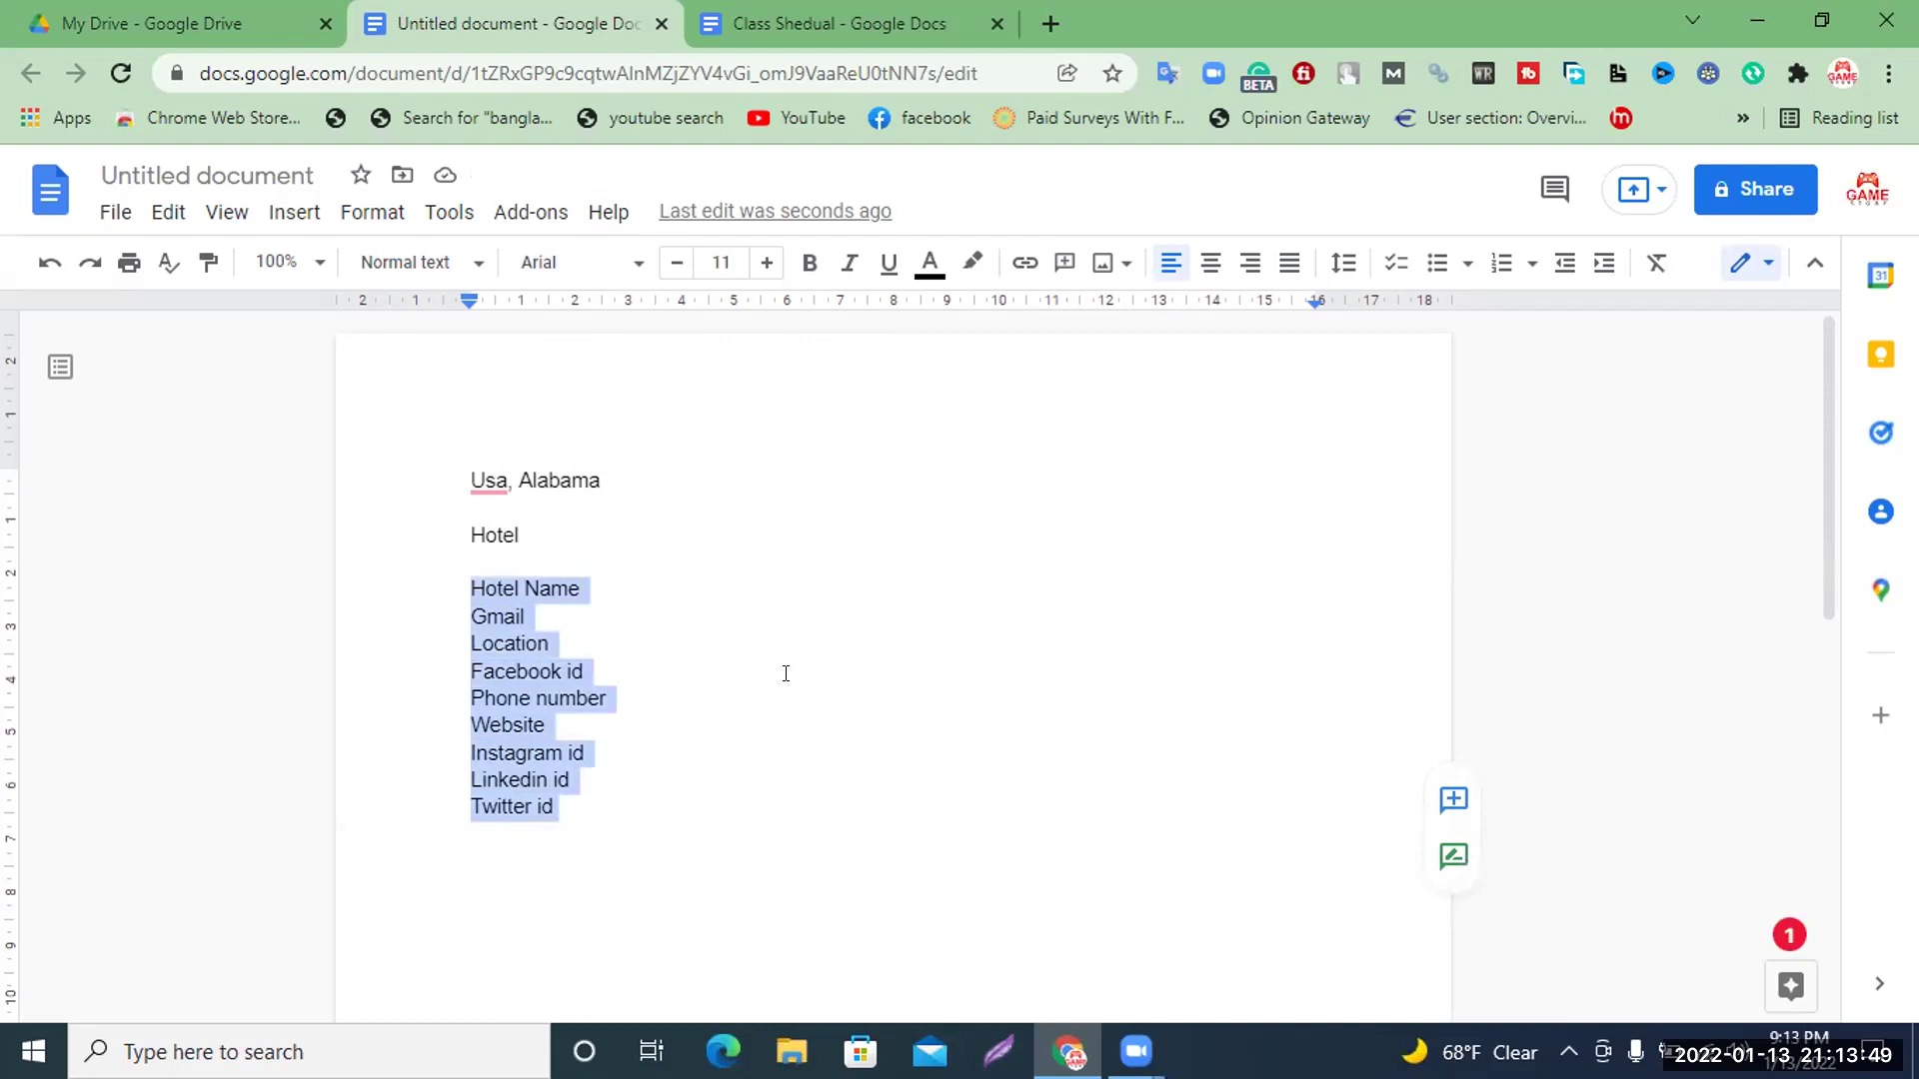
Correct the misspelled "Usa" in the location line to "USA," and highlight the list of hotel data fields from Hotel Name to Twitter id
click(779, 673)
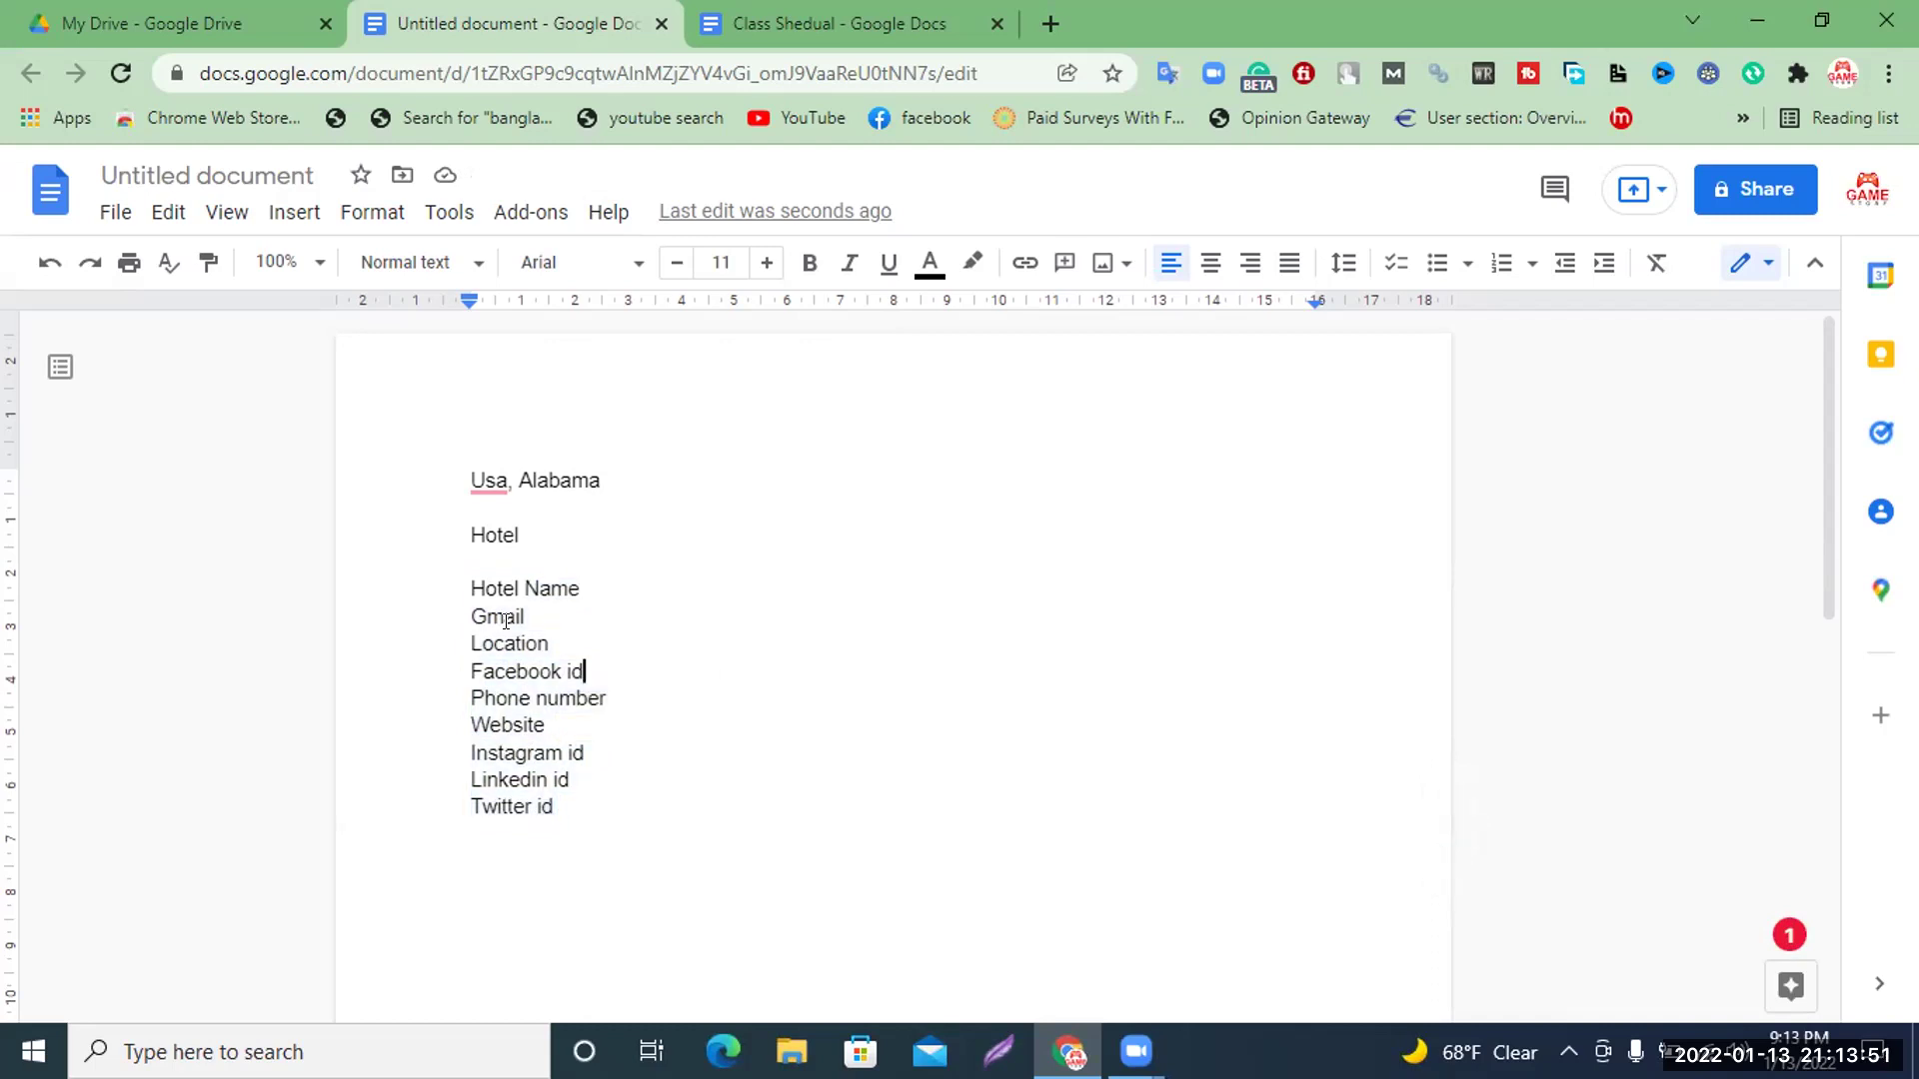
click(489, 481)
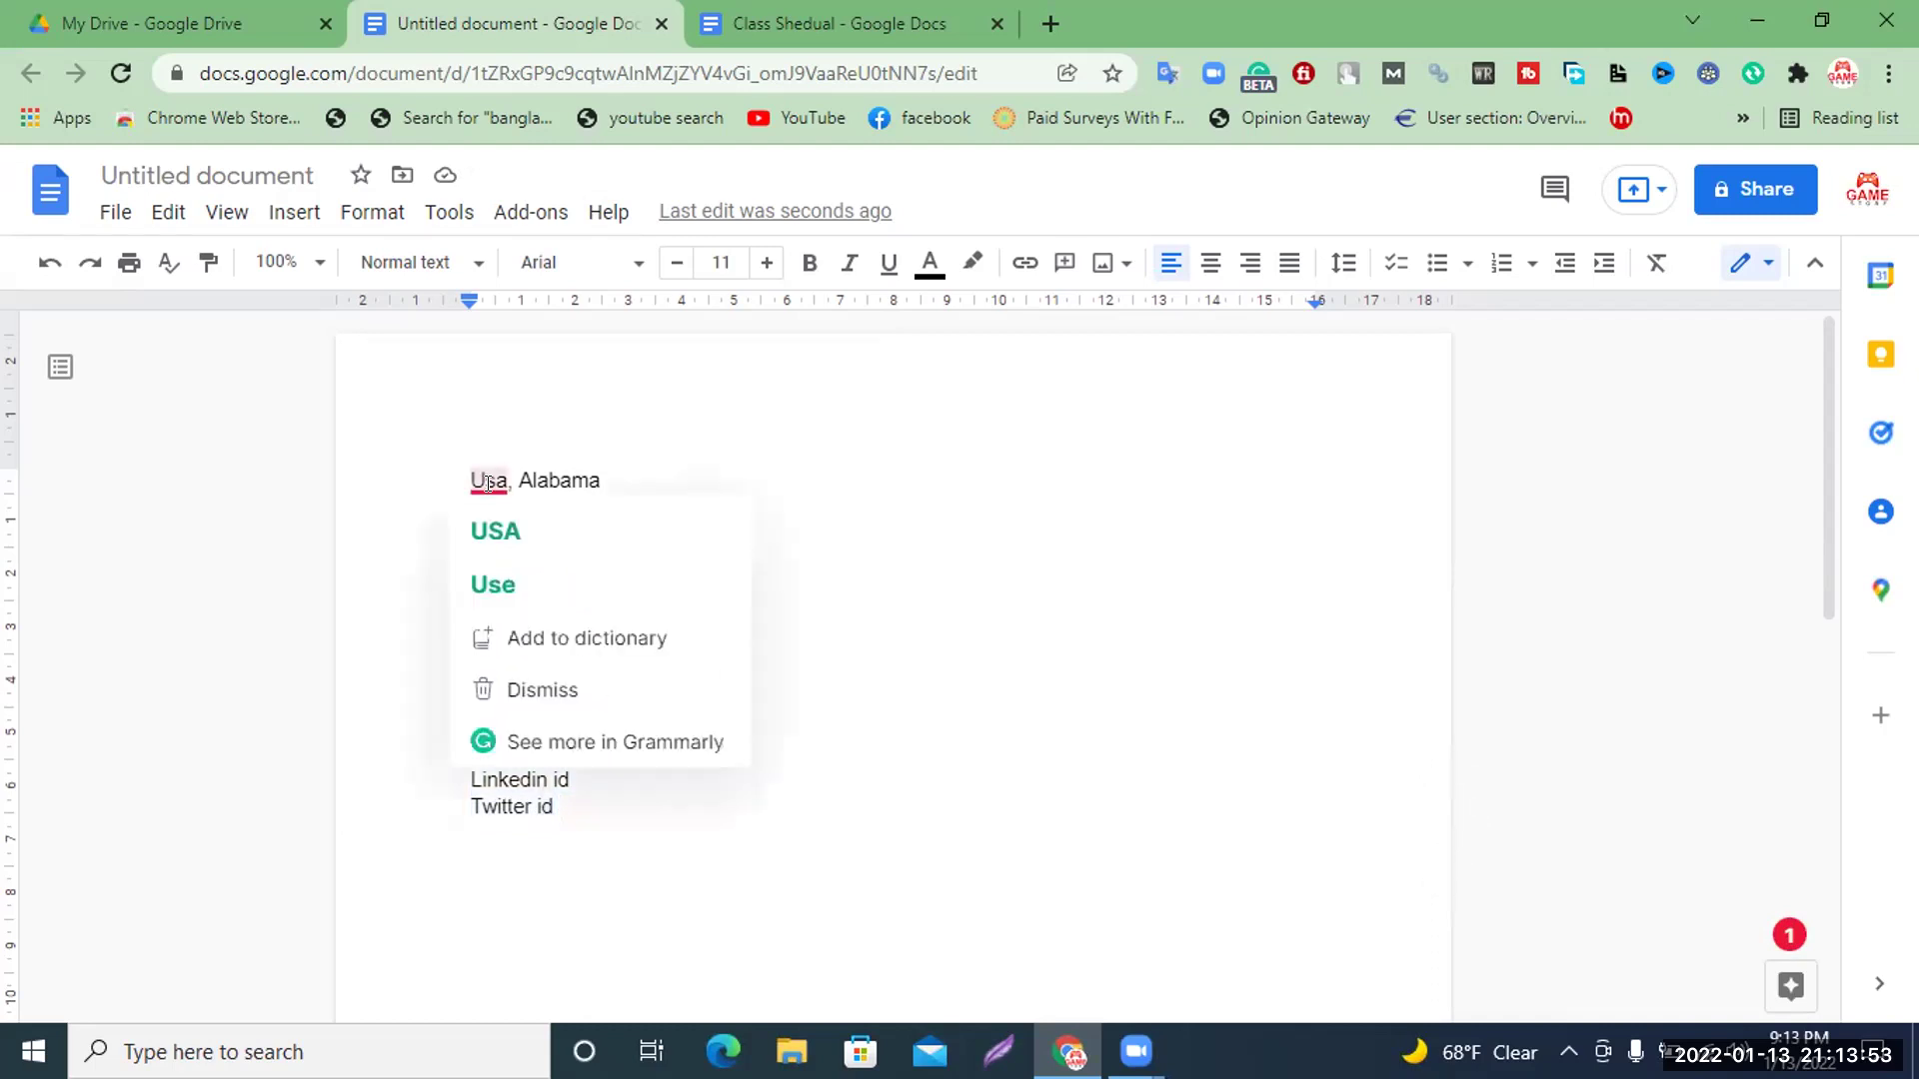
click(492, 520)
text(,)
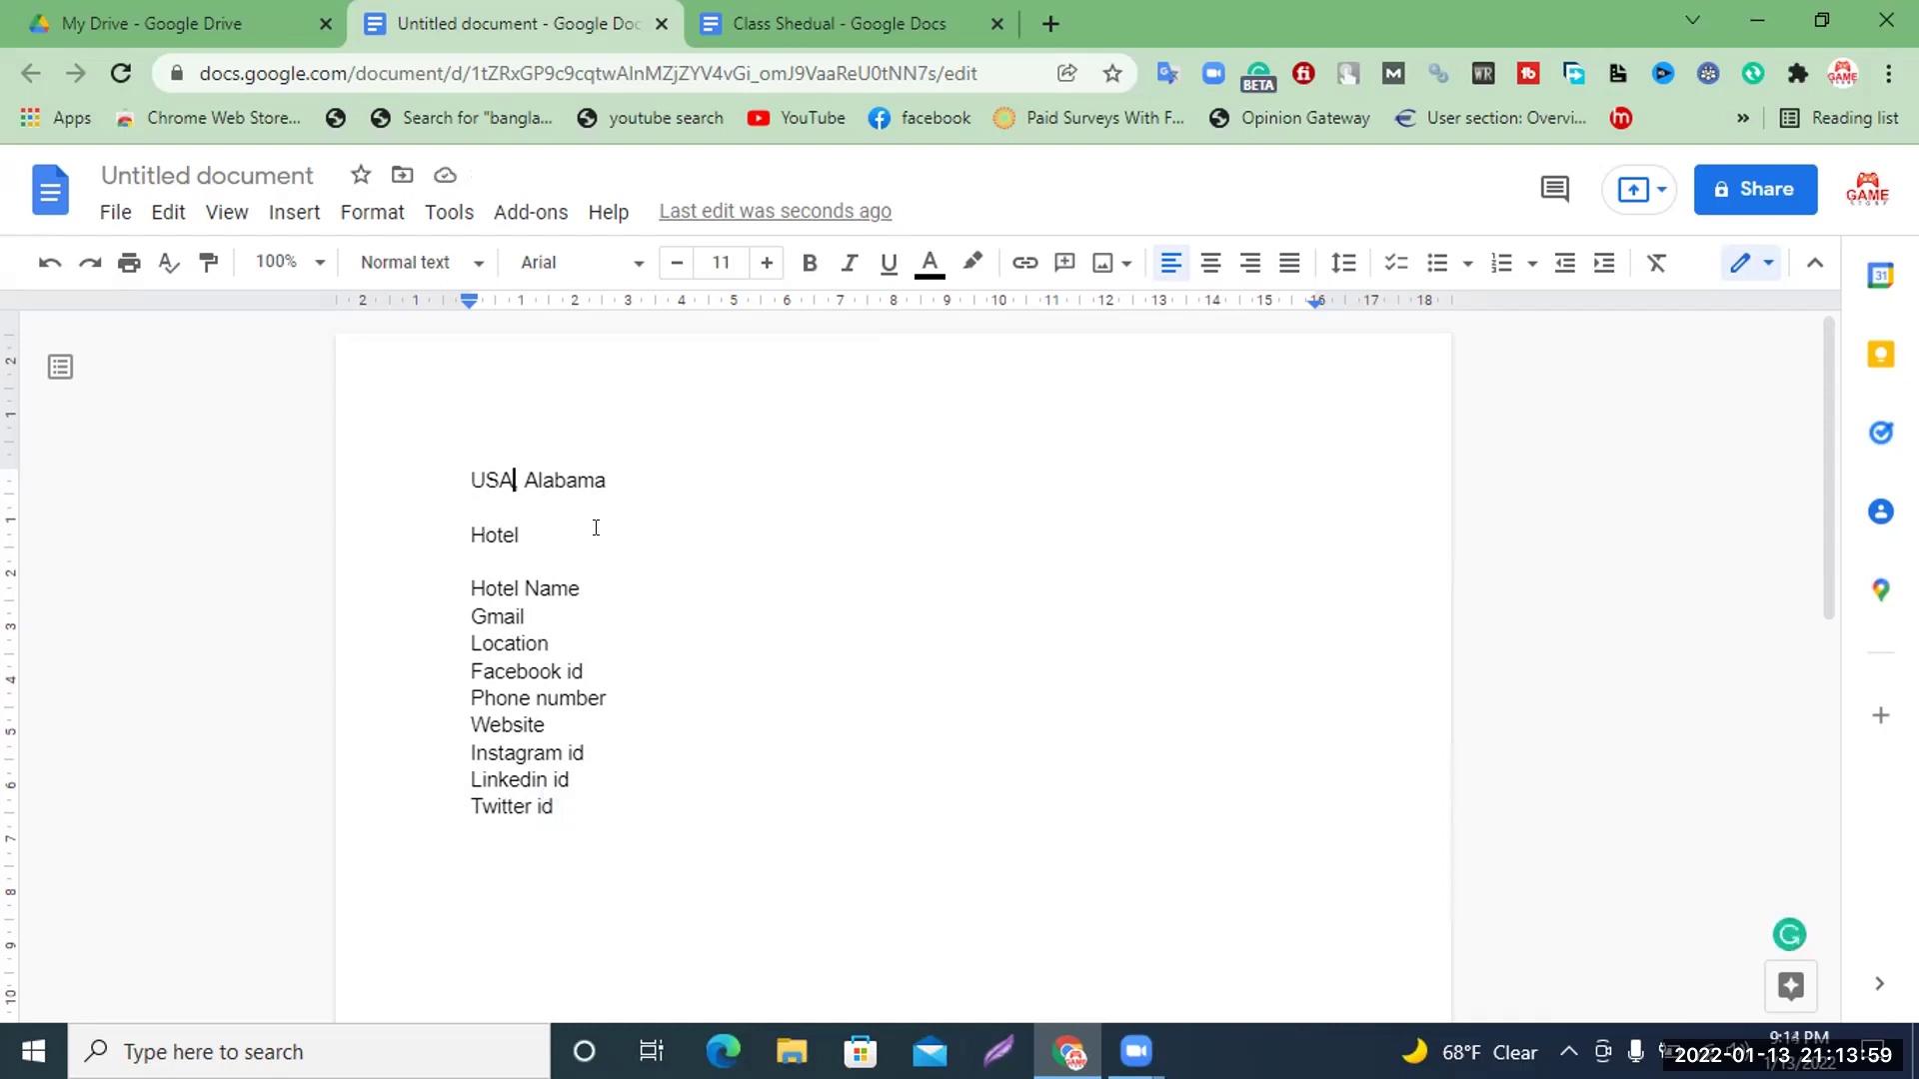
drag(458, 582, 584, 808)
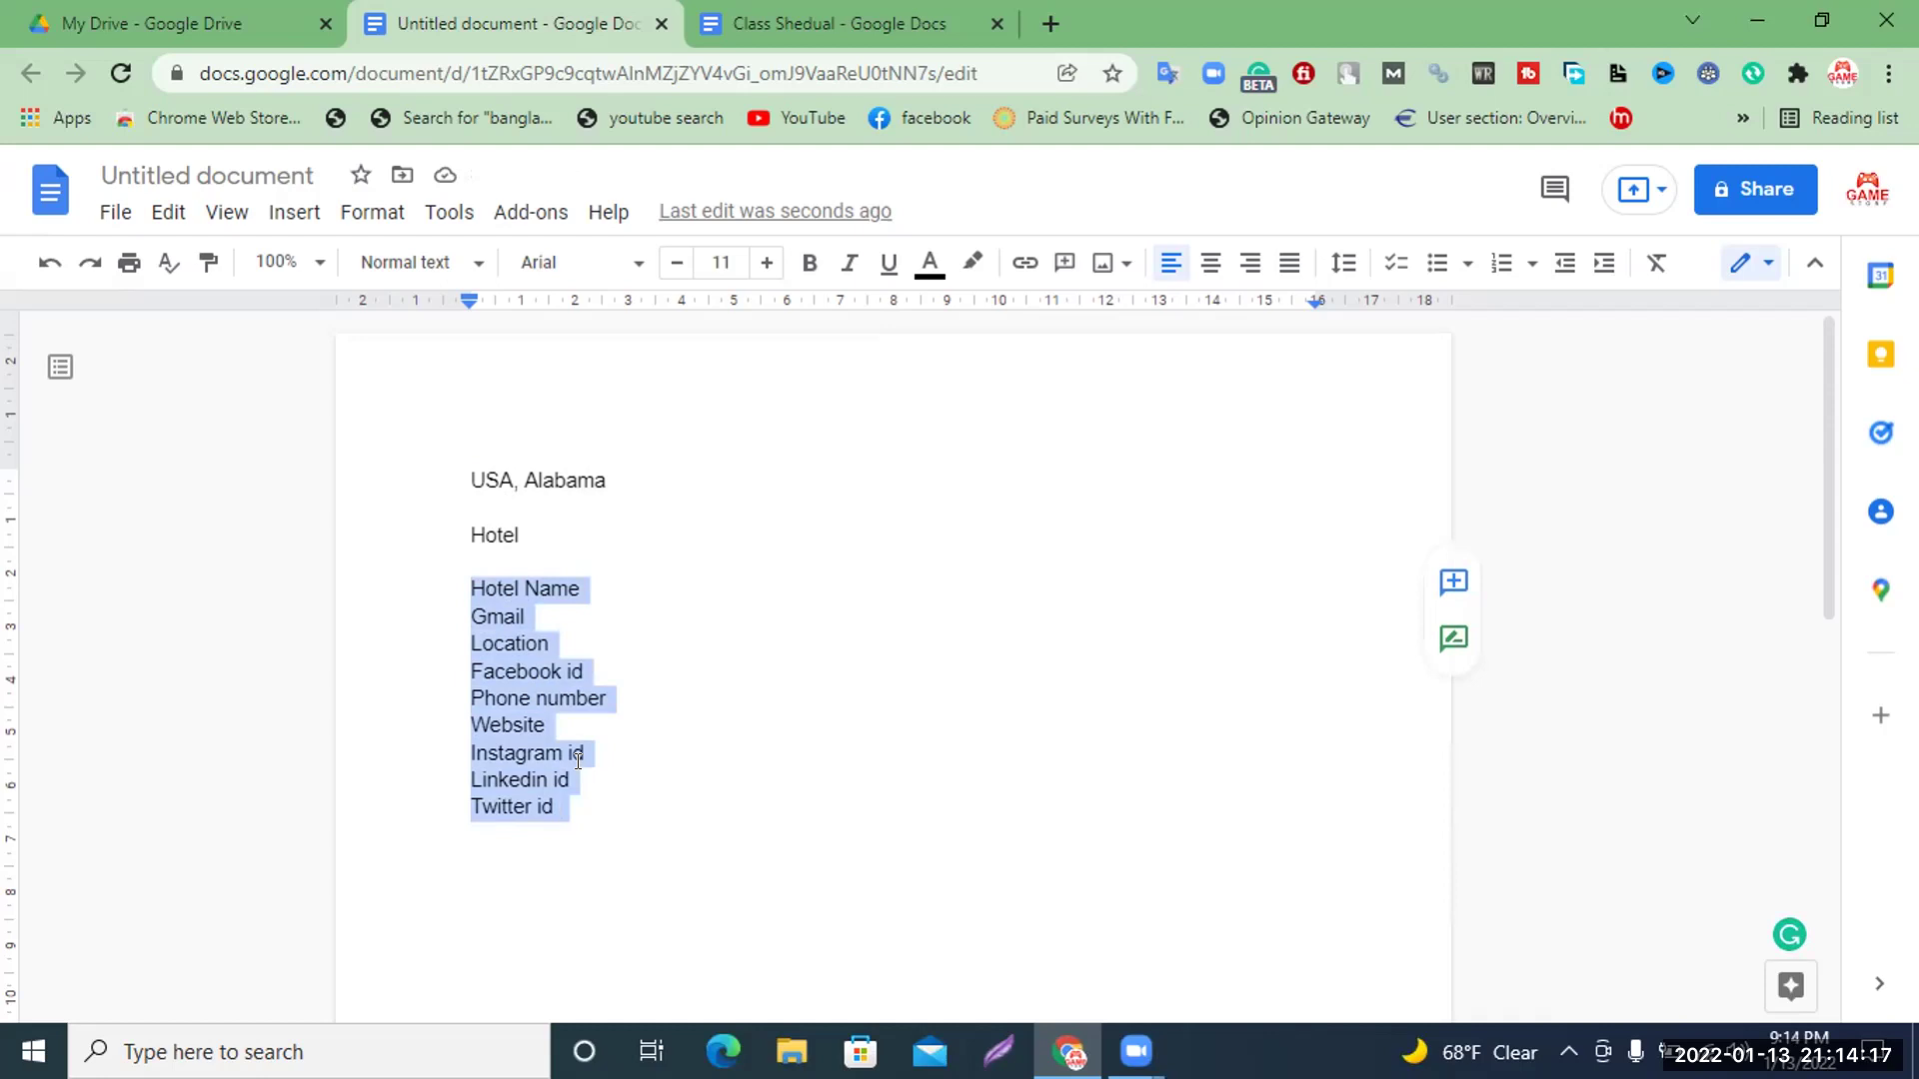
Create a new blank Google Sheets spreadsheet from Google Drive and name it HP
click(140, 16)
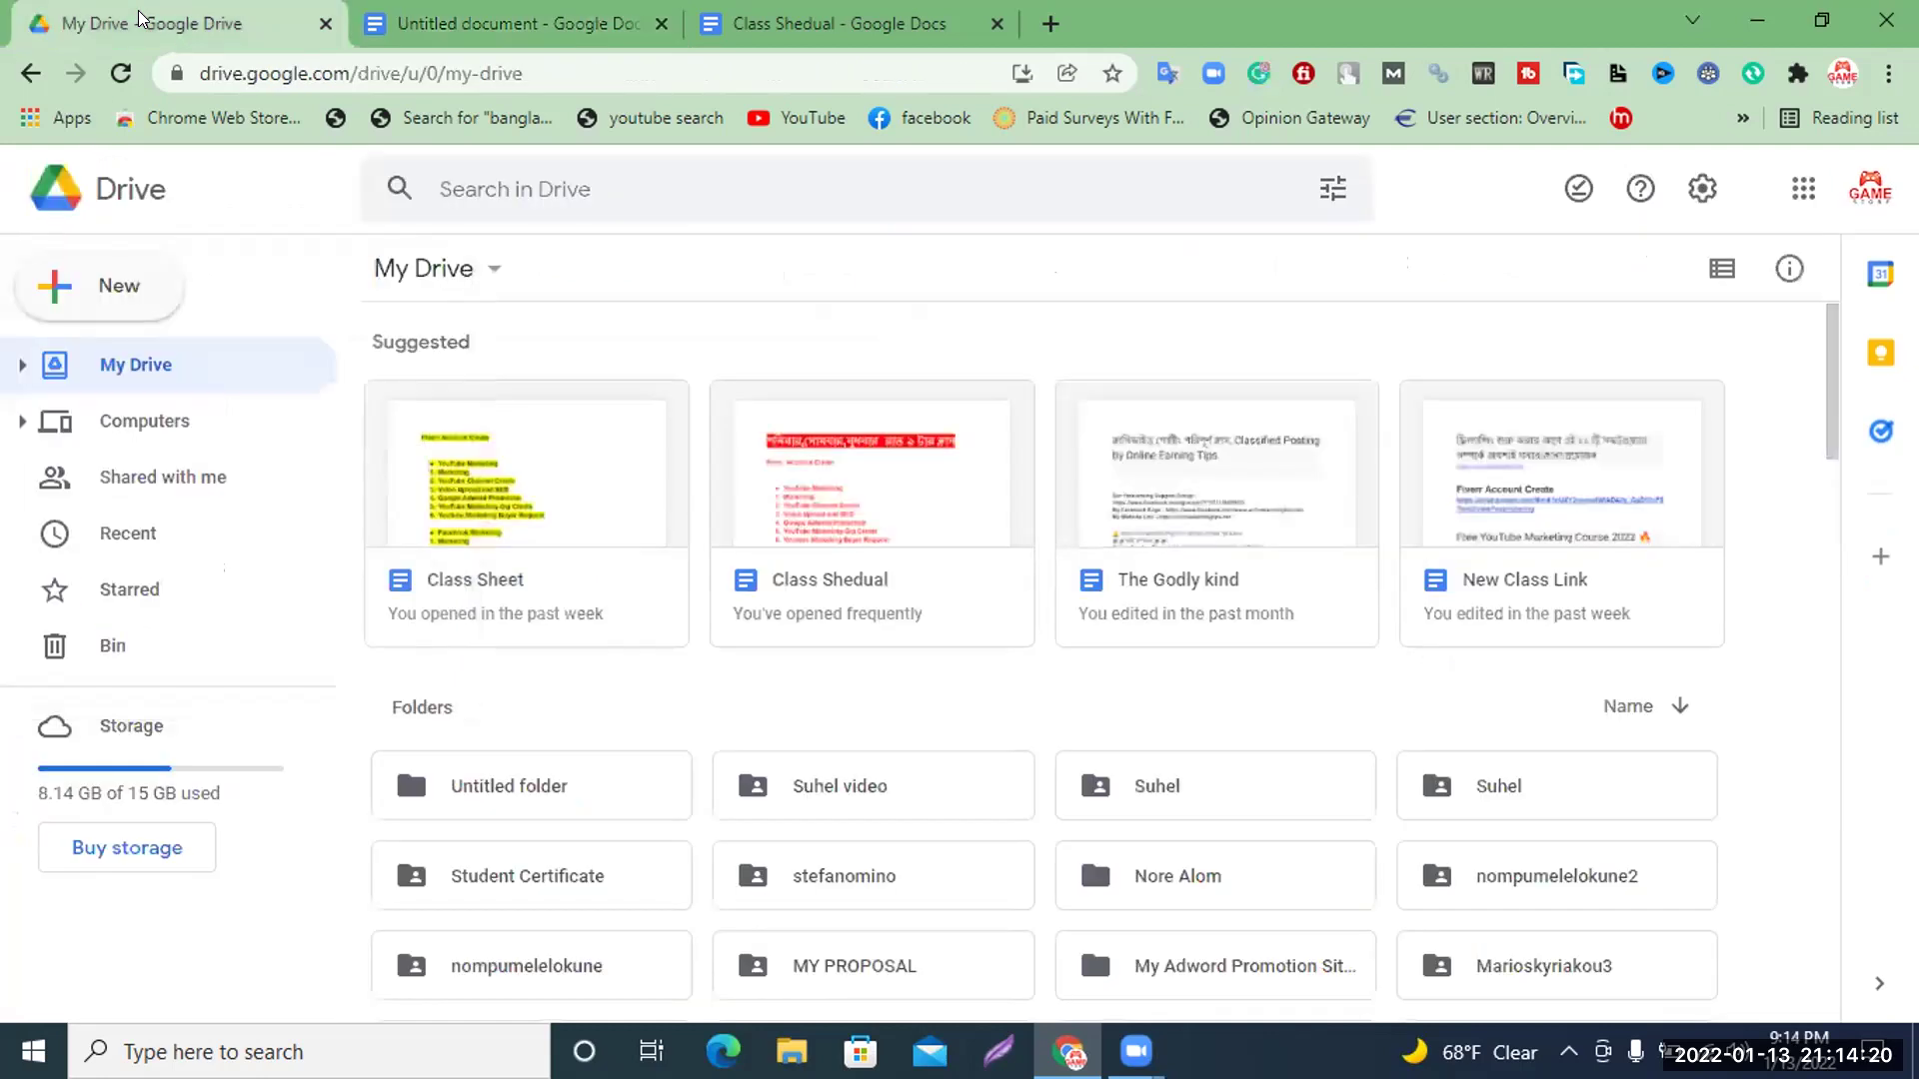
click(122, 285)
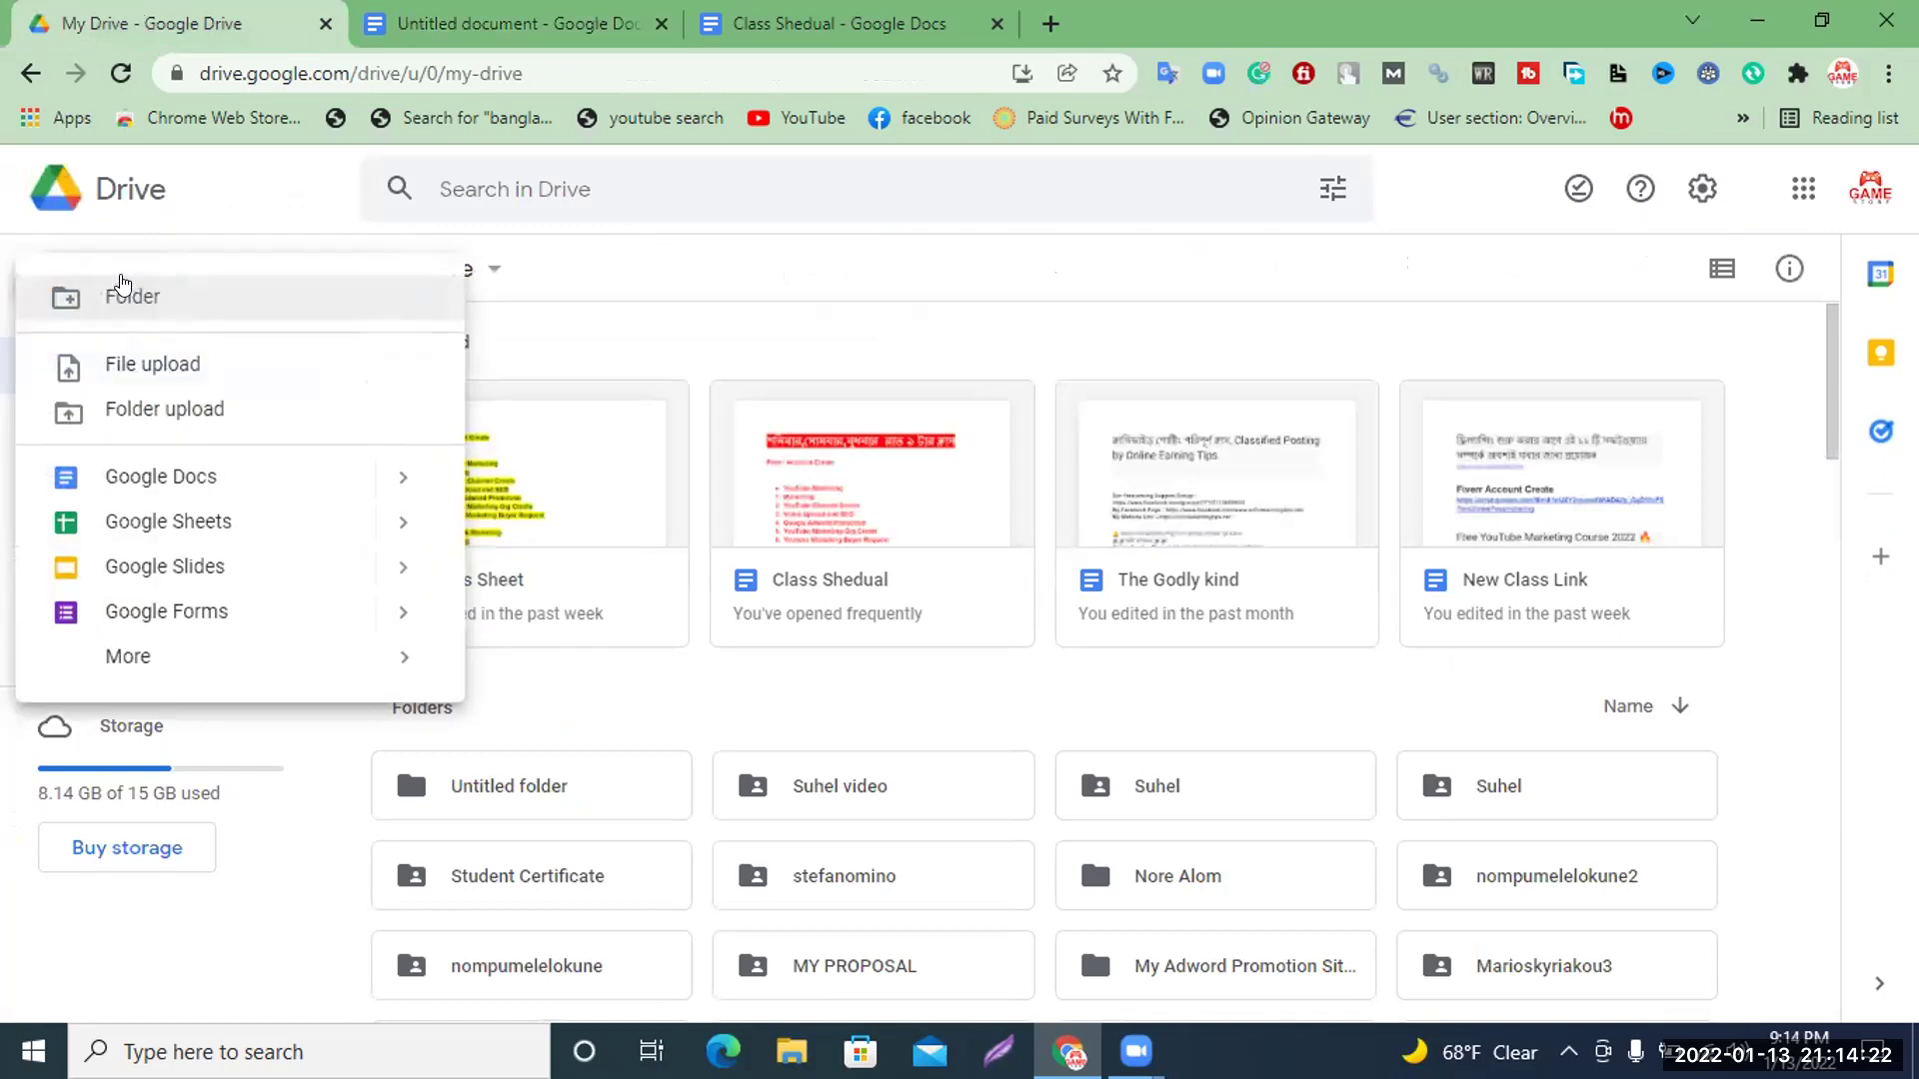
click(199, 522)
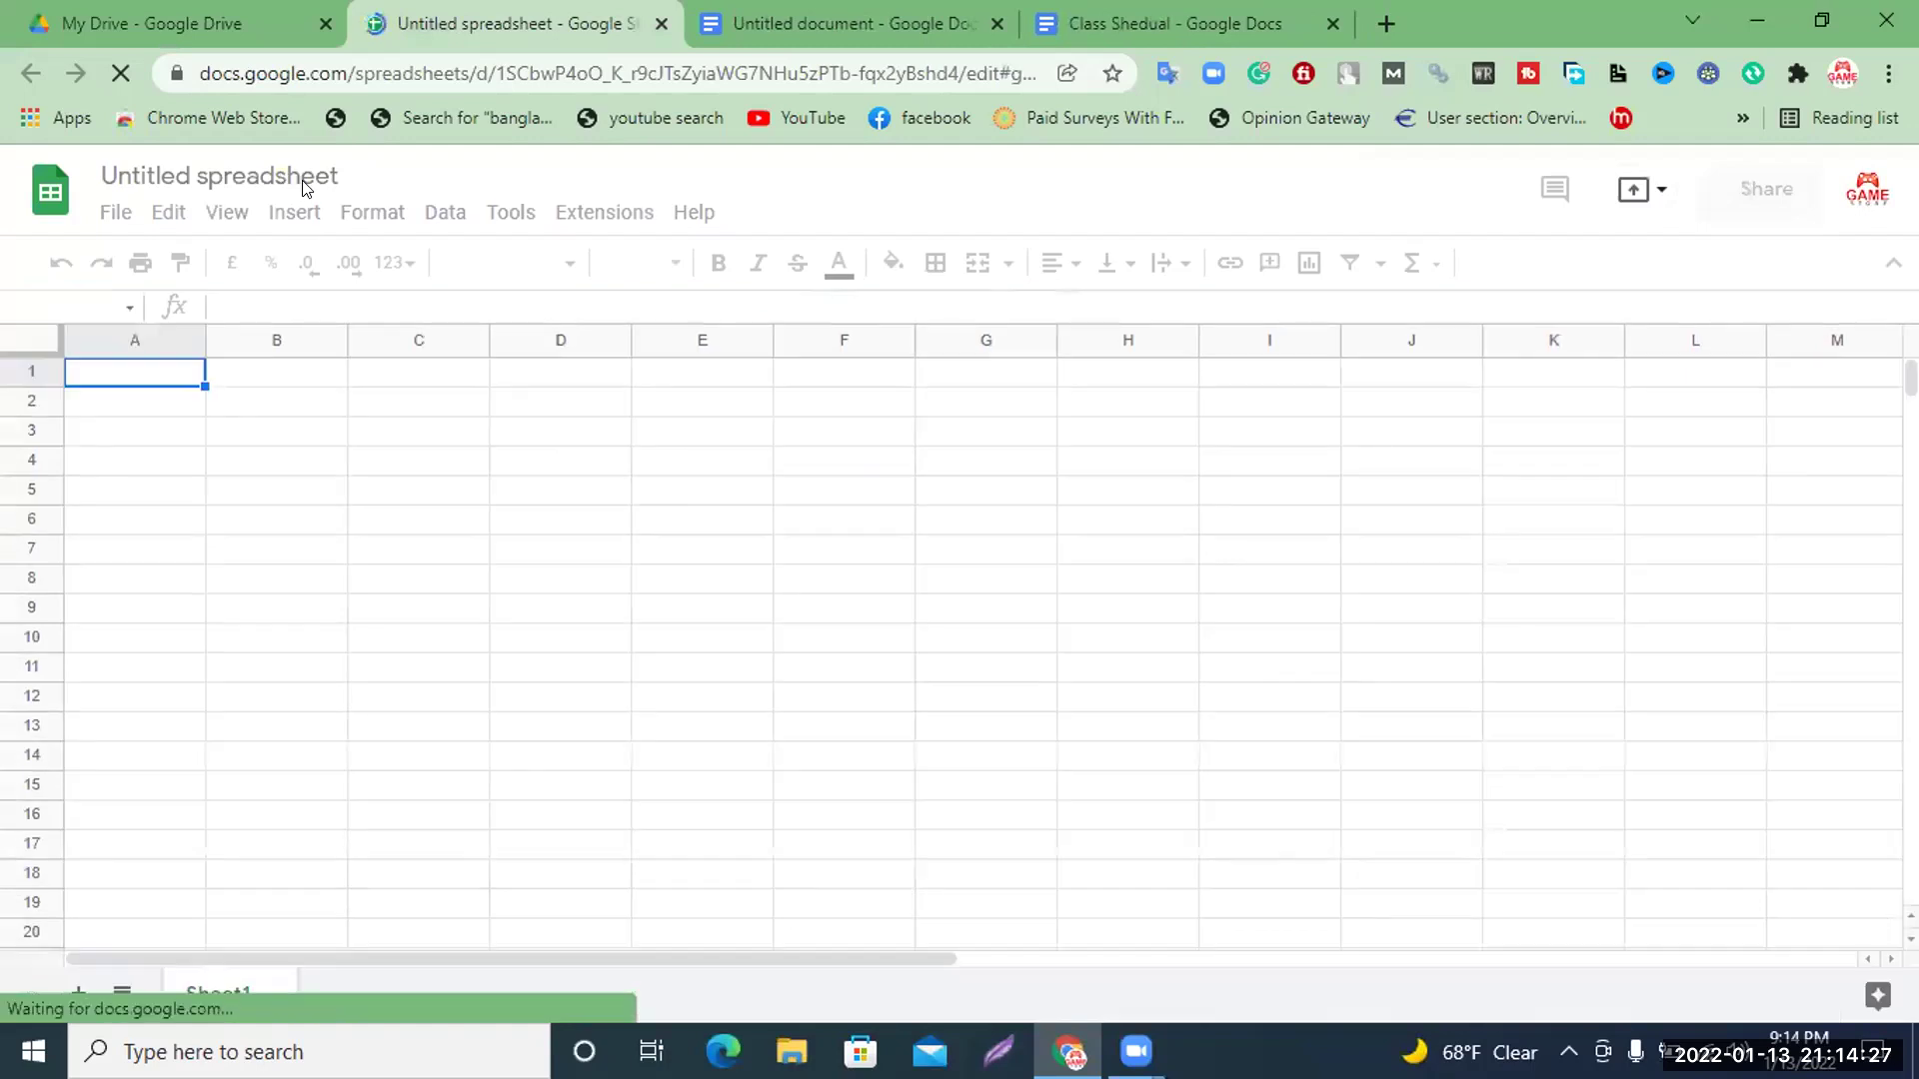
click(305, 173)
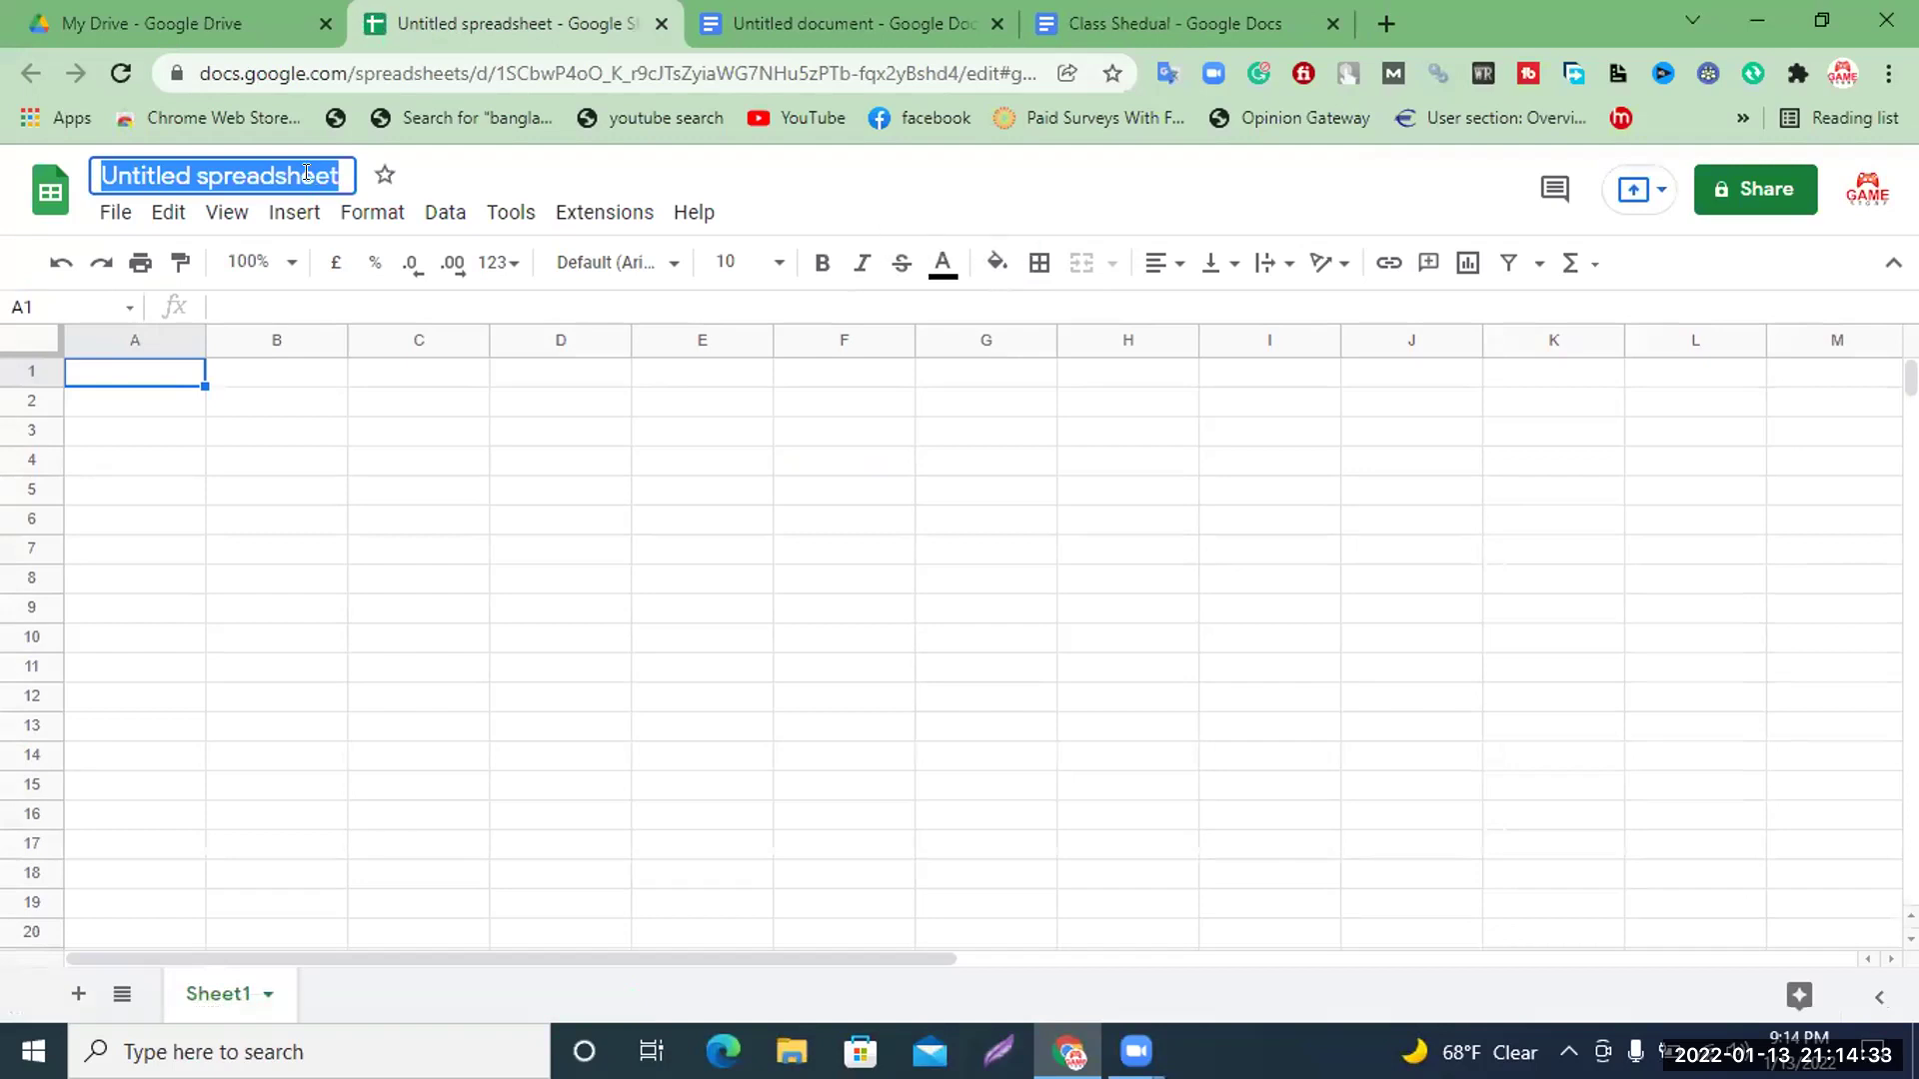
text(HP)
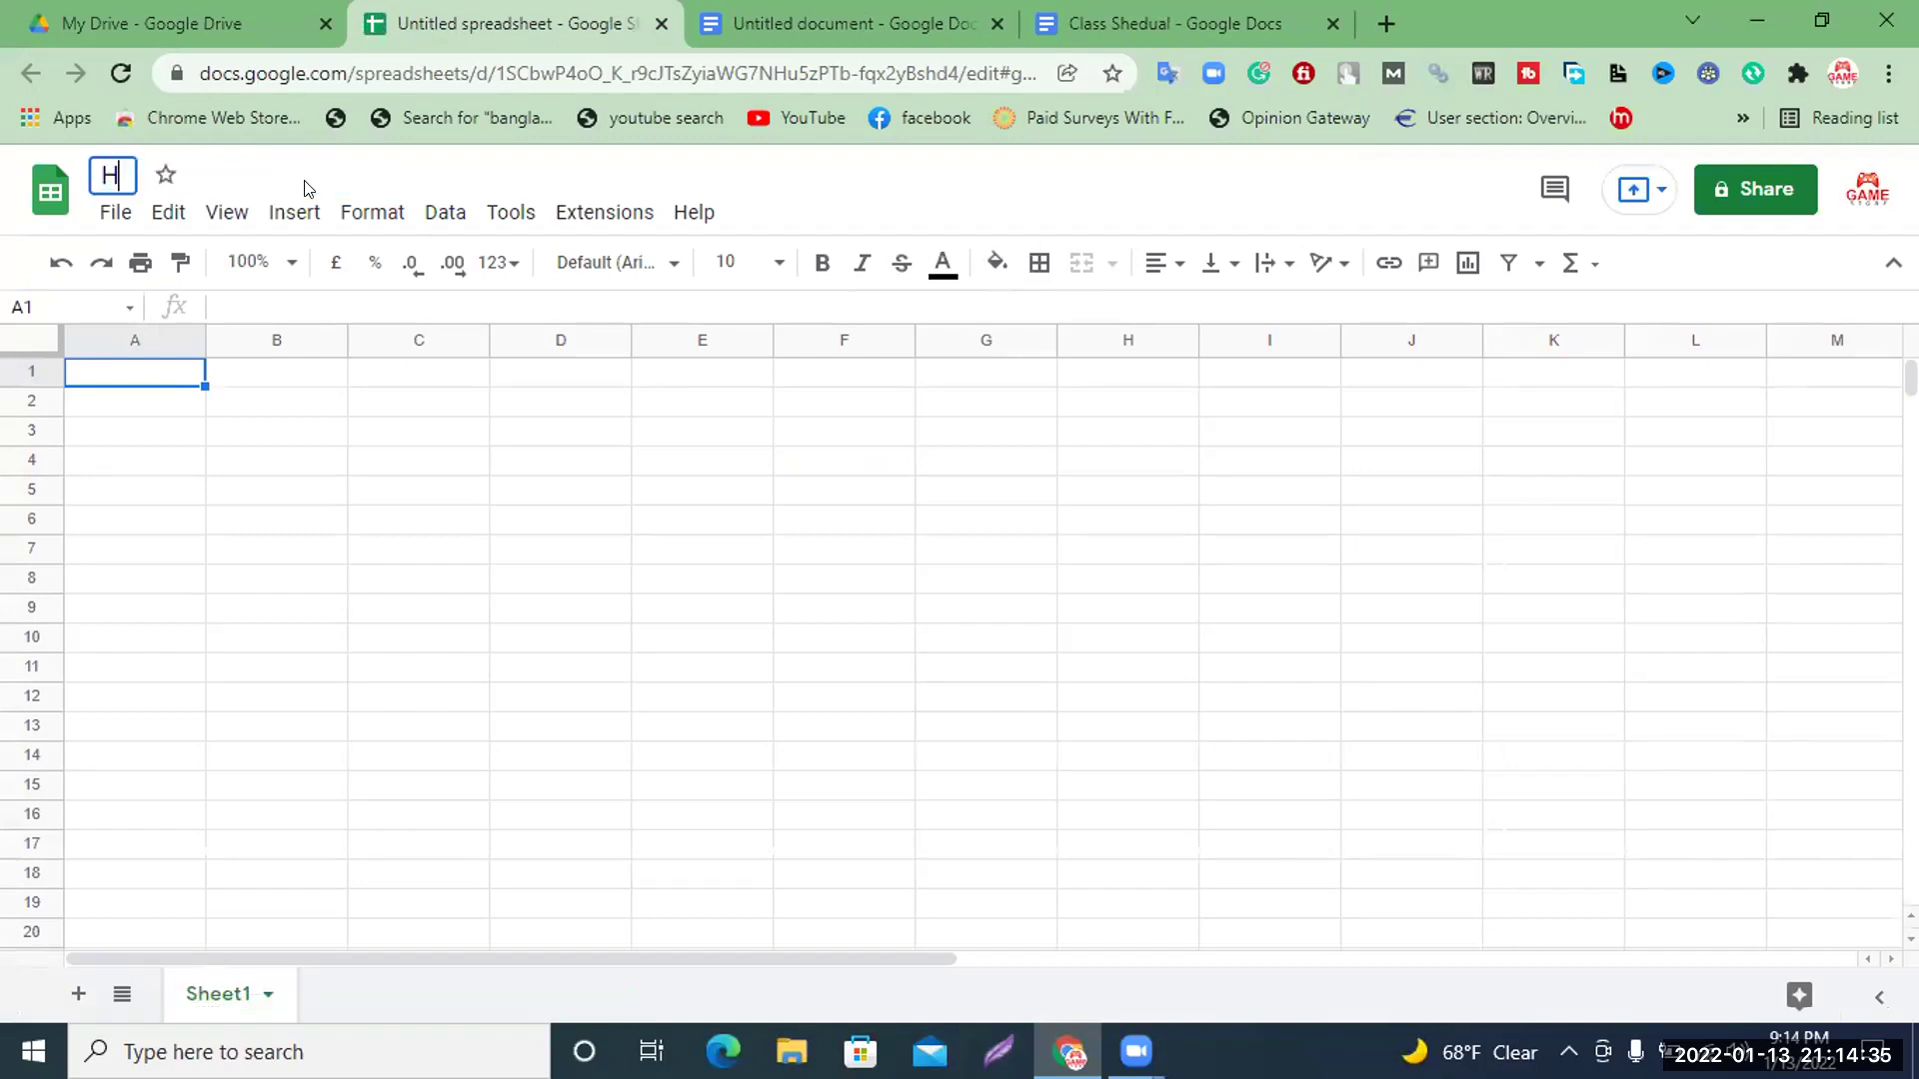
click(299, 374)
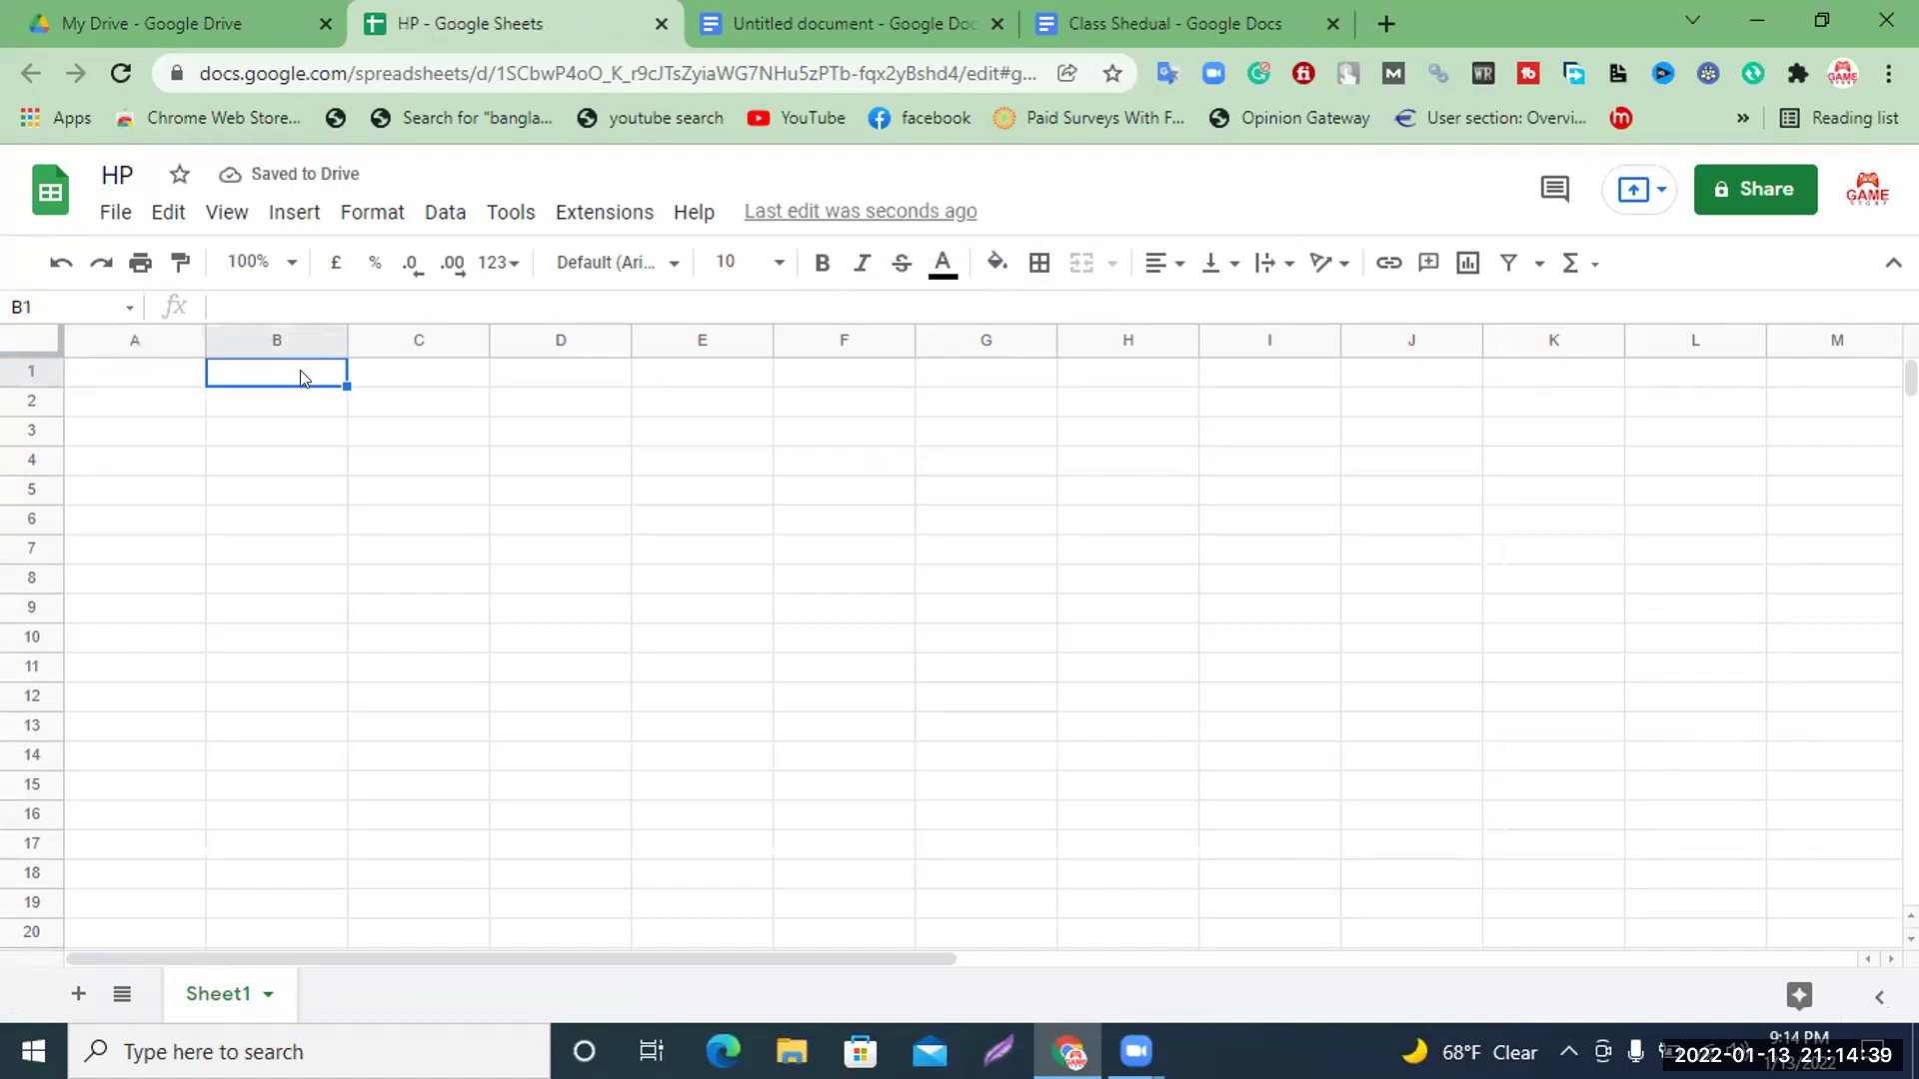
Enter the headers Hotel Name, Website, Phone Number and Gmail in cells A1 to D1
click(121, 383)
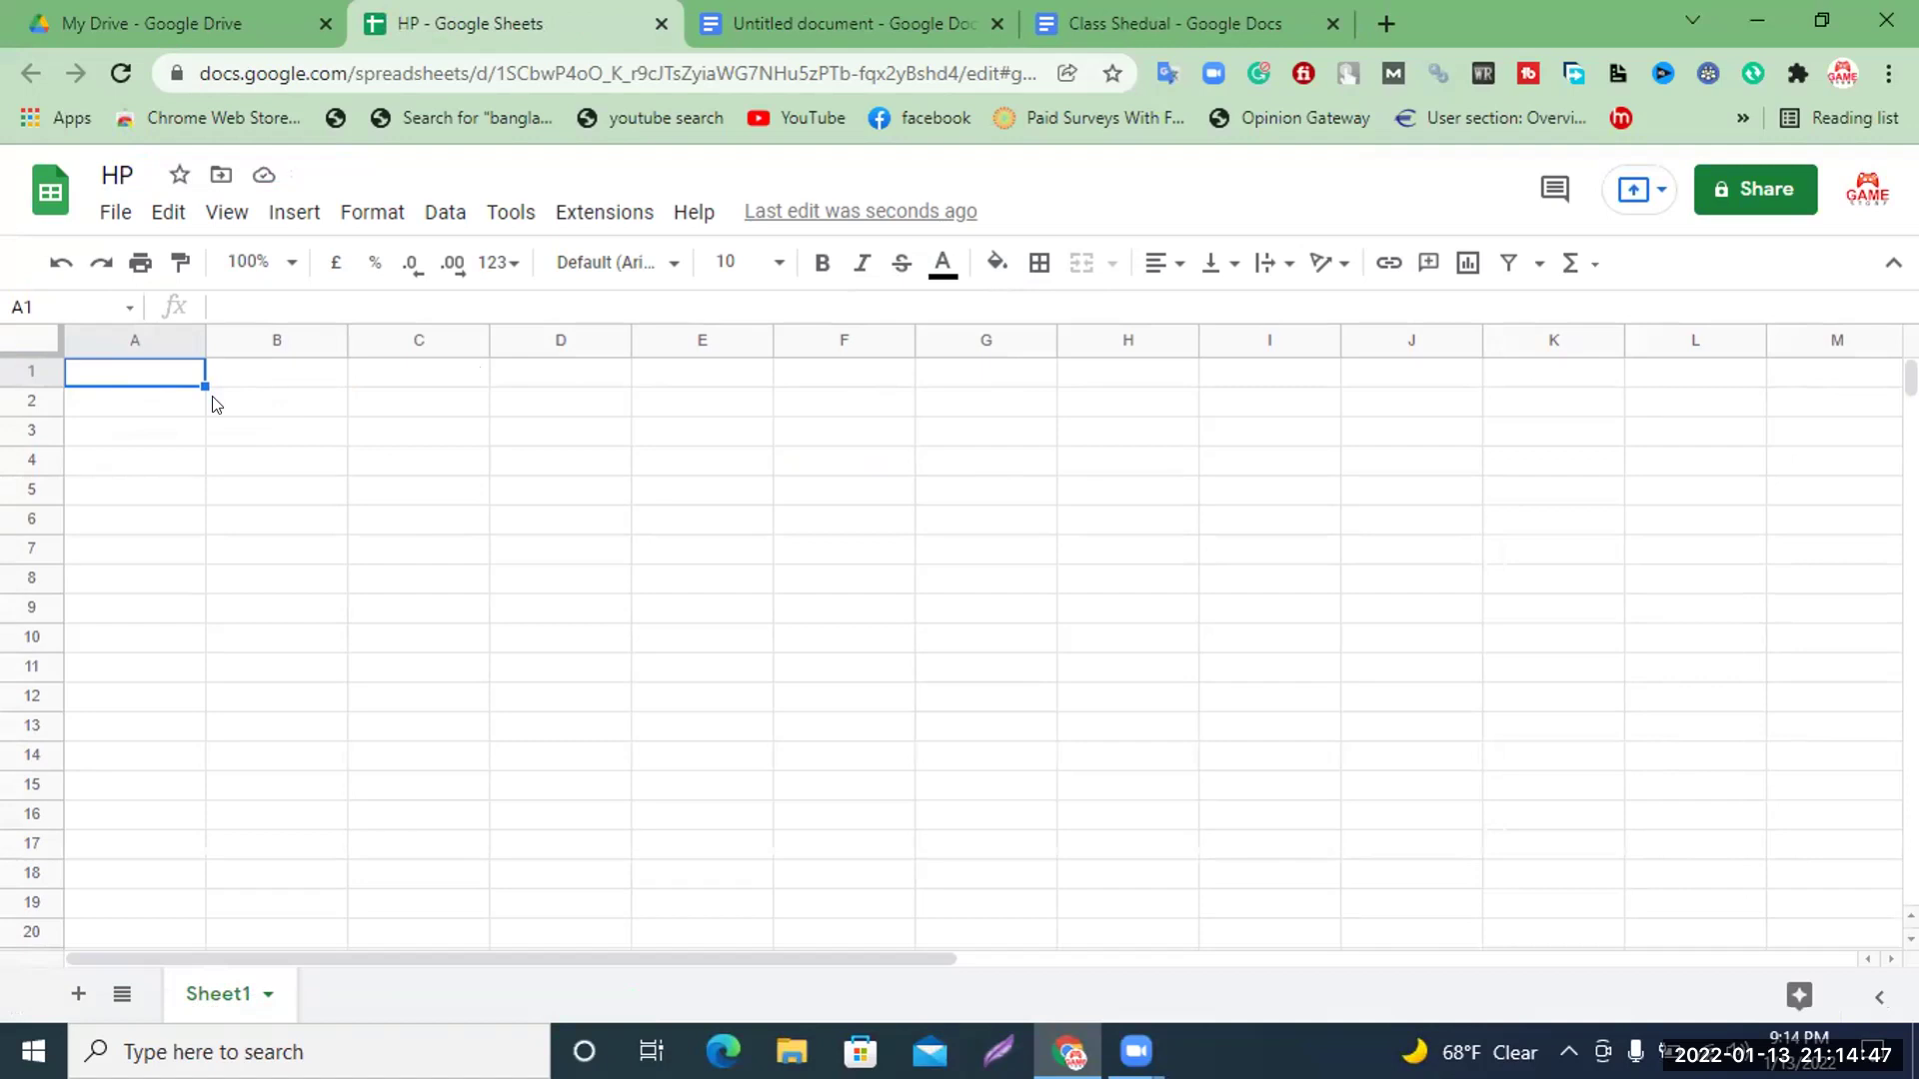
text(Hotel Name)
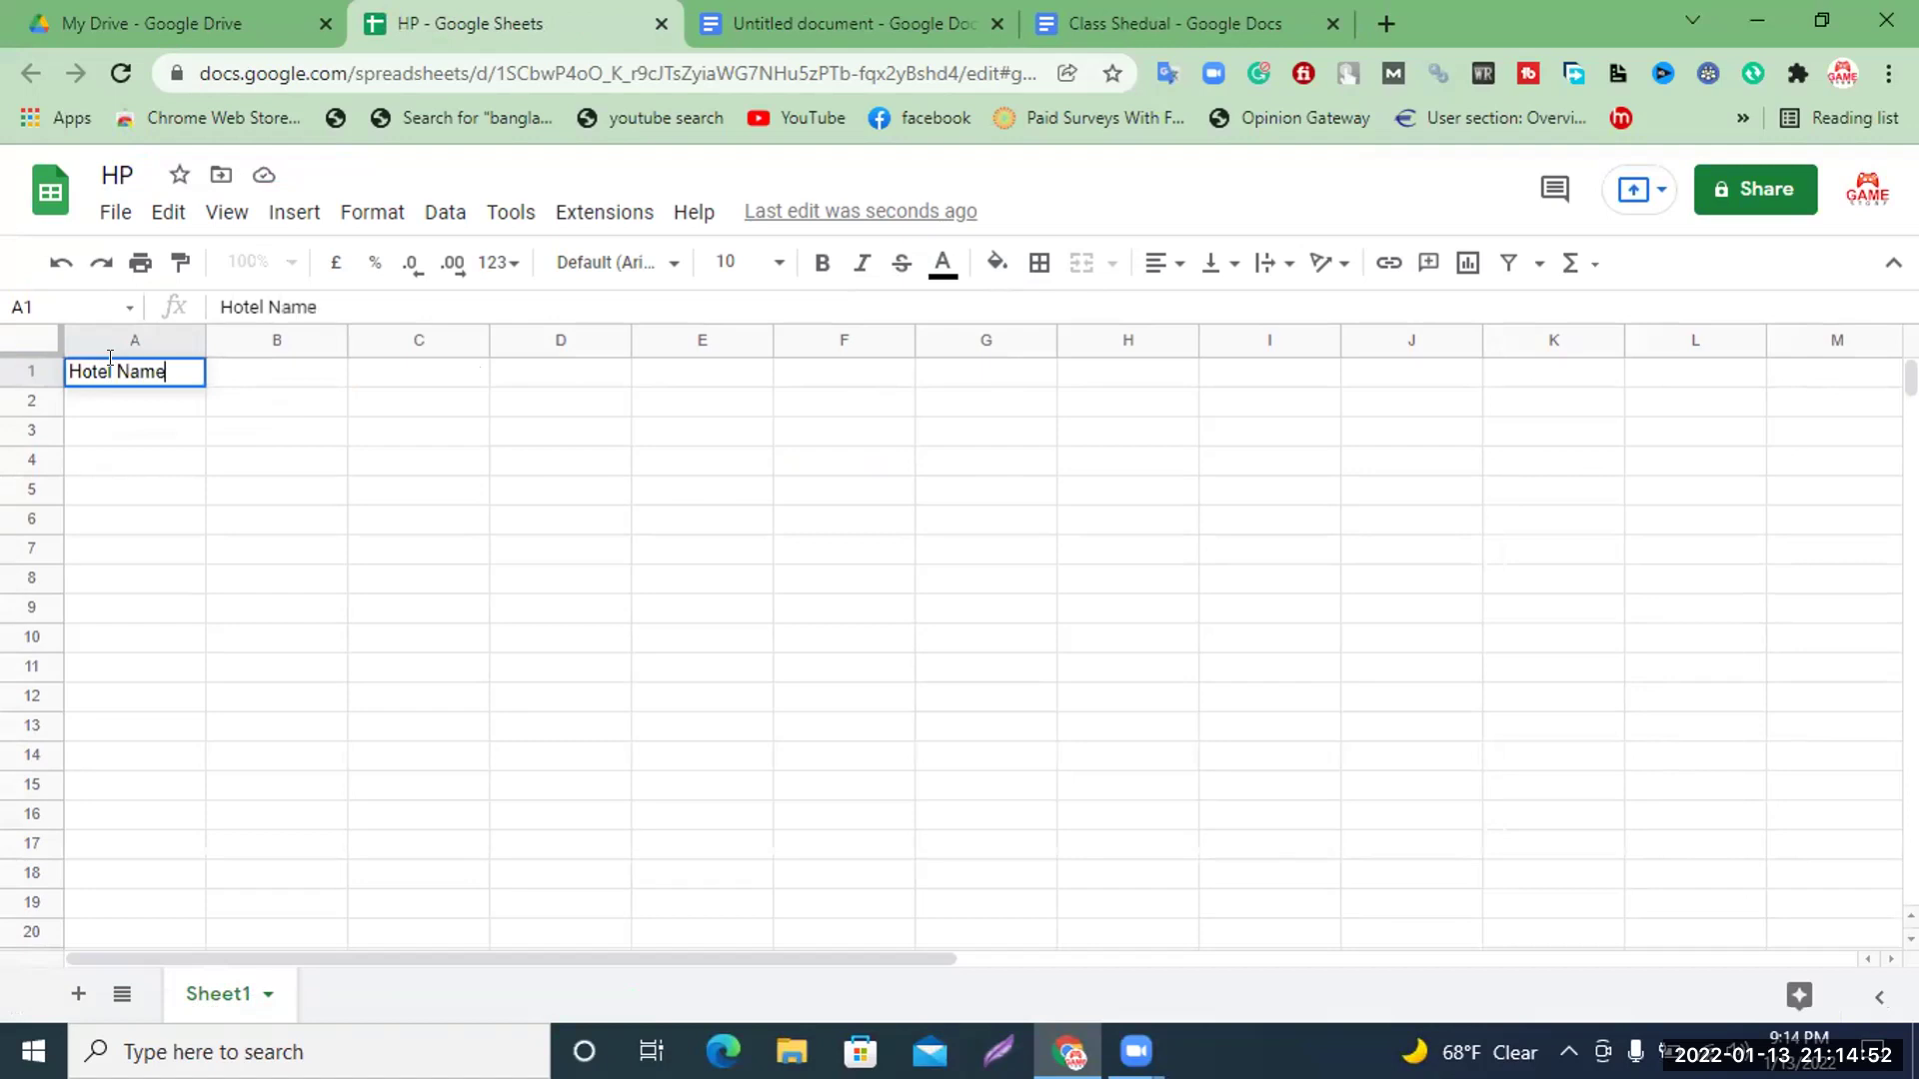
click(276, 375)
text(Website)
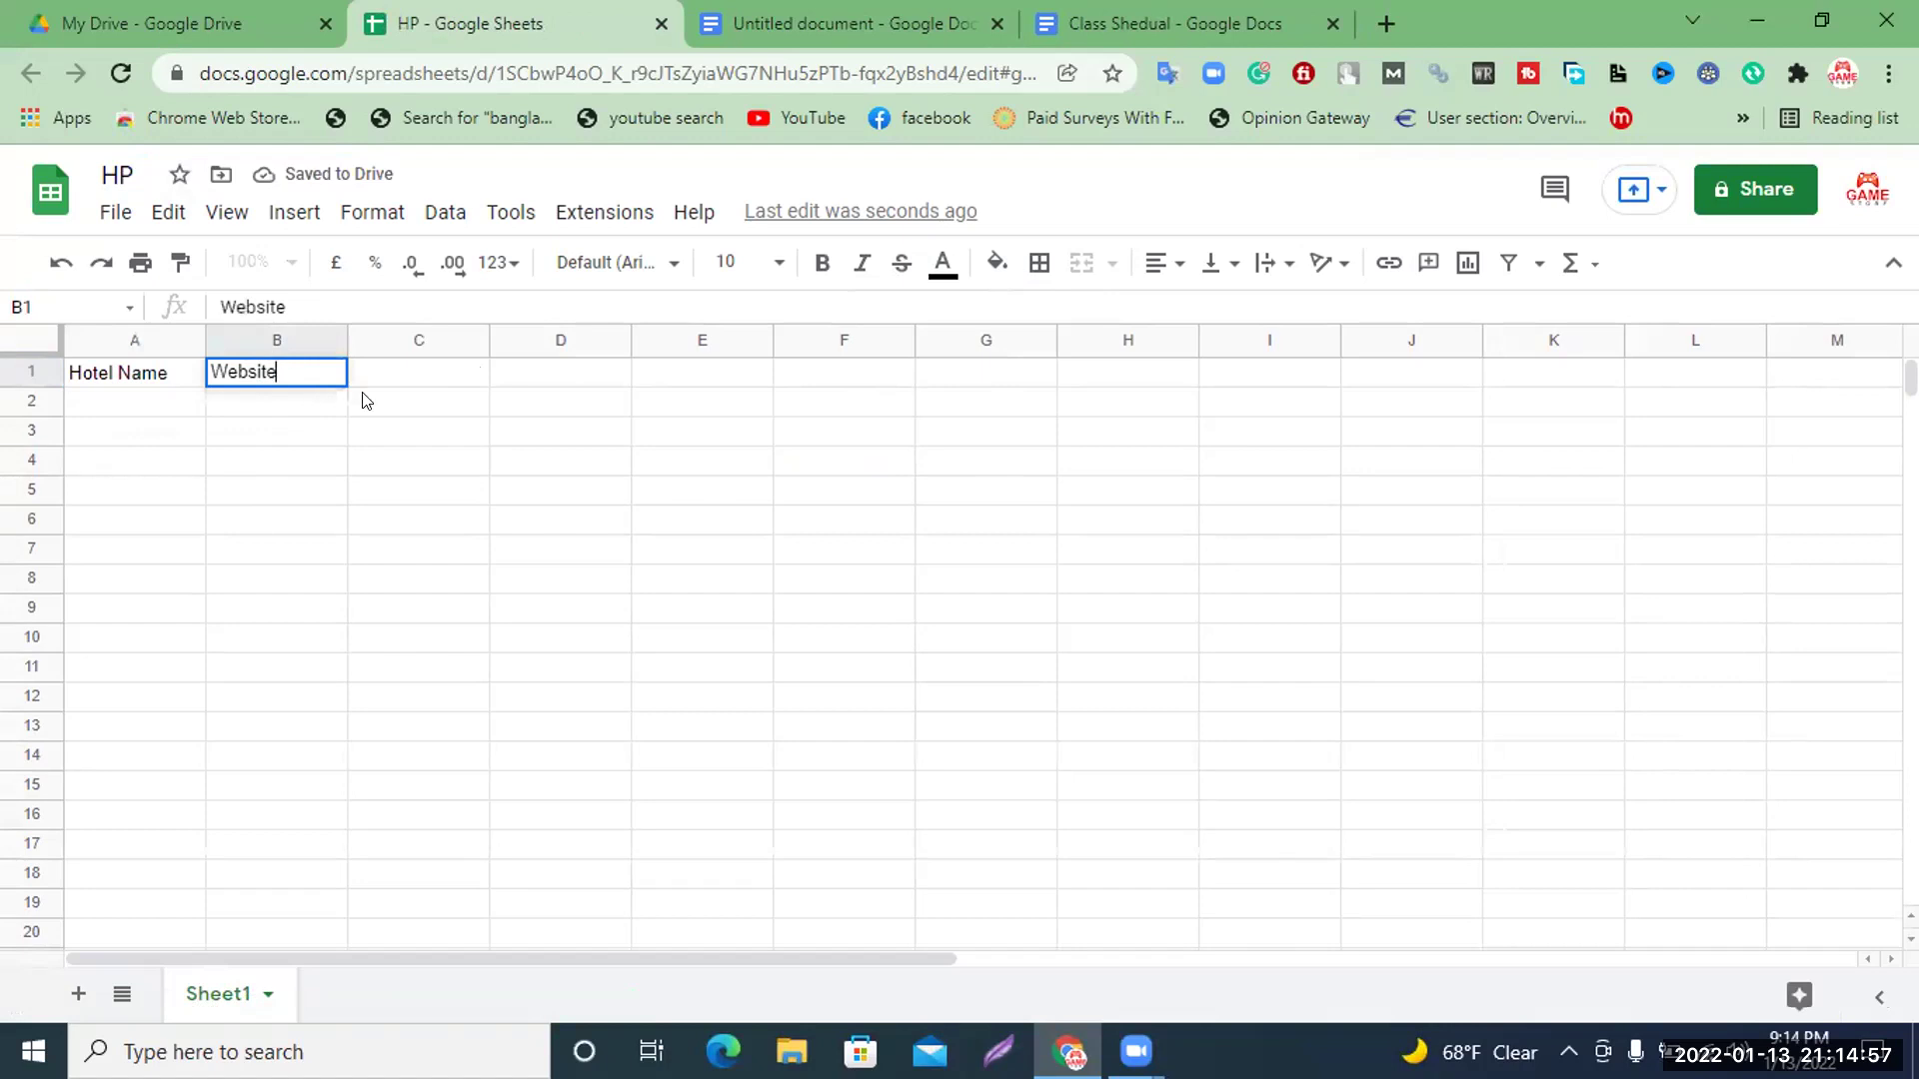
click(405, 380)
text(Ph)
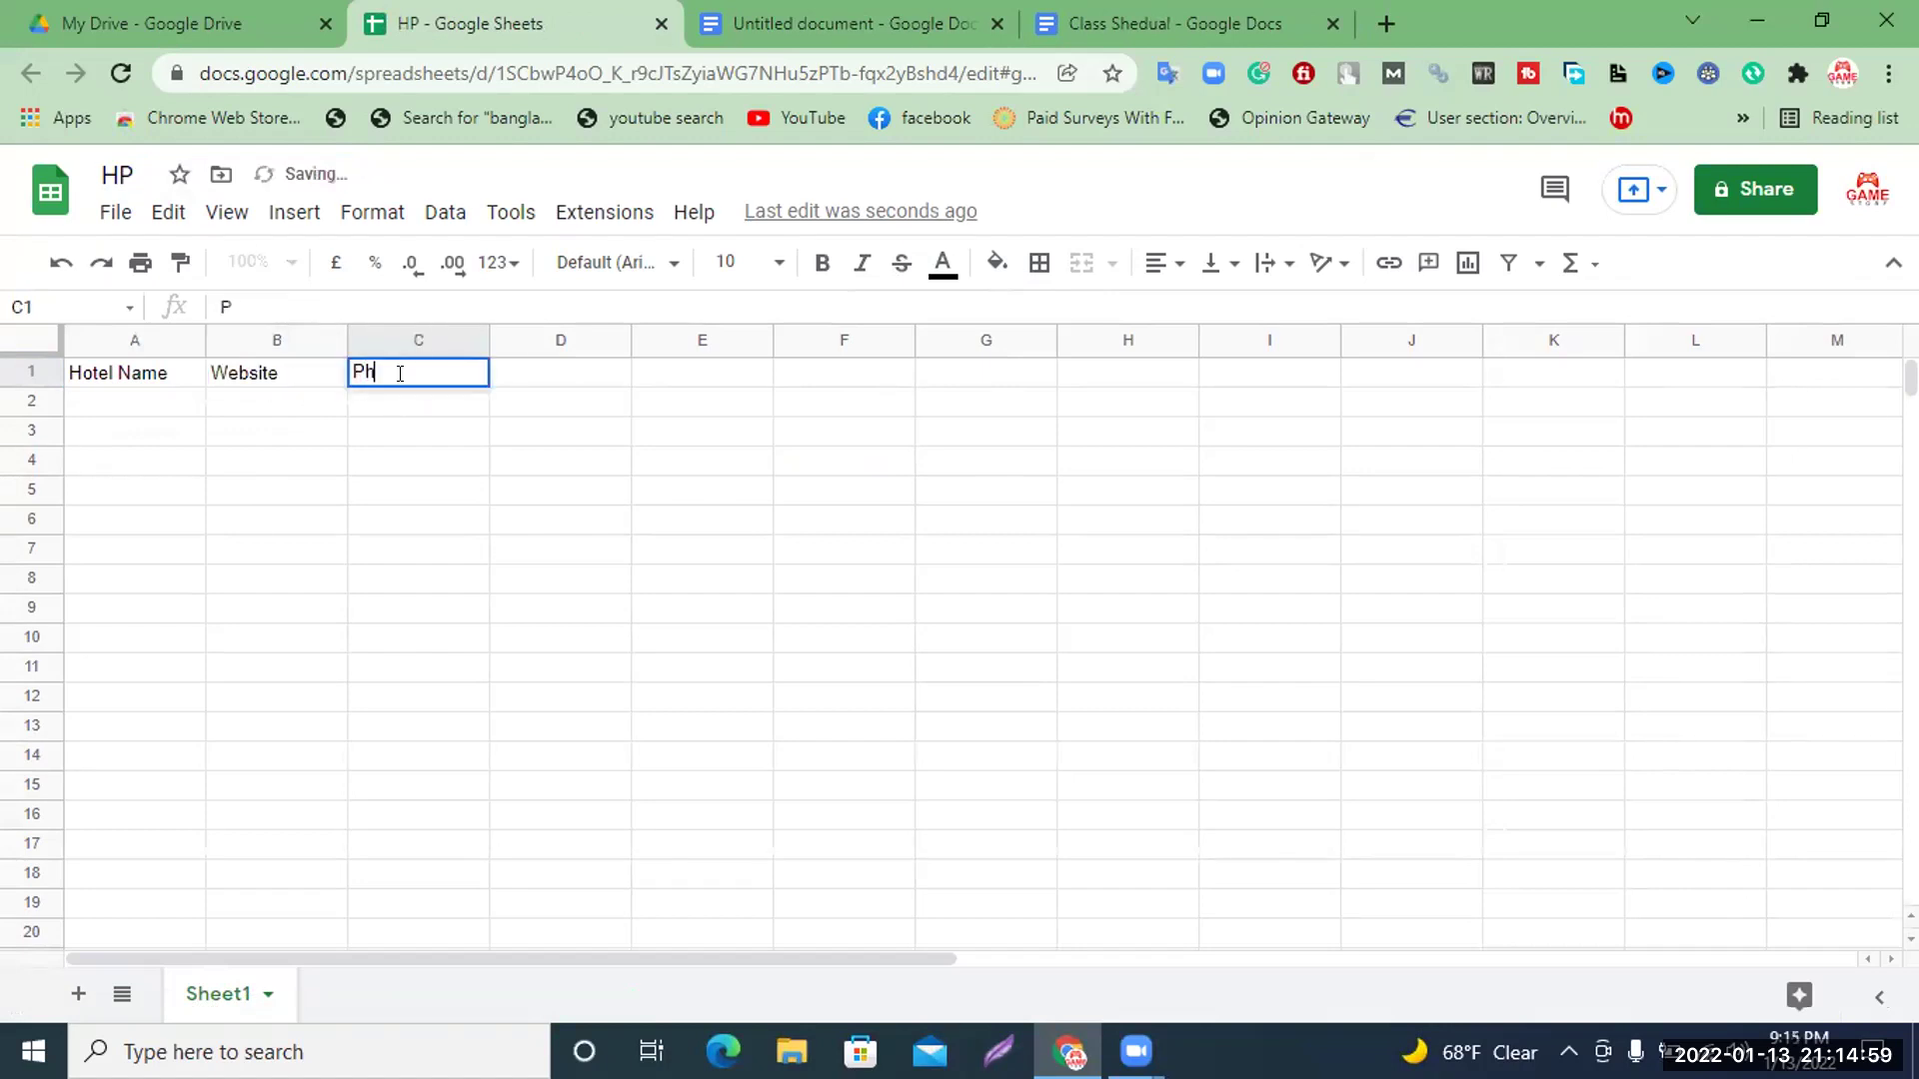
text(one Number)
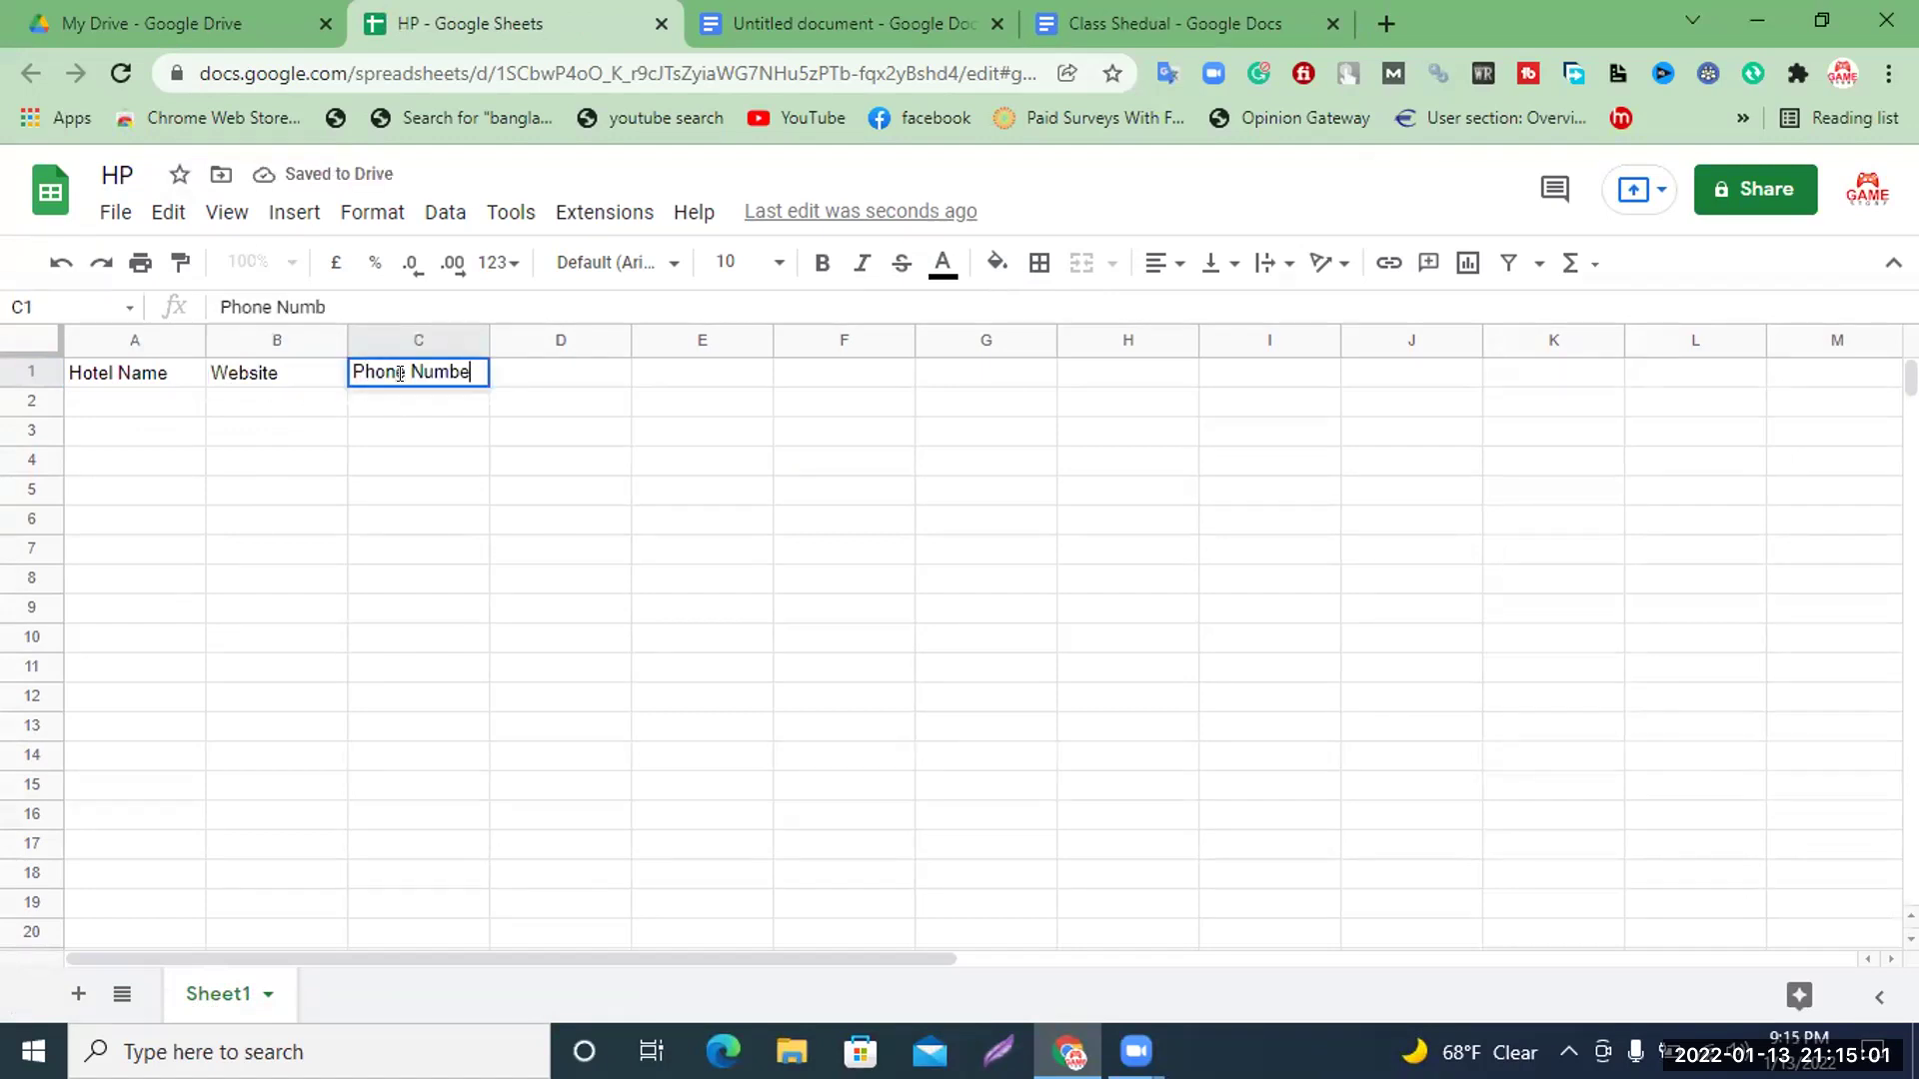
click(531, 371)
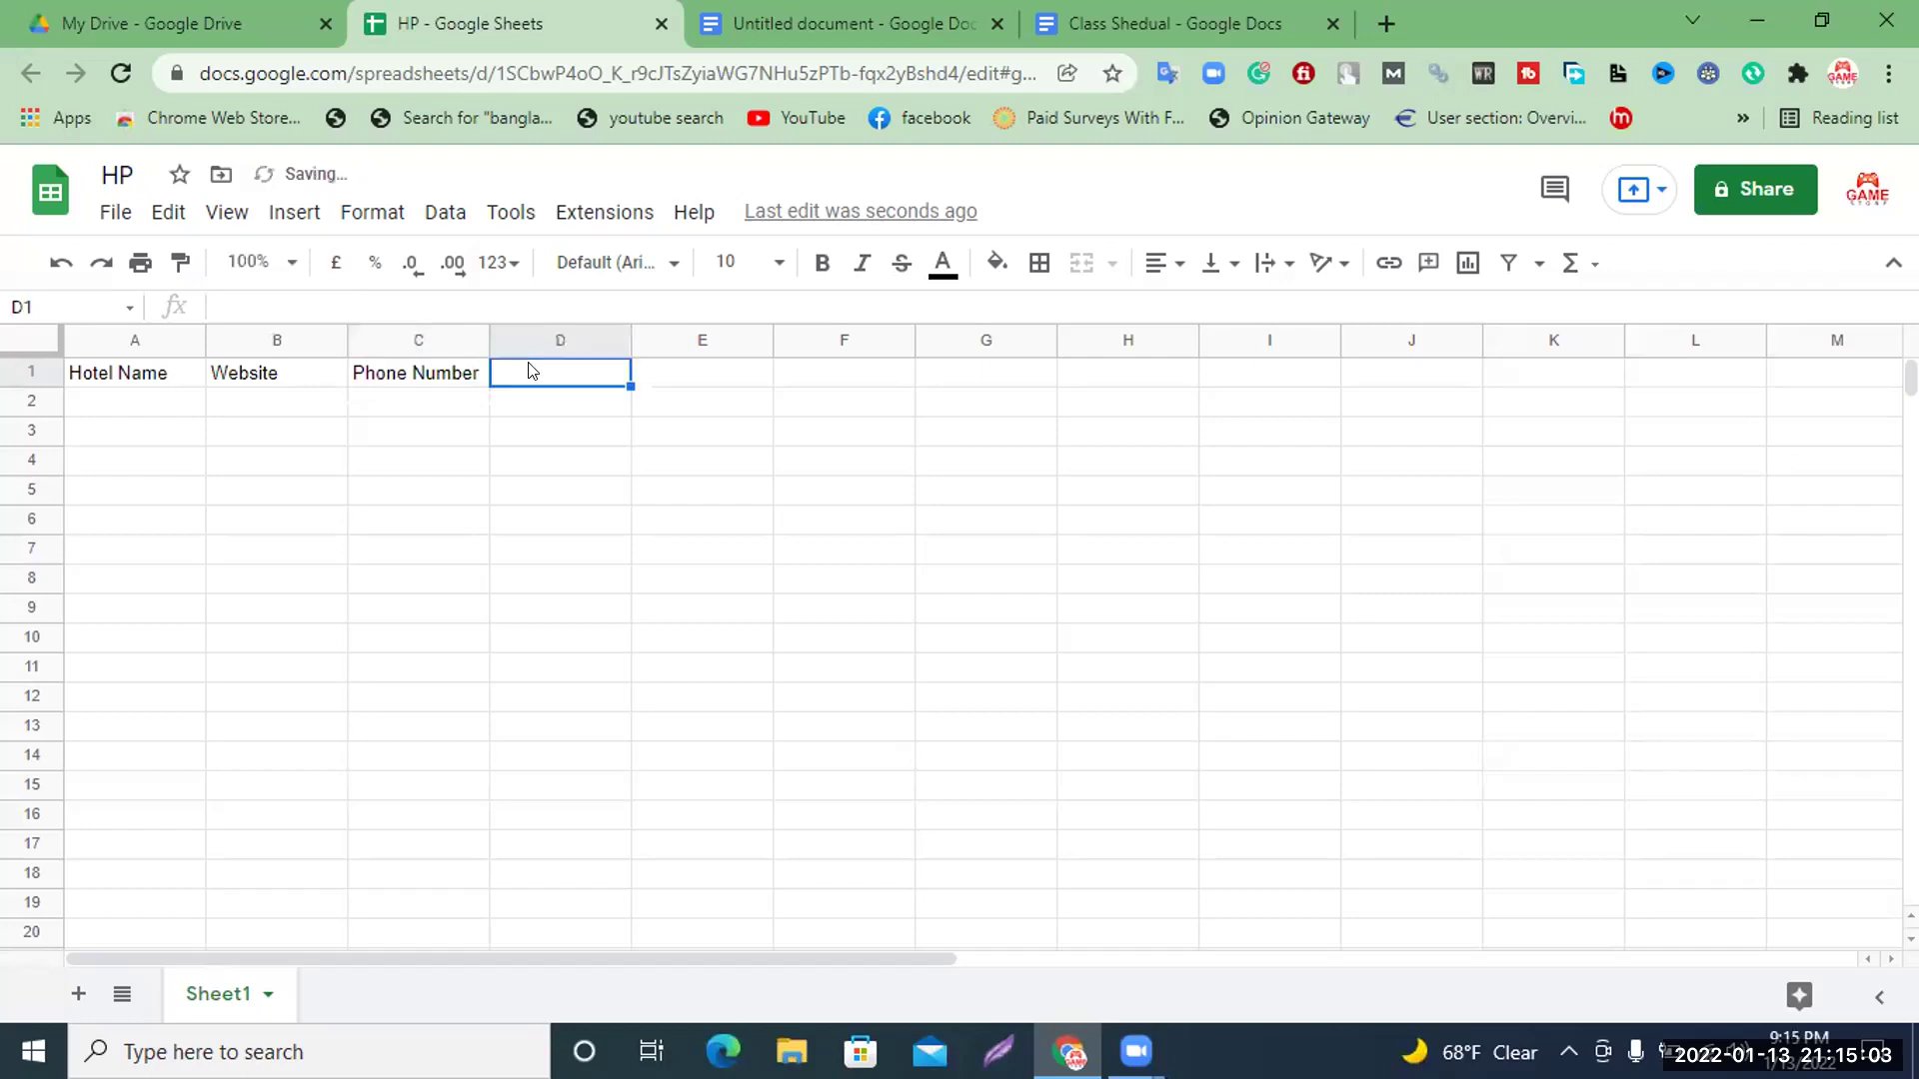
text(Gmail)
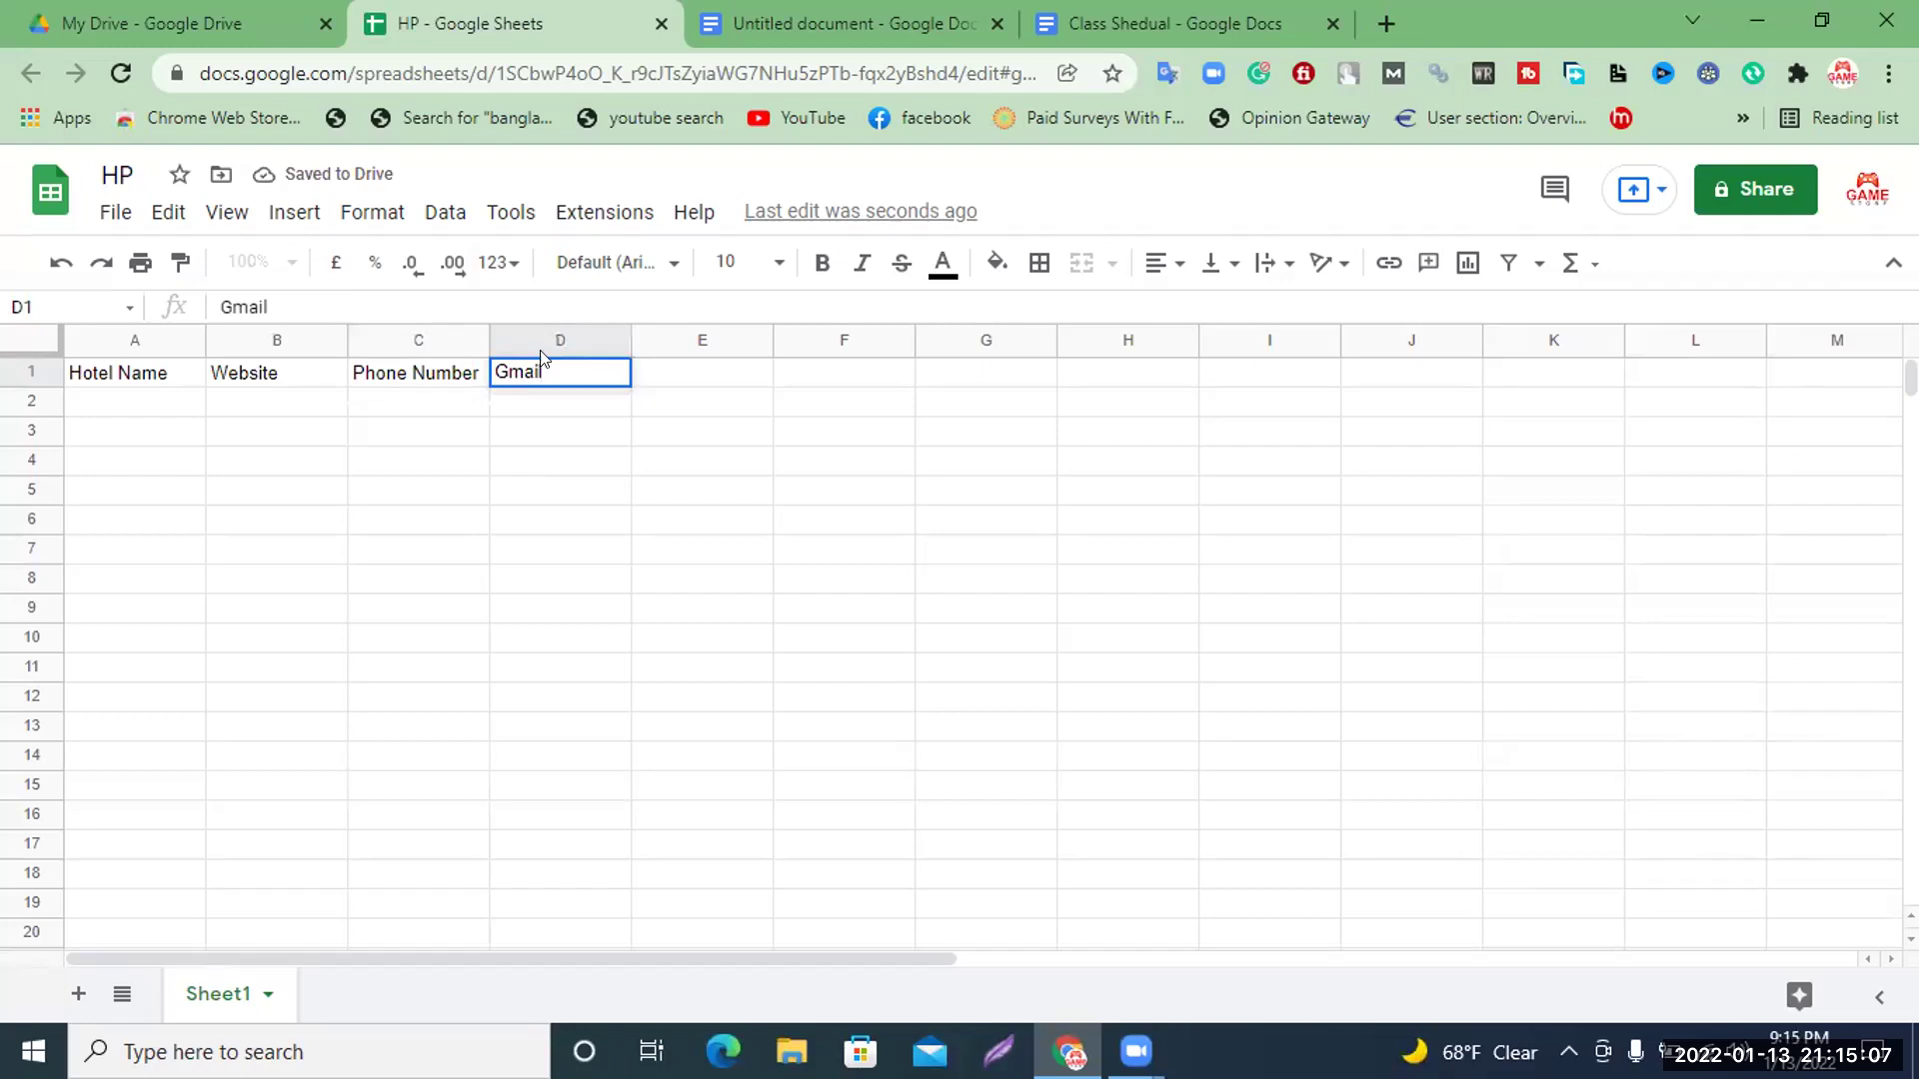
Add the social media headers Facebook ID, Instagram ID, Twitter ID and Likedin ID in cells E1 to H1
click(701, 388)
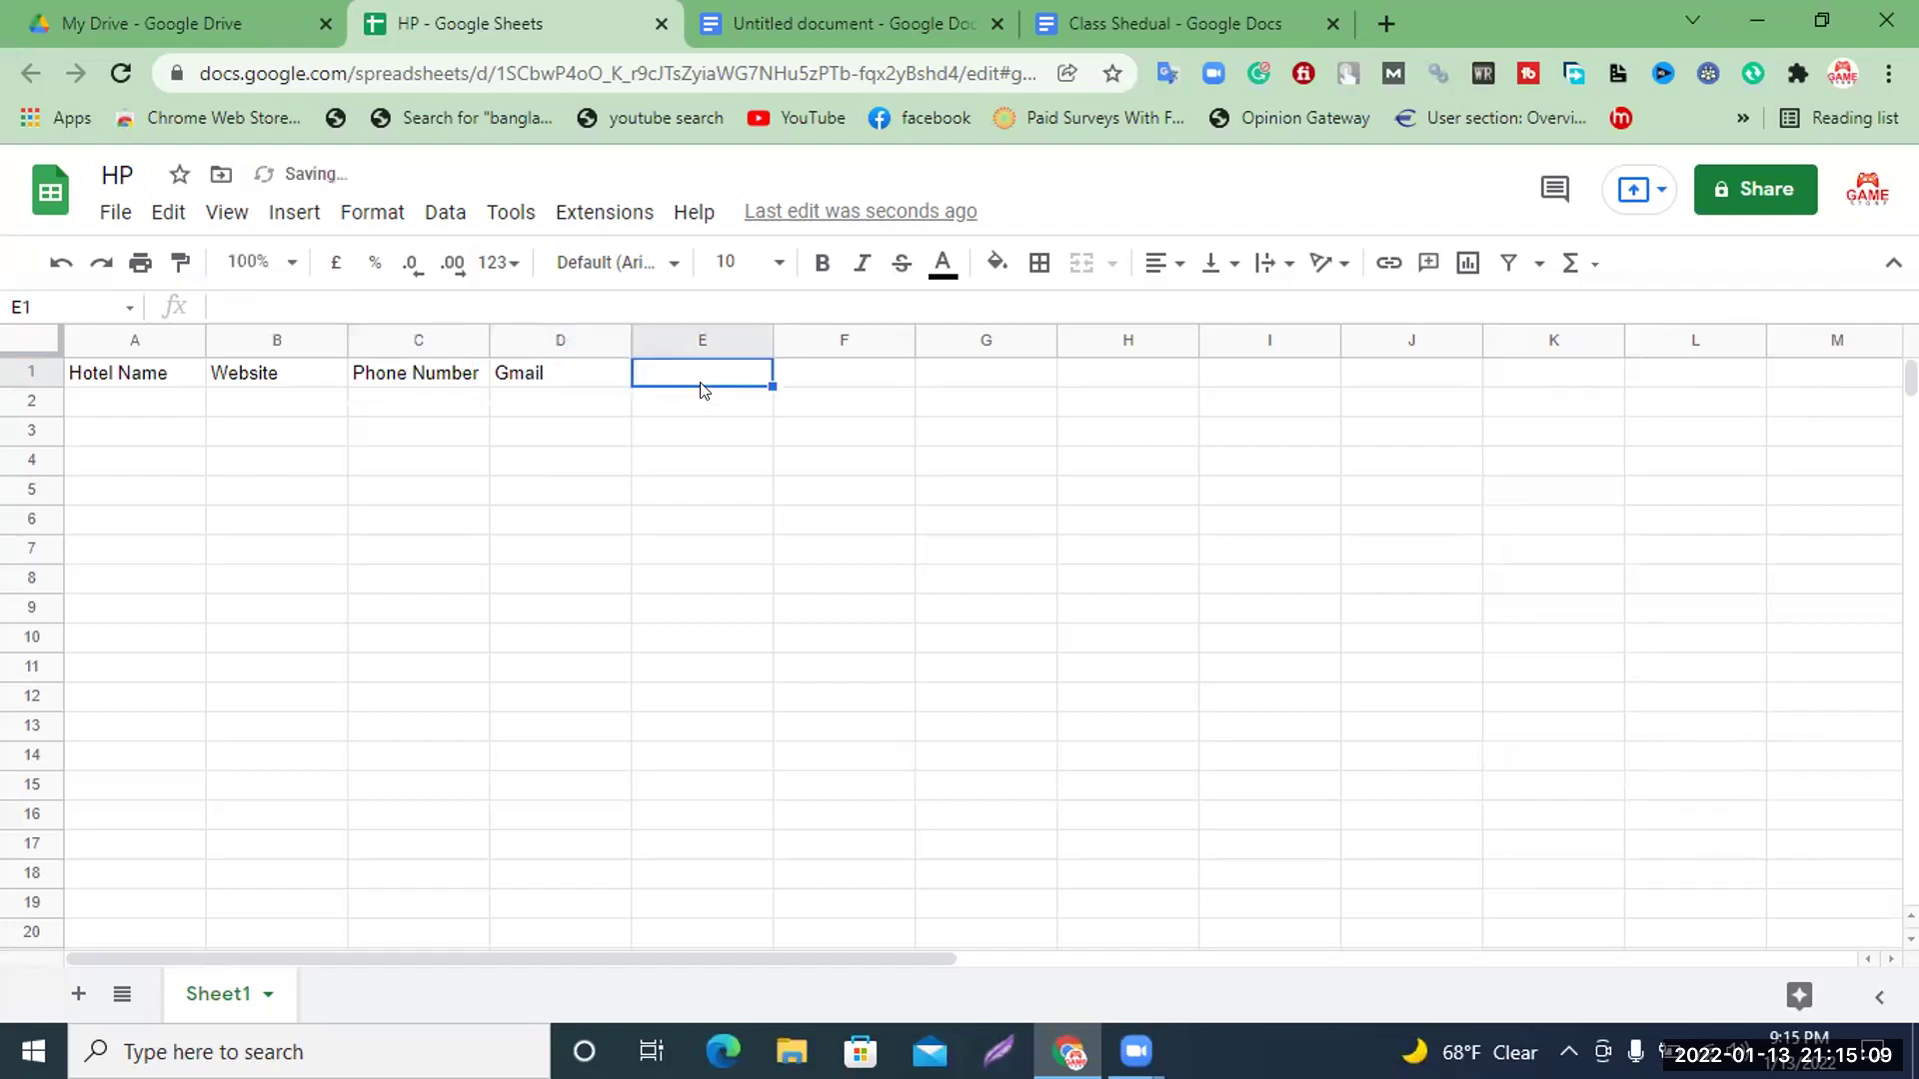
text(Facebook ID)
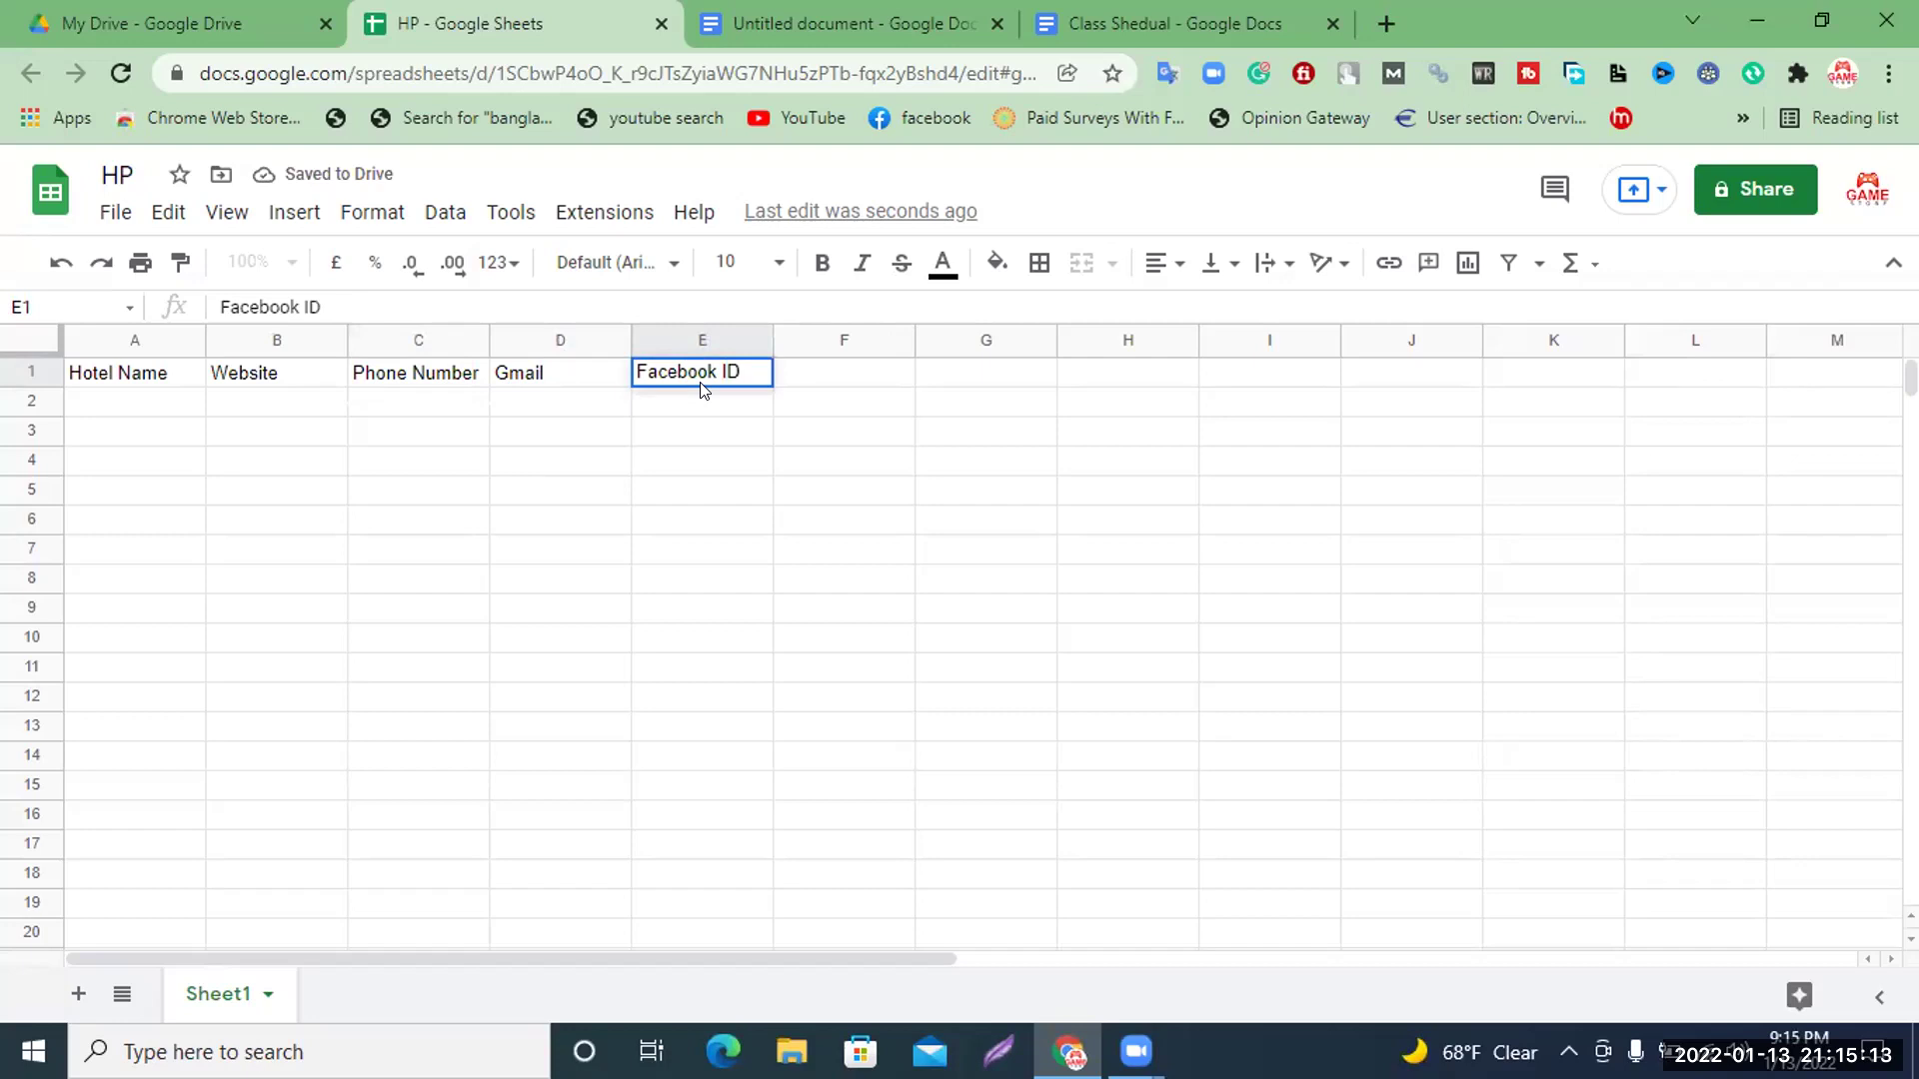
click(800, 392)
text(Insta)
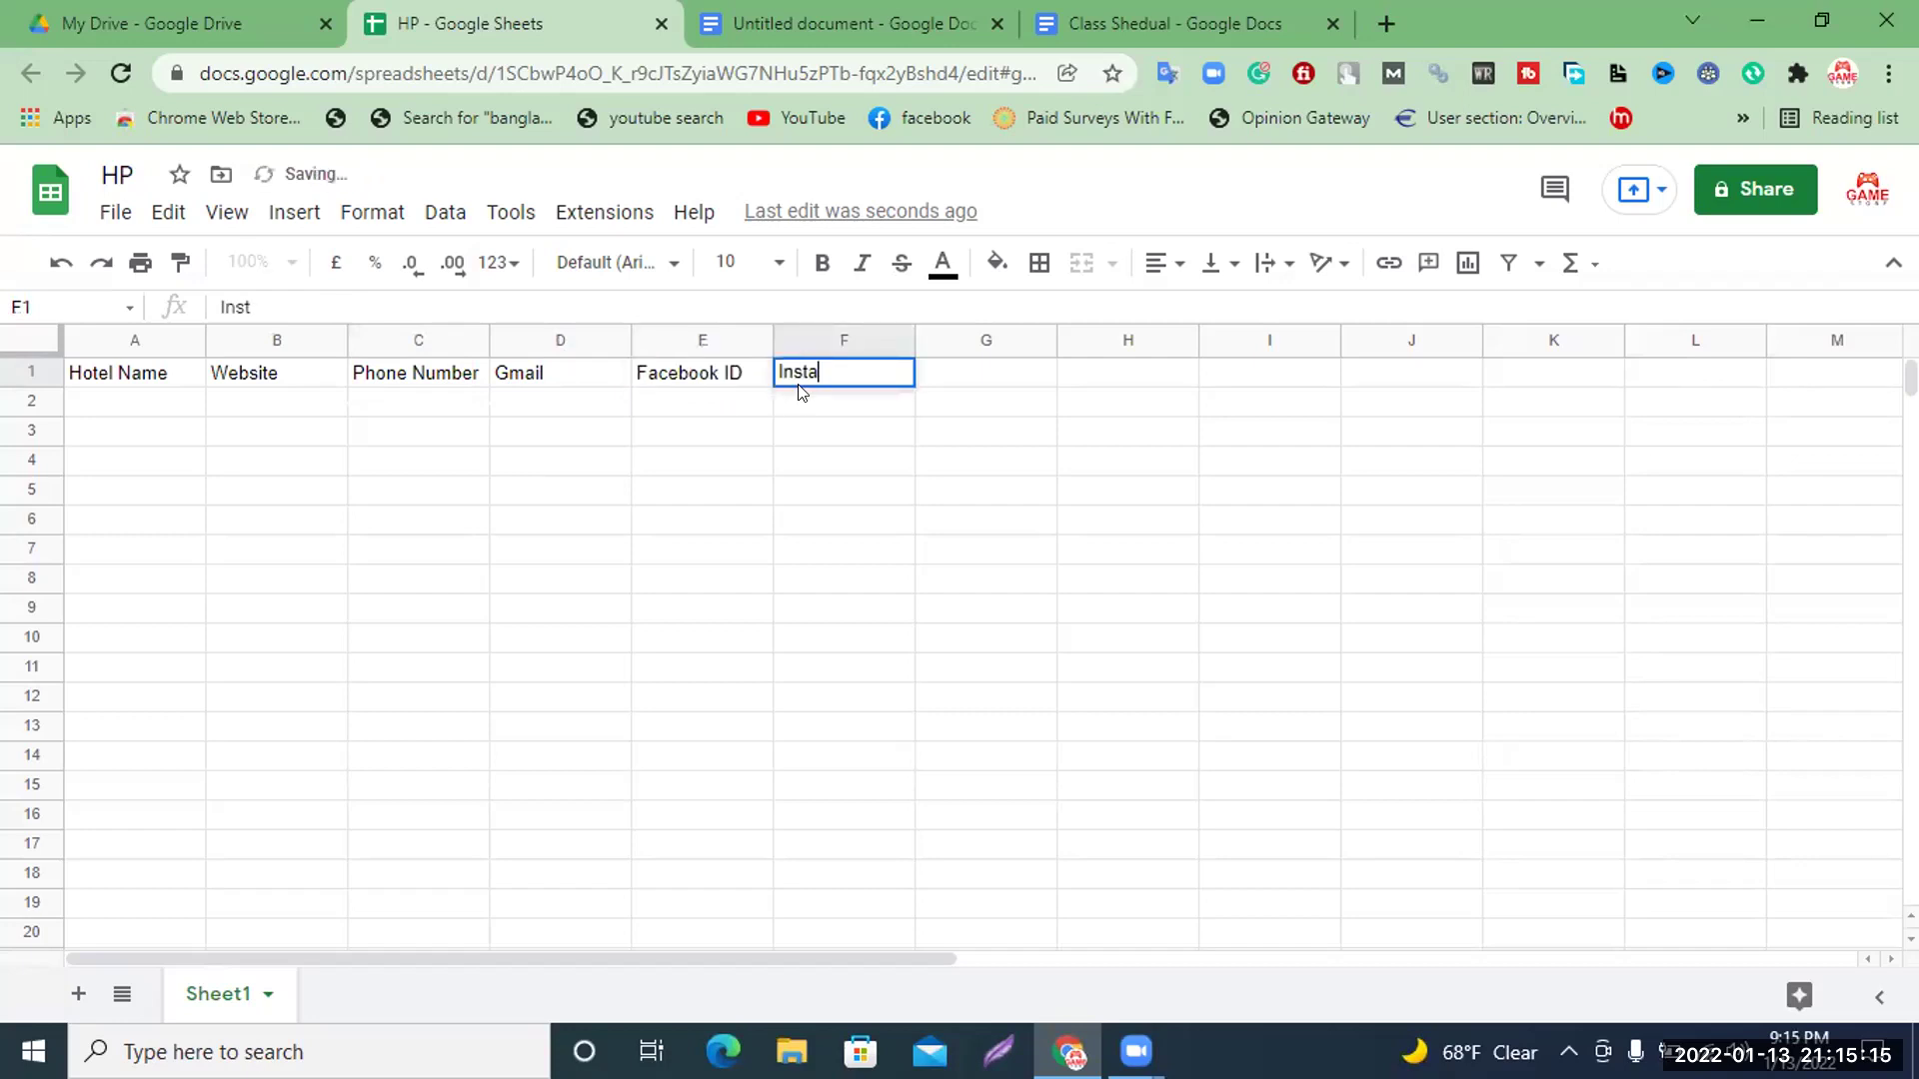
text(gram ID)
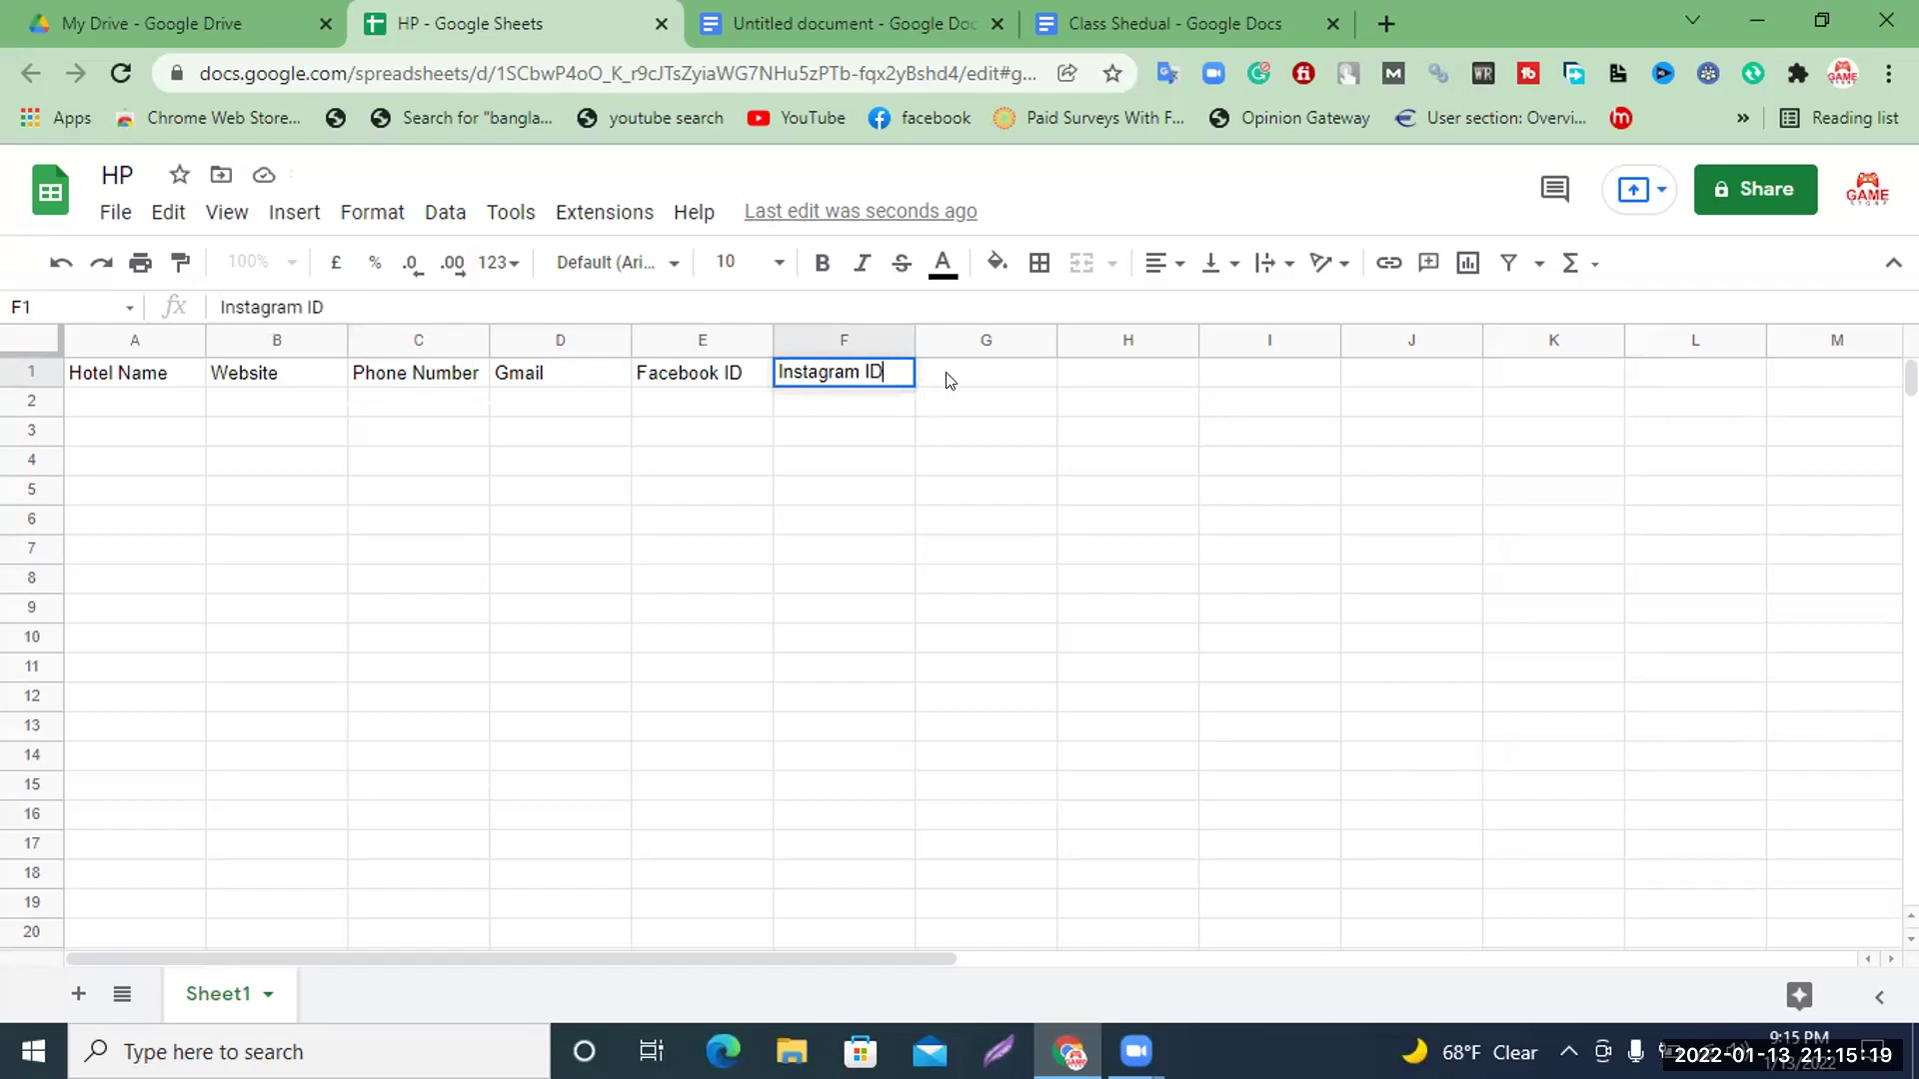
click(949, 378)
text(Twitter ID)
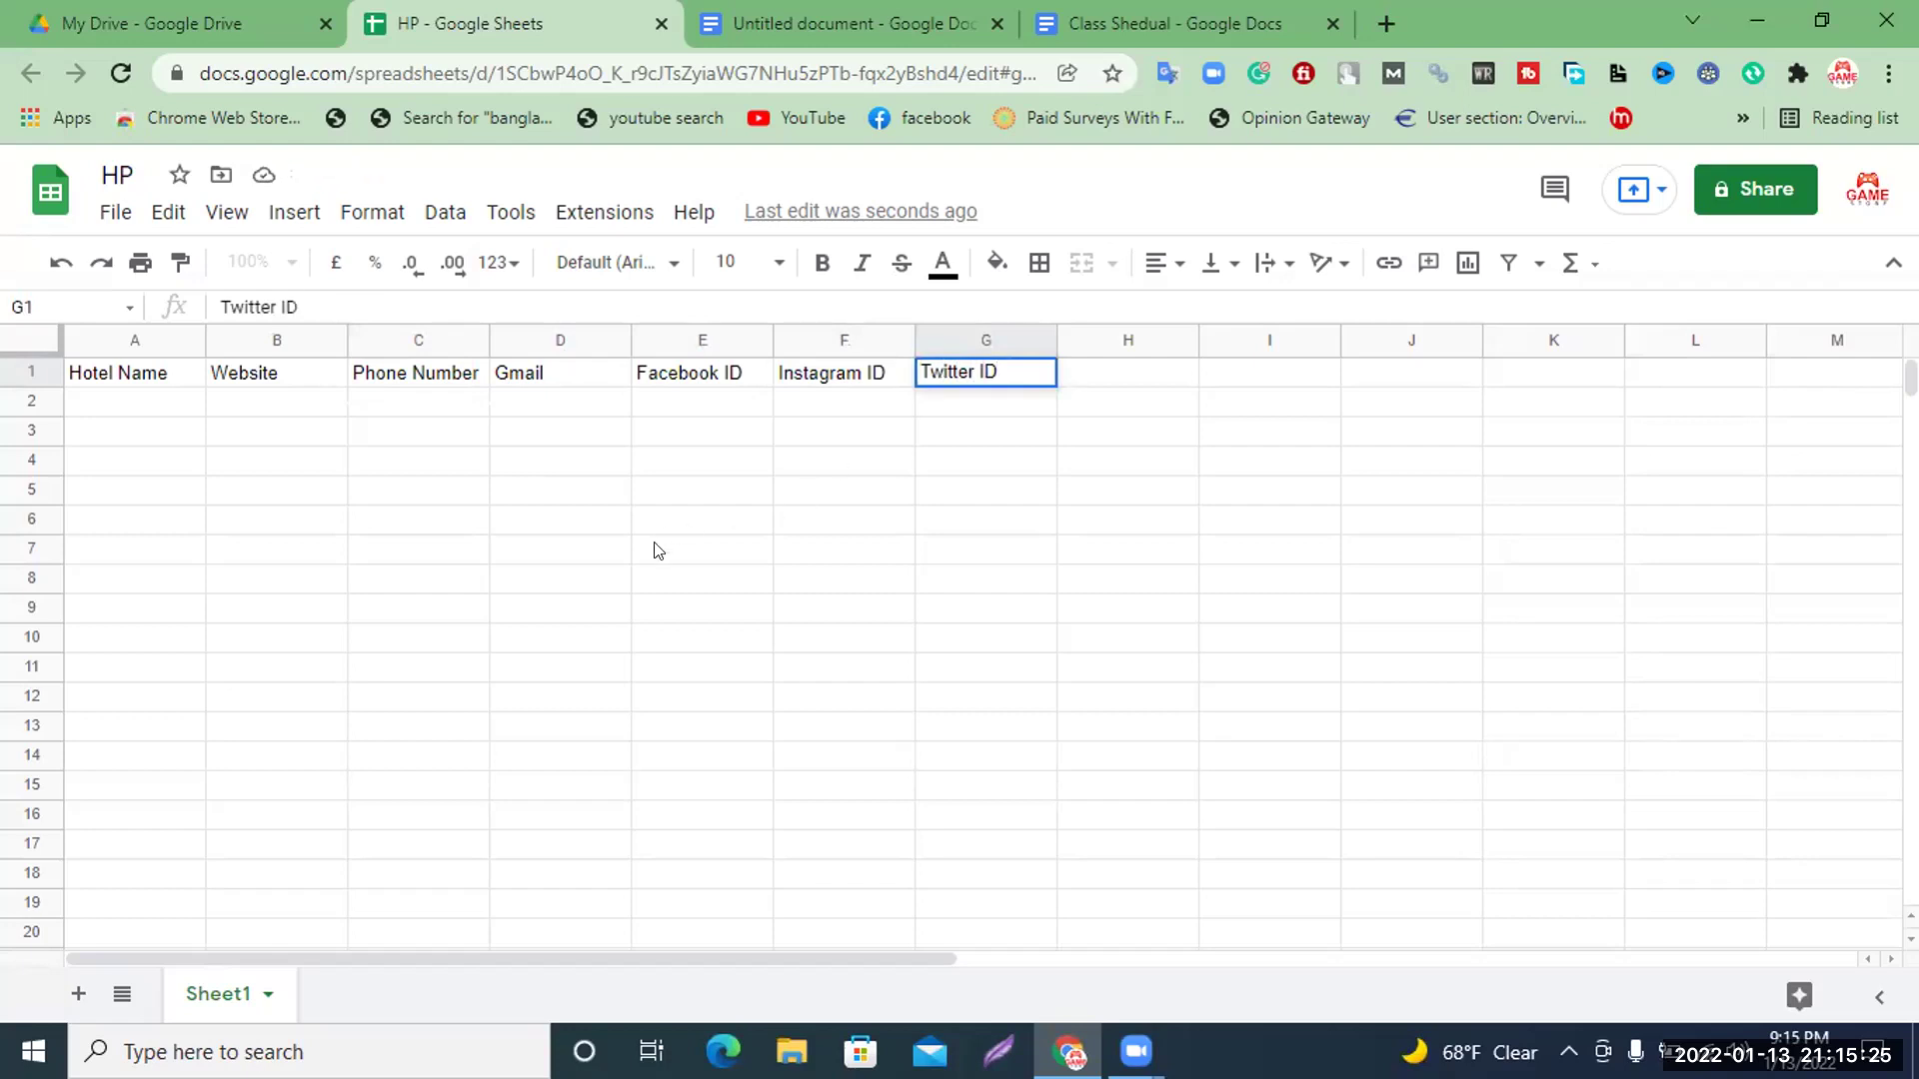
click(658, 549)
click(1092, 391)
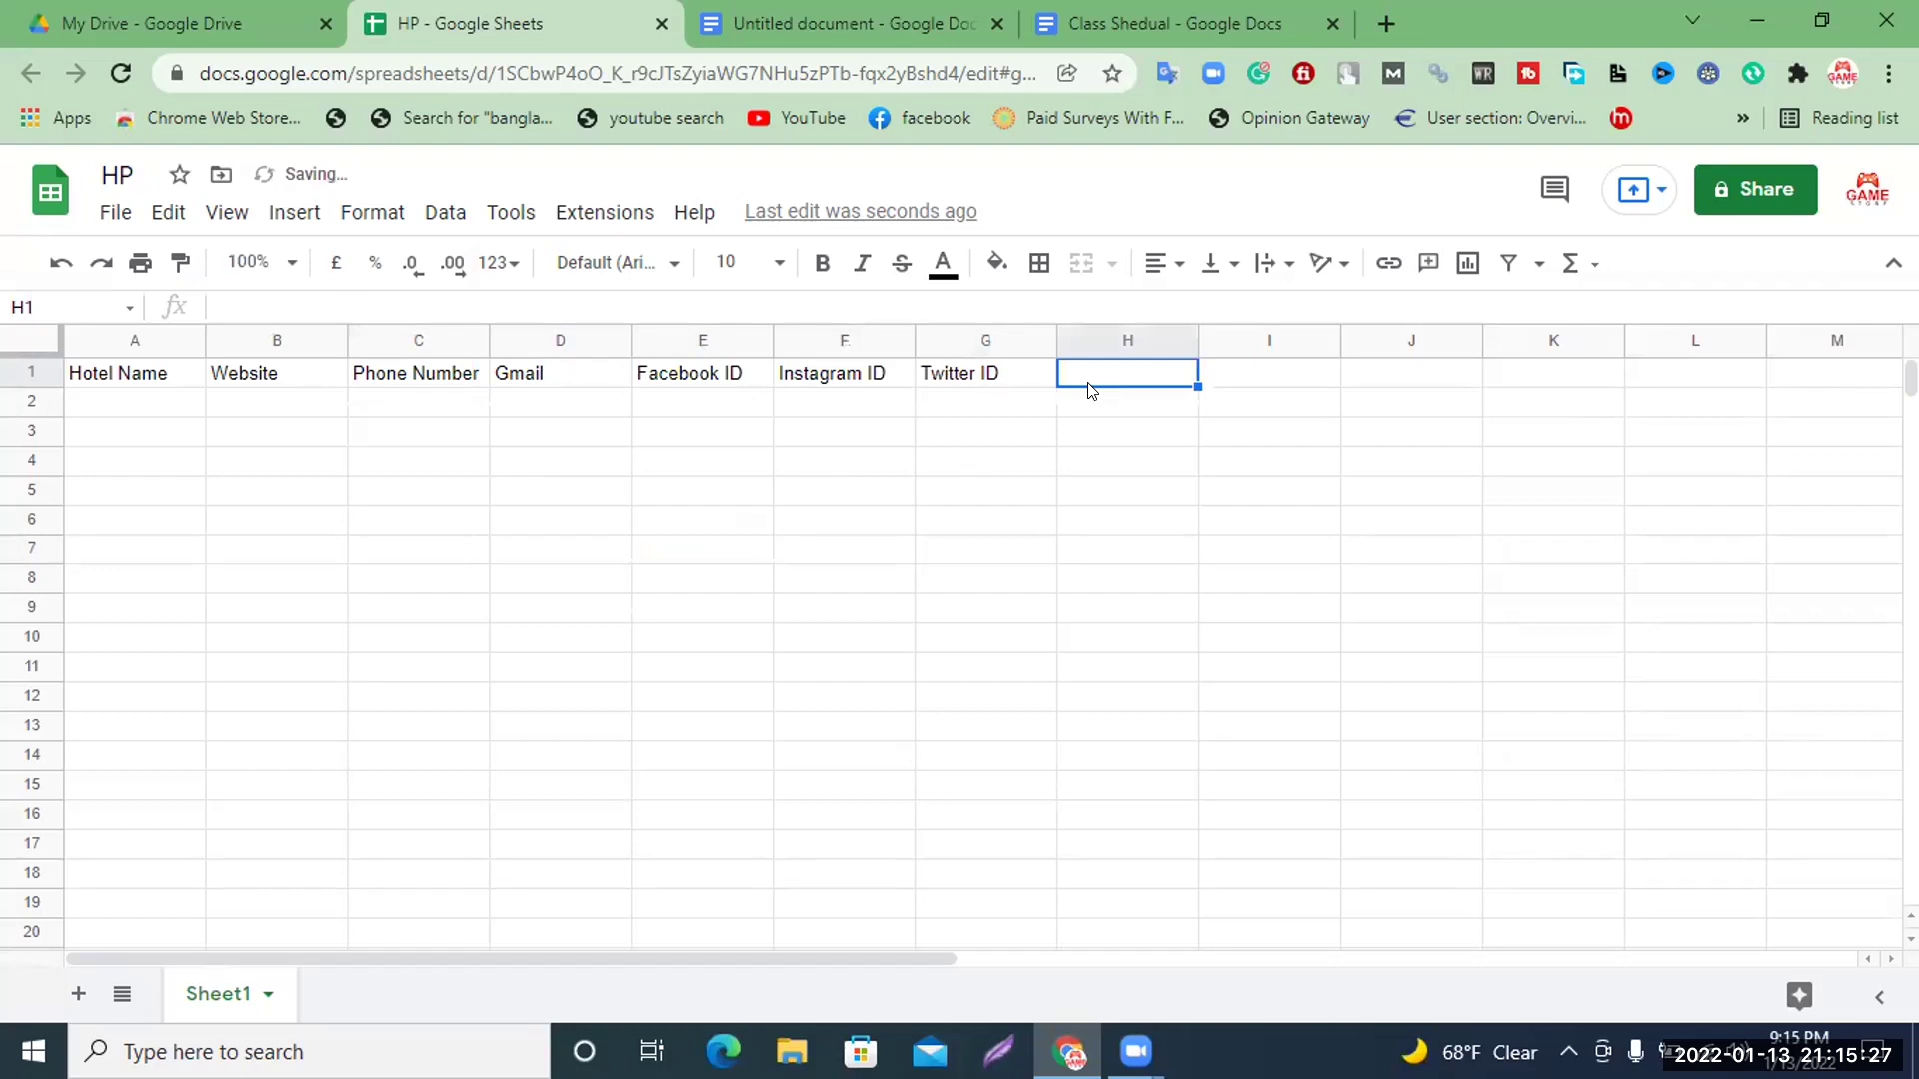
text(Likedin)
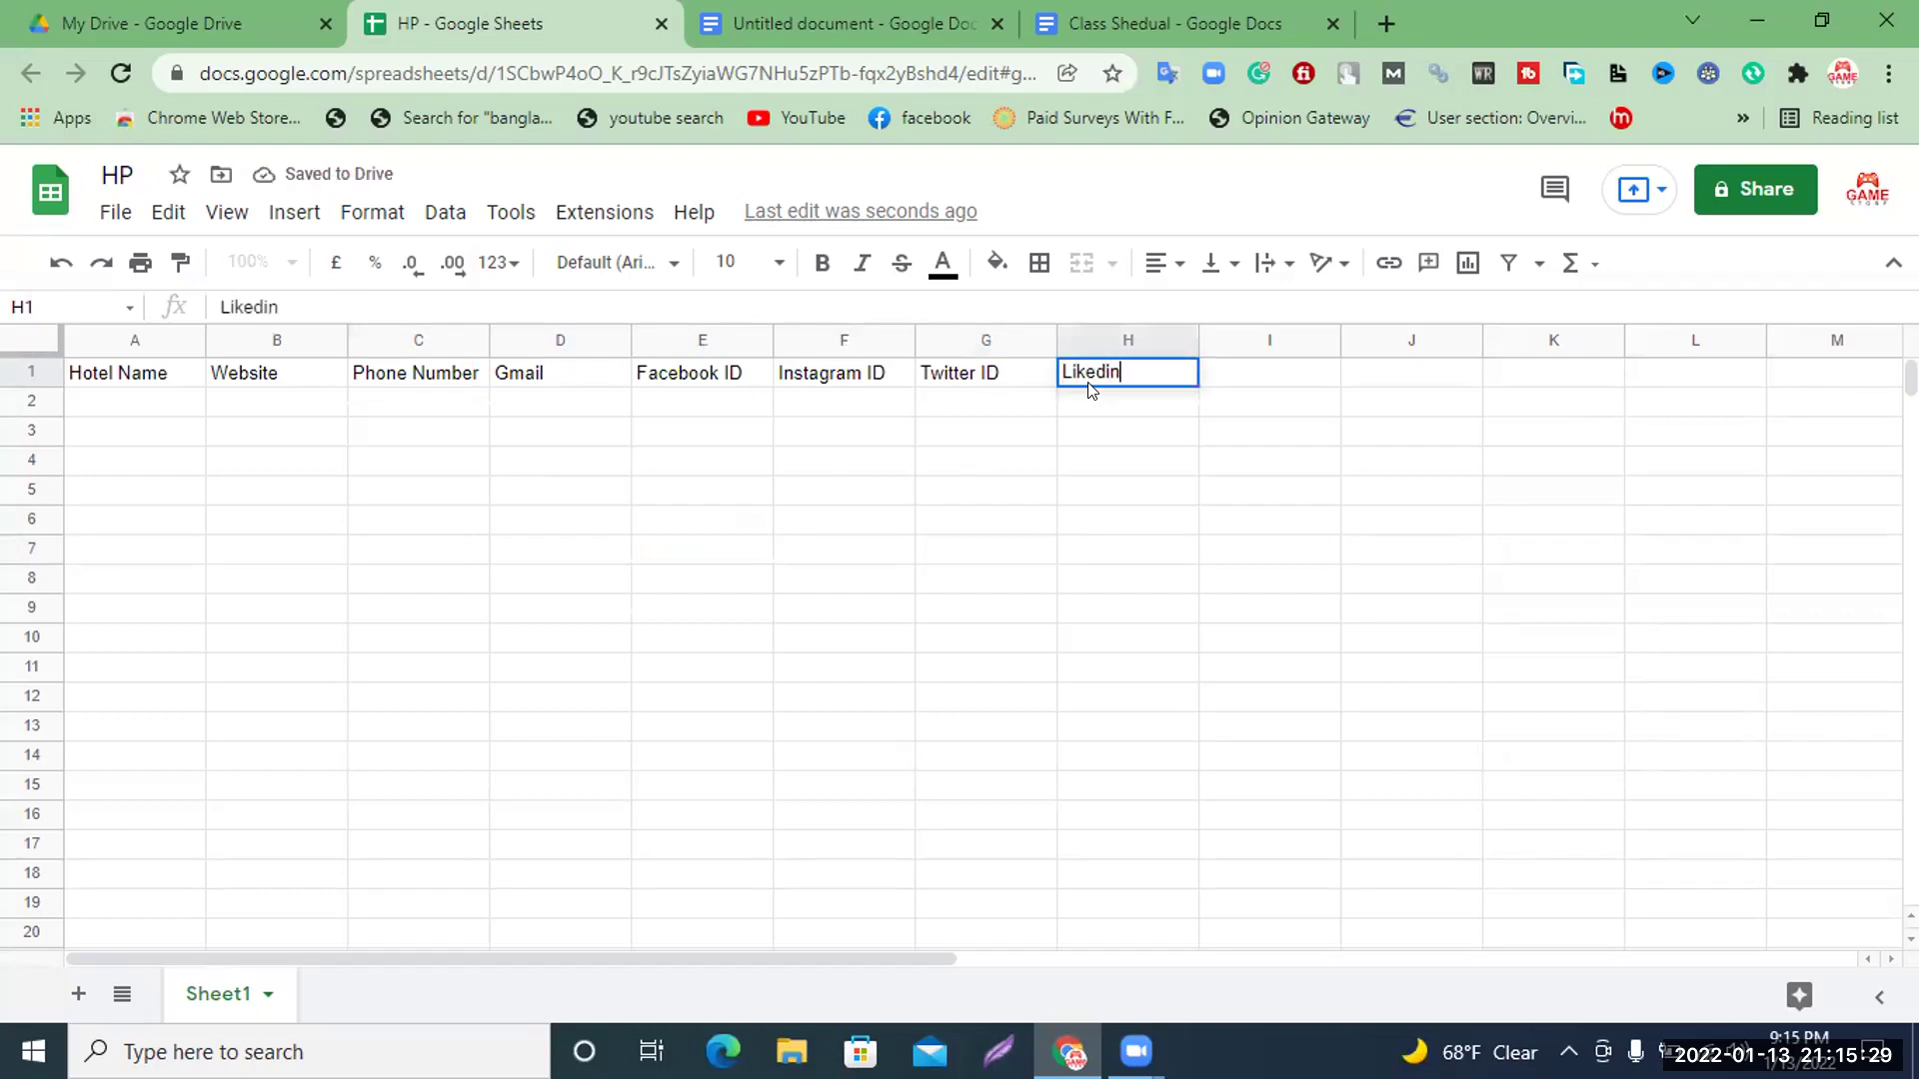
text( ID)
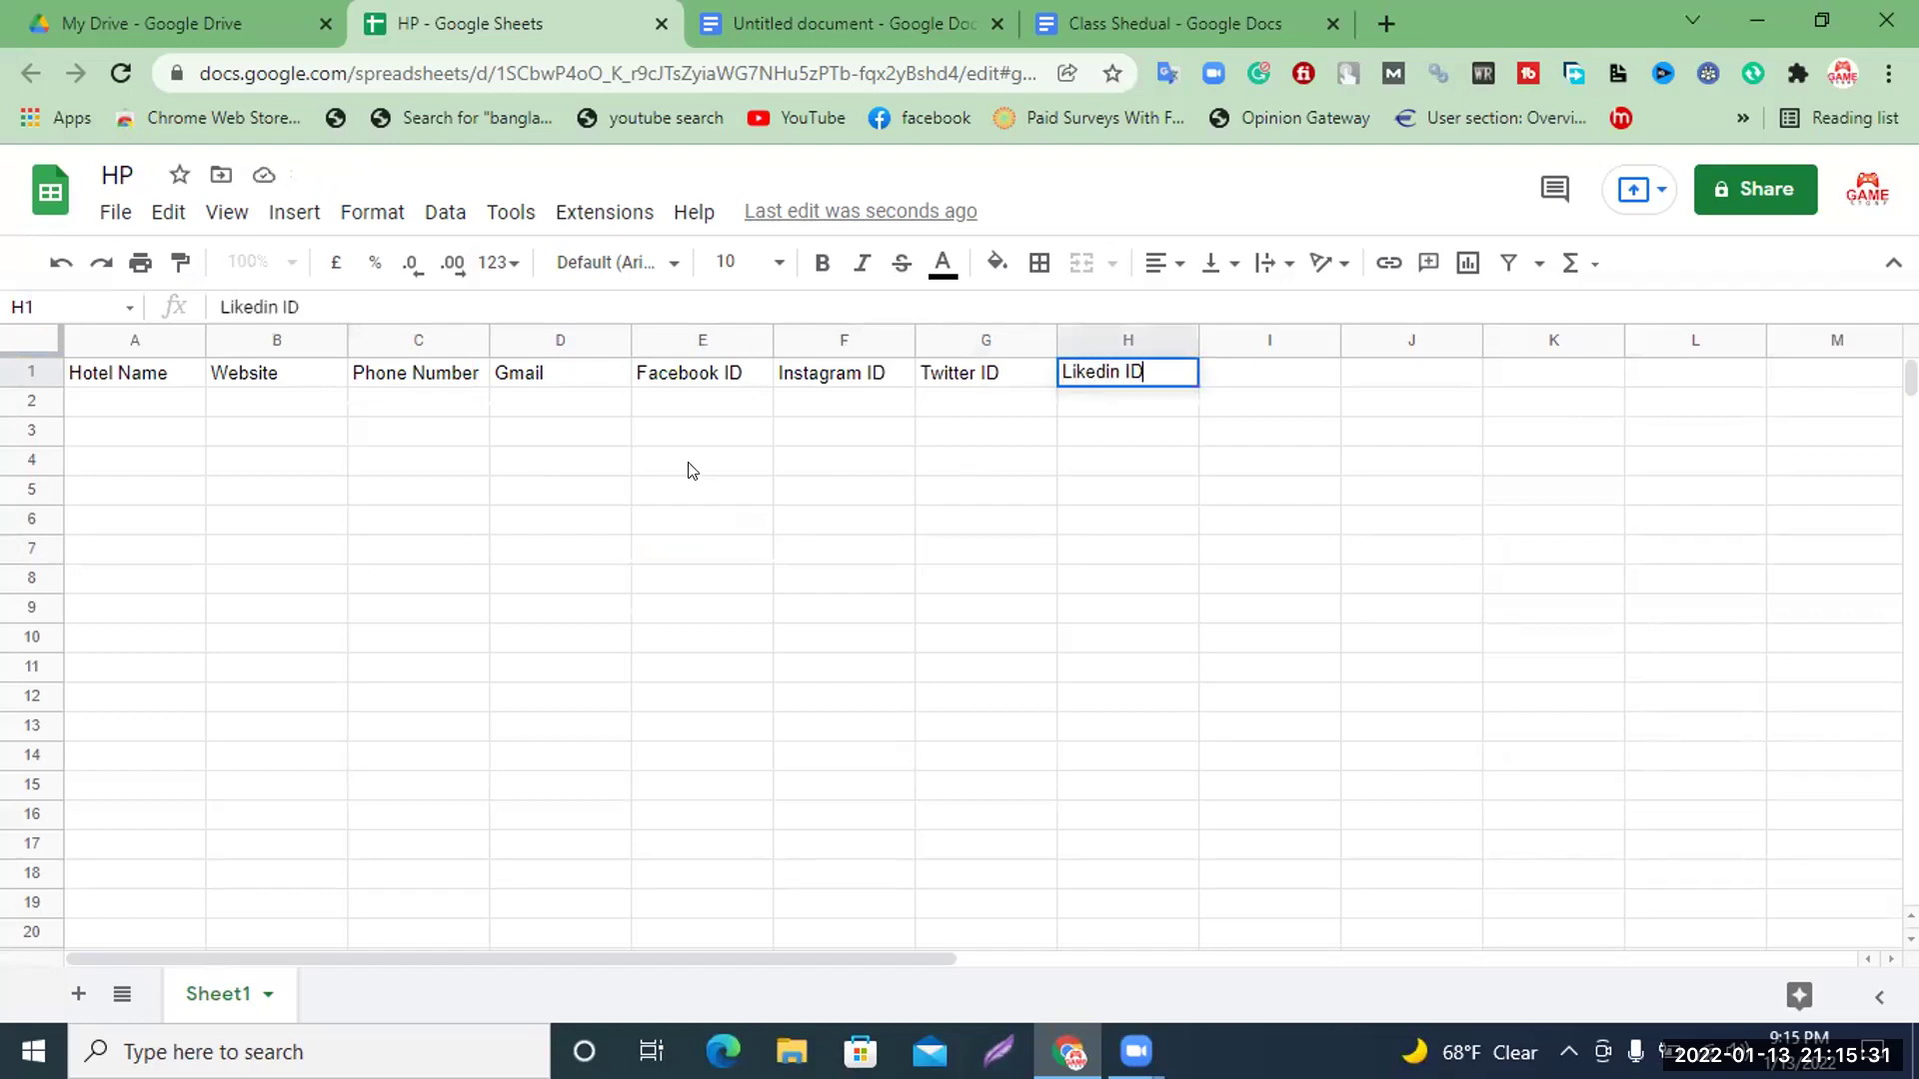
click(689, 470)
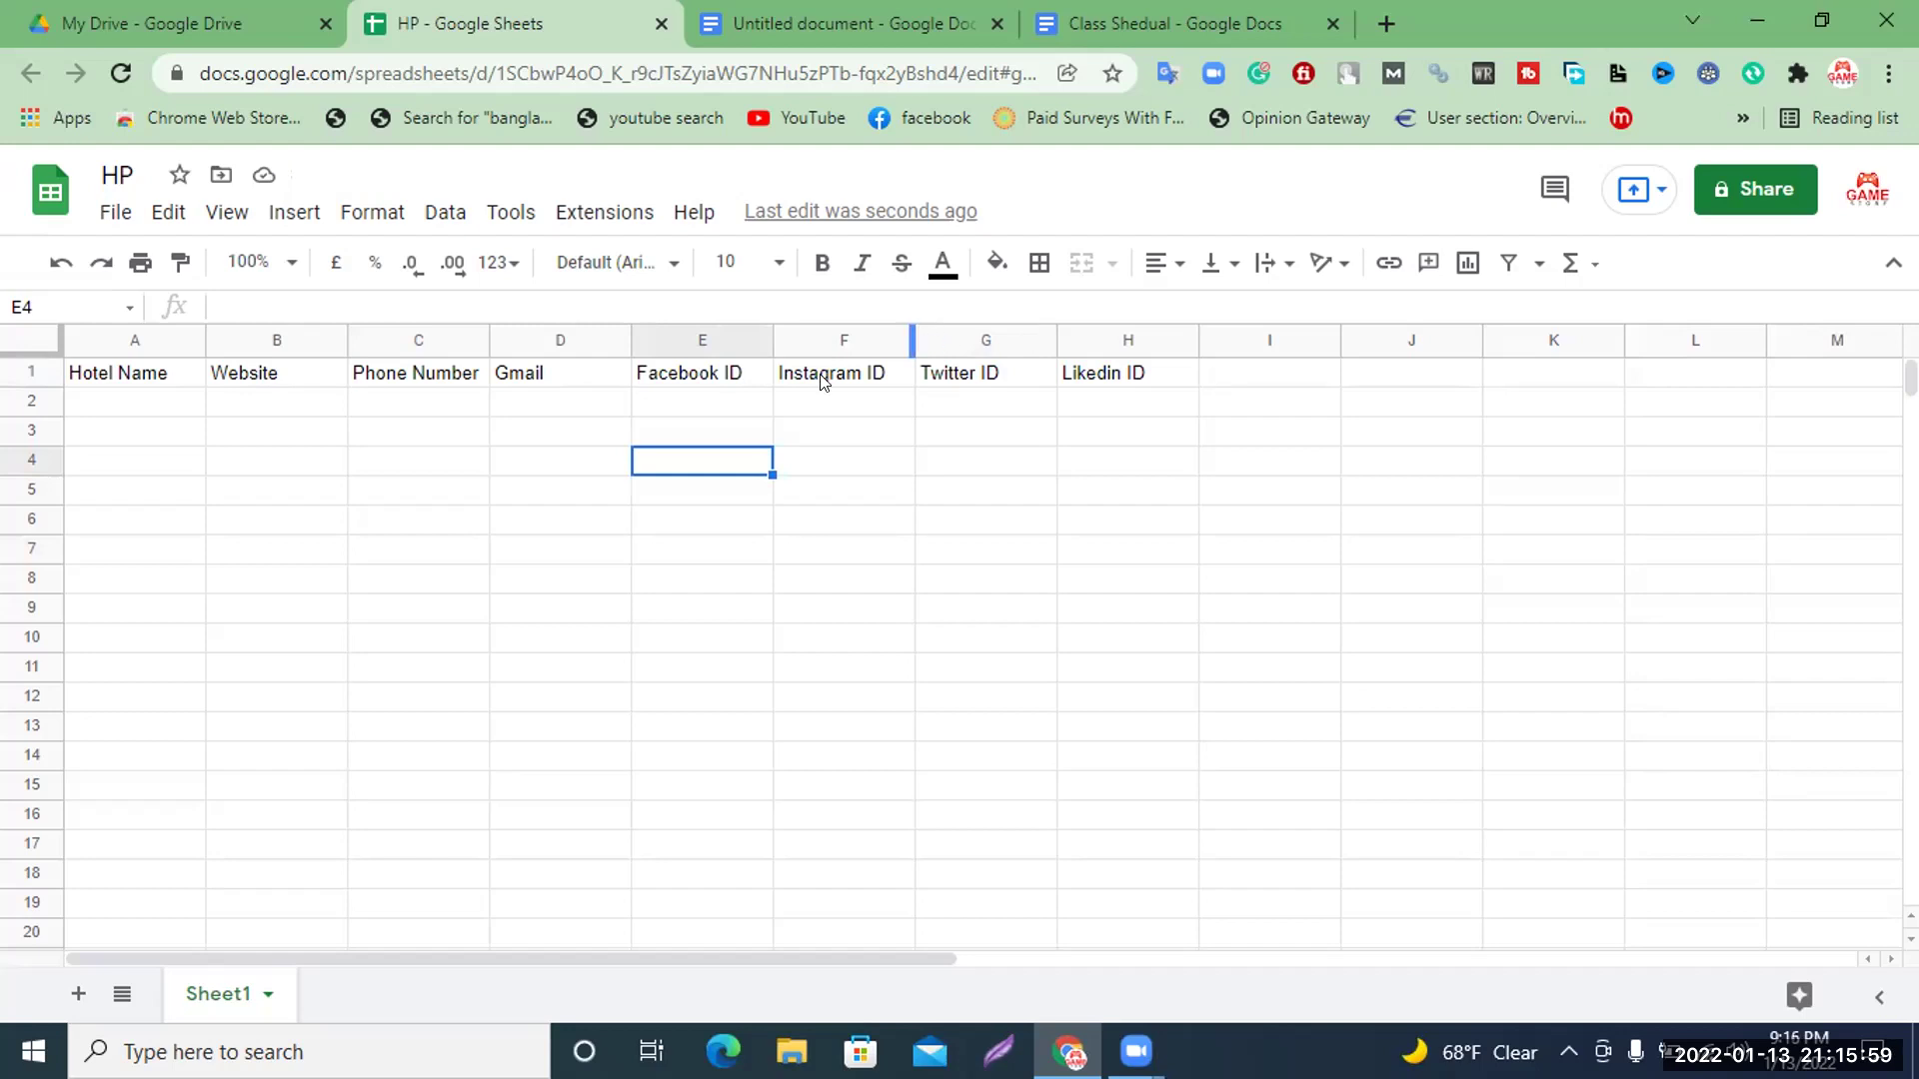
Widen columns A through E, Hotel Name to Facebook ID, to a little over twice their default width
drag(205, 340, 374, 340)
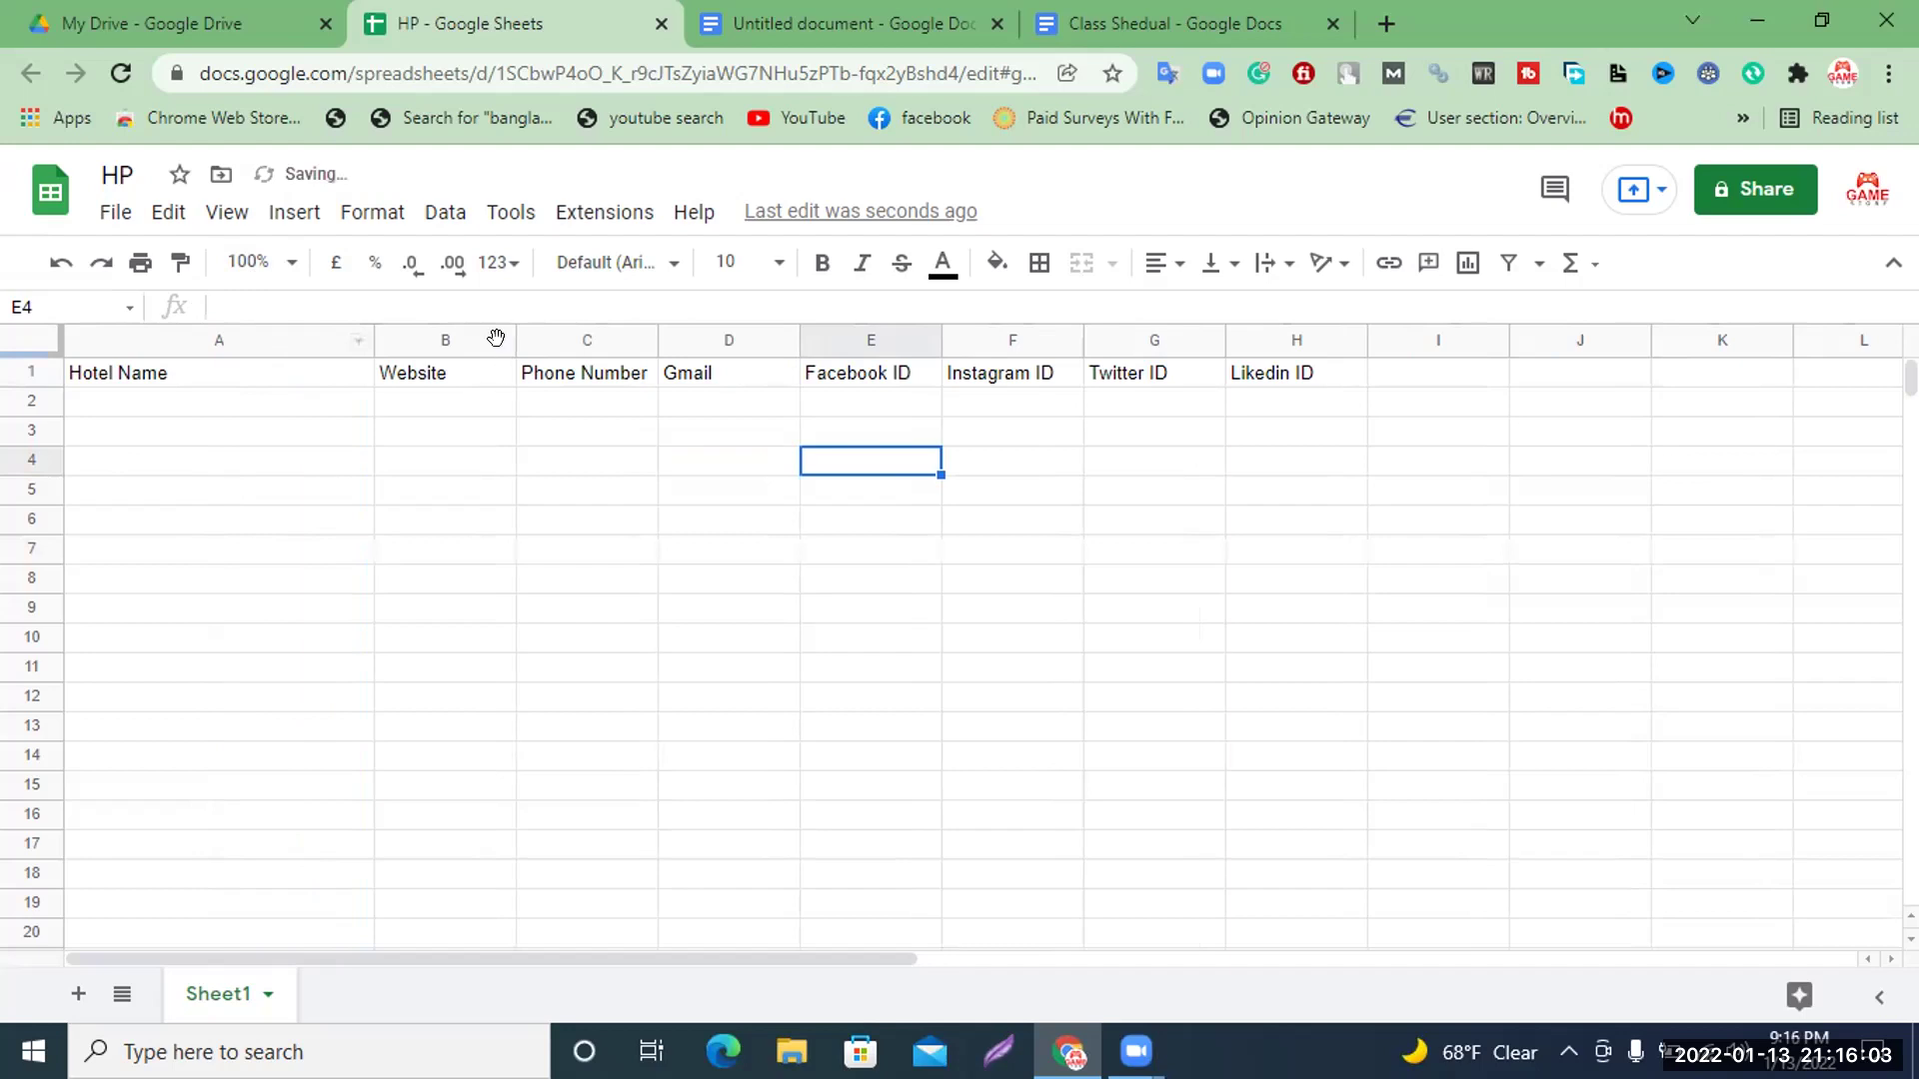
drag(515, 340, 692, 340)
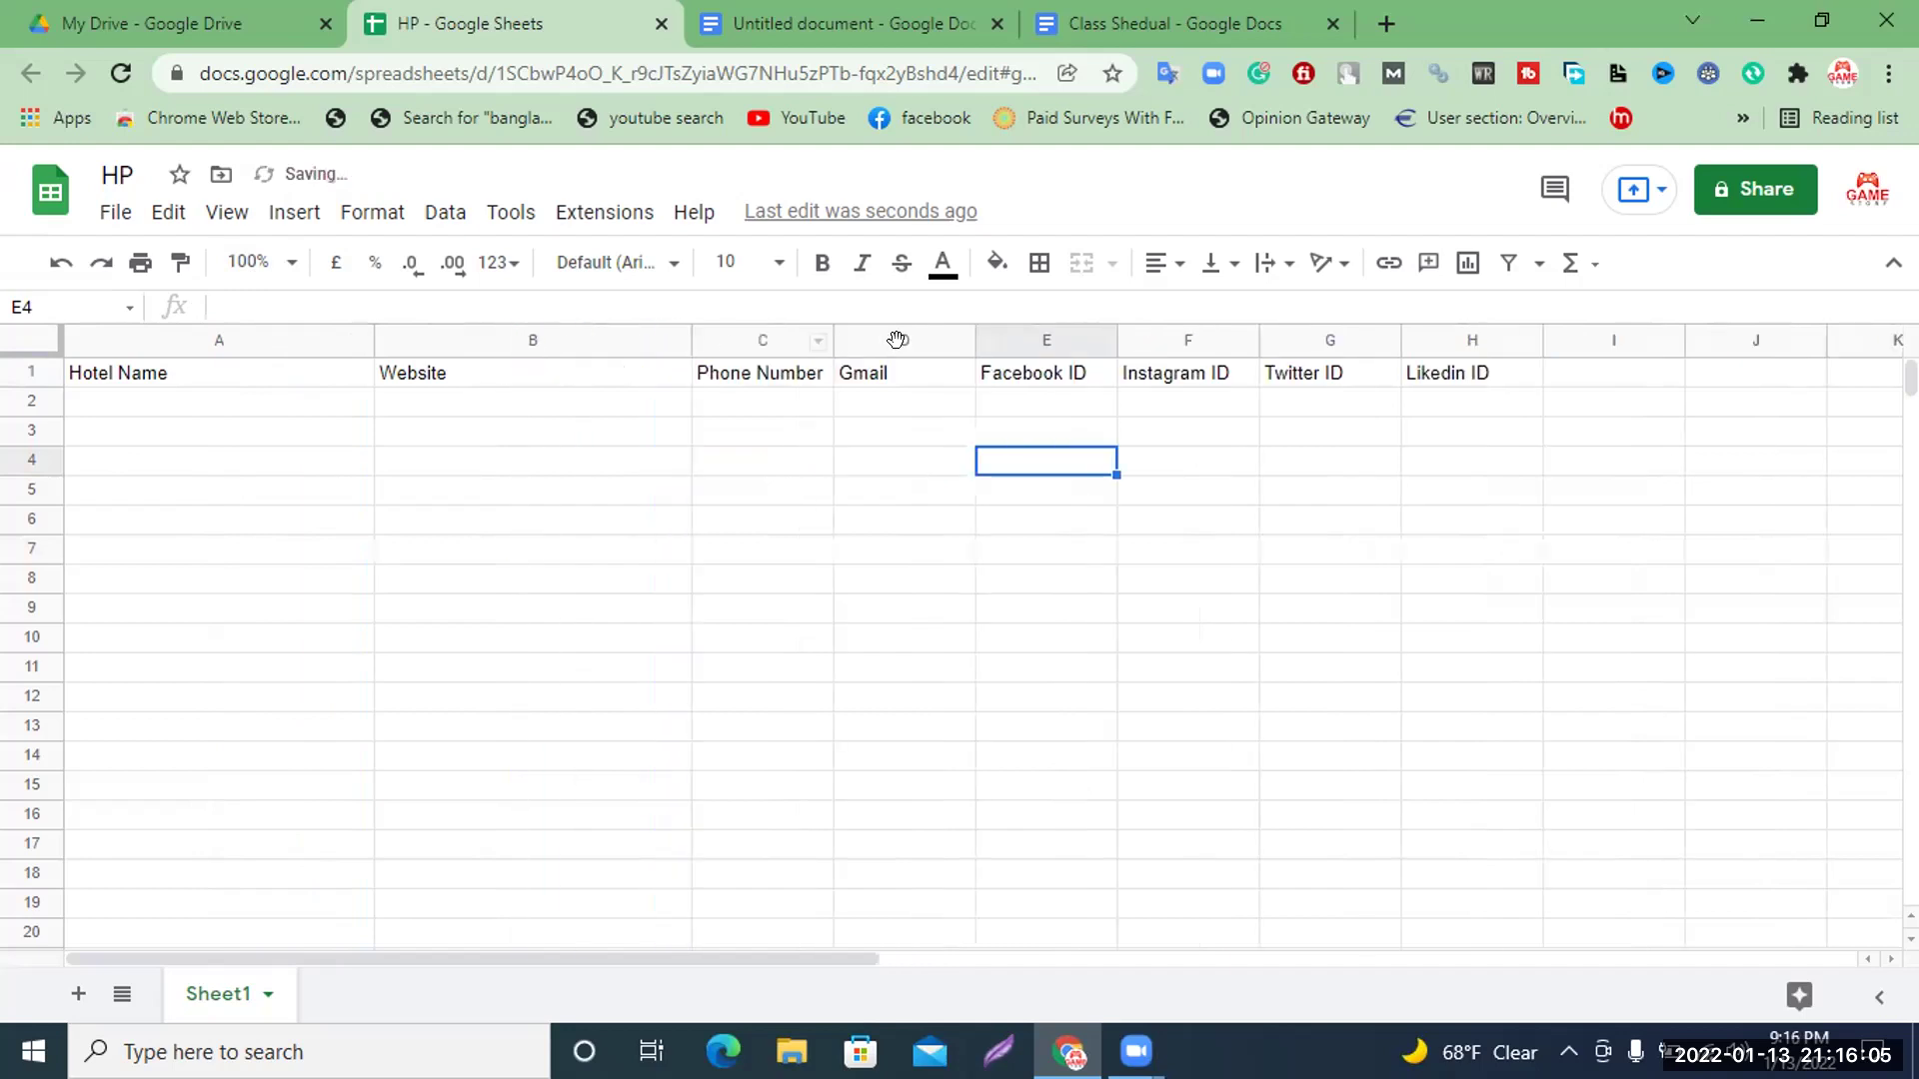
drag(834, 339, 1019, 338)
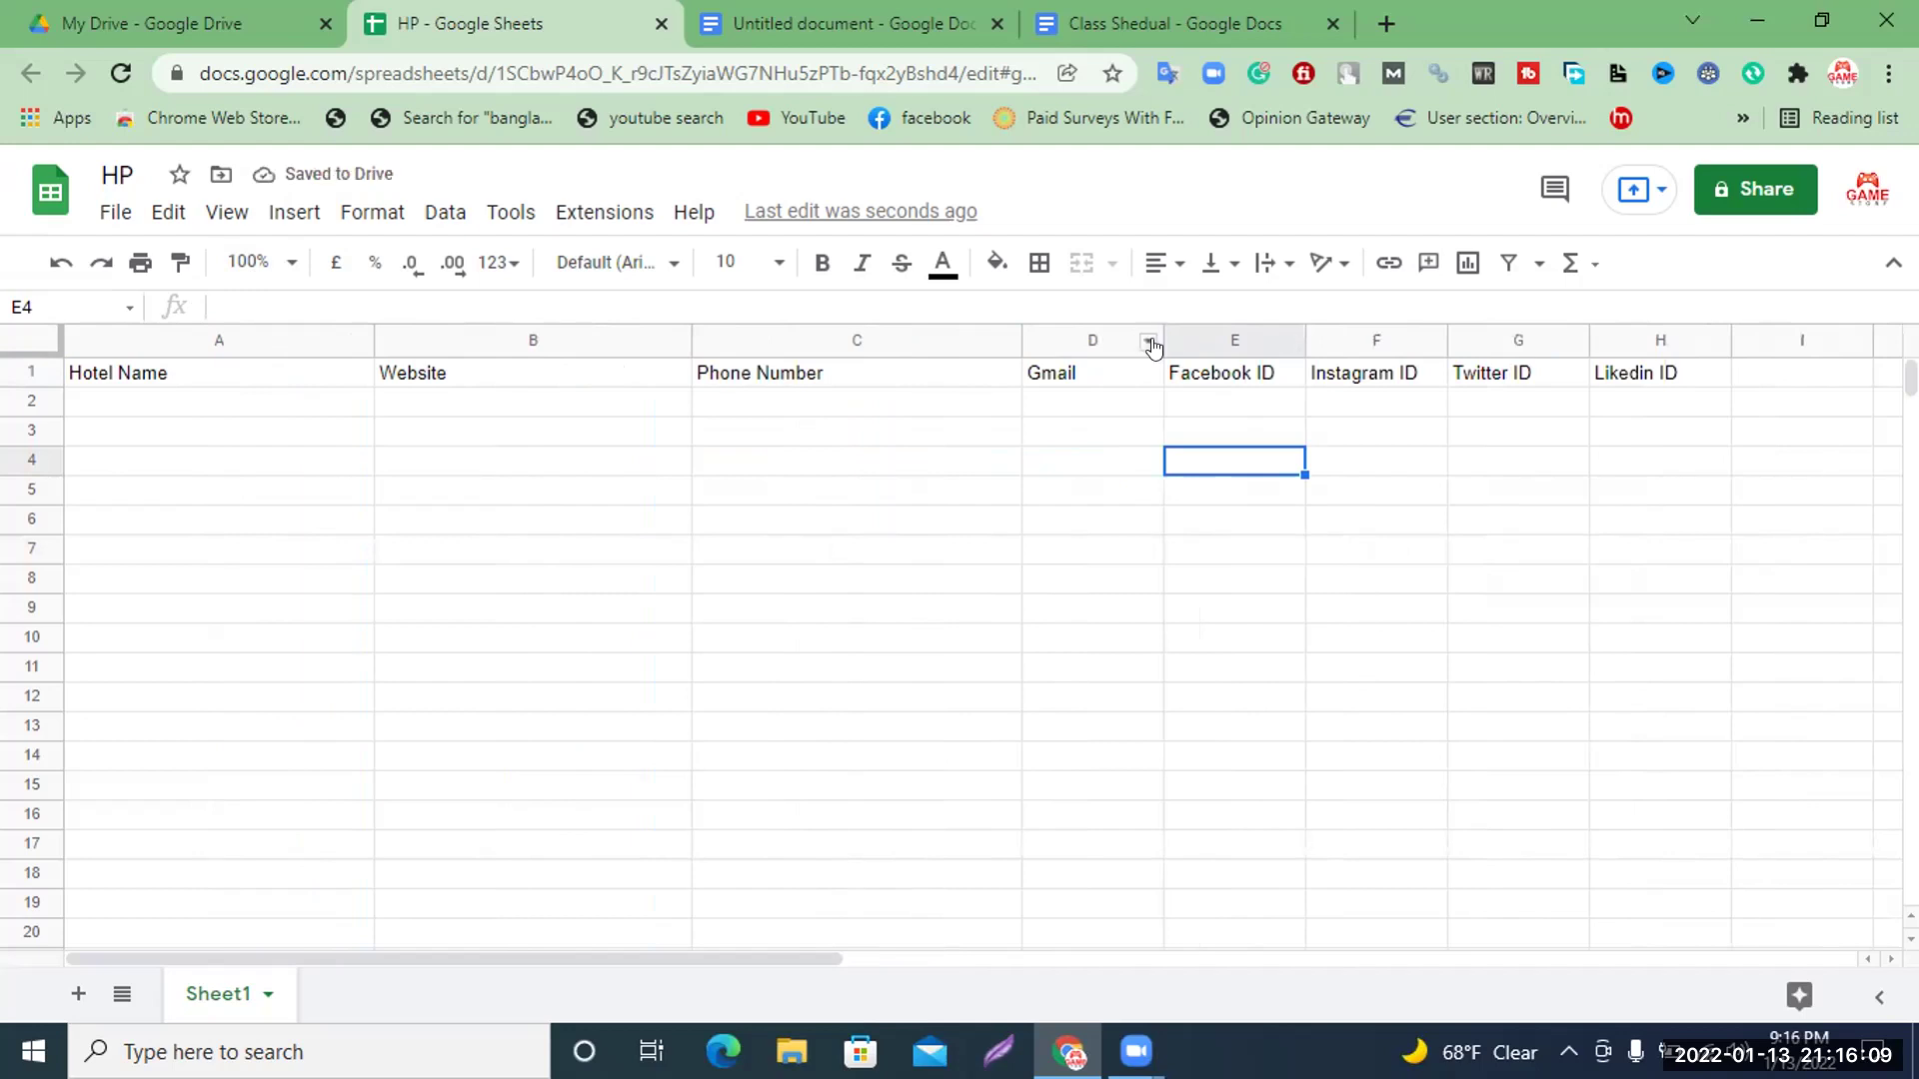
drag(1147, 330, 1333, 332)
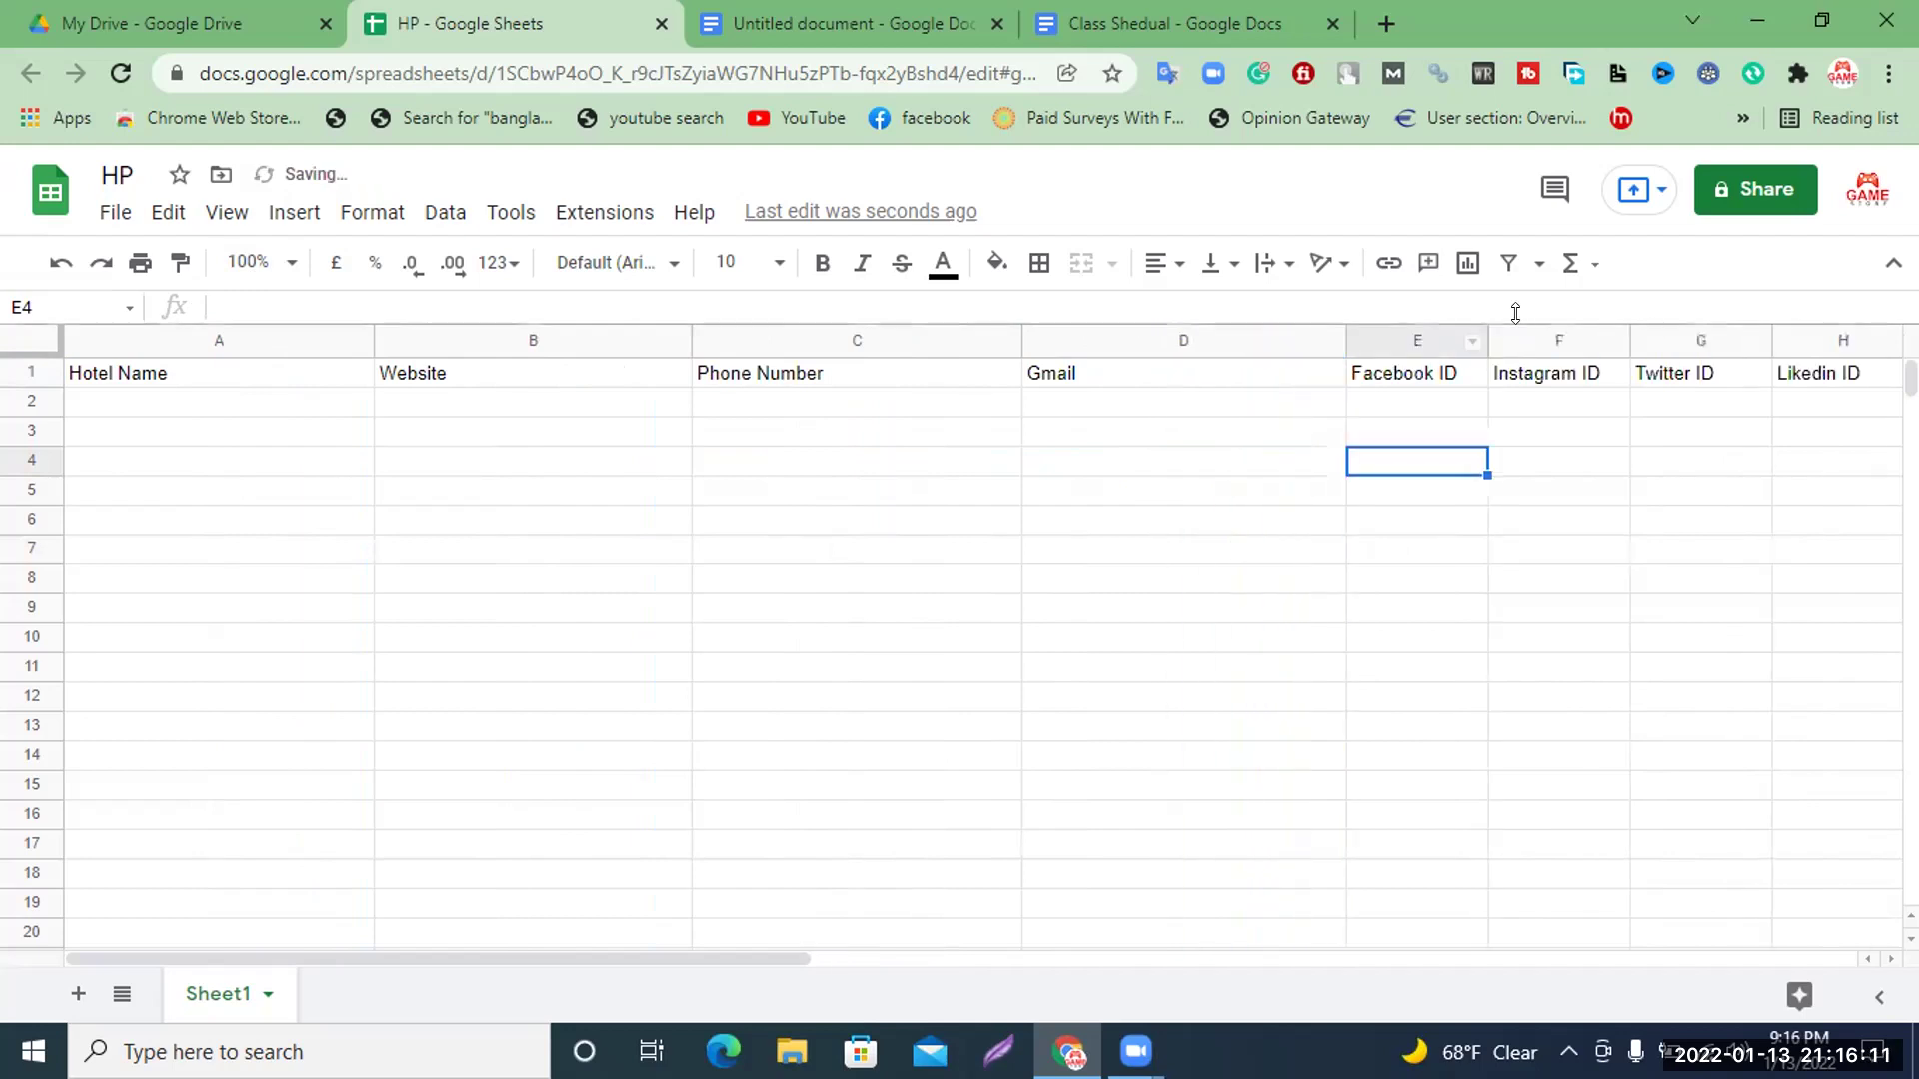
drag(1477, 325, 1687, 330)
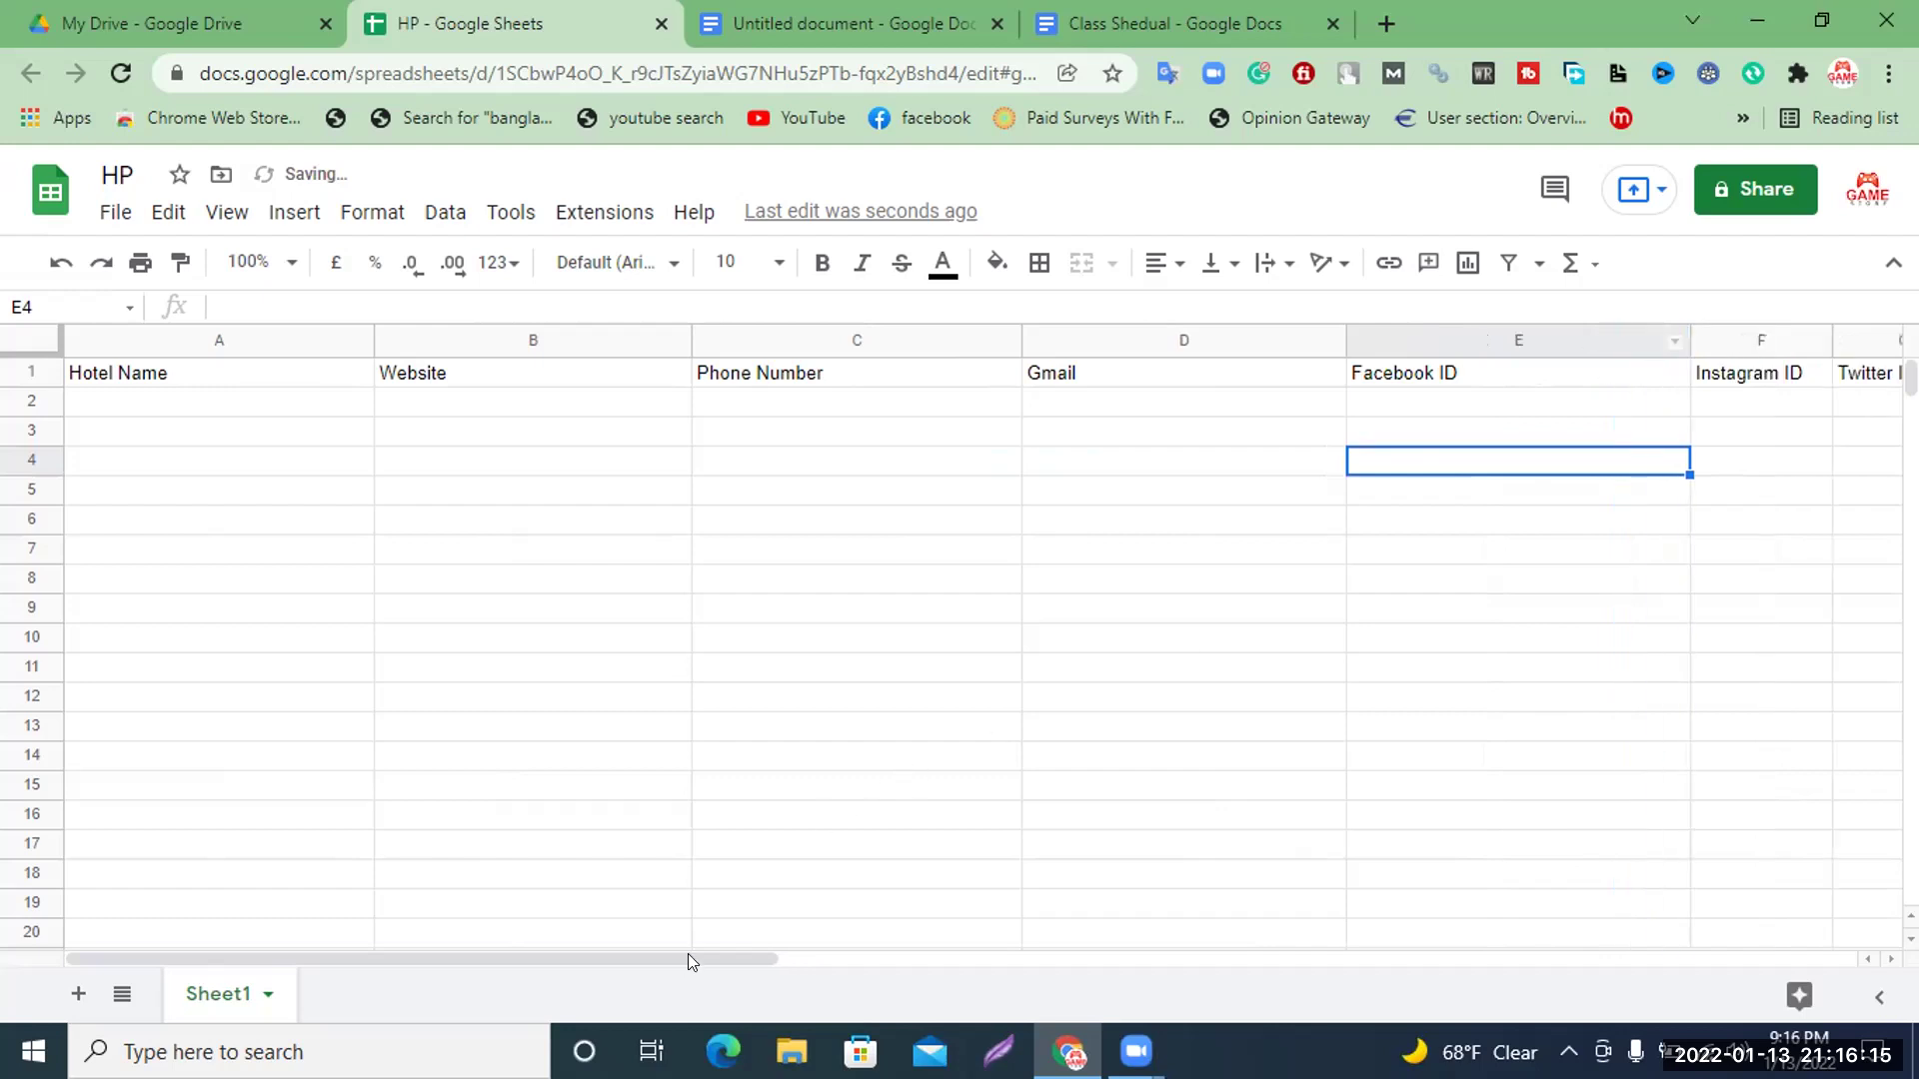
Widen columns F through H, Instagram ID to Likedin ID, to more than twice their default width
drag(810, 935, 1015, 913)
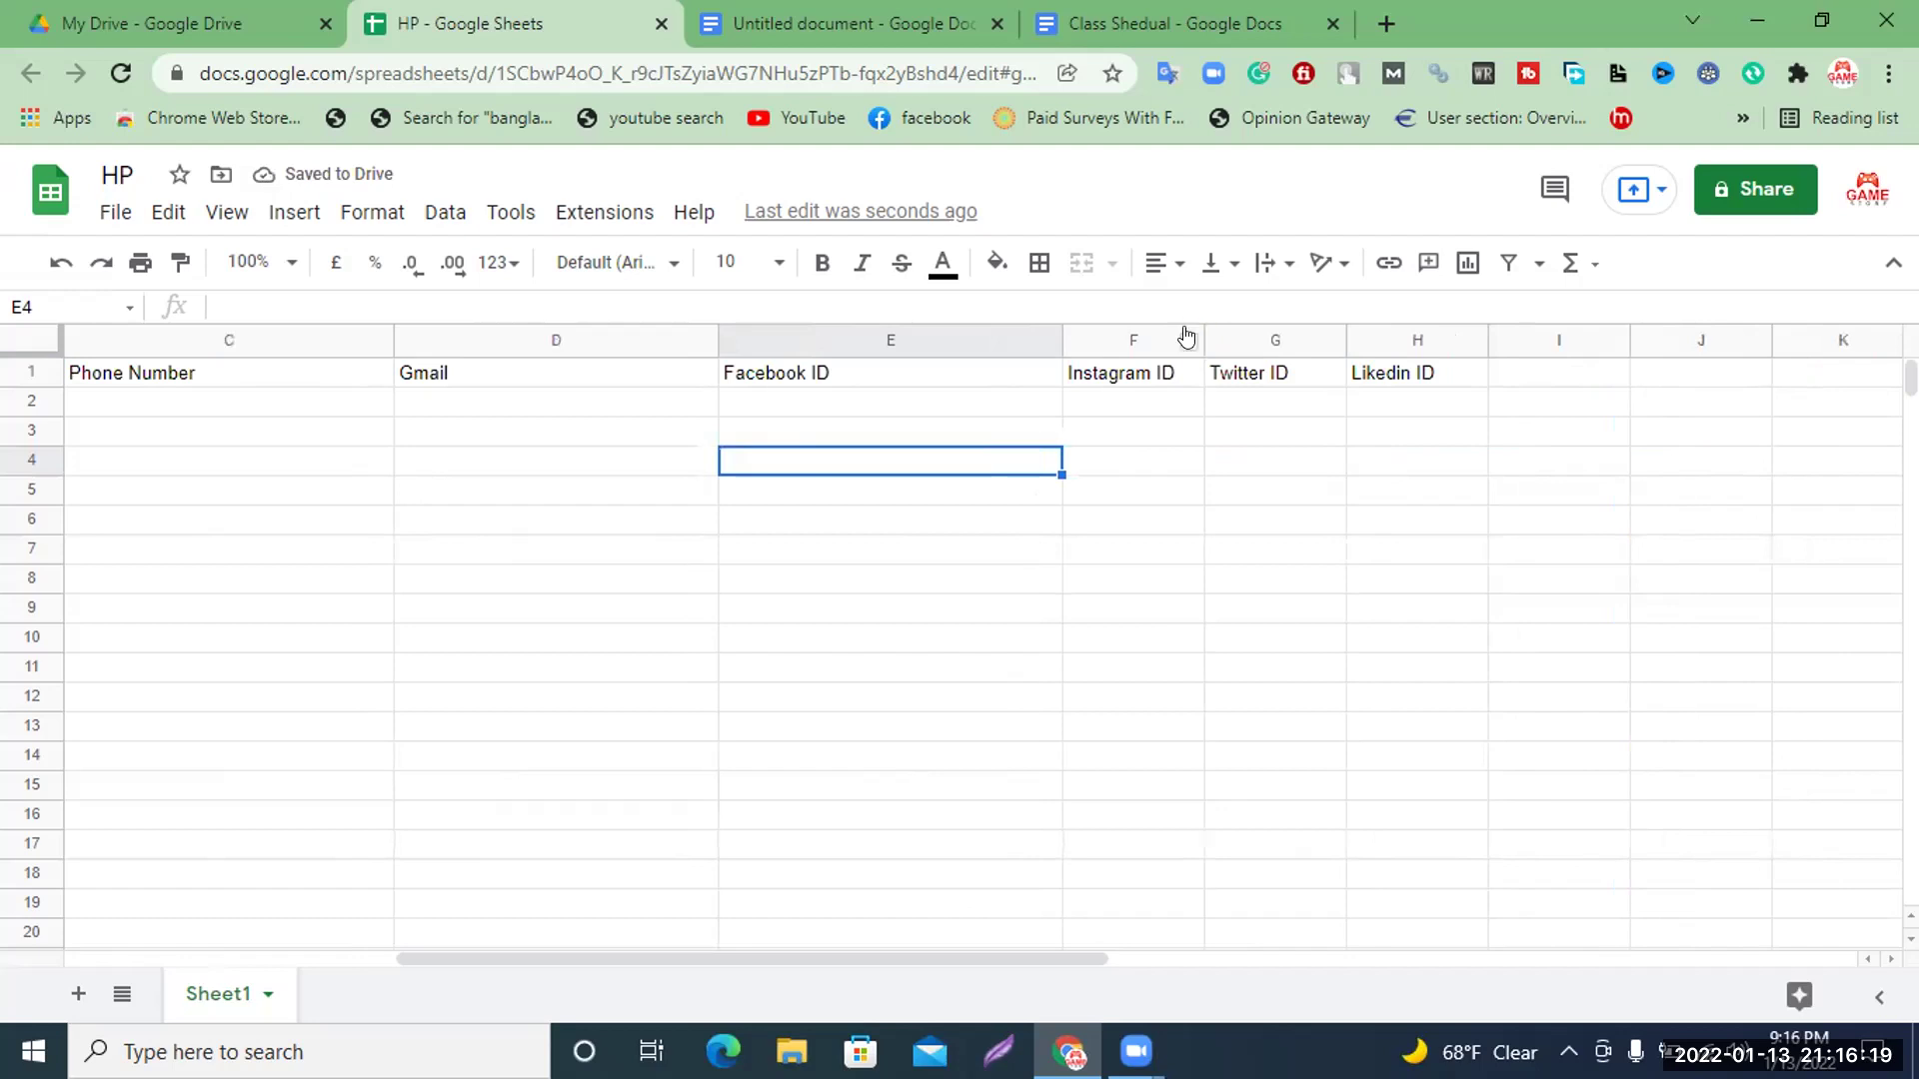
drag(1203, 330, 1385, 328)
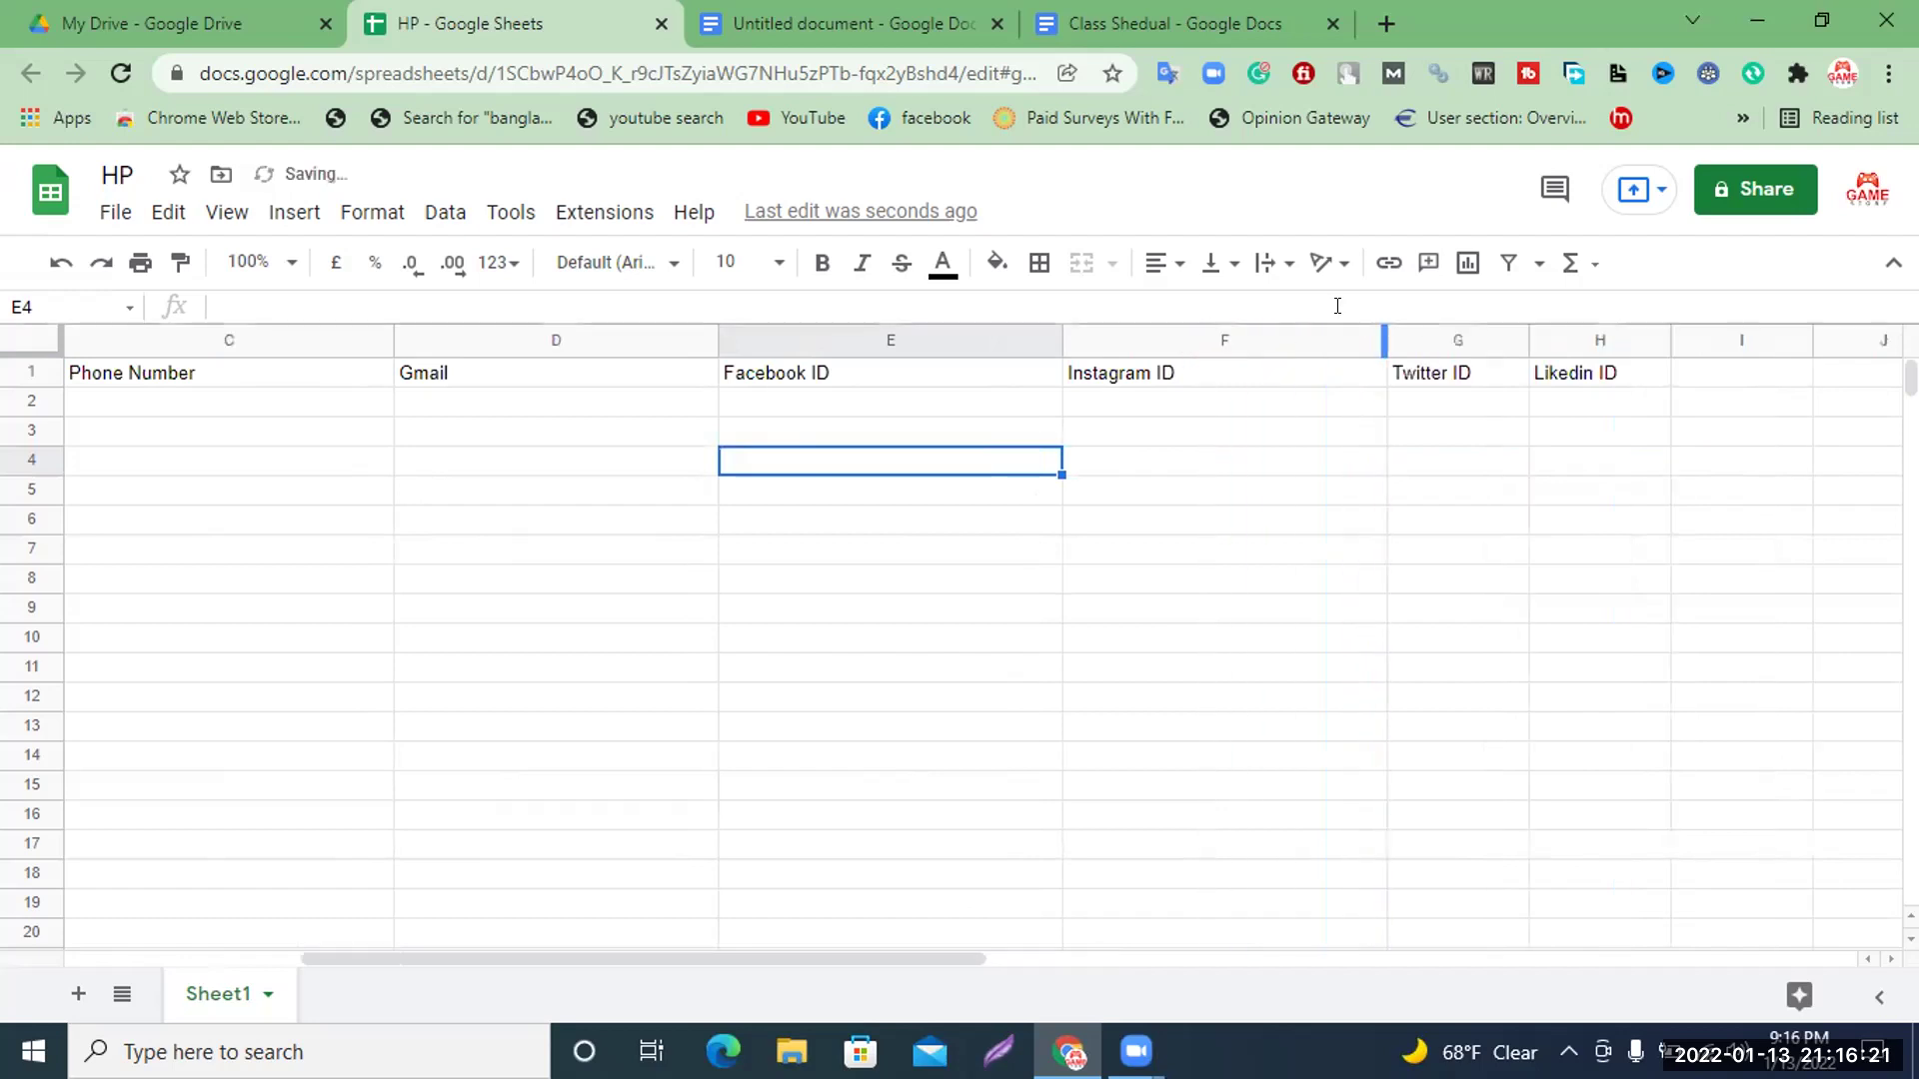
drag(1520, 326, 1772, 327)
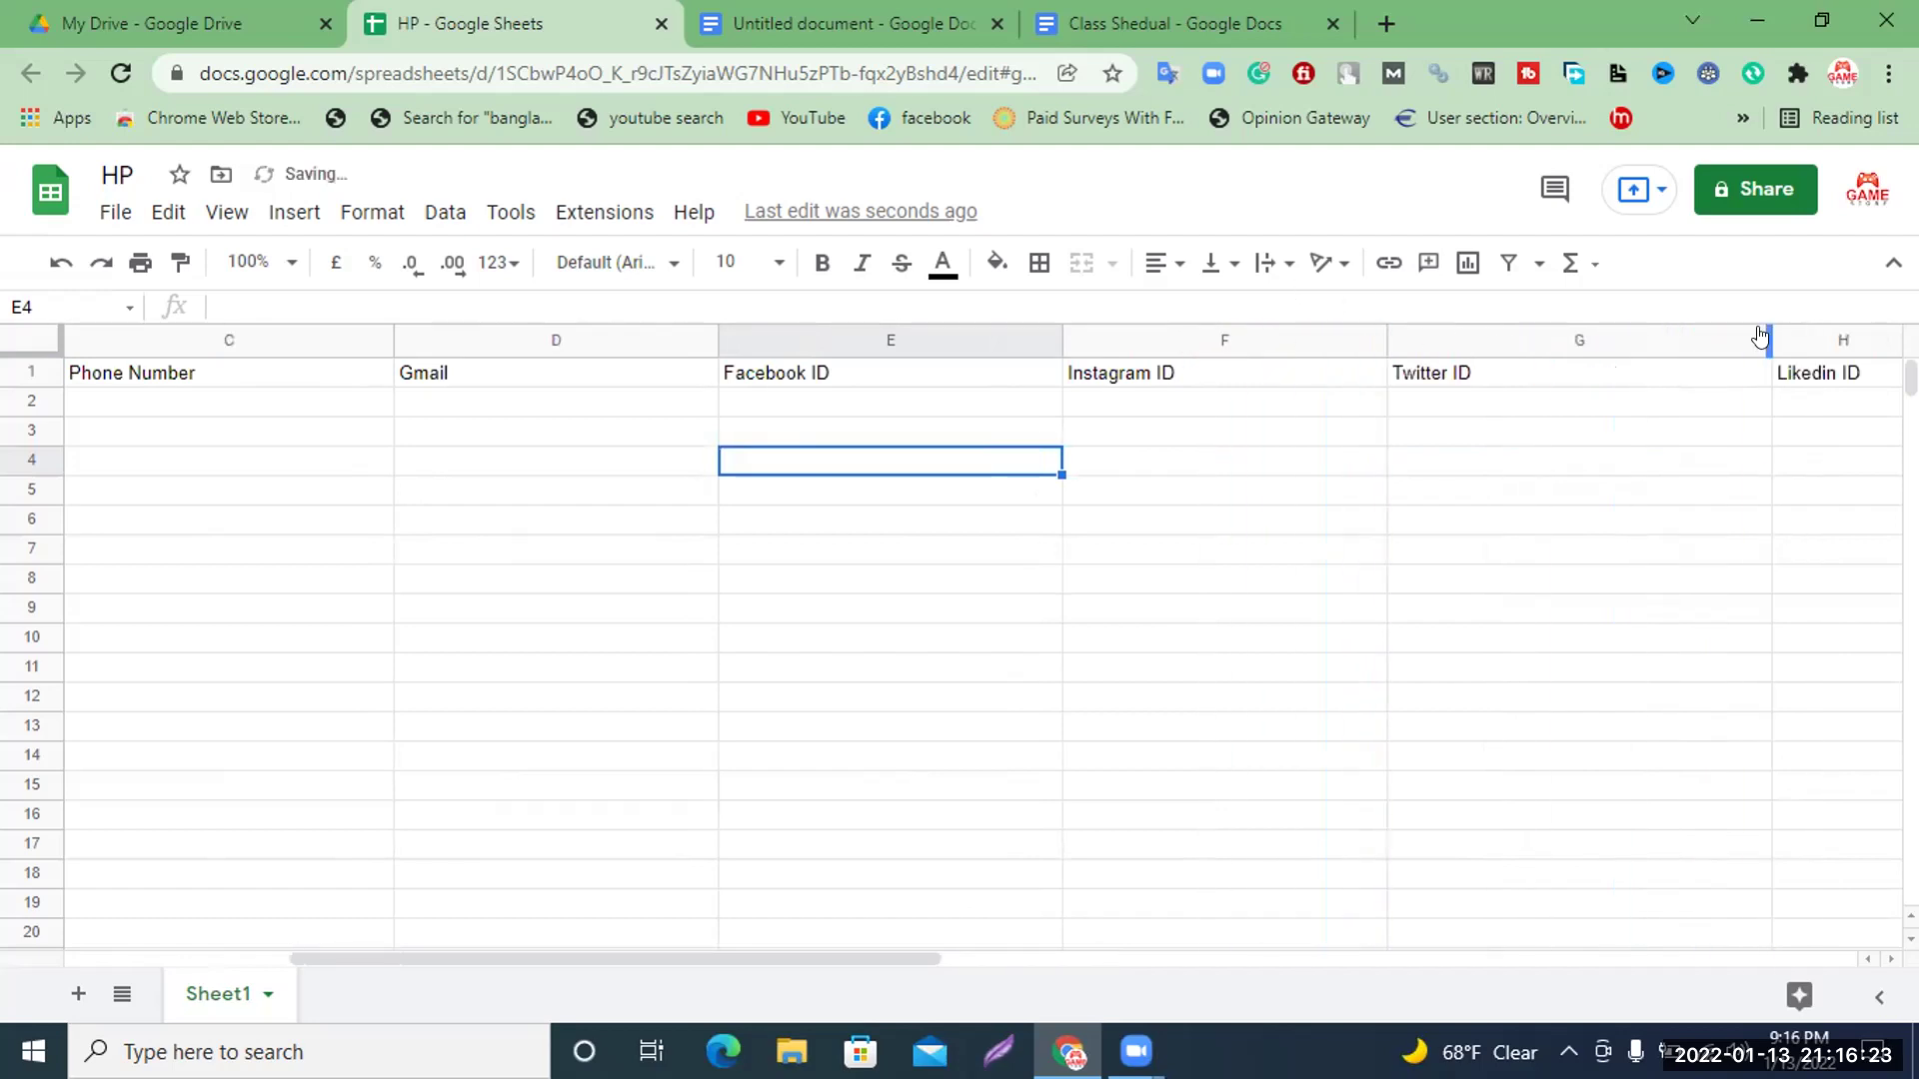
drag(901, 950, 1197, 945)
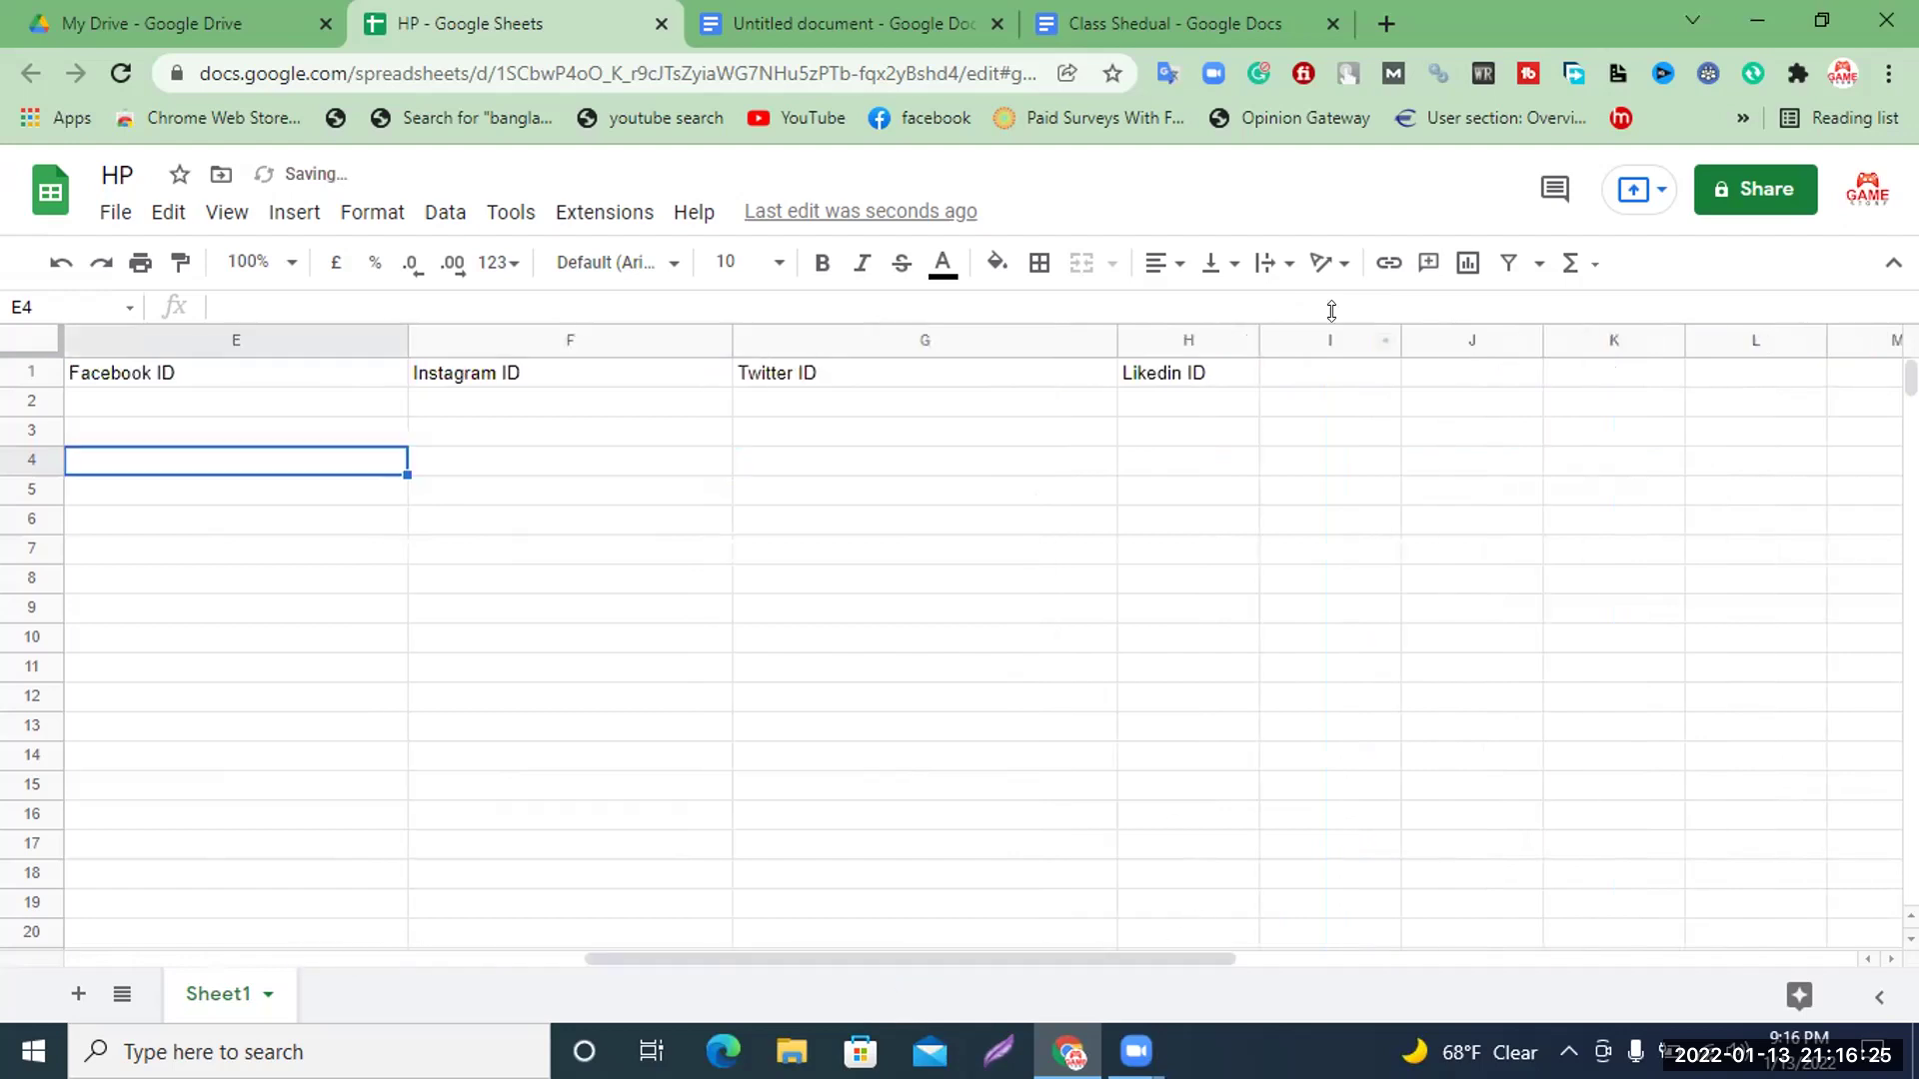
drag(1239, 340, 1477, 340)
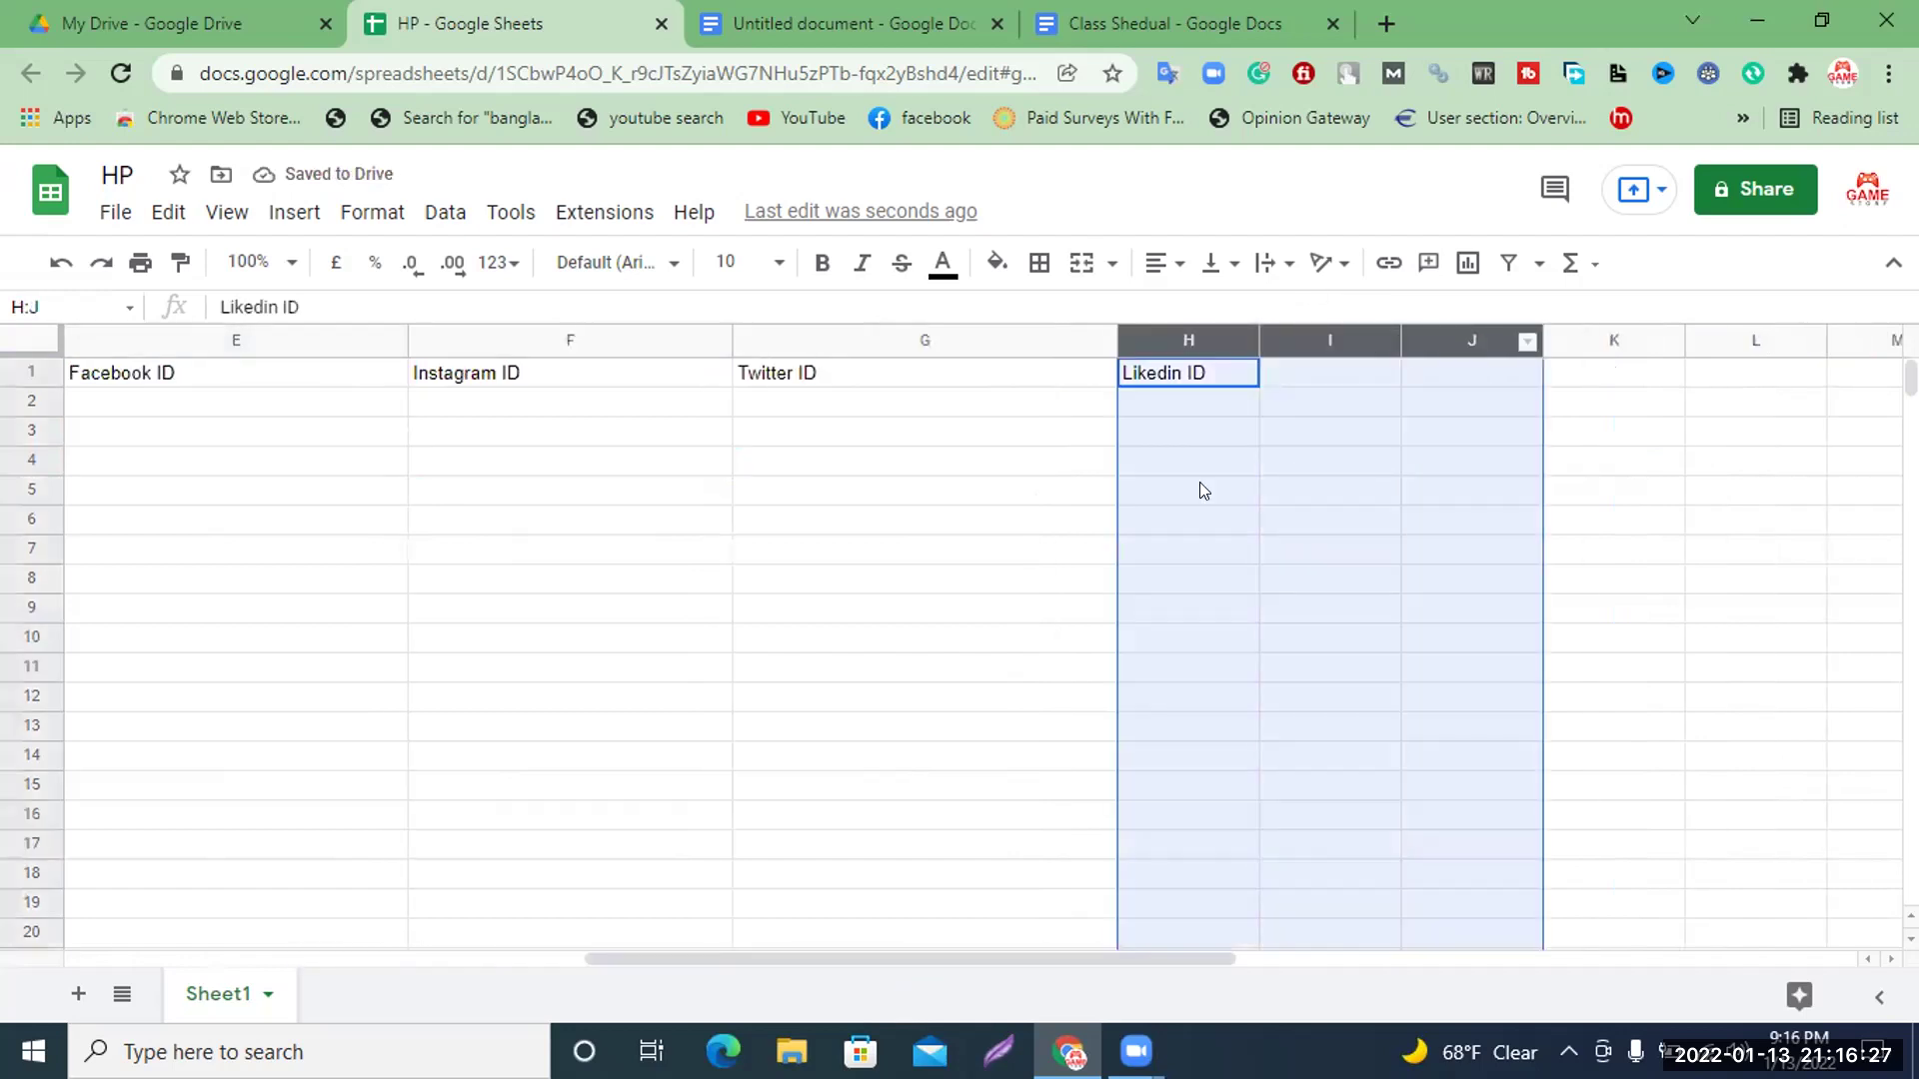
click(1199, 486)
Make the header cells A1 to H1 bold and set their font size to 18
drag(1257, 337, 6, 376)
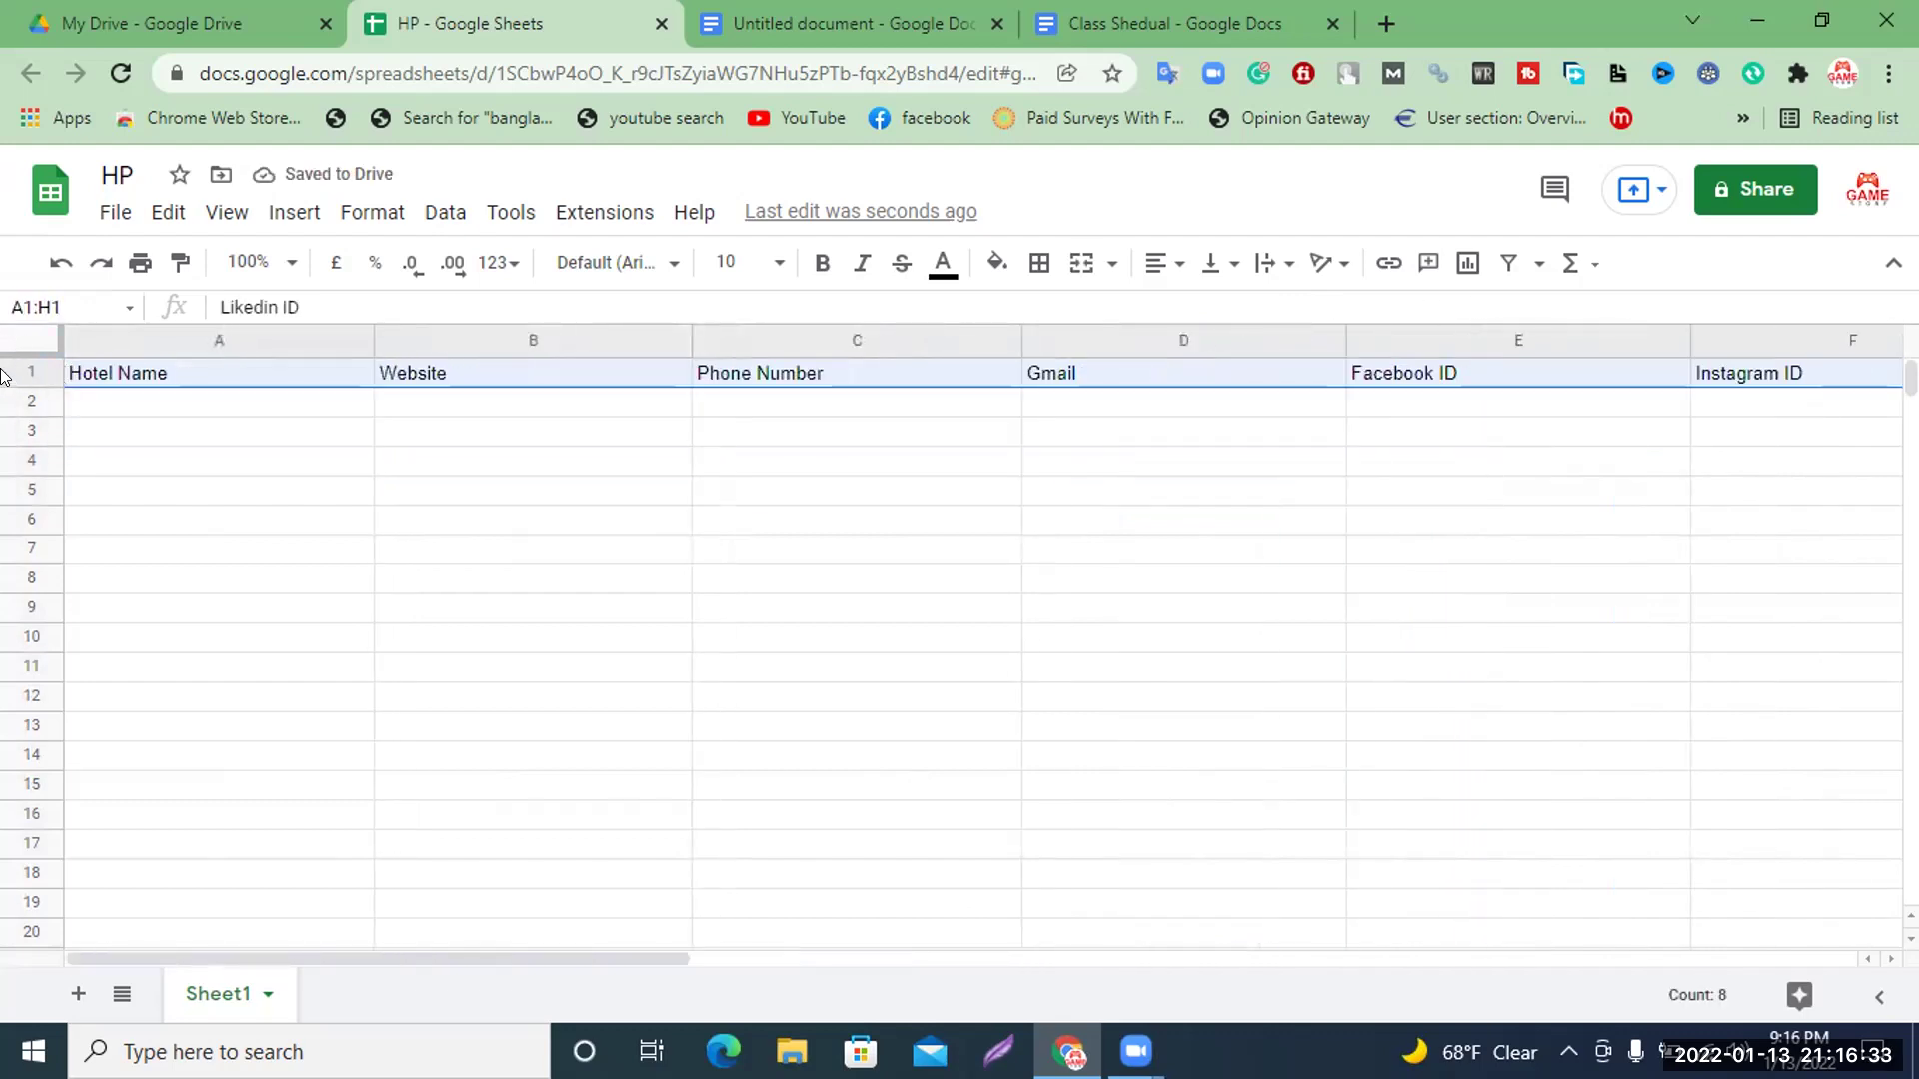
click(824, 263)
click(739, 262)
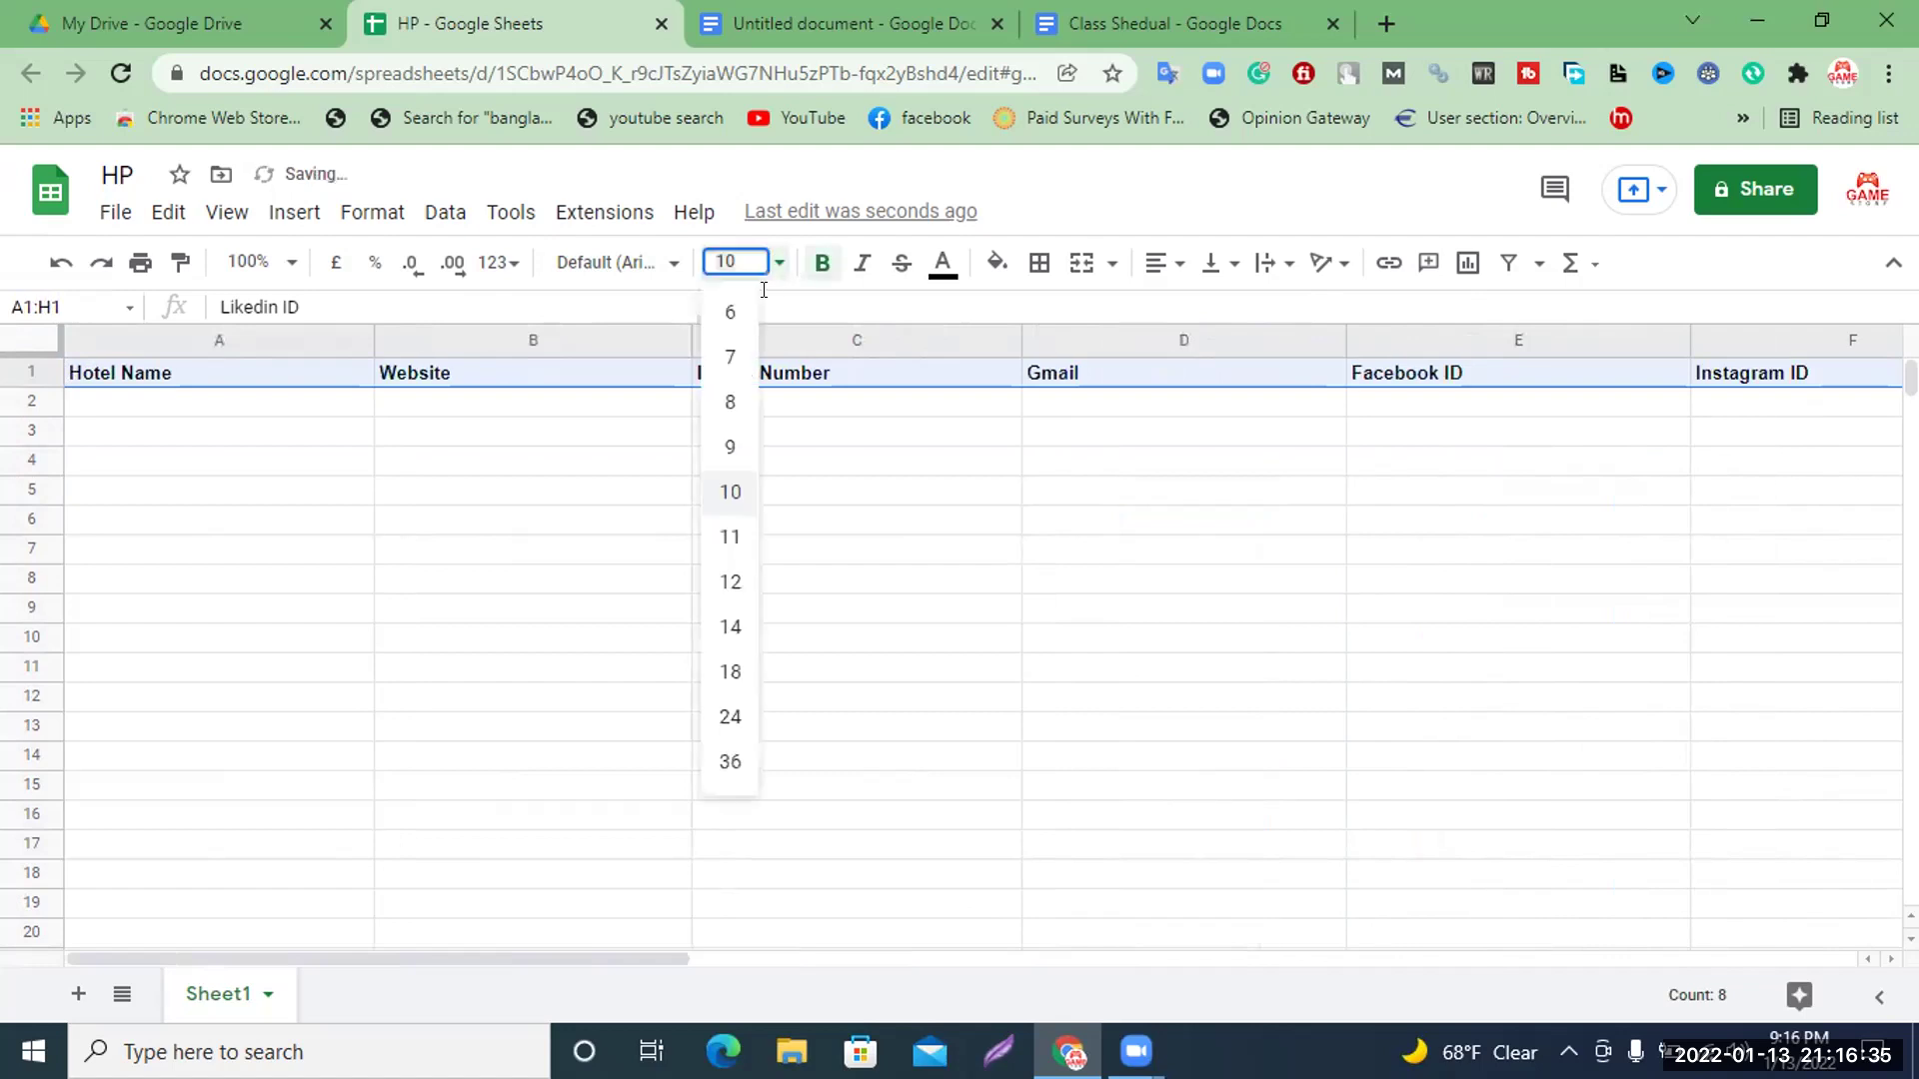
click(729, 672)
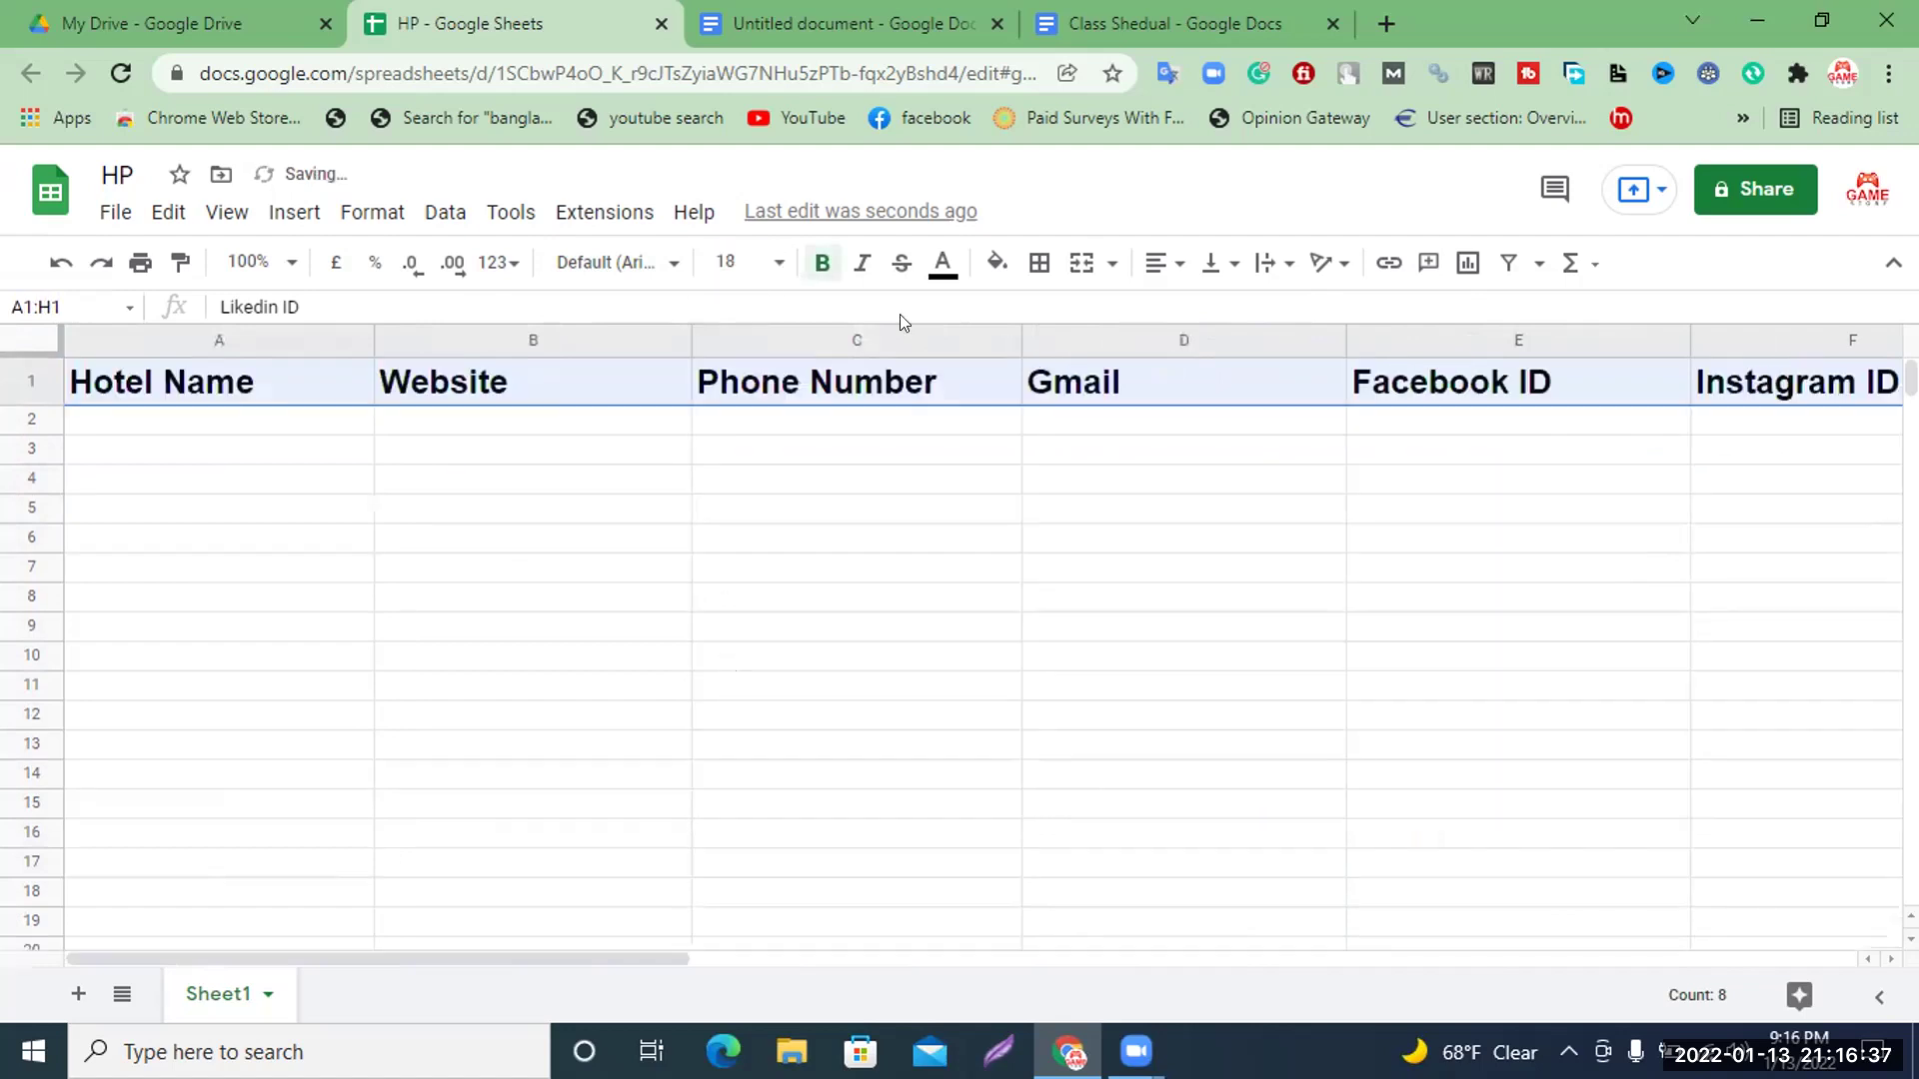
Fill the header cells A1 to H1 with red and set their text colour to white
click(997, 263)
click(1040, 530)
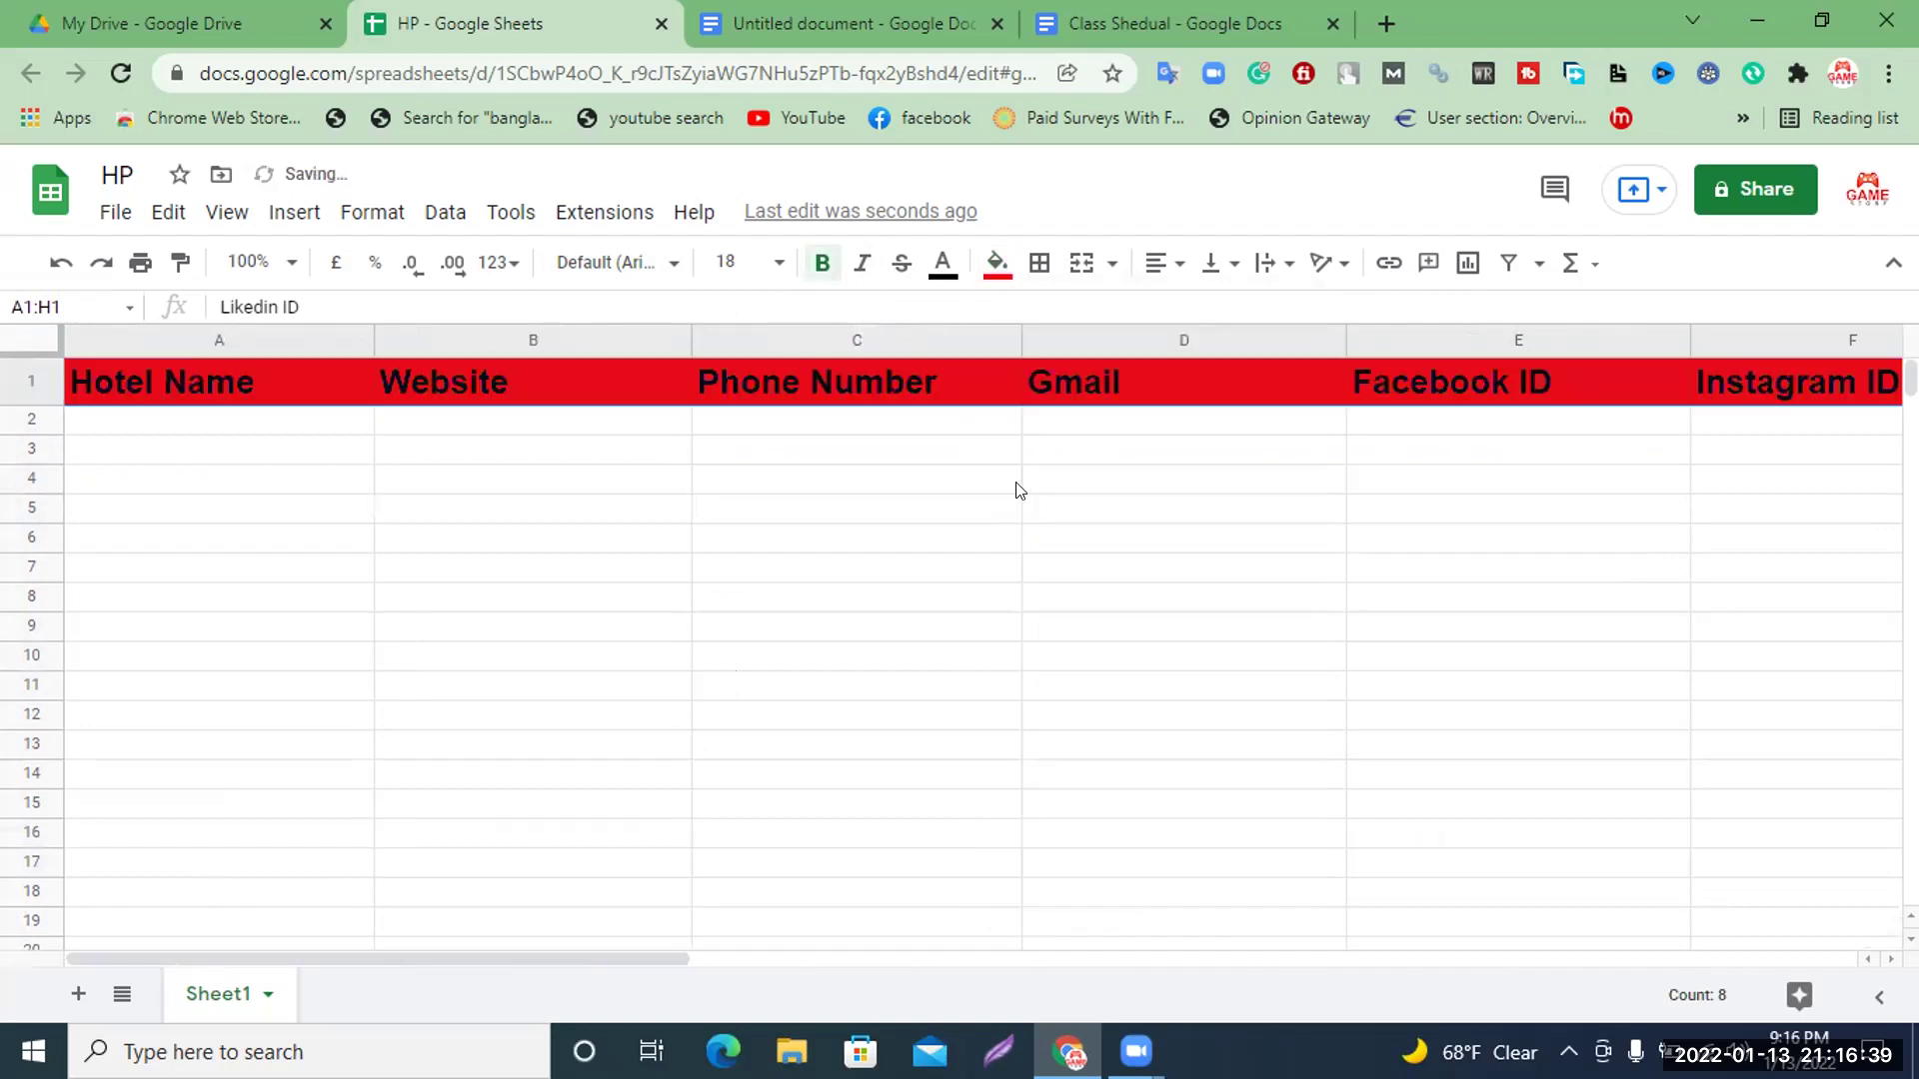
click(941, 262)
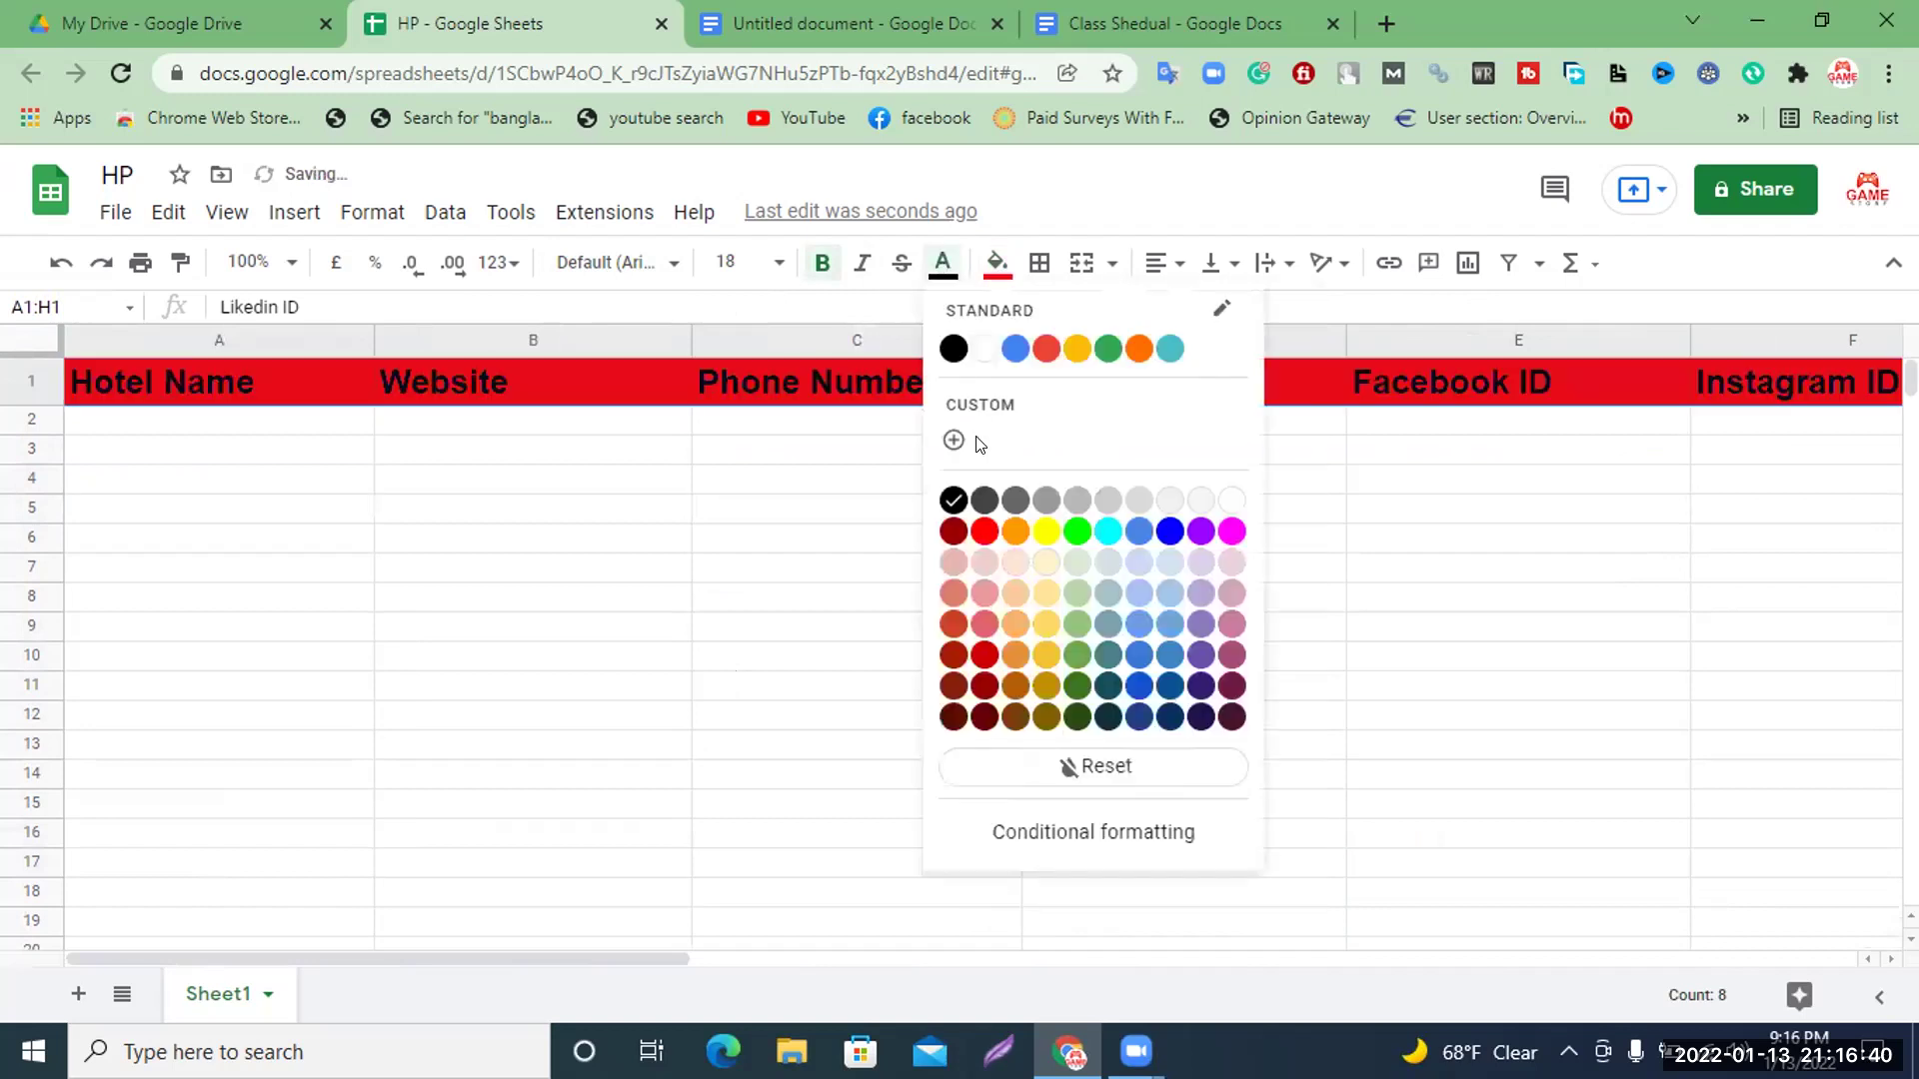
click(983, 348)
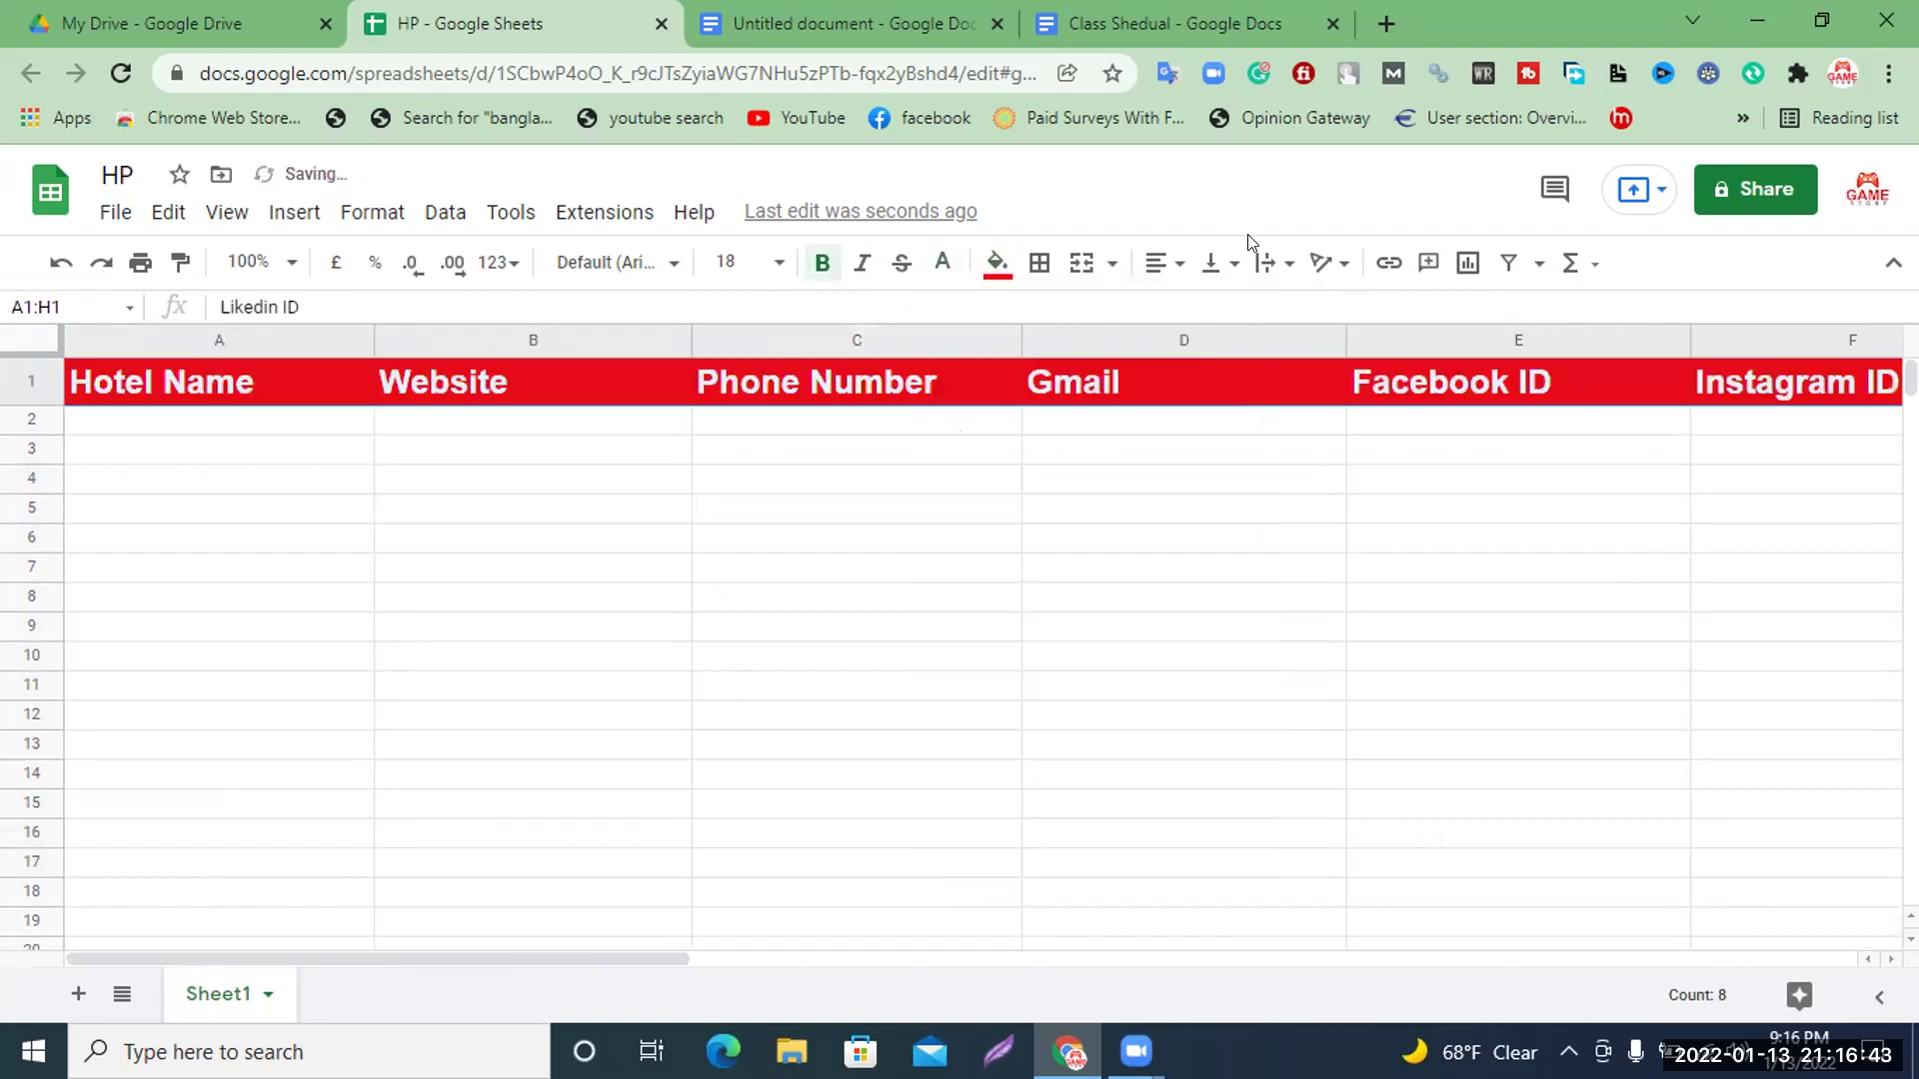
Centre the header text horizontally in cells A1 to H1, and deselect the header row
click(1157, 263)
click(1190, 308)
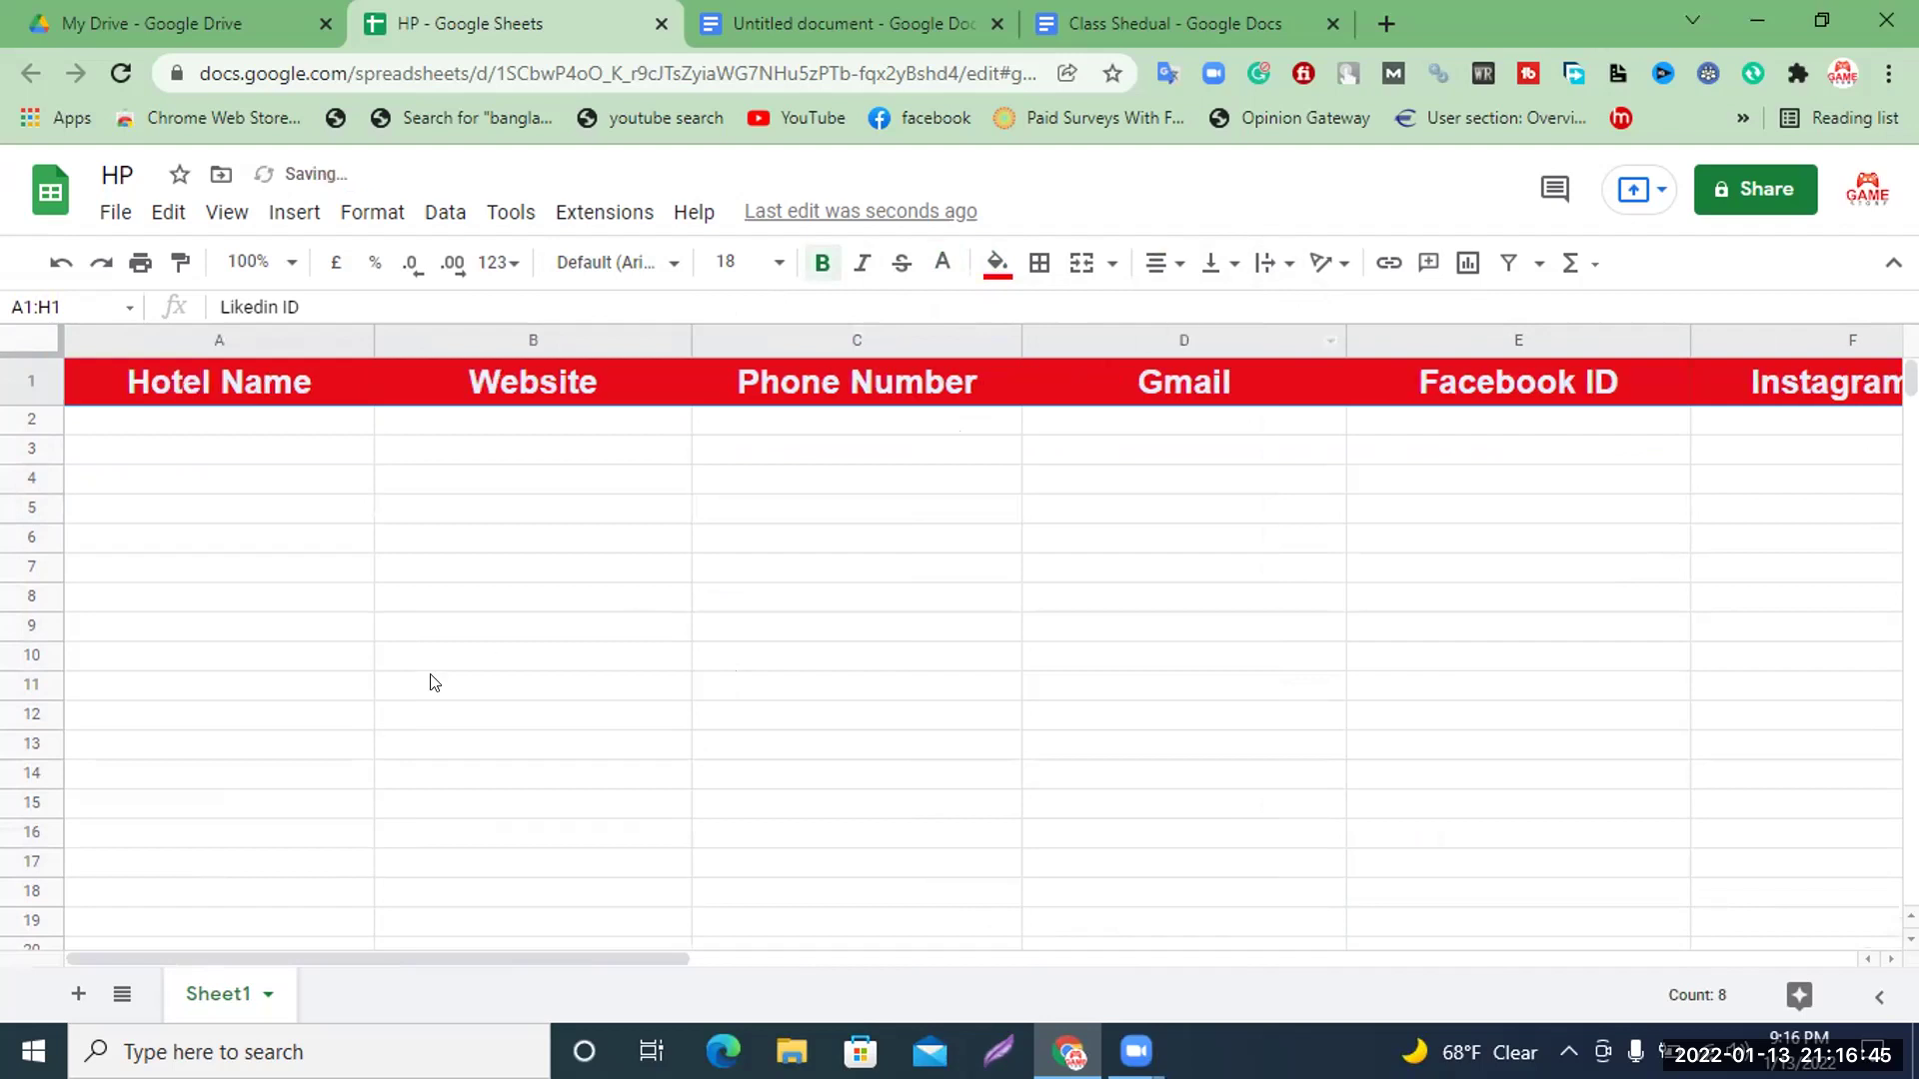
click(362, 567)
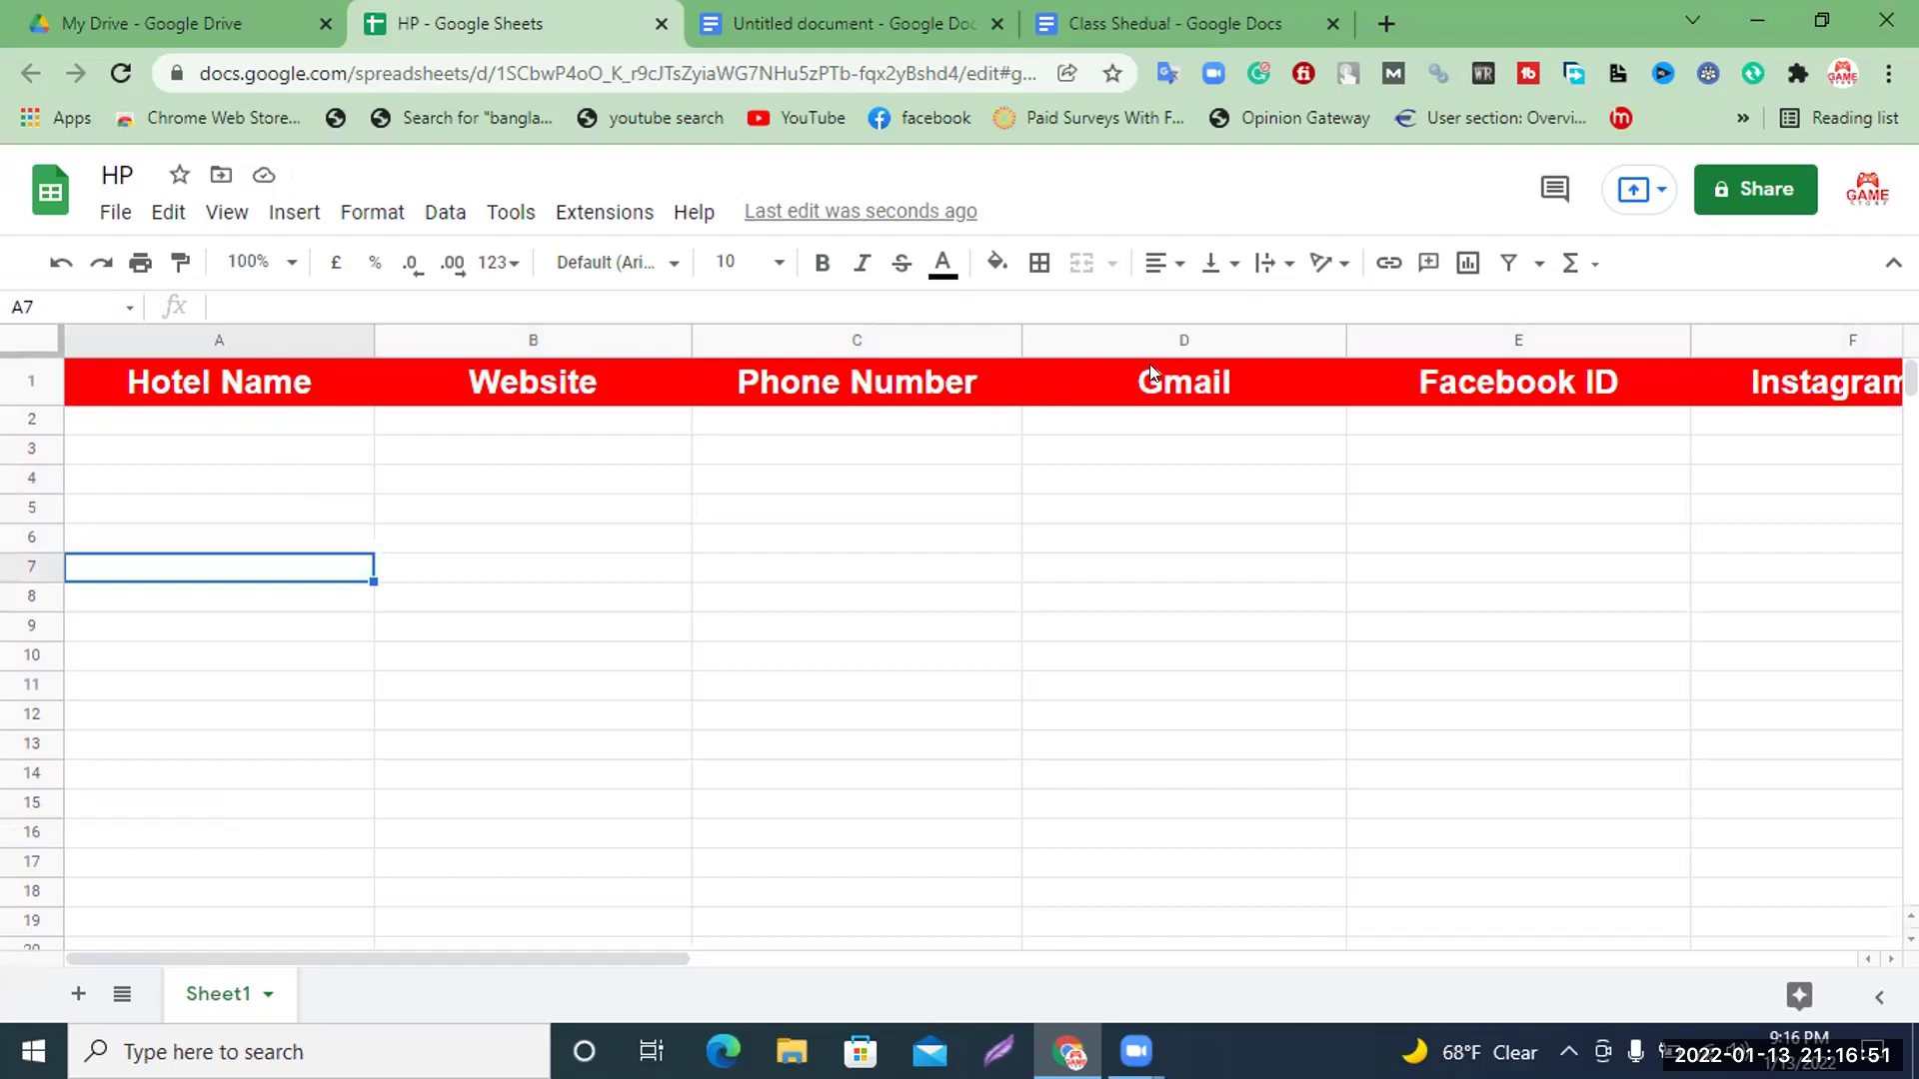
drag(545, 948, 436, 943)
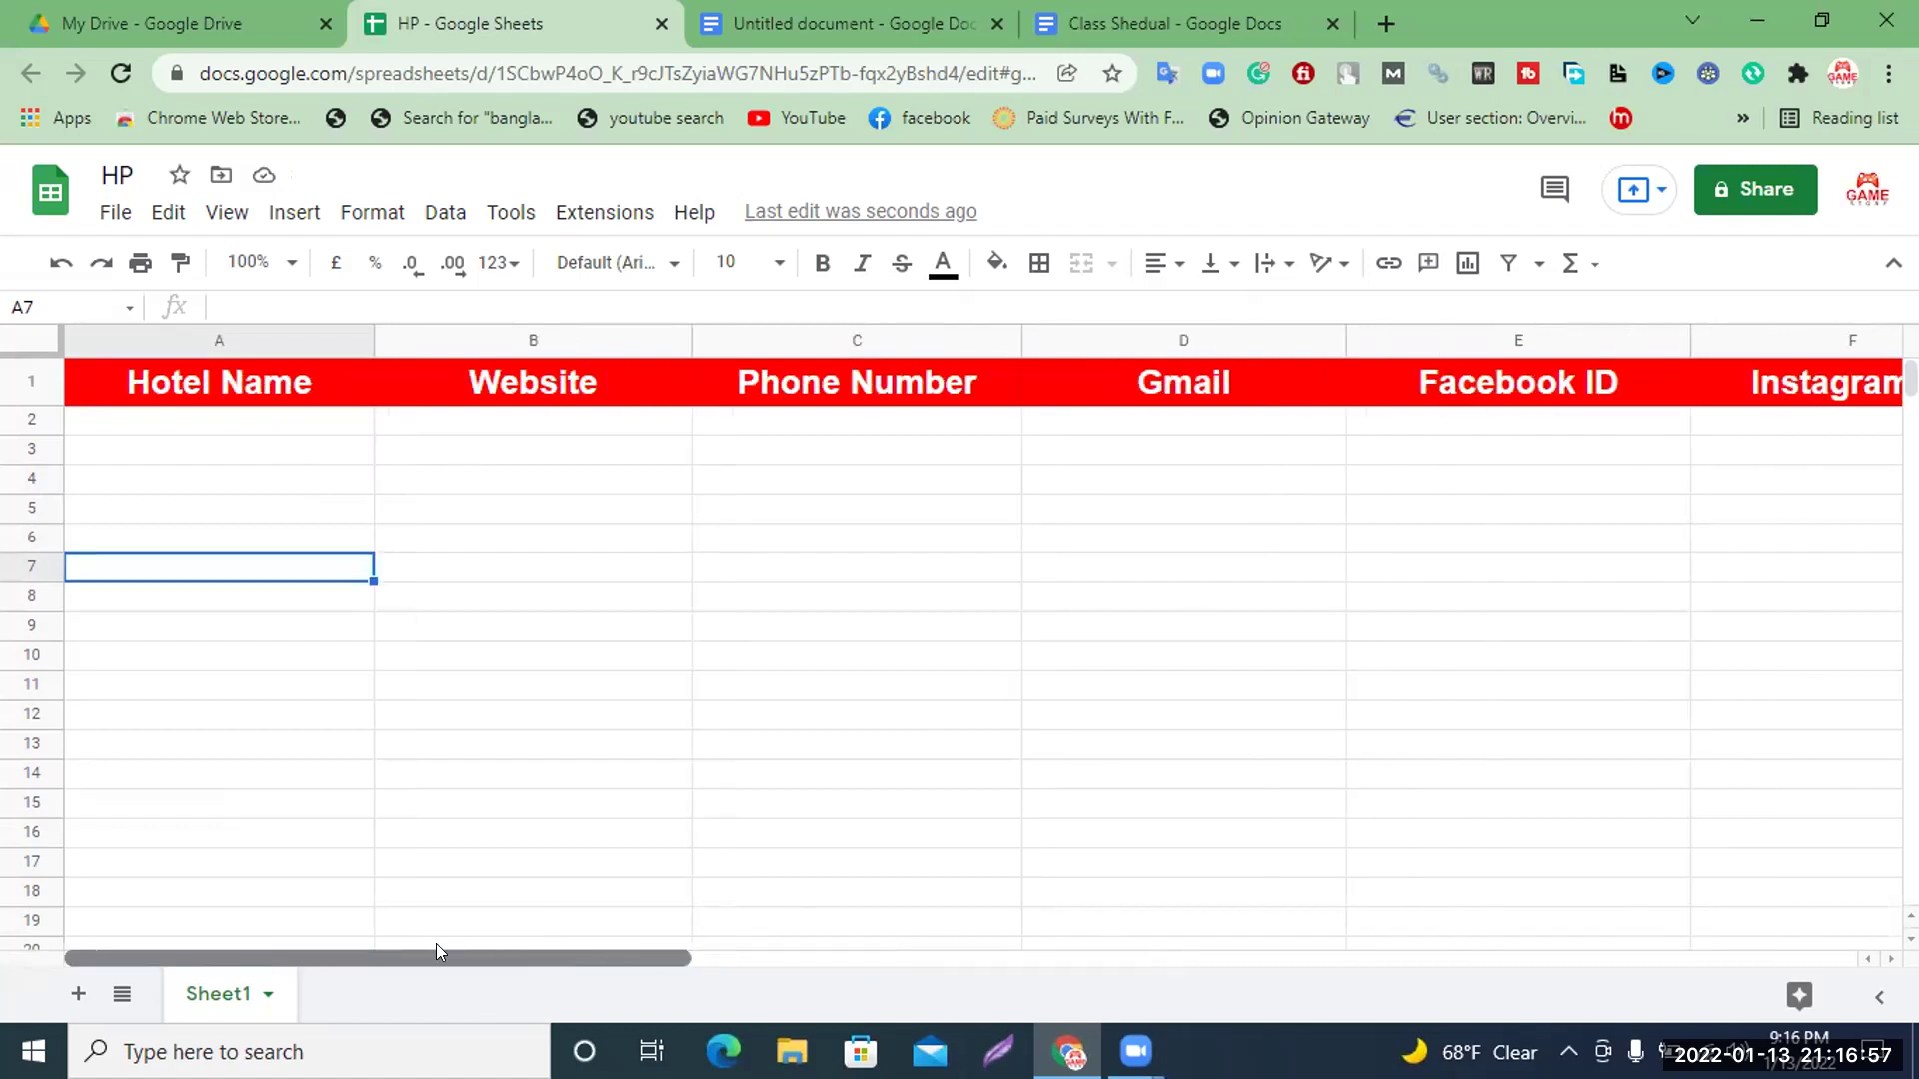
Review the target location, business type and required contact fields in the untitled Google Docs document, and compare them with the HP sheet's headers
click(1107, 10)
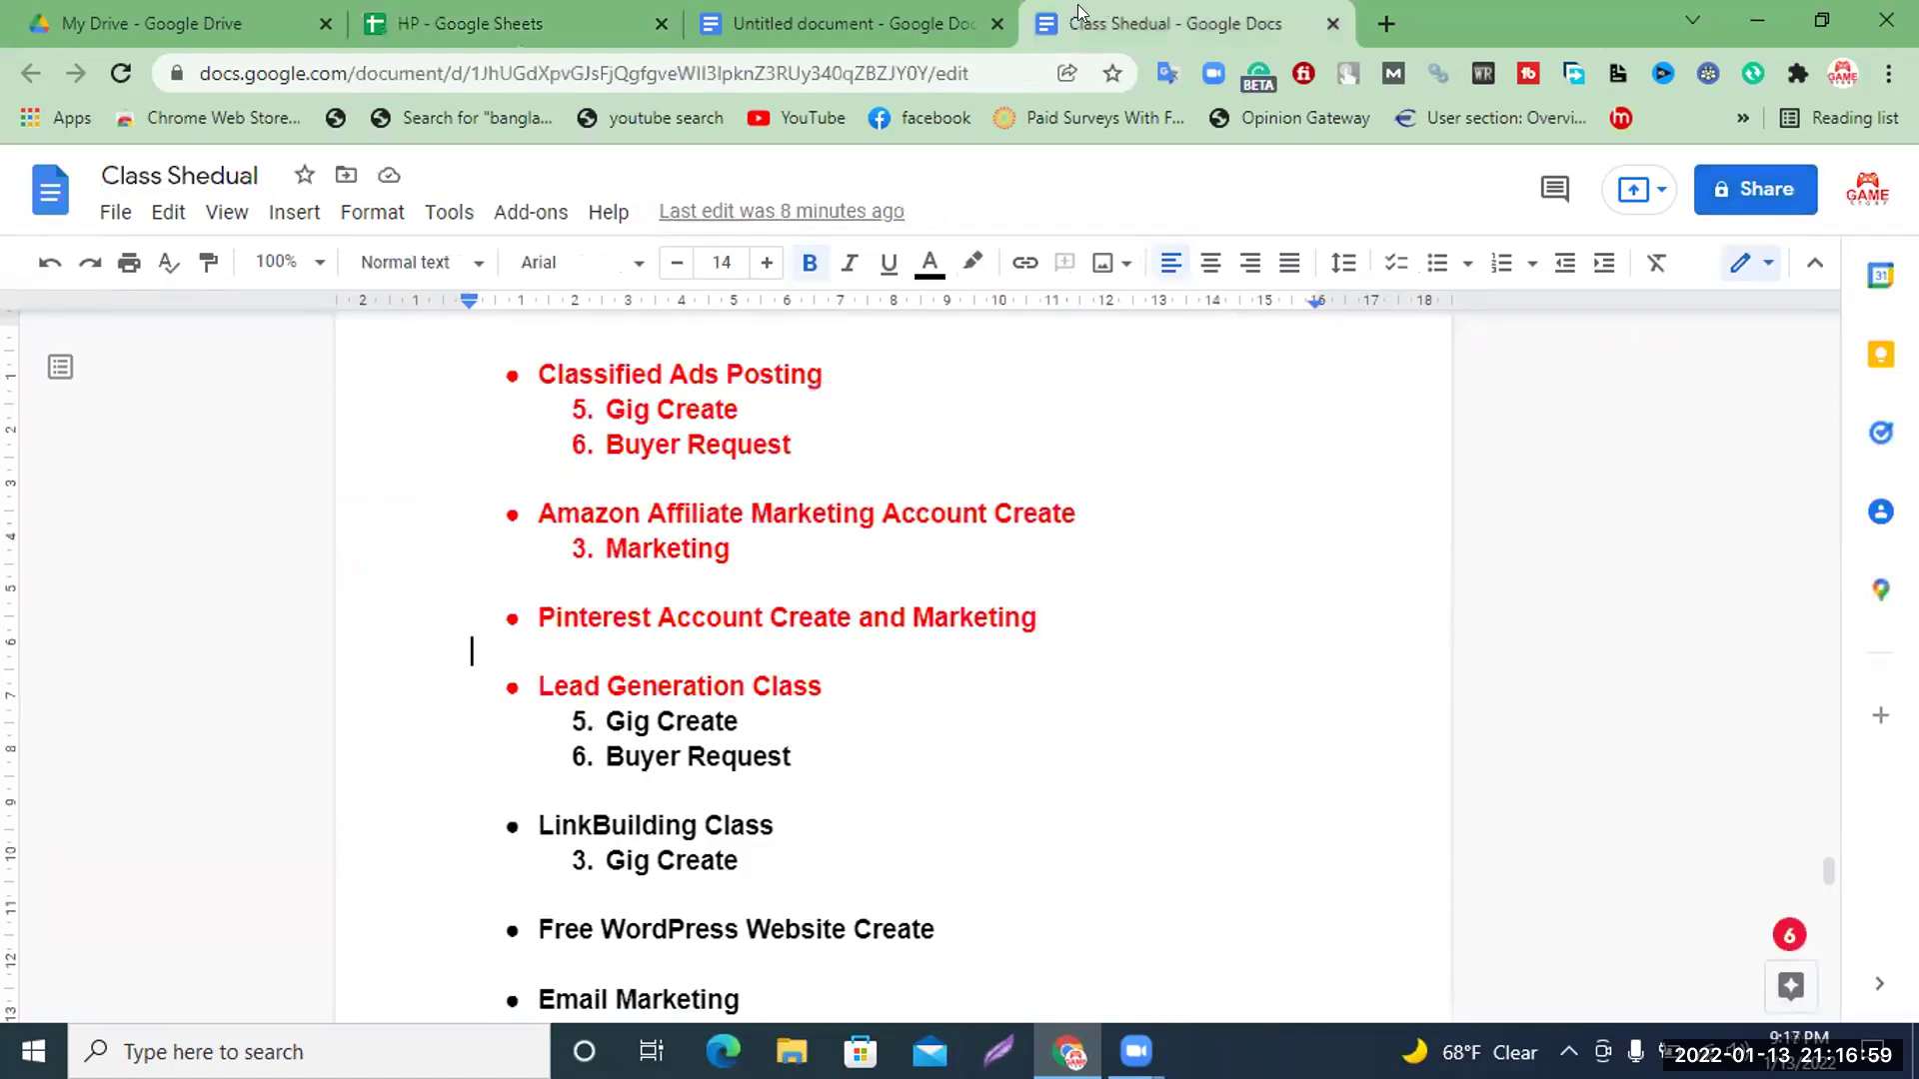
click(849, 23)
click(600, 644)
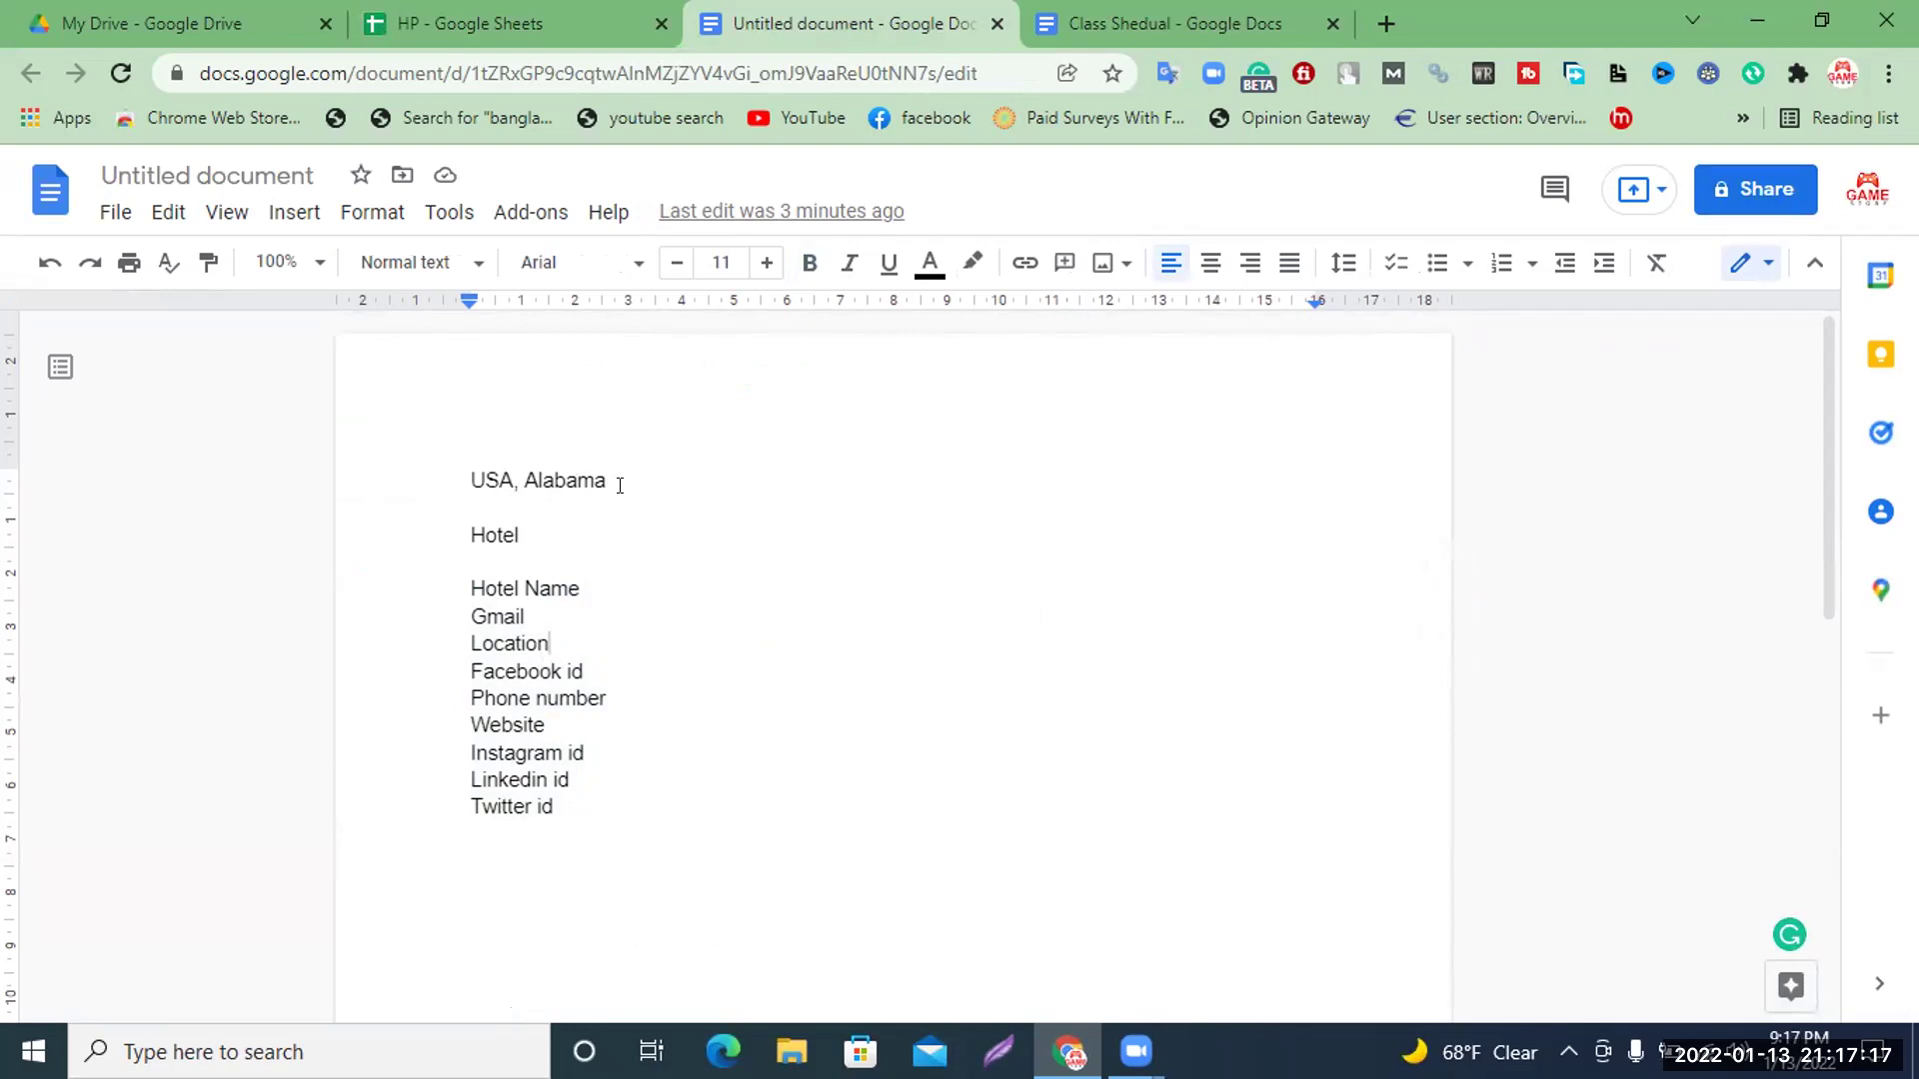
key(Up)
key(Up)
key(Up)
key(shift+Home)
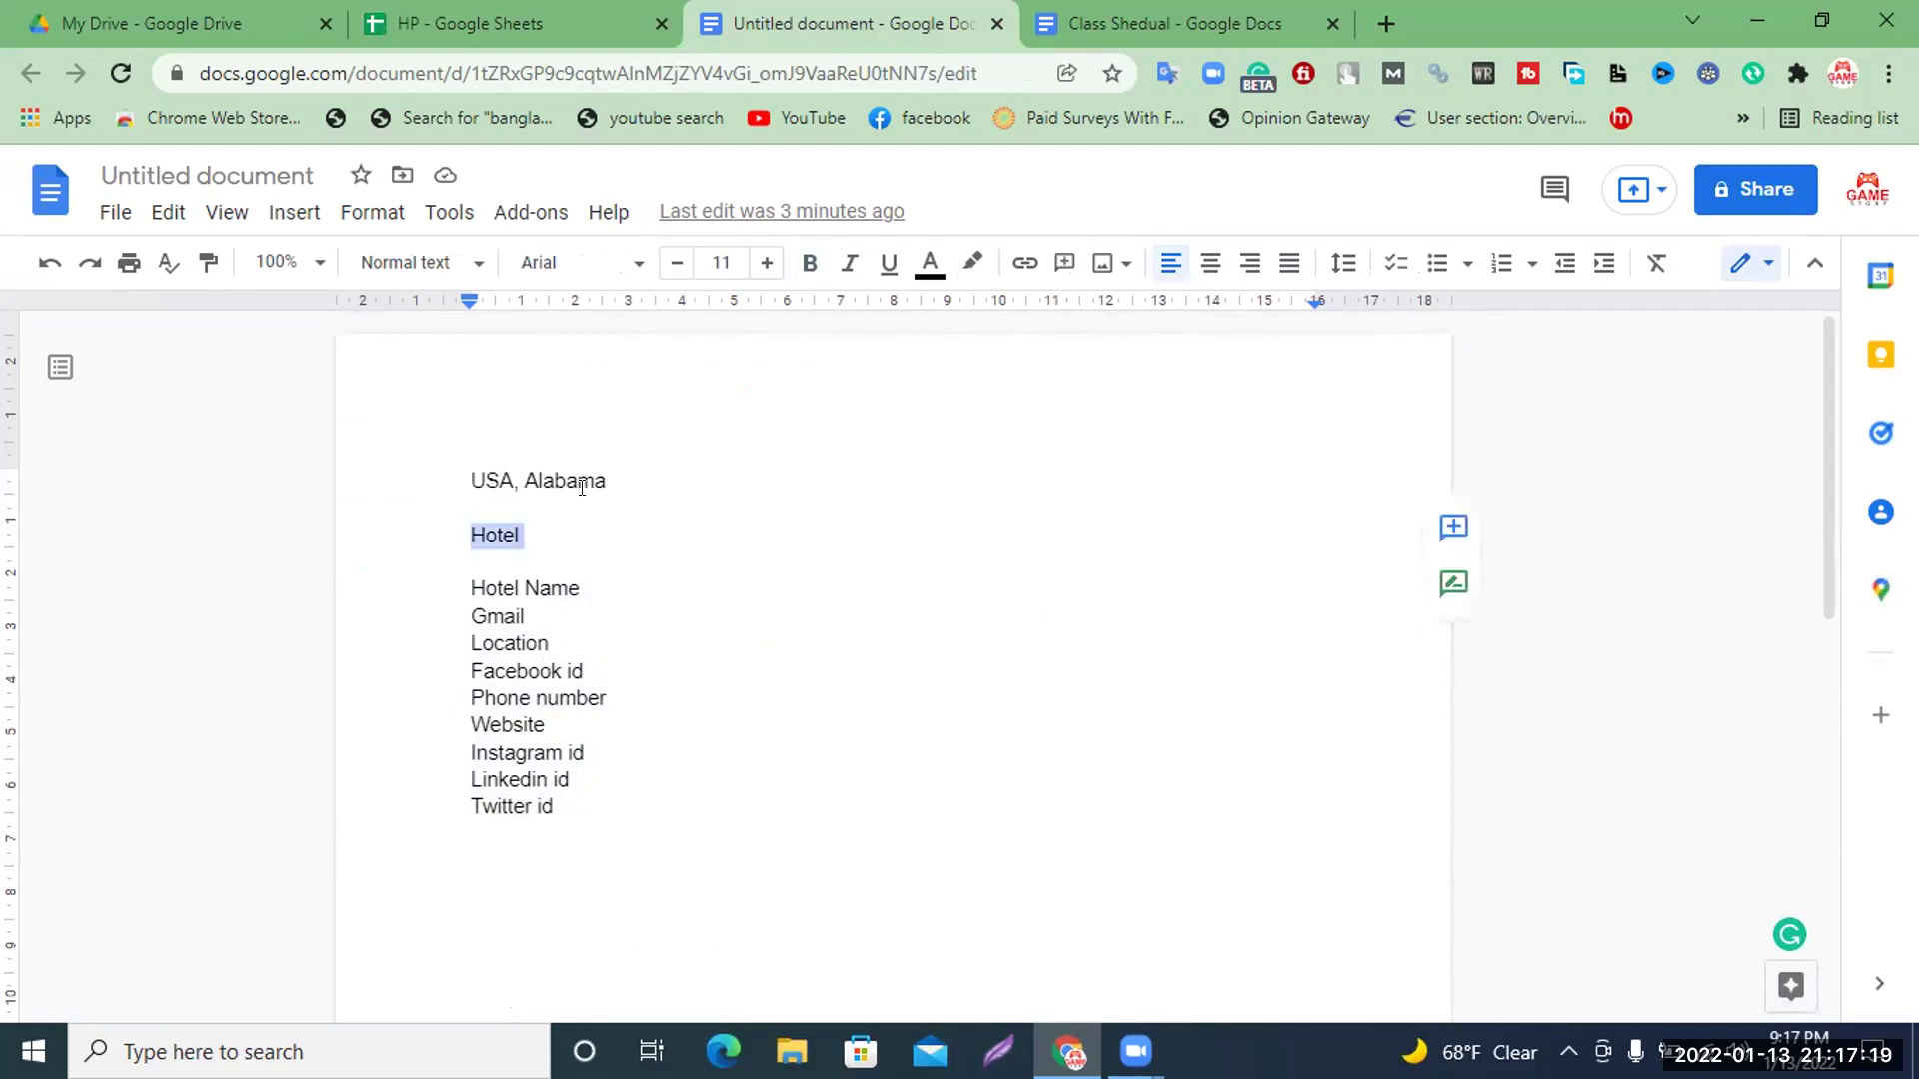
click(537, 540)
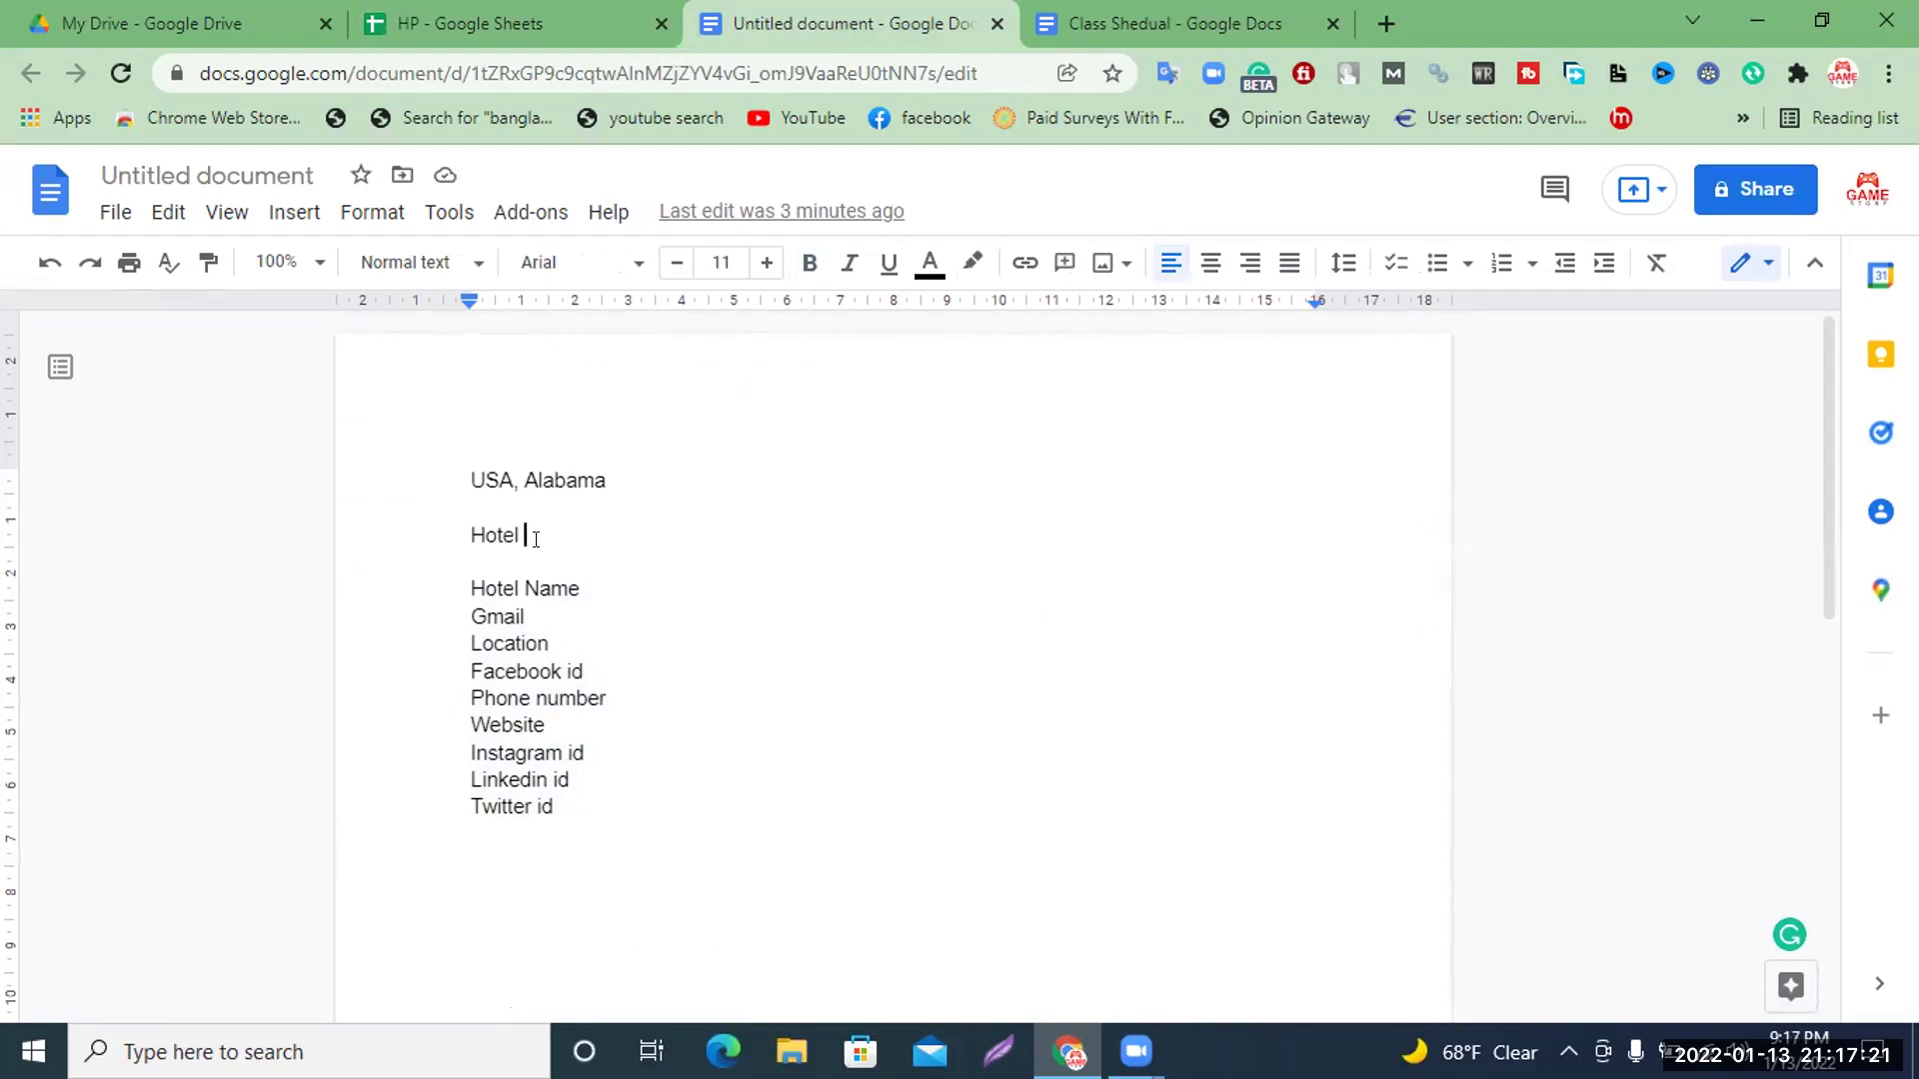
click(454, 22)
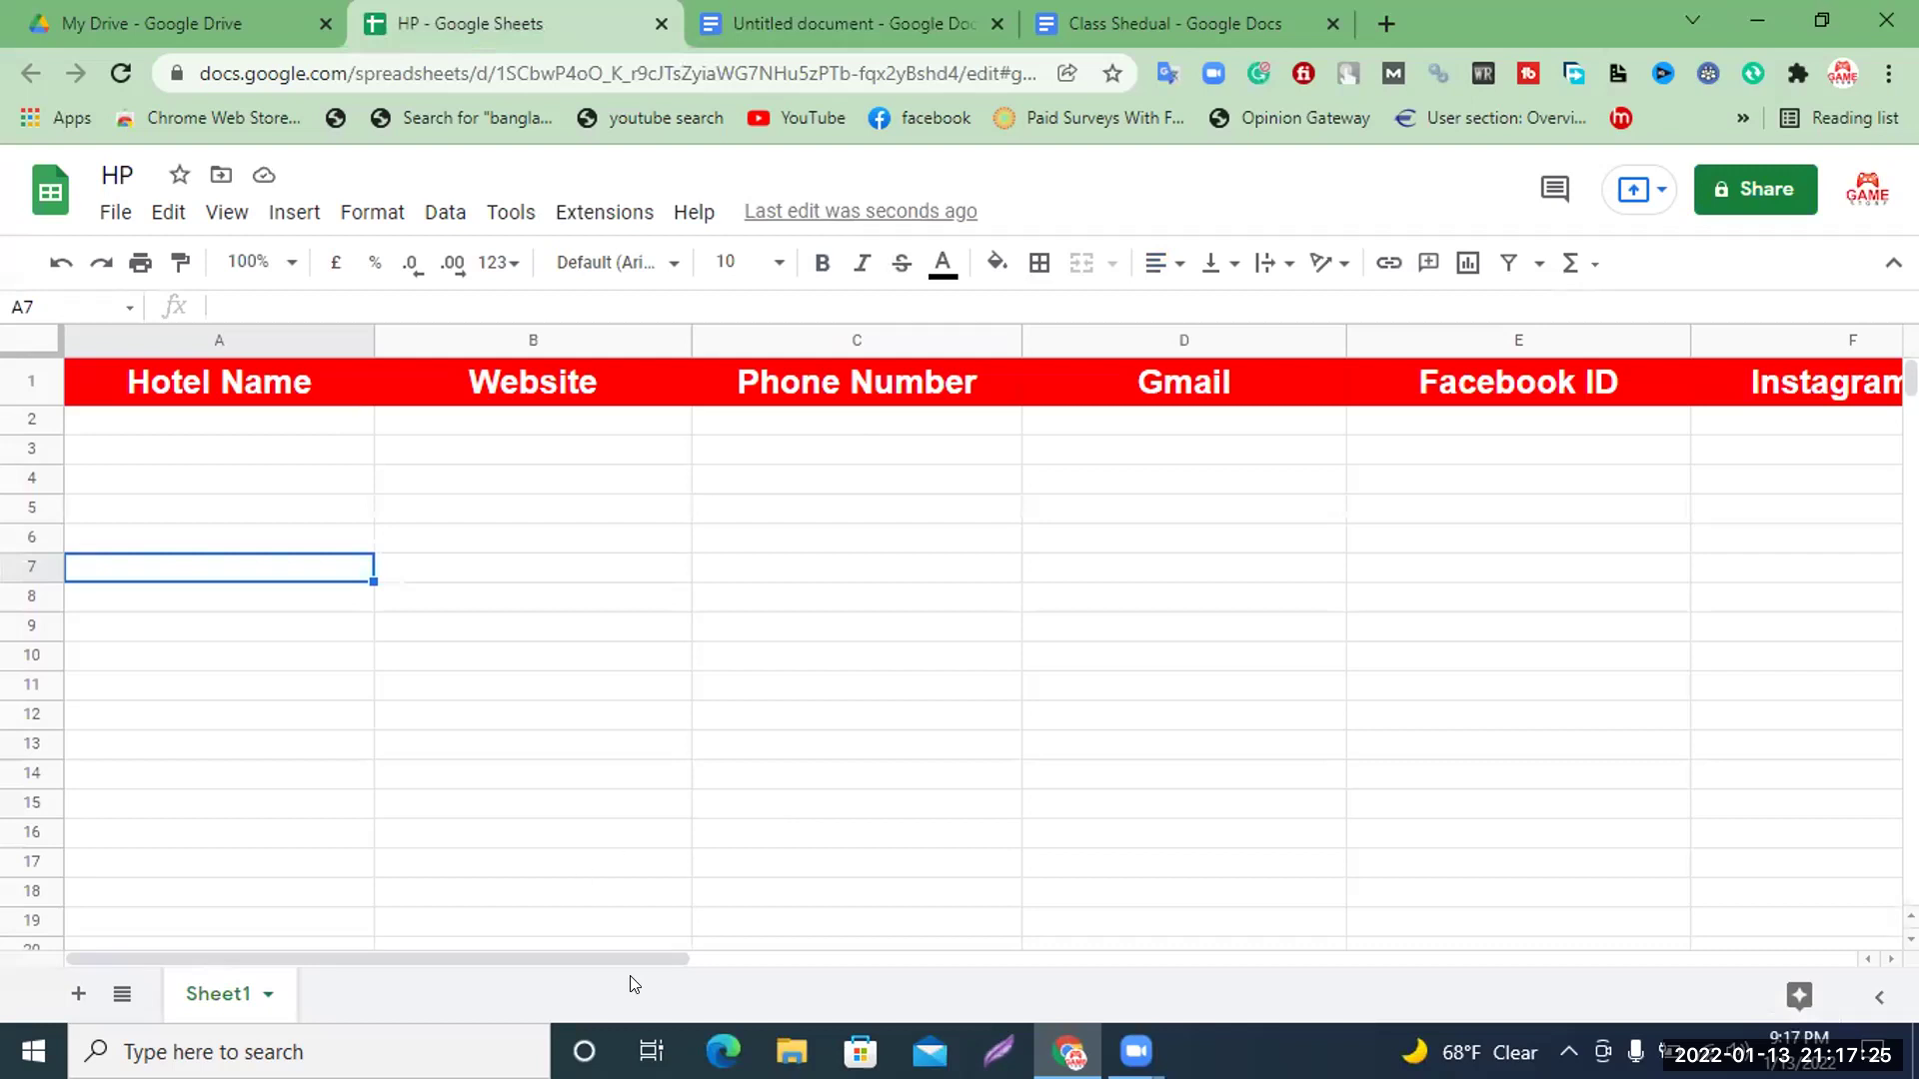
drag(613, 955, 300, 862)
Search for google in a new browser tab, open the Google homepage from the results and close the search results tab
click(1394, 8)
click(772, 10)
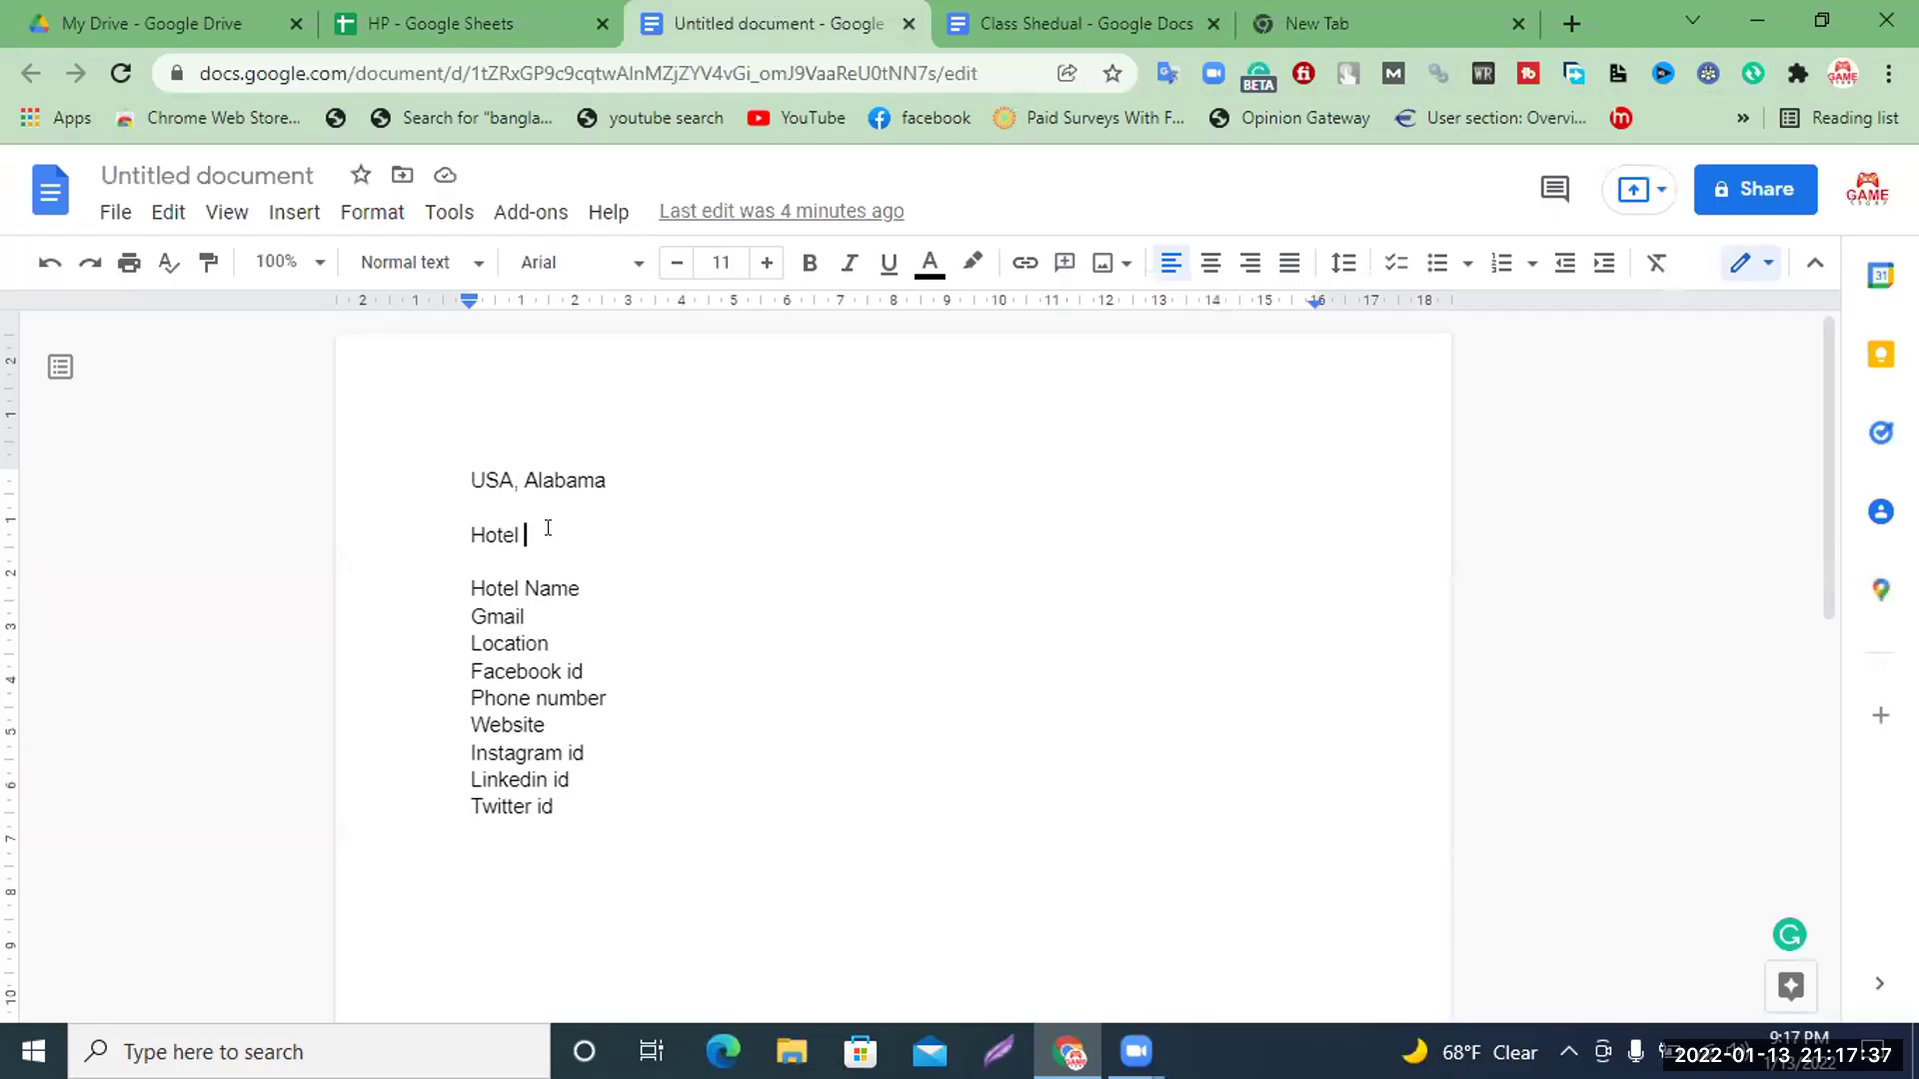
drag(531, 535, 444, 537)
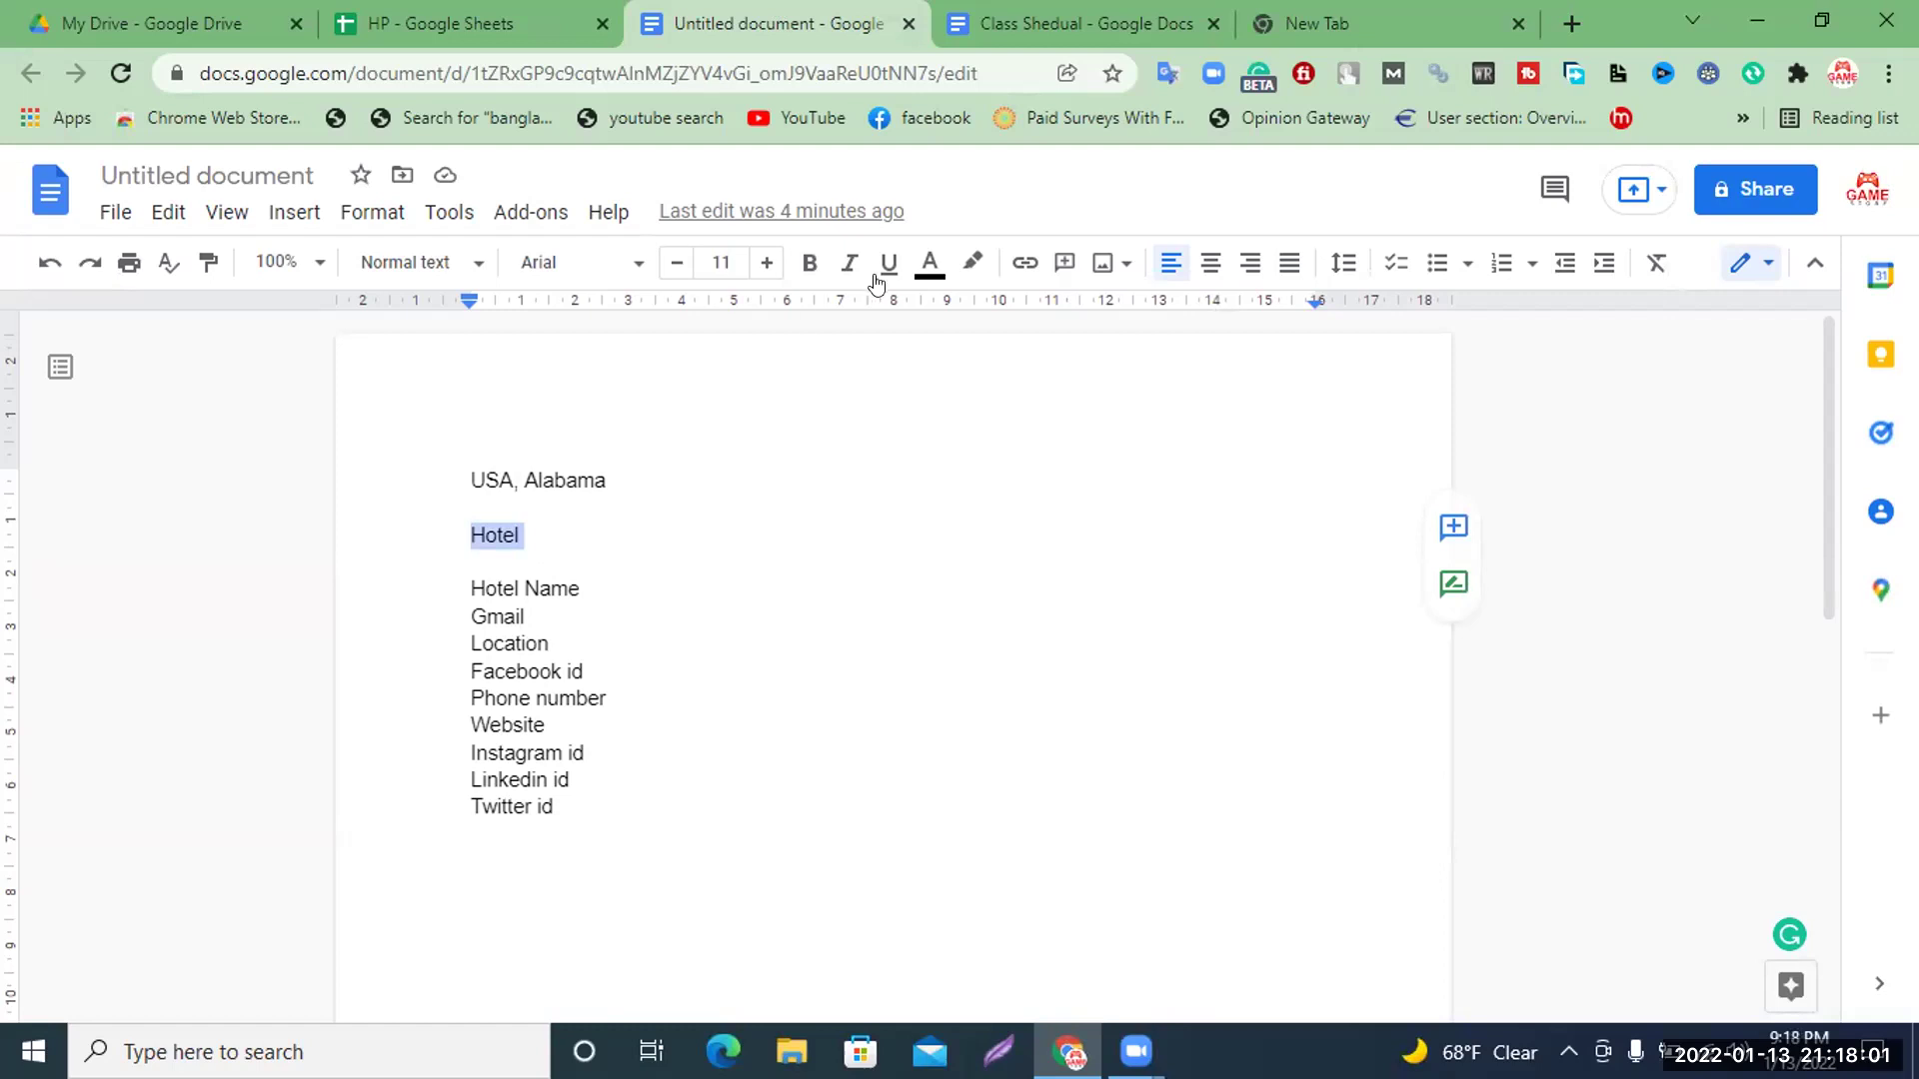
click(1284, 19)
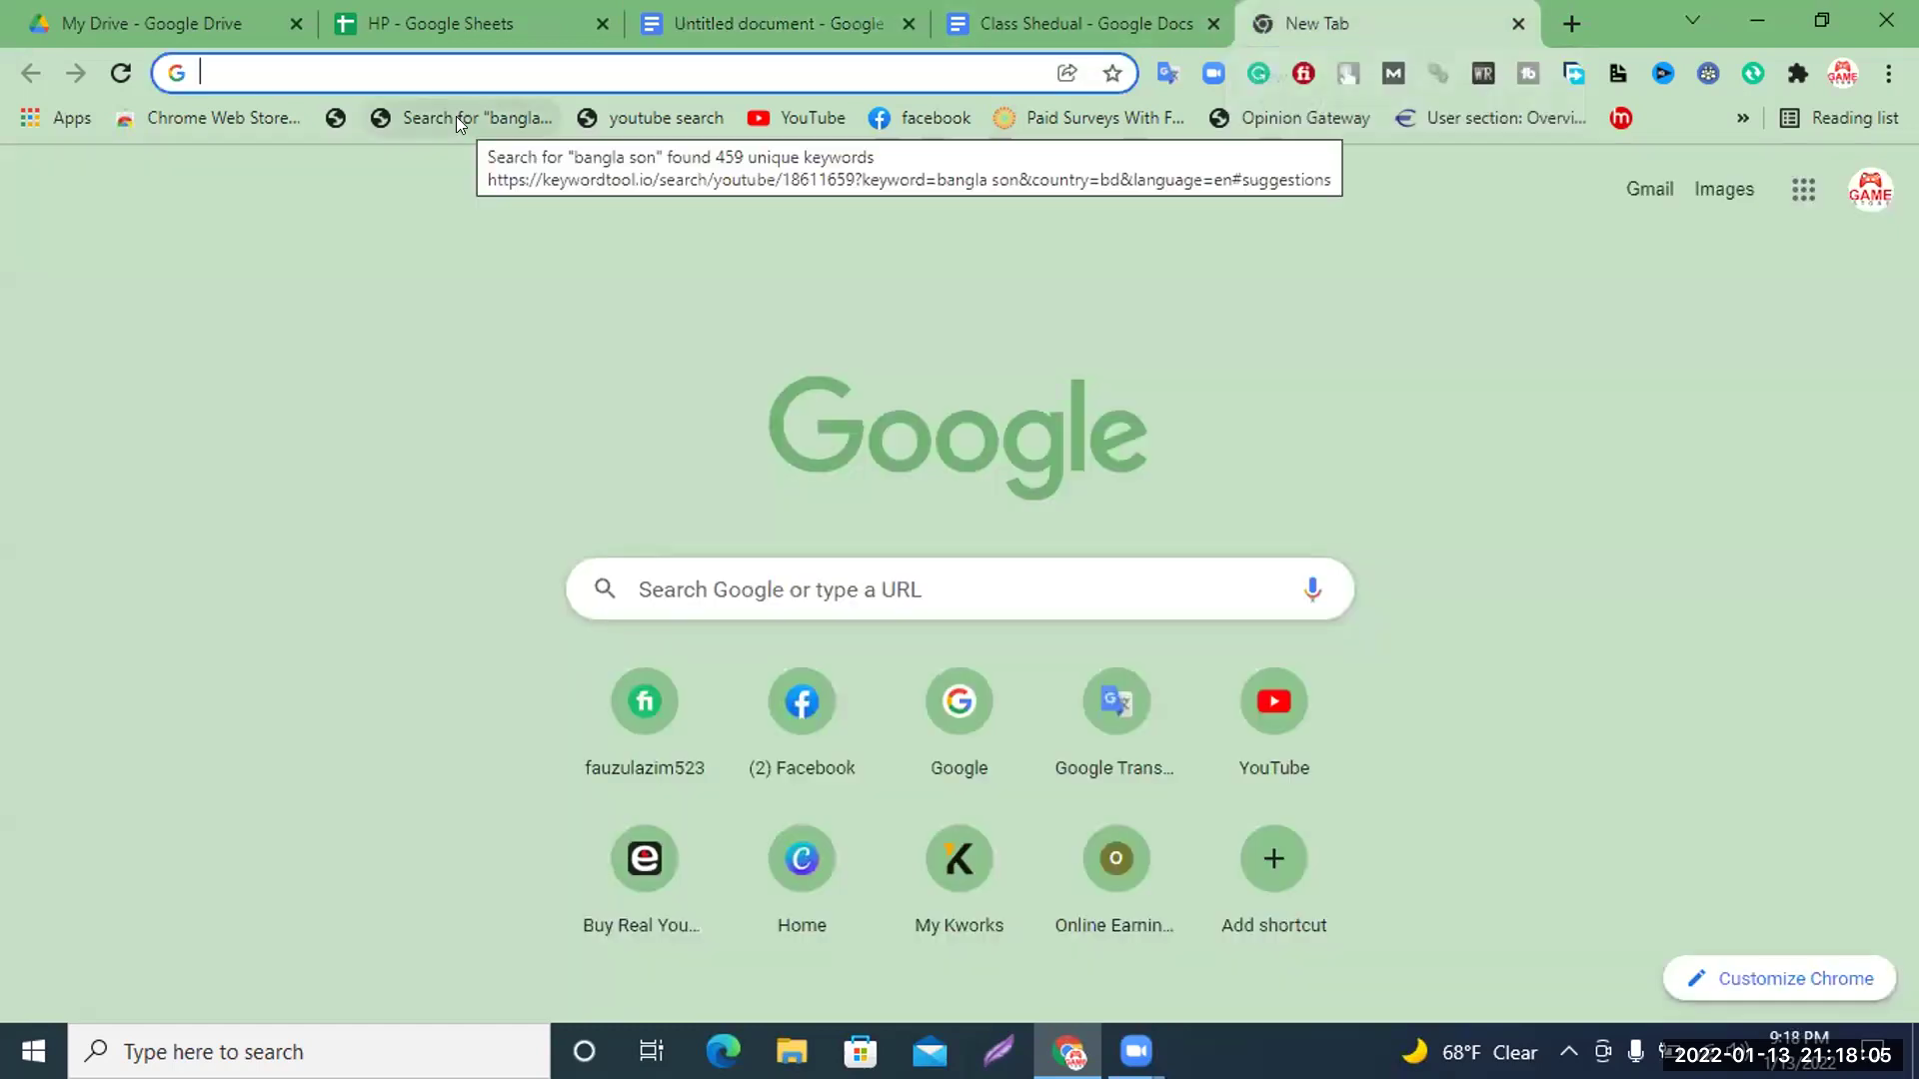
text(google \)
key(BackSpace)
key(Return)
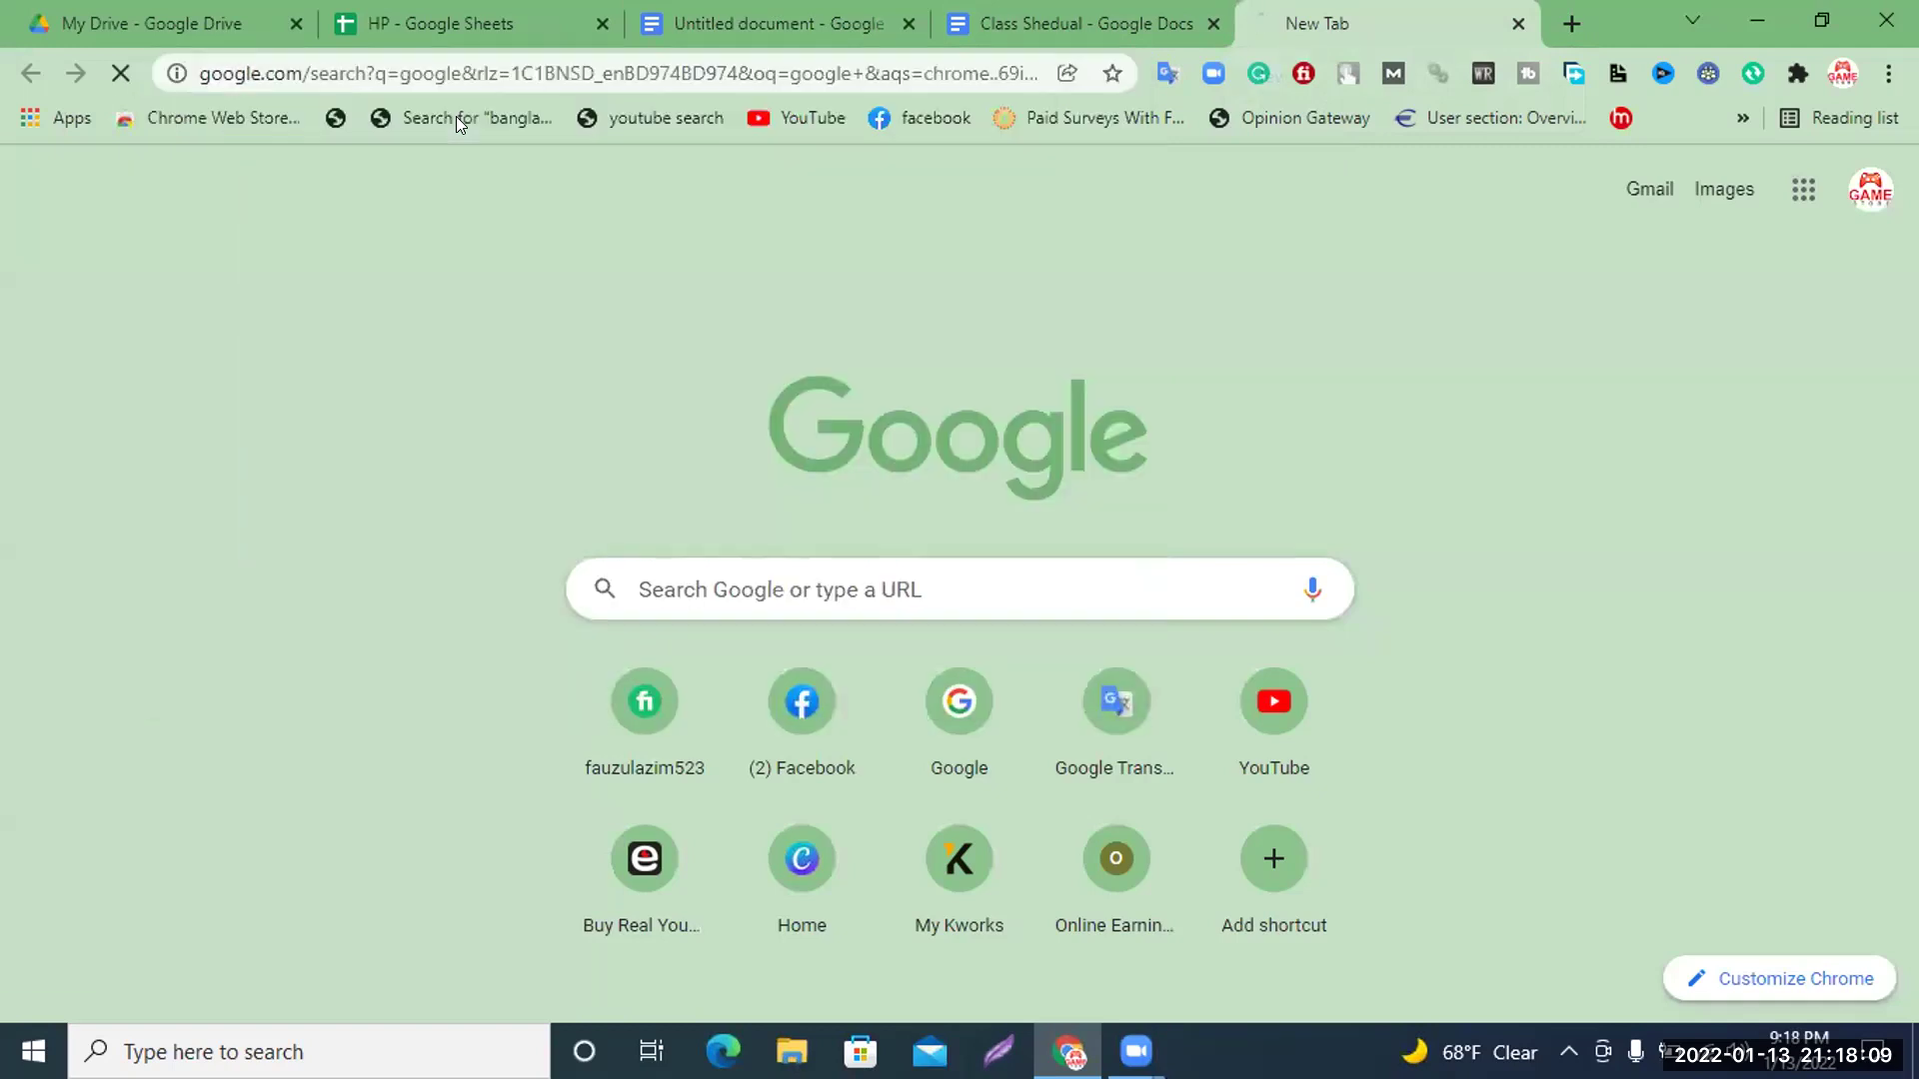
click(279, 463)
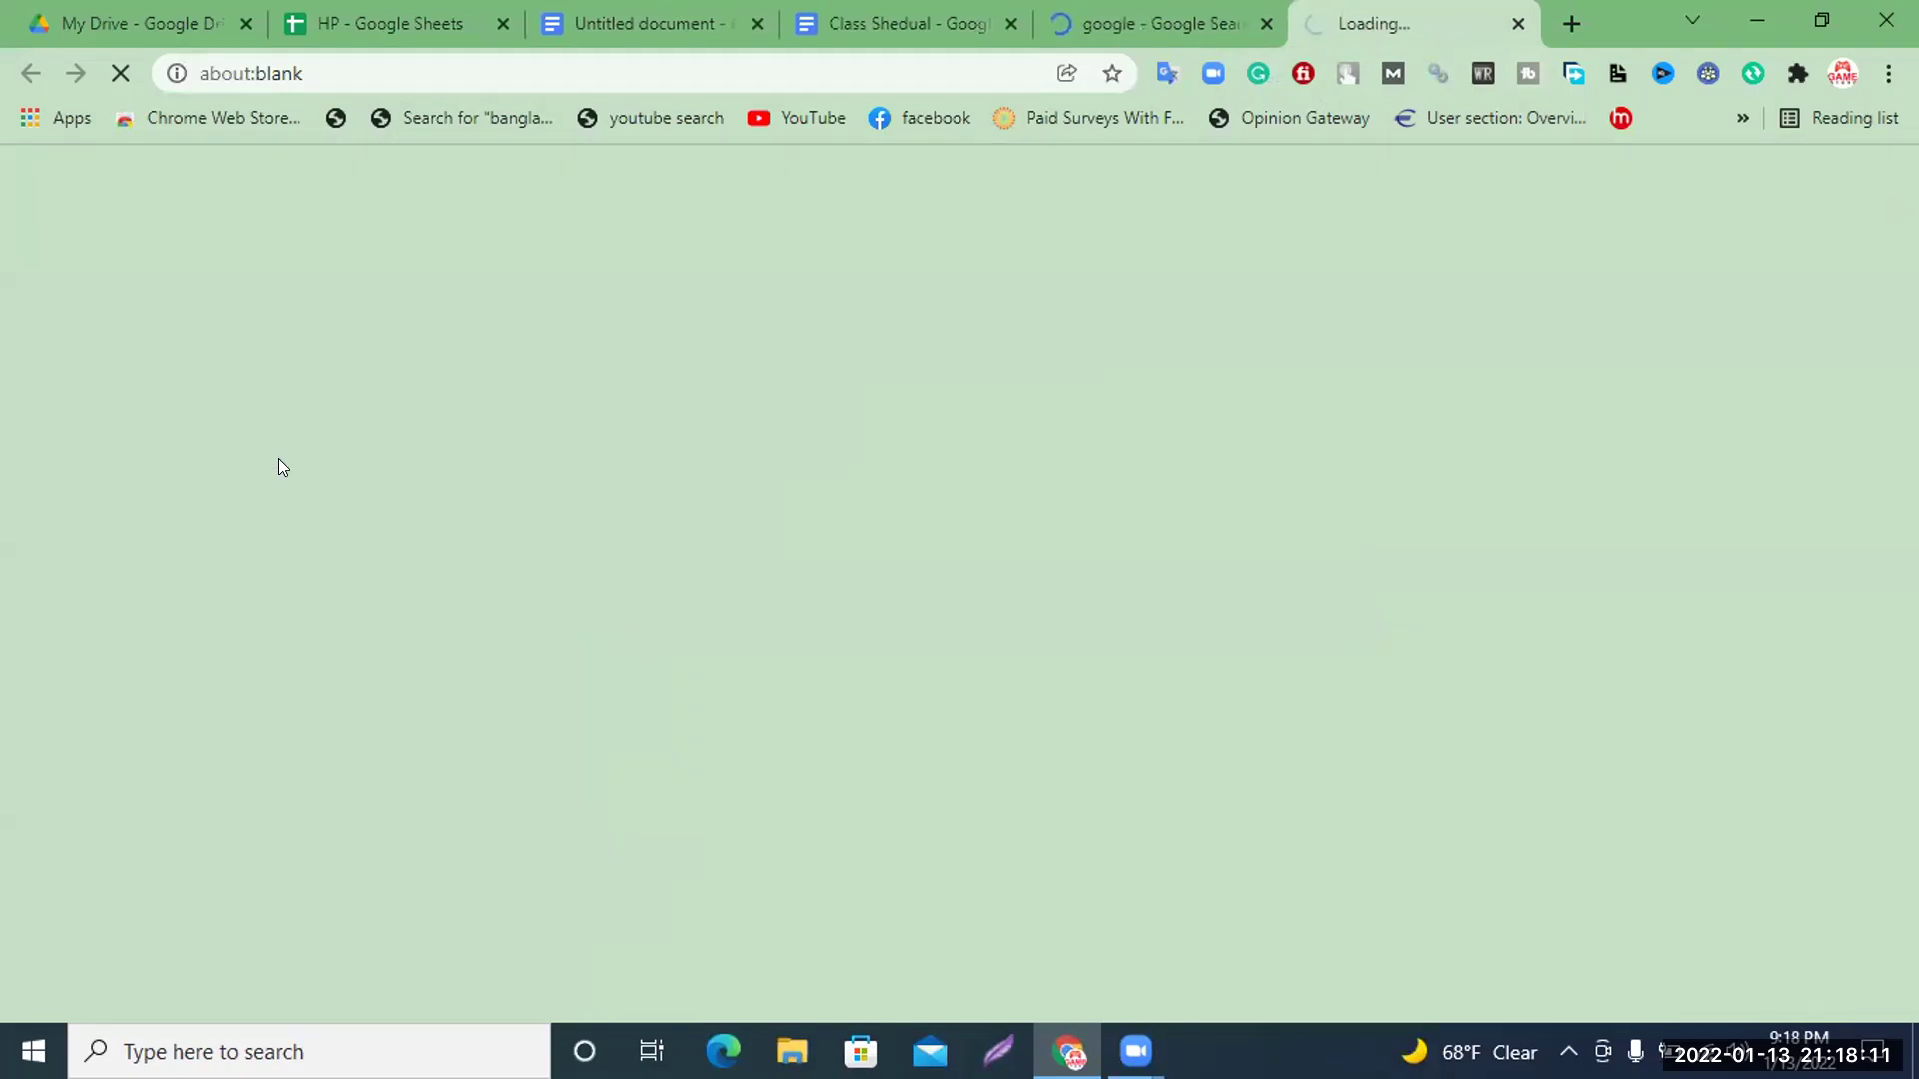
click(1265, 23)
Search Google for google map and open the Google Maps website from the results
click(708, 422)
text(google)
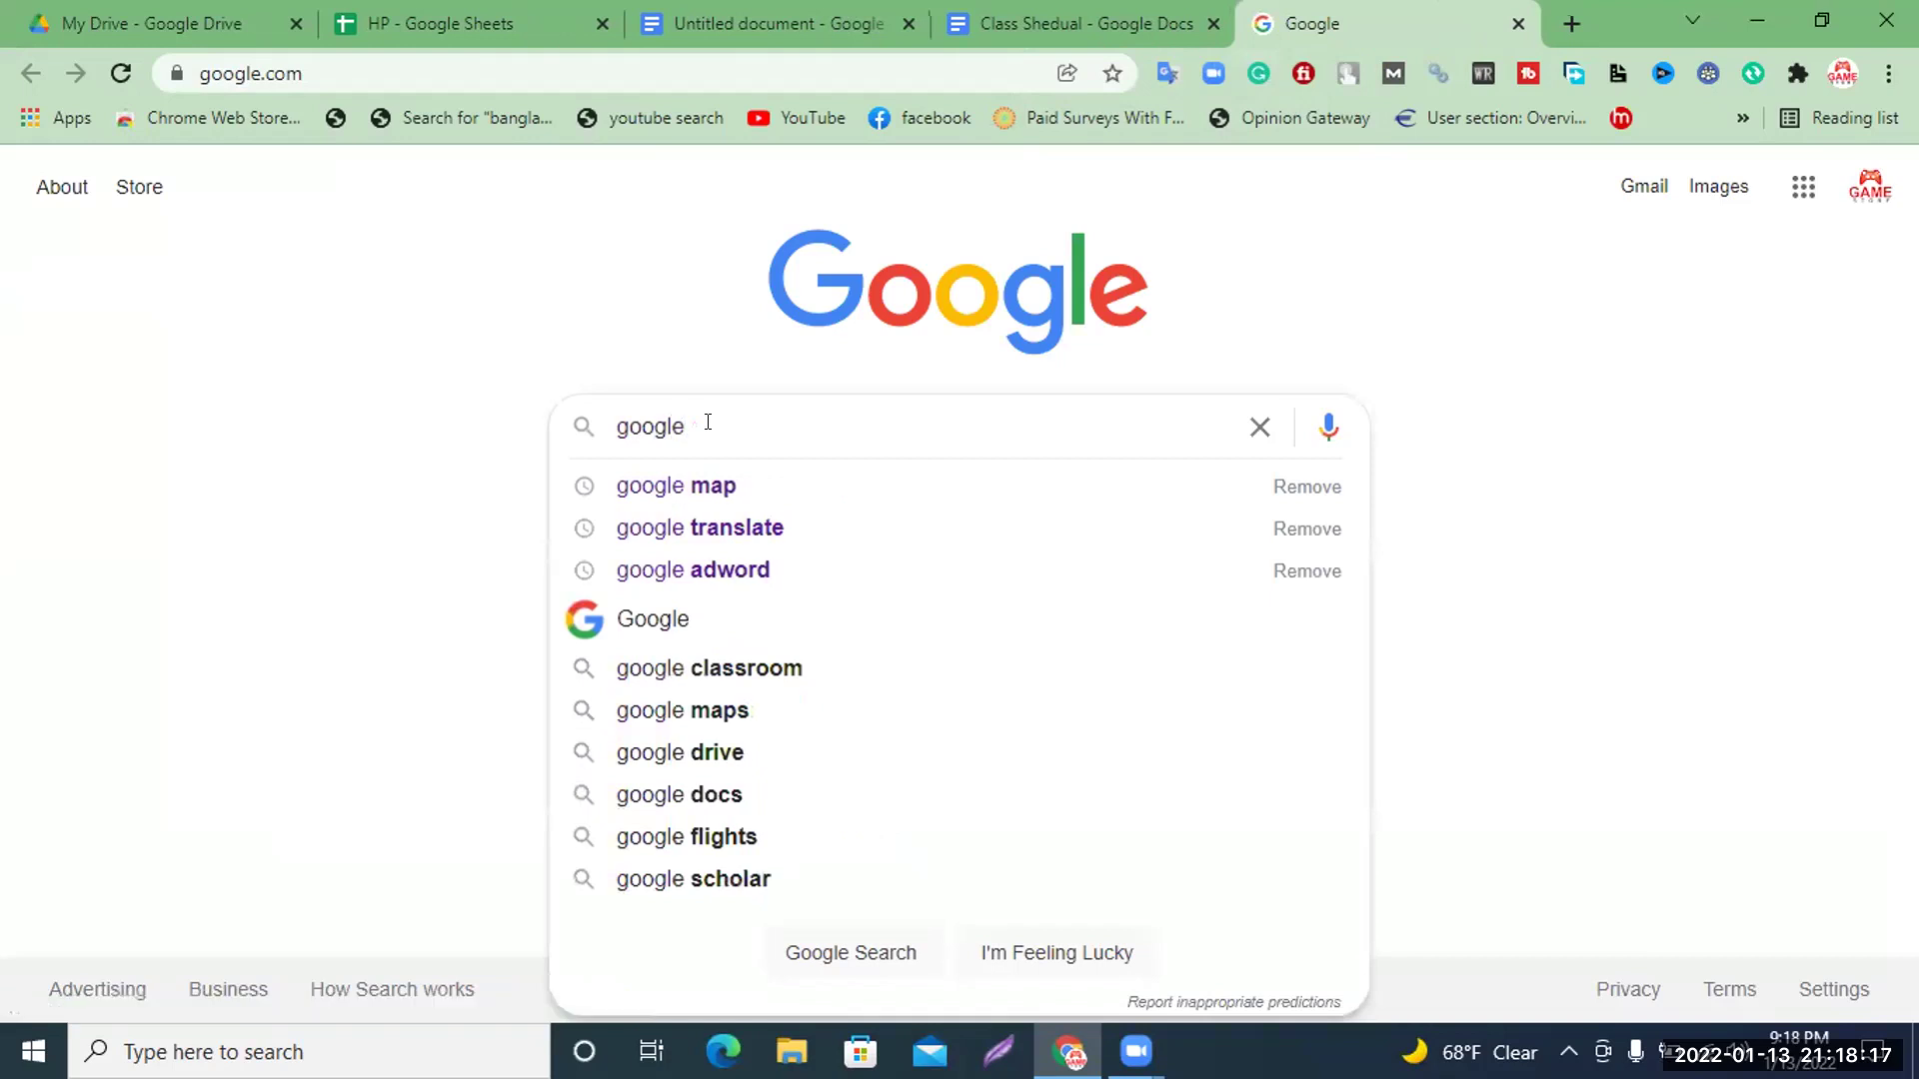
click(733, 500)
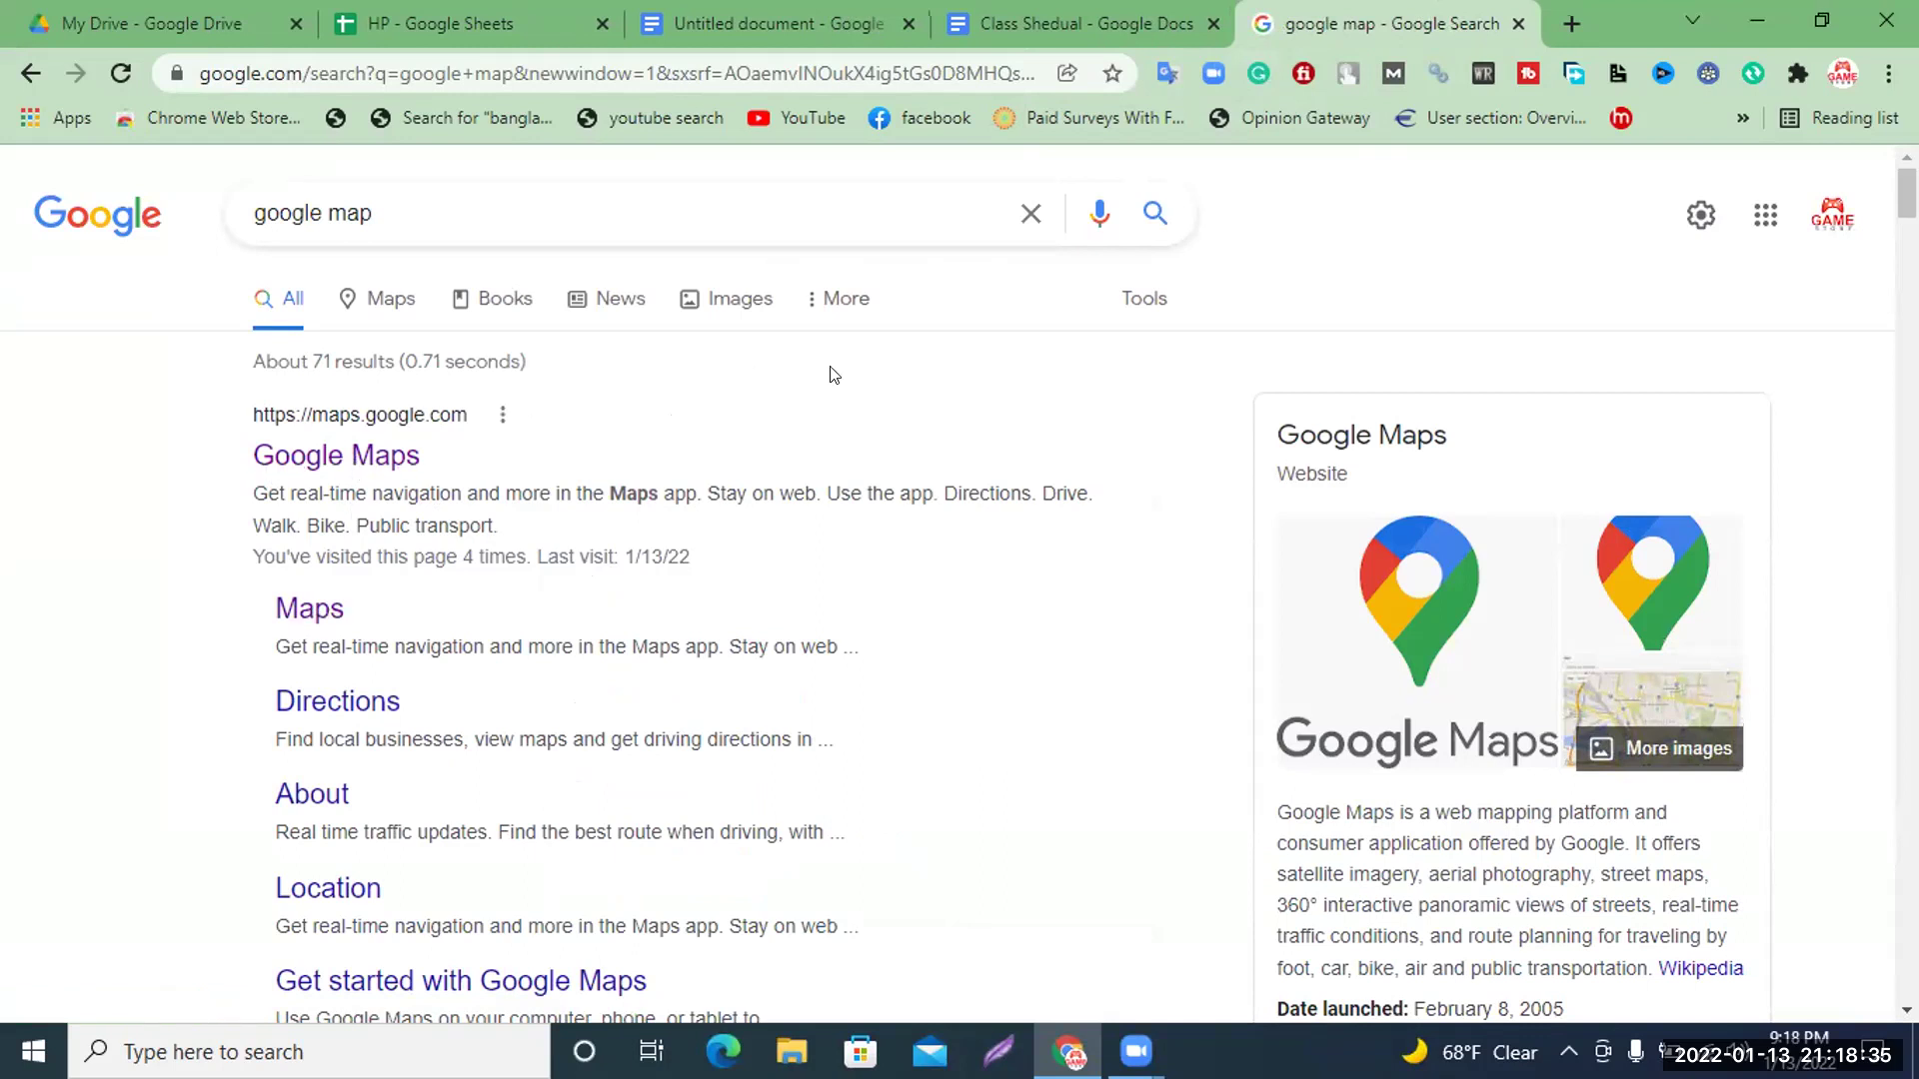
click(321, 450)
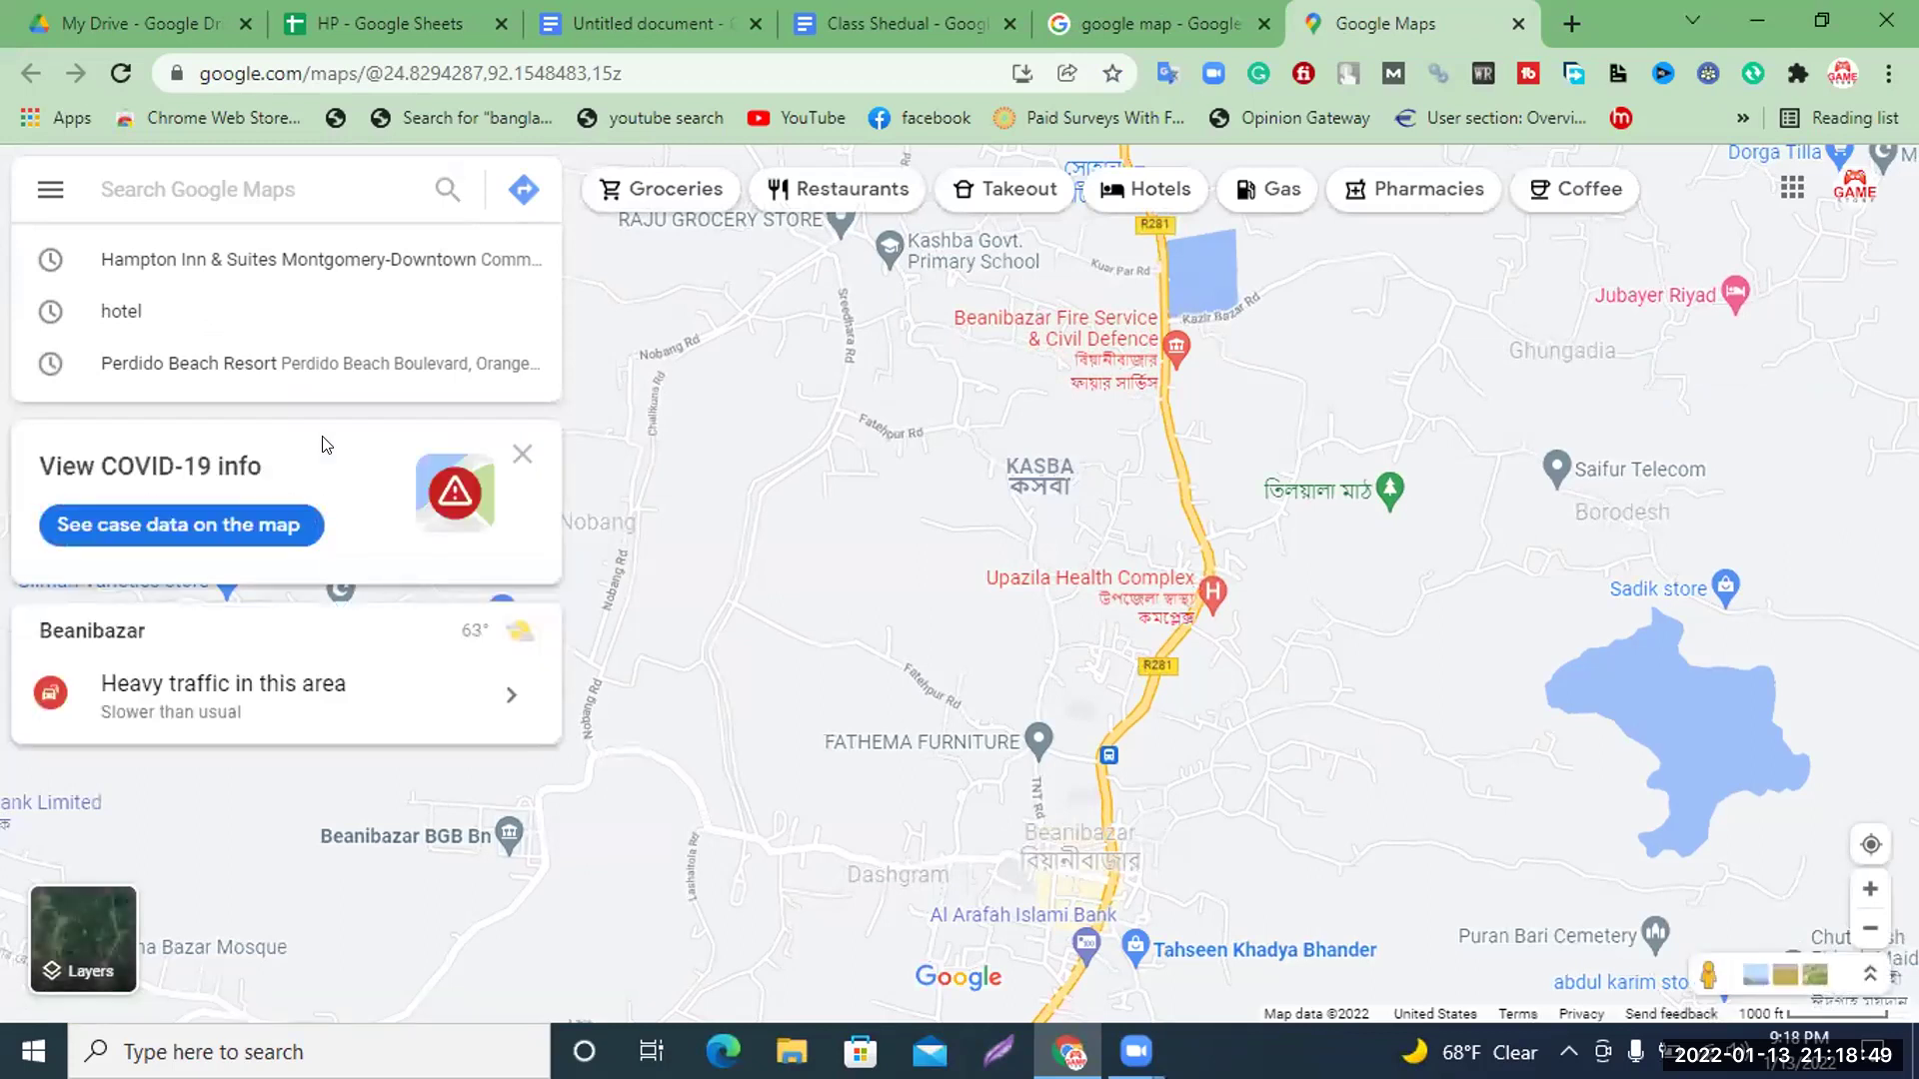
Recheck the business type in the untitled document, and search Google Maps for hotel in alabama, browsing the listed hotels
click(842, 10)
click(688, 10)
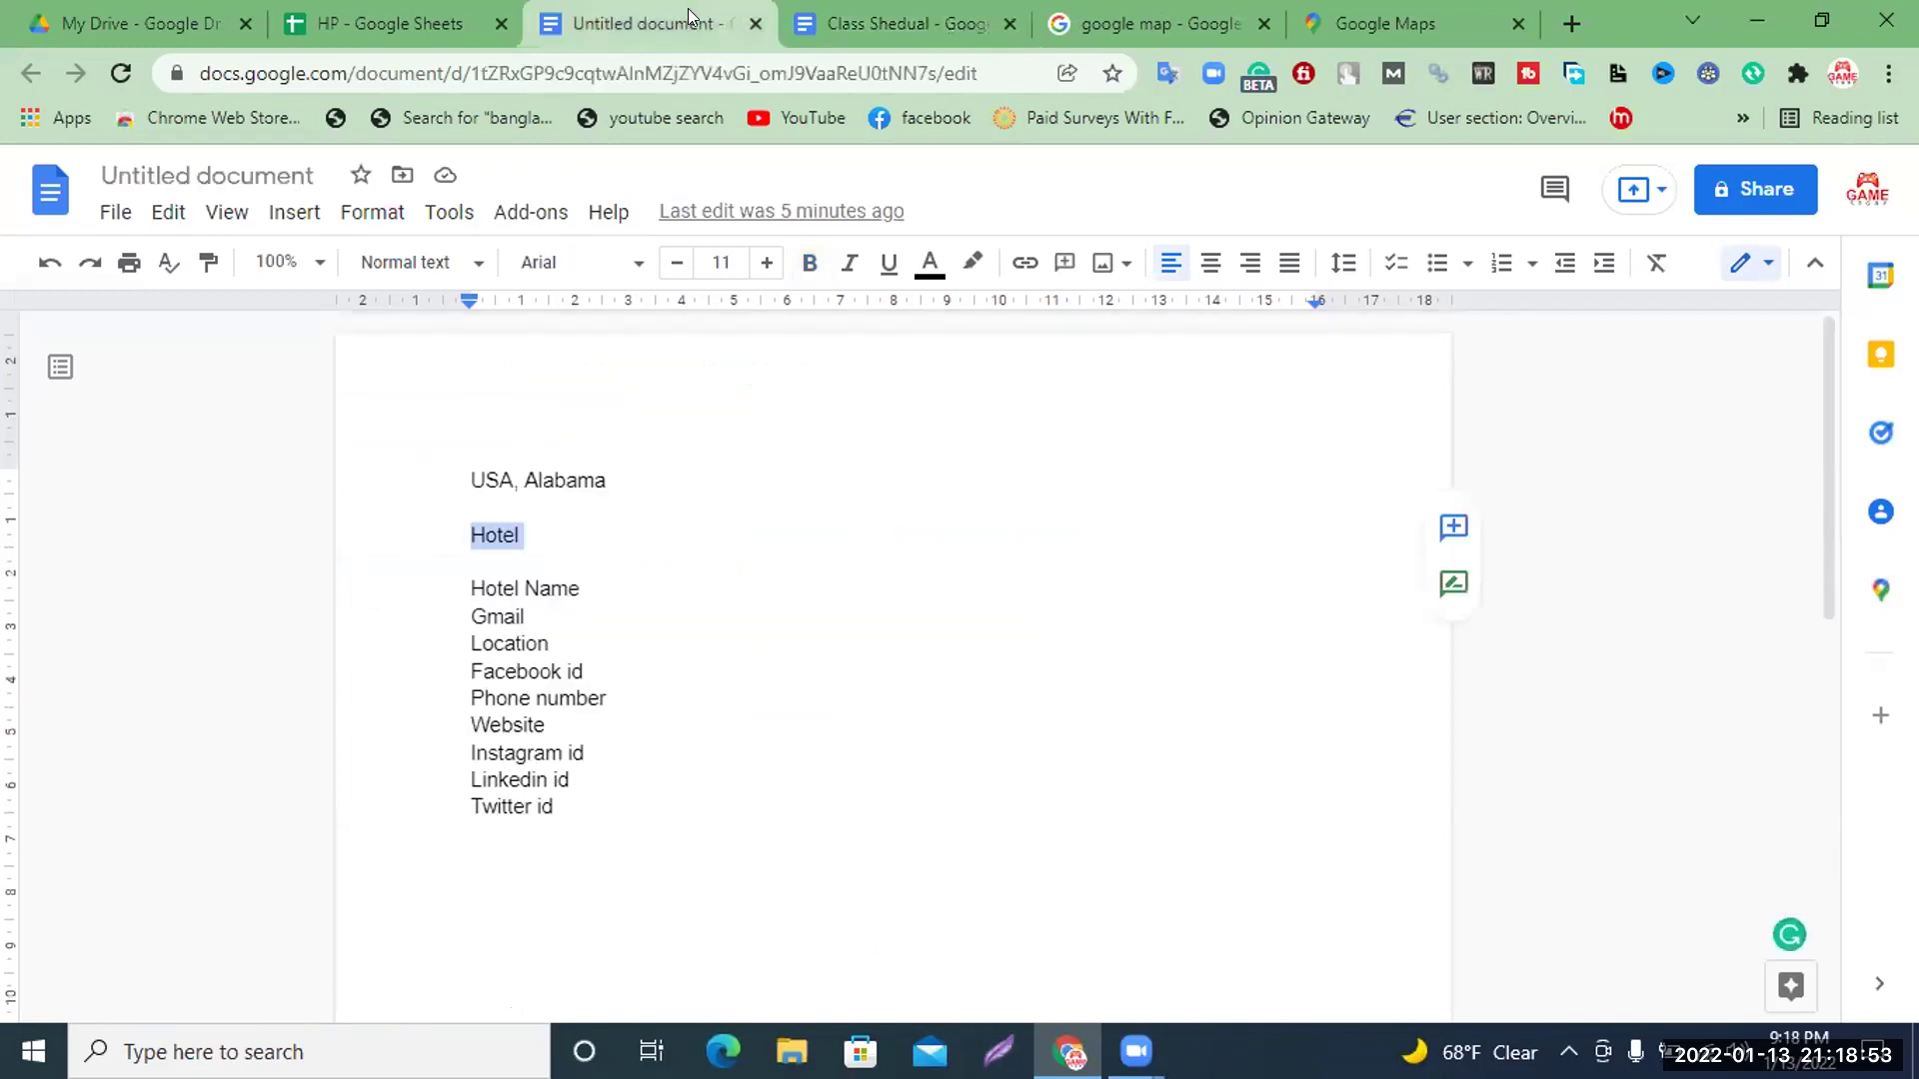
click(595, 536)
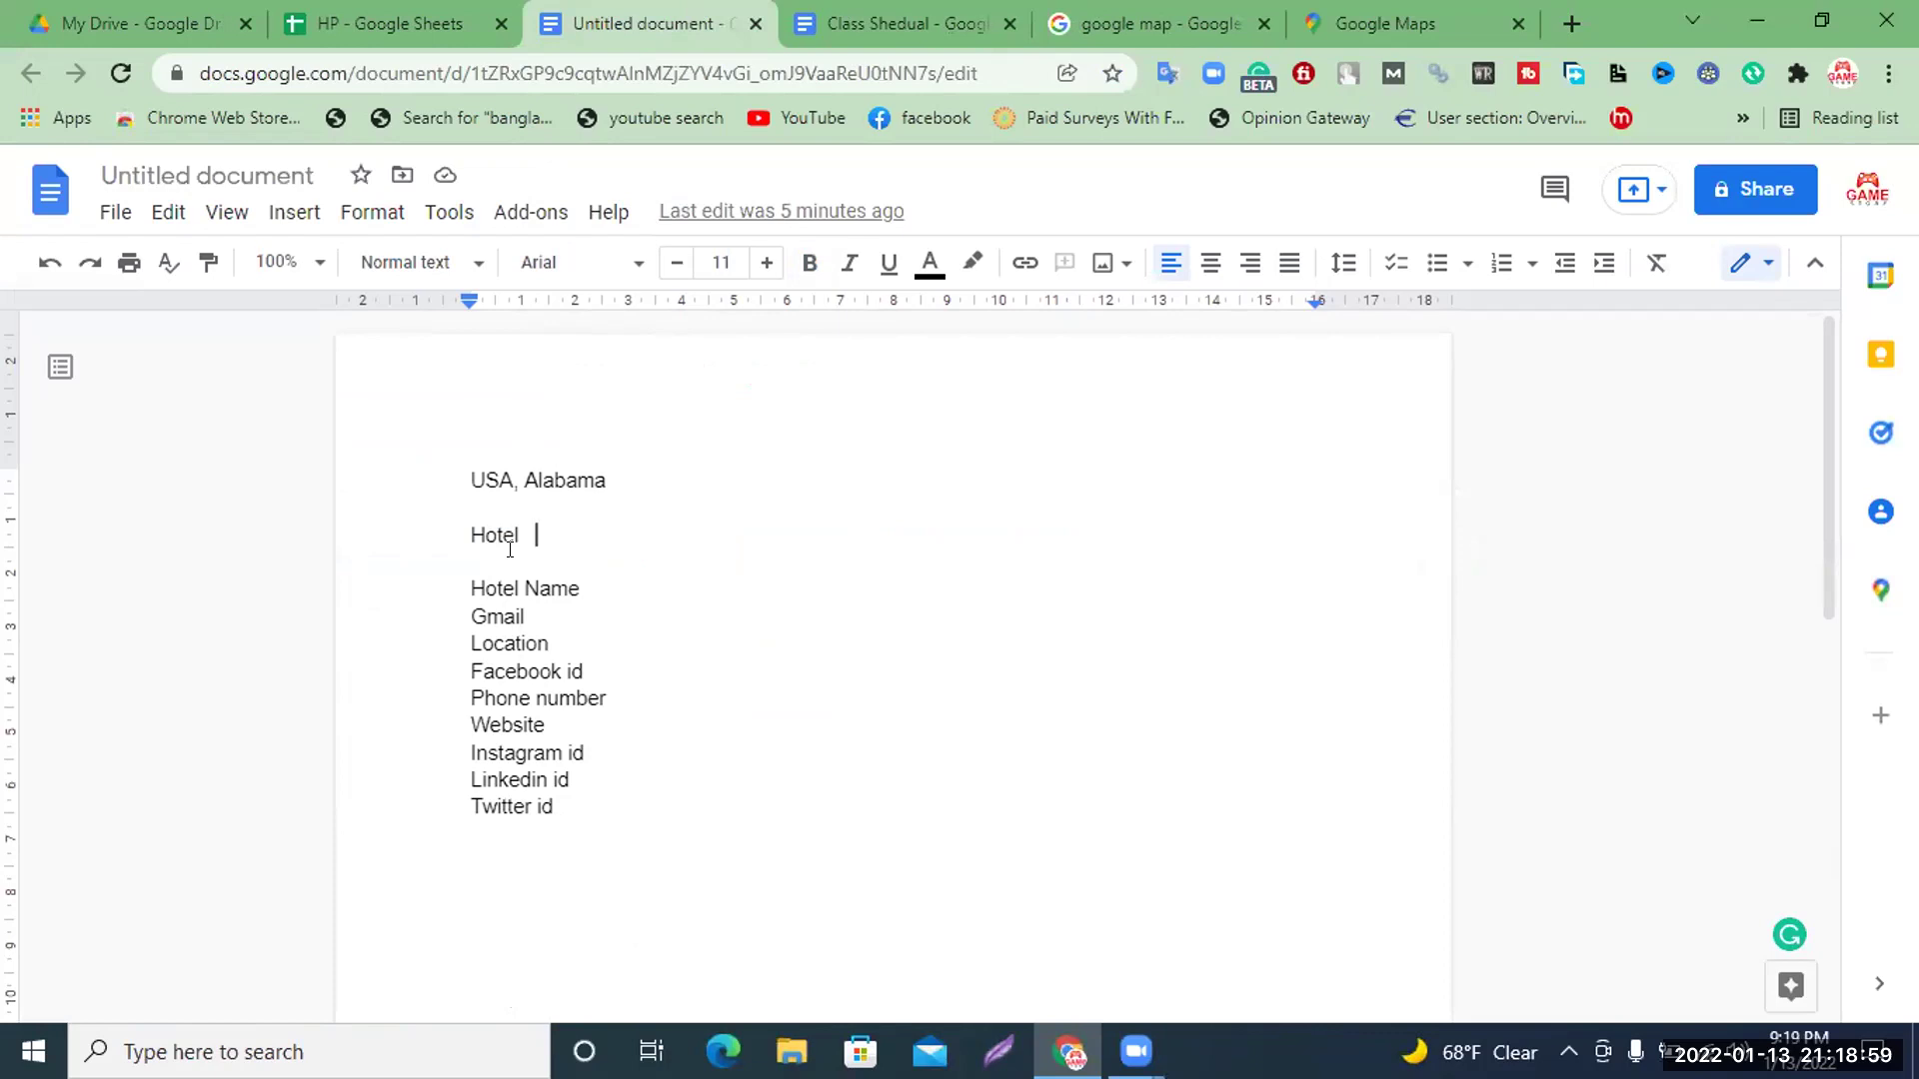
click(1380, 23)
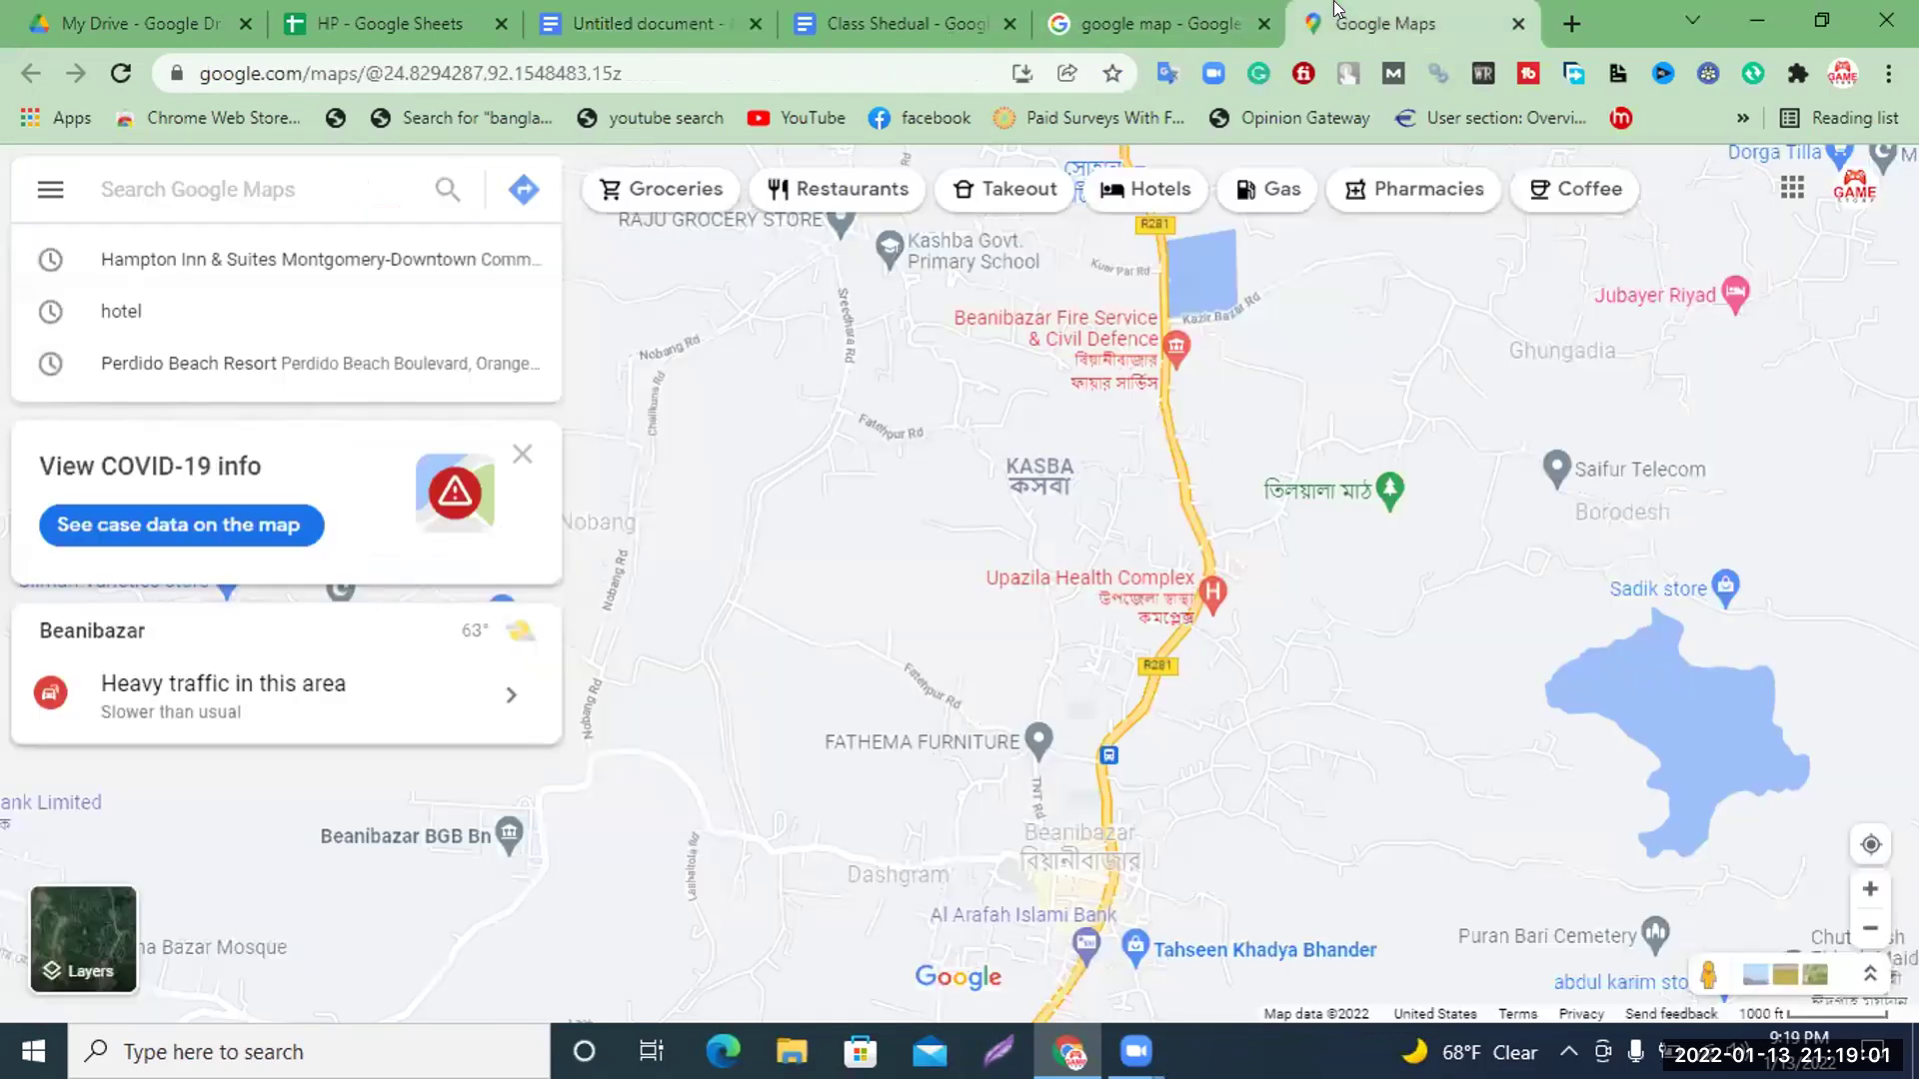
text(hotel)
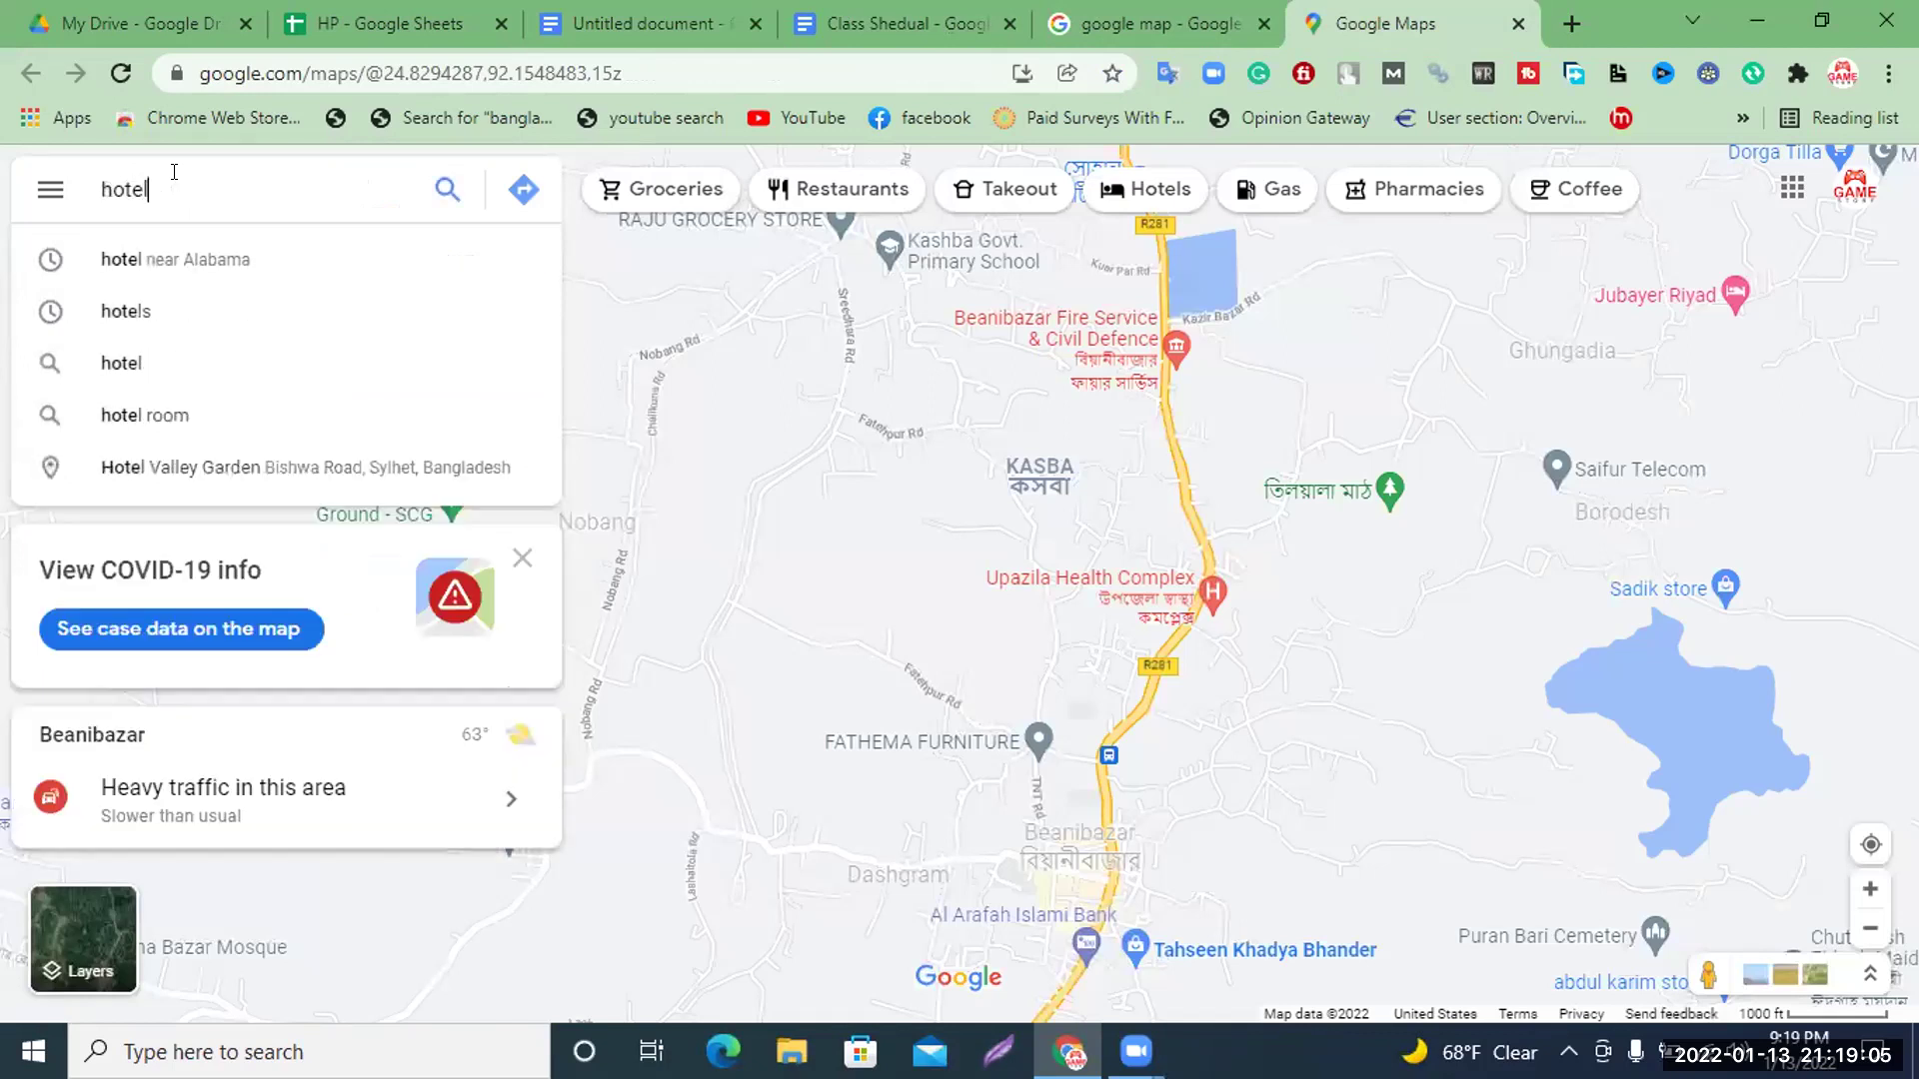
text( in a)
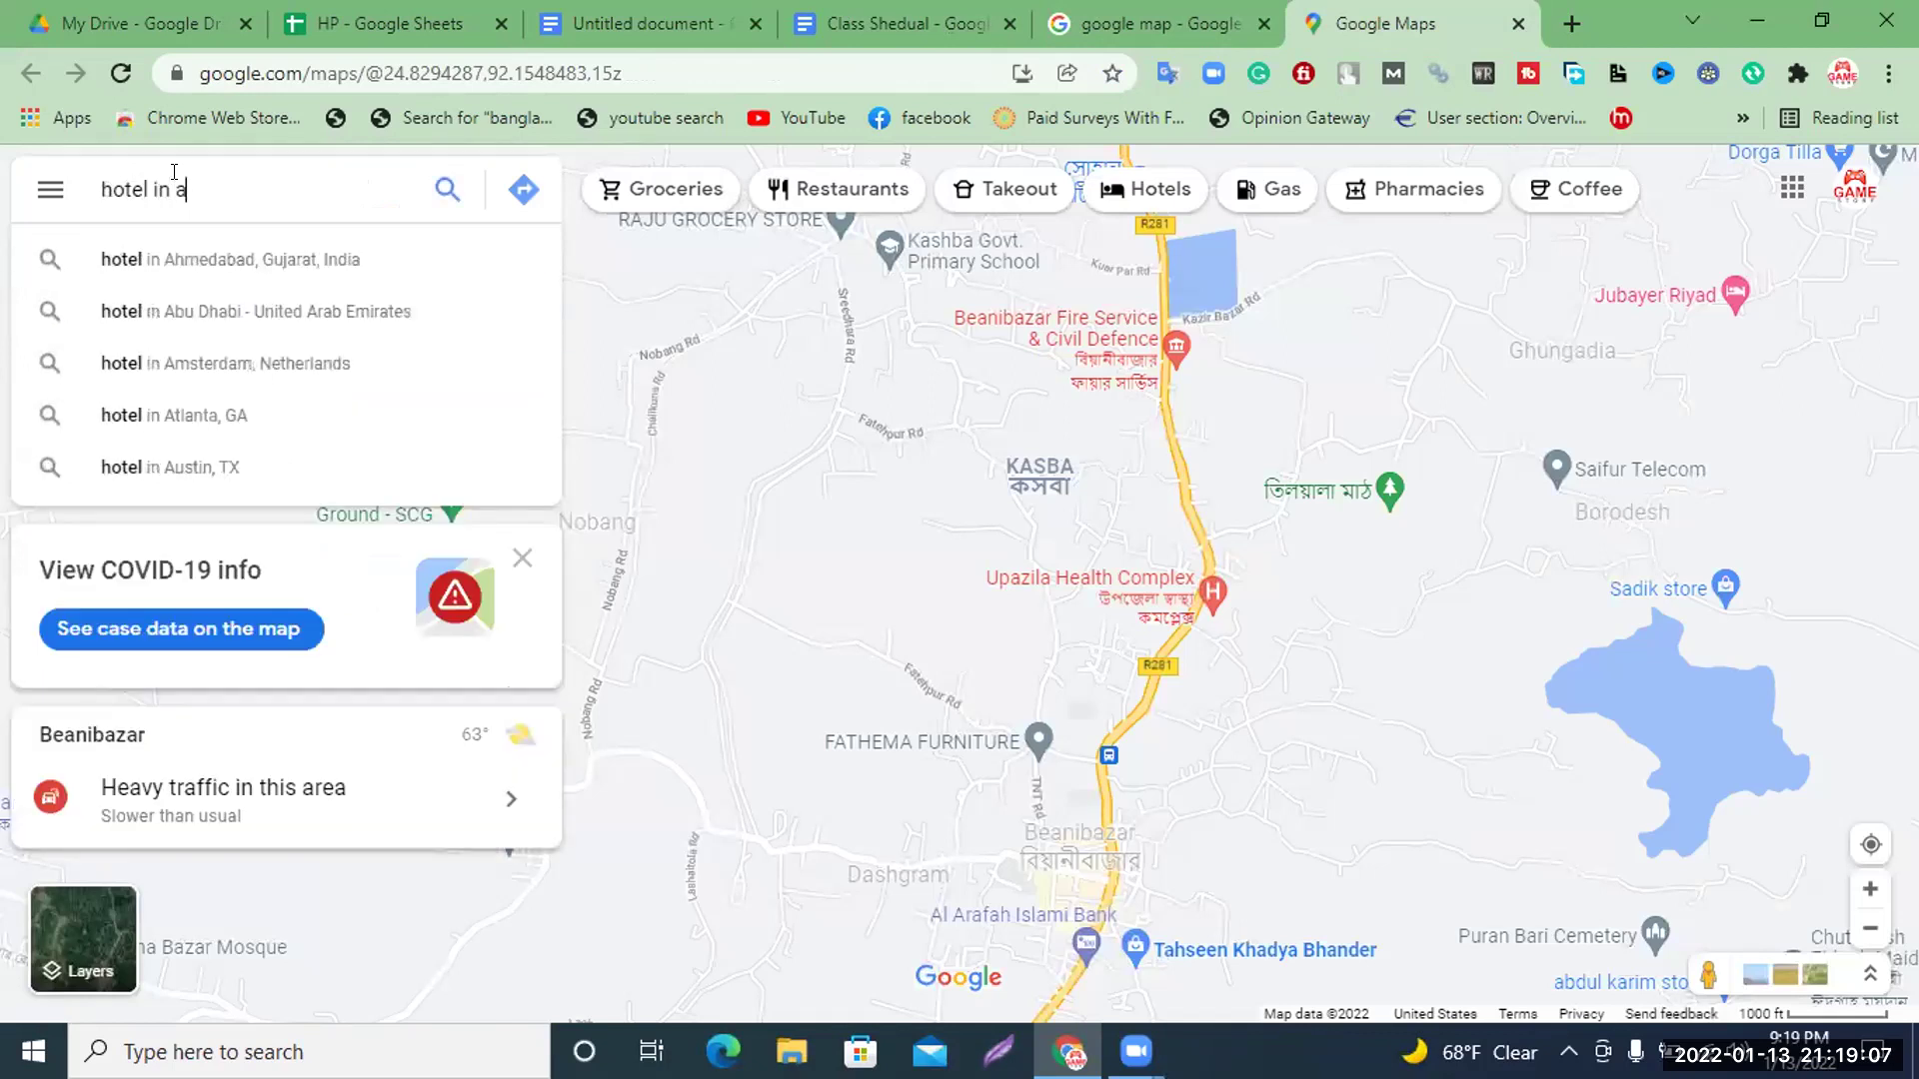
text(labama)
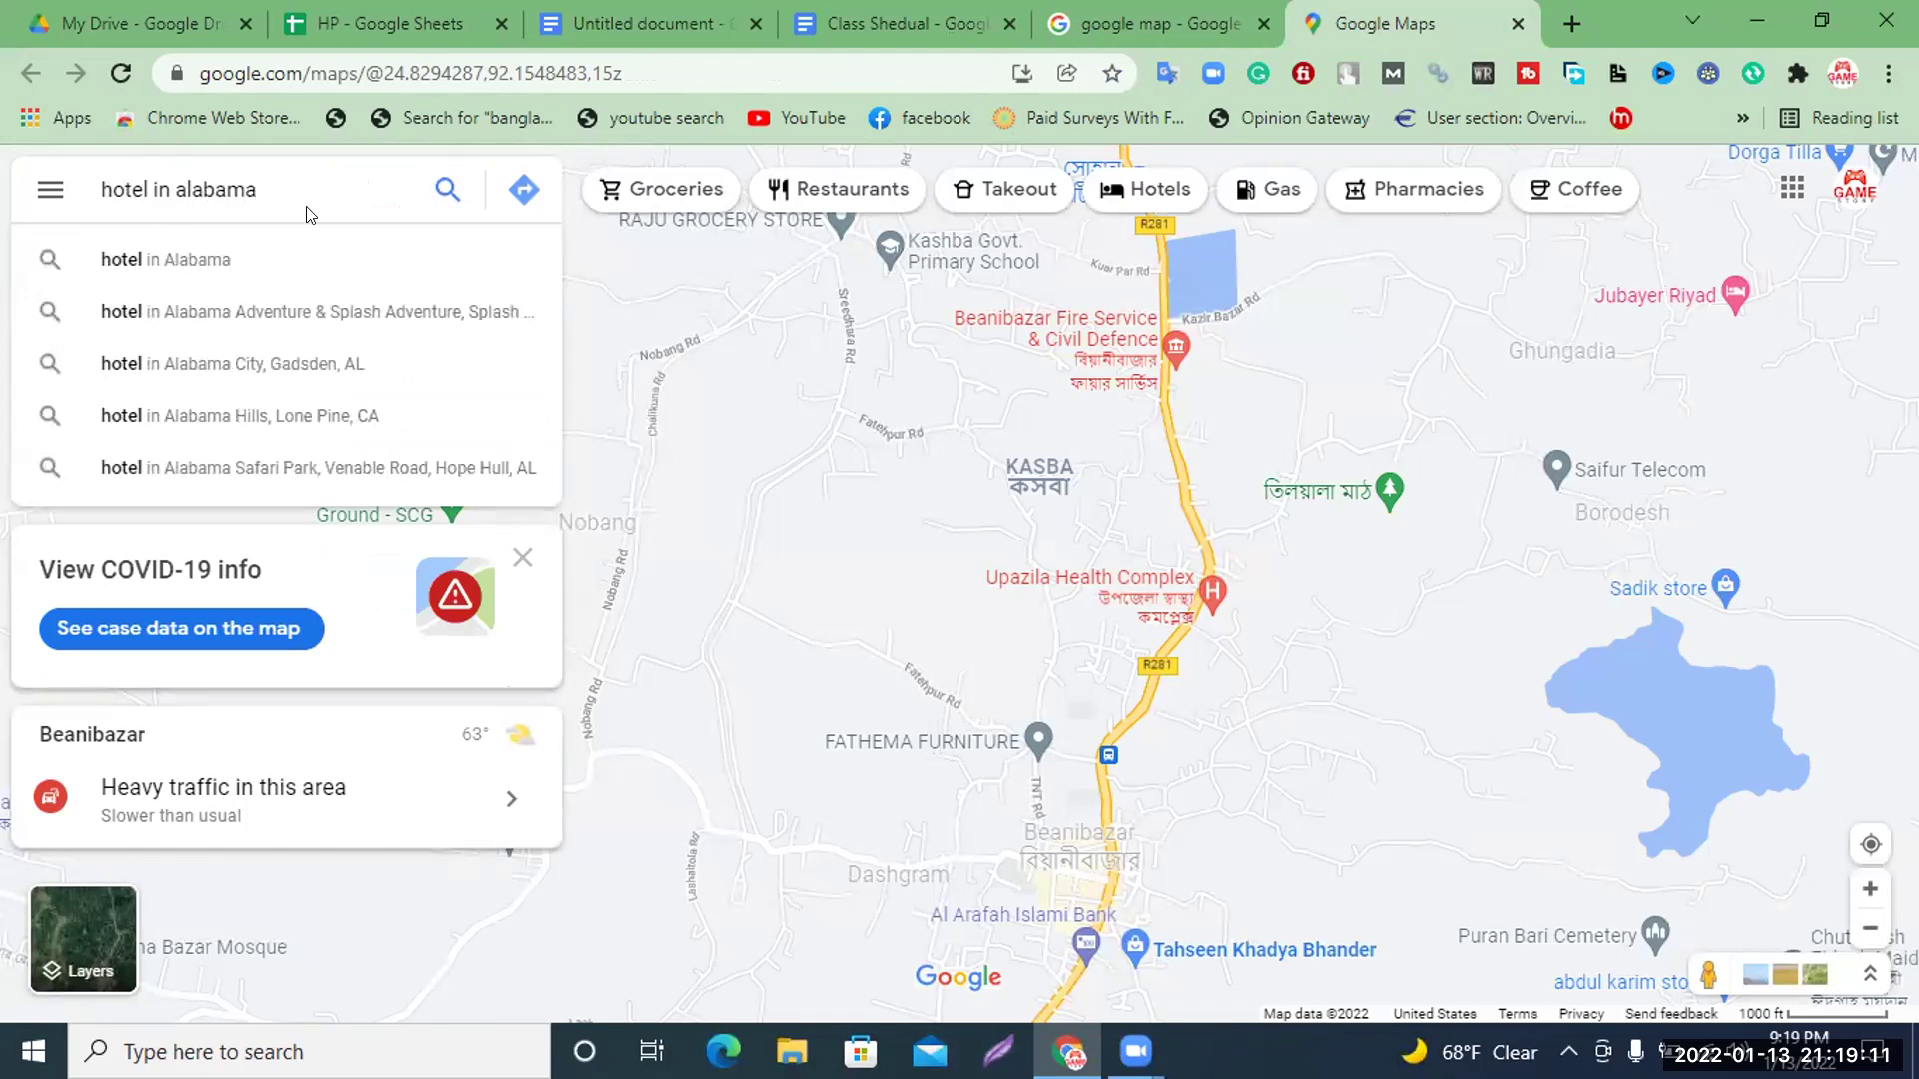
key(Return)
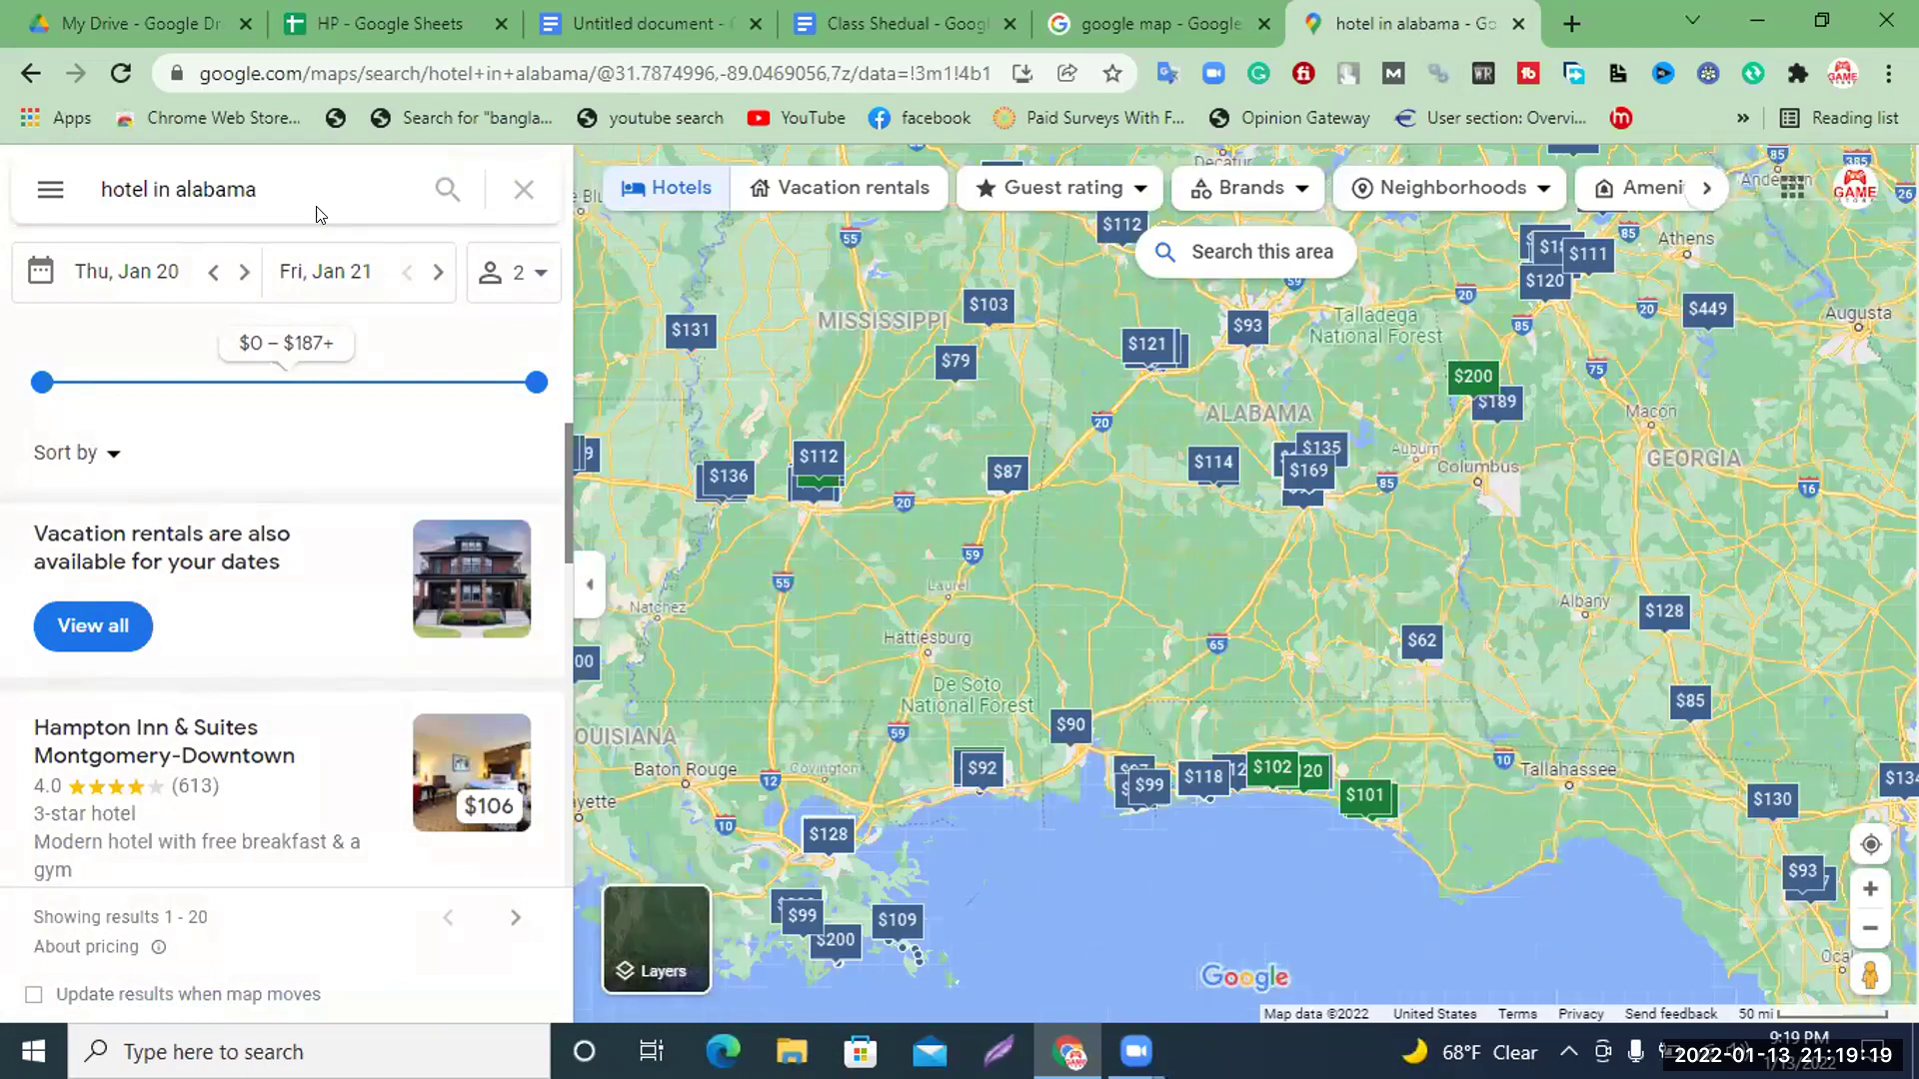
scroll(308, 689, down, 15)
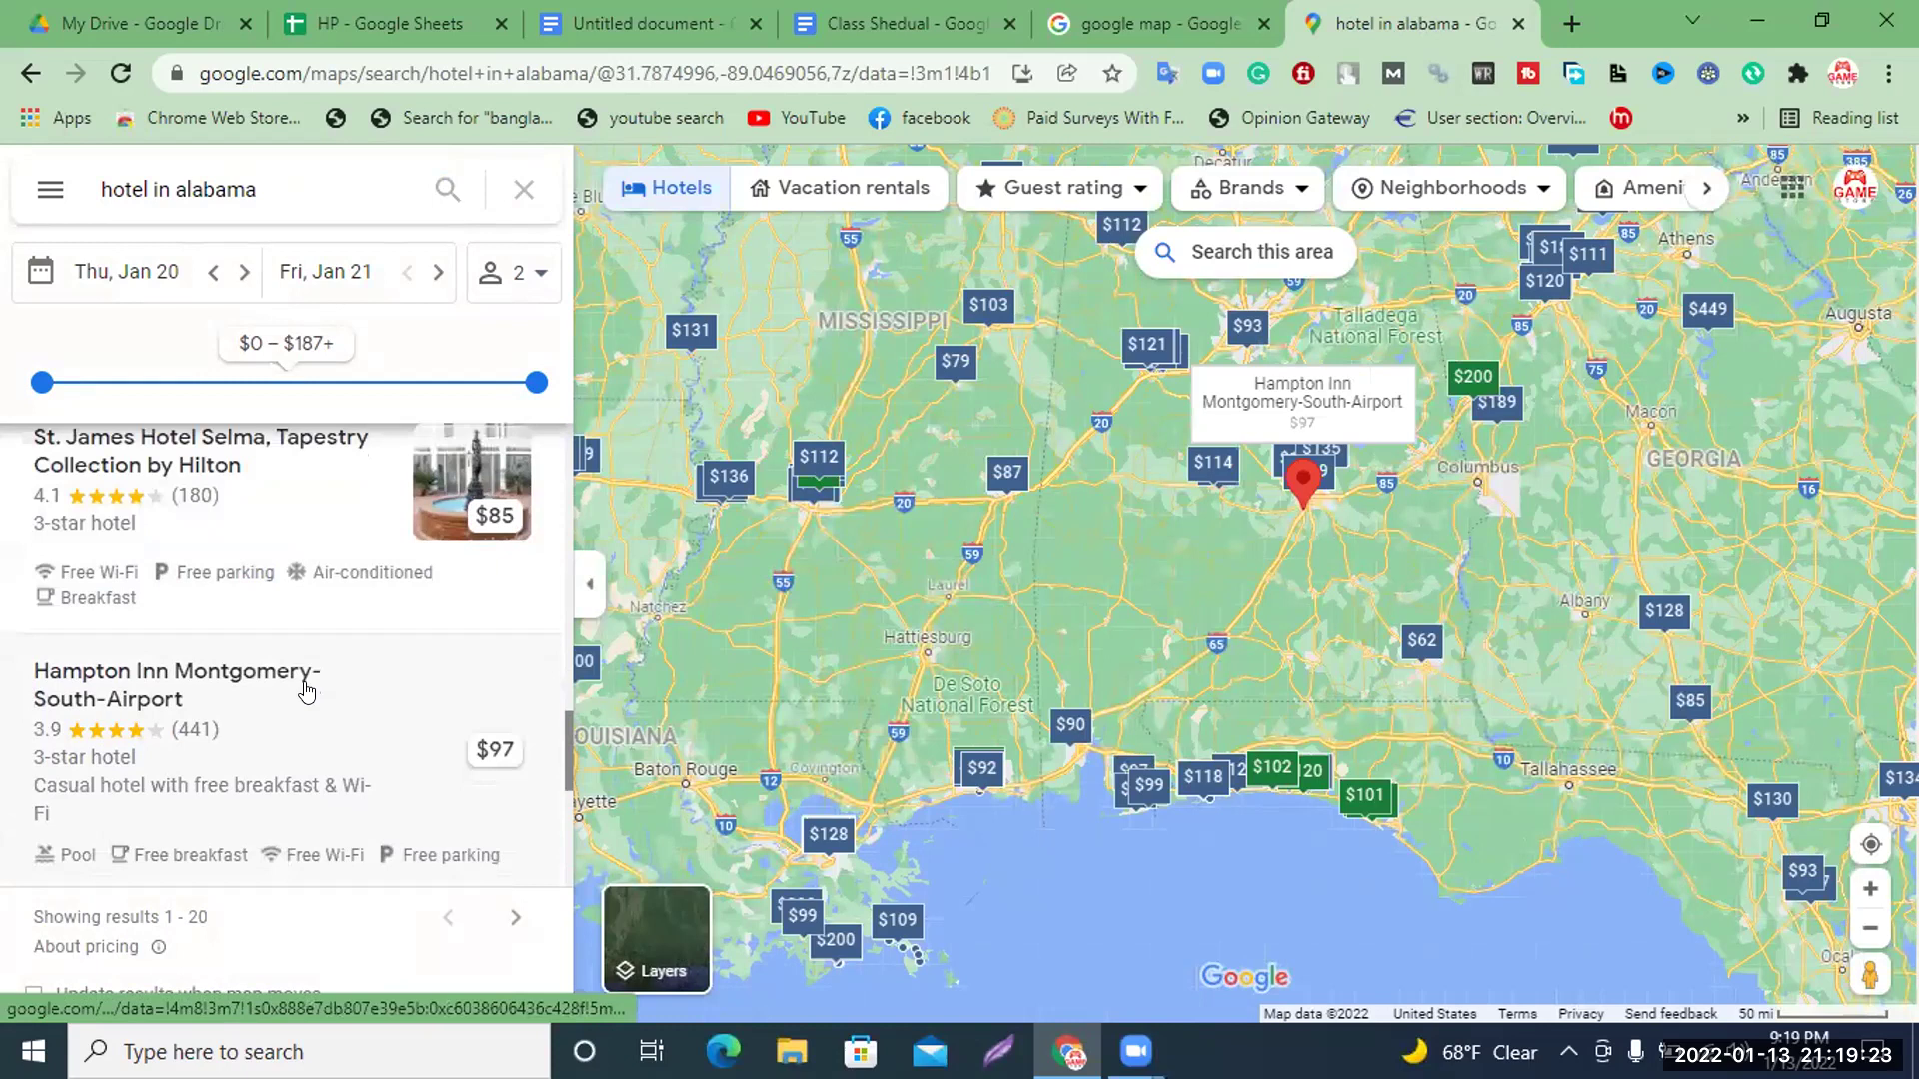
Browse the Alabama hotel results and open the Hampton Inn & Suites Montgomery-Downtown listing in a new tab
scroll(306, 690, down, 15)
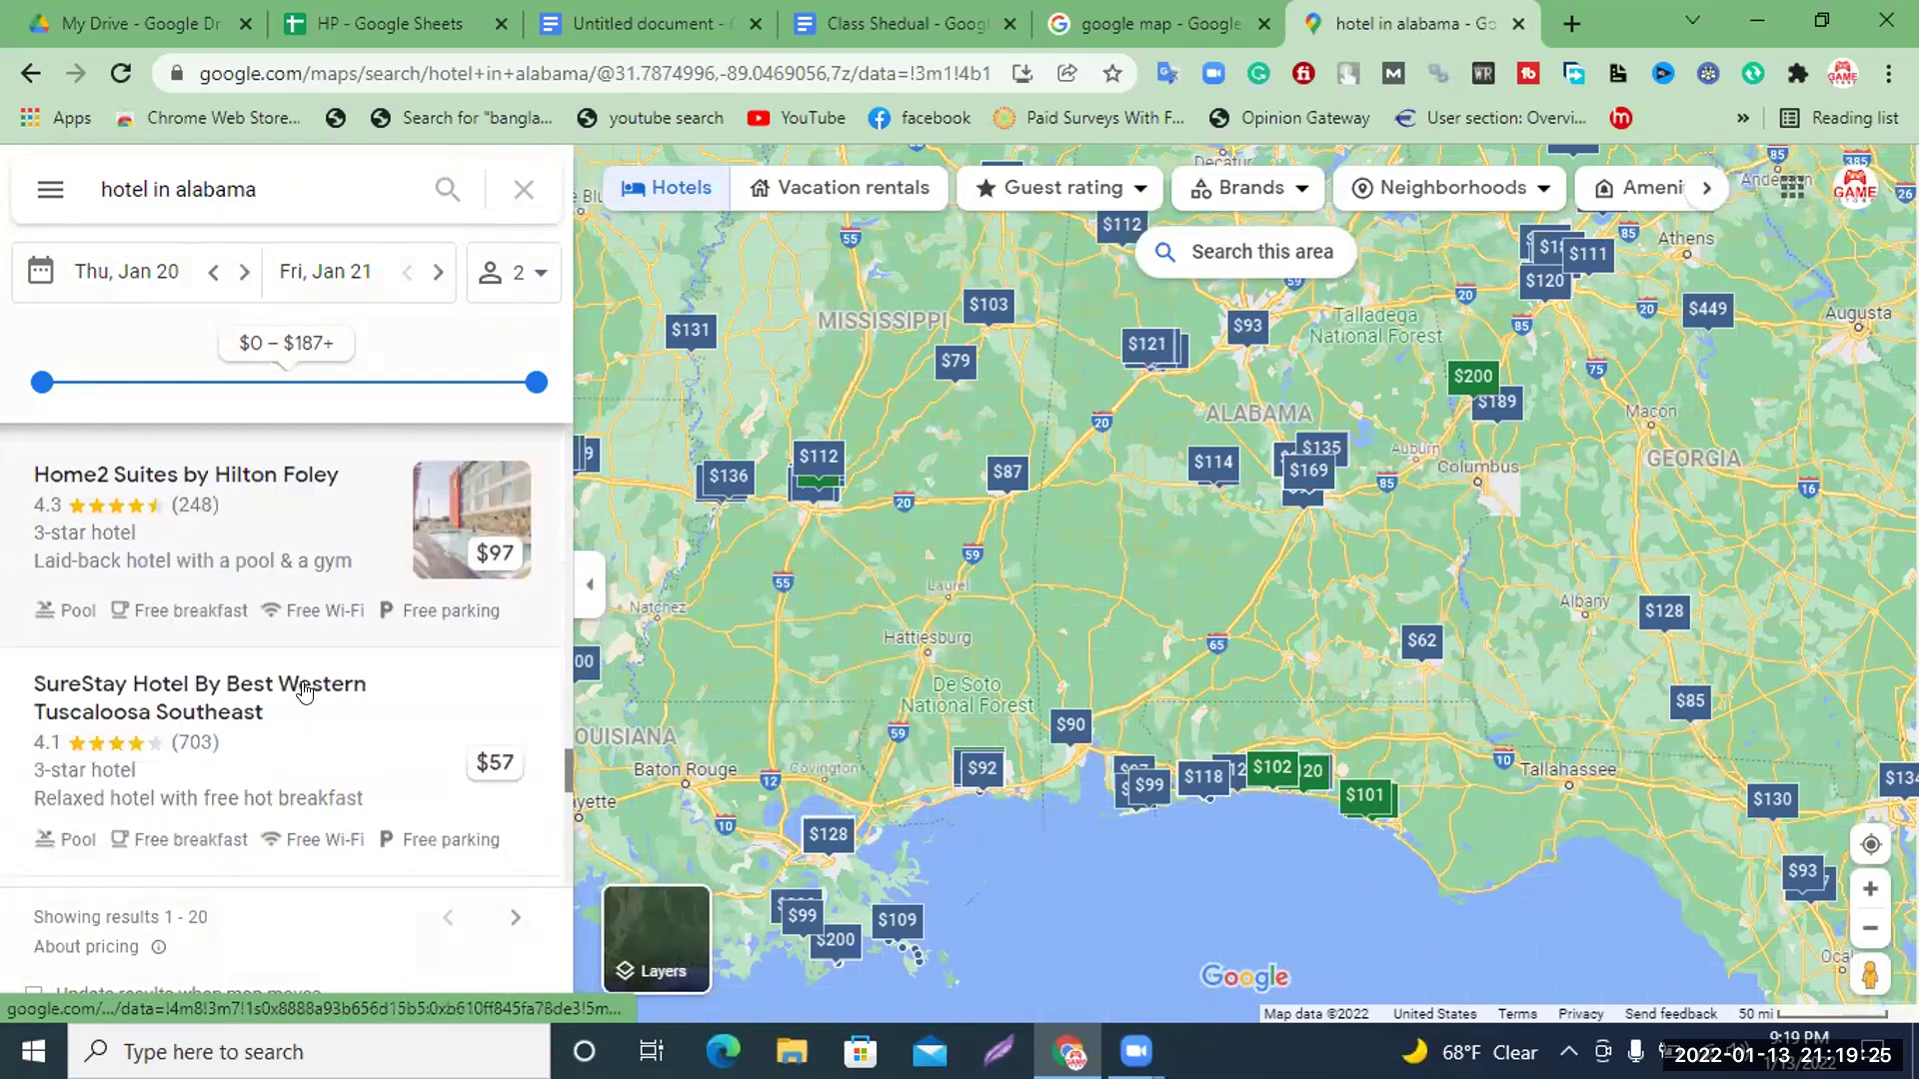
scroll(306, 690, down, 10)
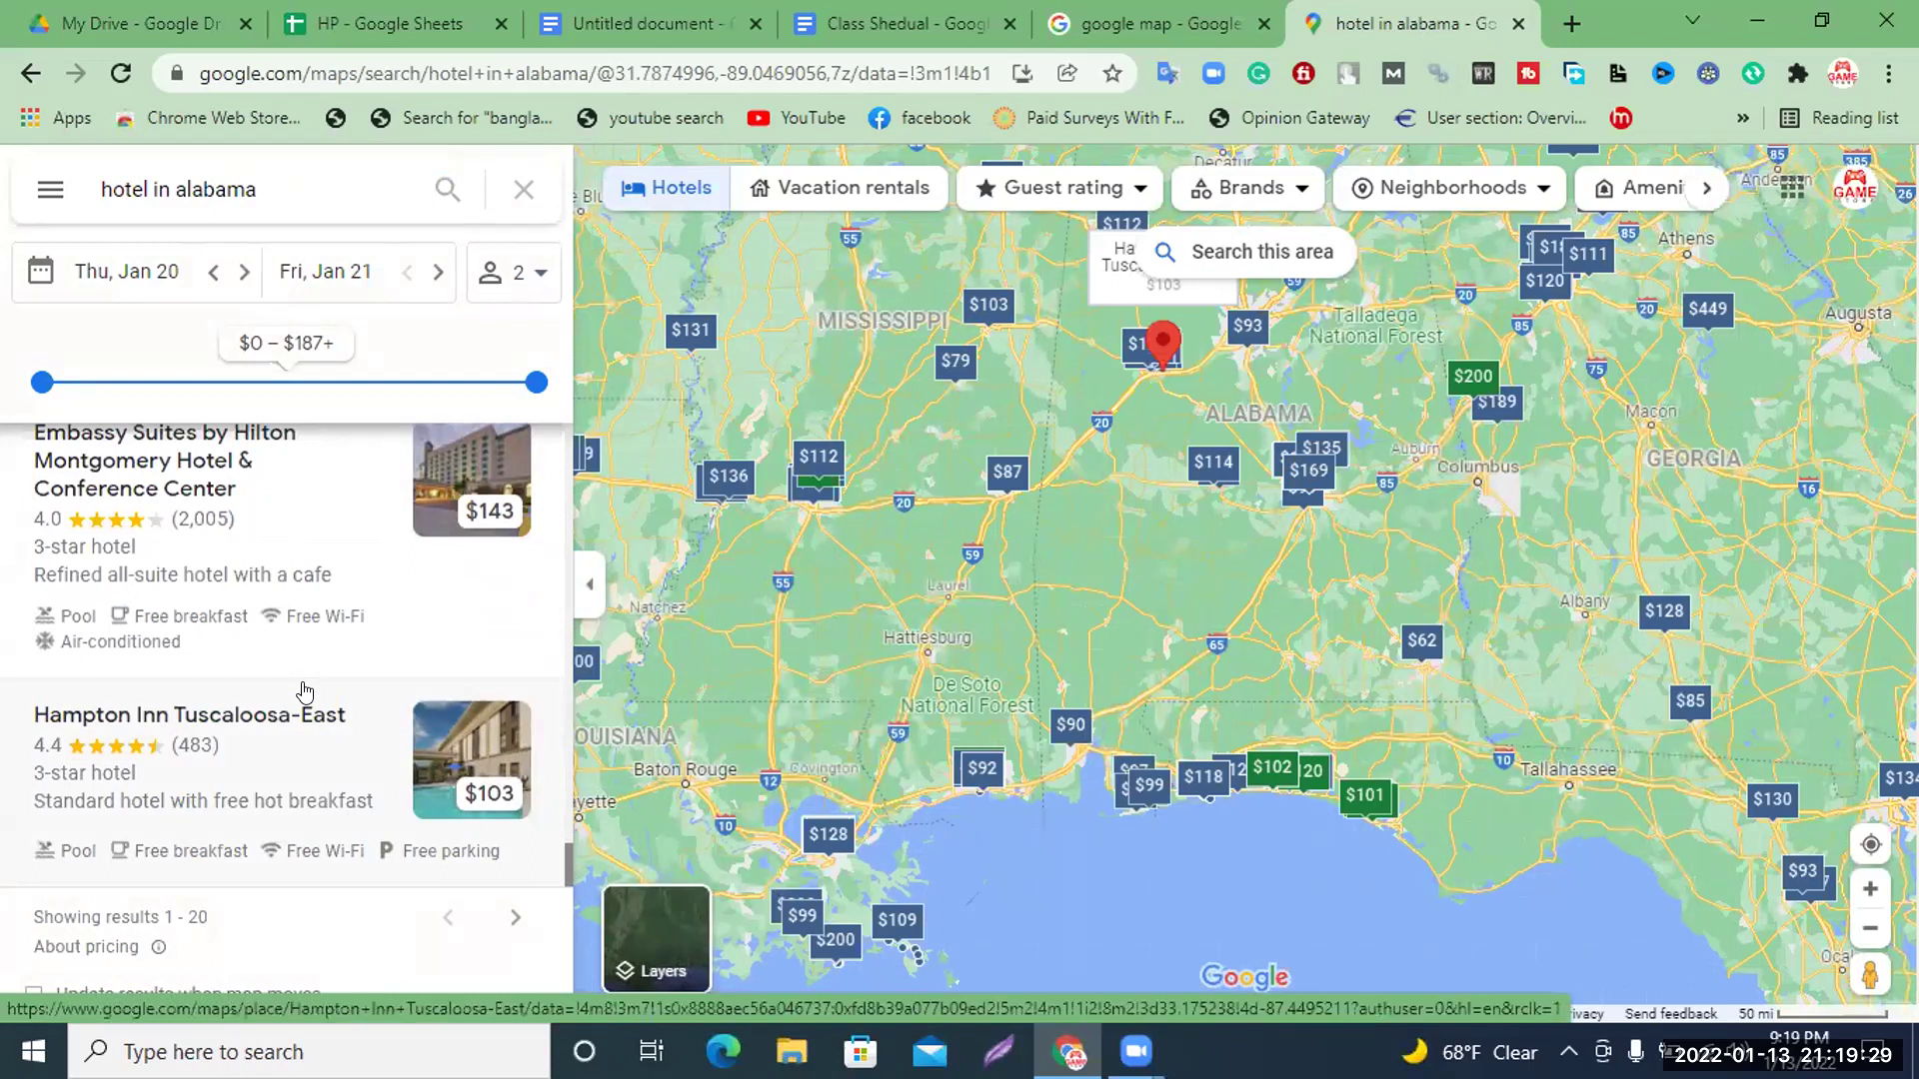
scroll(300, 705, up, 10)
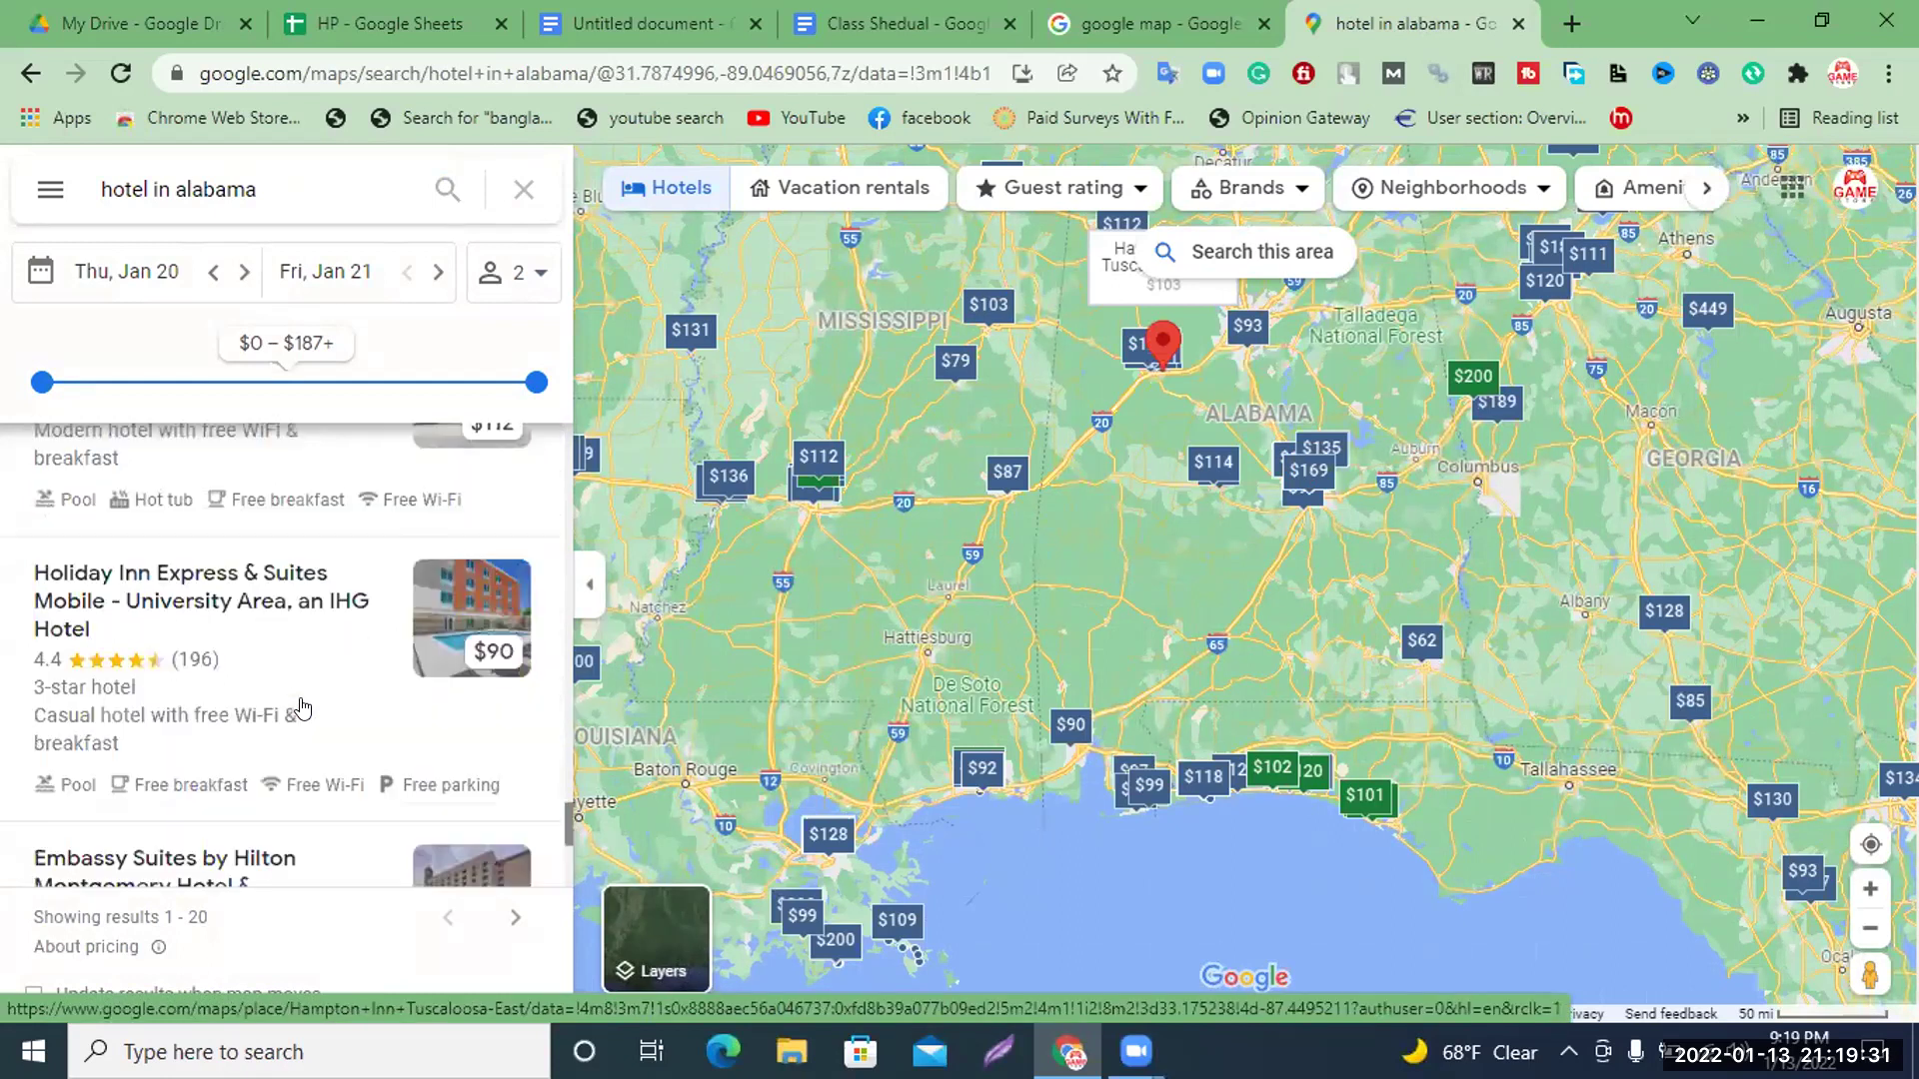
scroll(300, 708, up, 3)
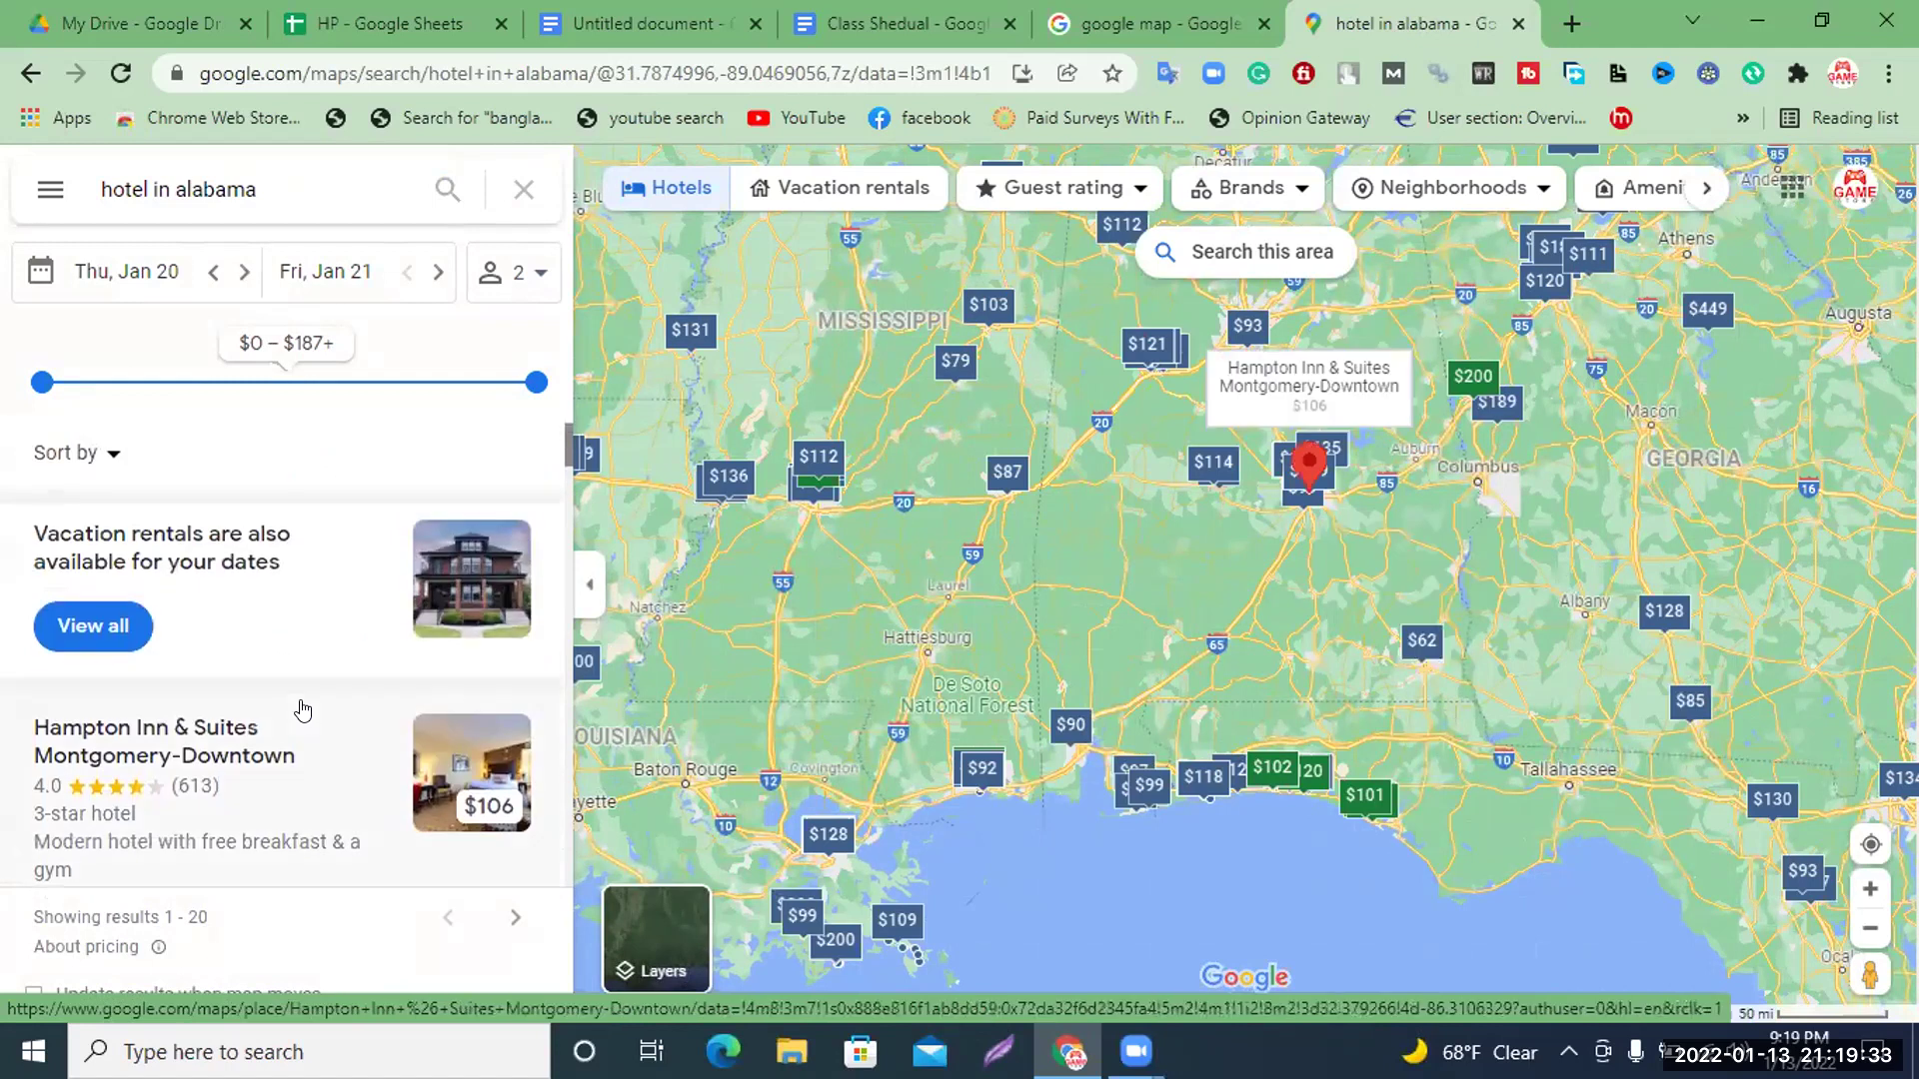
right_click(210, 750)
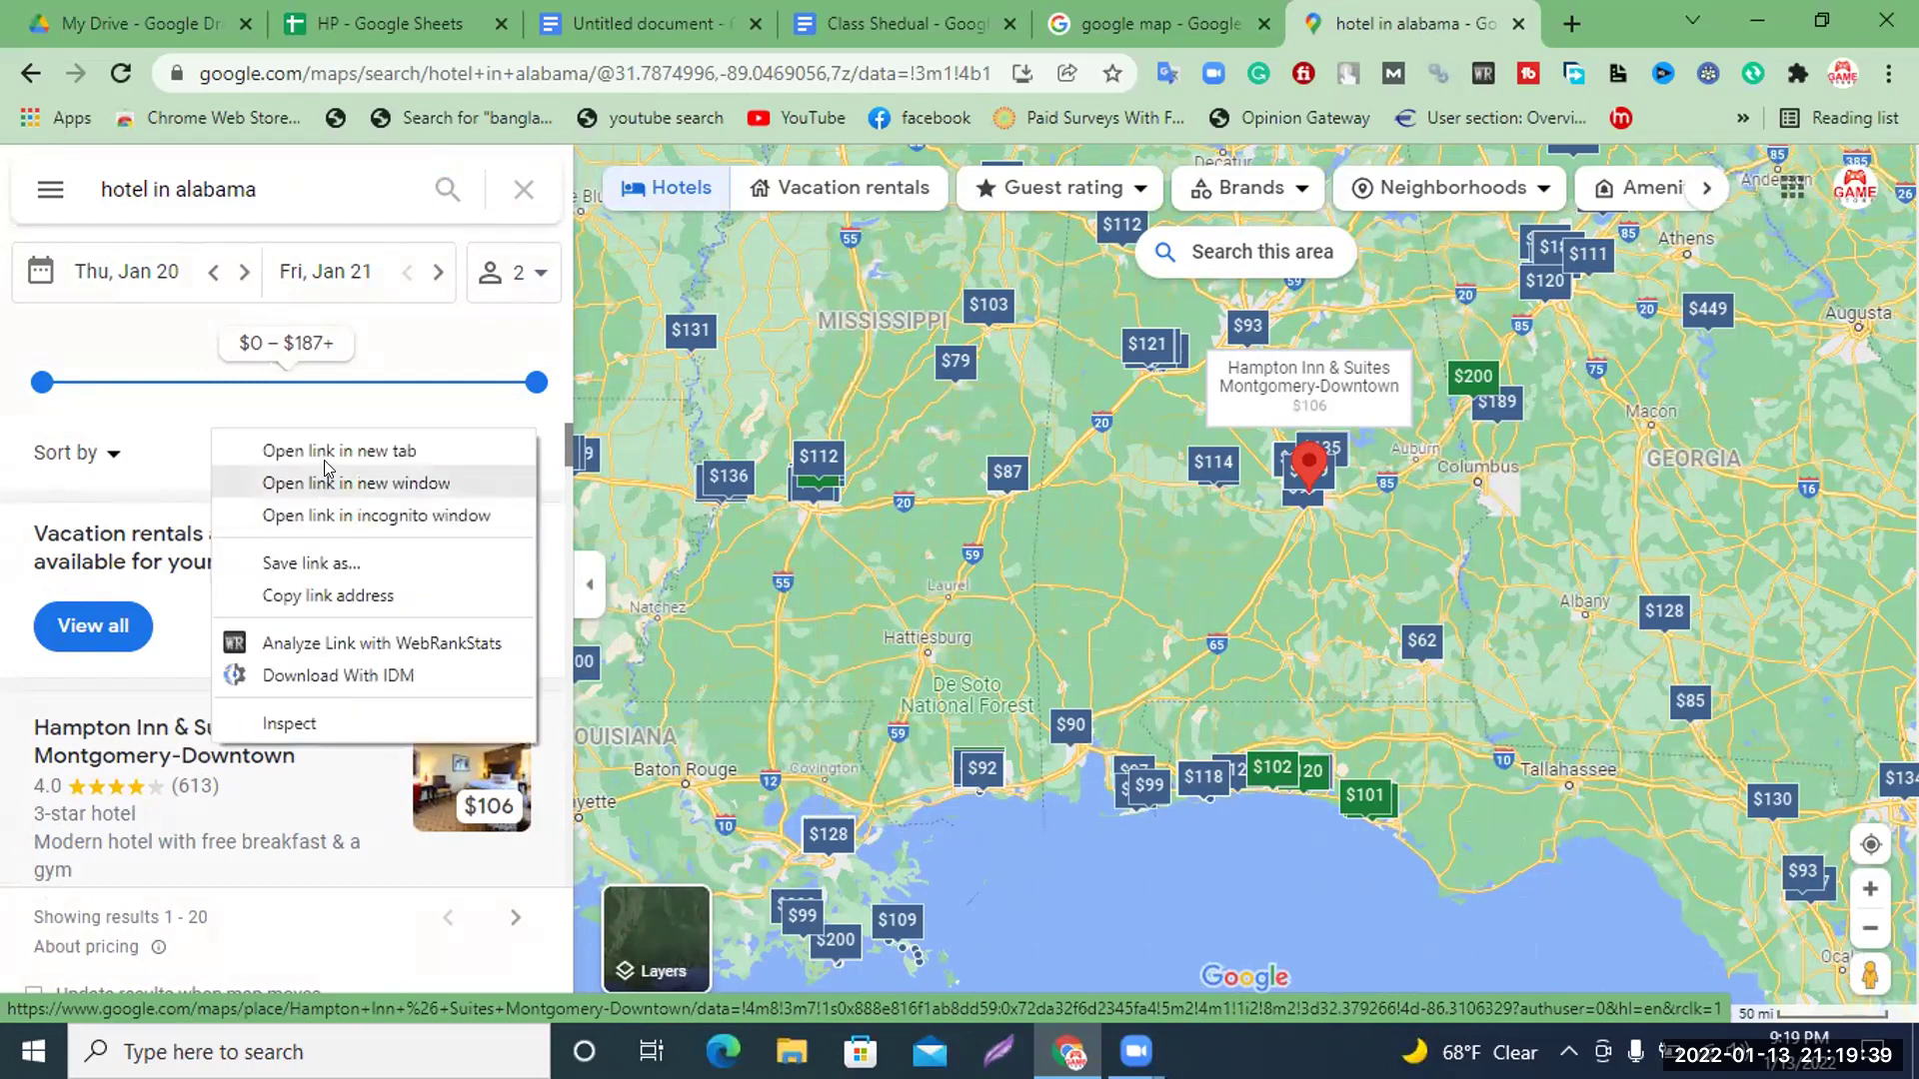
click(290, 446)
click(1452, 14)
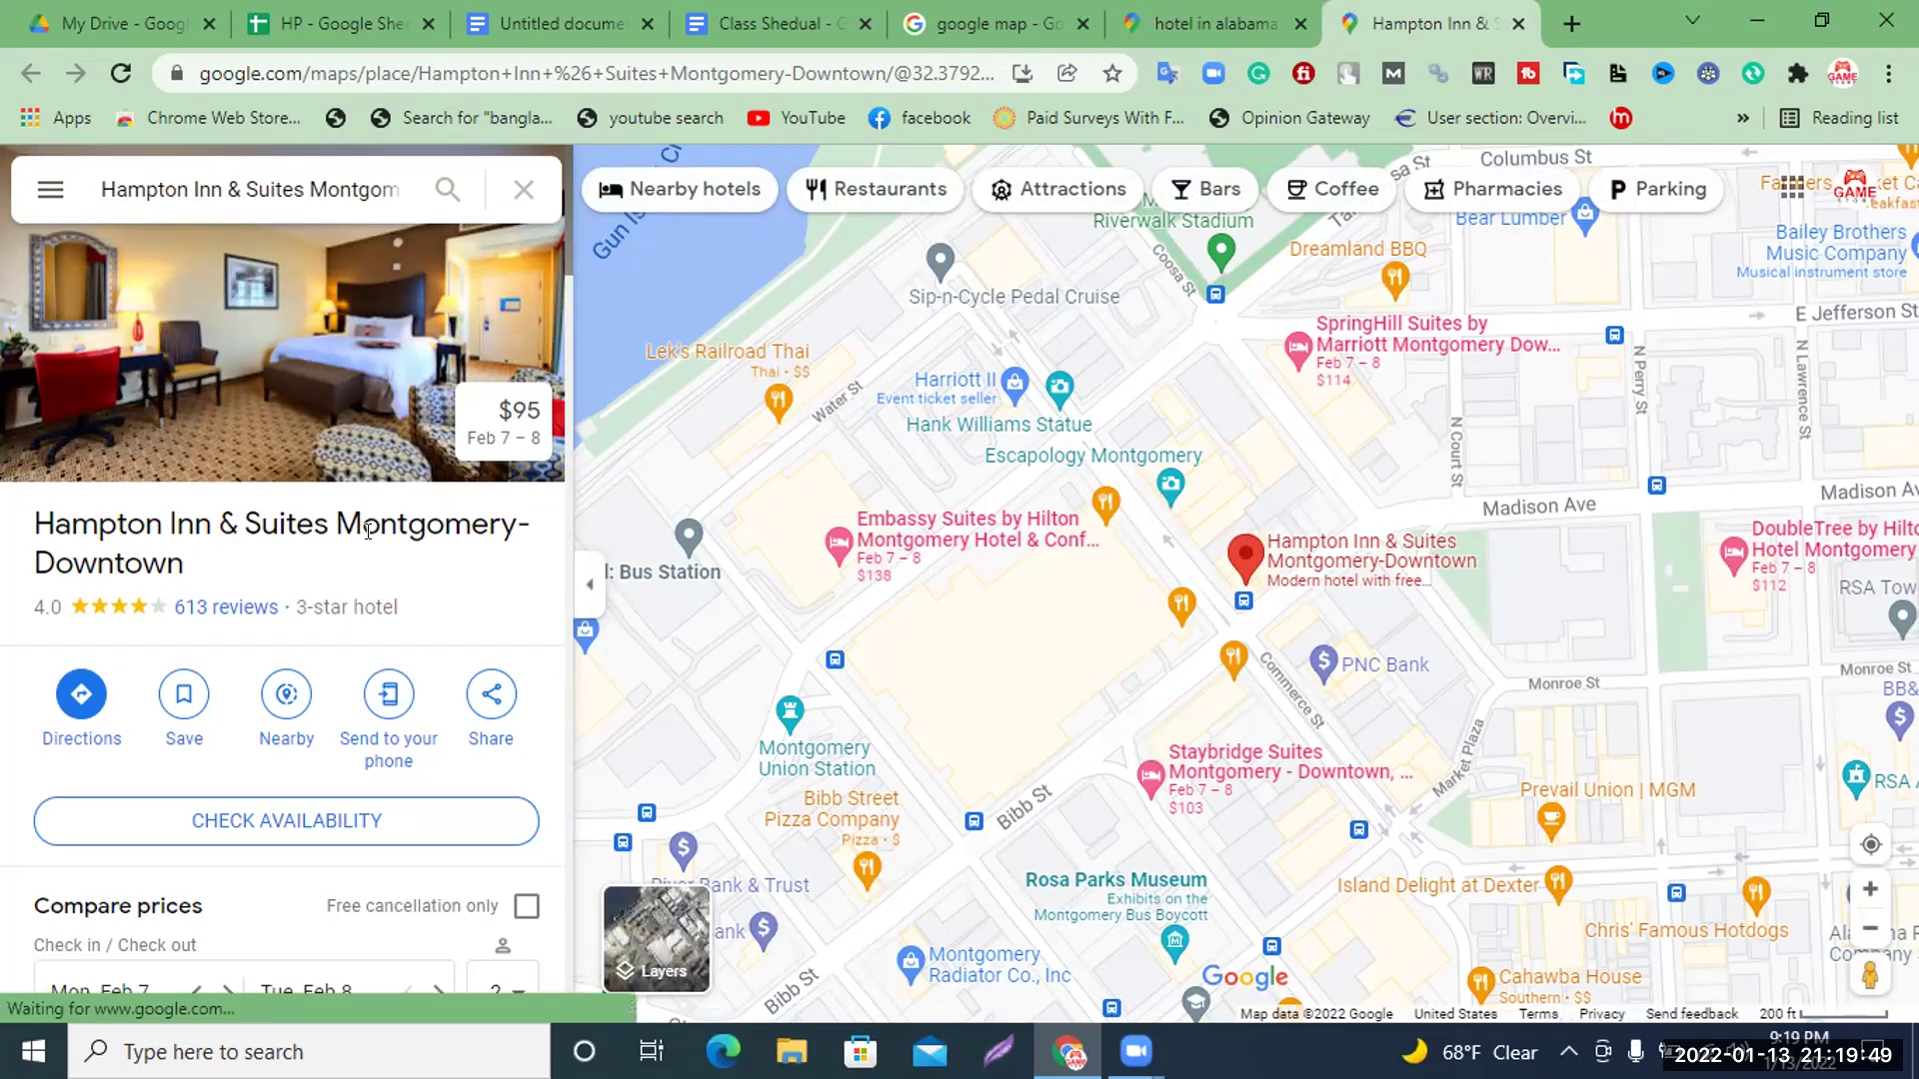
Copy the hotel name Hampton Inn & Suites Montgomery-Downtown from its Maps listing into cell A2 of the HP sheet
drag(187, 566, 76, 560)
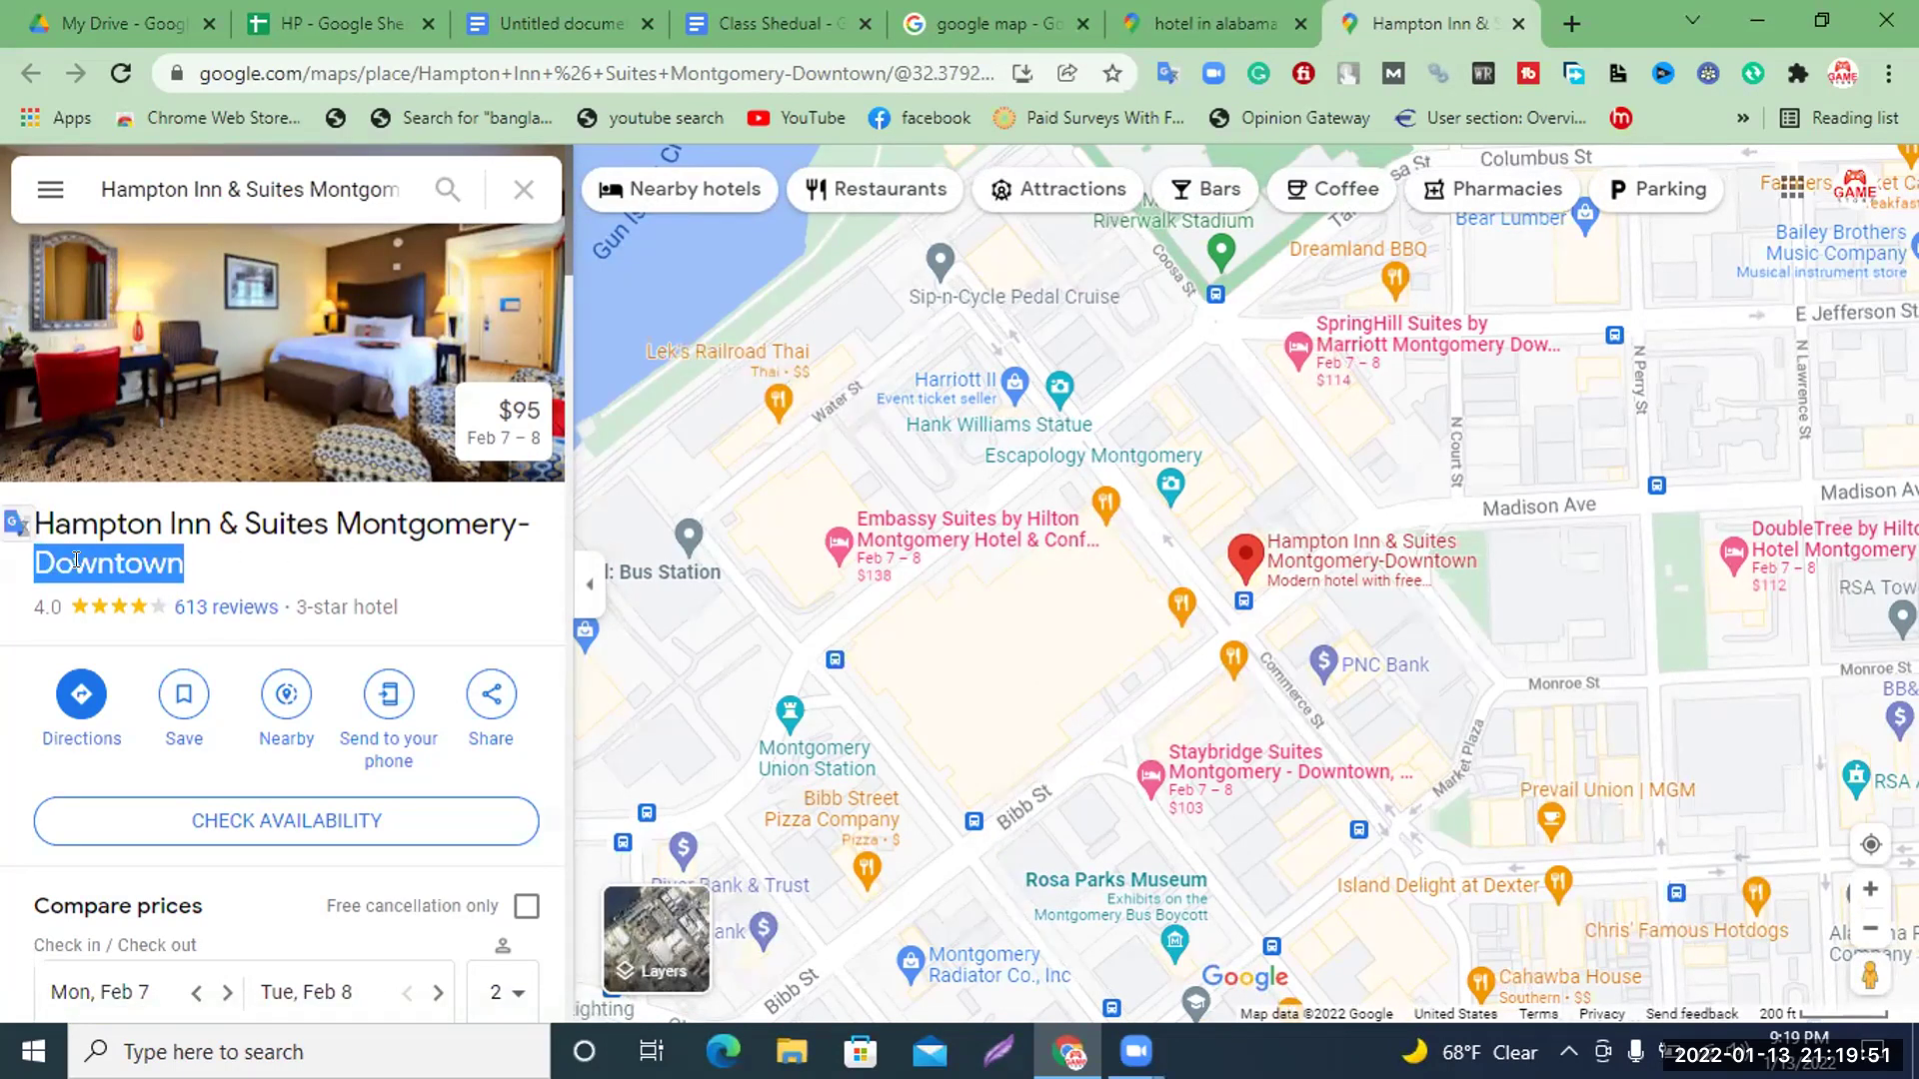
click(208, 566)
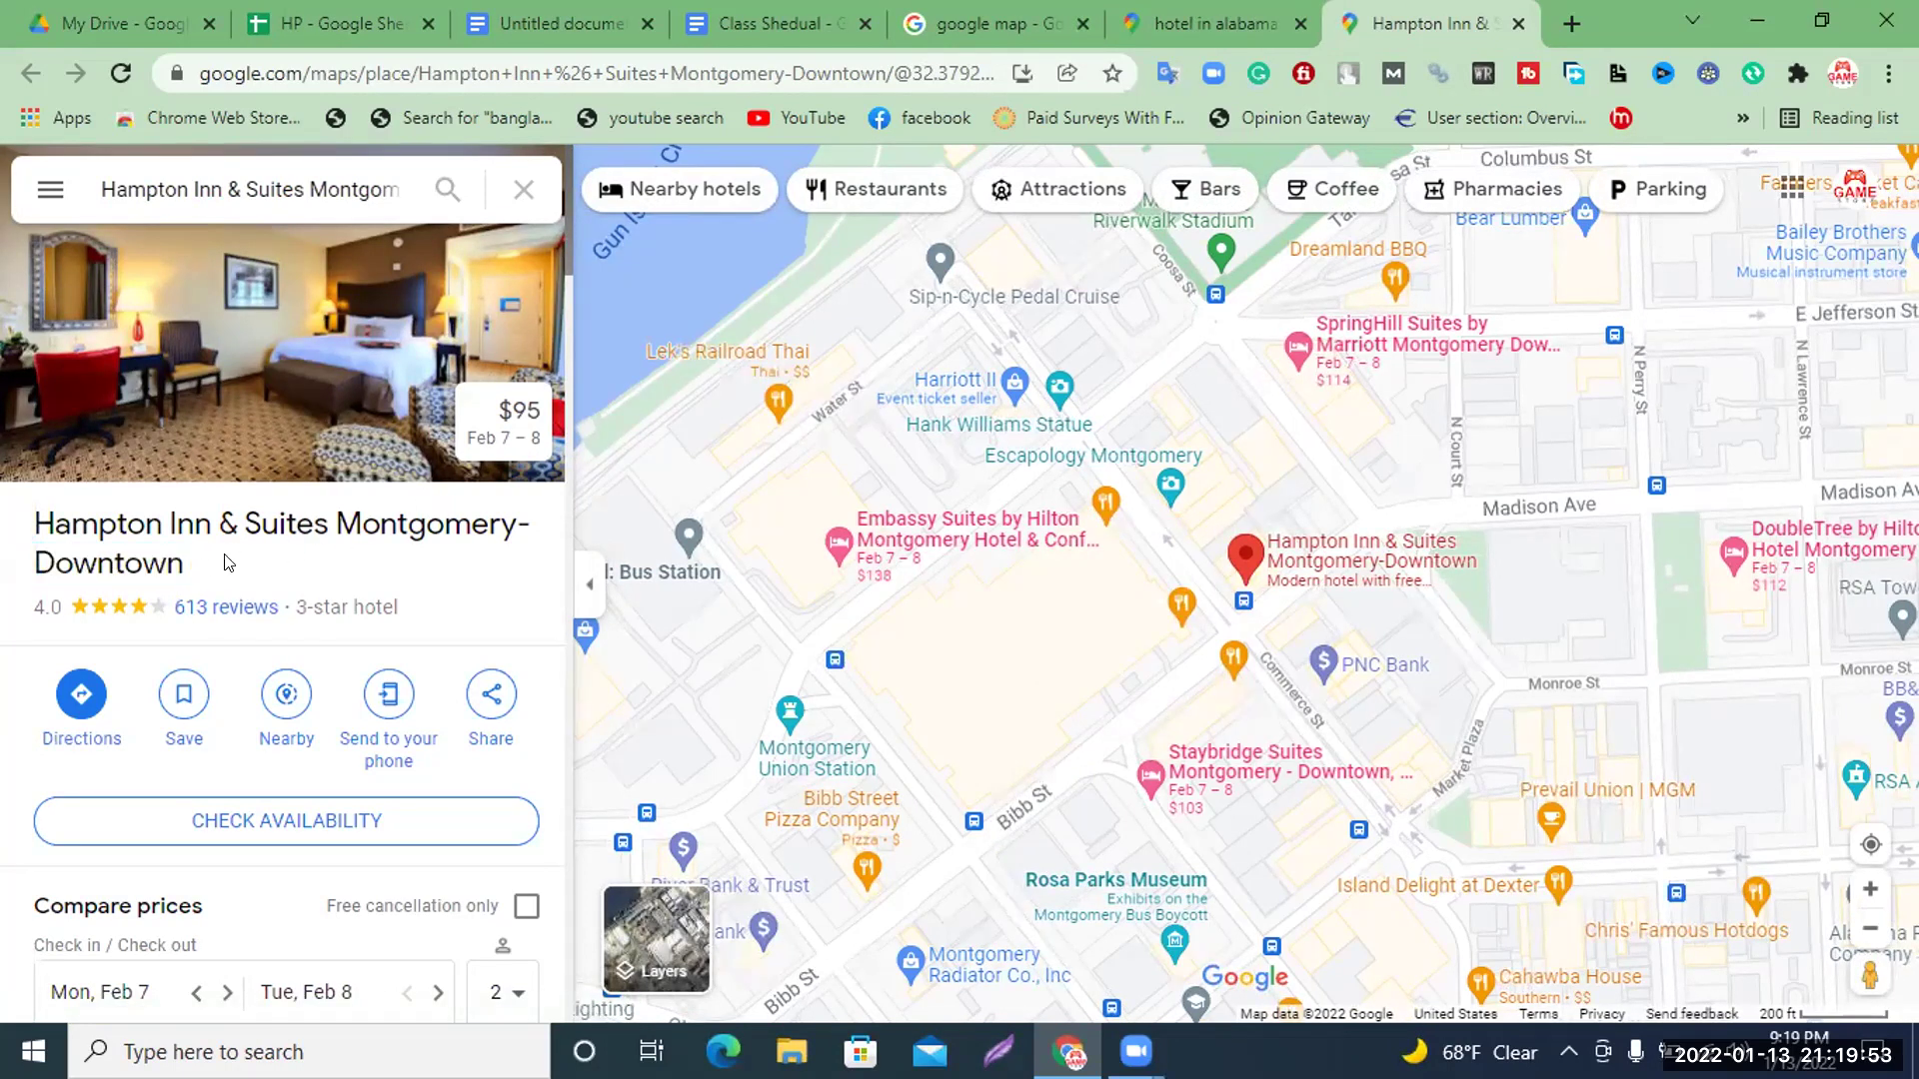
drag(186, 563, 3, 530)
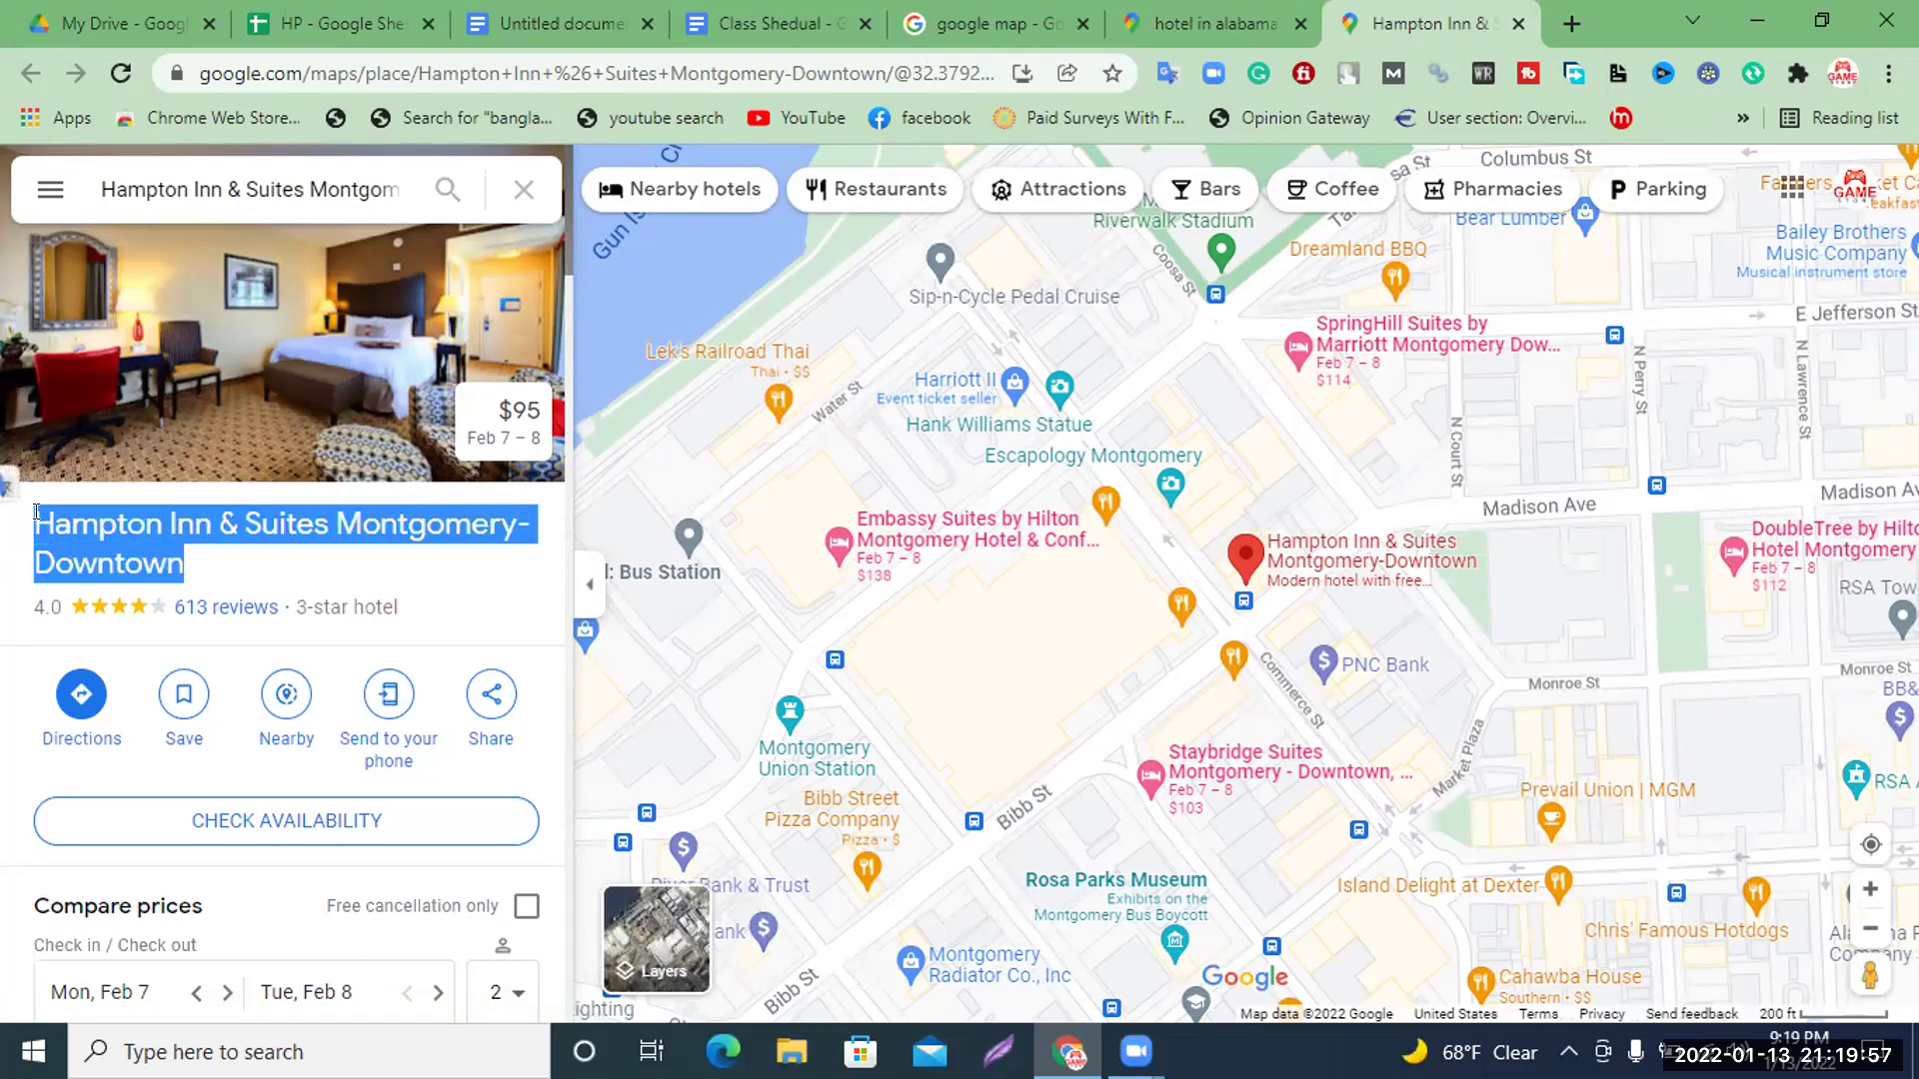
click(526, 14)
click(304, 30)
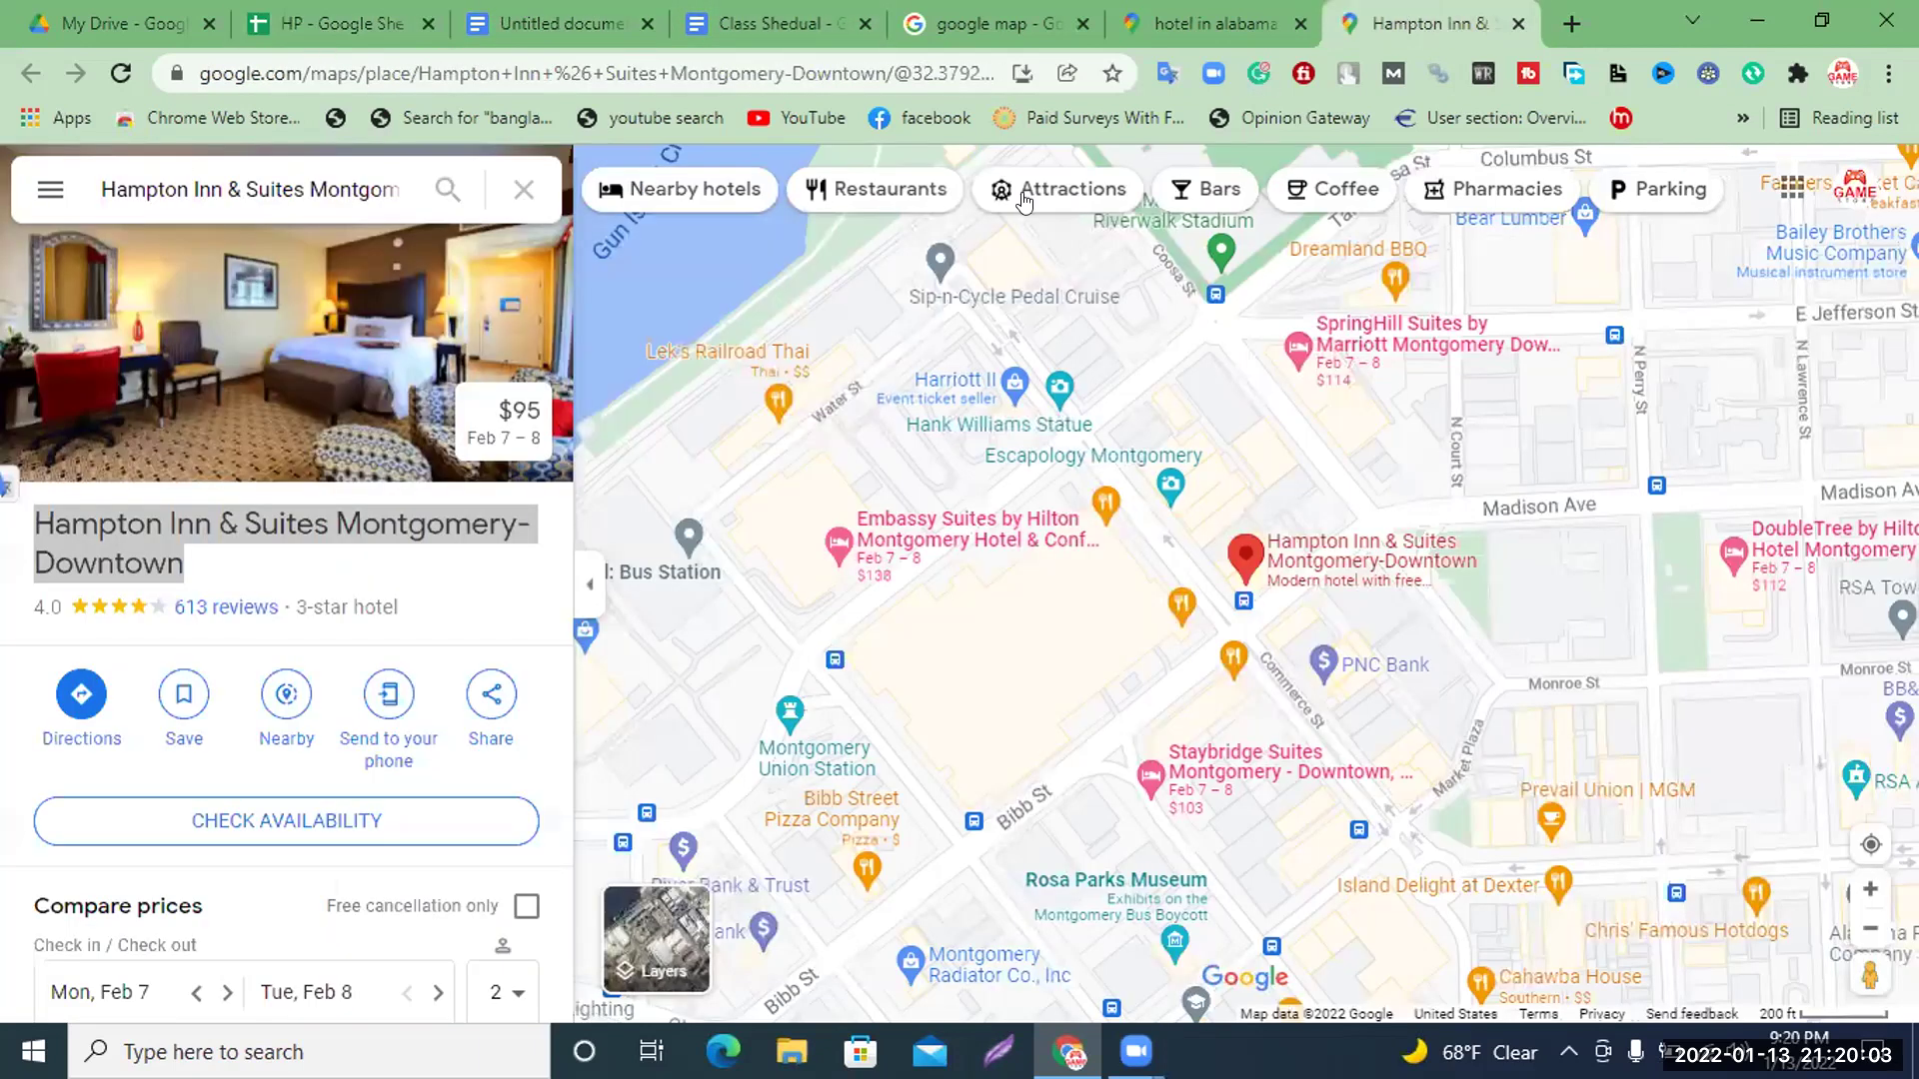
click(1424, 23)
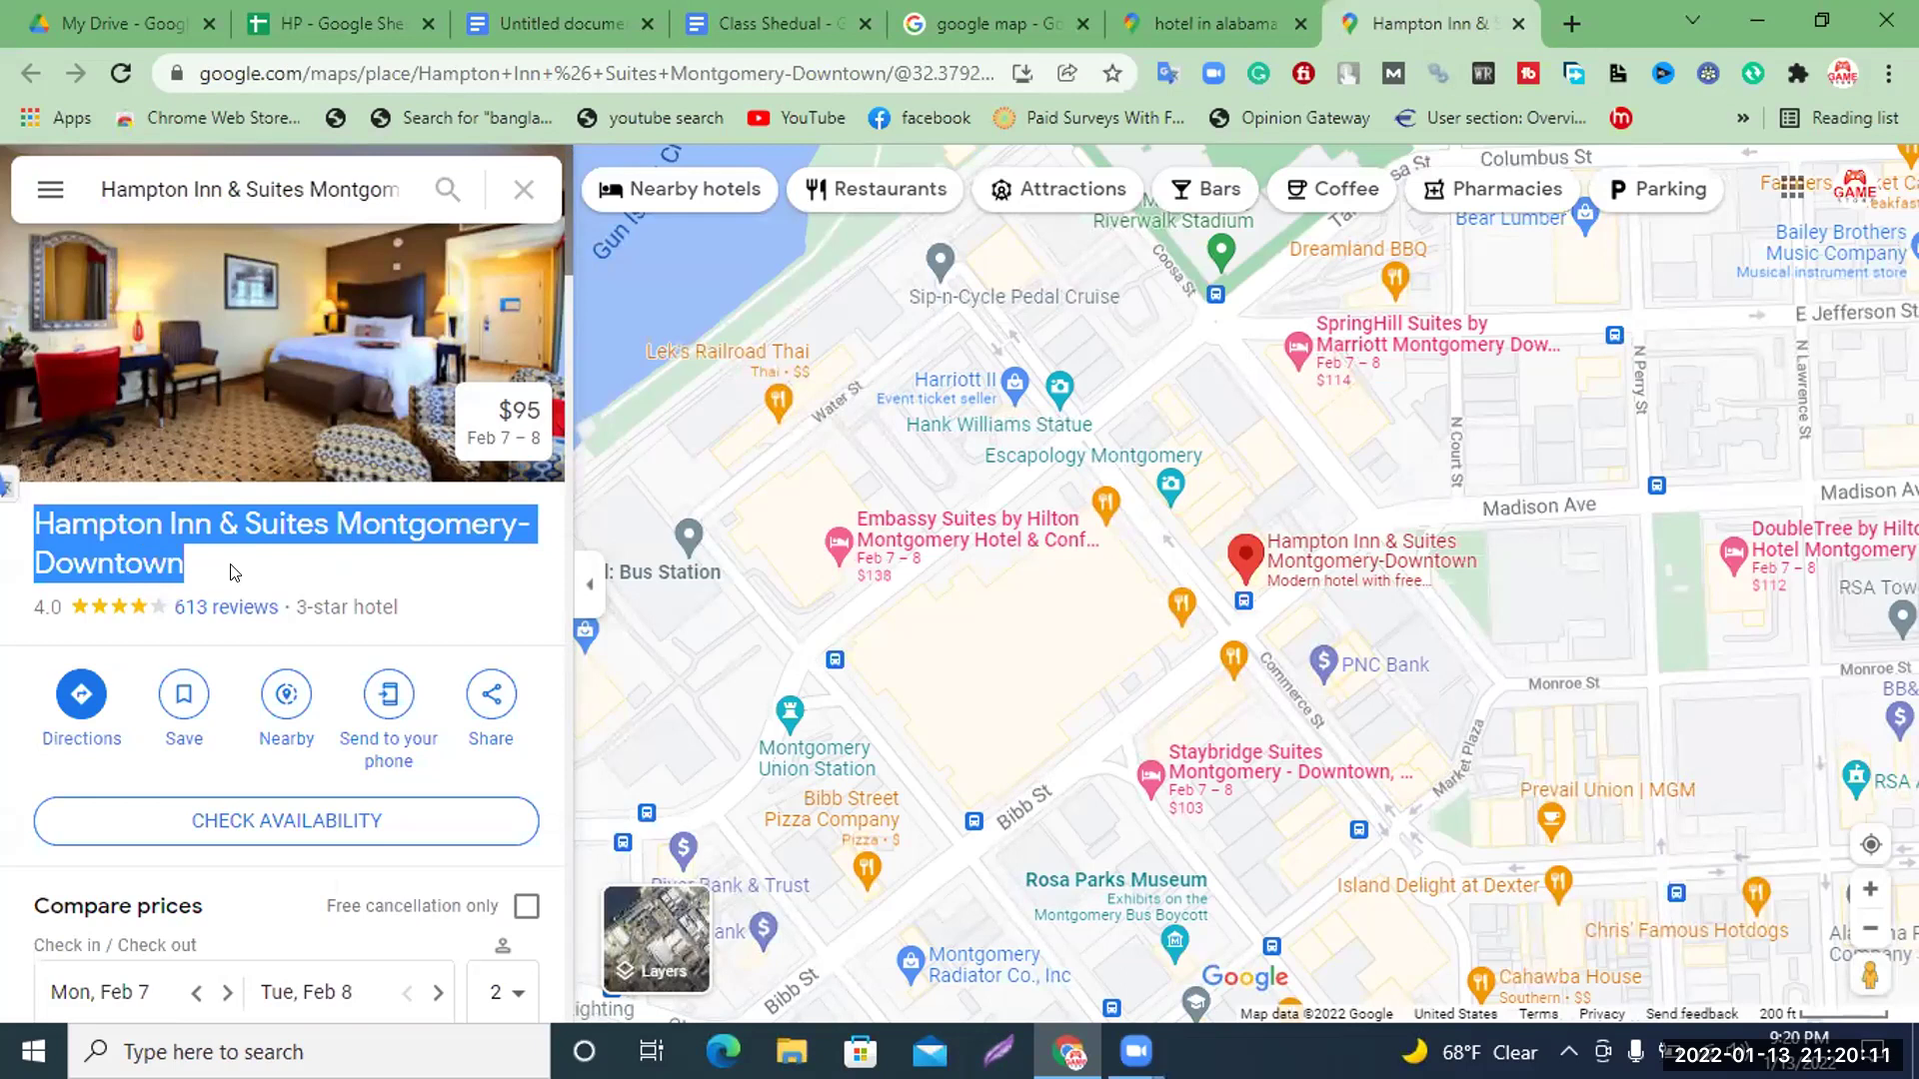
right_click(152, 521)
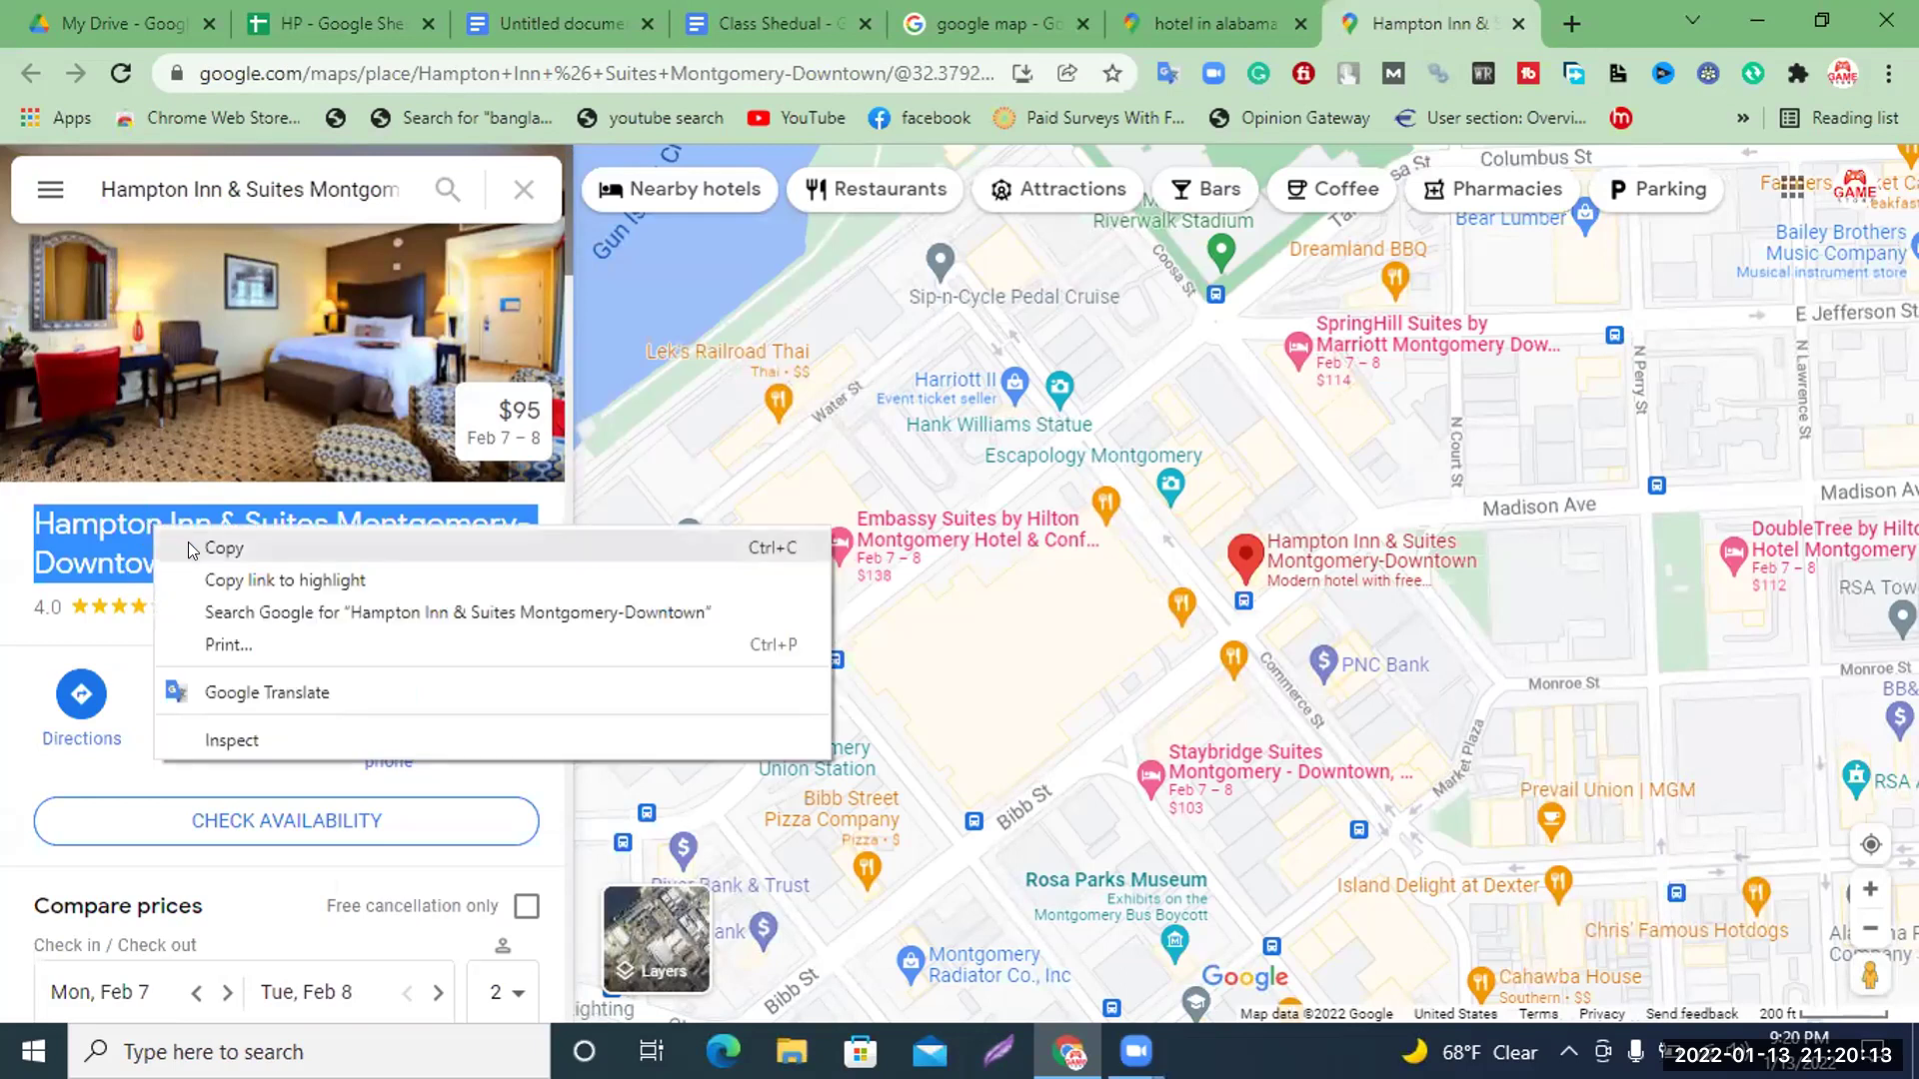
click(188, 541)
click(296, 14)
click(272, 432)
key(ctrl+v)
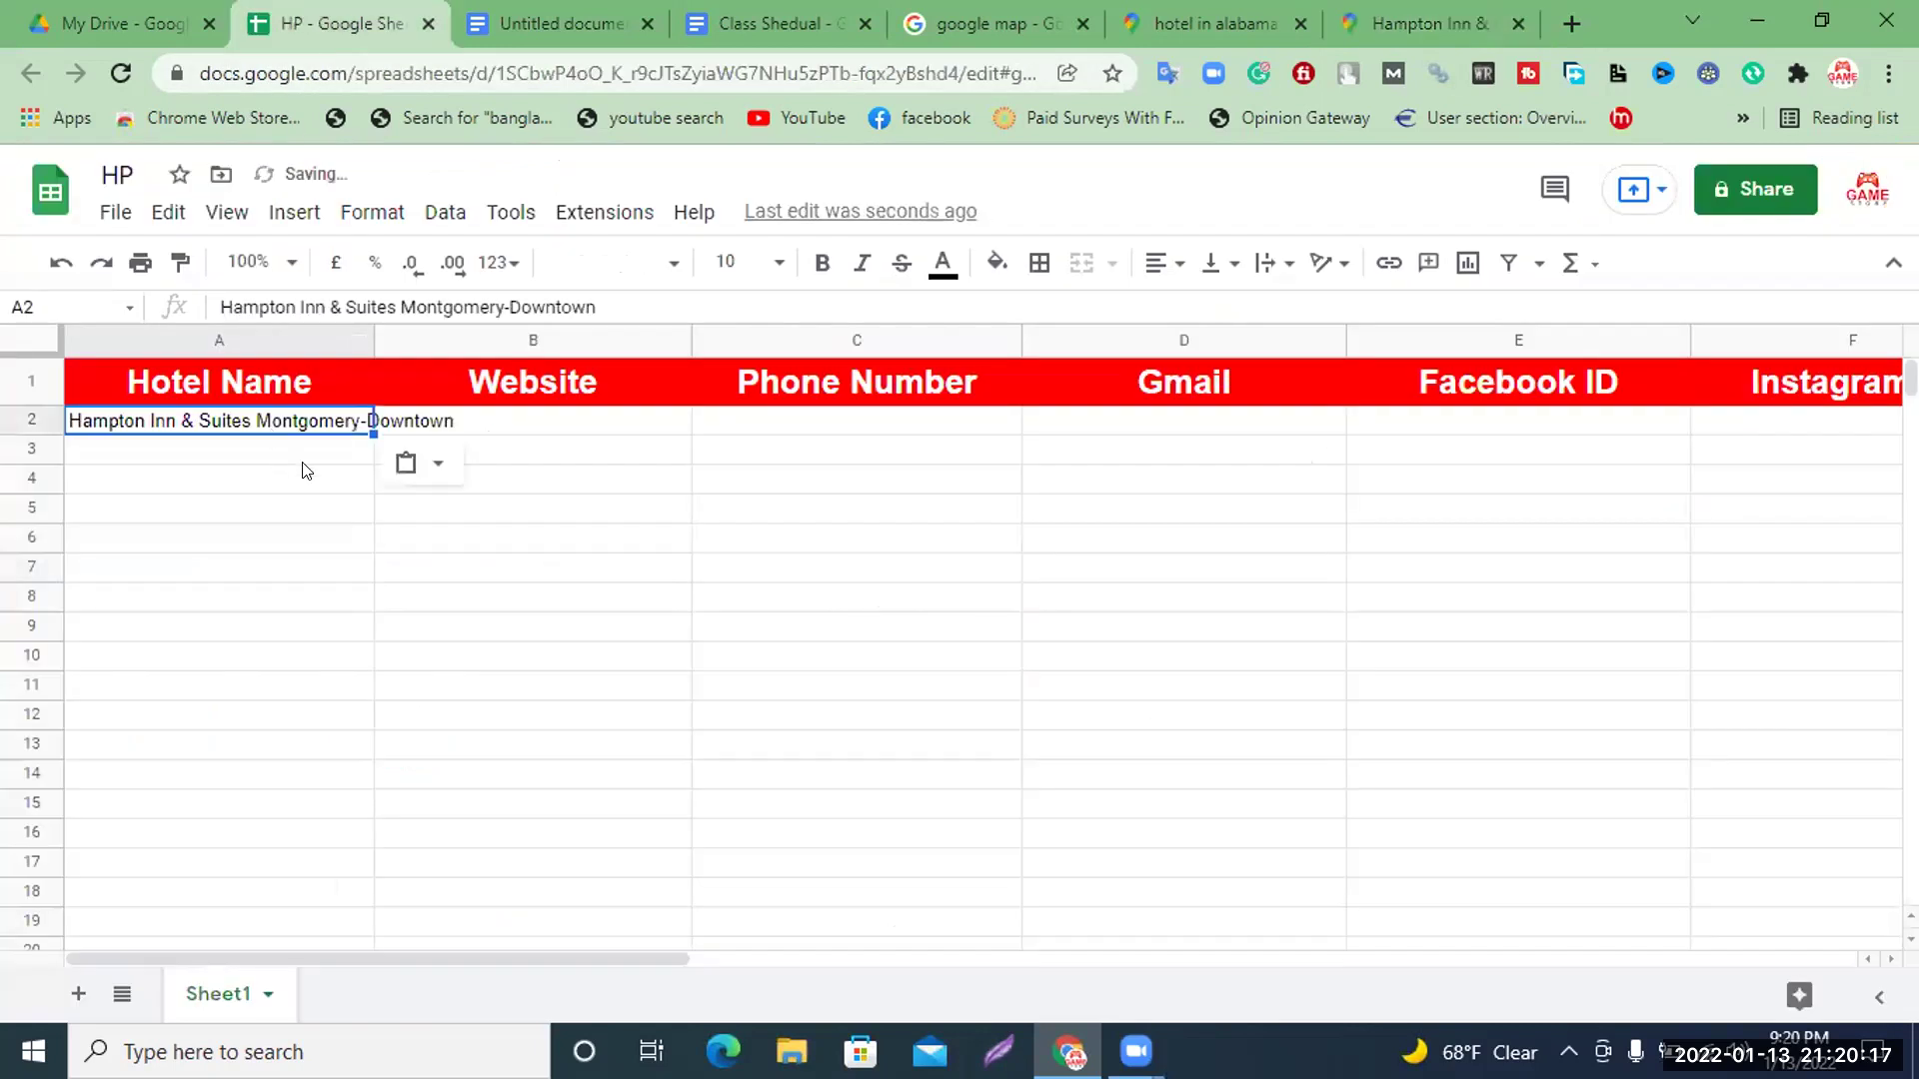
Make the hotel name in cell A2 bold
click(280, 460)
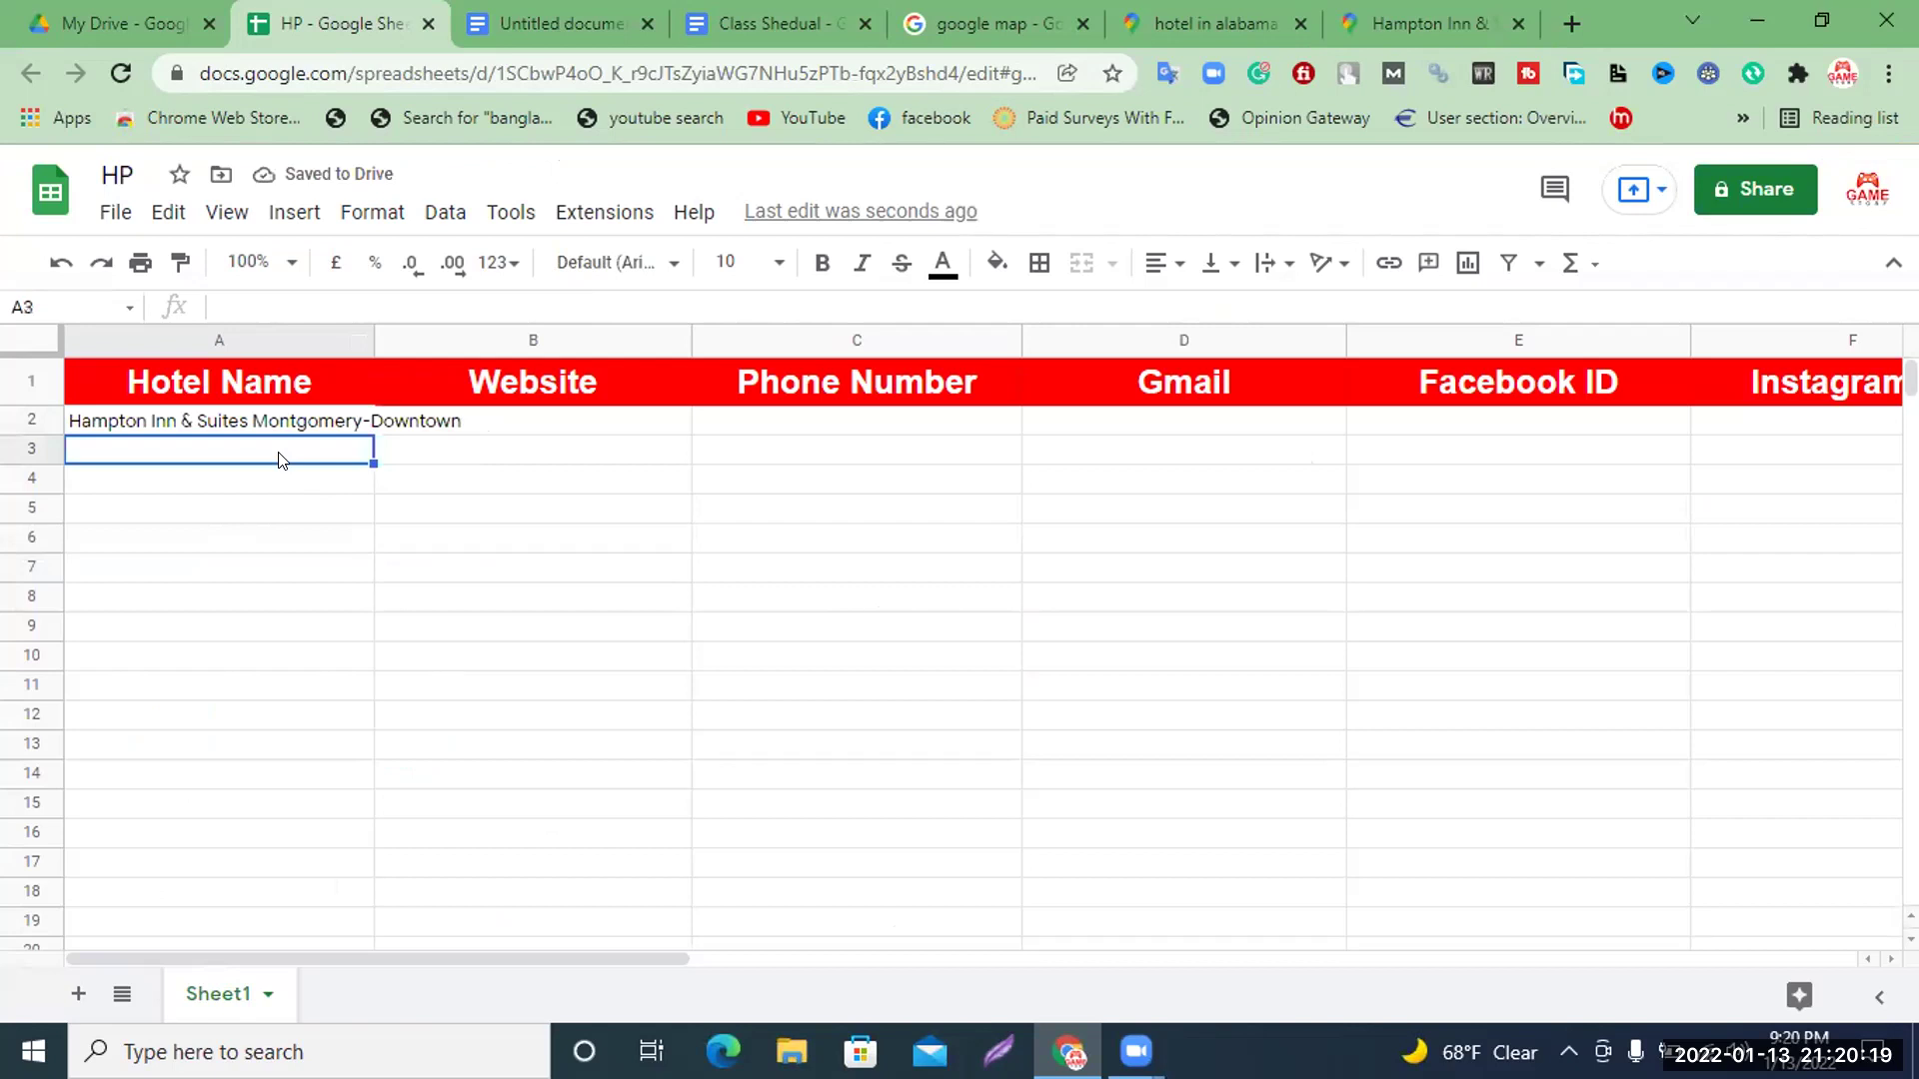
click(262, 415)
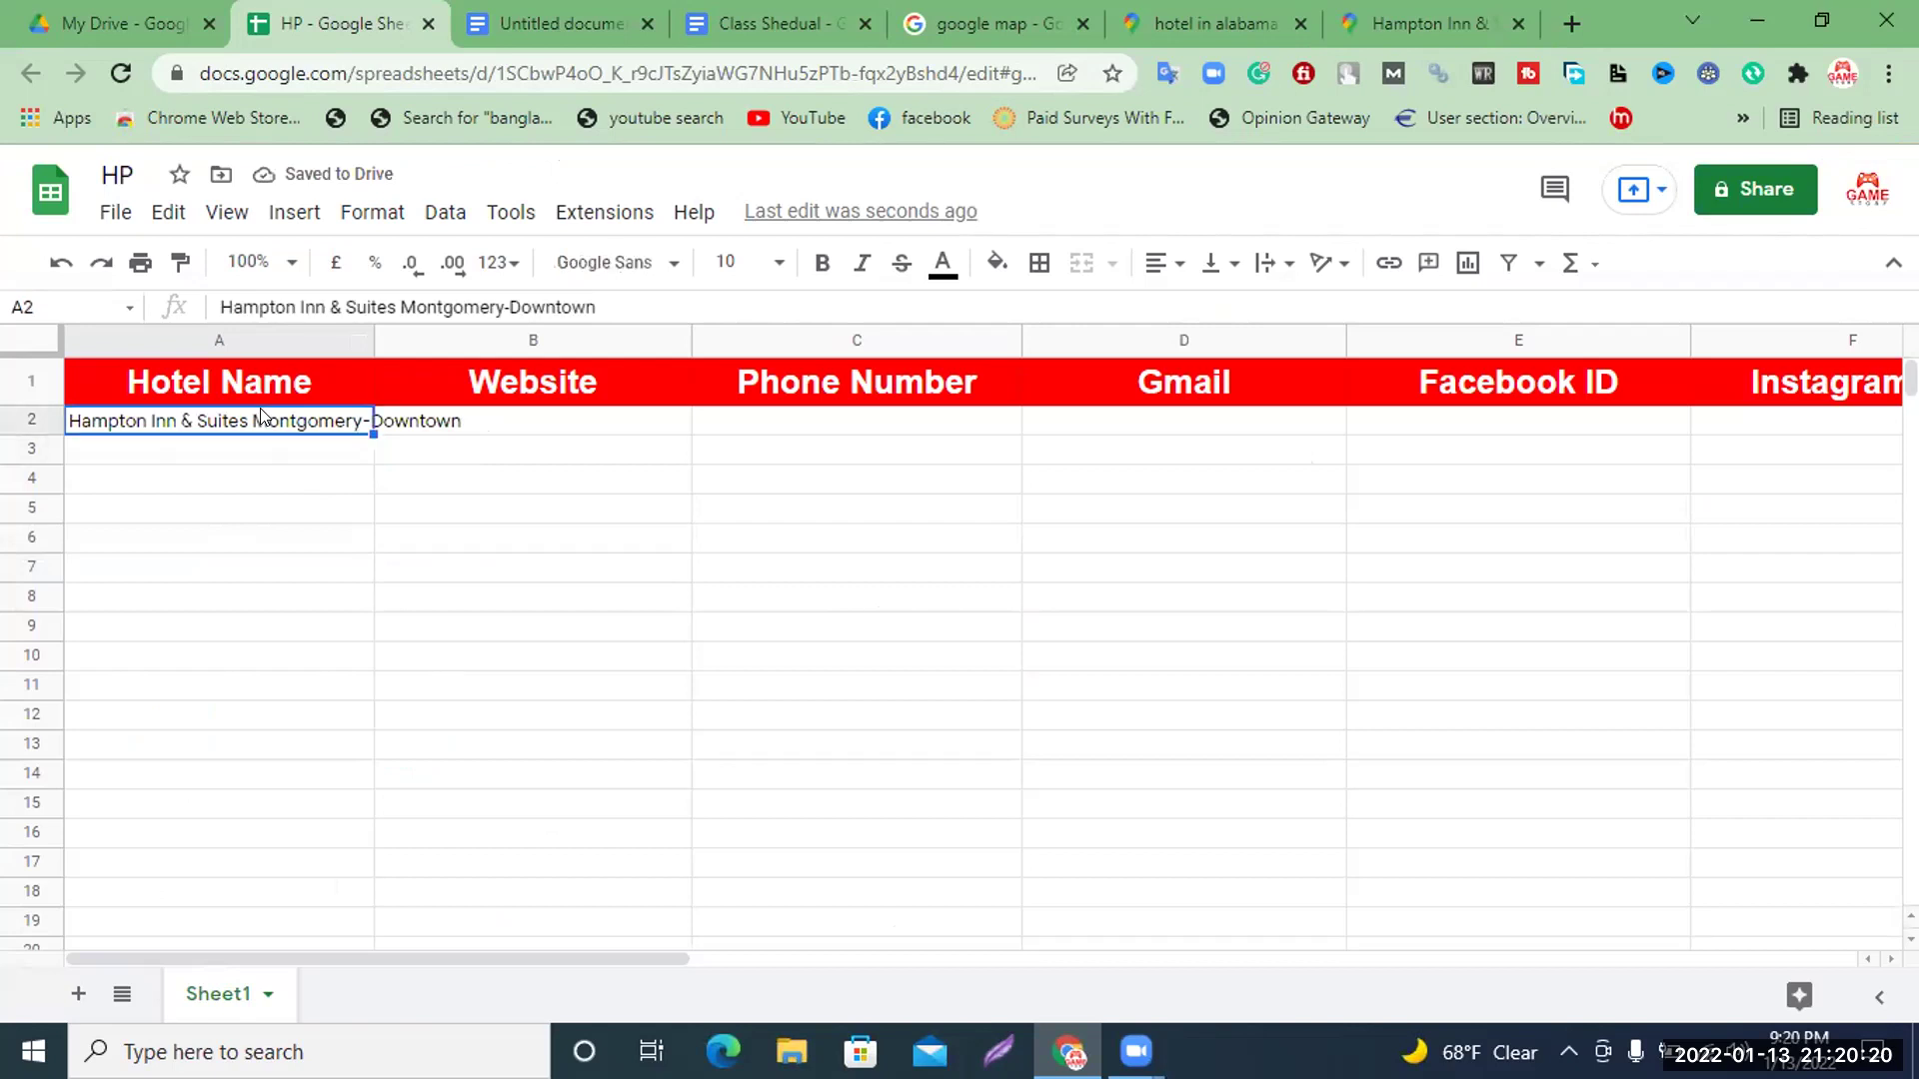
click(821, 263)
click(363, 482)
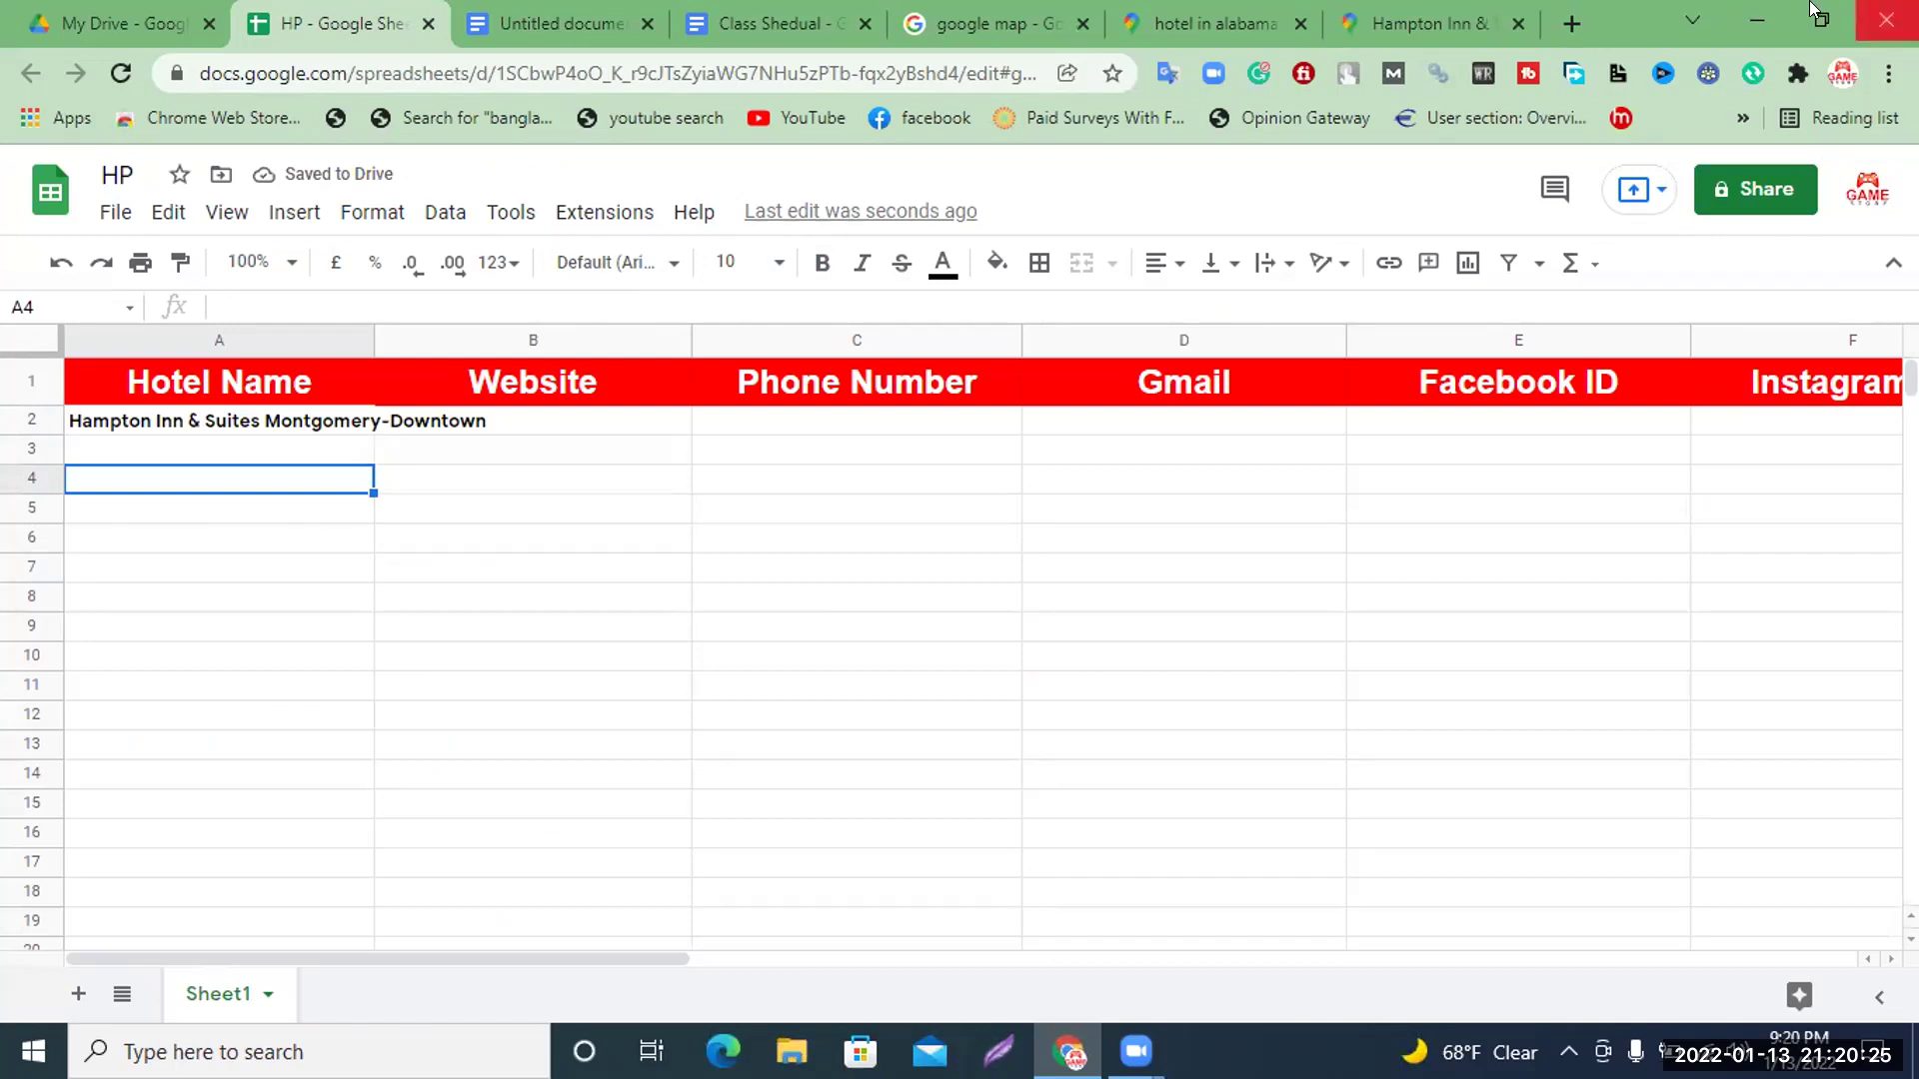
Select cell B2 under Website in the HP sheet, and open the hilton.com website from the hotel's Maps listing
click(1429, 23)
click(363, 12)
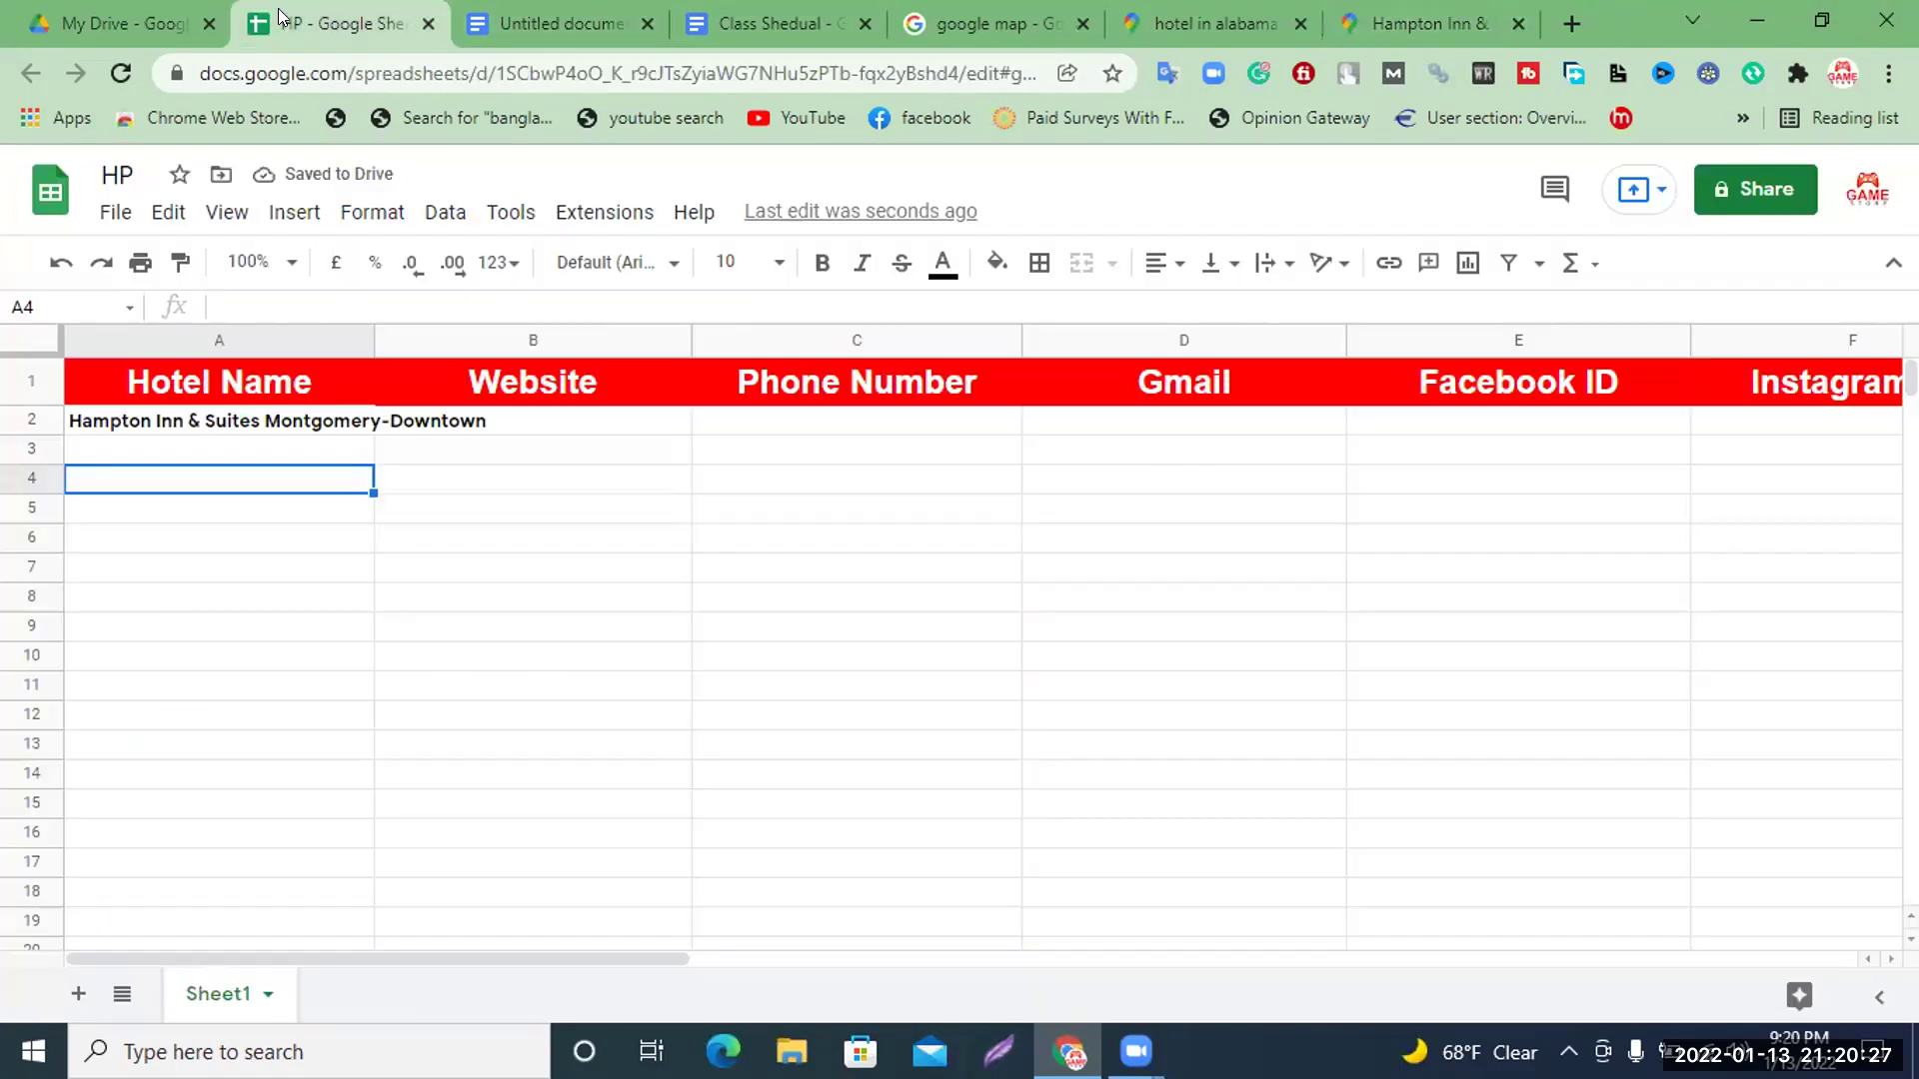
click(524, 419)
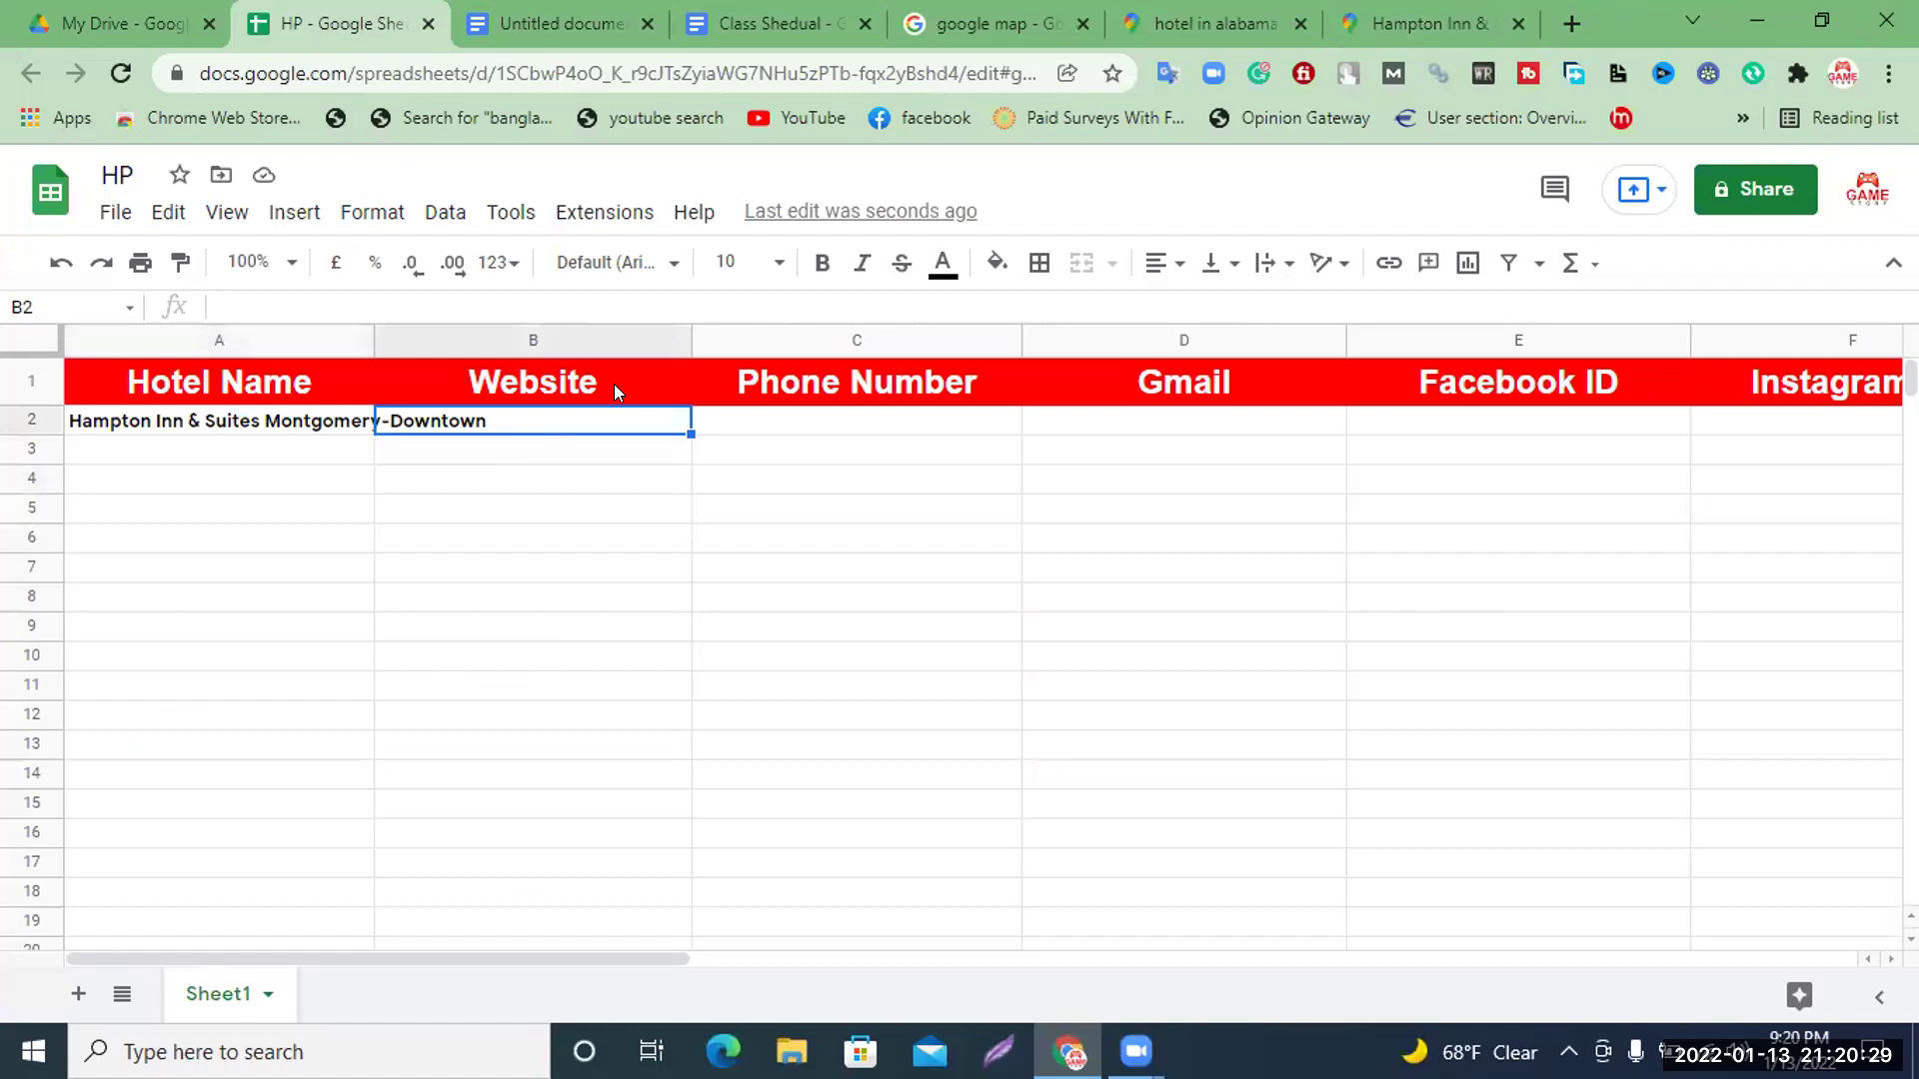
click(1430, 23)
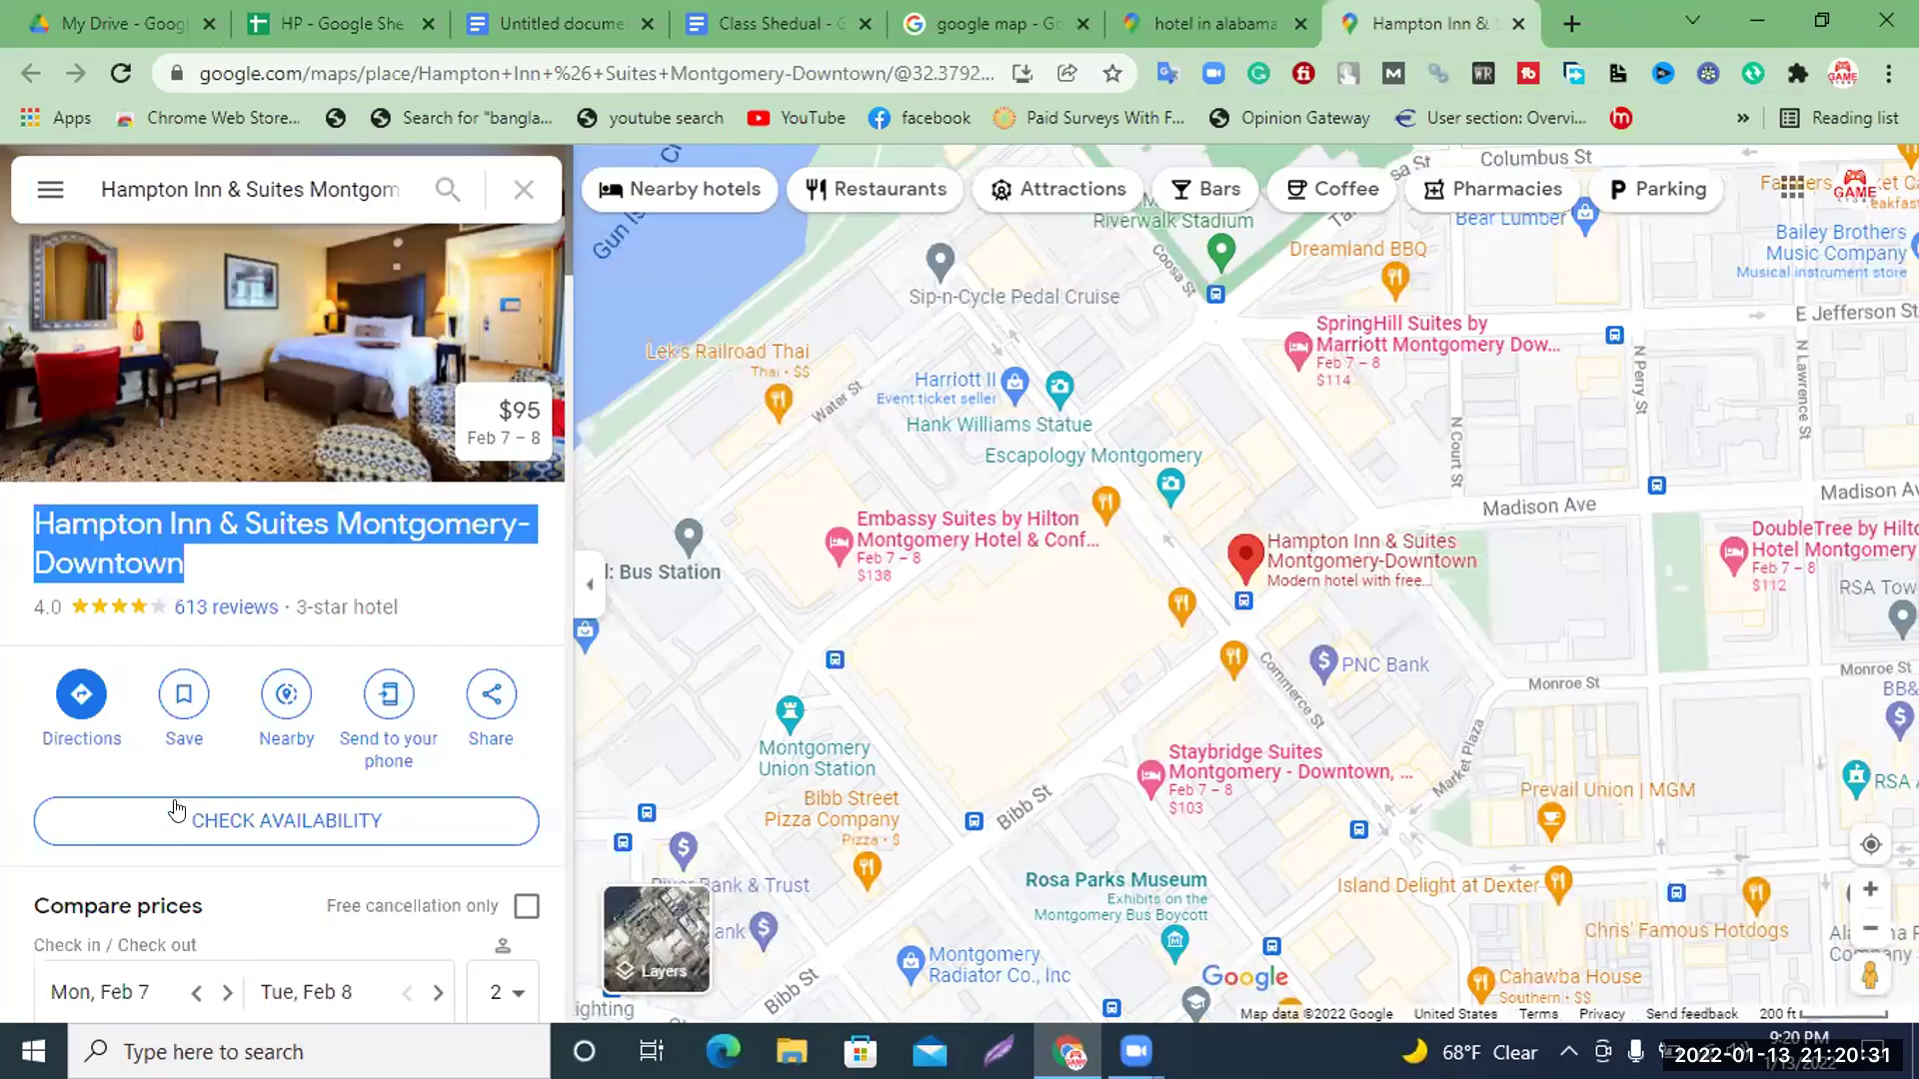
scroll(175, 809, down, 15)
scroll(173, 800, up, 1)
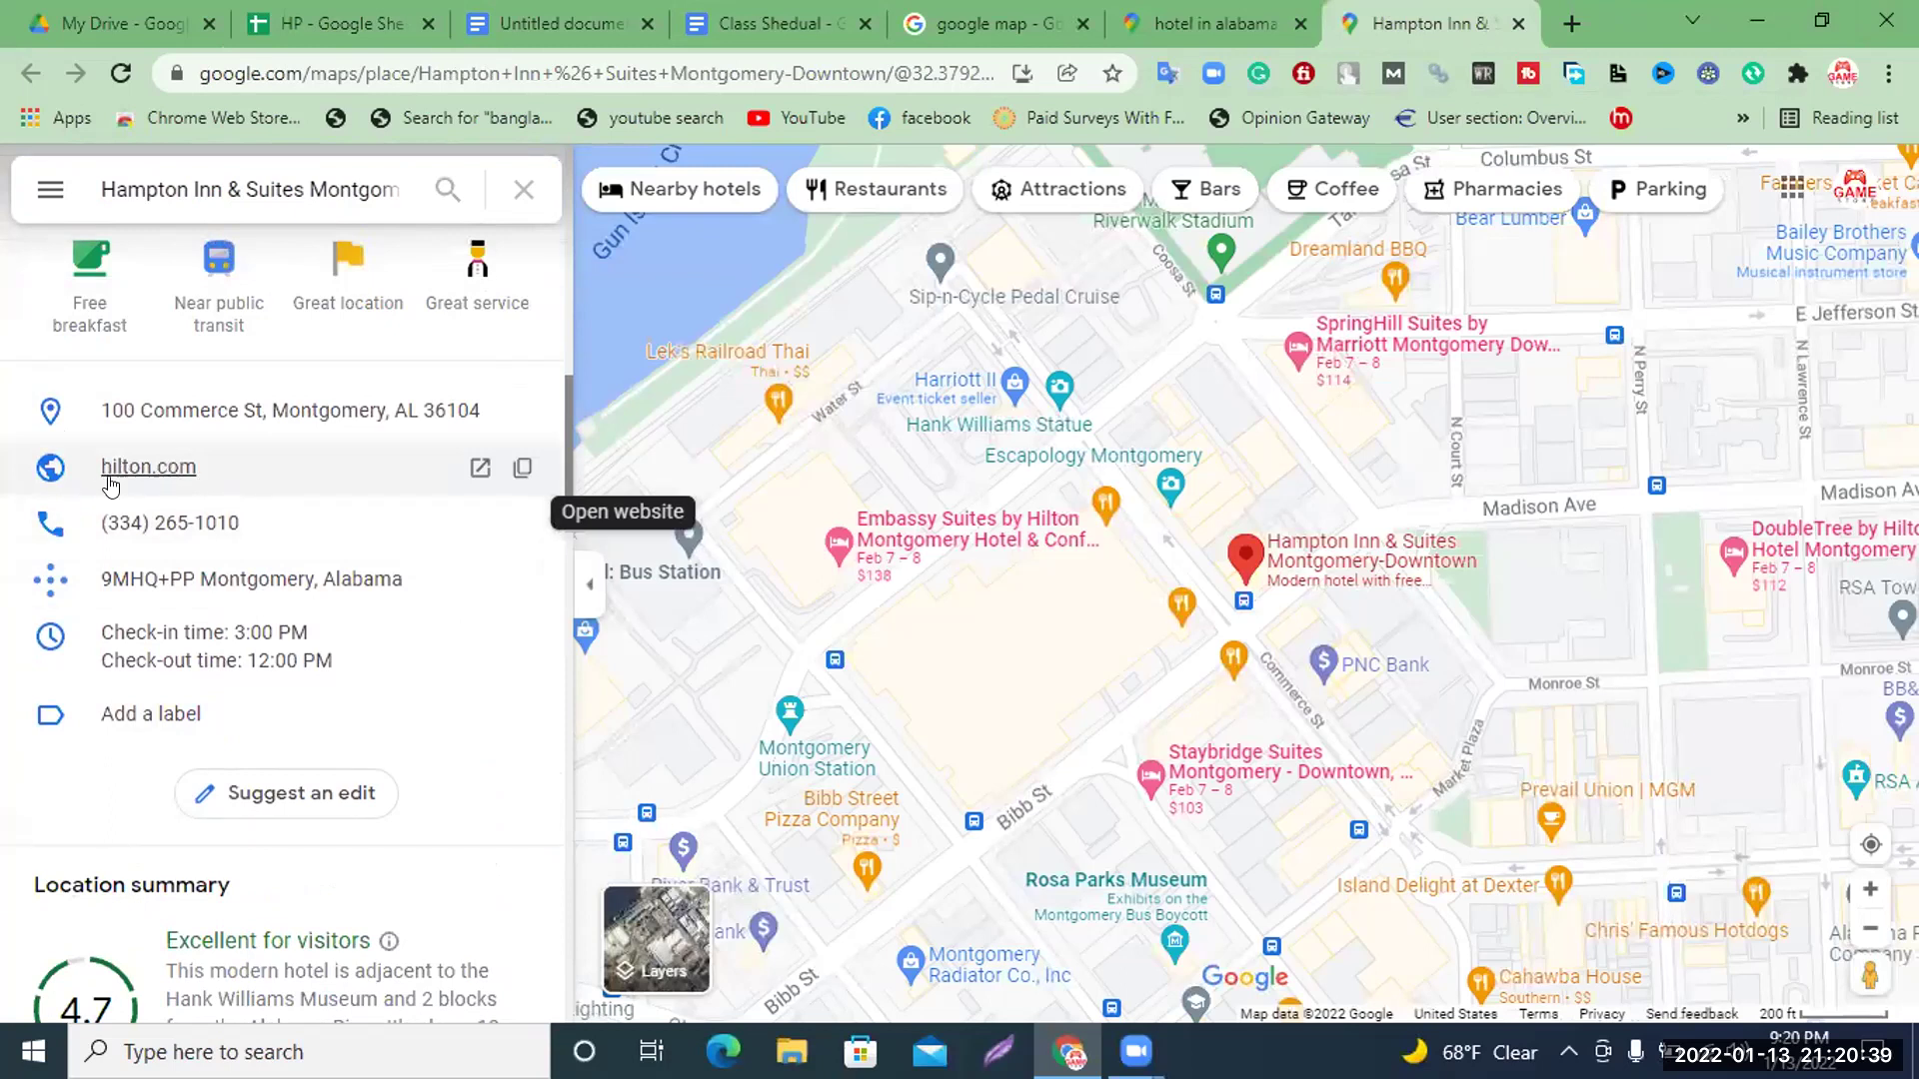
right_click(142, 472)
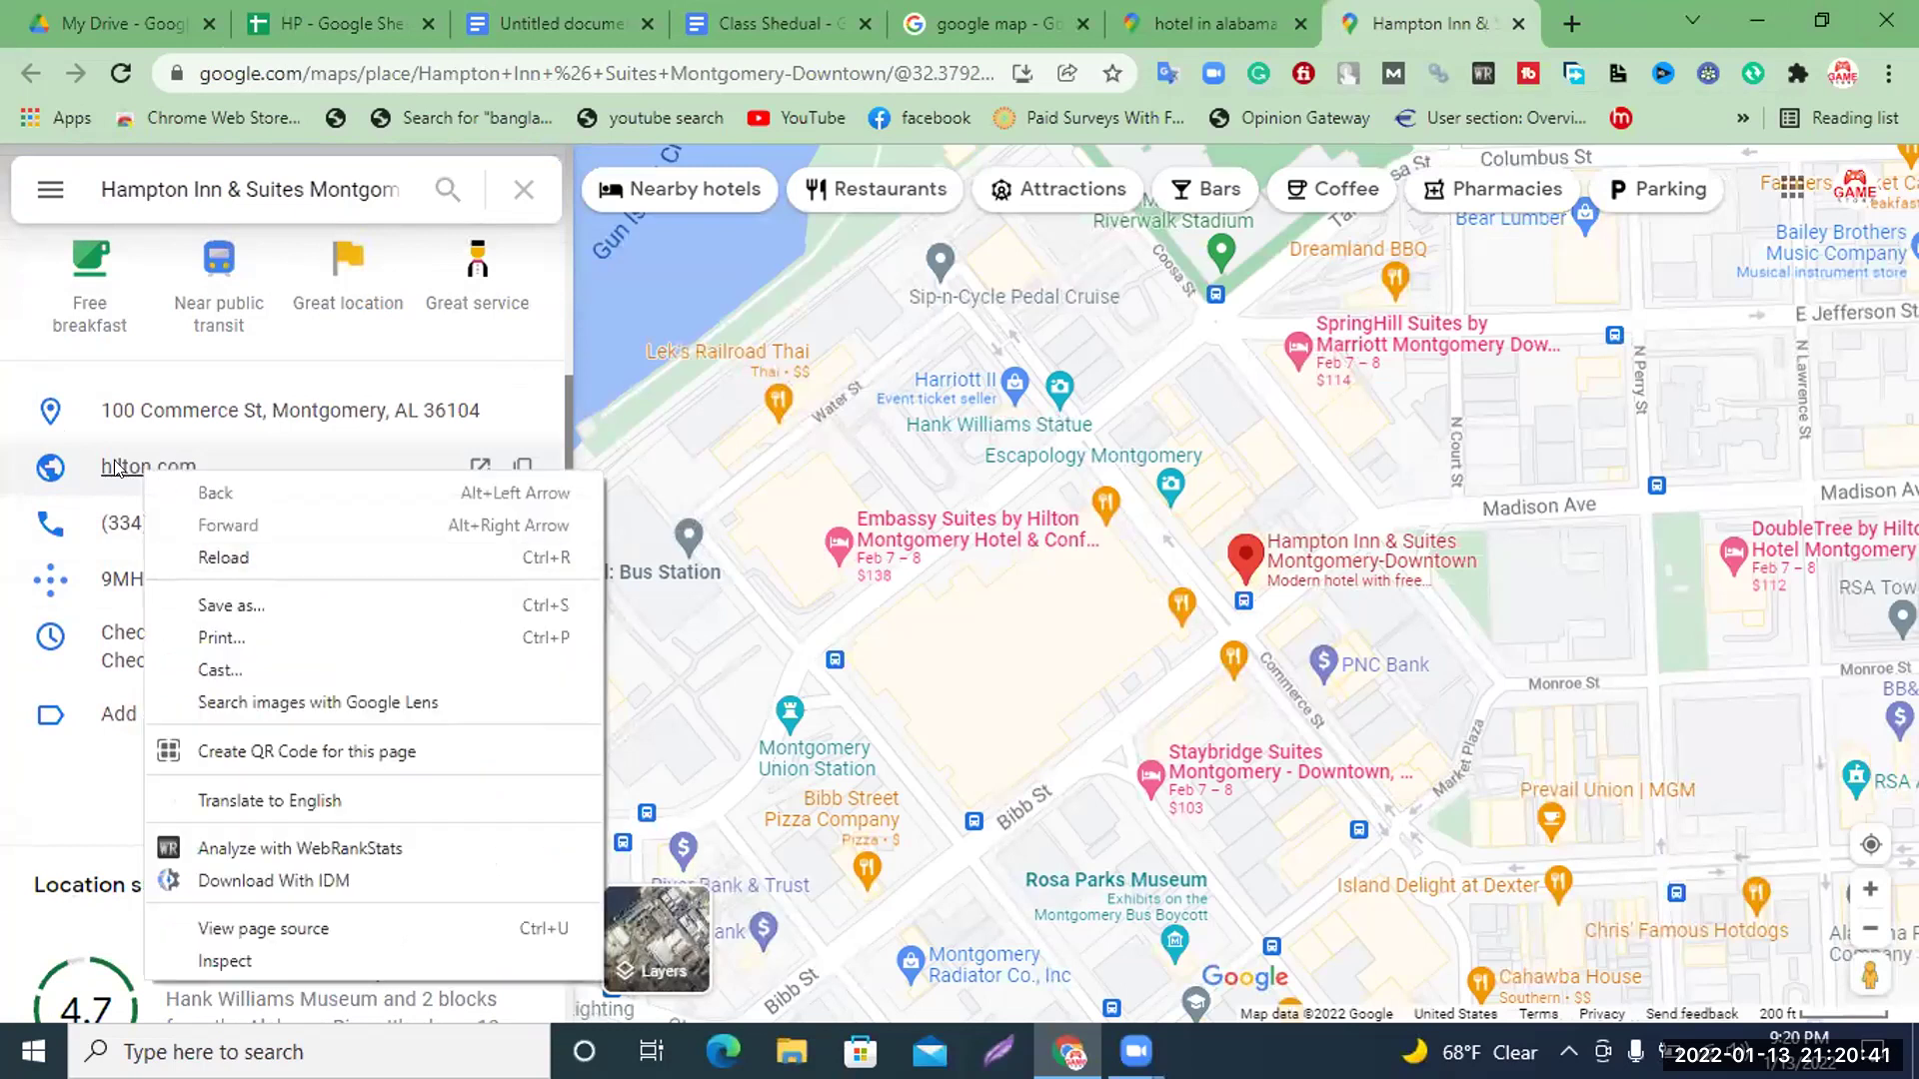
click(118, 468)
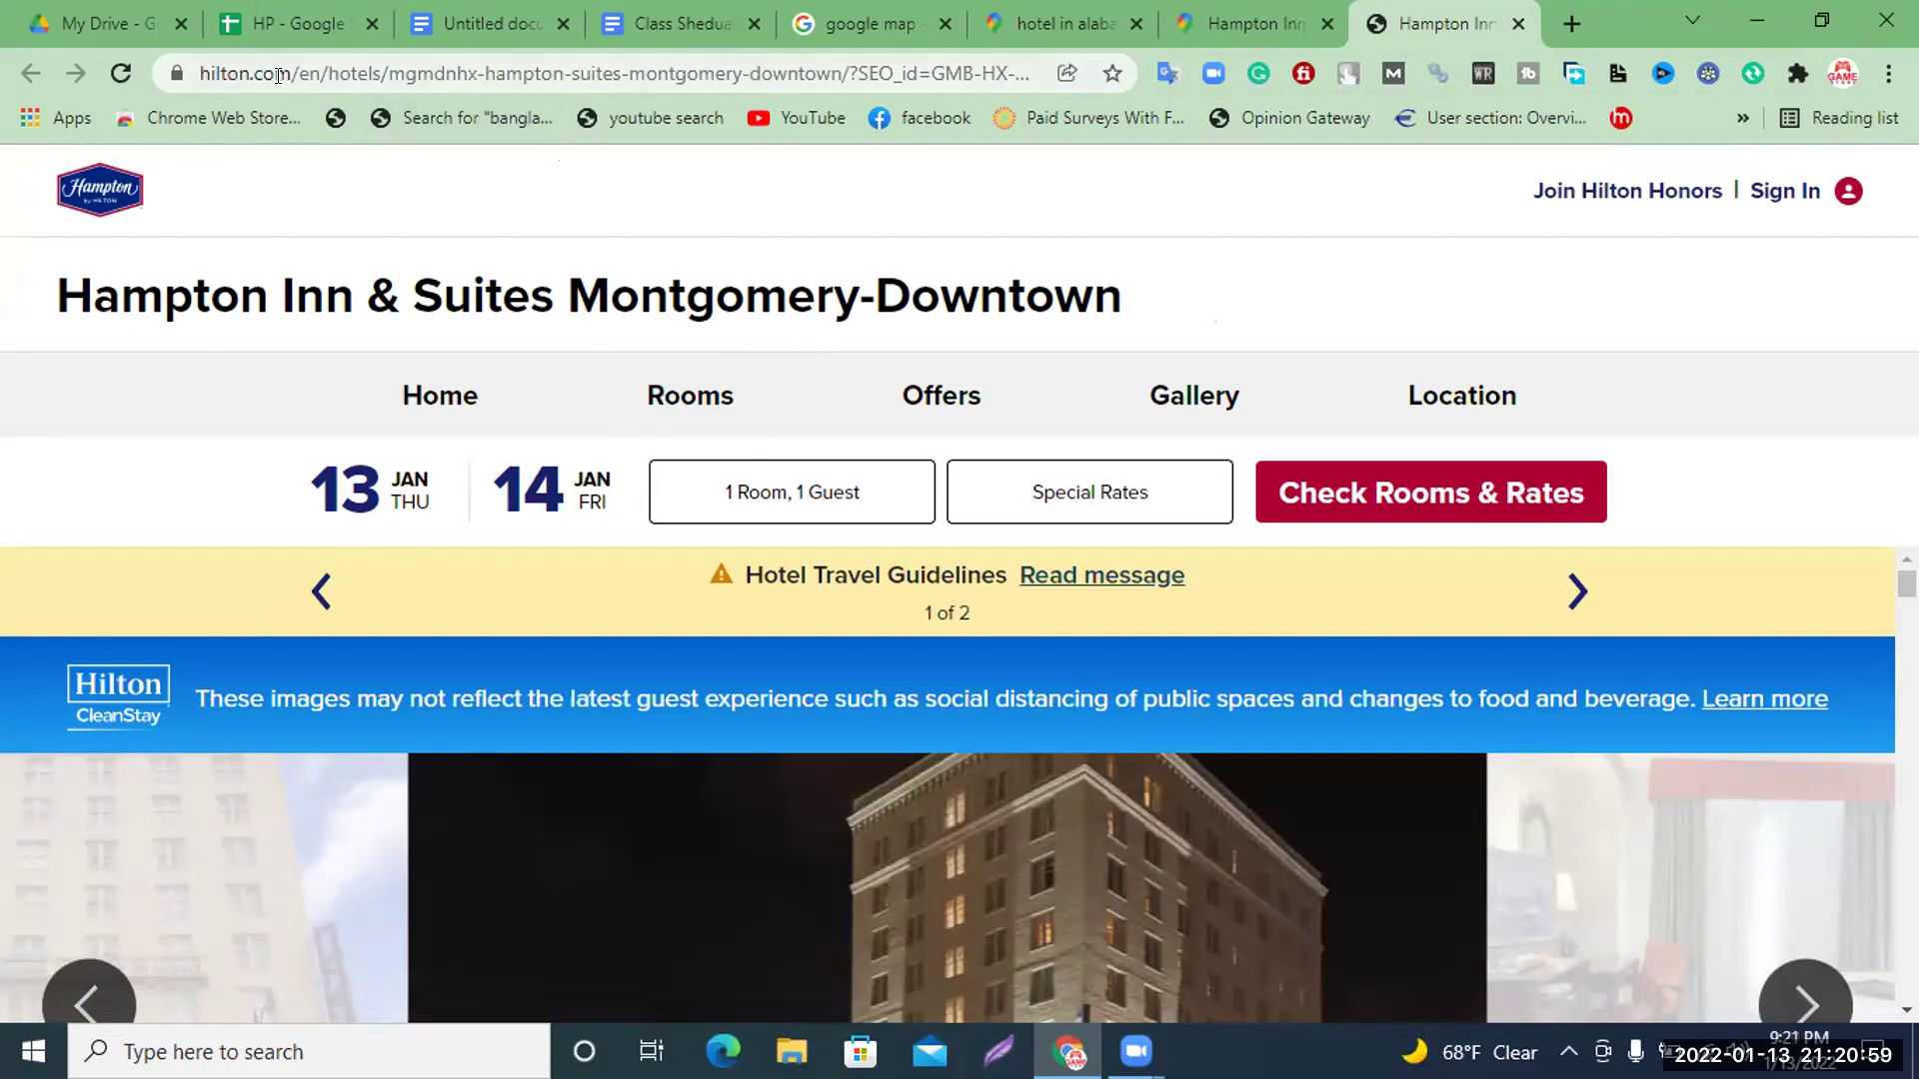
drag(292, 60, 50, 98)
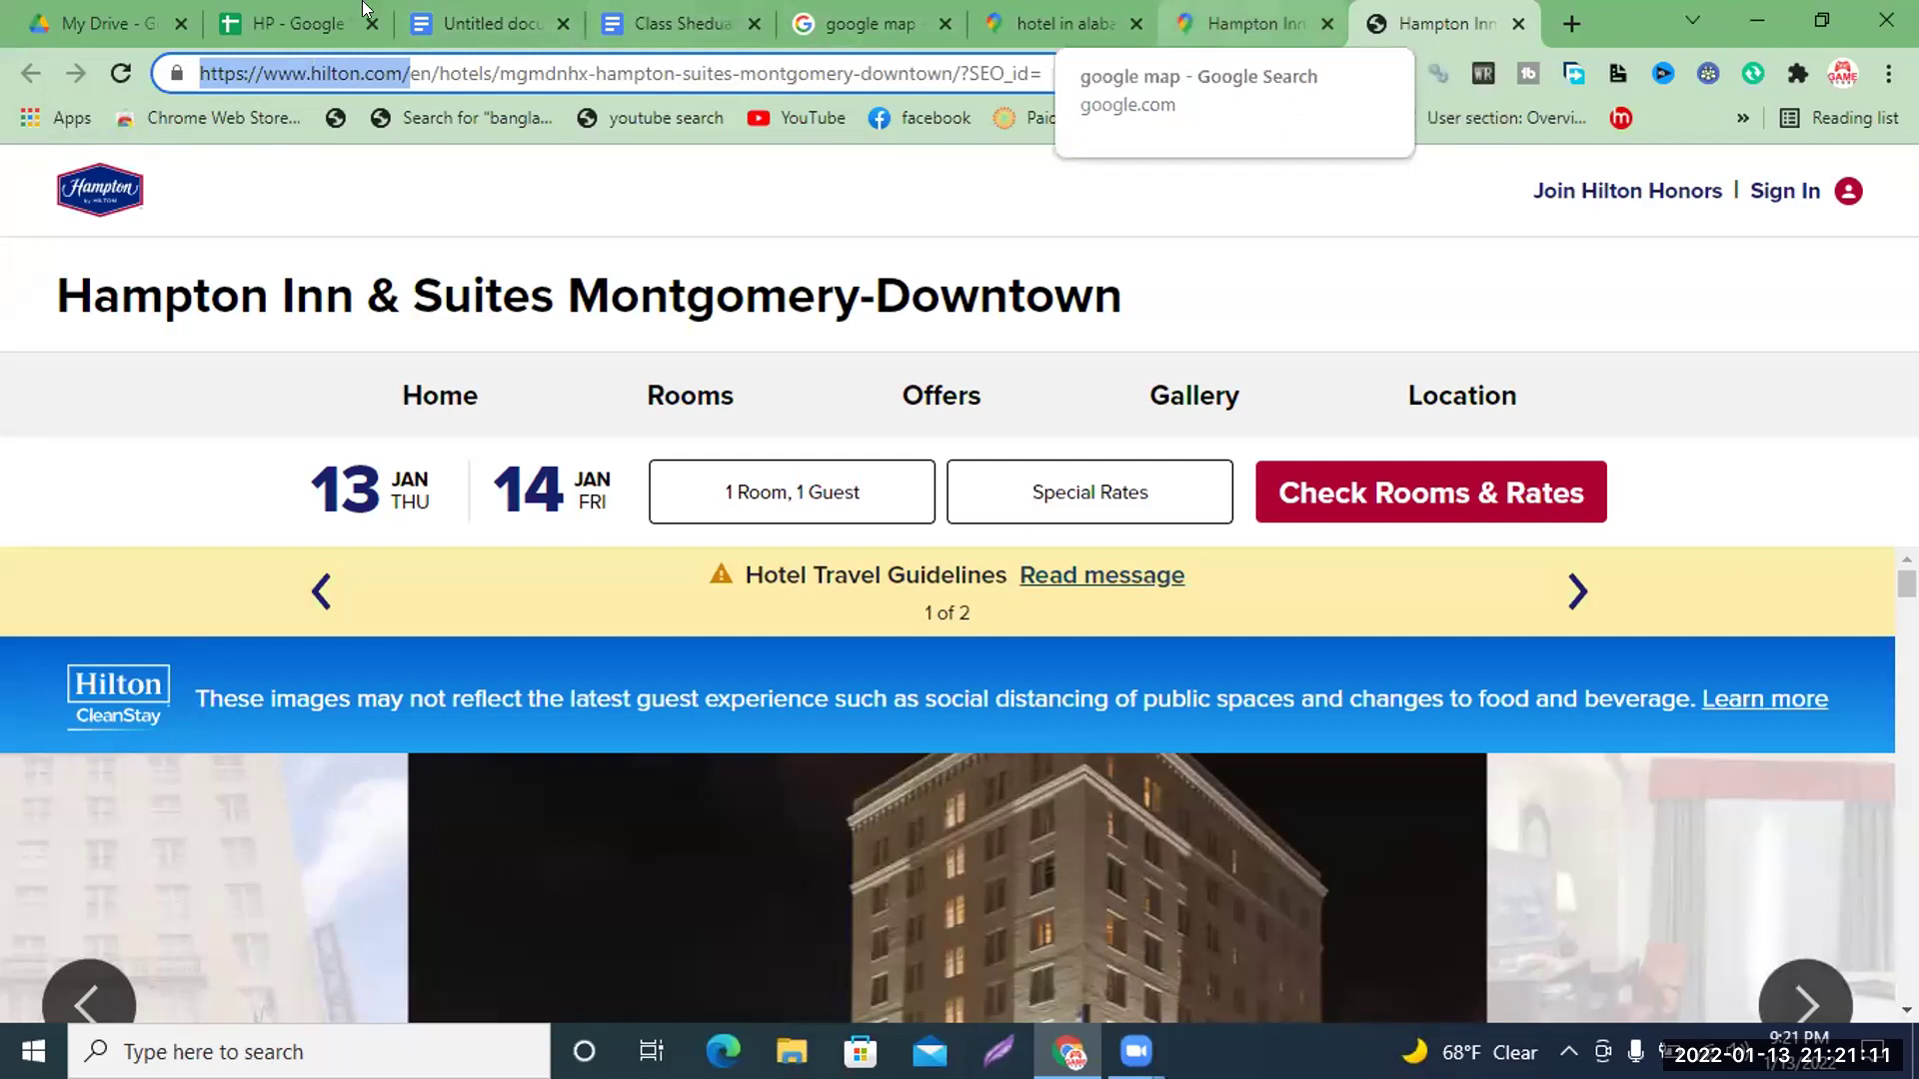
click(256, 21)
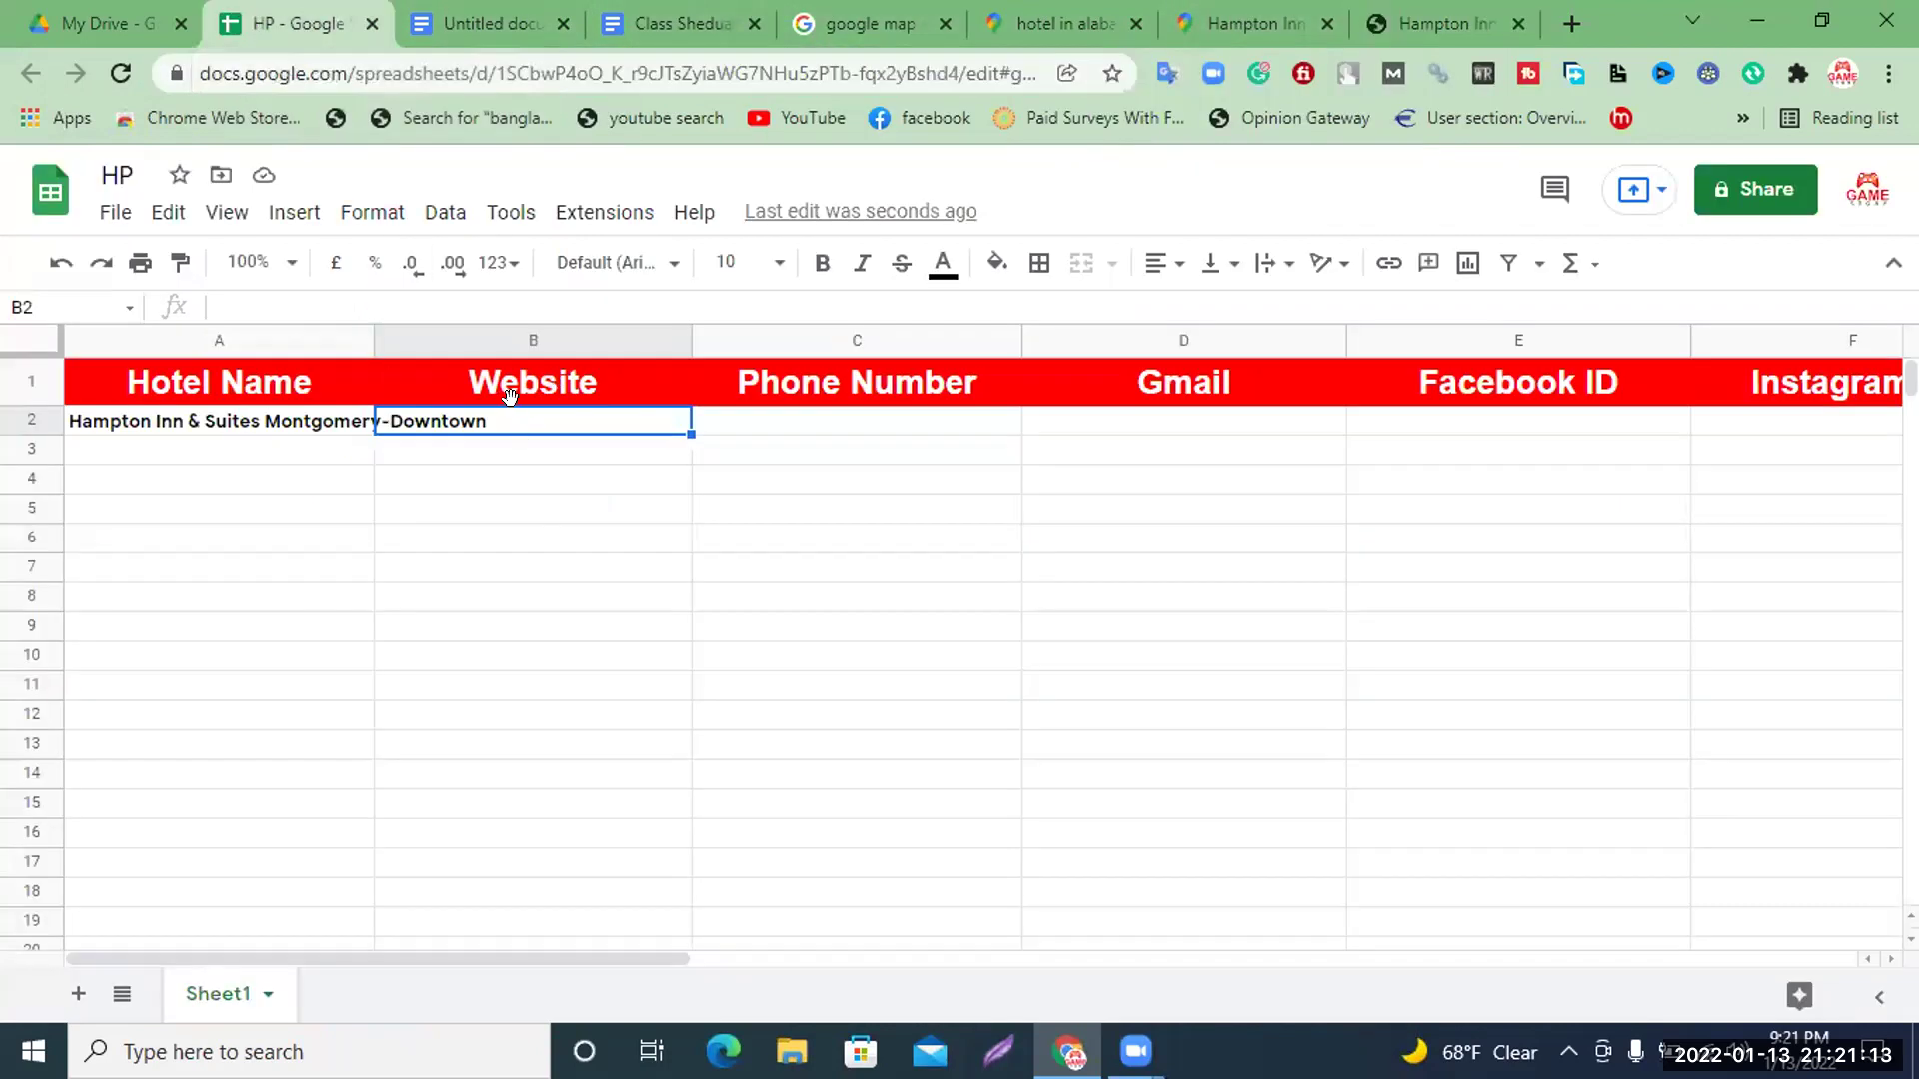
key(ctrl+v)
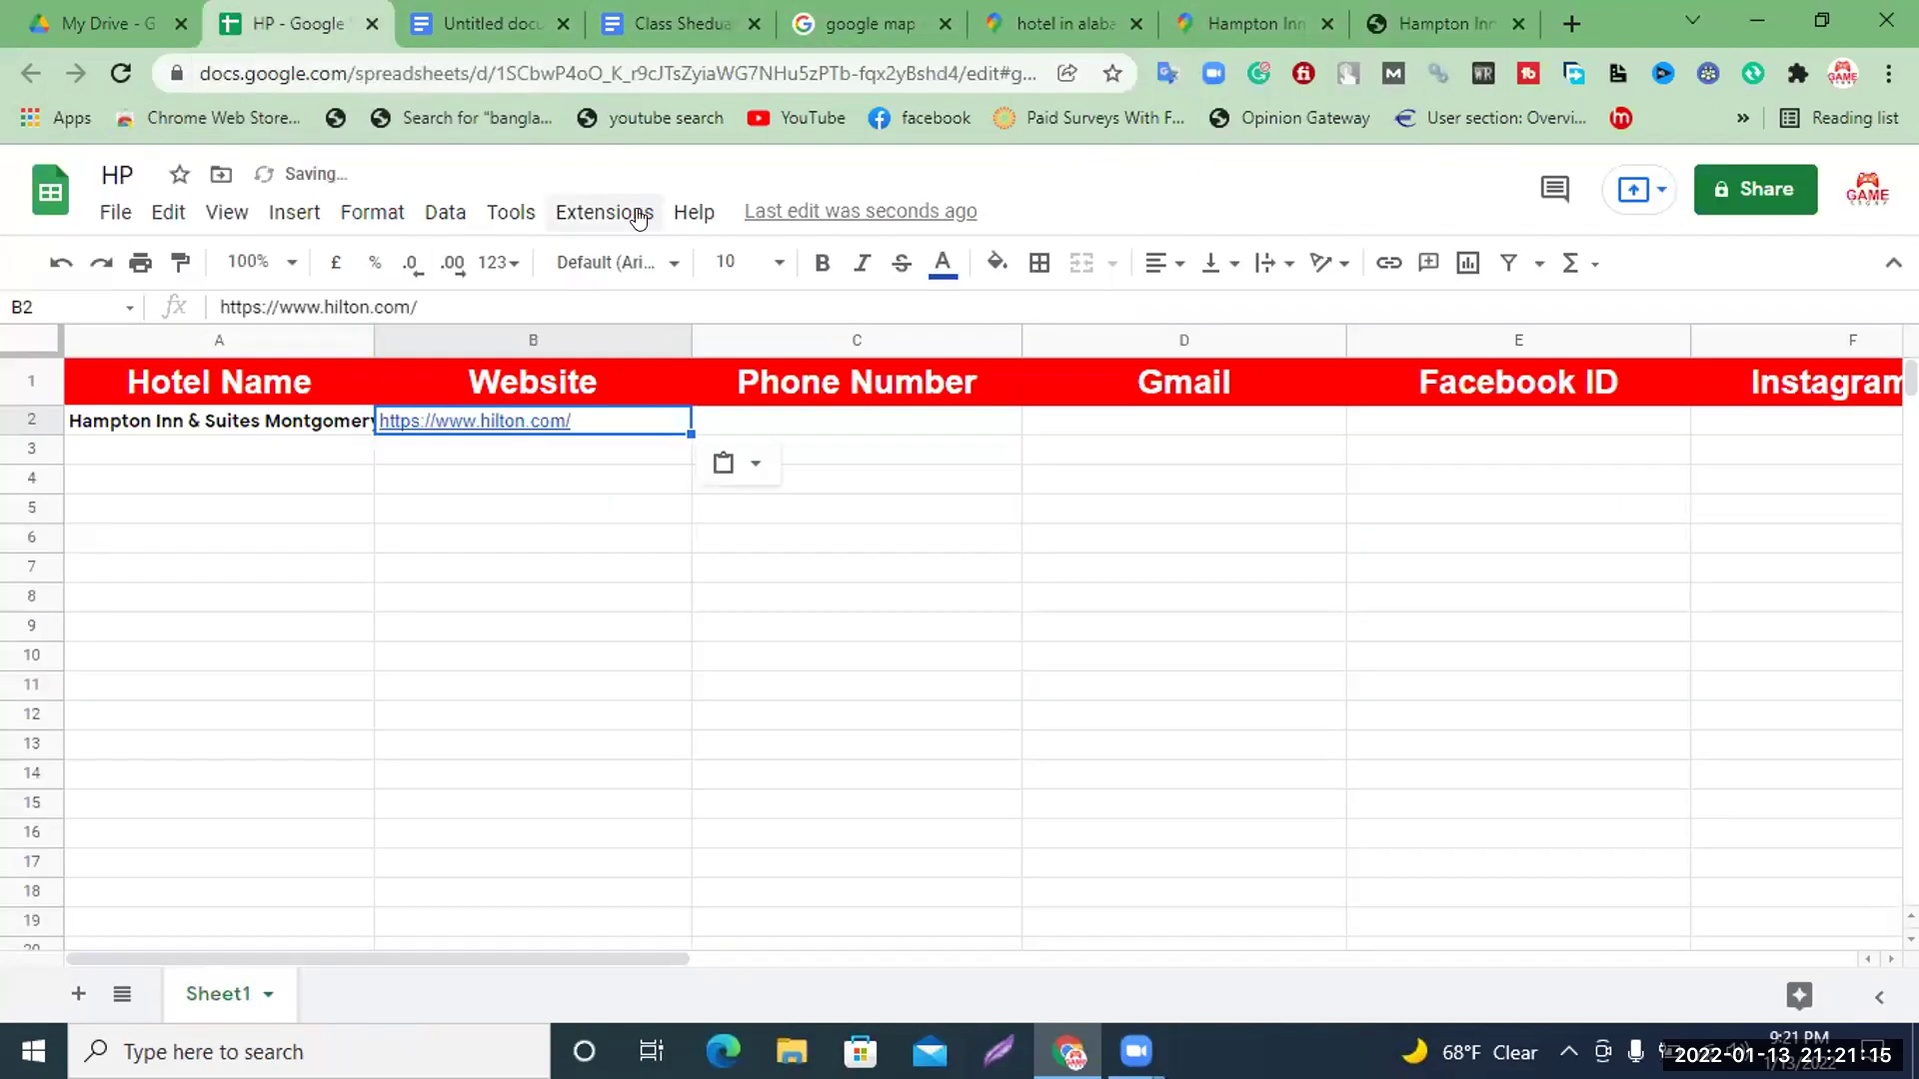
click(822, 263)
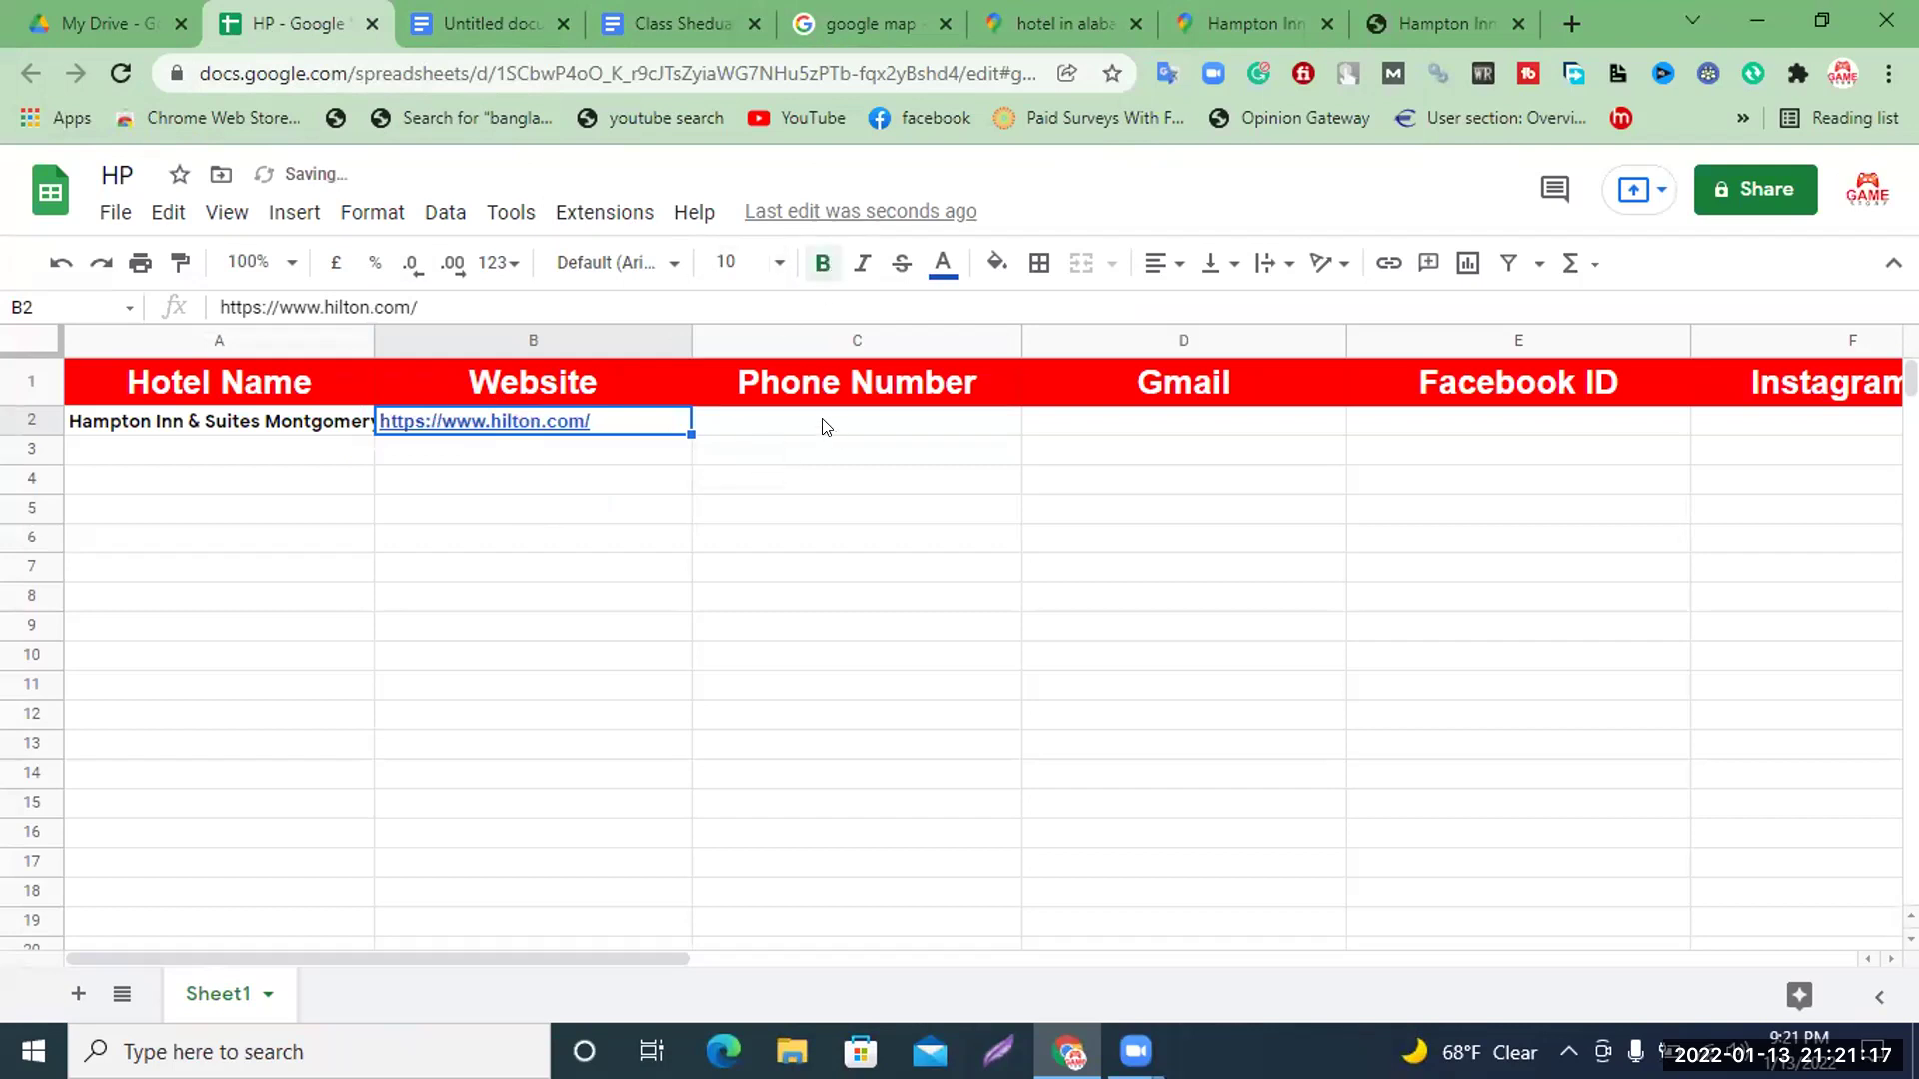
Close the hotel website, copy the hotel's phone number from its Maps listing into cell C2 and make it bold
click(825, 426)
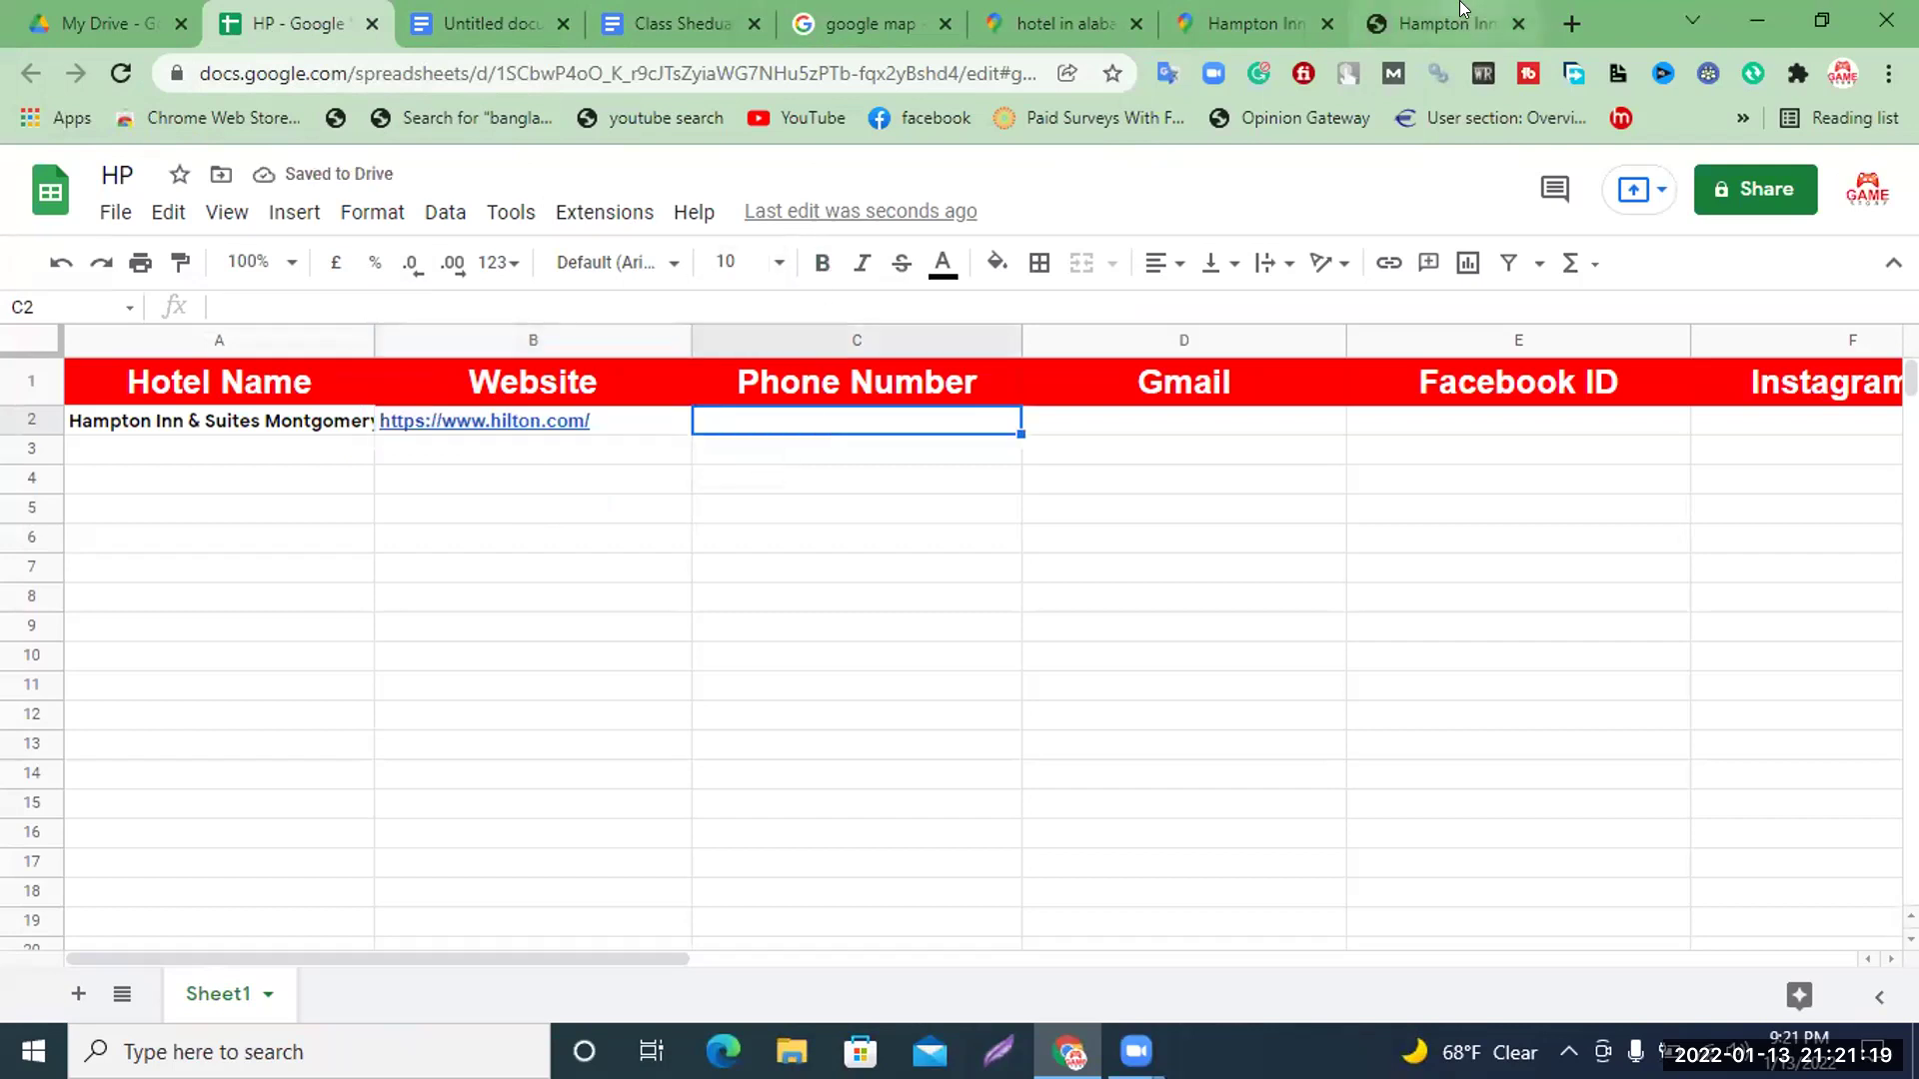
click(1487, 20)
key(ctrl+w)
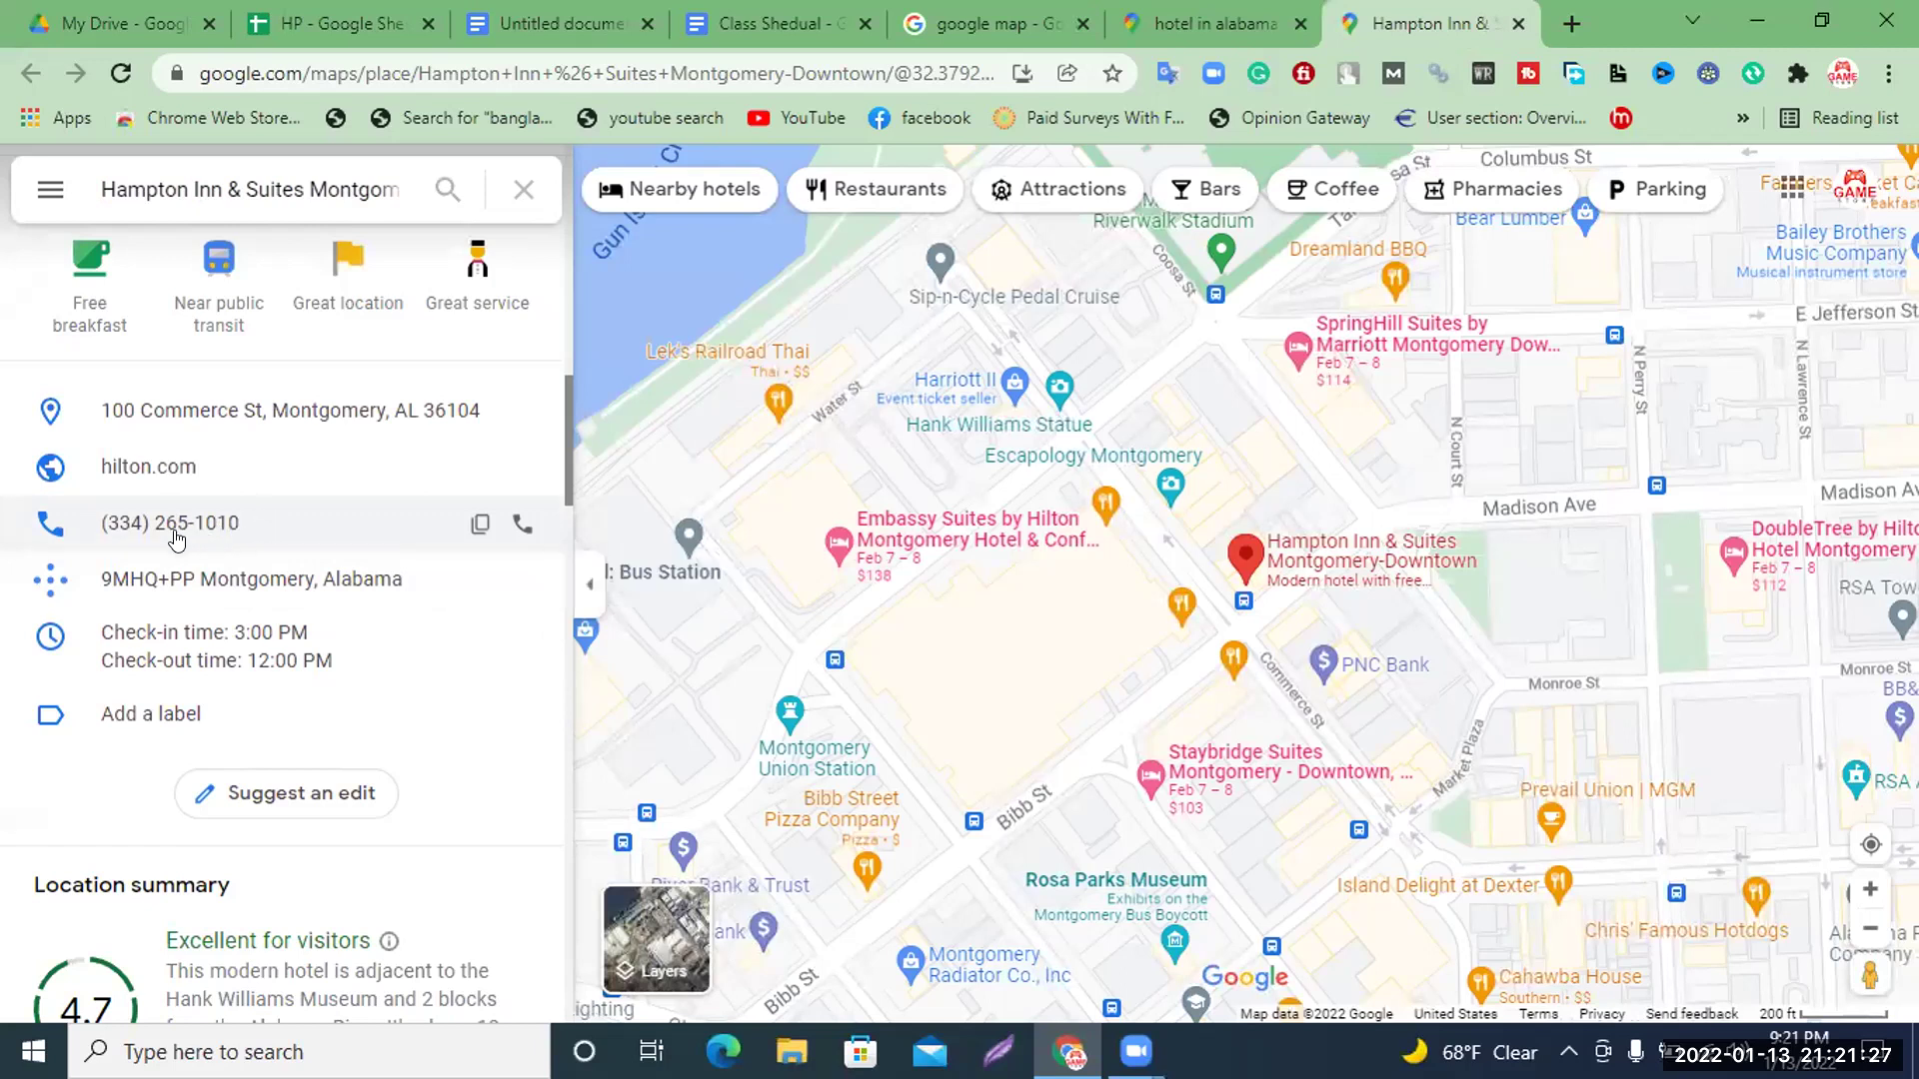
click(481, 526)
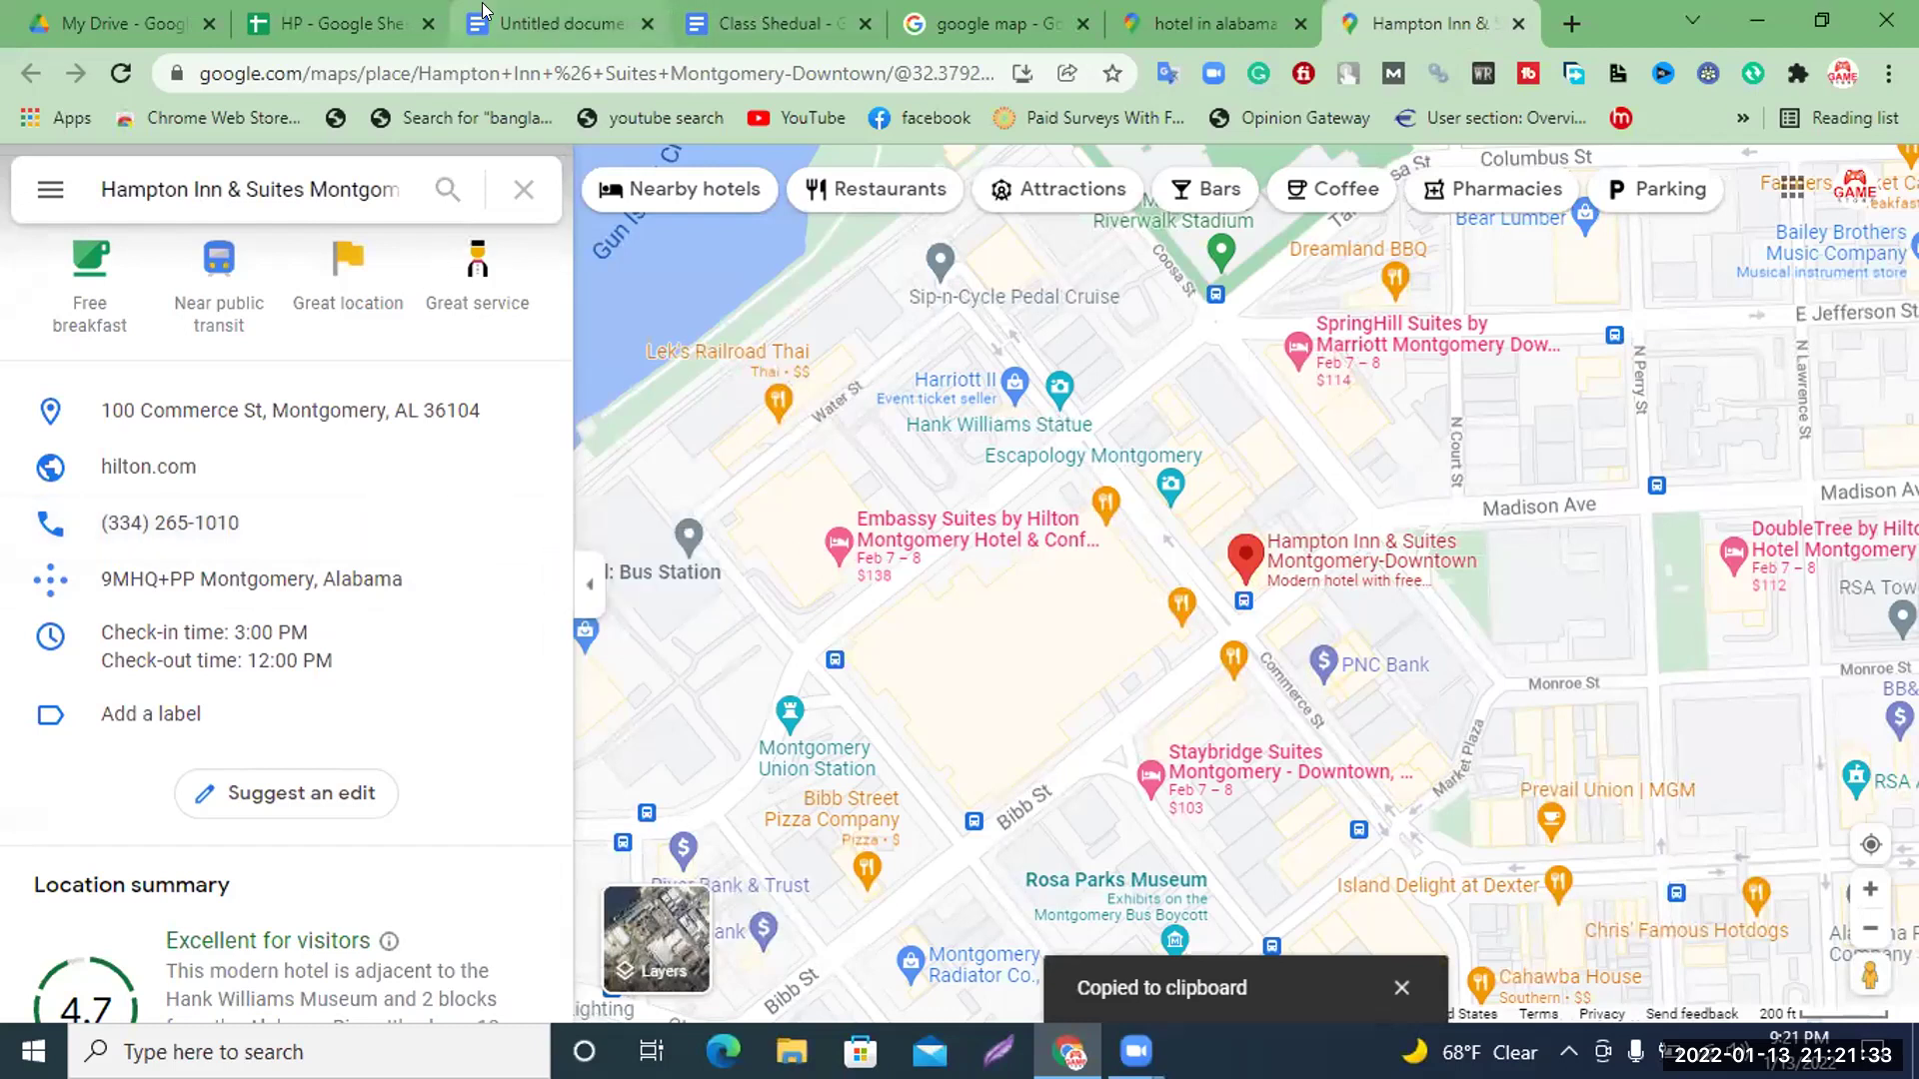
click(285, 24)
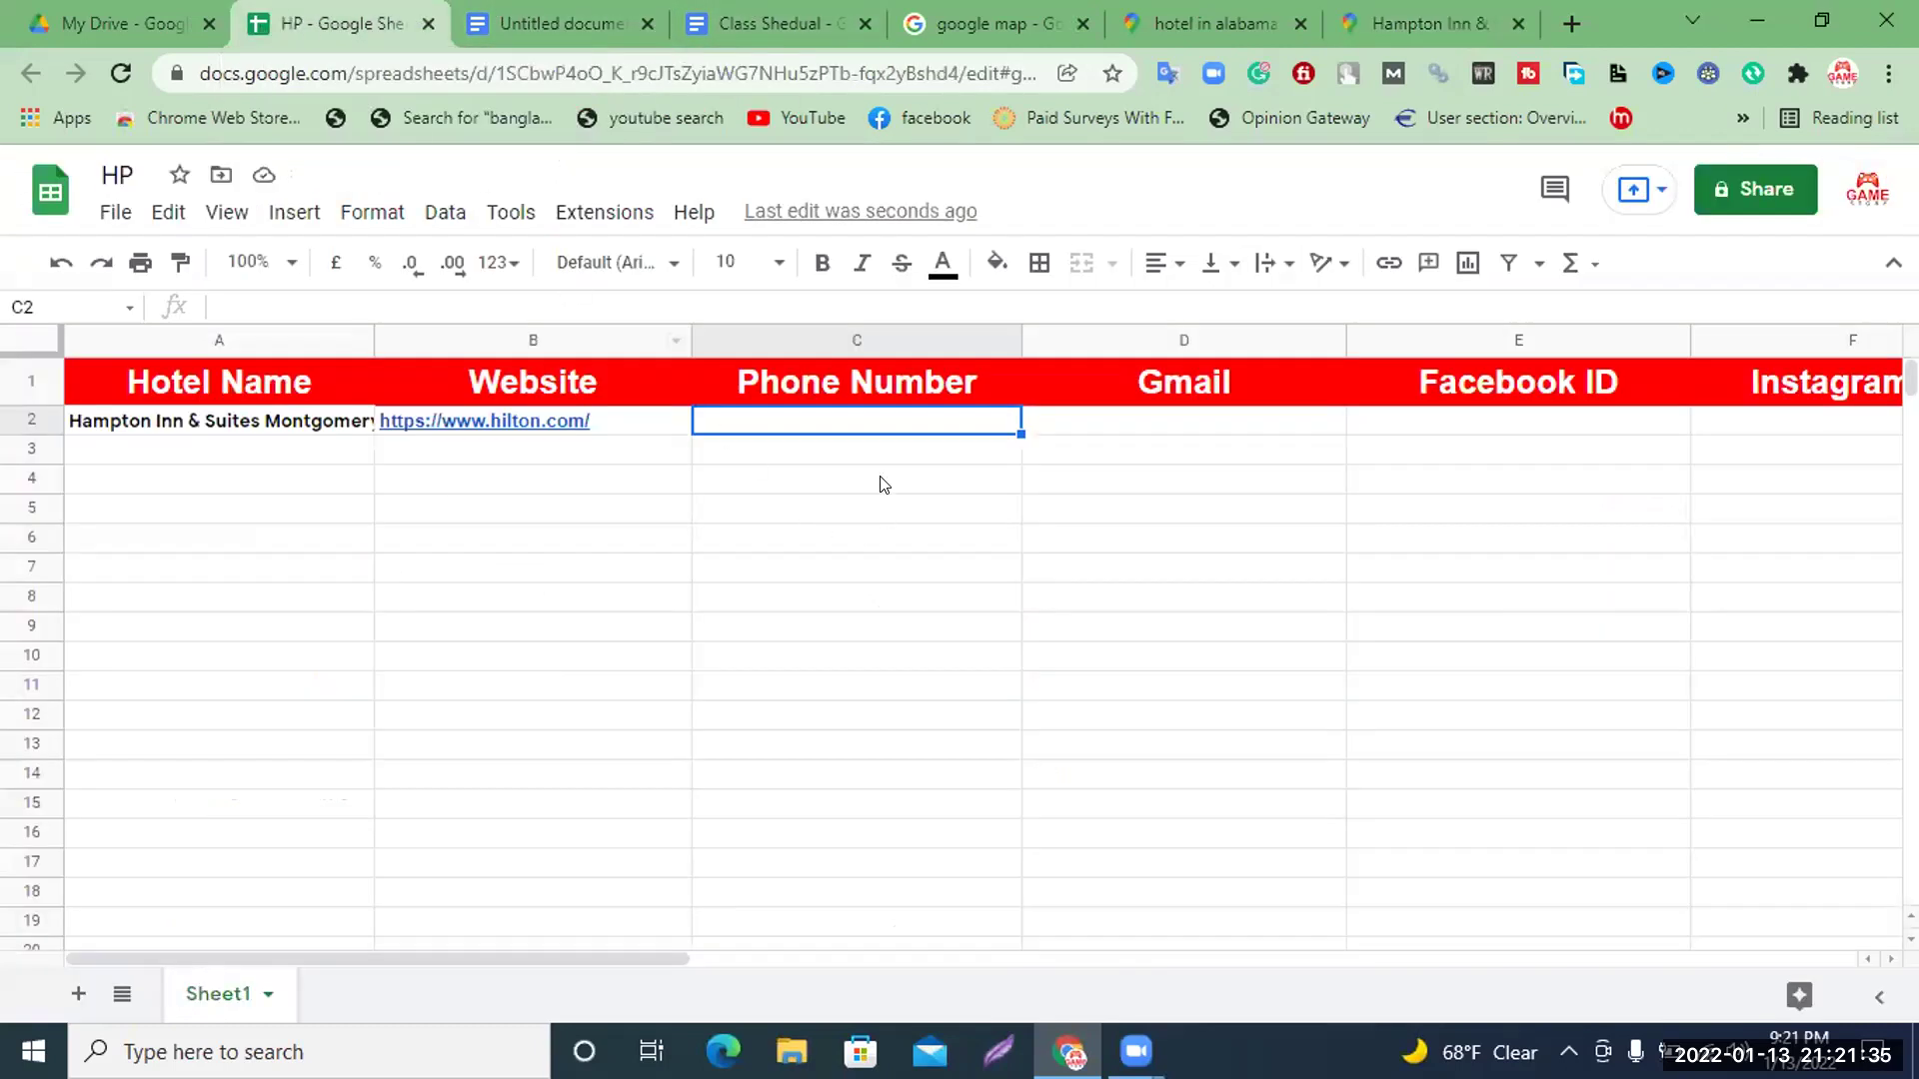
key(ctrl+v)
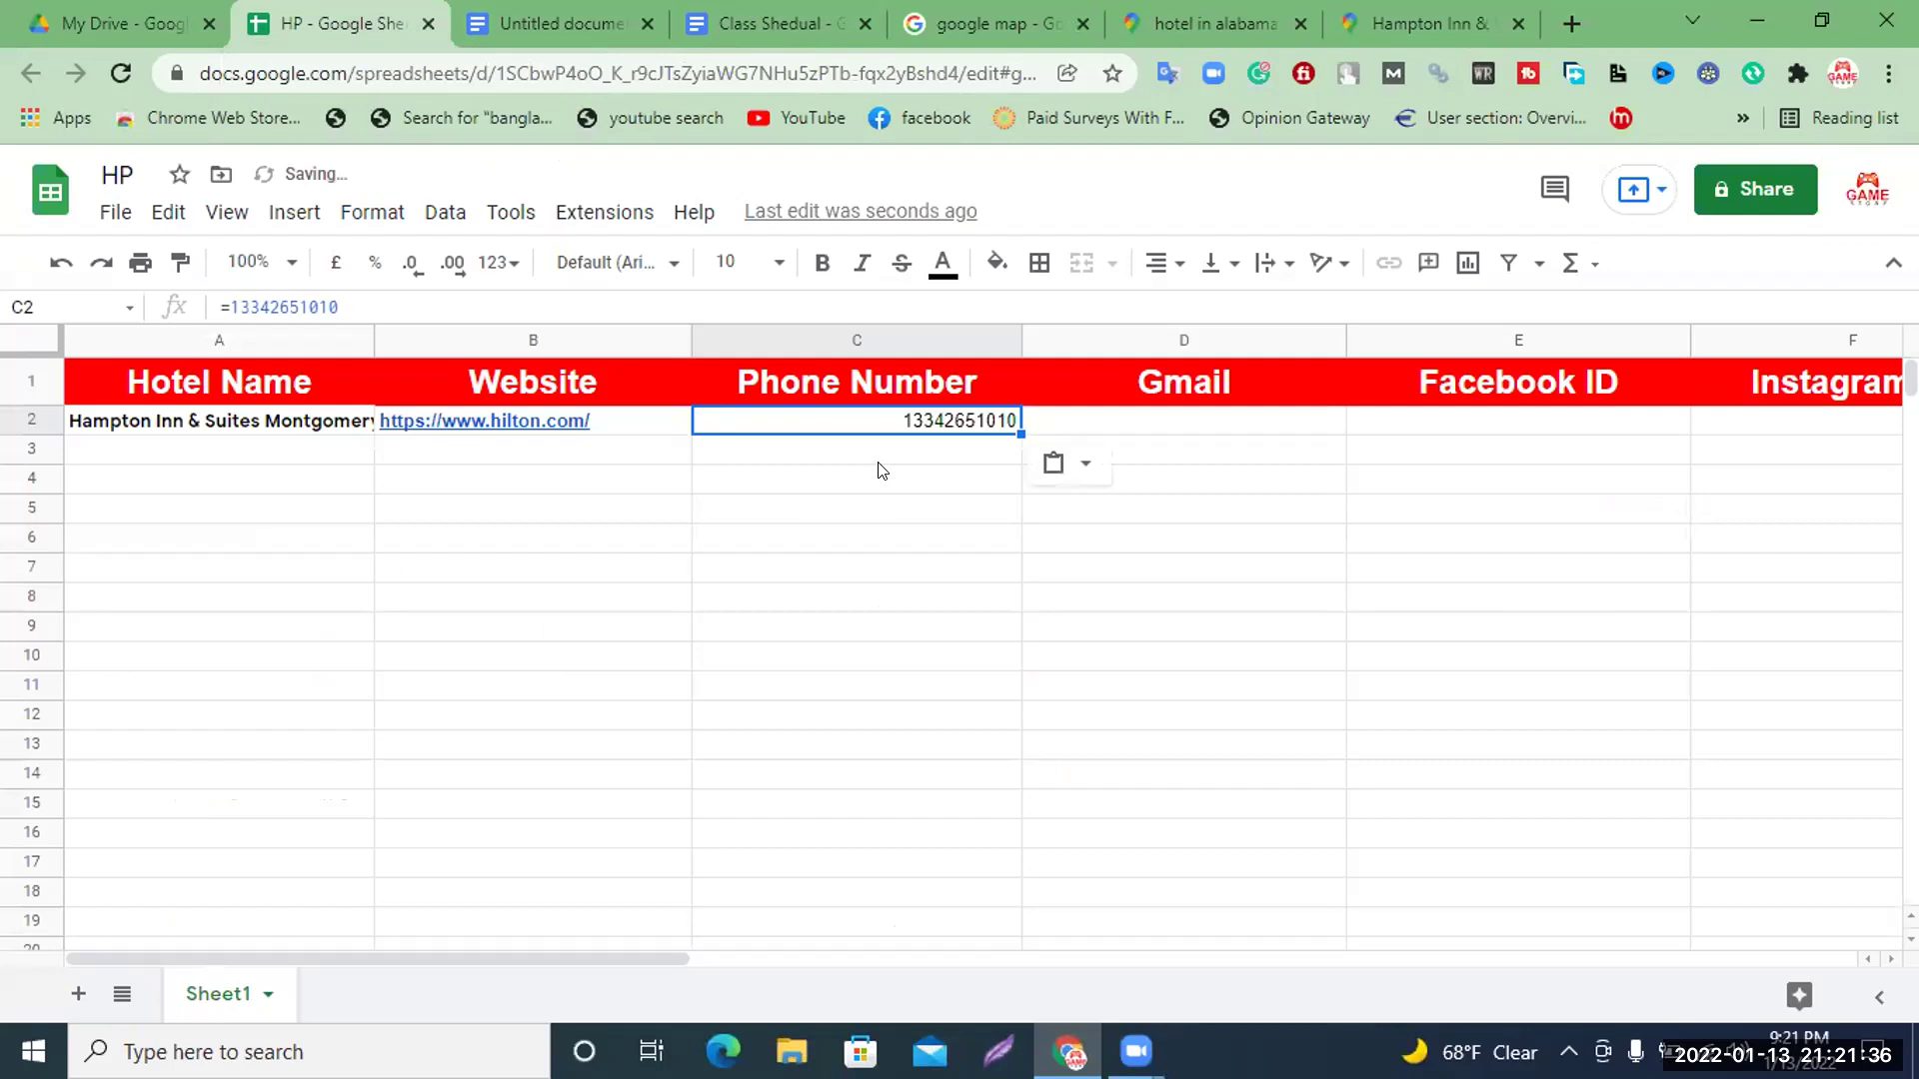
click(820, 262)
Select cell D2 under Gmail and look through the hotel's Maps listing for an e-mail address
click(1228, 441)
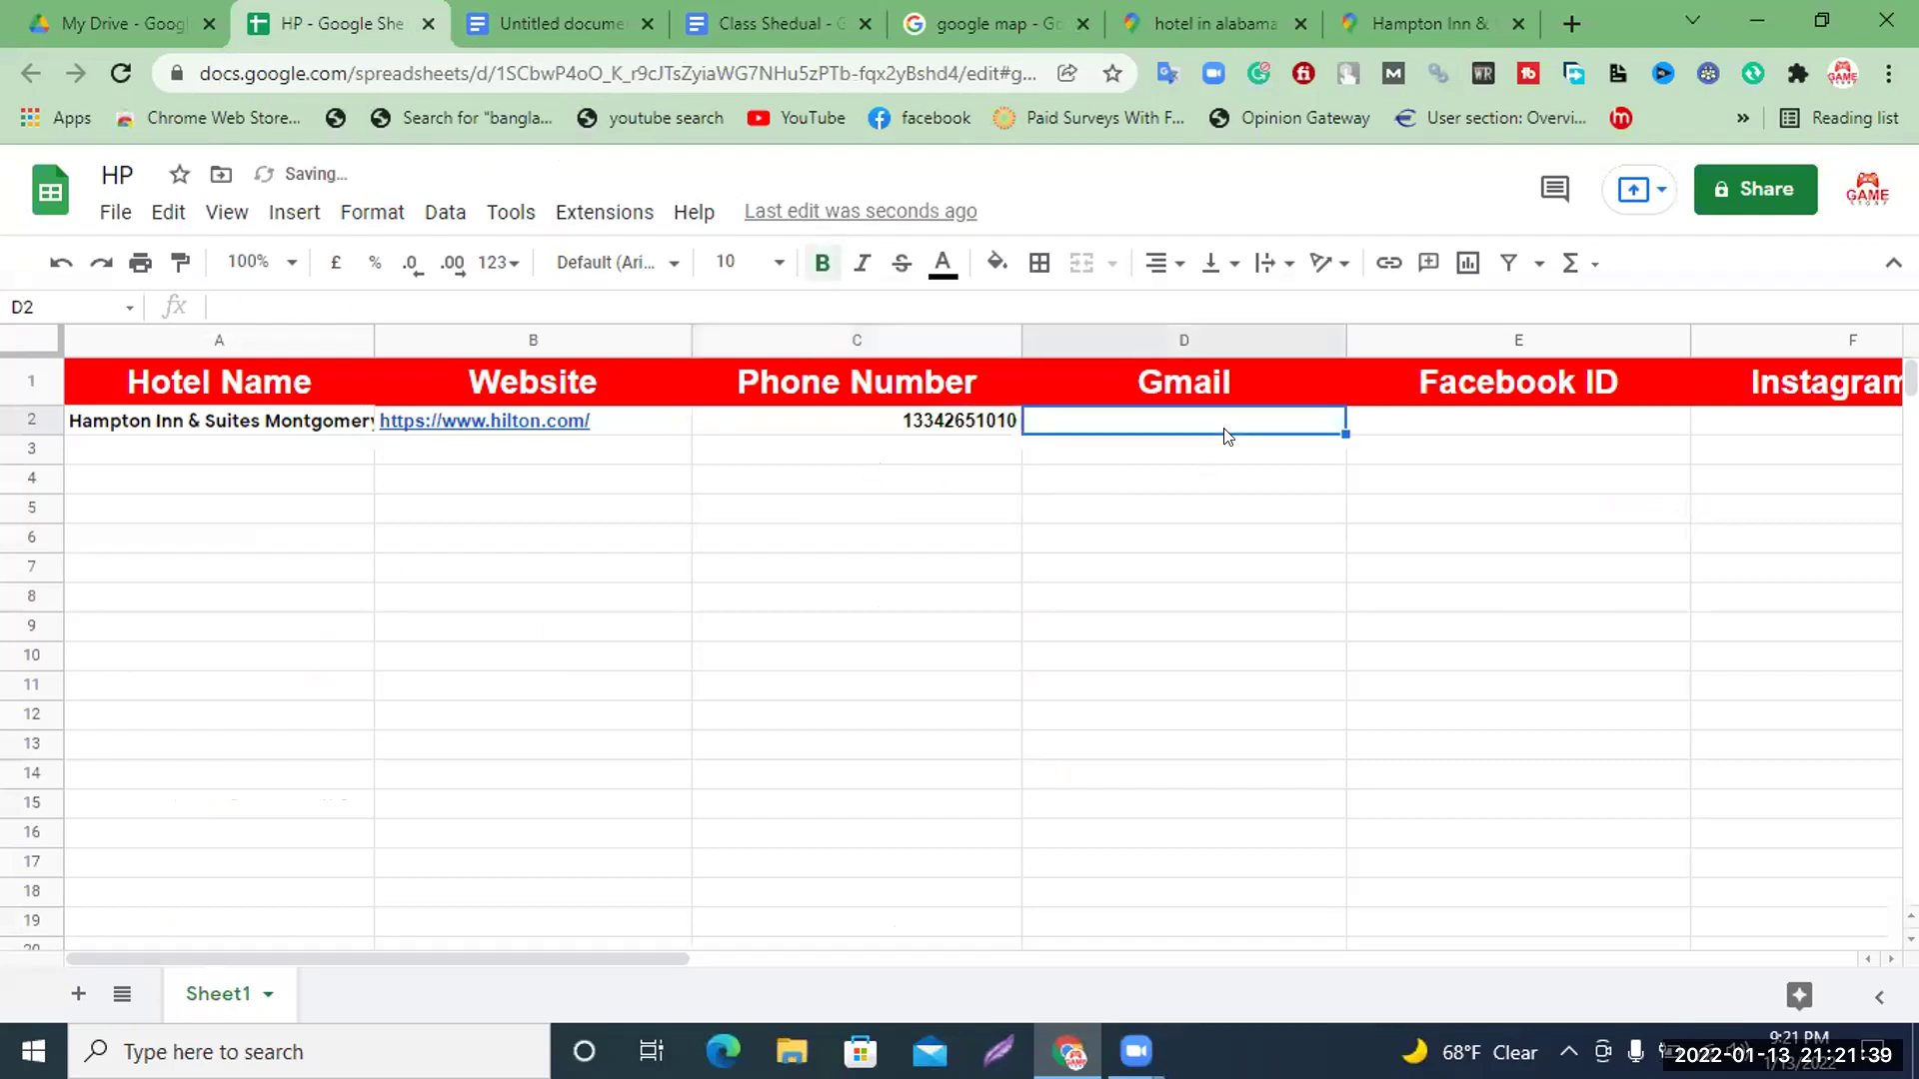
click(1437, 20)
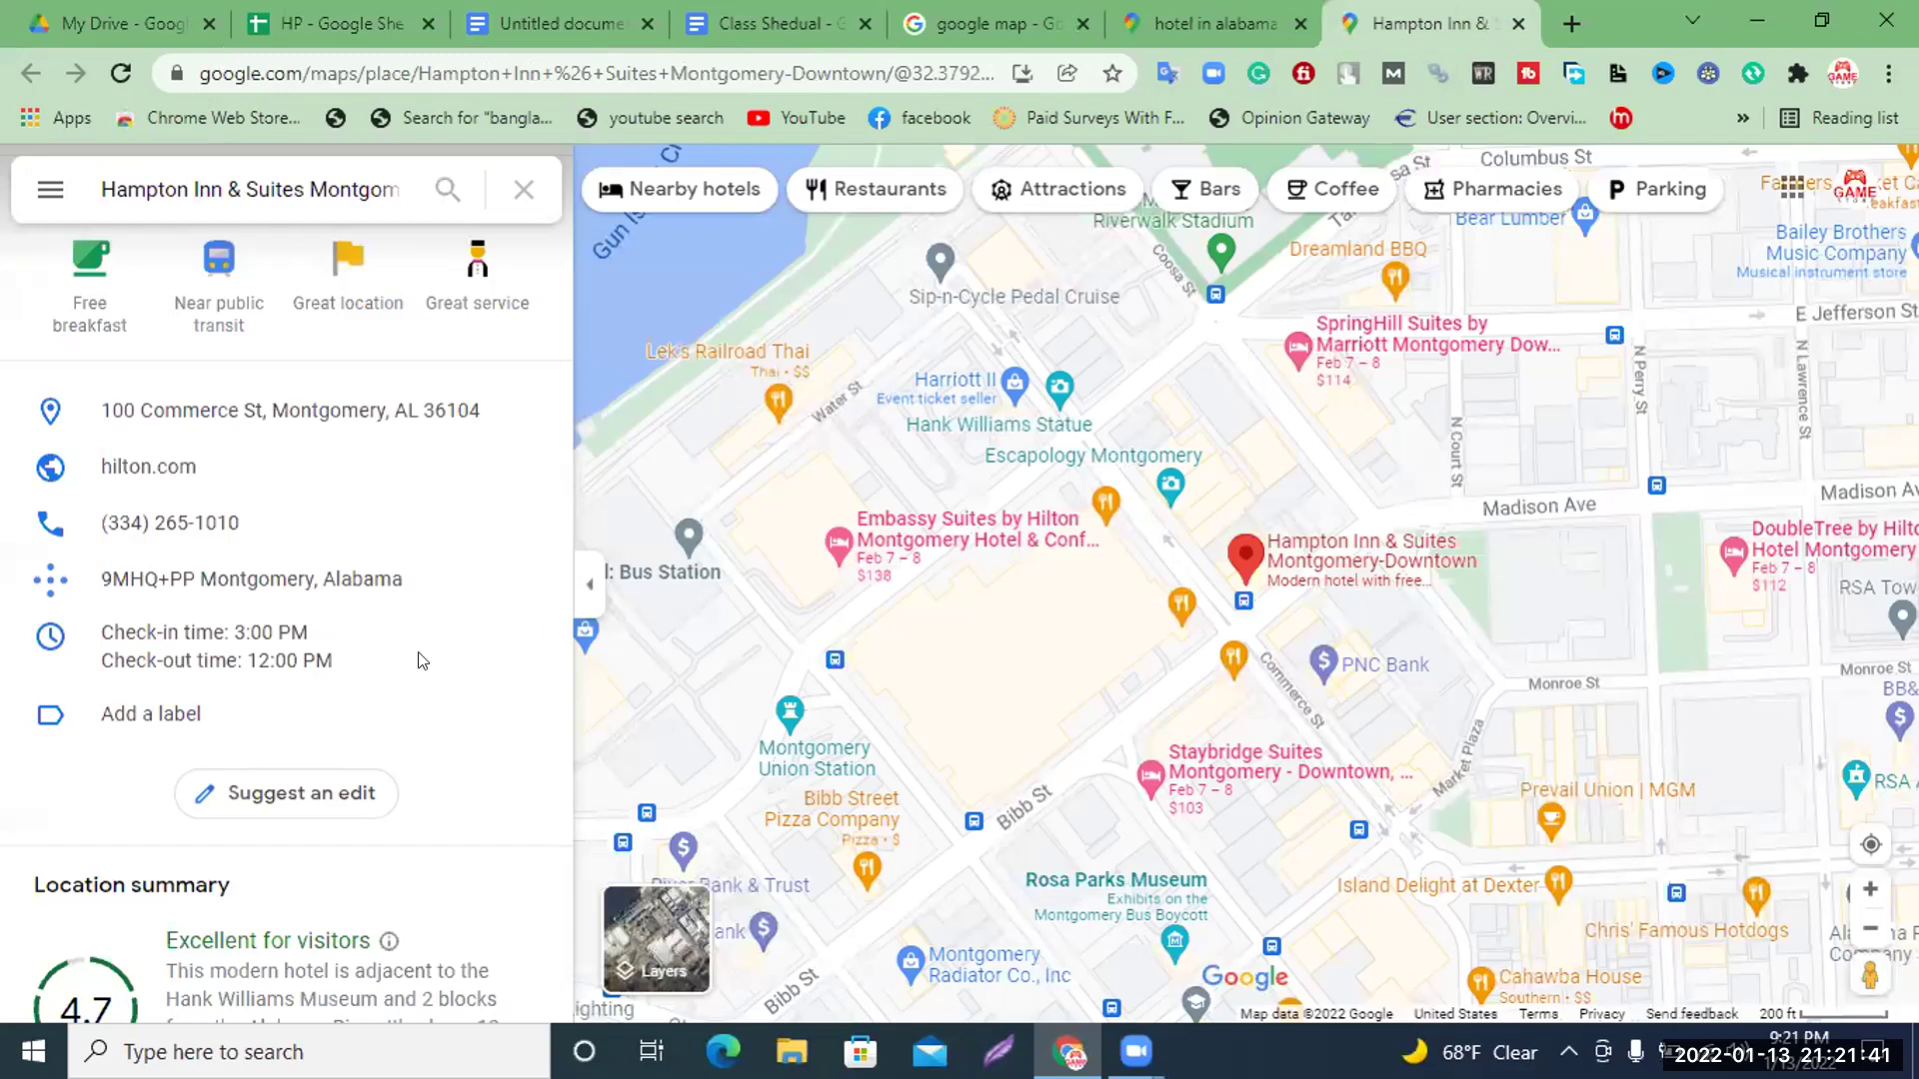
scroll(418, 657, up, 15)
scroll(418, 658, up, 3)
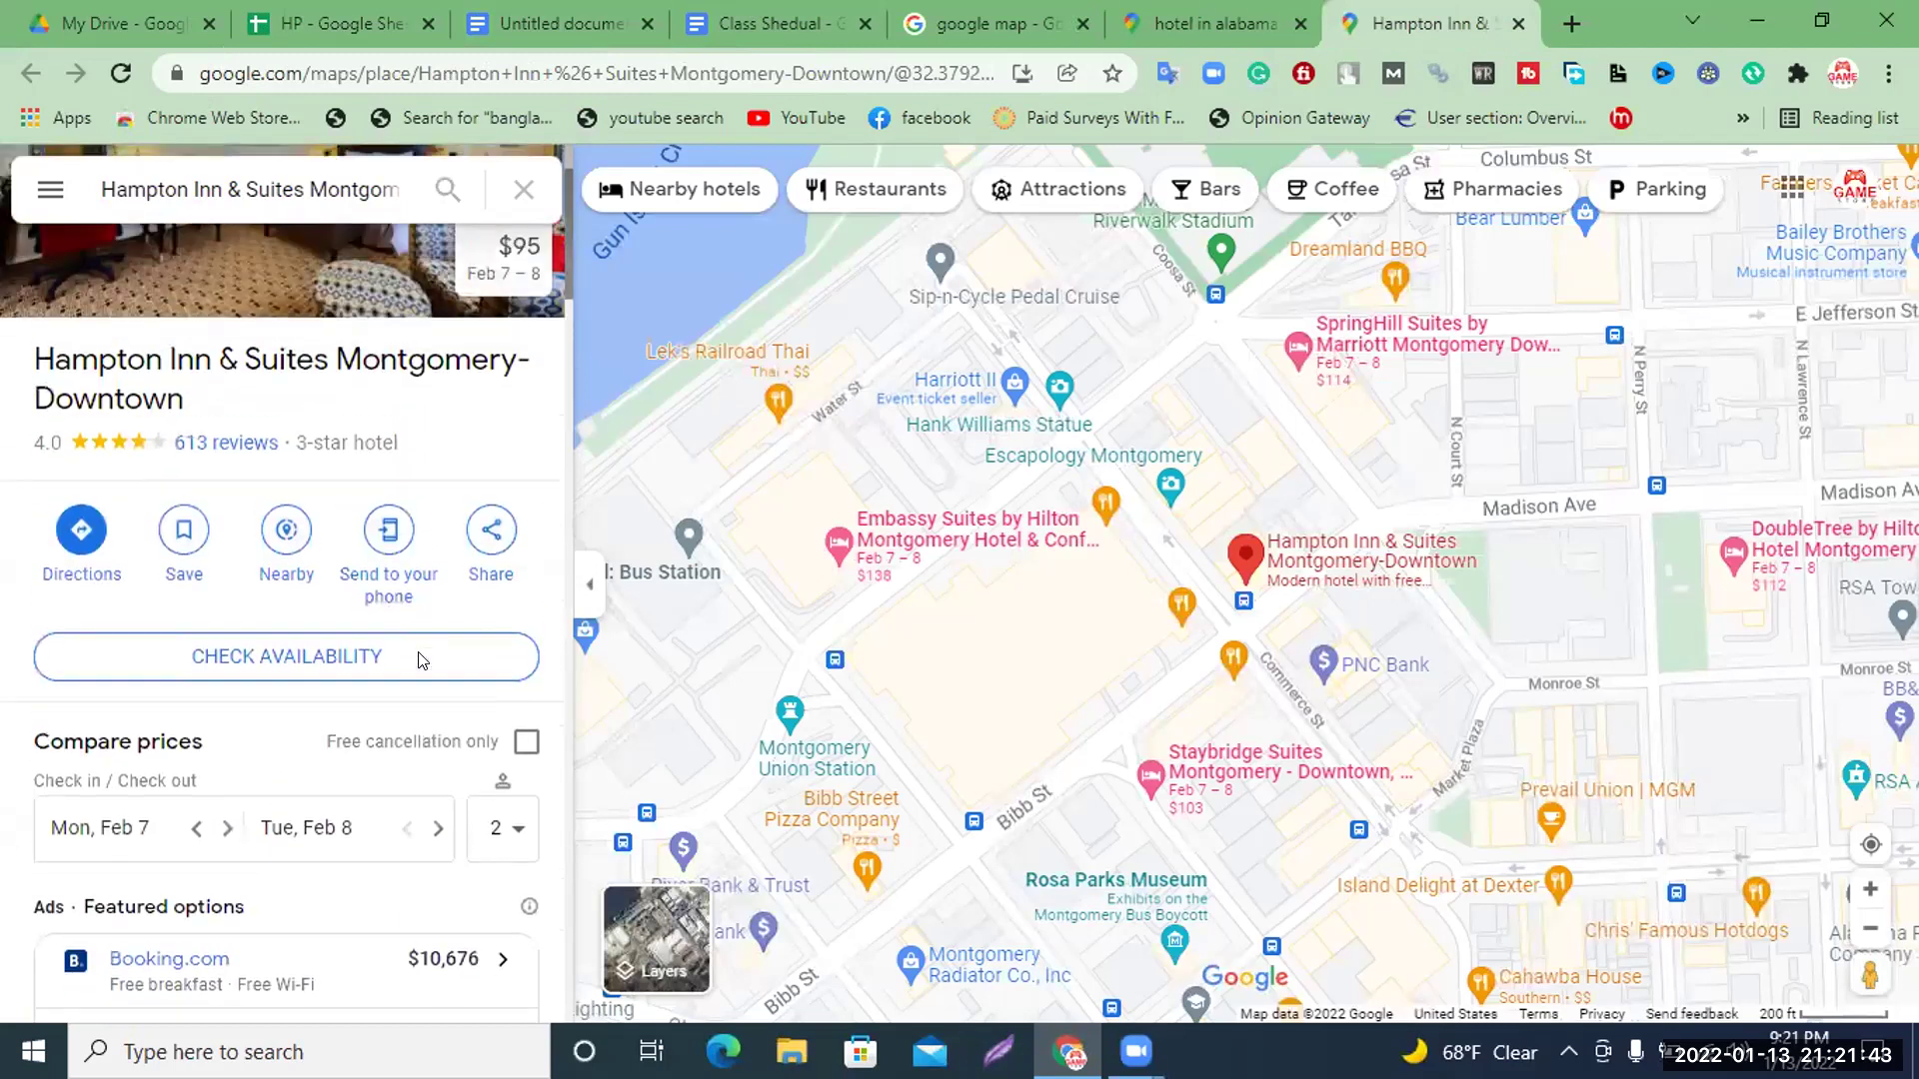
scroll(420, 660, down, 7)
scroll(420, 662, down, 6)
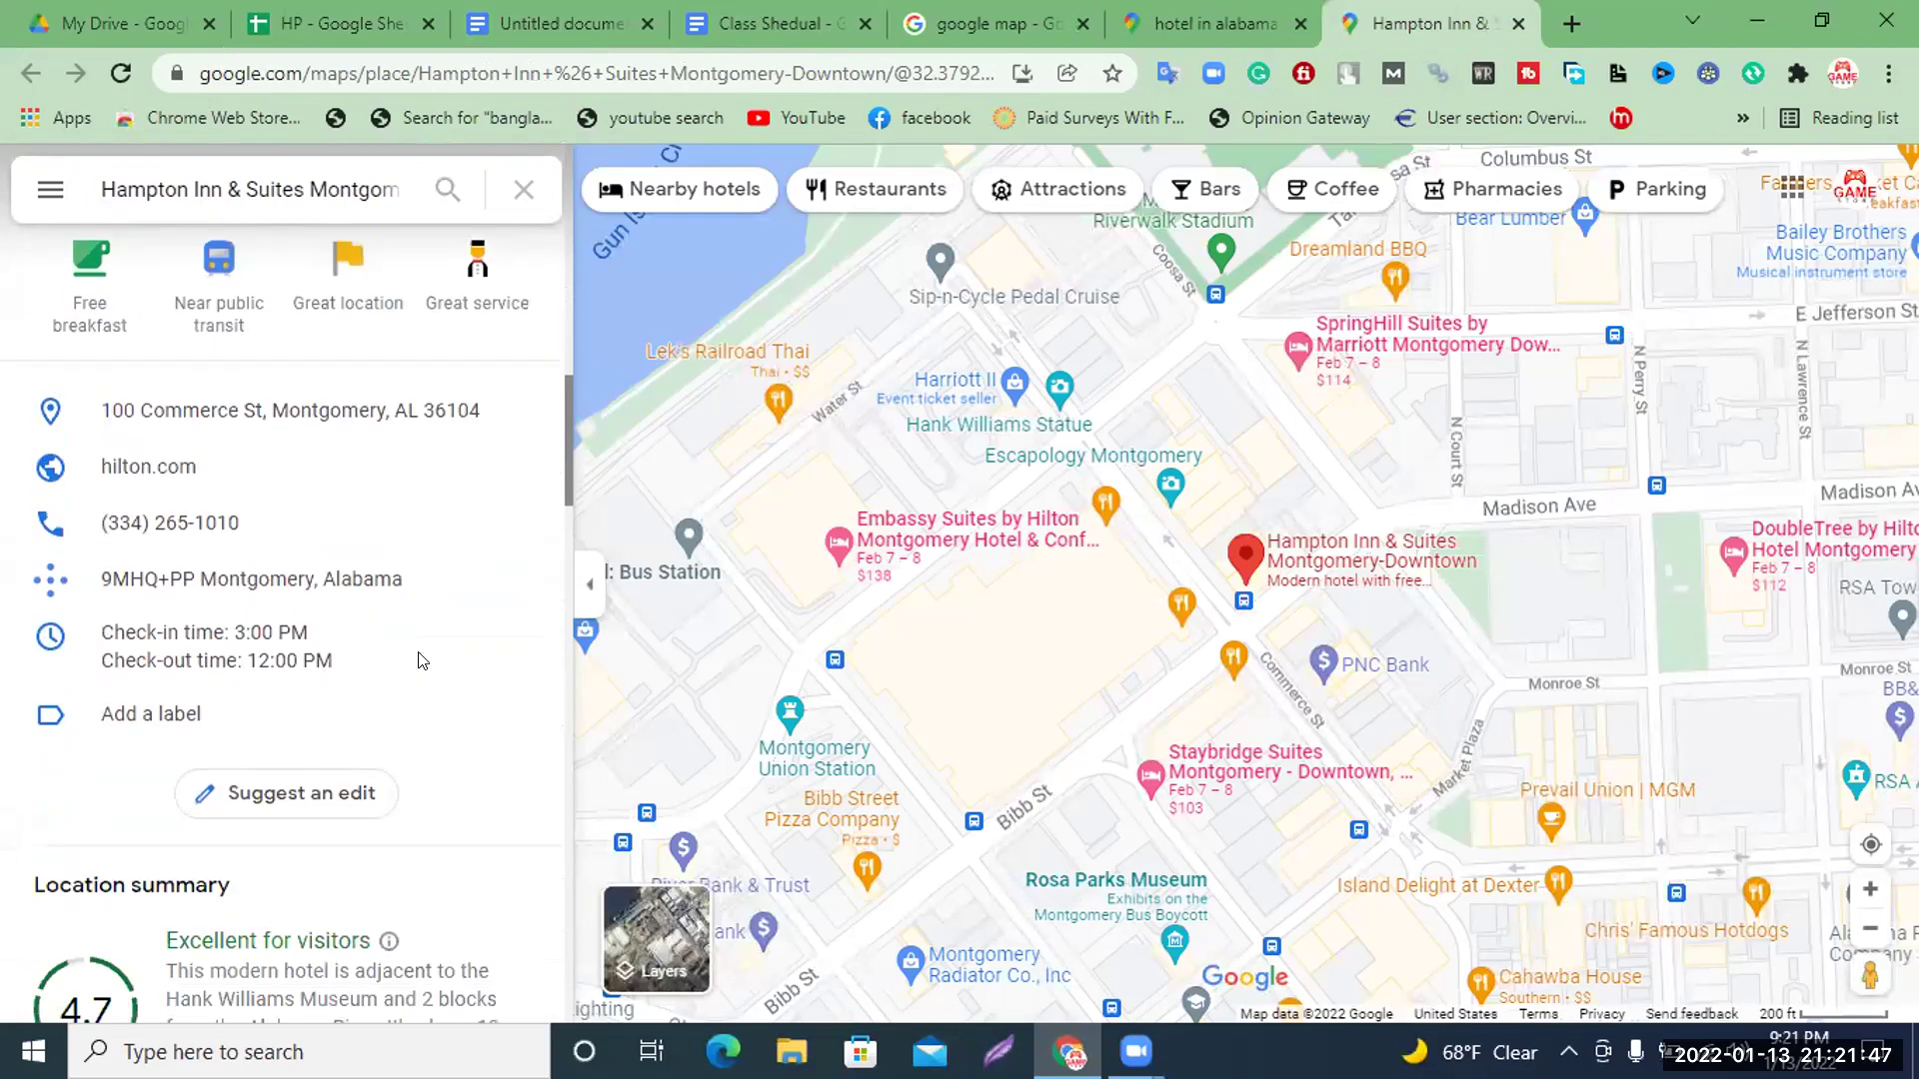
Examine the rest of the hotel's Maps listing, from the location summary to the web results, for an e-mail address
scroll(421, 661, down, 8)
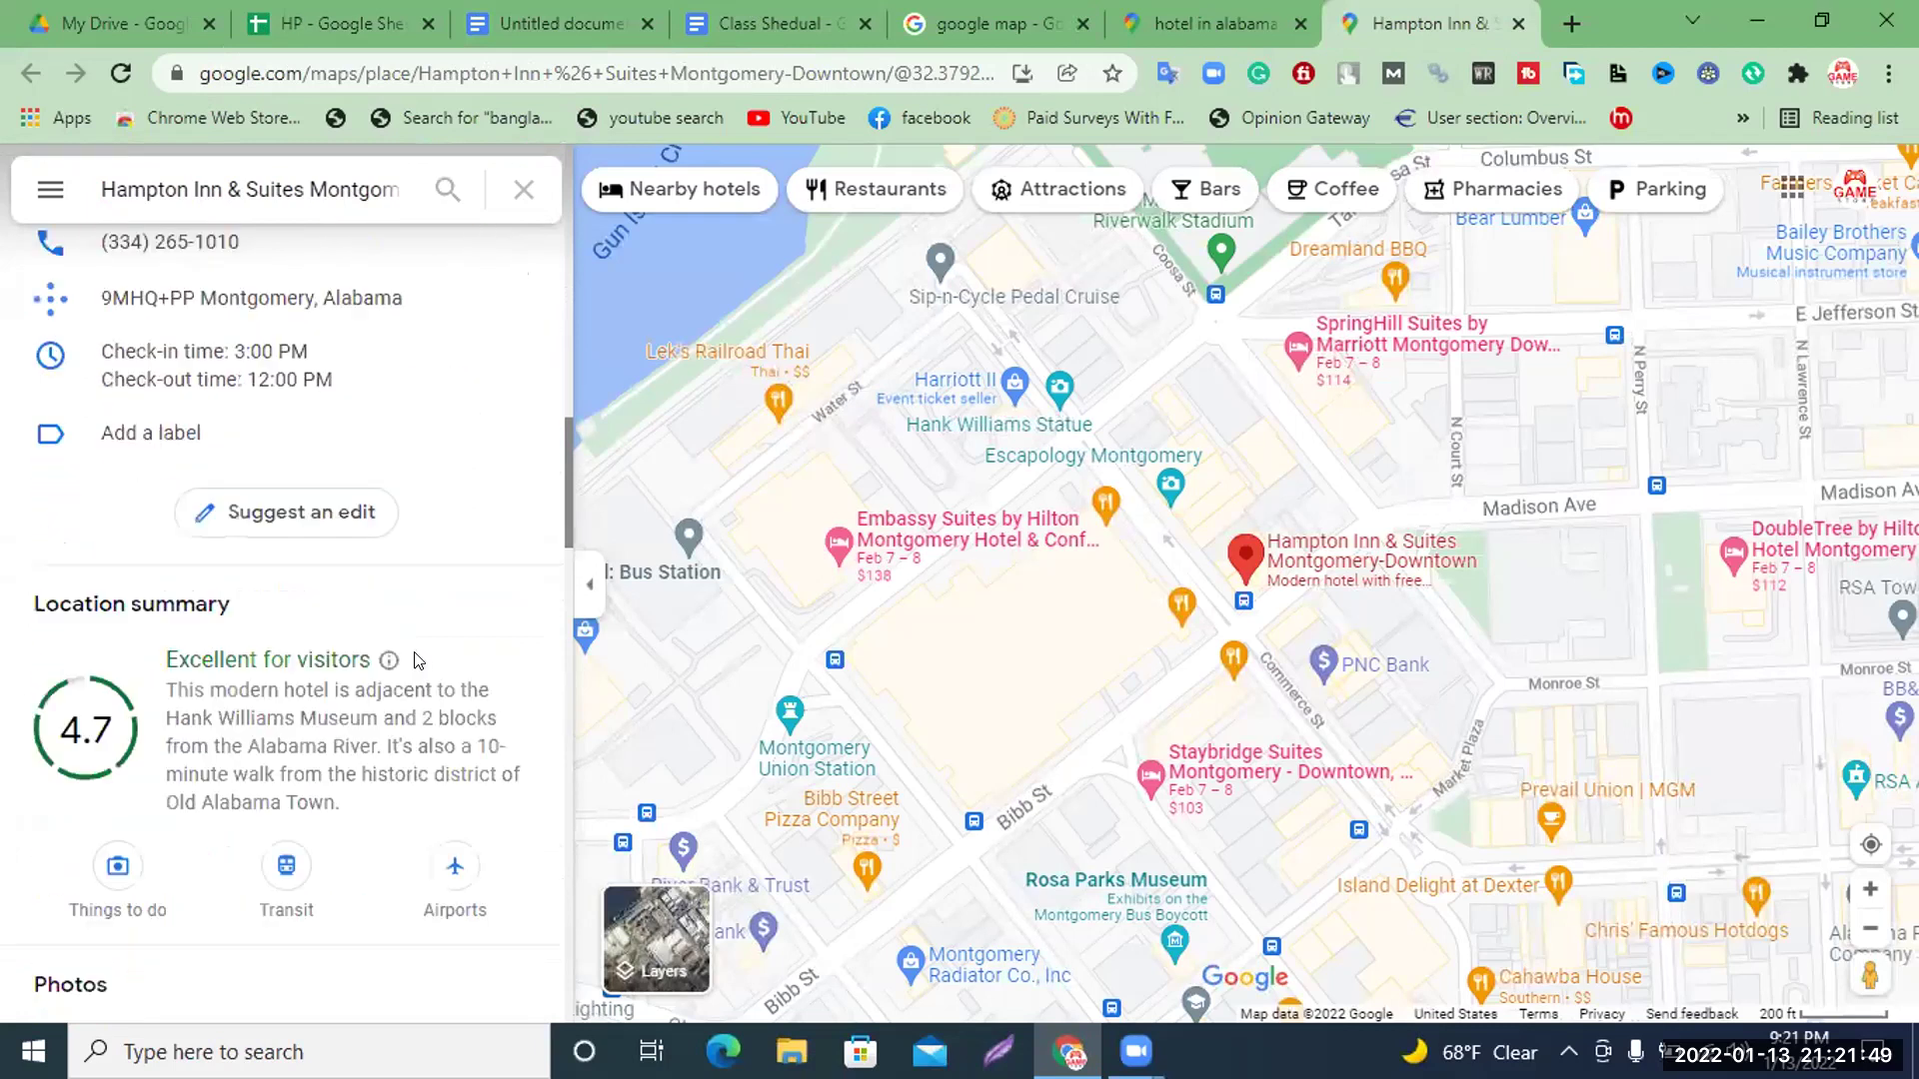
scroll(418, 660, down, 8)
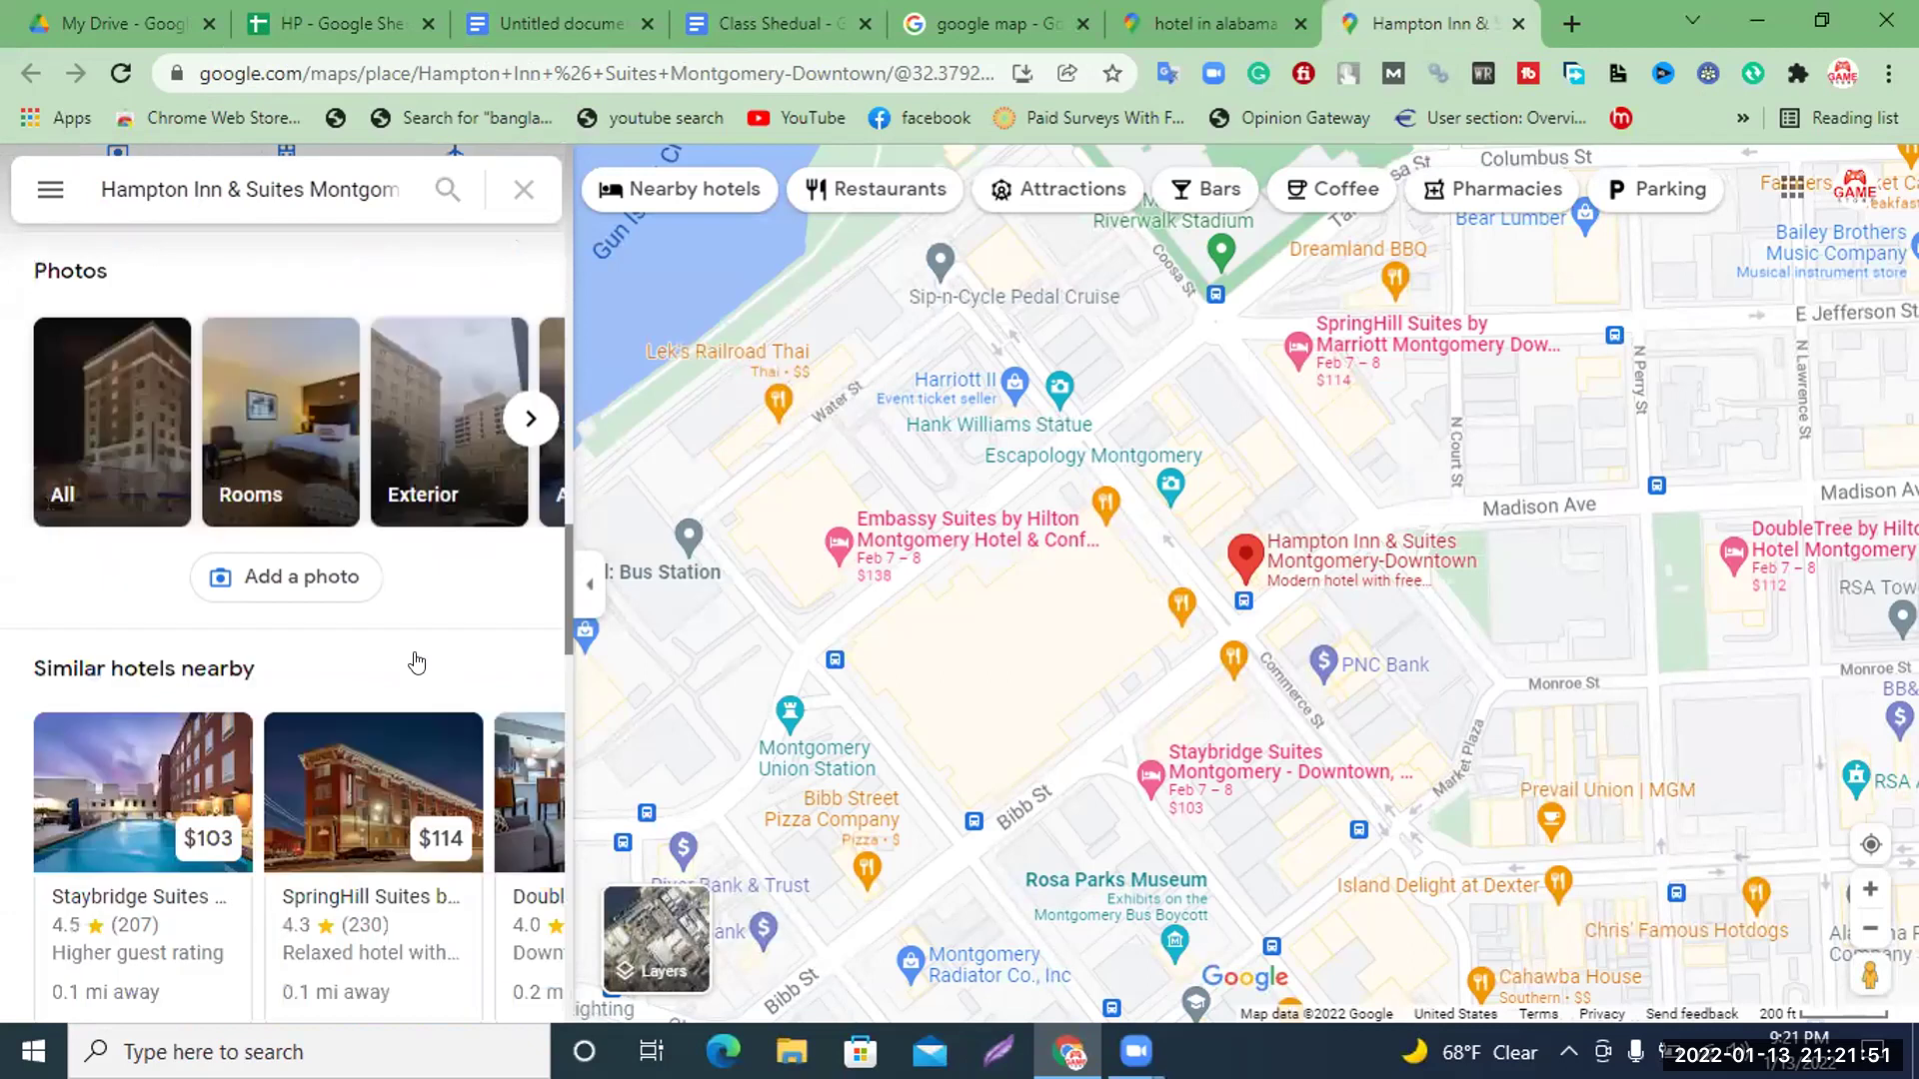
scroll(417, 660, down, 10)
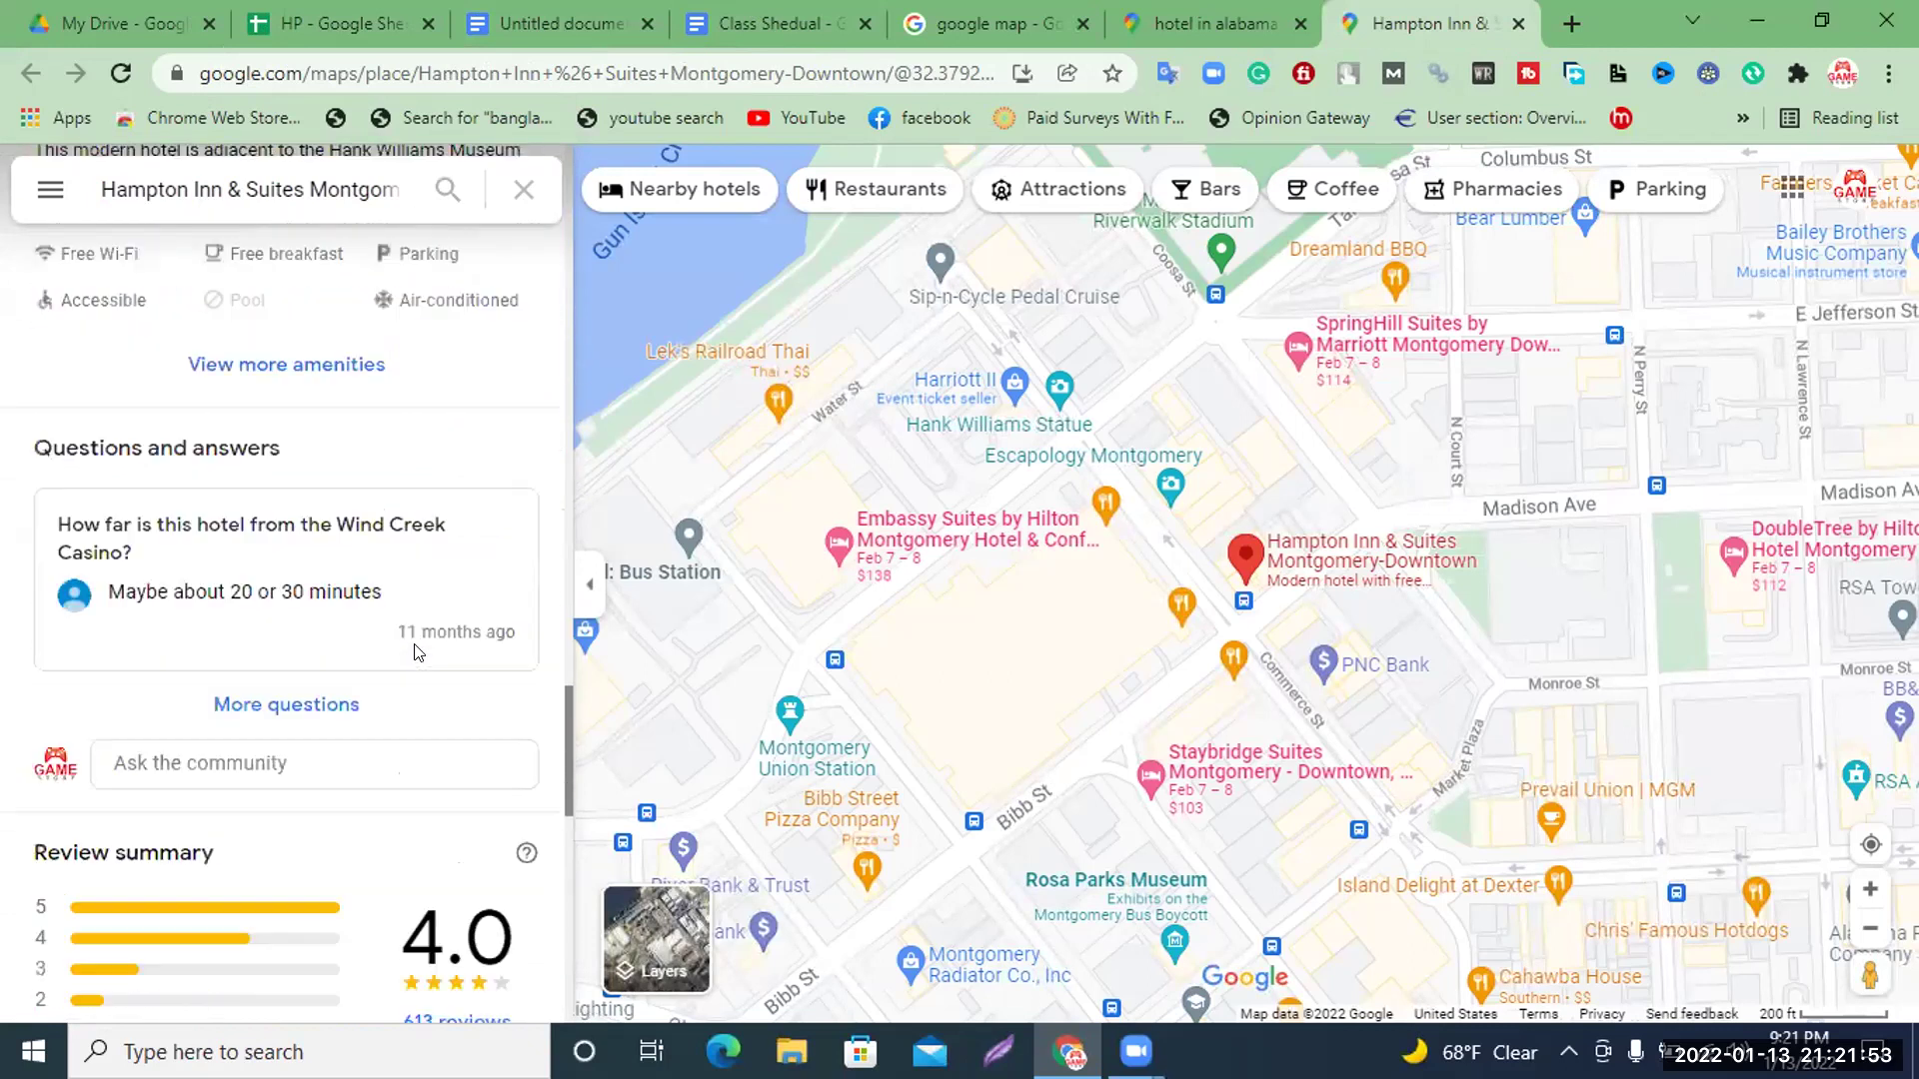
scroll(418, 651, down, 10)
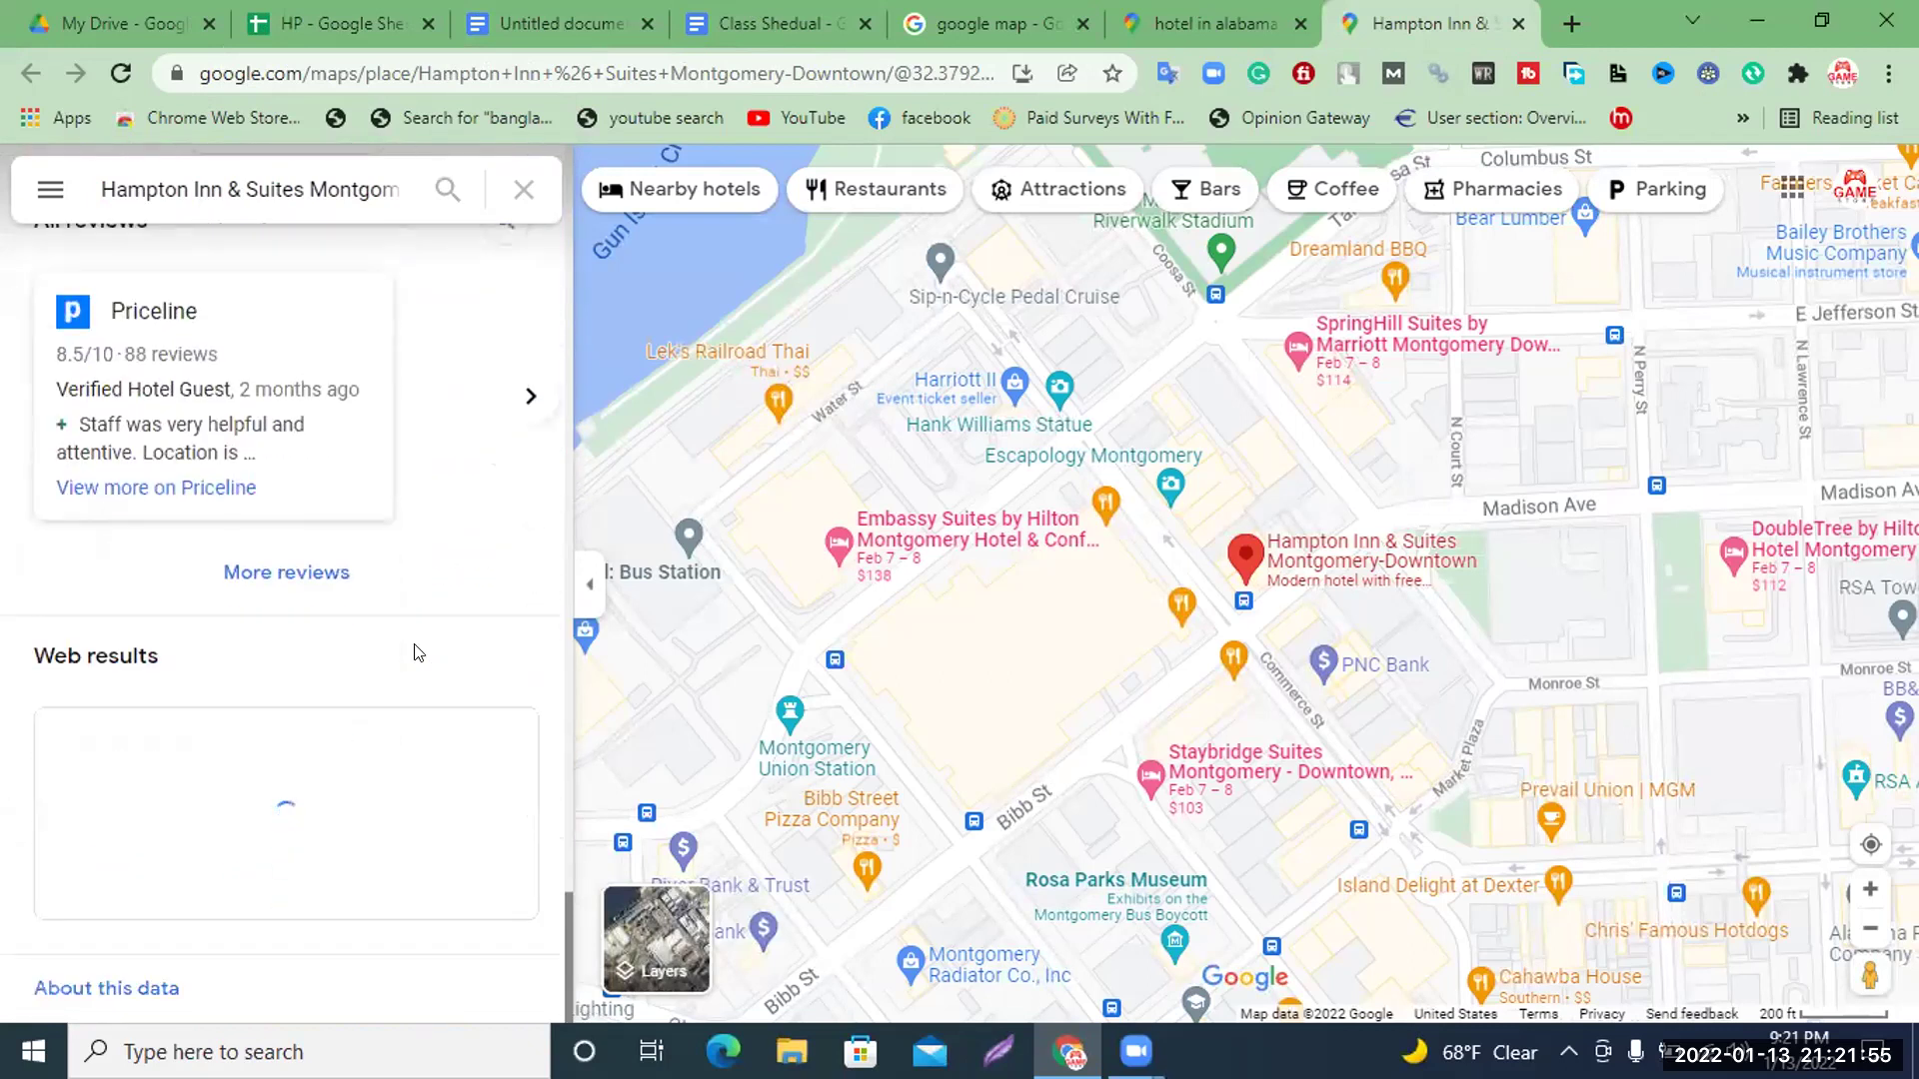
scroll(418, 652, up, 20)
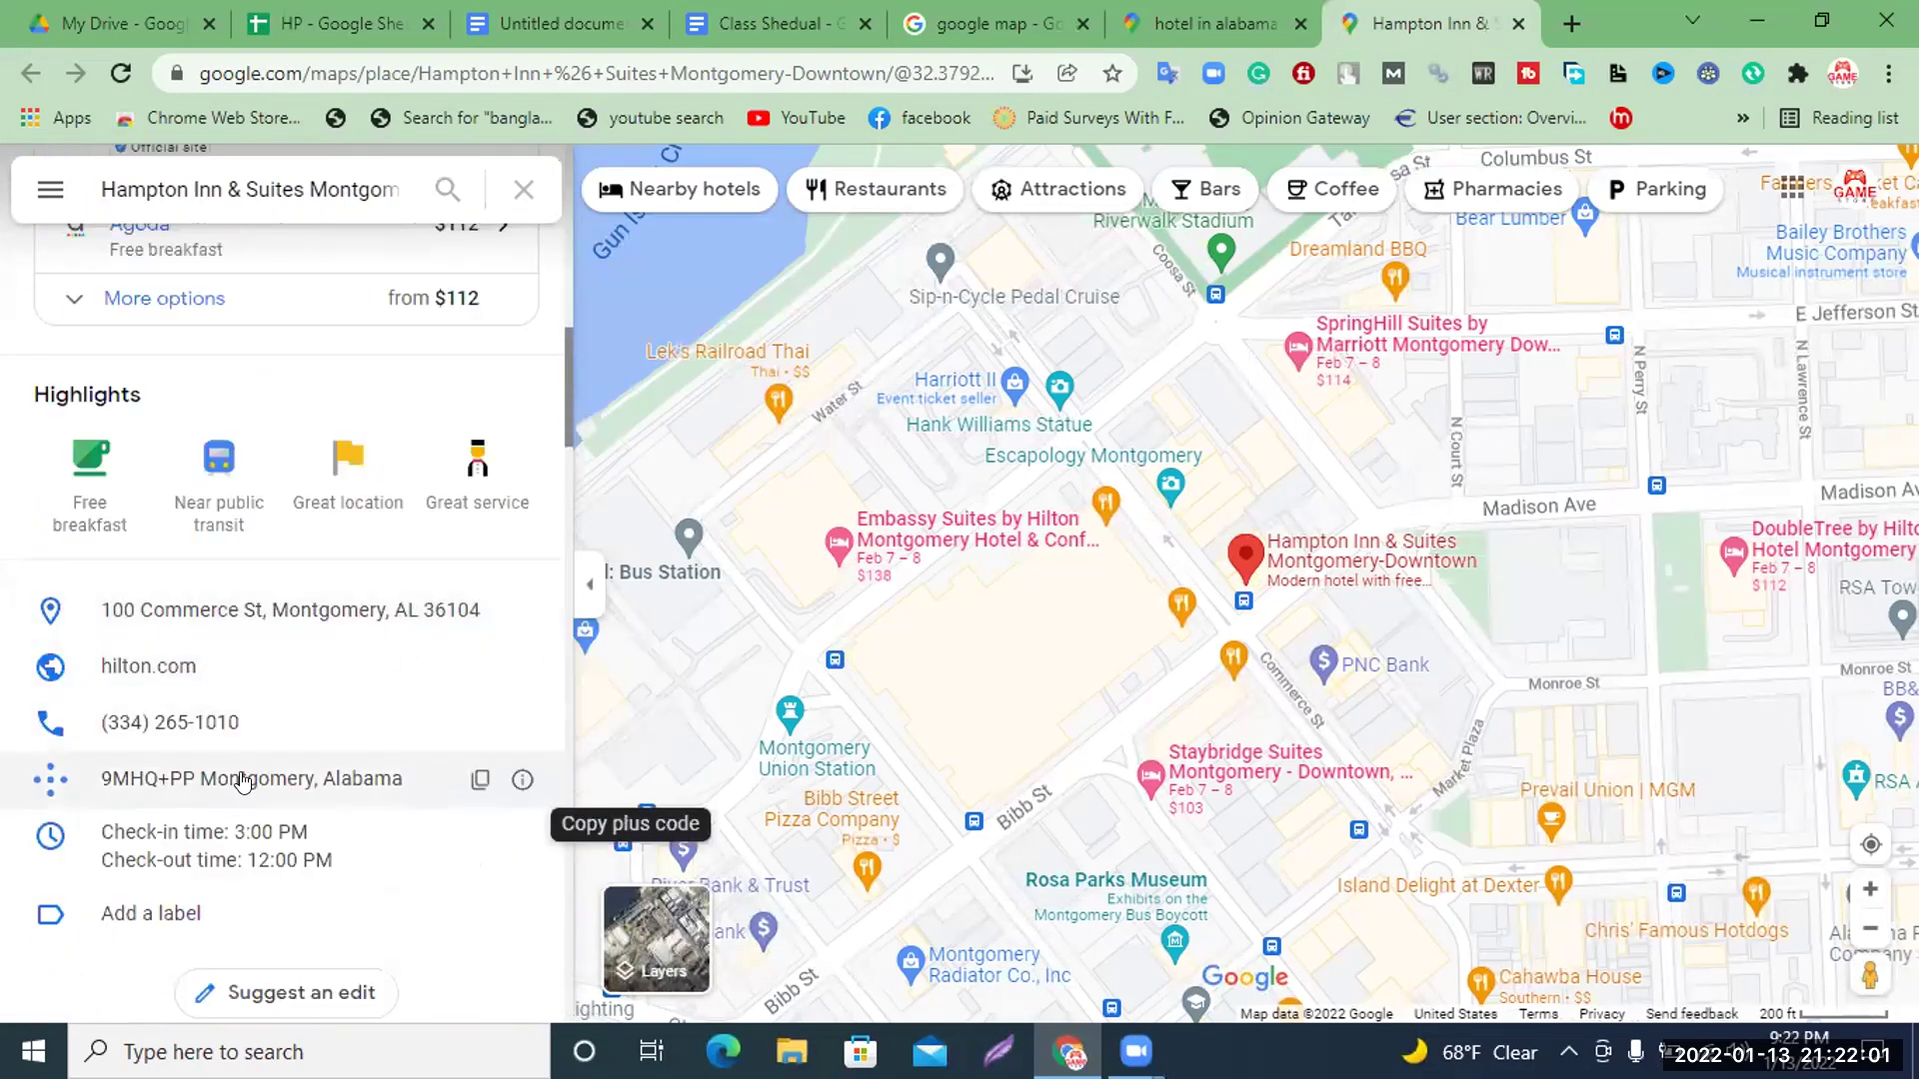
scroll(309, 671, up, 3)
scroll(309, 672, down, 3)
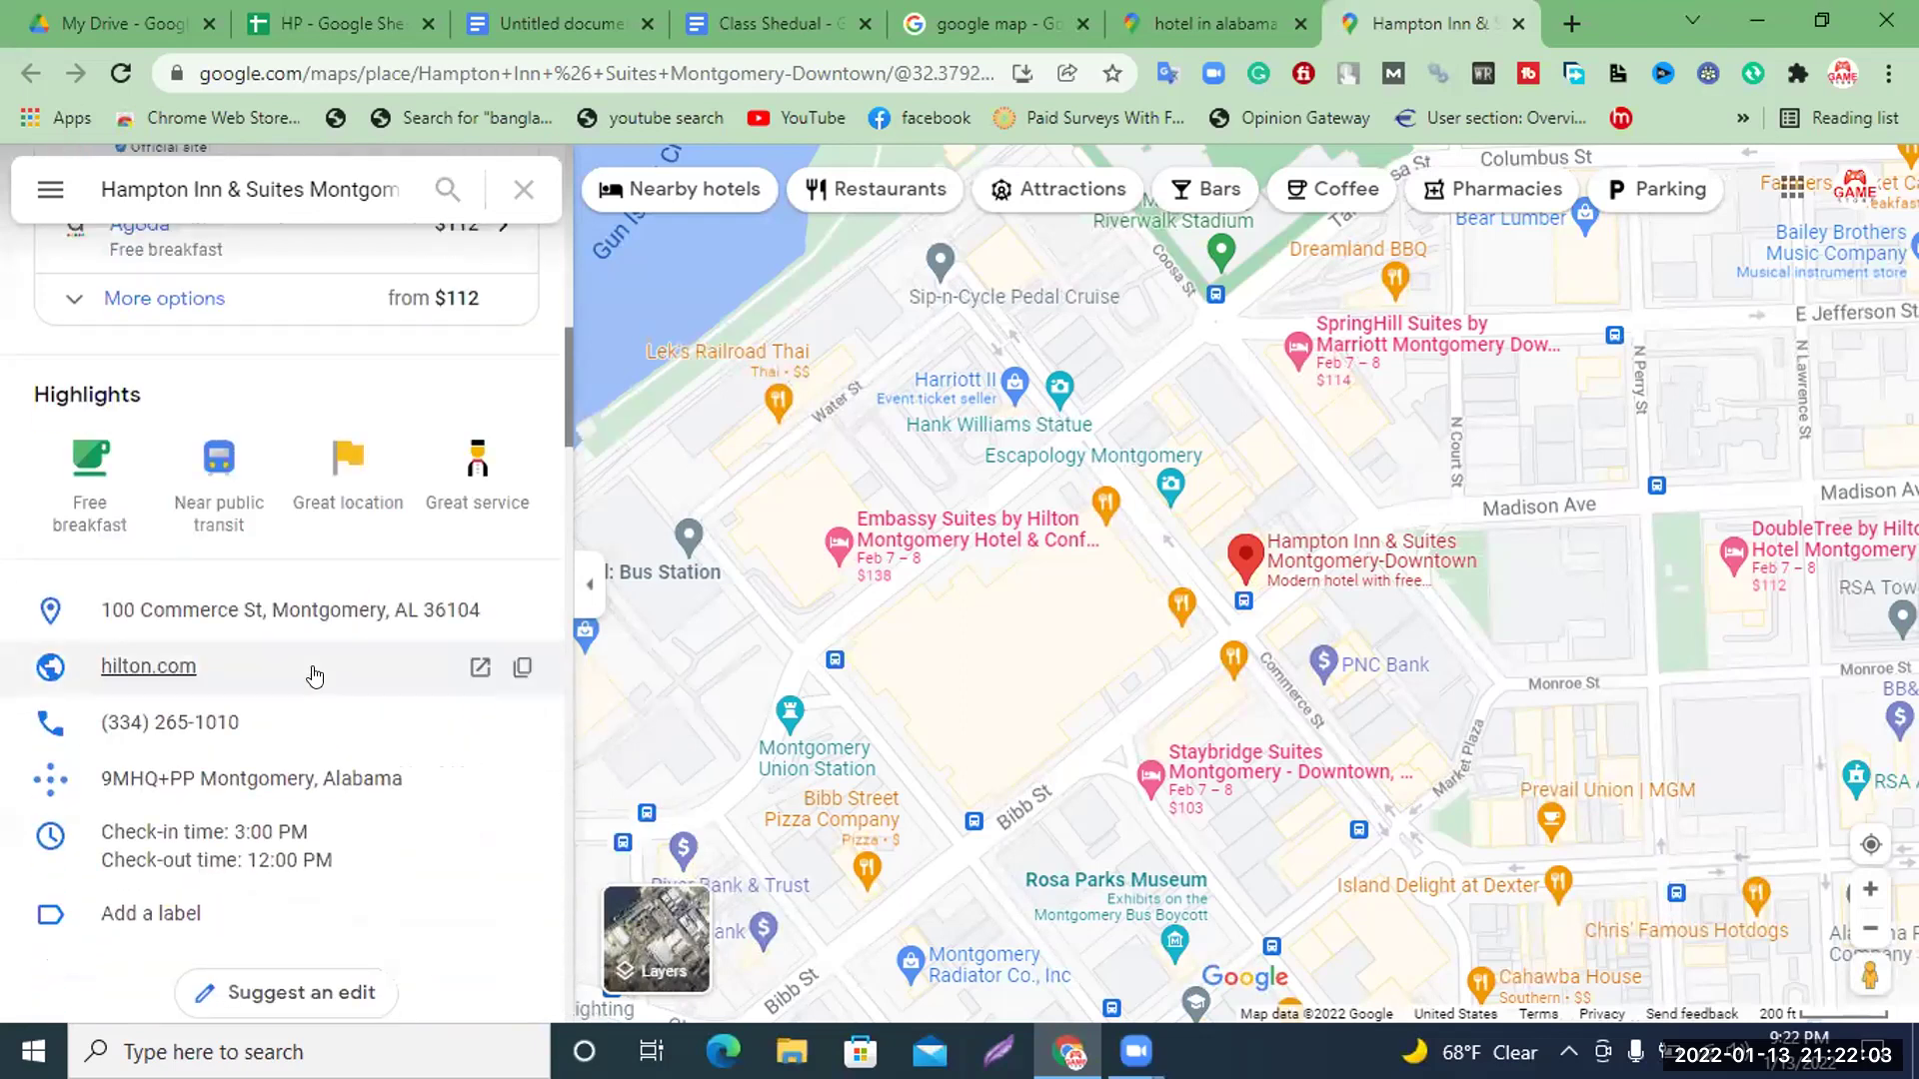
Open the hotel's hilton.com website from the listing and examine its Location page down to the footer for an e-mail address
click(125, 669)
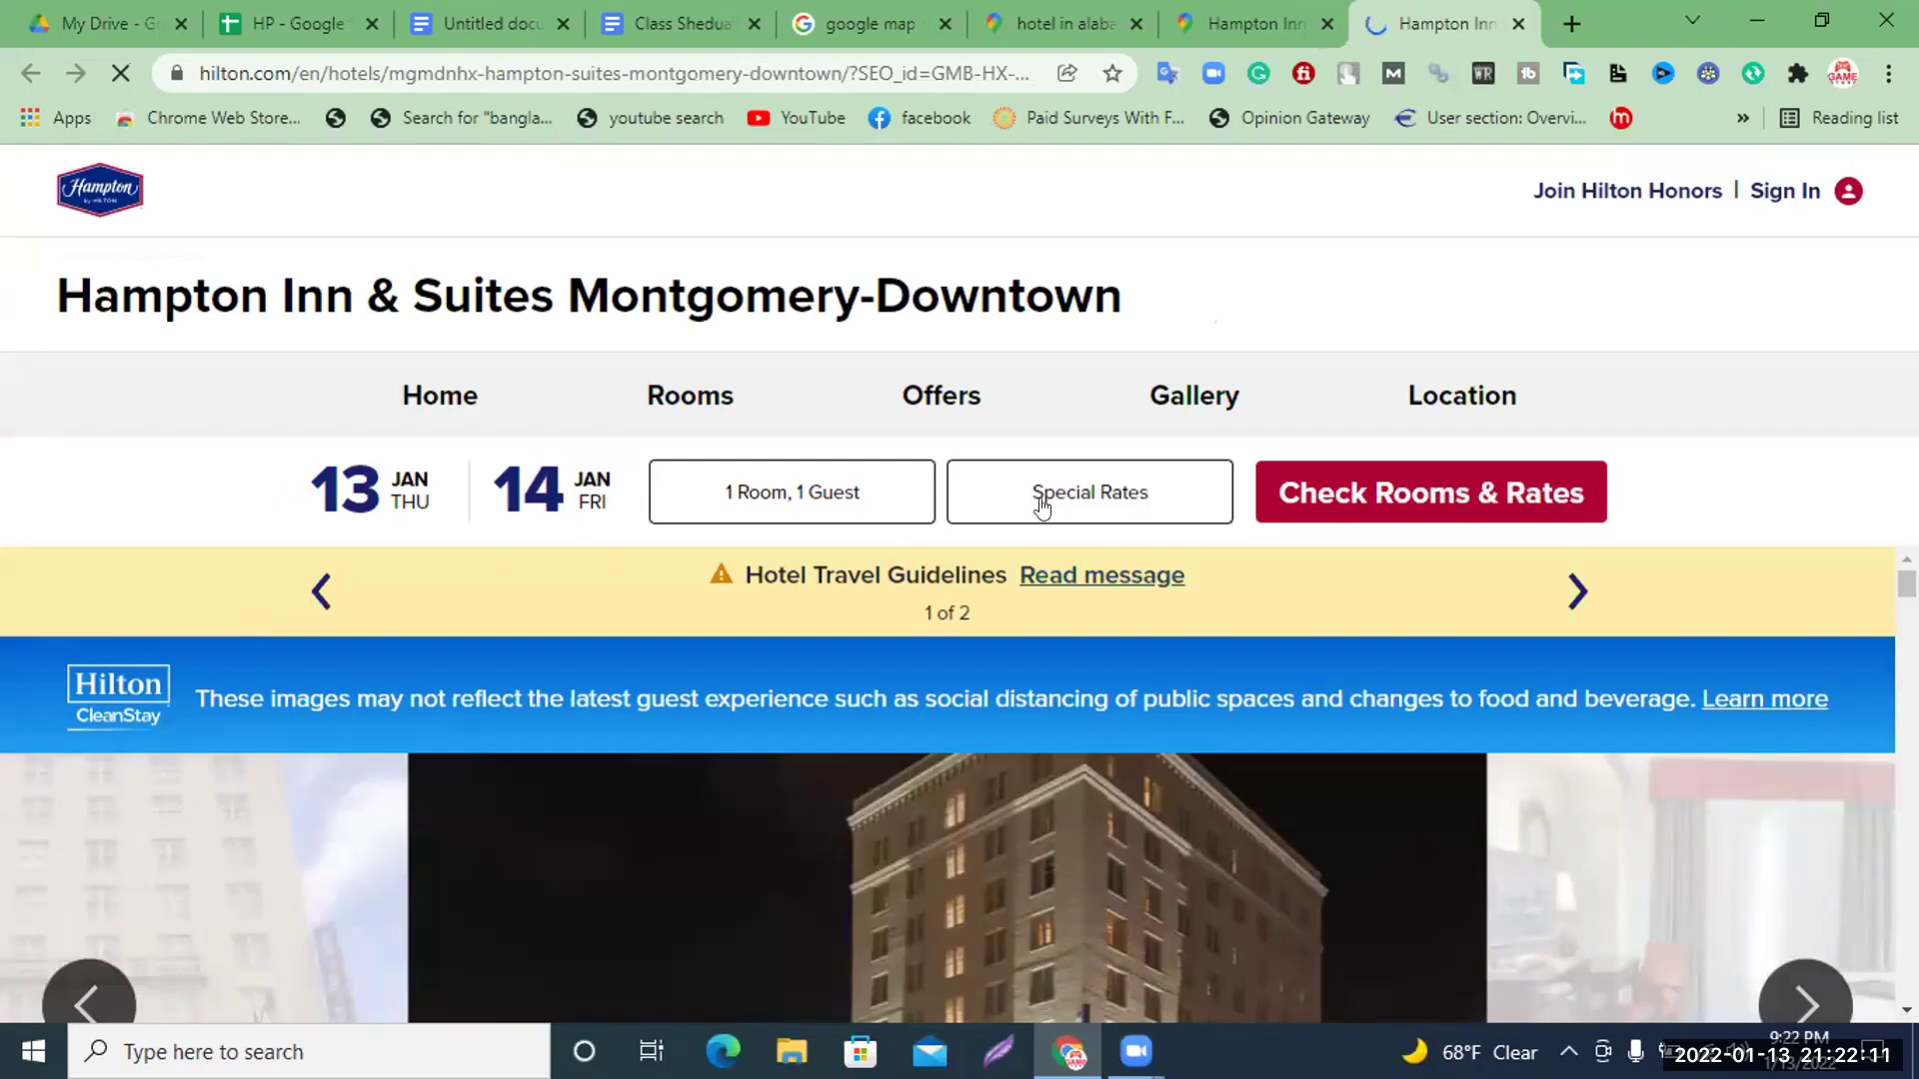
click(1447, 394)
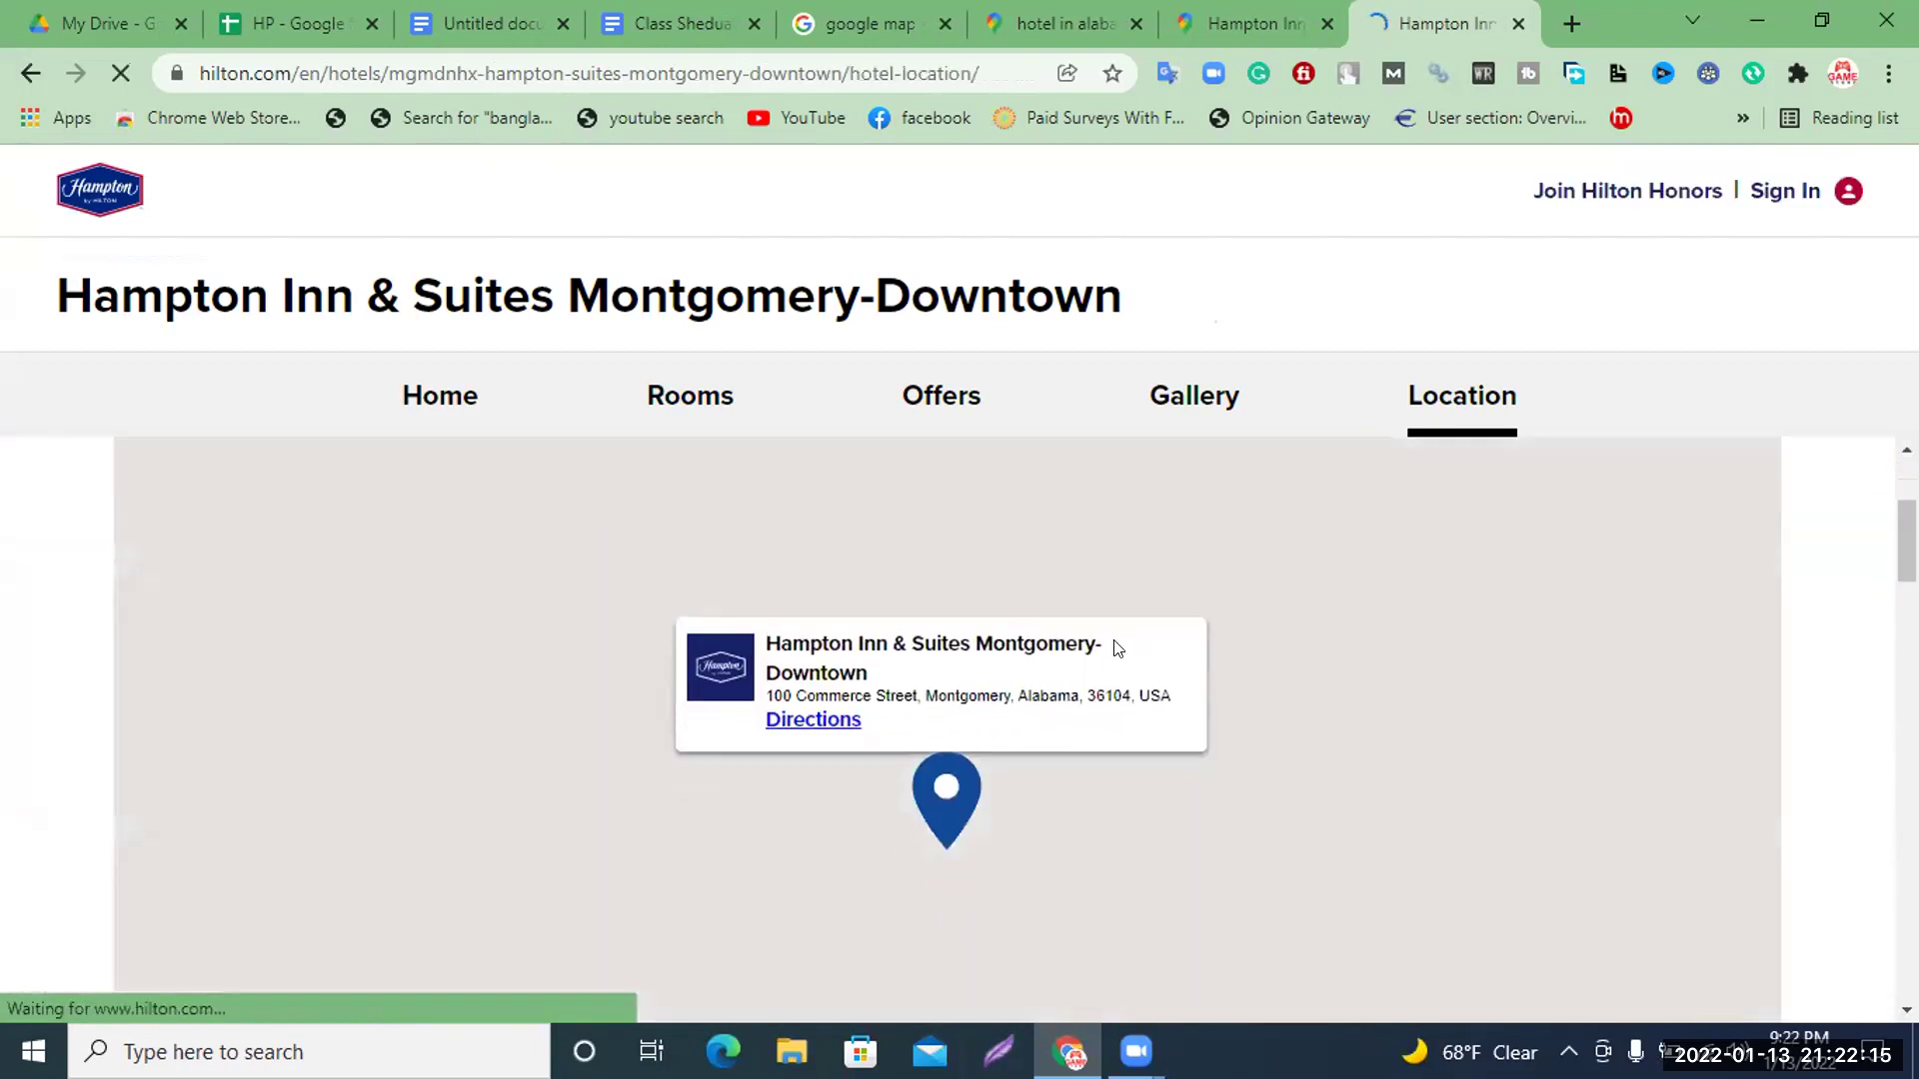
scroll(1464, 630, down, 10)
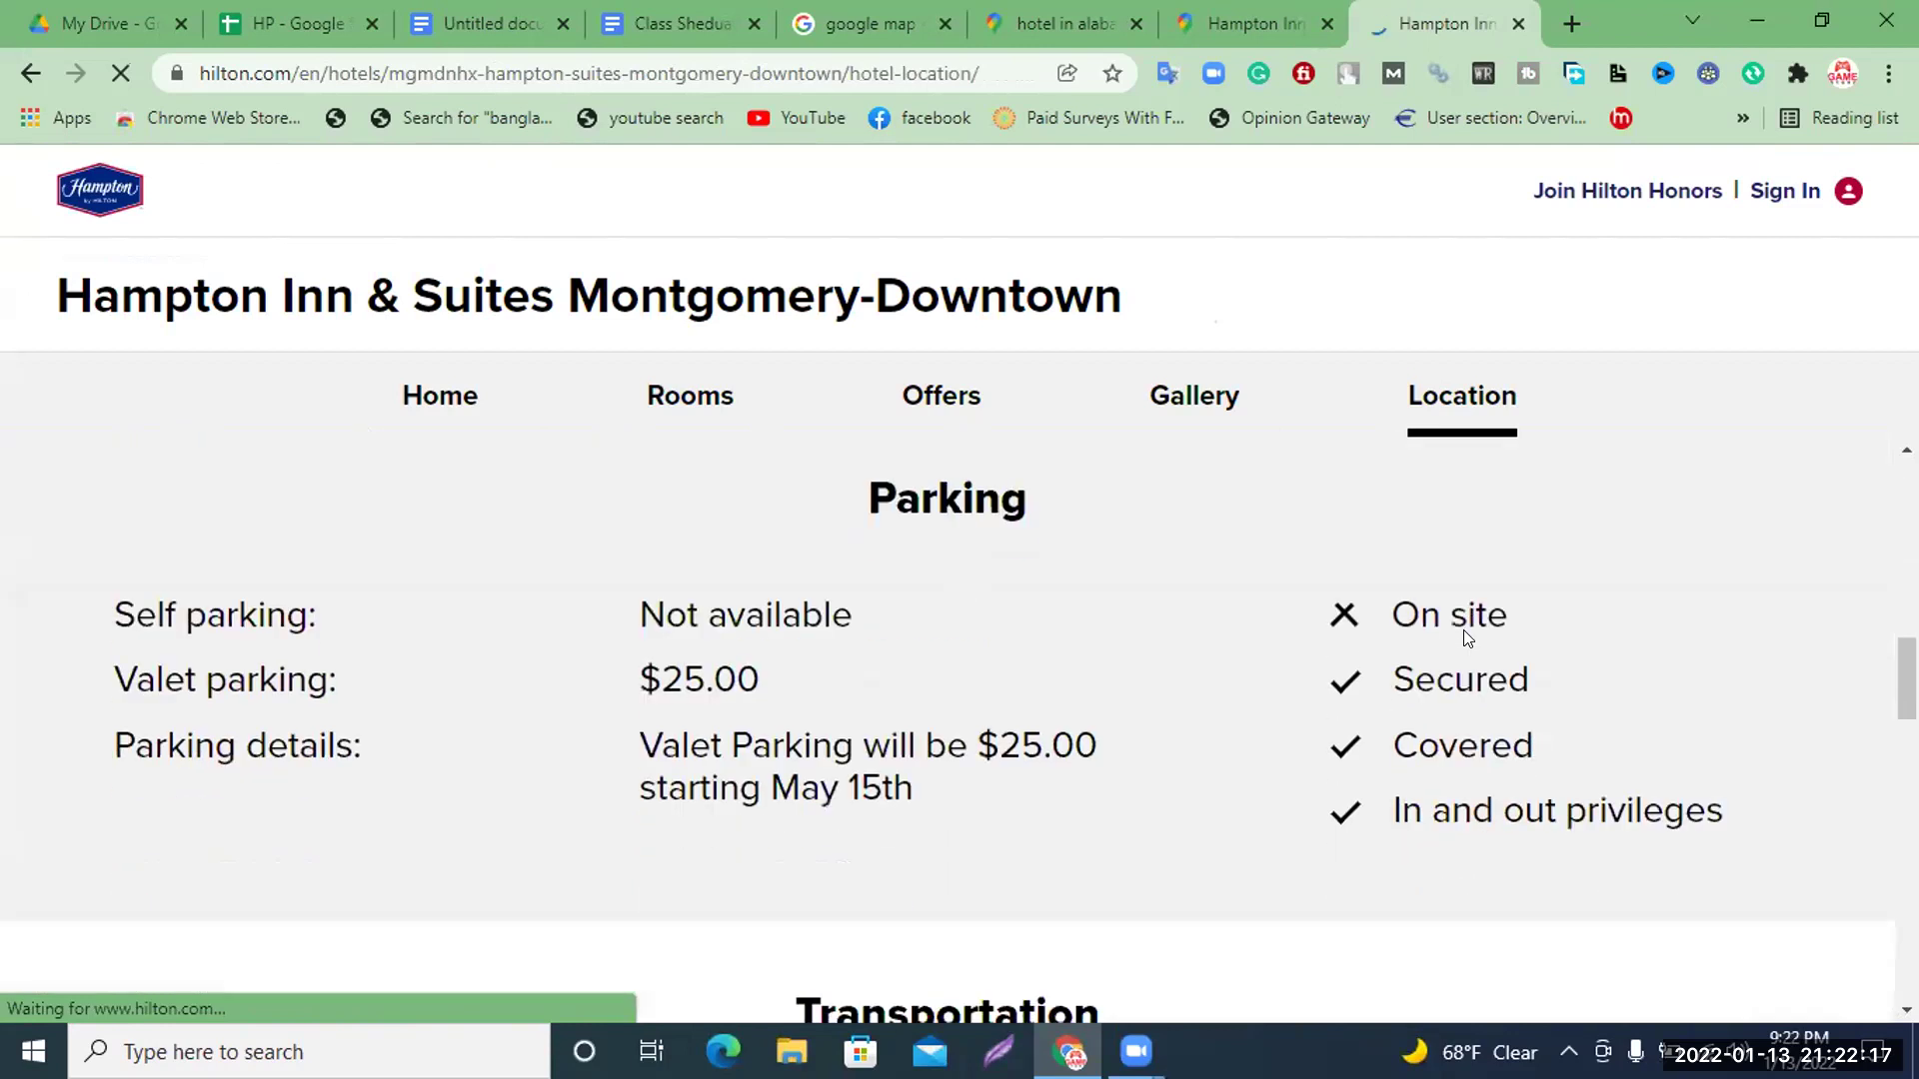
scroll(1065, 707, down, 5)
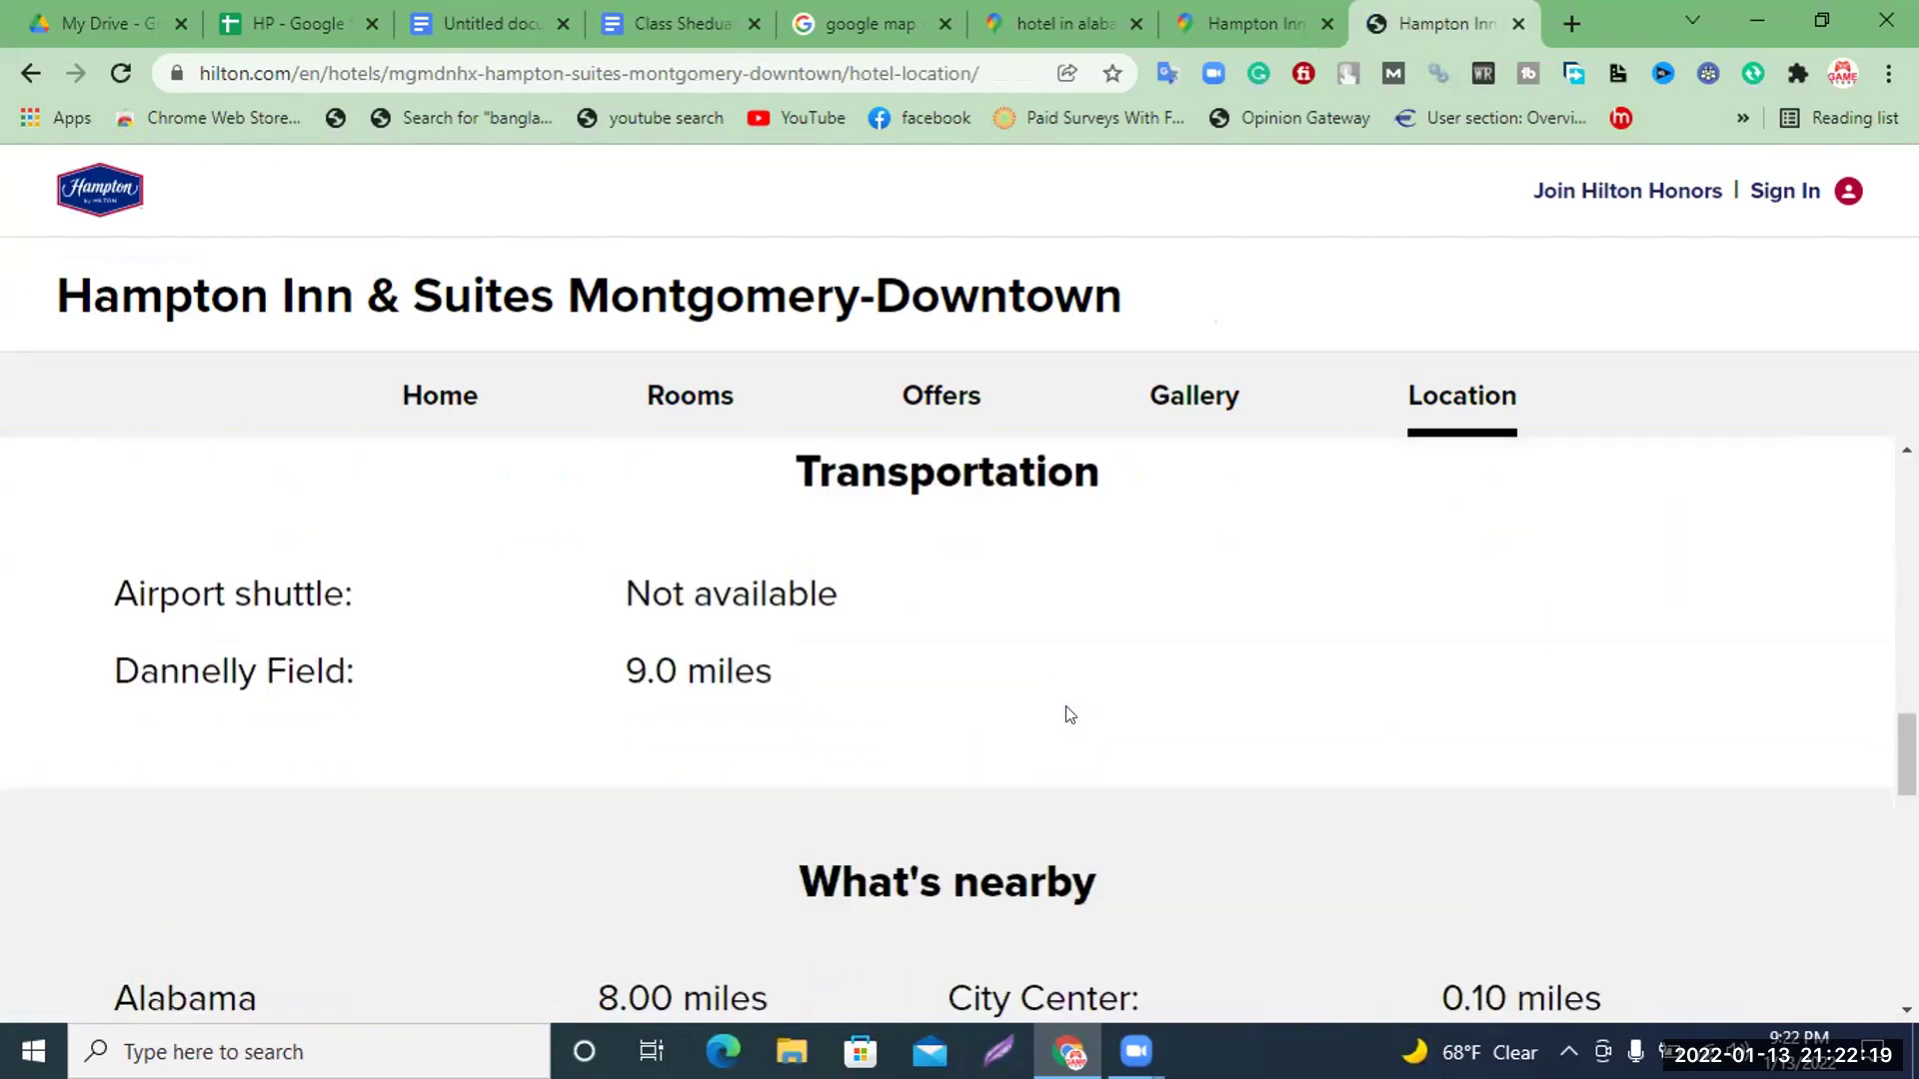
scroll(612, 686, down, 3)
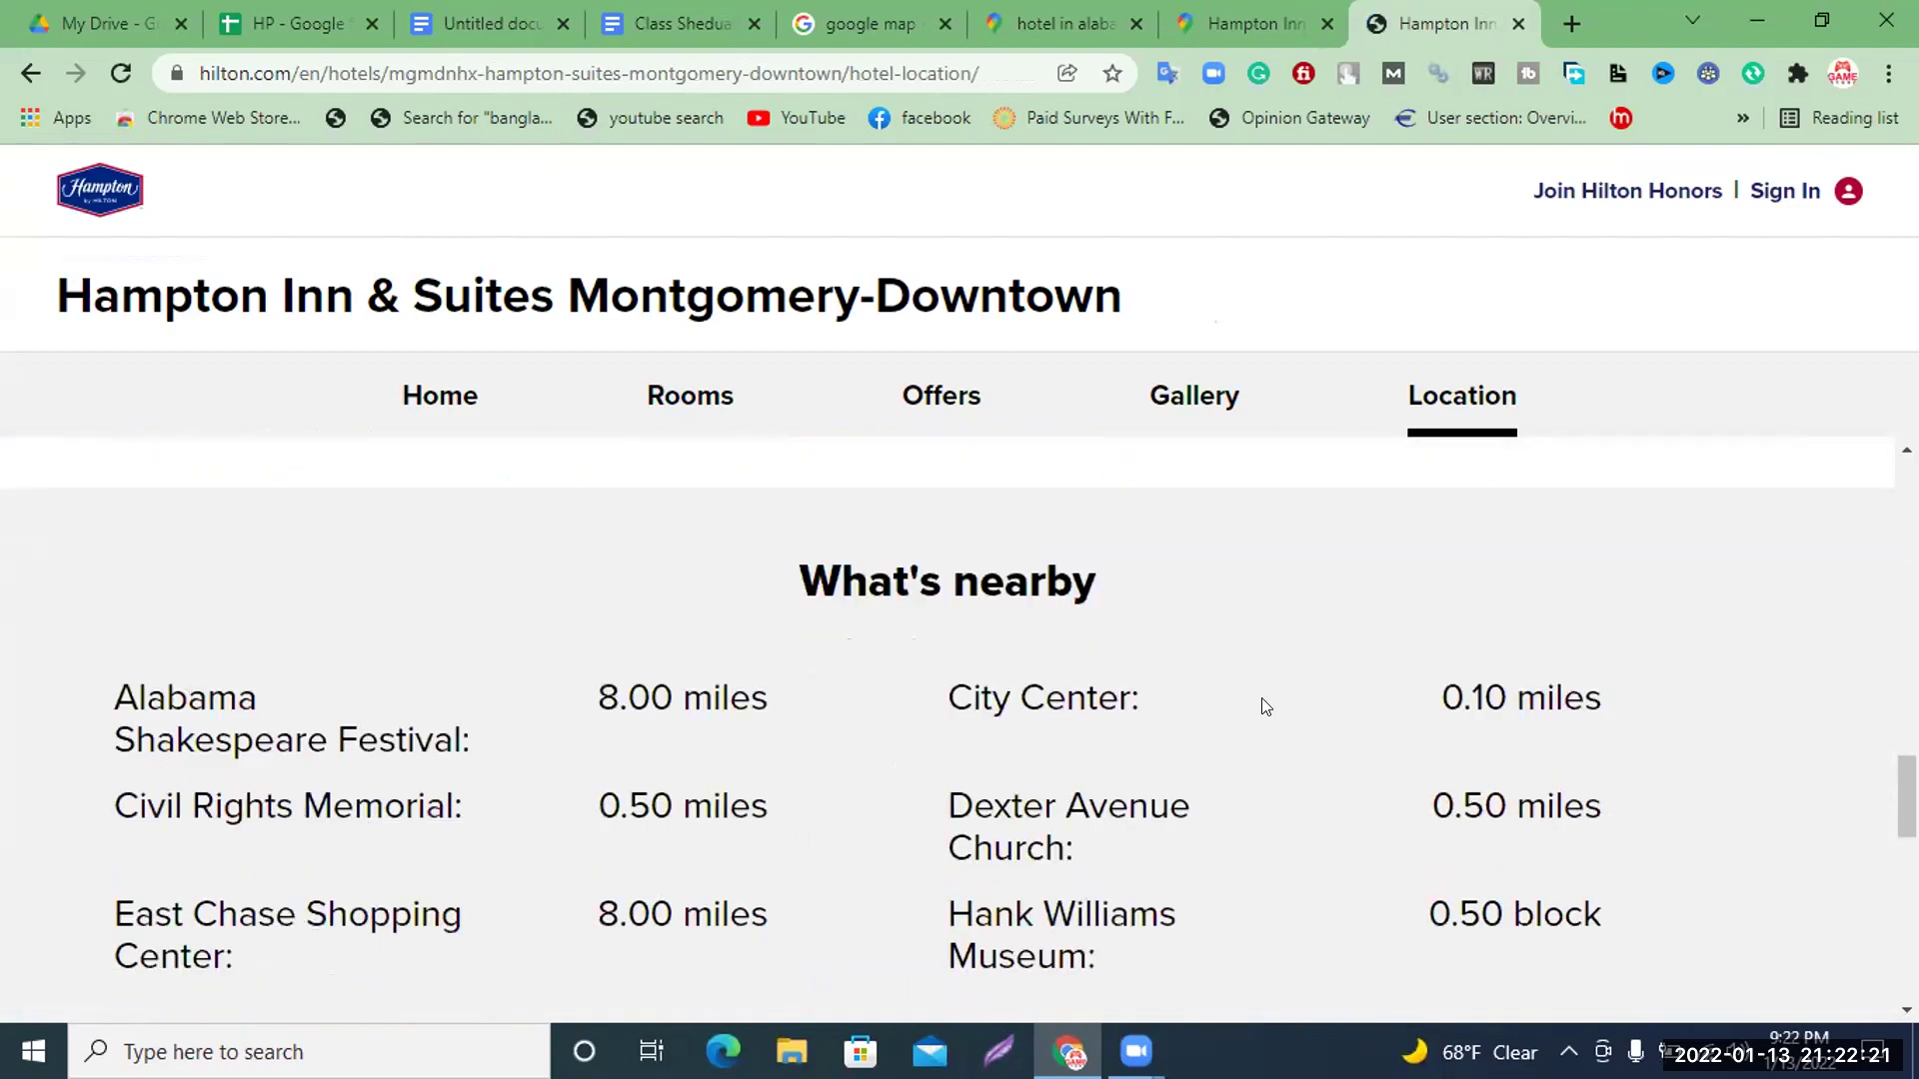
scroll(1261, 700, down, 5)
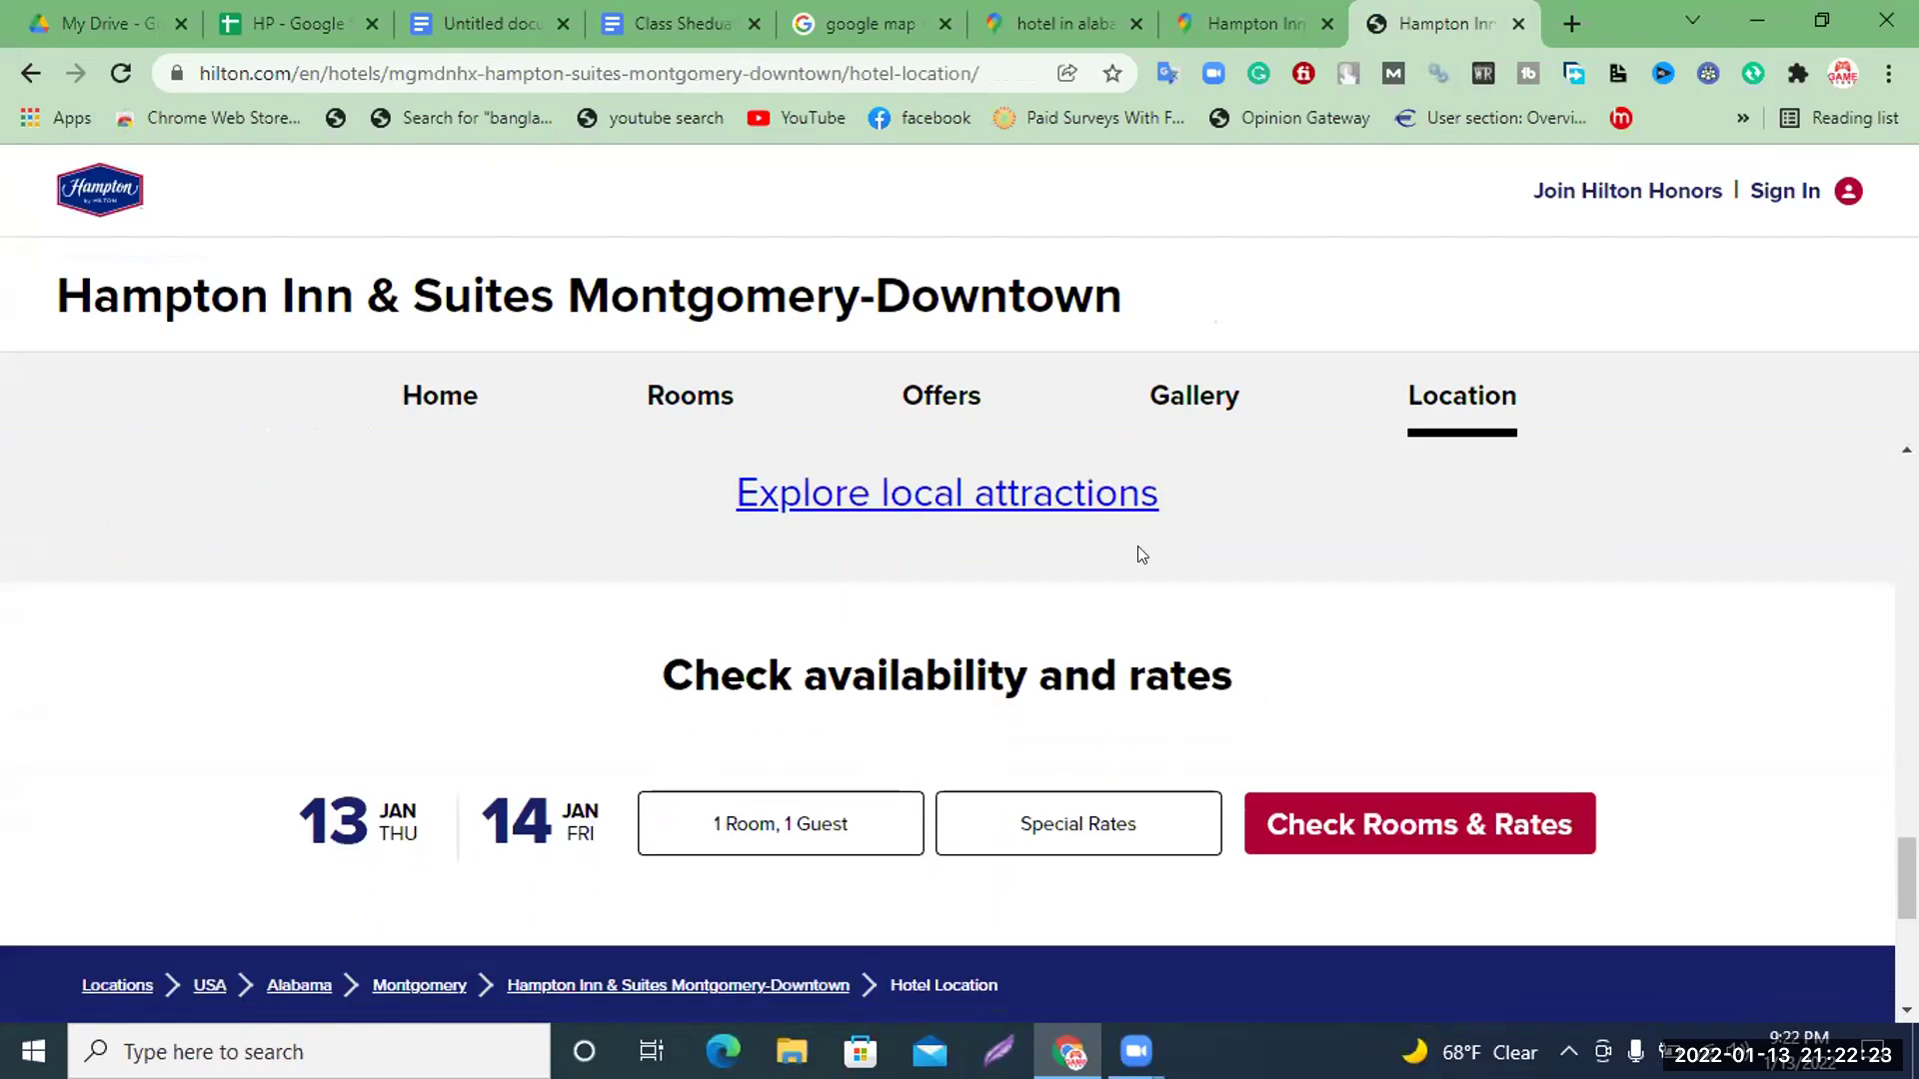
scroll(1139, 554, down, 4)
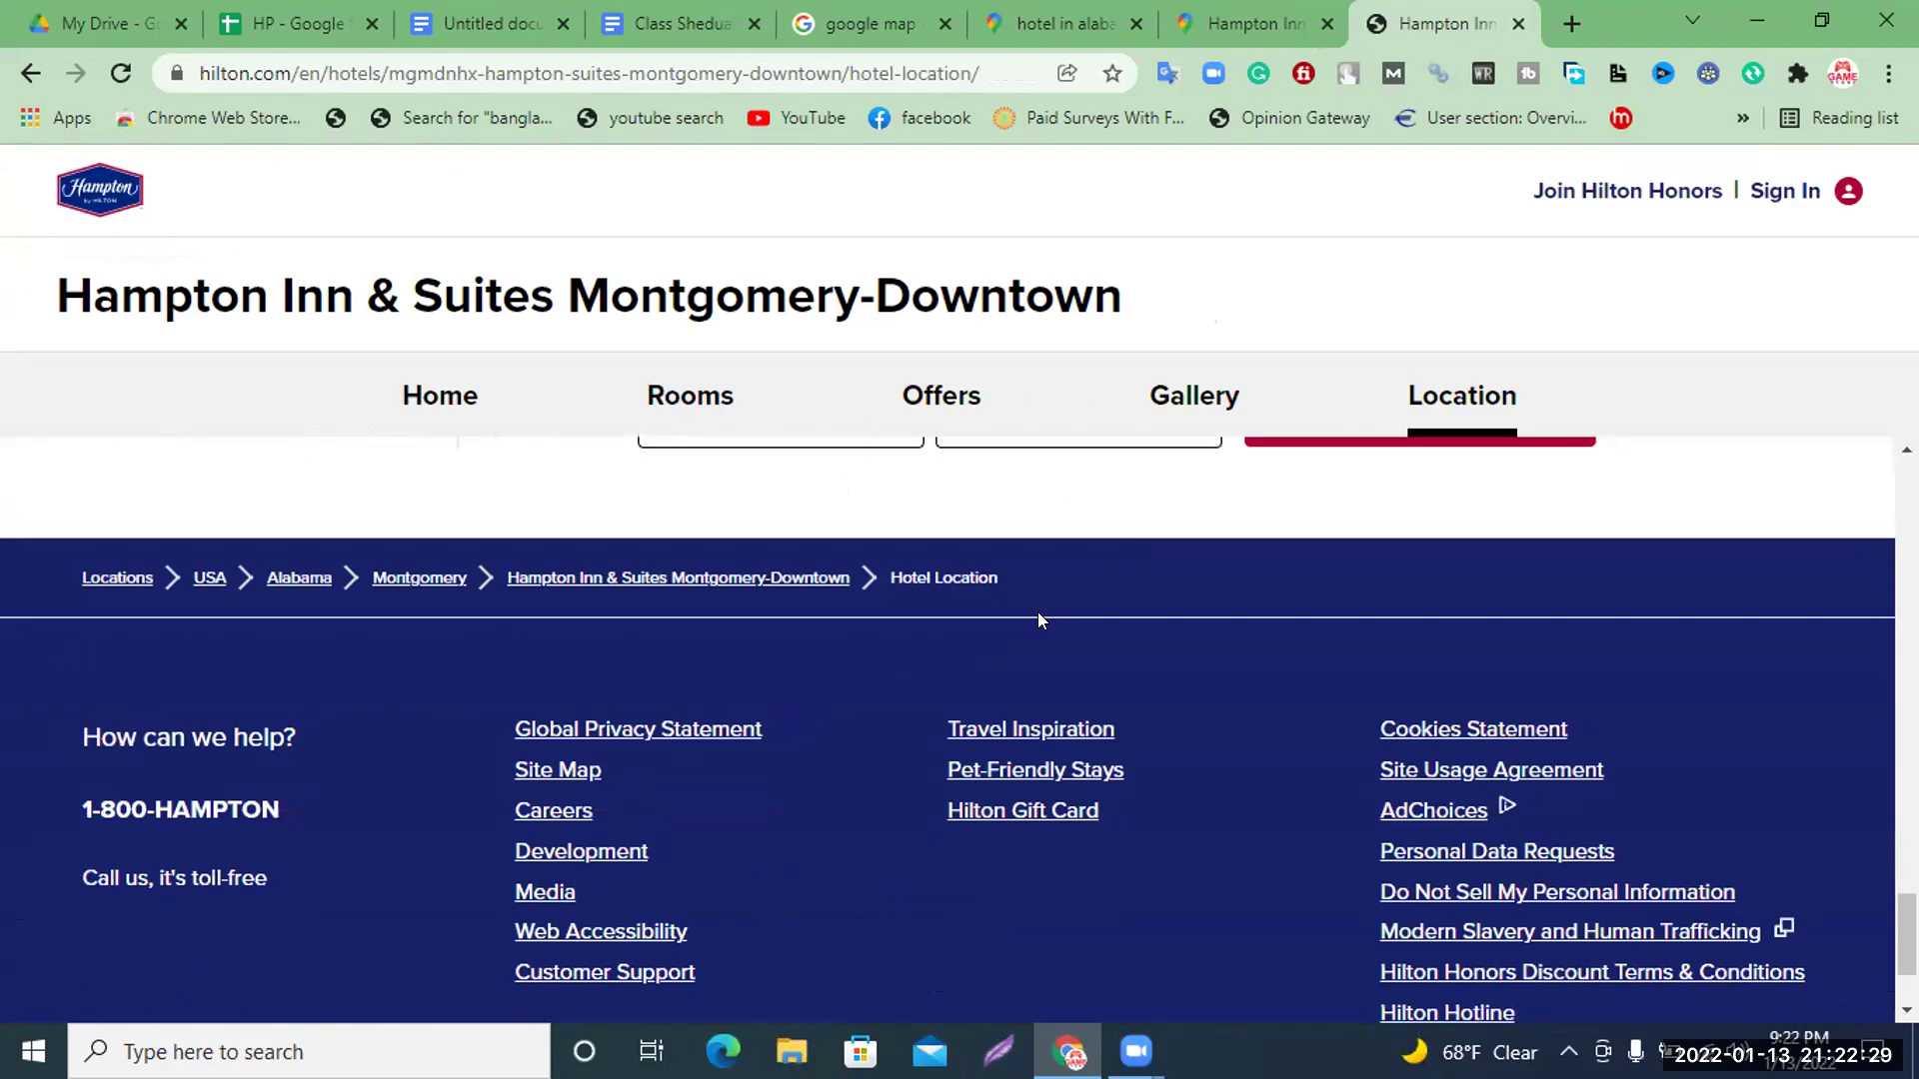
scroll(1037, 614, down, 2)
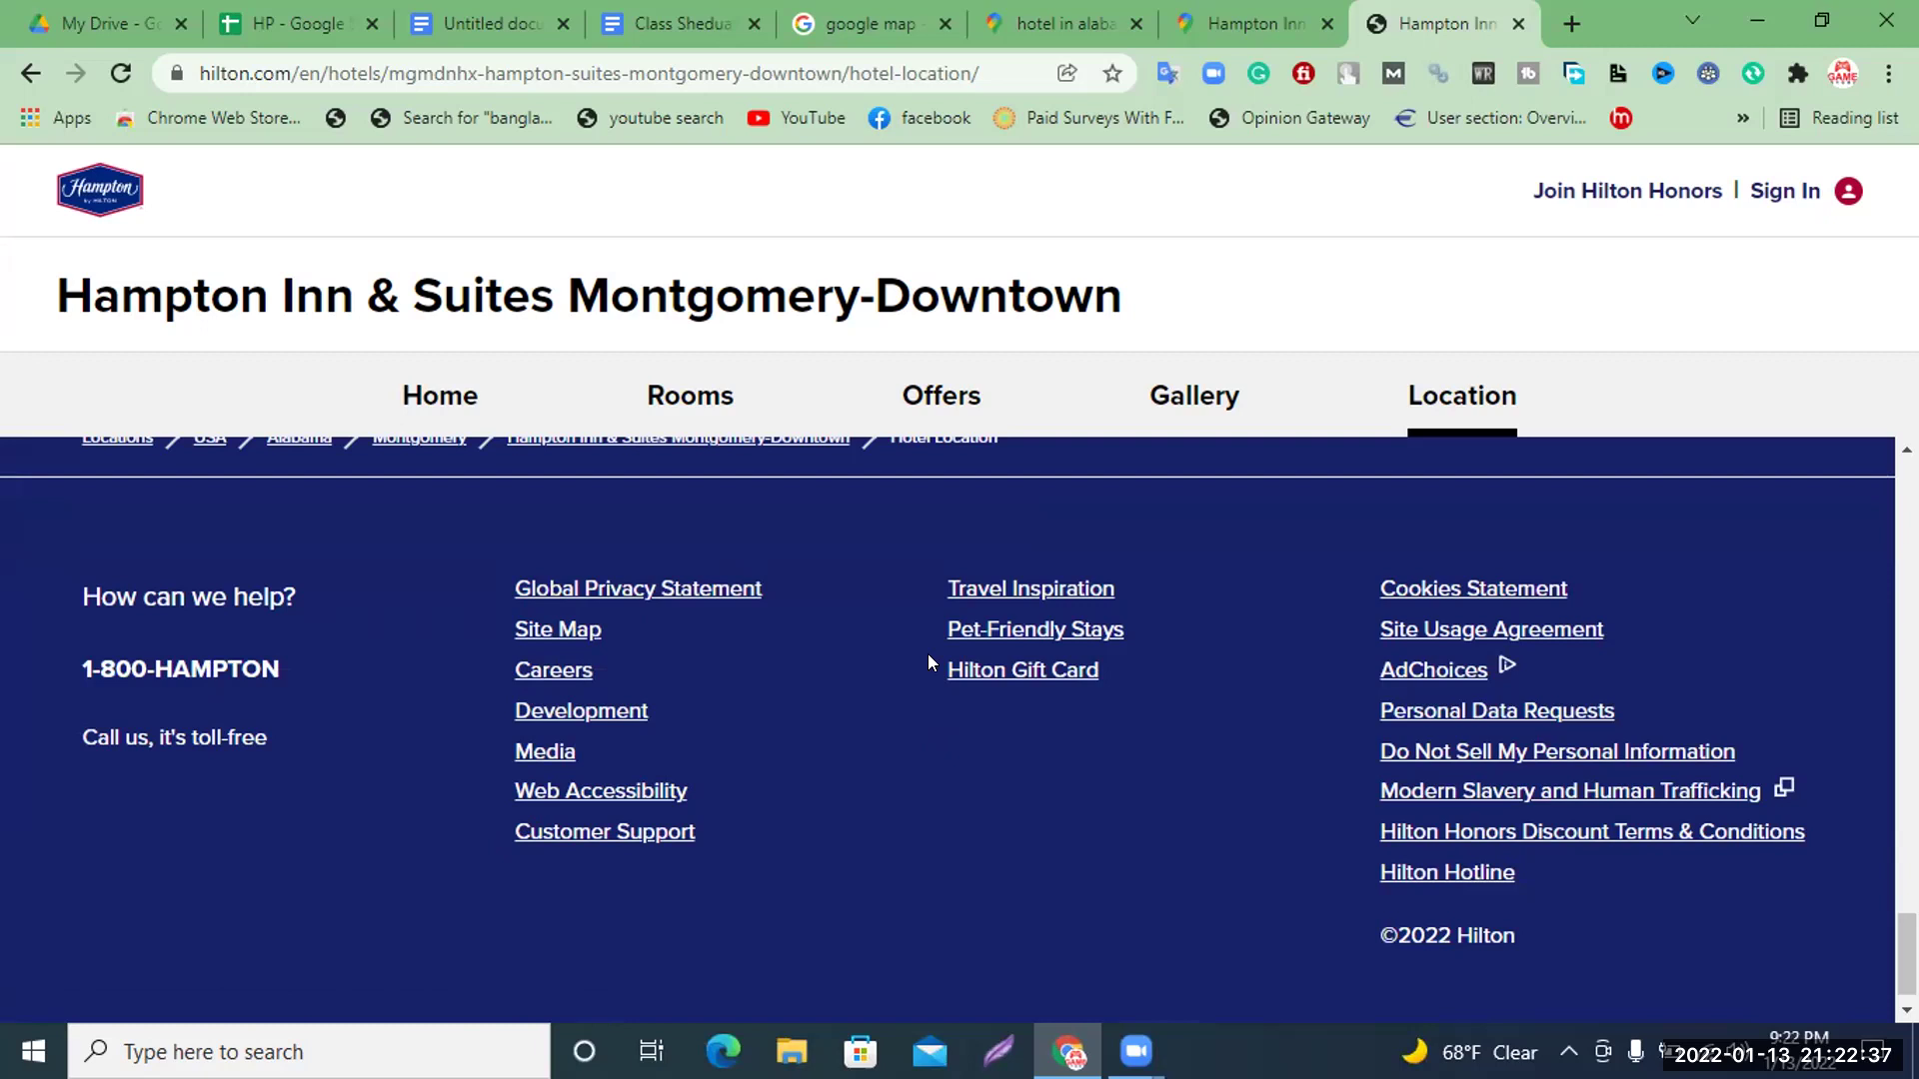
scroll(1133, 686, down, 1)
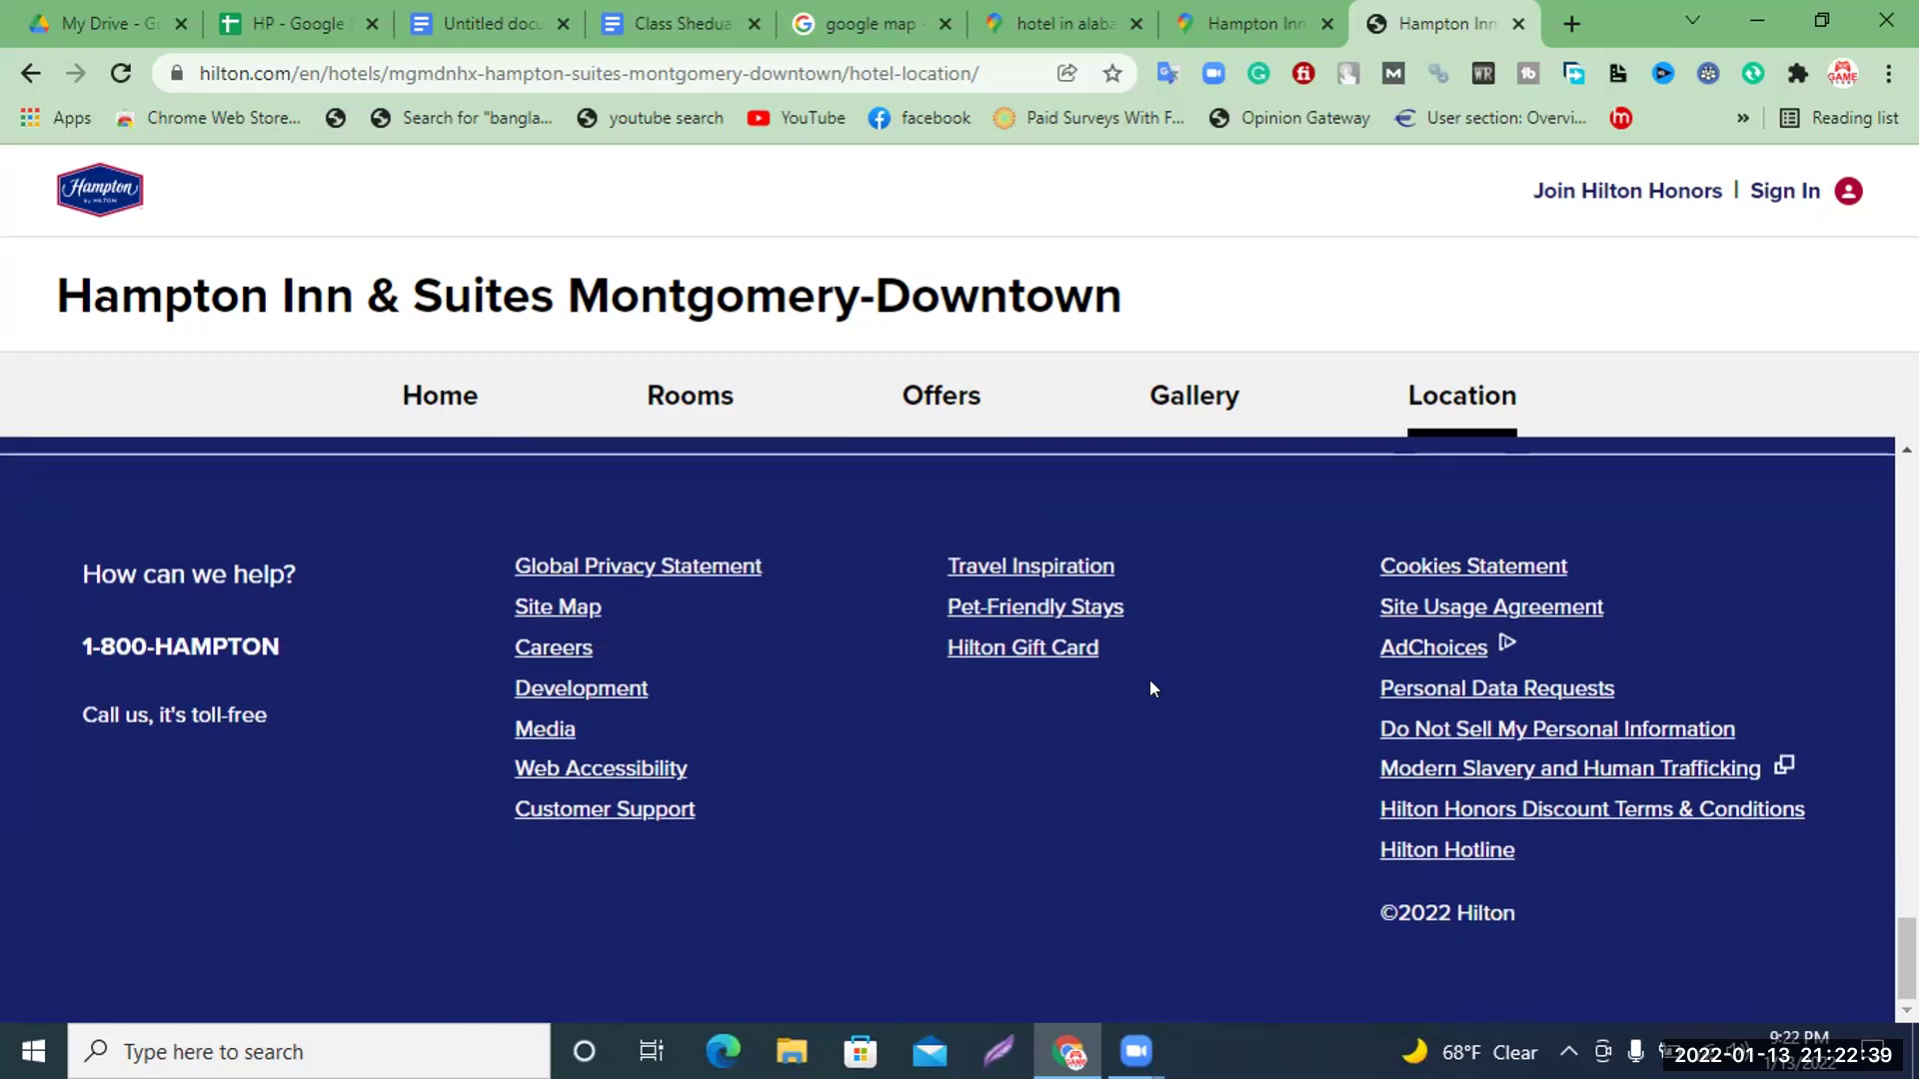
scroll(1087, 668, up, 15)
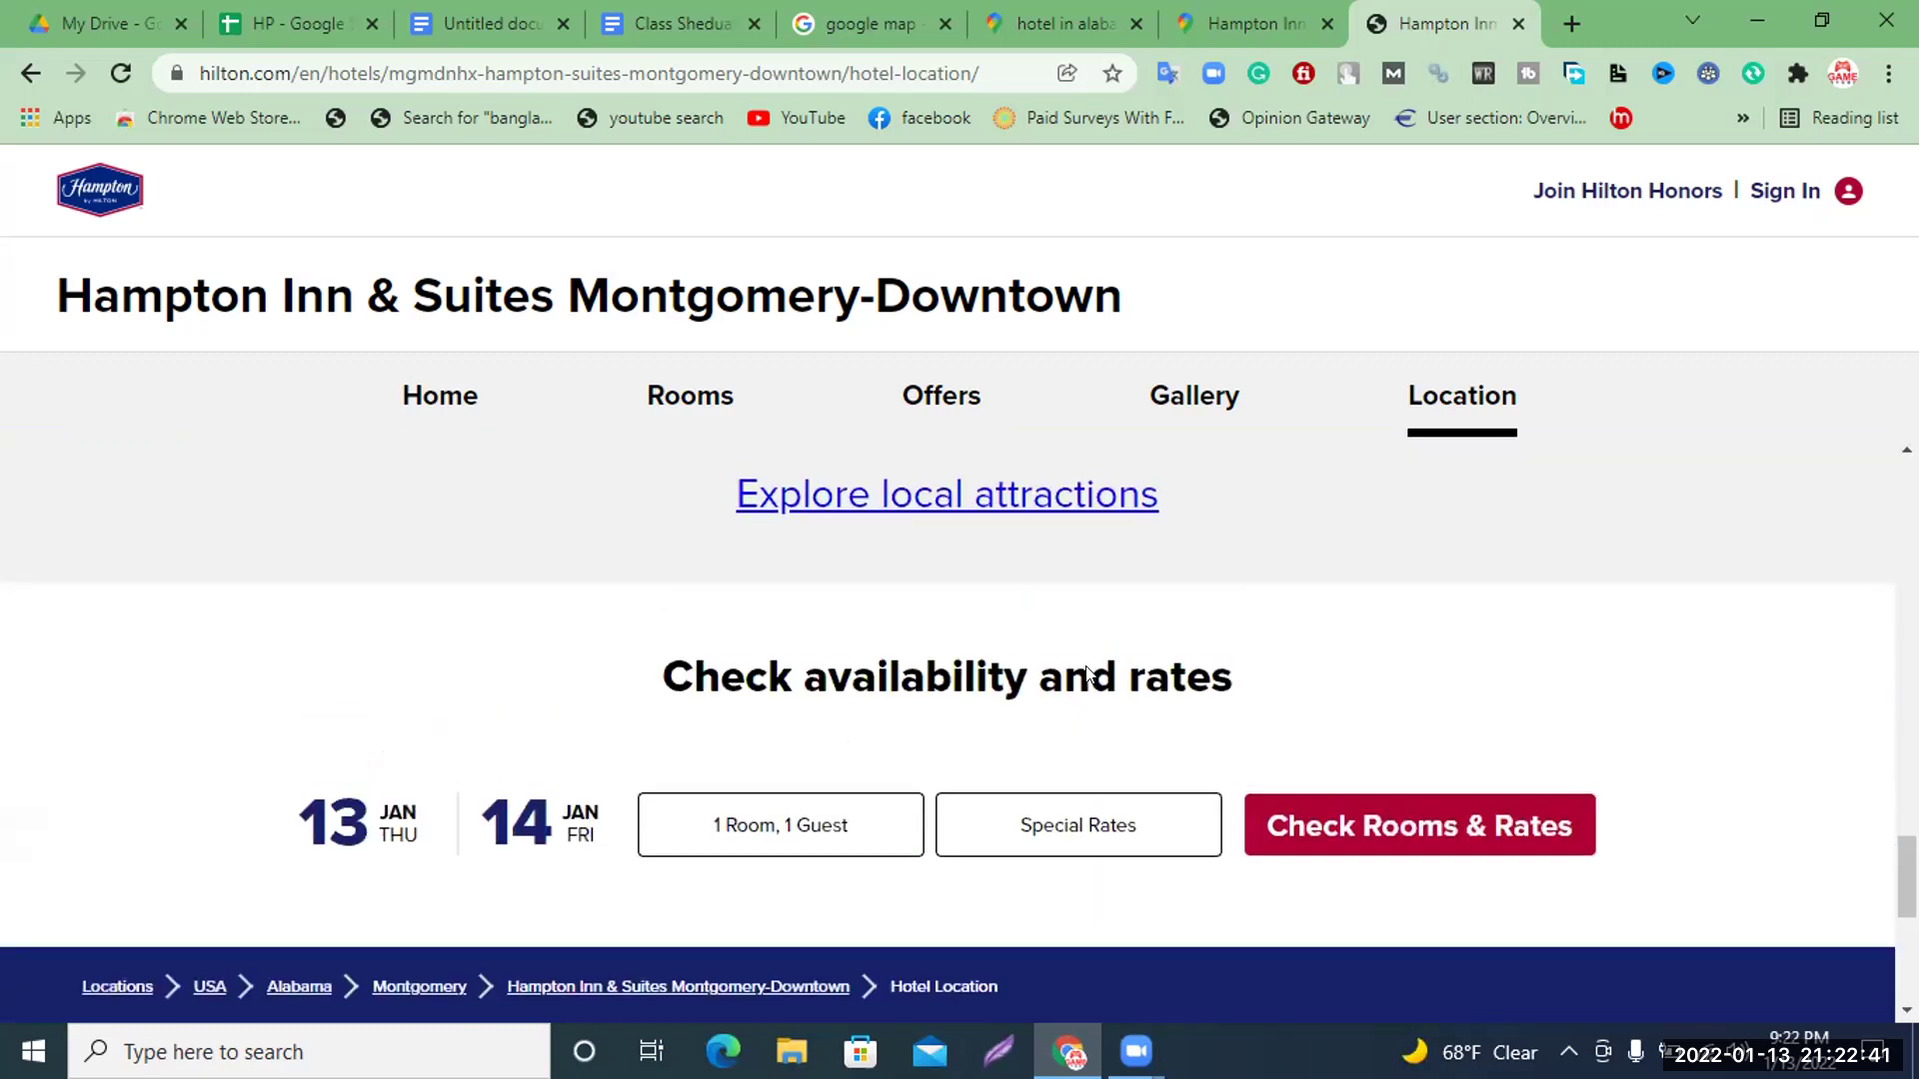
scroll(1087, 672, up, 6)
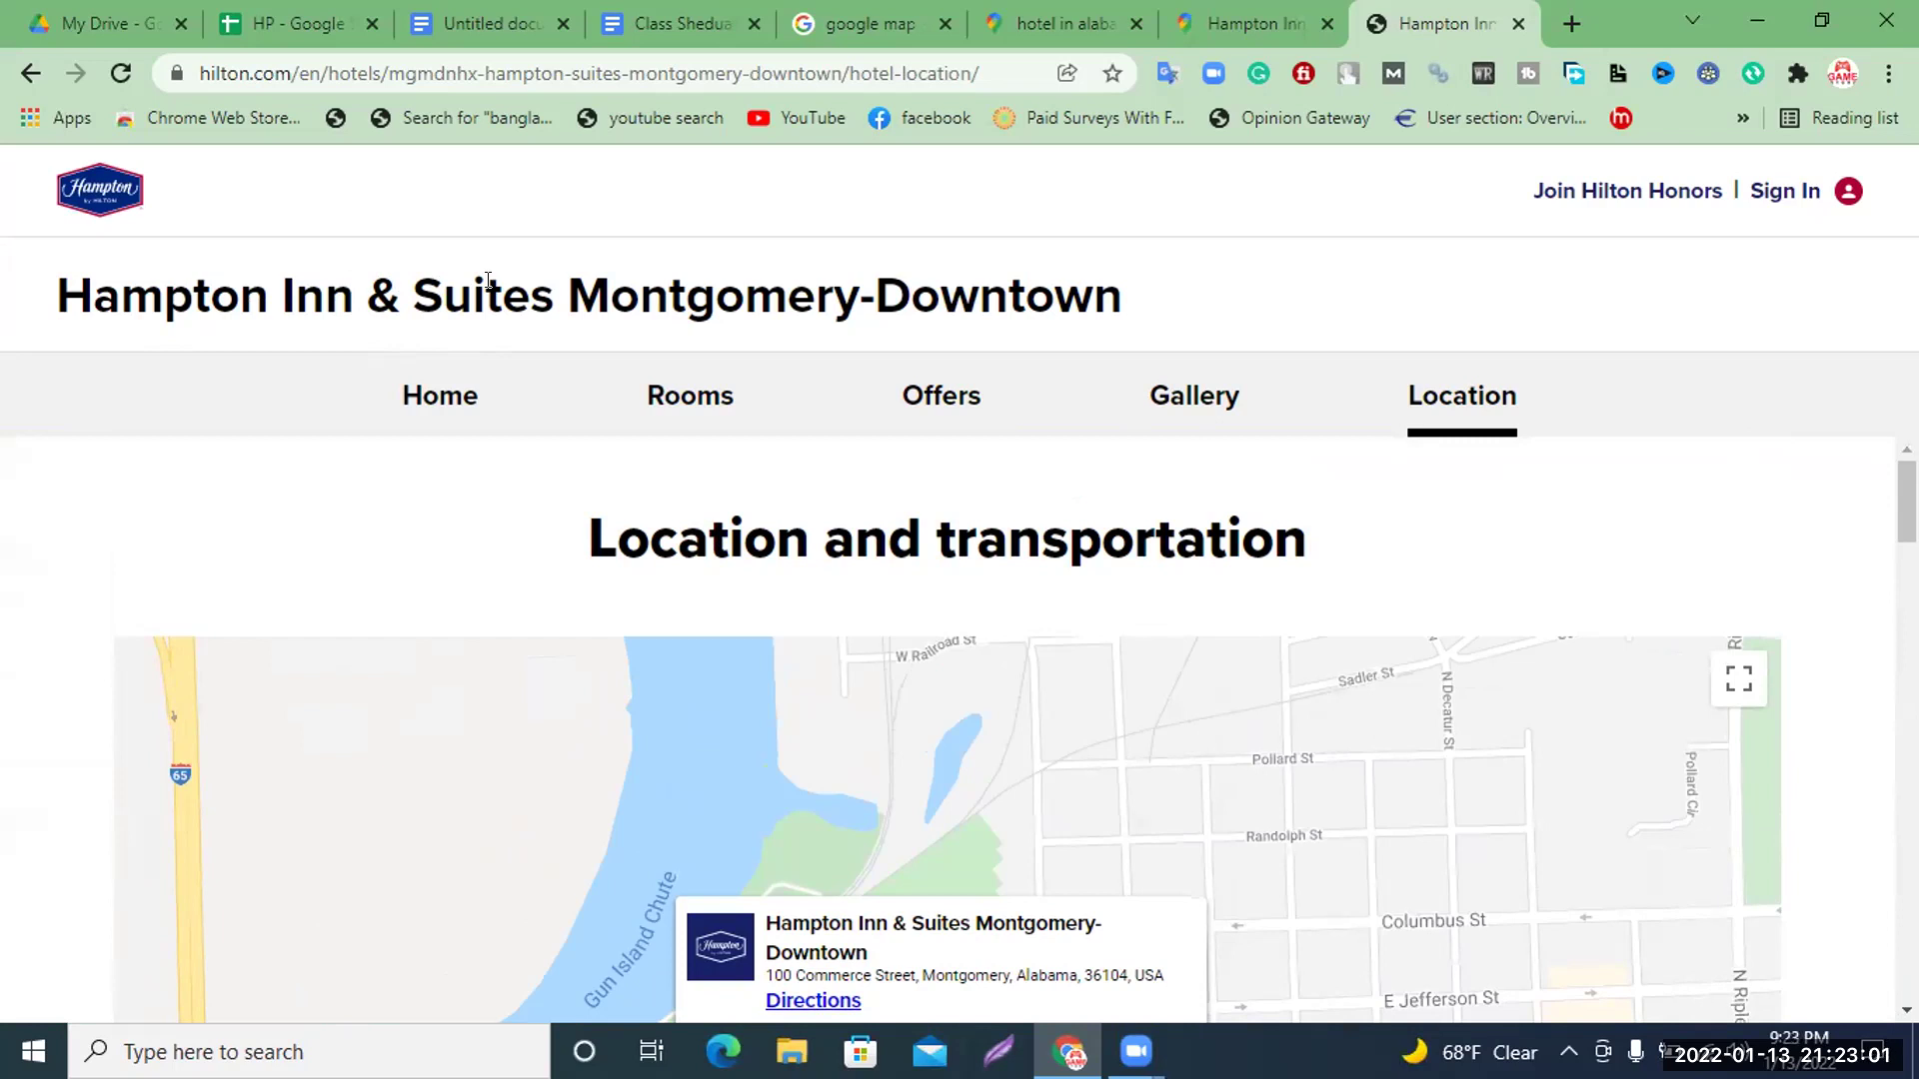
Check the column headings in the HP sheet, then copy the hotel name Hampton Inn & Suites Montgomery-Downtown from its website heading
click(330, 25)
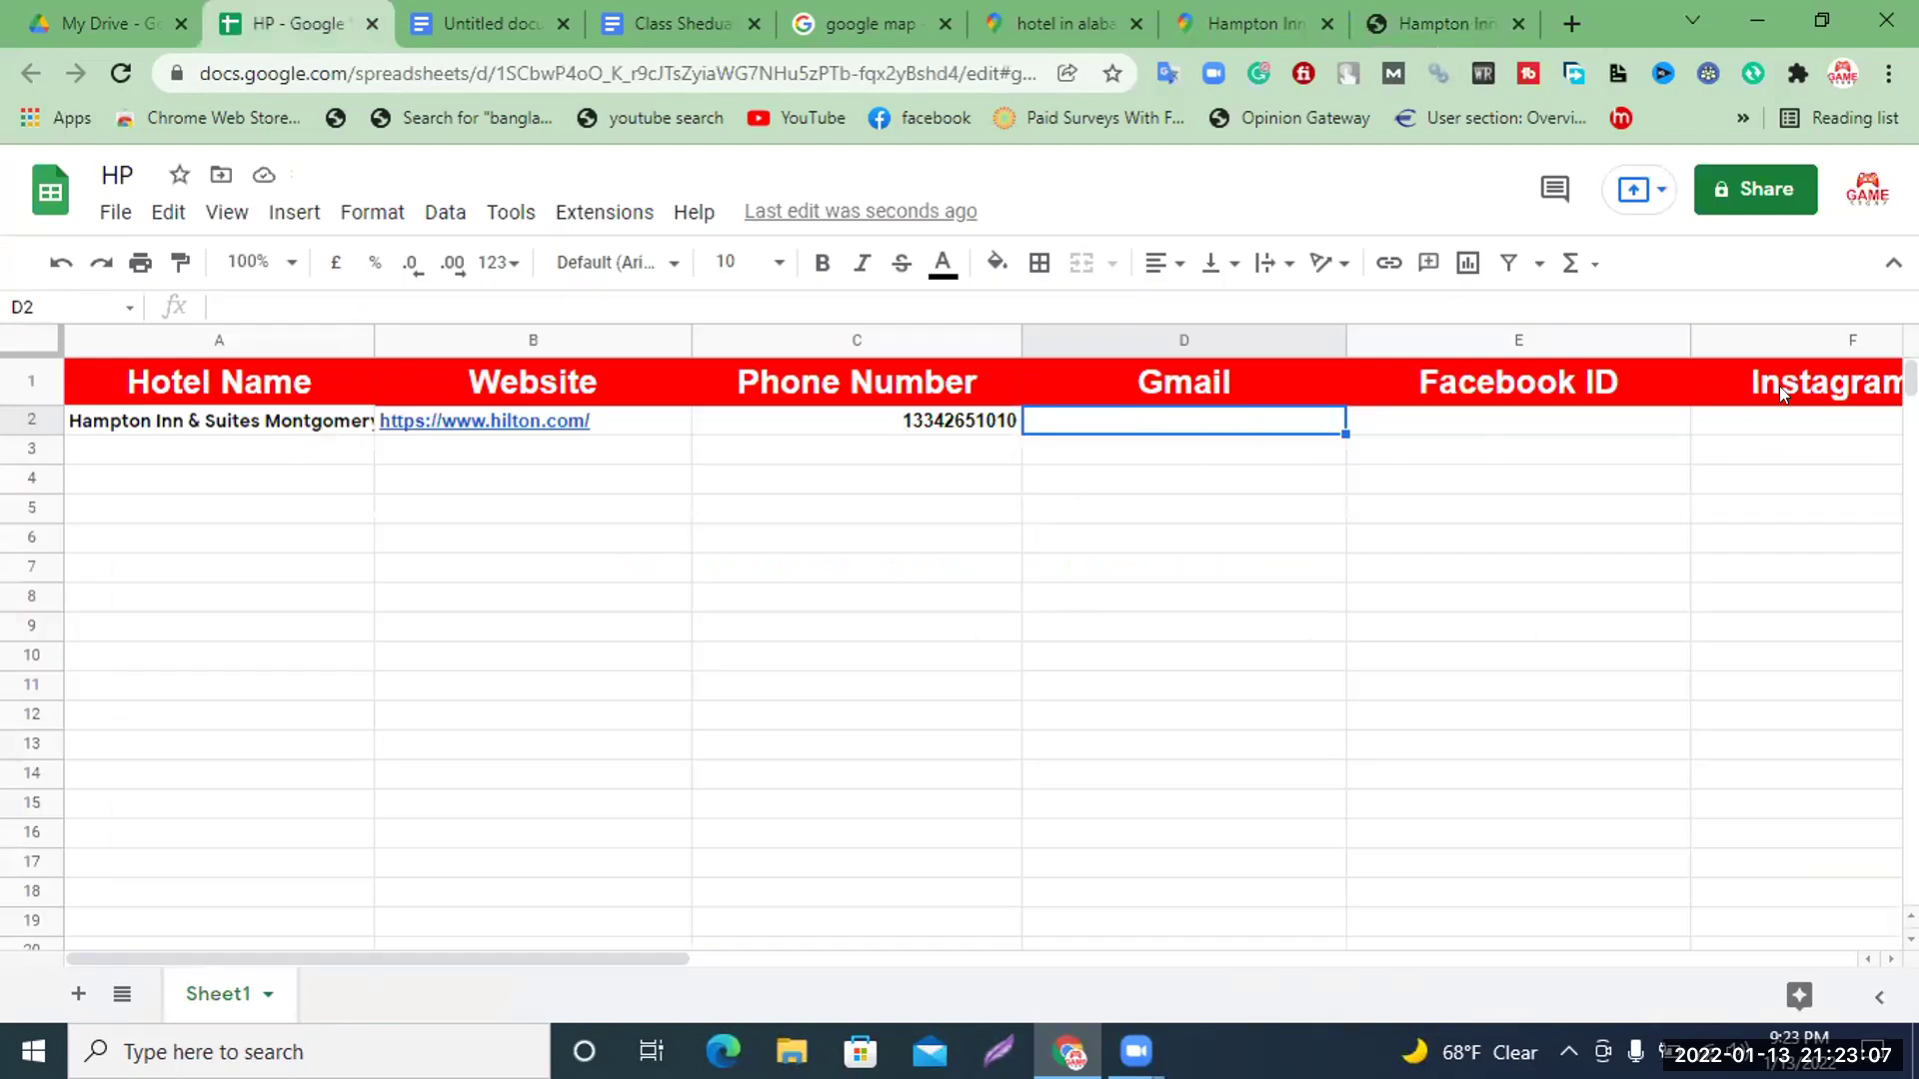
click(1449, 20)
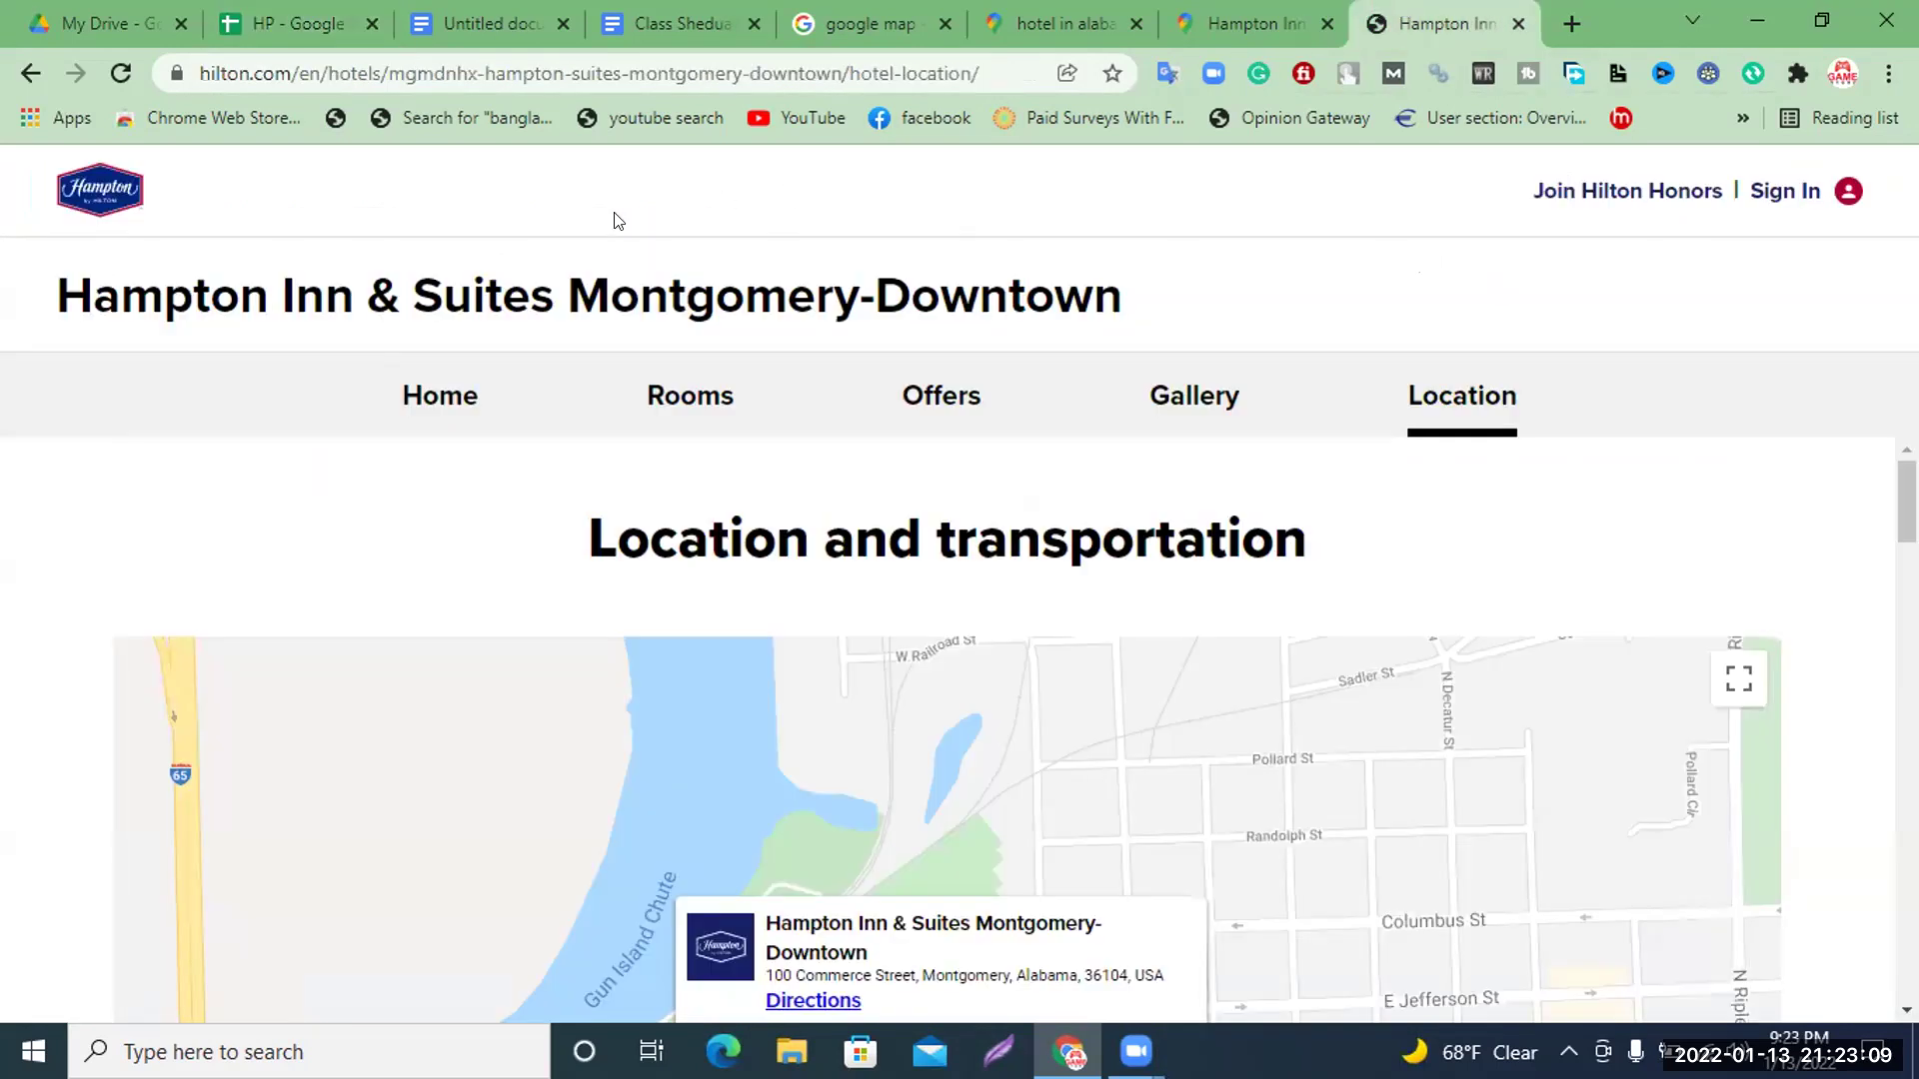
drag(1092, 289, 56, 345)
key(ctrl+c)
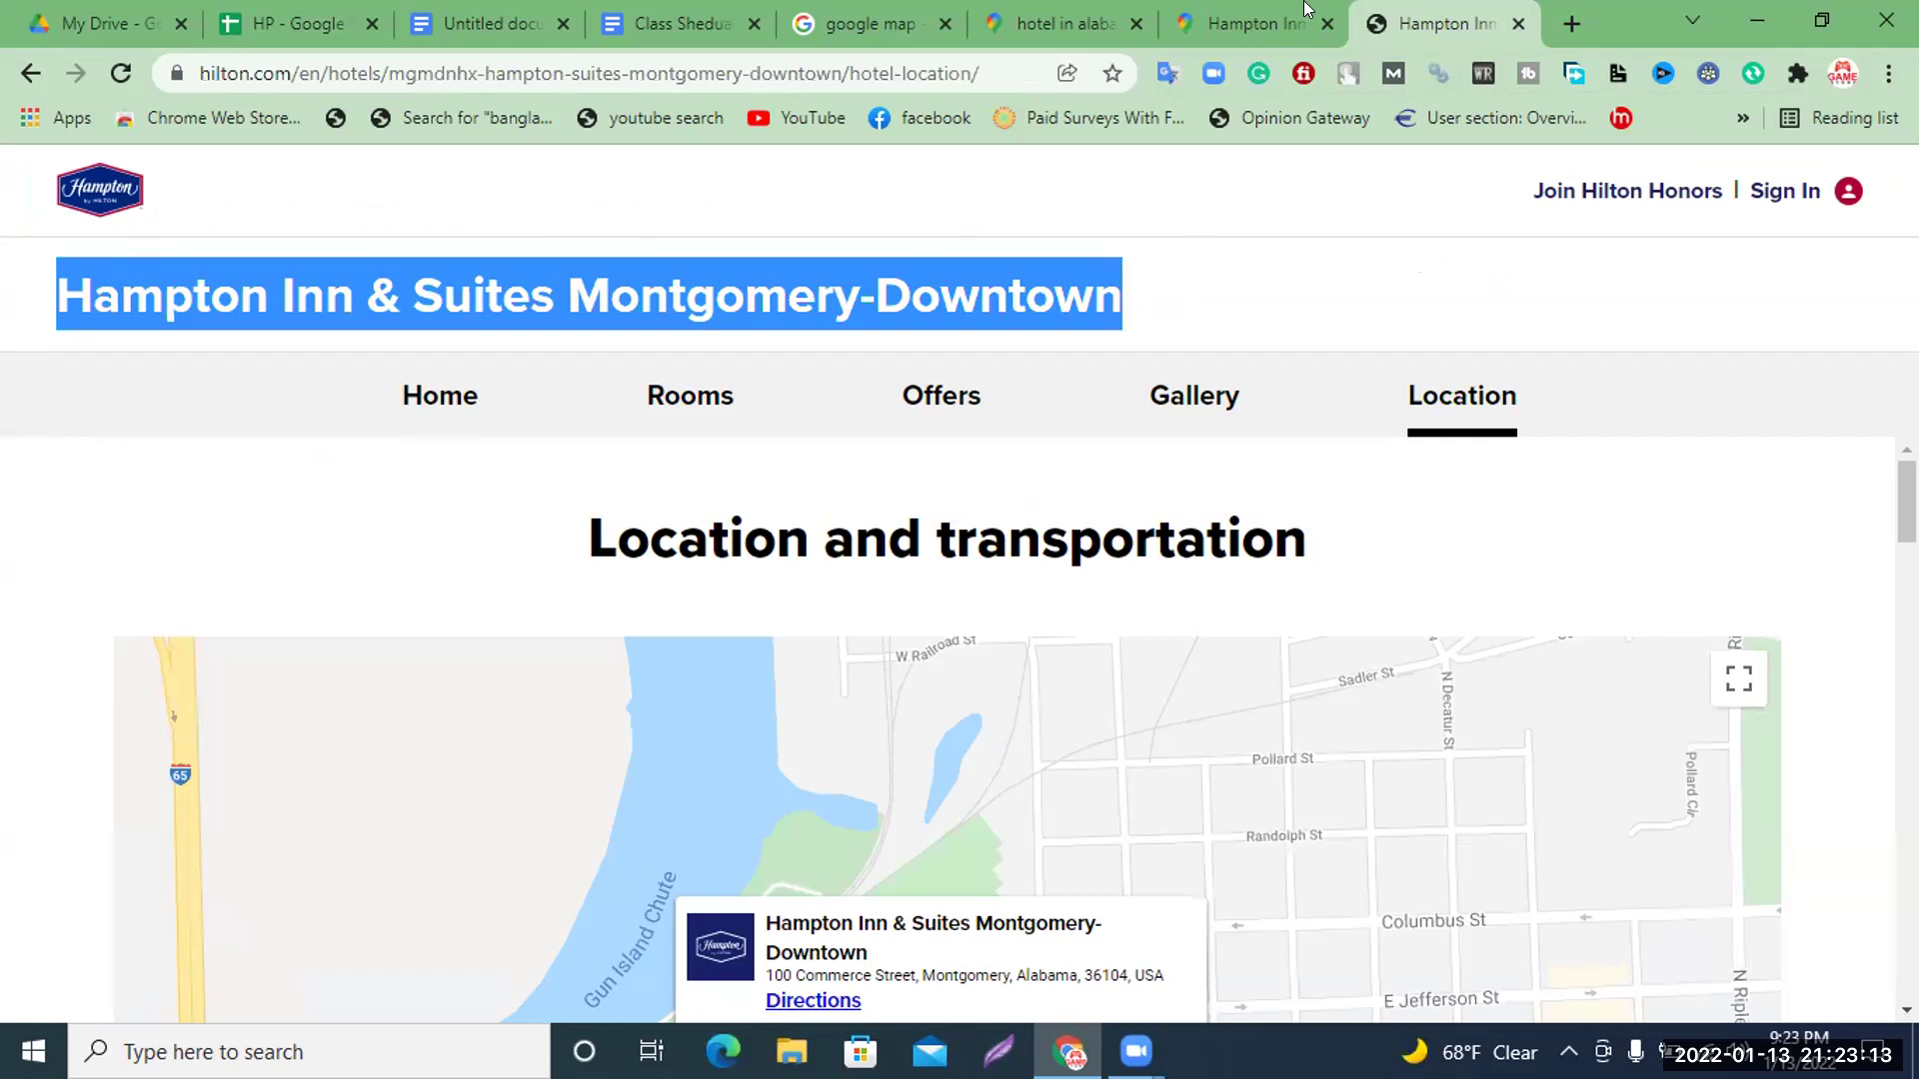
Open Facebook in a new browser tab and search it for the copied hotel name, Hampton Inn & Suites Montgomery-Downtown
key(ctrl+t)
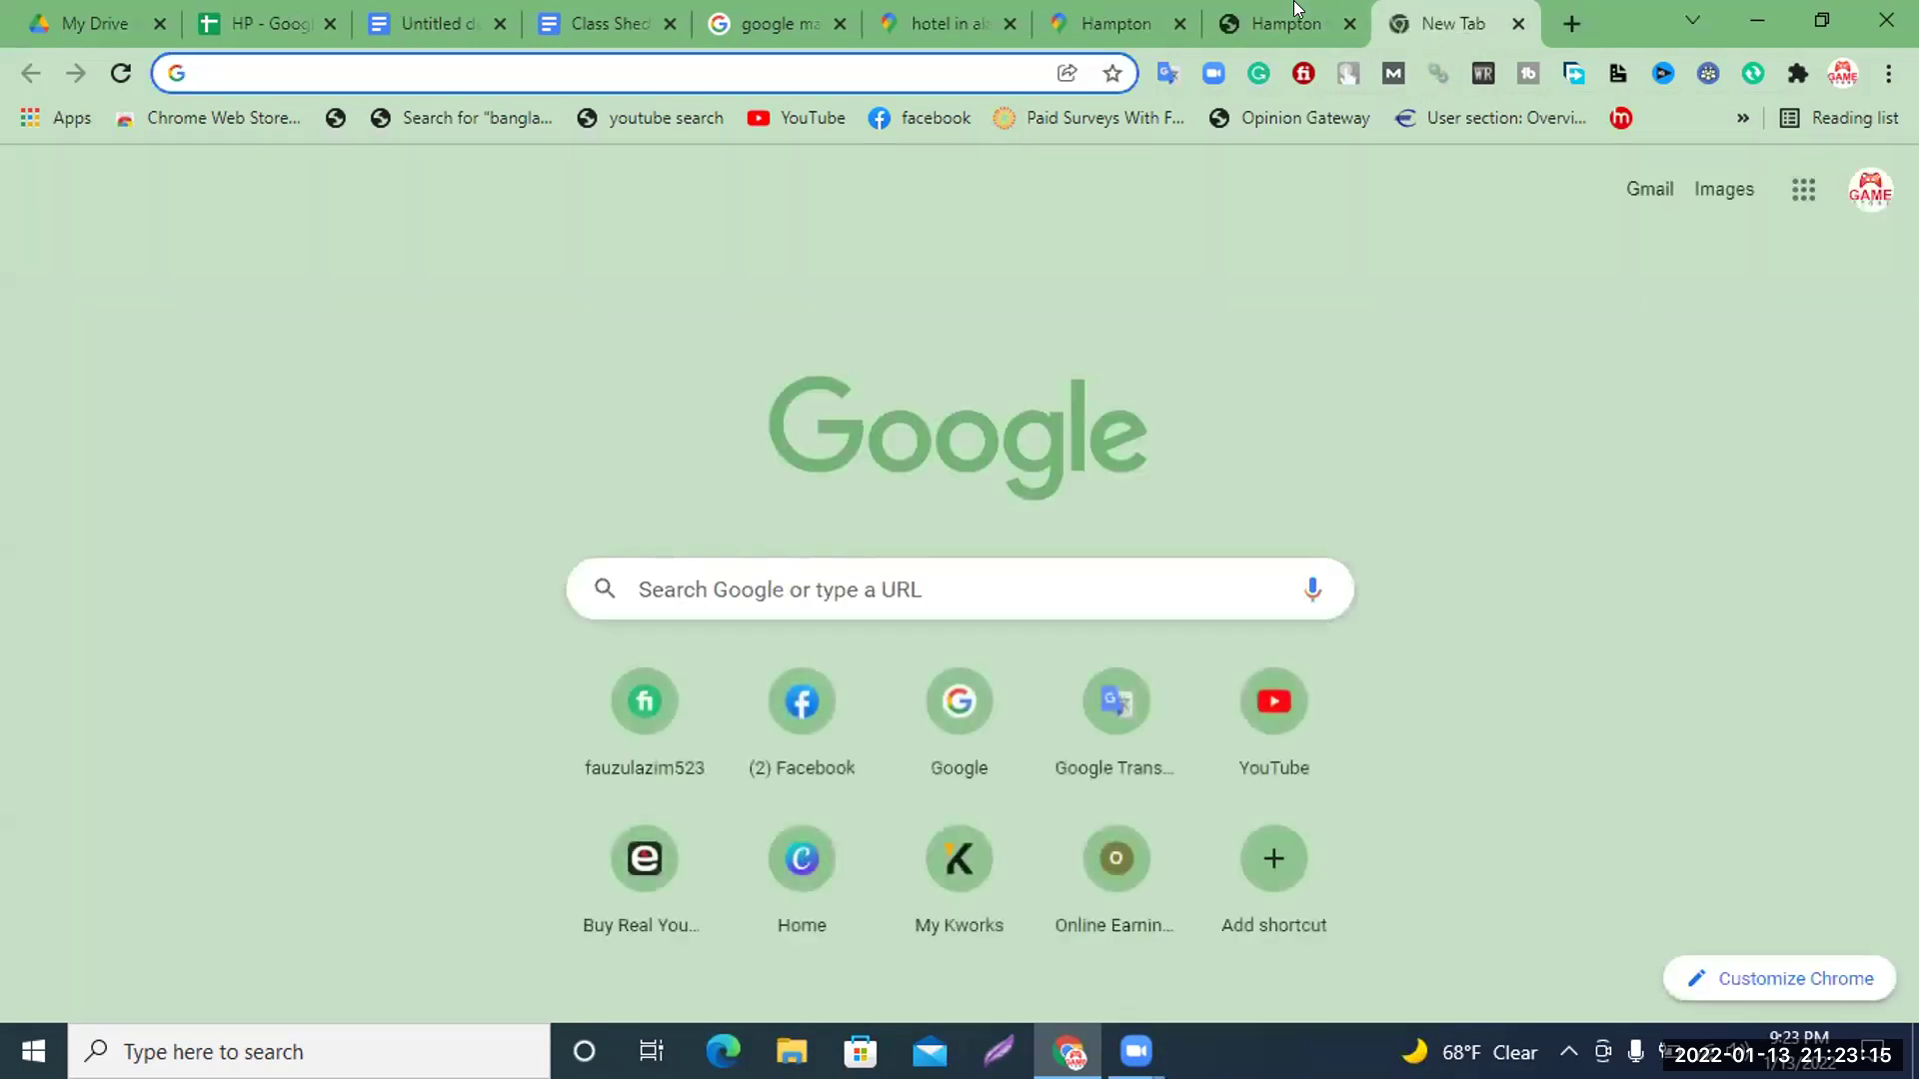
text(face)
key(Return)
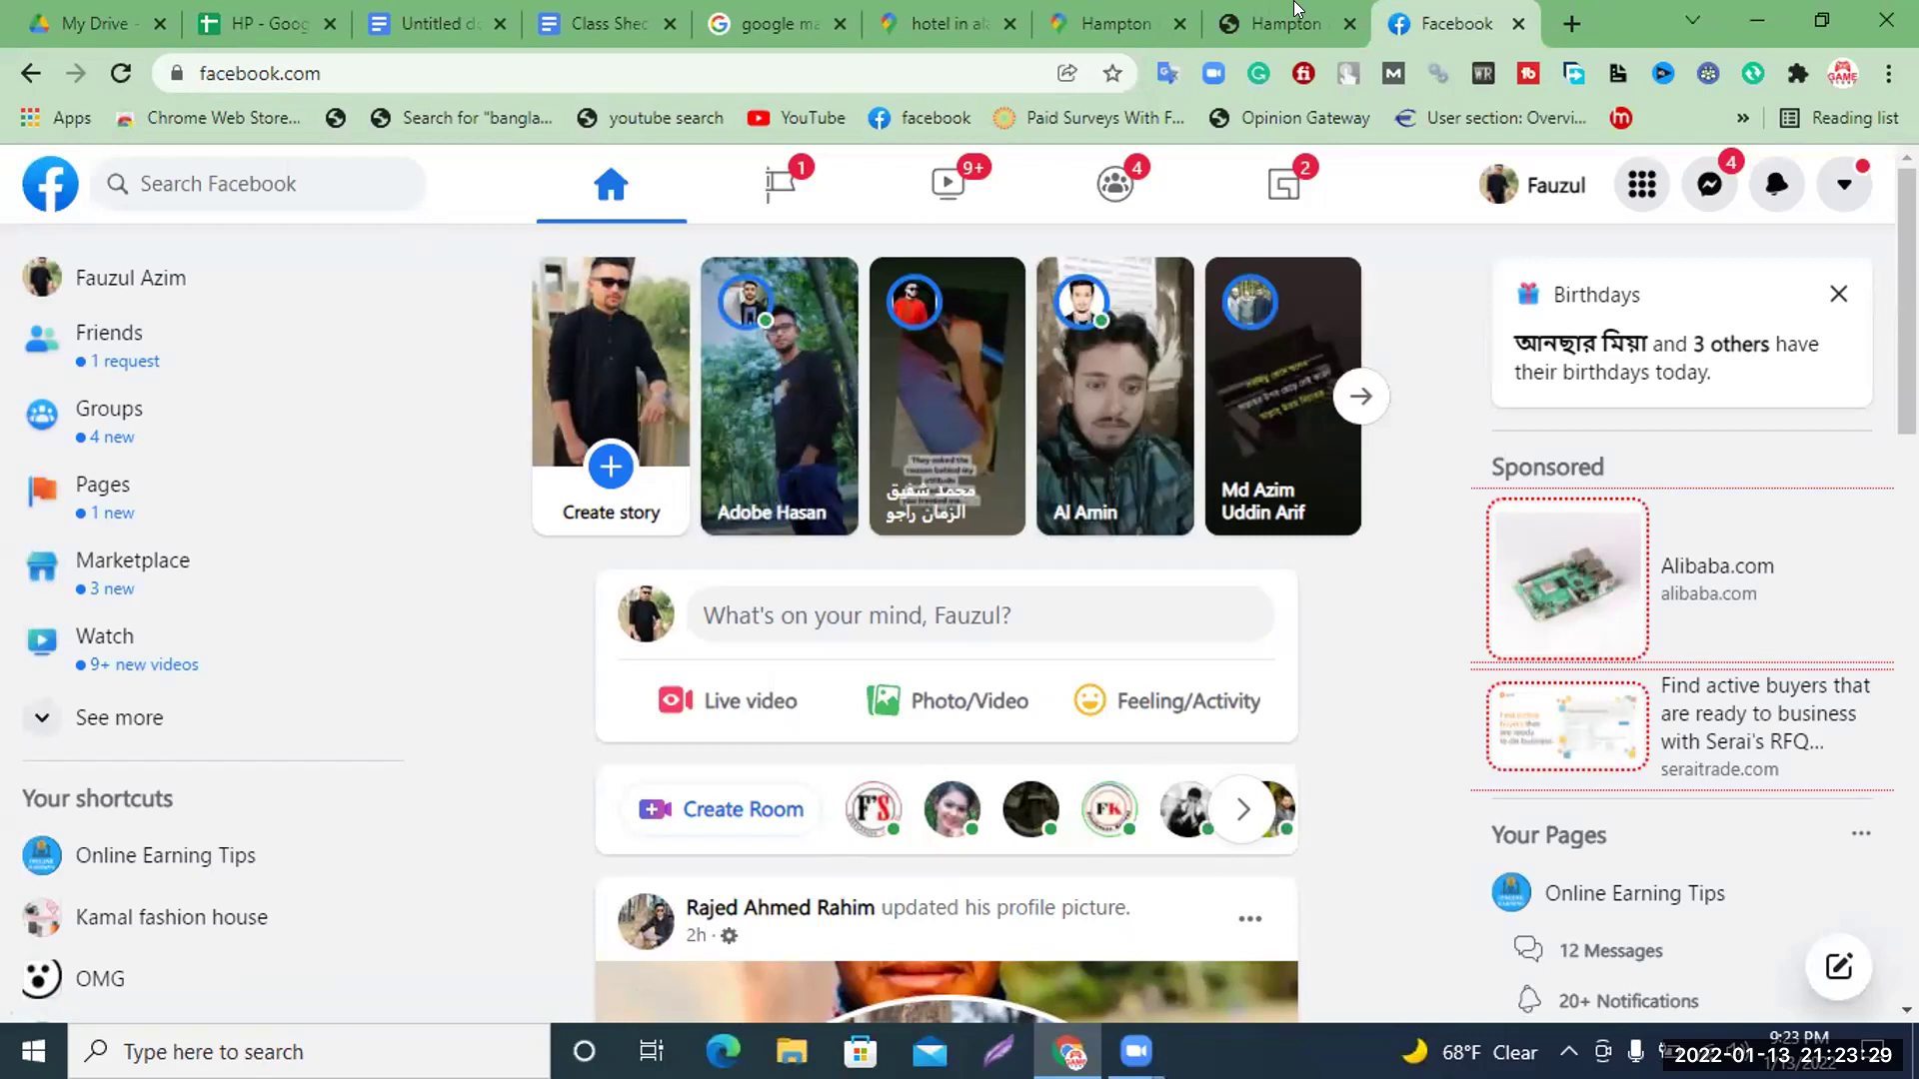
click(314, 176)
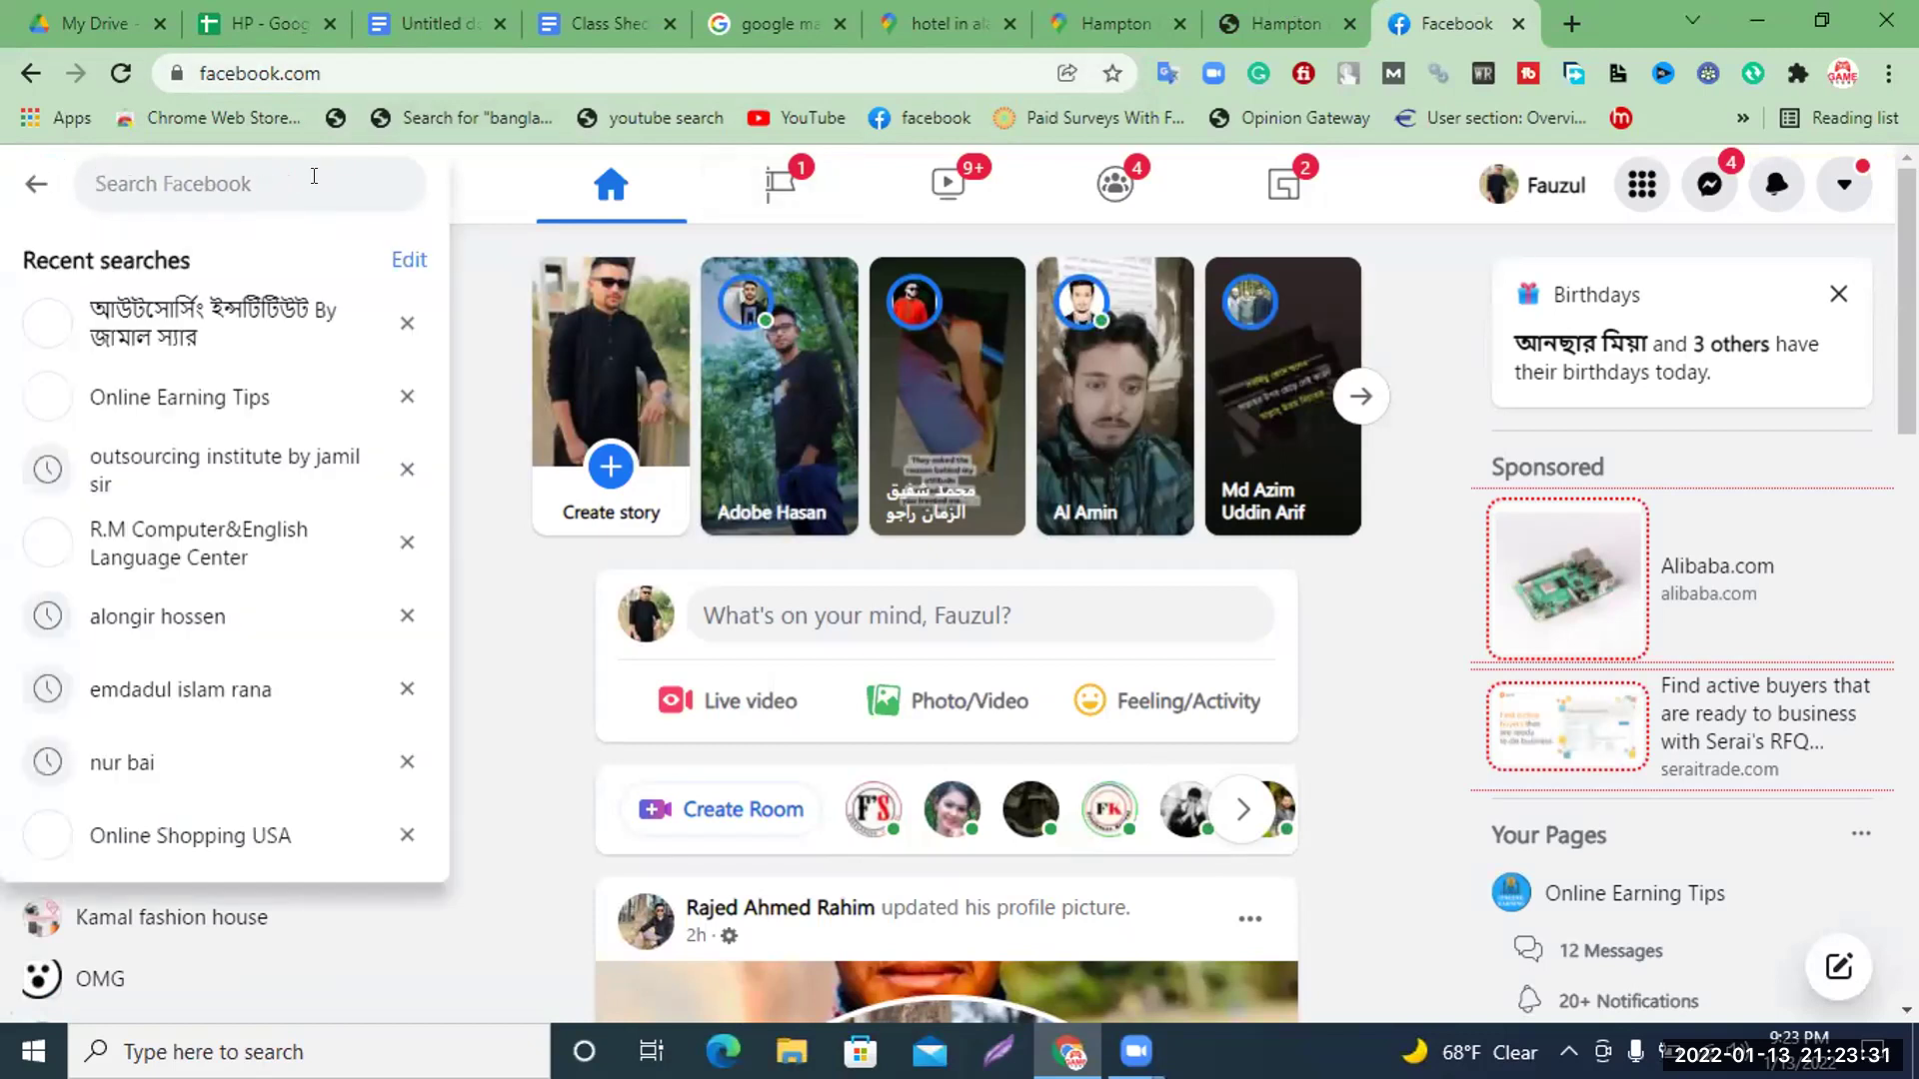
key(ctrl+v)
key(Return)
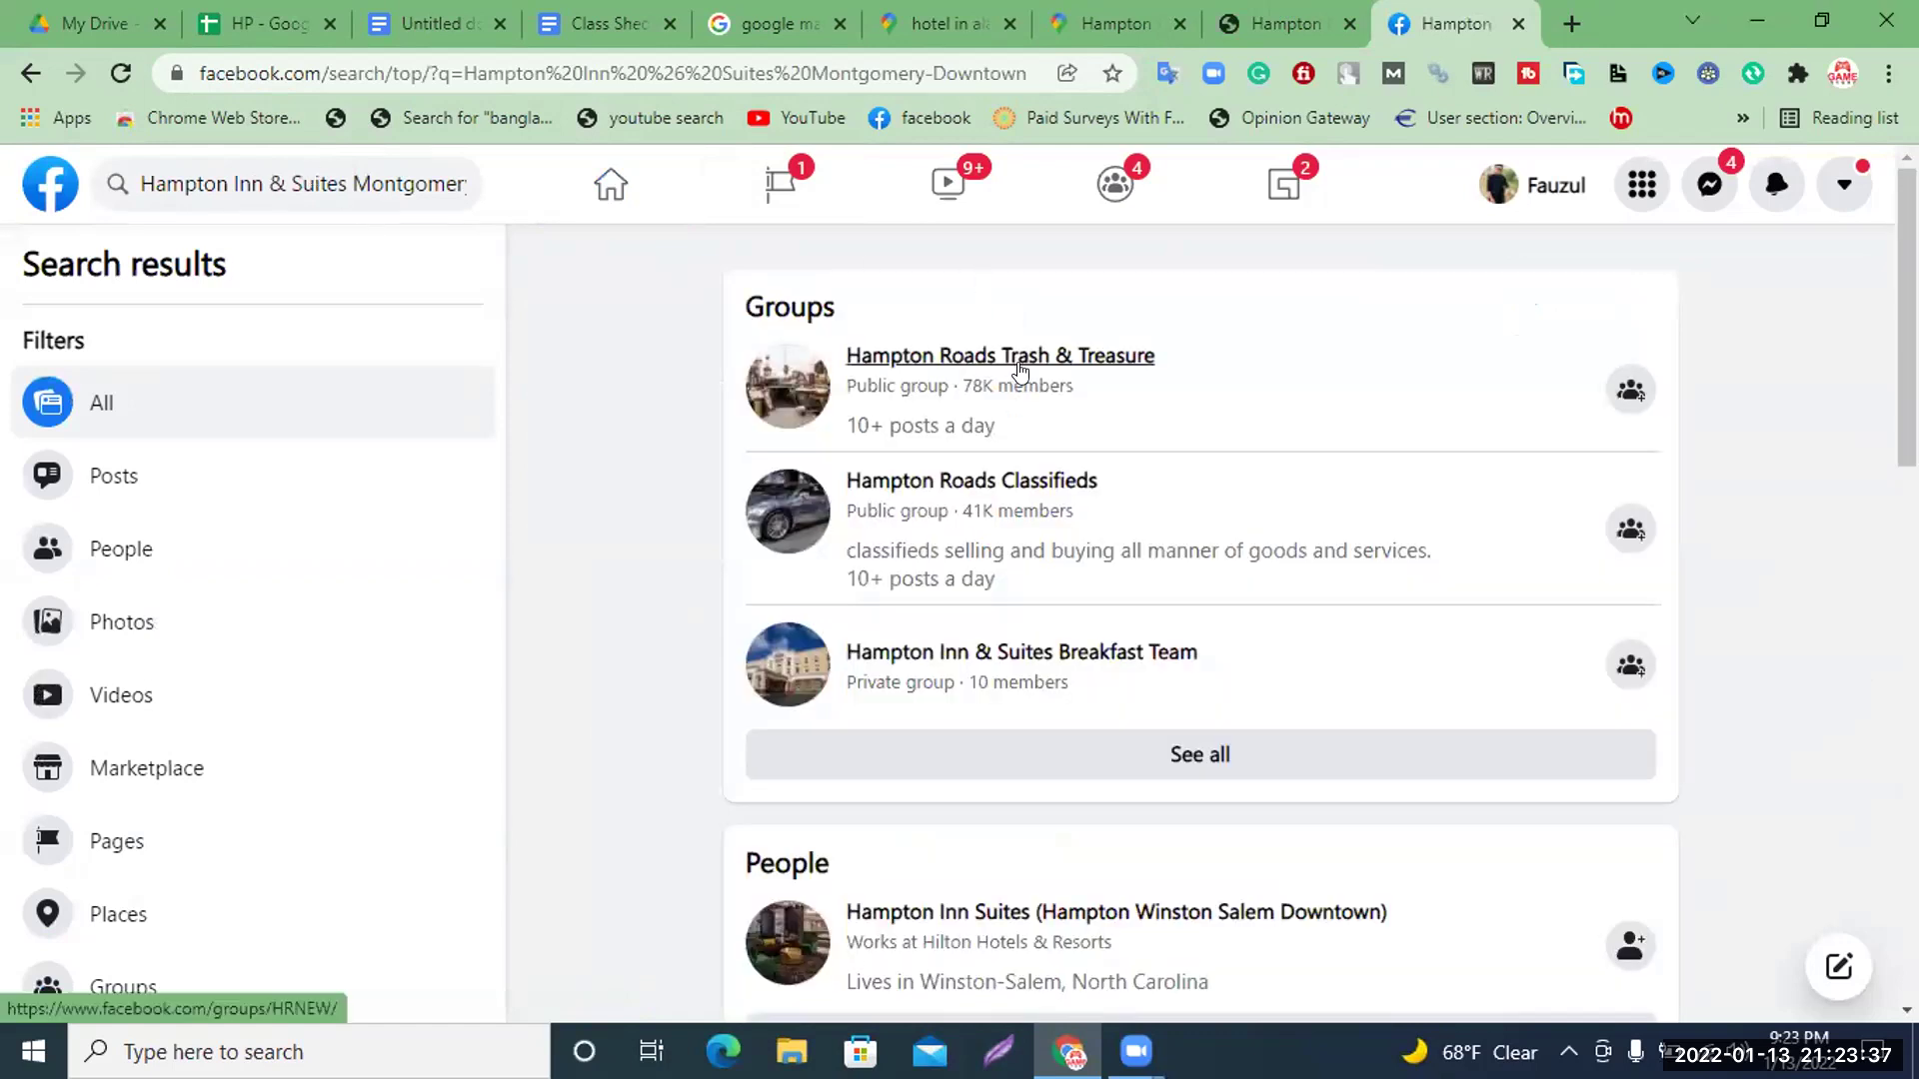
Look through the Facebook search results and open the Hampton Inn & Suites Huntington Downtown page in a new tab
mouse_move(1014, 368)
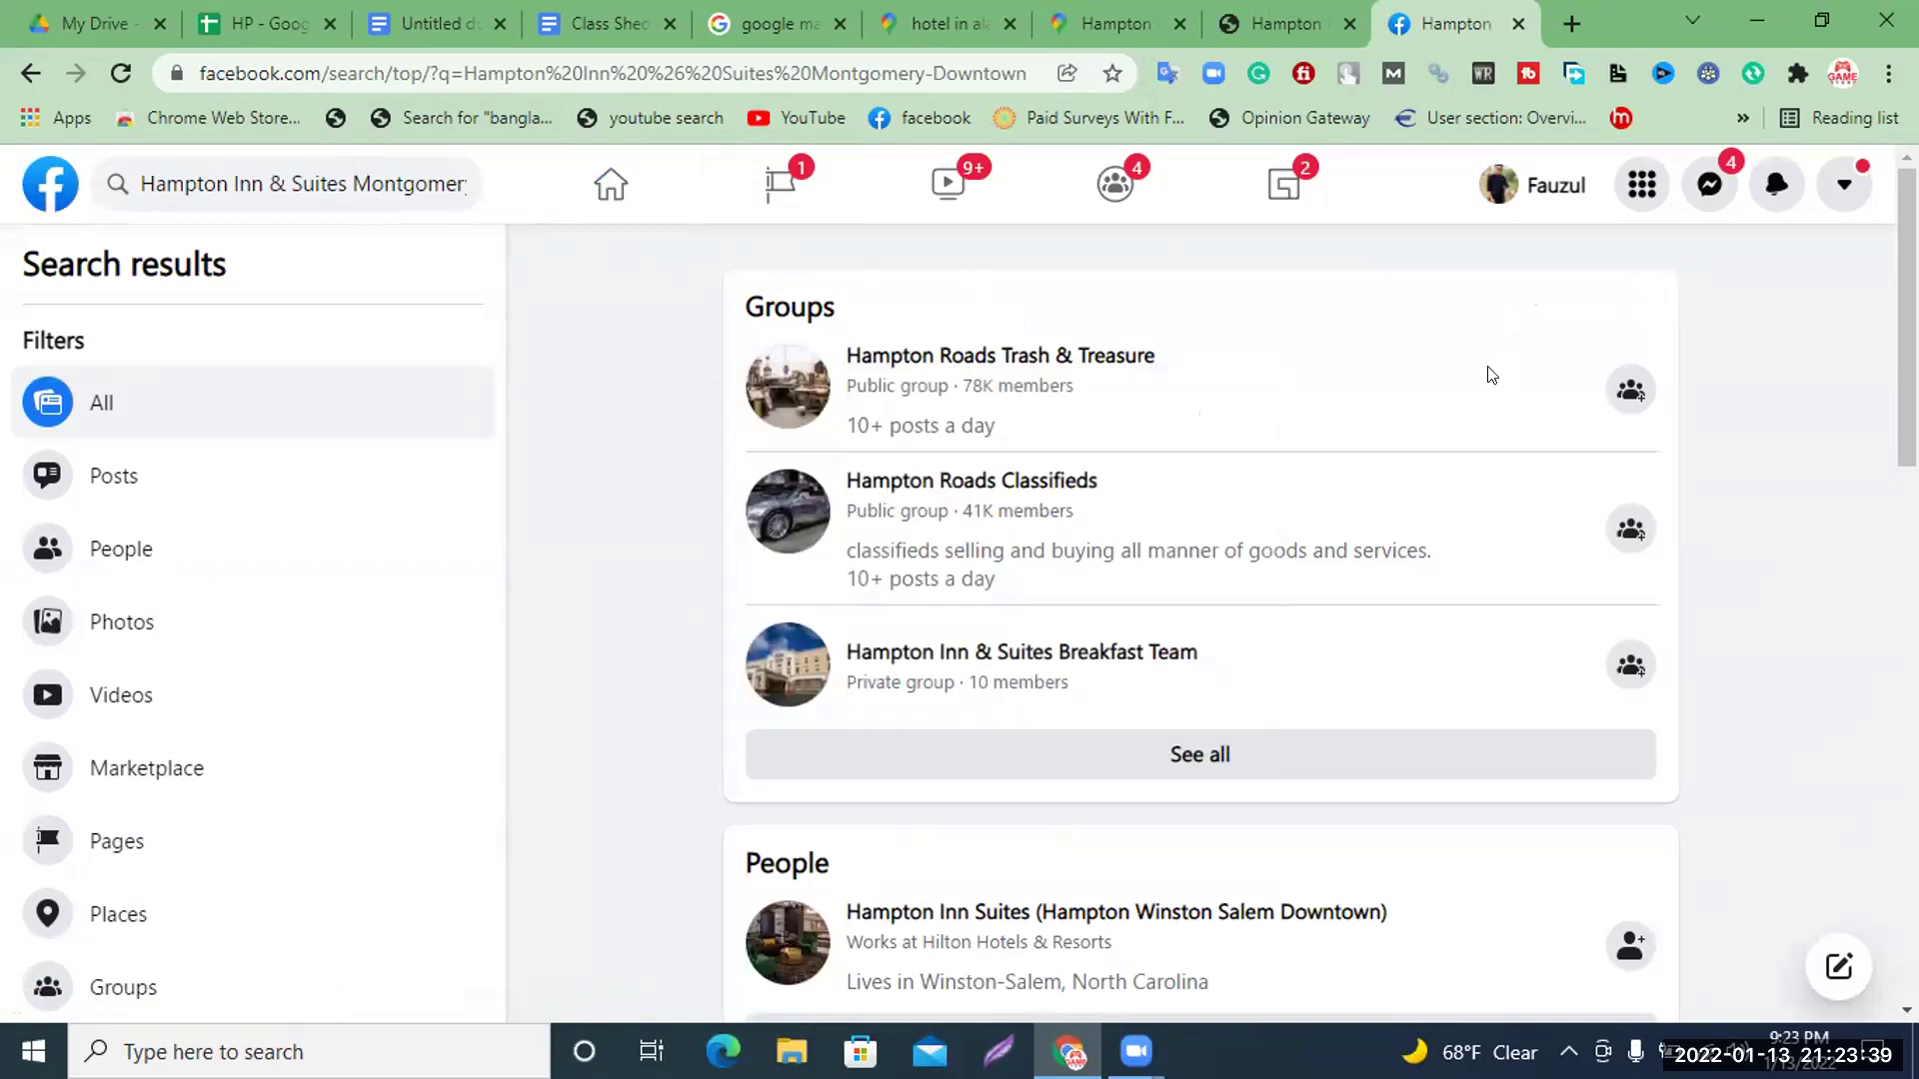
scroll(1496, 527, down, 1)
scroll(1496, 526, down, 1)
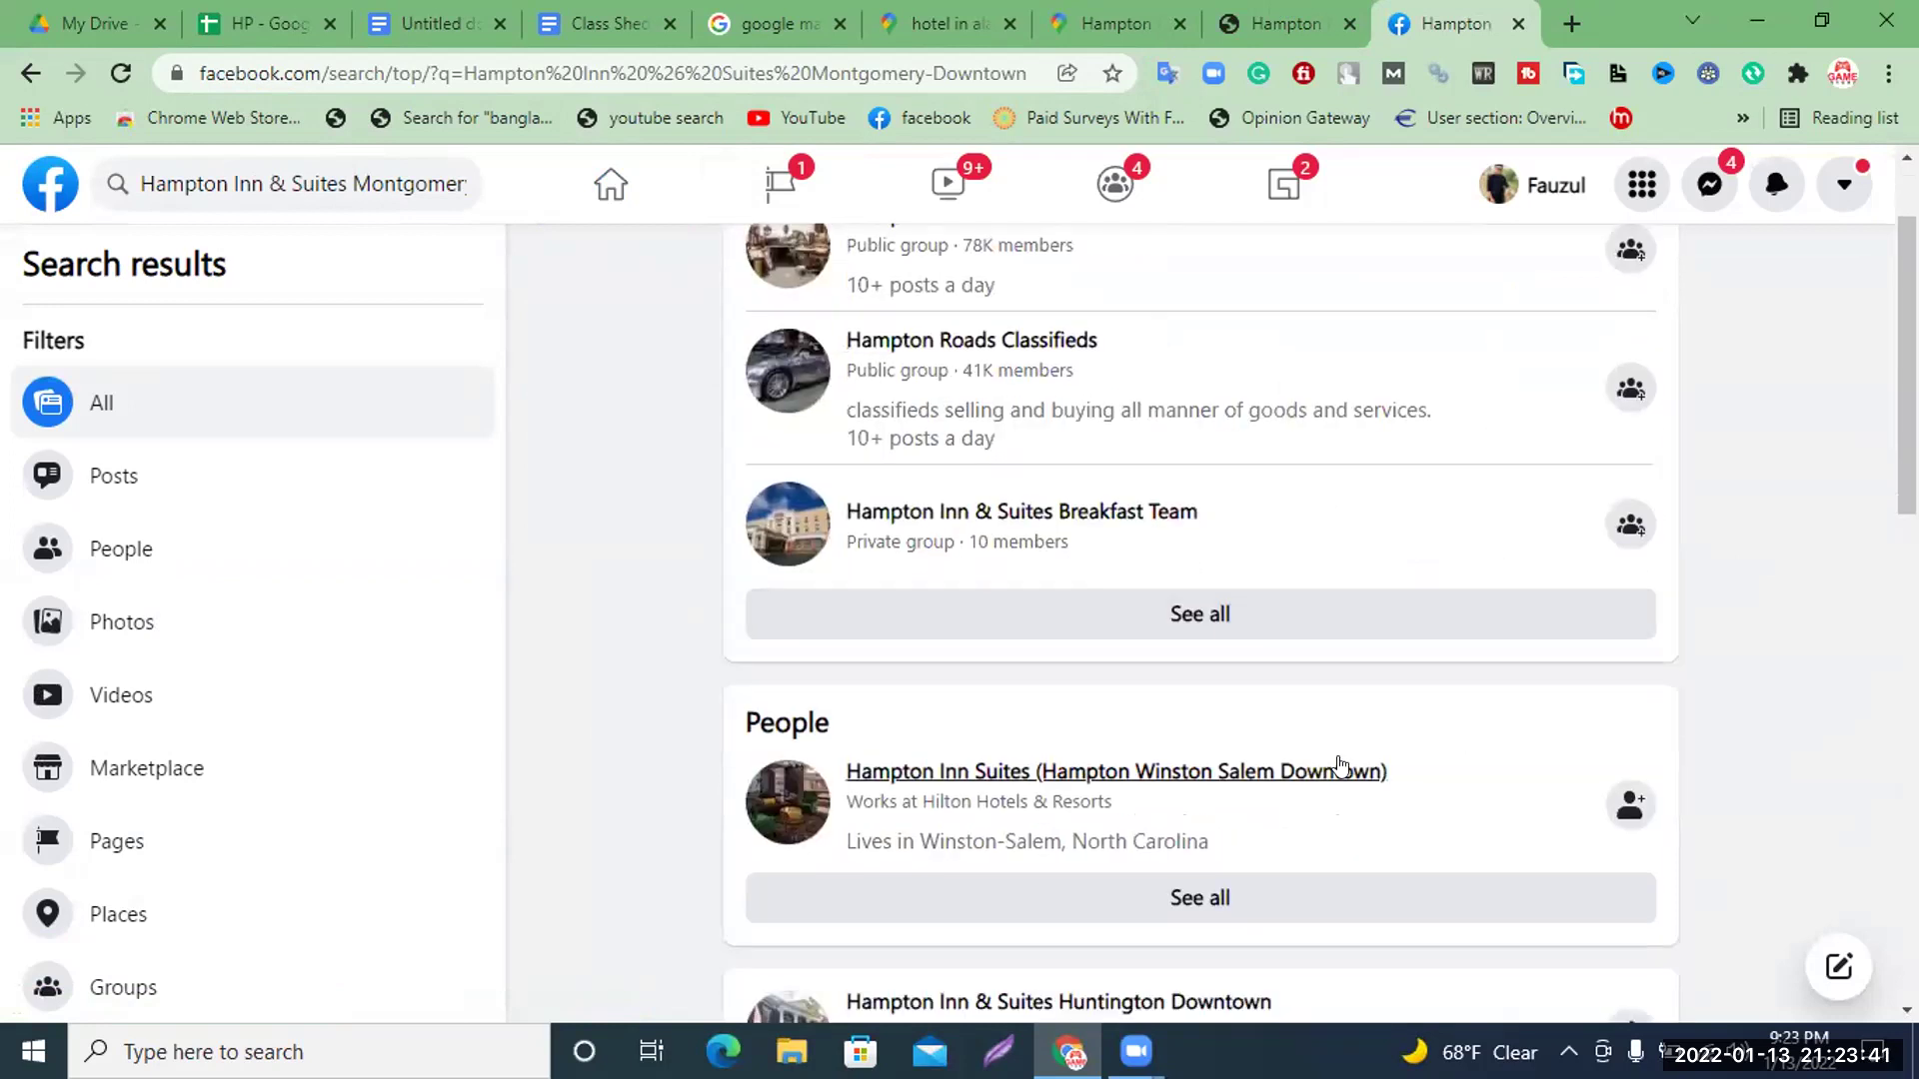
mouse_move(1045, 779)
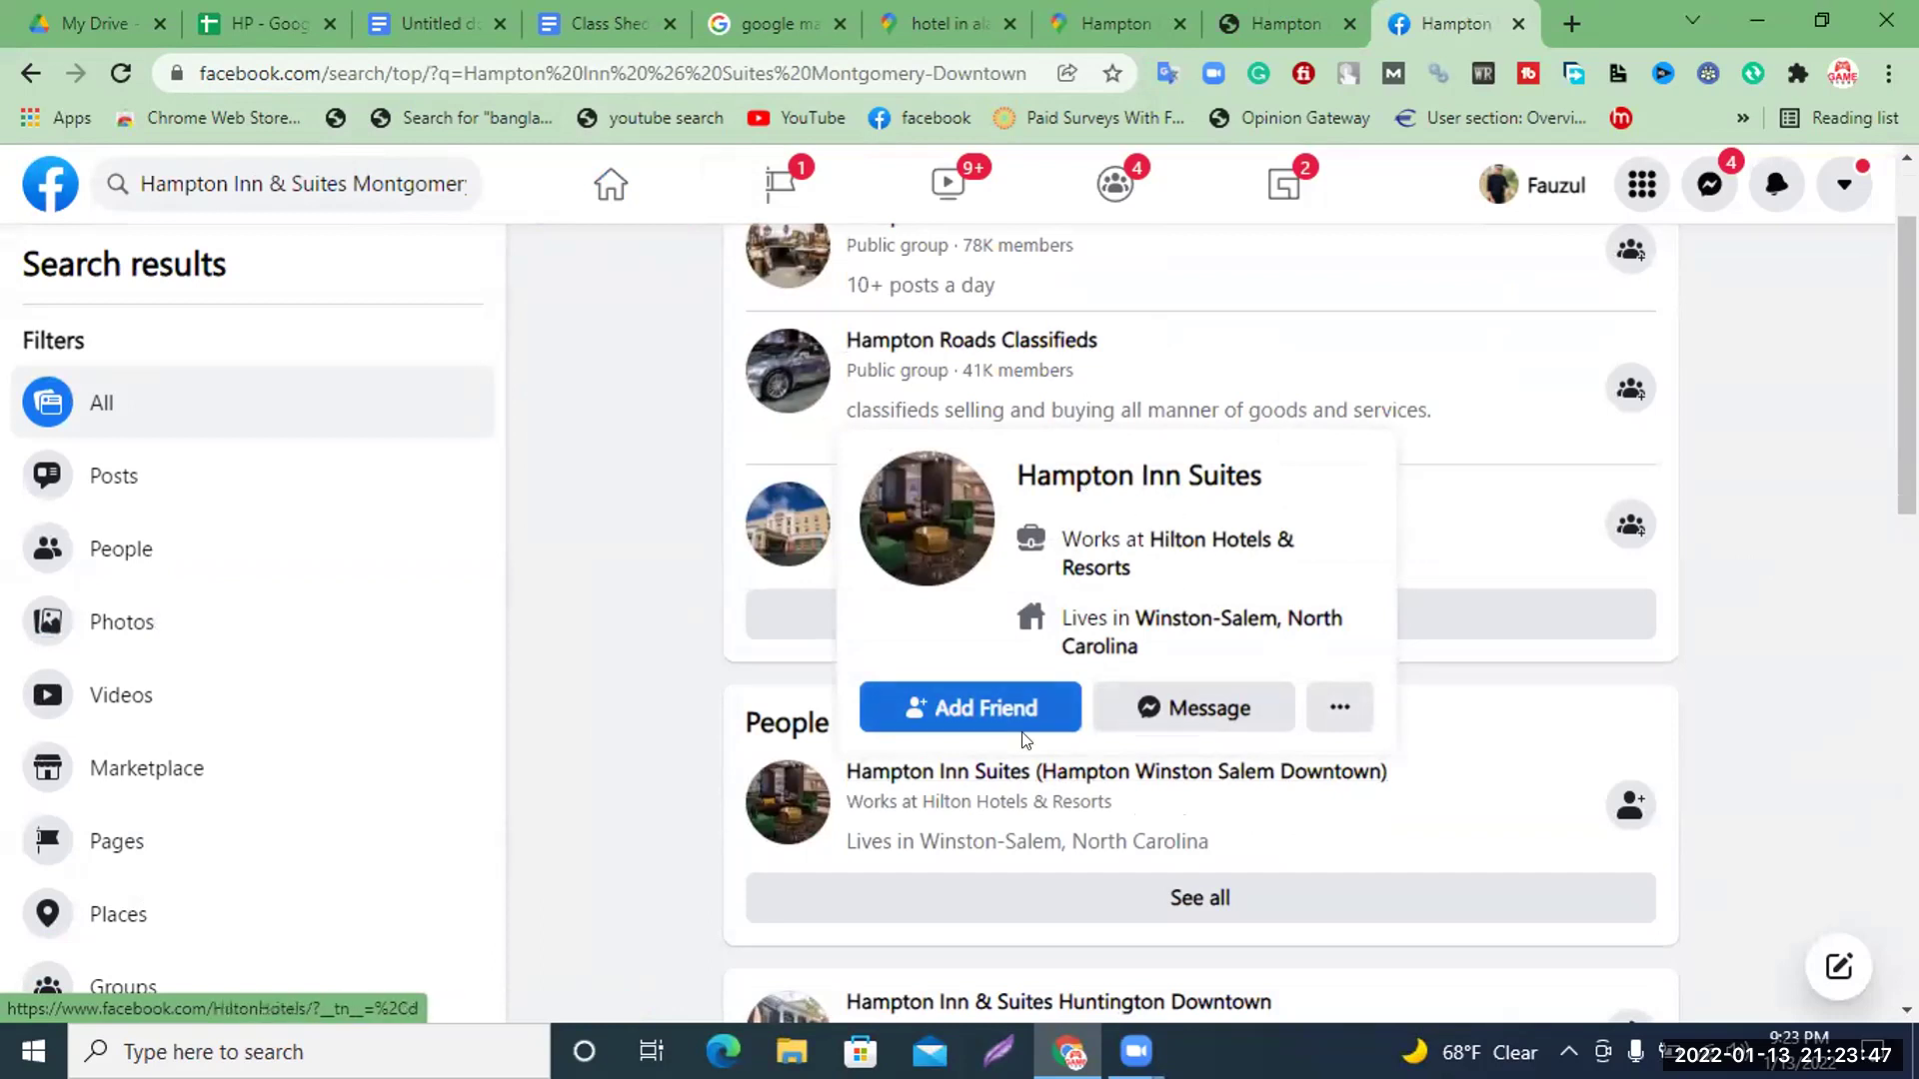
scroll(1022, 737, down, 3)
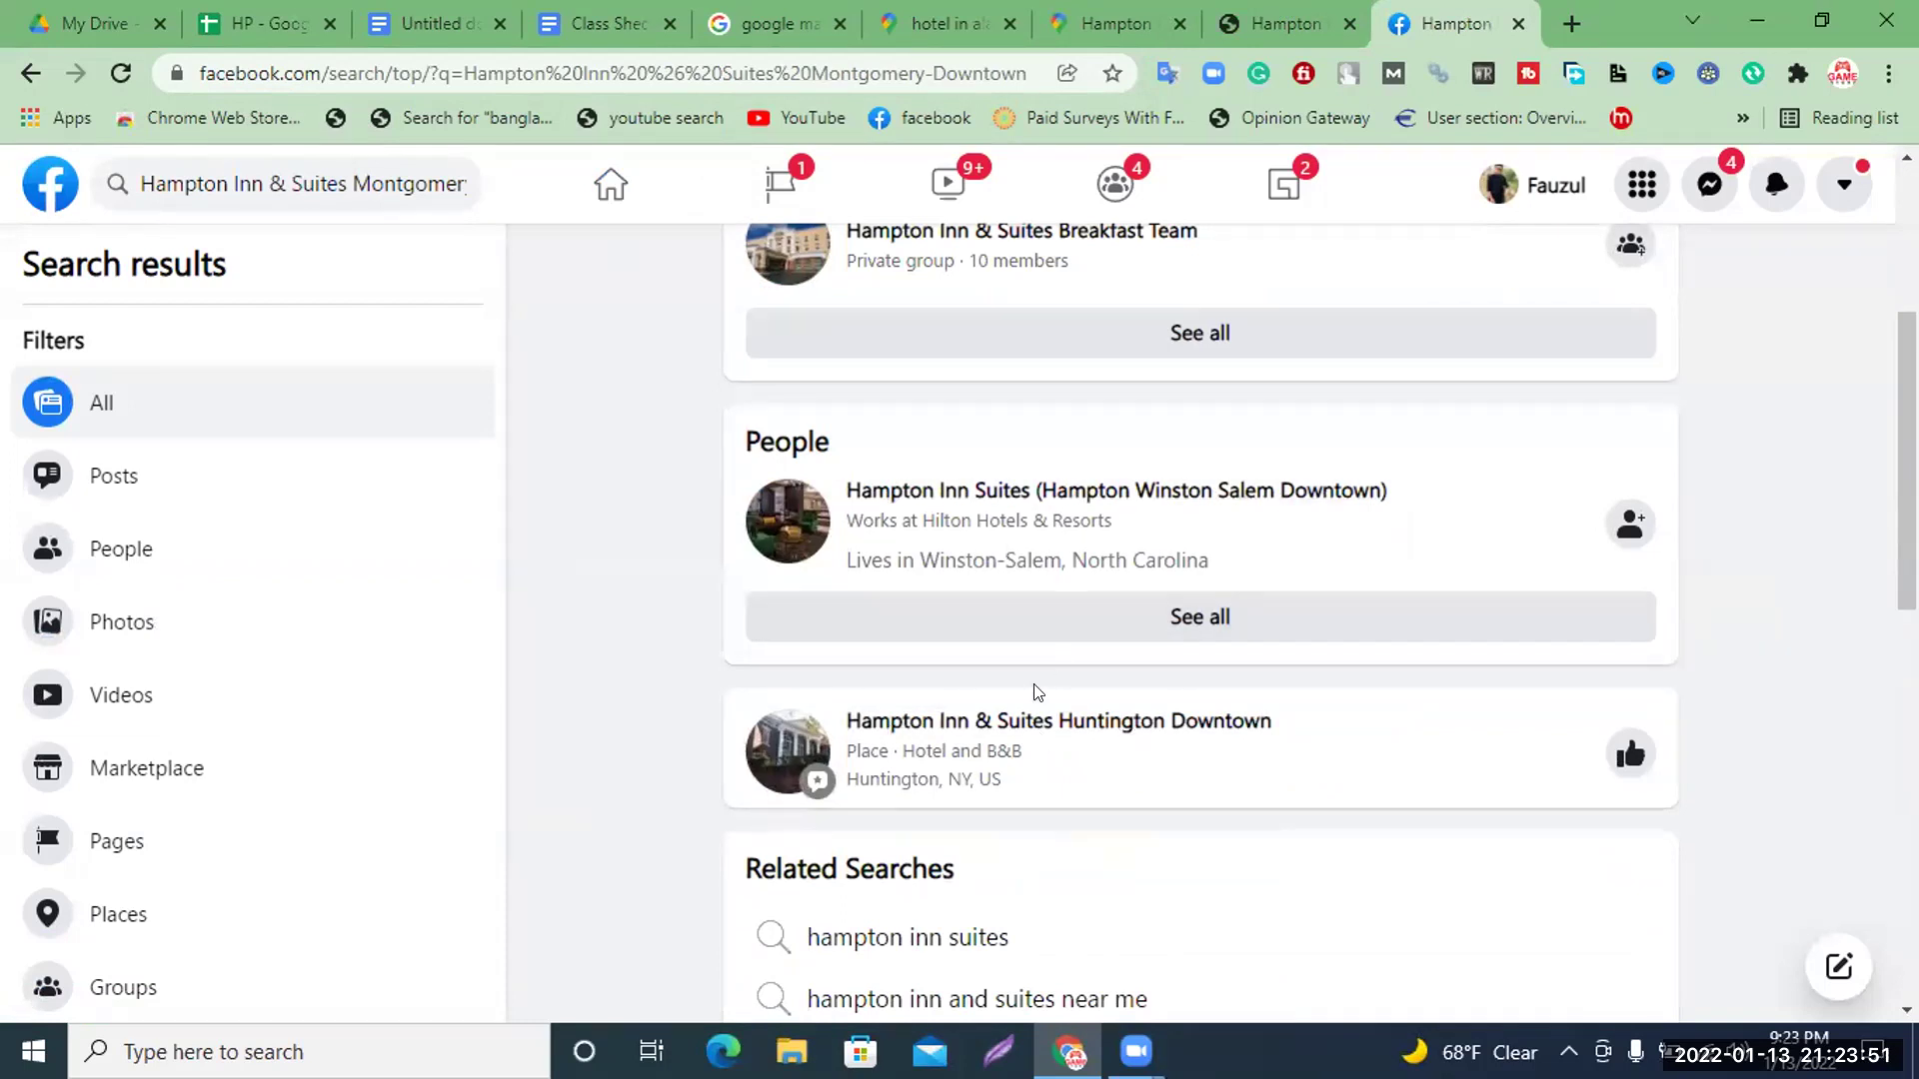
right_click(1029, 728)
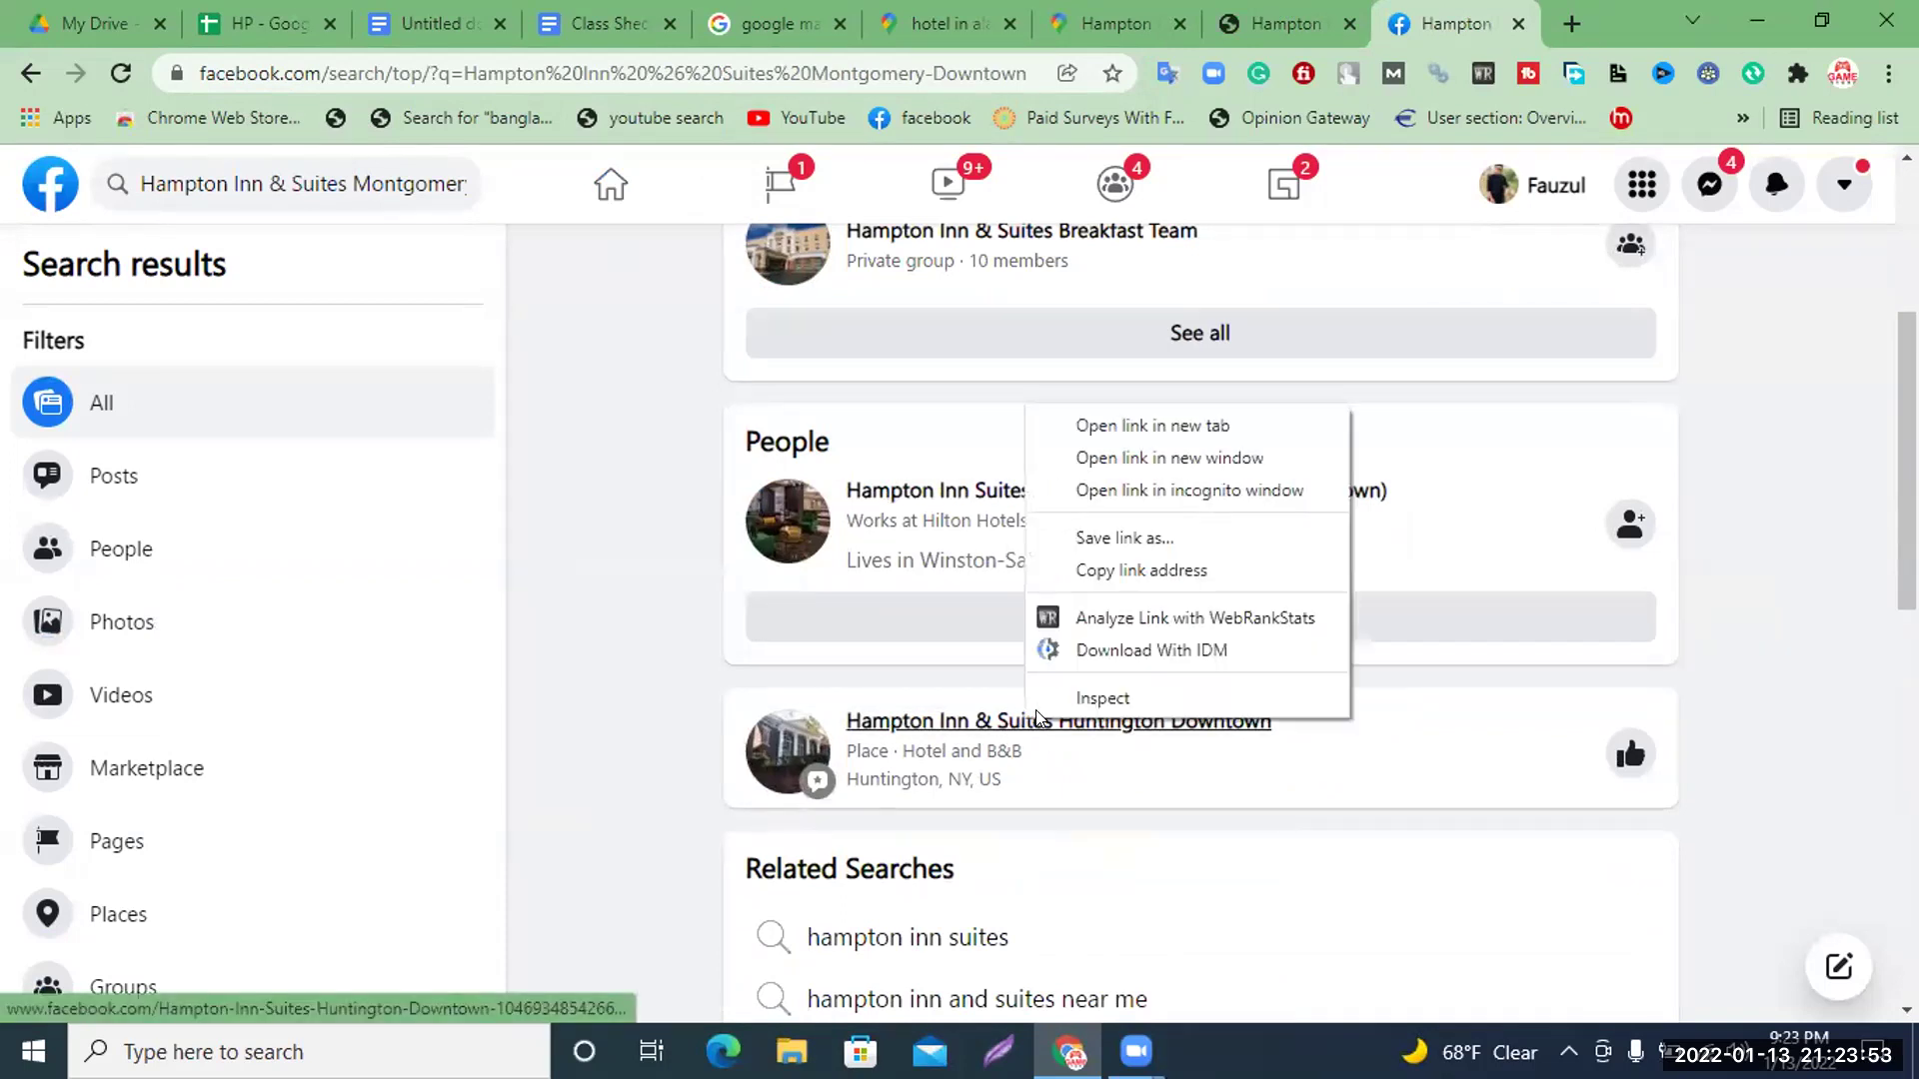
click(1148, 422)
click(1444, 20)
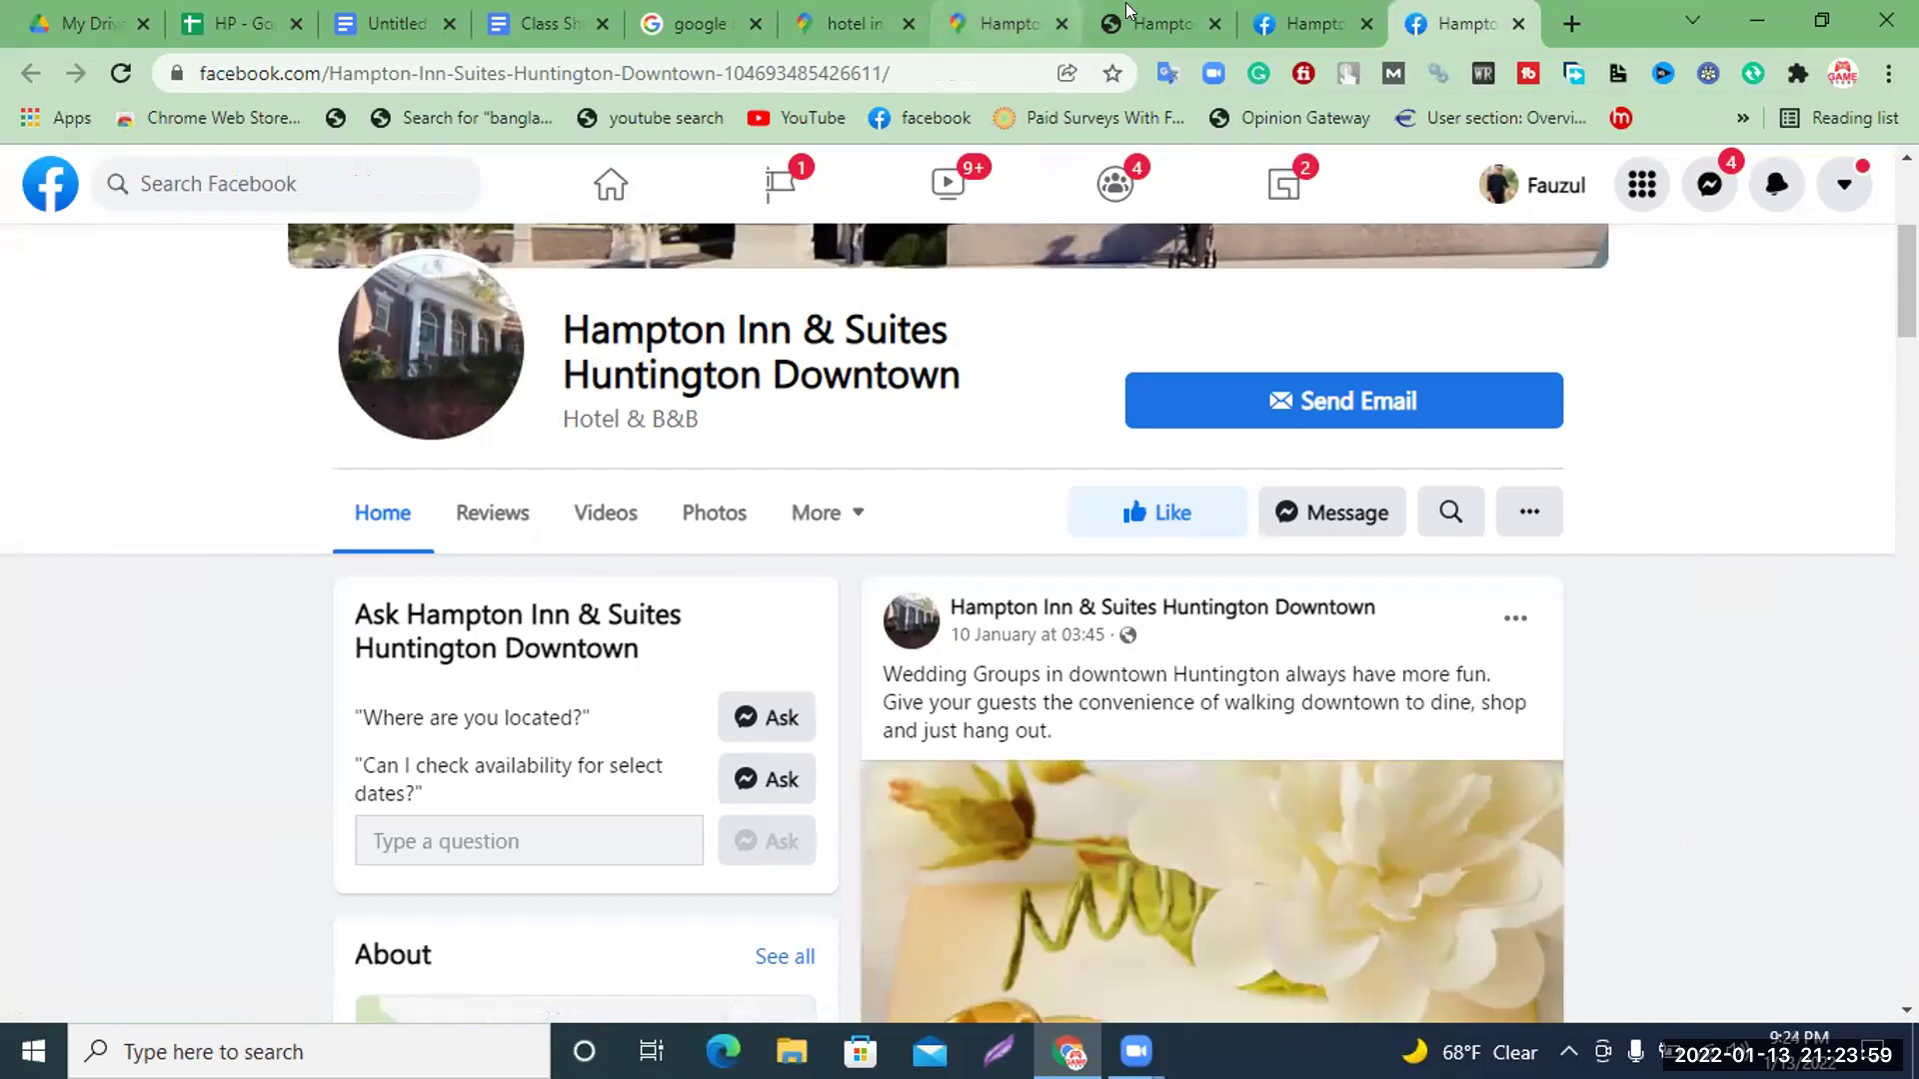
Compare the hotel's hilton.com page with the Hampton Inn & Suites Huntington Downtown Facebook page, examining its About section for contact details
click(1159, 20)
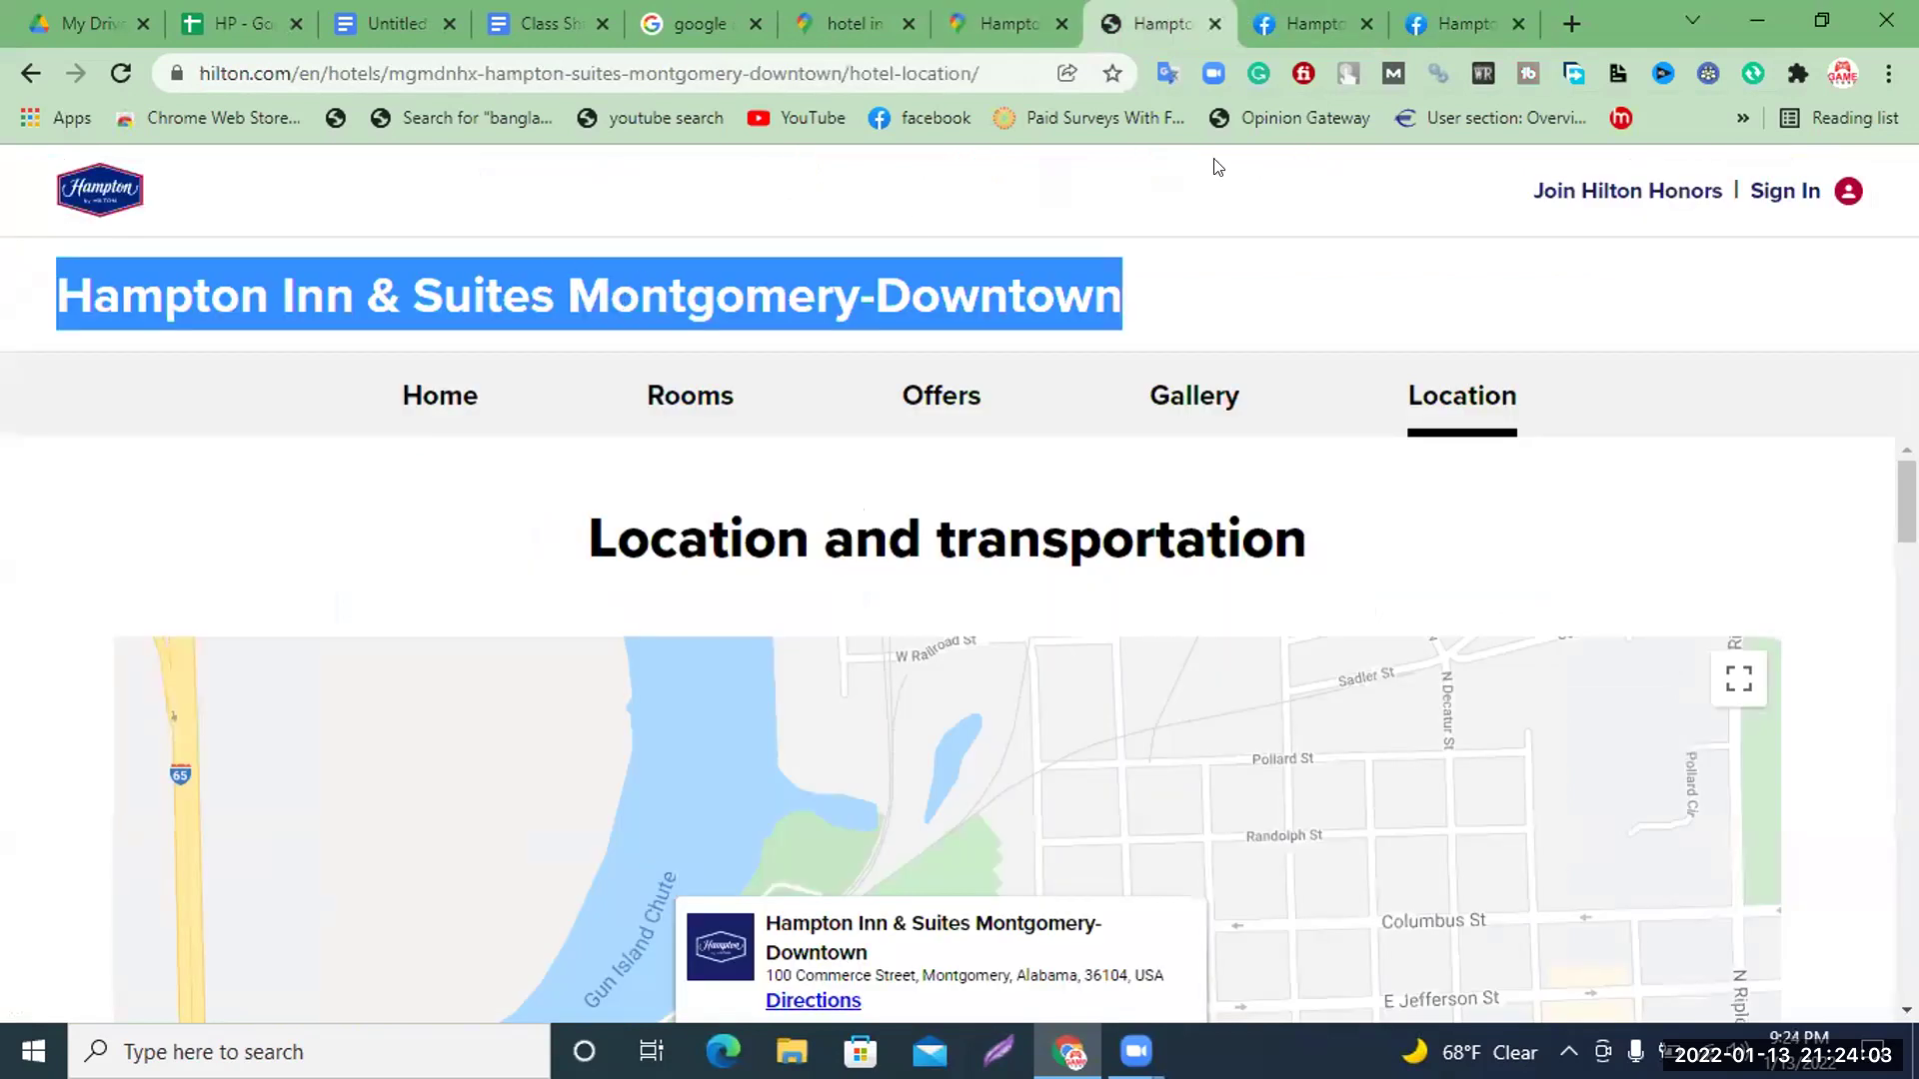
click(1444, 10)
scroll(615, 549, down, 5)
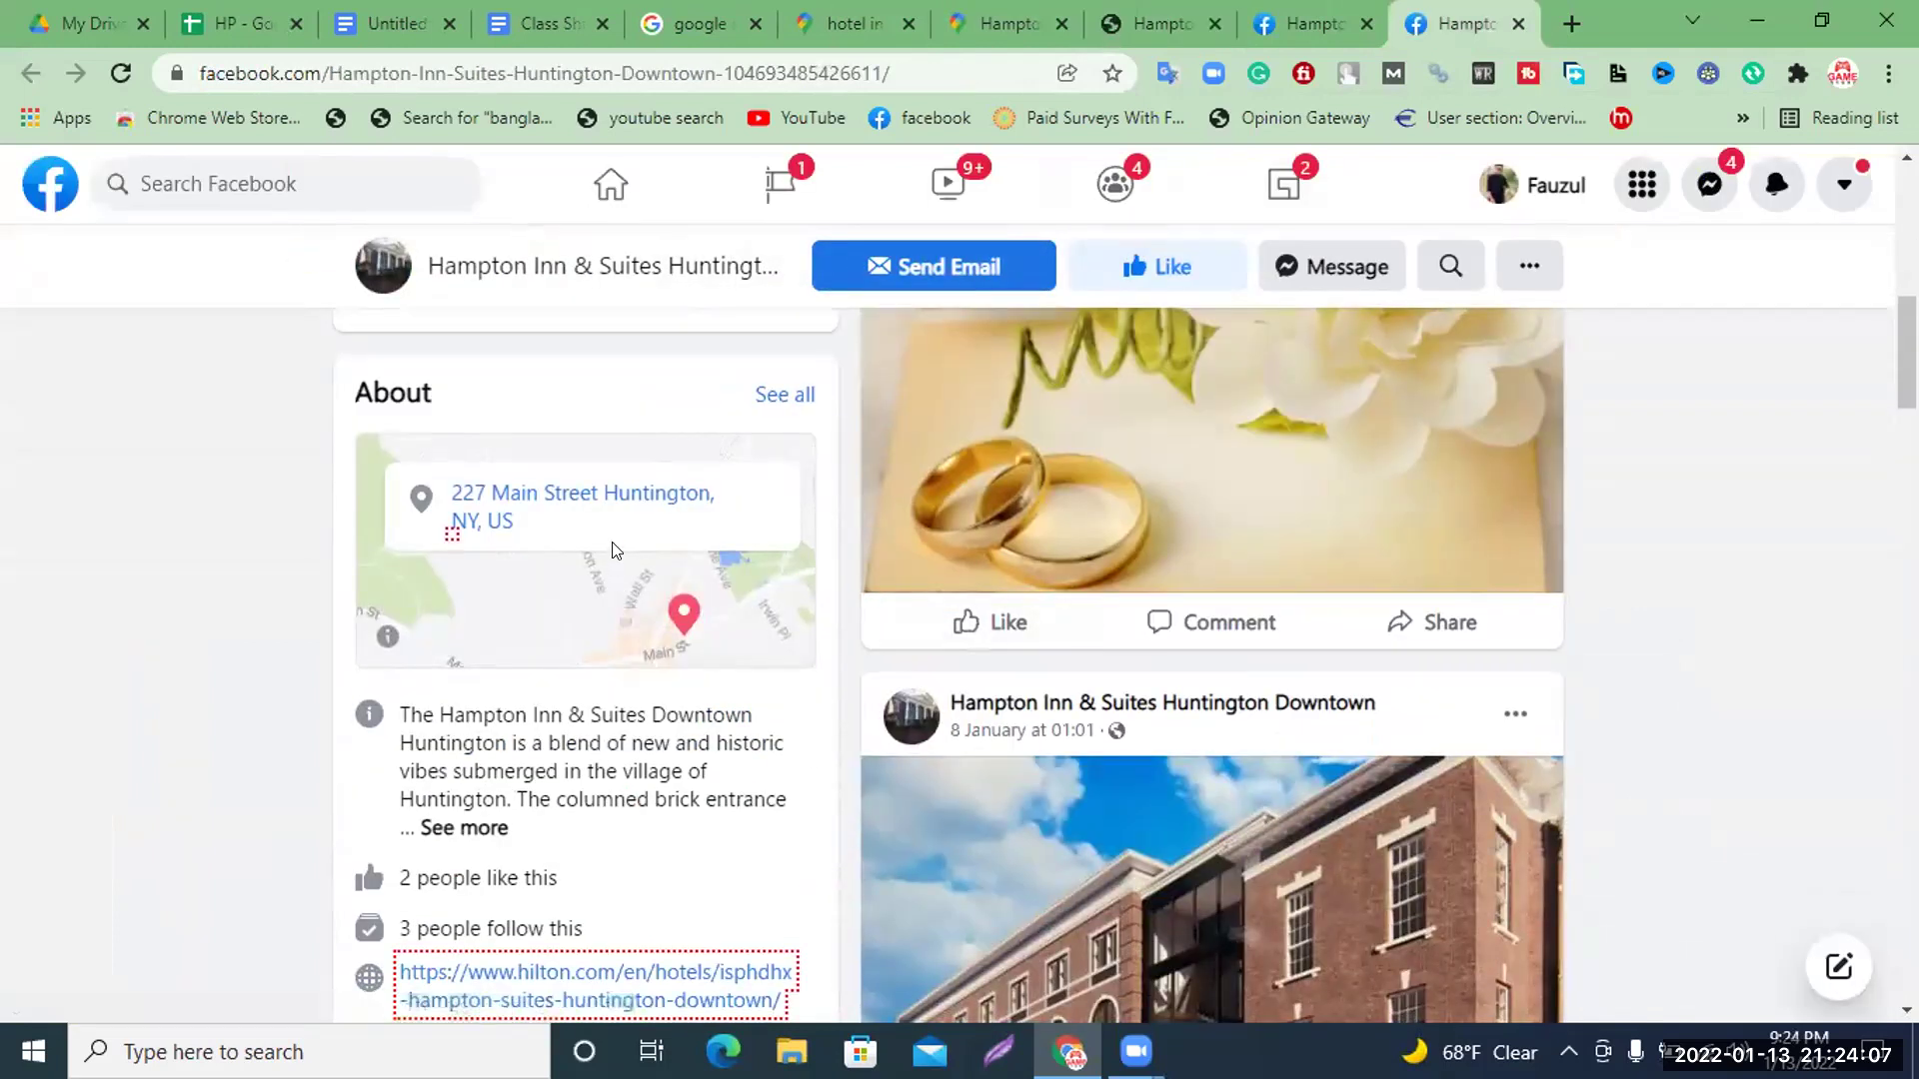
scroll(529, 530, down, 2)
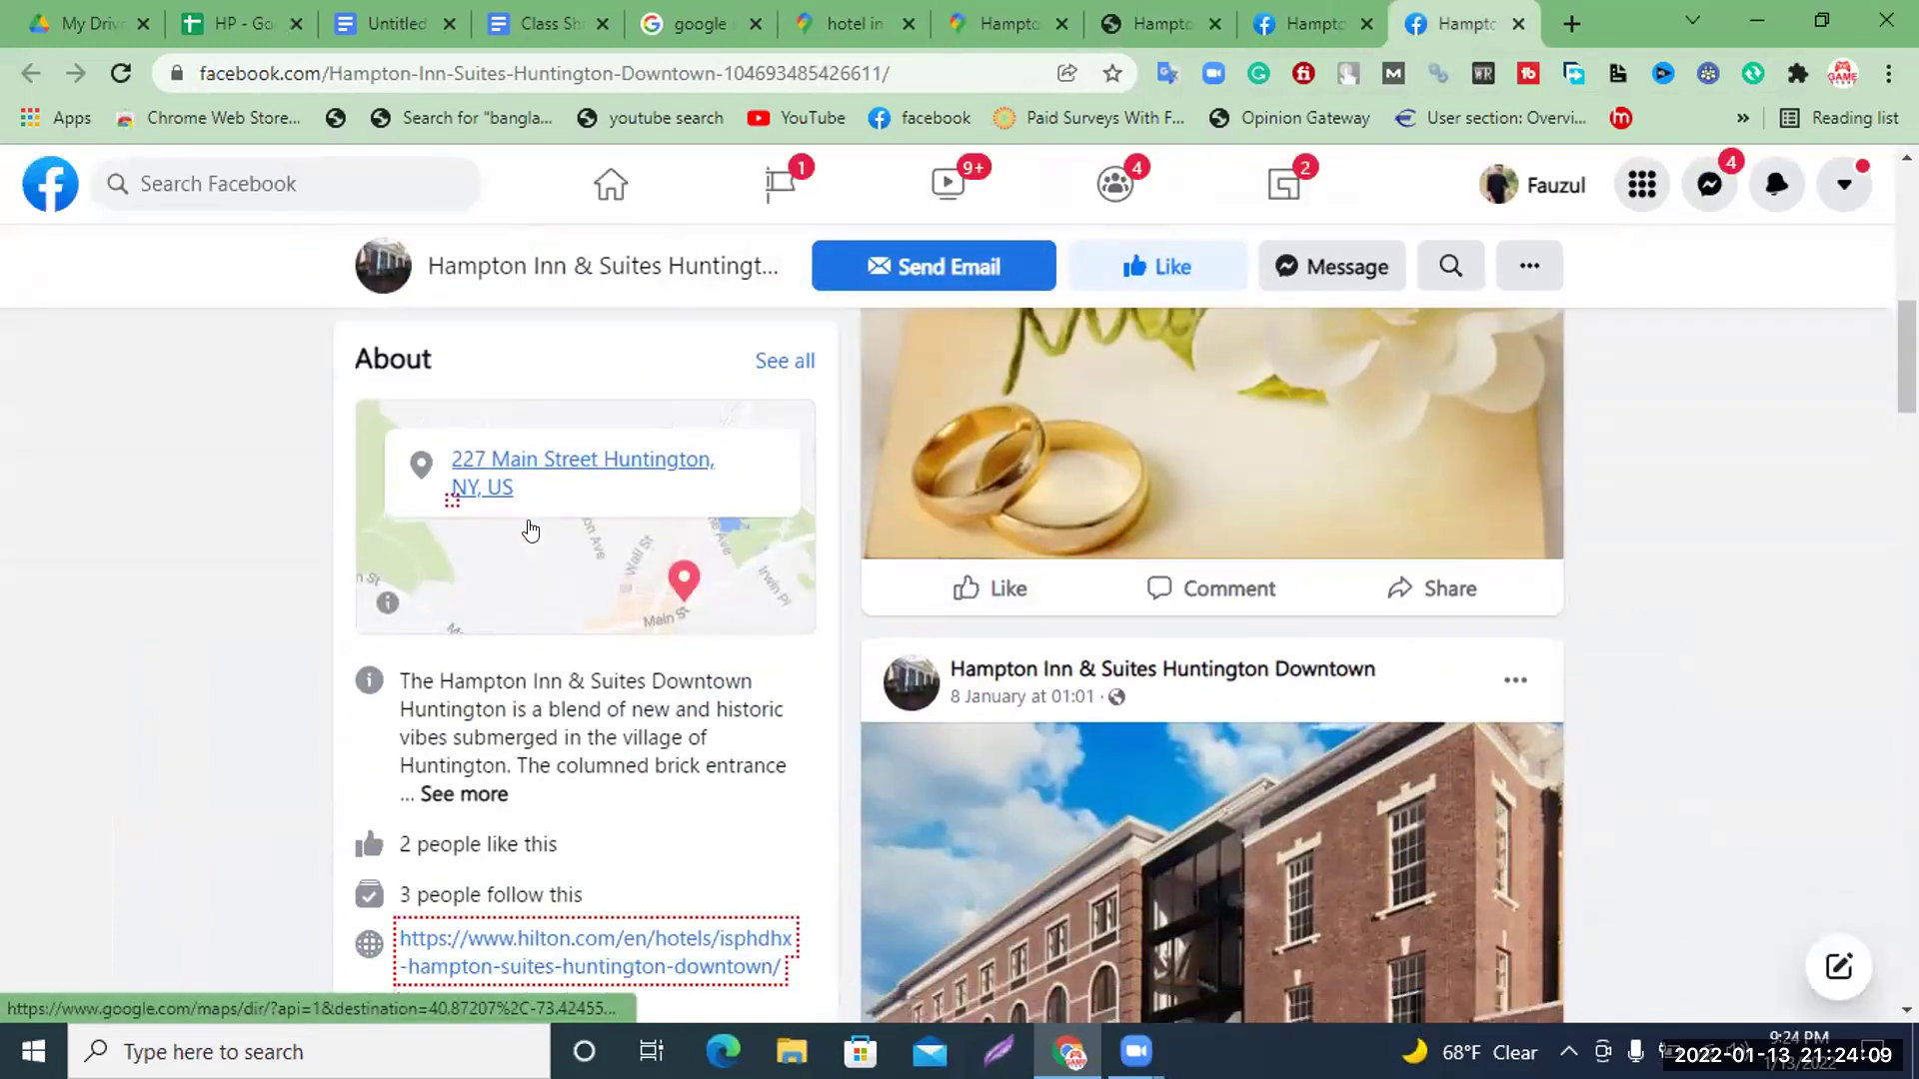
scroll(529, 530, down, 2)
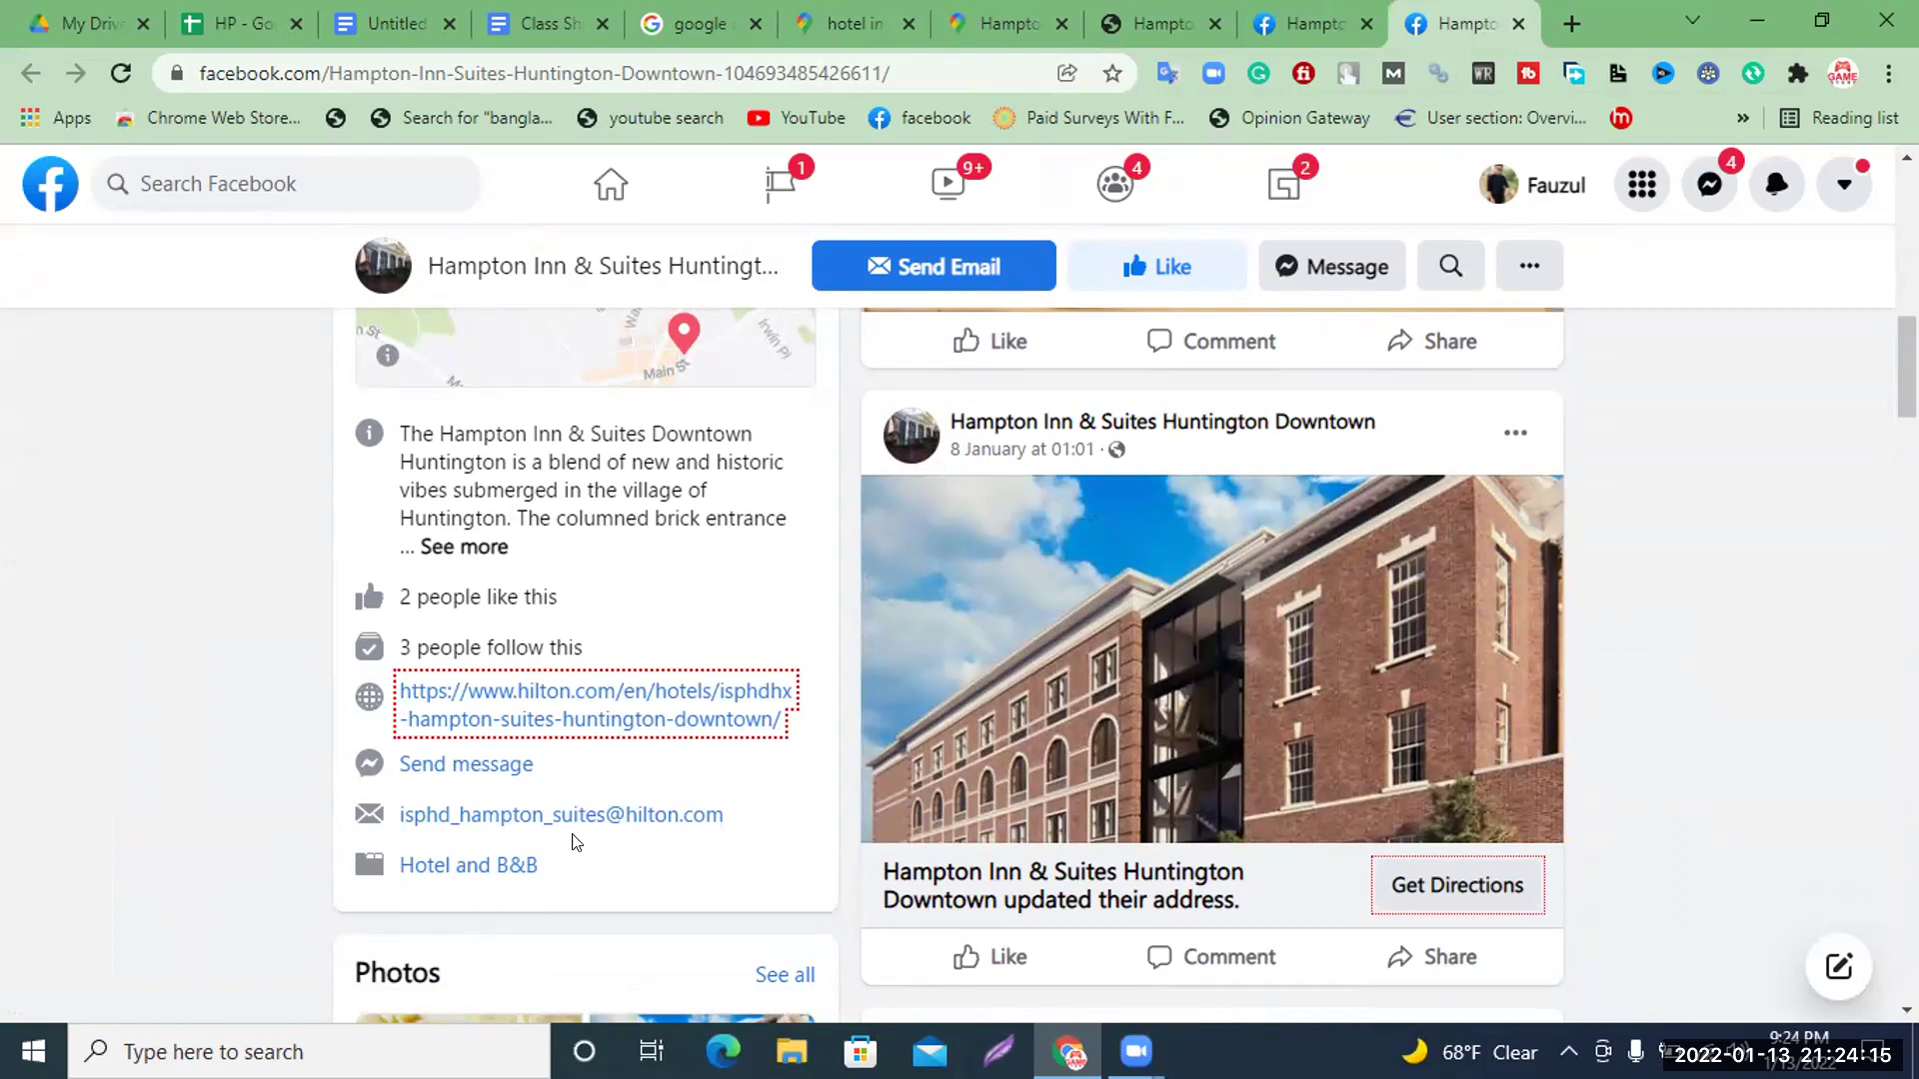
Open the Facebook page's hilton.com website link in a new tab, check which hotel it belongs to, and close it
right_click(567, 708)
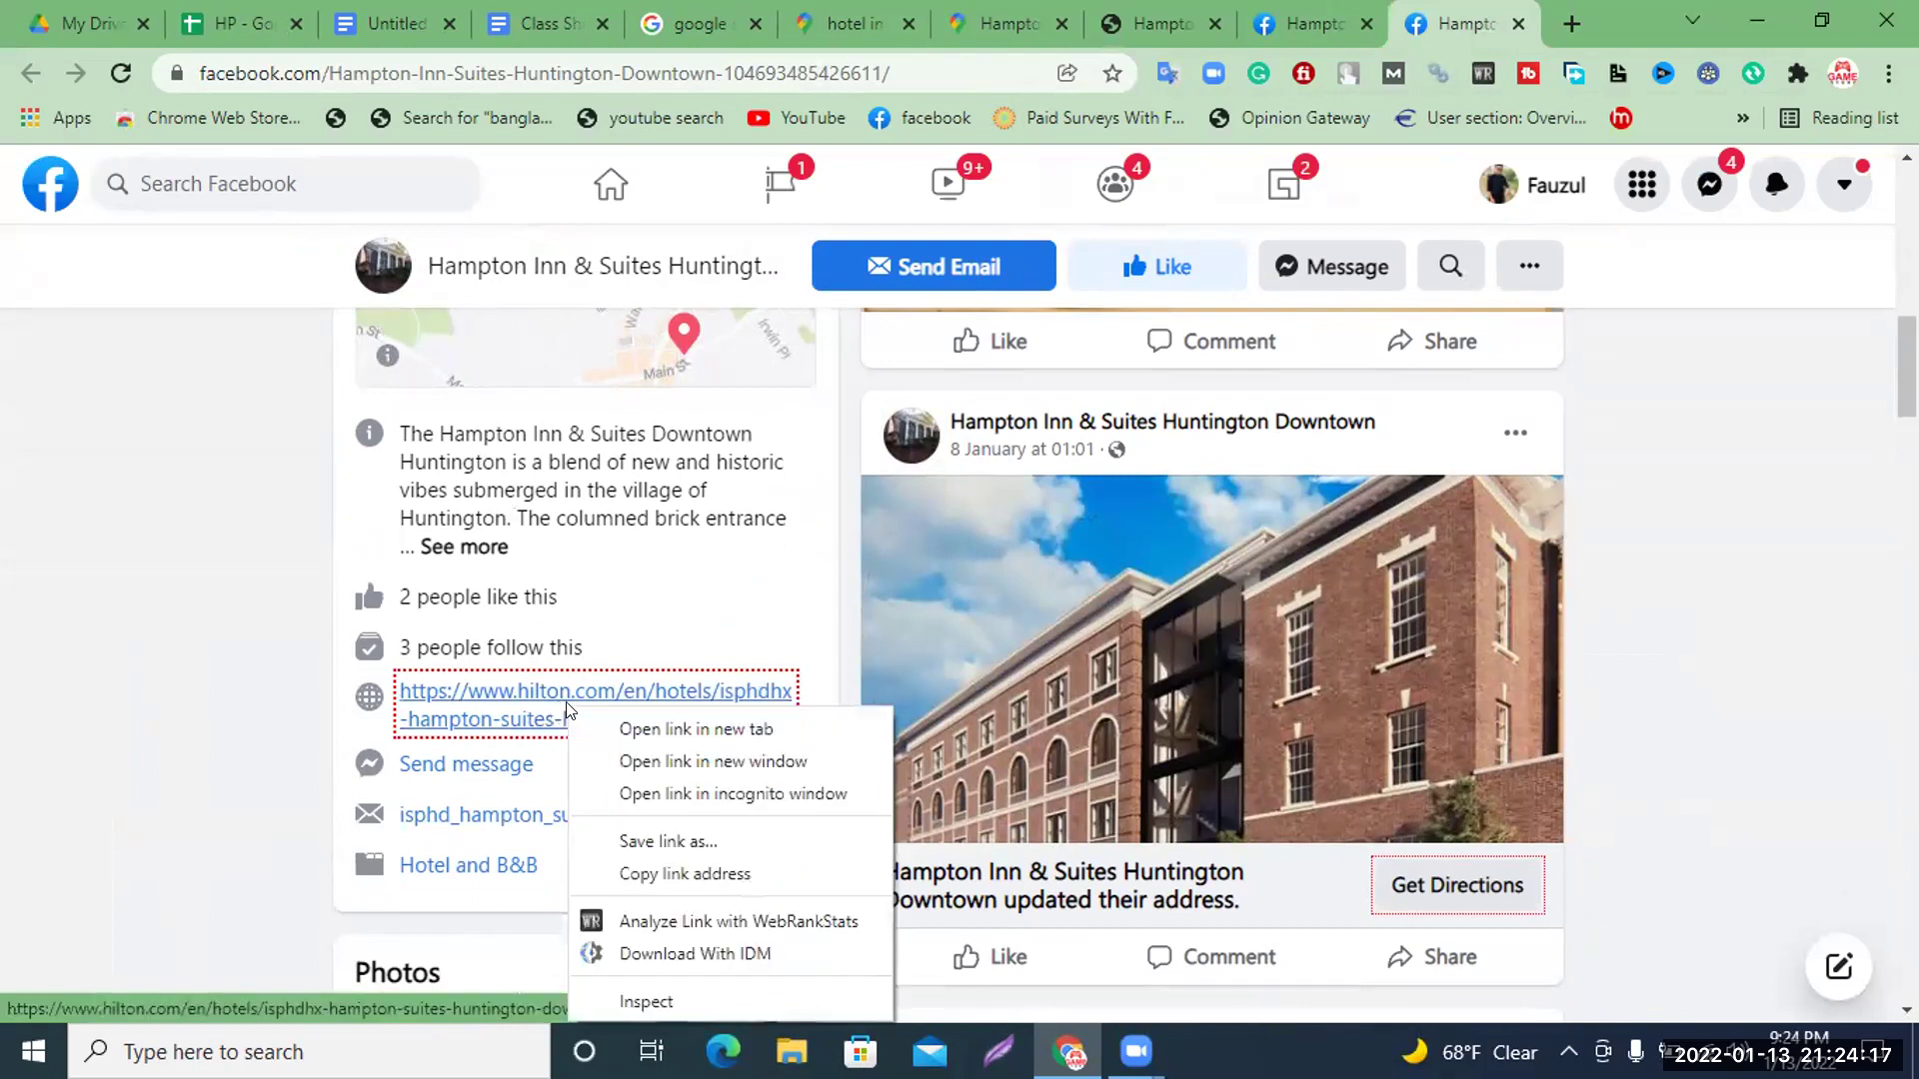
click(614, 731)
click(1463, 4)
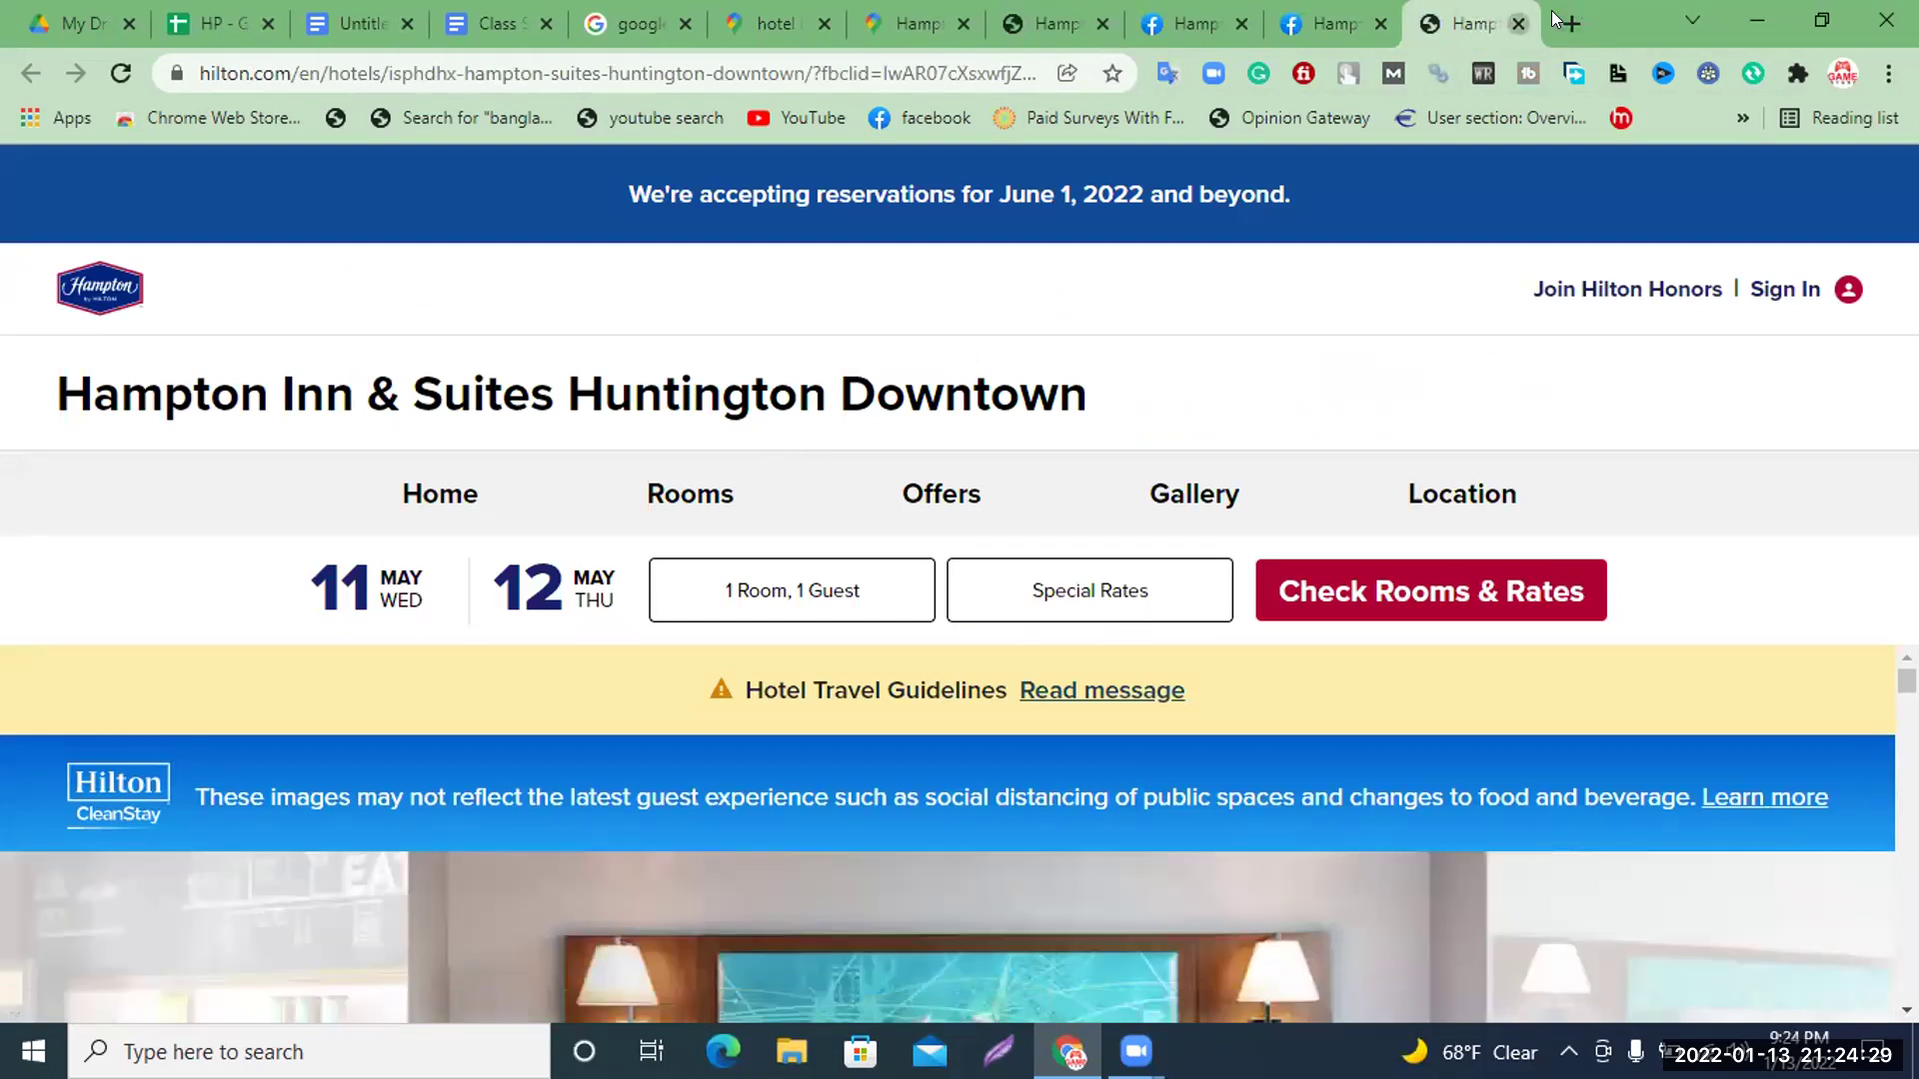
click(1518, 23)
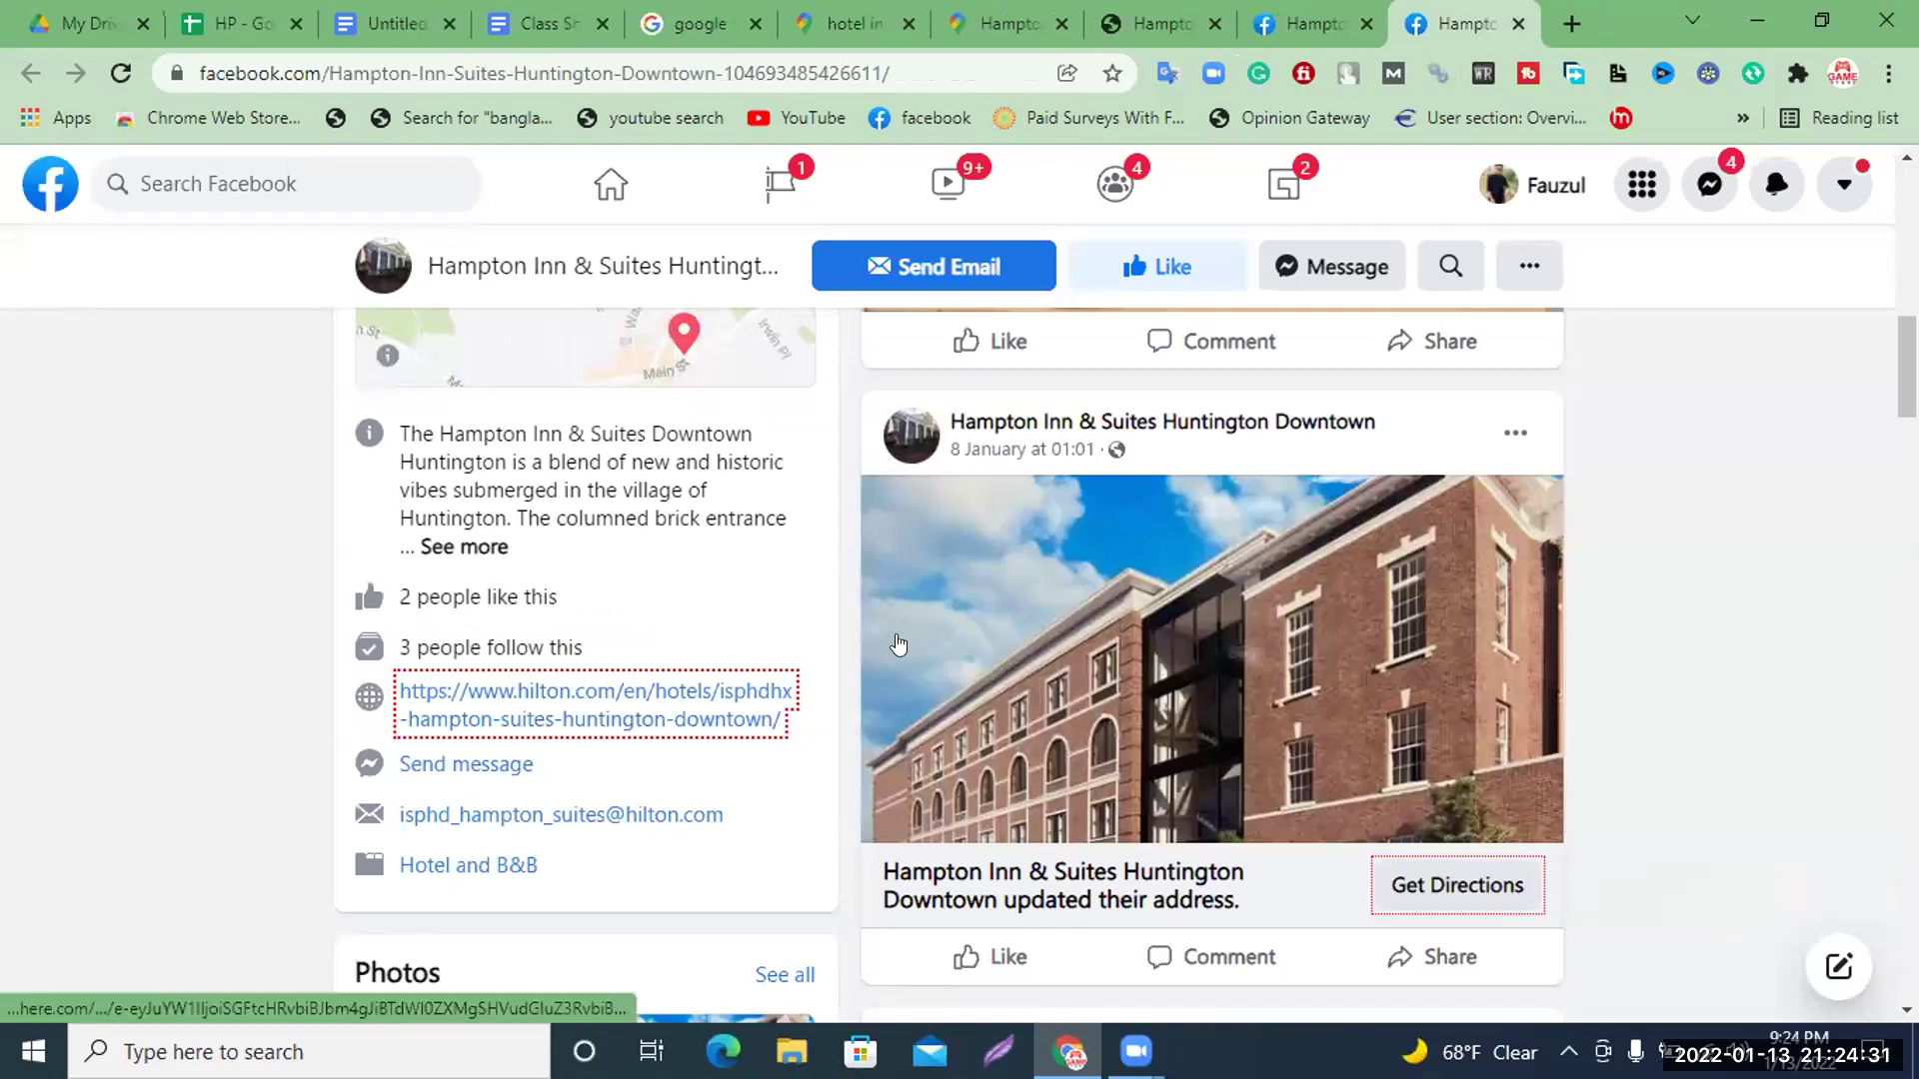
Copy the Facebook page's e-mail address into Gmail cell D2 of the HP sheet in bold, and select Facebook ID cell E2
drag(754, 822, 400, 827)
key(ctrl+c)
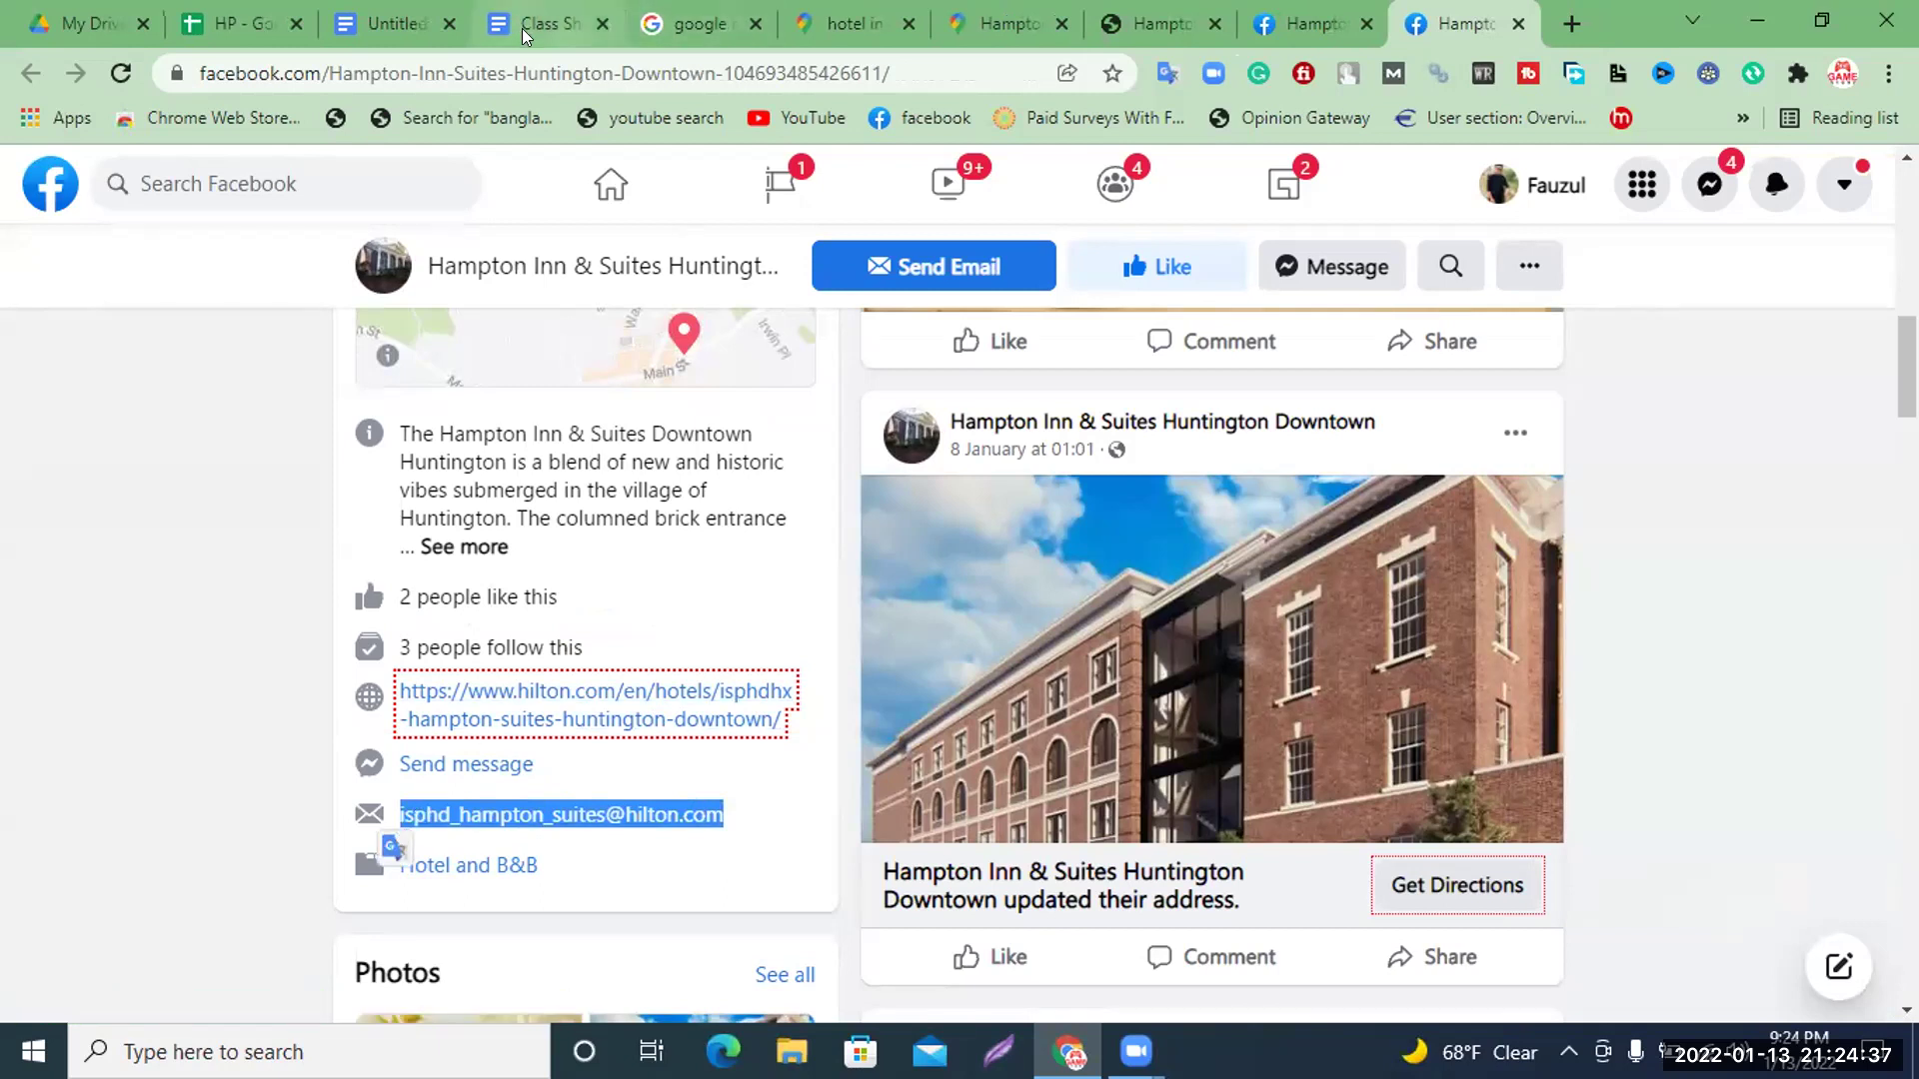
click(231, 23)
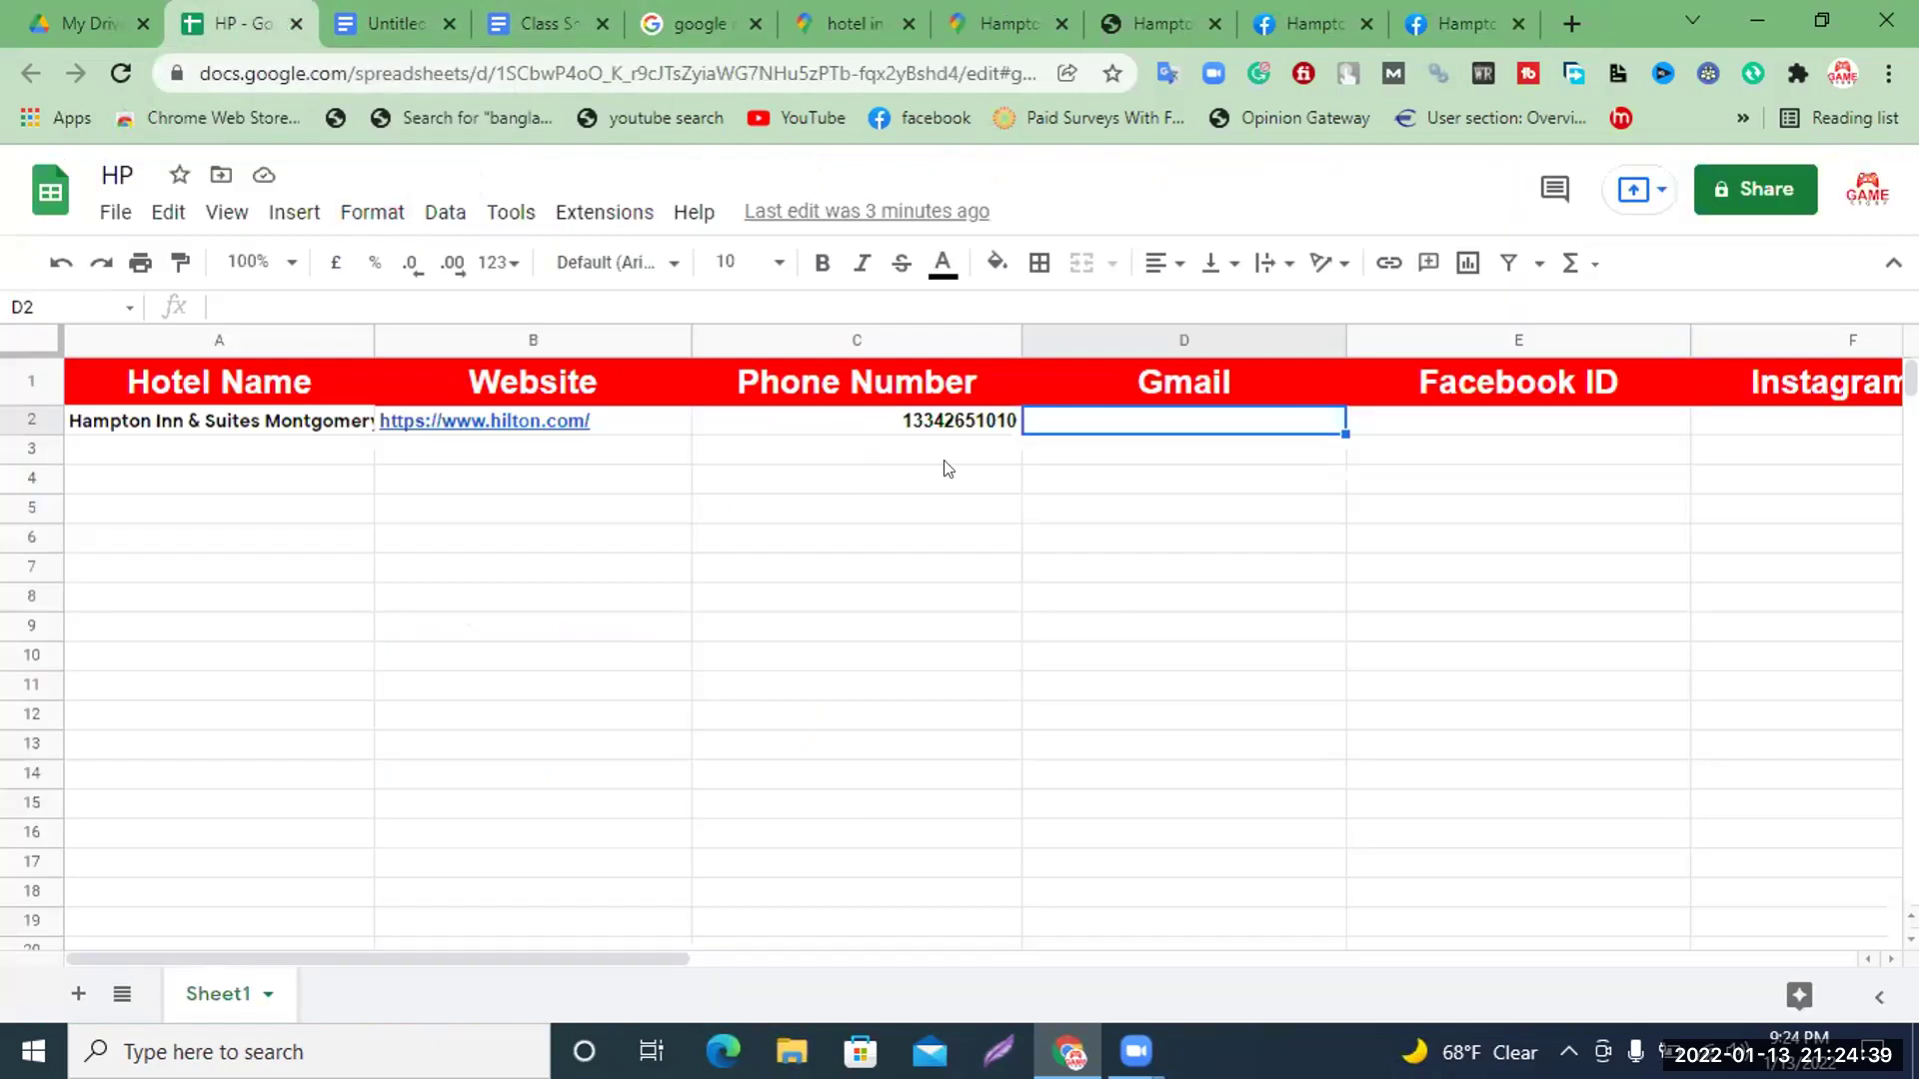
key(ctrl+v)
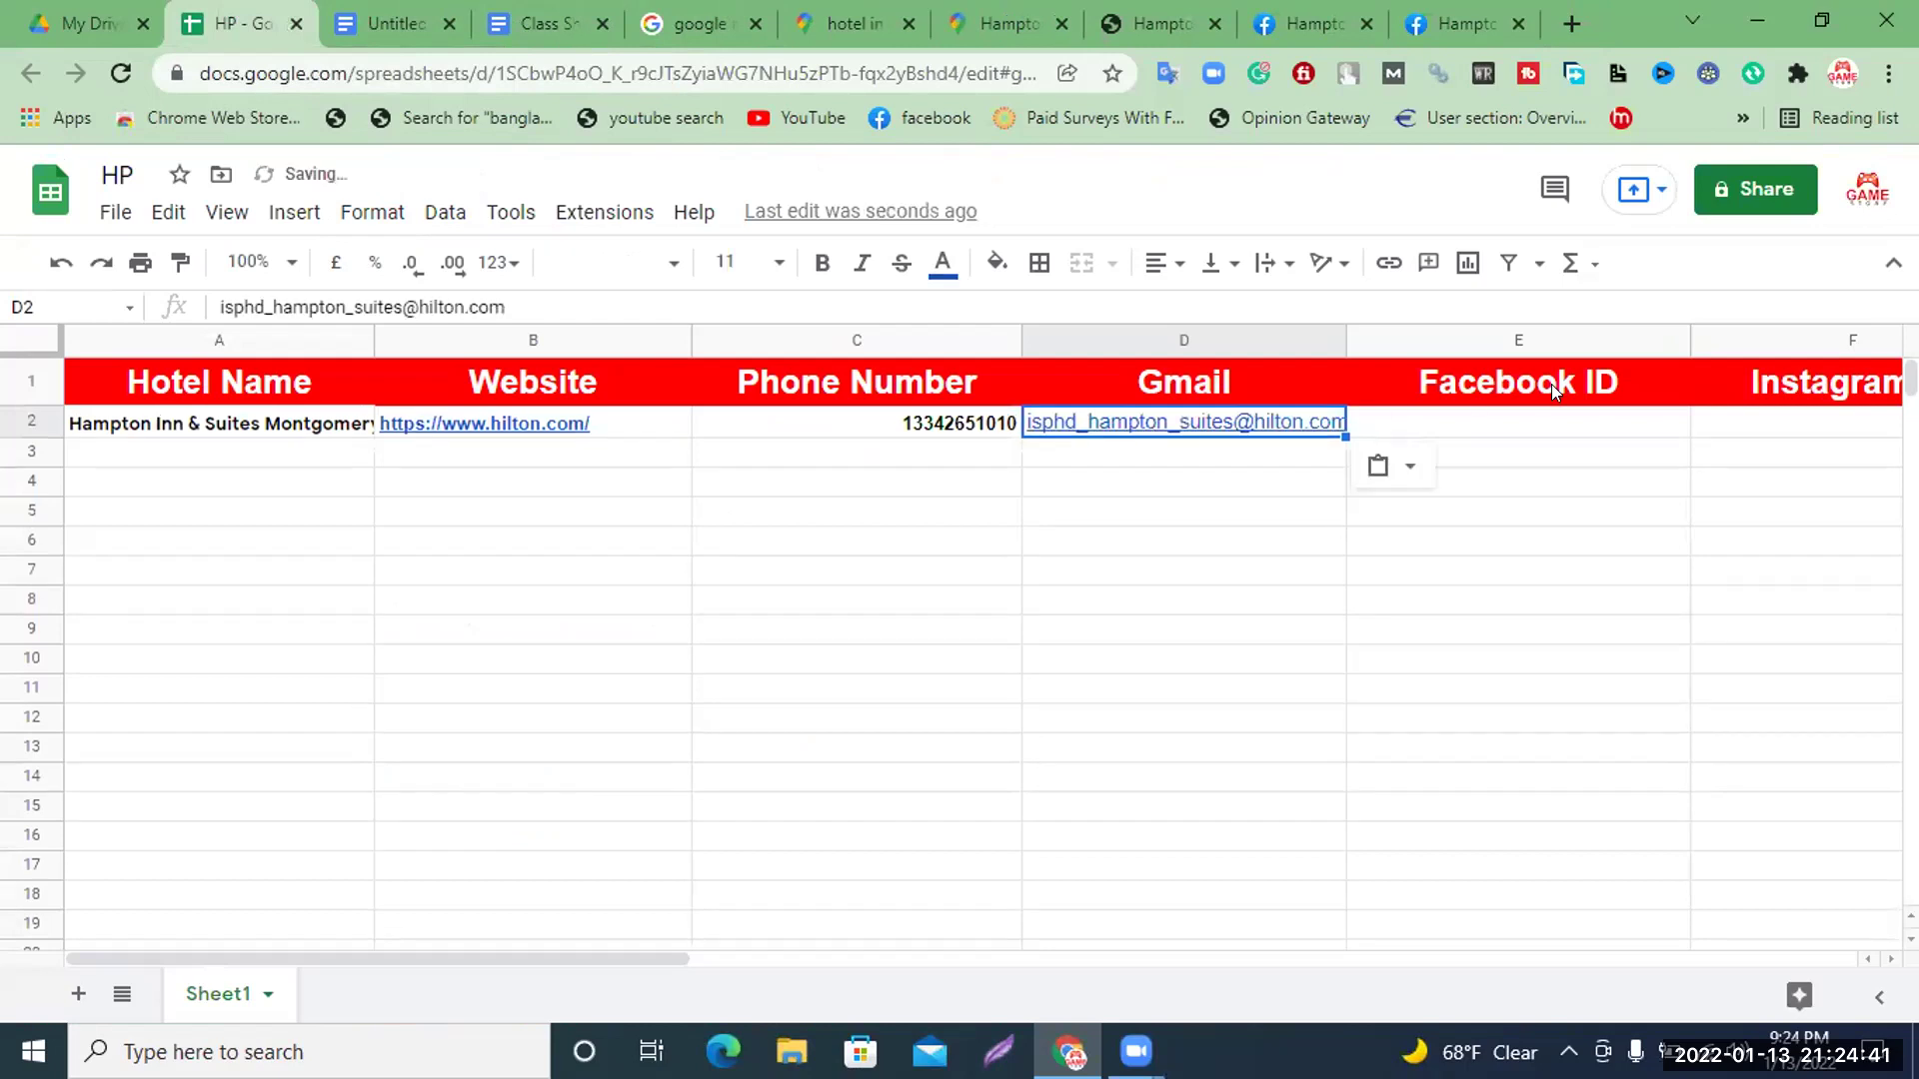
click(1519, 425)
click(1232, 434)
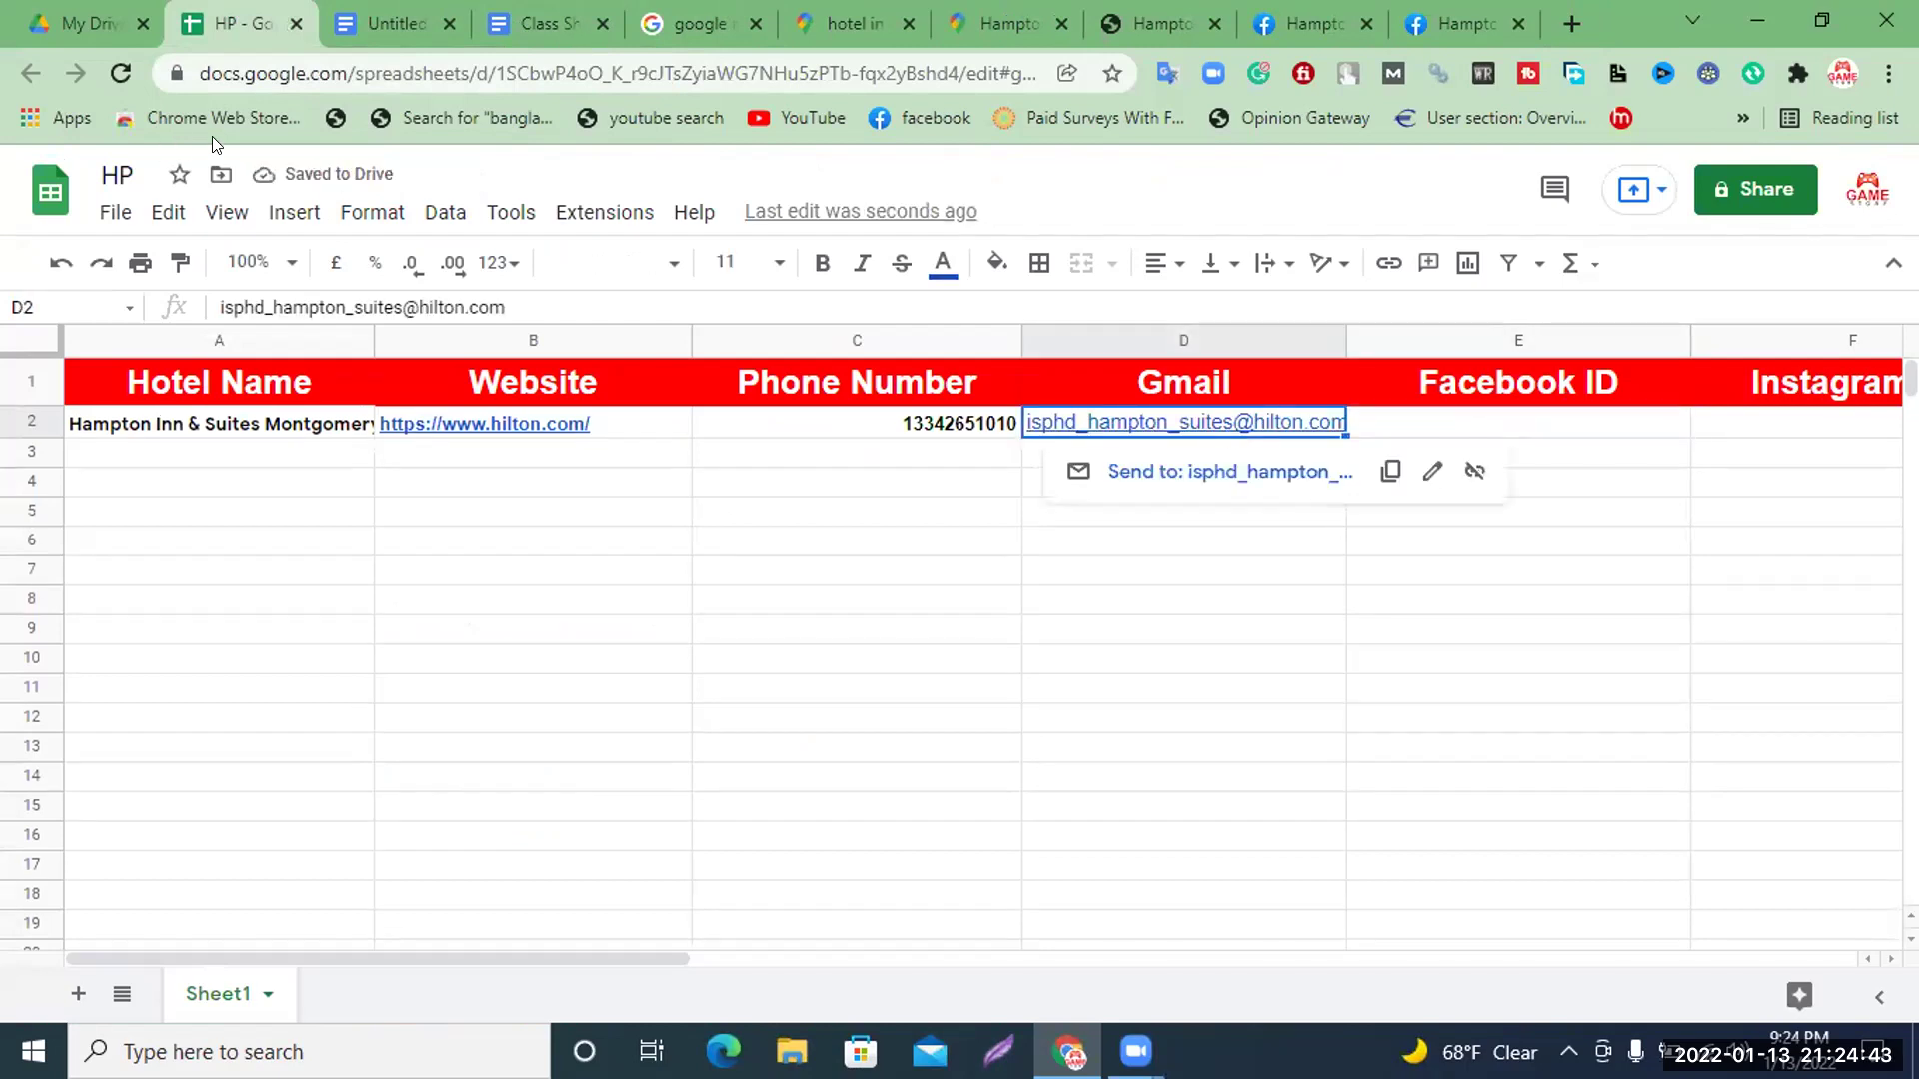
click(822, 262)
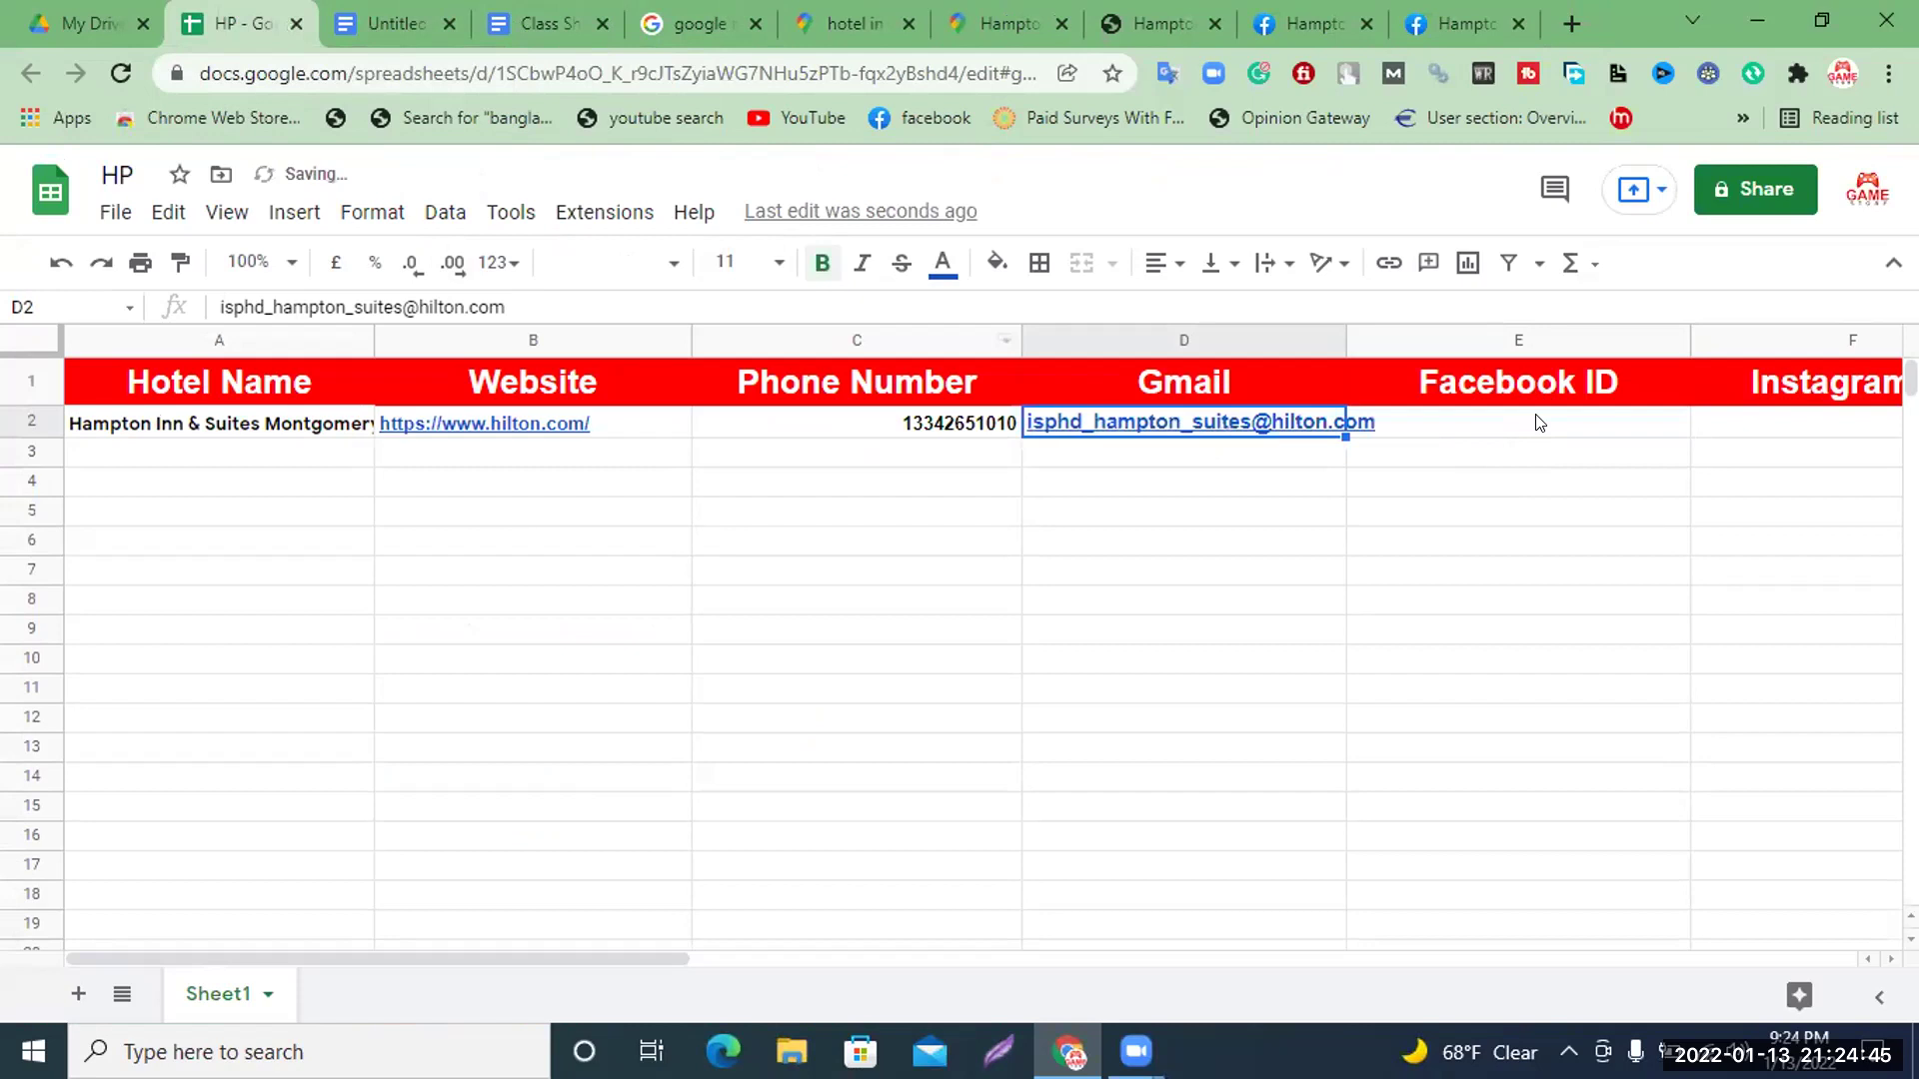
click(1539, 424)
From the Facebook search results, examine the Hampton Inn Suites (Hampton Winston Salem Downtown) profile in a new tab and close it
click(1309, 20)
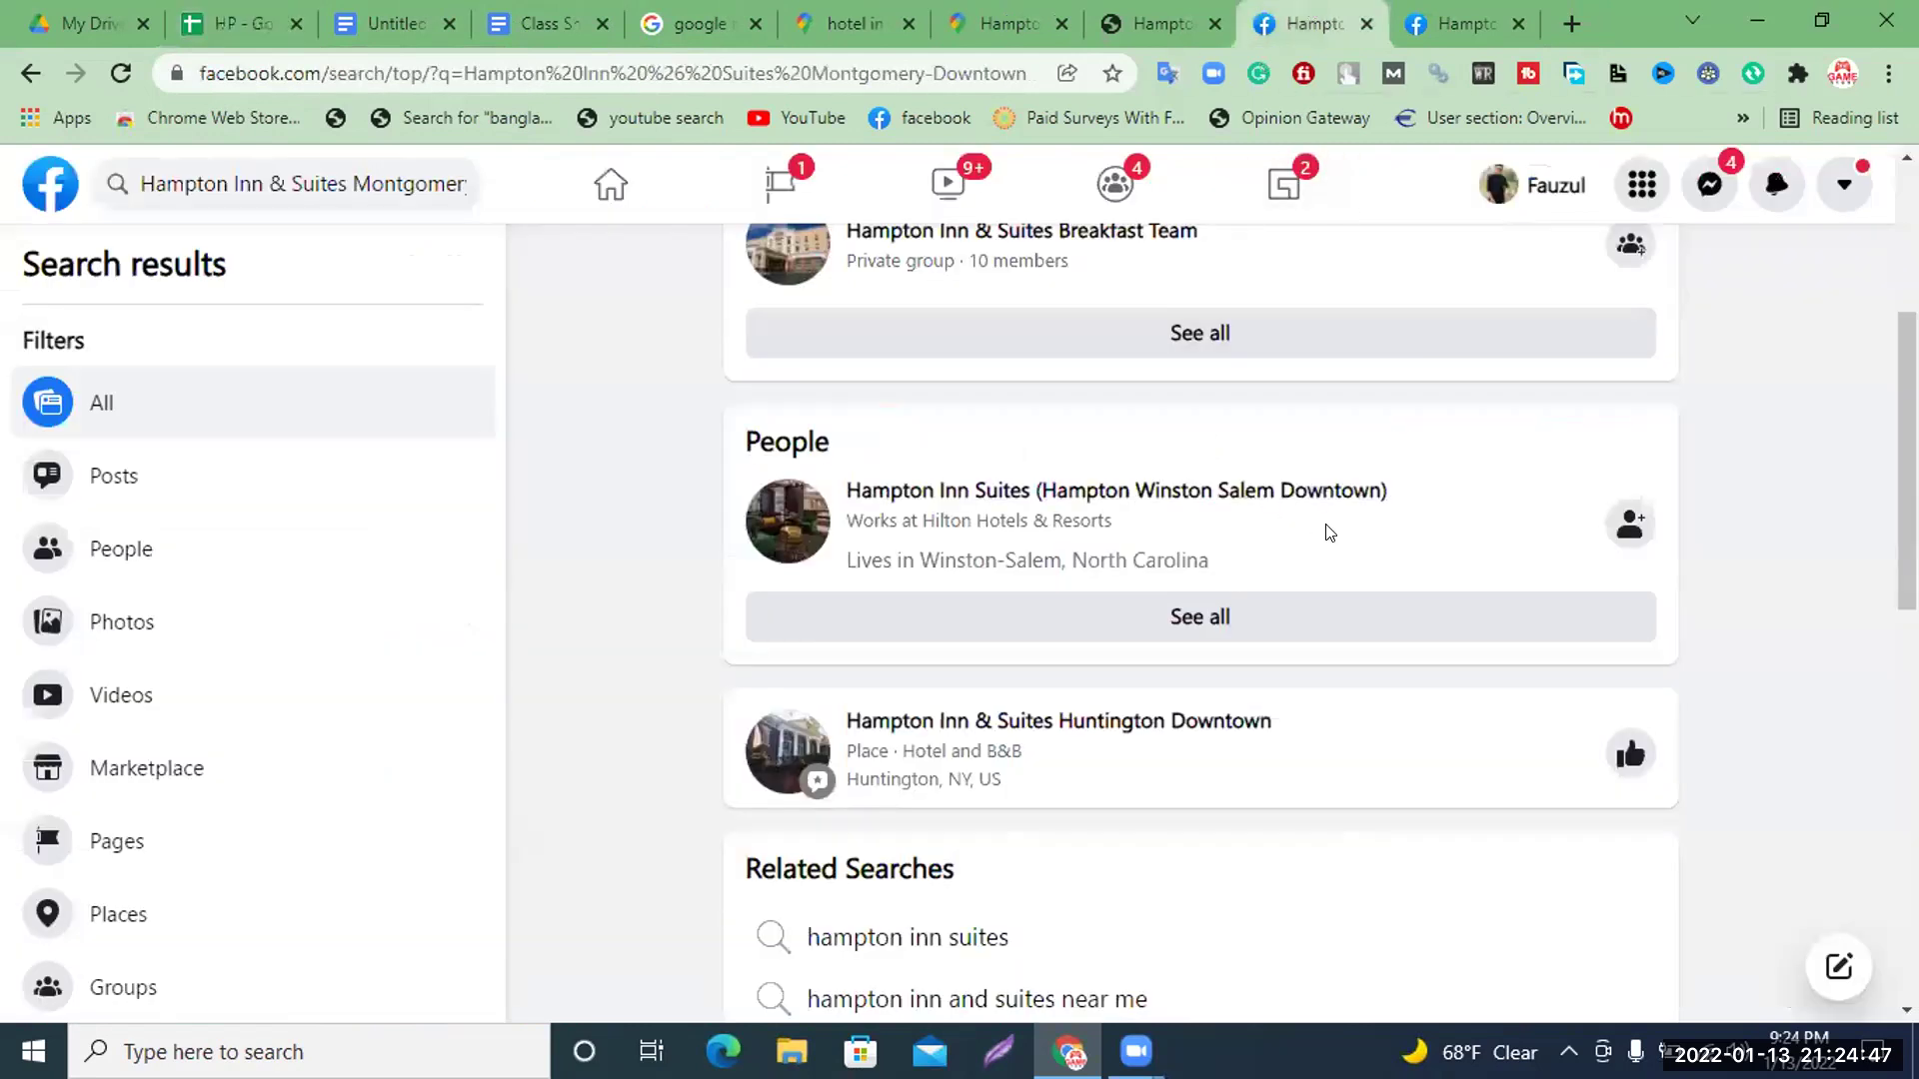
scroll(1149, 500, up, 1)
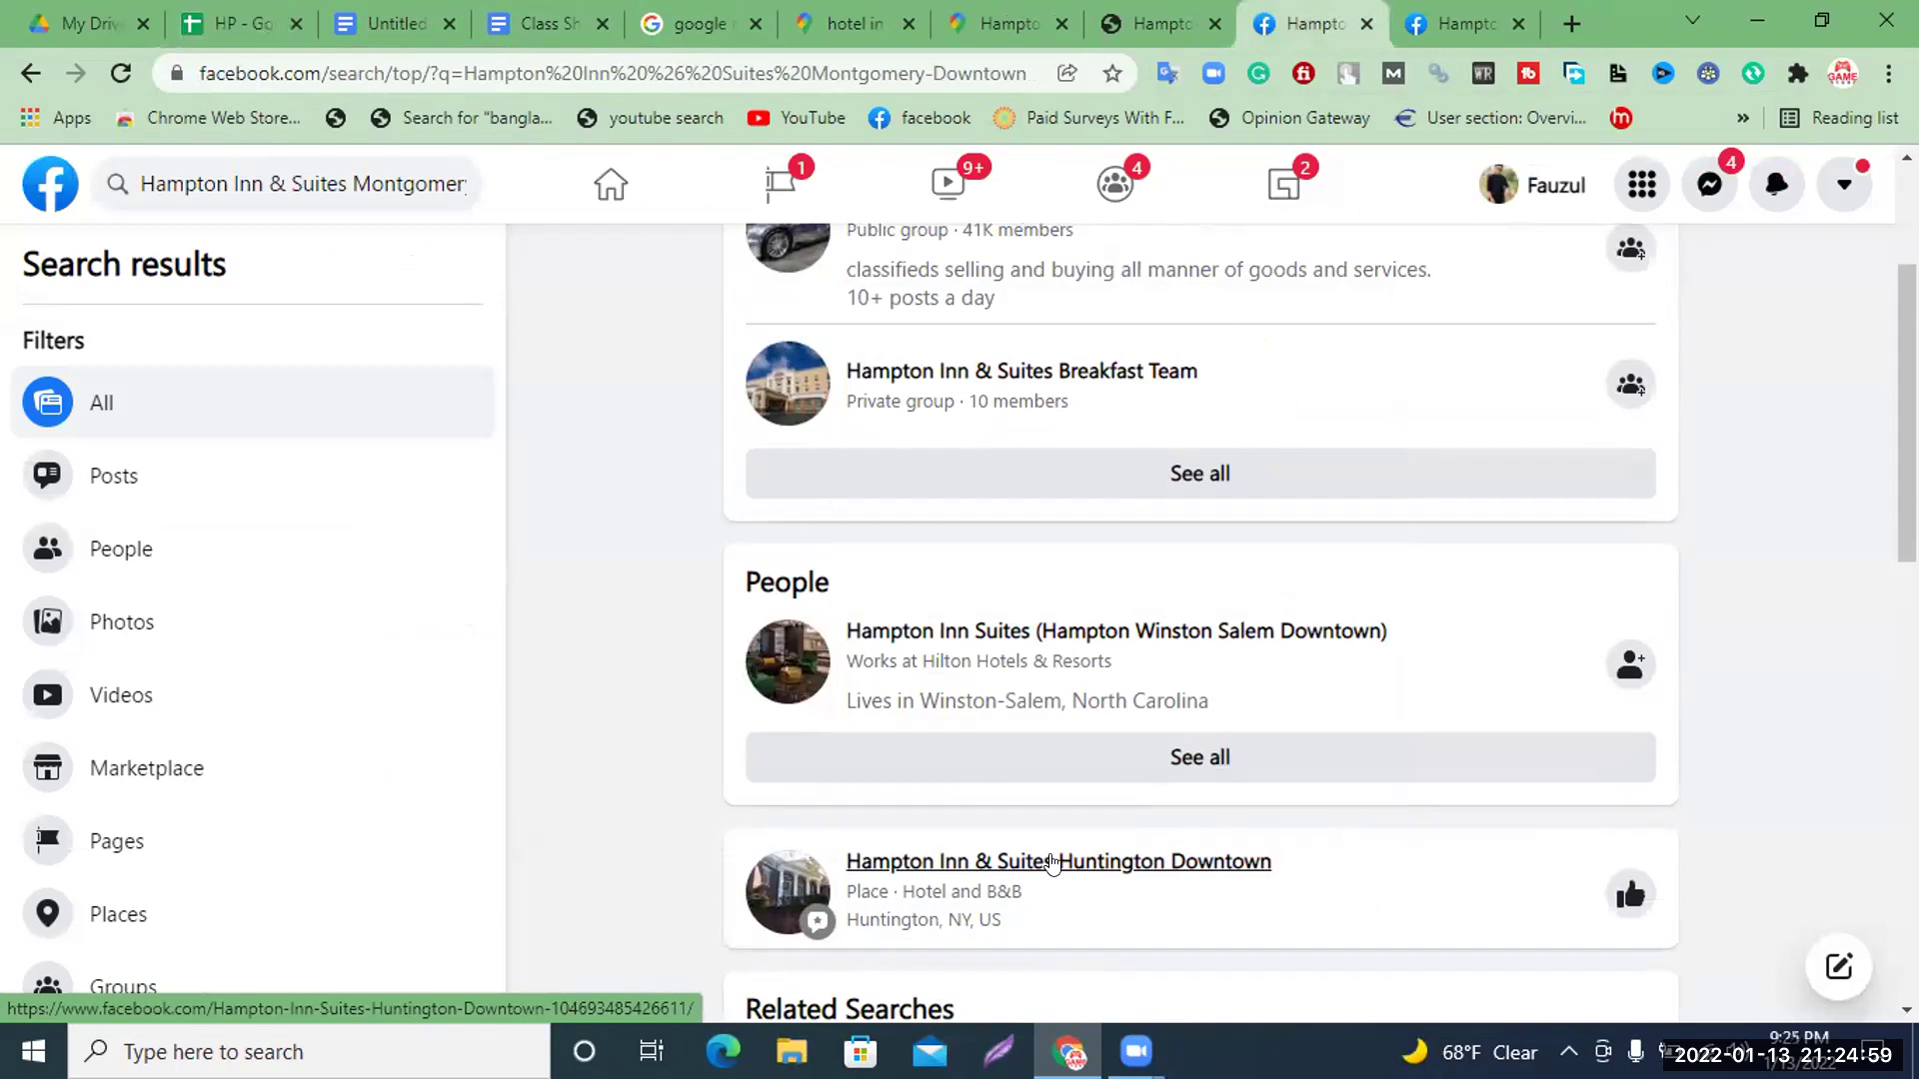
right_click(1239, 637)
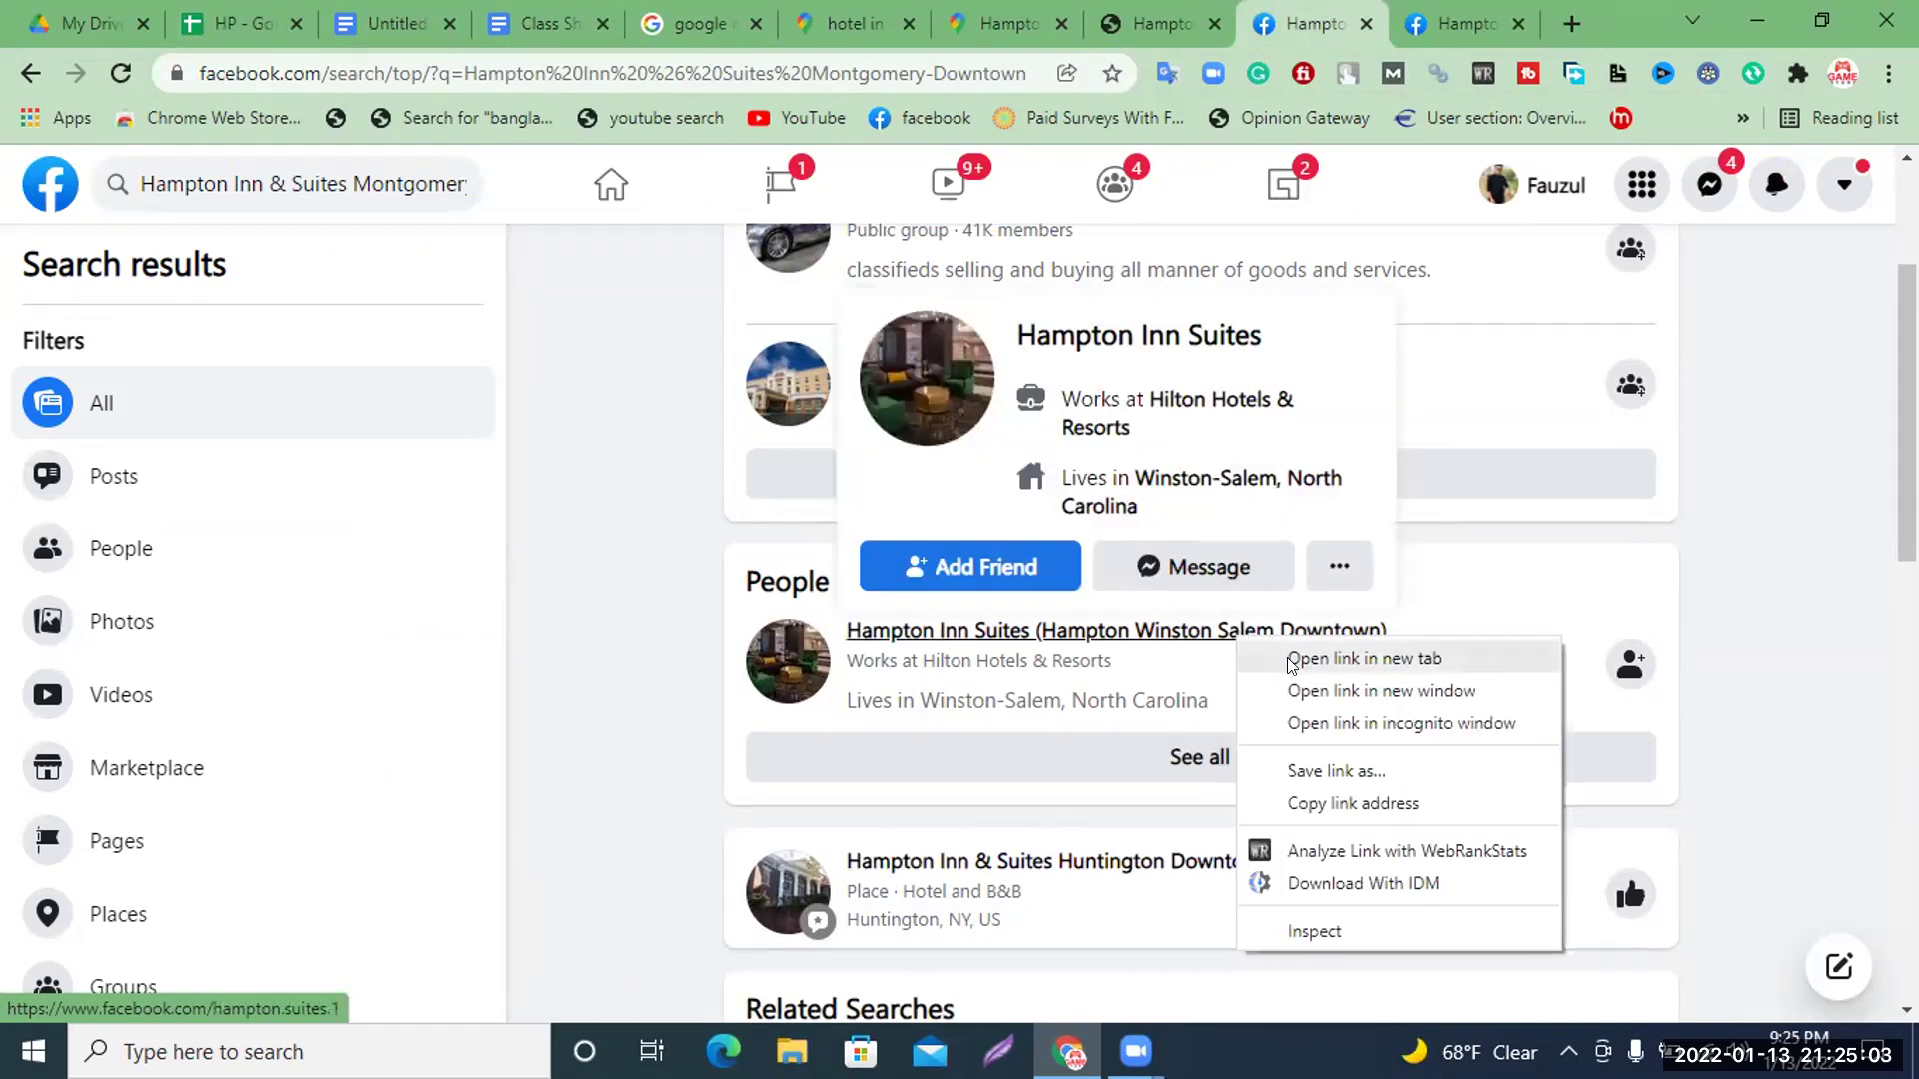
click(1365, 659)
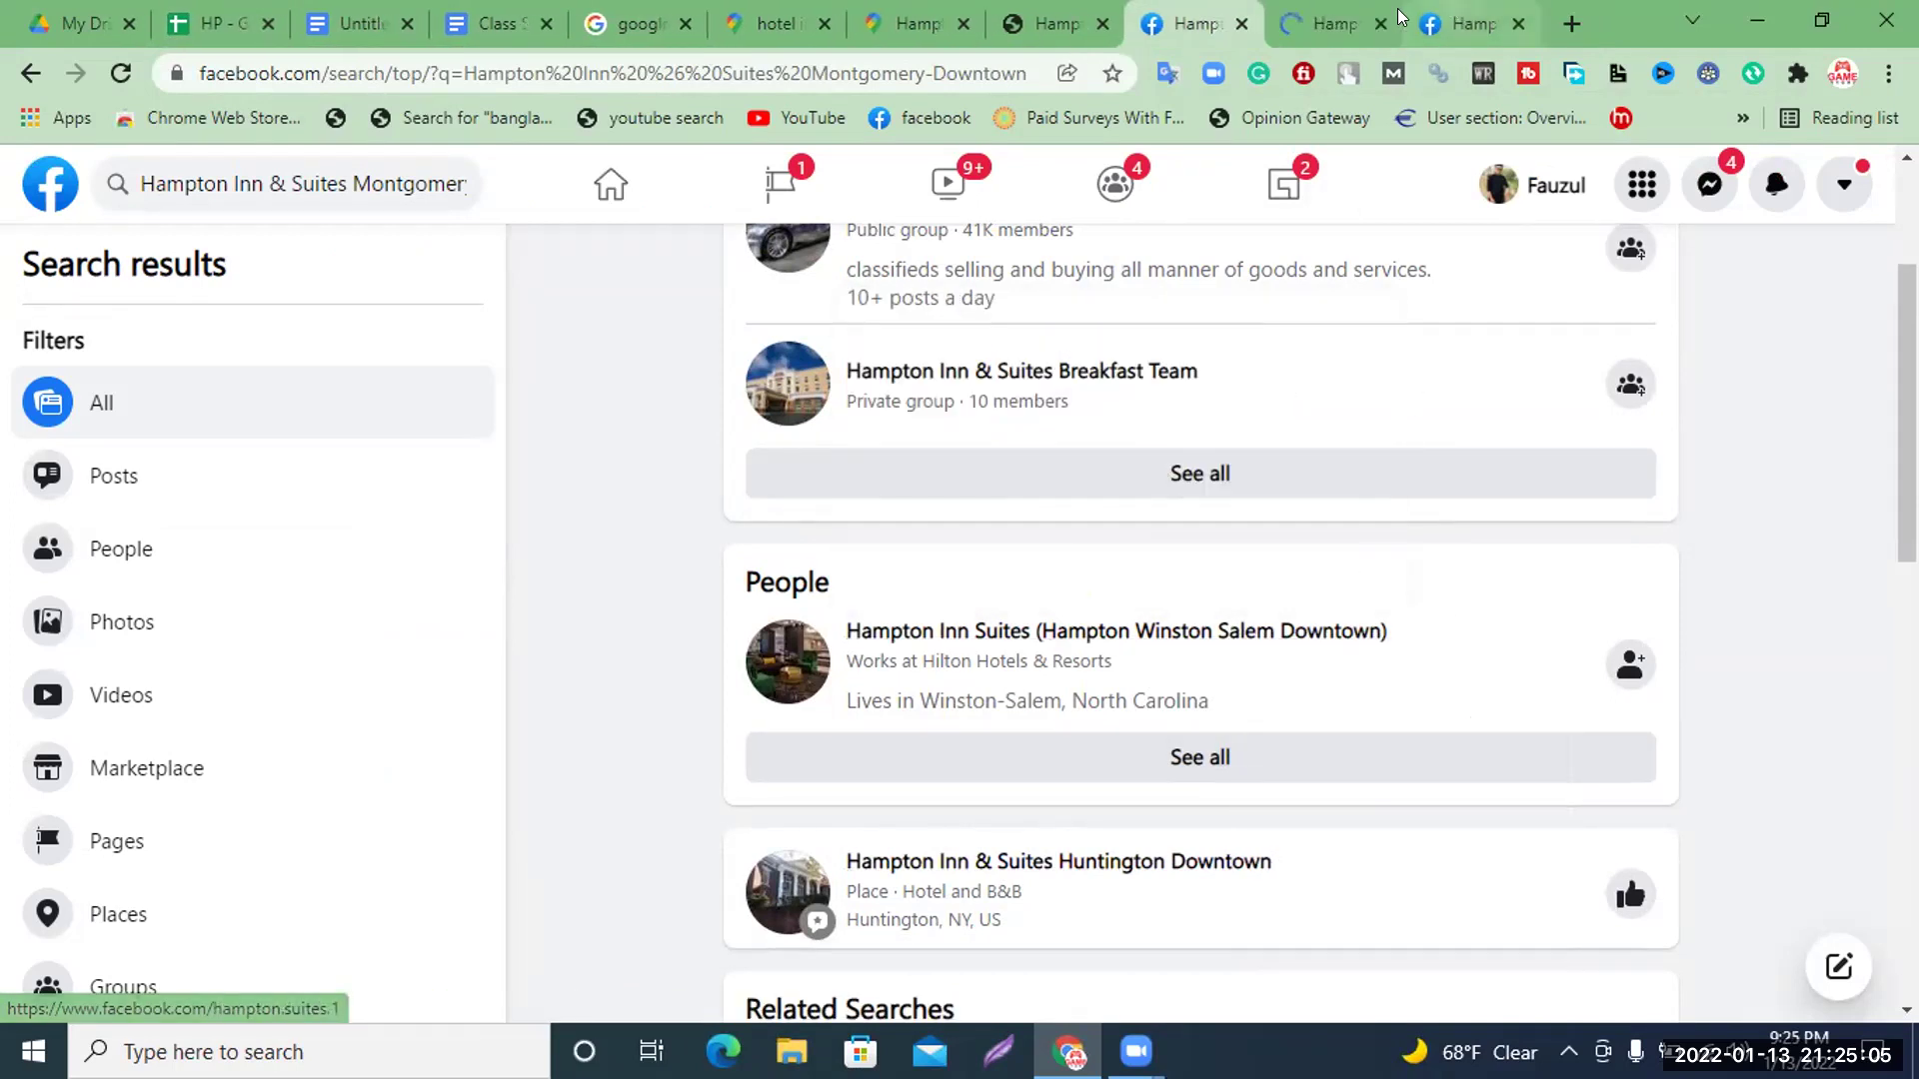
click(1303, 10)
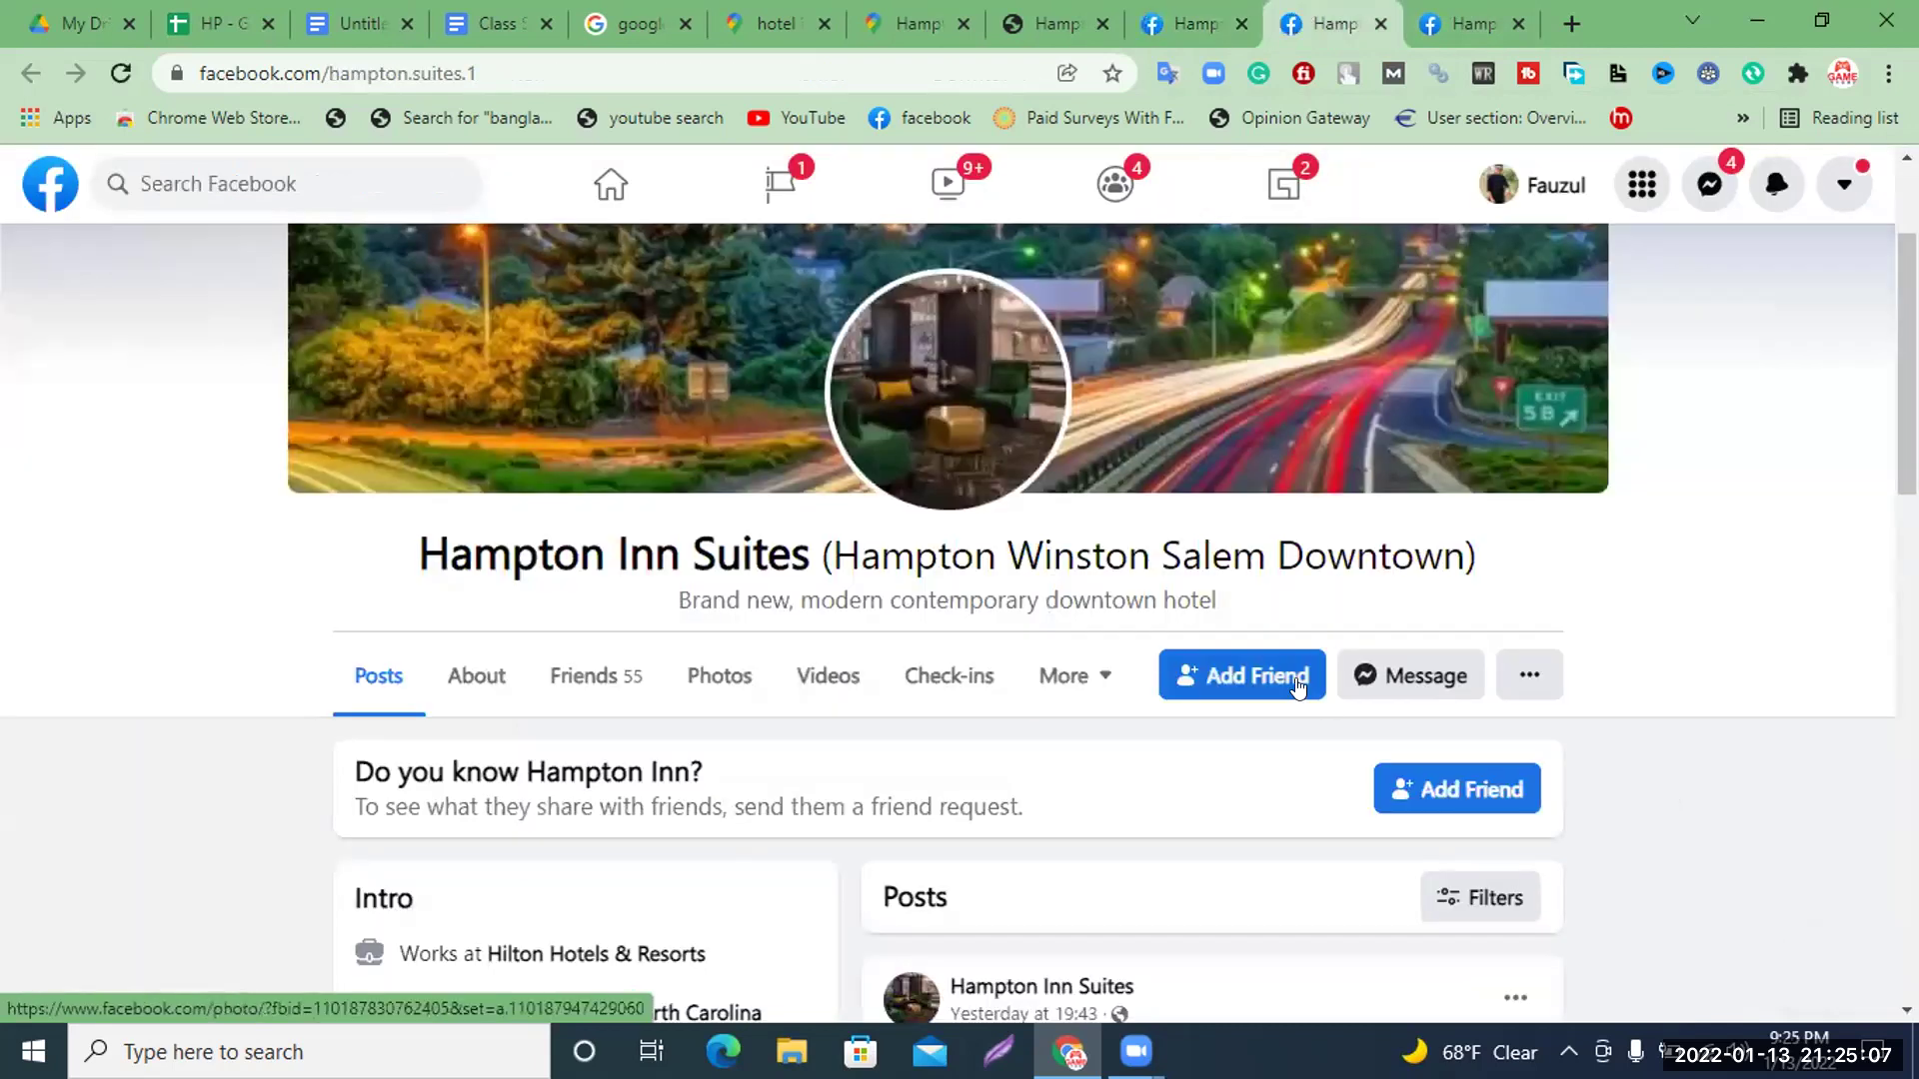
scroll(1260, 599, down, 3)
scroll(1247, 571, down, 6)
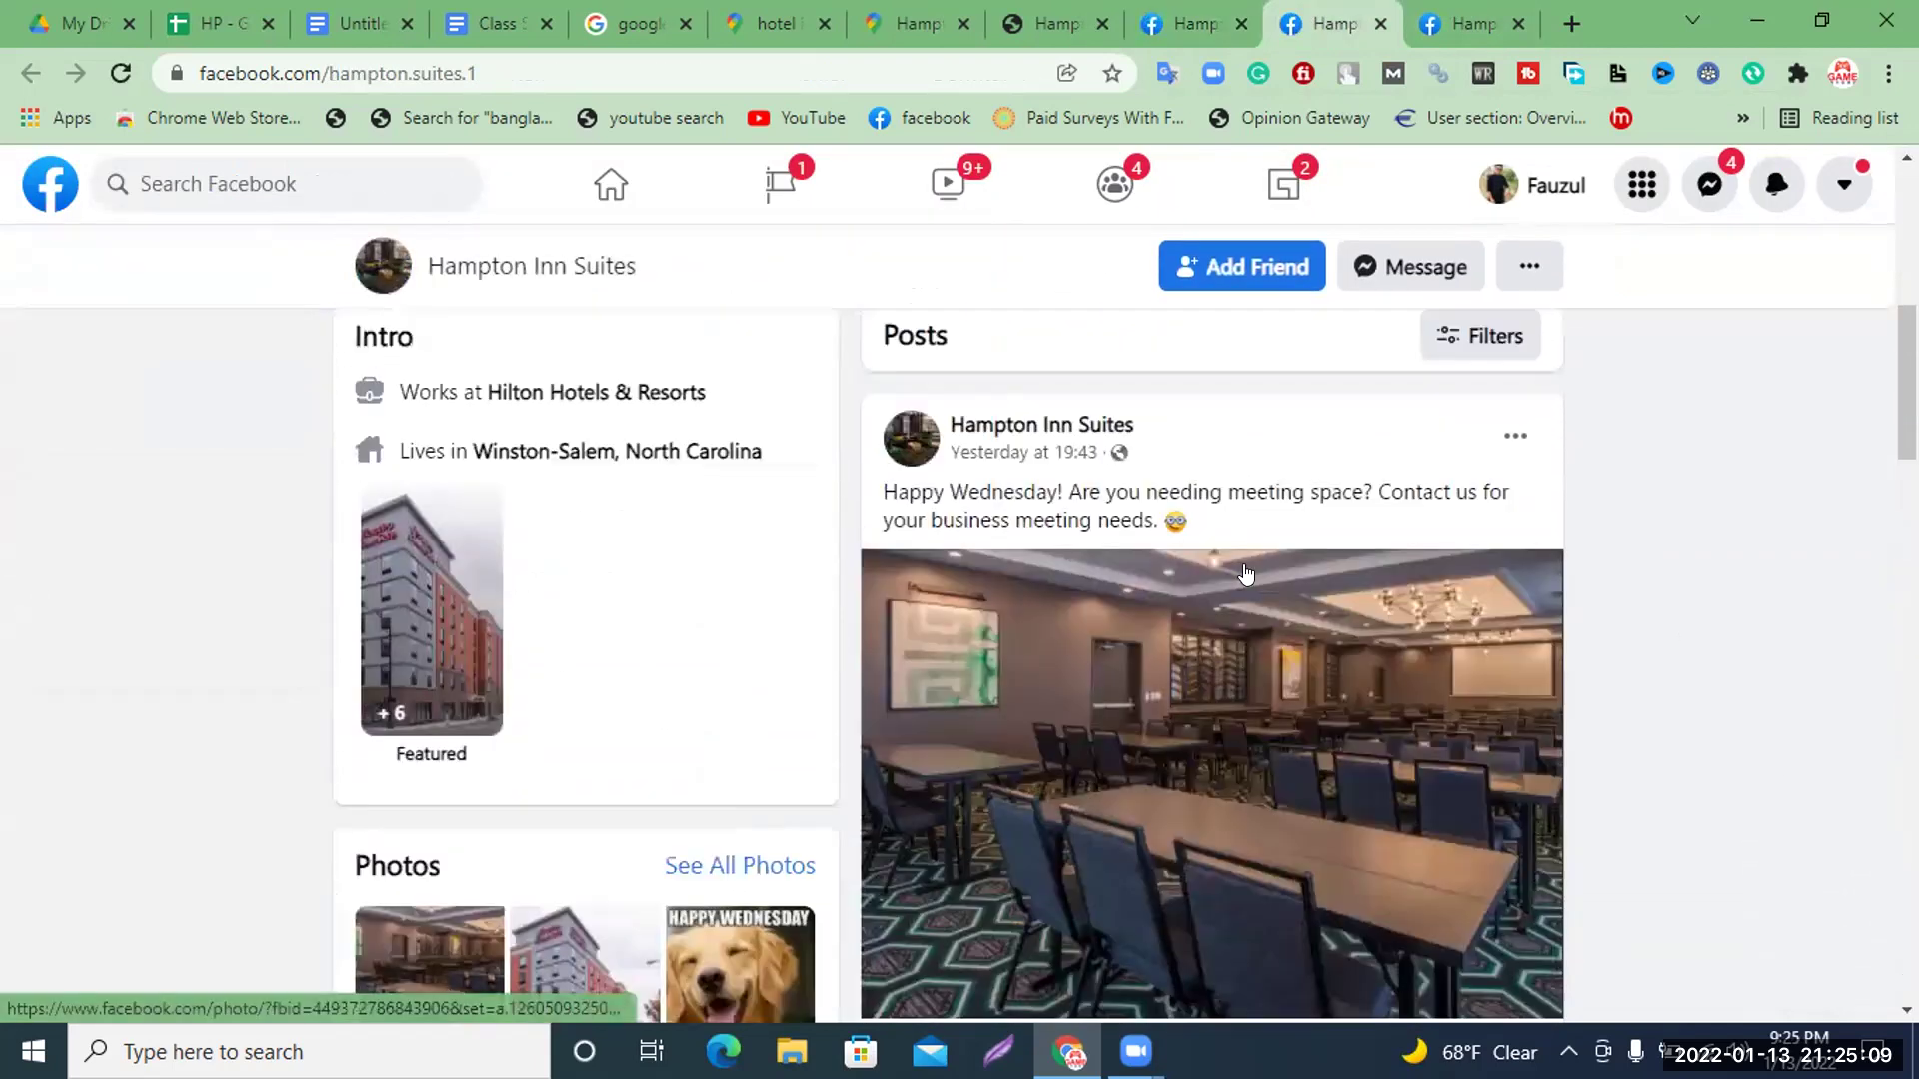
scroll(1243, 574, up, 6)
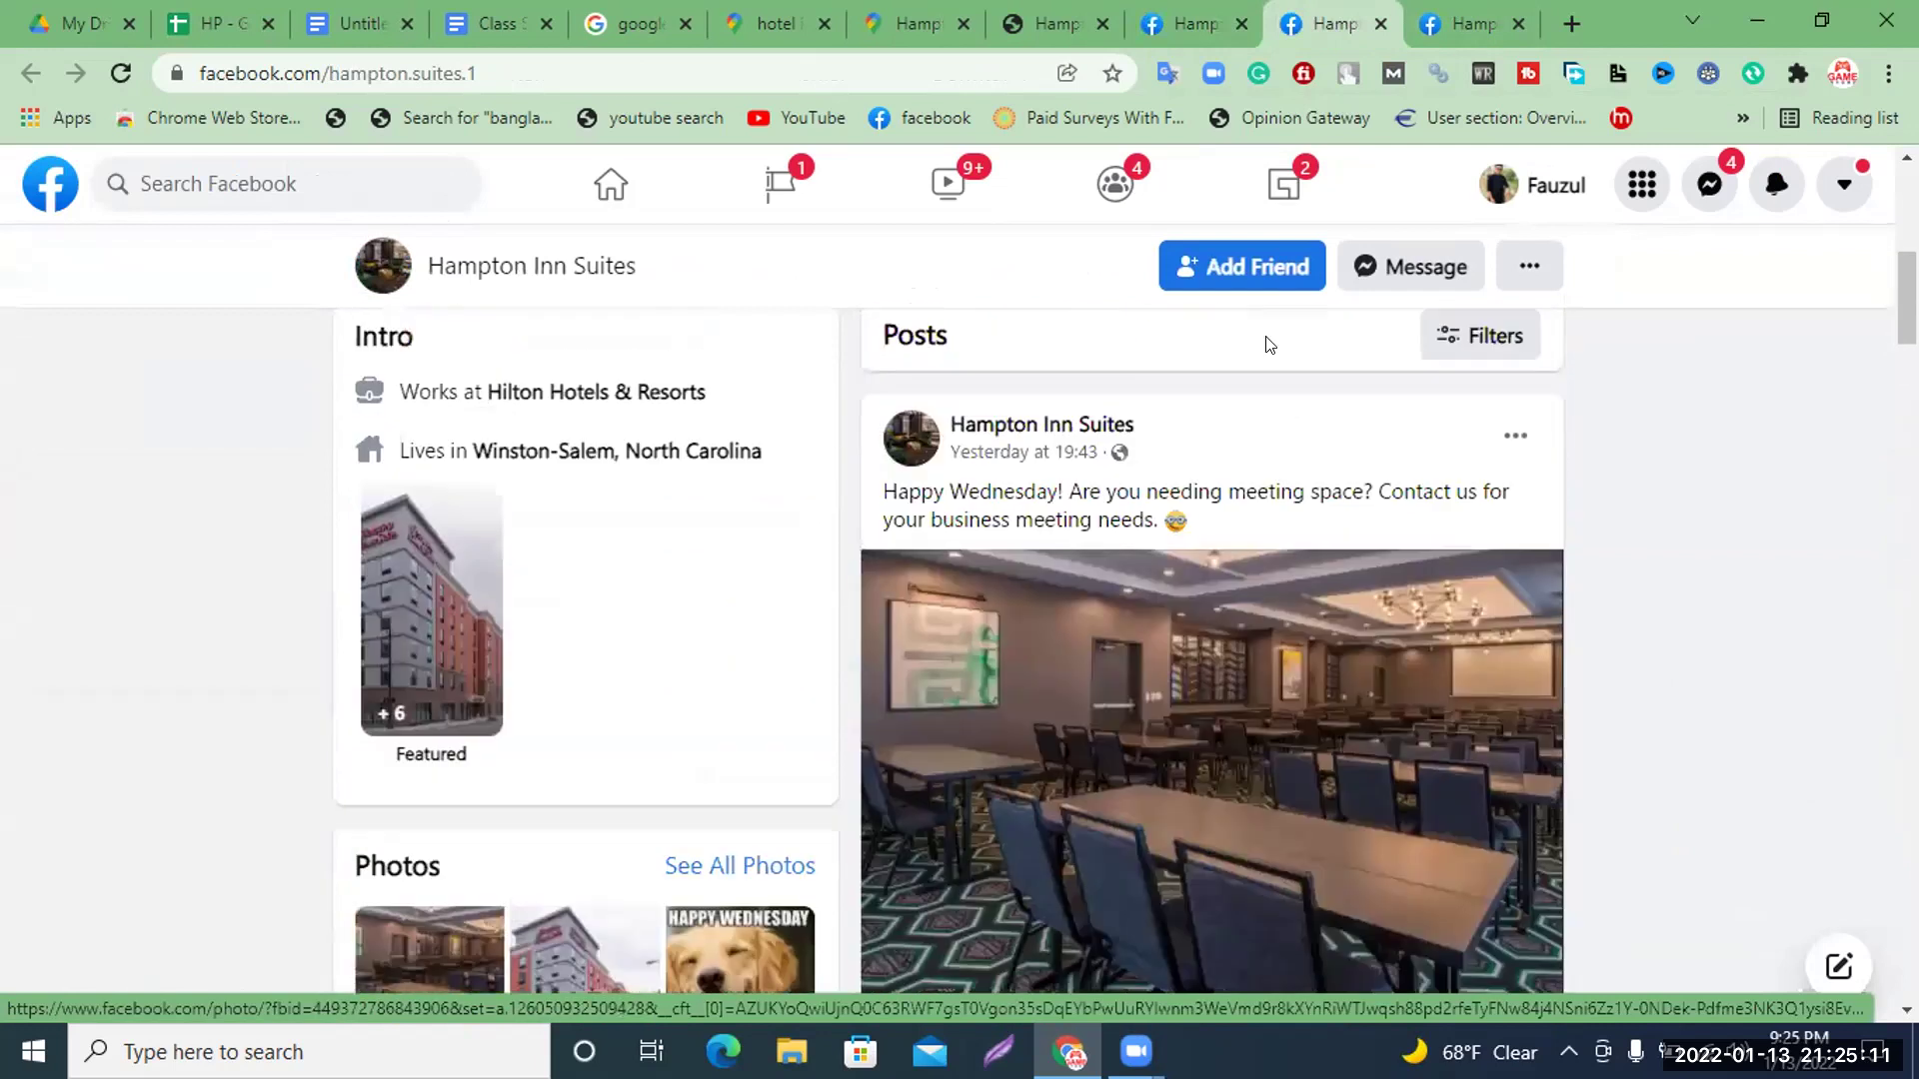
key(ctrl+w)
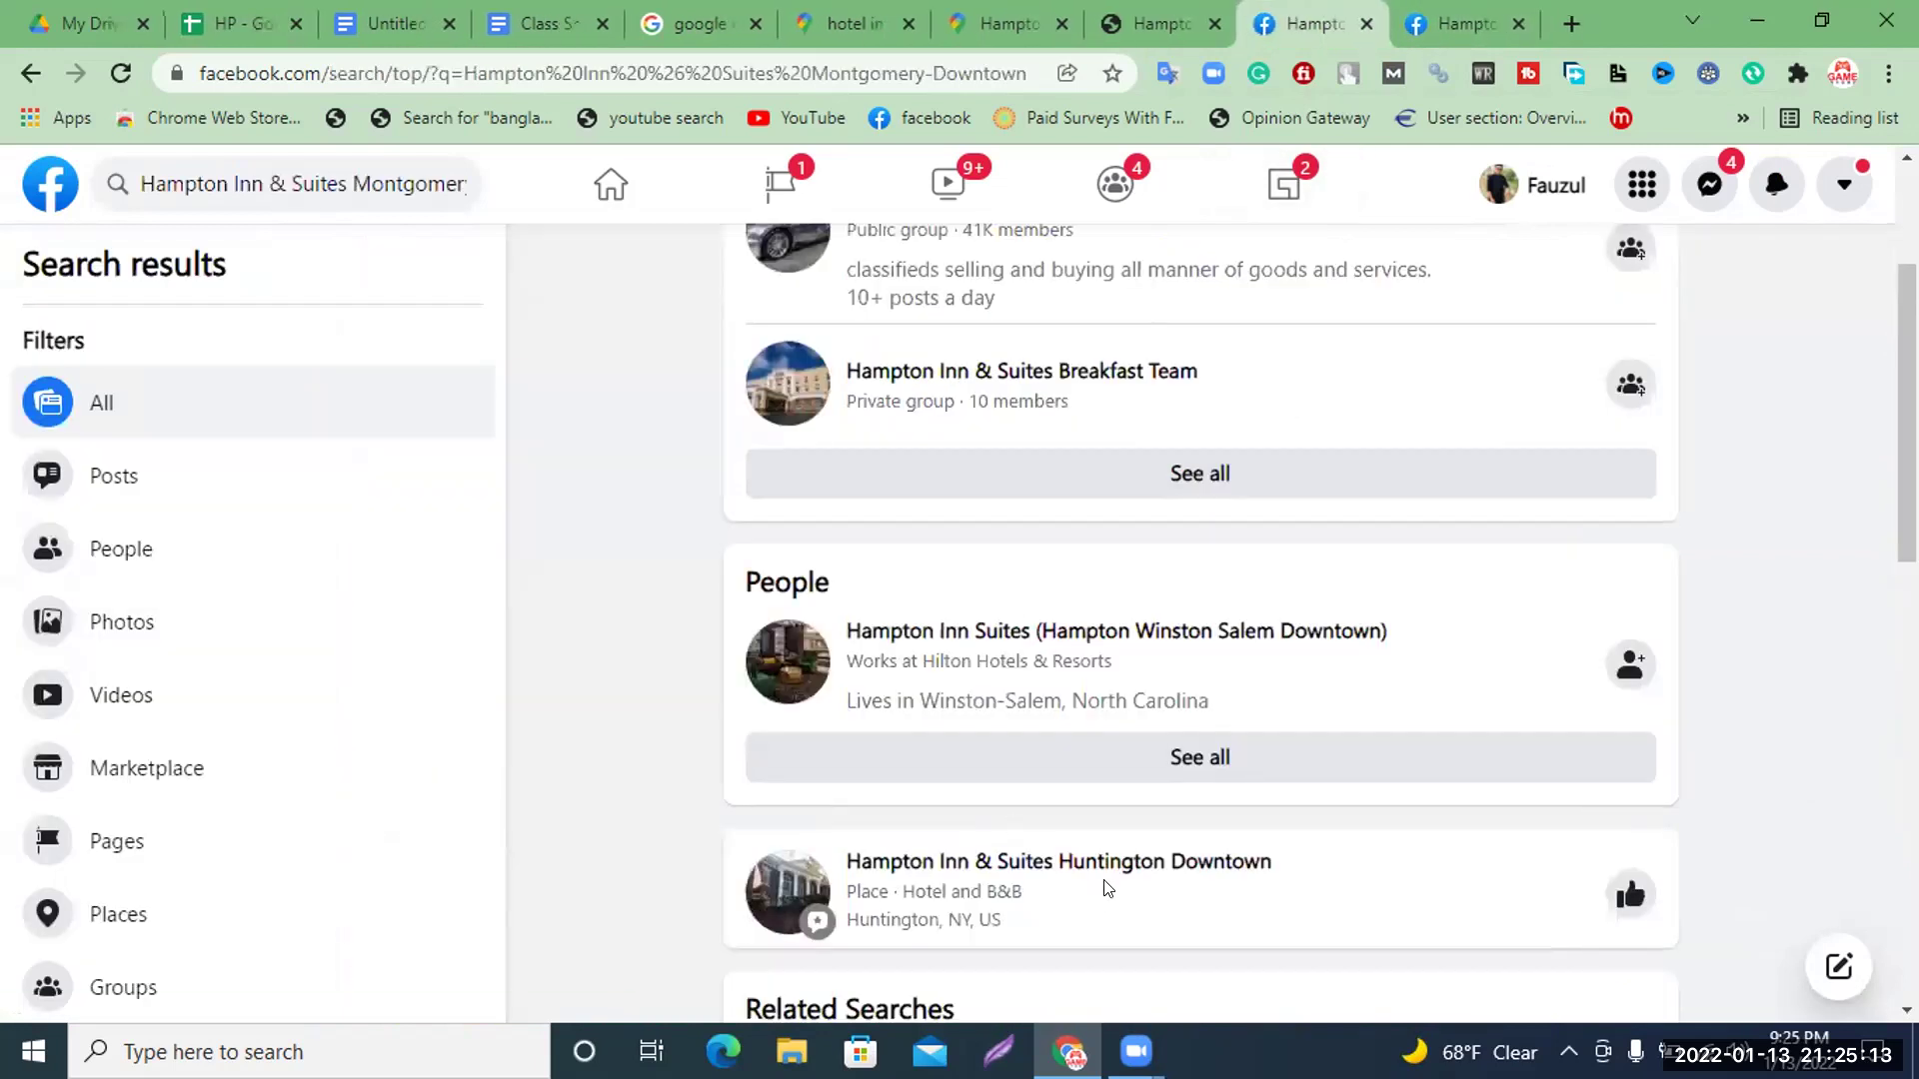
Copy the web address of the Huntington Downtown Facebook page into Facebook ID cell E2 of the HP sheet and make it bold
click(1444, 12)
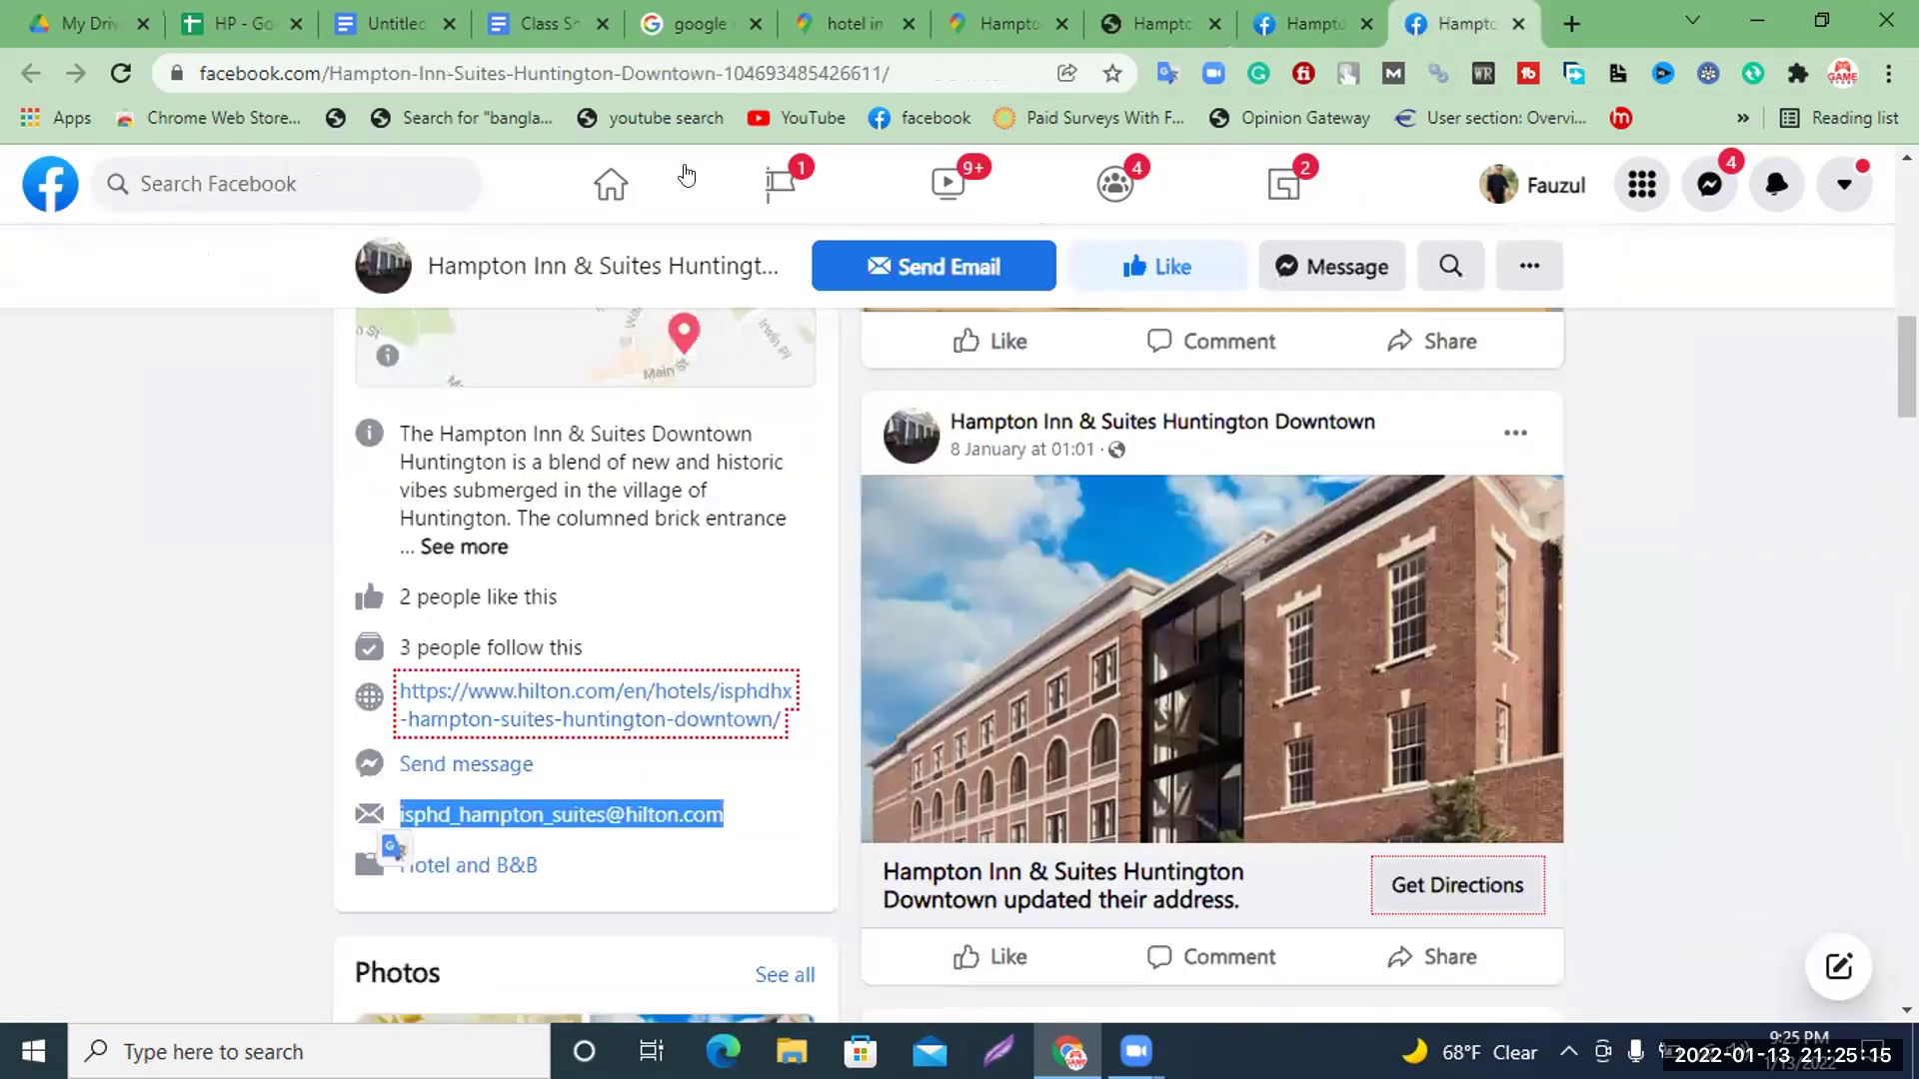
key(ctrl+l)
key(ctrl+c)
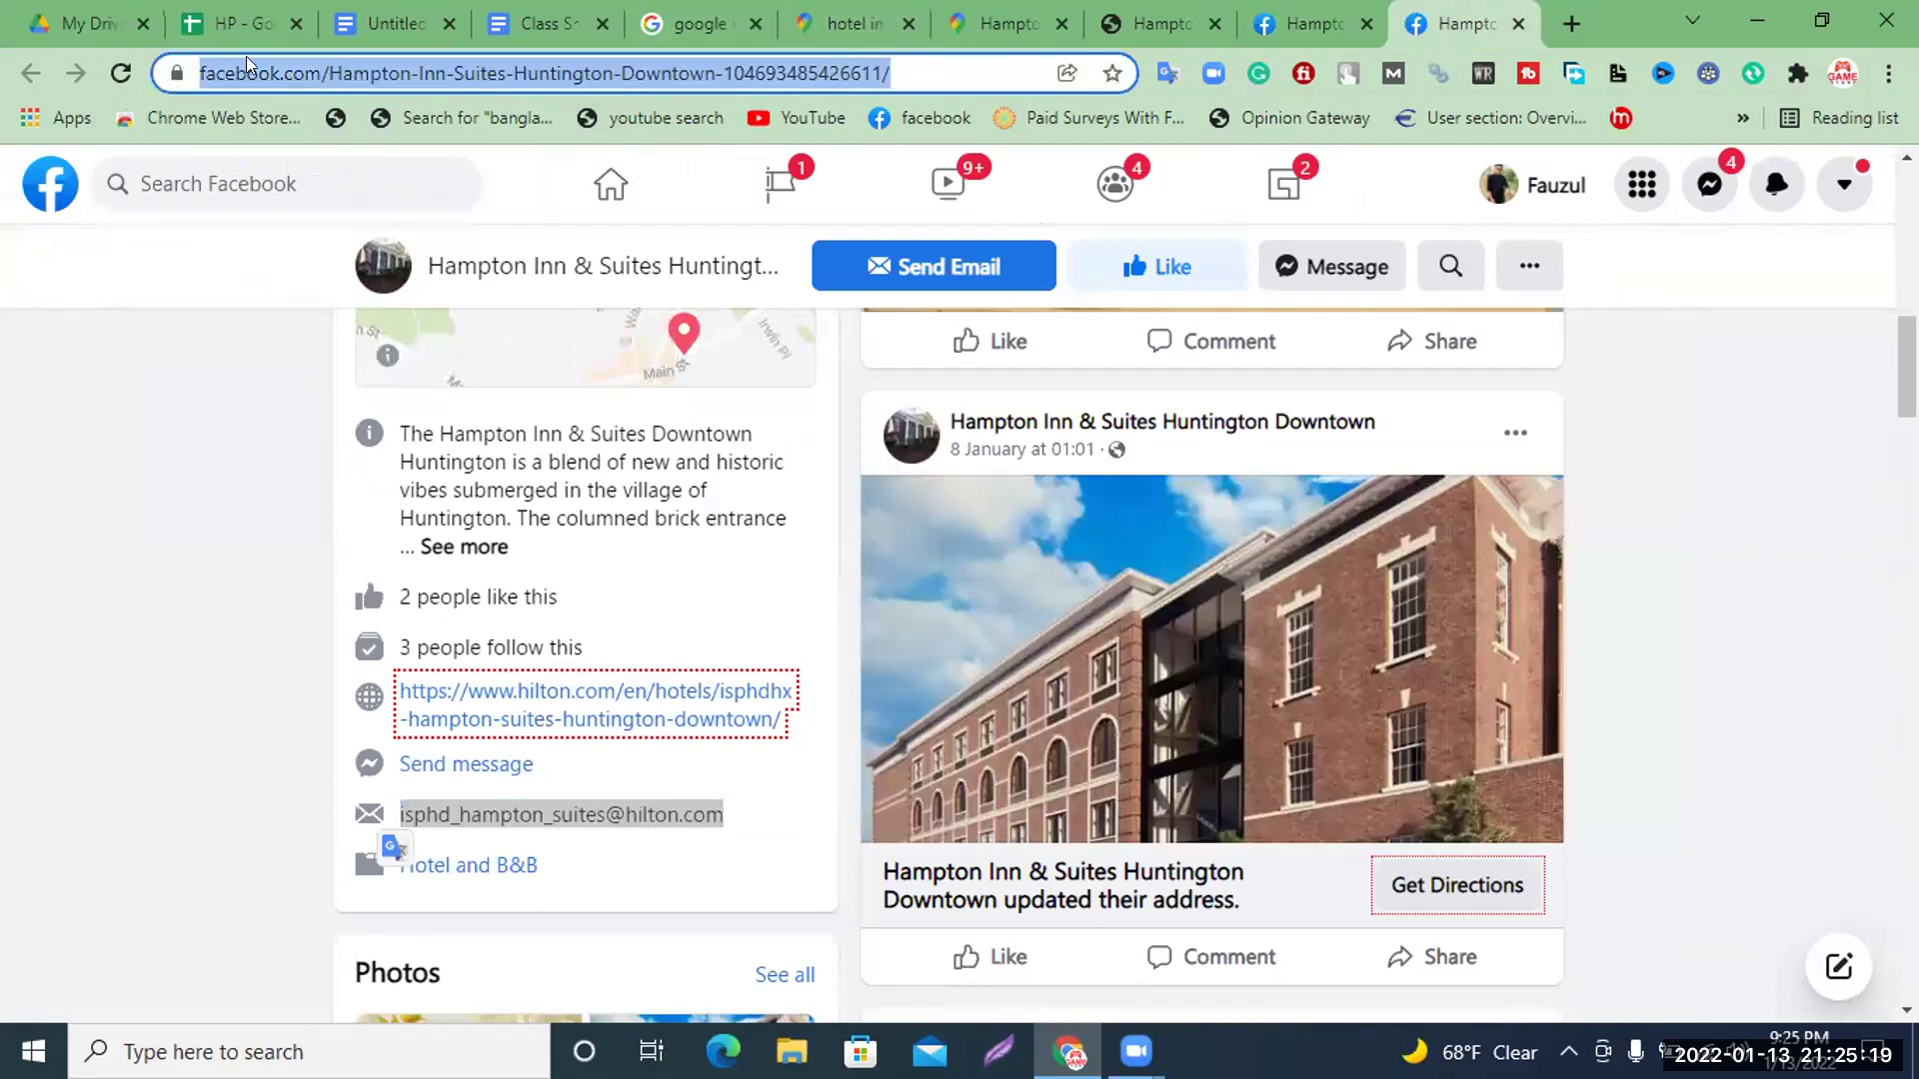
click(228, 28)
key(ctrl+v)
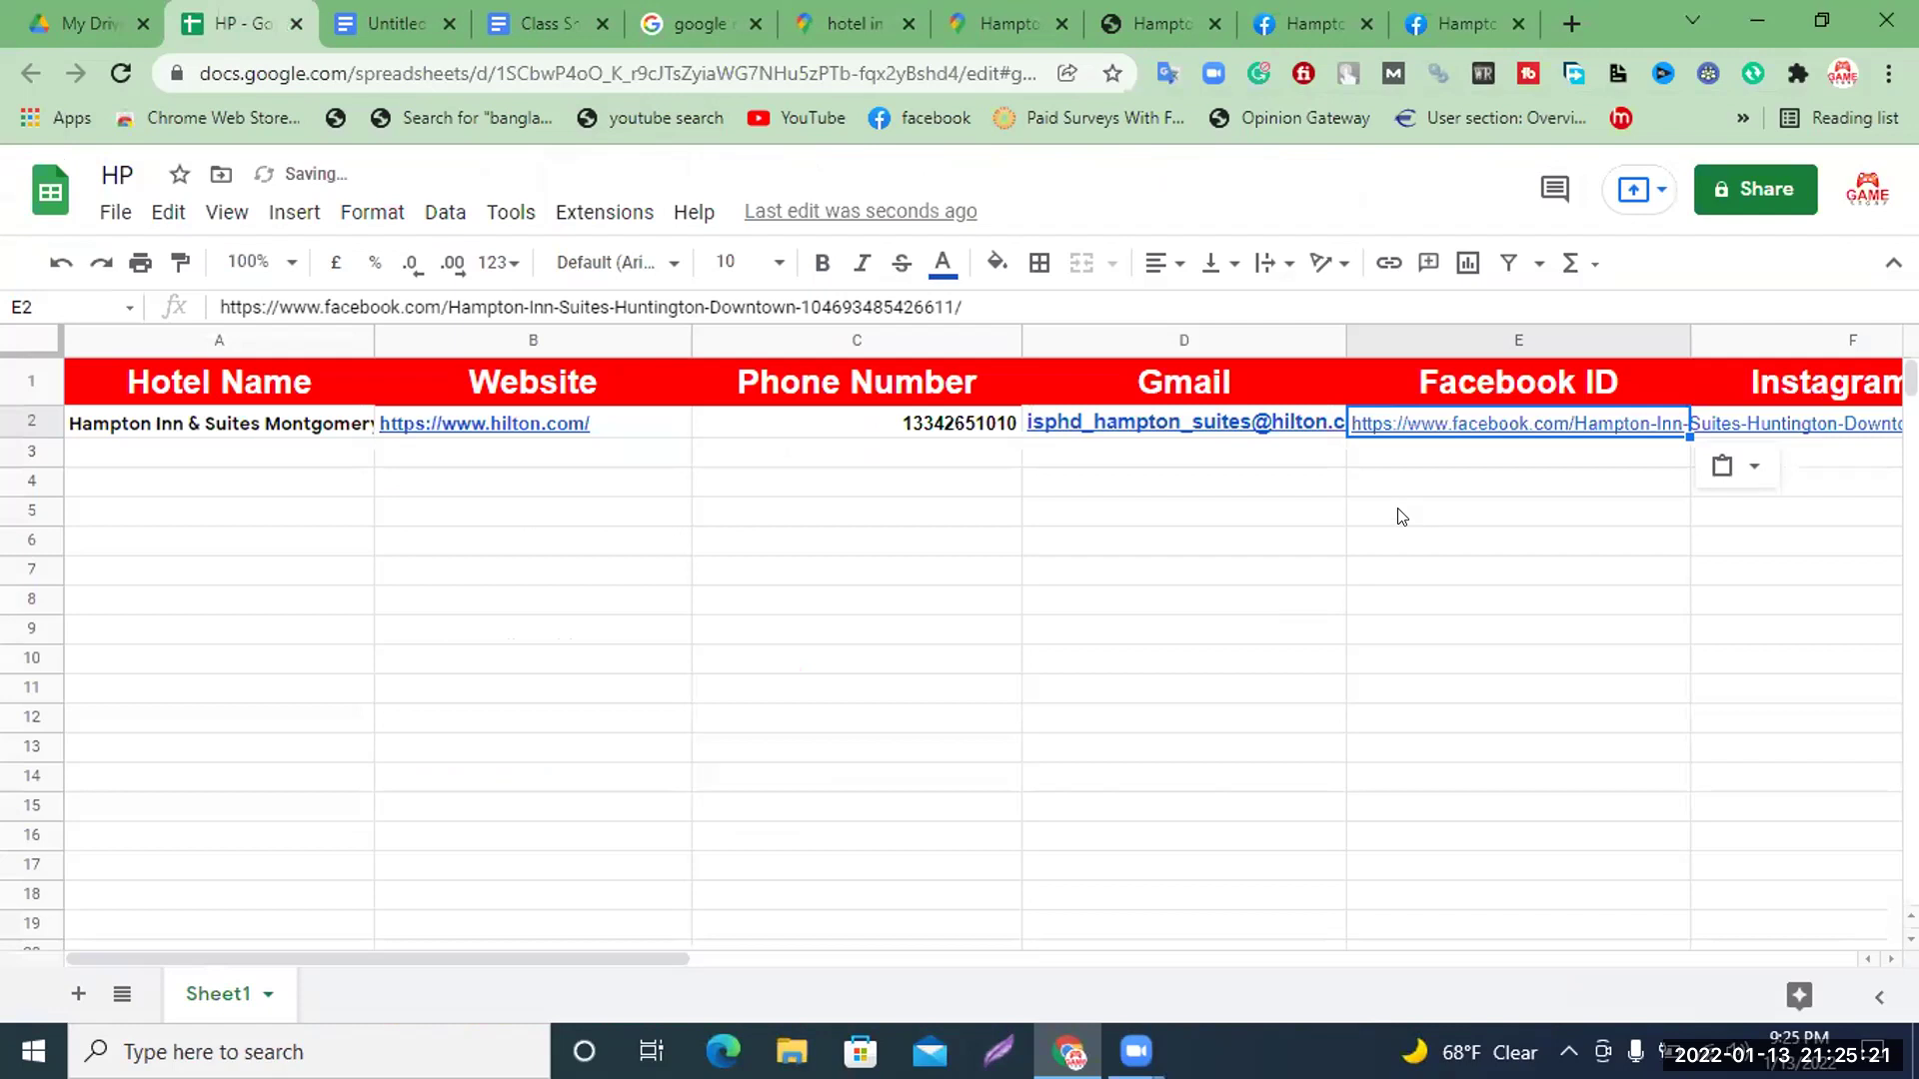
click(821, 262)
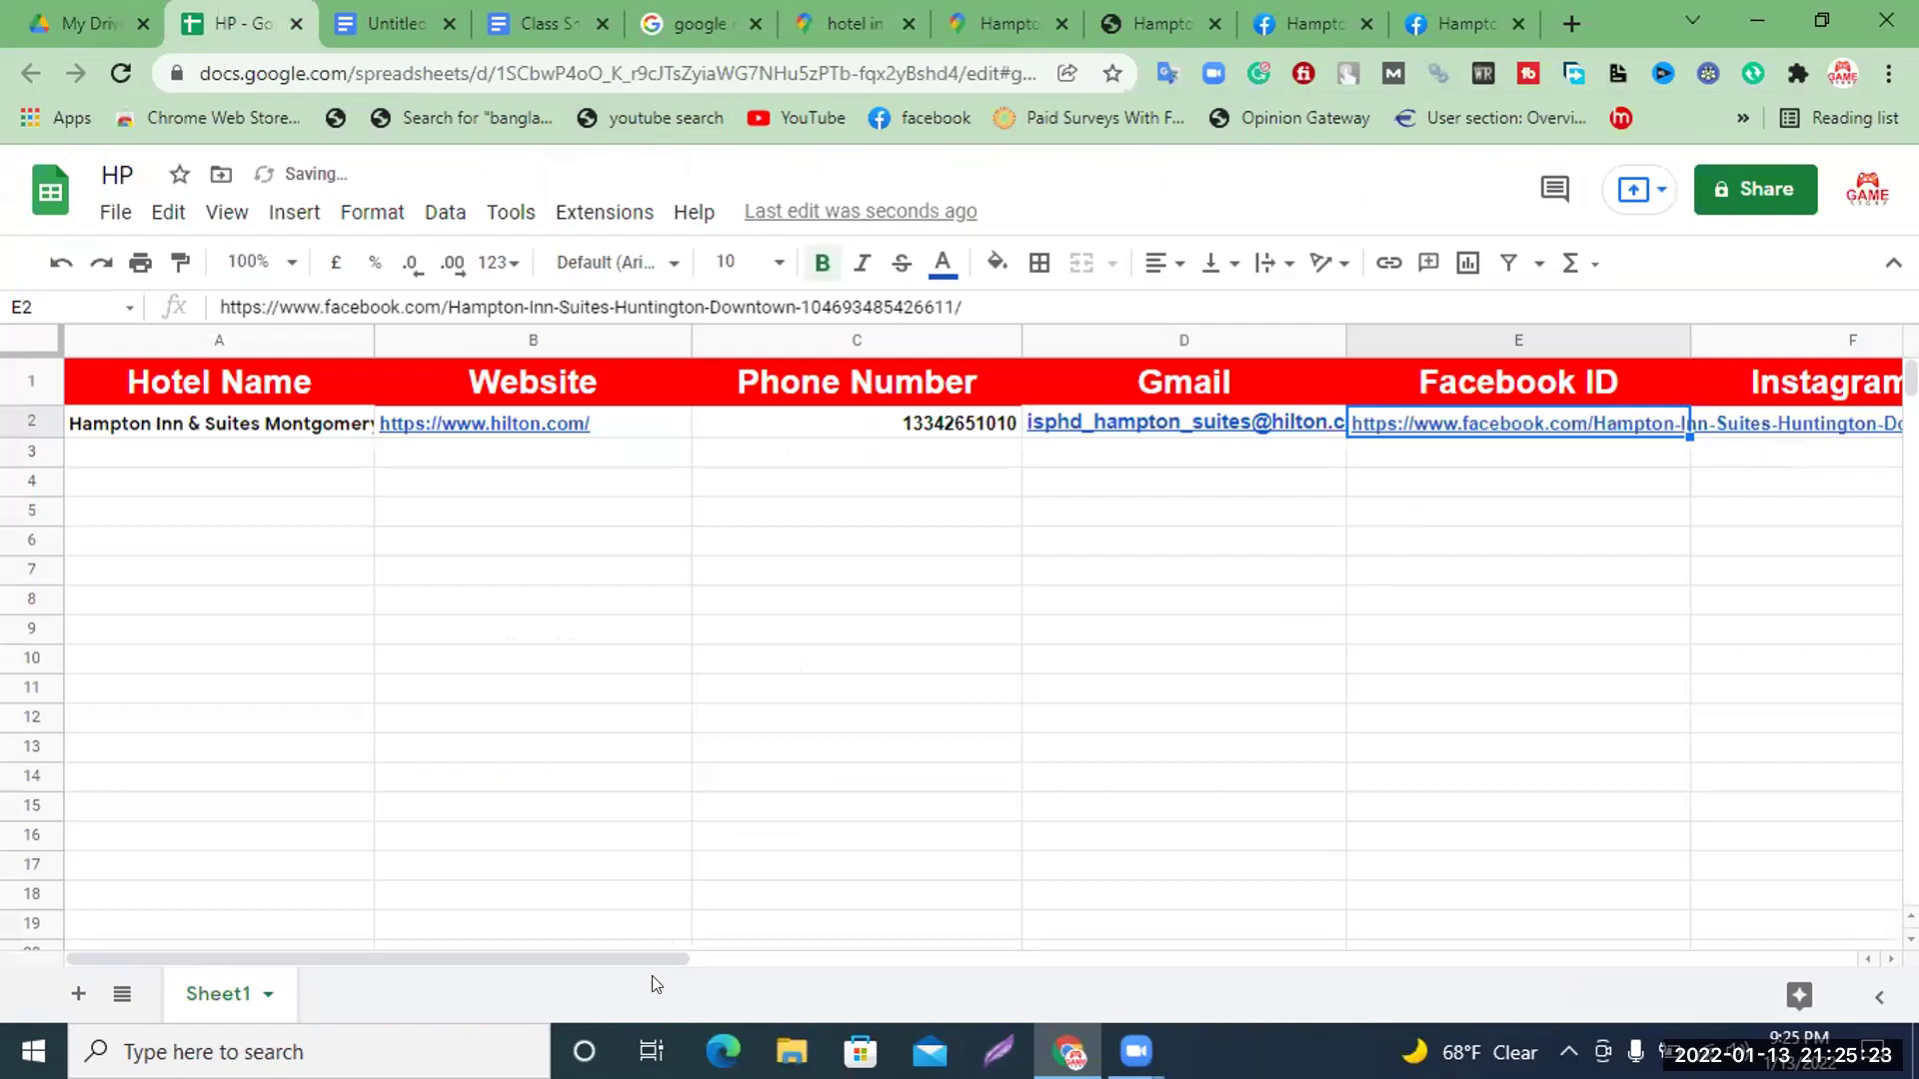
Check the remaining social media columns in the HP sheet, then examine the Huntington Downtown Facebook page's details for other profile links
drag(652, 958, 1057, 961)
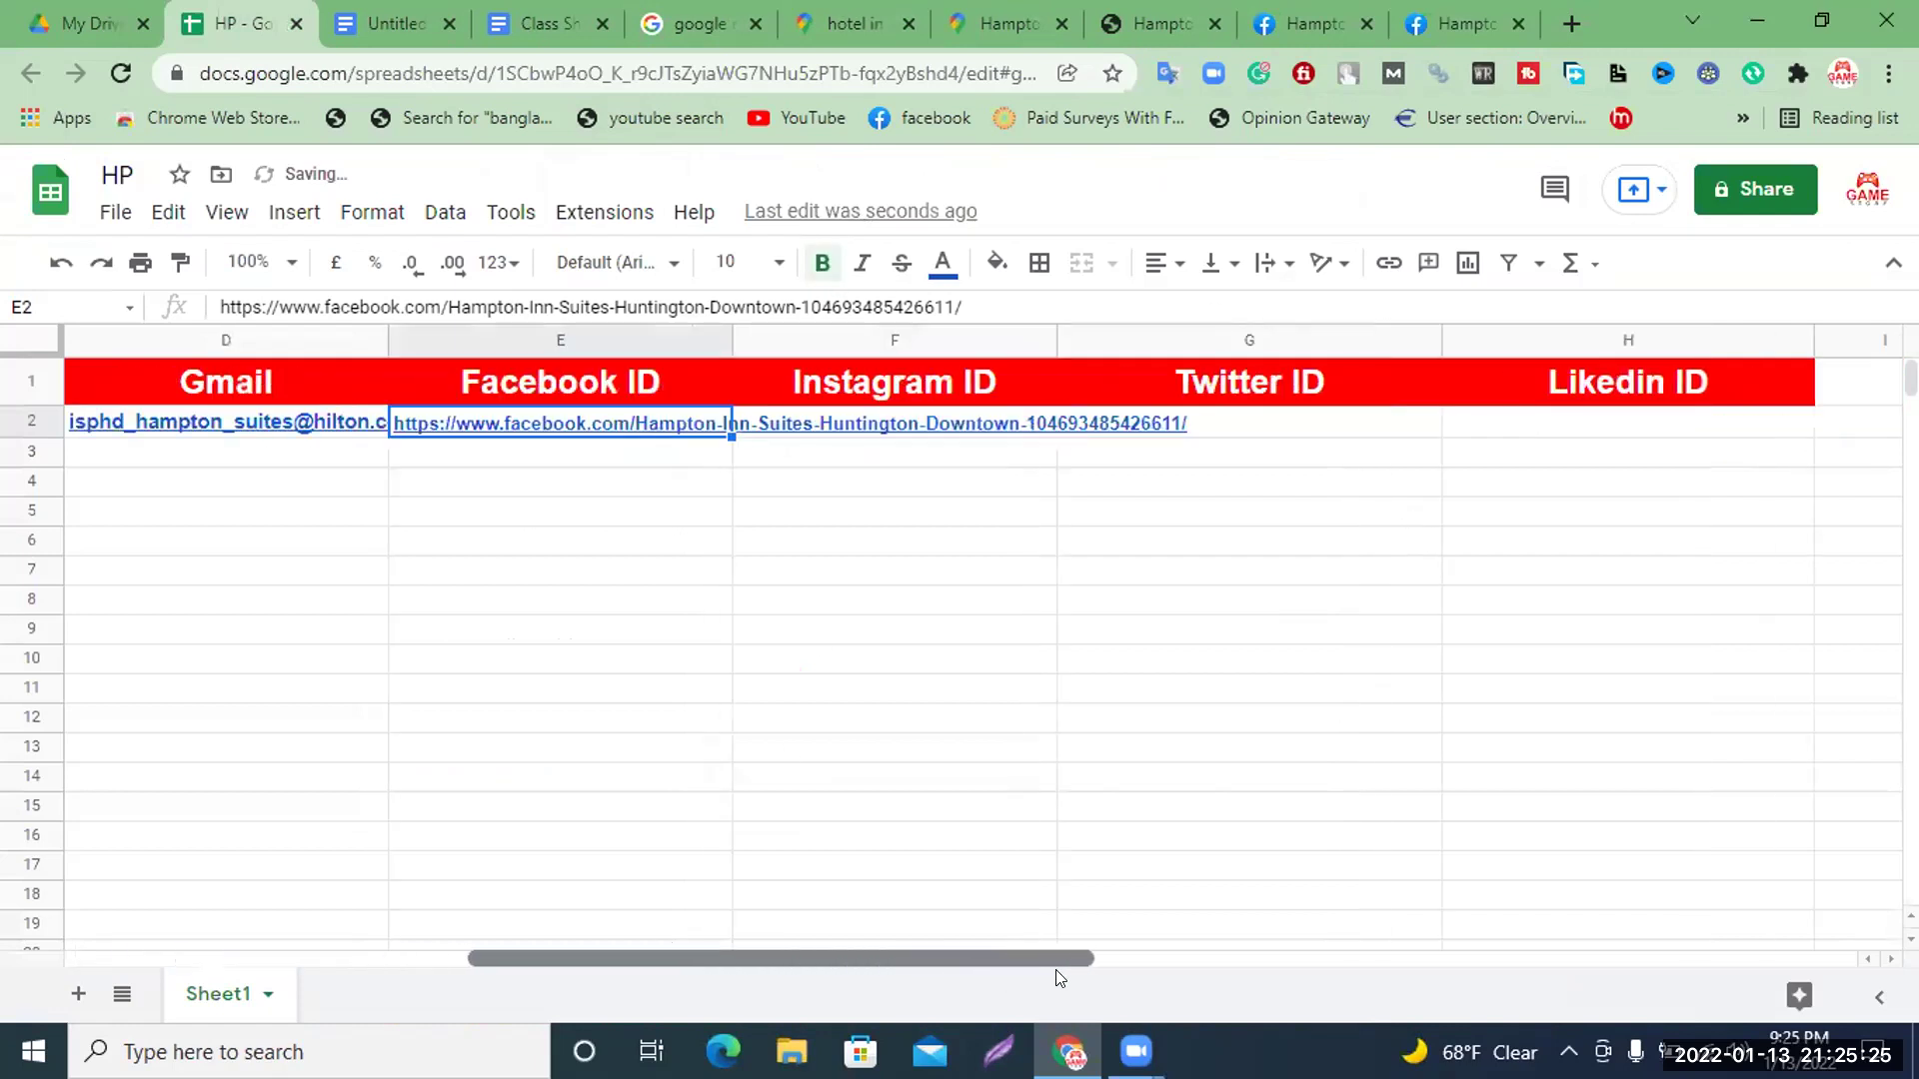
click(956, 416)
click(1223, 421)
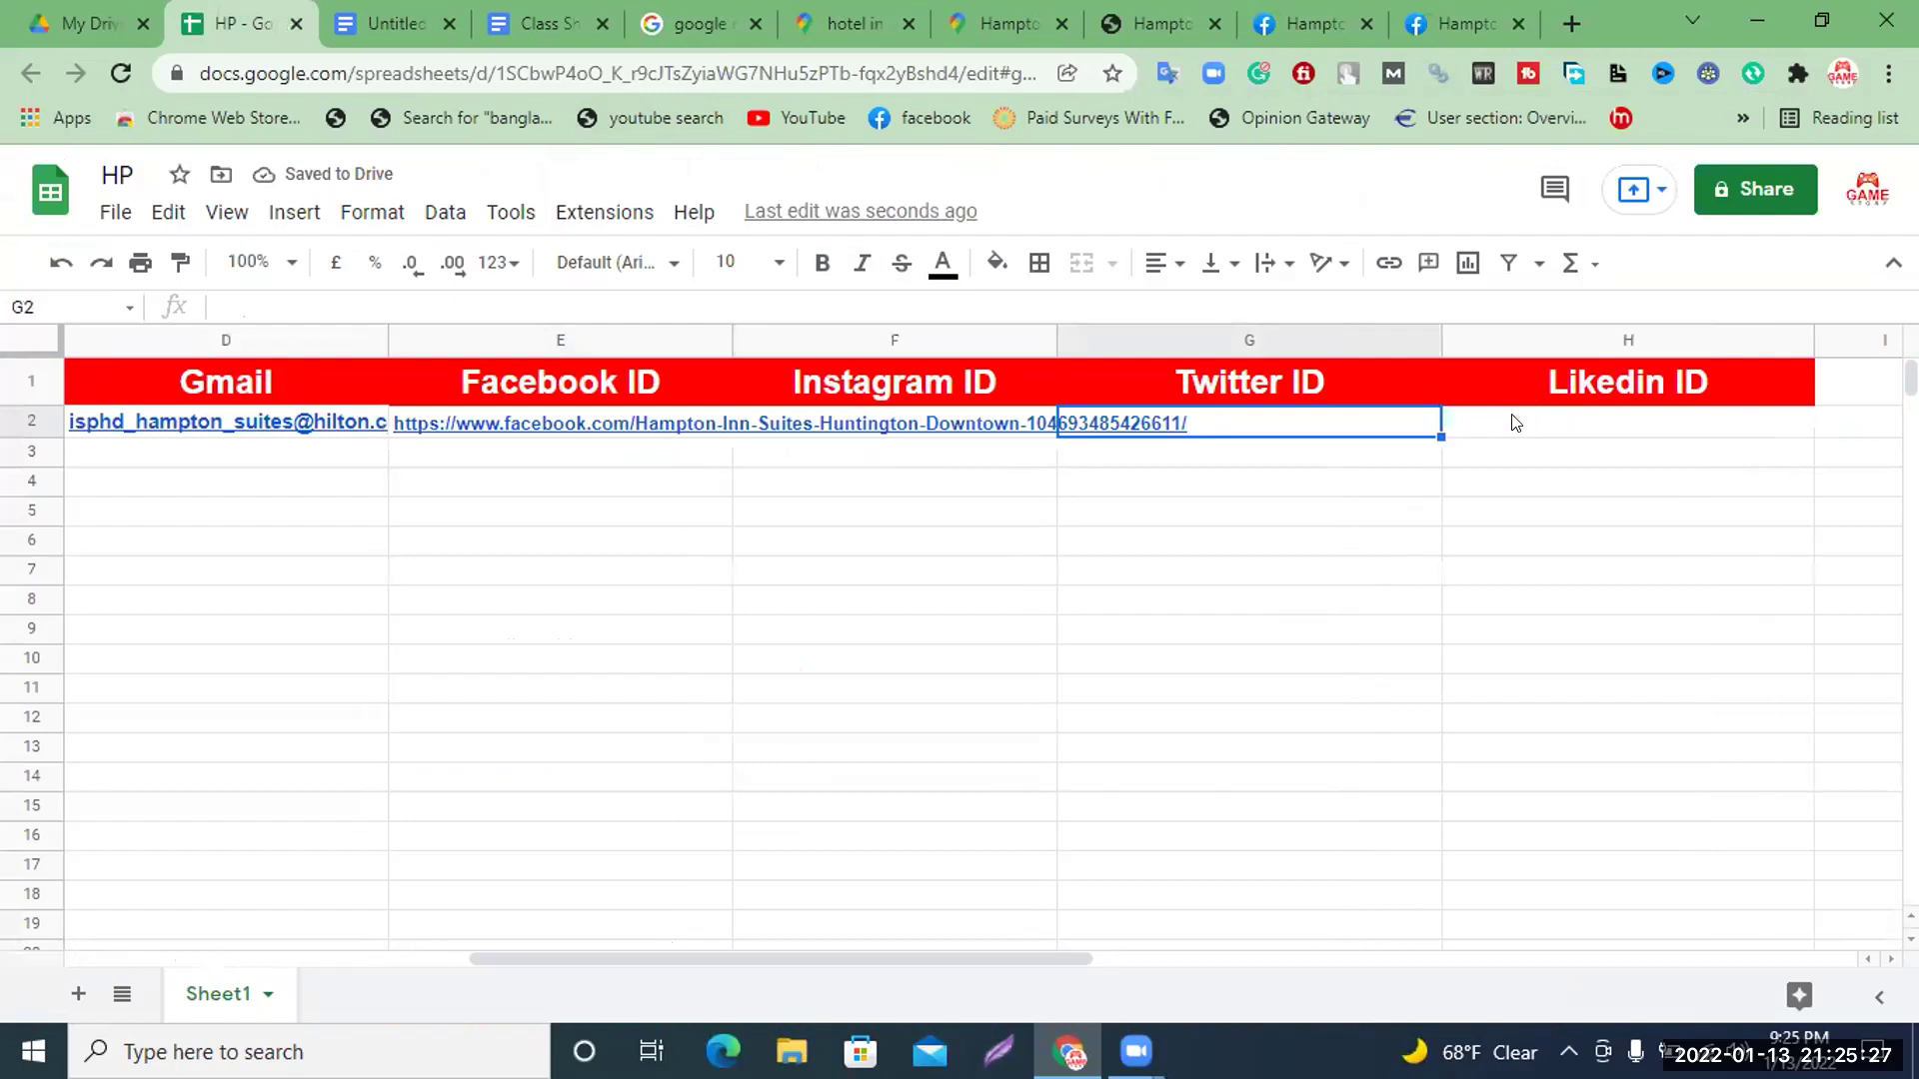
click(1461, 23)
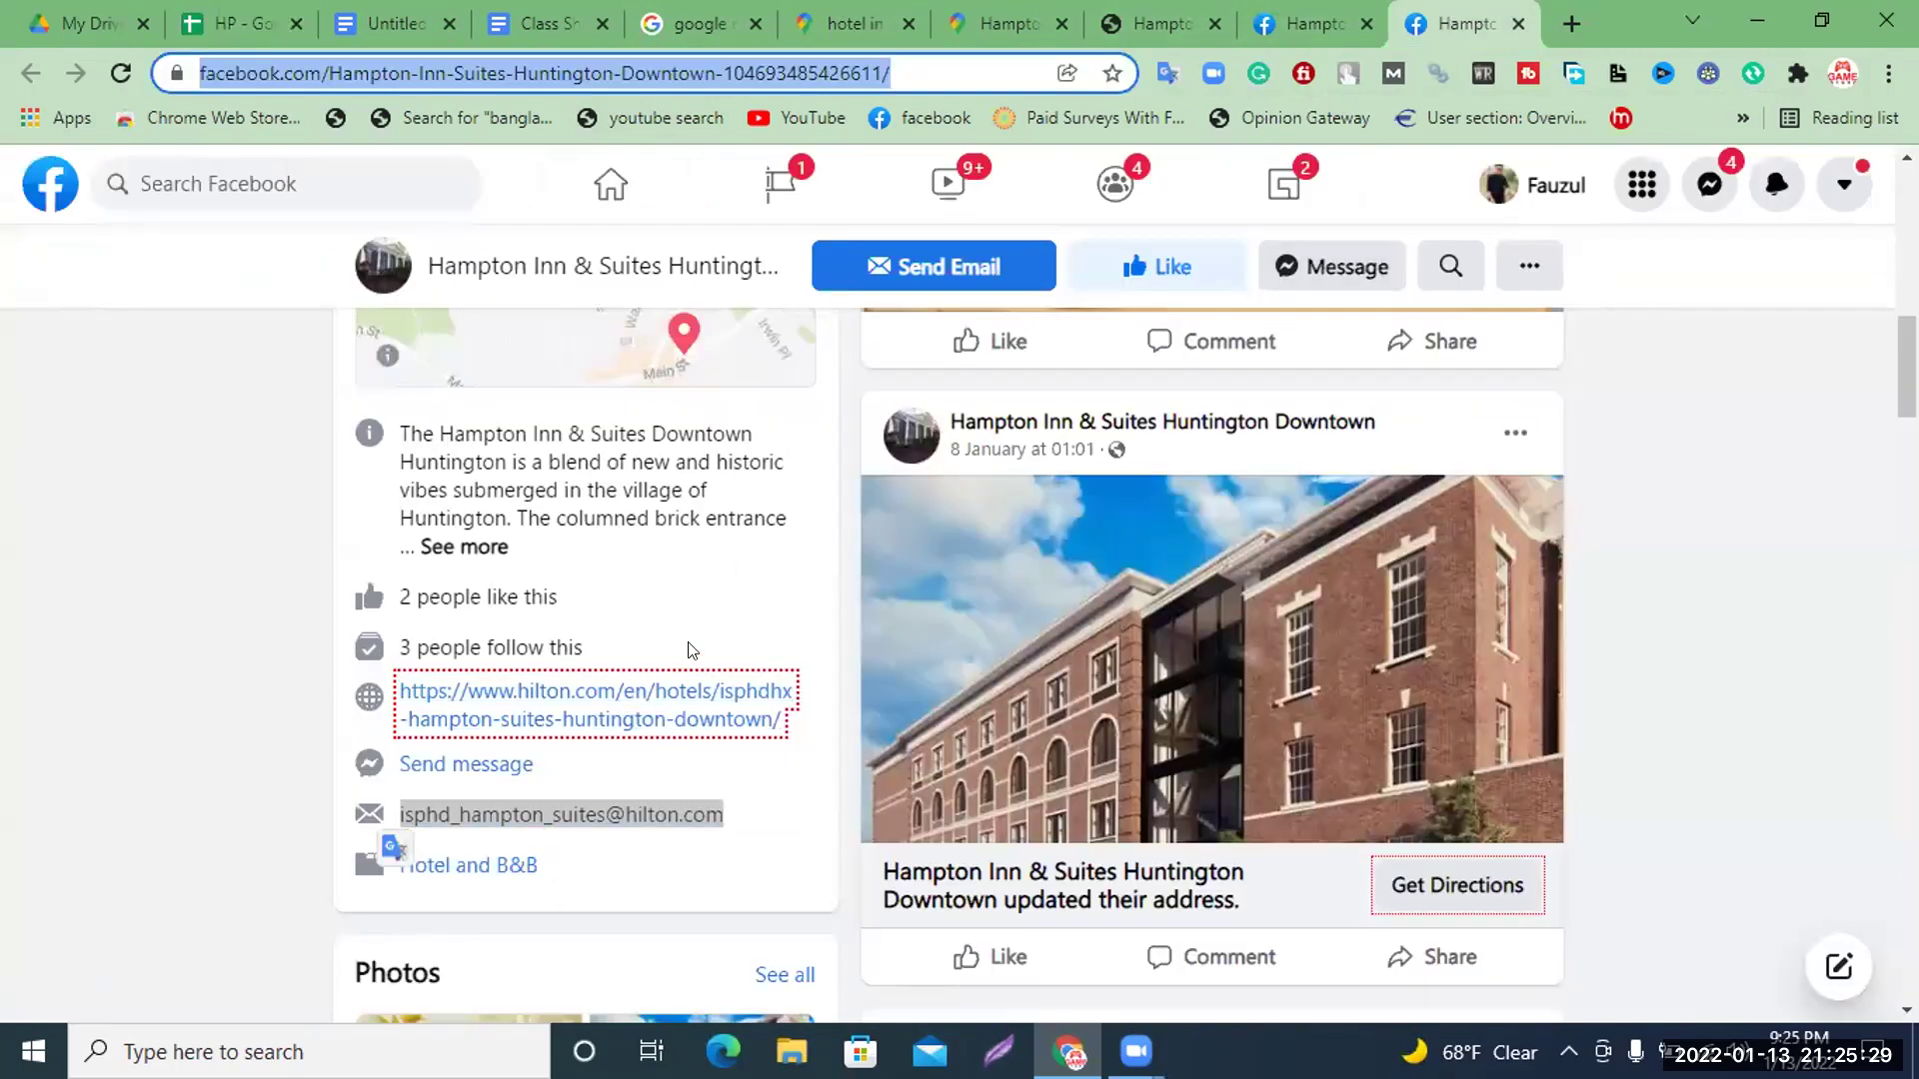
click(462, 545)
scroll(735, 663, down, 12)
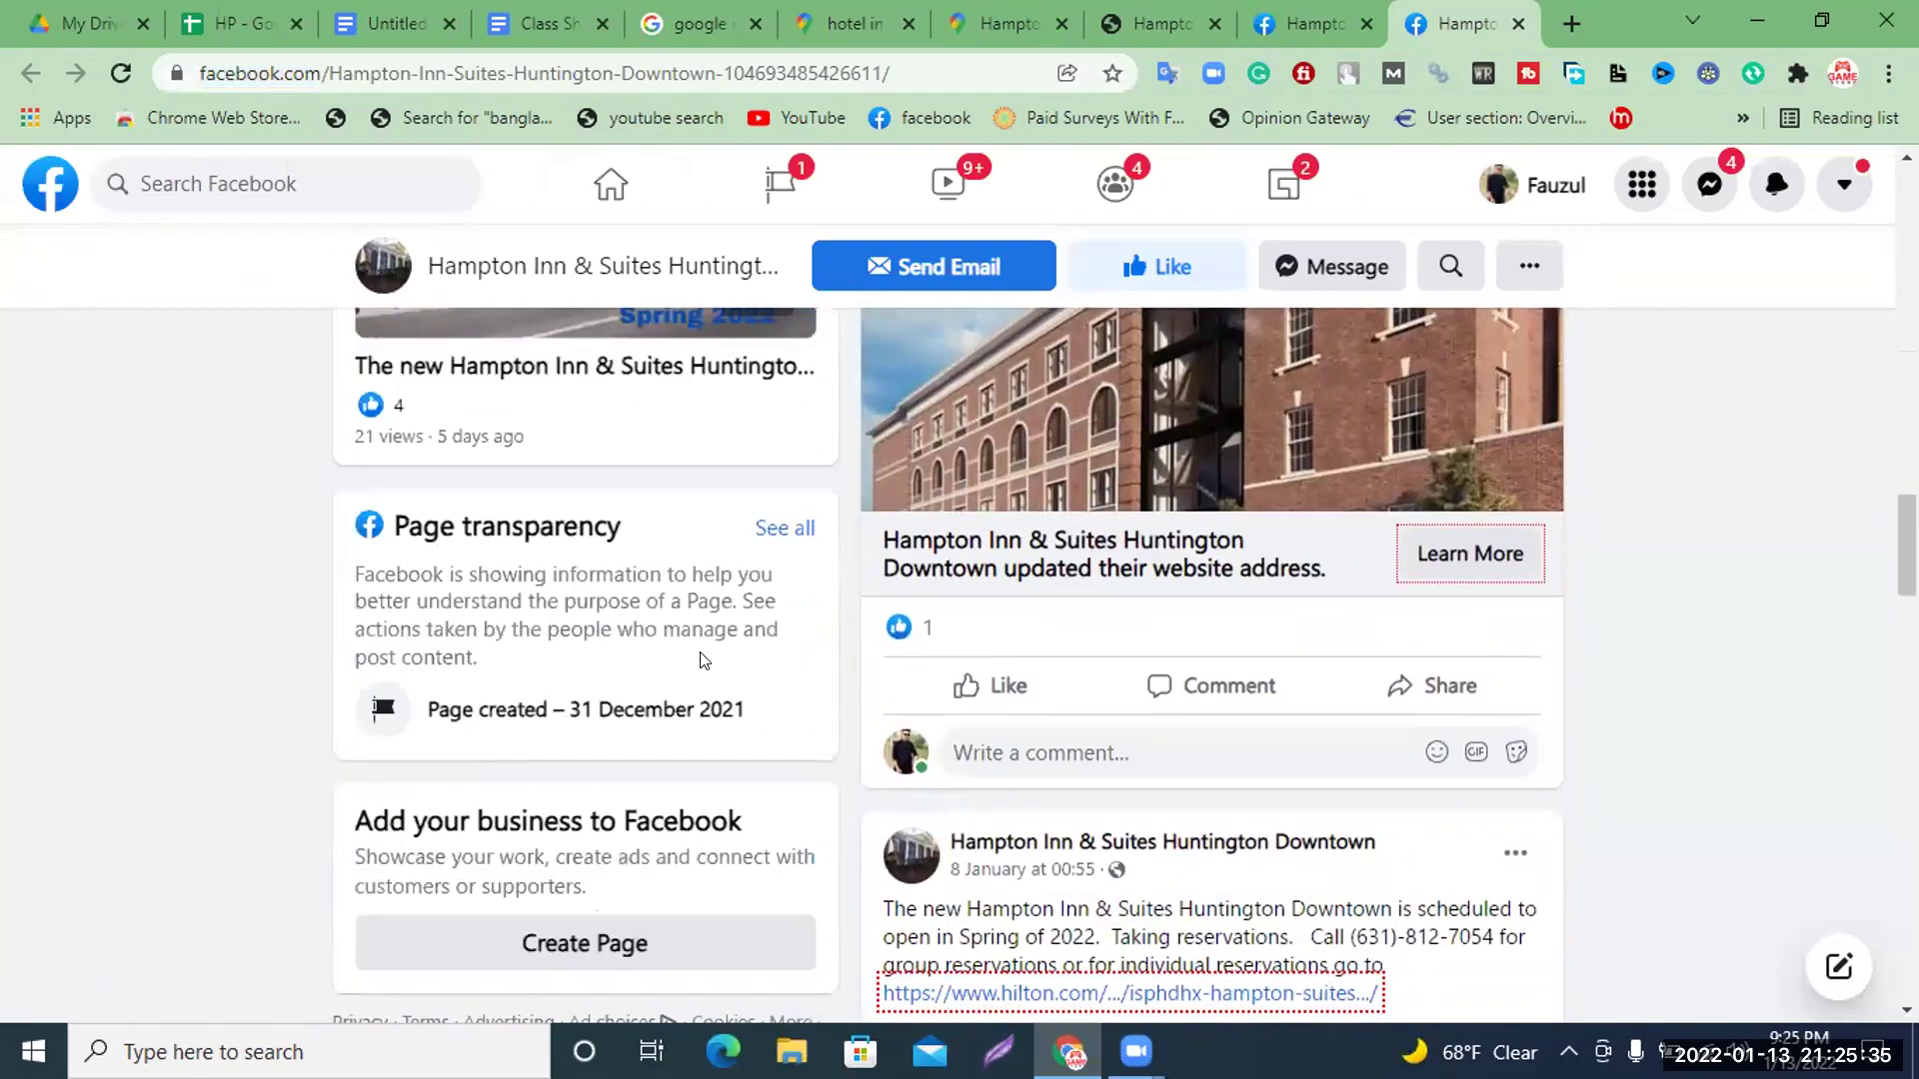
scroll(703, 660, up, 15)
Open Instagram in a new tab, search it for Hampton Inn & Suites Montgomery-Downtown copied from the hotel website, and compare the results with that site
key(ctrl+t)
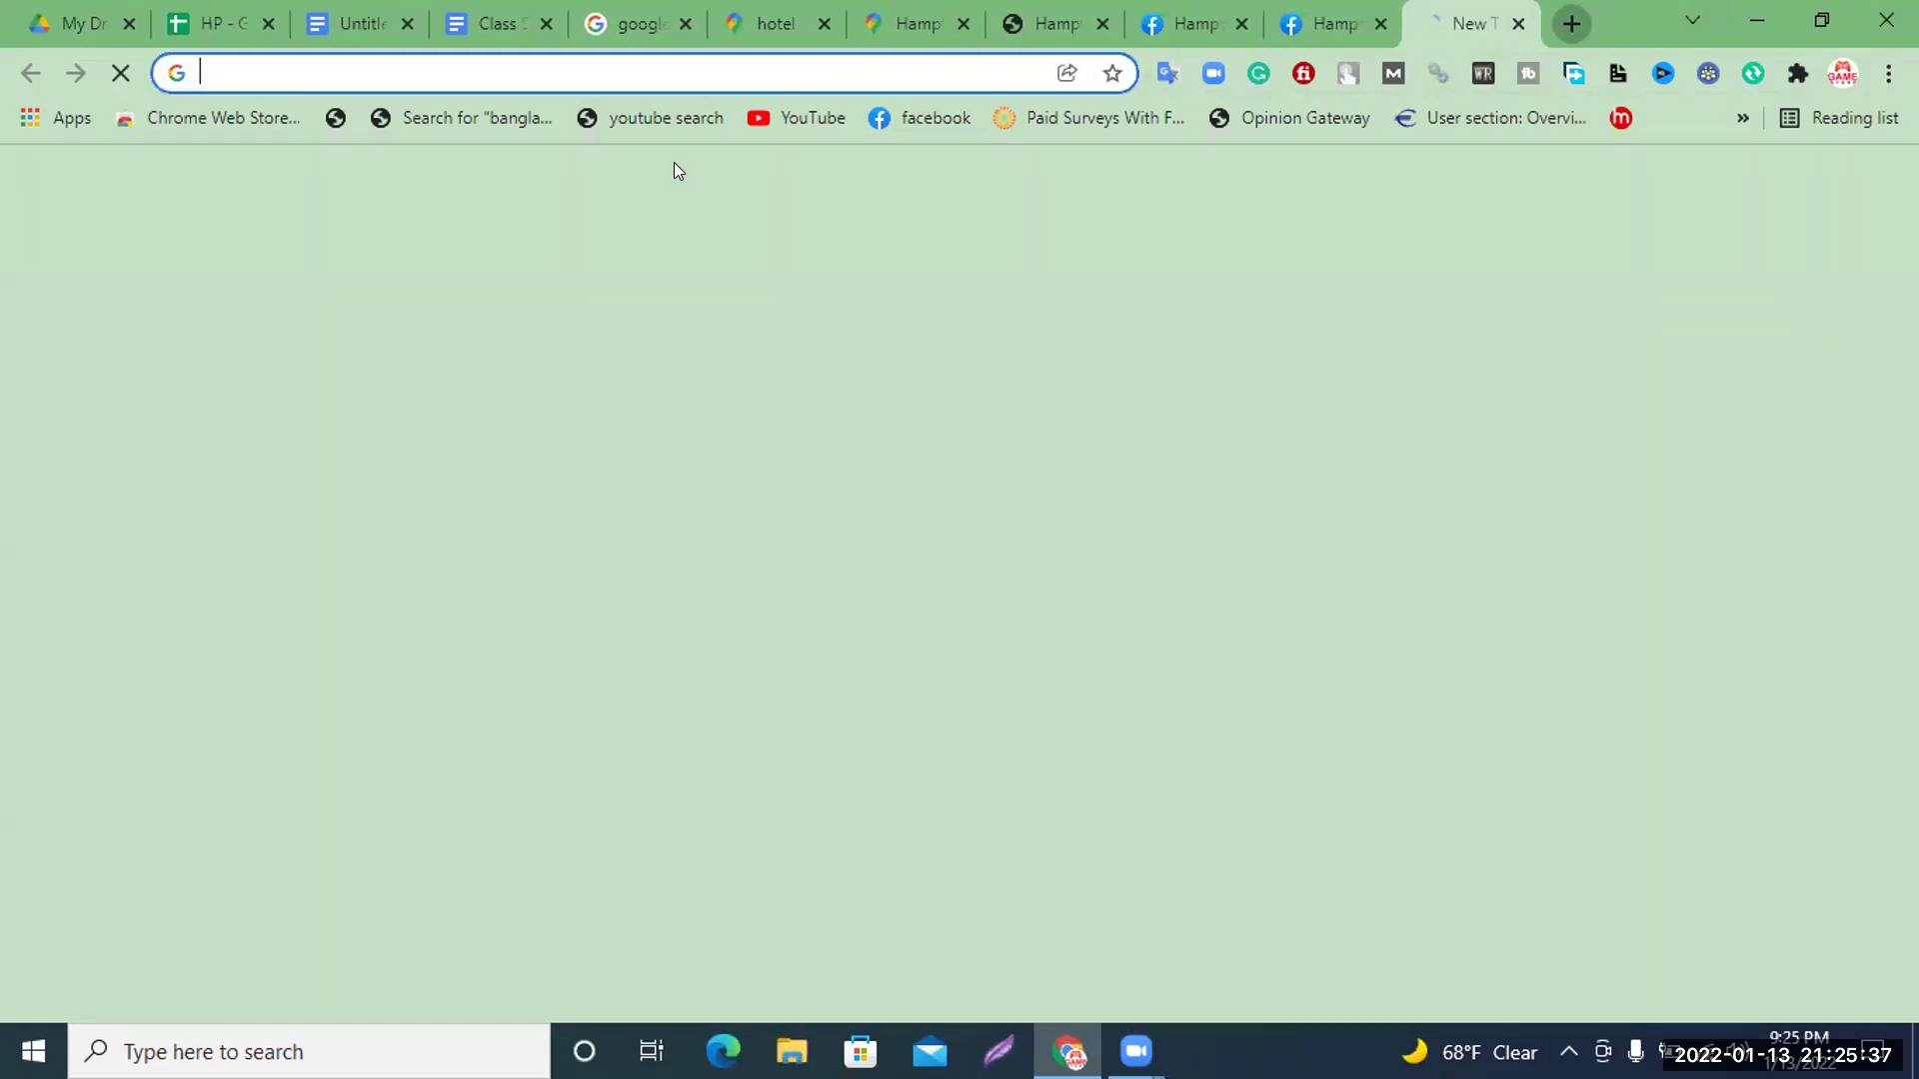
text(ins)
key(Return)
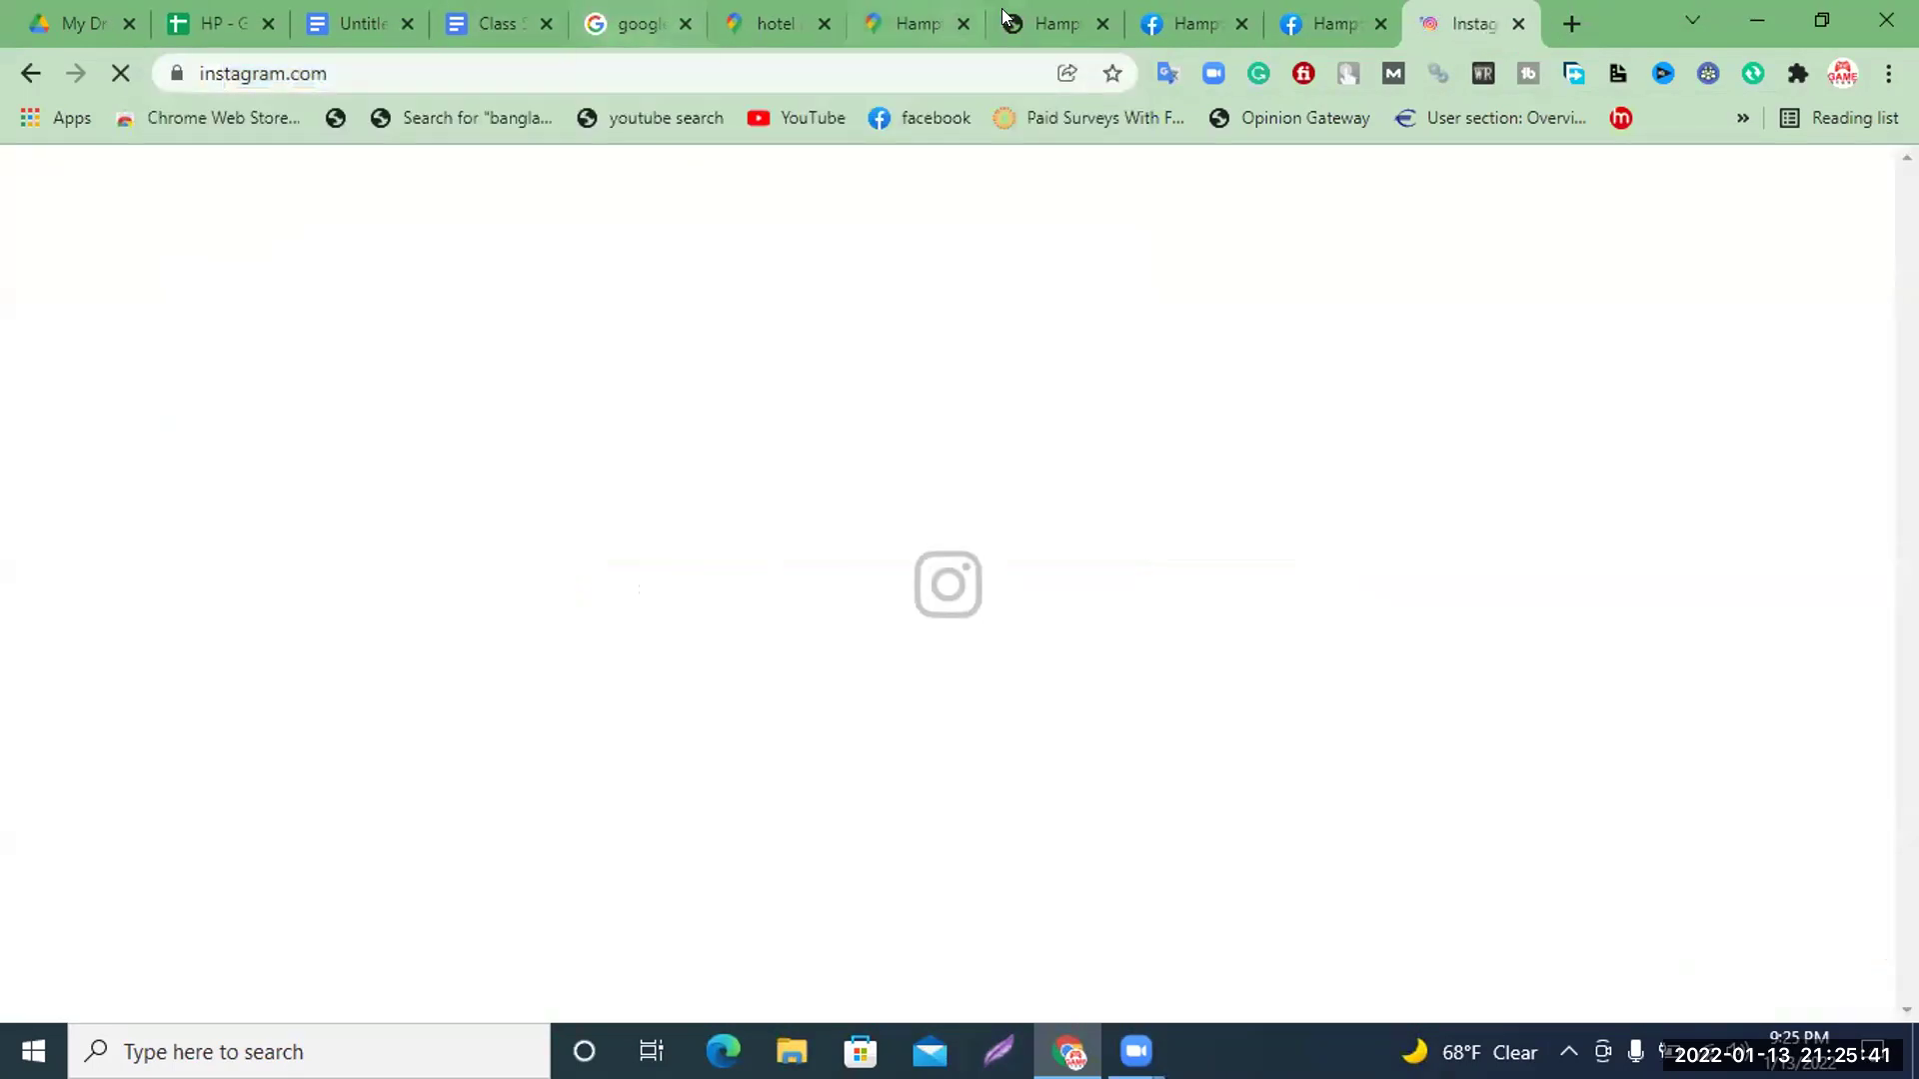
click(1052, 23)
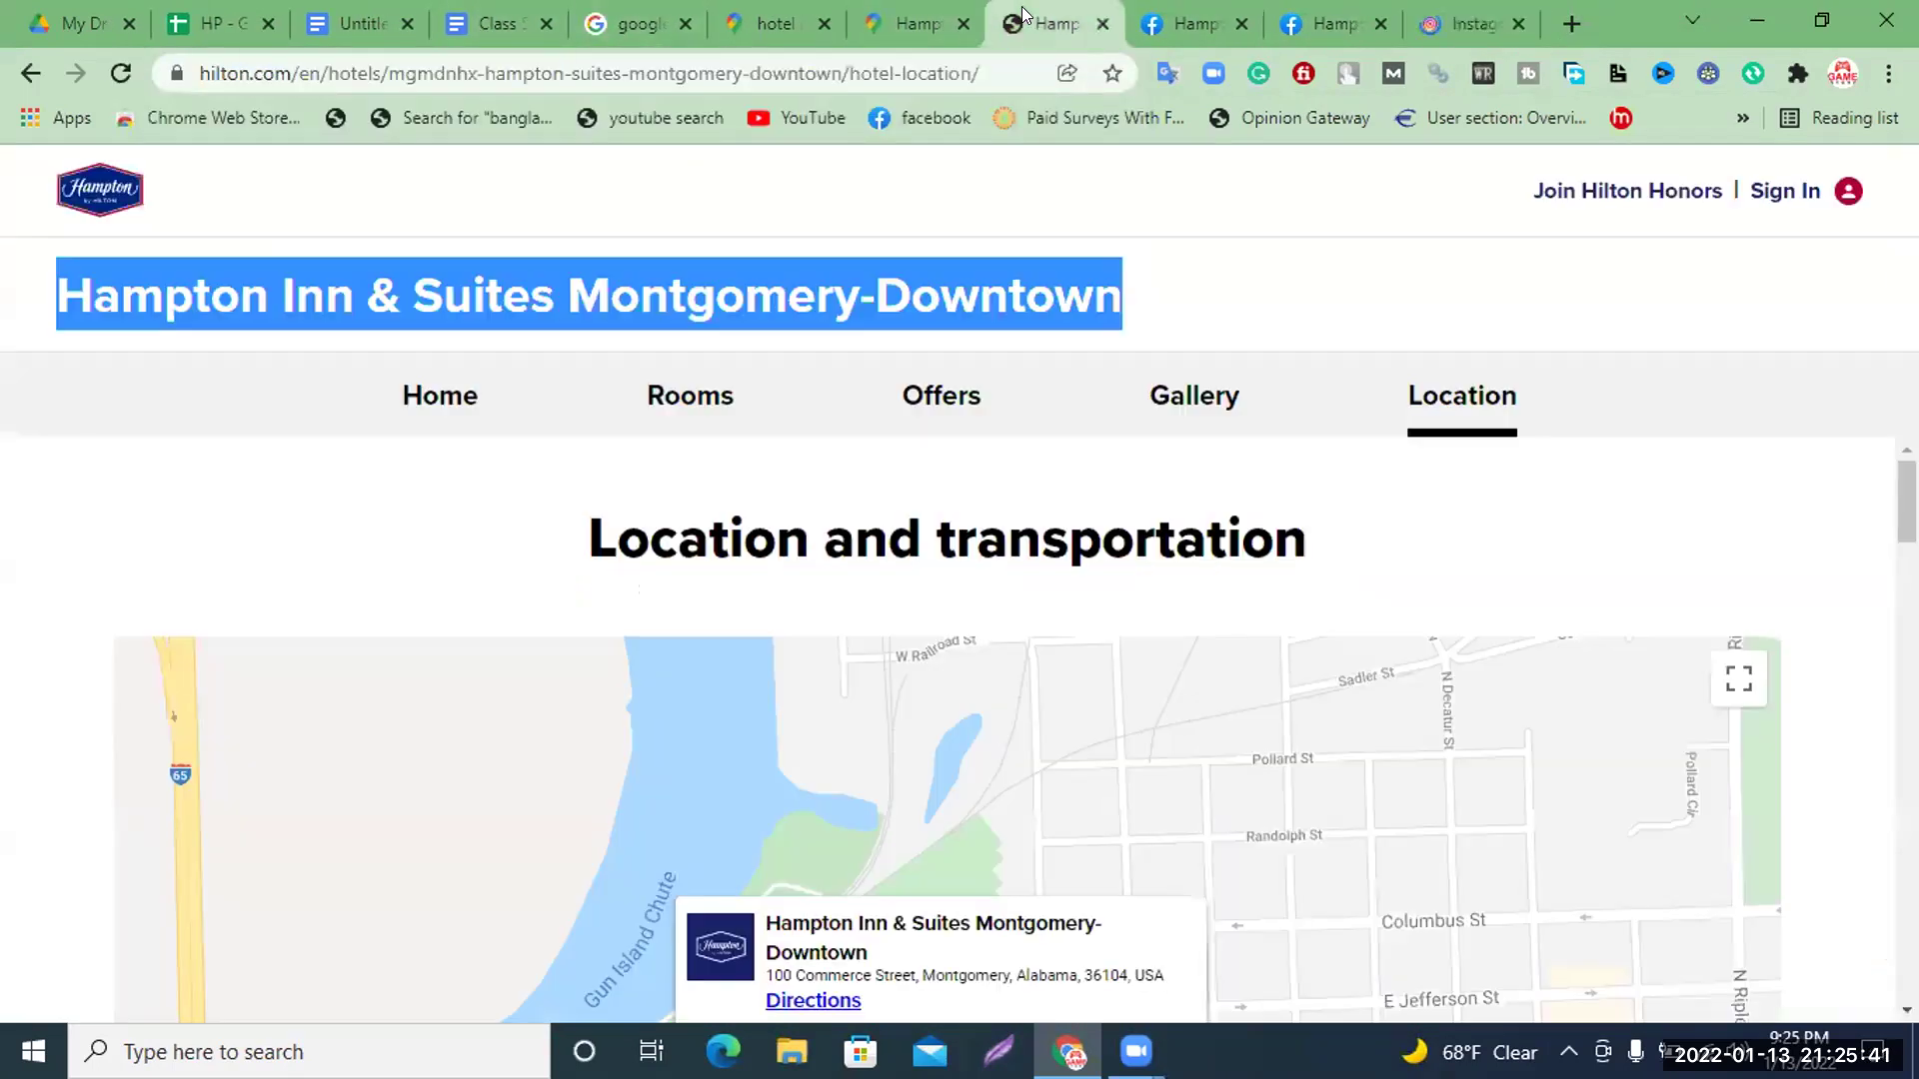
right_click(718, 296)
click(746, 322)
click(1429, 10)
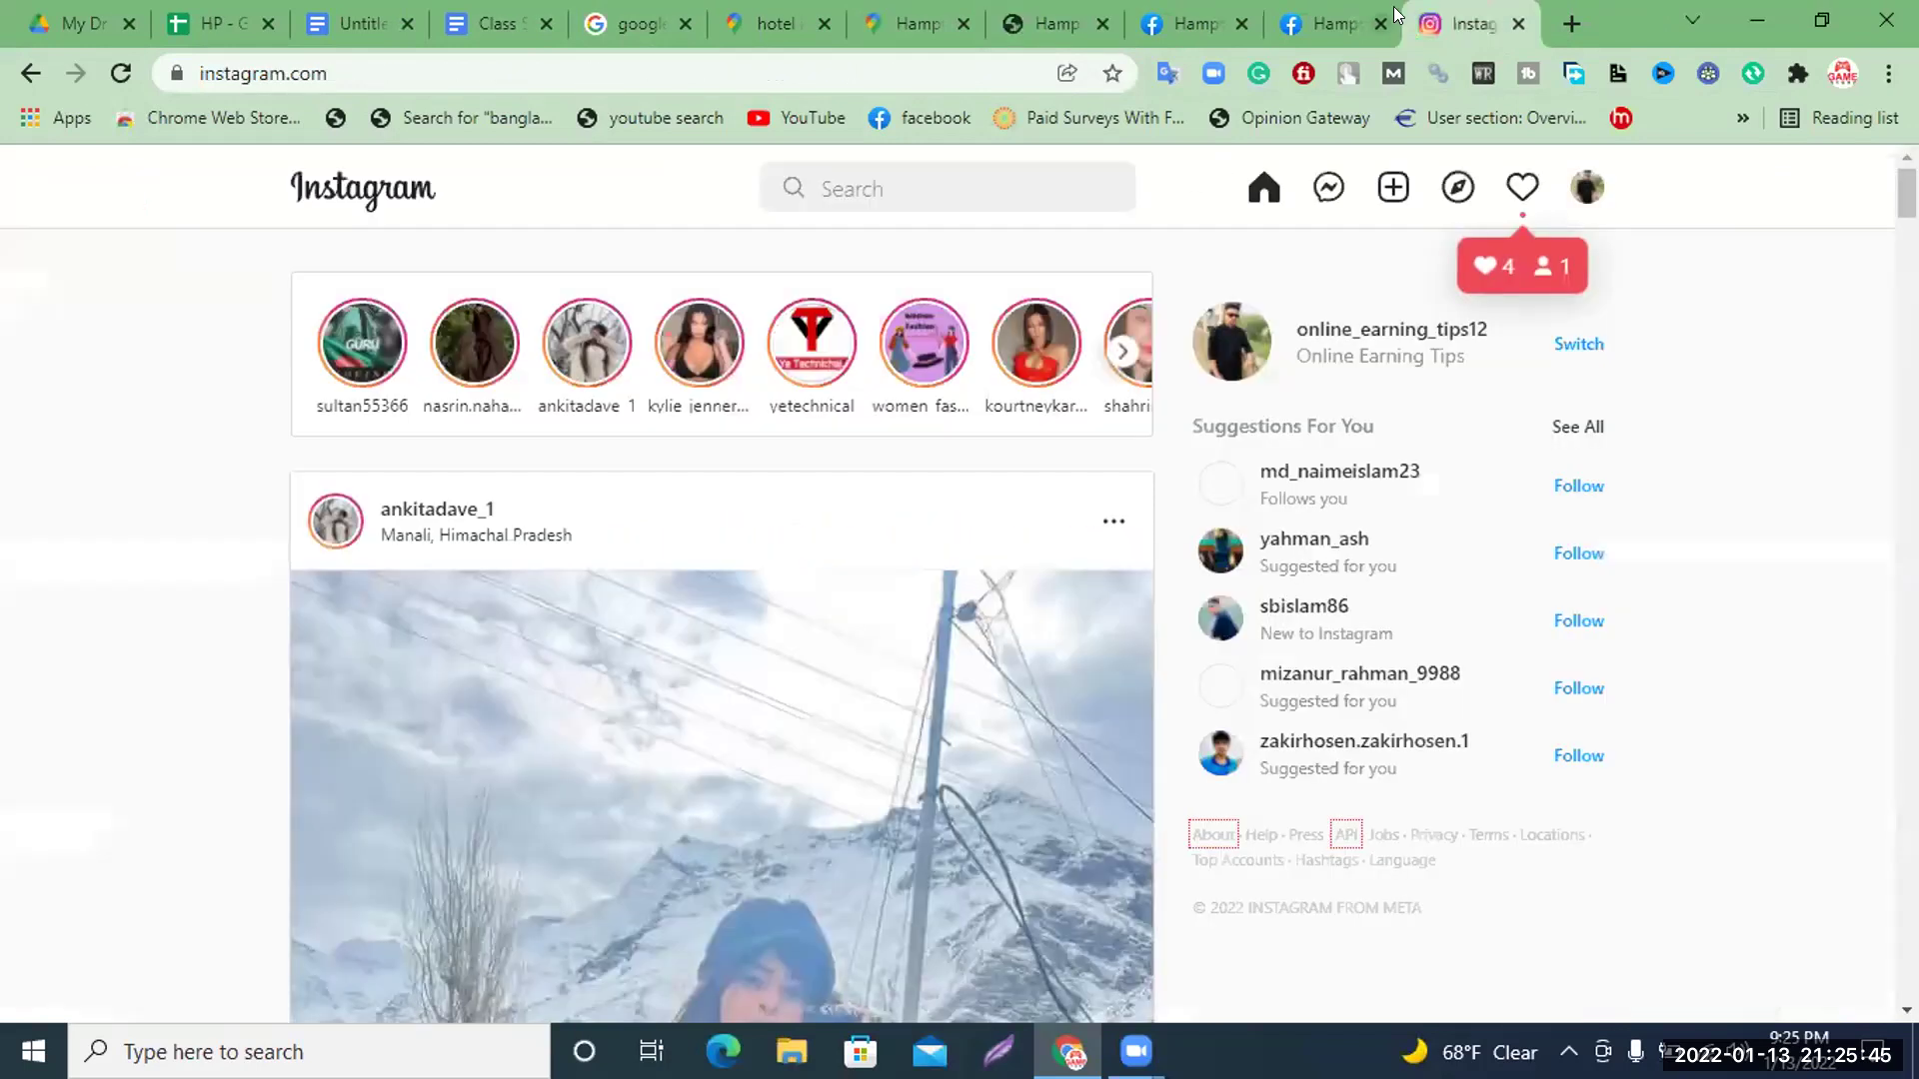
click(863, 175)
key(ctrl+v)
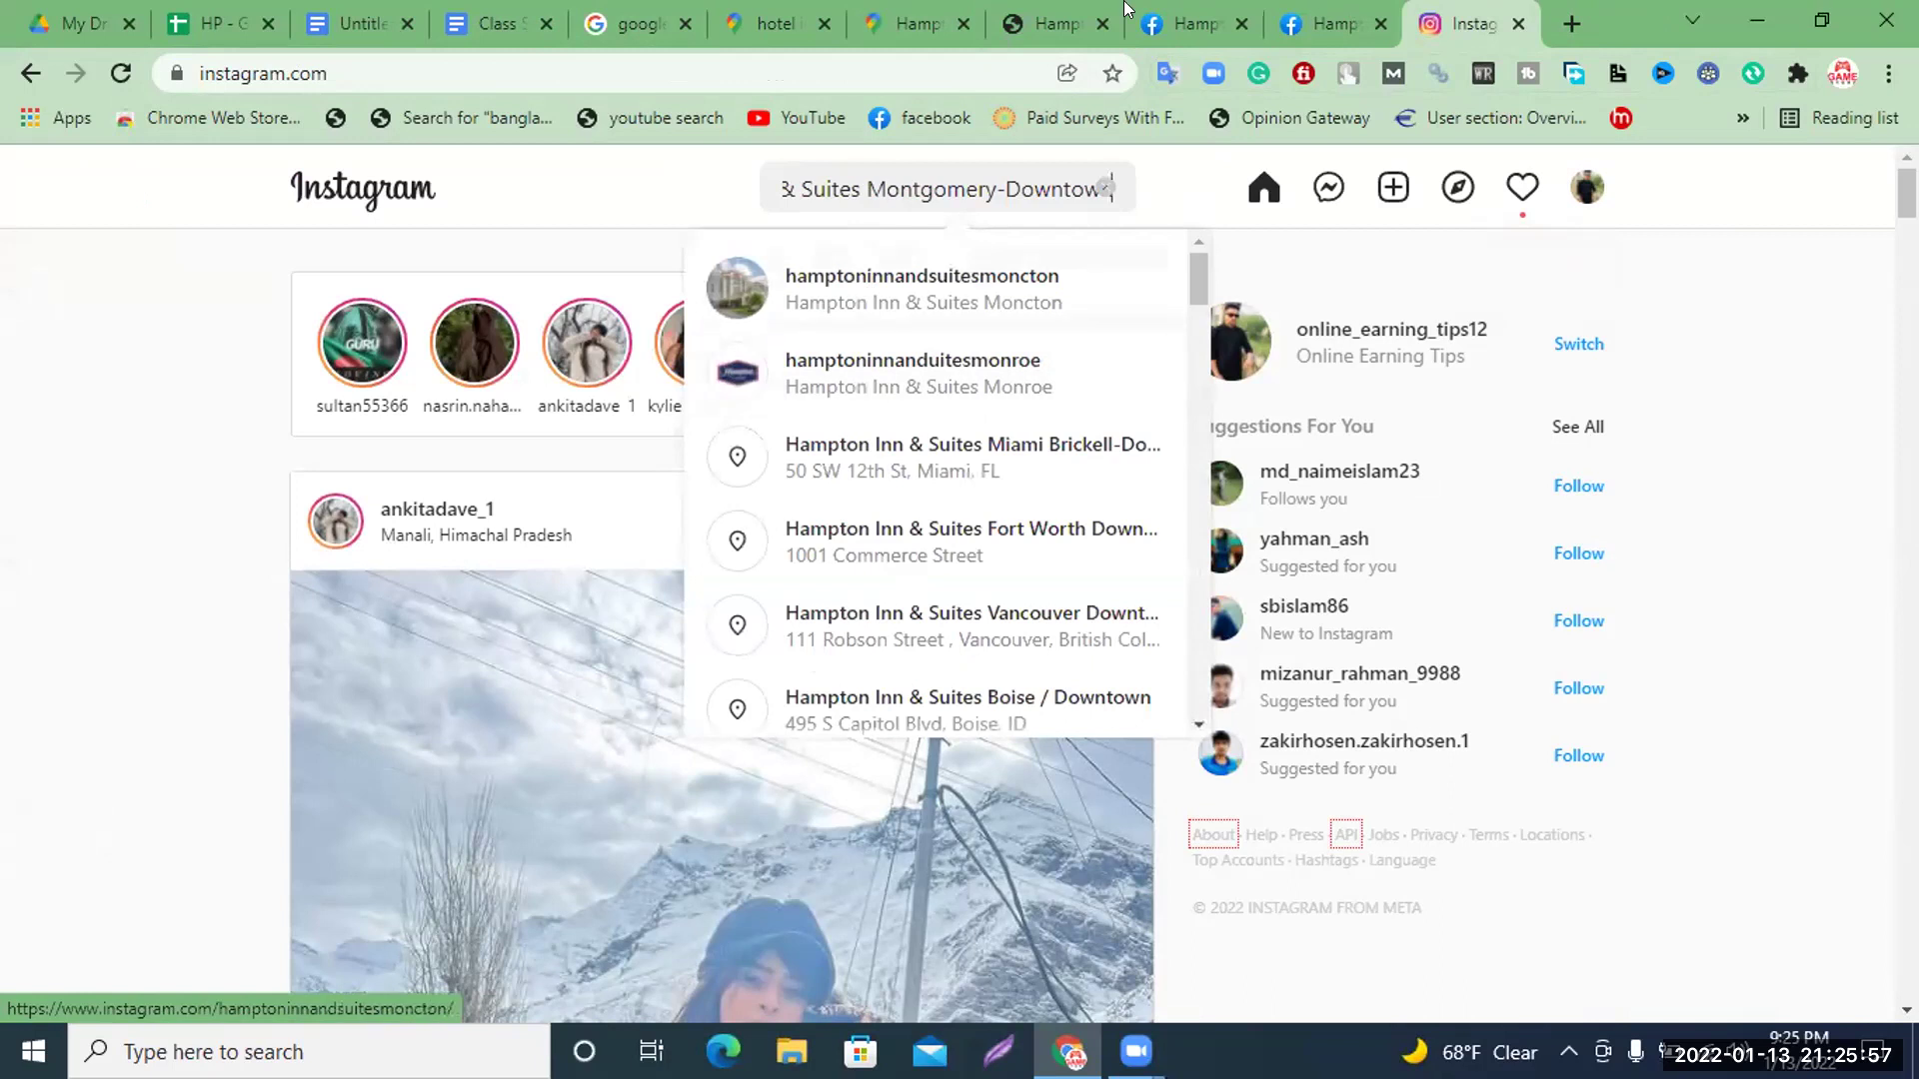
click(1037, 10)
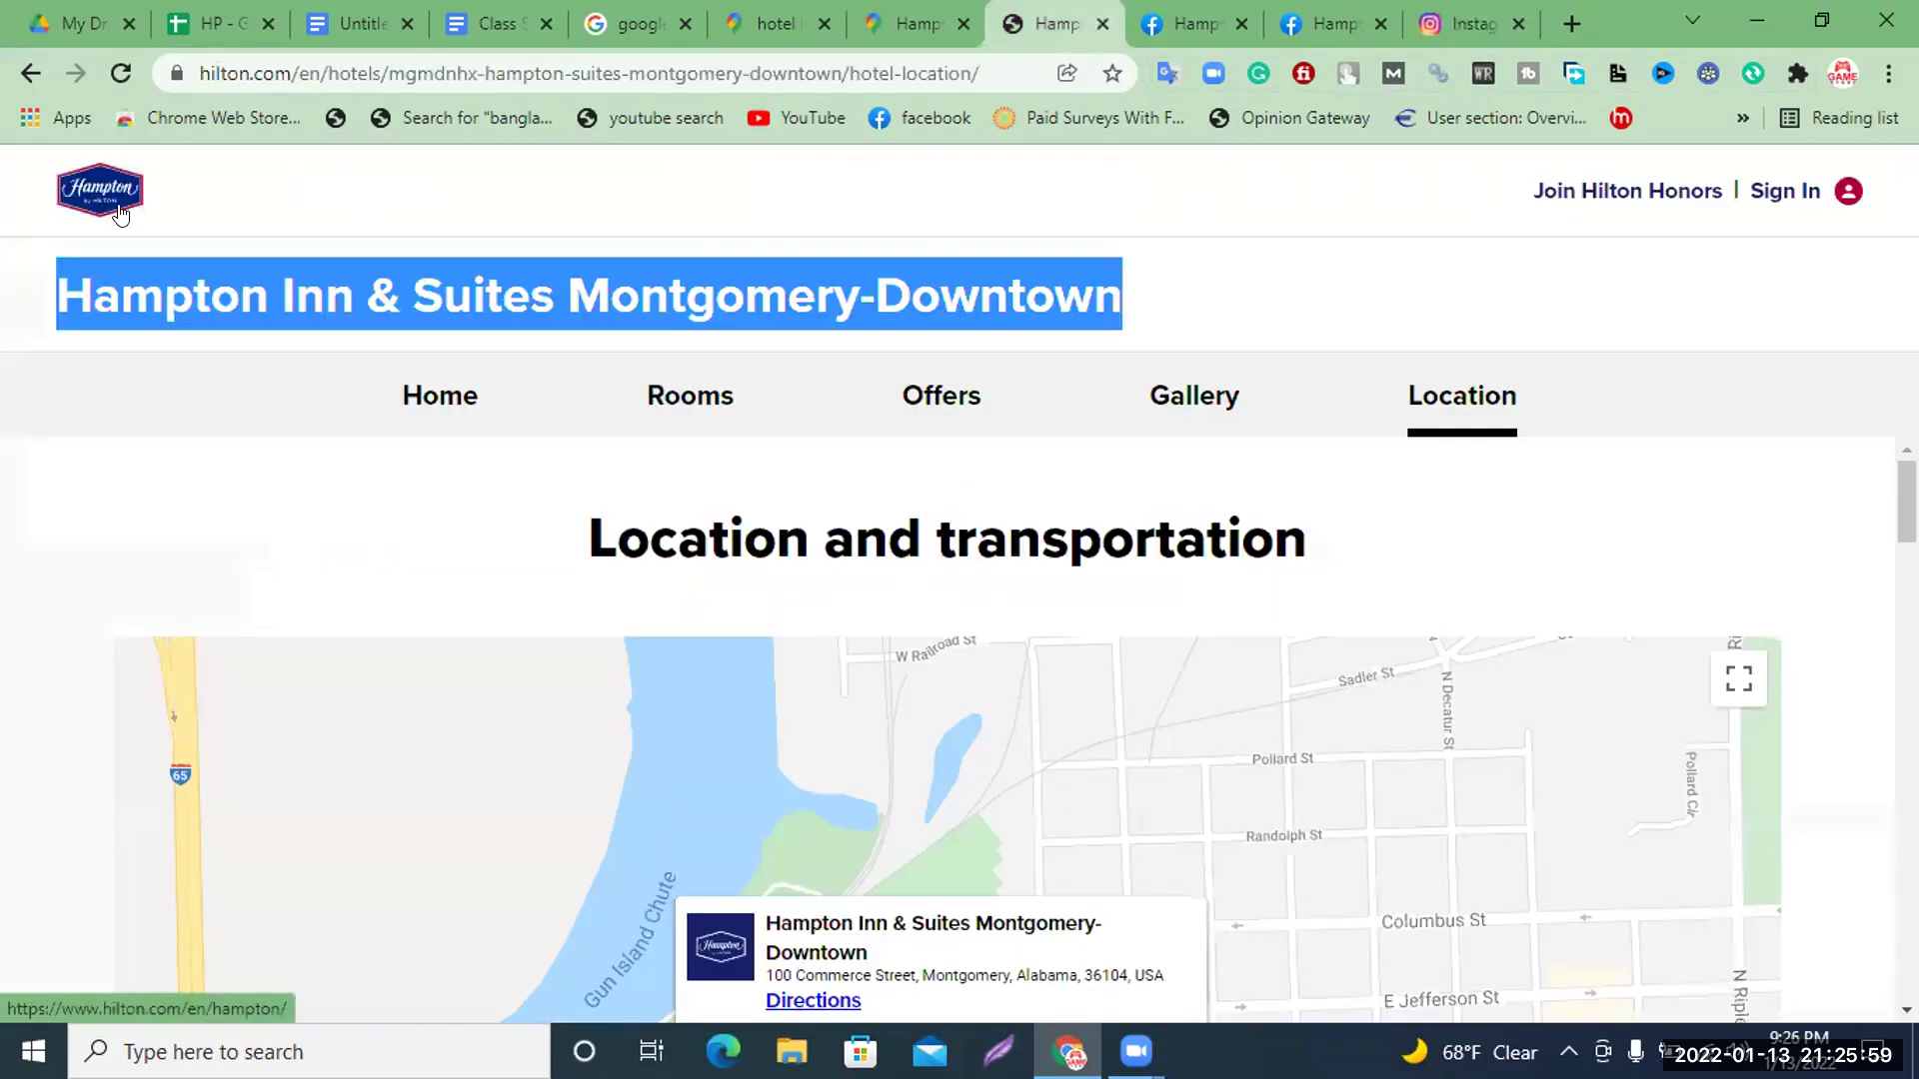
click(1464, 23)
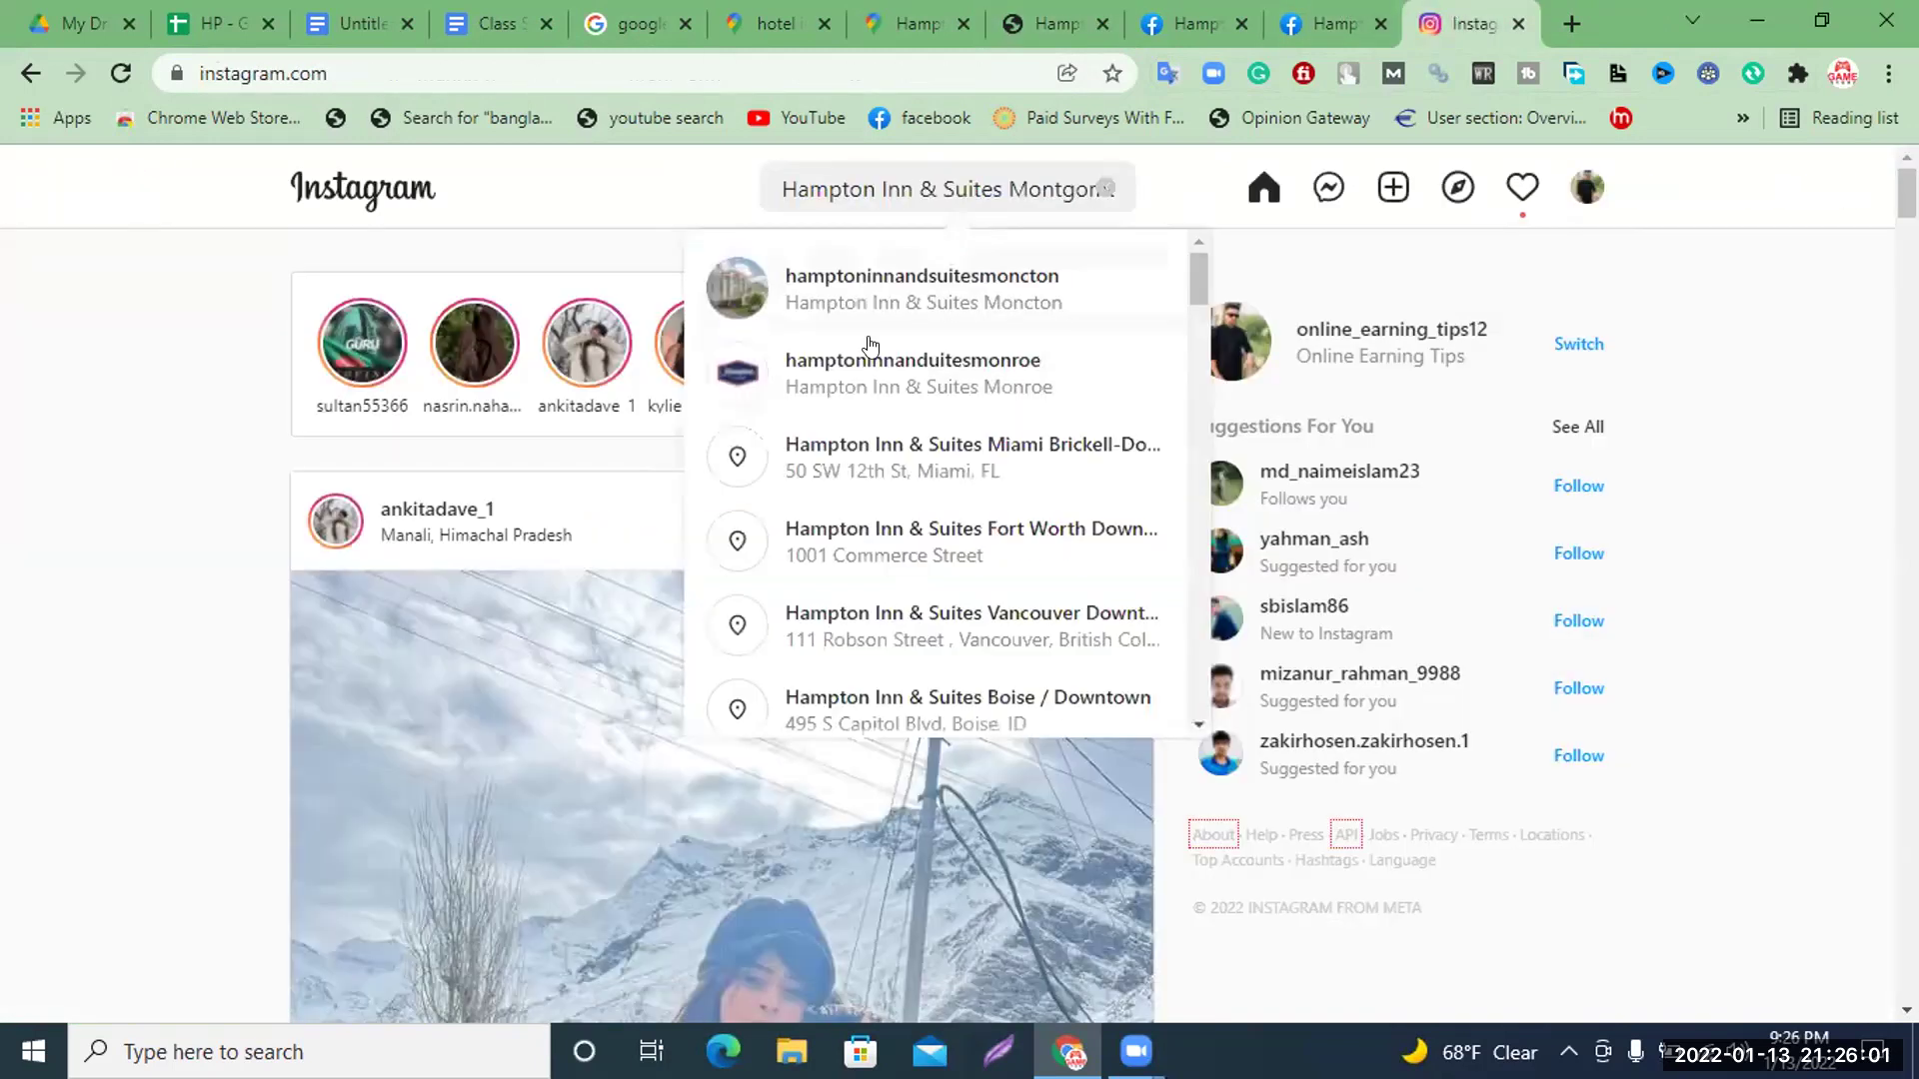
Open the Hampton Inn & Suites Monroe Instagram profile, copy its web address into Instagram ID cell F2 of the HP sheet, and make it bold
click(825, 375)
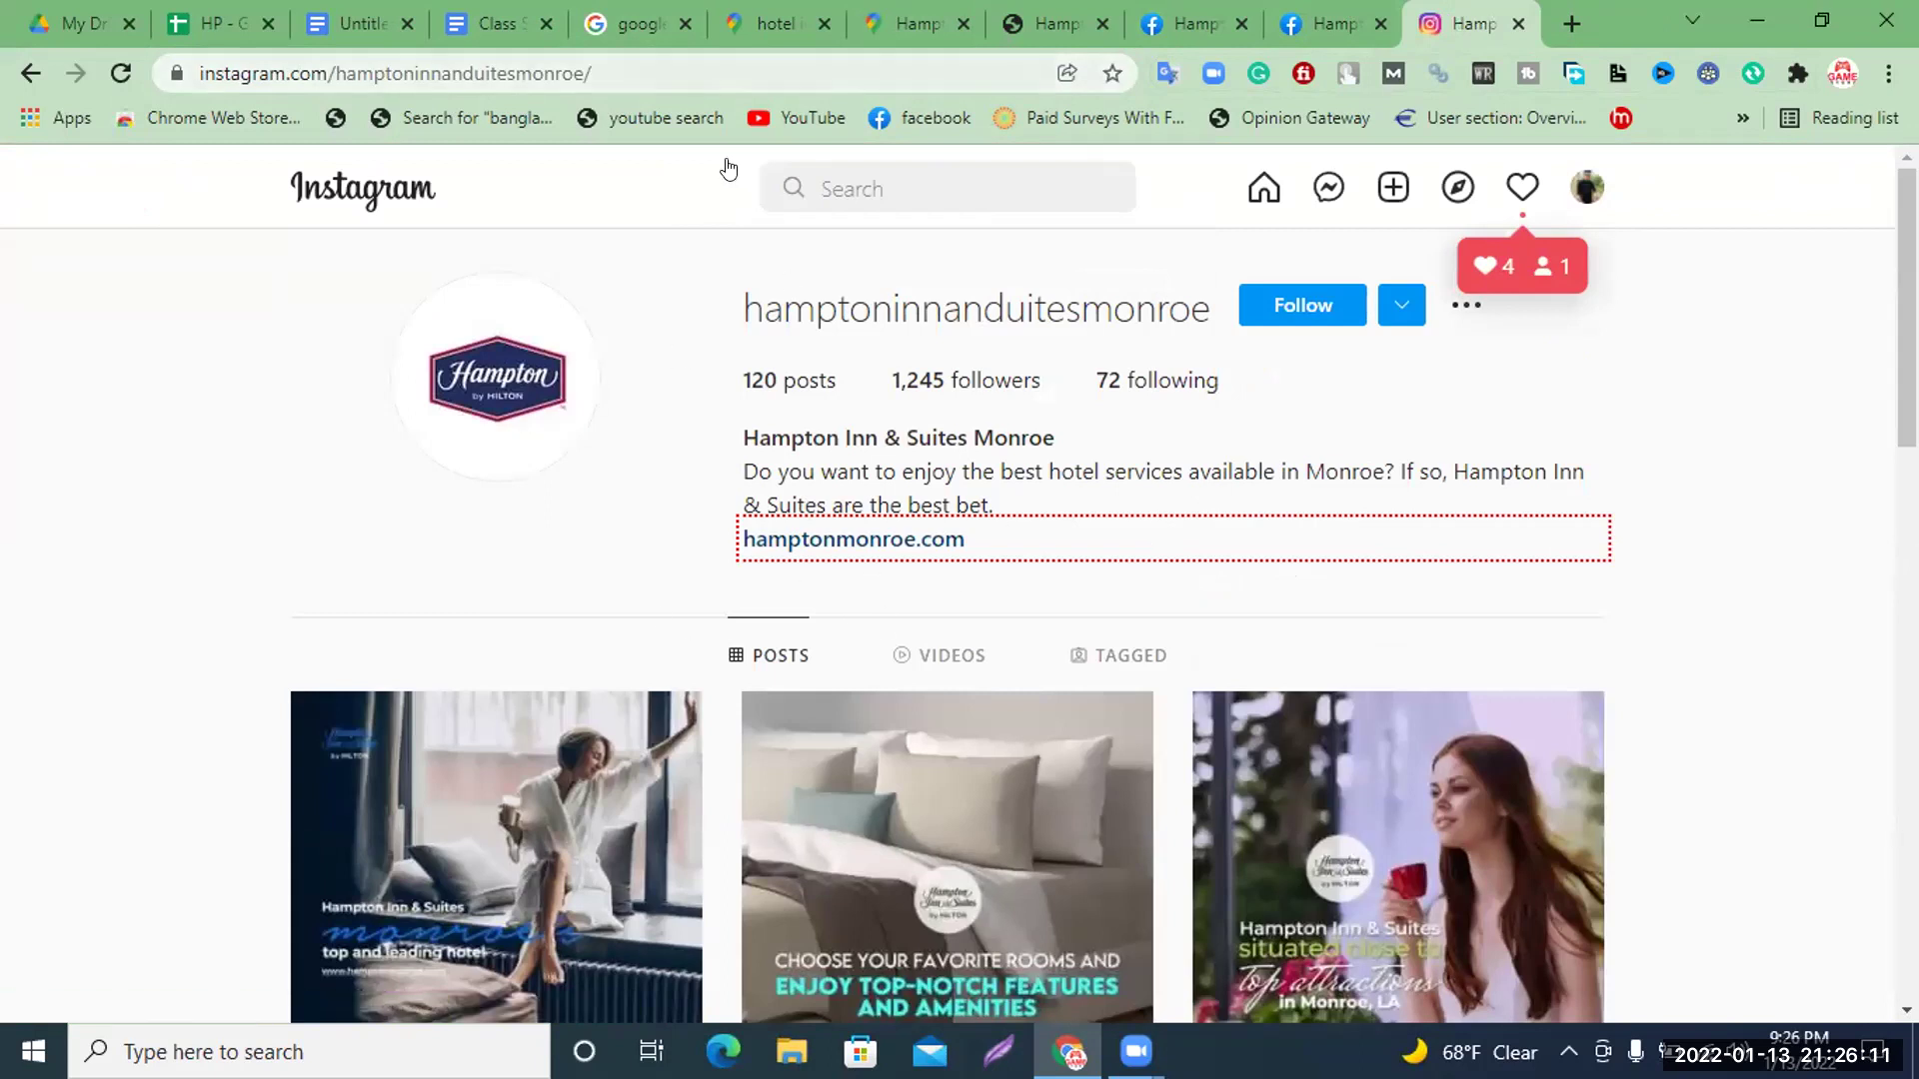
key(ctrl+l)
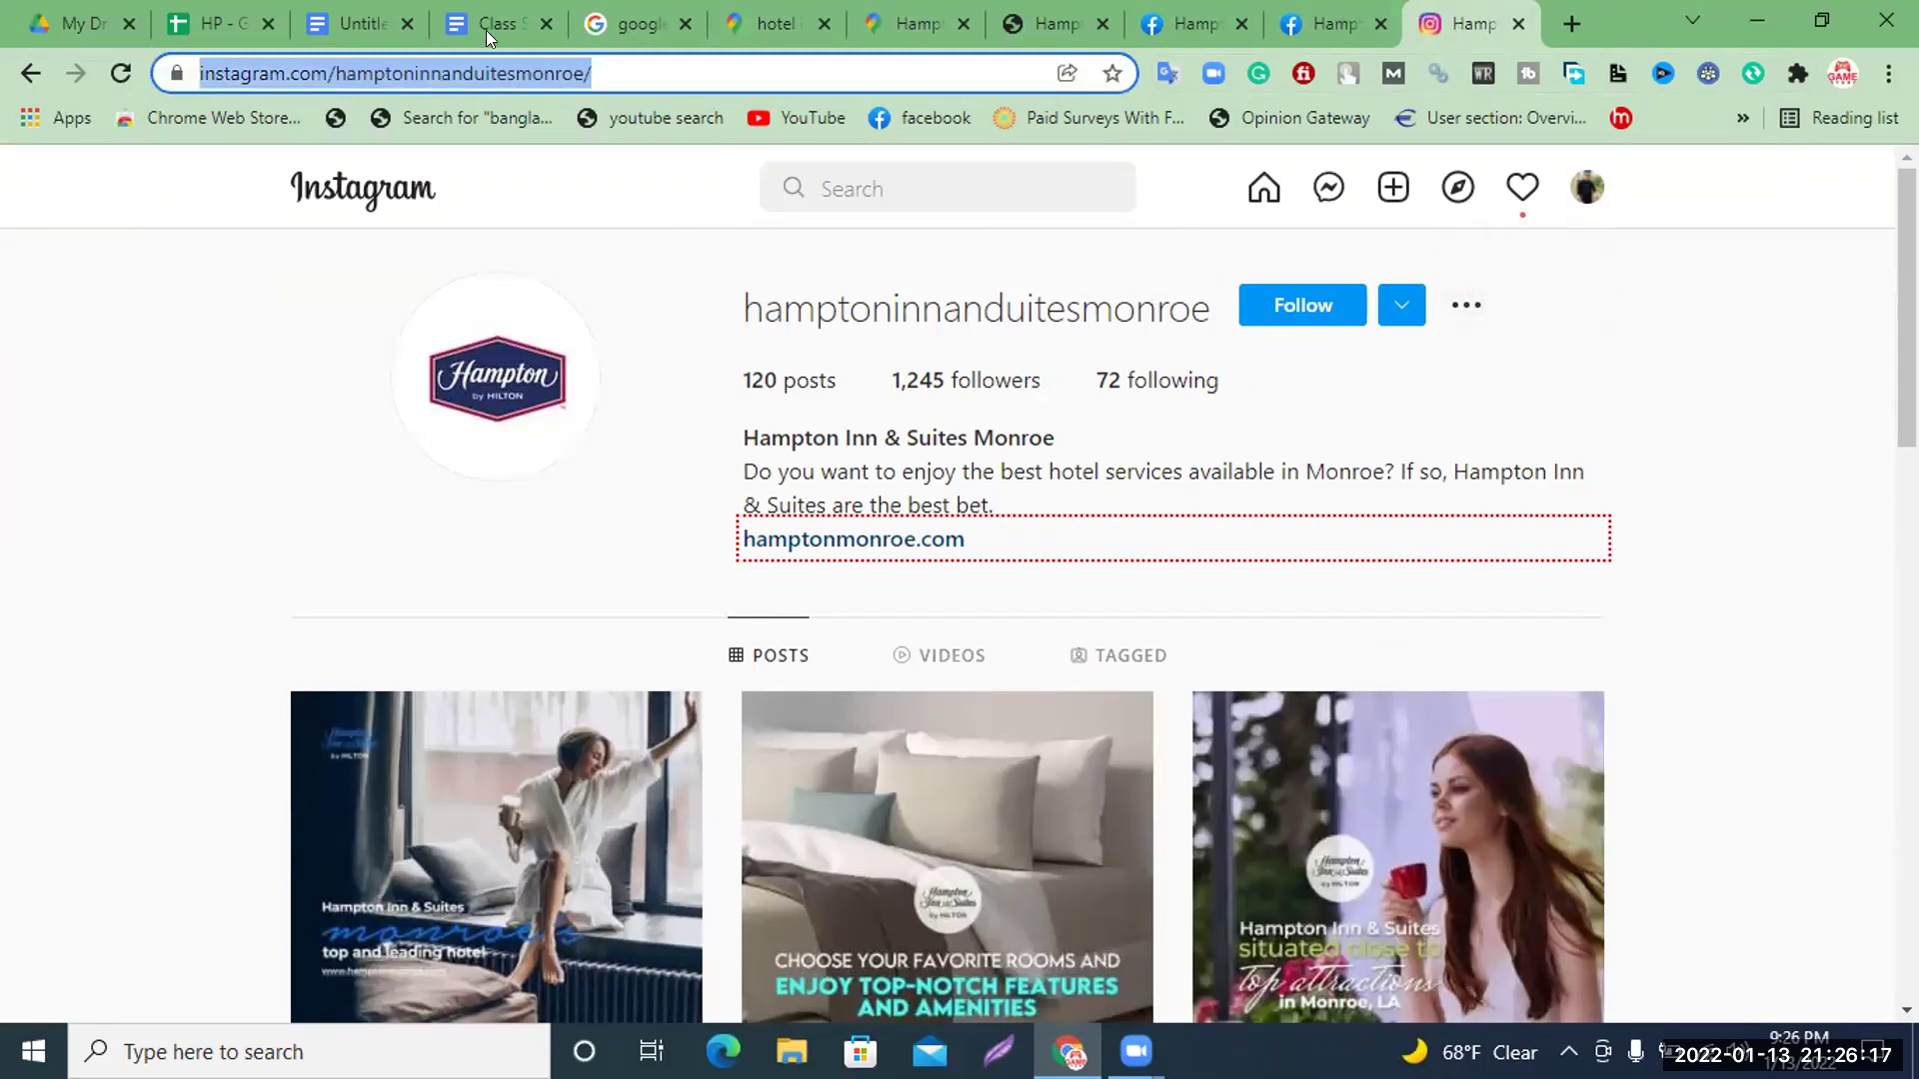
click(205, 30)
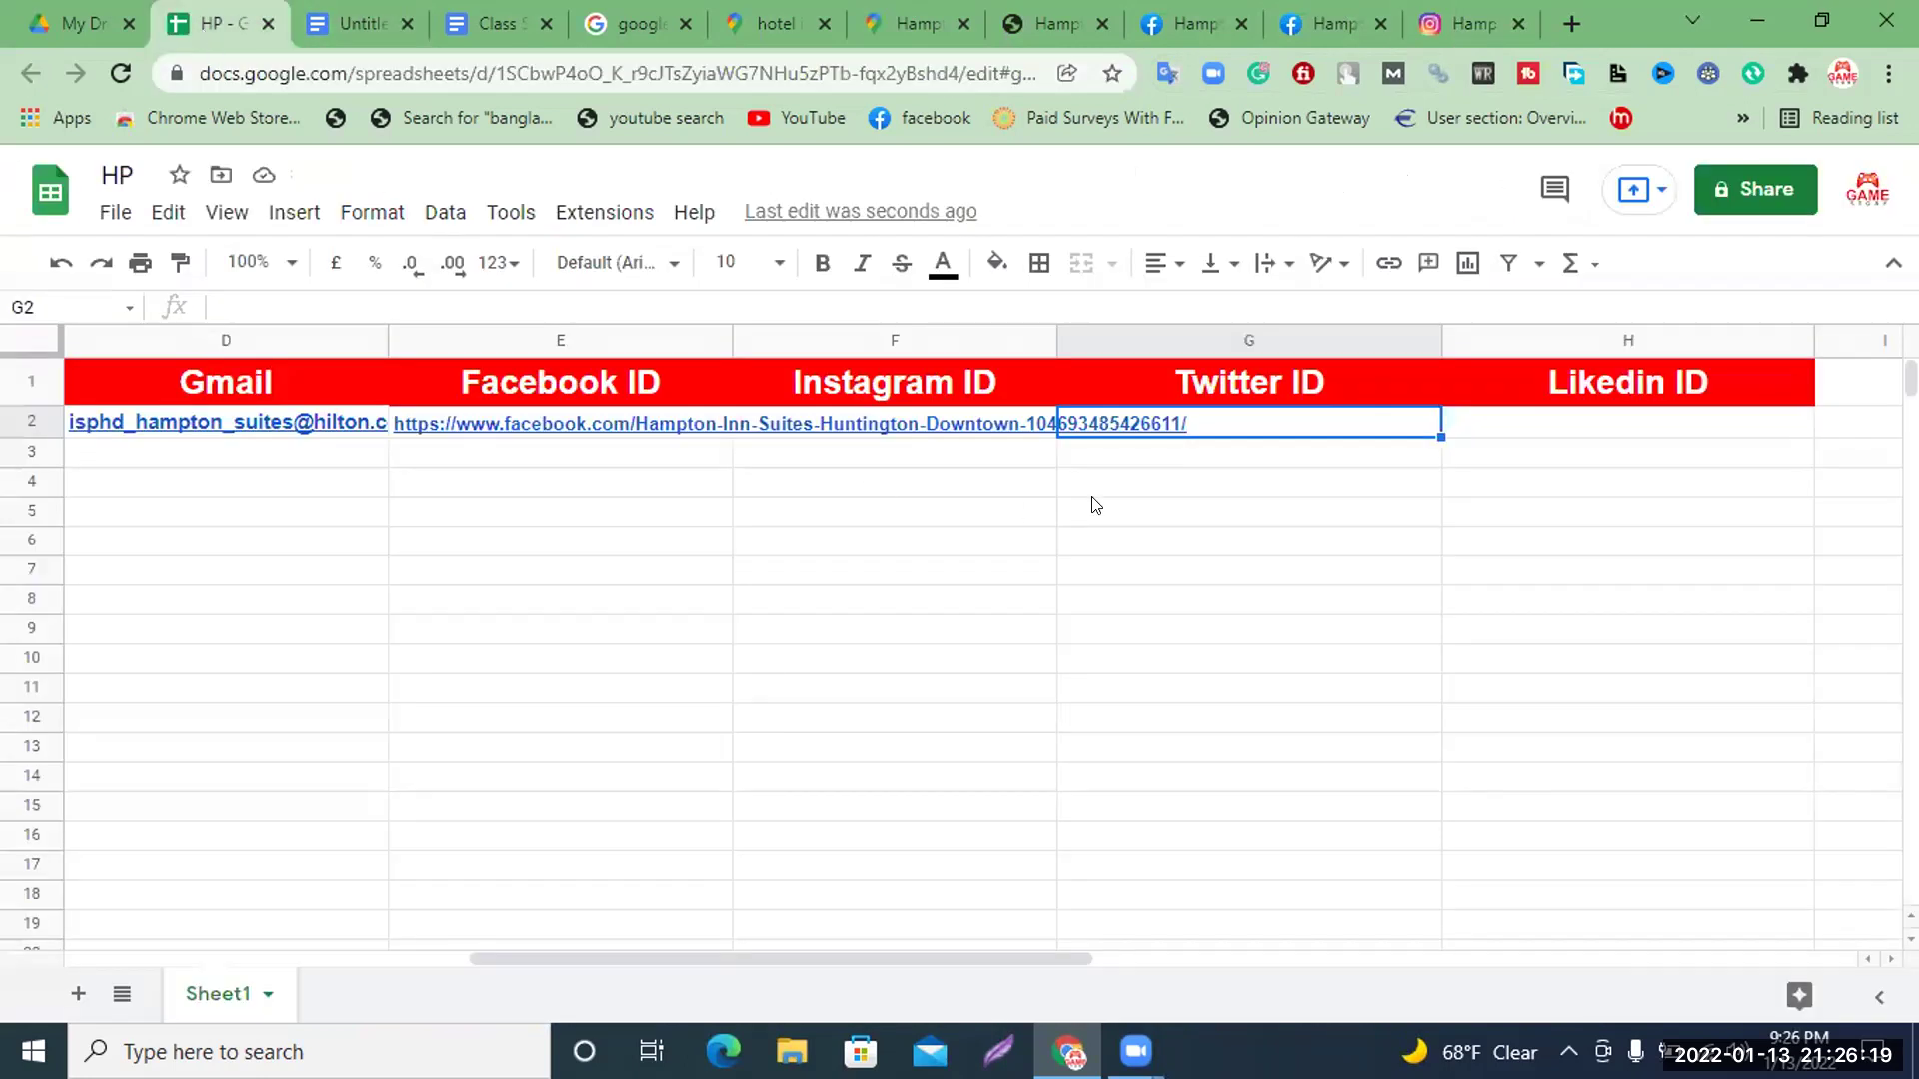
click(843, 438)
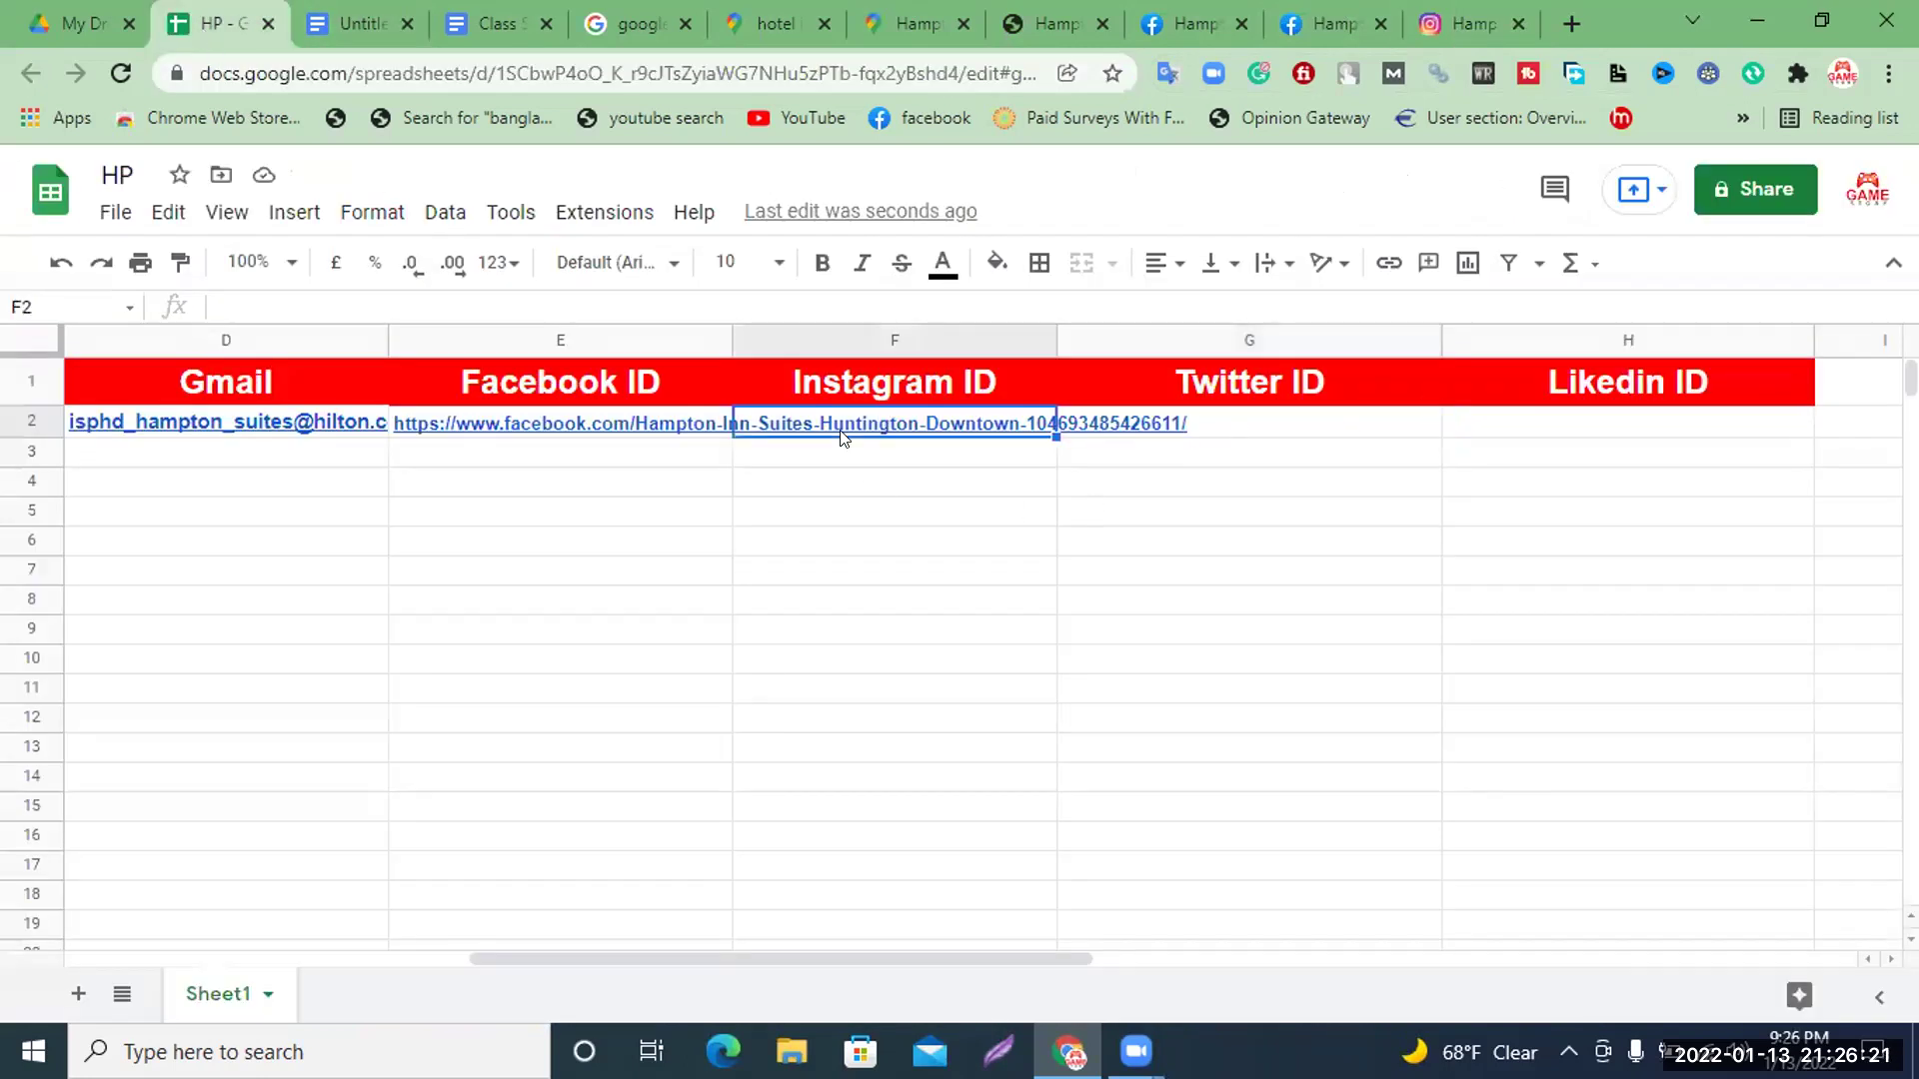
key(ctrl+v)
click(821, 264)
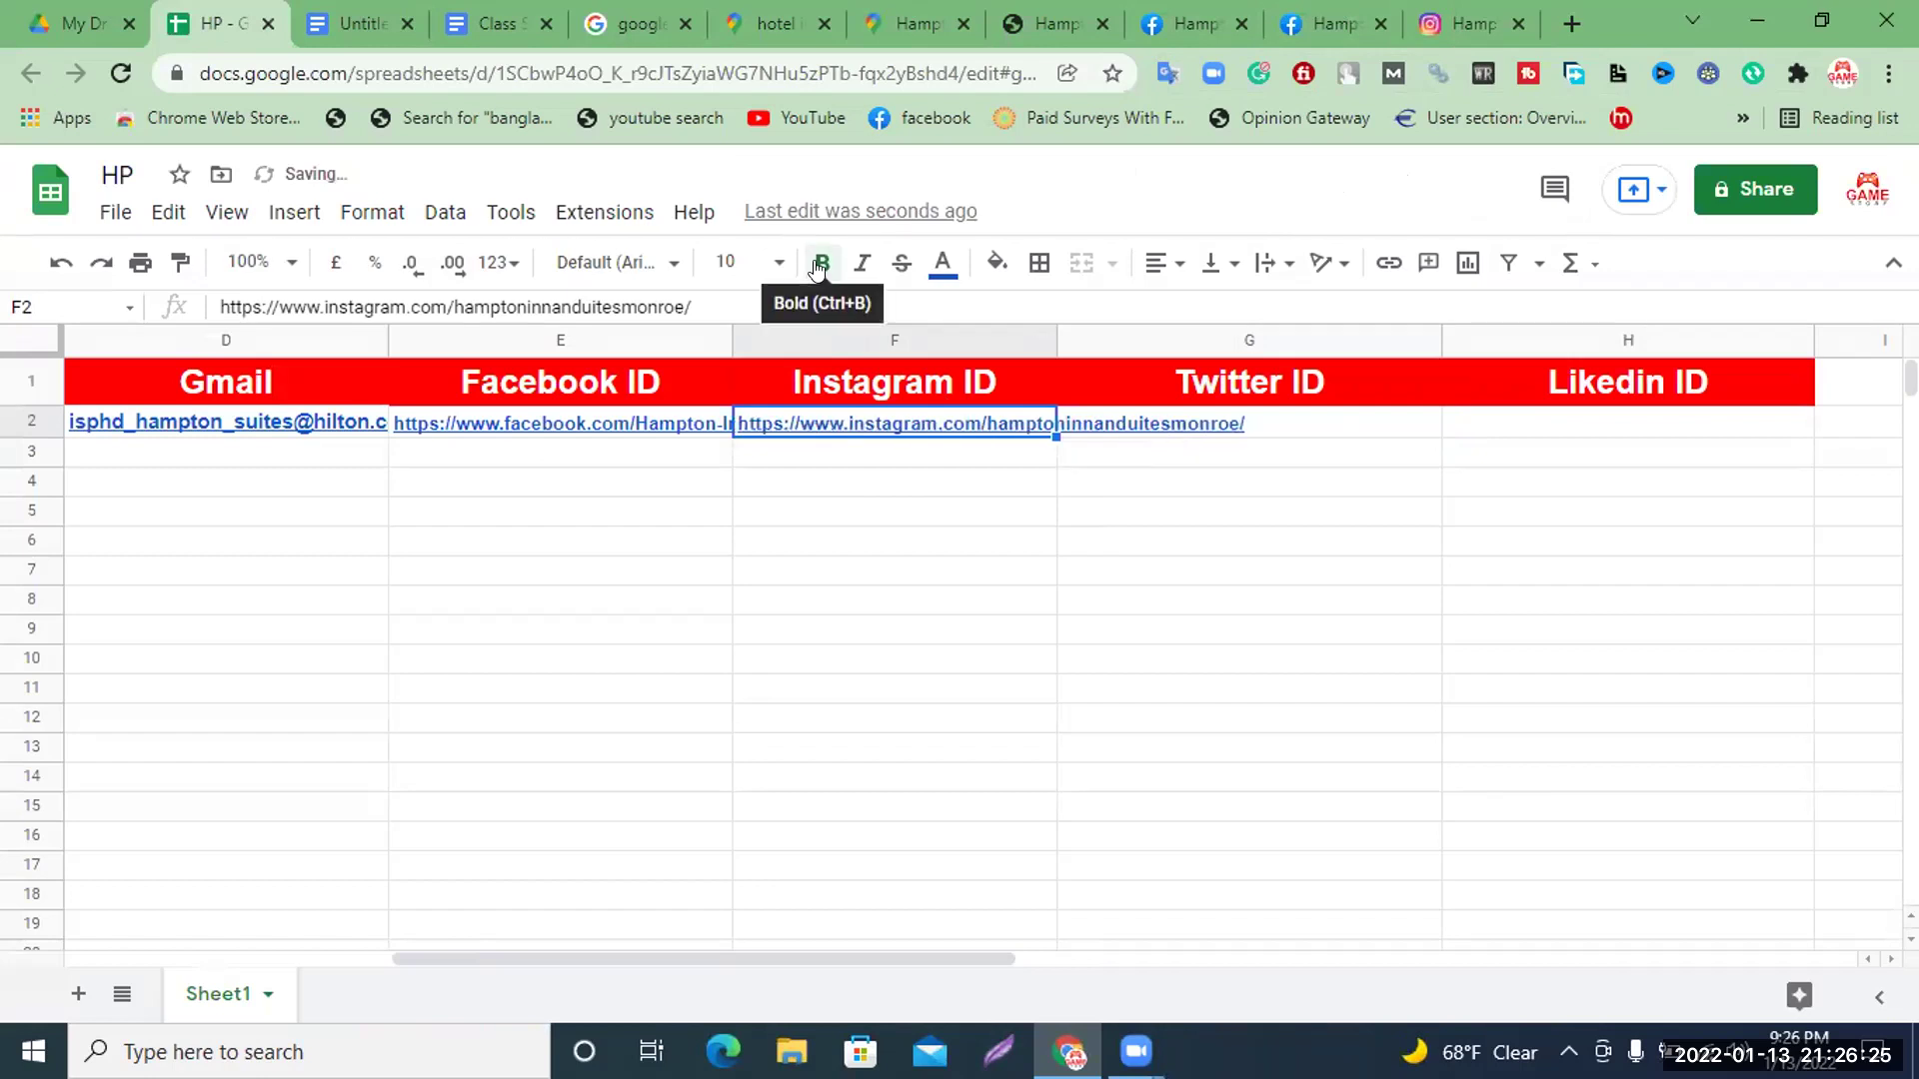
Open hamptonmonroe.com from the Instagram profile, dismiss its welcome notice, and compare the site with the Hilton page for Montgomery-Downtown
click(1465, 23)
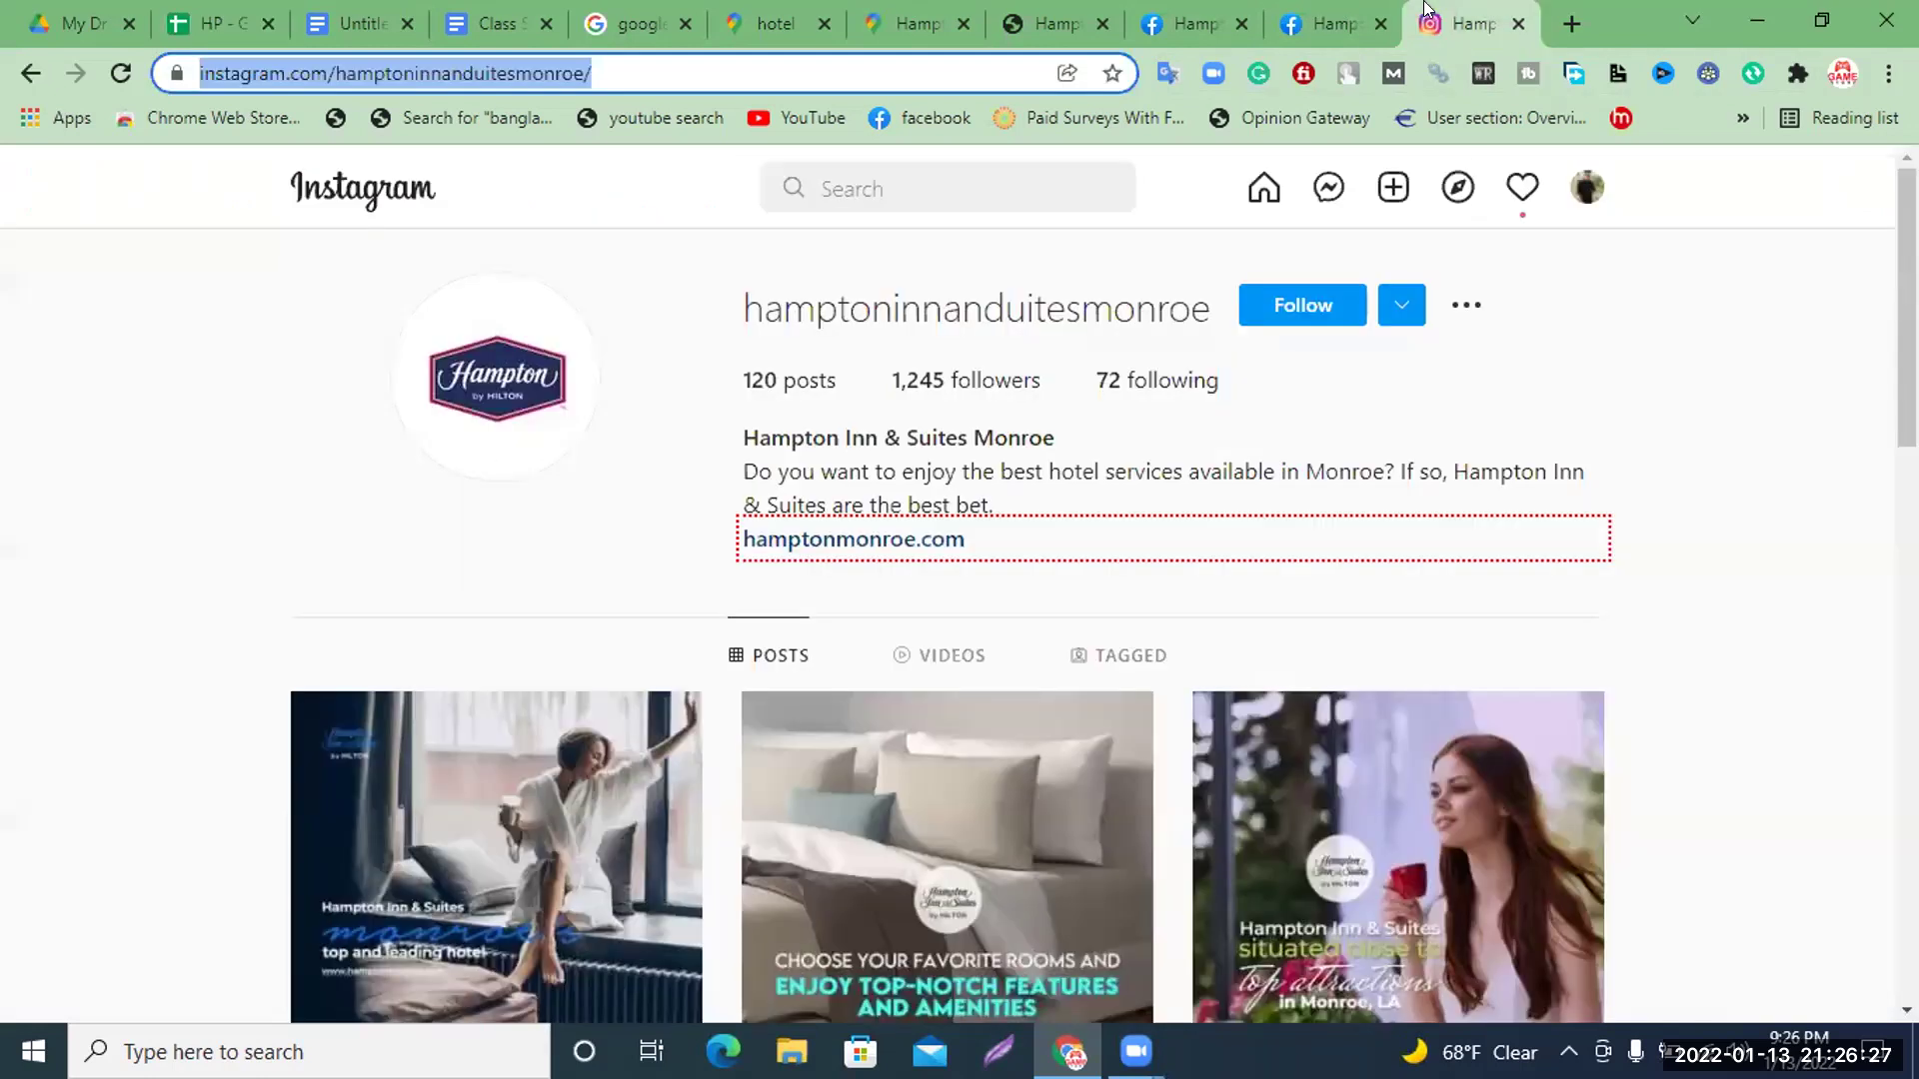
click(786, 545)
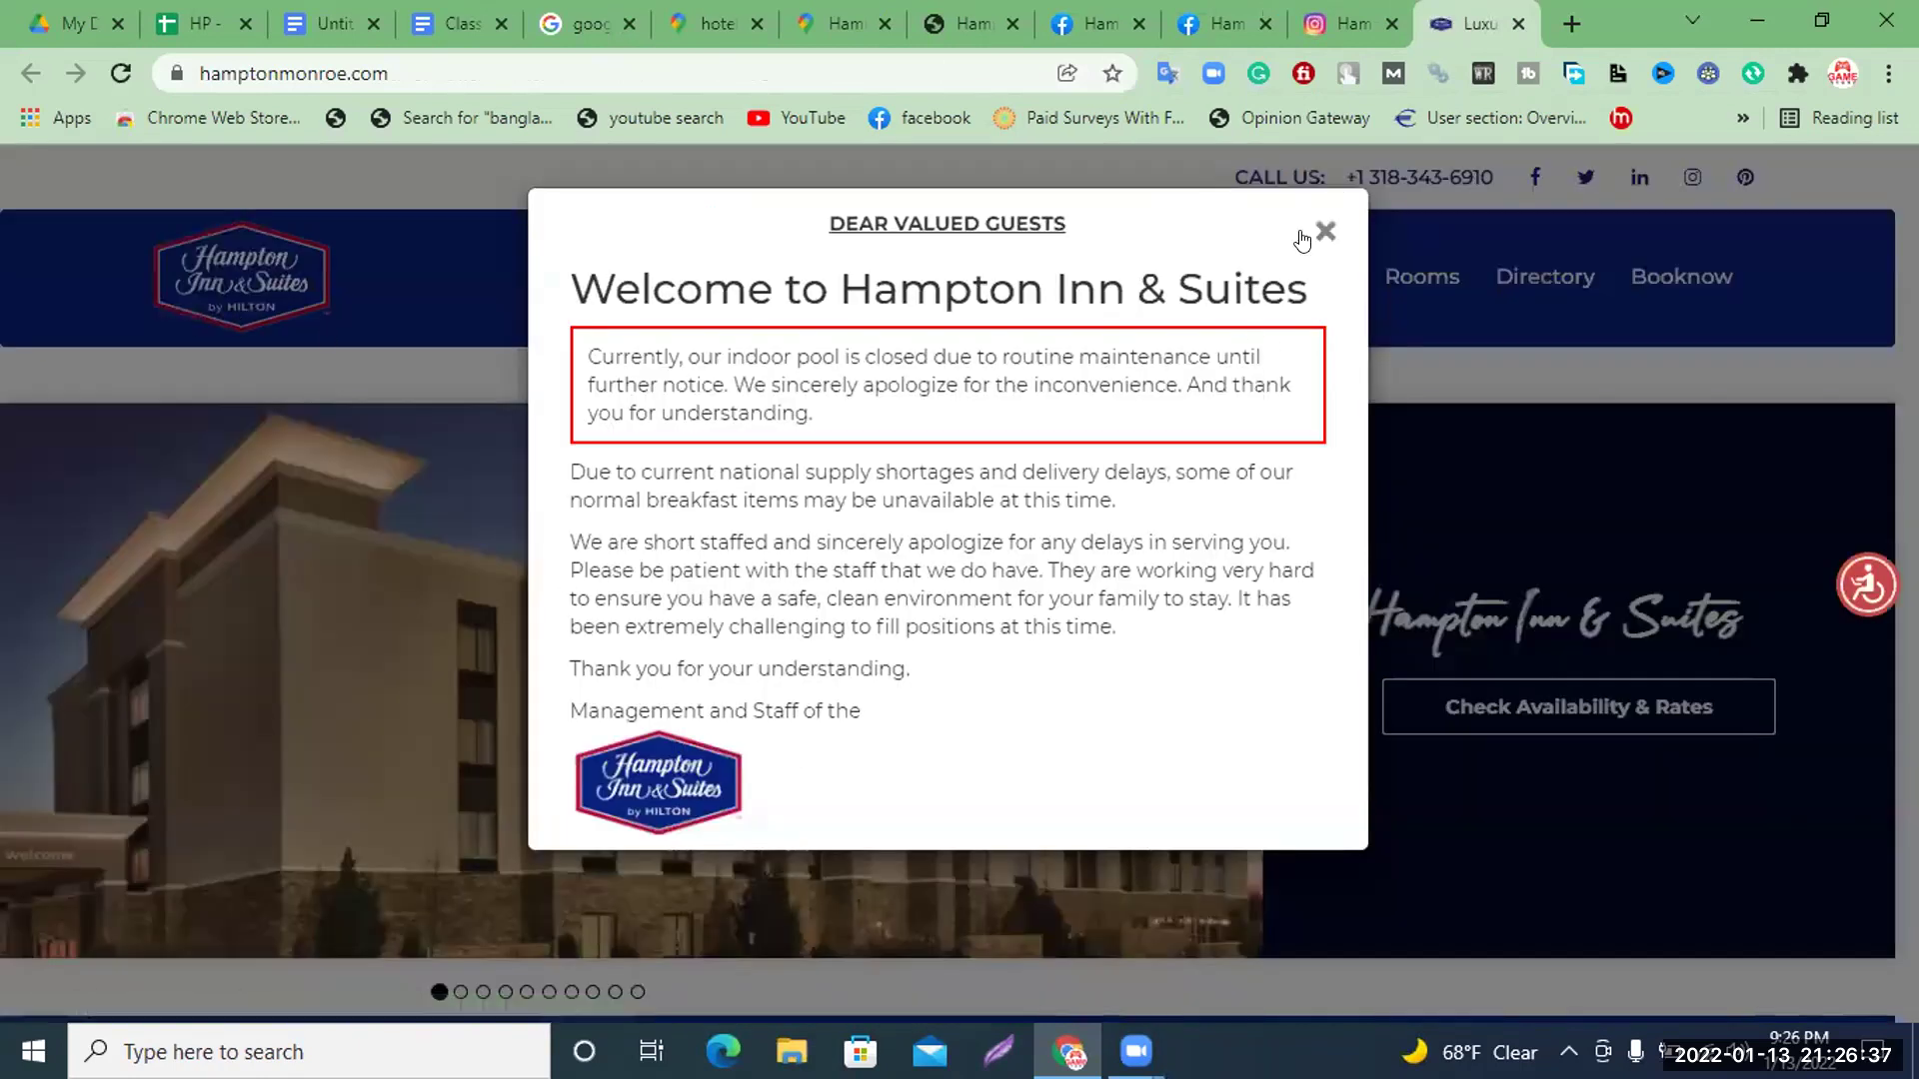
click(1315, 229)
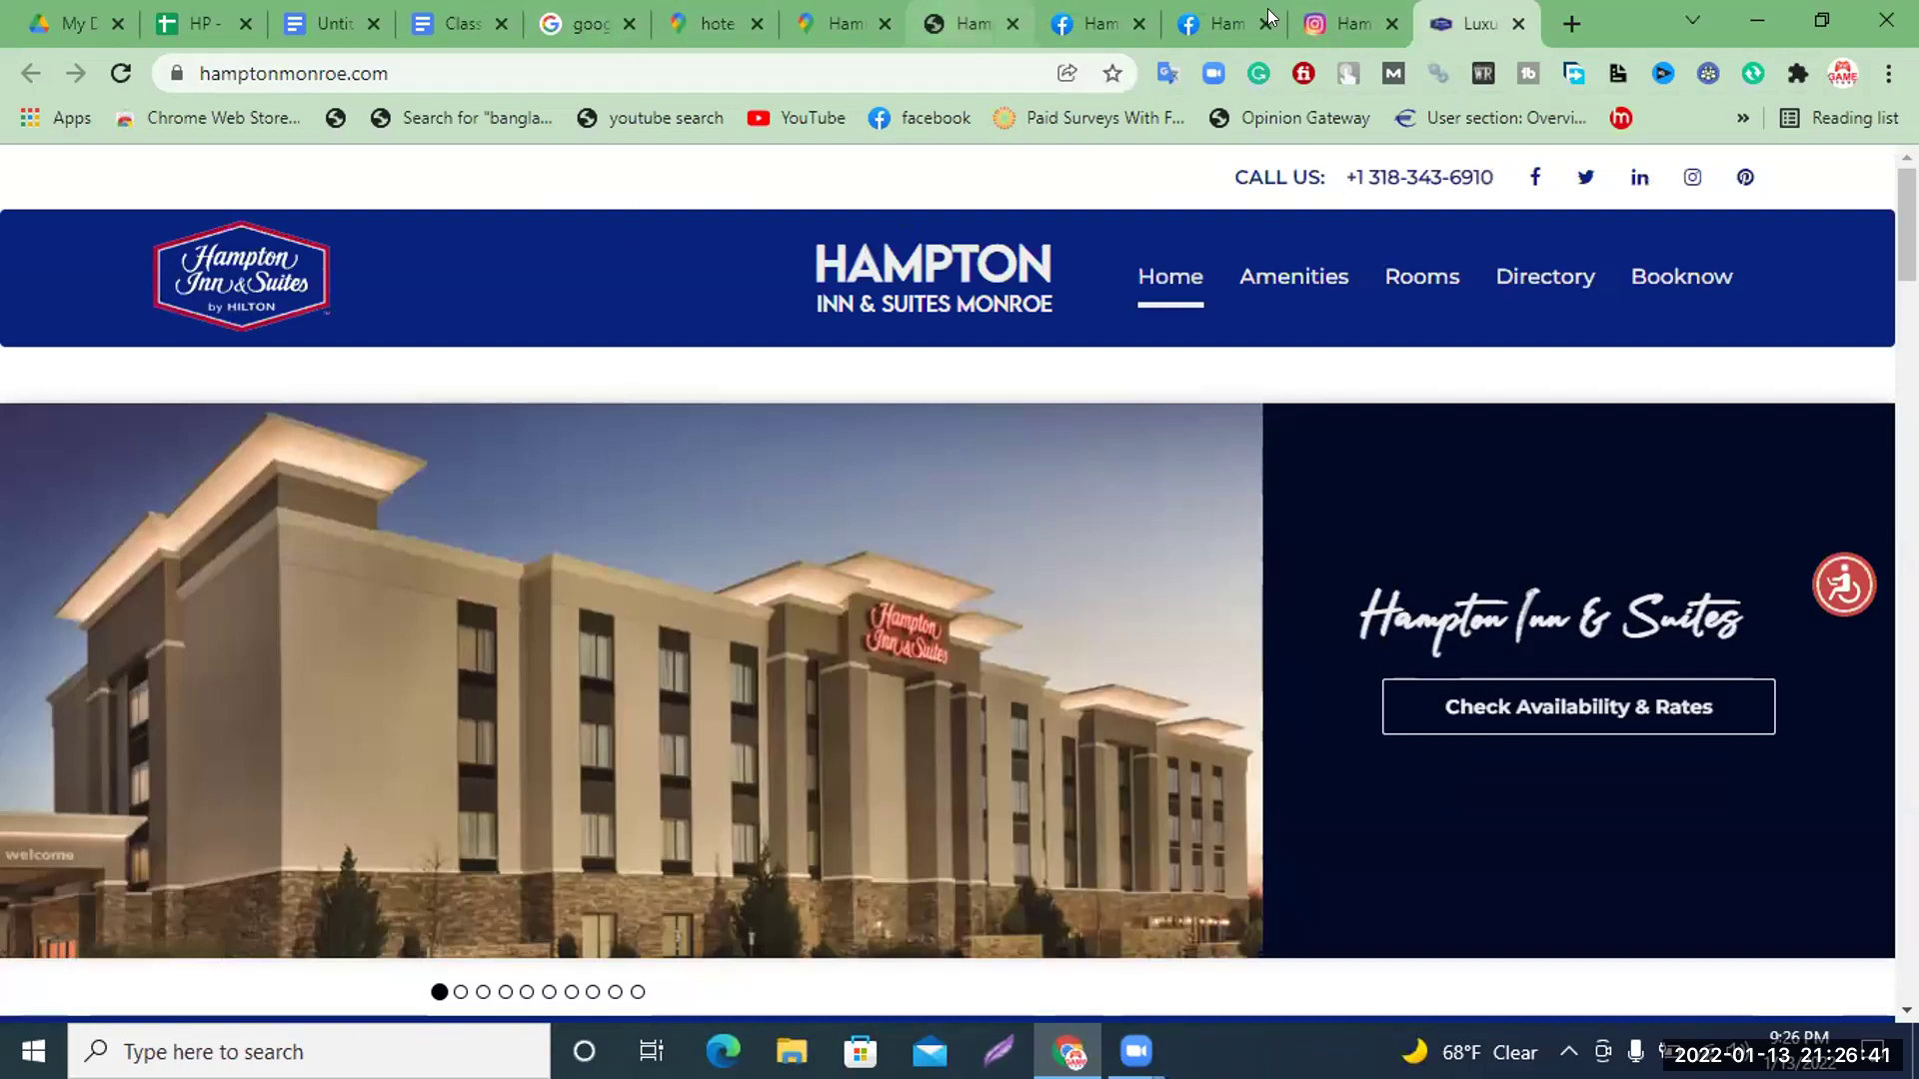
click(965, 23)
click(251, 255)
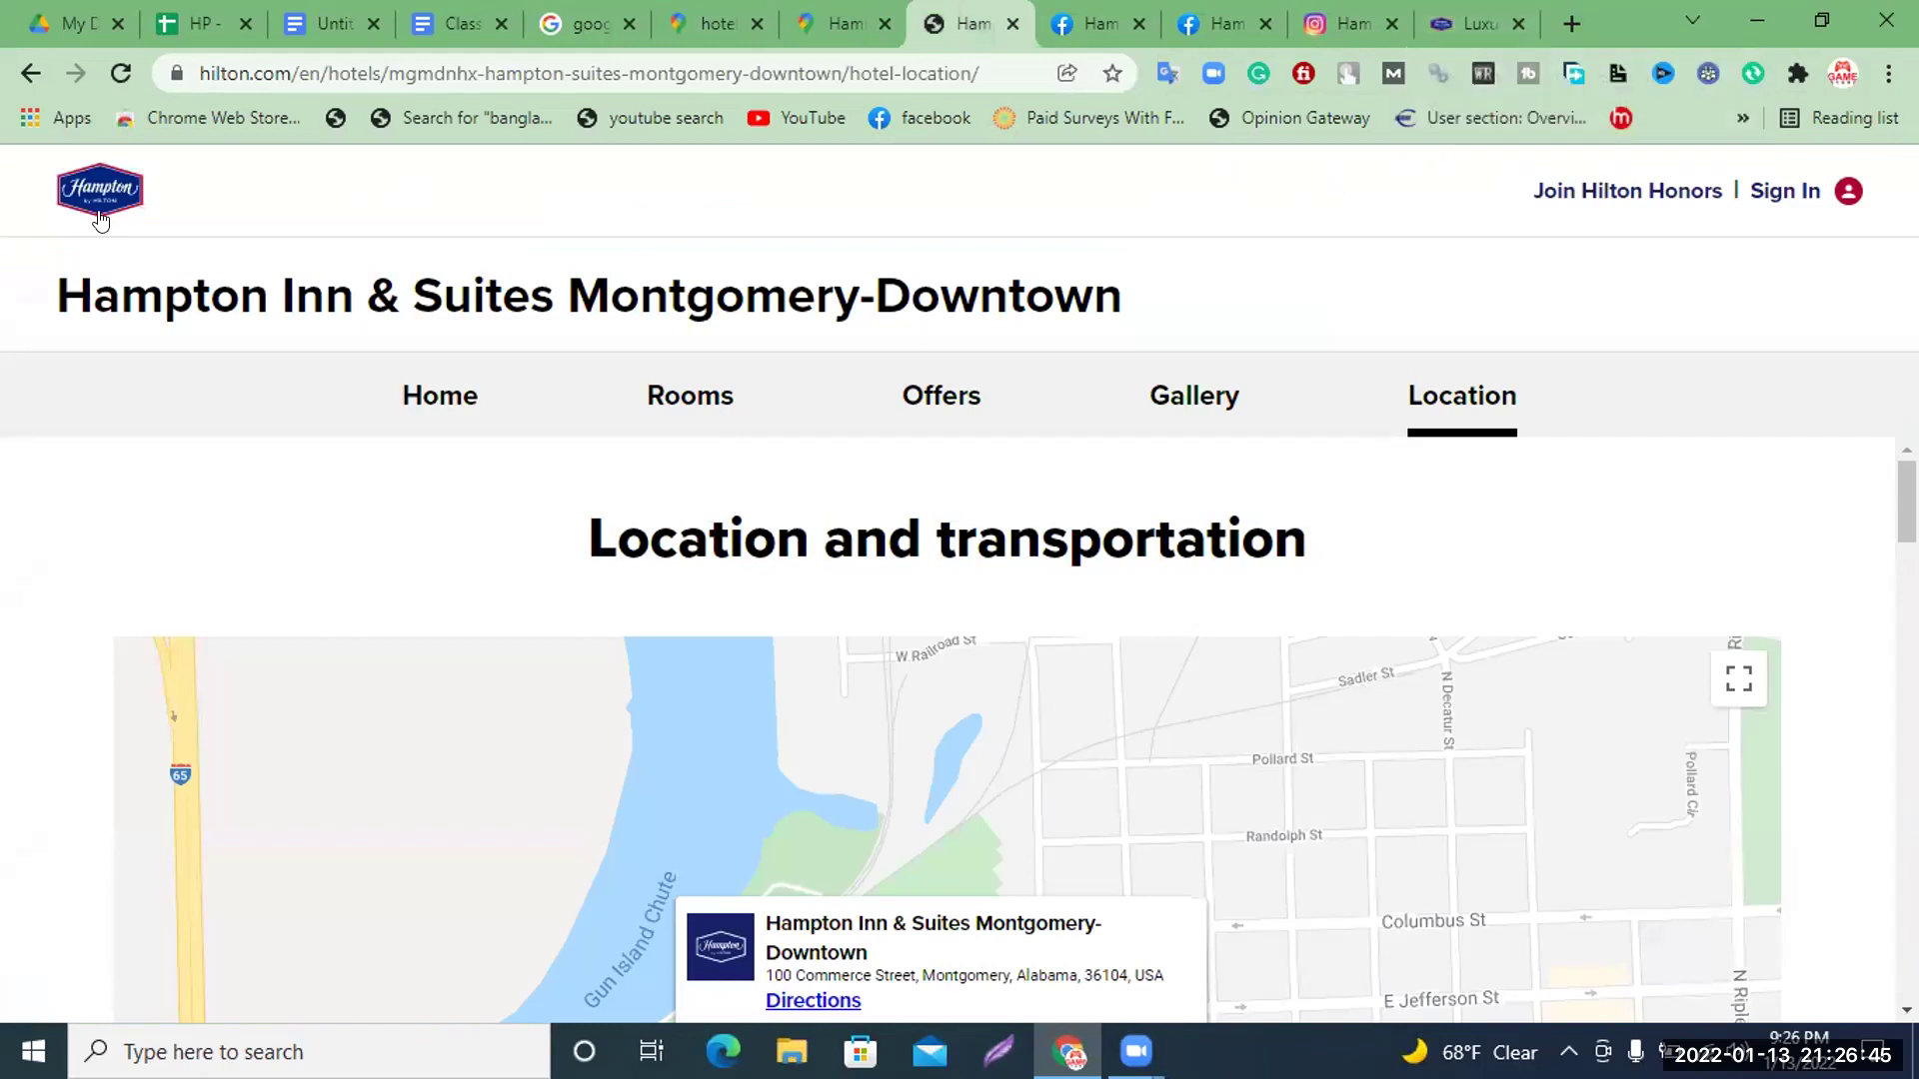
click(1471, 23)
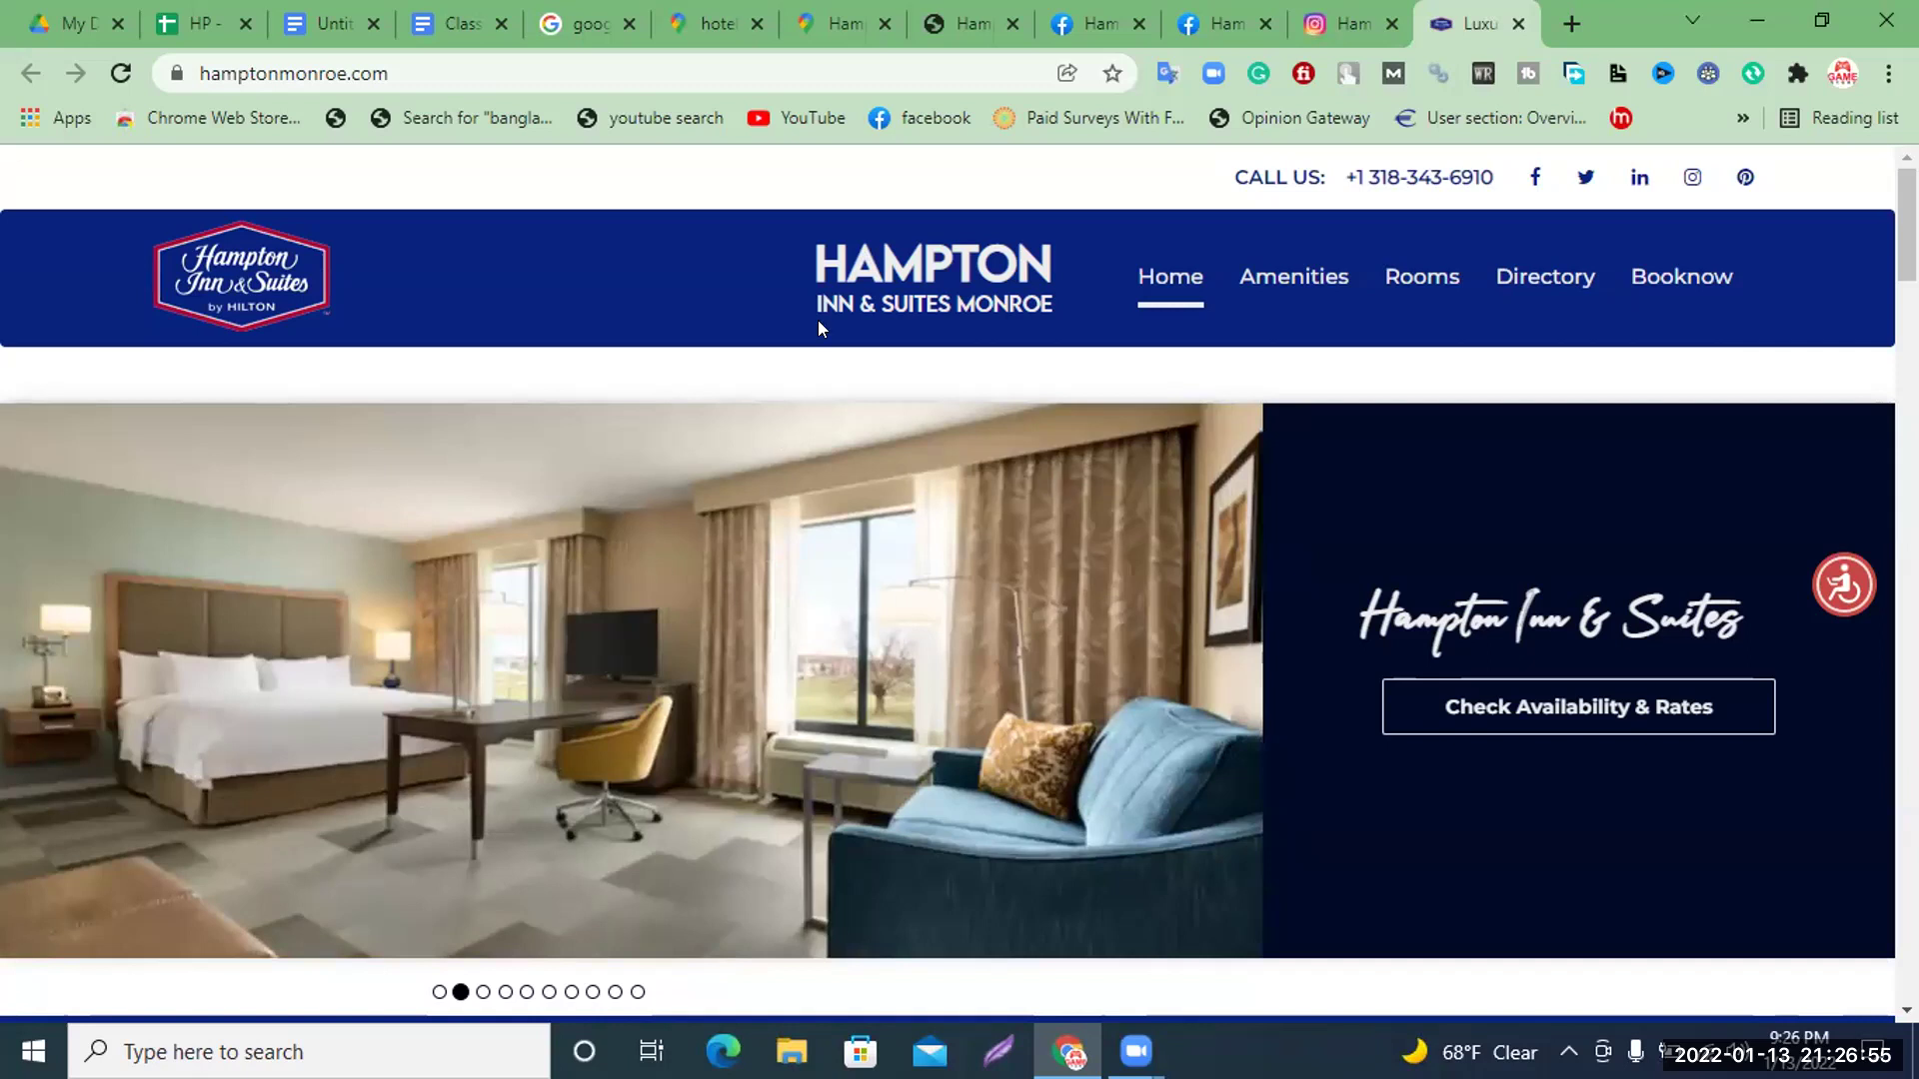
click(977, 10)
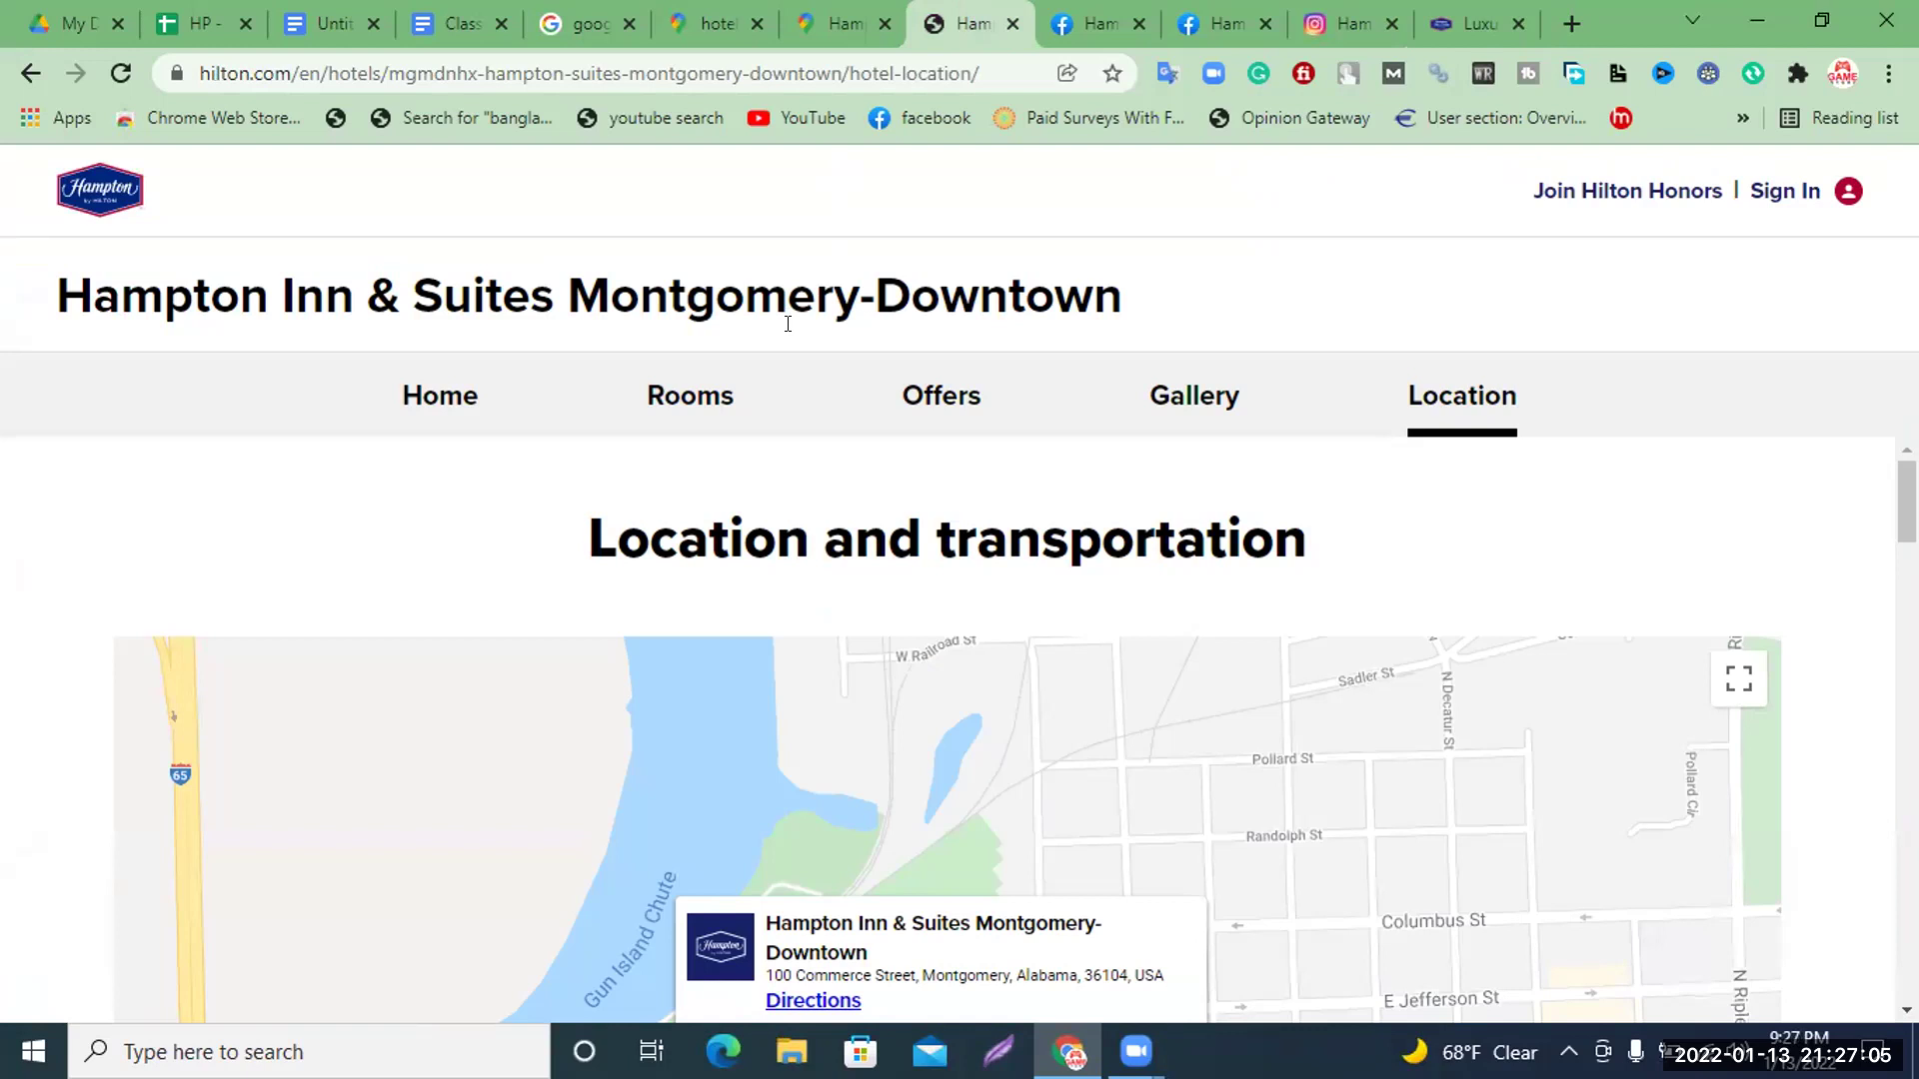
click(1472, 23)
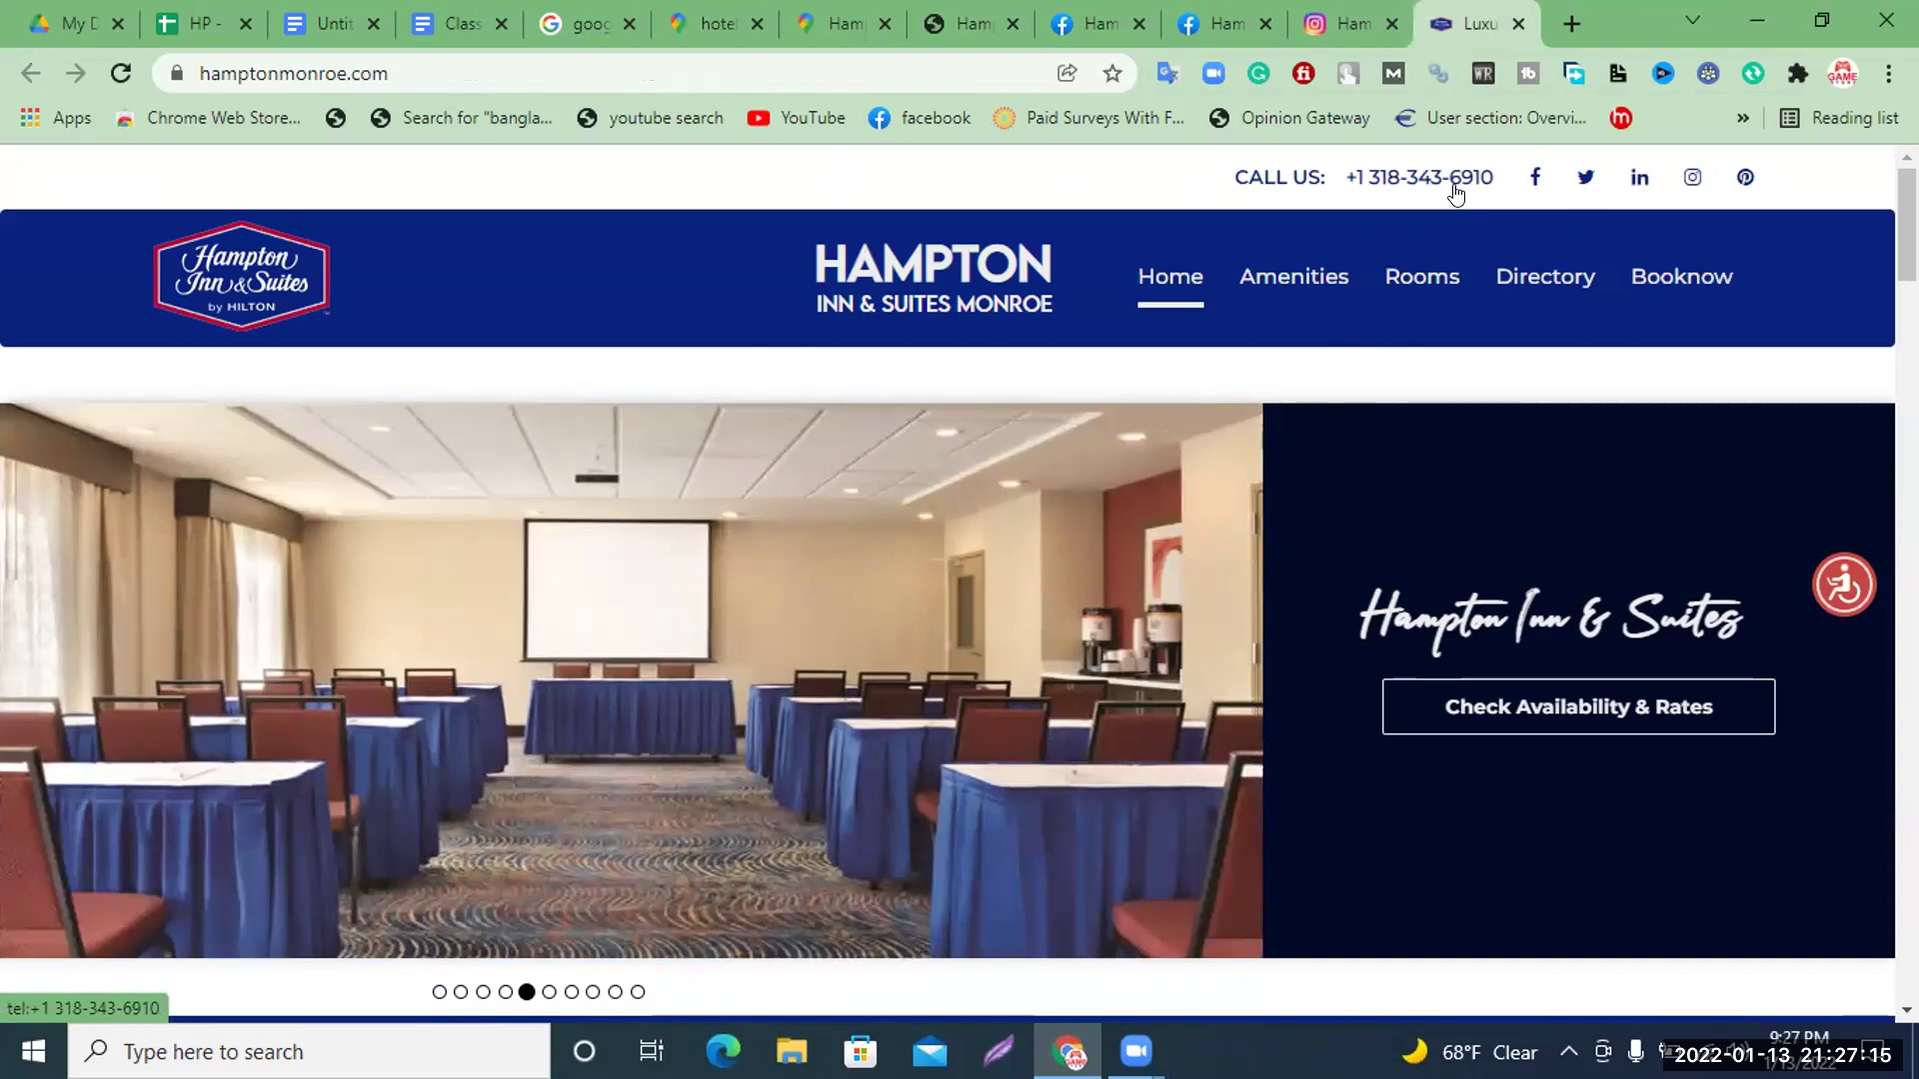
Compare the hotel name, website and phone number in row 2 of the HP sheet with the details on hamptonmonroe.com
click(218, 10)
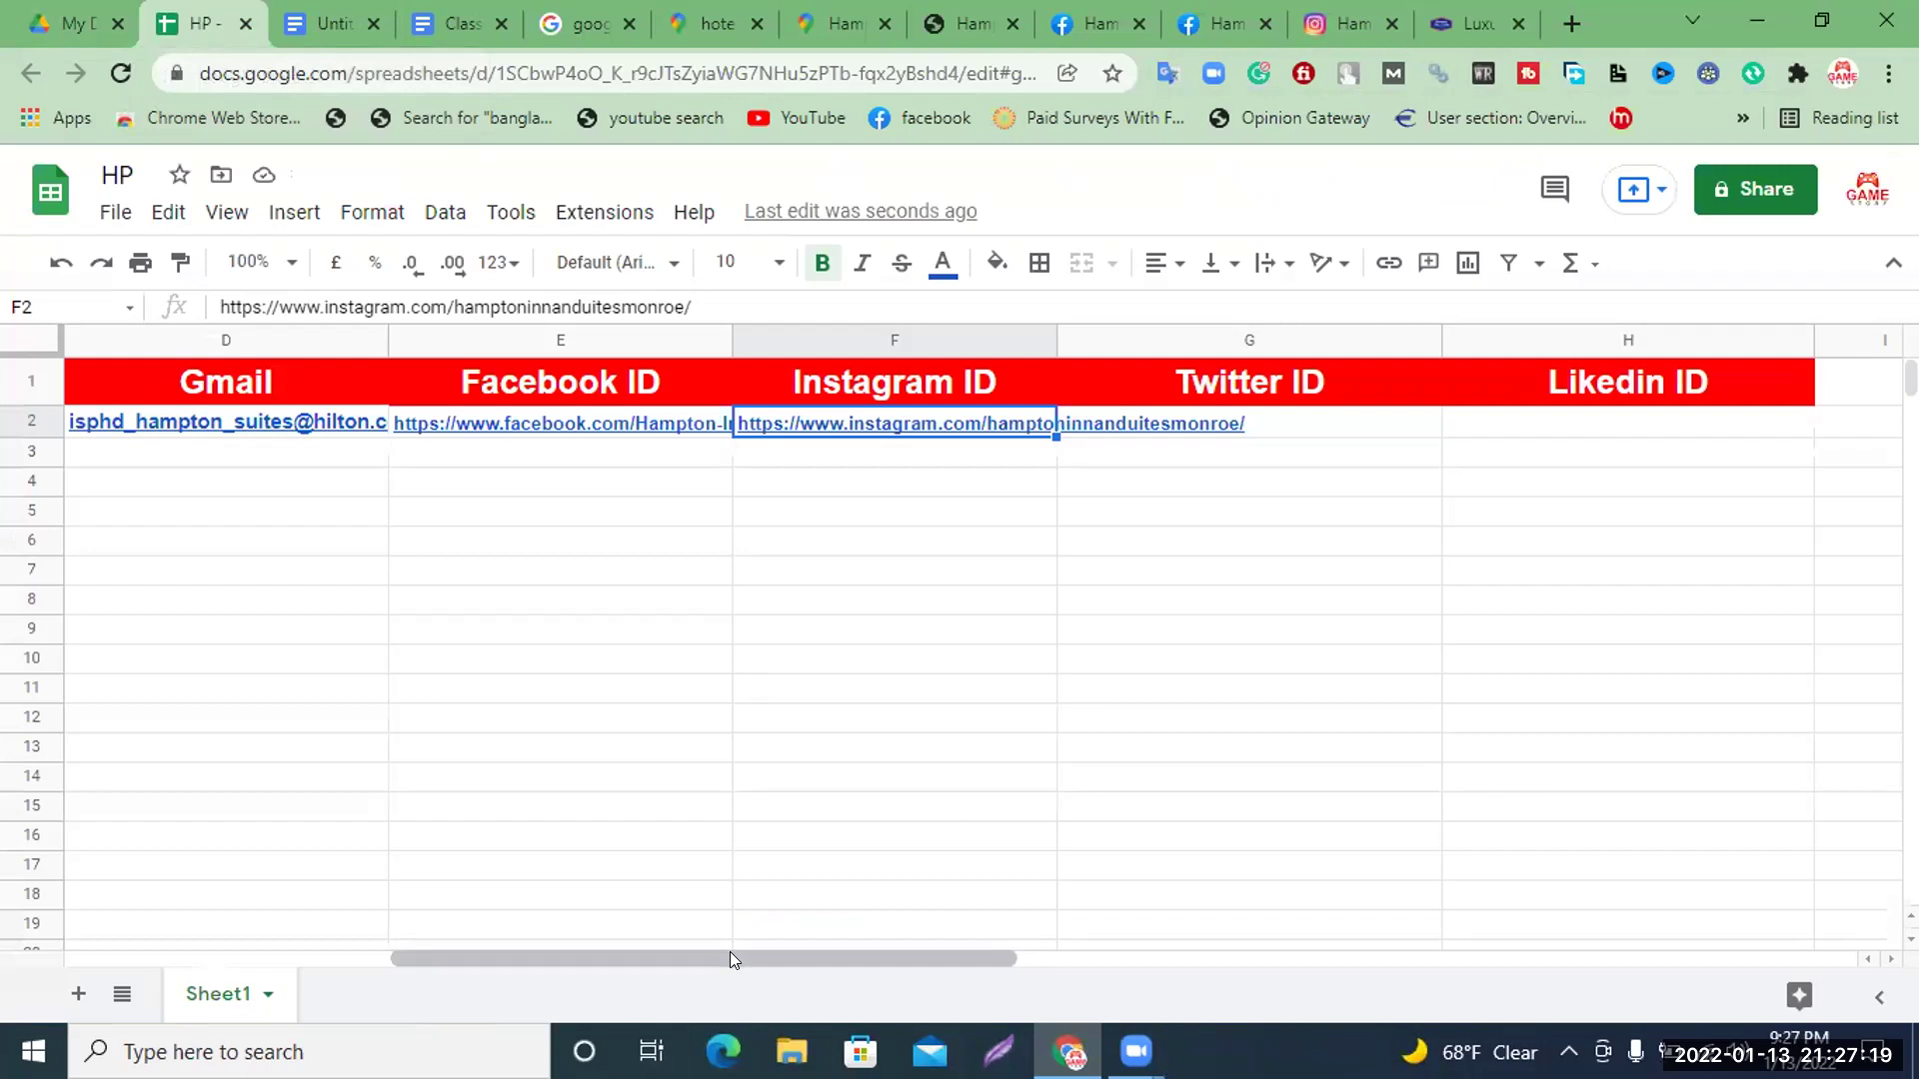
drag(729, 951, 504, 956)
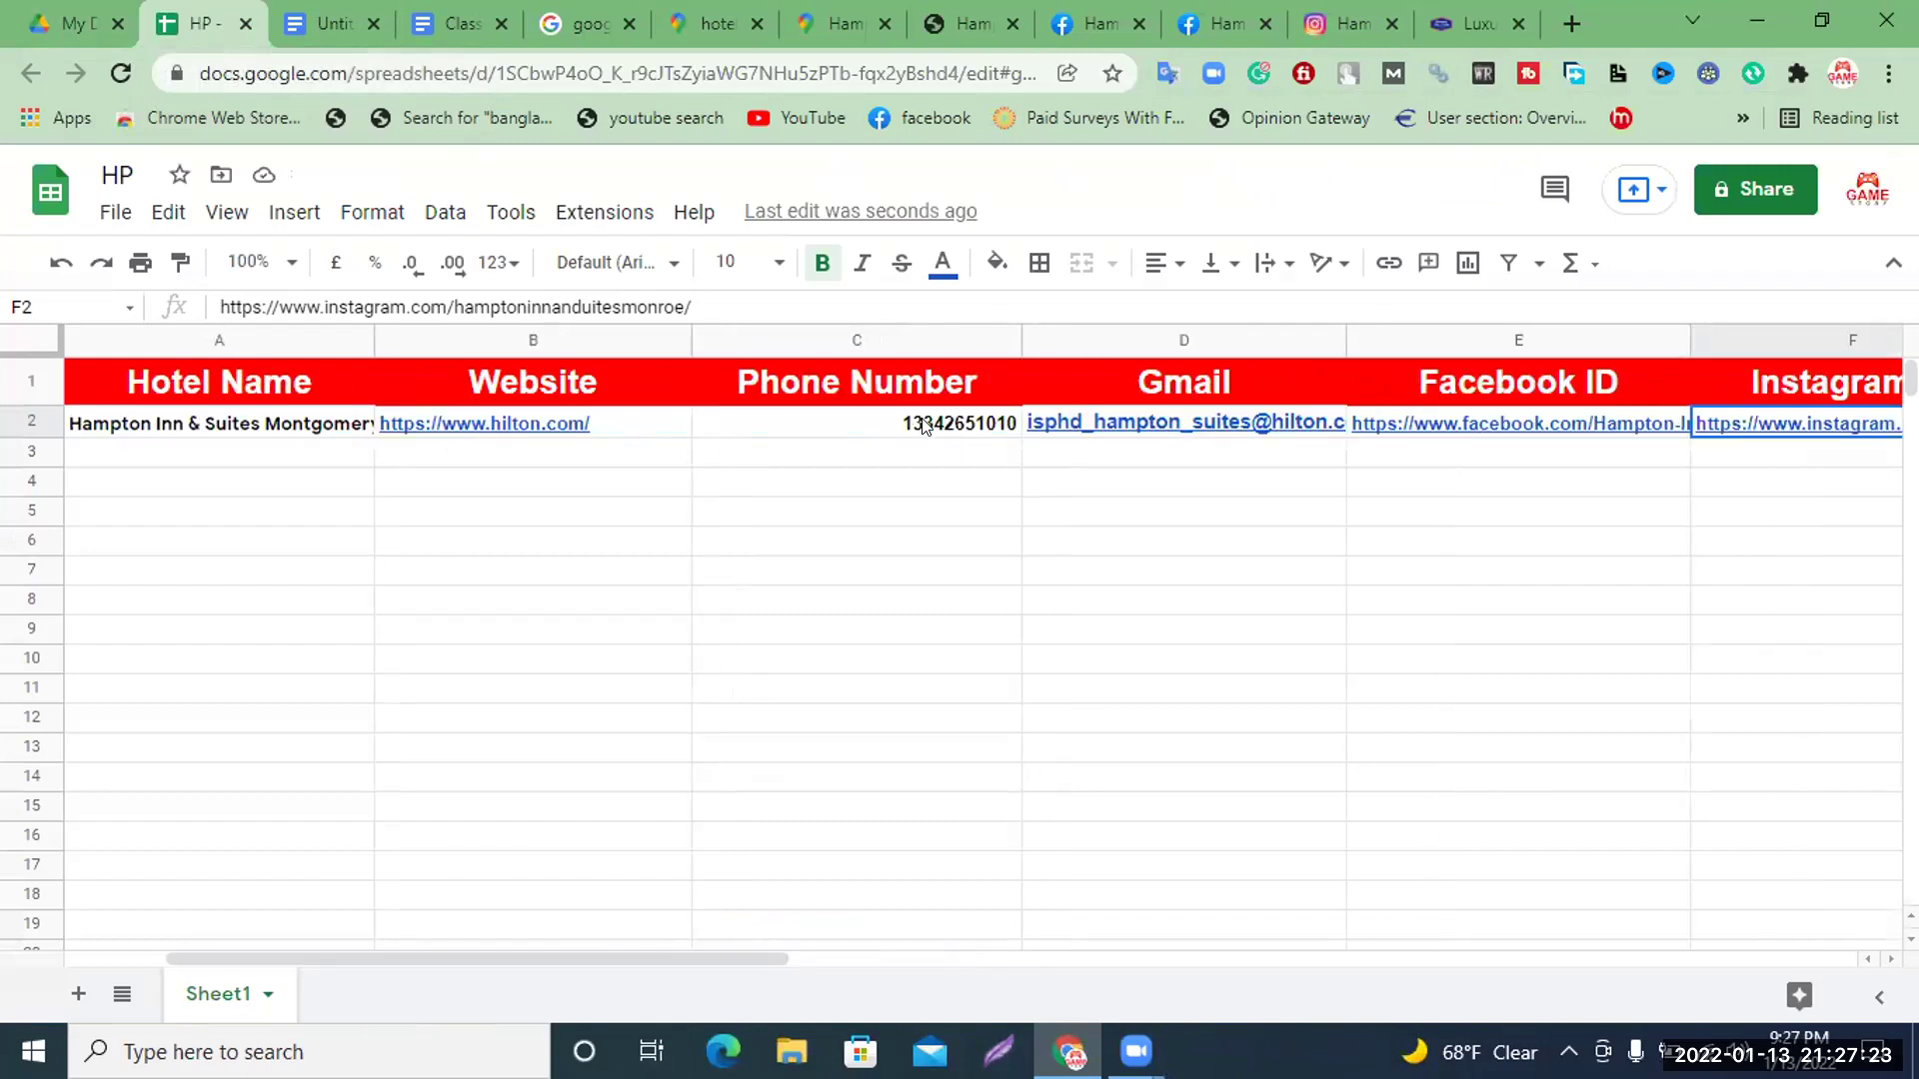
click(1477, 23)
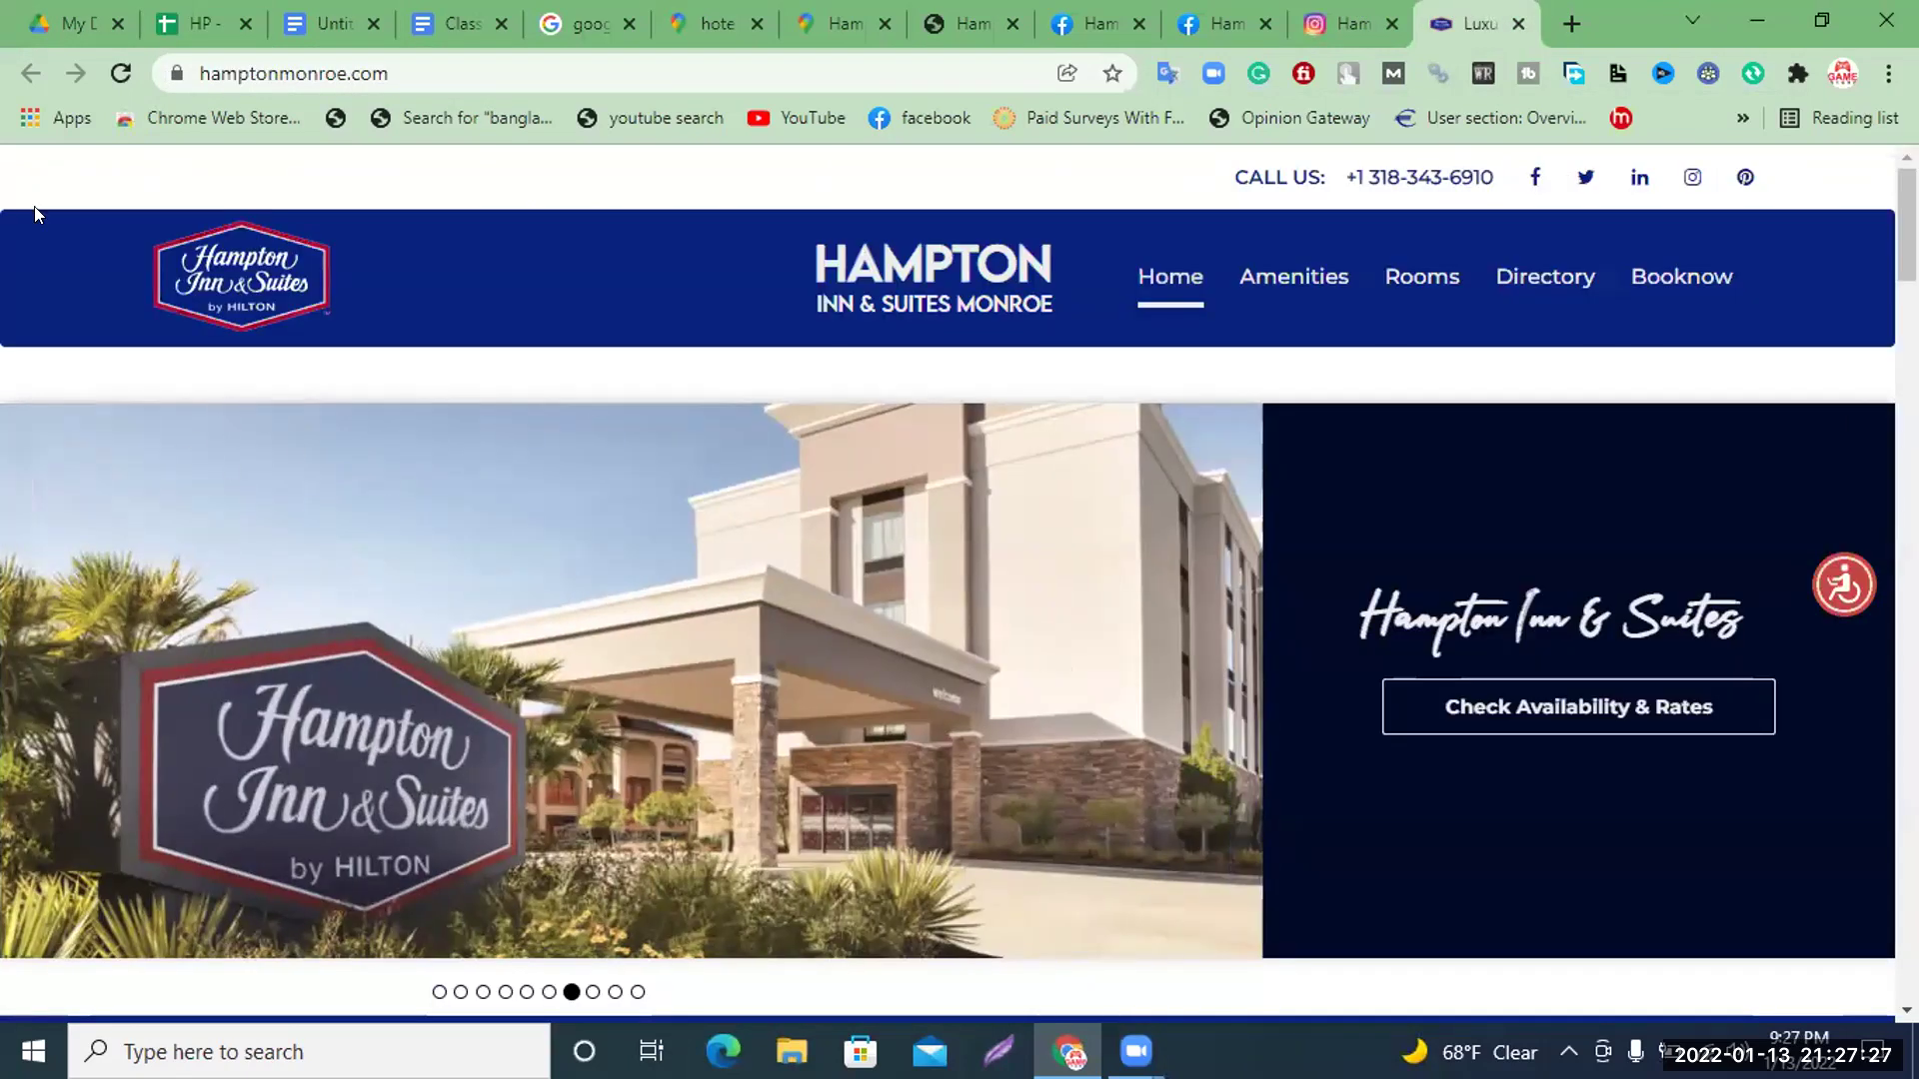
scroll(300, 271, down, 5)
scroll(922, 502, up, 3)
scroll(921, 501, down, 2)
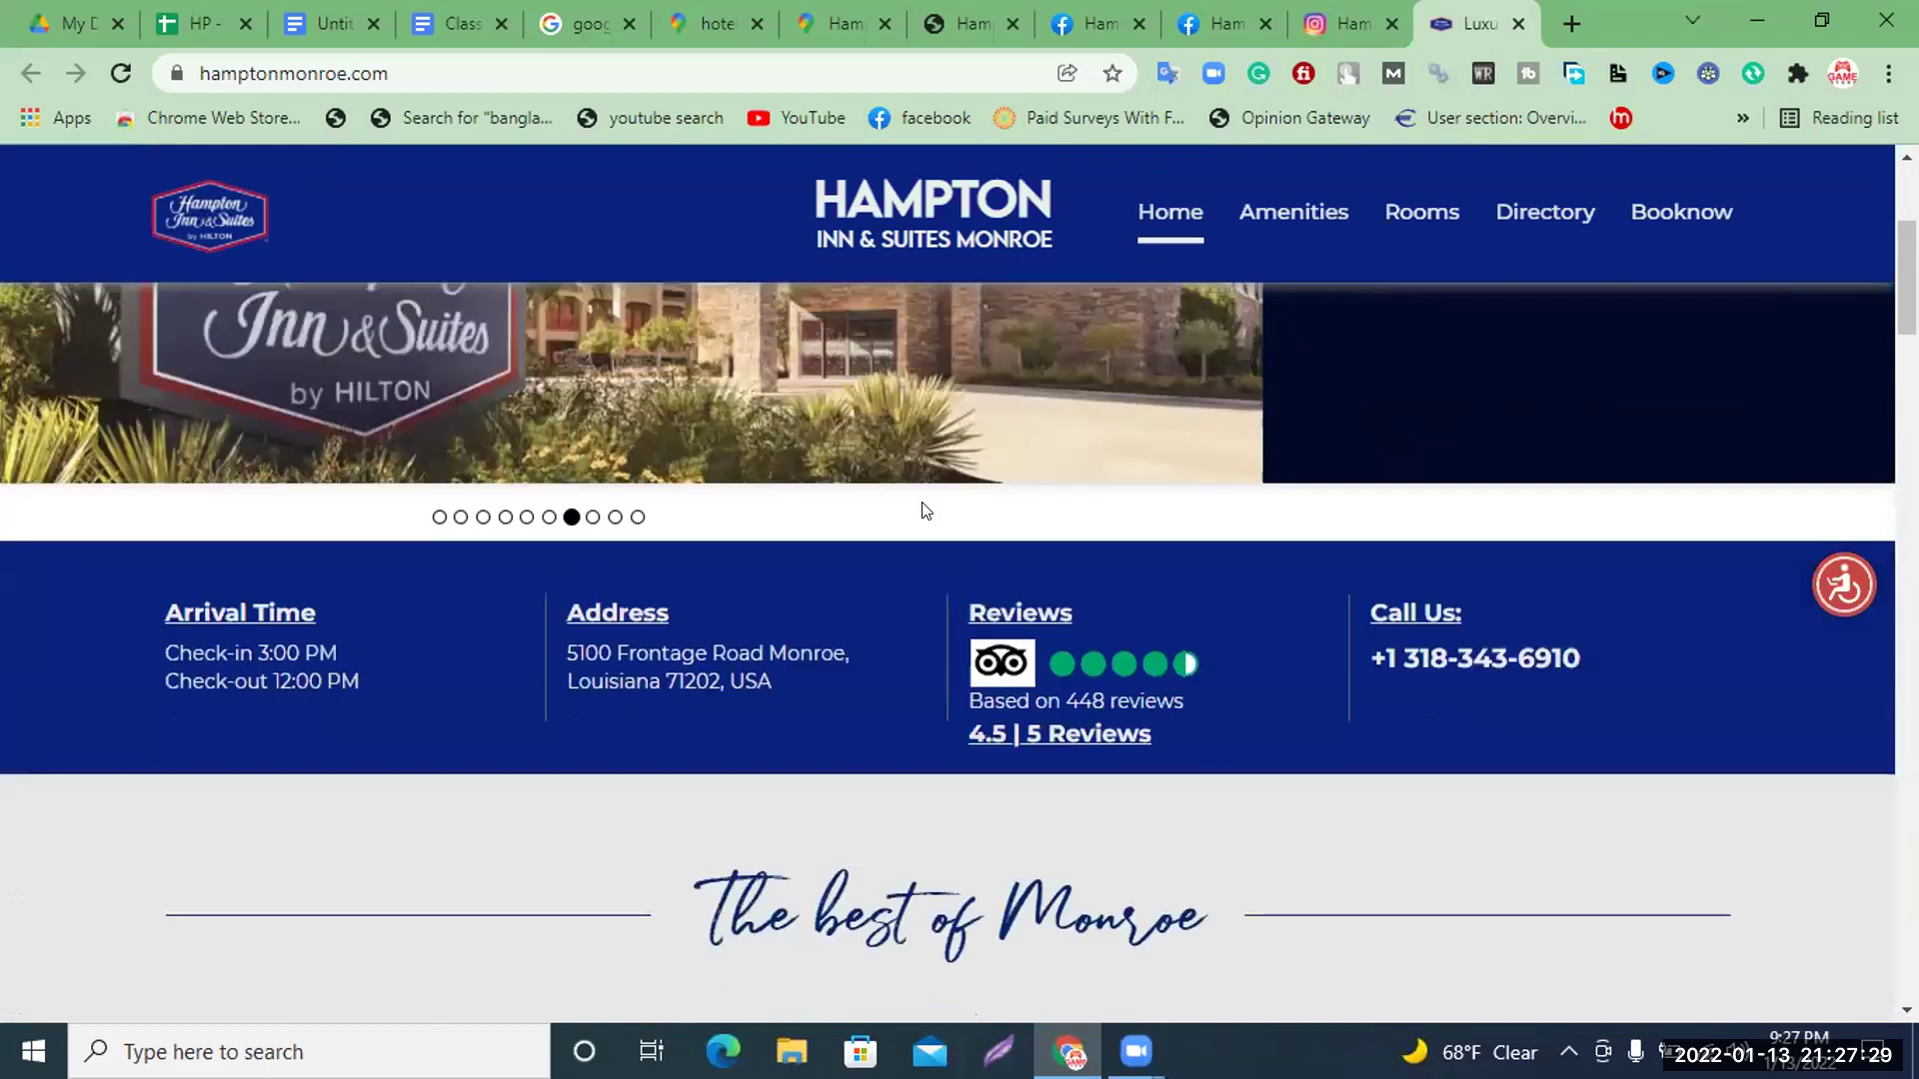
scroll(920, 505, up, 5)
Open the home page of the Hilton Montgomery-Downtown site and examine its phone, address and arrival details
click(962, 23)
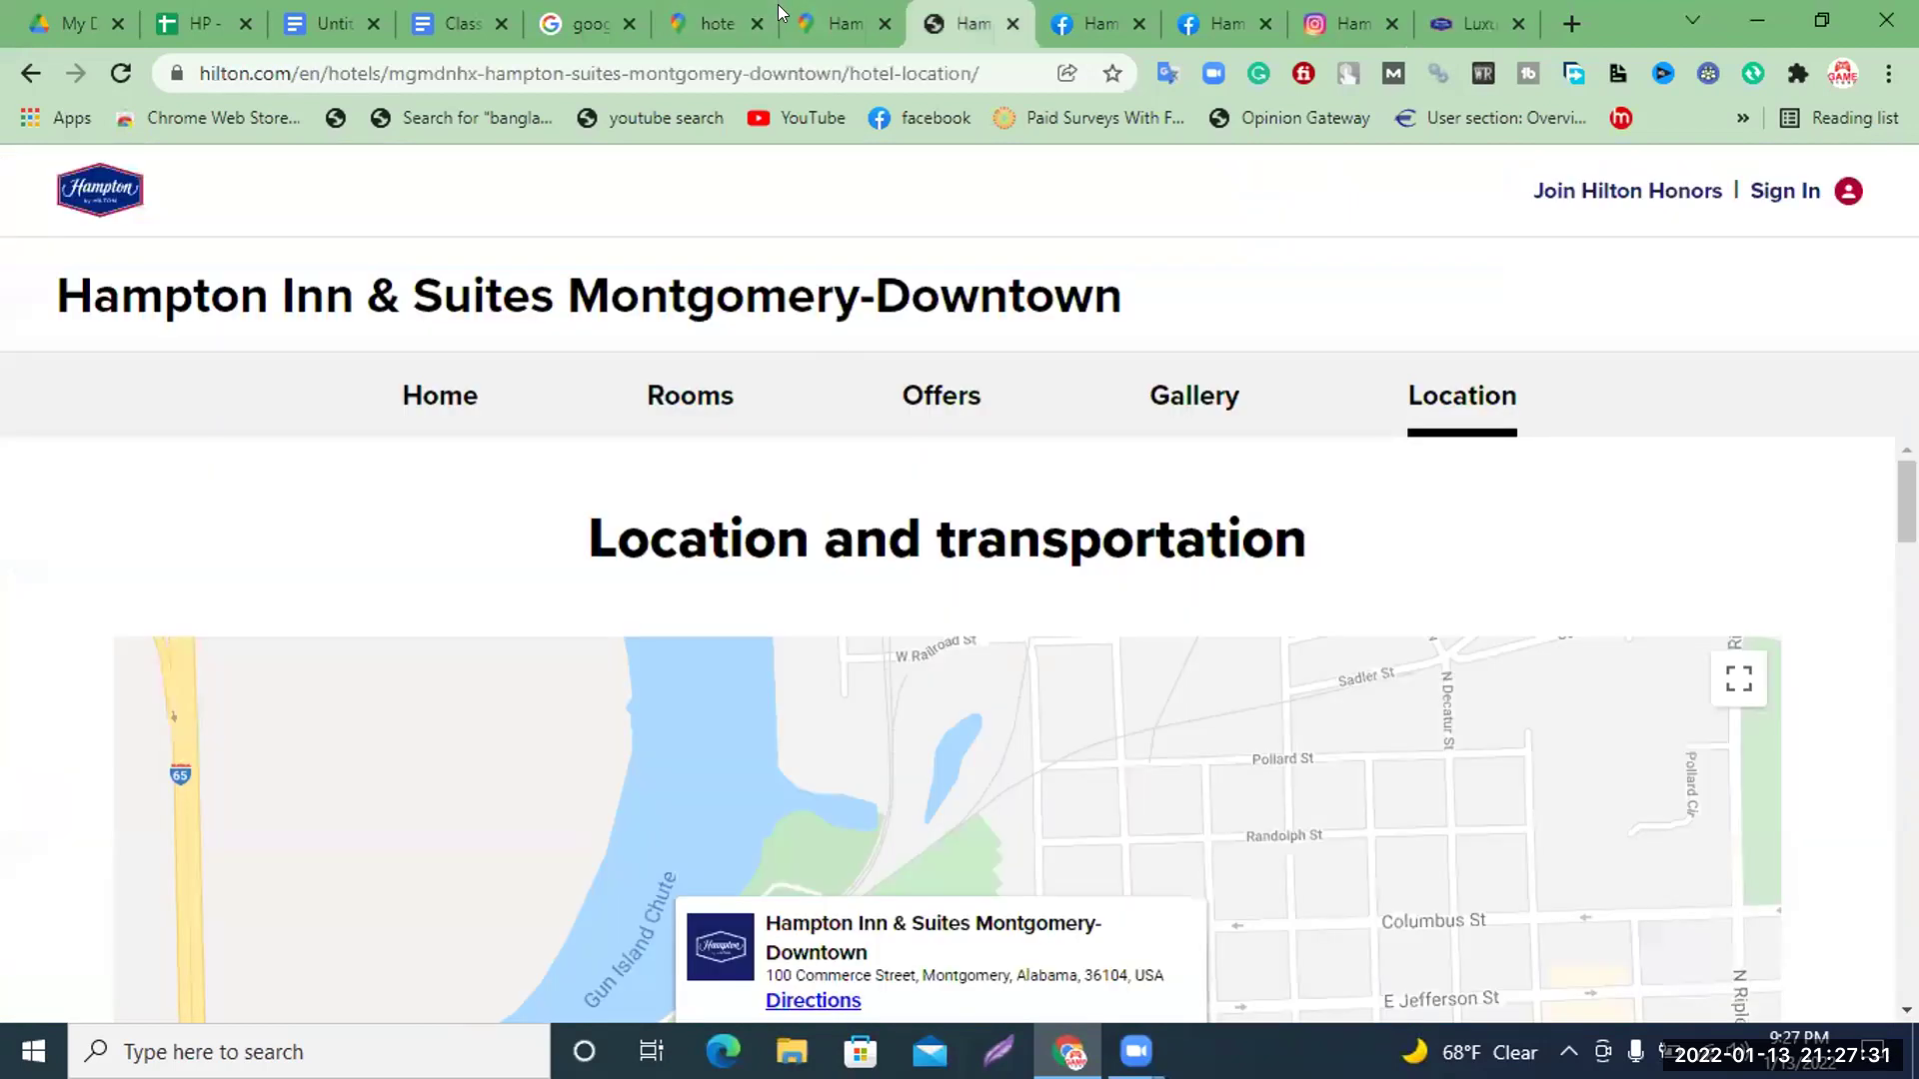
click(428, 398)
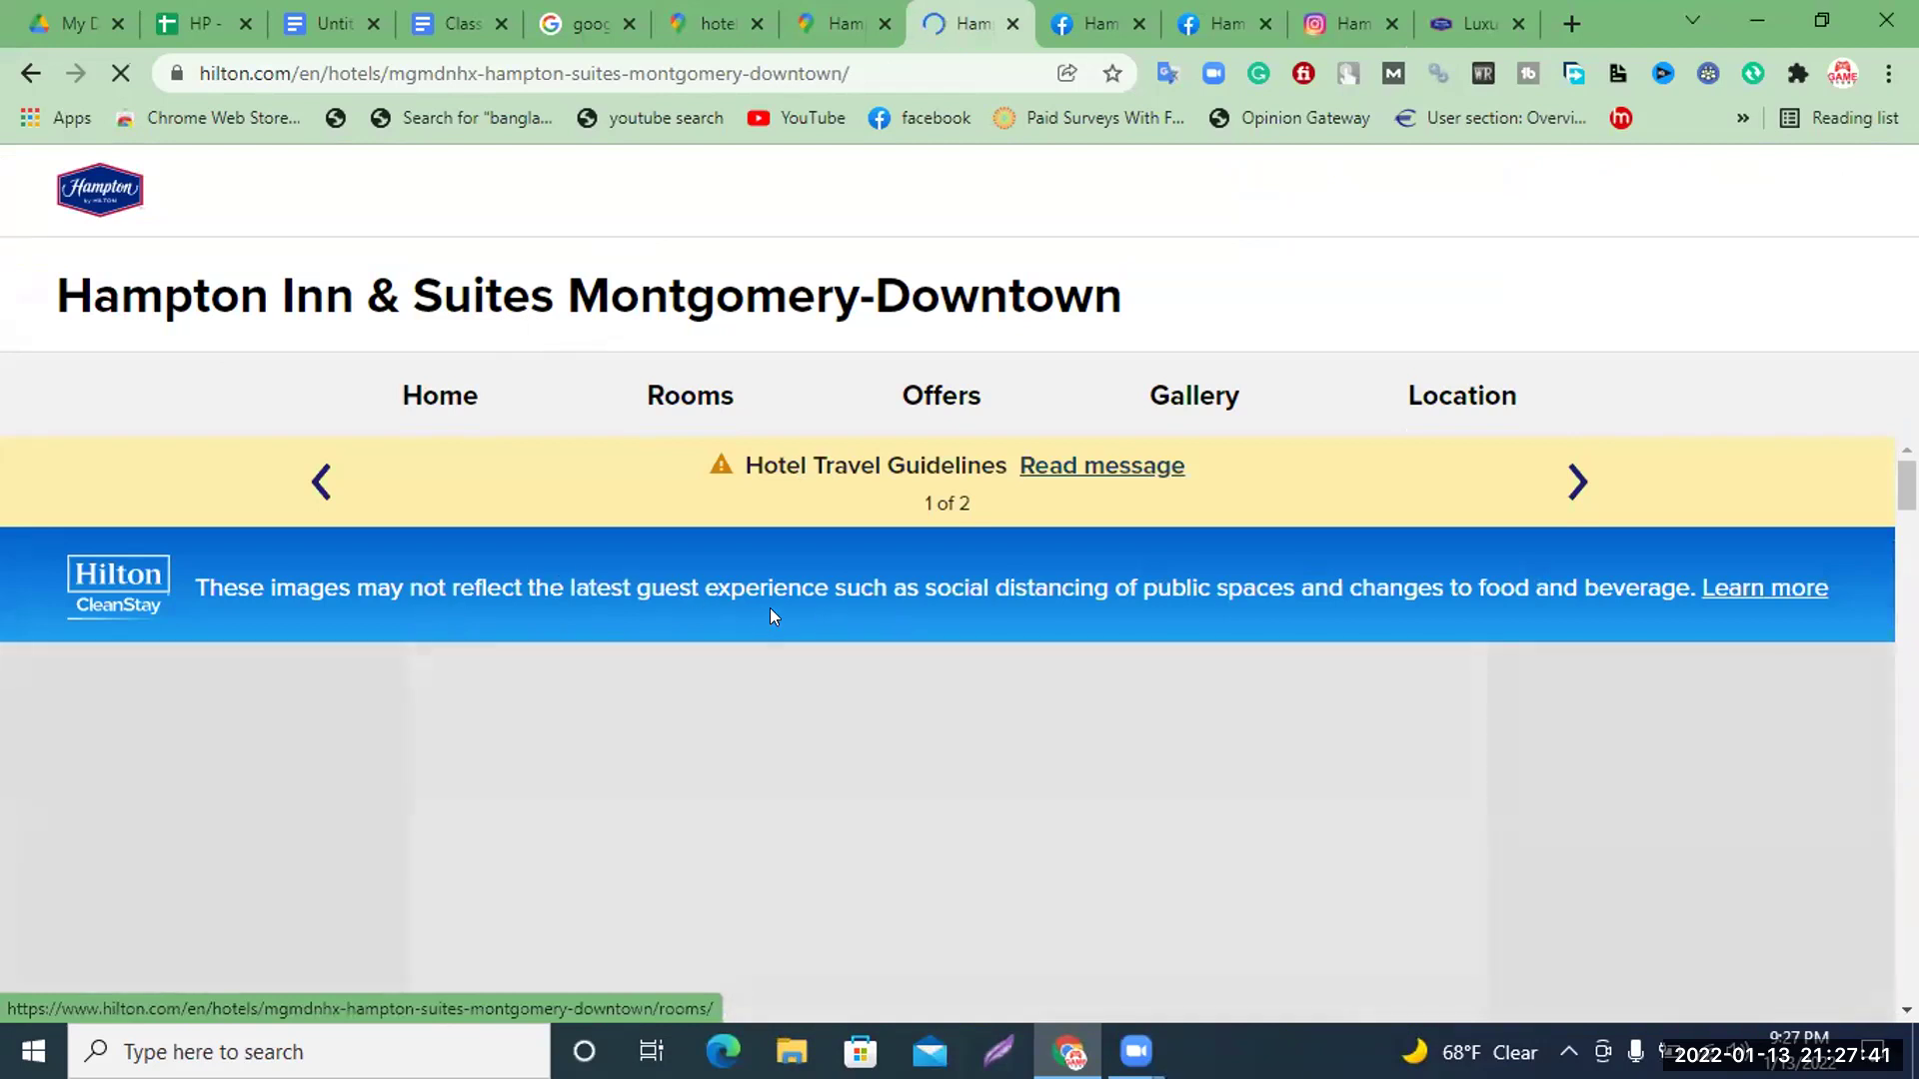
scroll(1289, 481, down, 5)
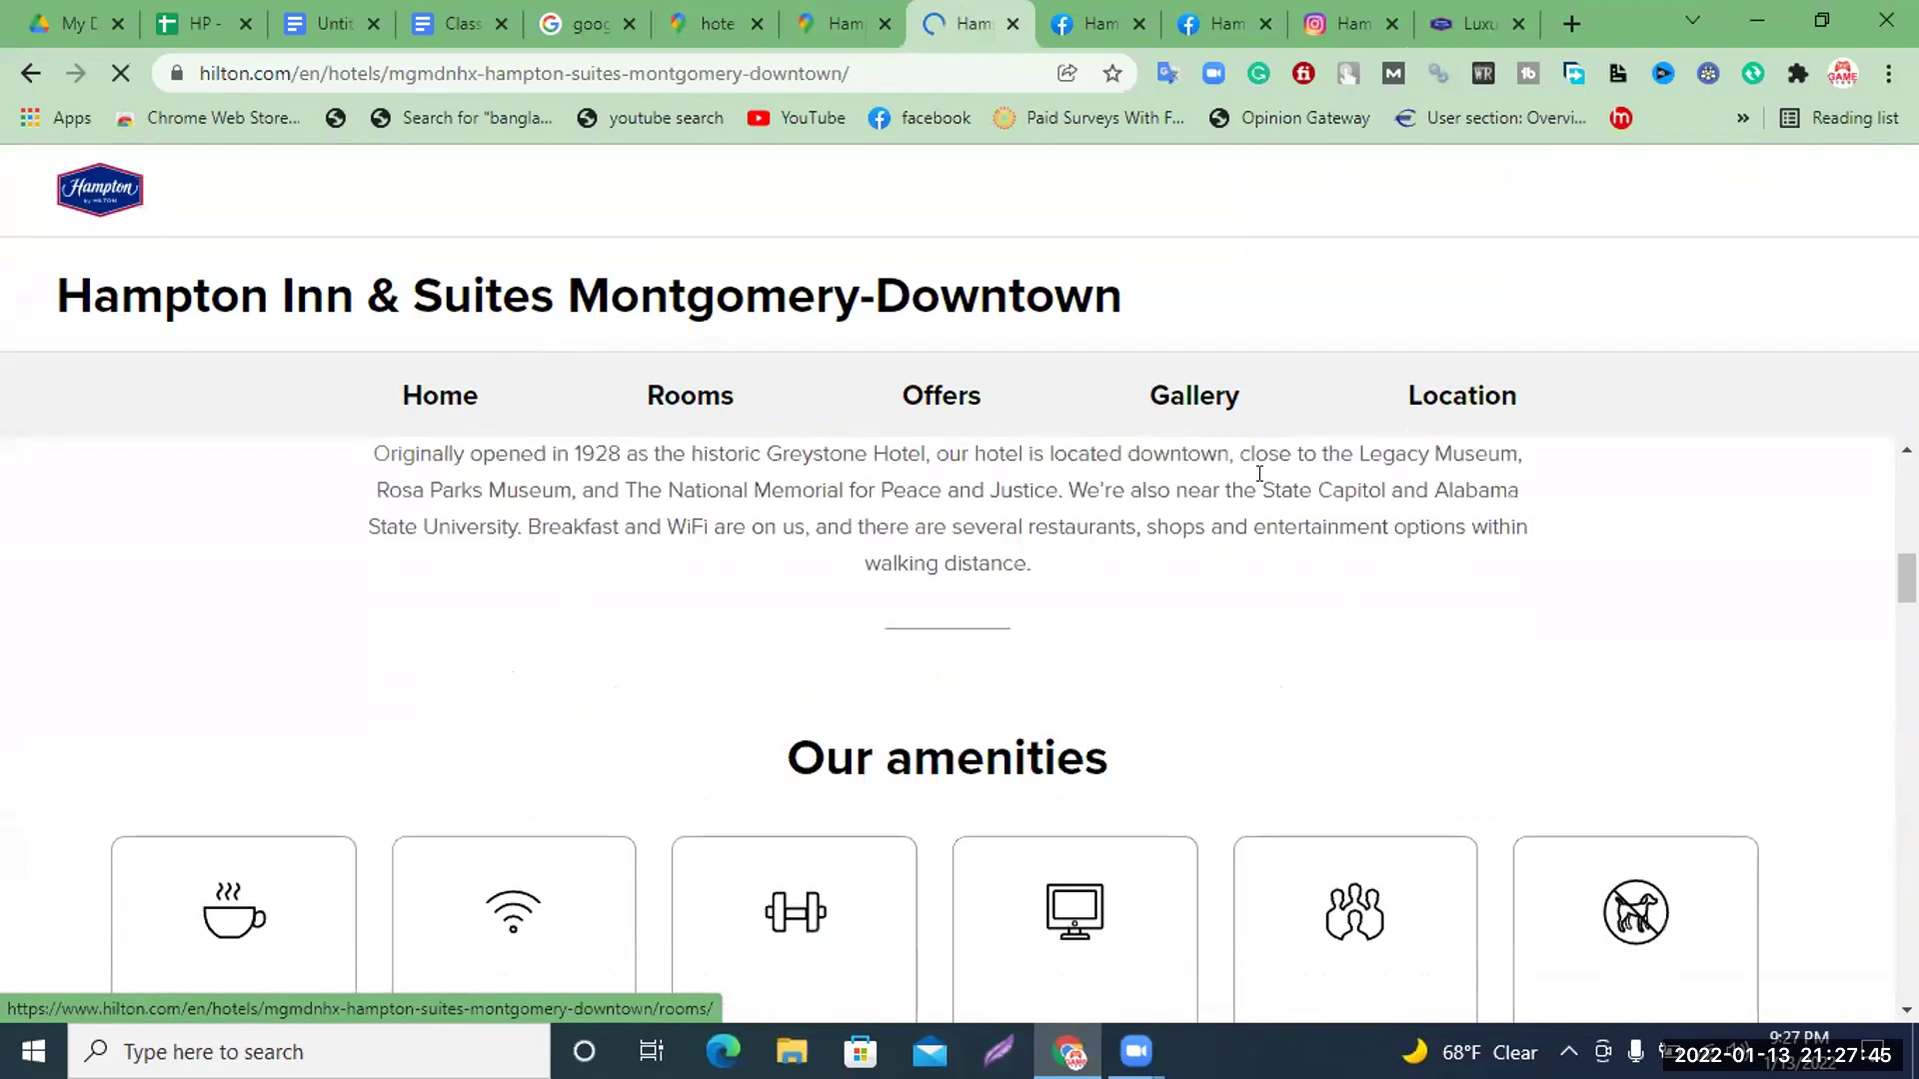
scroll(1180, 754, down, 3)
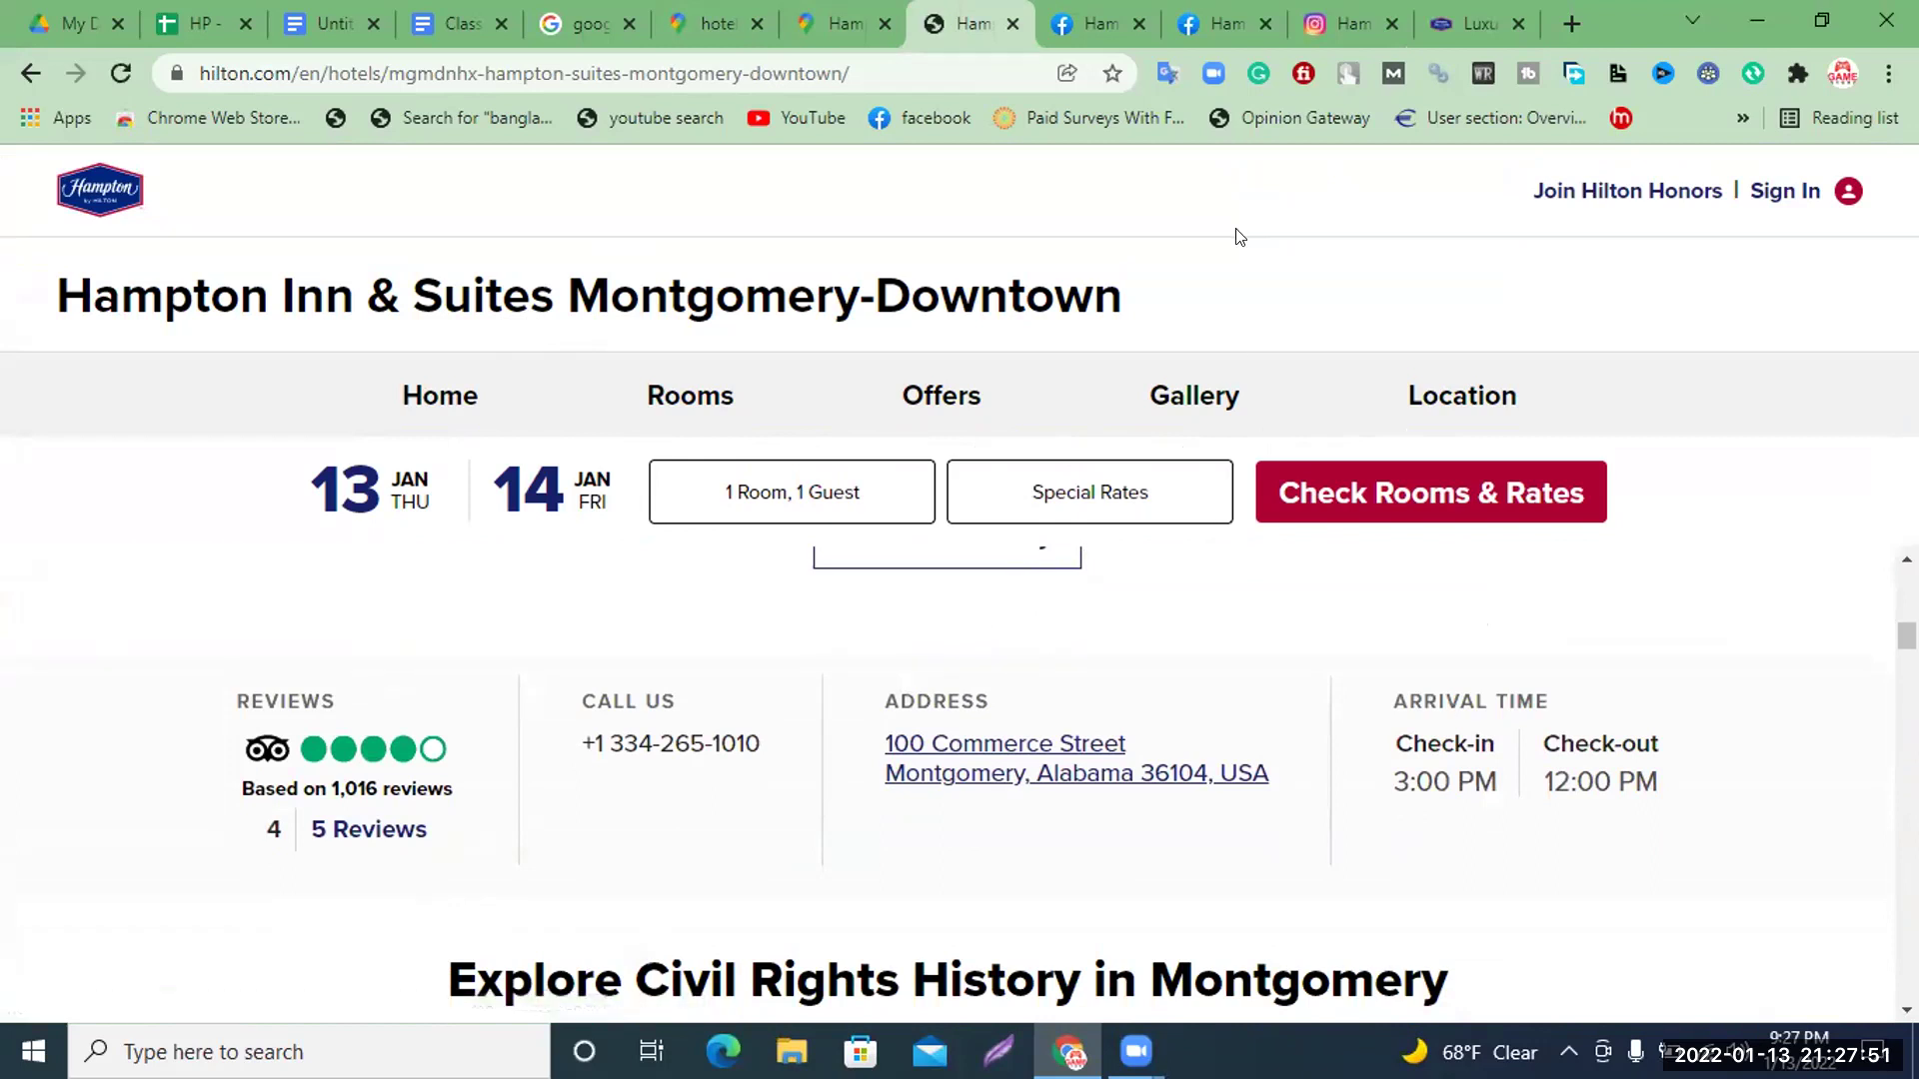
Replace the link in Website cell B2 of the HP sheet with the copied address of hamptonmonroe.com
key(ctrl+9)
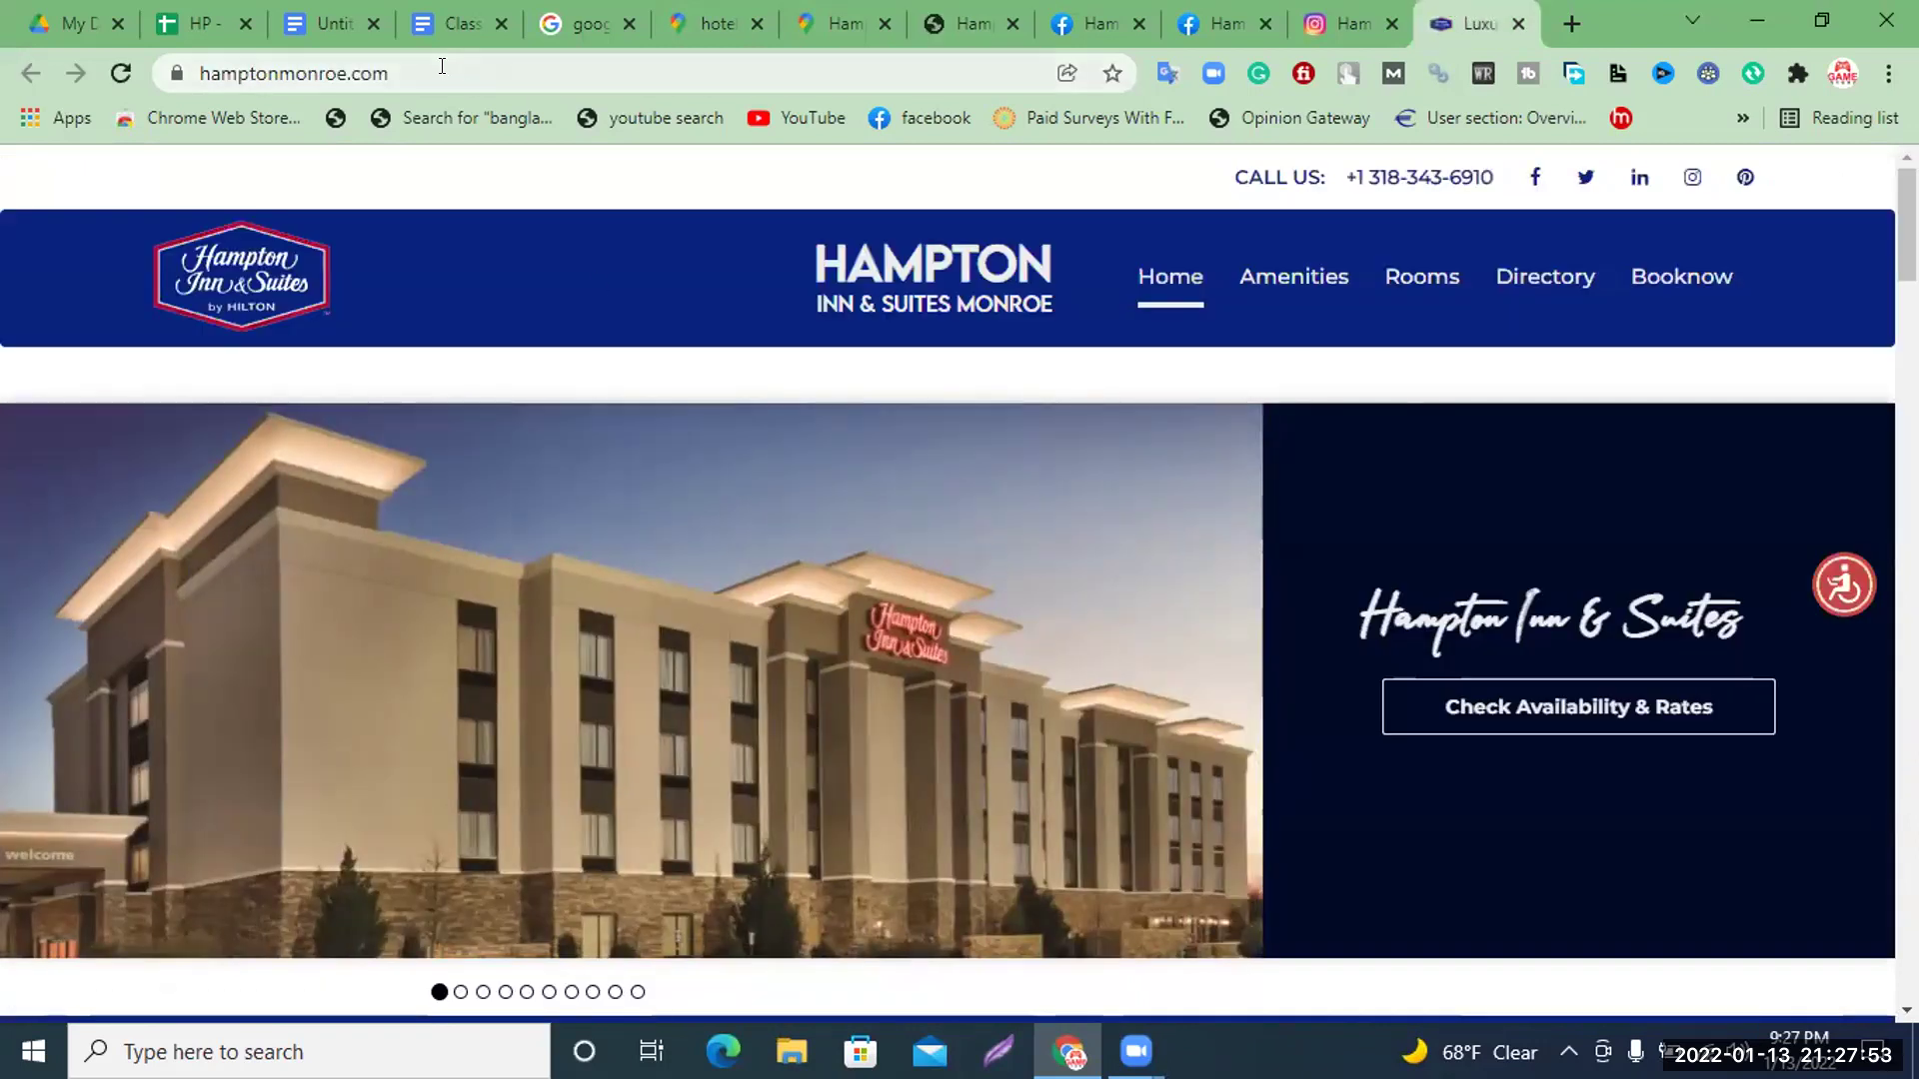
click(439, 64)
key(ctrl+c)
click(200, 24)
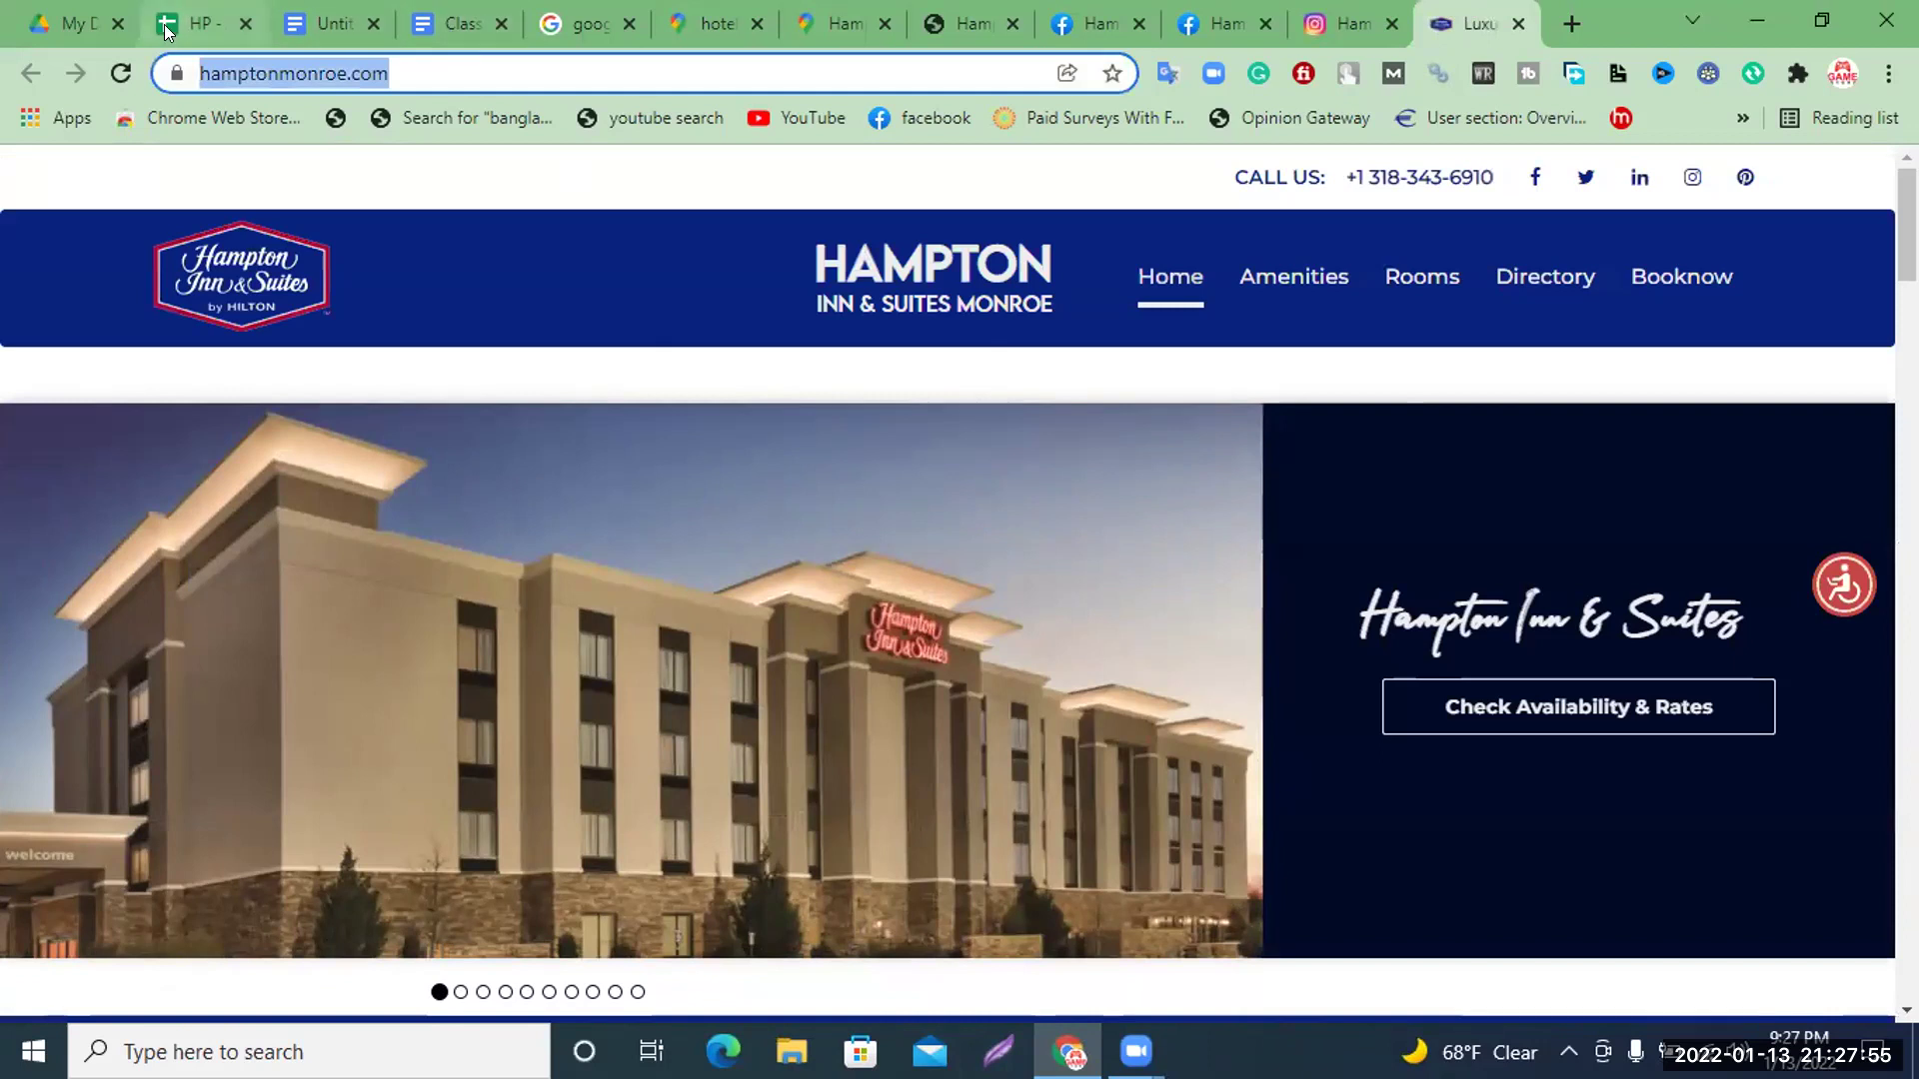
click(507, 440)
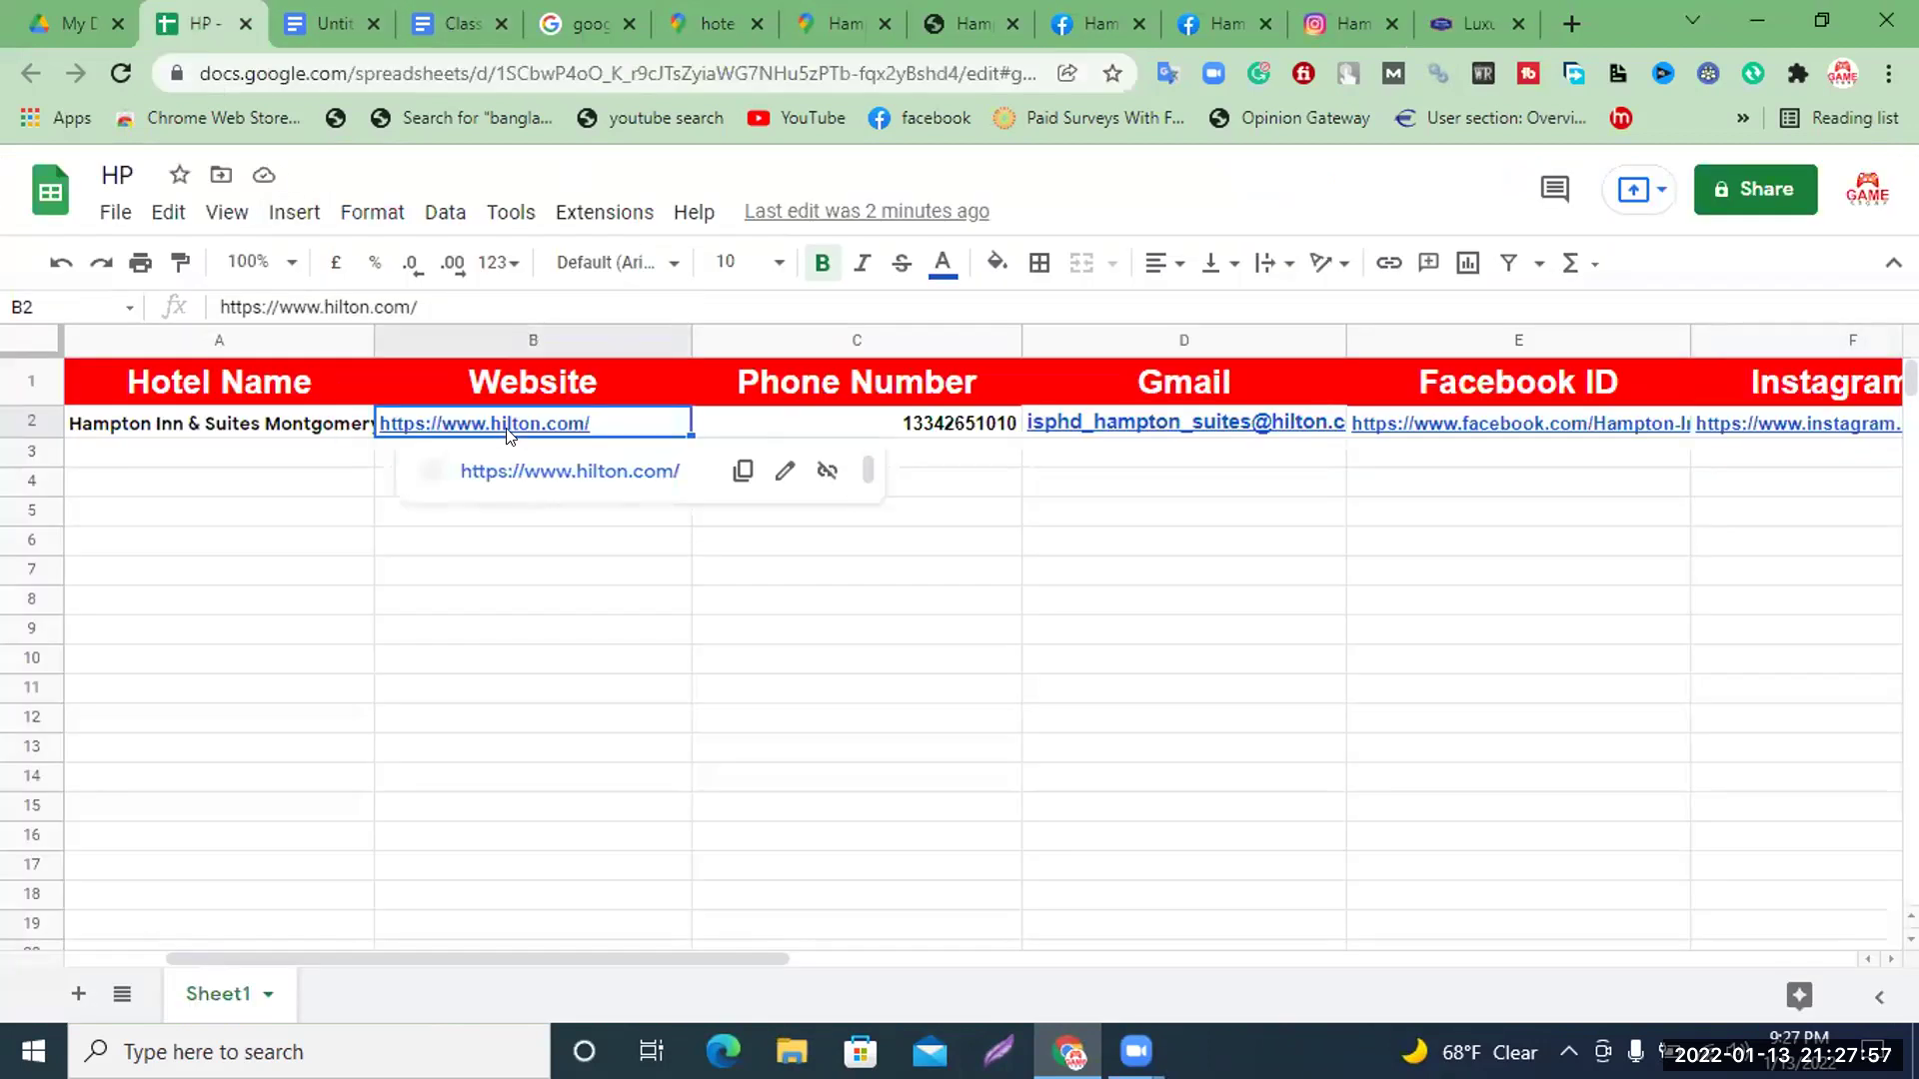
key(ctrl+v)
click(1251, 615)
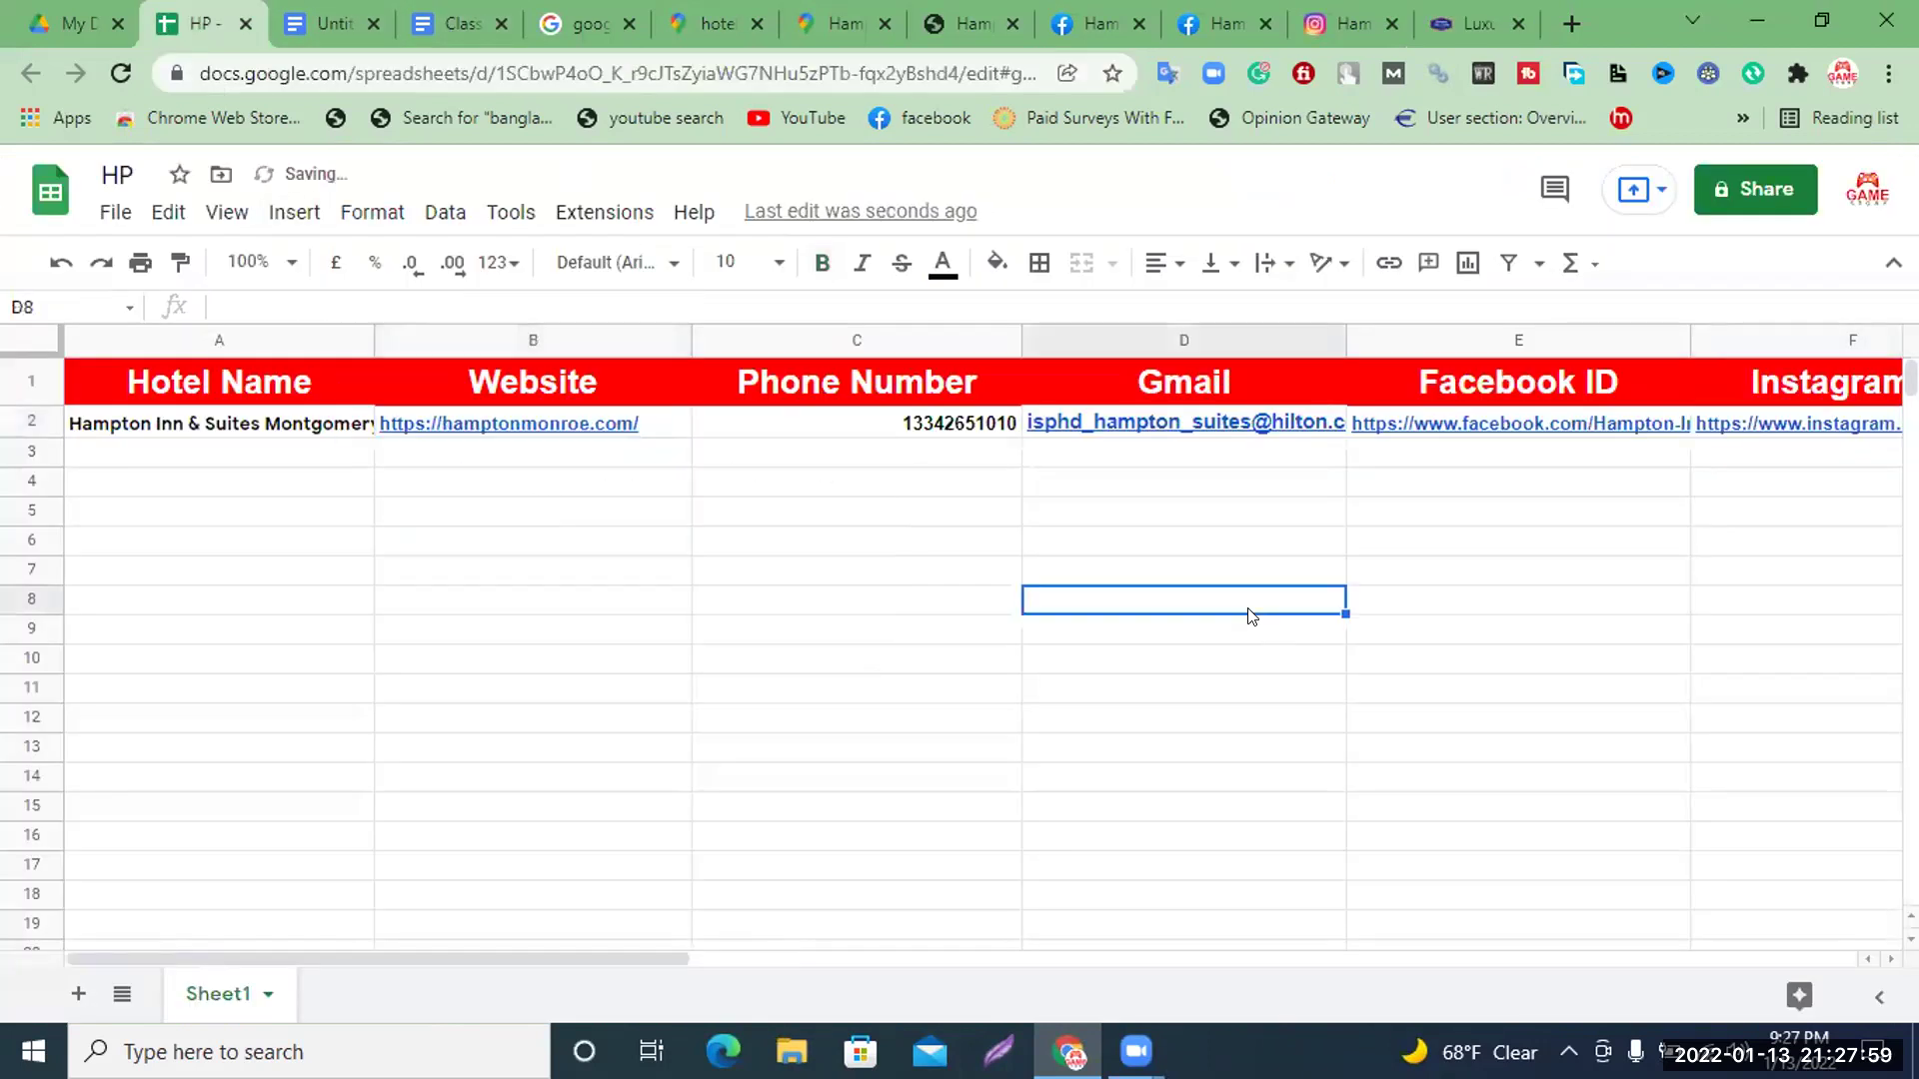
Look through the Hampton Inn & Suites Monroe website, from its amenities to its footer, for contact details
click(1420, 10)
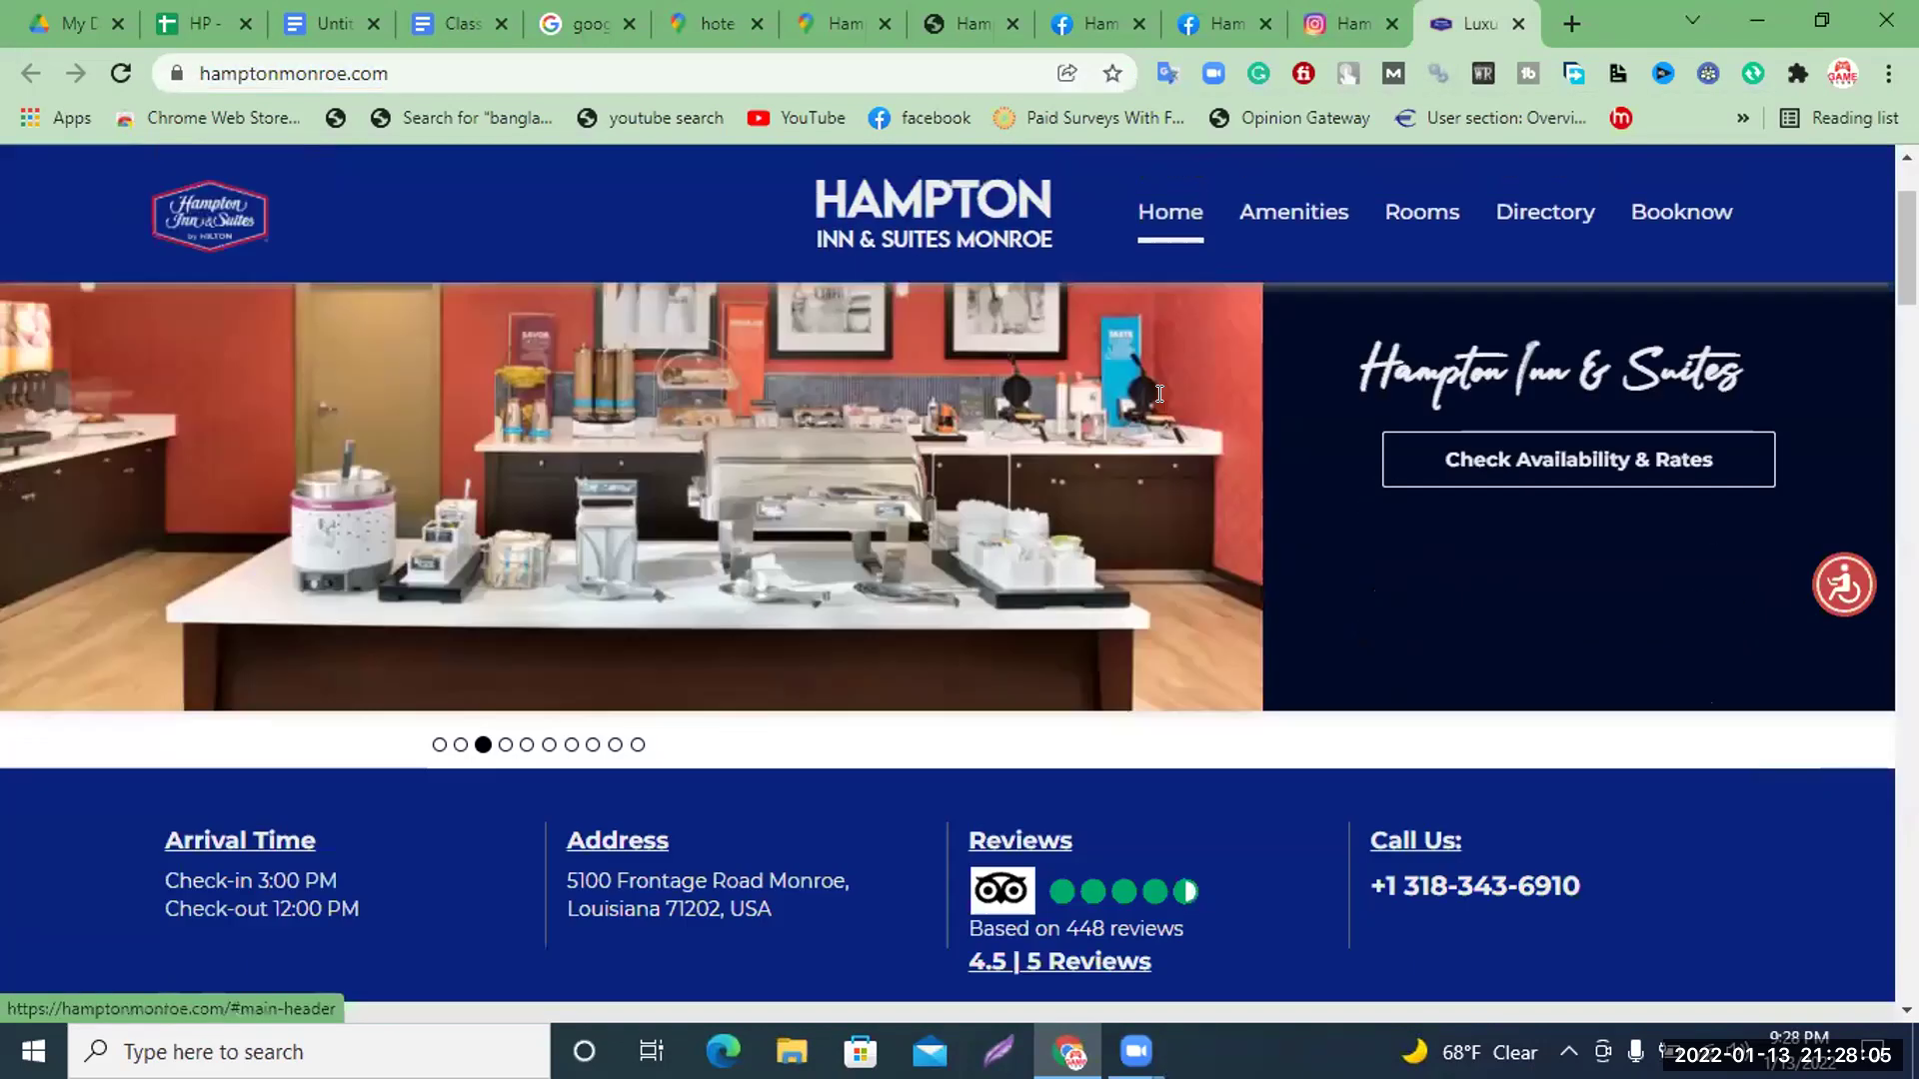
click(1295, 276)
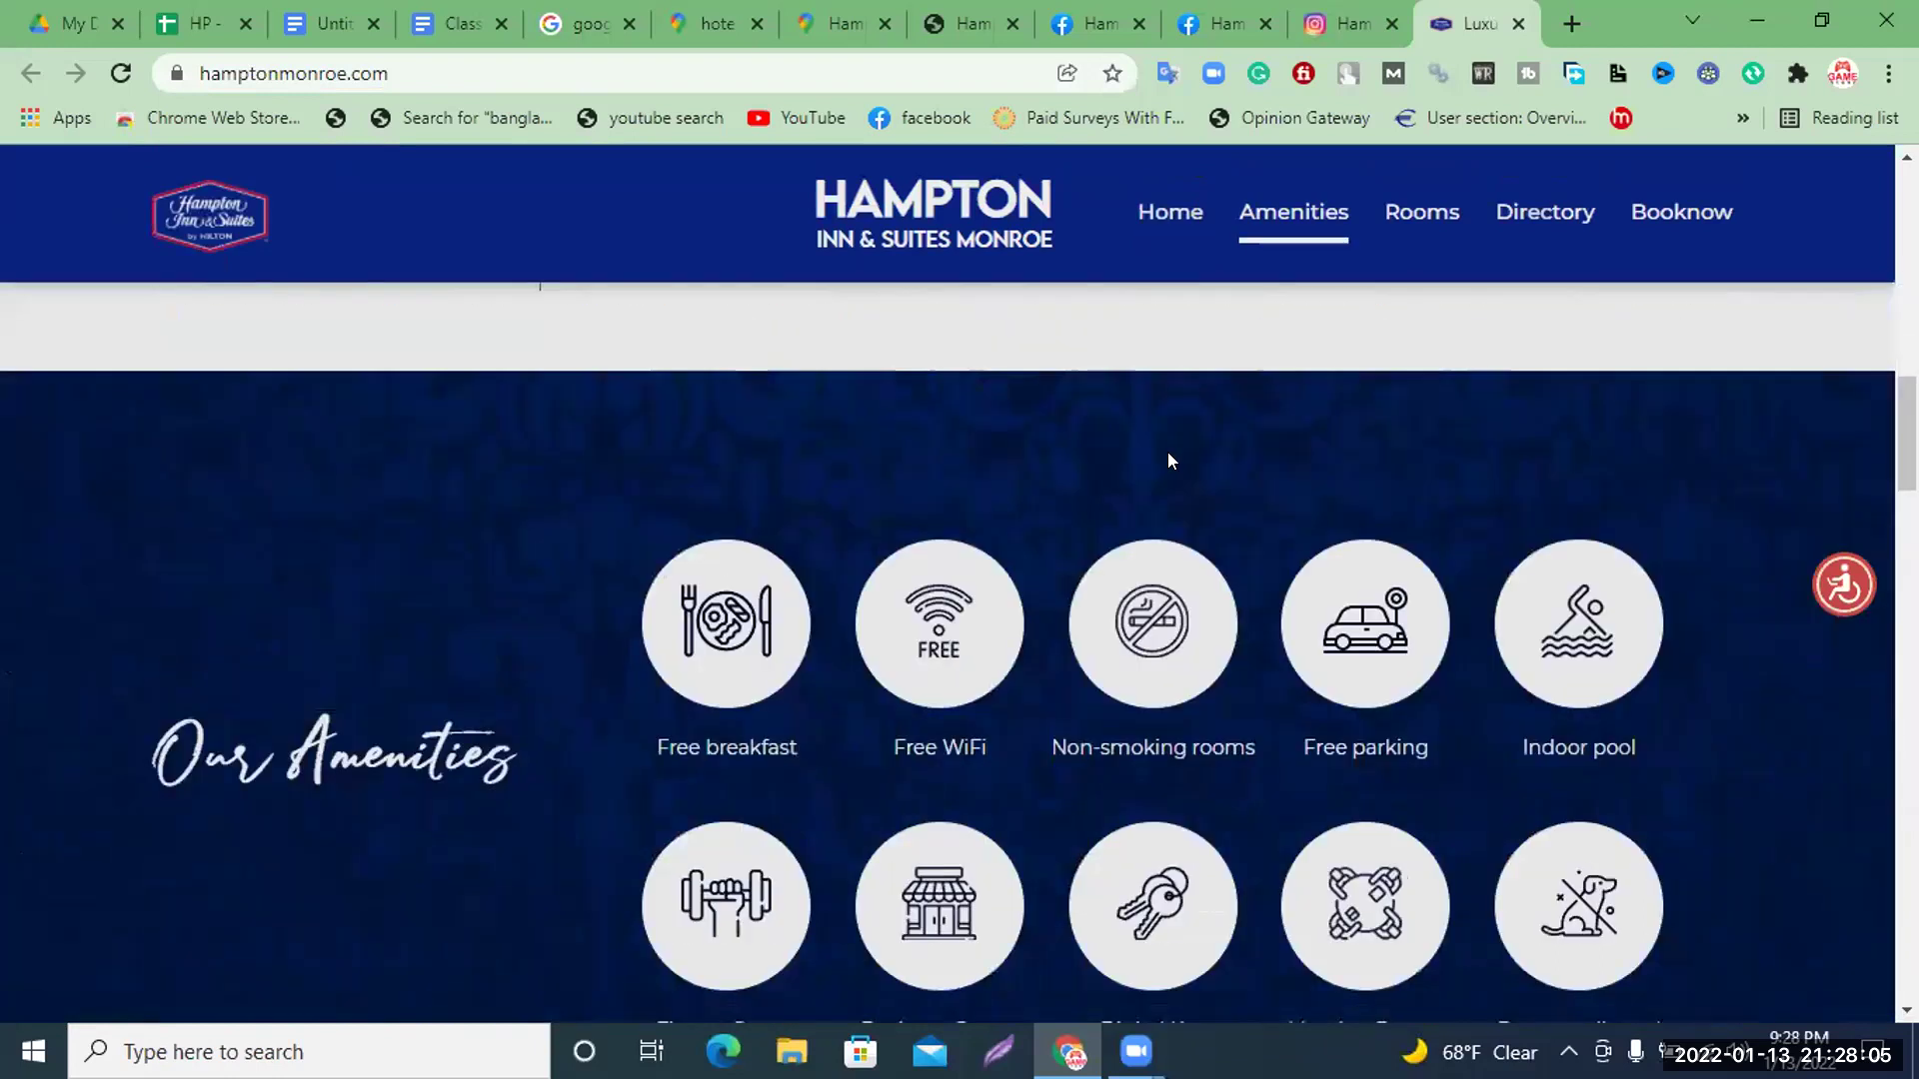
scroll(1167, 456, down, 20)
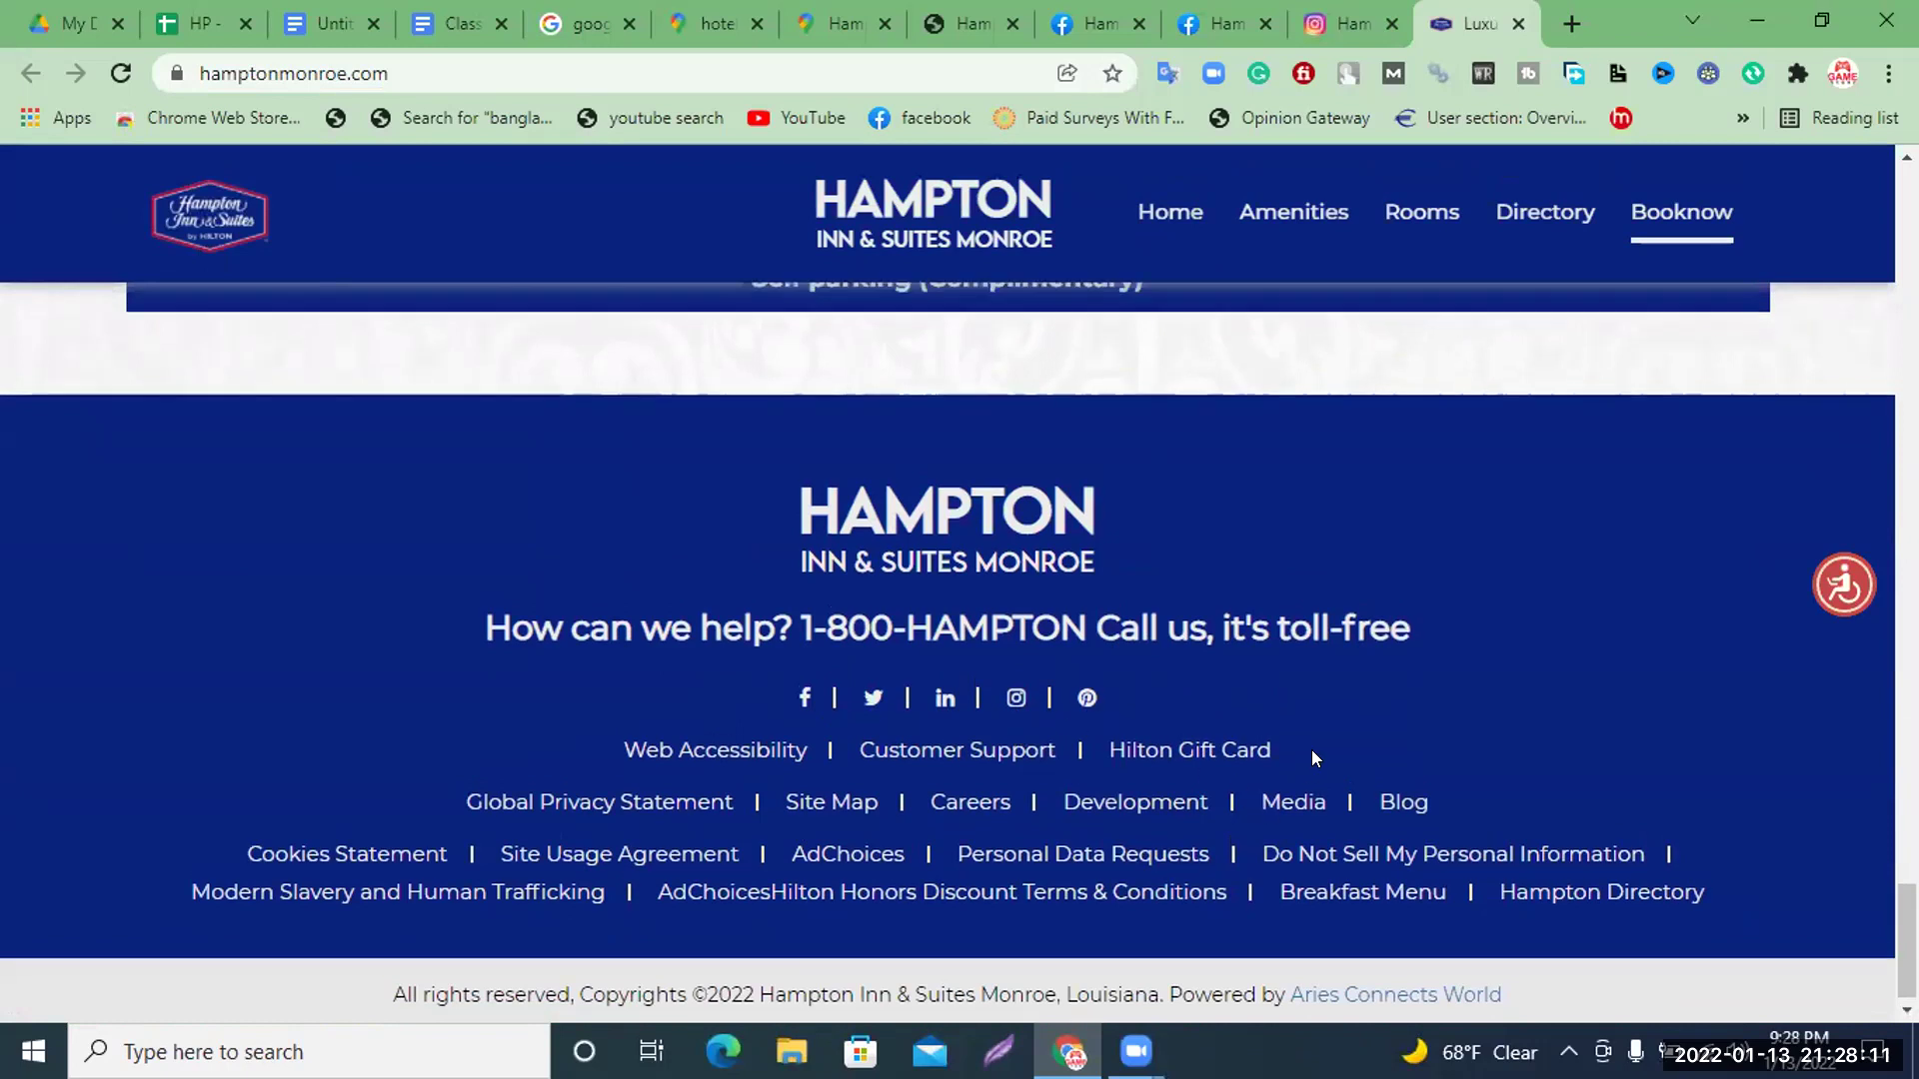
scroll(1311, 749, up, 10)
scroll(1315, 757, up, 15)
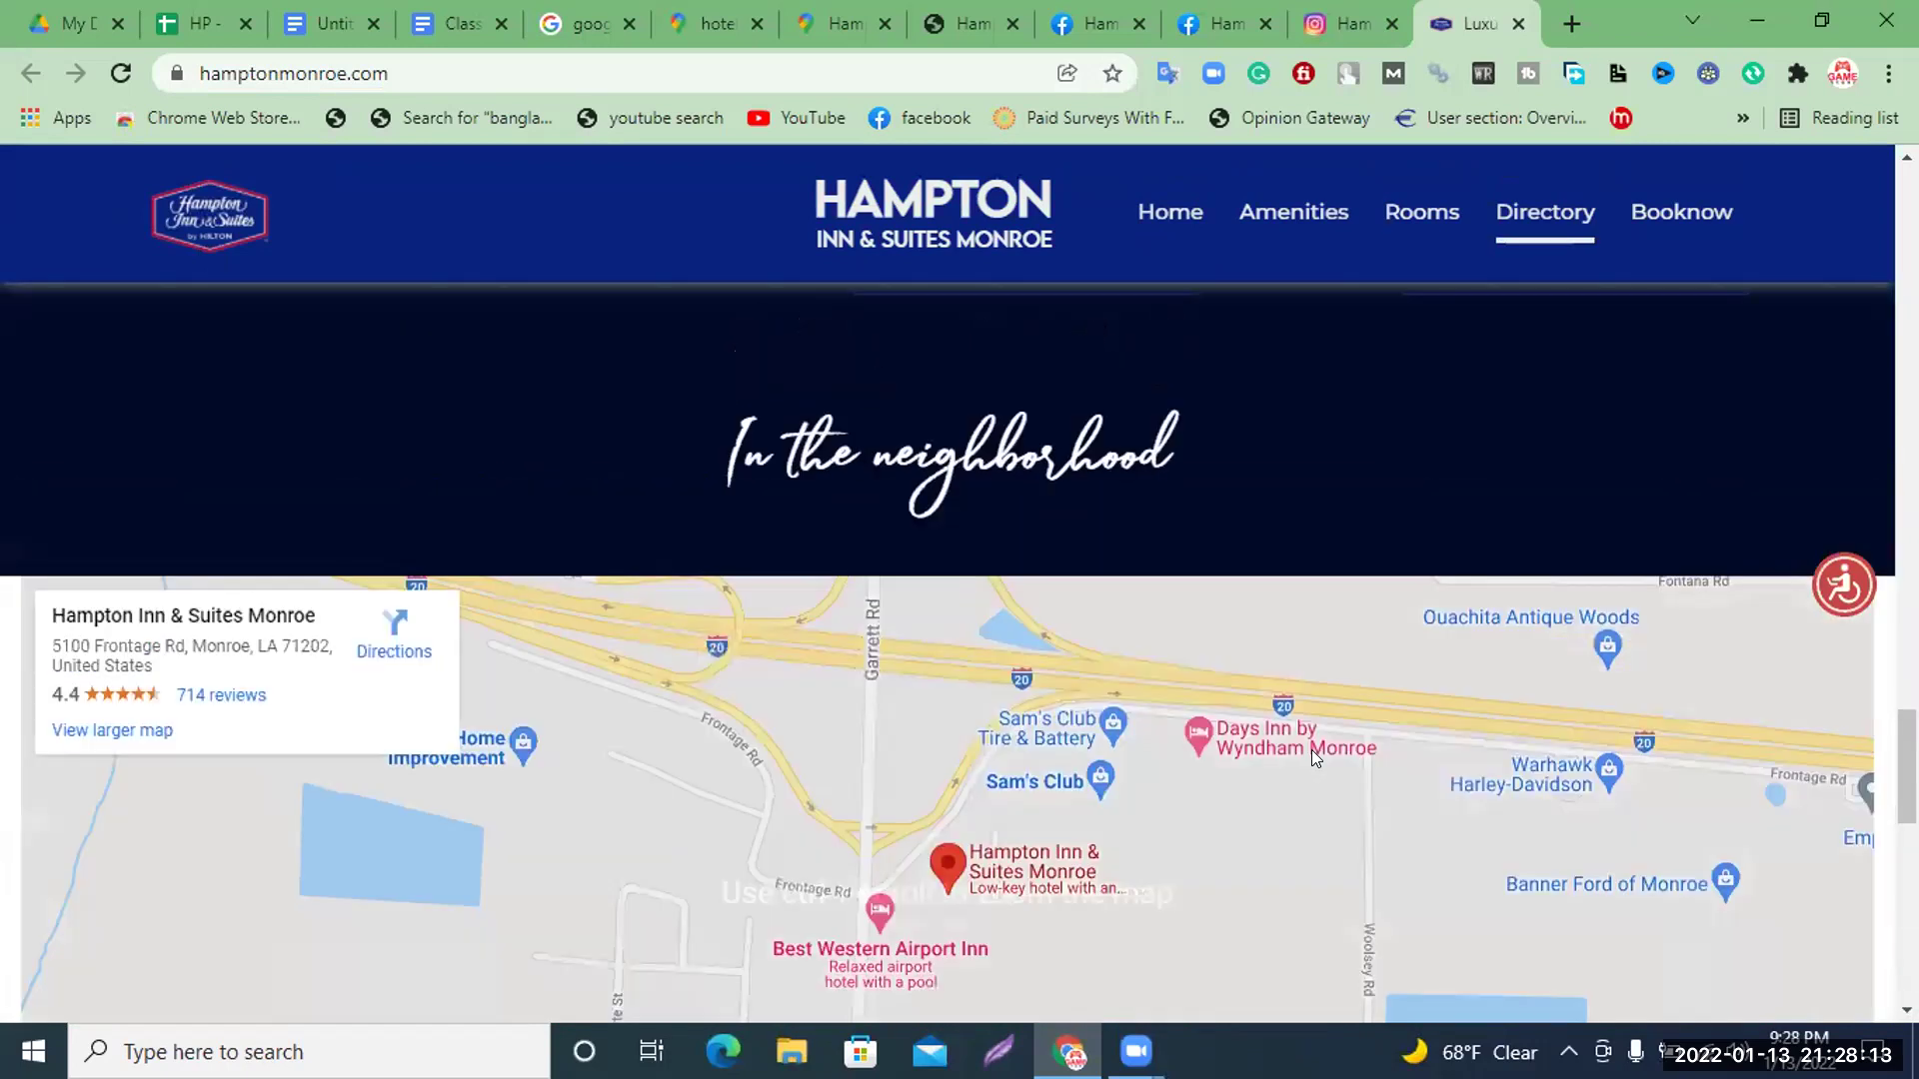
scroll(1315, 758, up, 15)
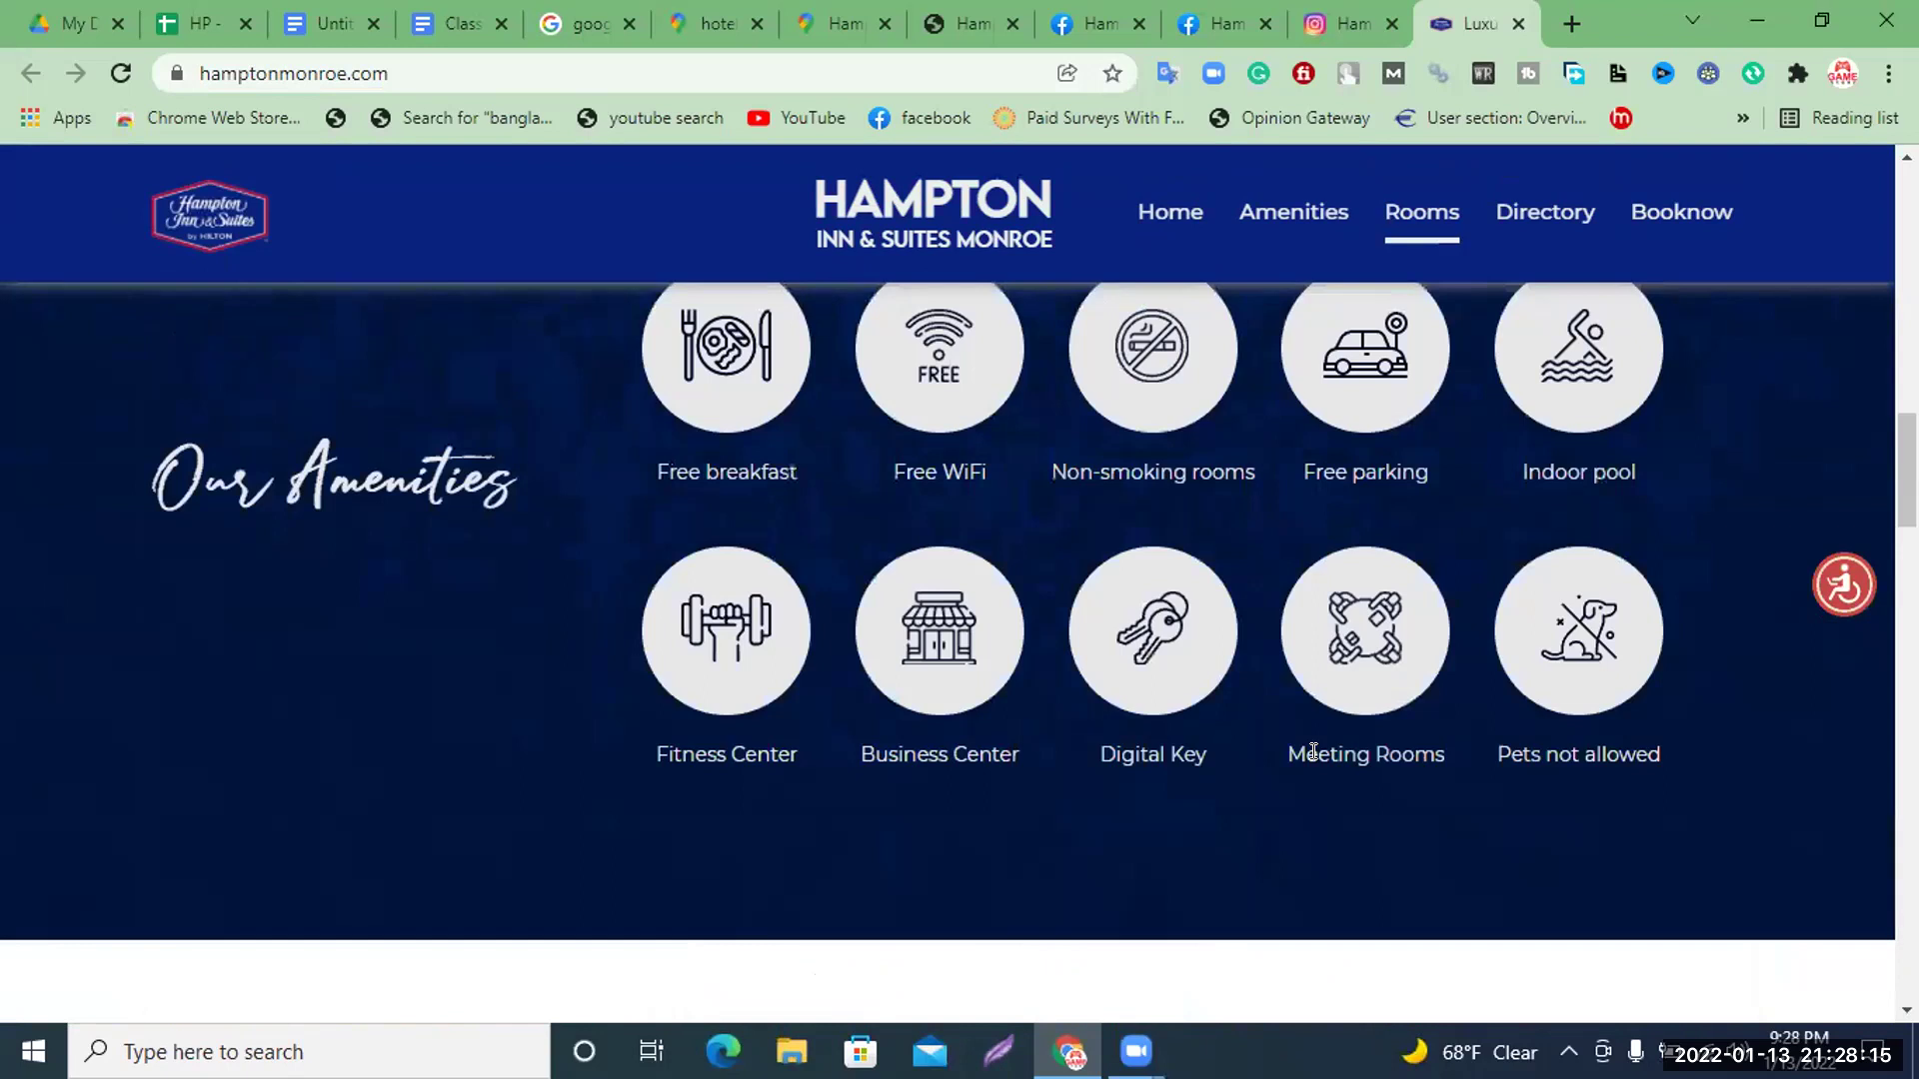
scroll(1312, 749, down, 5)
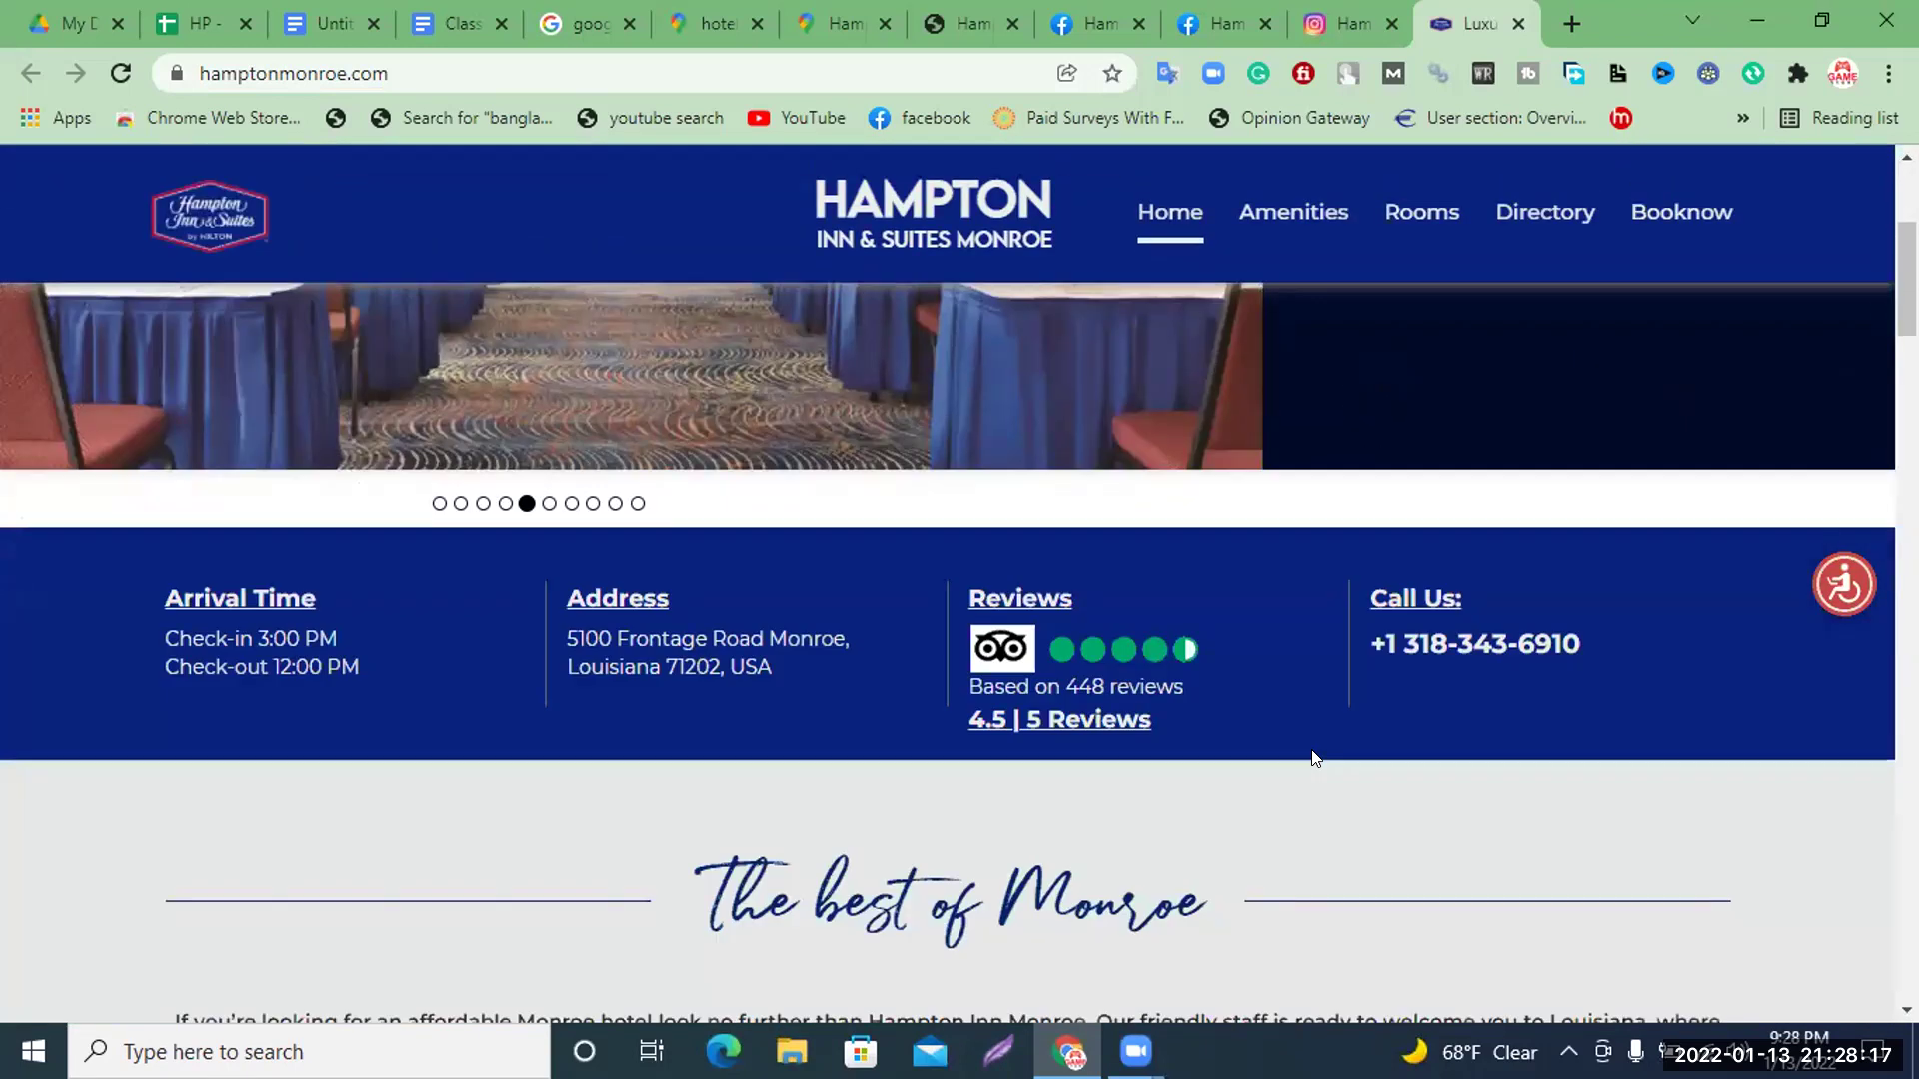
Try to copy the phone number from the Monroe site into Phone Number cell C2, and undo the paste
drag(1609, 639, 1358, 652)
key(ctrl+c)
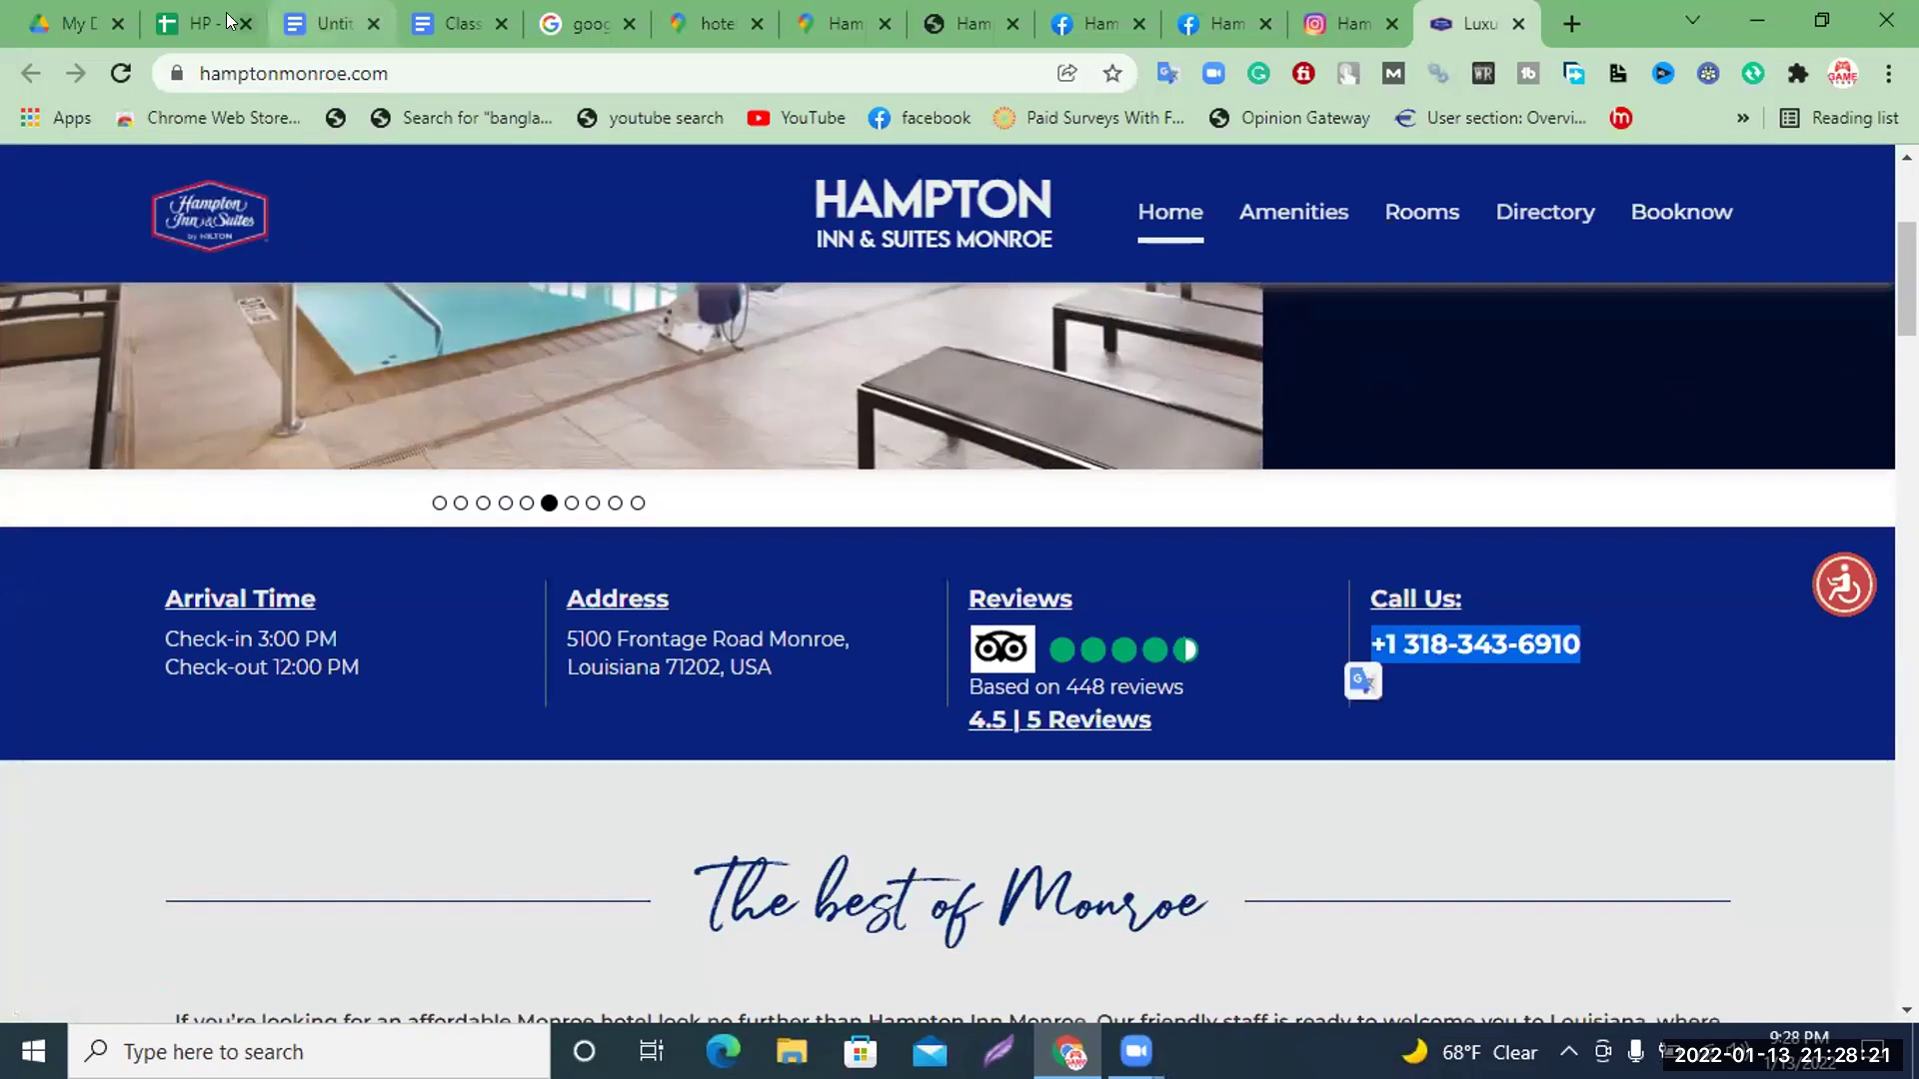
click(188, 38)
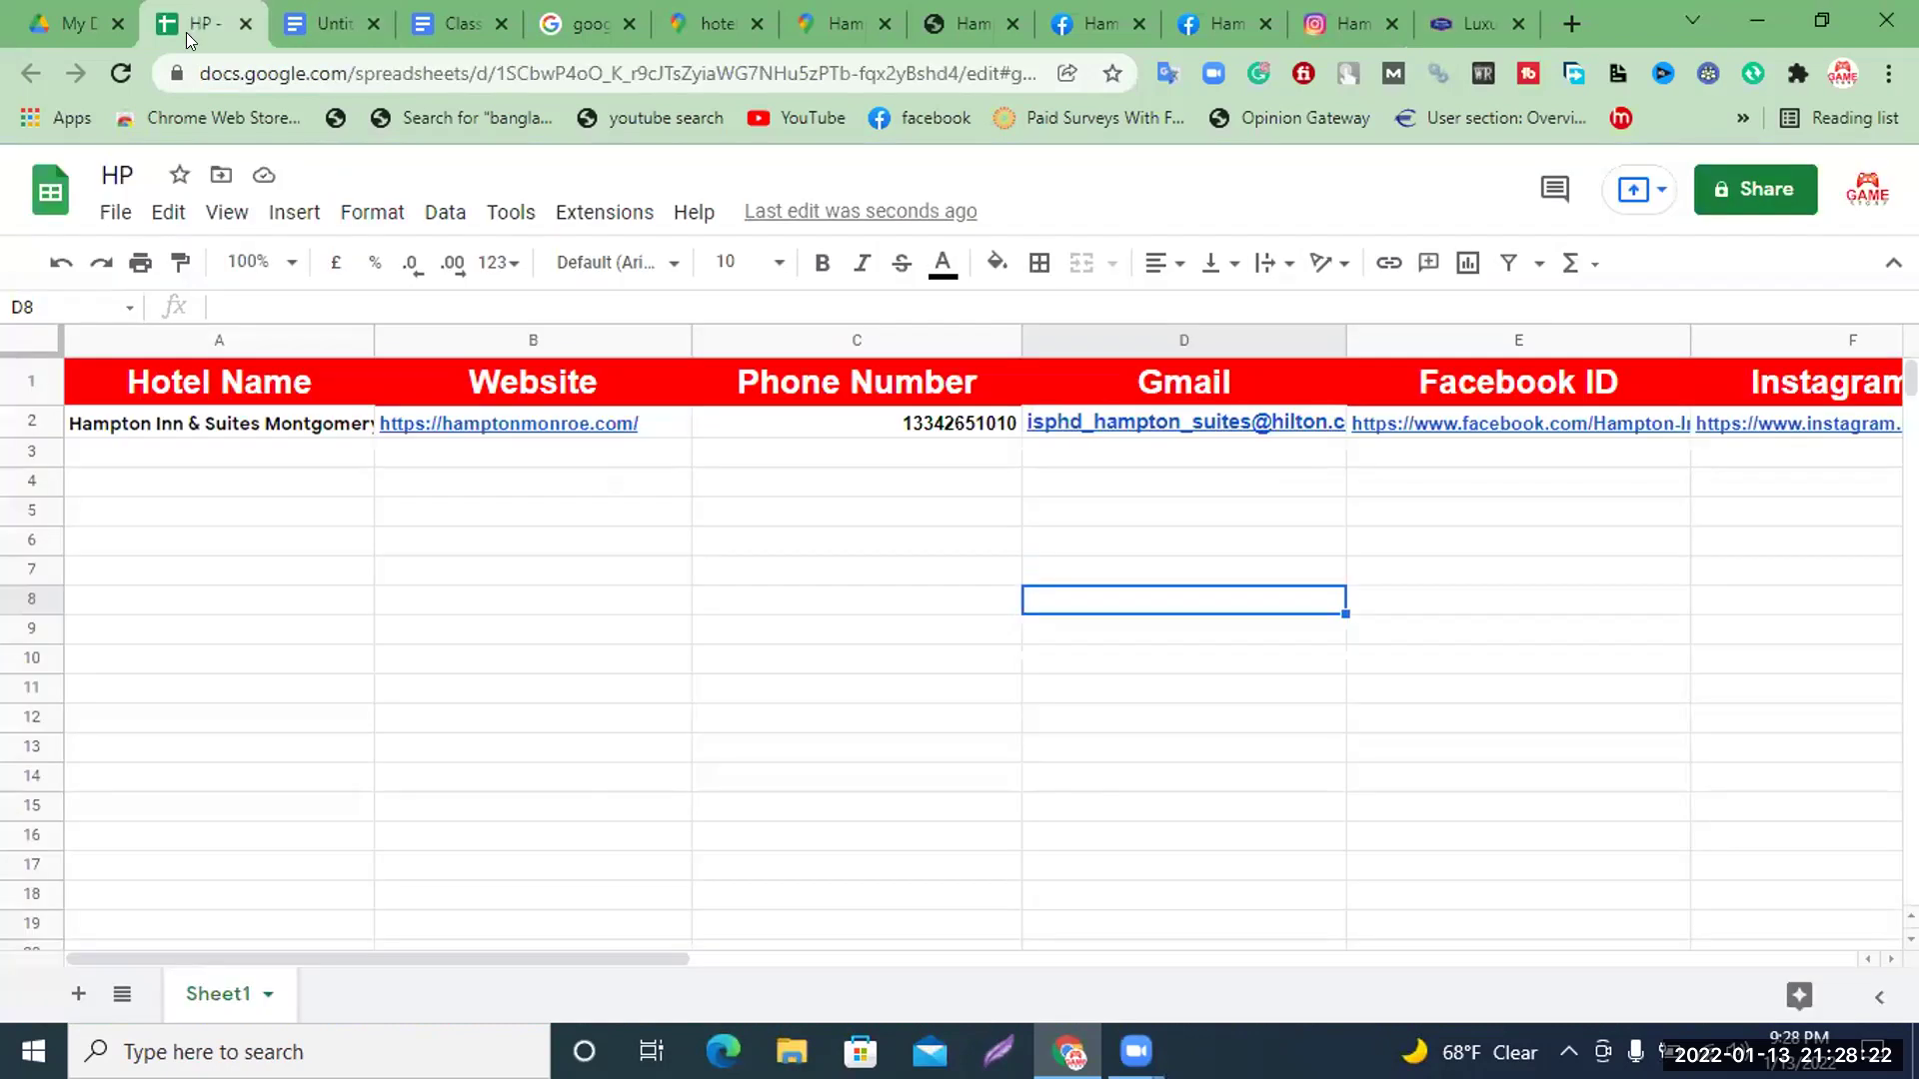
click(974, 425)
key(ctrl+v)
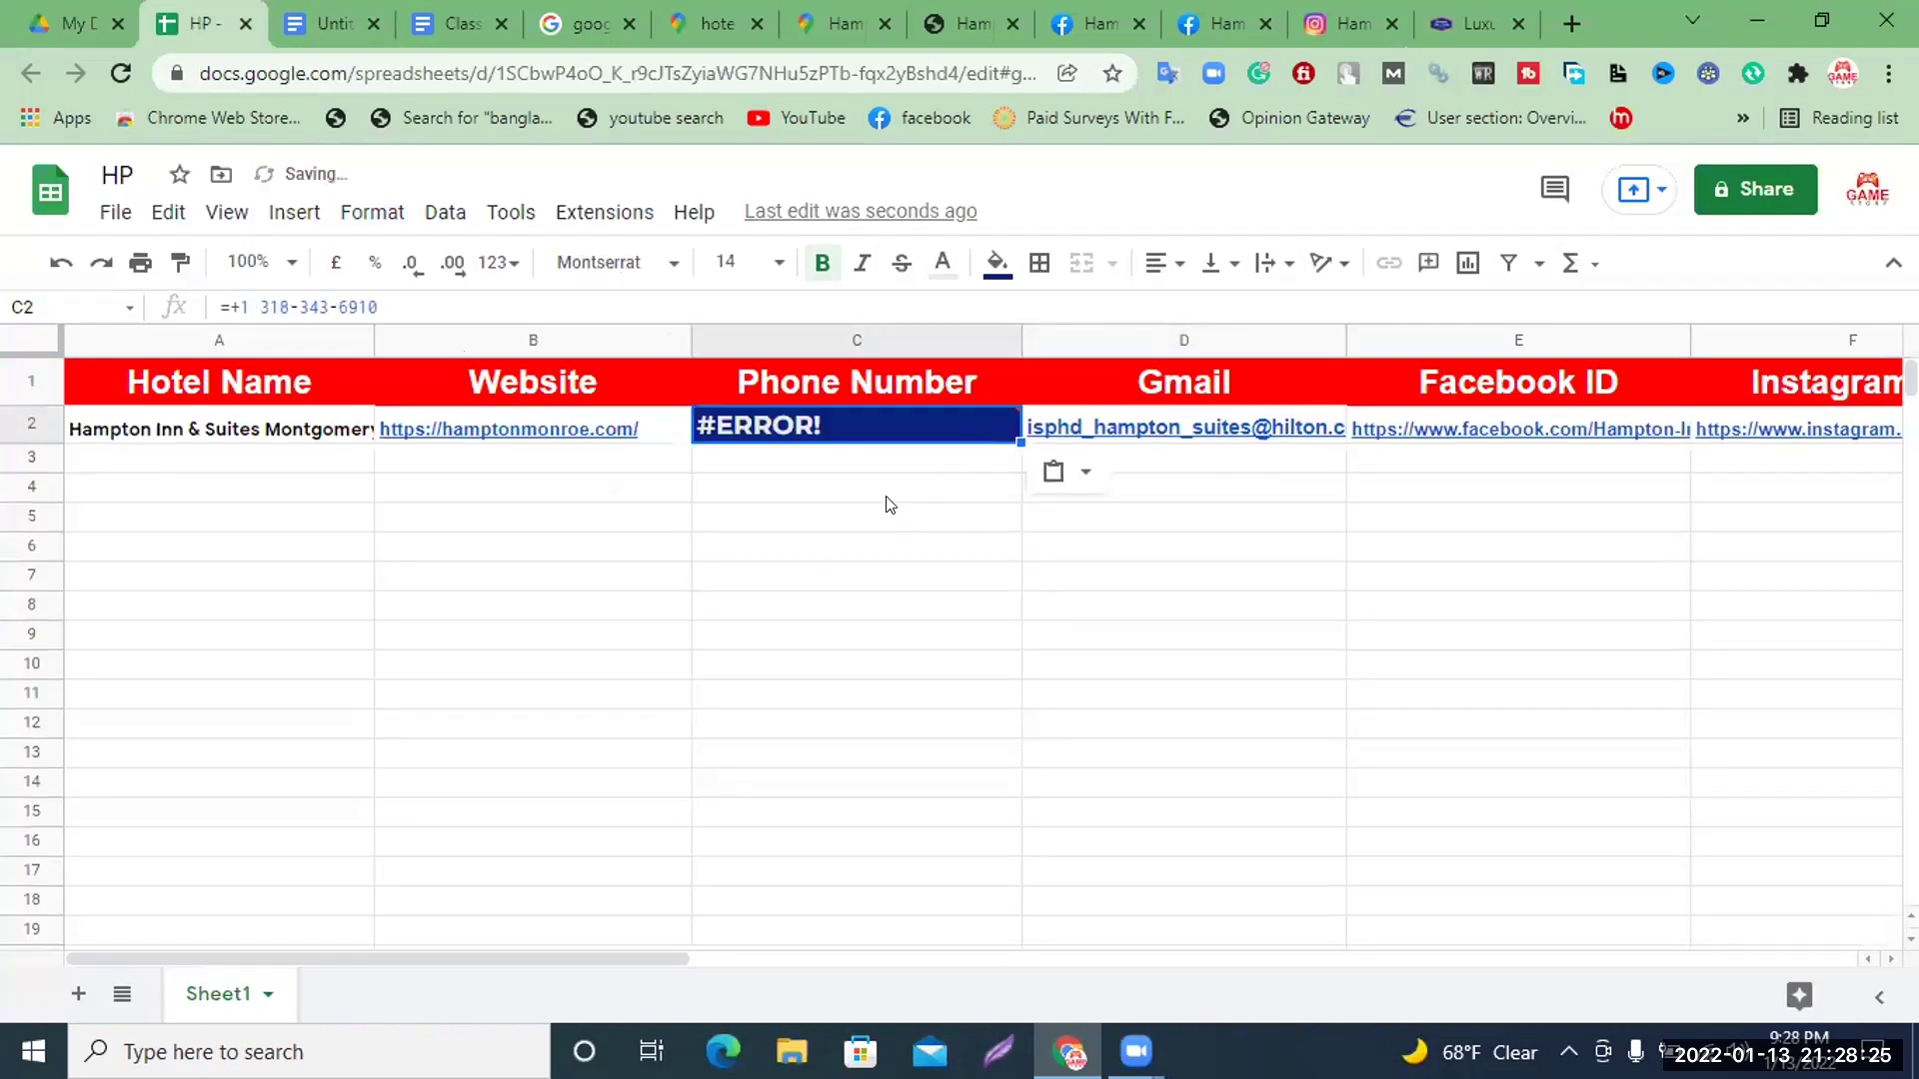
key(ctrl+z)
Paste the hotel's copied phone number into the address field of a new browser tab and copy it as plain text
key(ctrl+t)
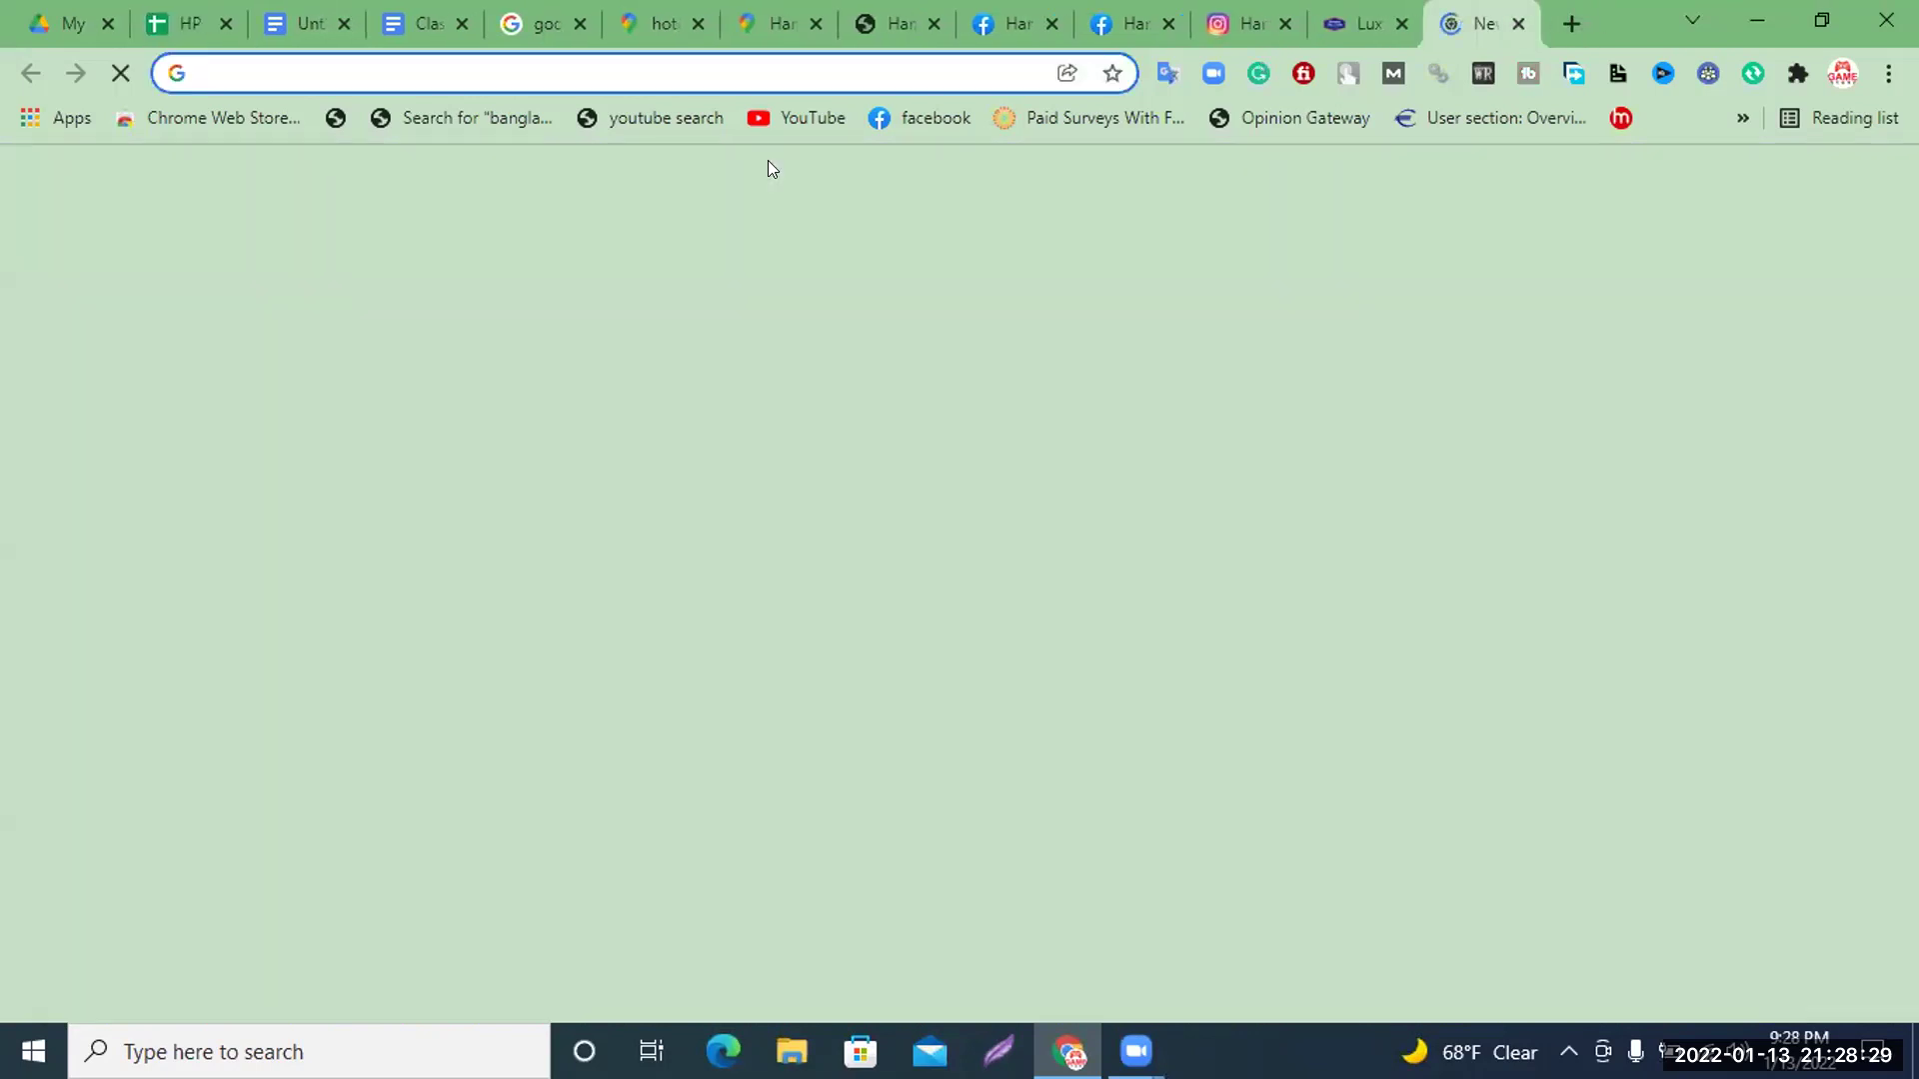
key(ctrl+v)
key(ctrl+a)
key(ctrl+c)
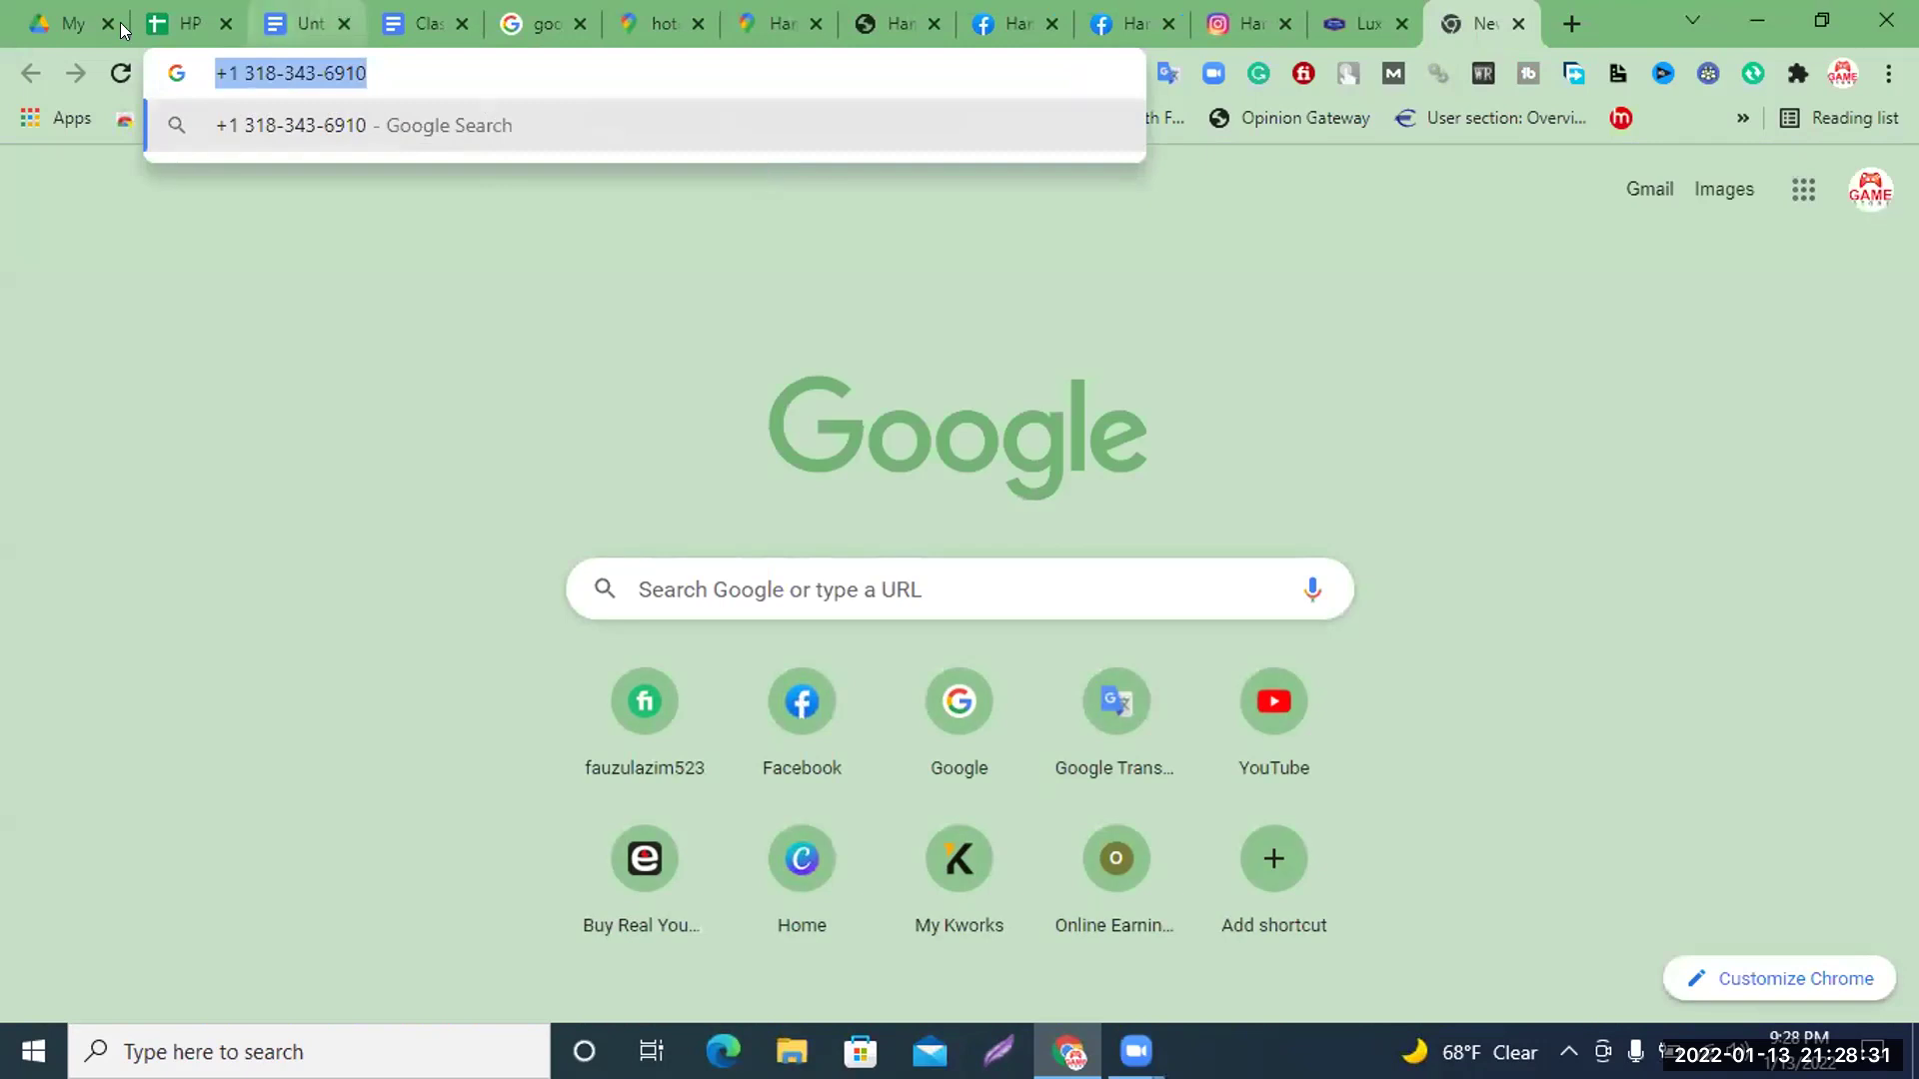
Try to paste the phone number with its country code into cell C2 of the HP sheet, and clear the cell
click(182, 23)
key(ctrl+v)
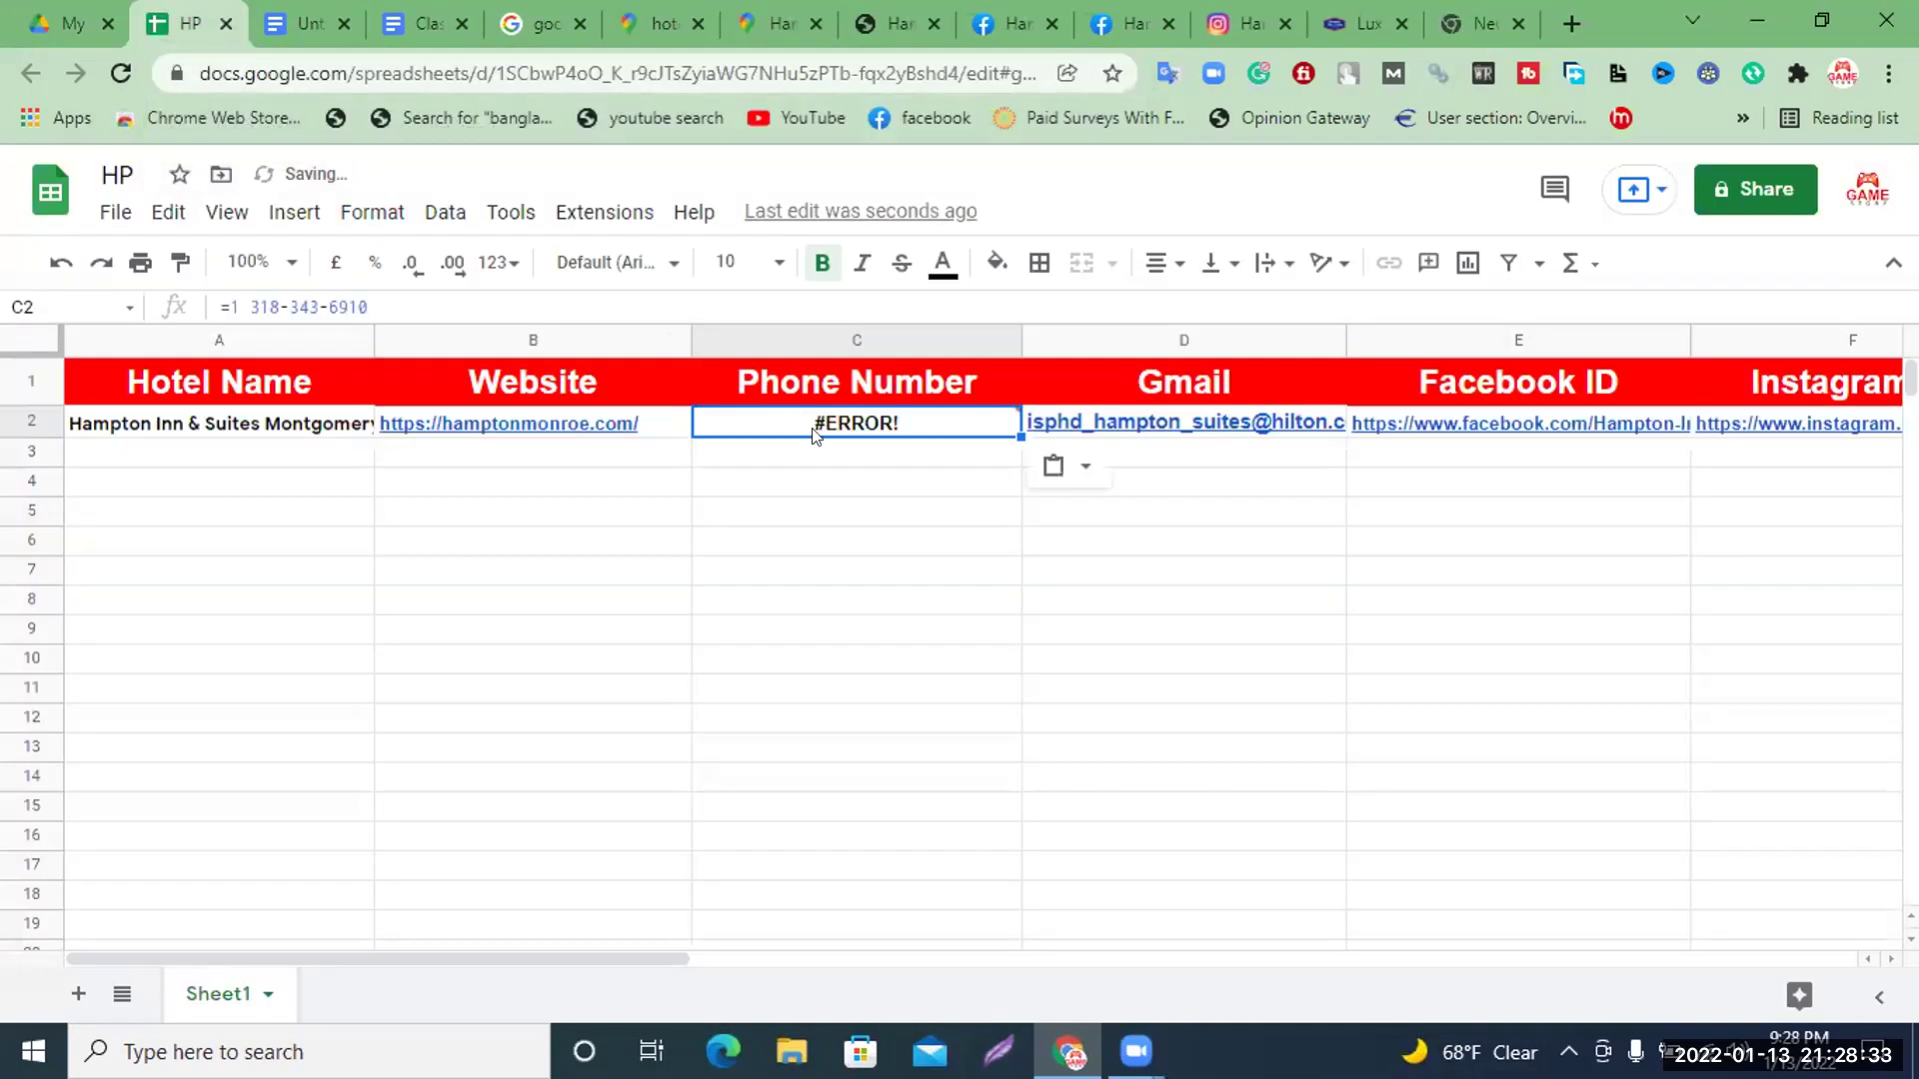
mouse_move(806, 426)
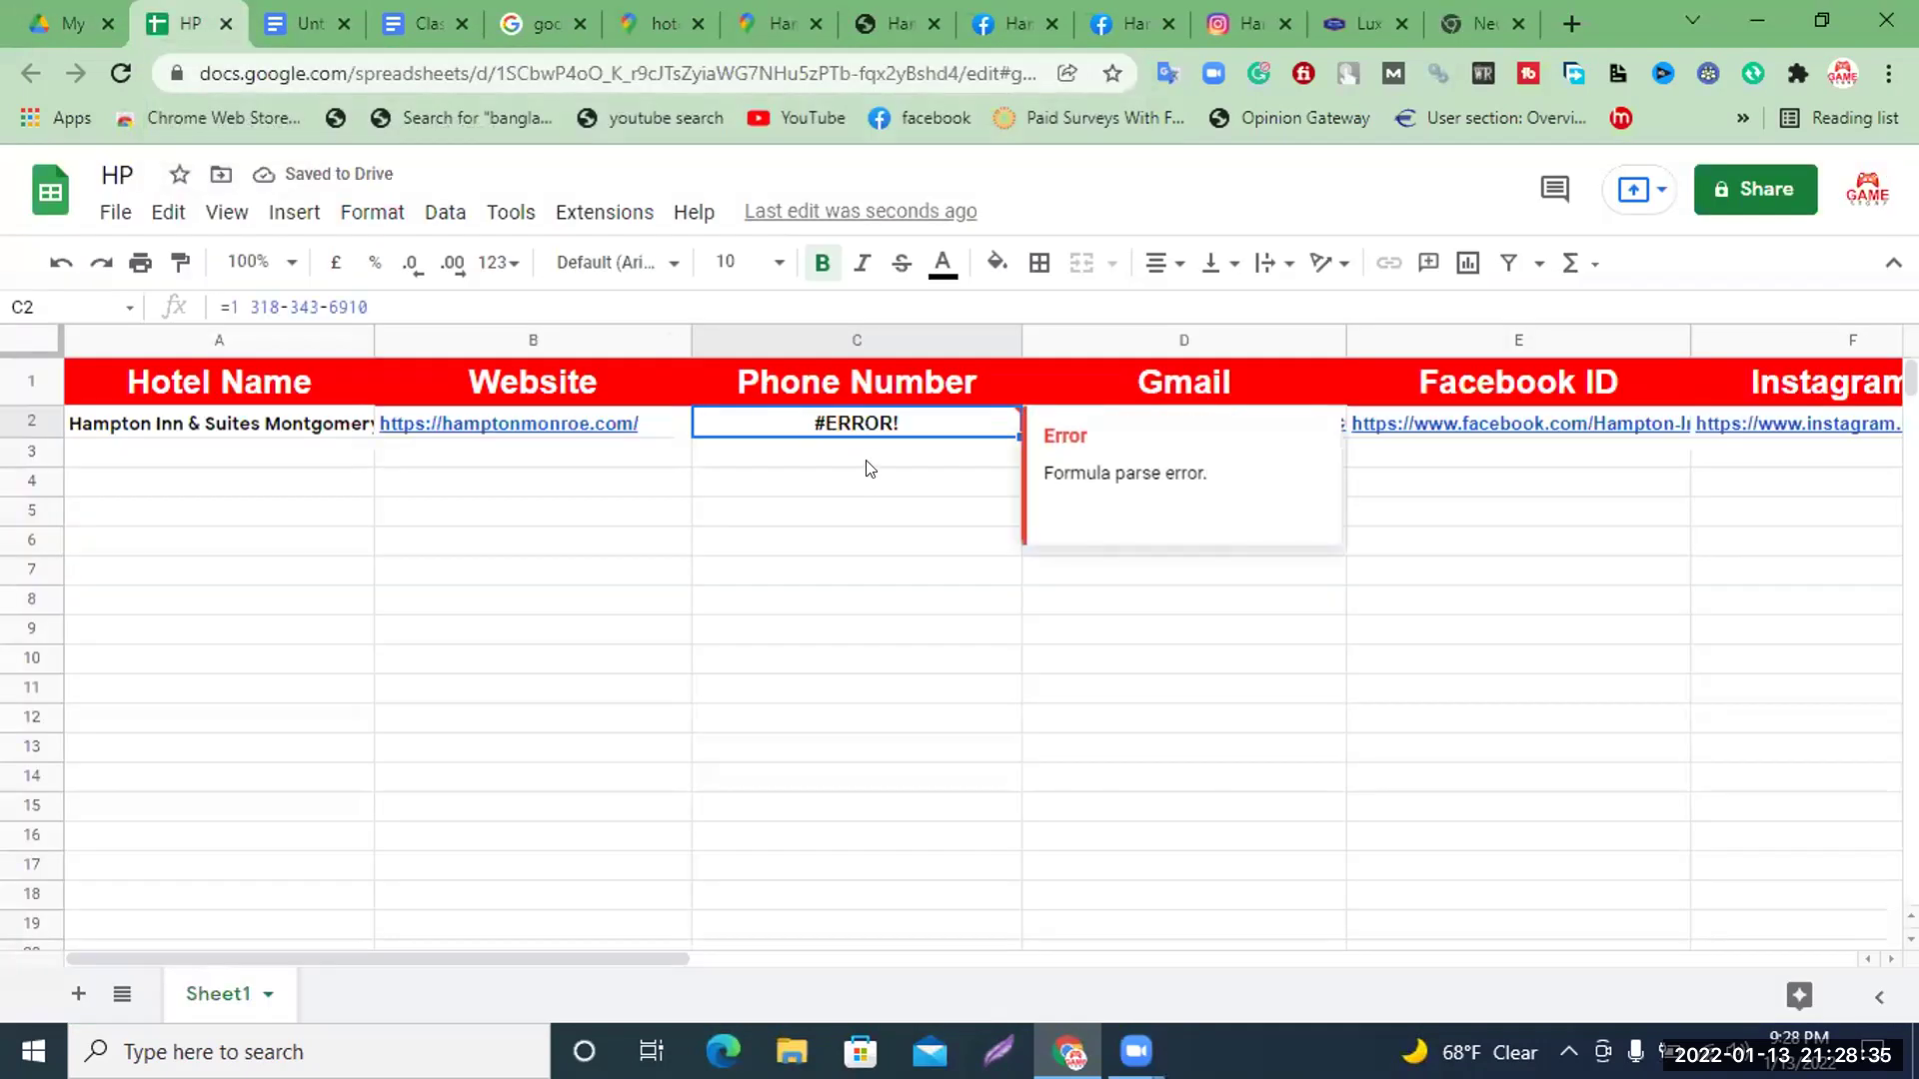
key(Delete)
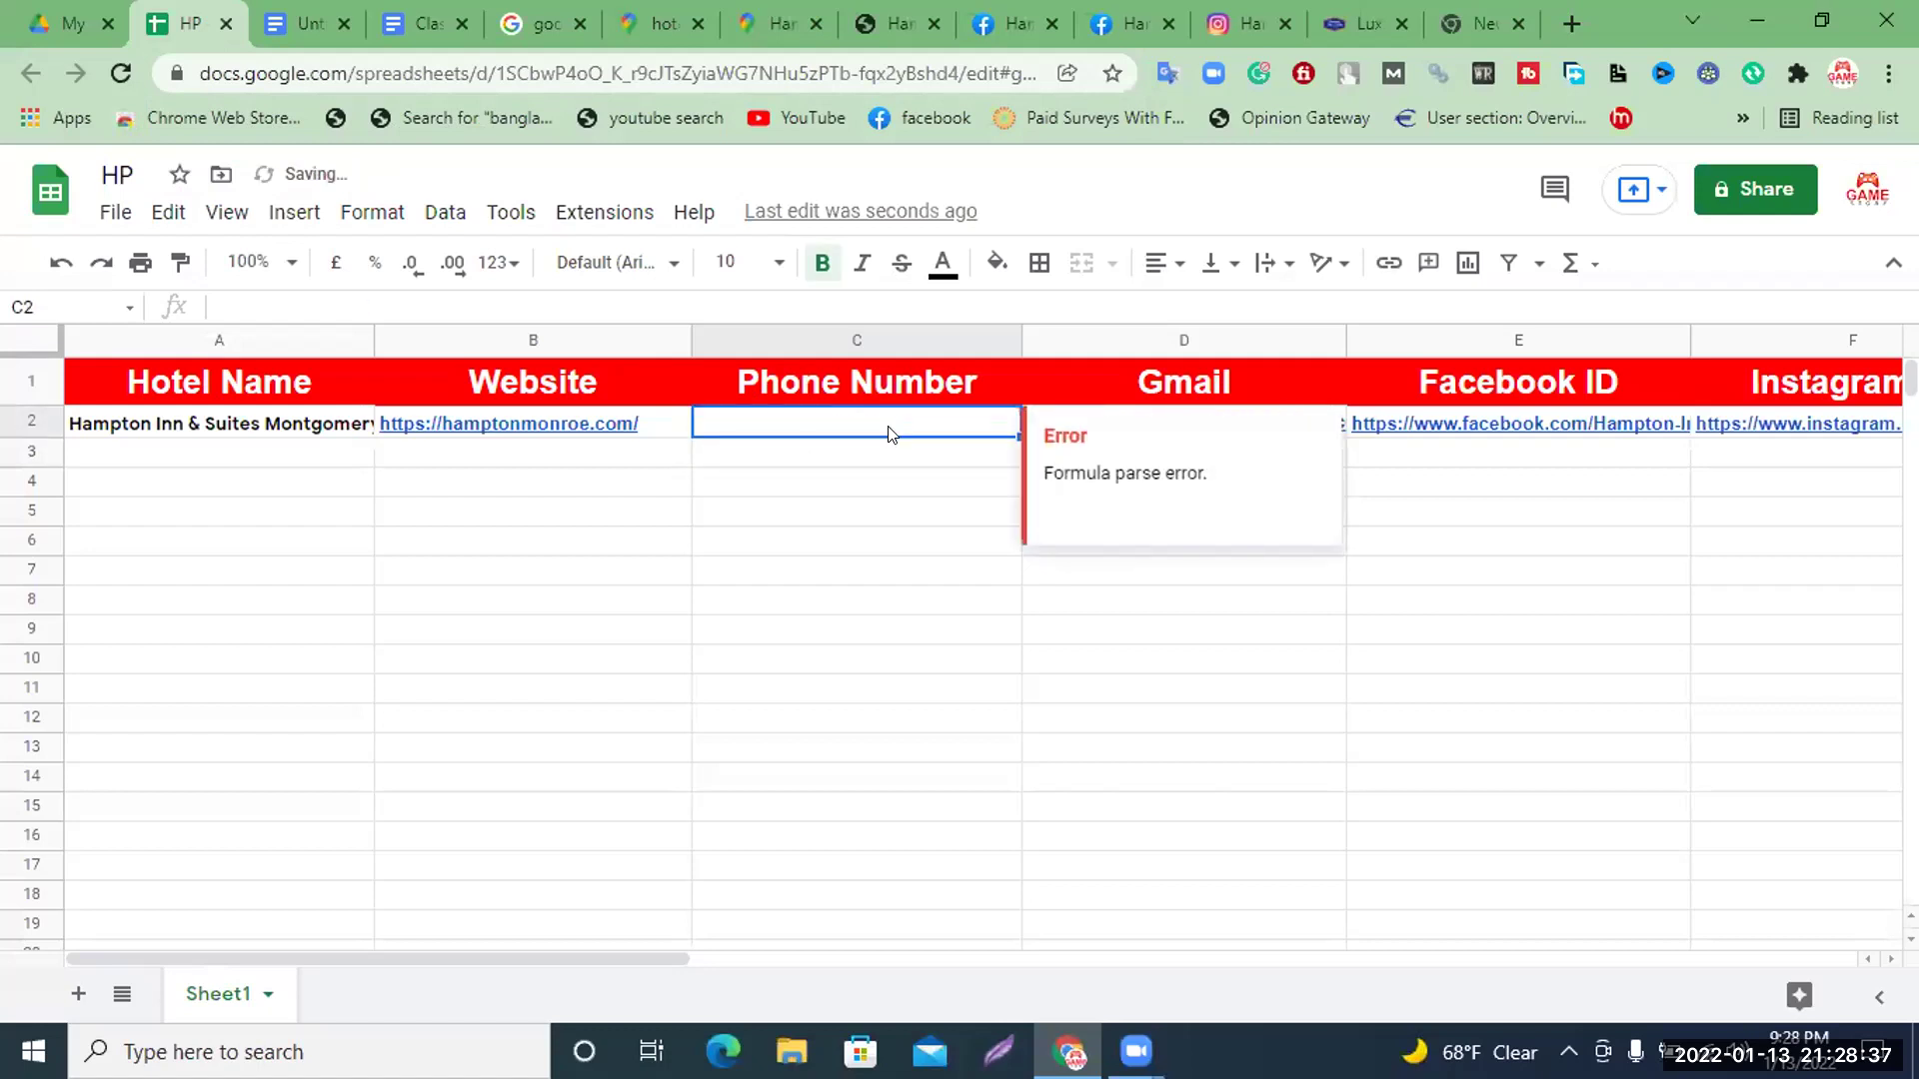
right_click(893, 434)
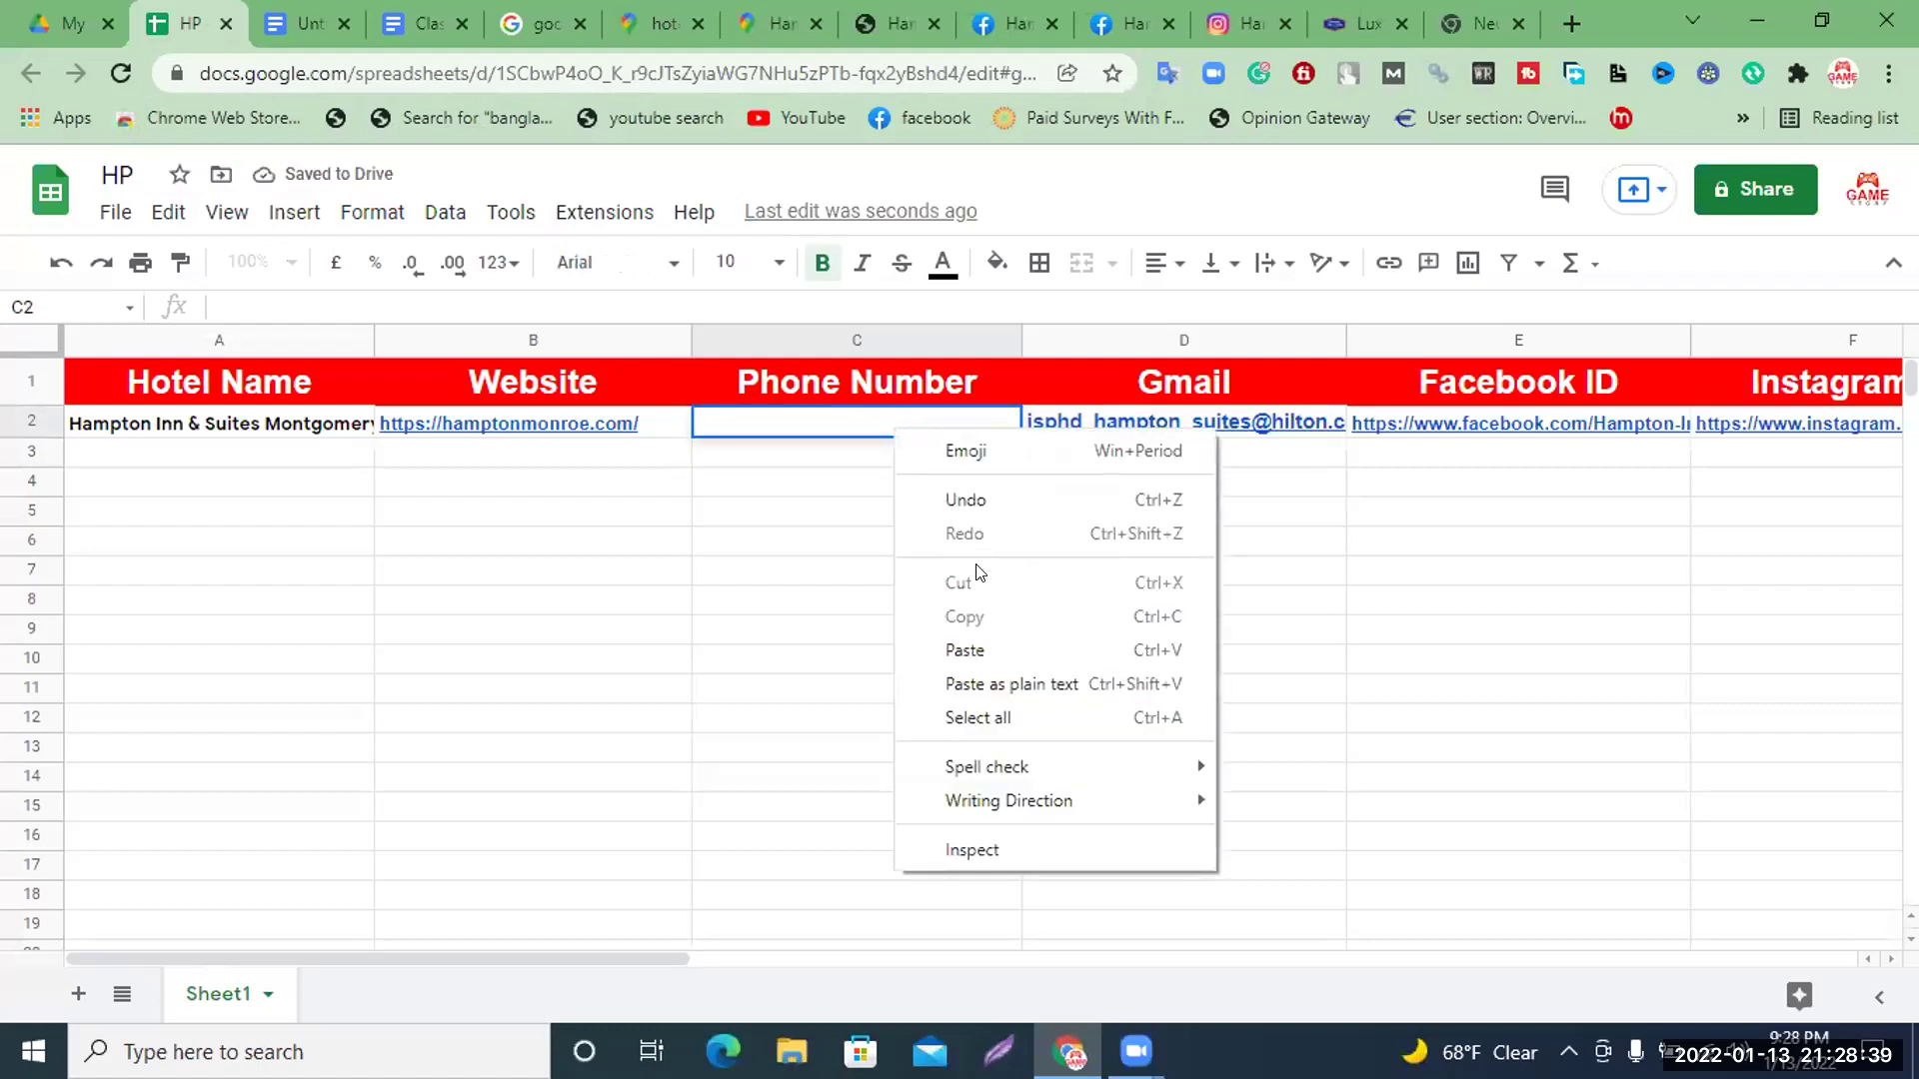
click(975, 647)
click(839, 552)
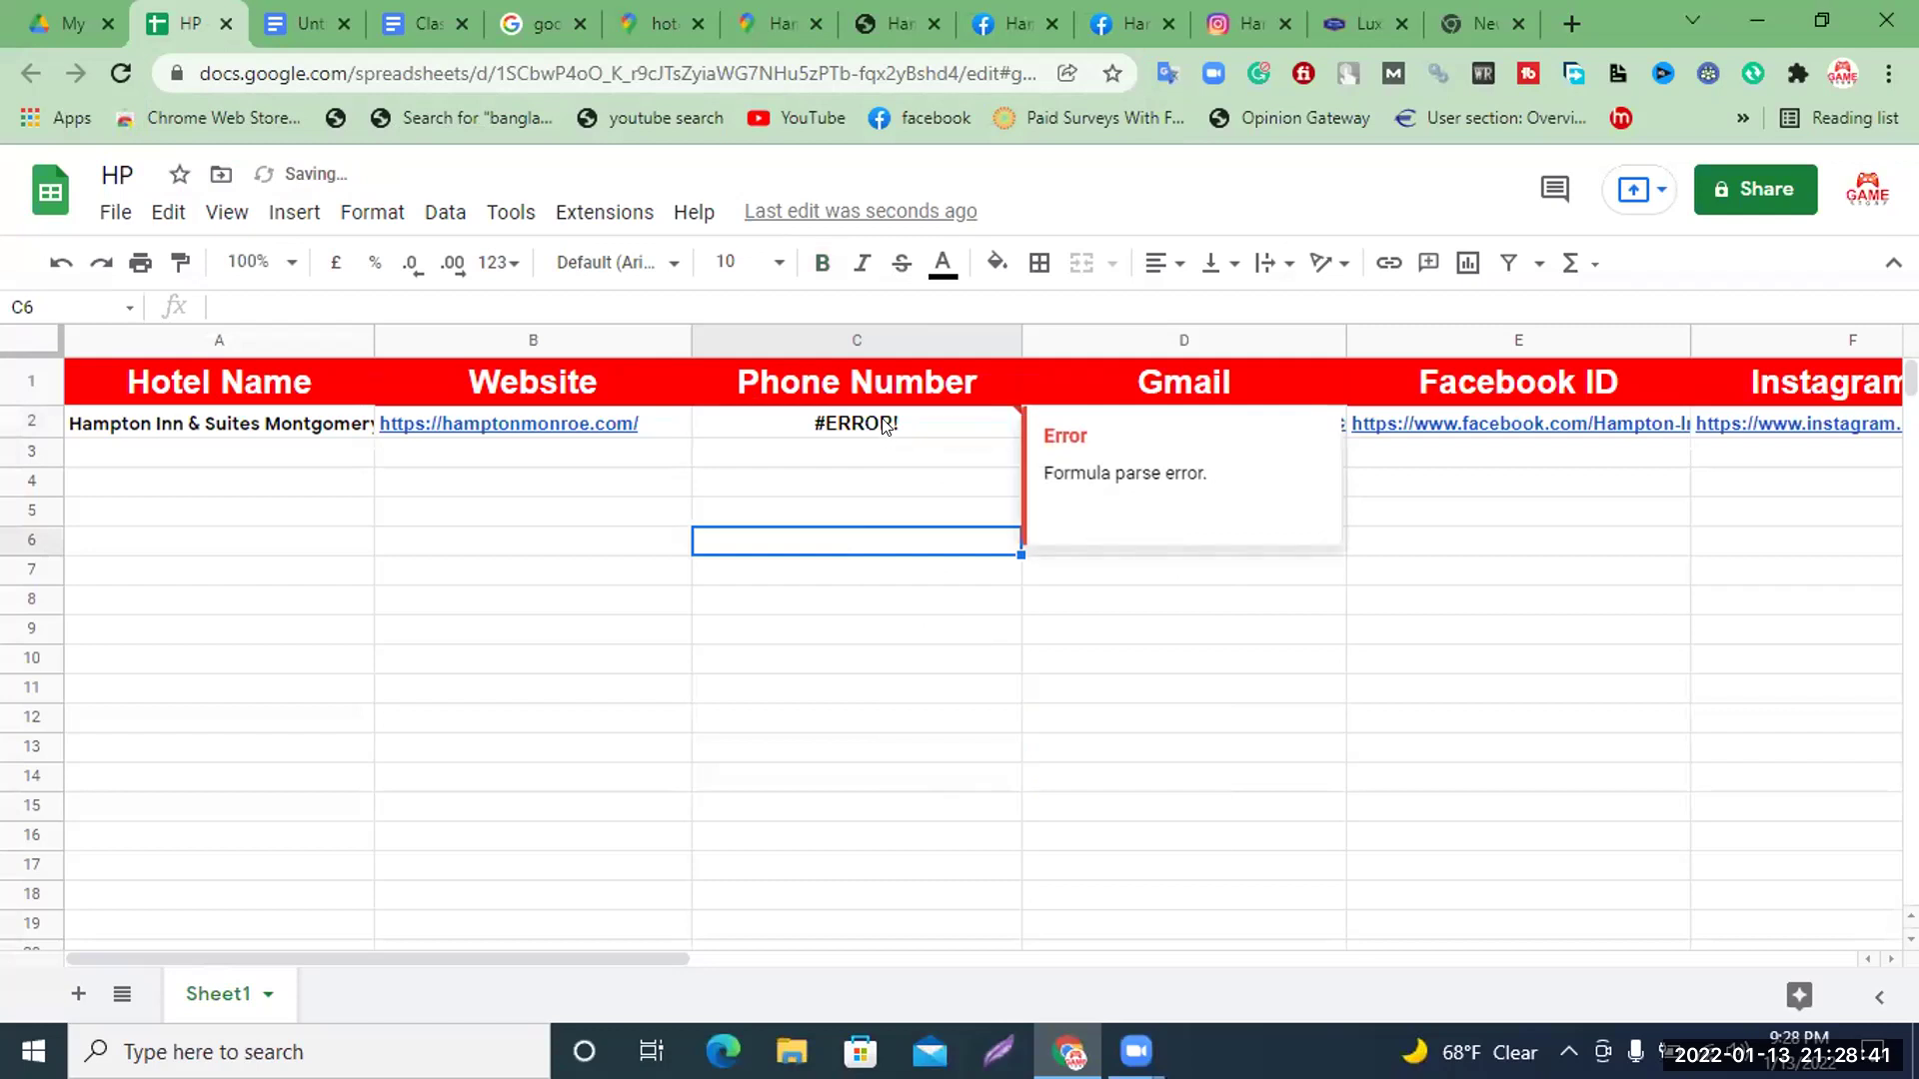
click(885, 425)
key(Delete)
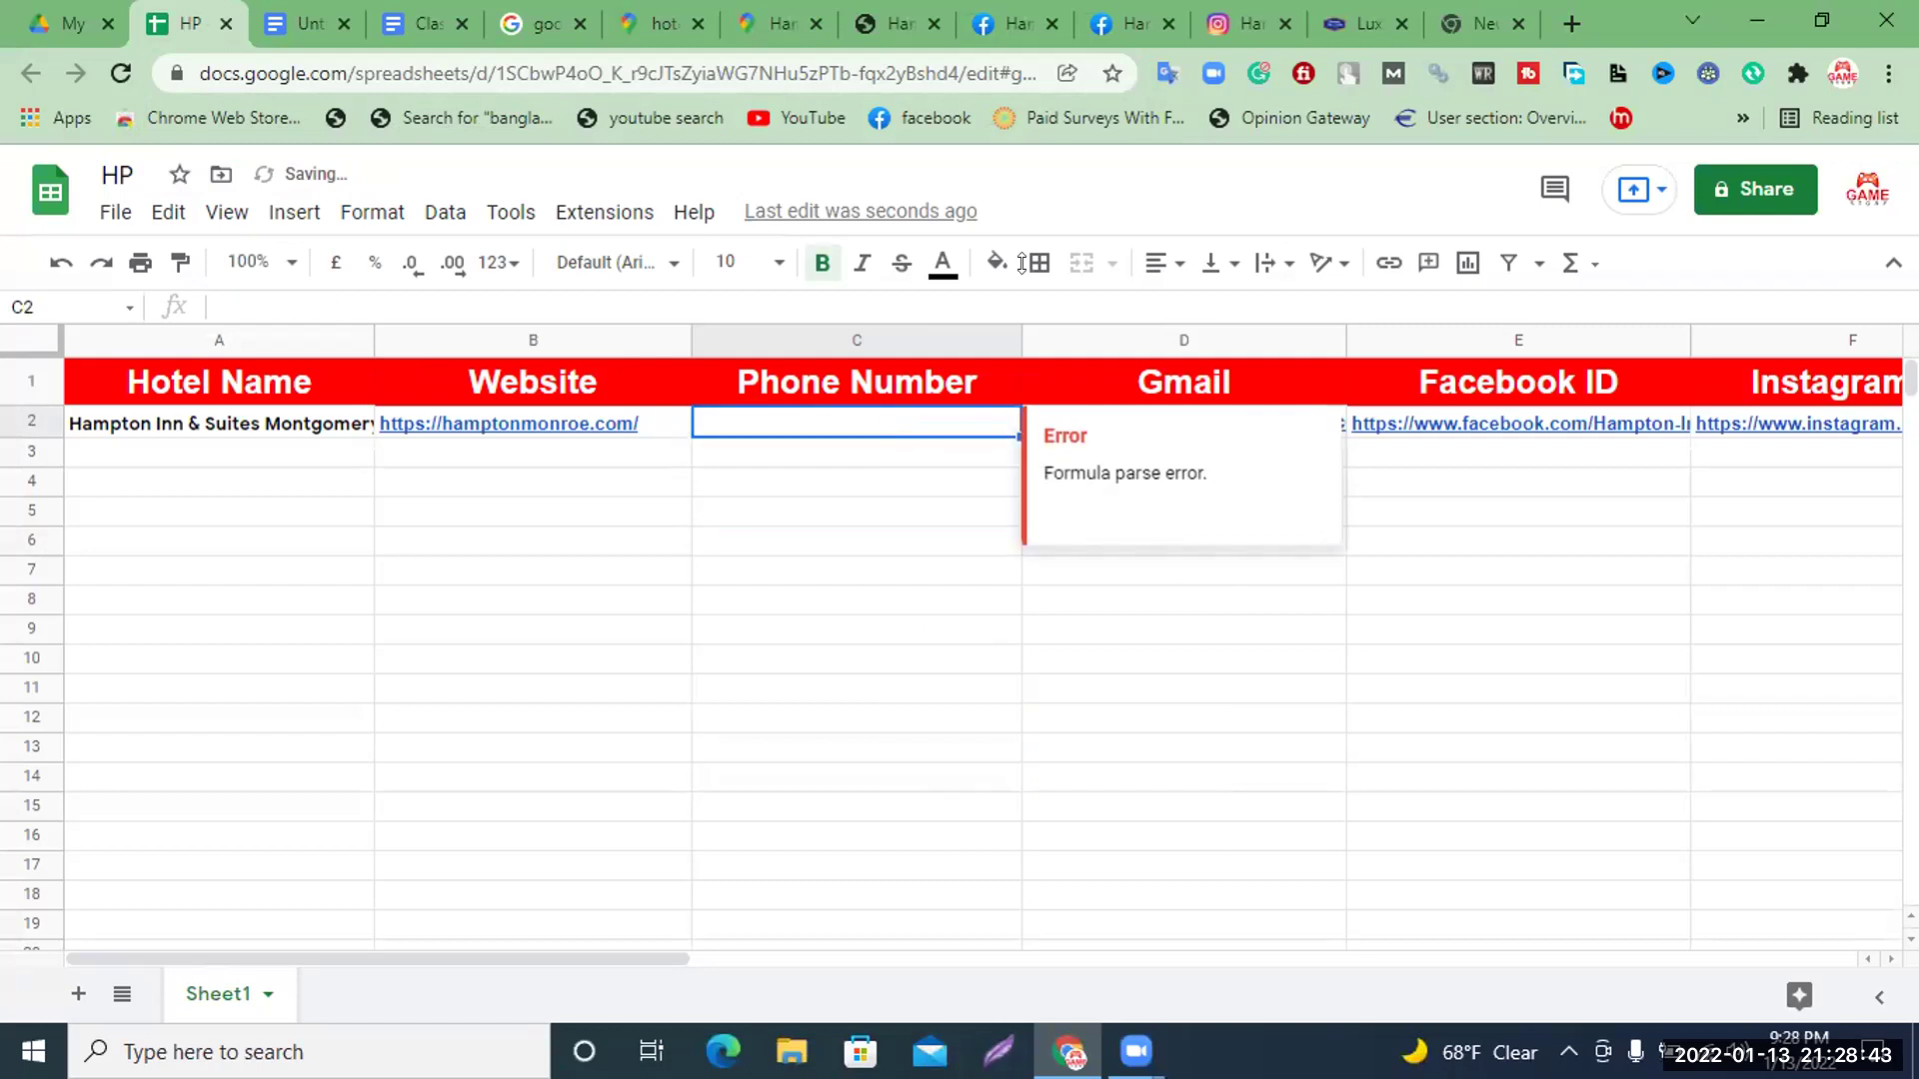
Copy the phone number without its +1 country code from the blank tab into Phone Number cell C2 of the HP sheet
click(1452, 20)
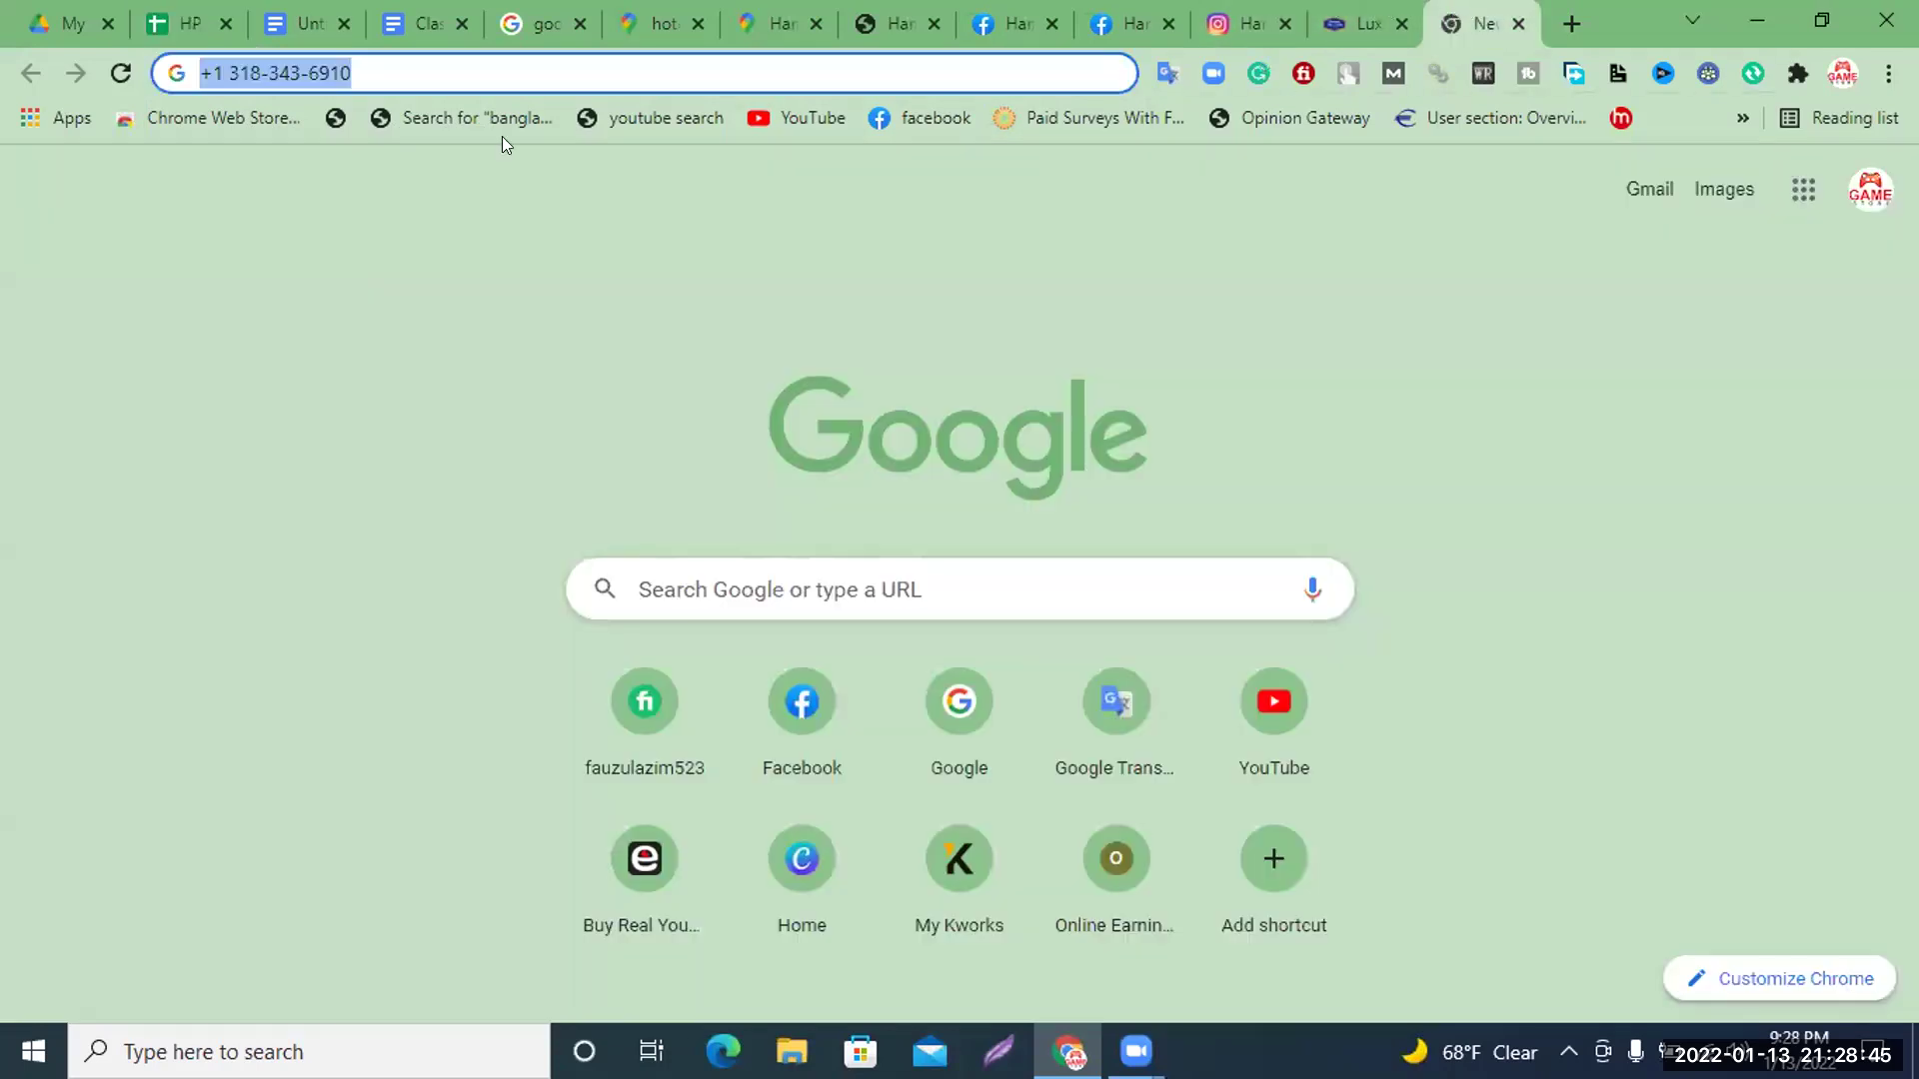
click(360, 67)
drag(370, 64, 224, 62)
key(ctrl+c)
click(180, 23)
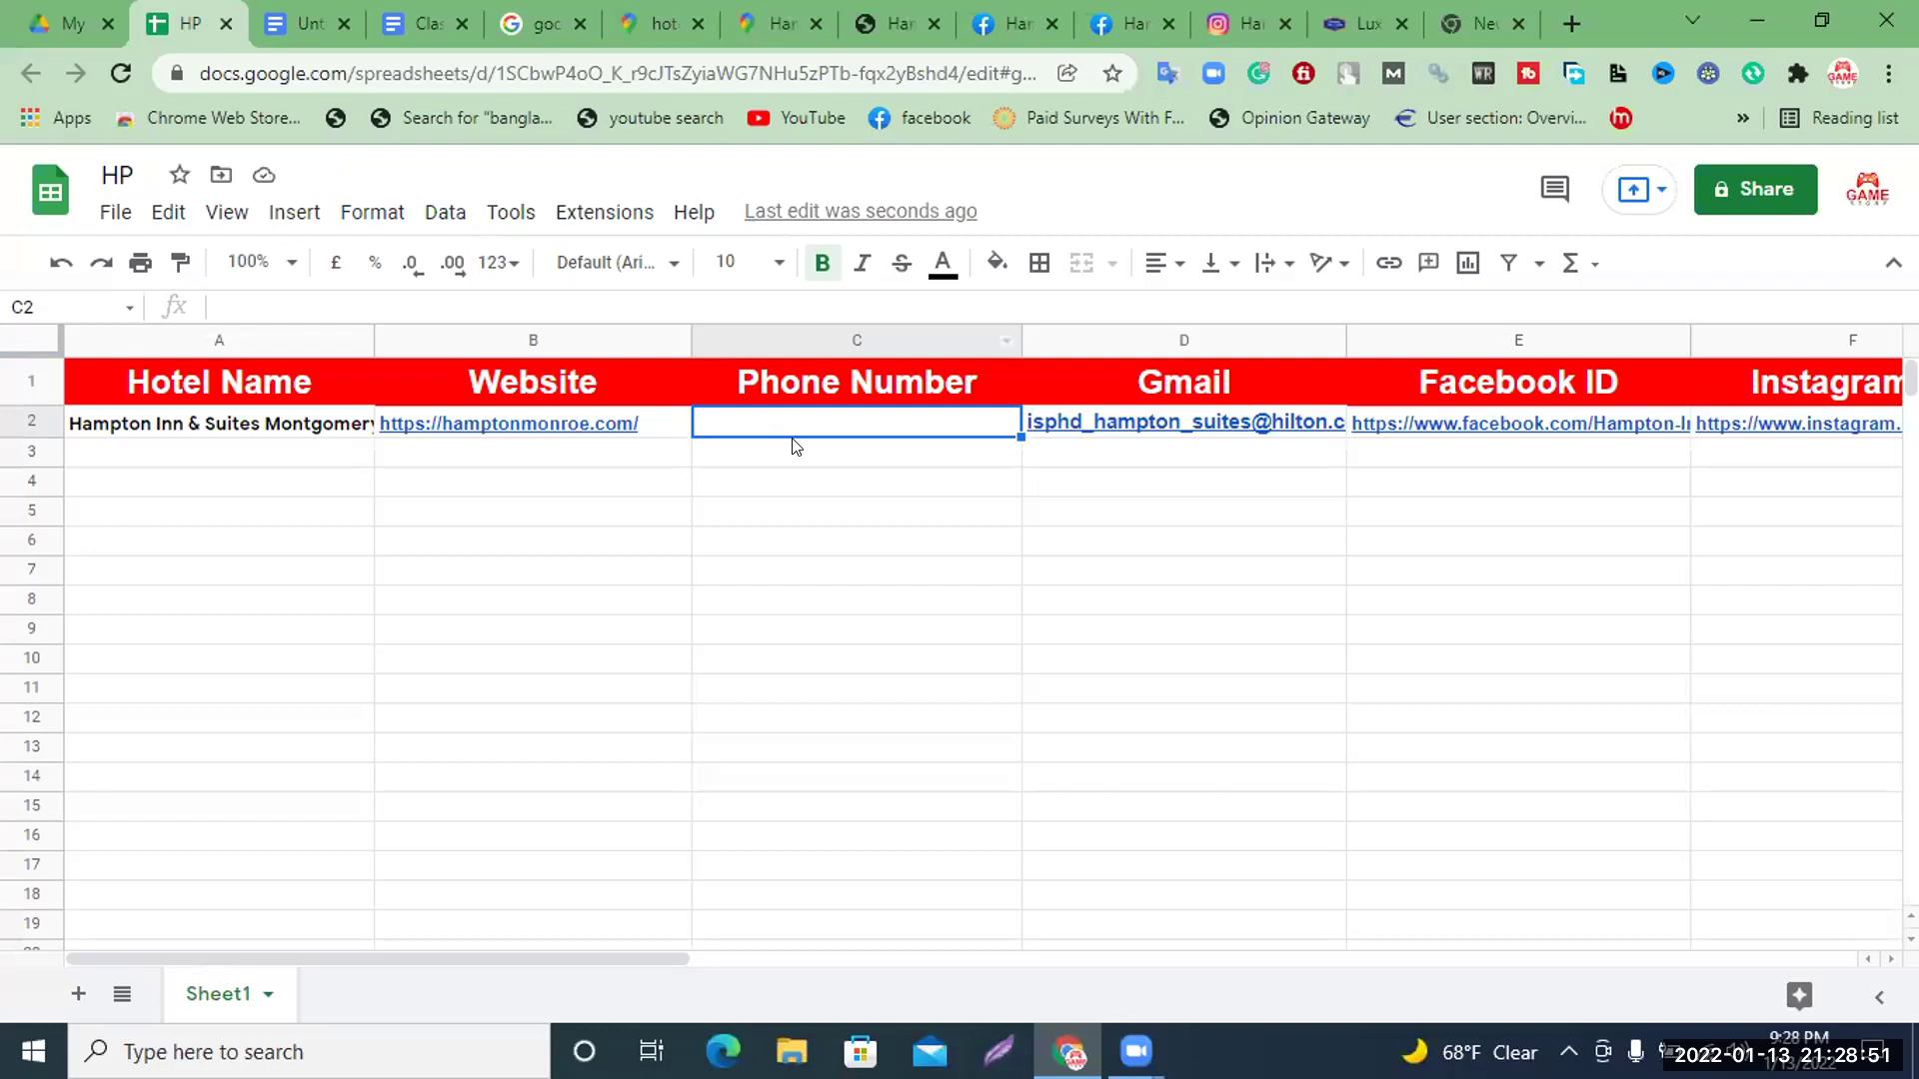
key(ctrl+v)
drag(792, 437, 811, 512)
click(830, 630)
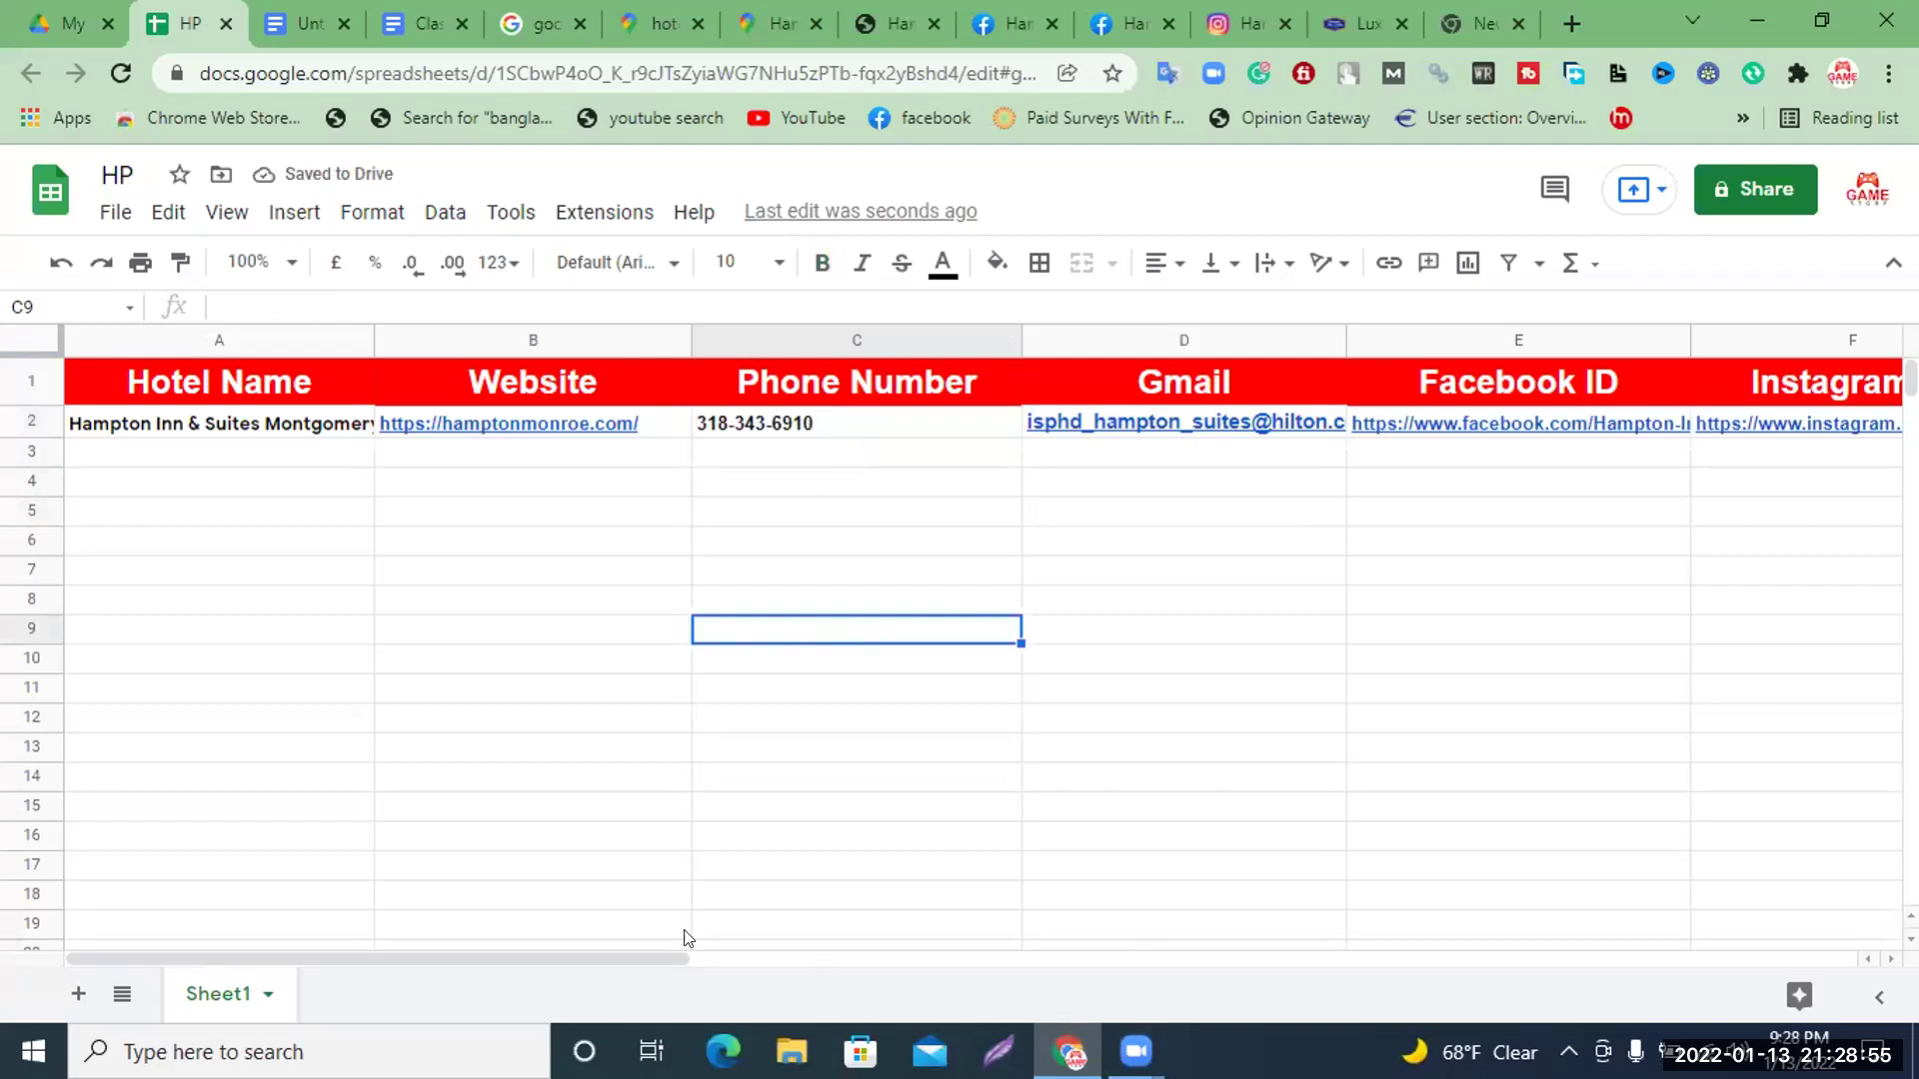
drag(680, 956, 1104, 958)
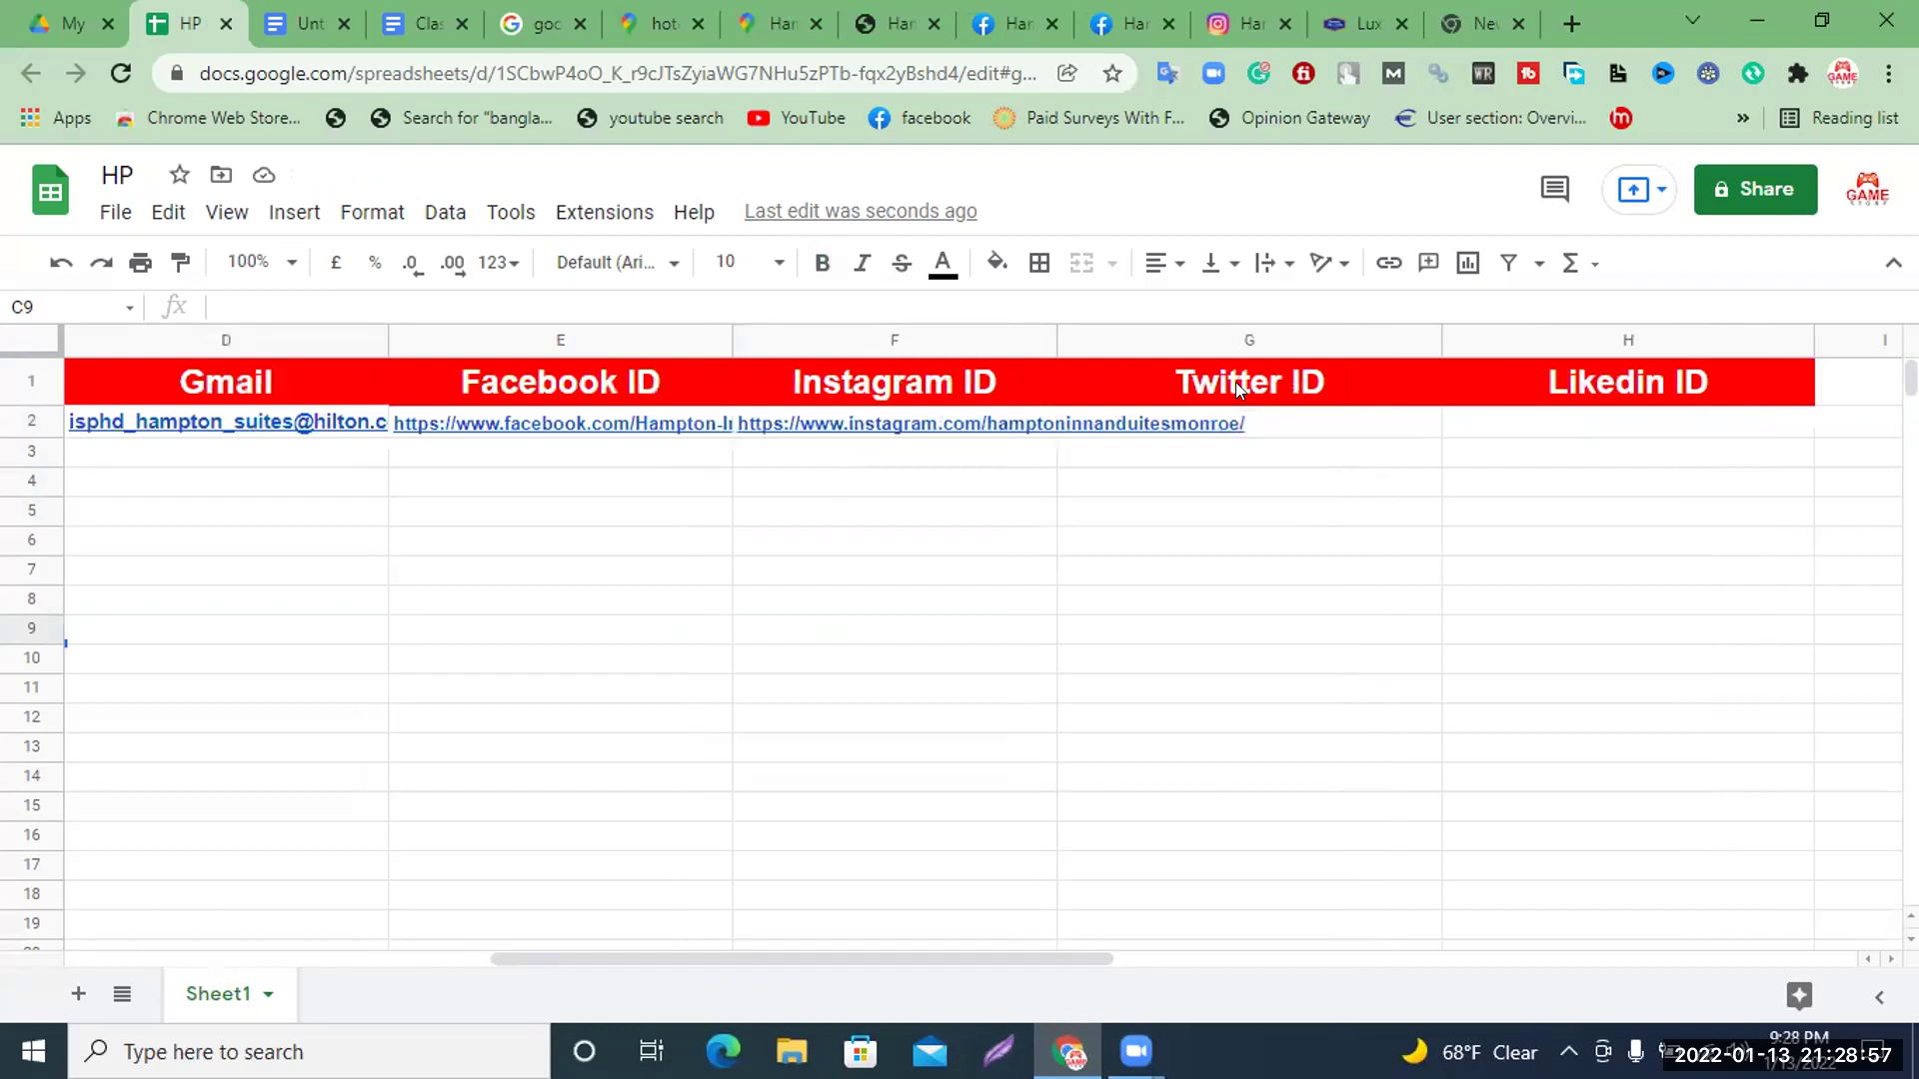
click(1312, 437)
click(1362, 12)
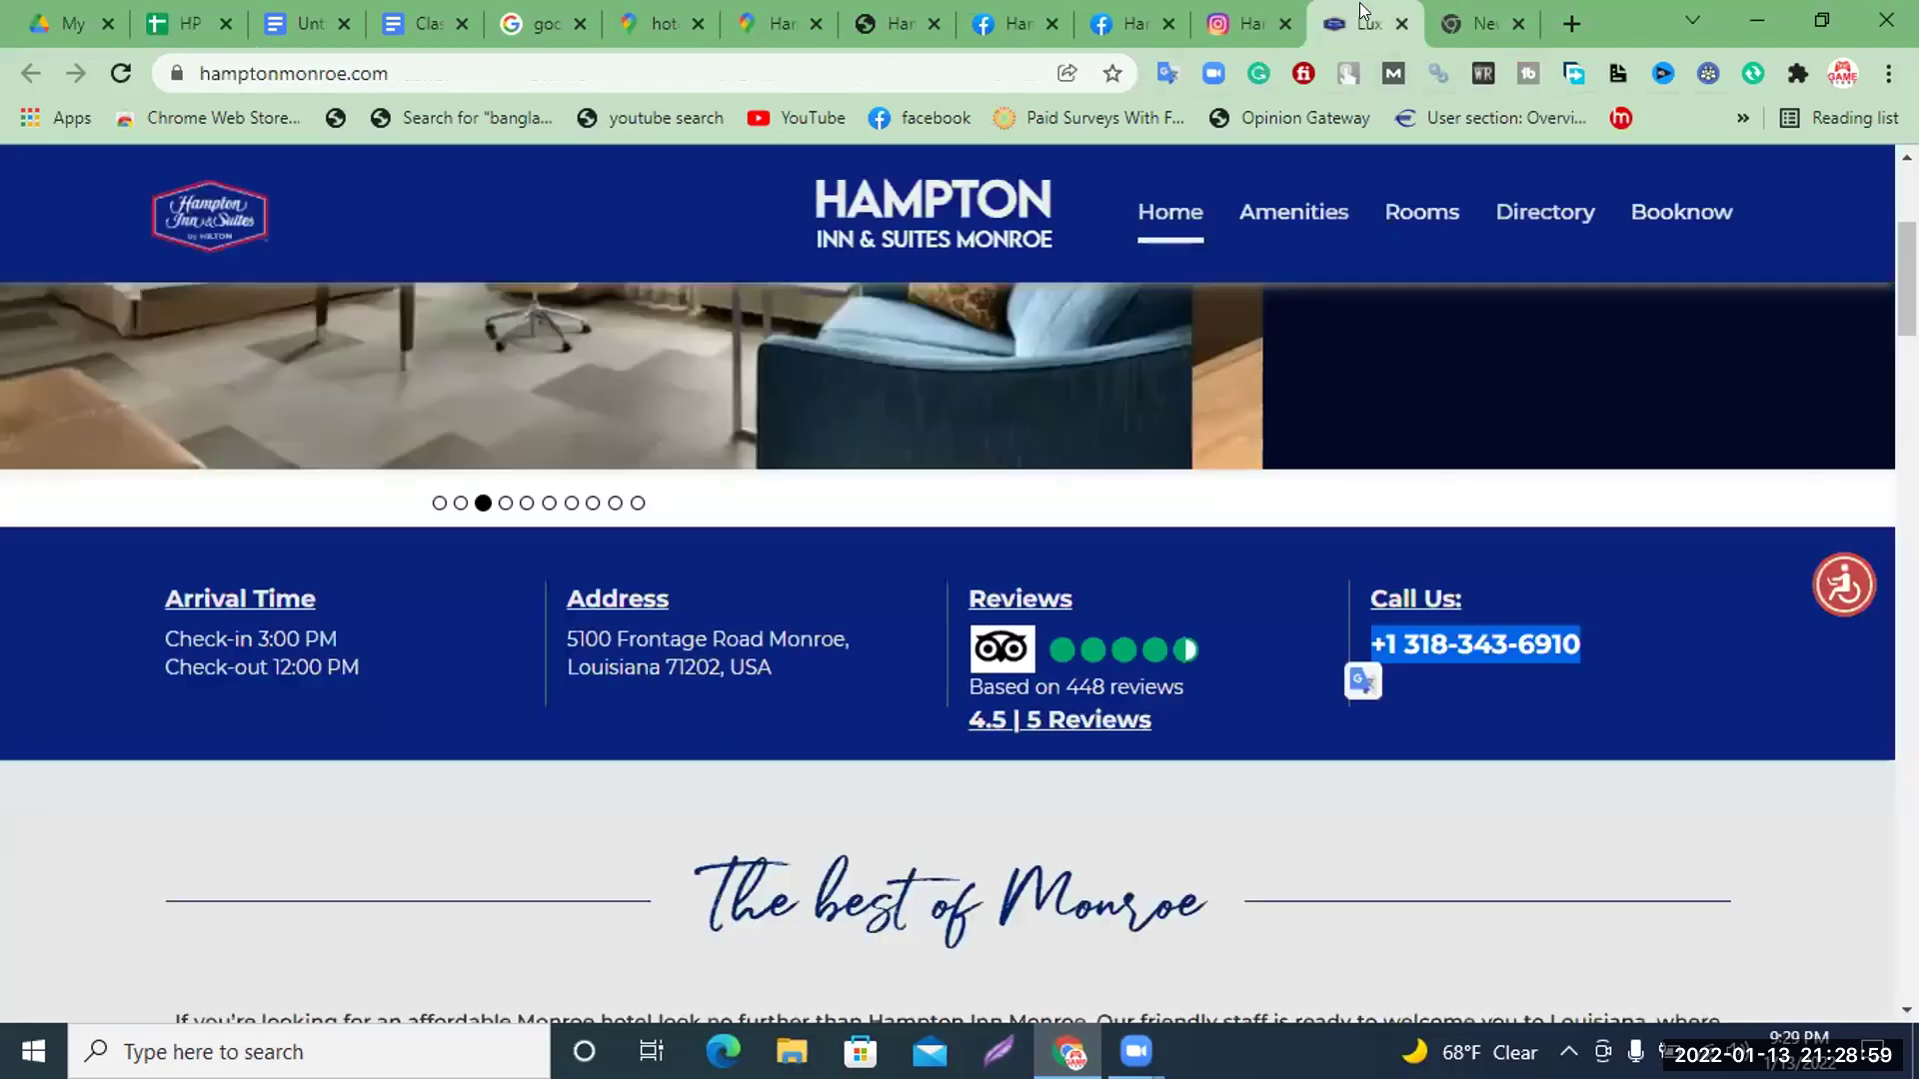
scroll(1487, 474, up, 5)
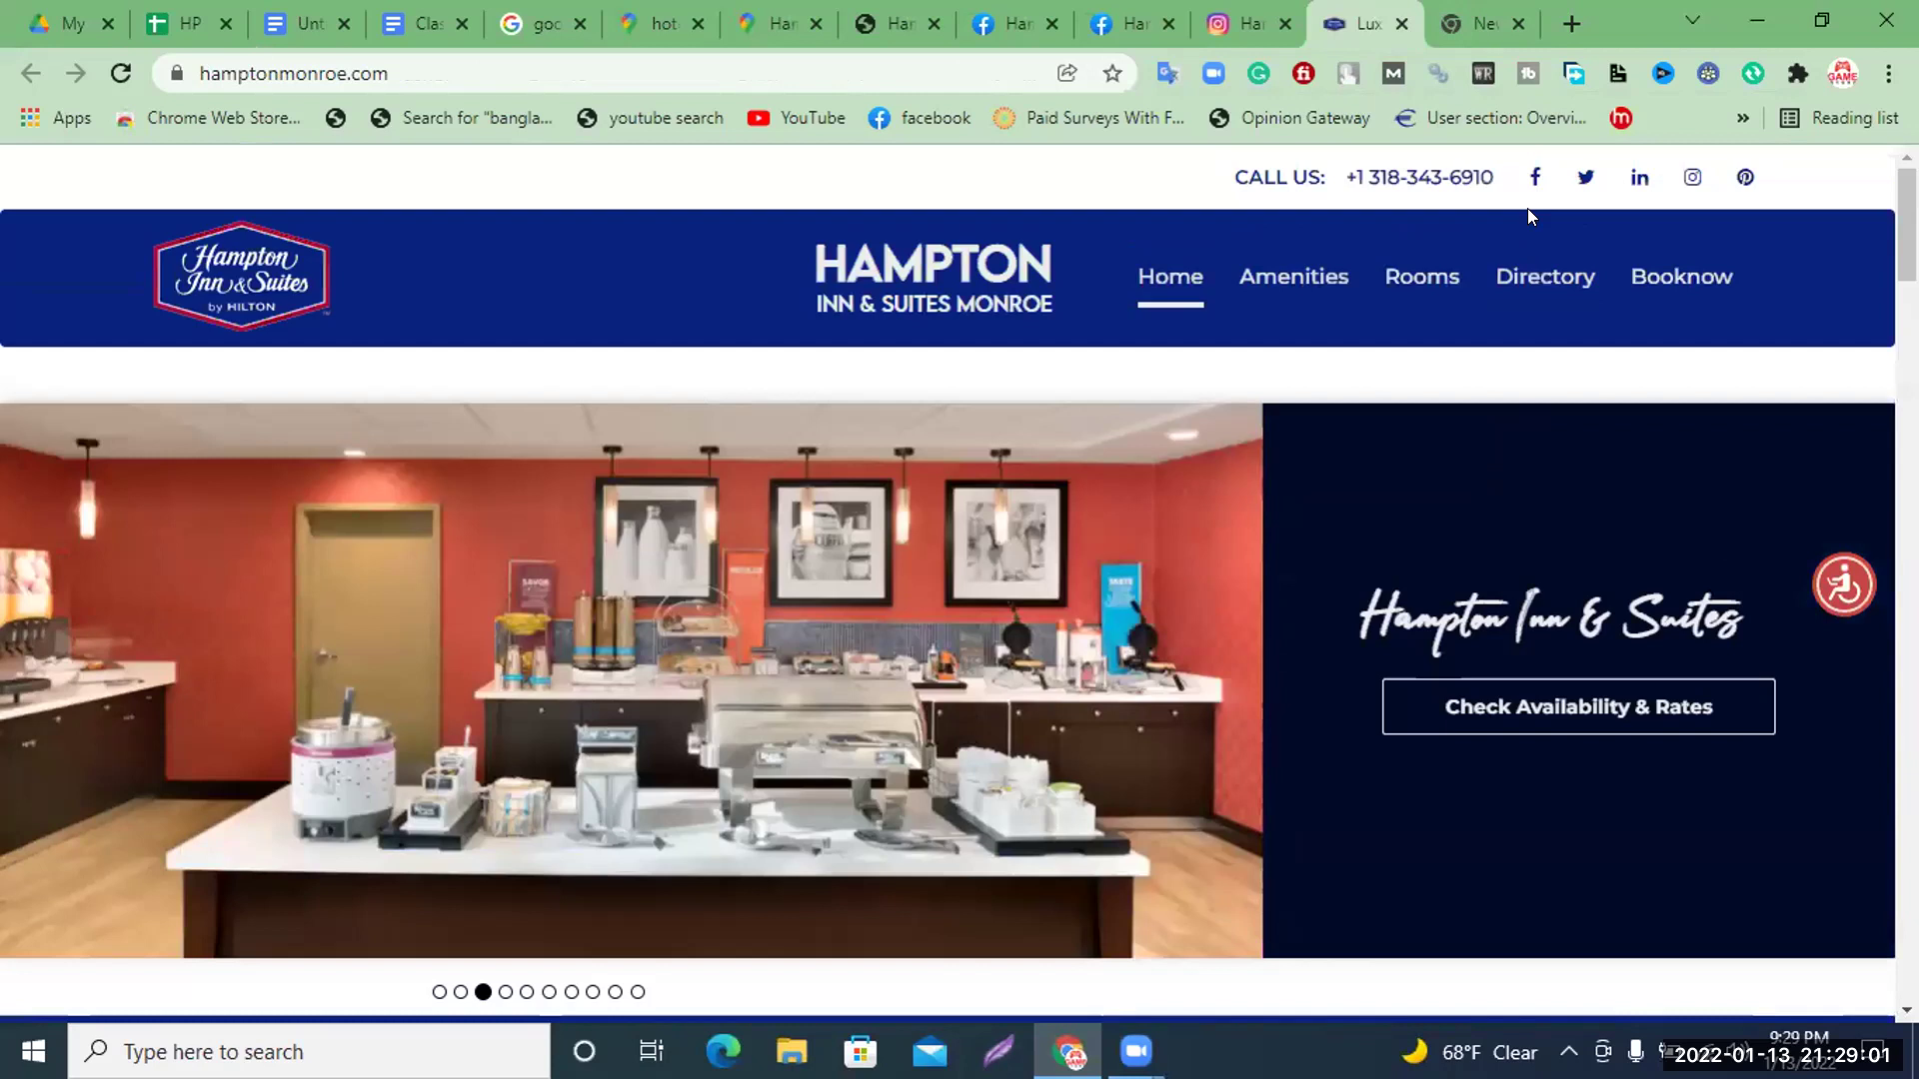
click(1586, 177)
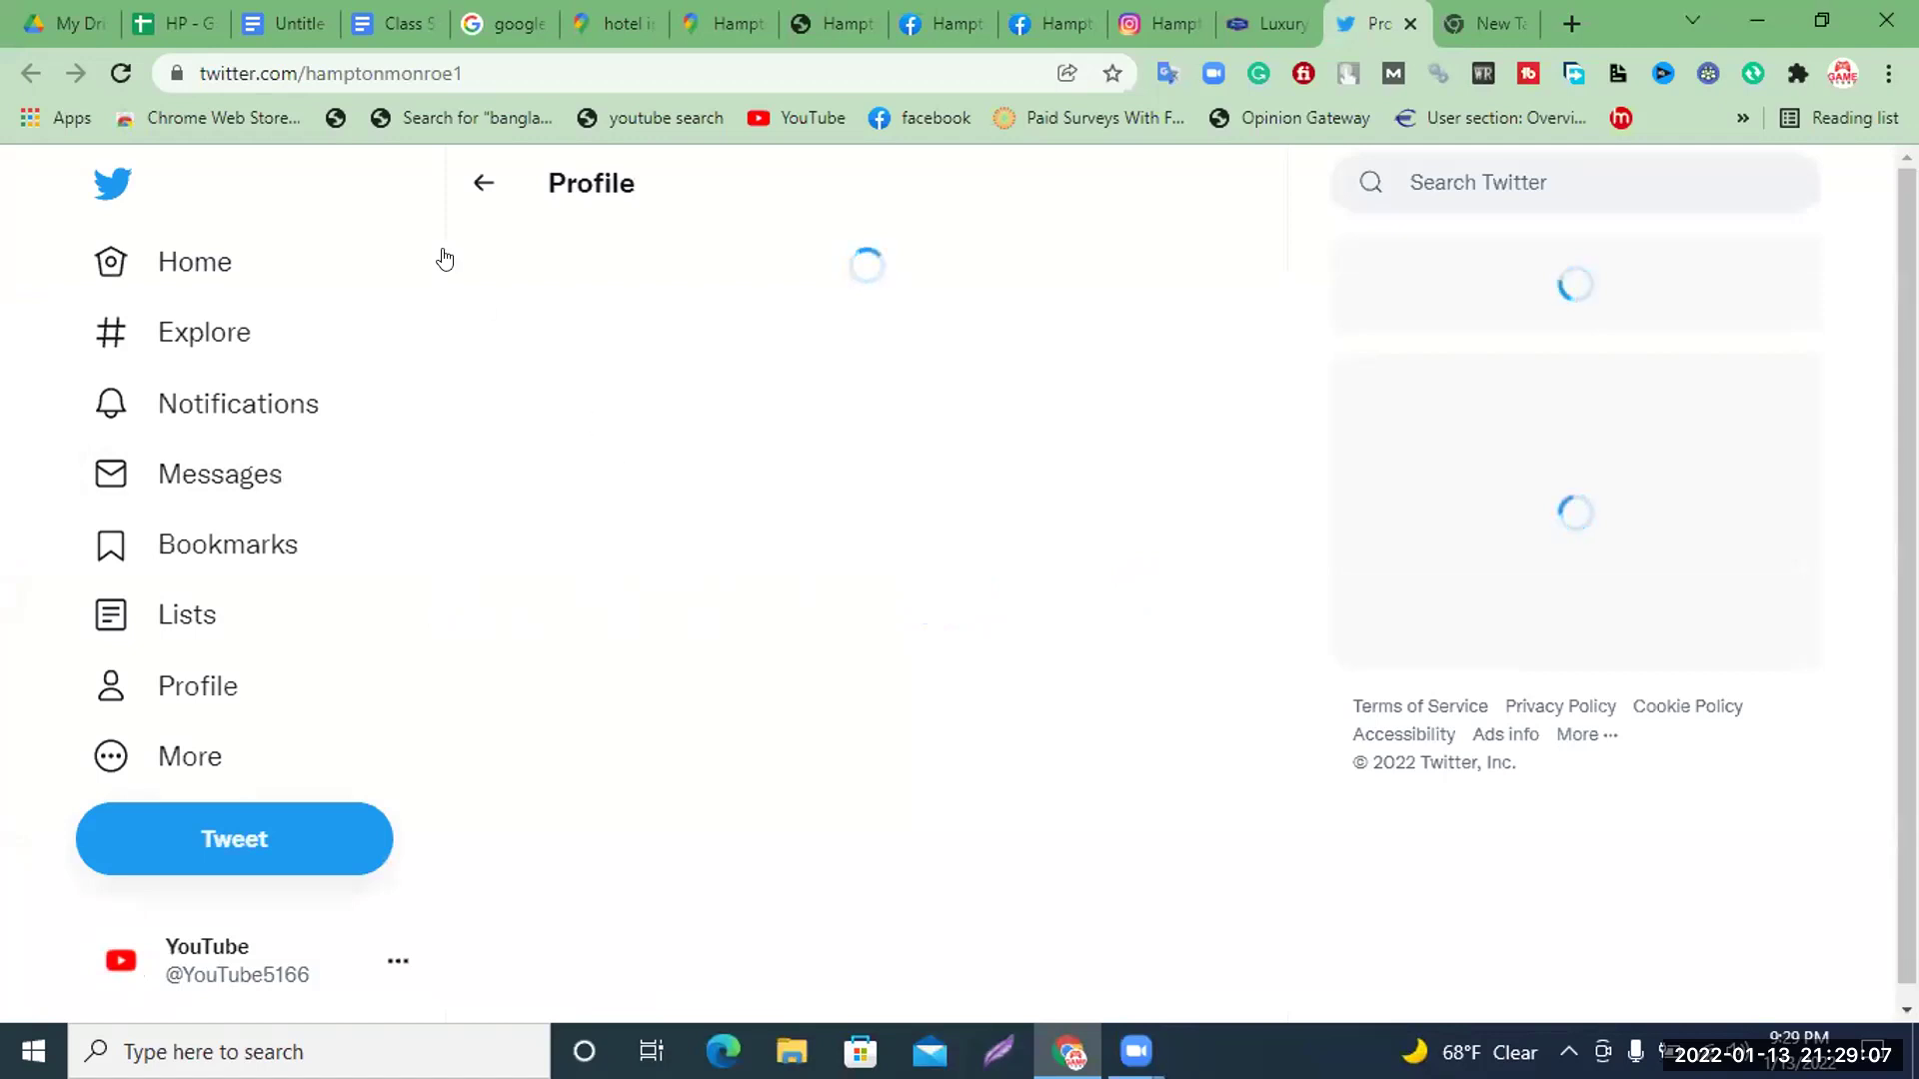
click(482, 70)
key(ctrl+c)
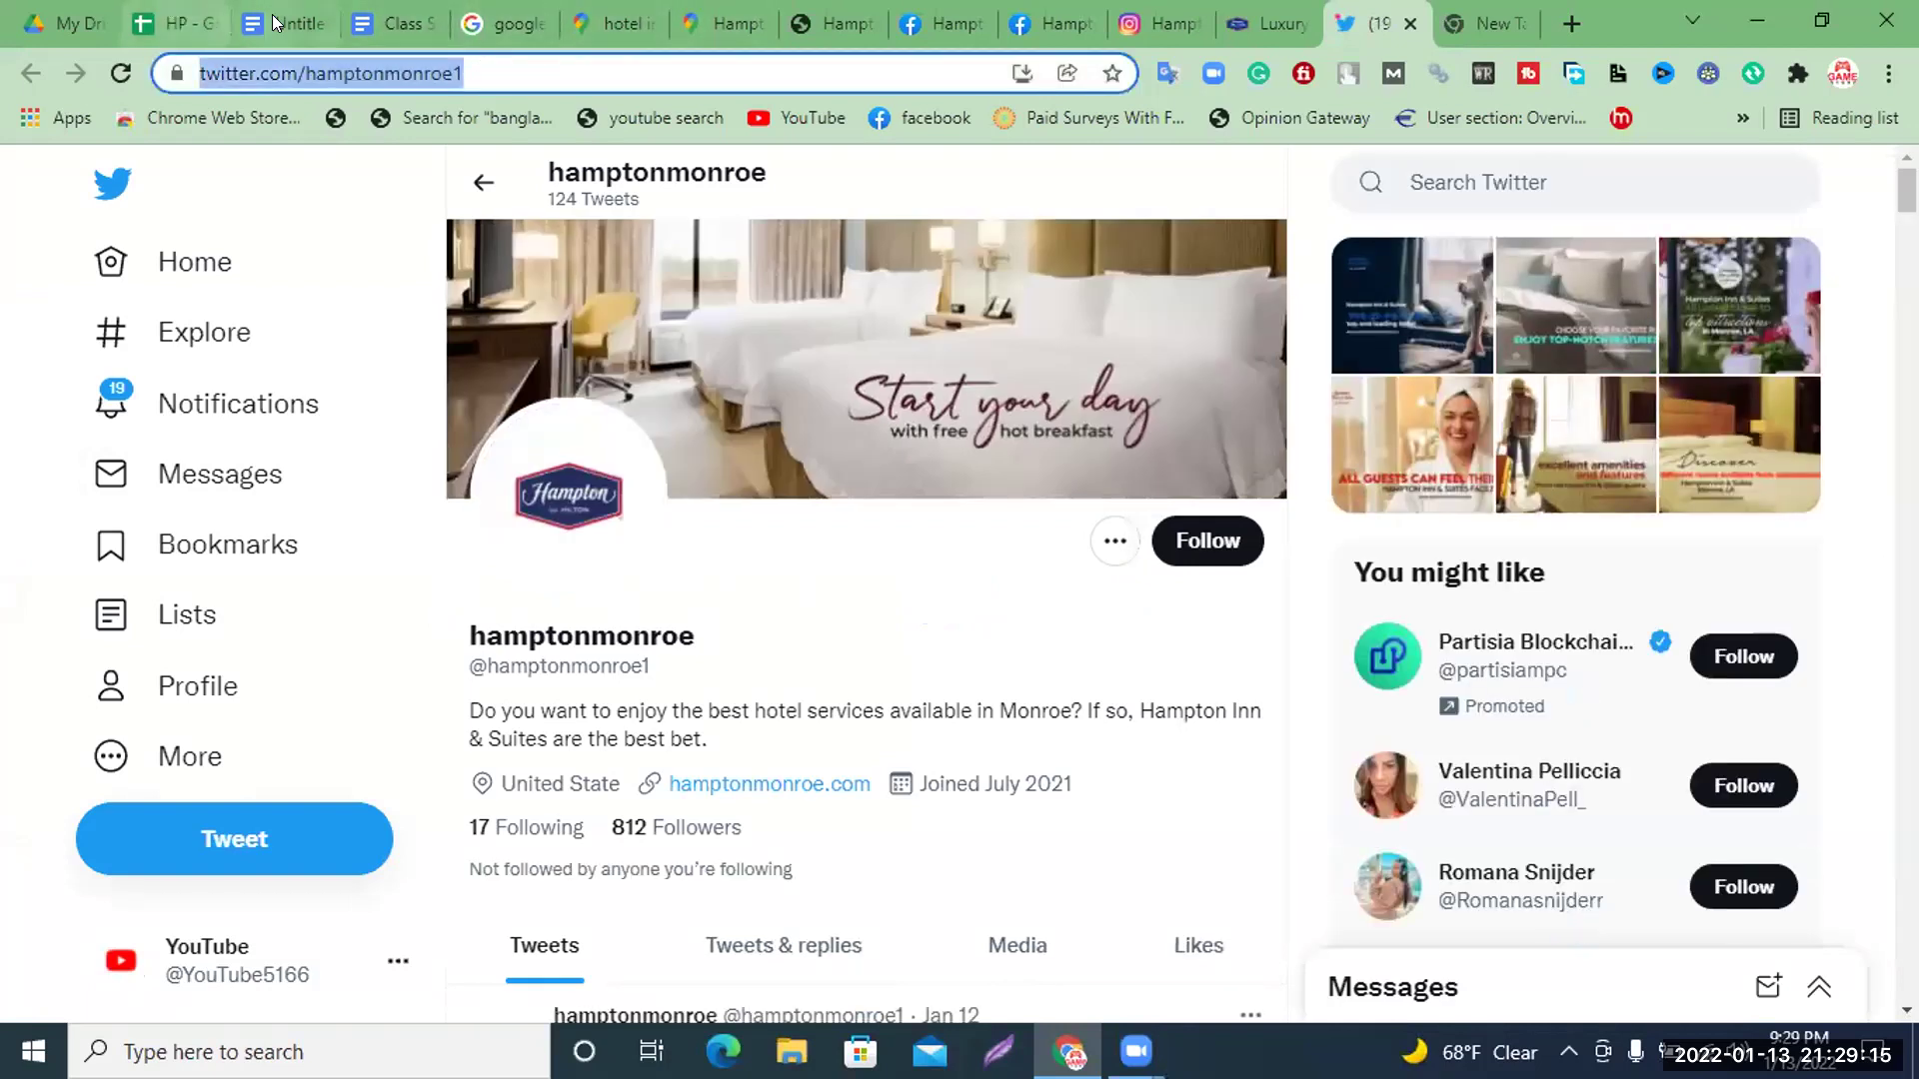
click(162, 10)
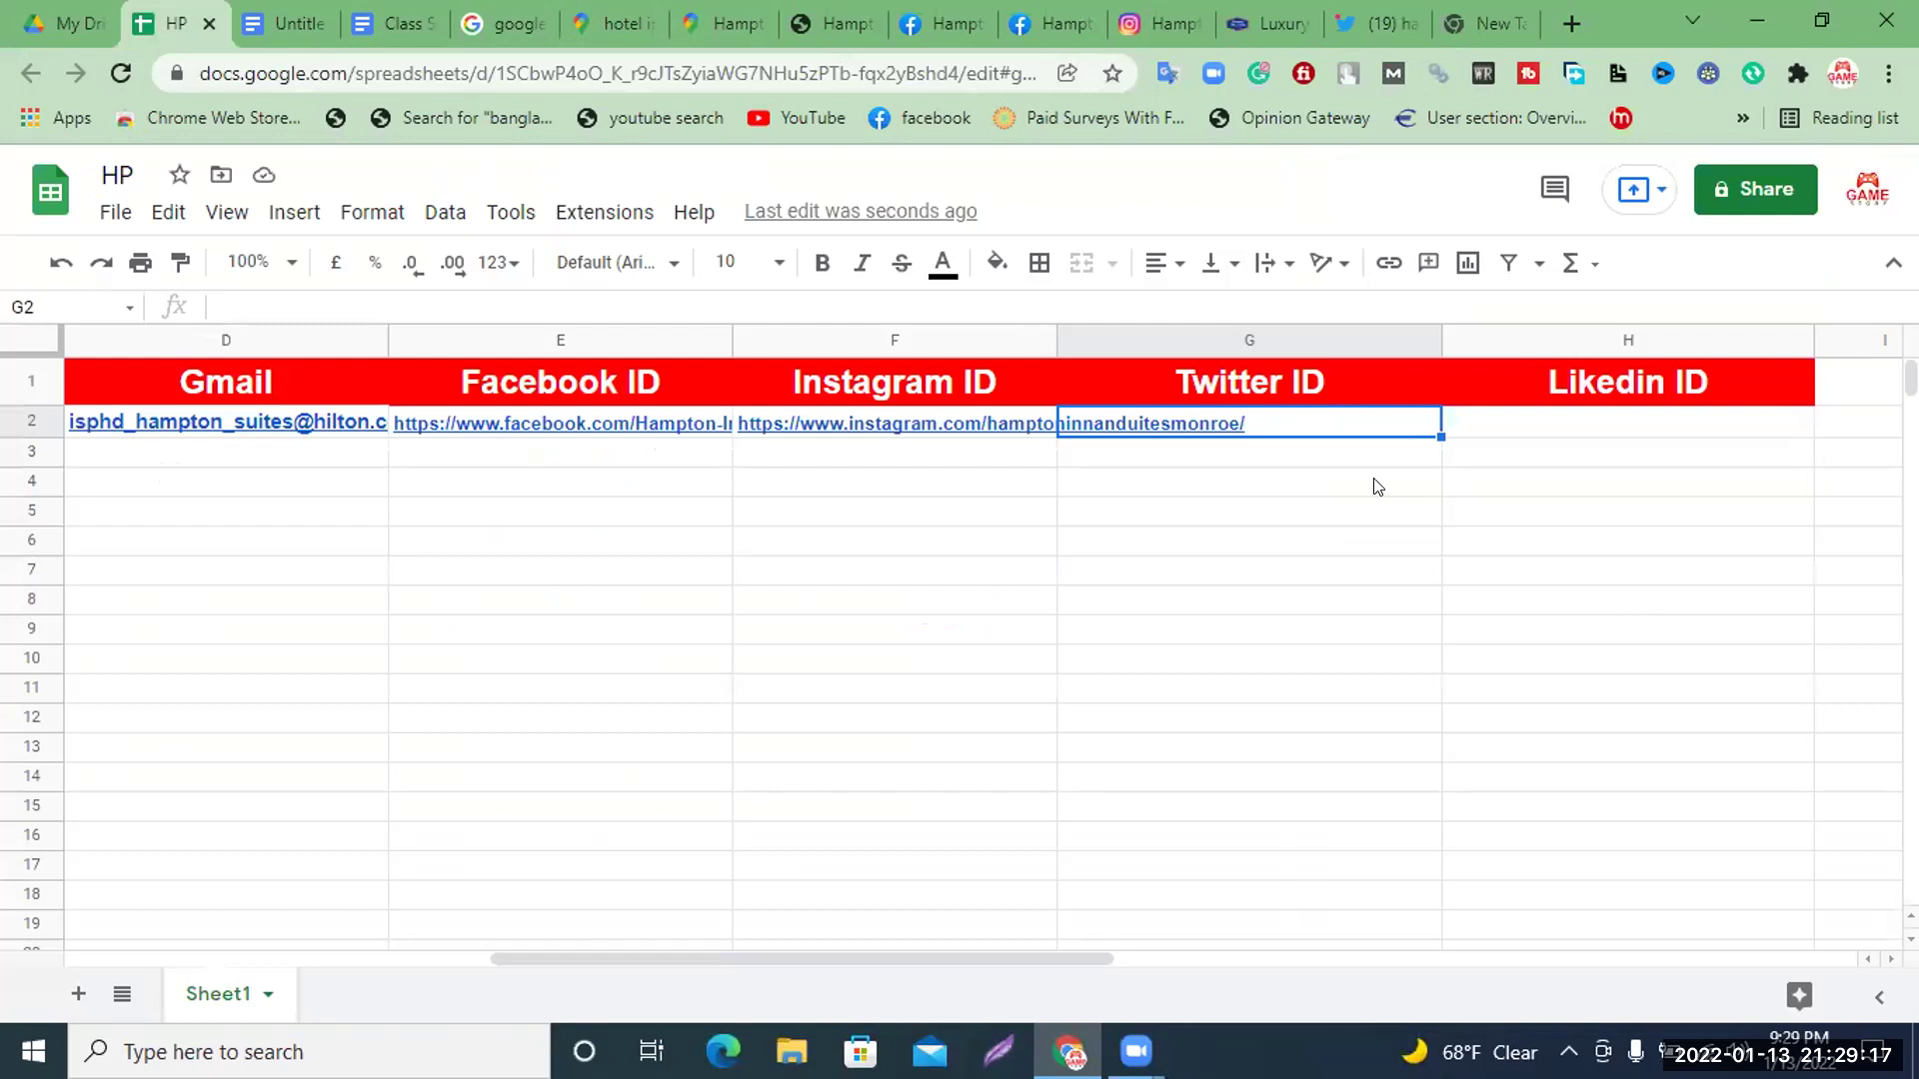
key(ctrl+v)
click(822, 263)
click(1564, 431)
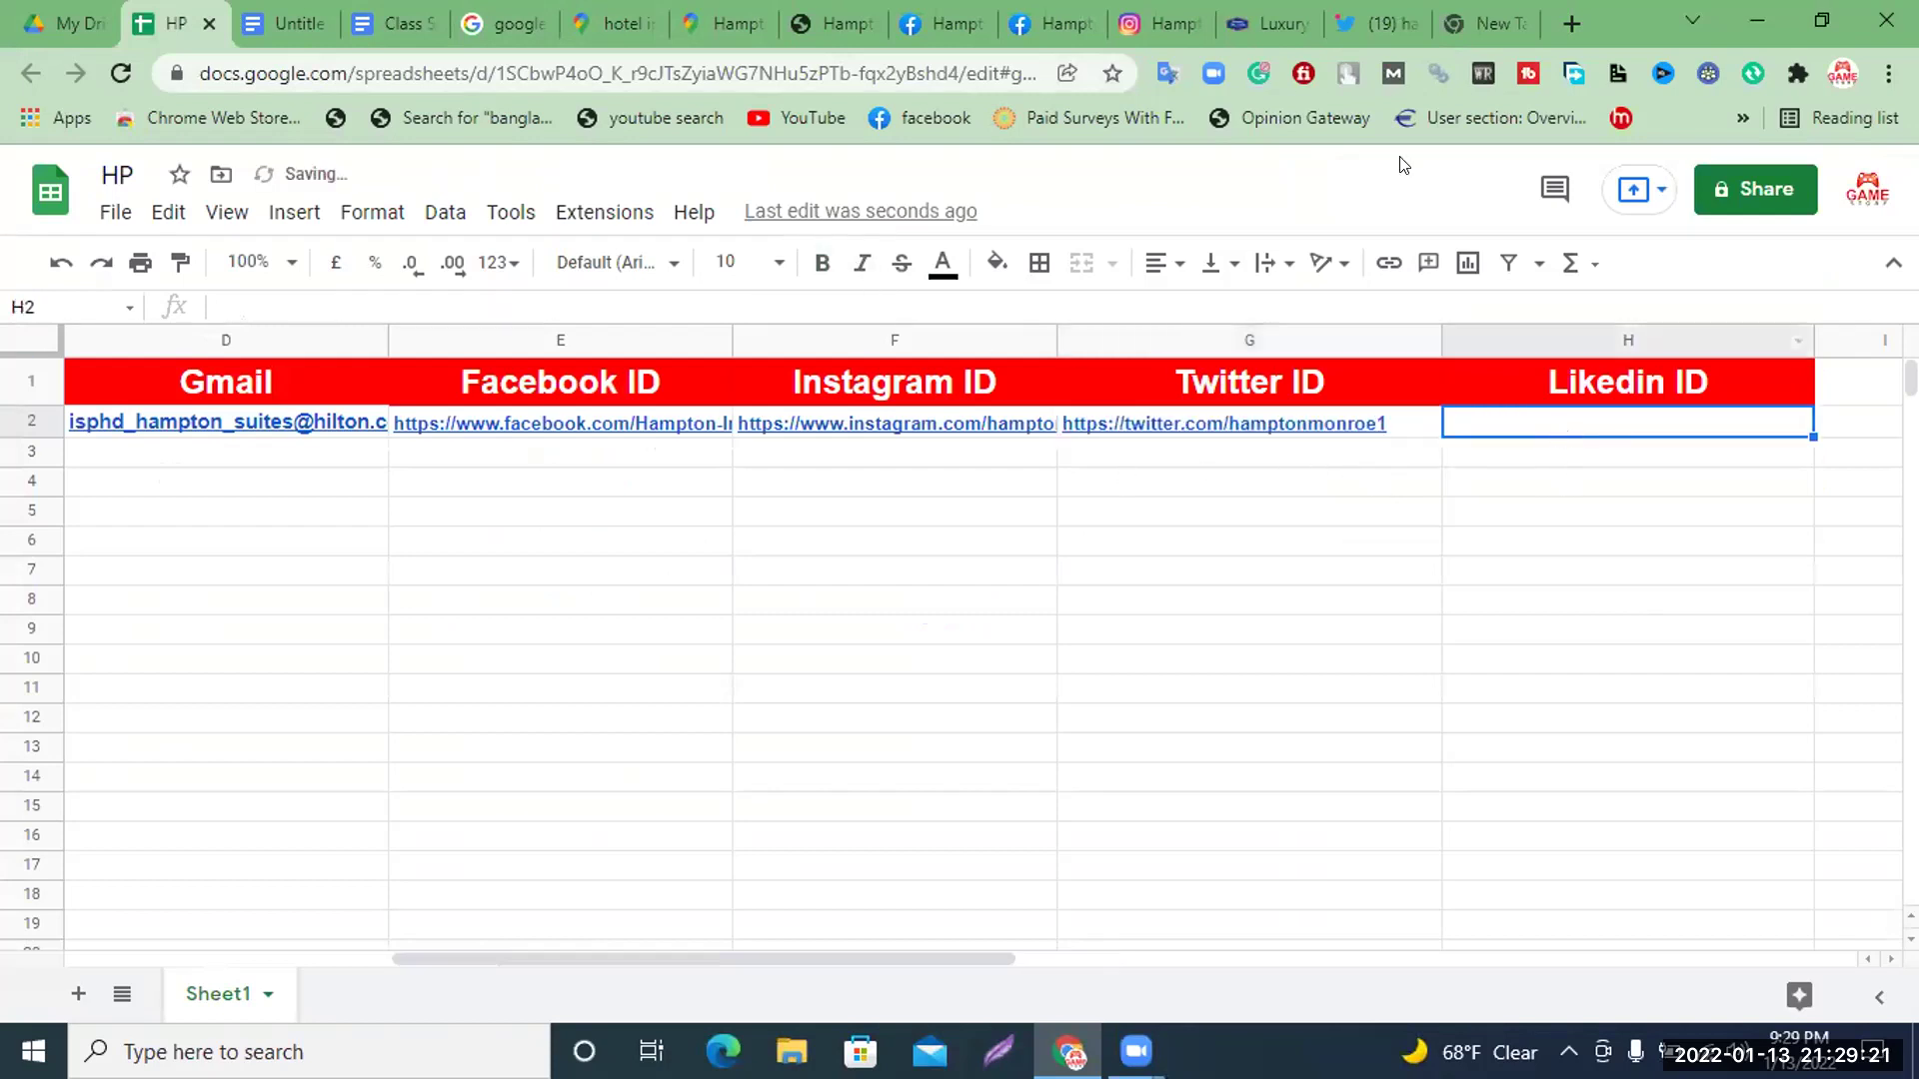
click(1386, 17)
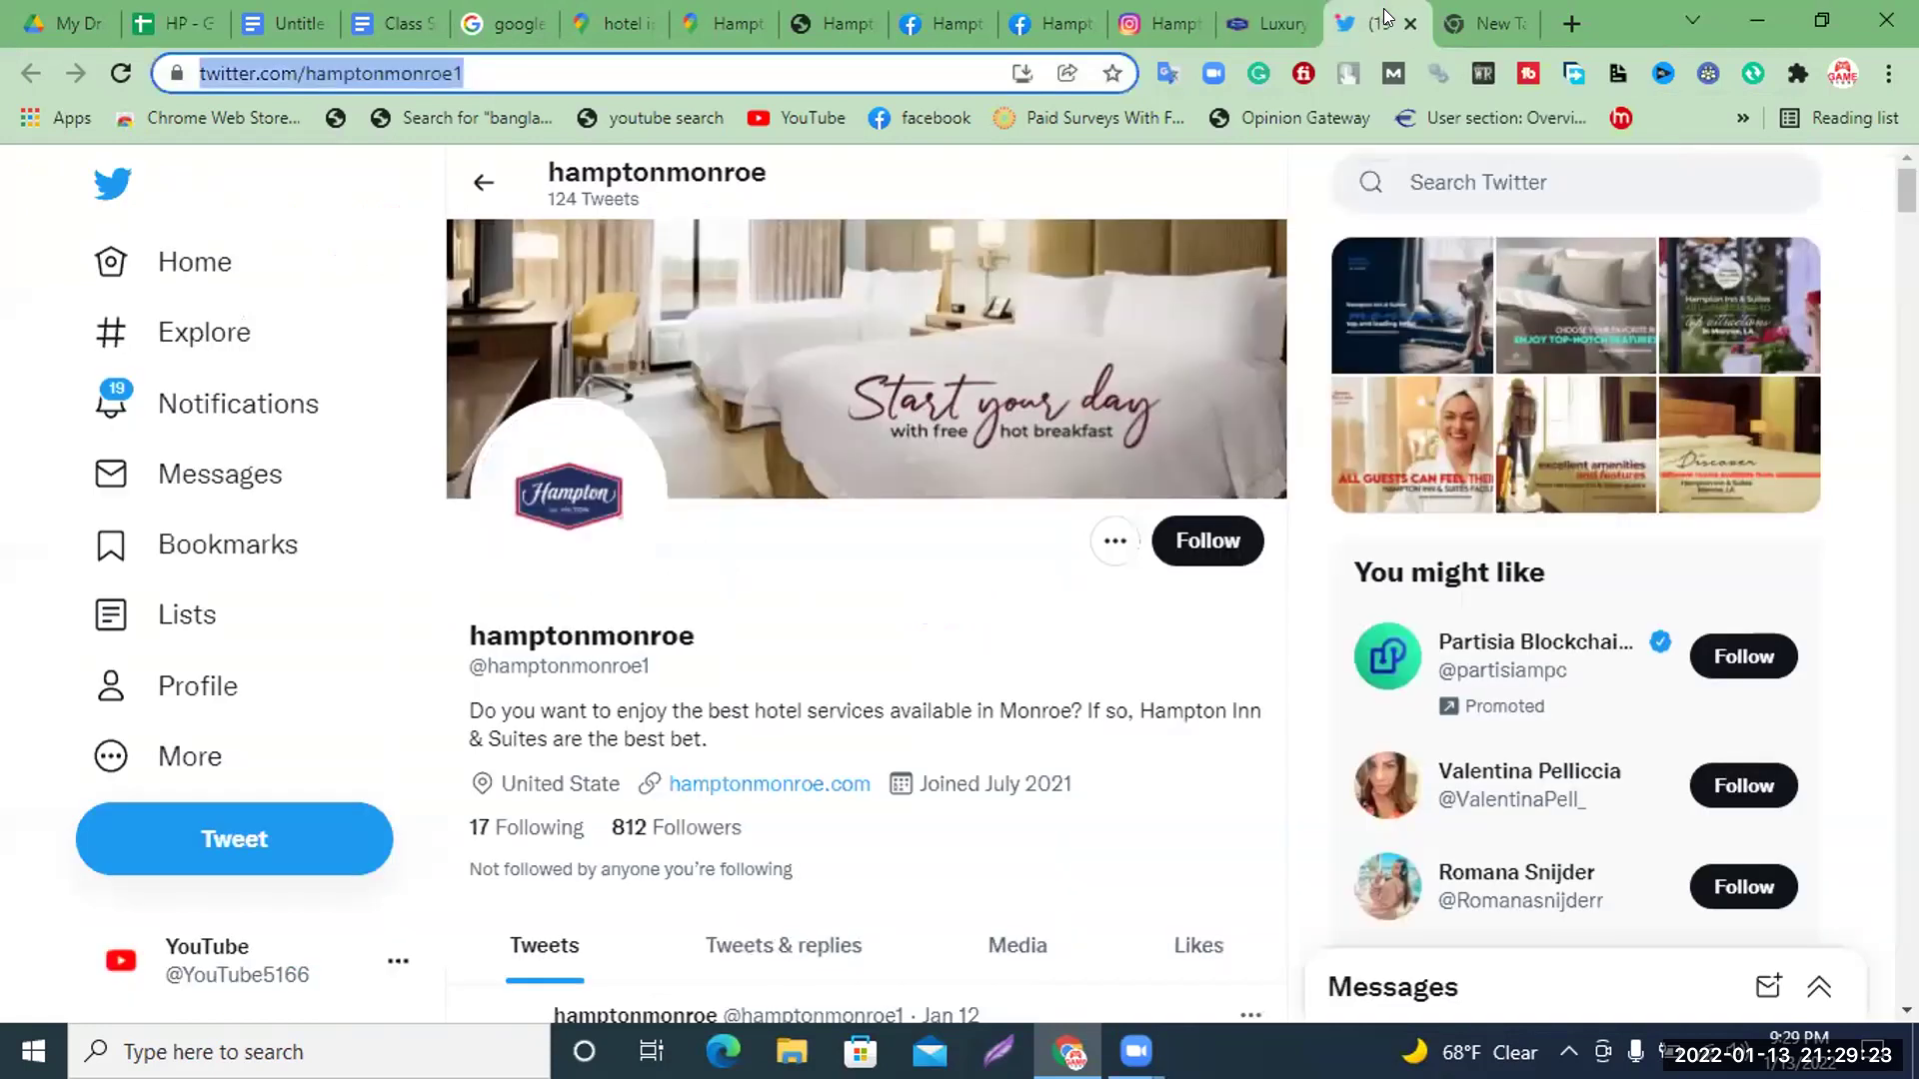
click(1411, 23)
click(1410, 23)
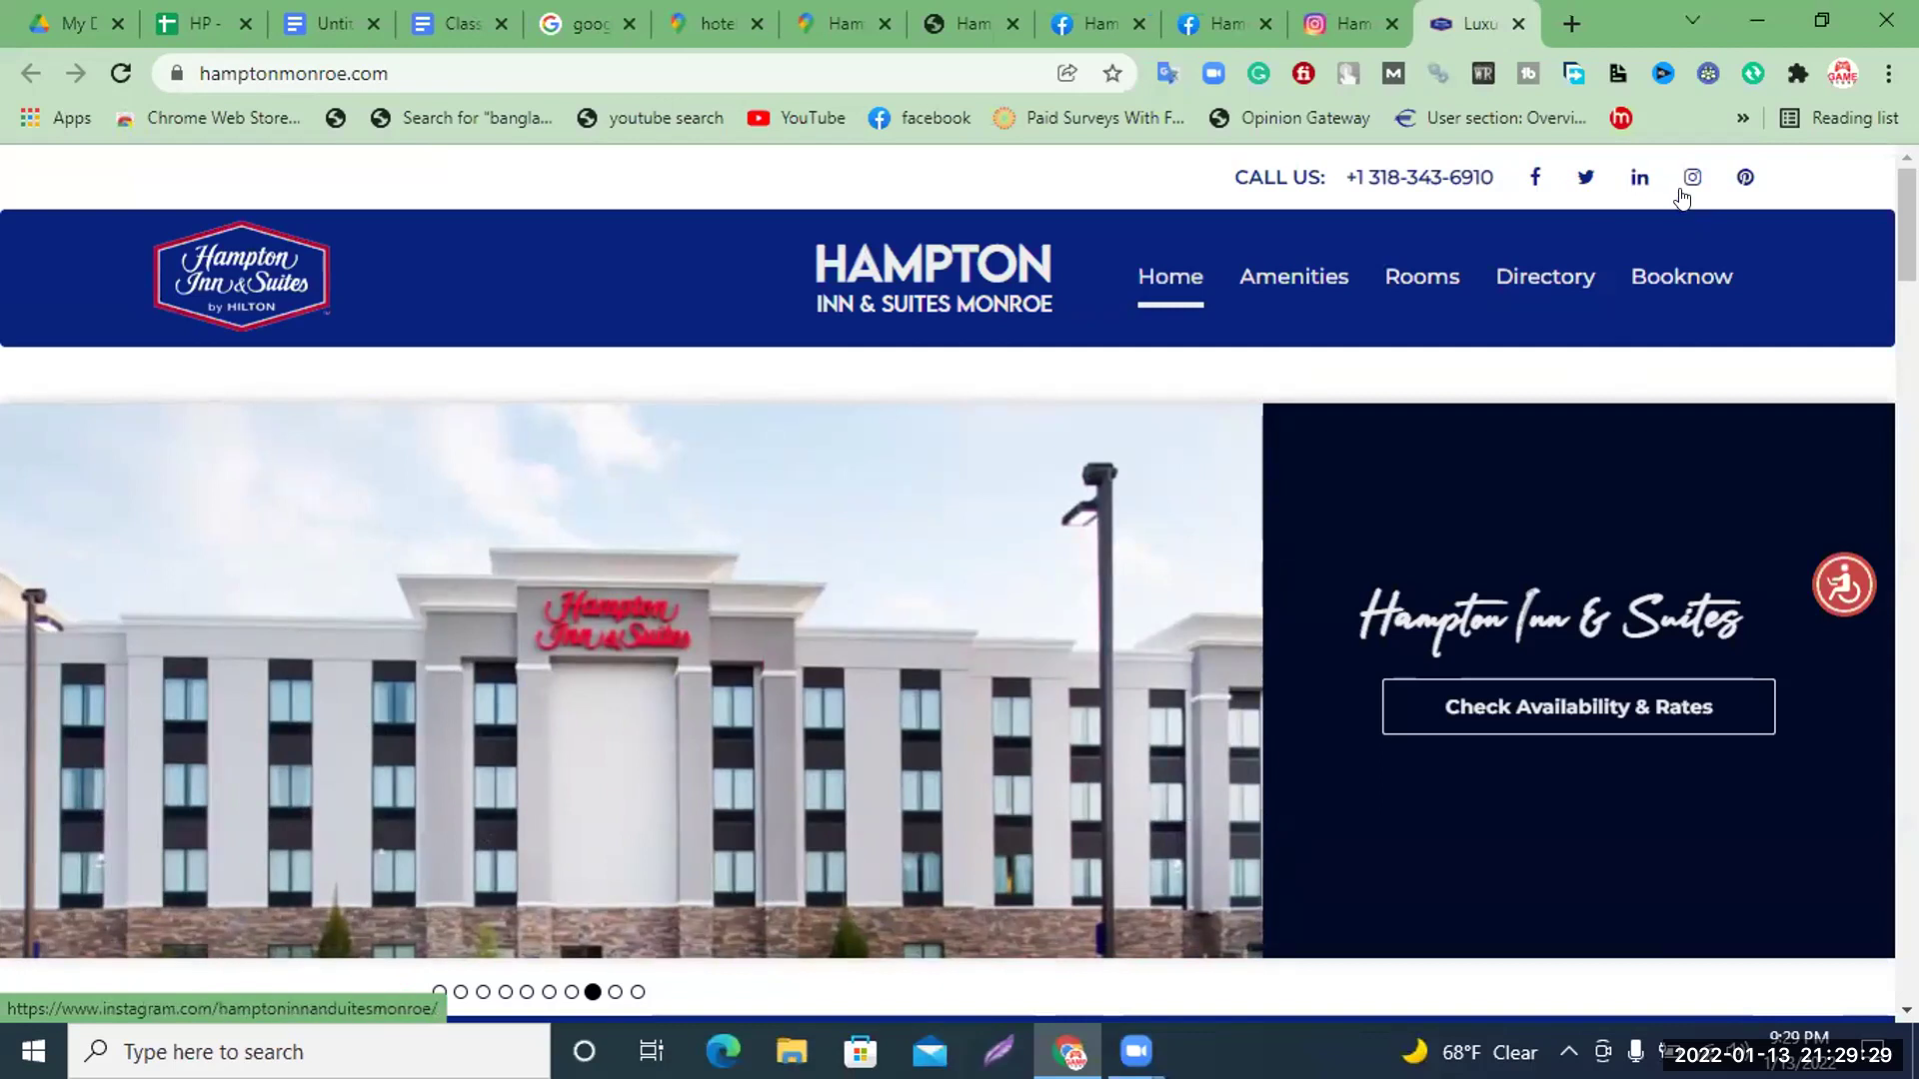
click(1635, 176)
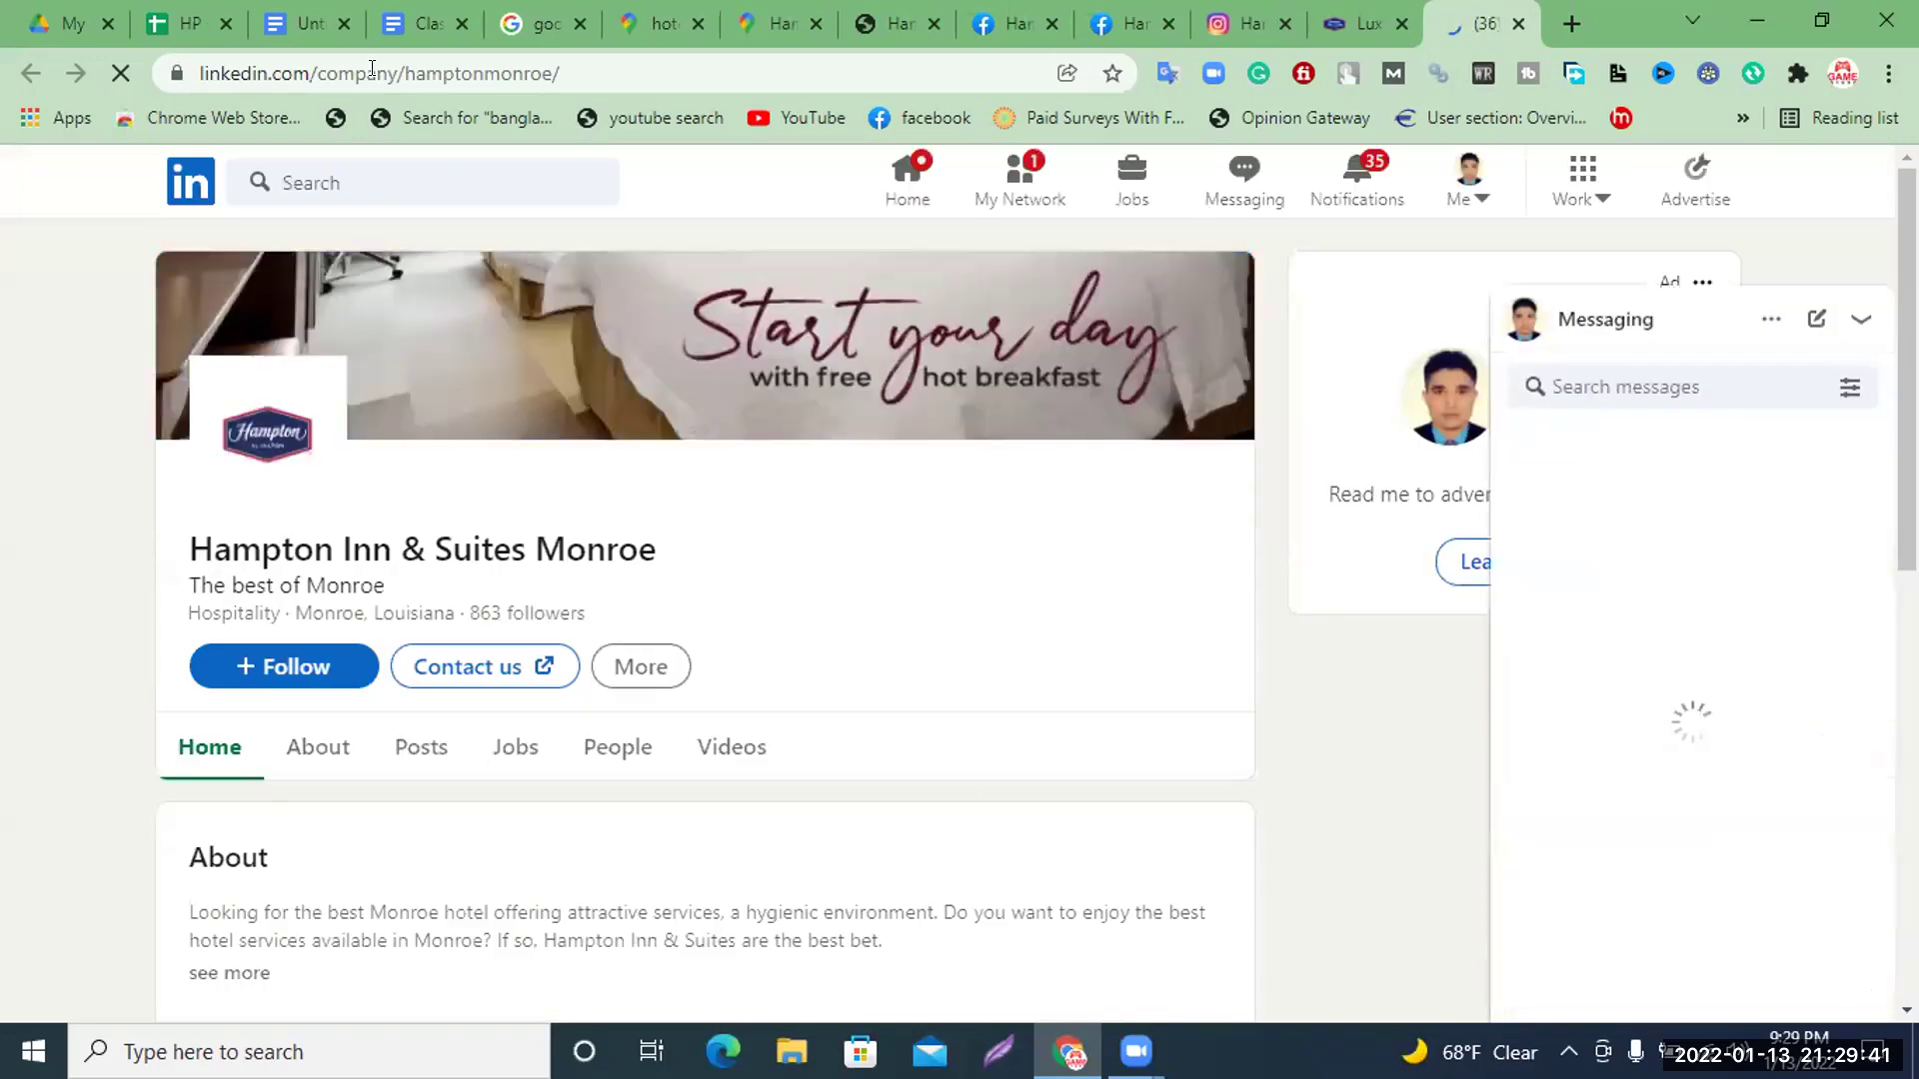
click(530, 92)
key(ctrl+c)
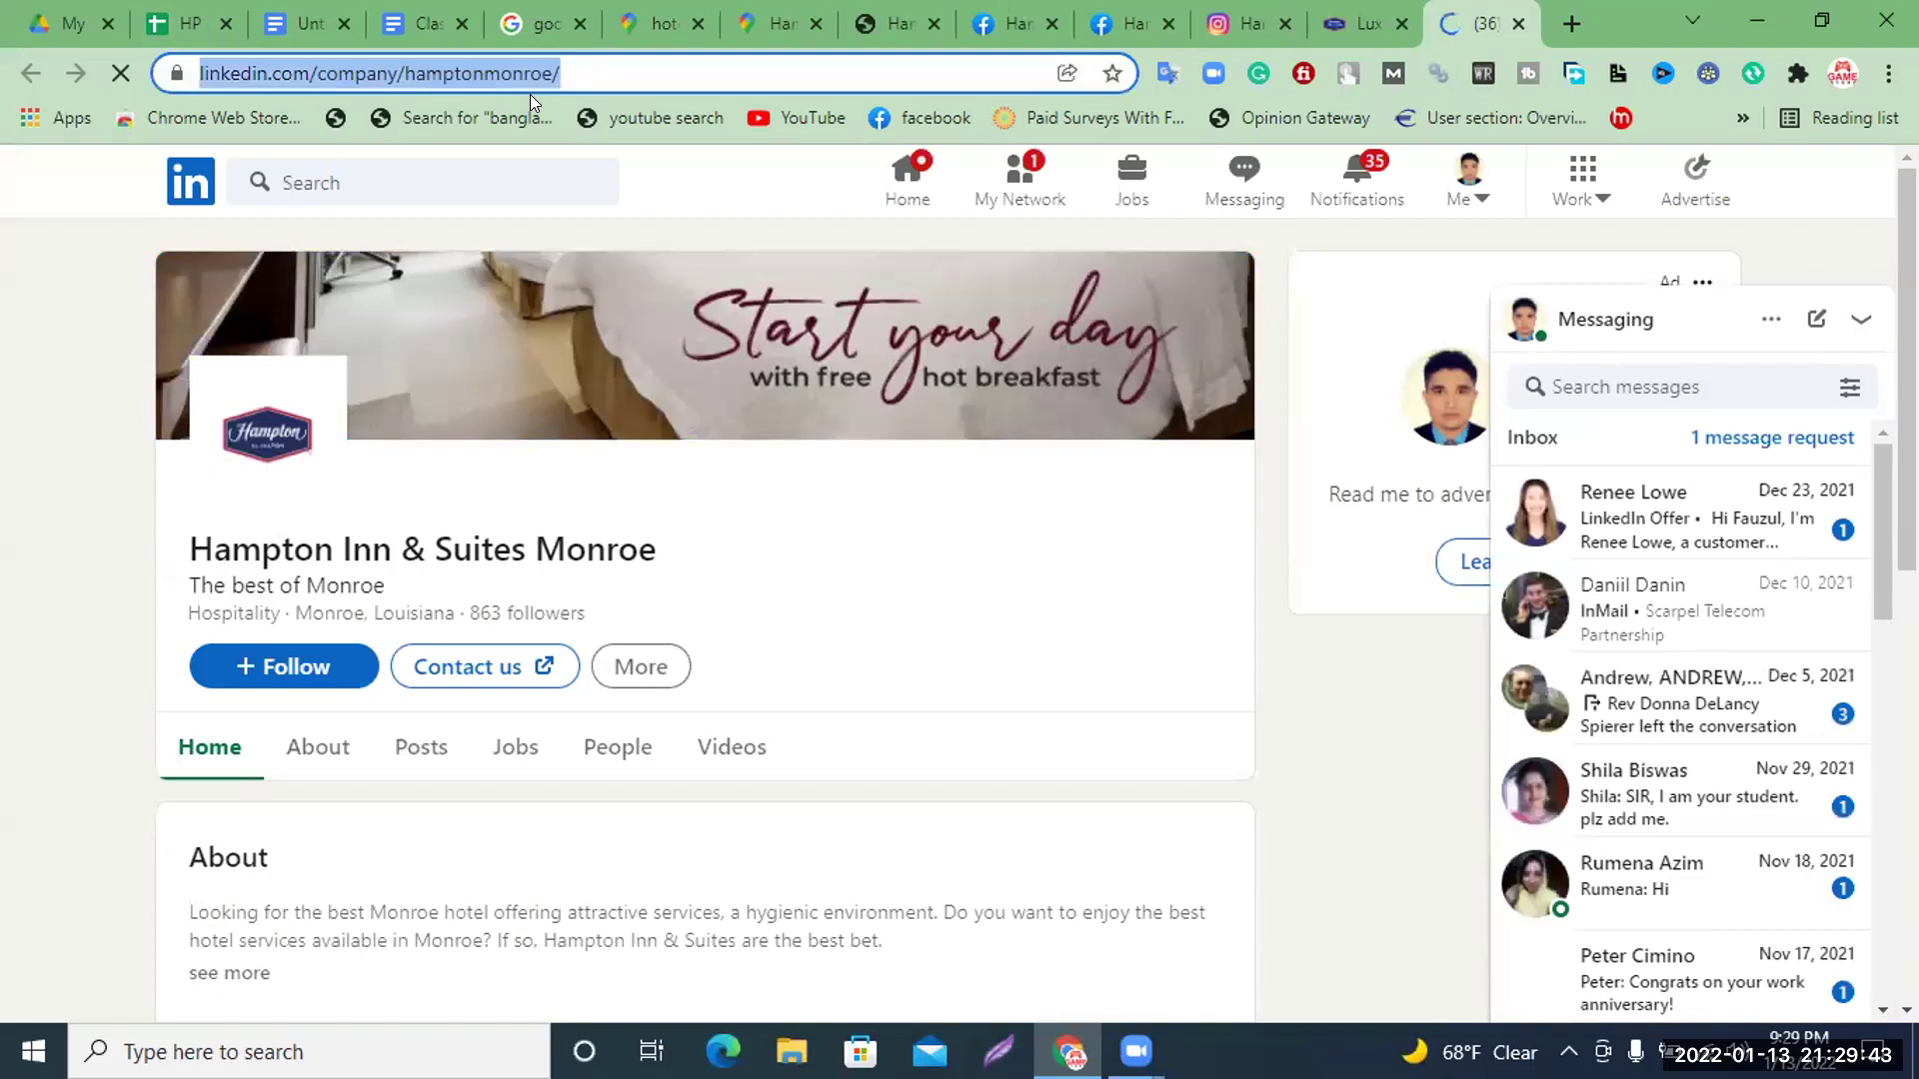
click(190, 22)
key(ctrl+v)
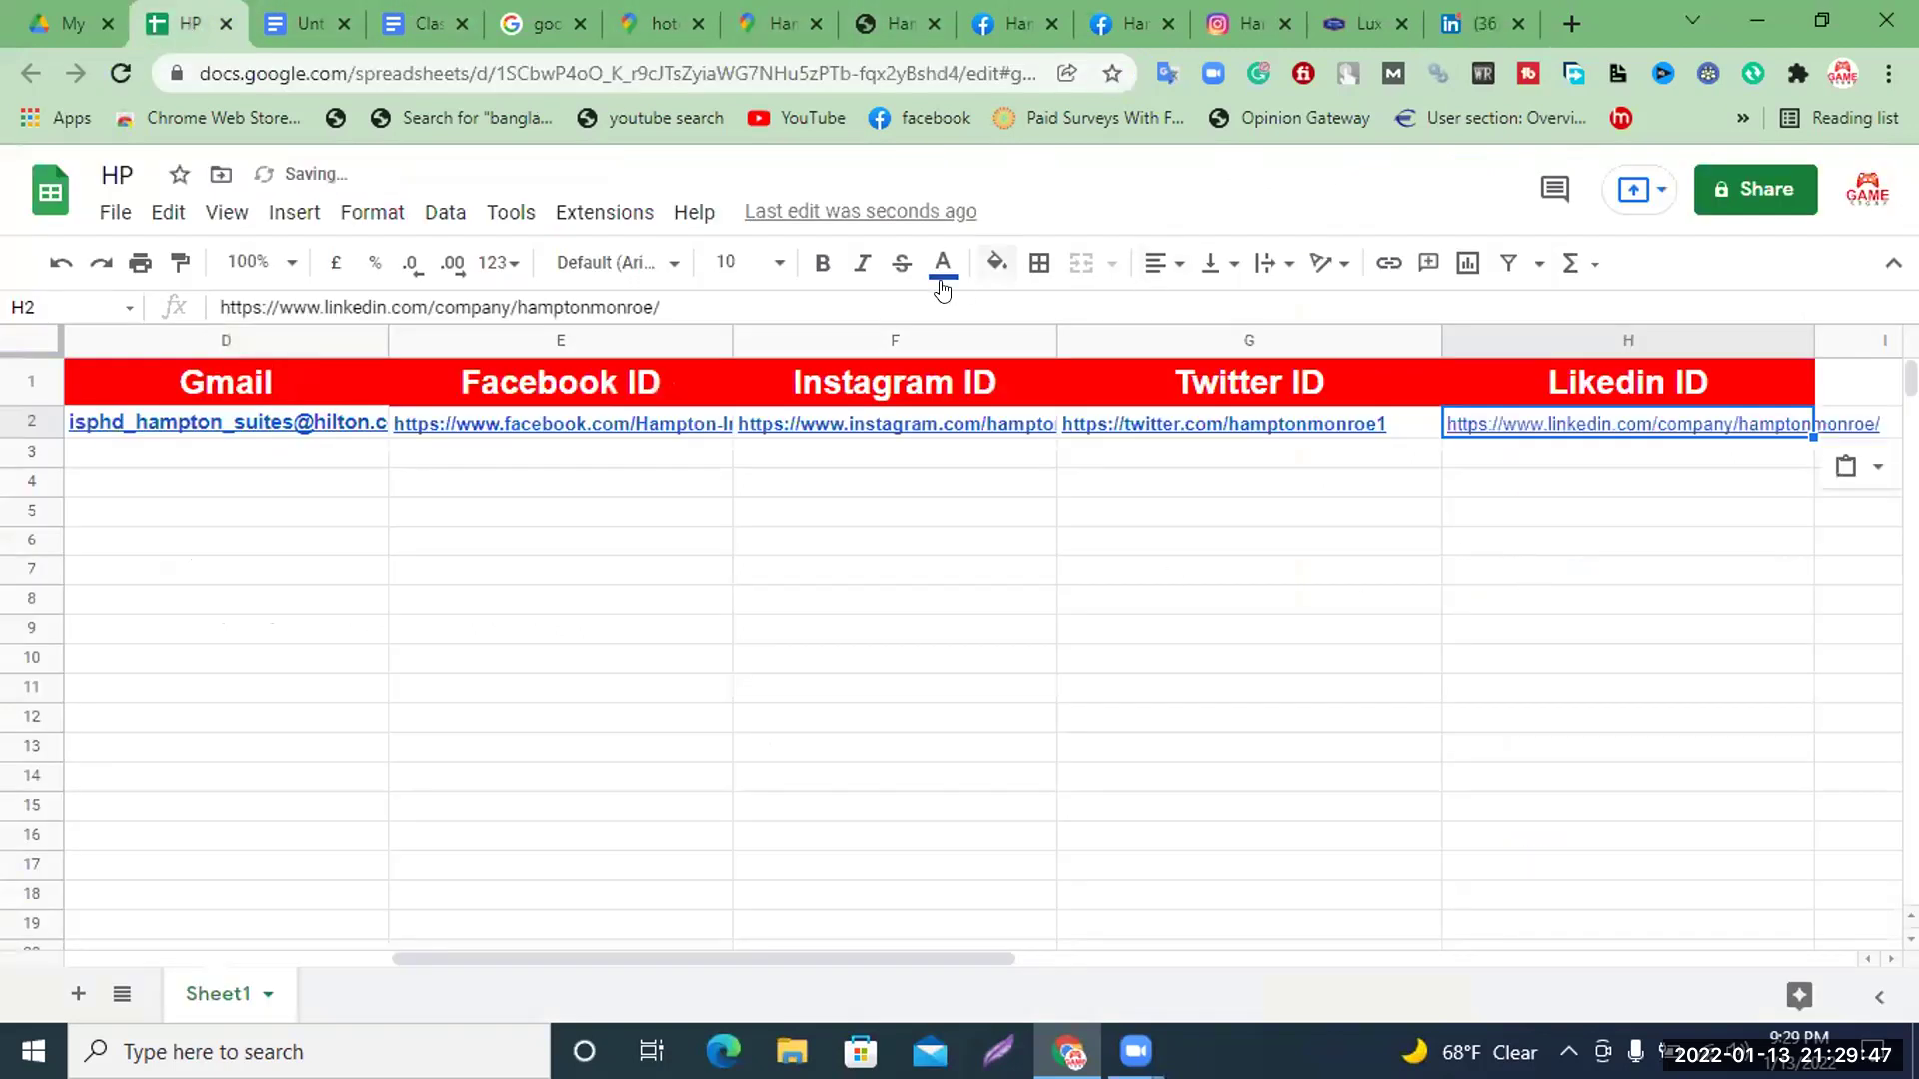
click(820, 264)
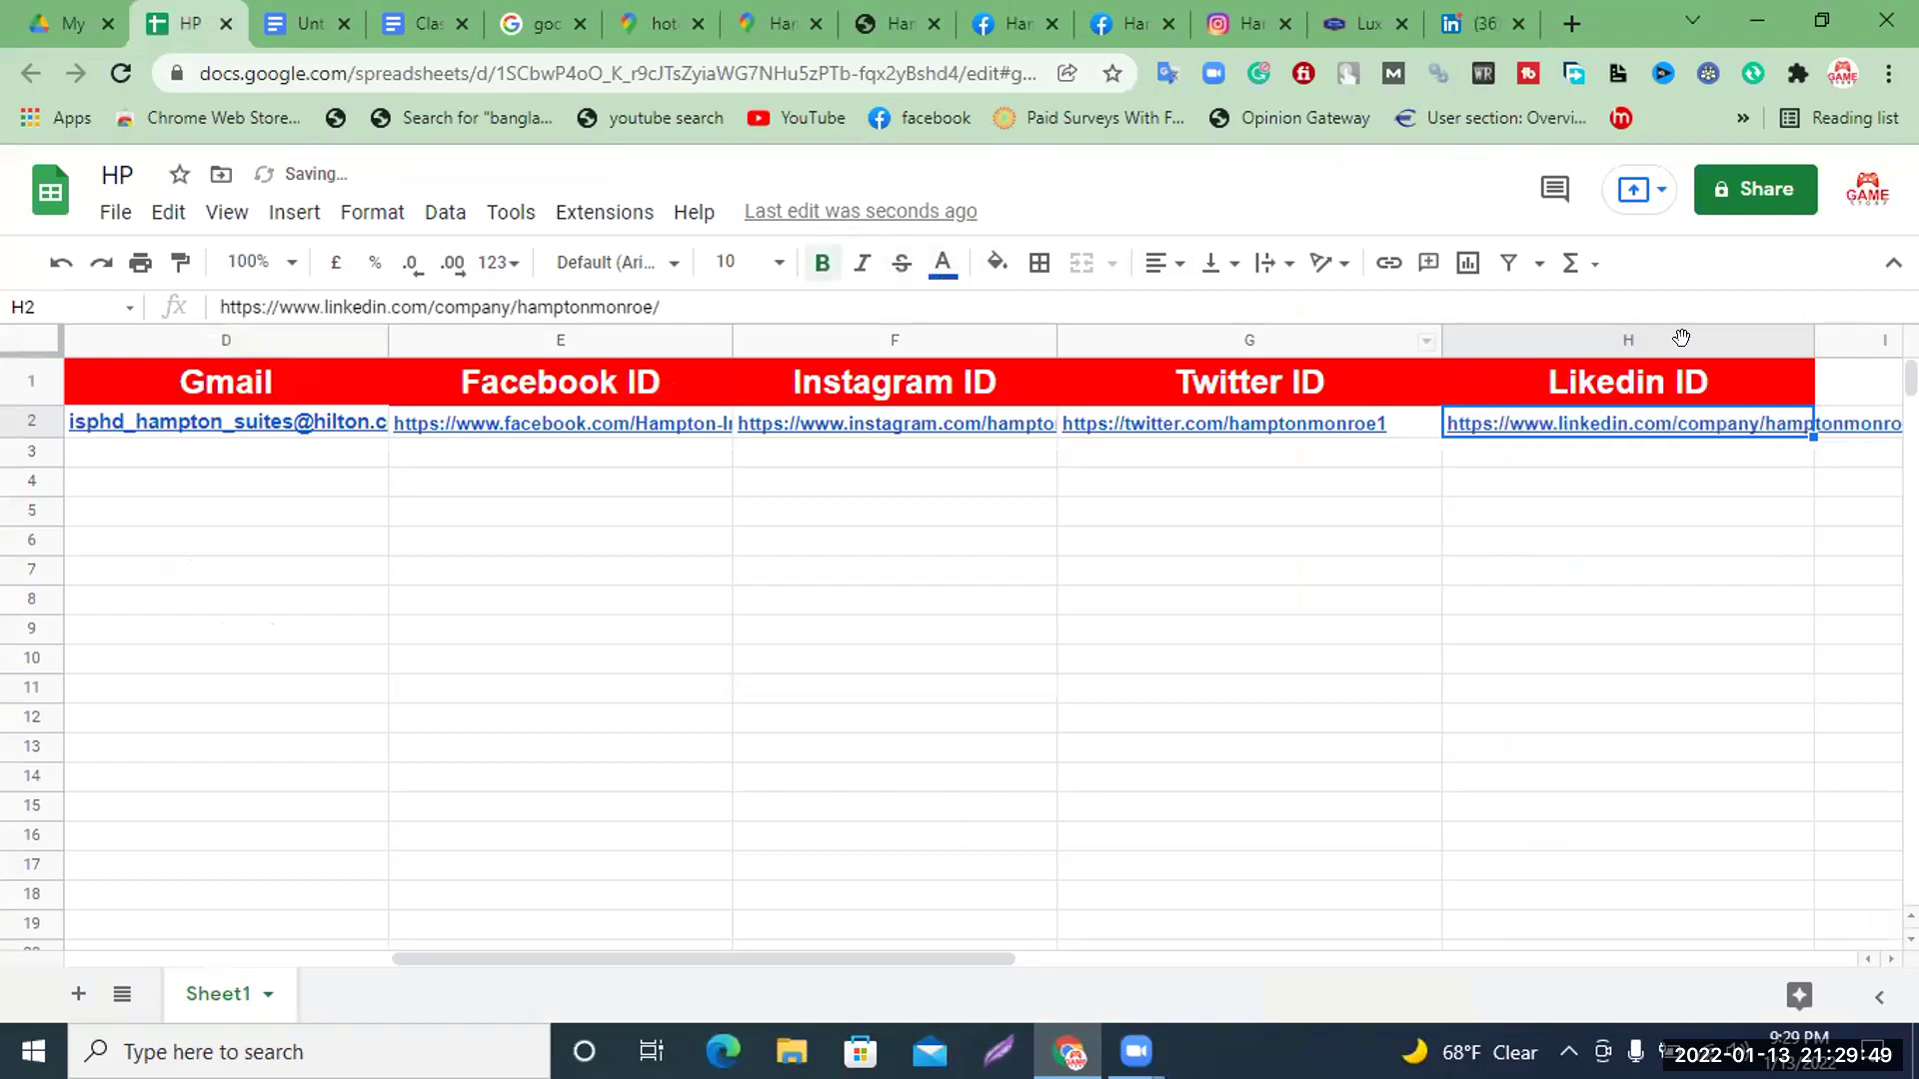
click(1156, 520)
Review the row 2 entries from the LinkedIn link back to the hotel name
mouse_move(1583, 422)
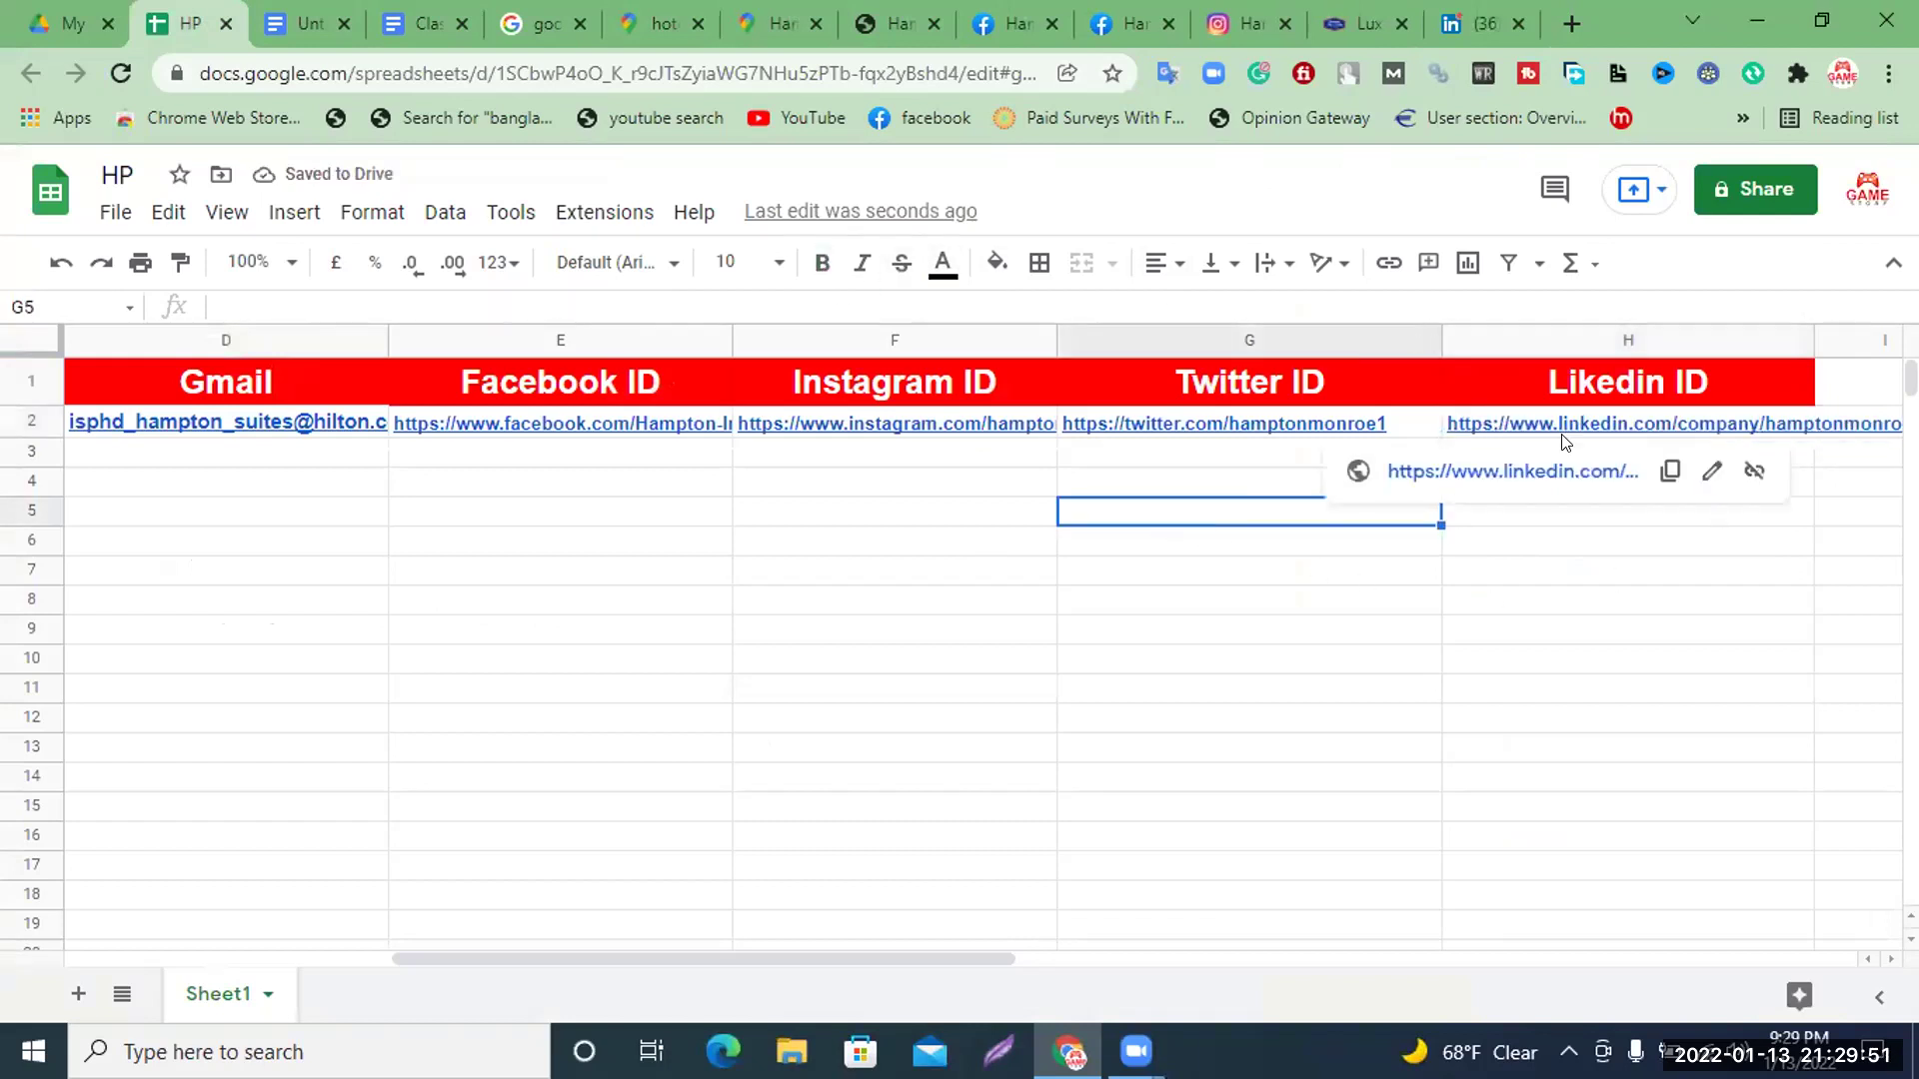
mouse_move(1264, 432)
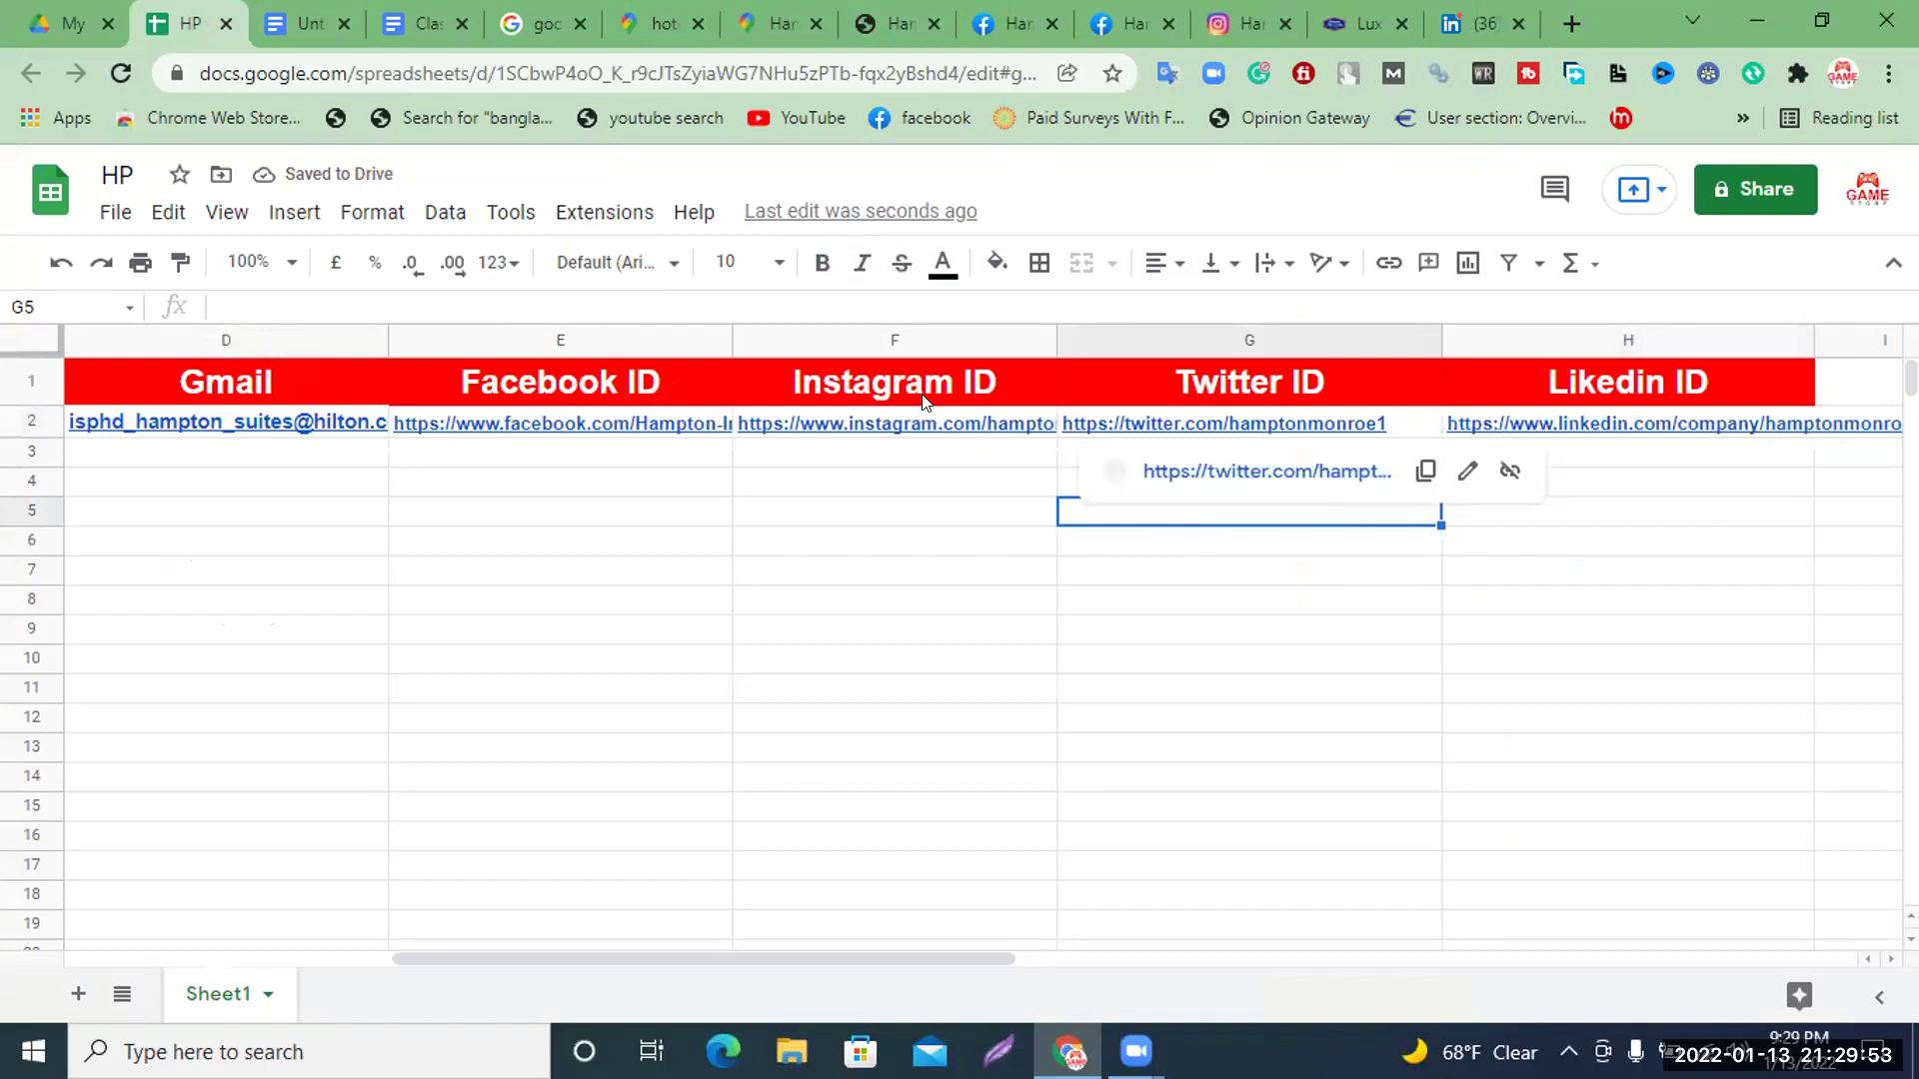
mouse_move(905, 432)
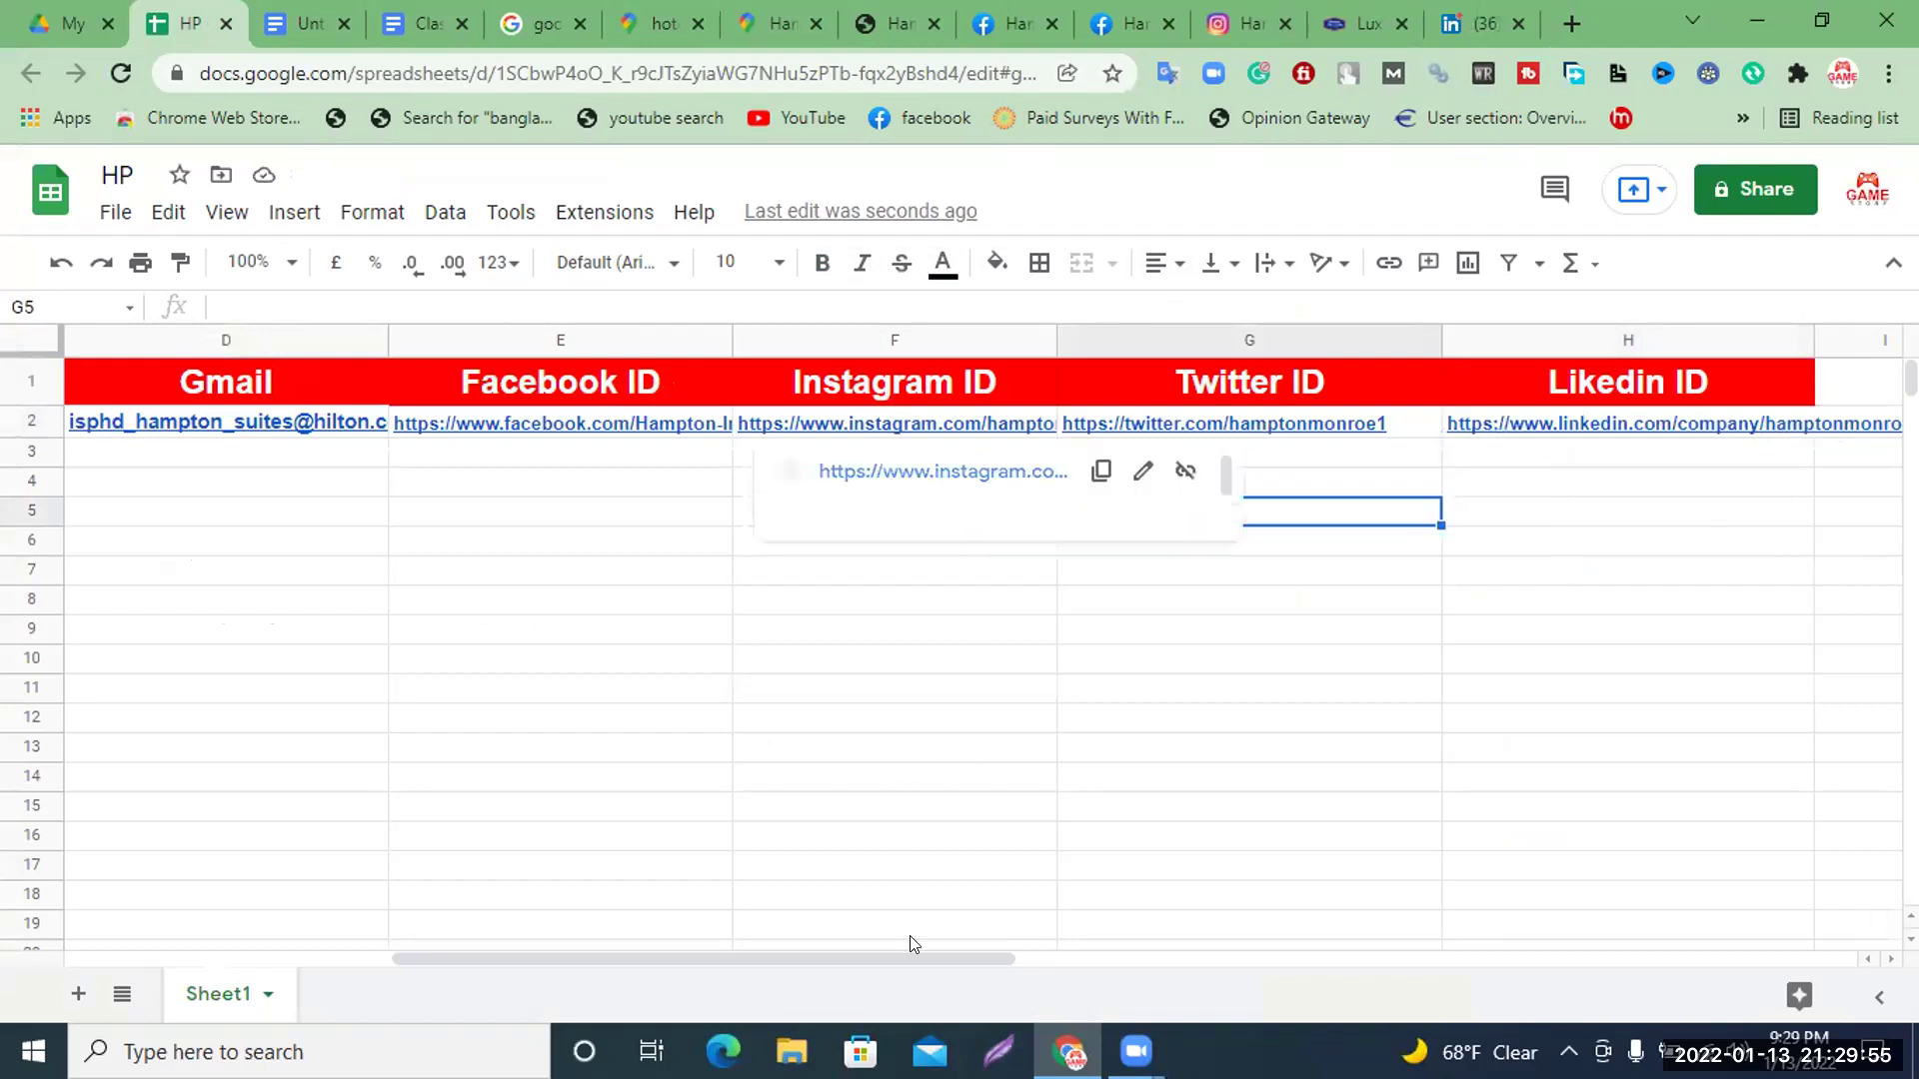
drag(911, 950, 769, 944)
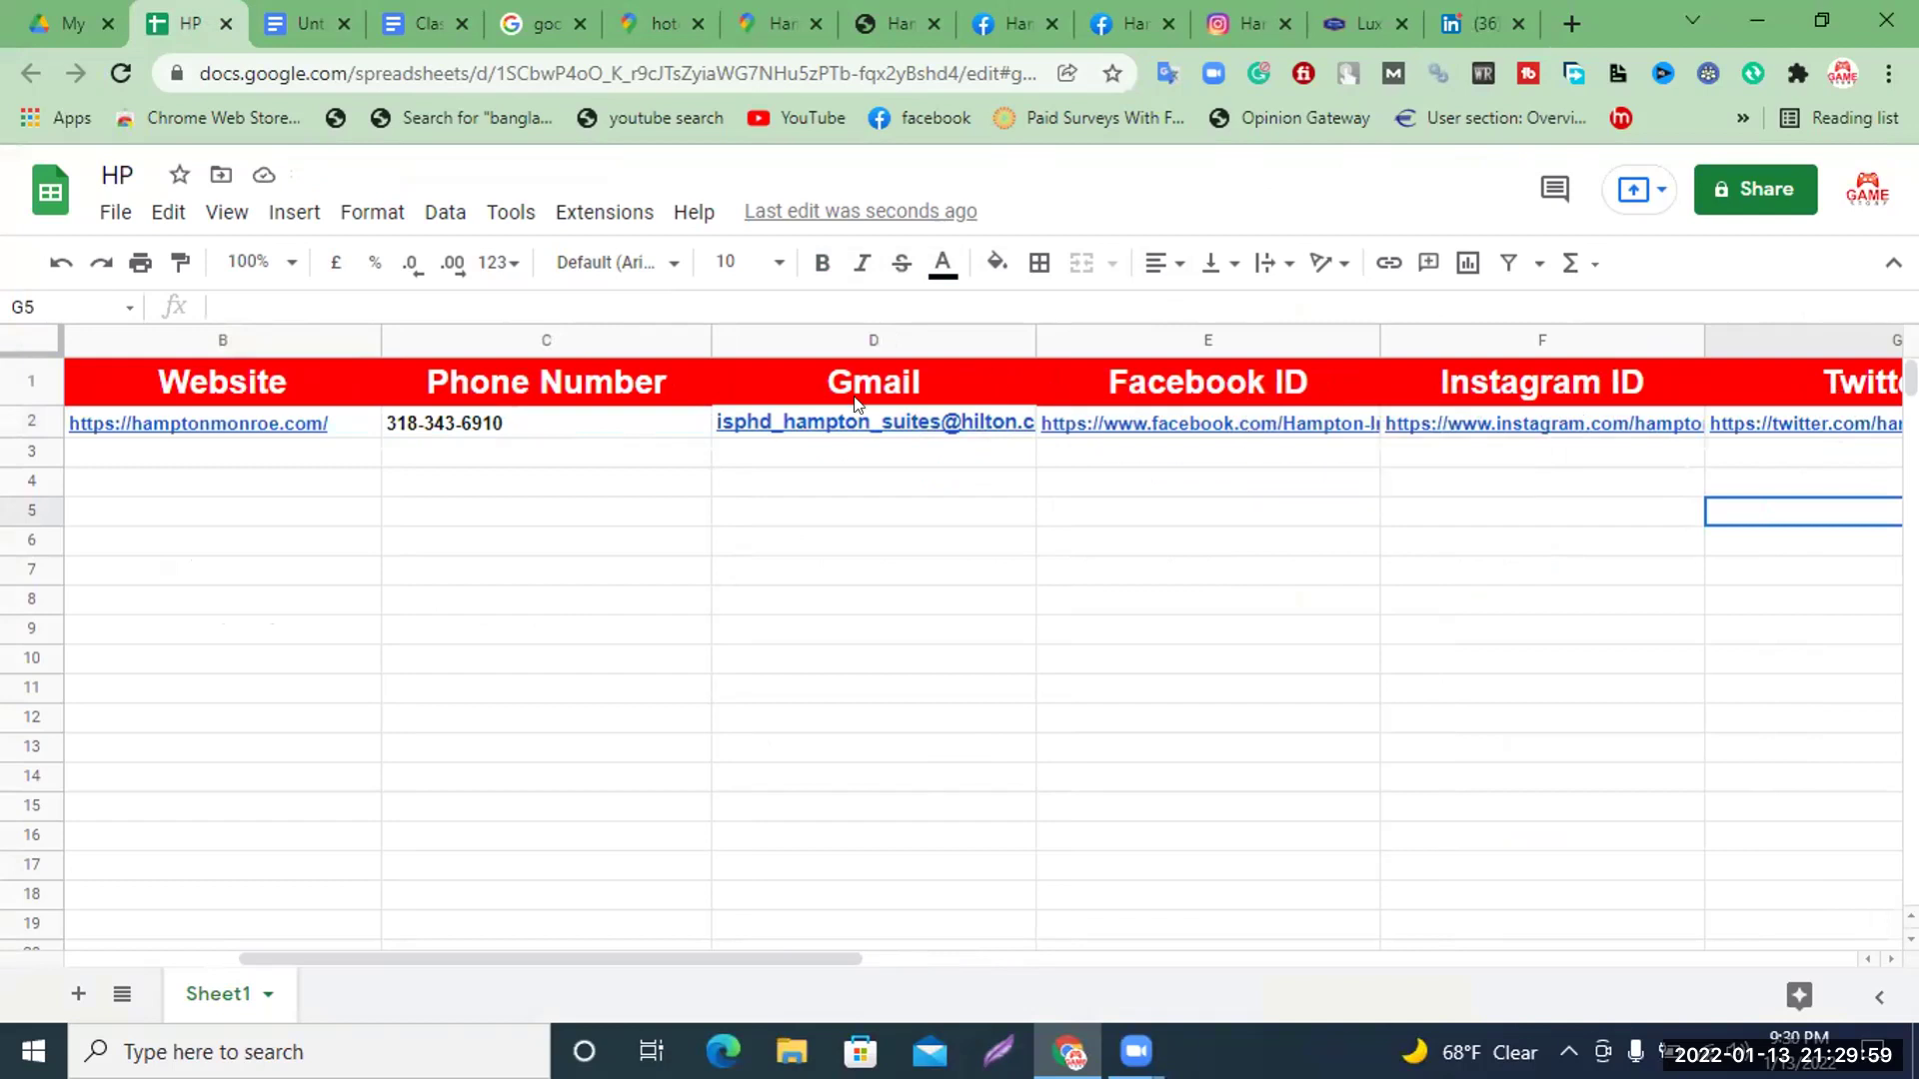
drag(807, 954, 636, 950)
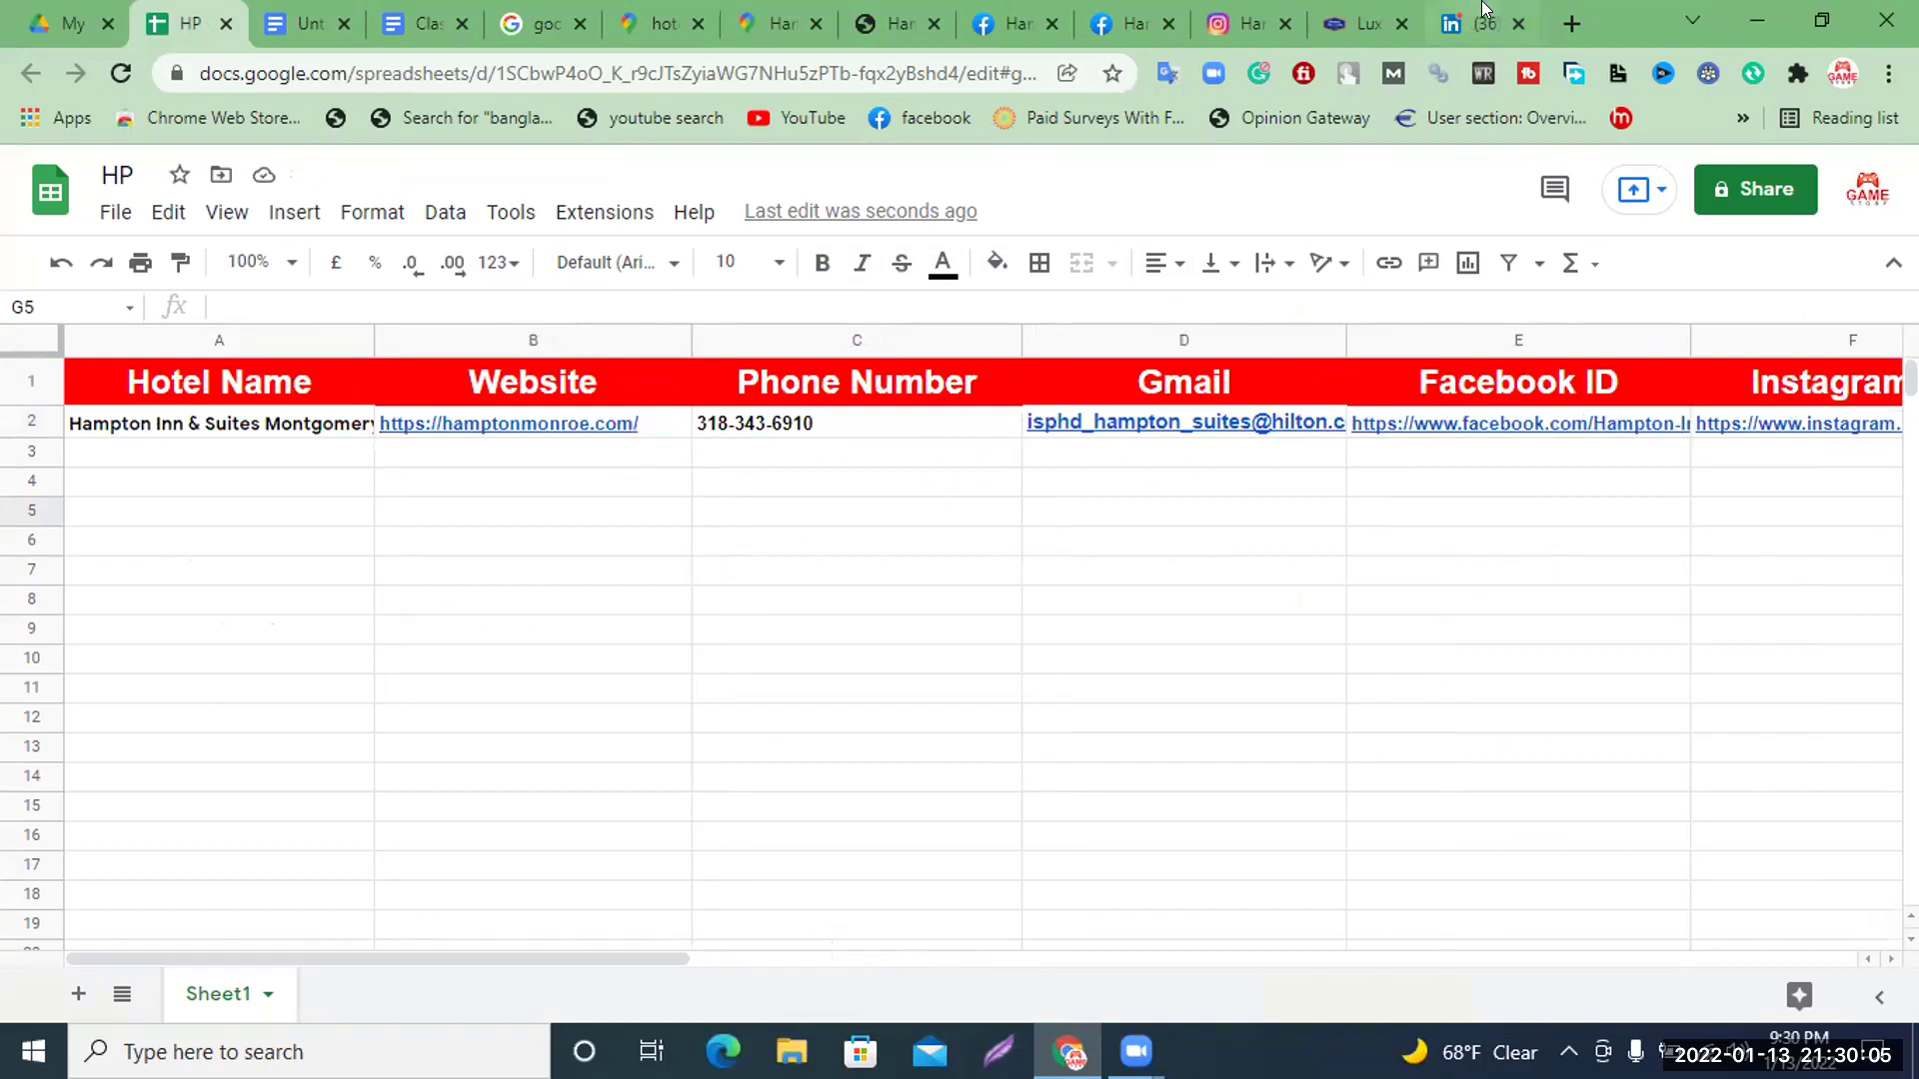
Close the first hotel's LinkedIn, website, Instagram, Facebook page and Maps place tabs, and return to the "hotel in alabama" Google Maps results
click(1491, 18)
key(ctrl+w)
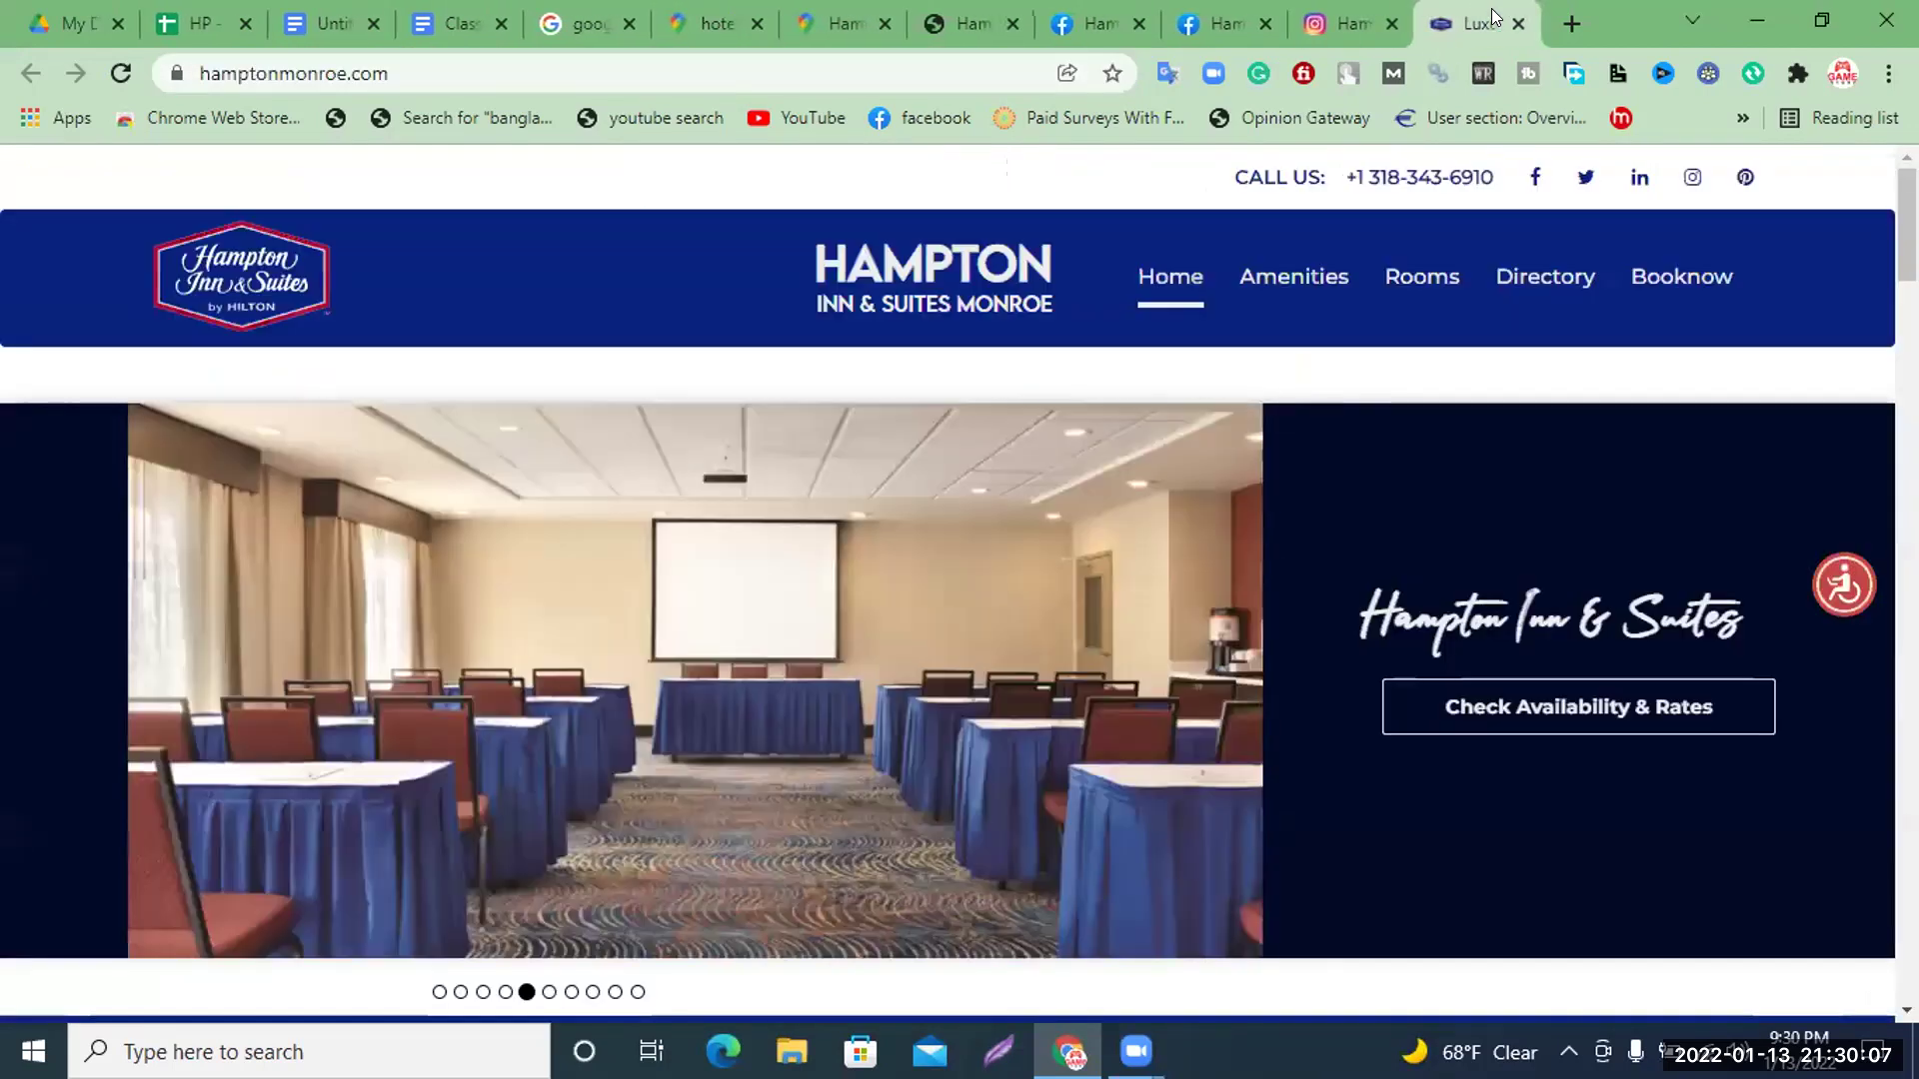
key(ctrl+w)
key(ctrl+w)
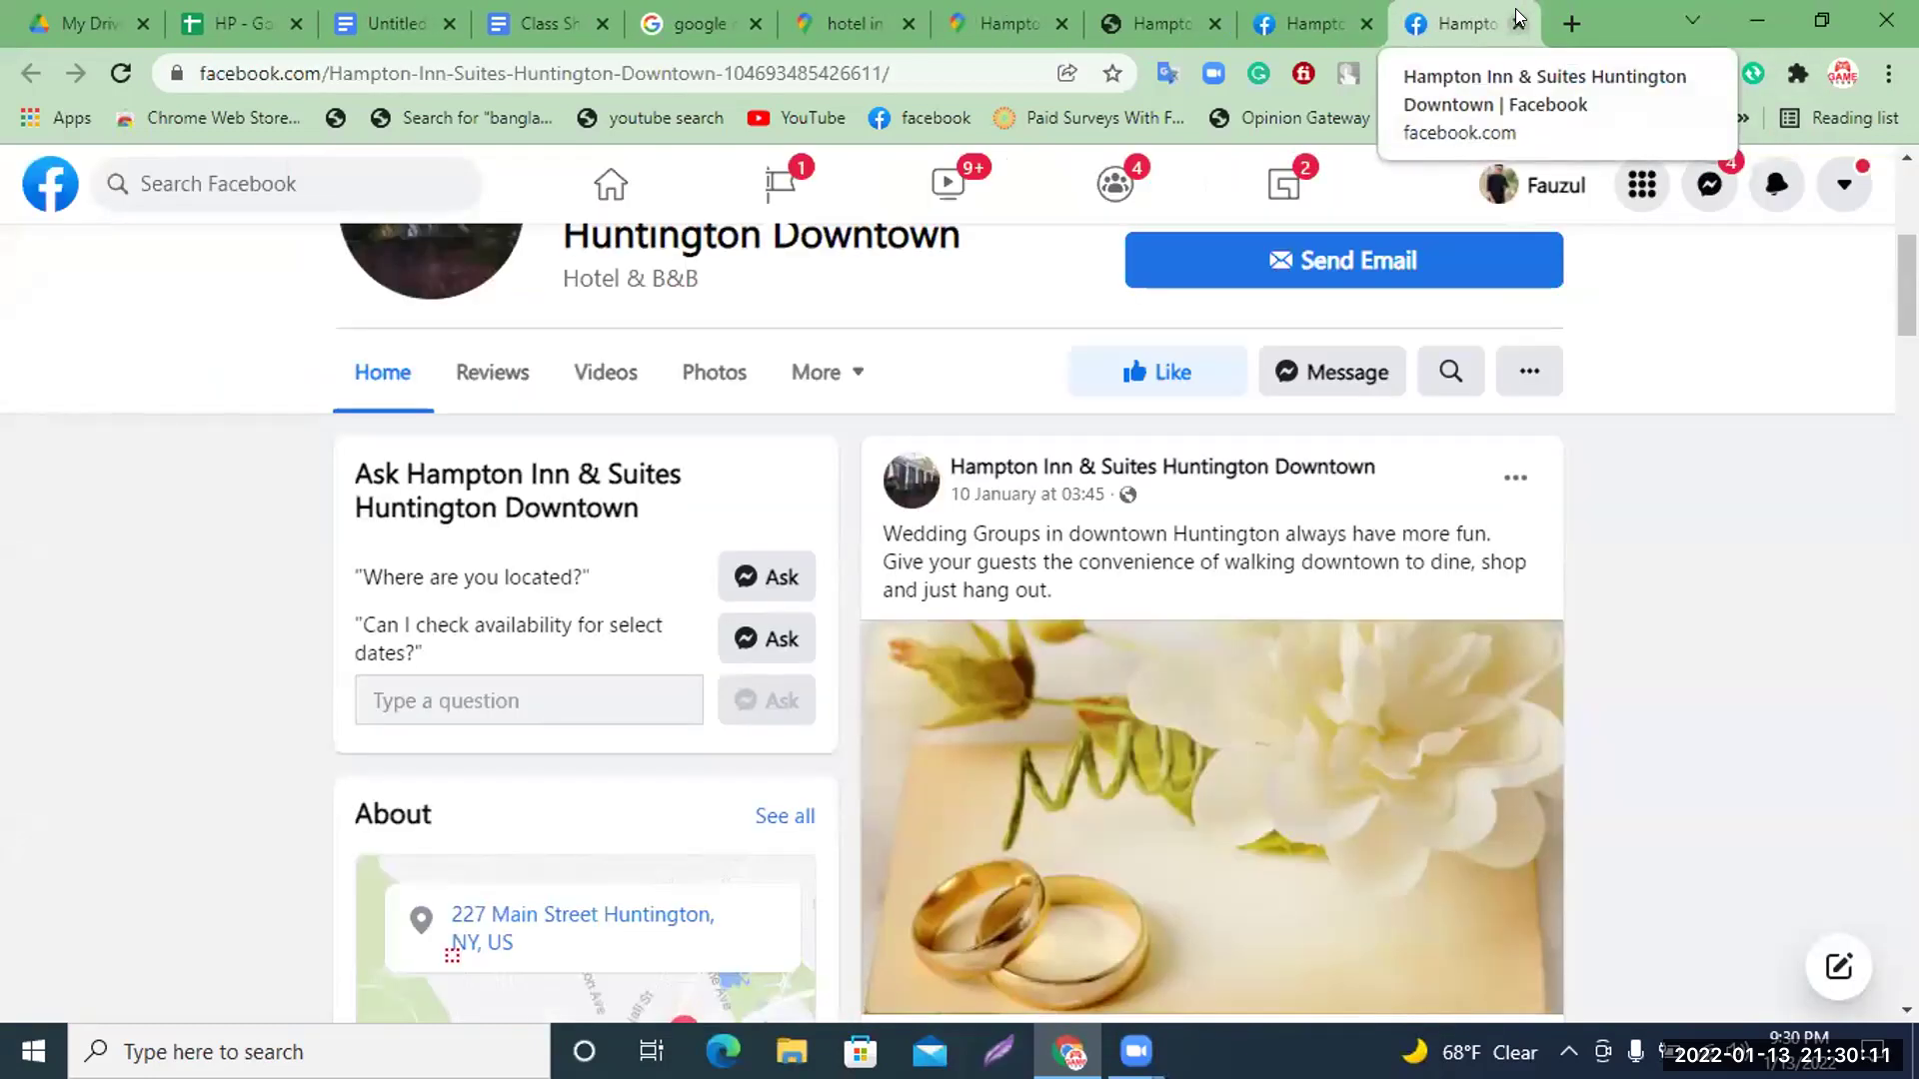
key(ctrl+w)
click(1344, 18)
click(1346, 22)
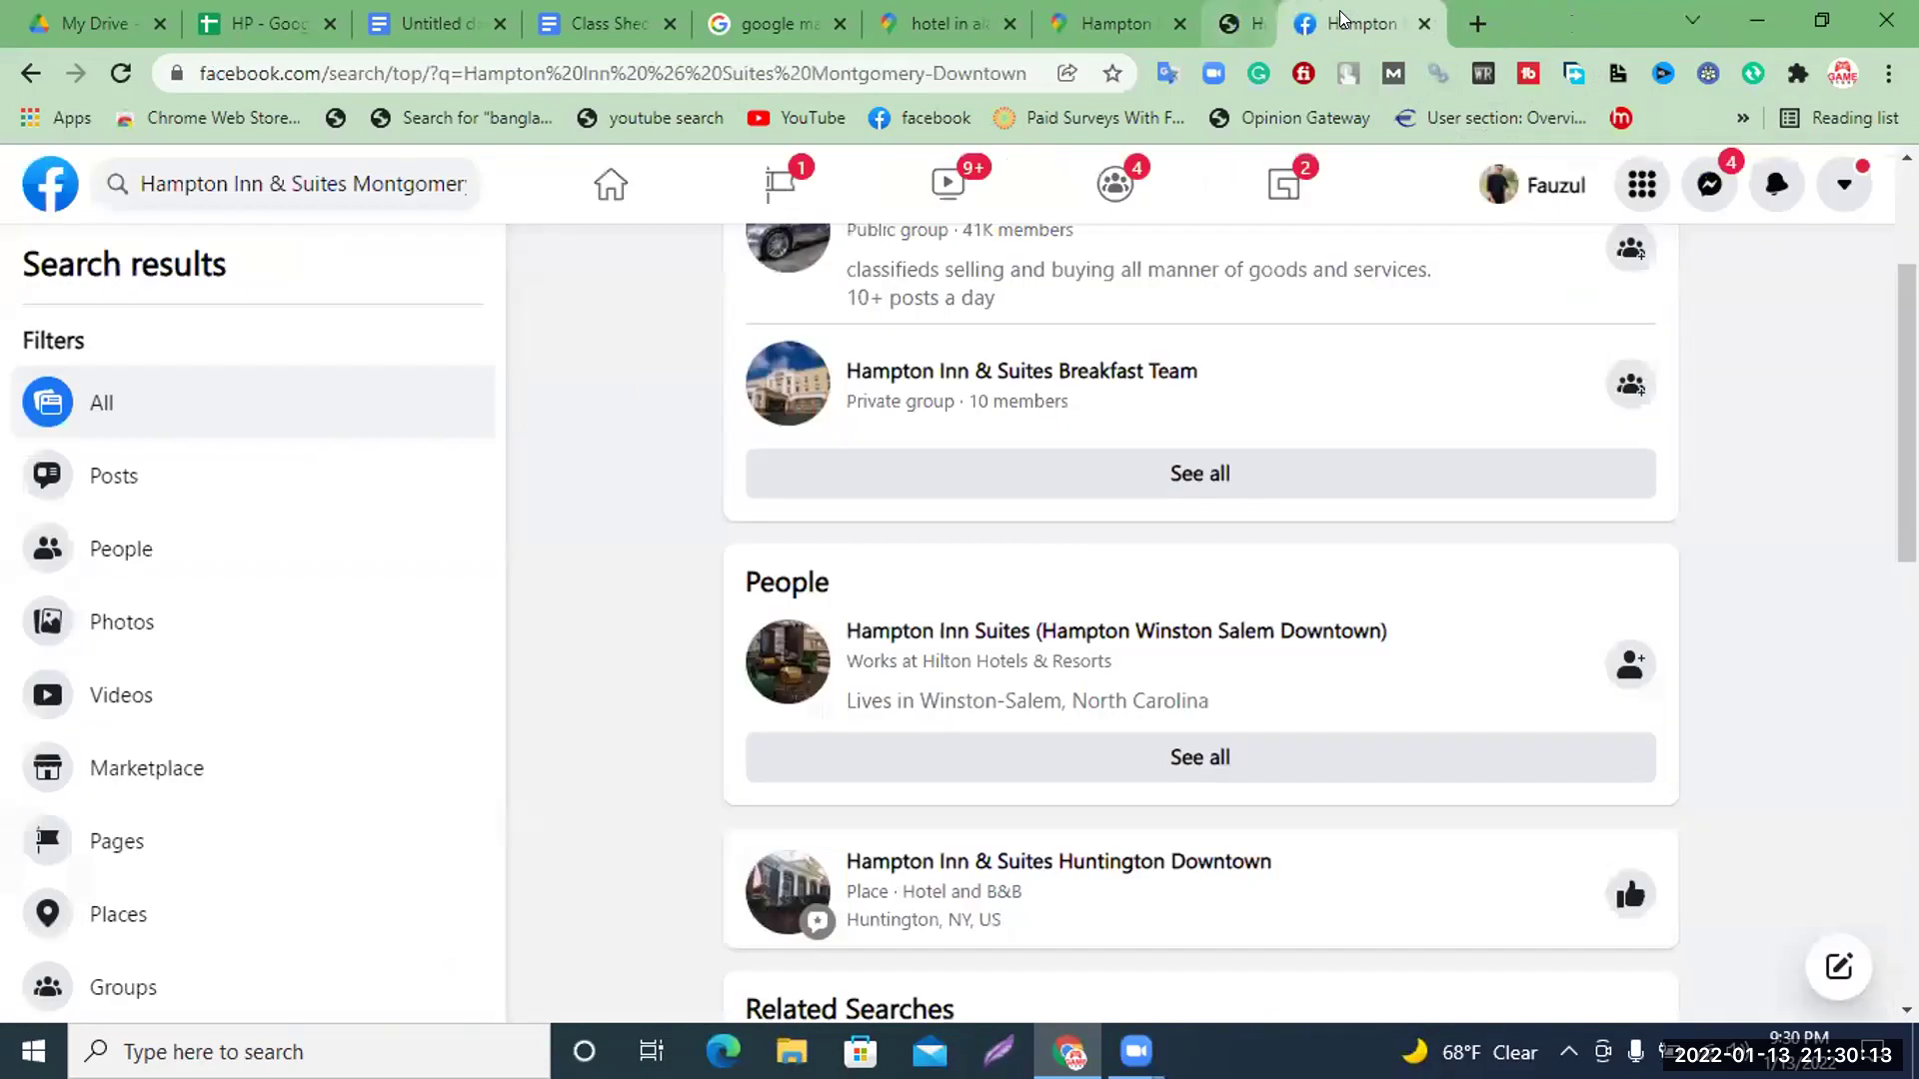
click(1089, 20)
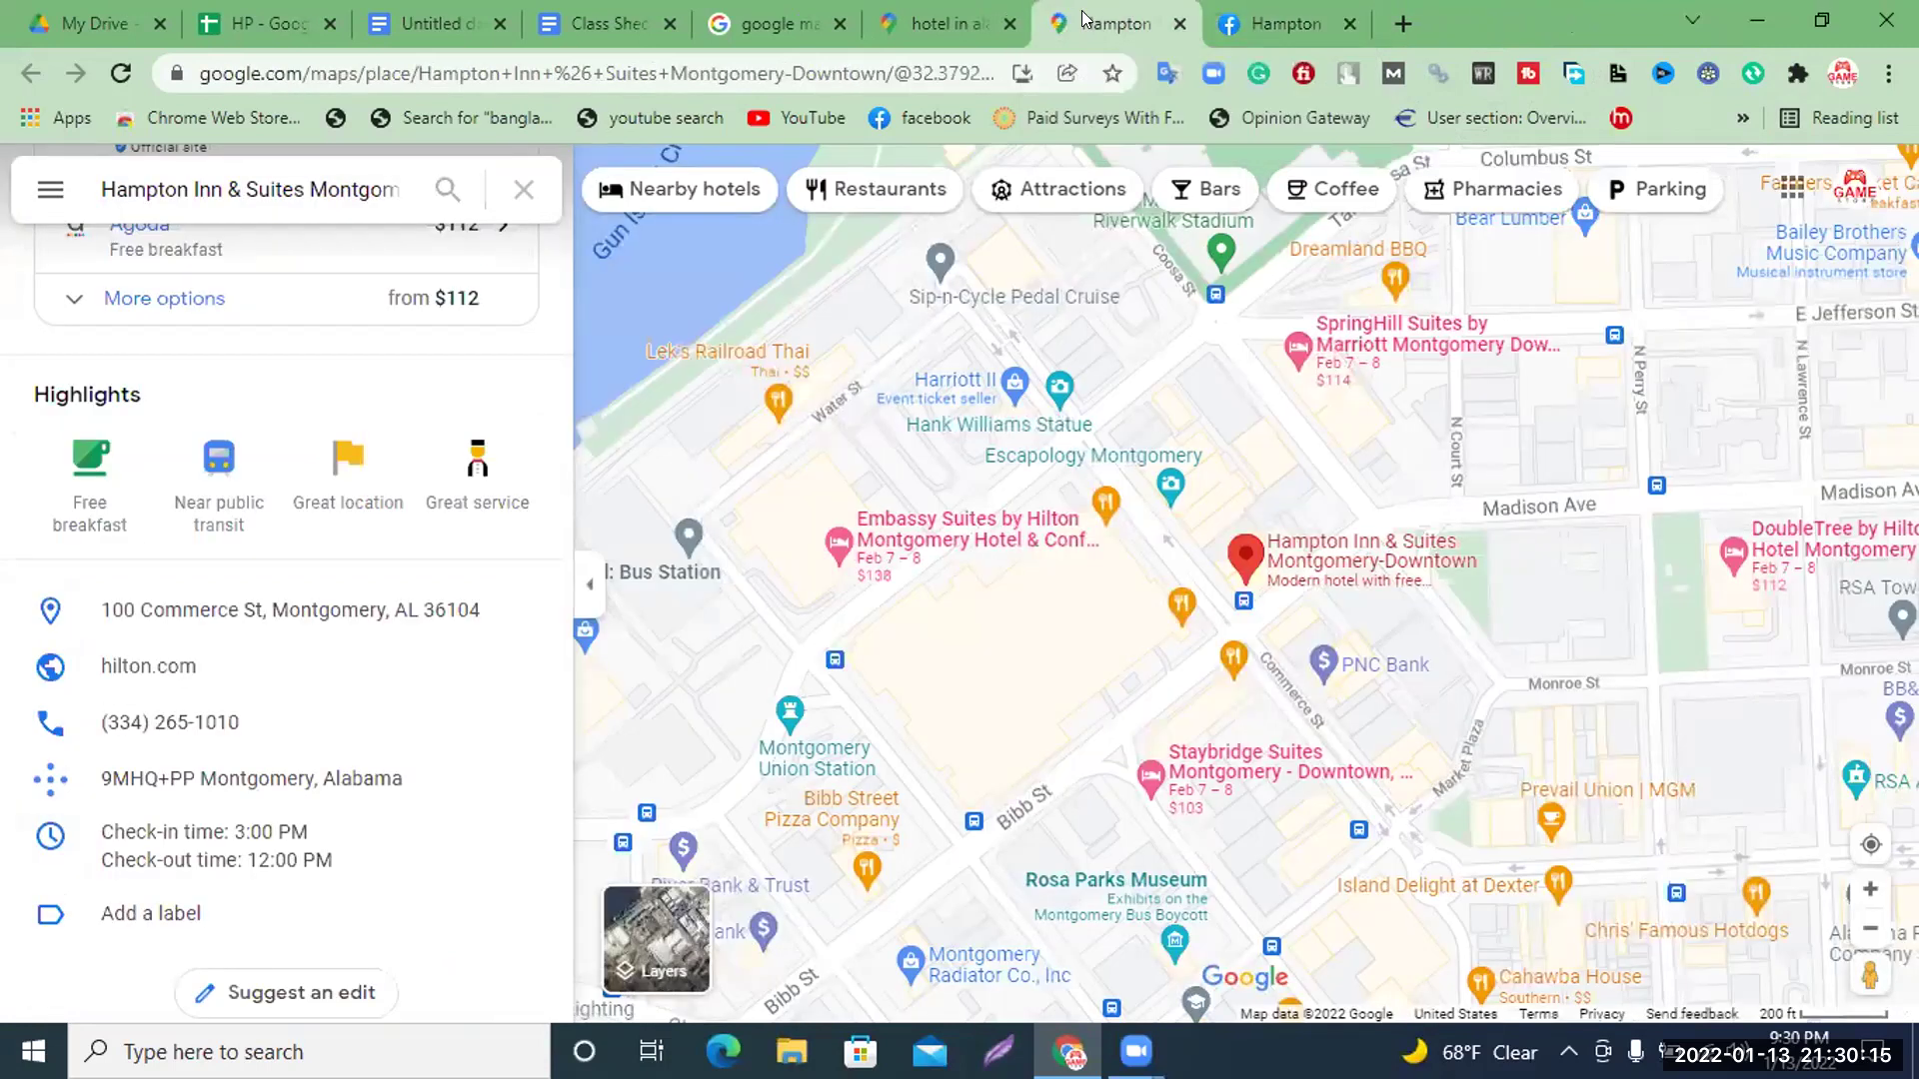
key(ctrl+w)
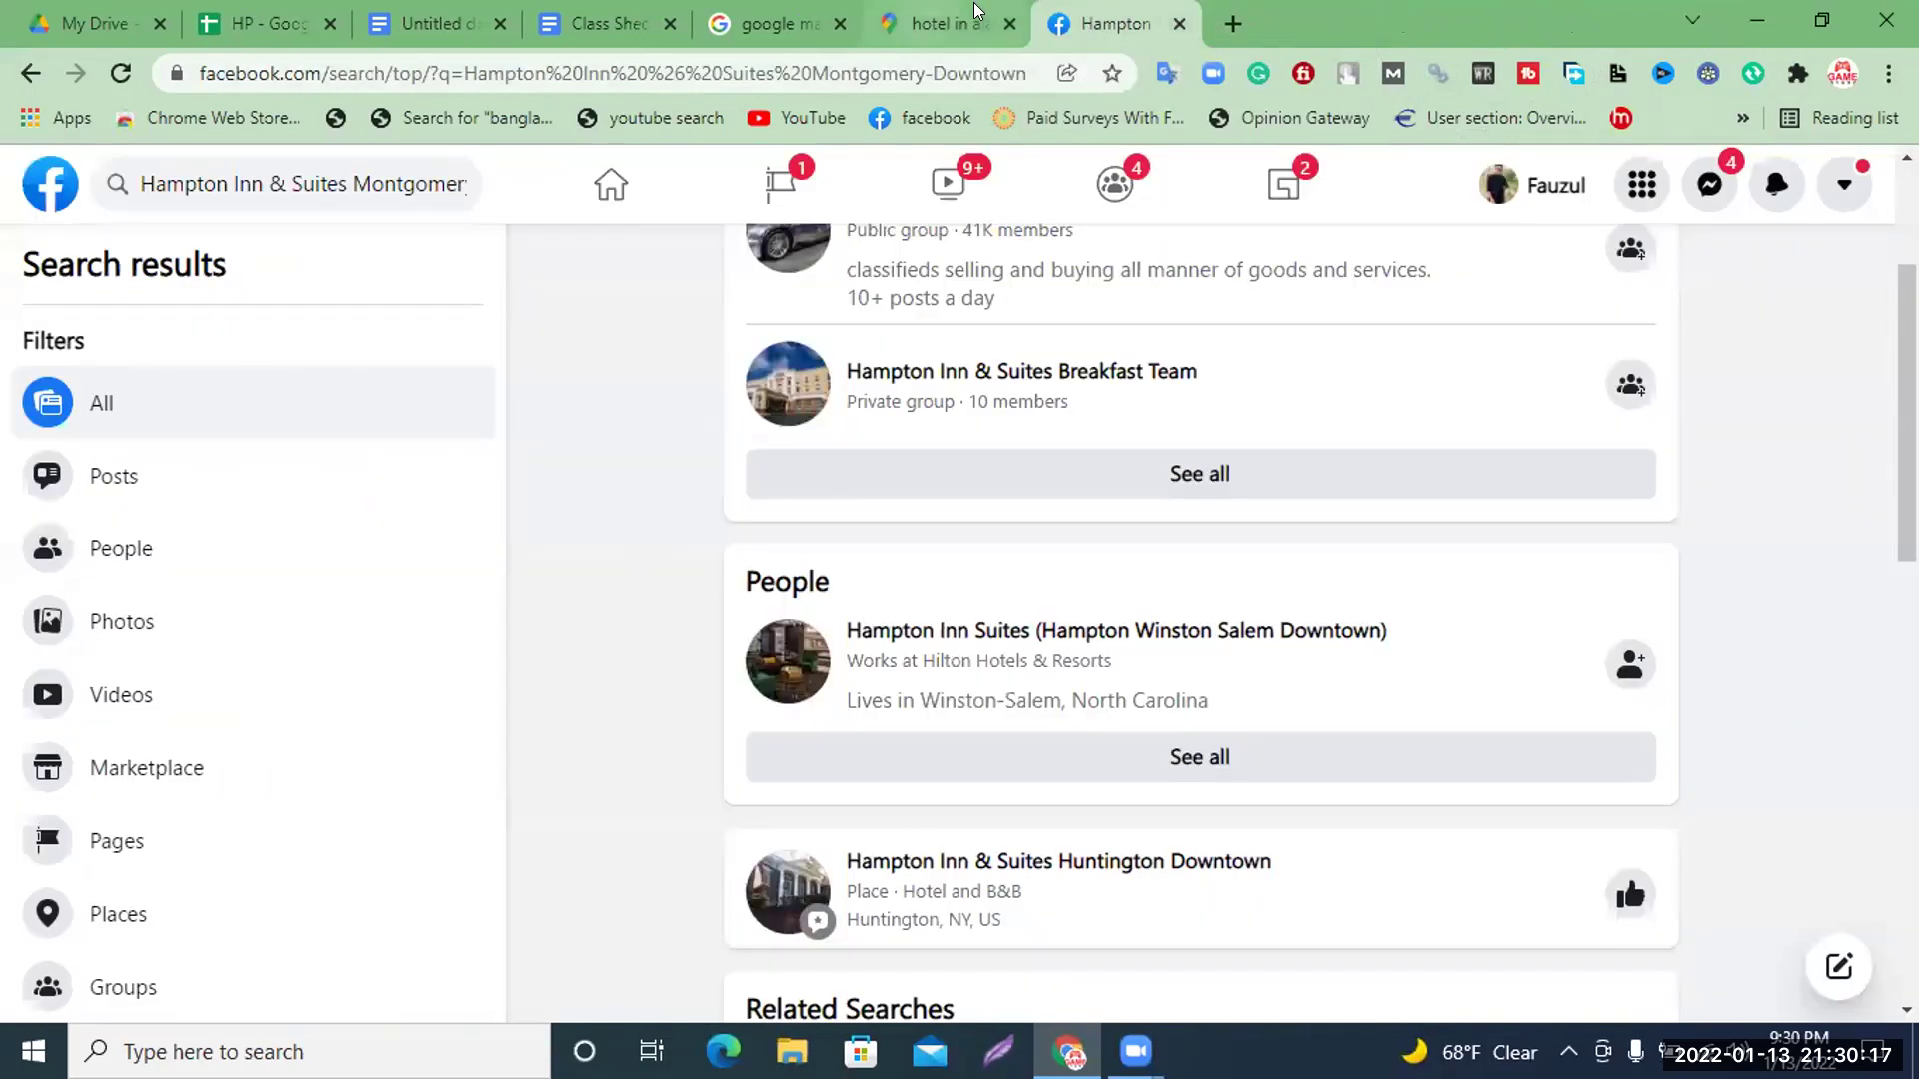
click(974, 12)
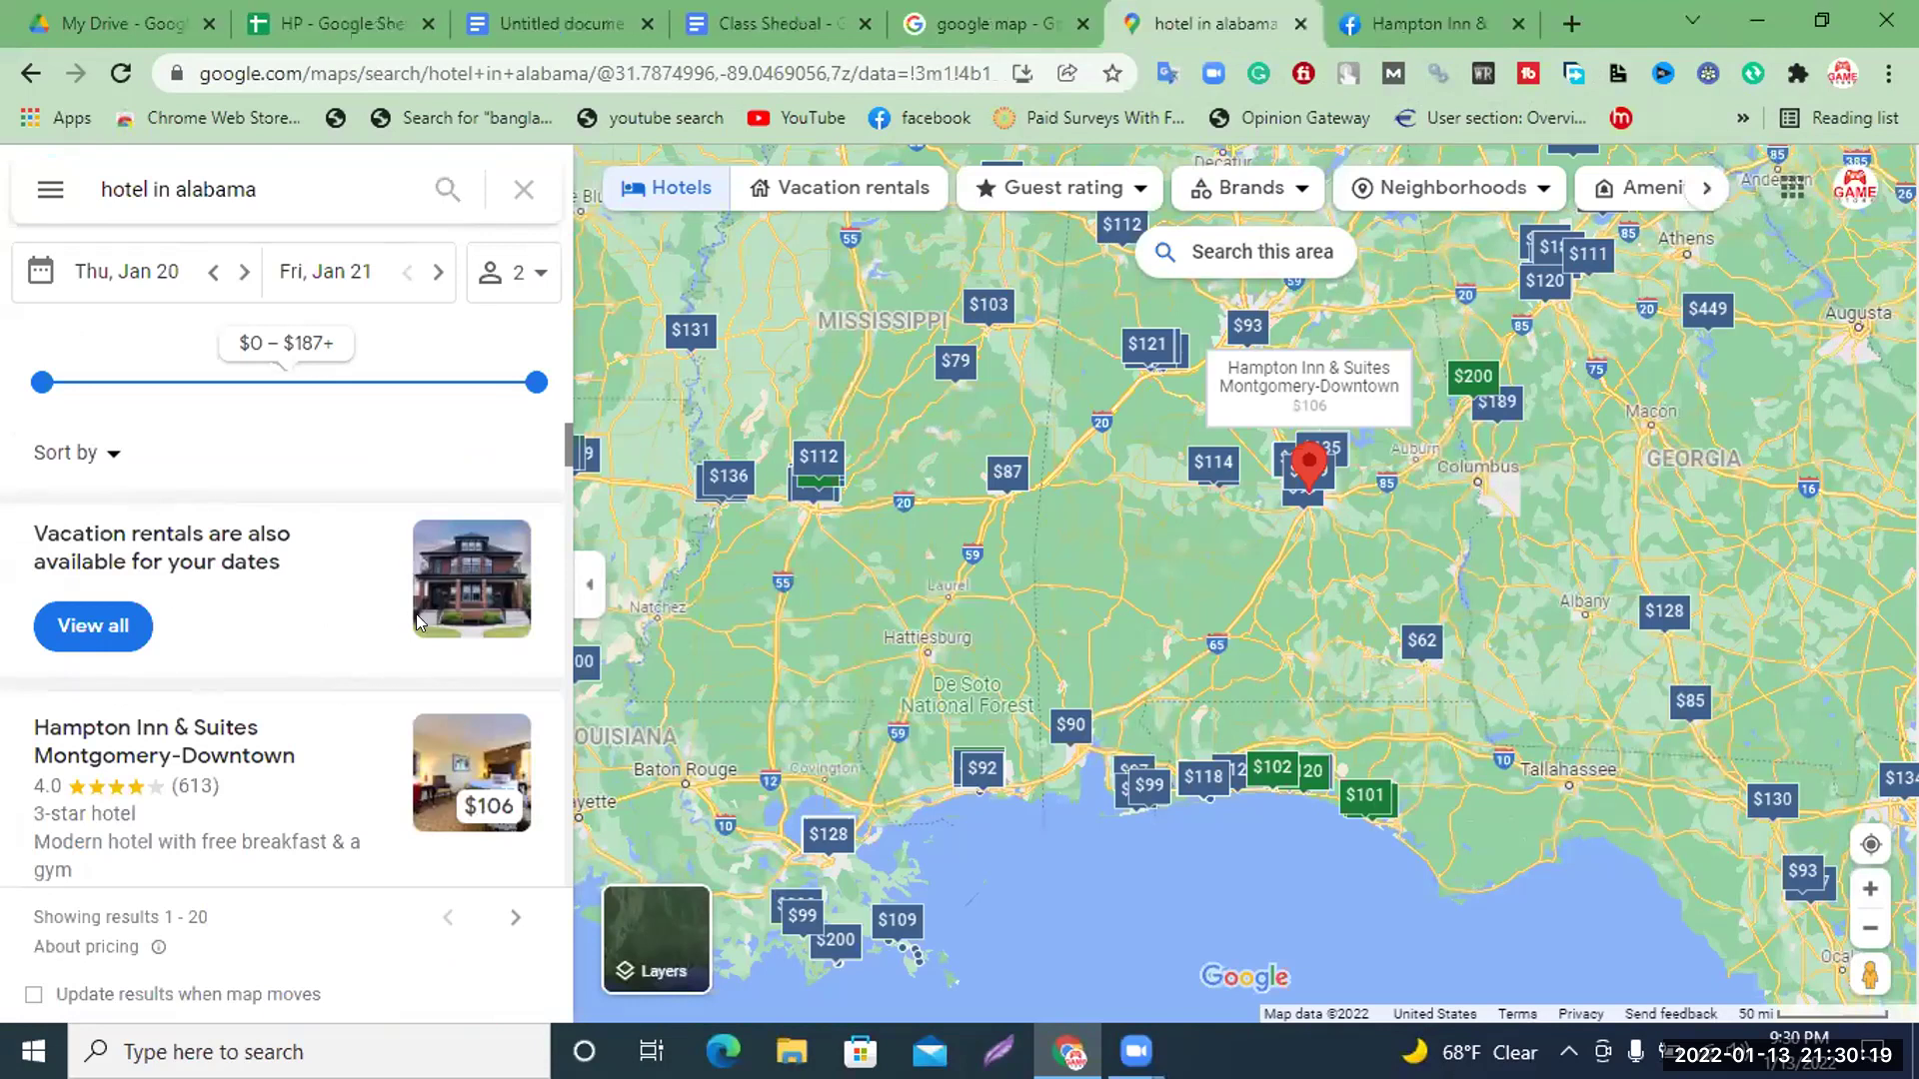
Open the Perdido Beach Resort place details from the "hotel in alabama" results
scroll(416, 614, down, 2)
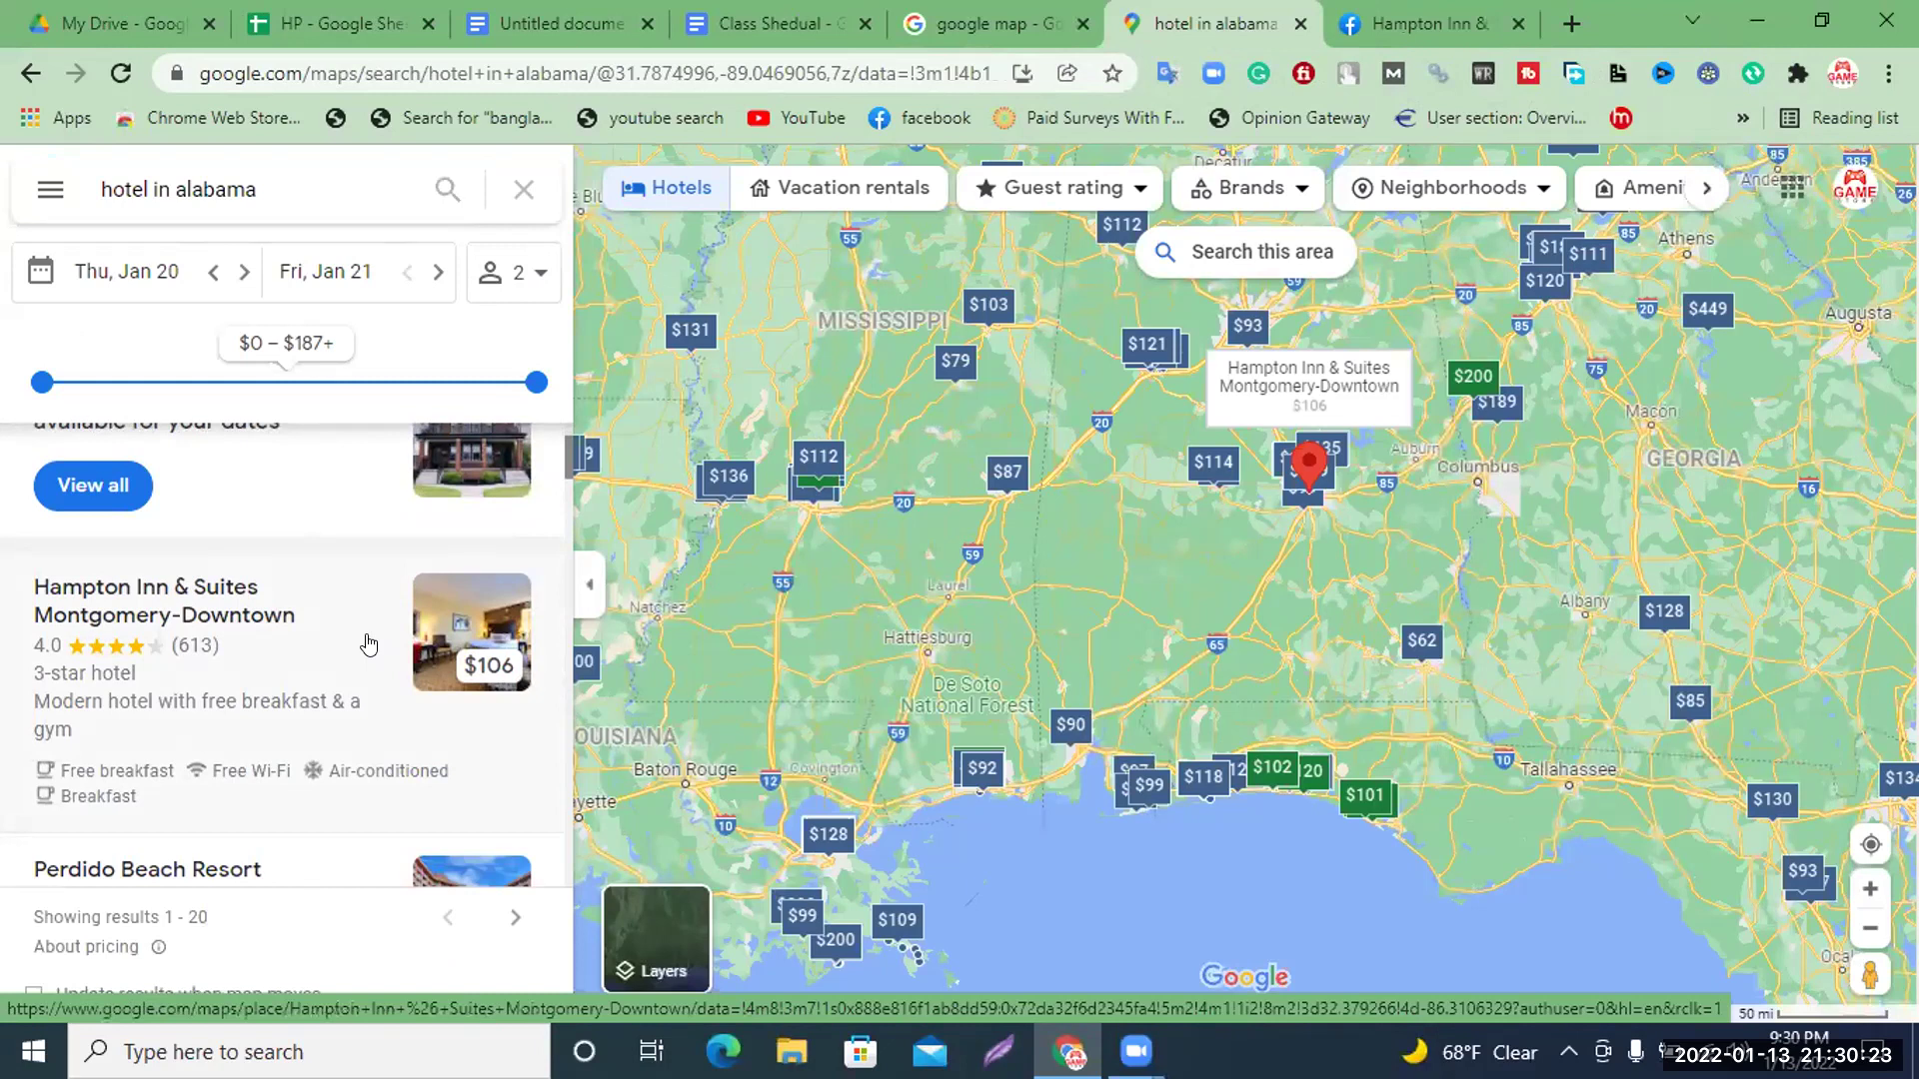
scroll(347, 627, down, 4)
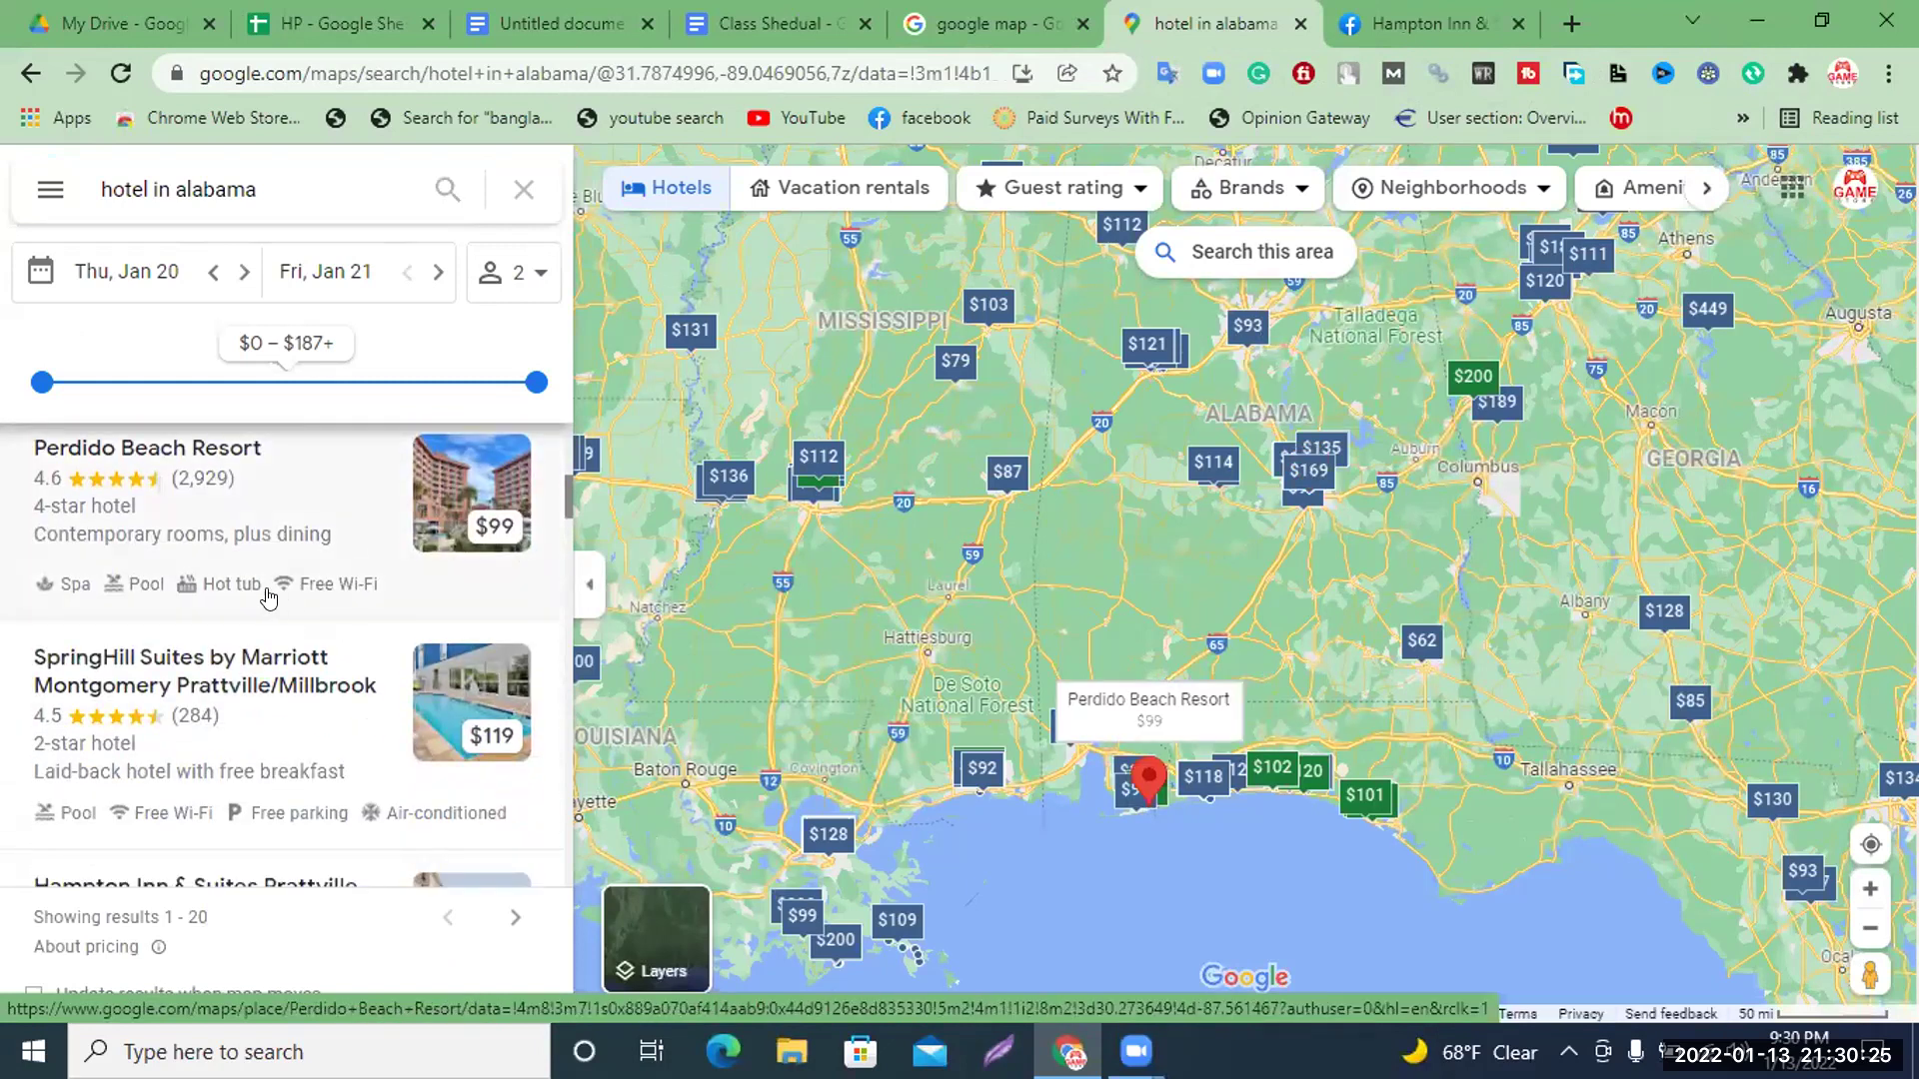
scroll(268, 597, up, 1)
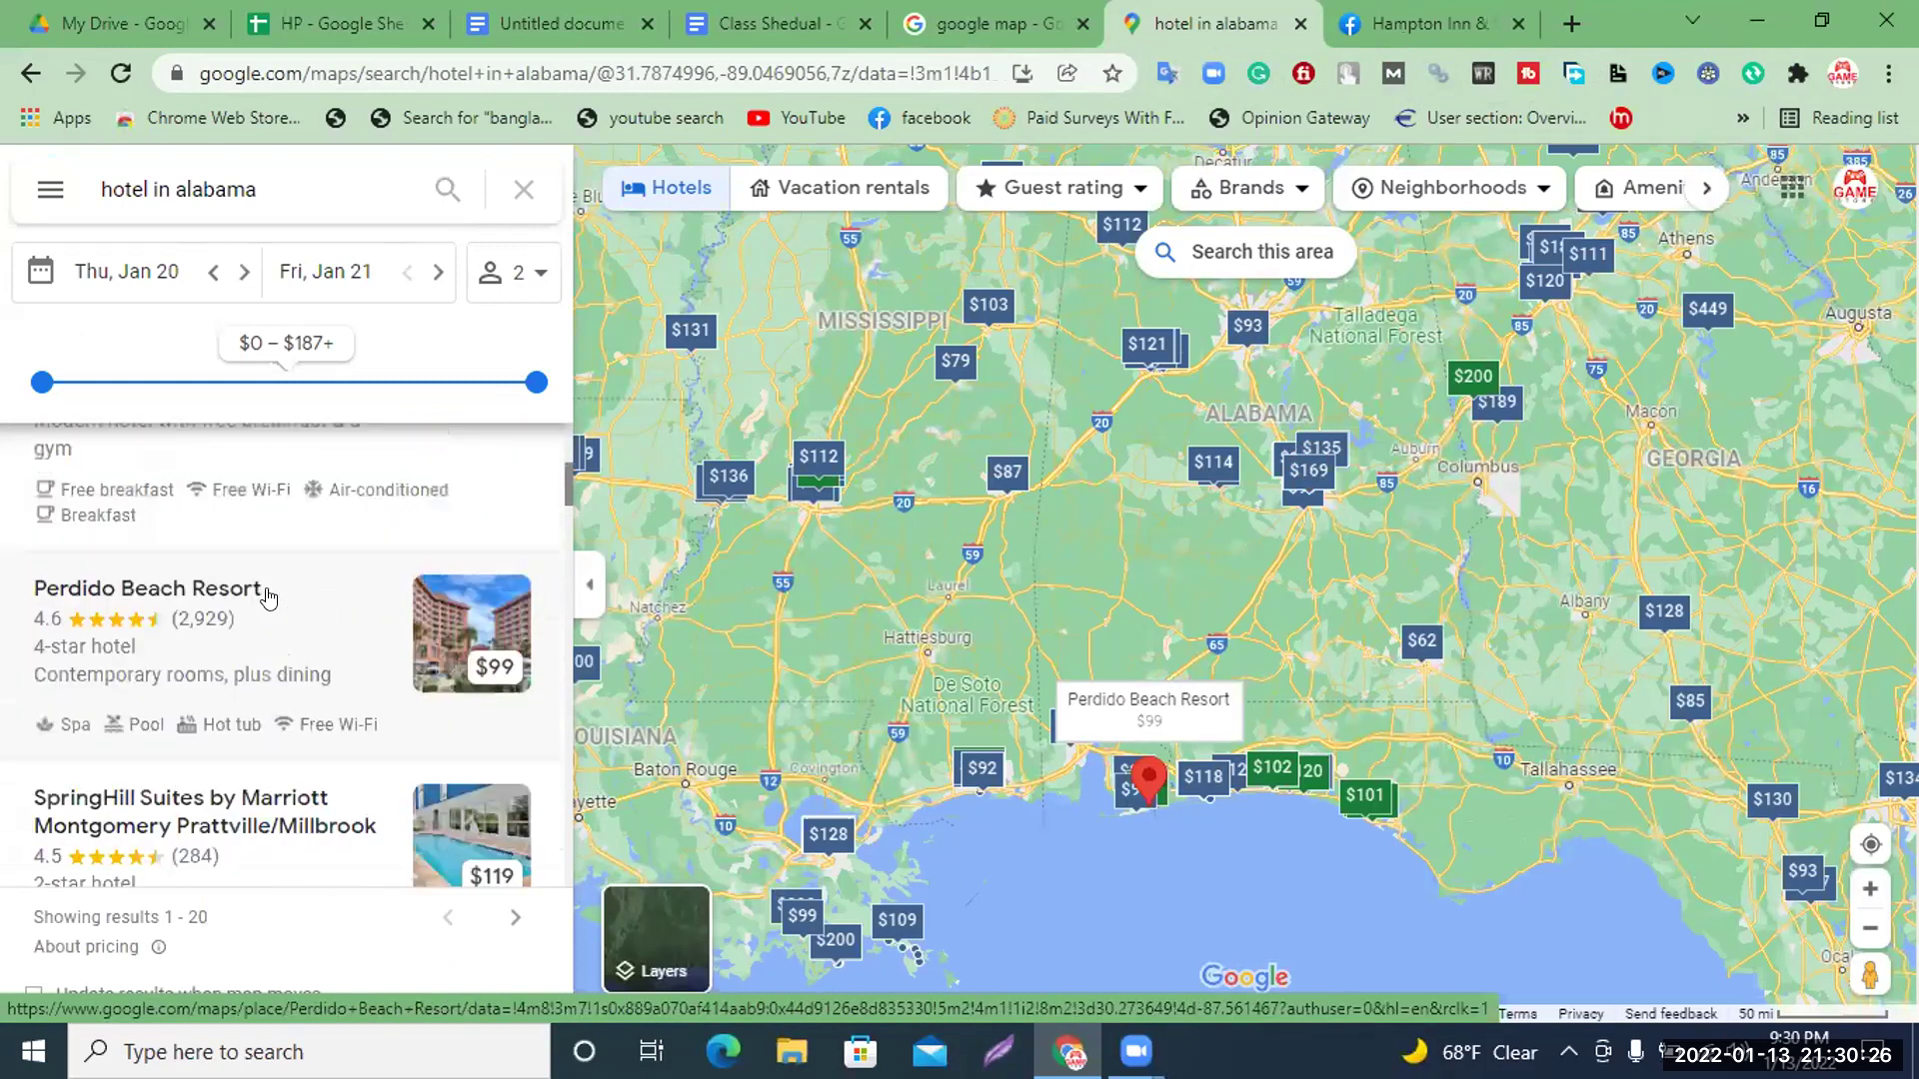
click(88, 597)
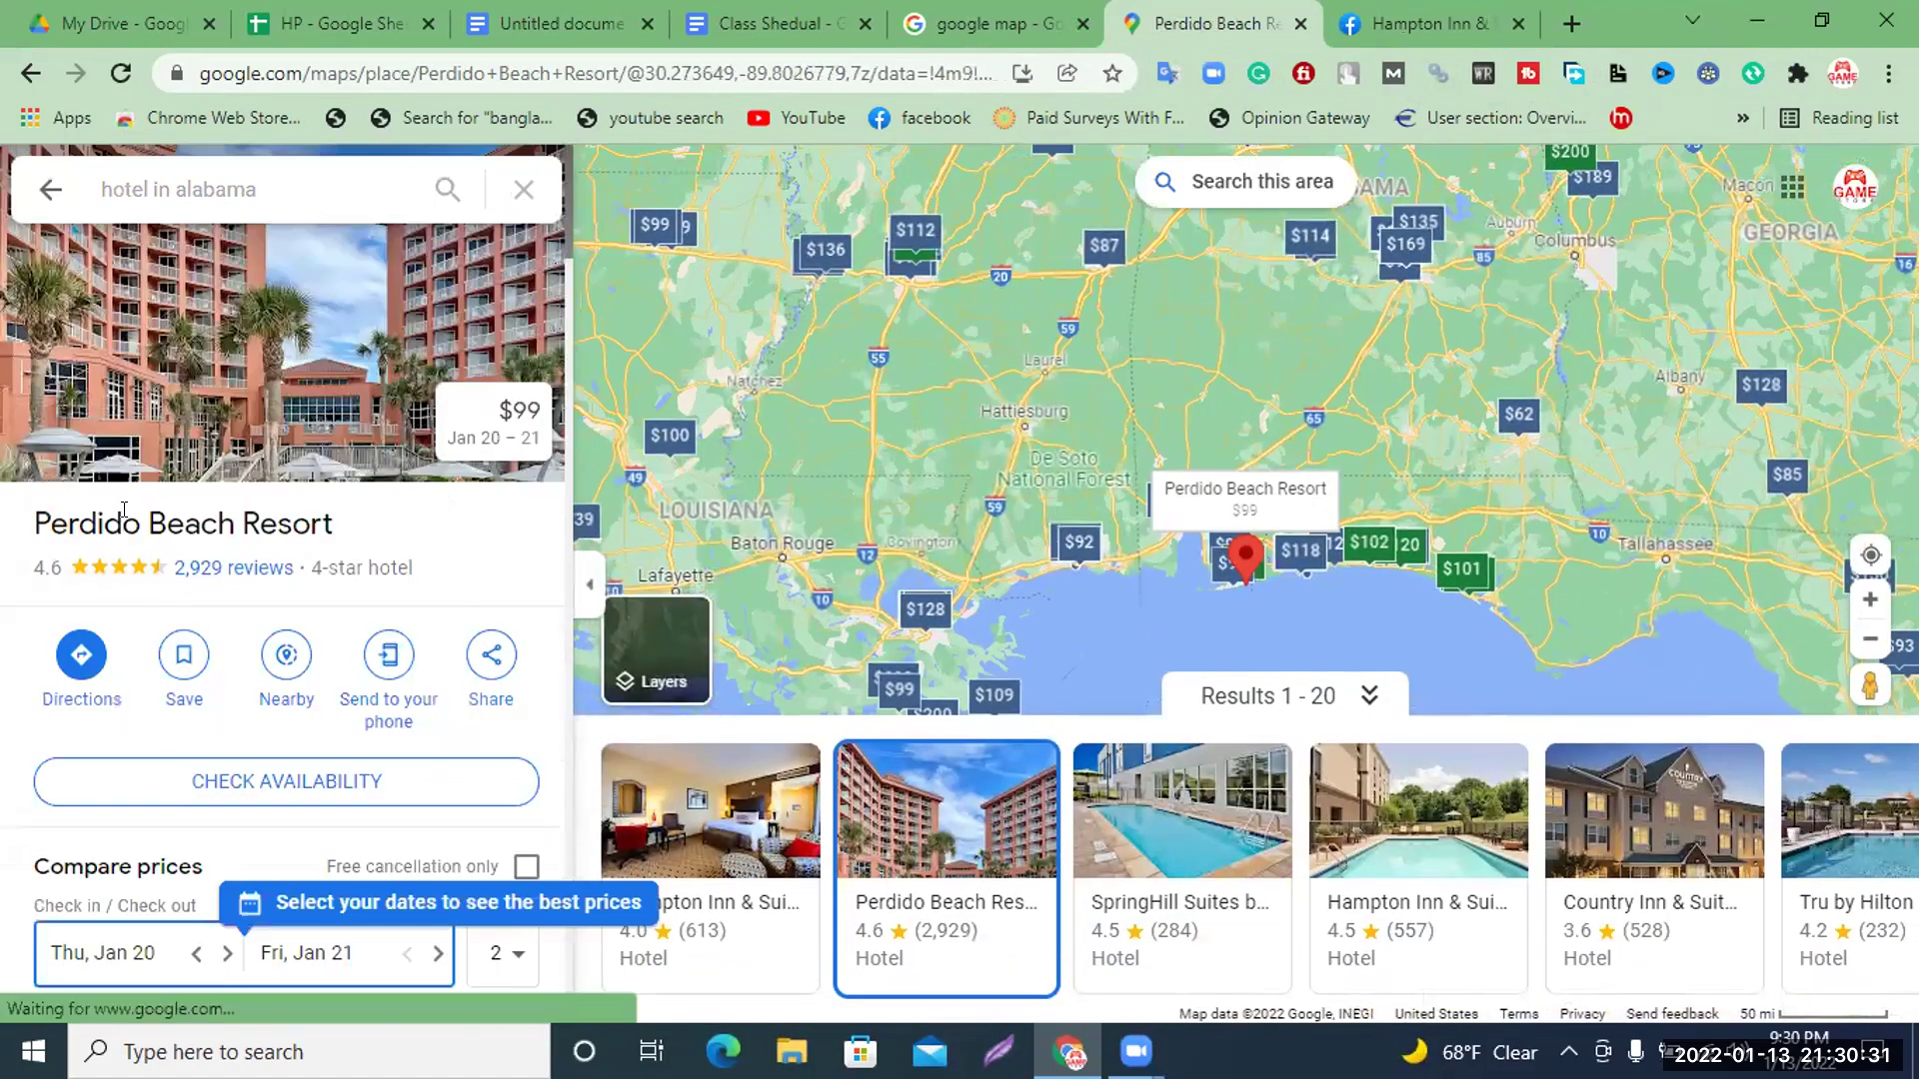
Copy the hotel name Perdido Beach Resort from Google Maps into Hotel Name cell A3 of the HP spreadsheet and make it bold
drag(347, 529, 27, 530)
key(ctrl+c)
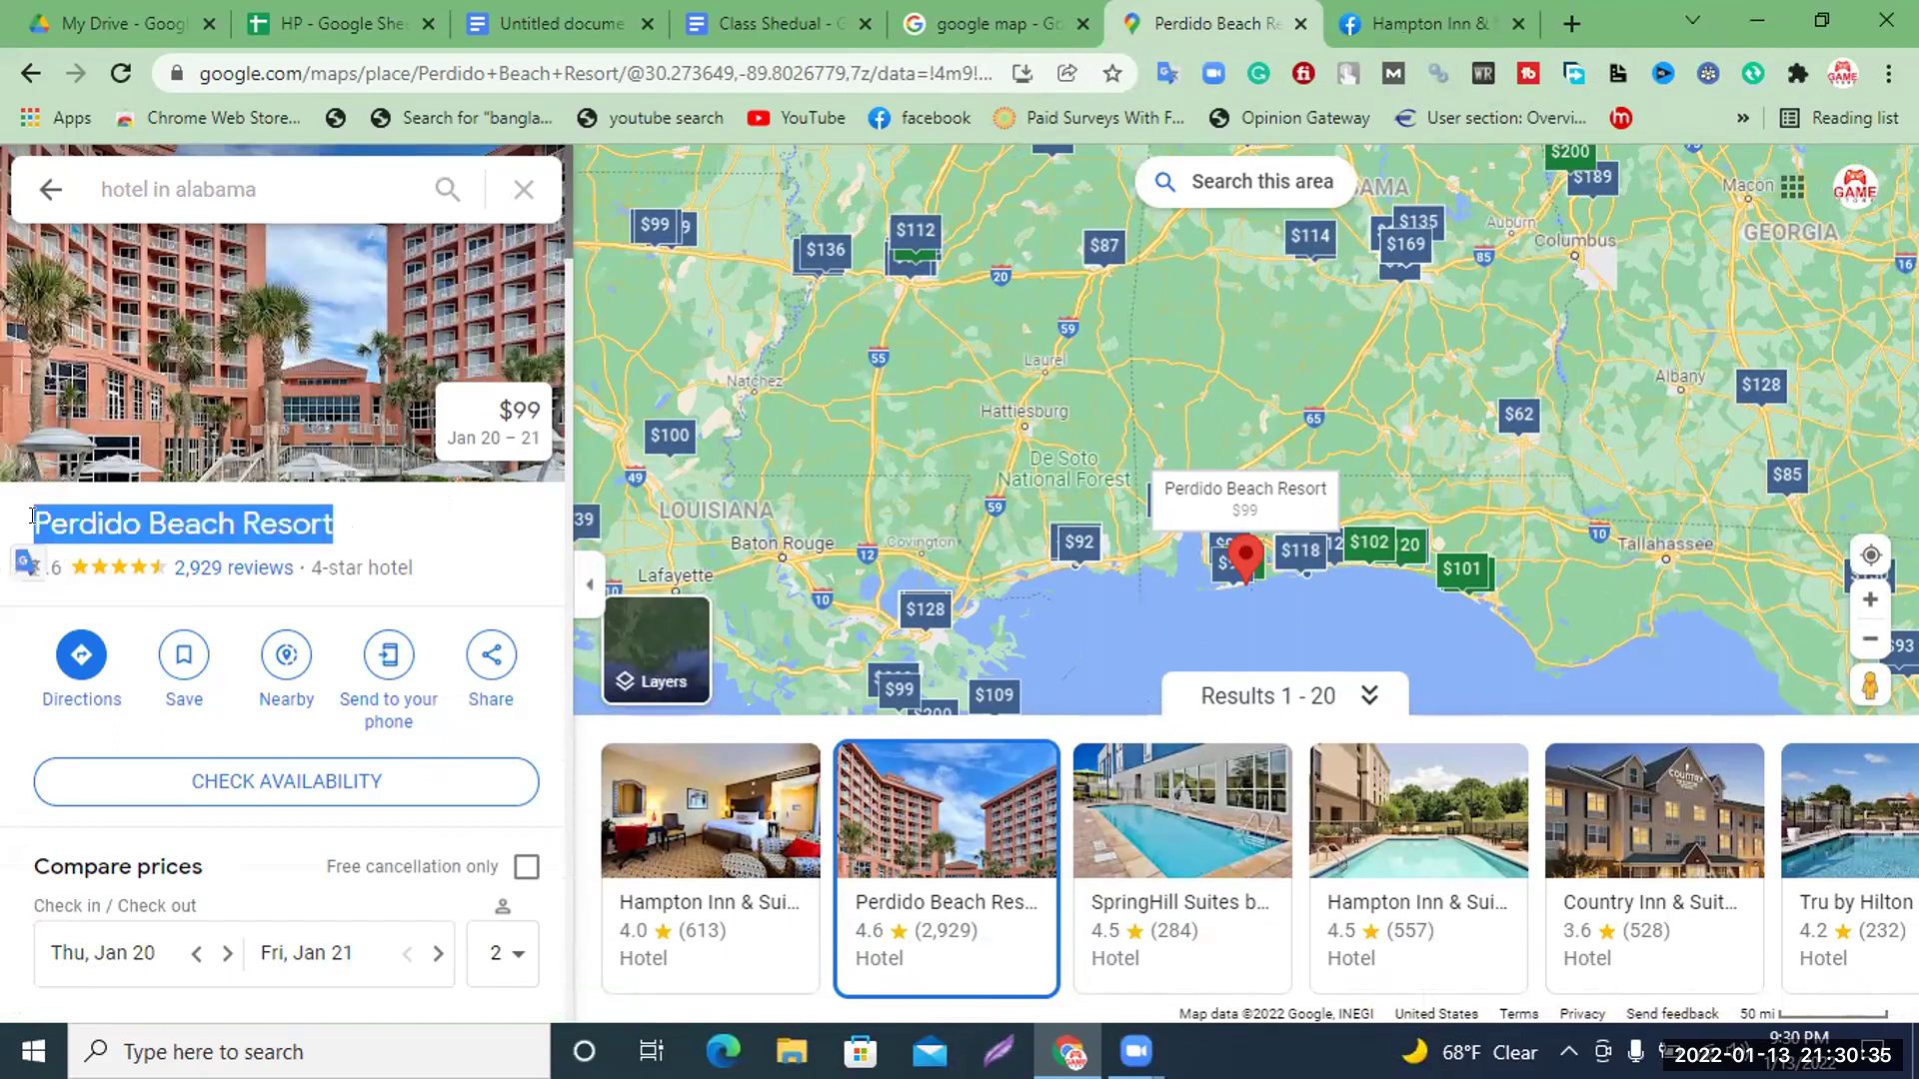
click(318, 40)
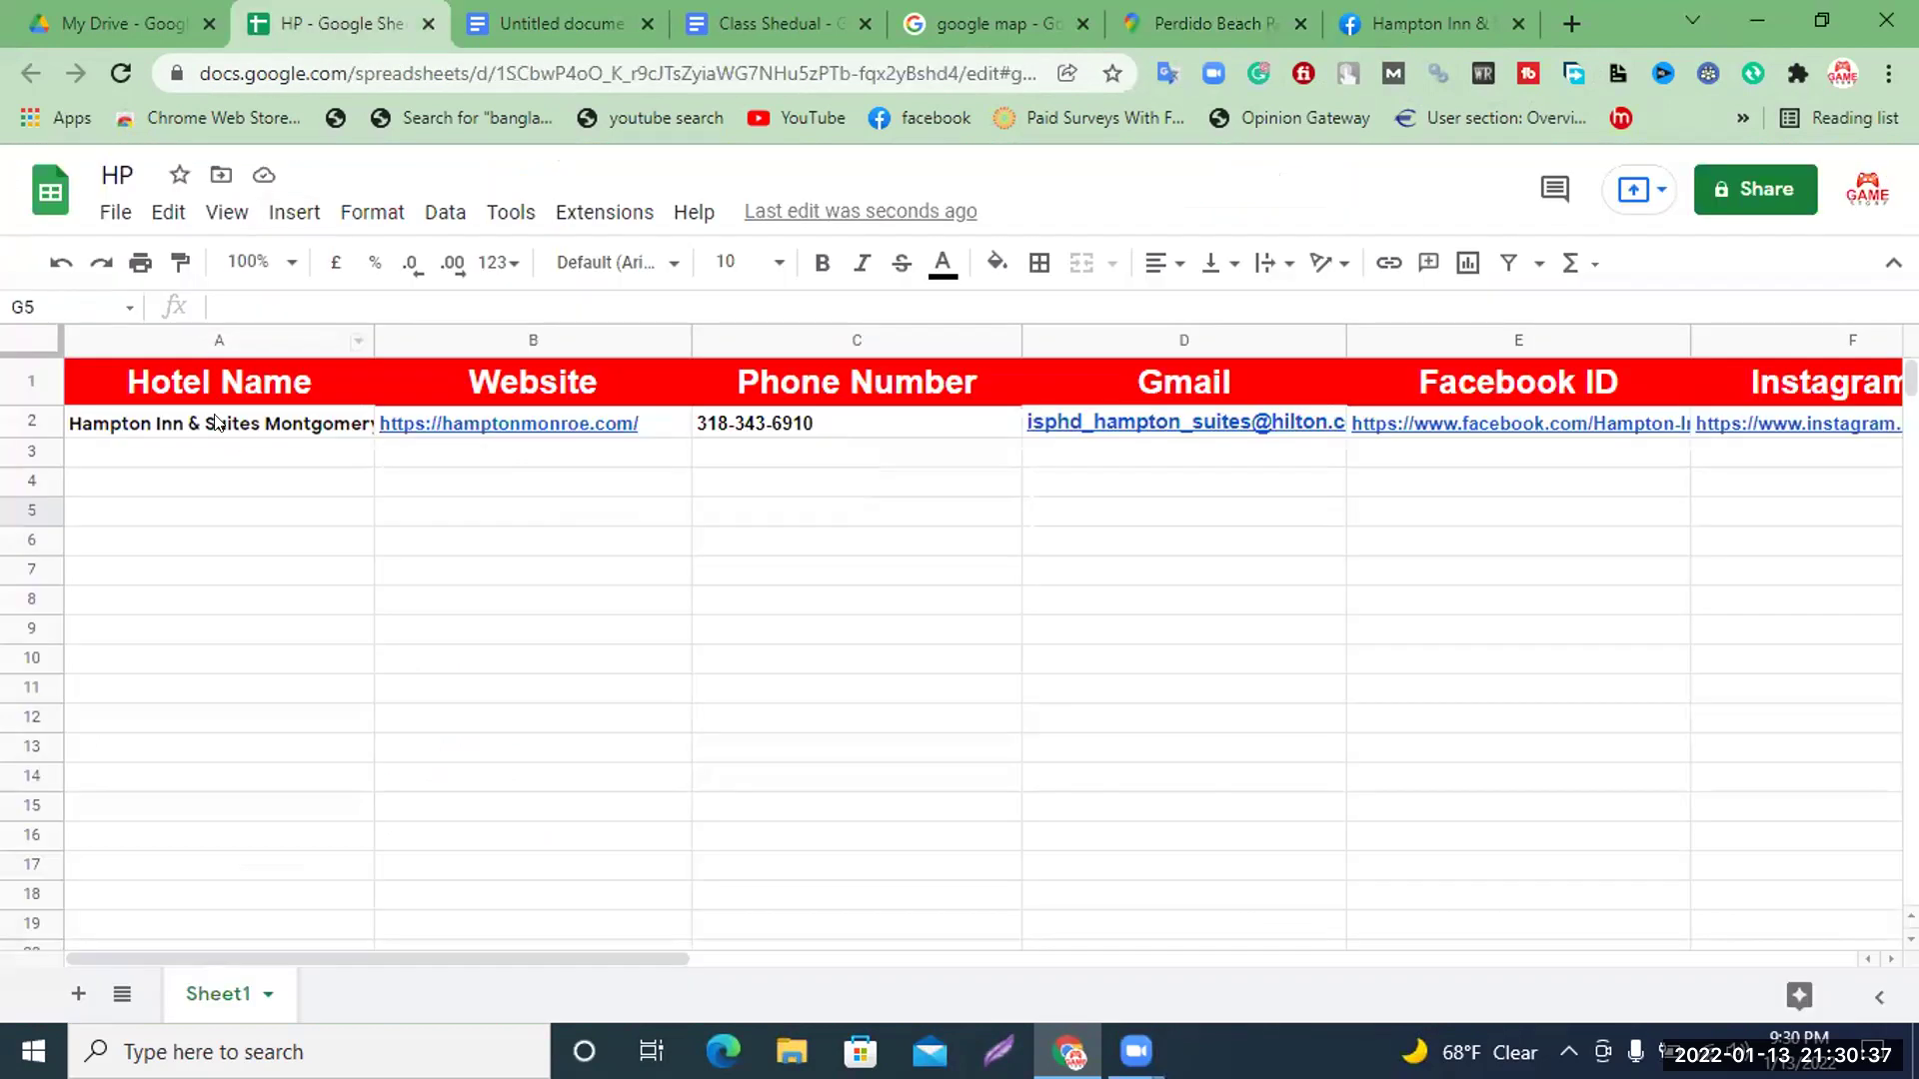
click(232, 448)
key(ctrl+v)
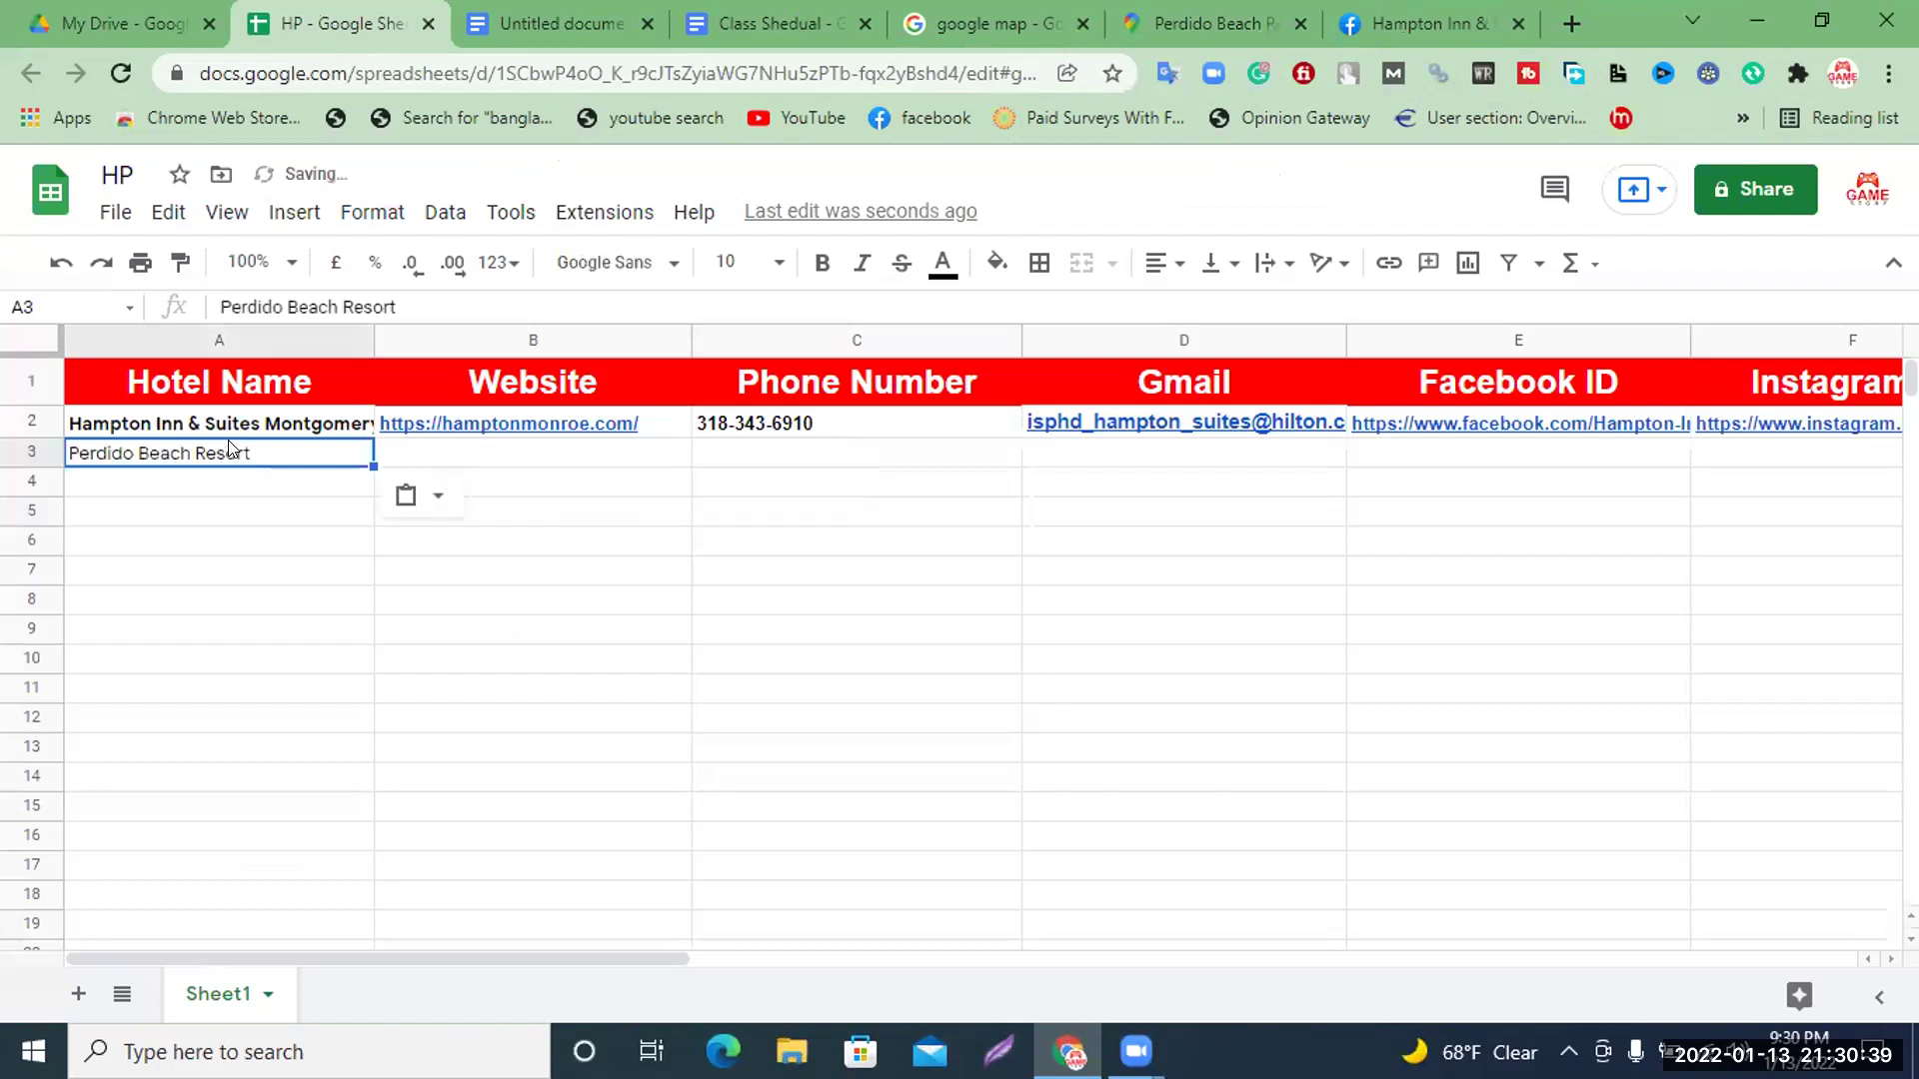
click(820, 274)
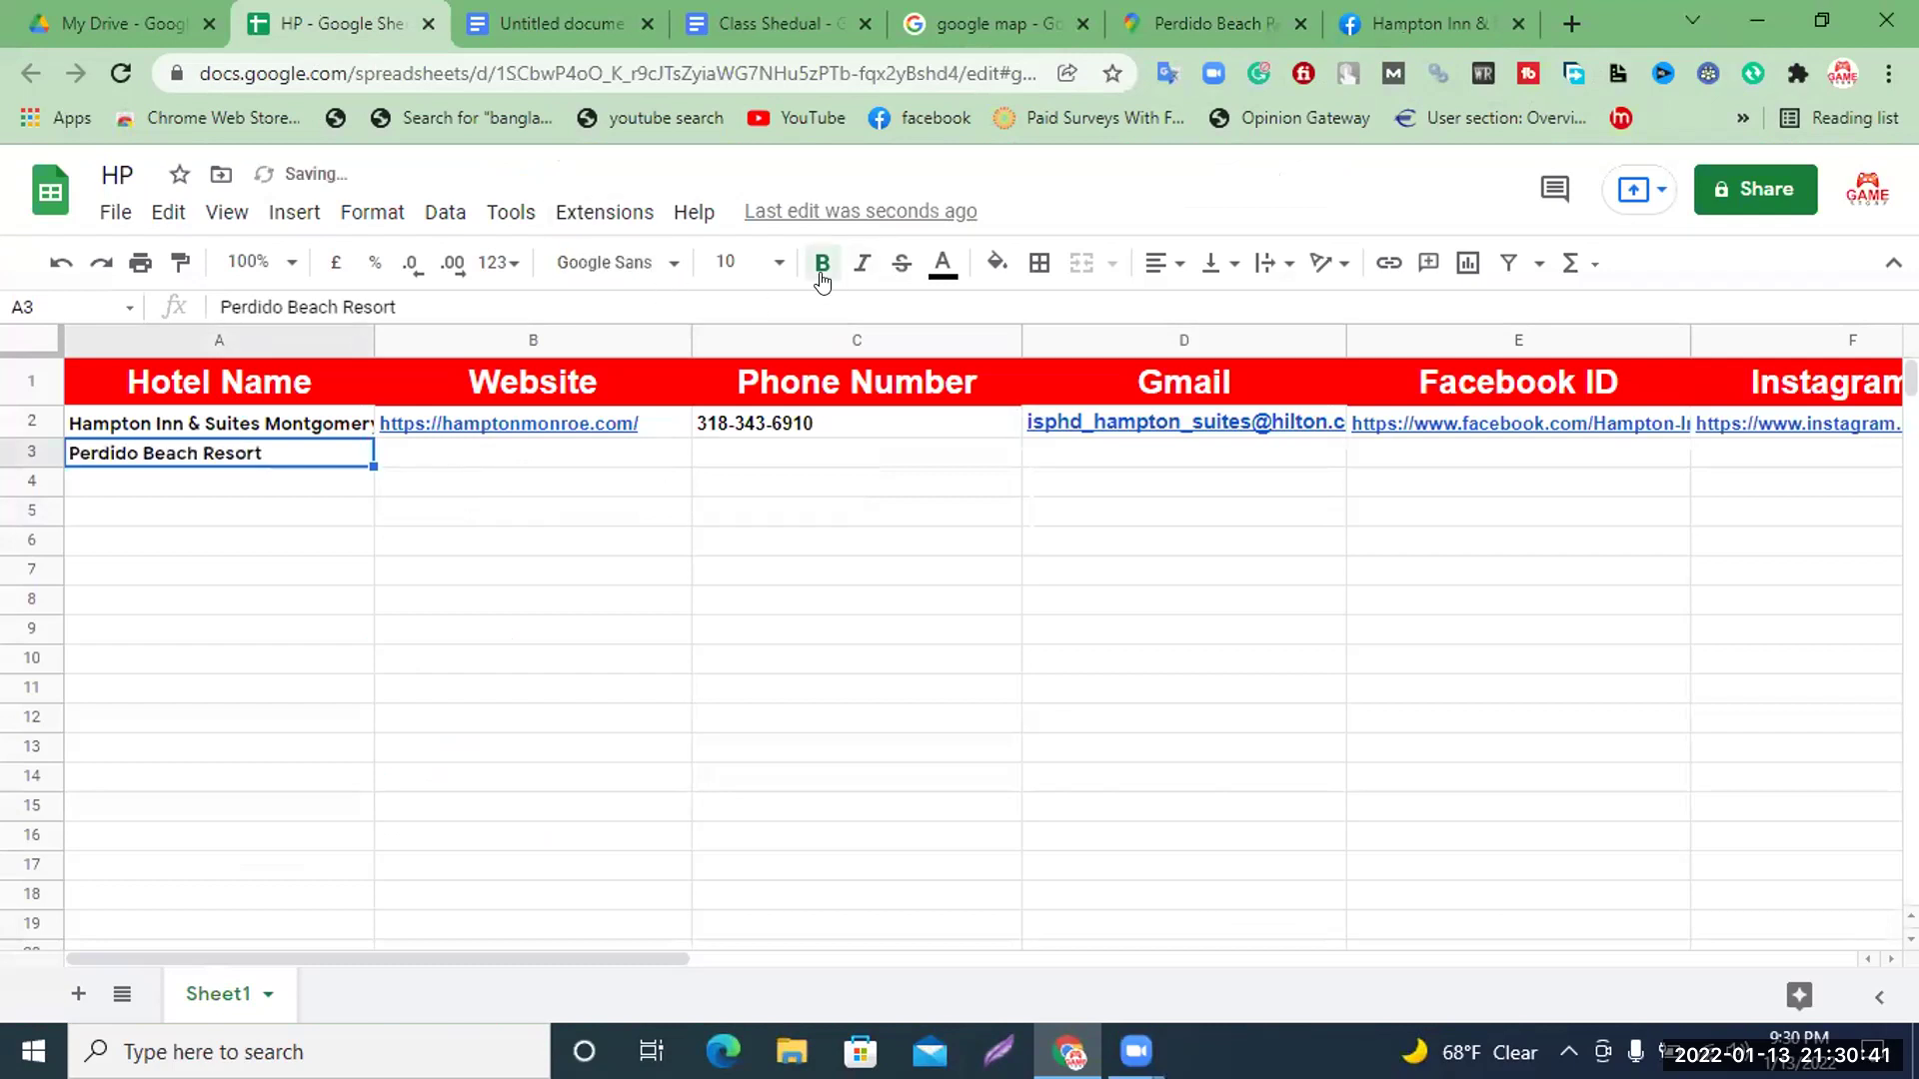
Select Website cell B3 for the new entry and open perdidobeachresort.com from the resort's Google Maps details
click(530, 462)
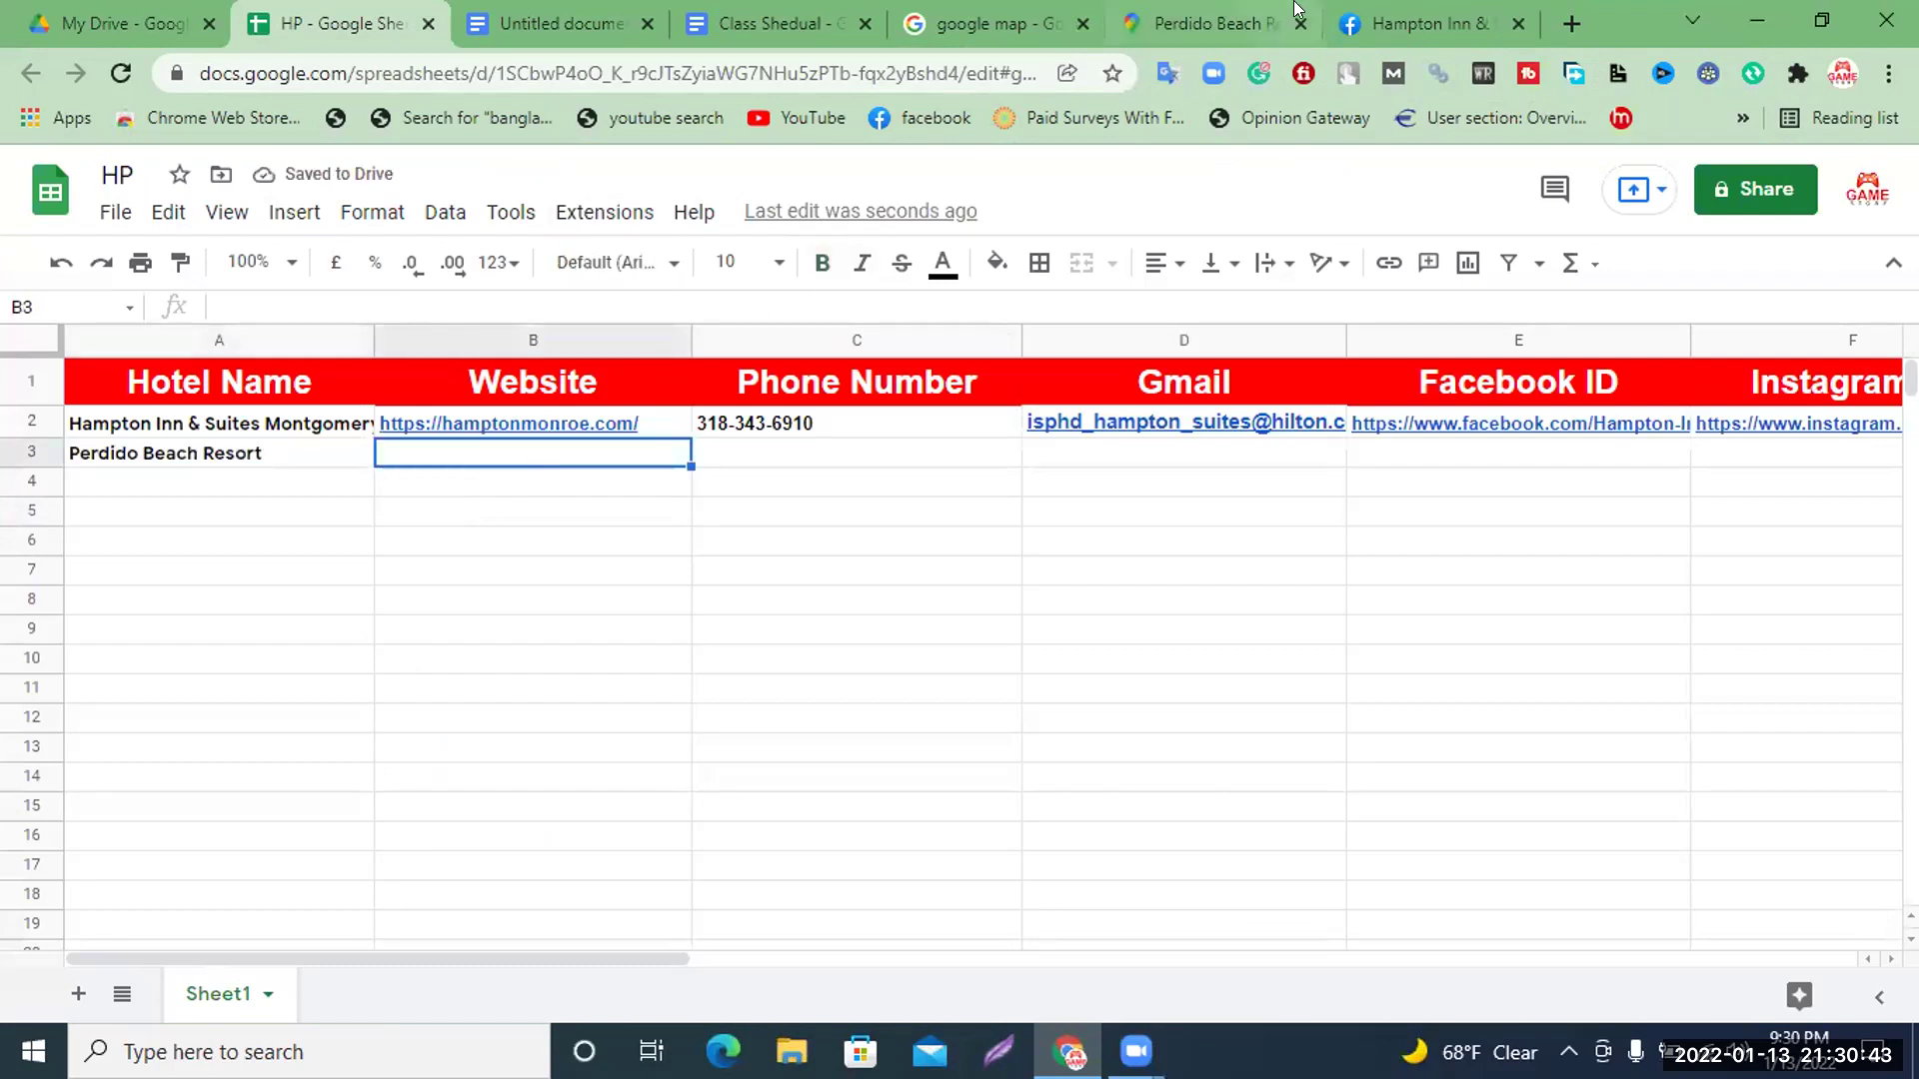
click(1198, 12)
scroll(367, 603, down, 8)
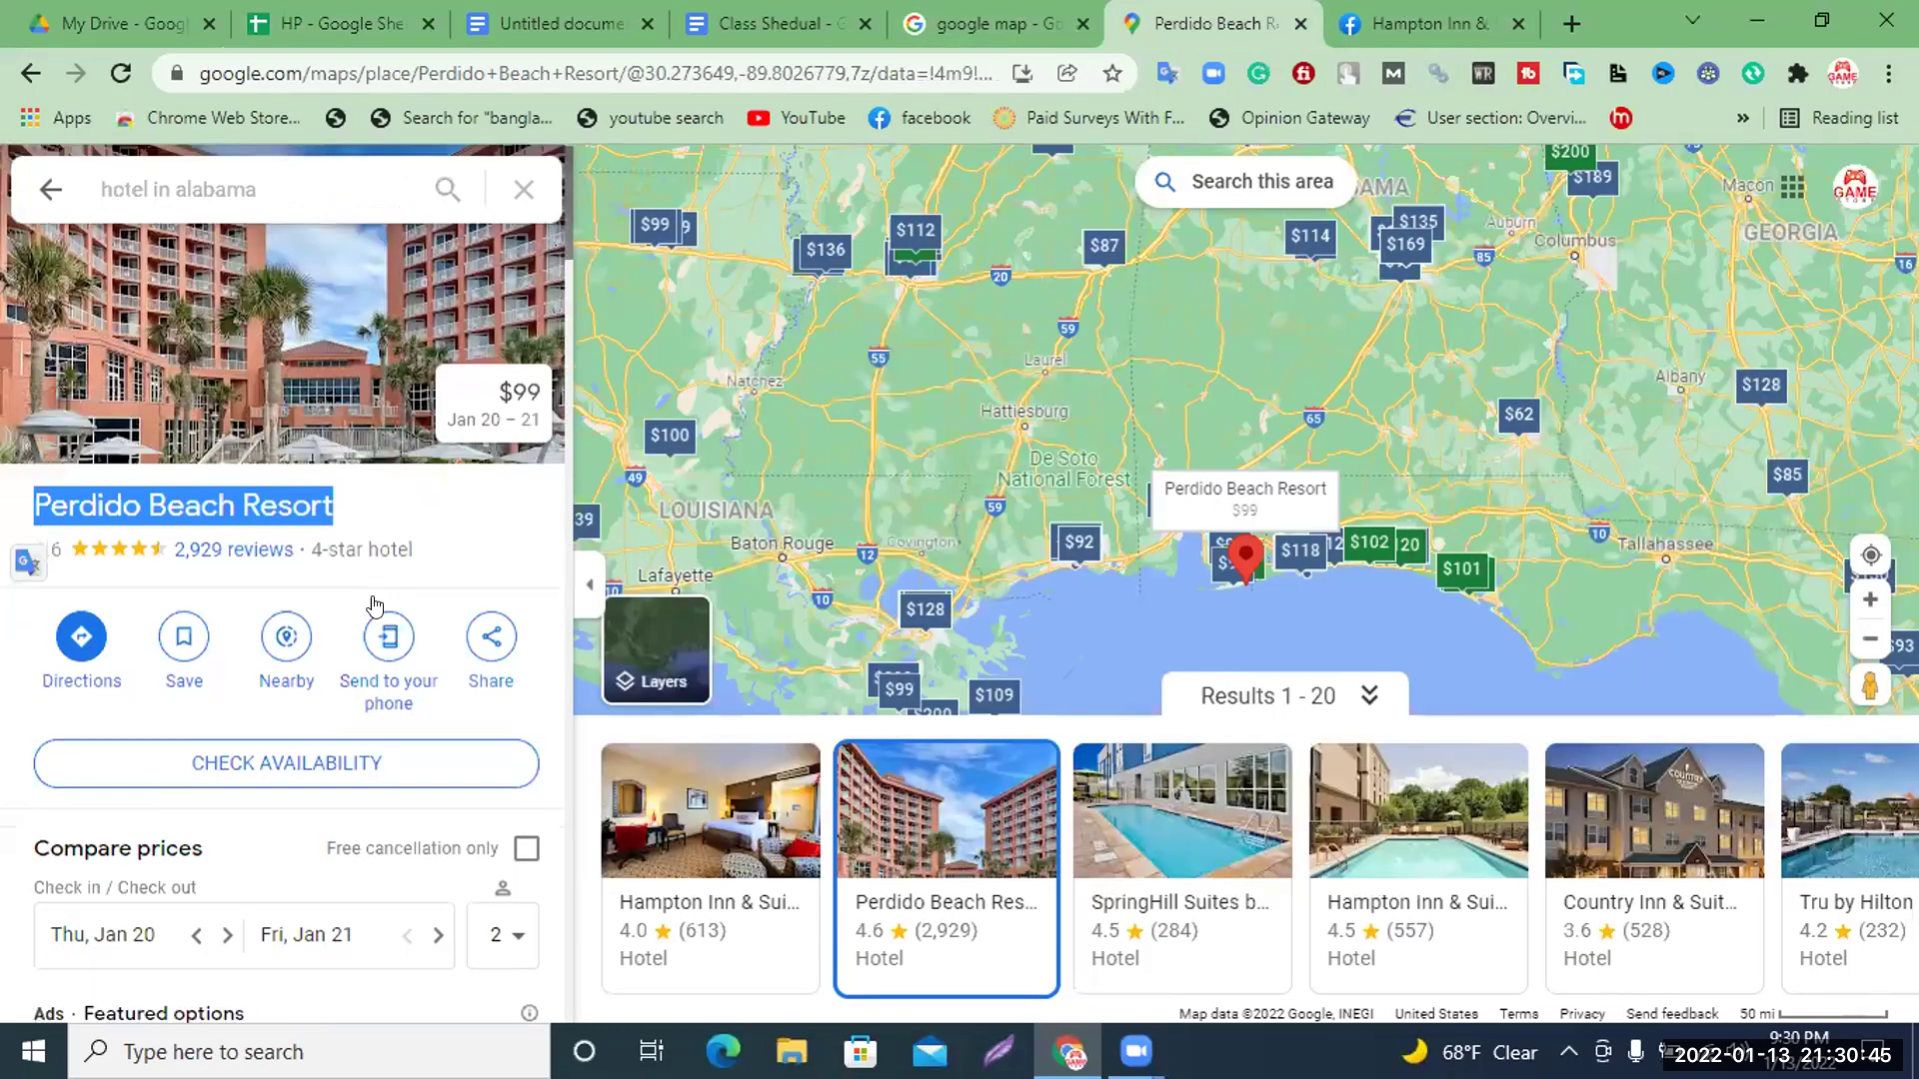
scroll(367, 604, down, 2)
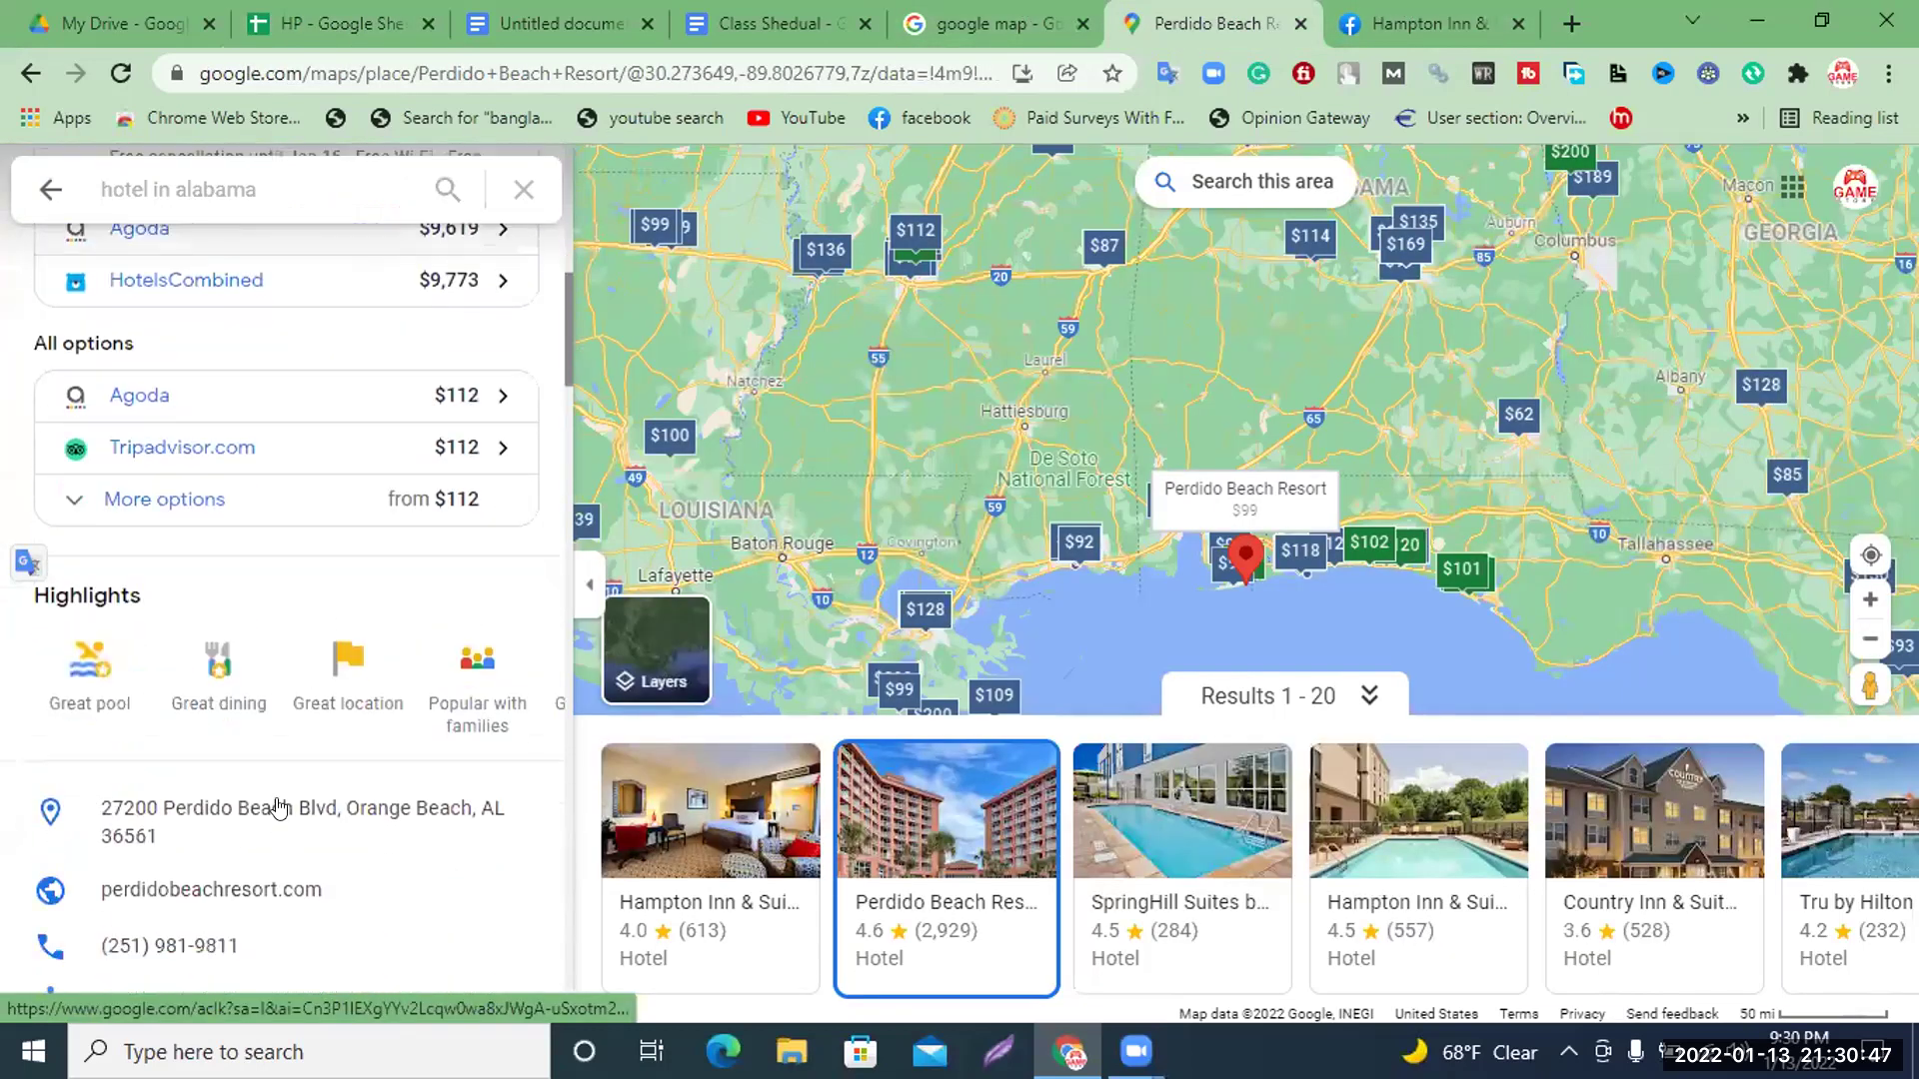
scroll(279, 807, down, 5)
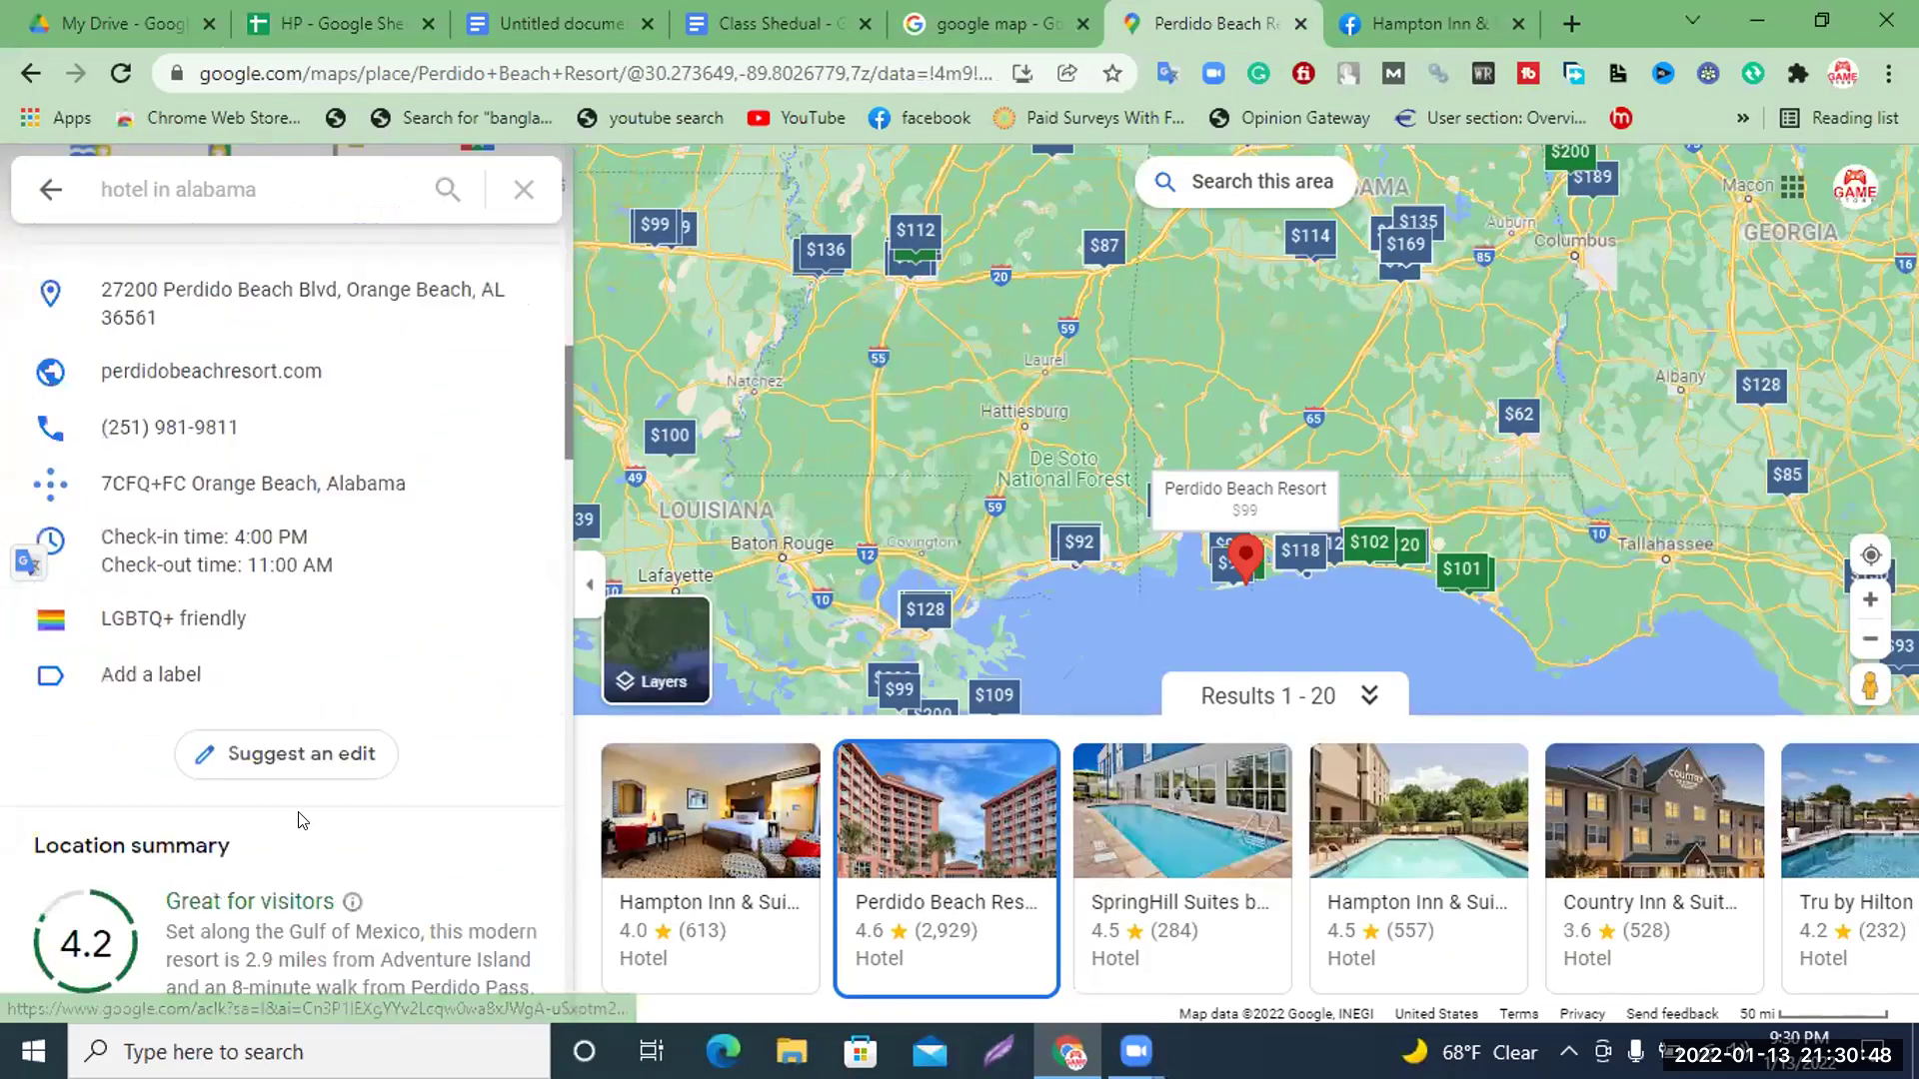
click(266, 368)
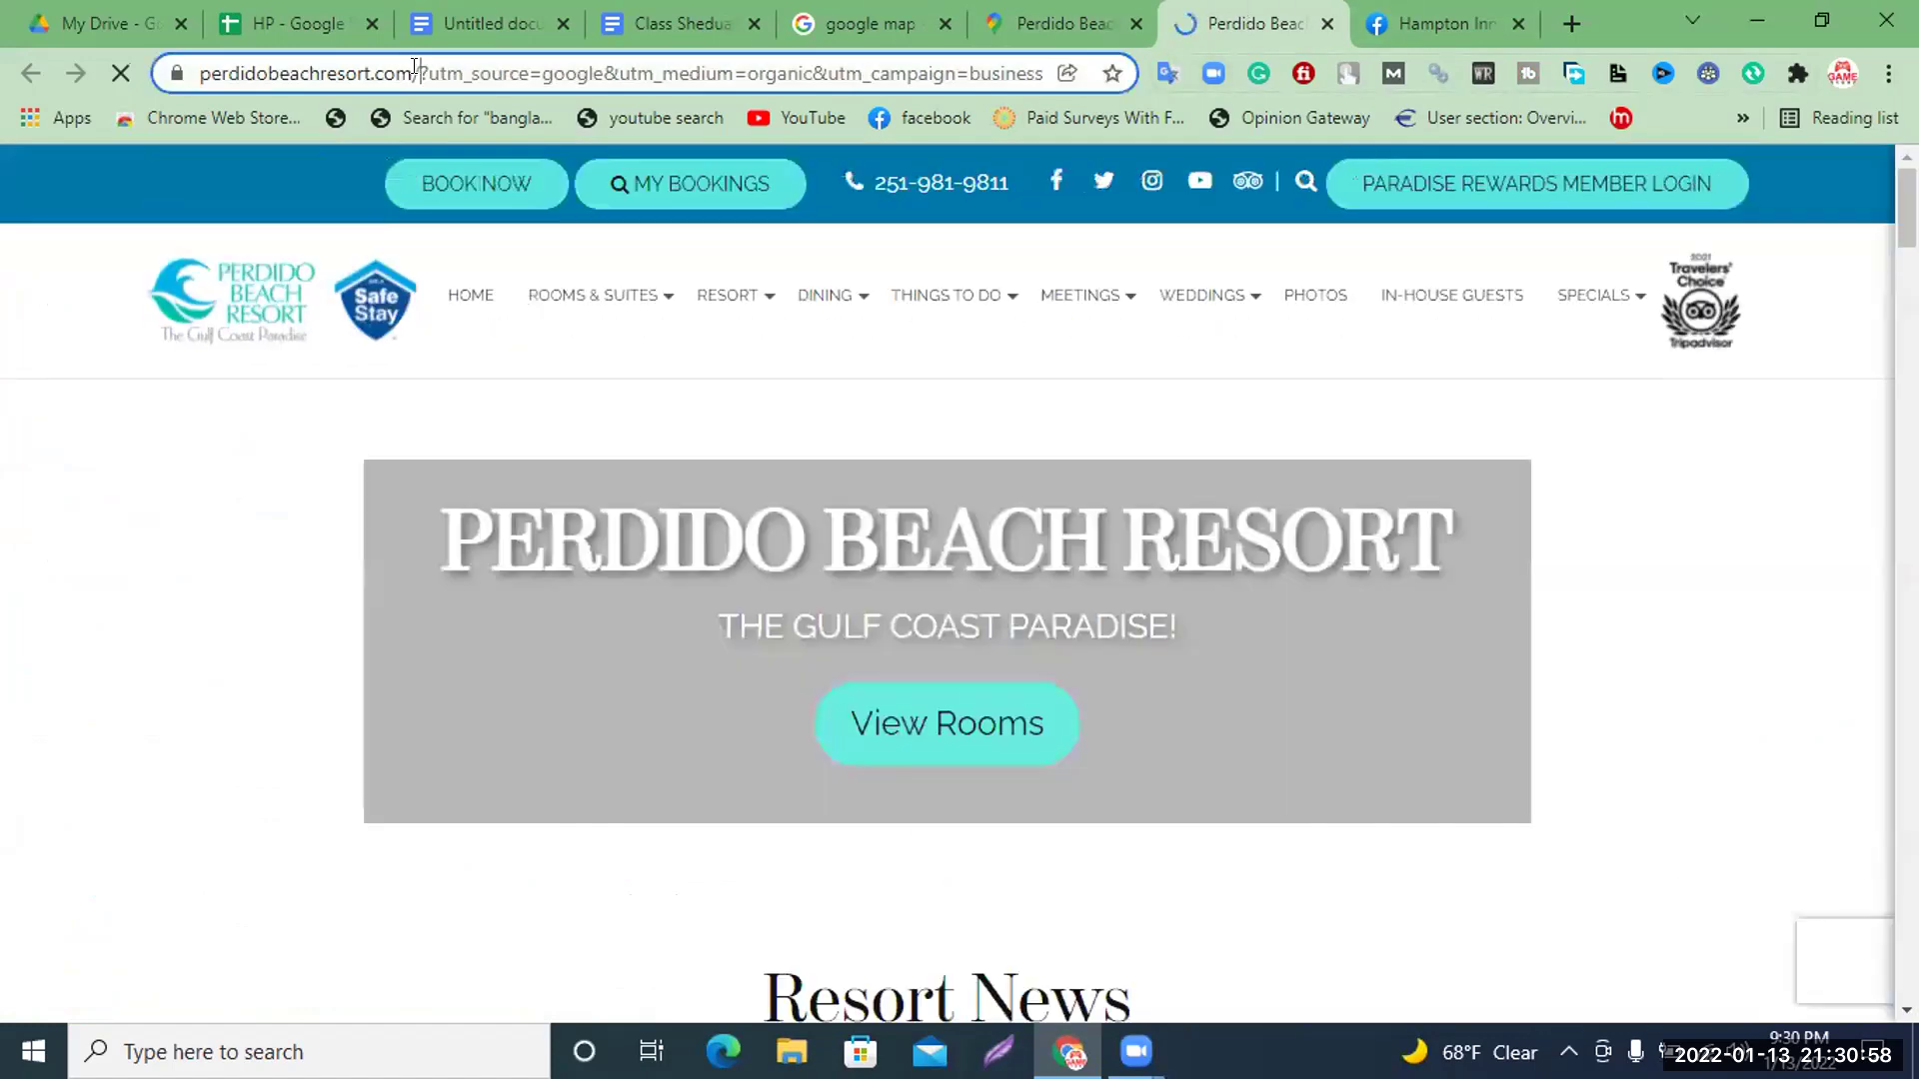
drag(416, 70, 124, 100)
key(ctrl+c)
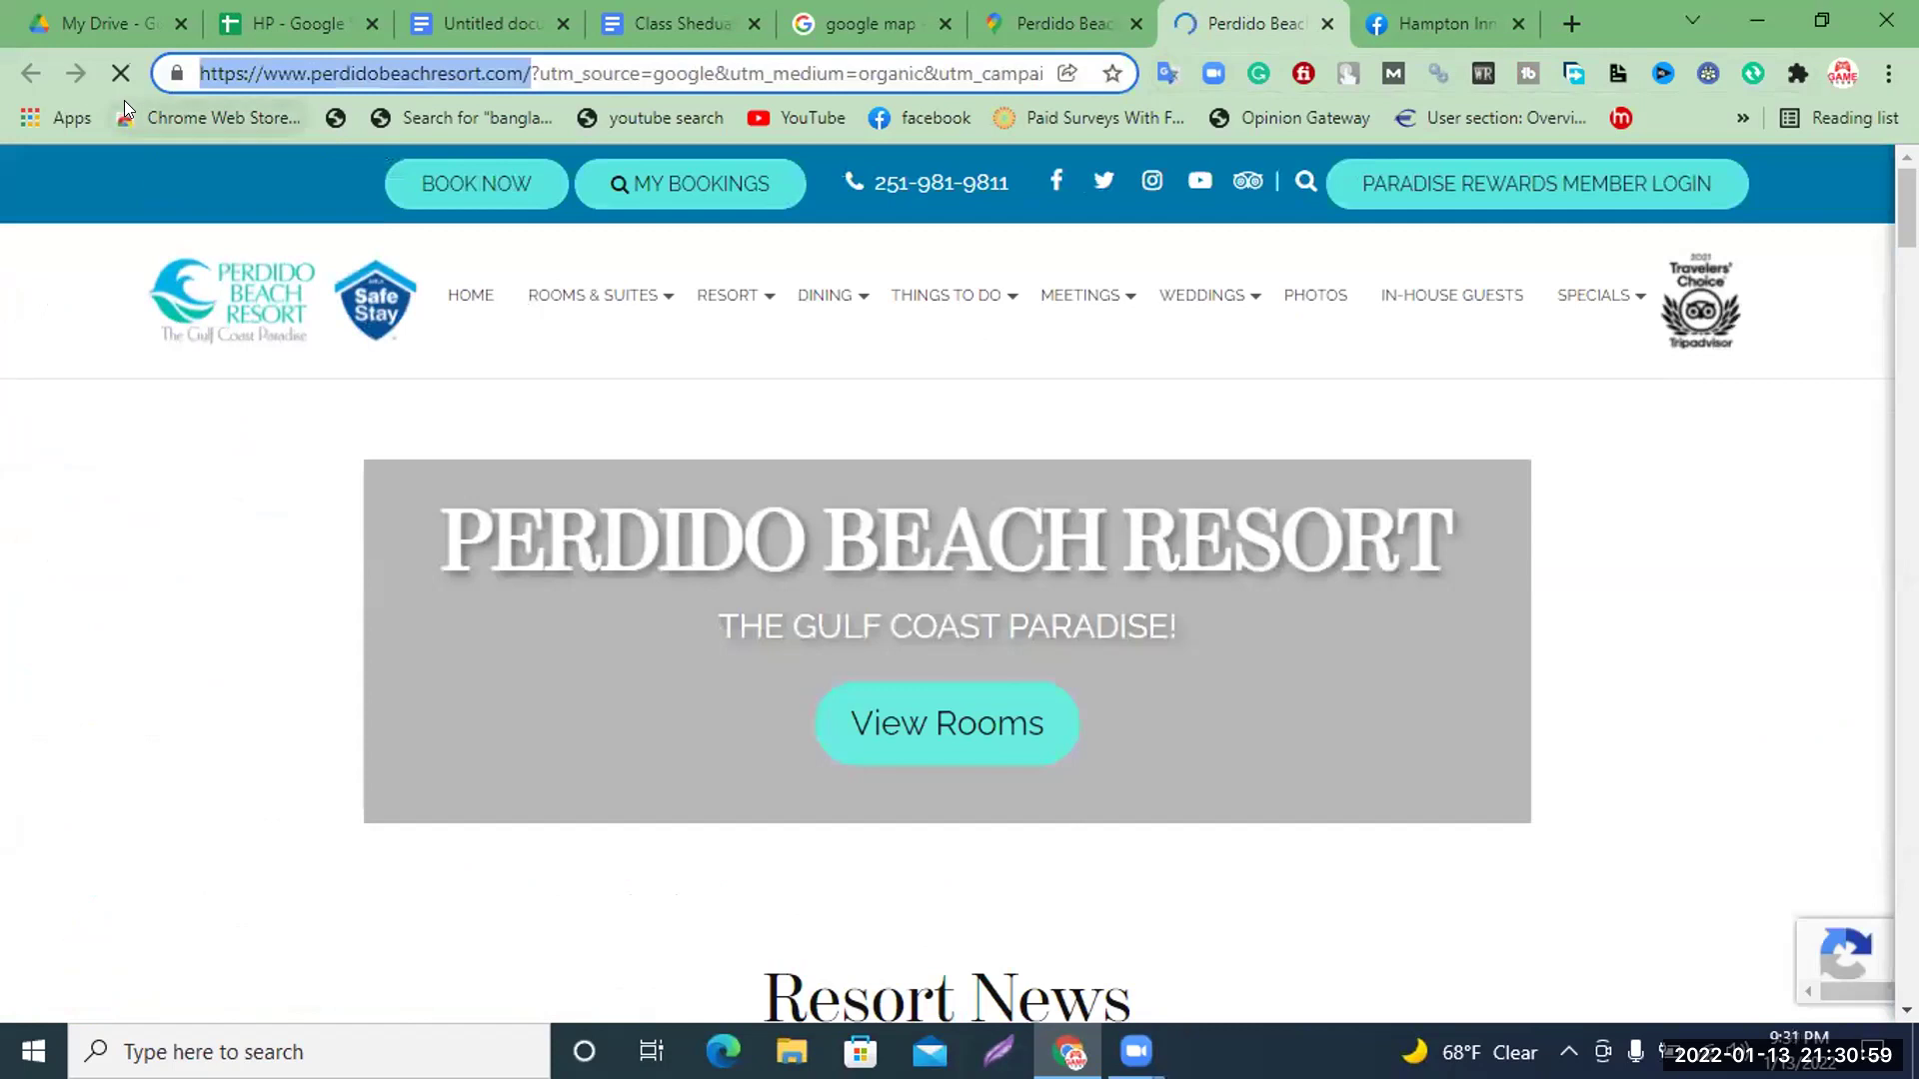
click(282, 10)
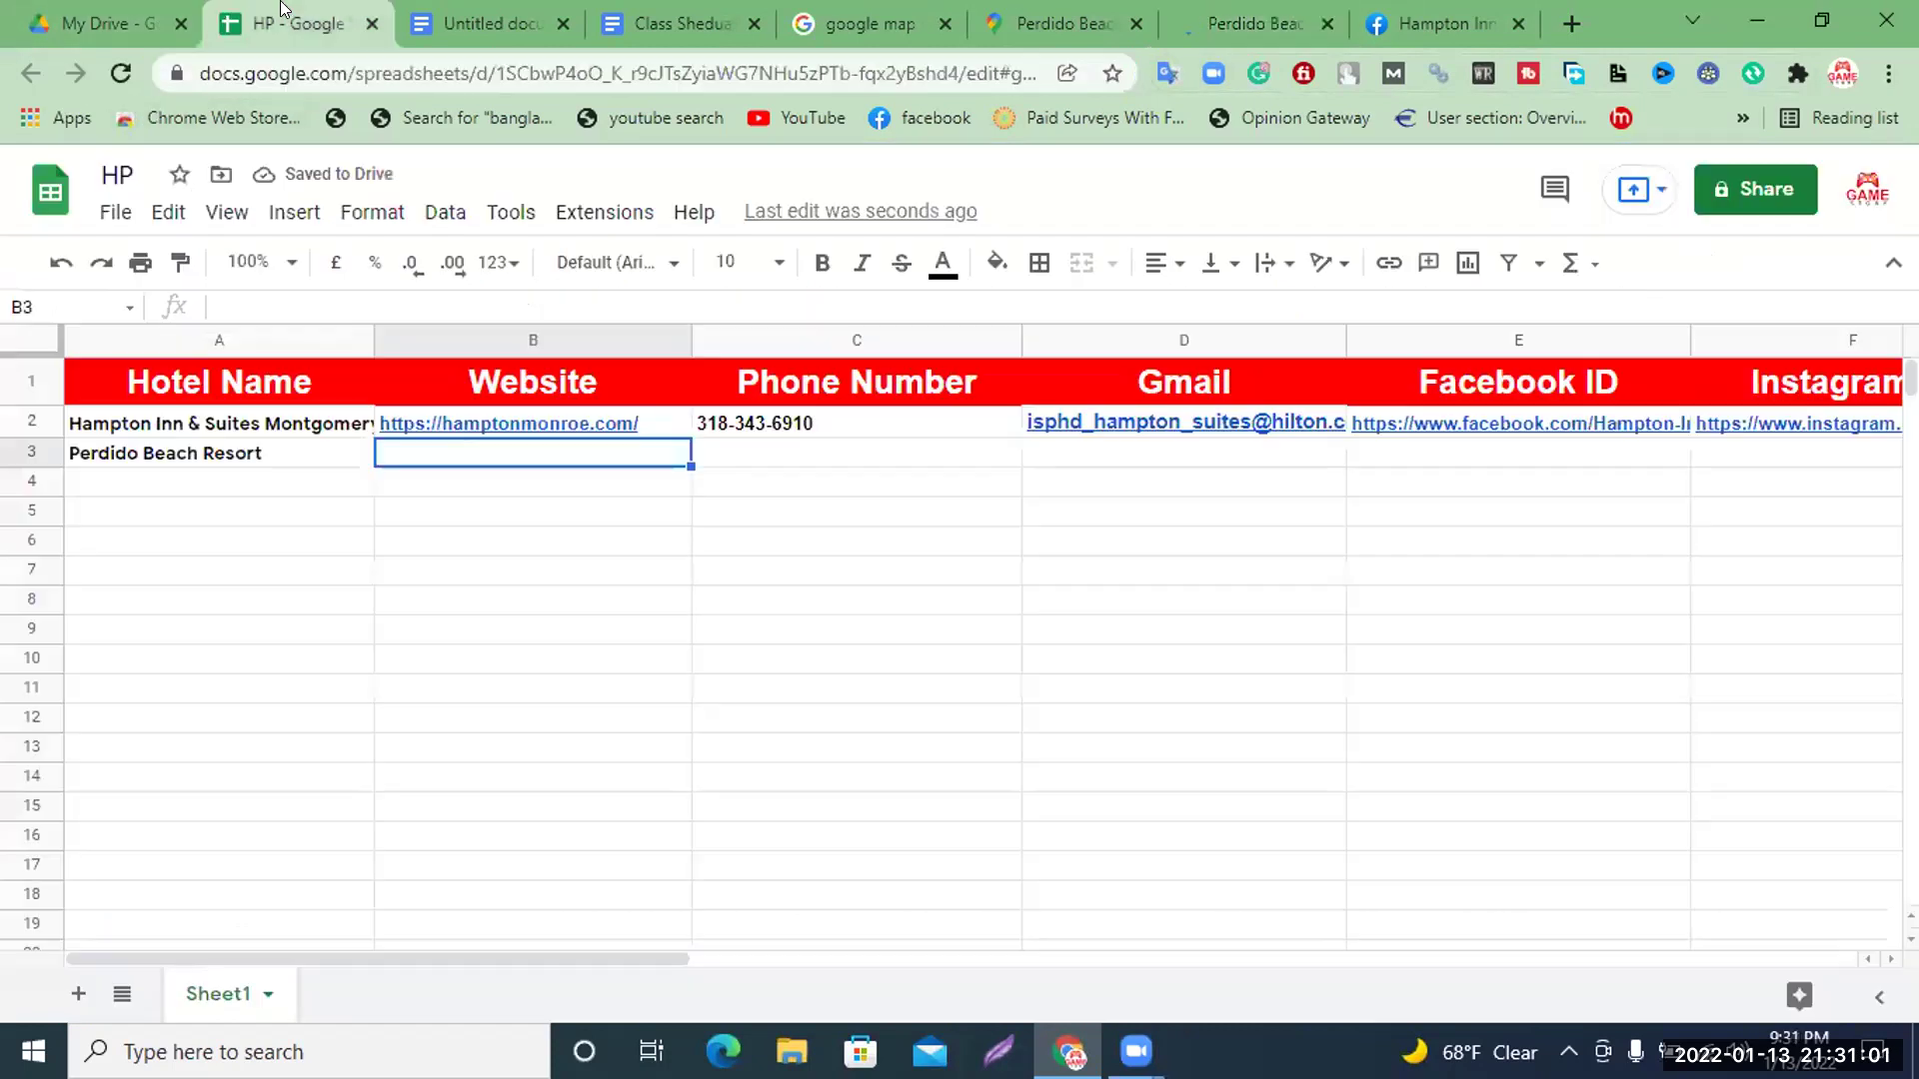
key(ctrl+v)
click(819, 263)
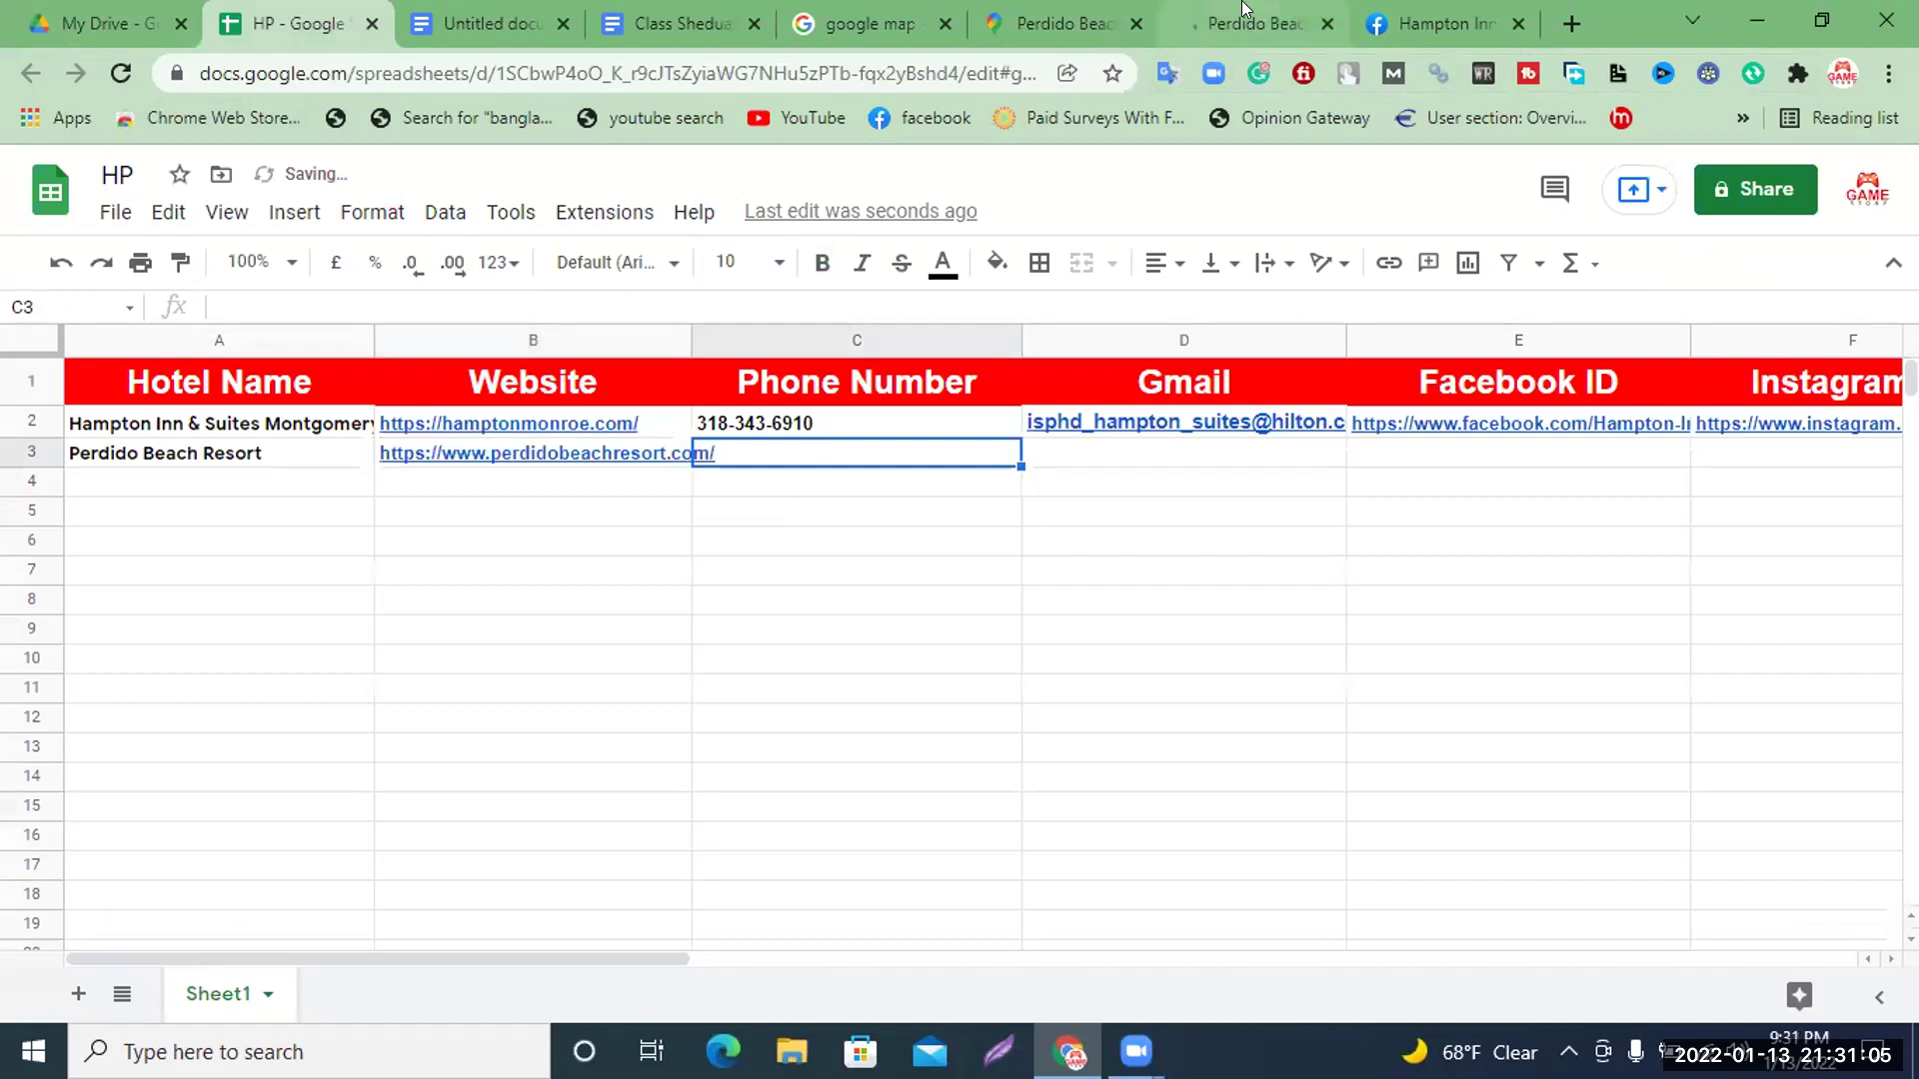
Copy the resort's phone number from its website header into Phone Number cell C3 of the HP spreadsheet
click(1250, 23)
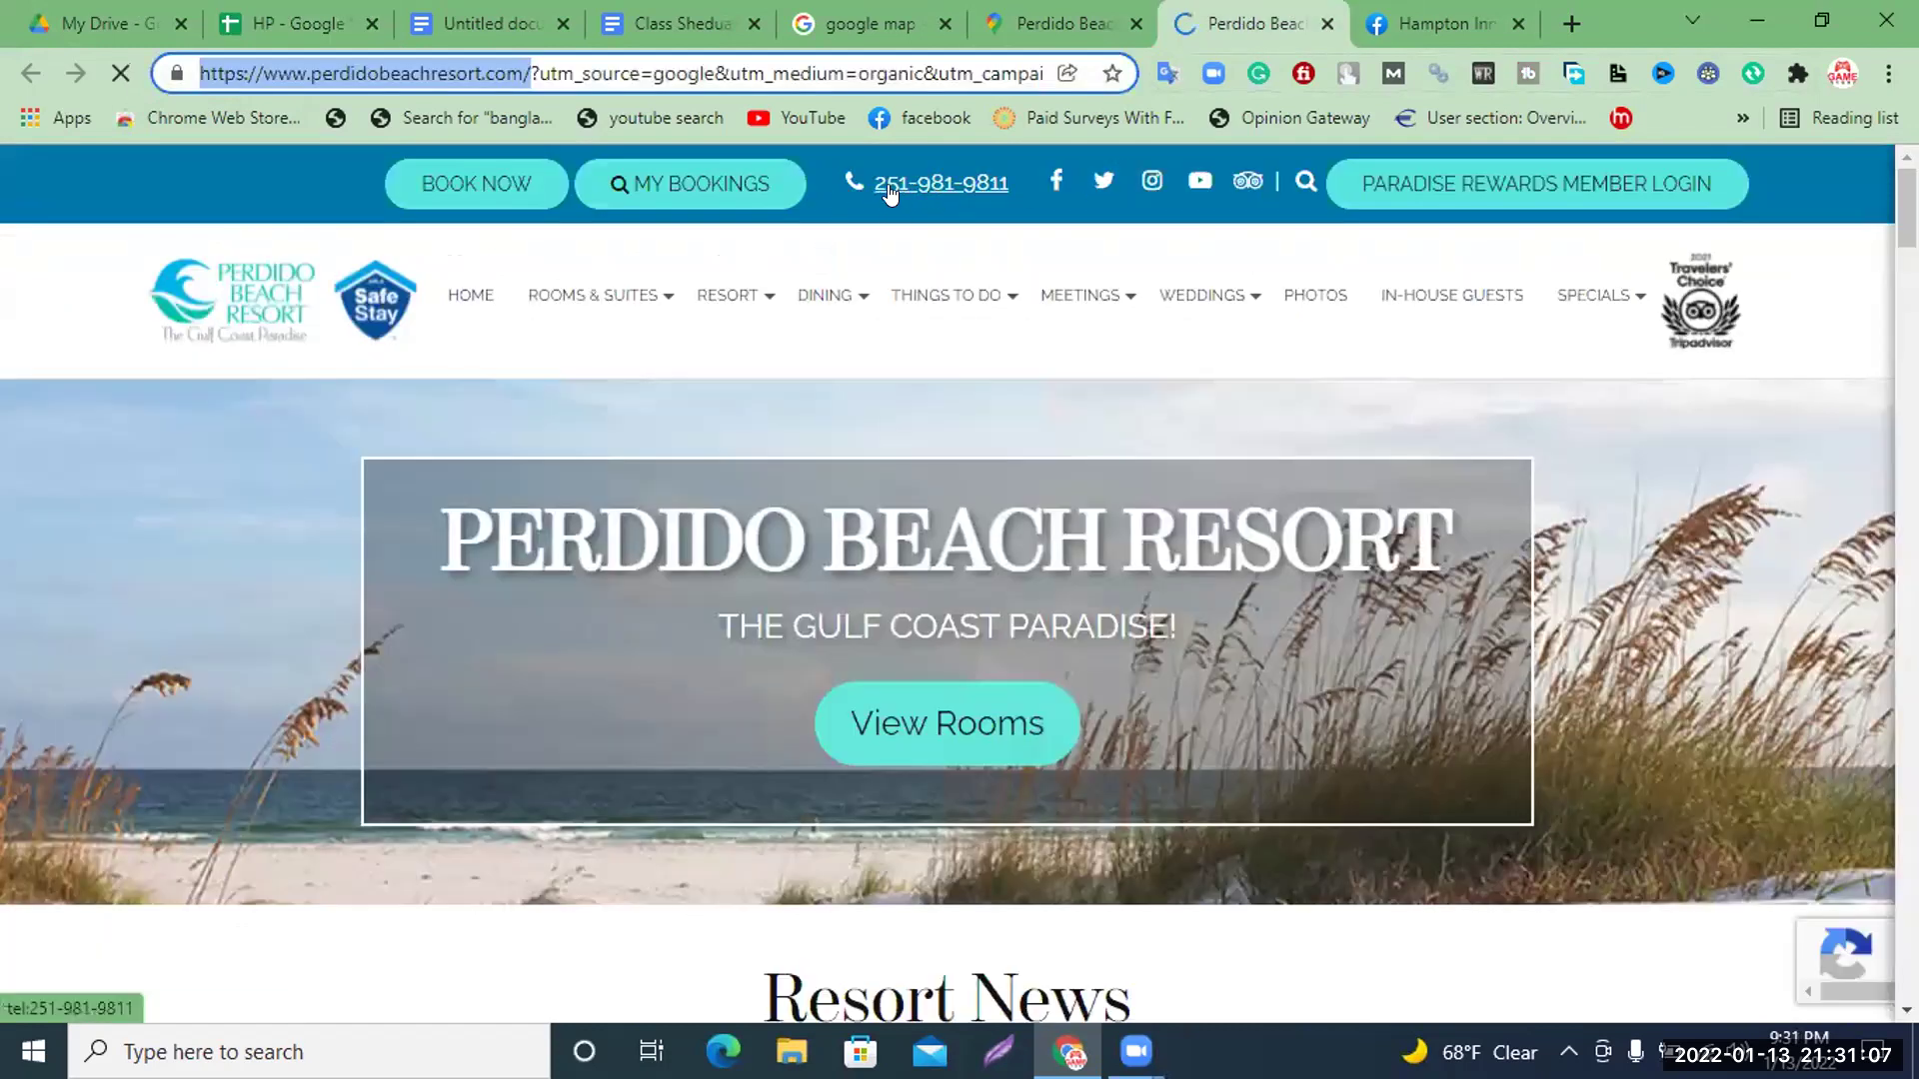
drag(1016, 190, 887, 175)
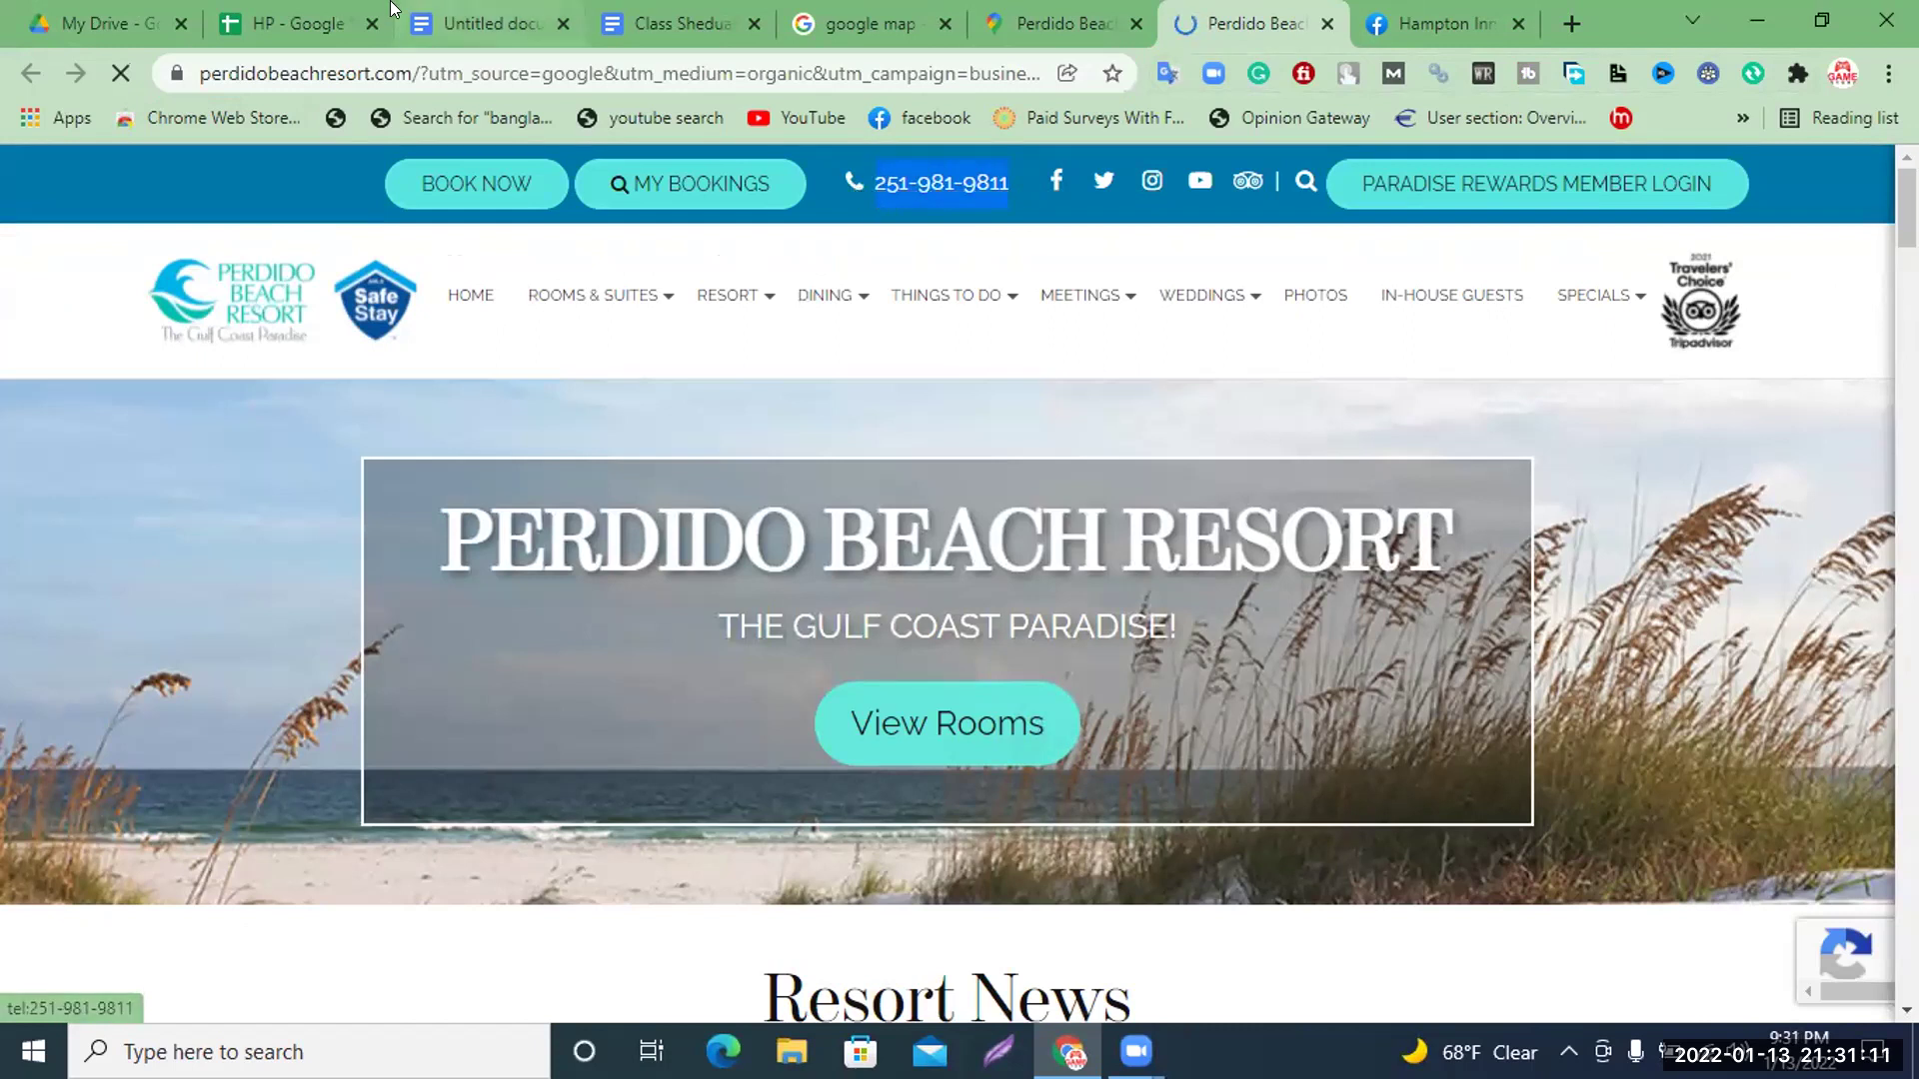
click(290, 22)
key(ctrl+v)
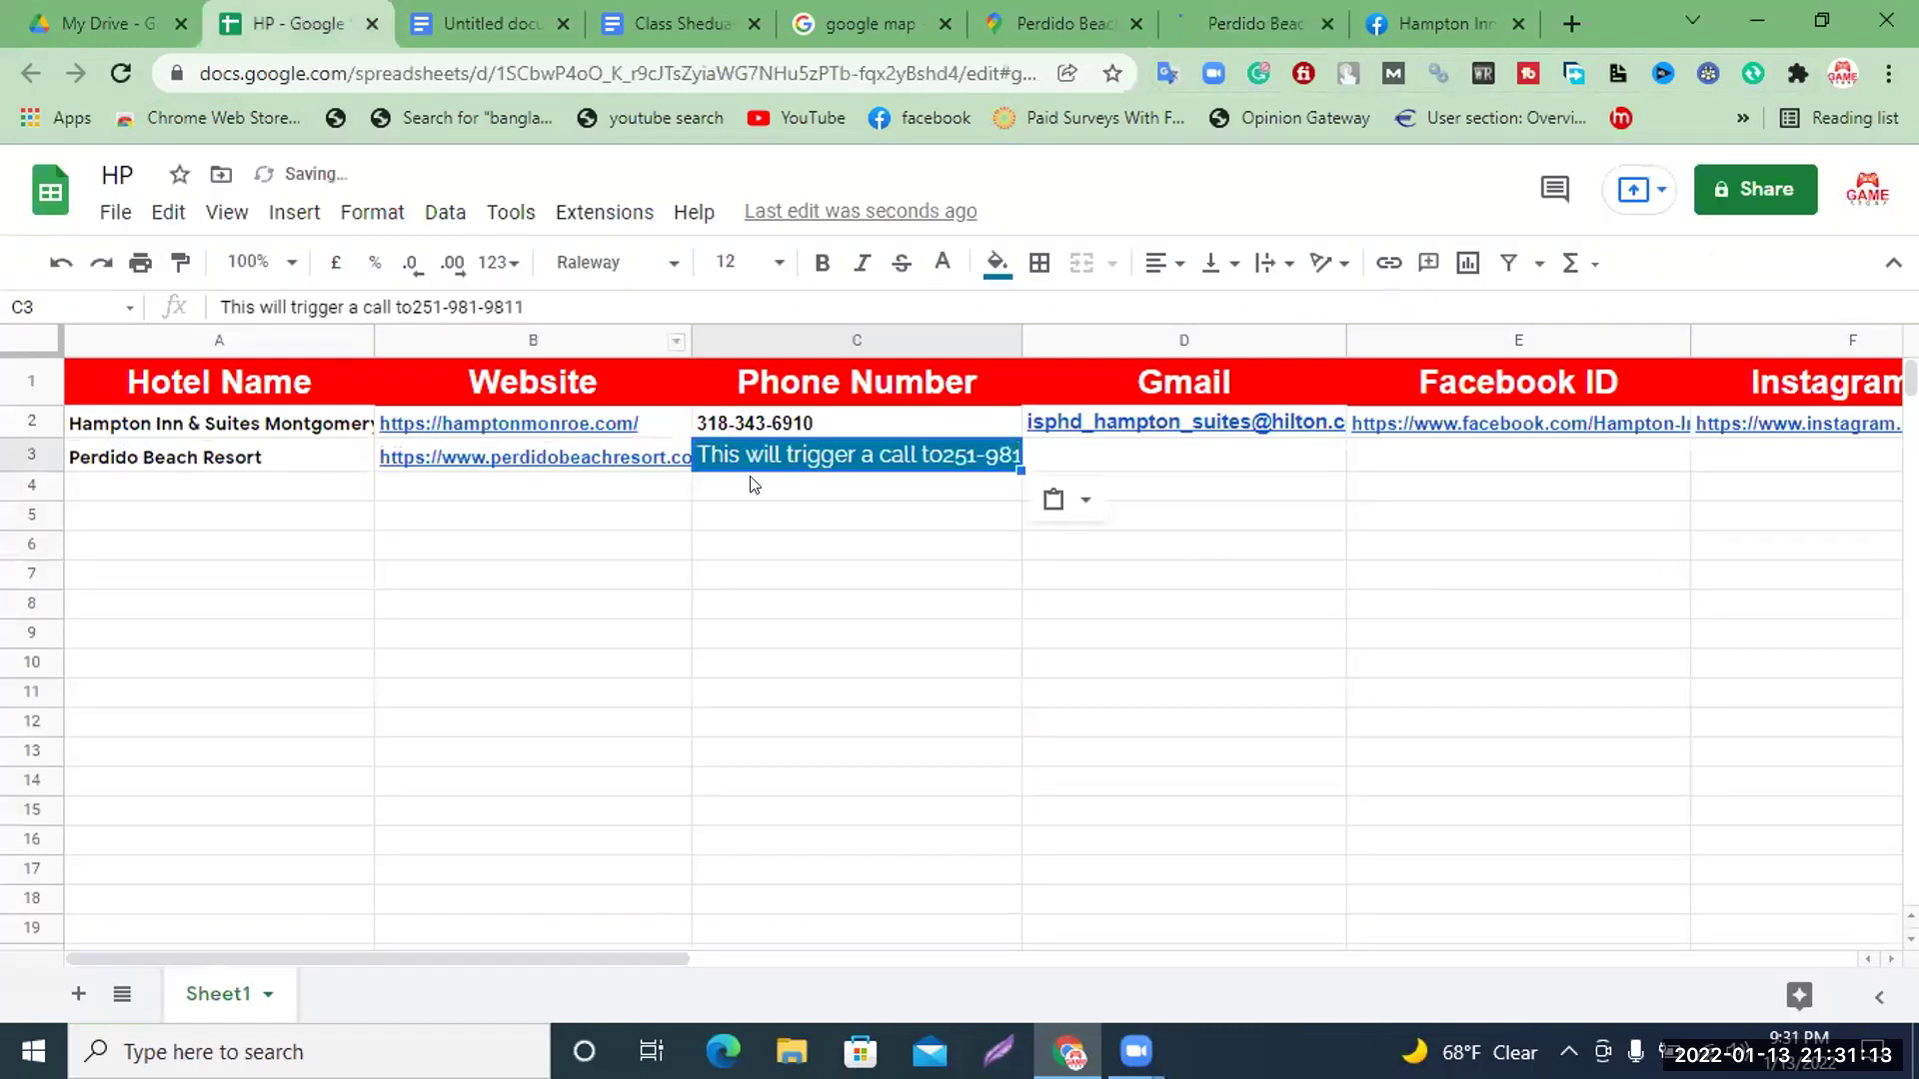
Undo the last paste in C3, strip the text "This will trigger a call to" from the copied phone number and copy the bare number
key(ctrl+z)
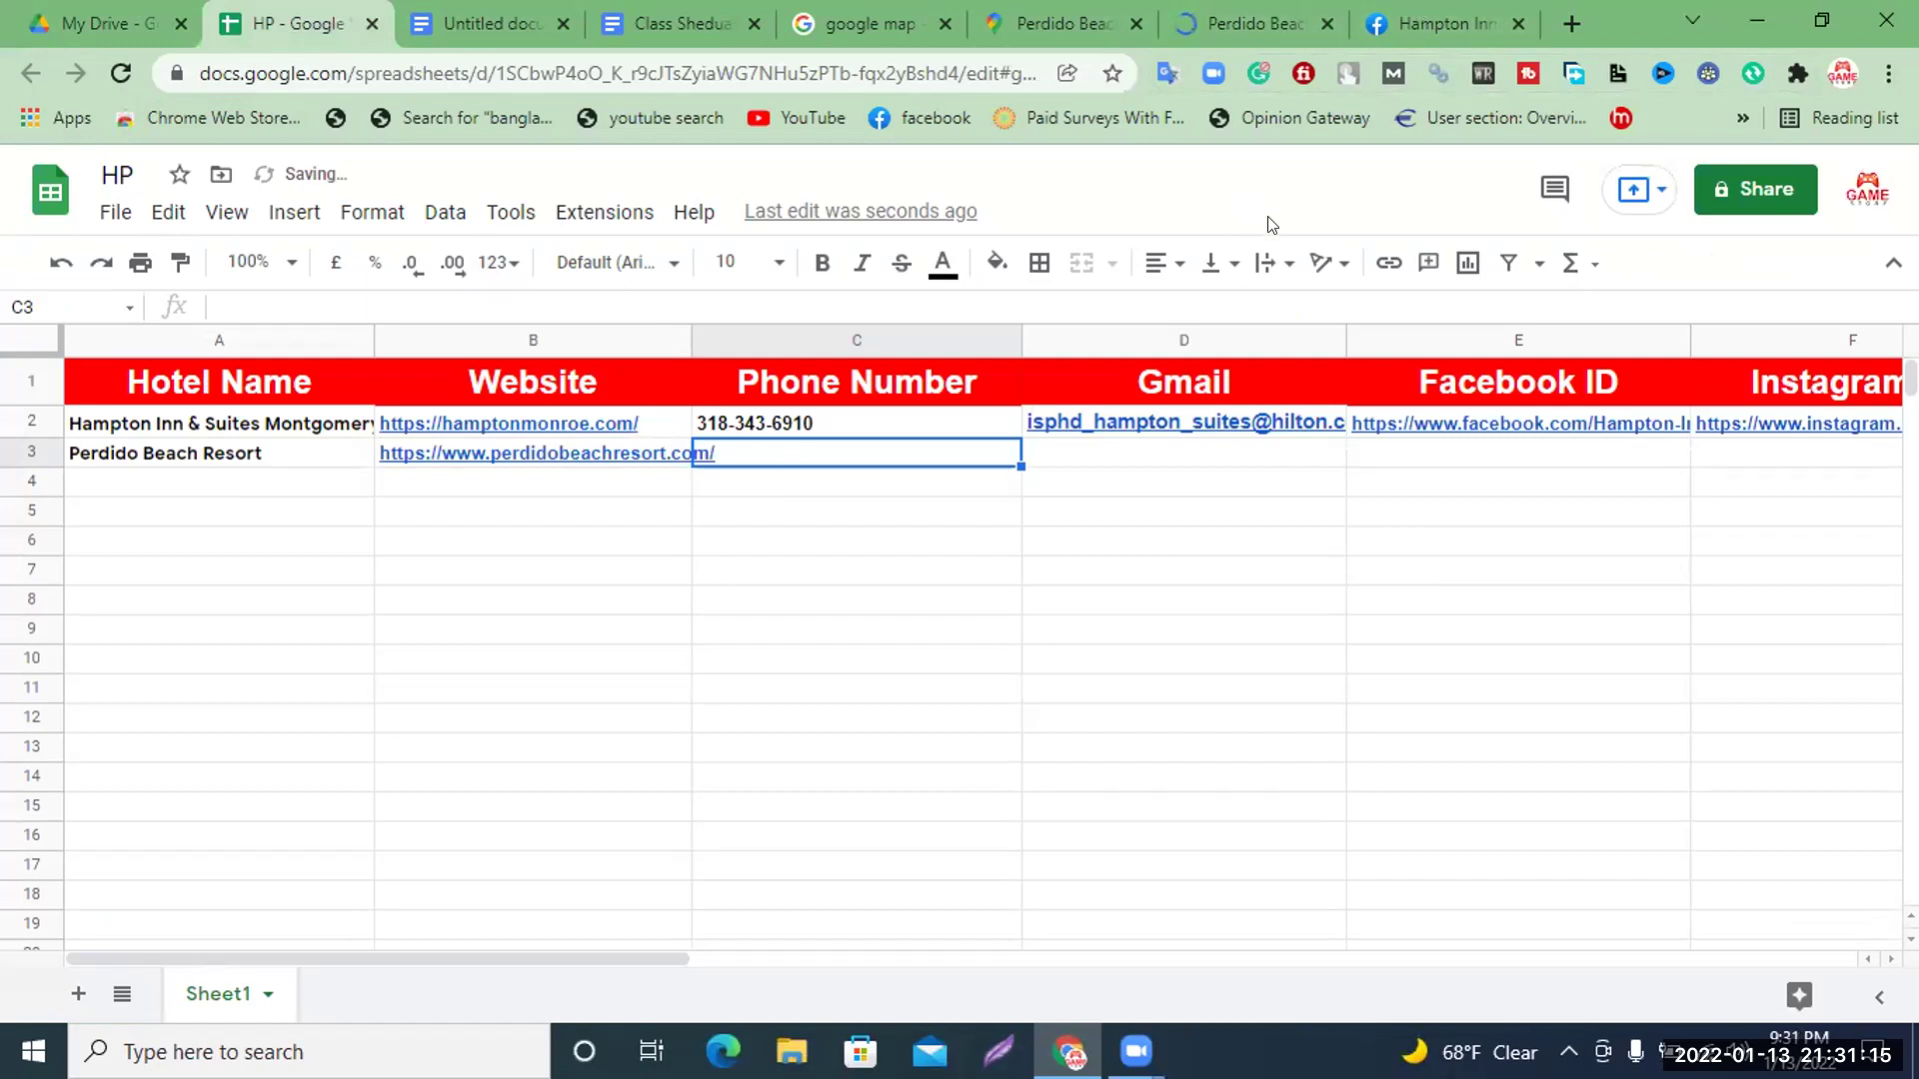
click(1570, 22)
key(ctrl+v)
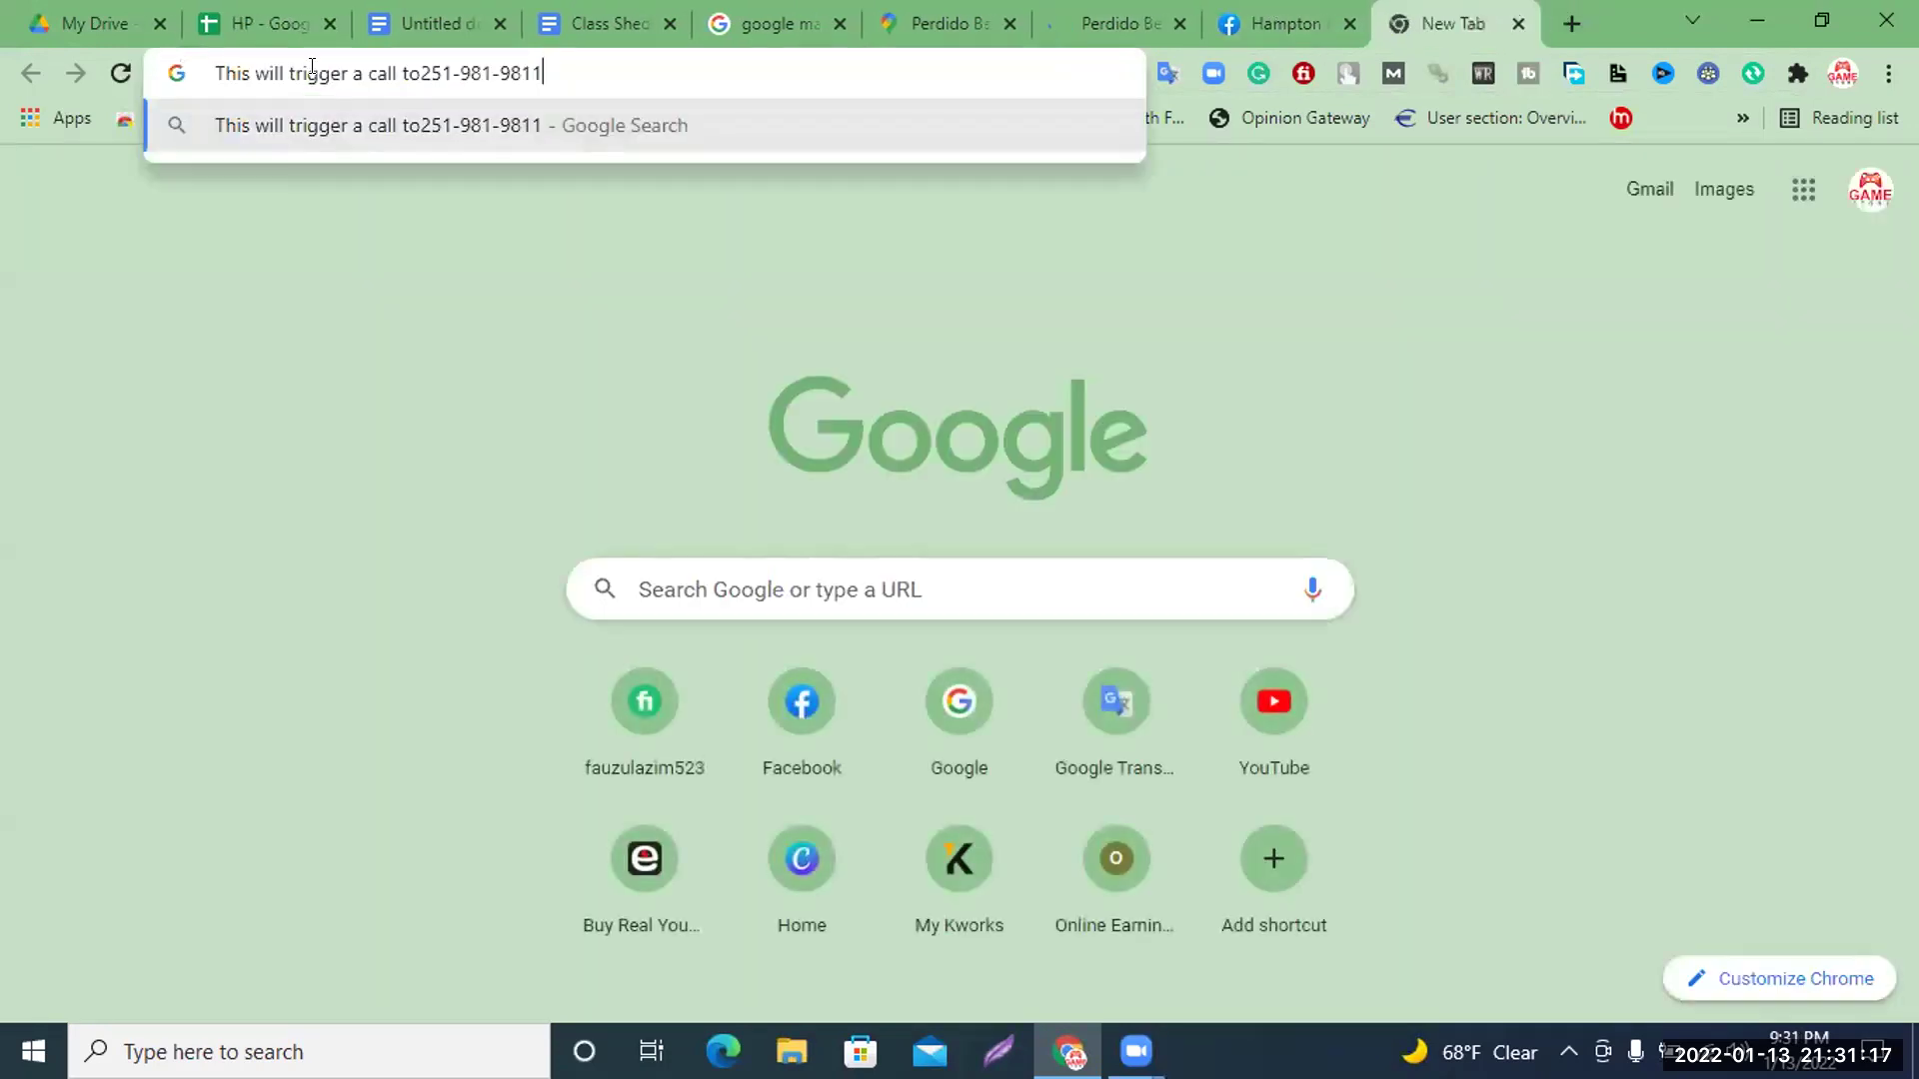
drag(418, 68, 52, 134)
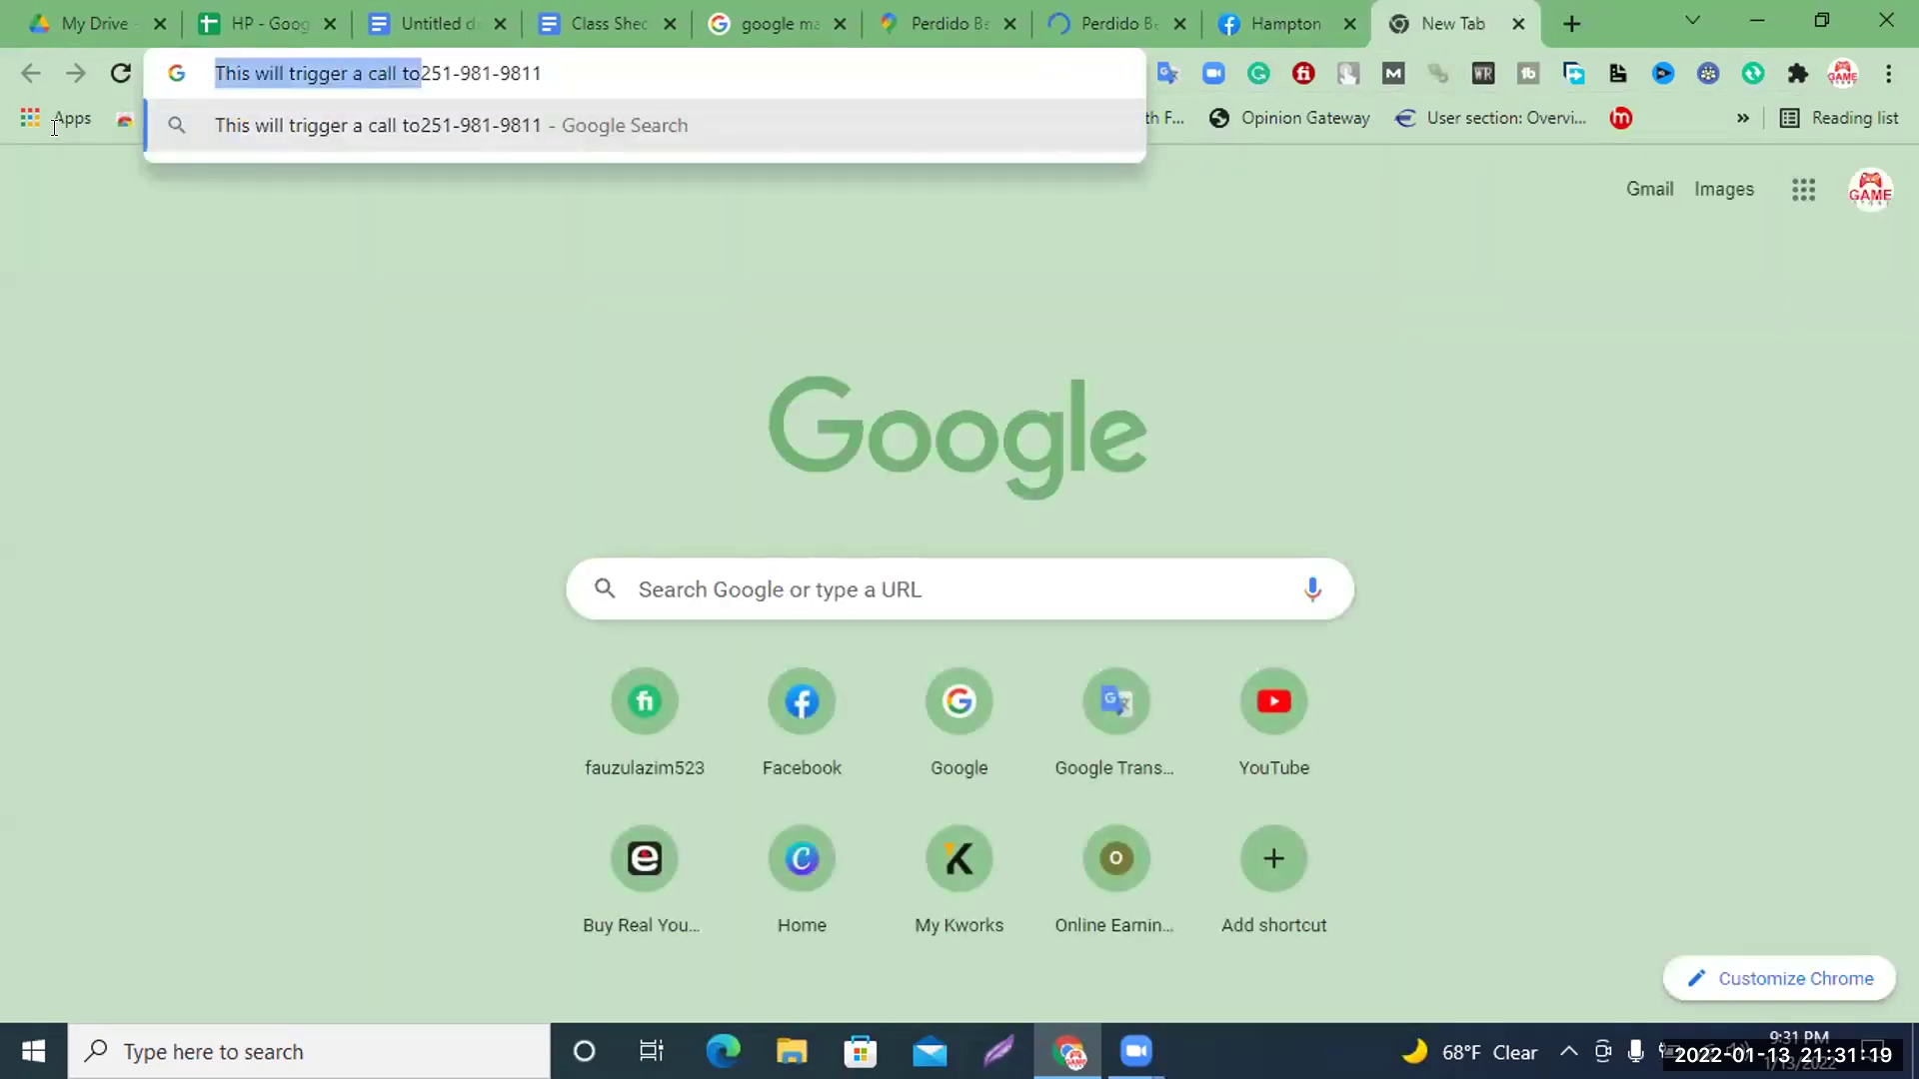
key(BackSpace)
key(ctrl+a)
key(ctrl+c)
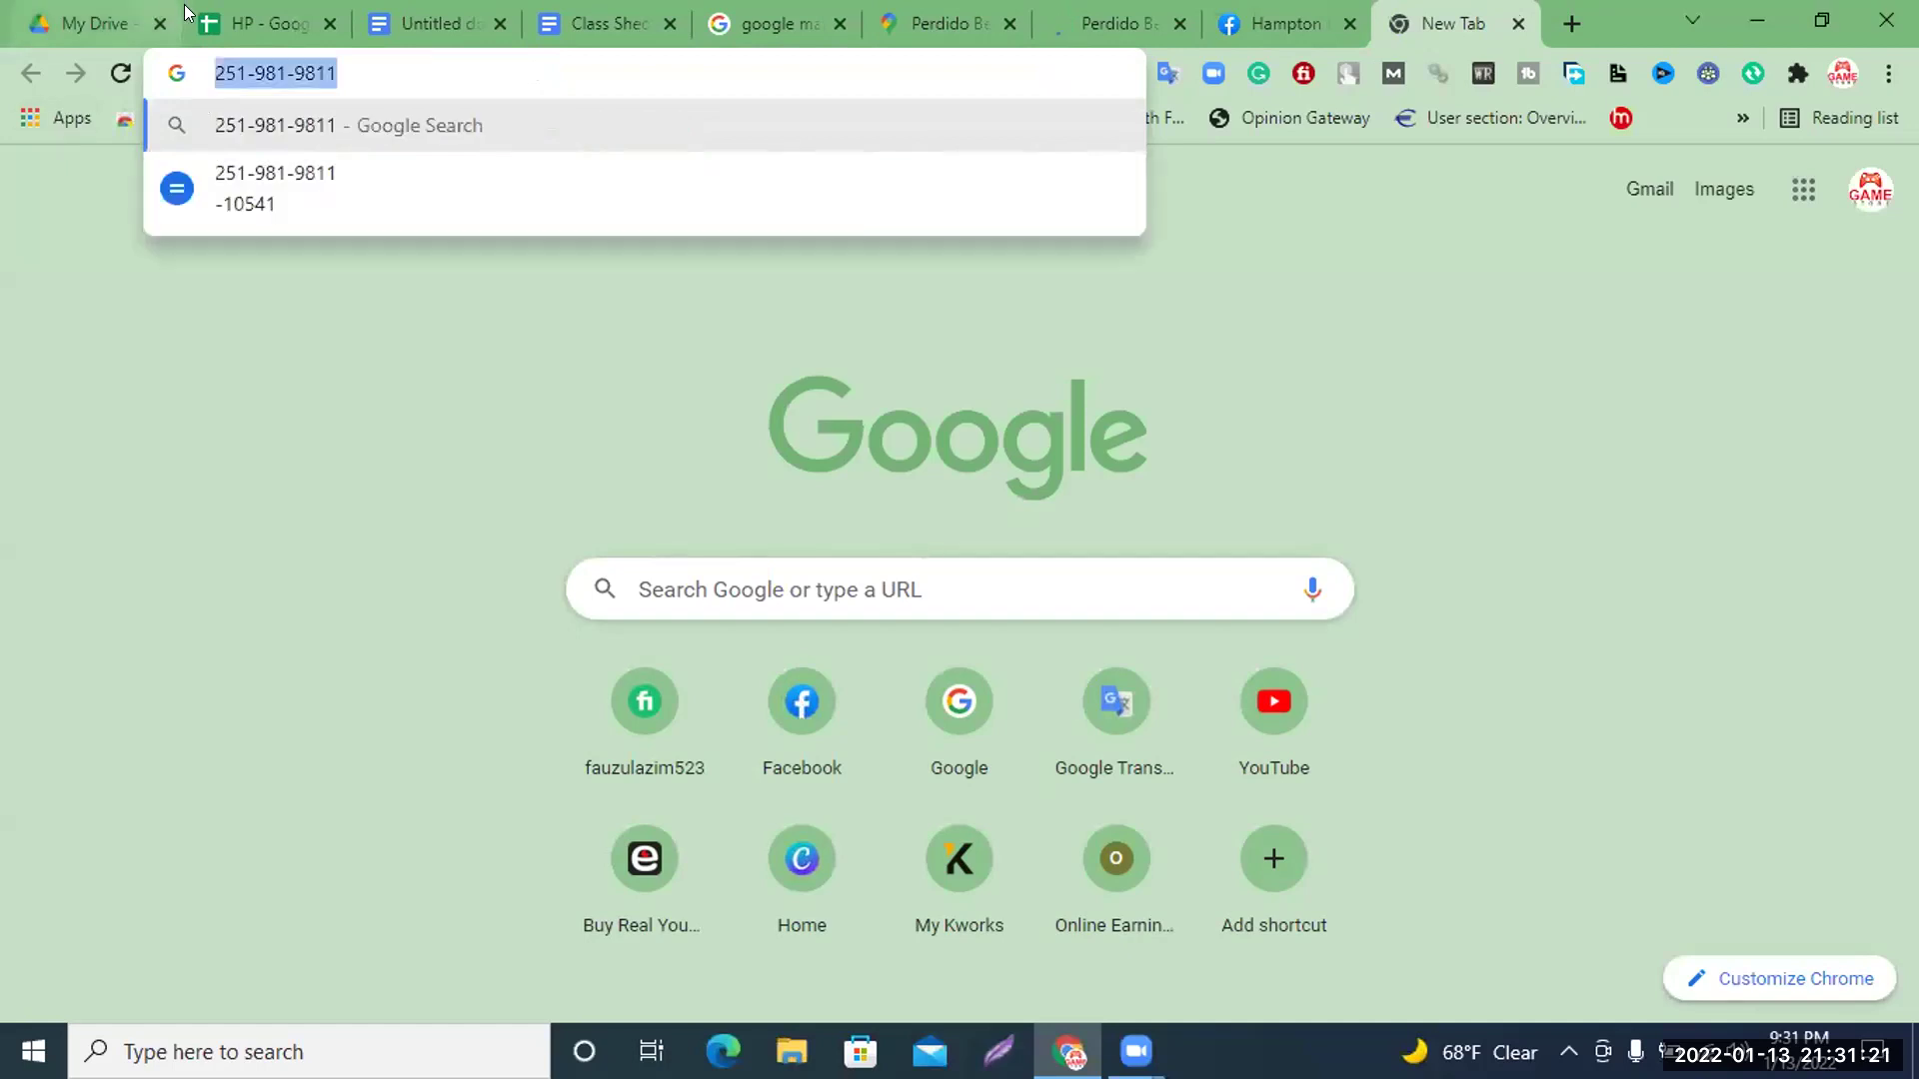
Enter the cleaned phone number in cell C3 of the HP sheet for Perdido Beach Resort
click(256, 4)
key(ctrl+v)
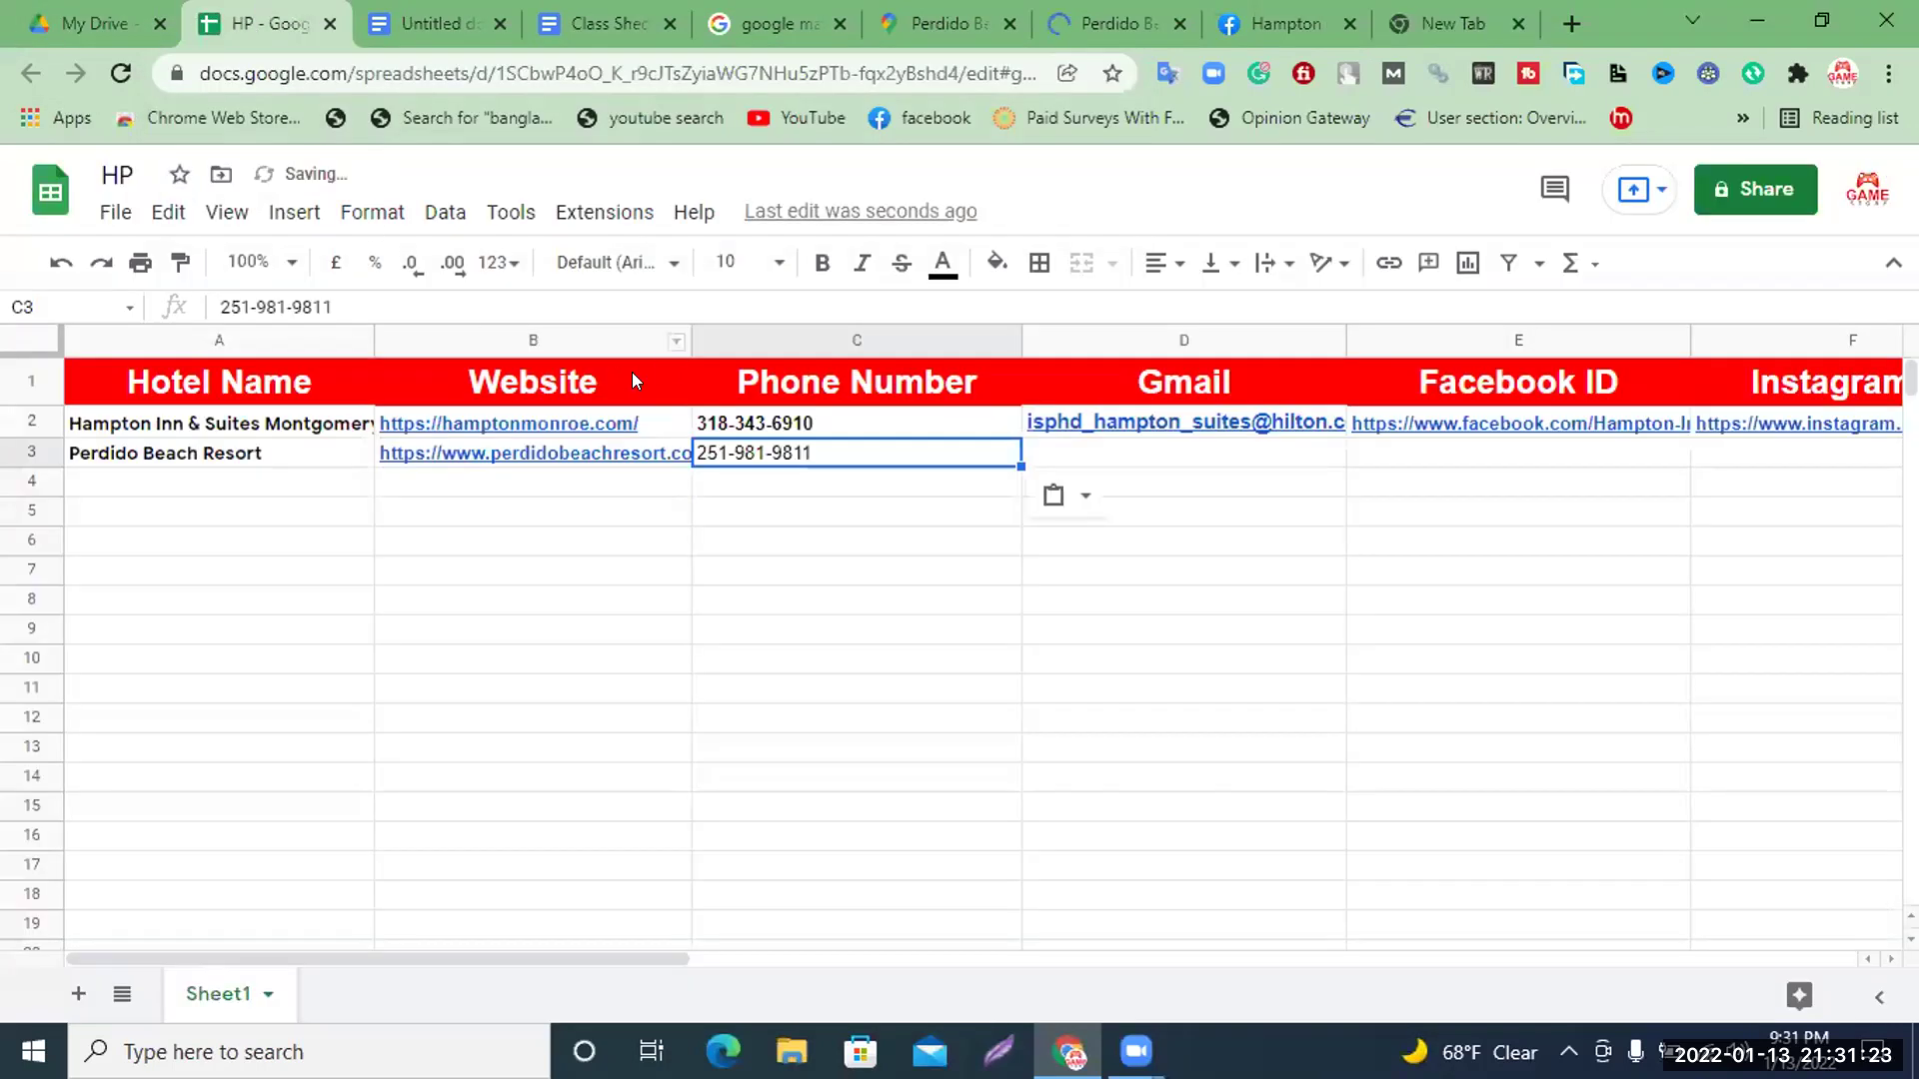
click(800, 526)
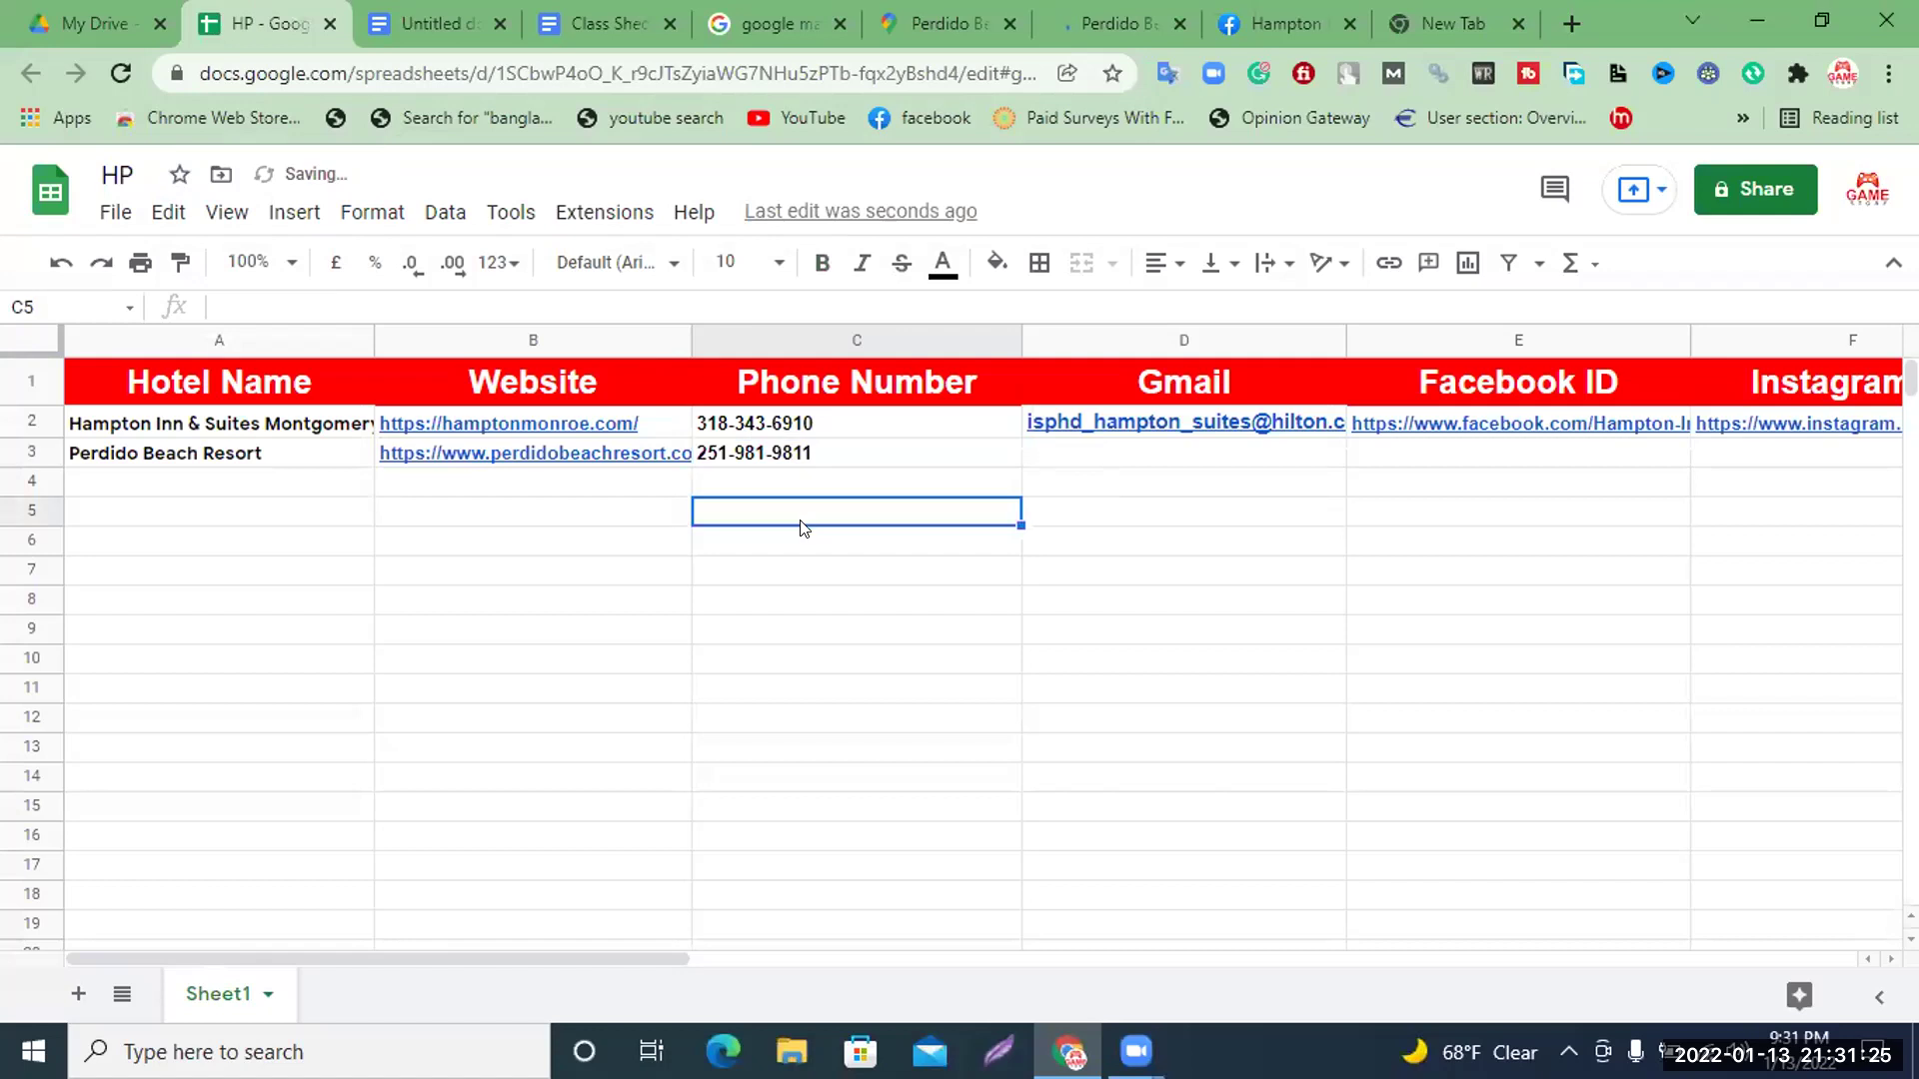
Check the Perdido Beach Resort home page and its Google Maps listing for an e-mail address for cell D3
click(1155, 453)
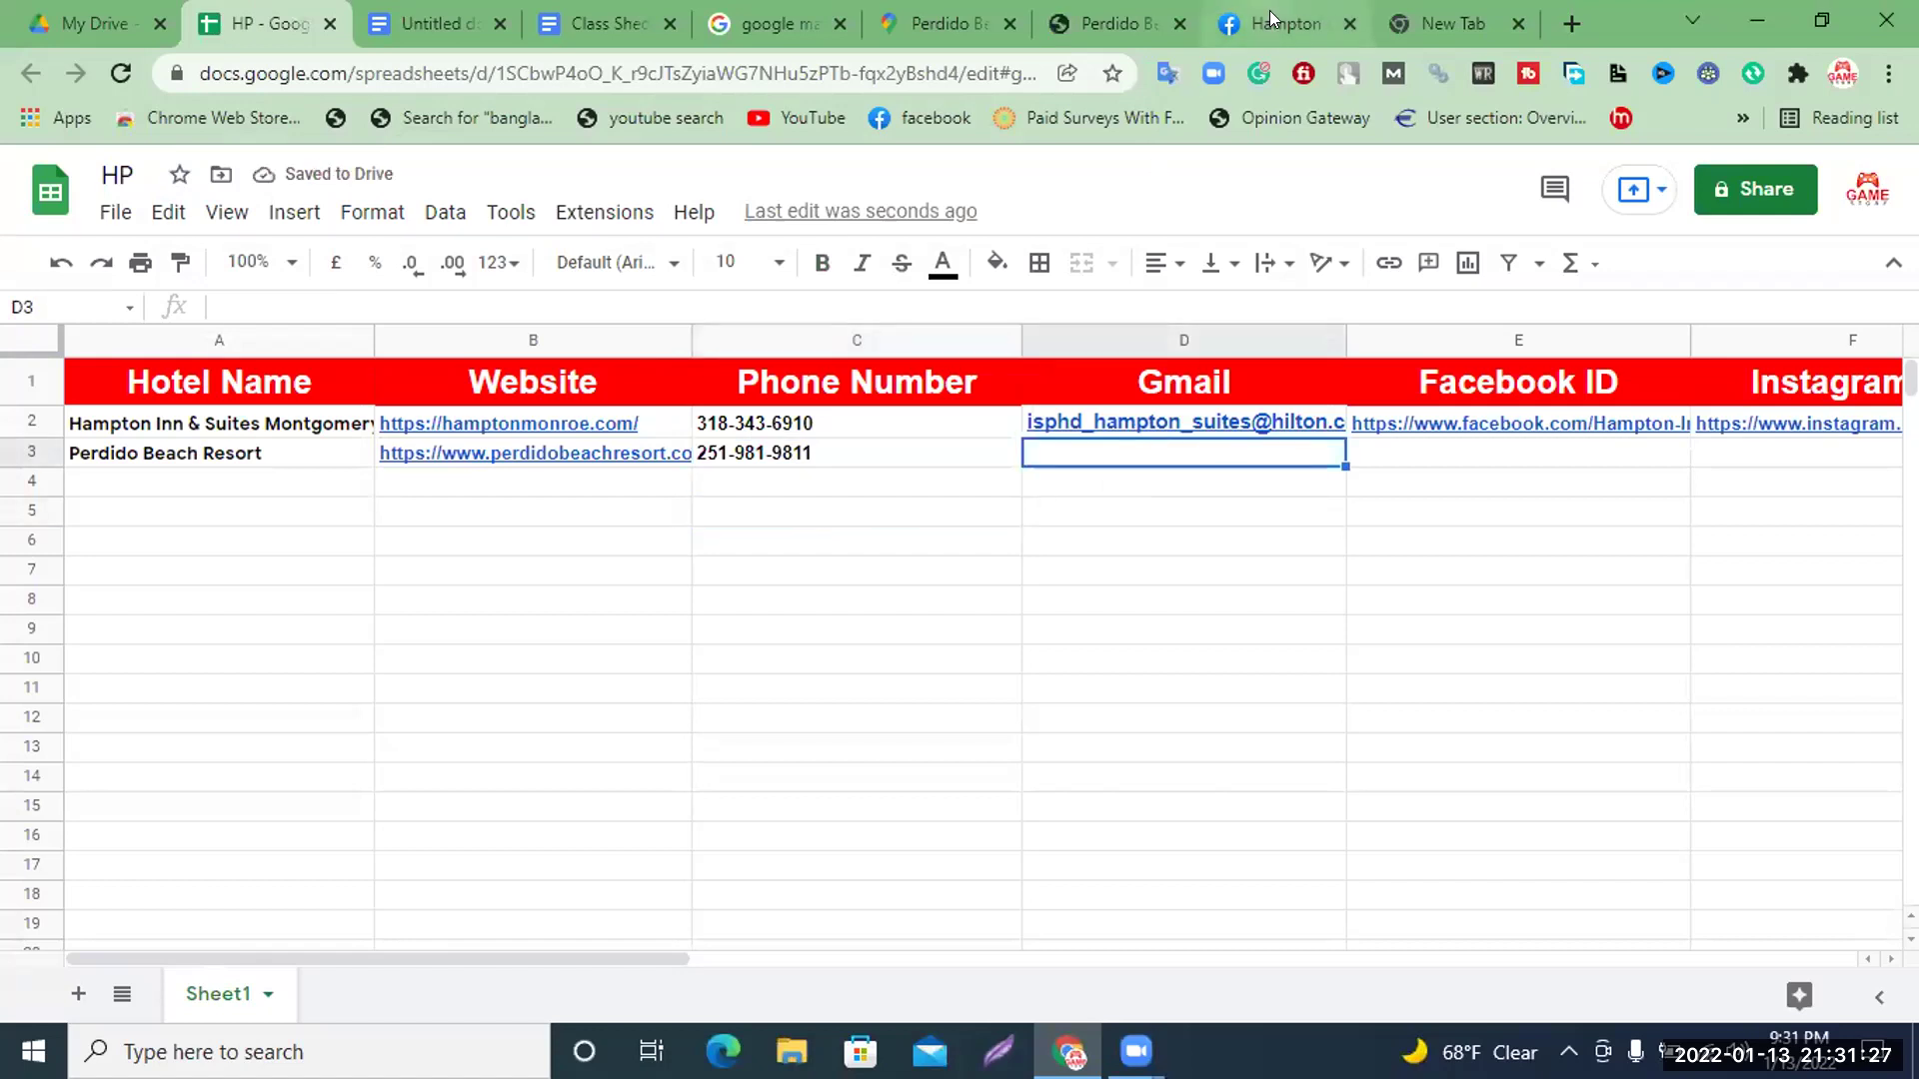
click(1092, 18)
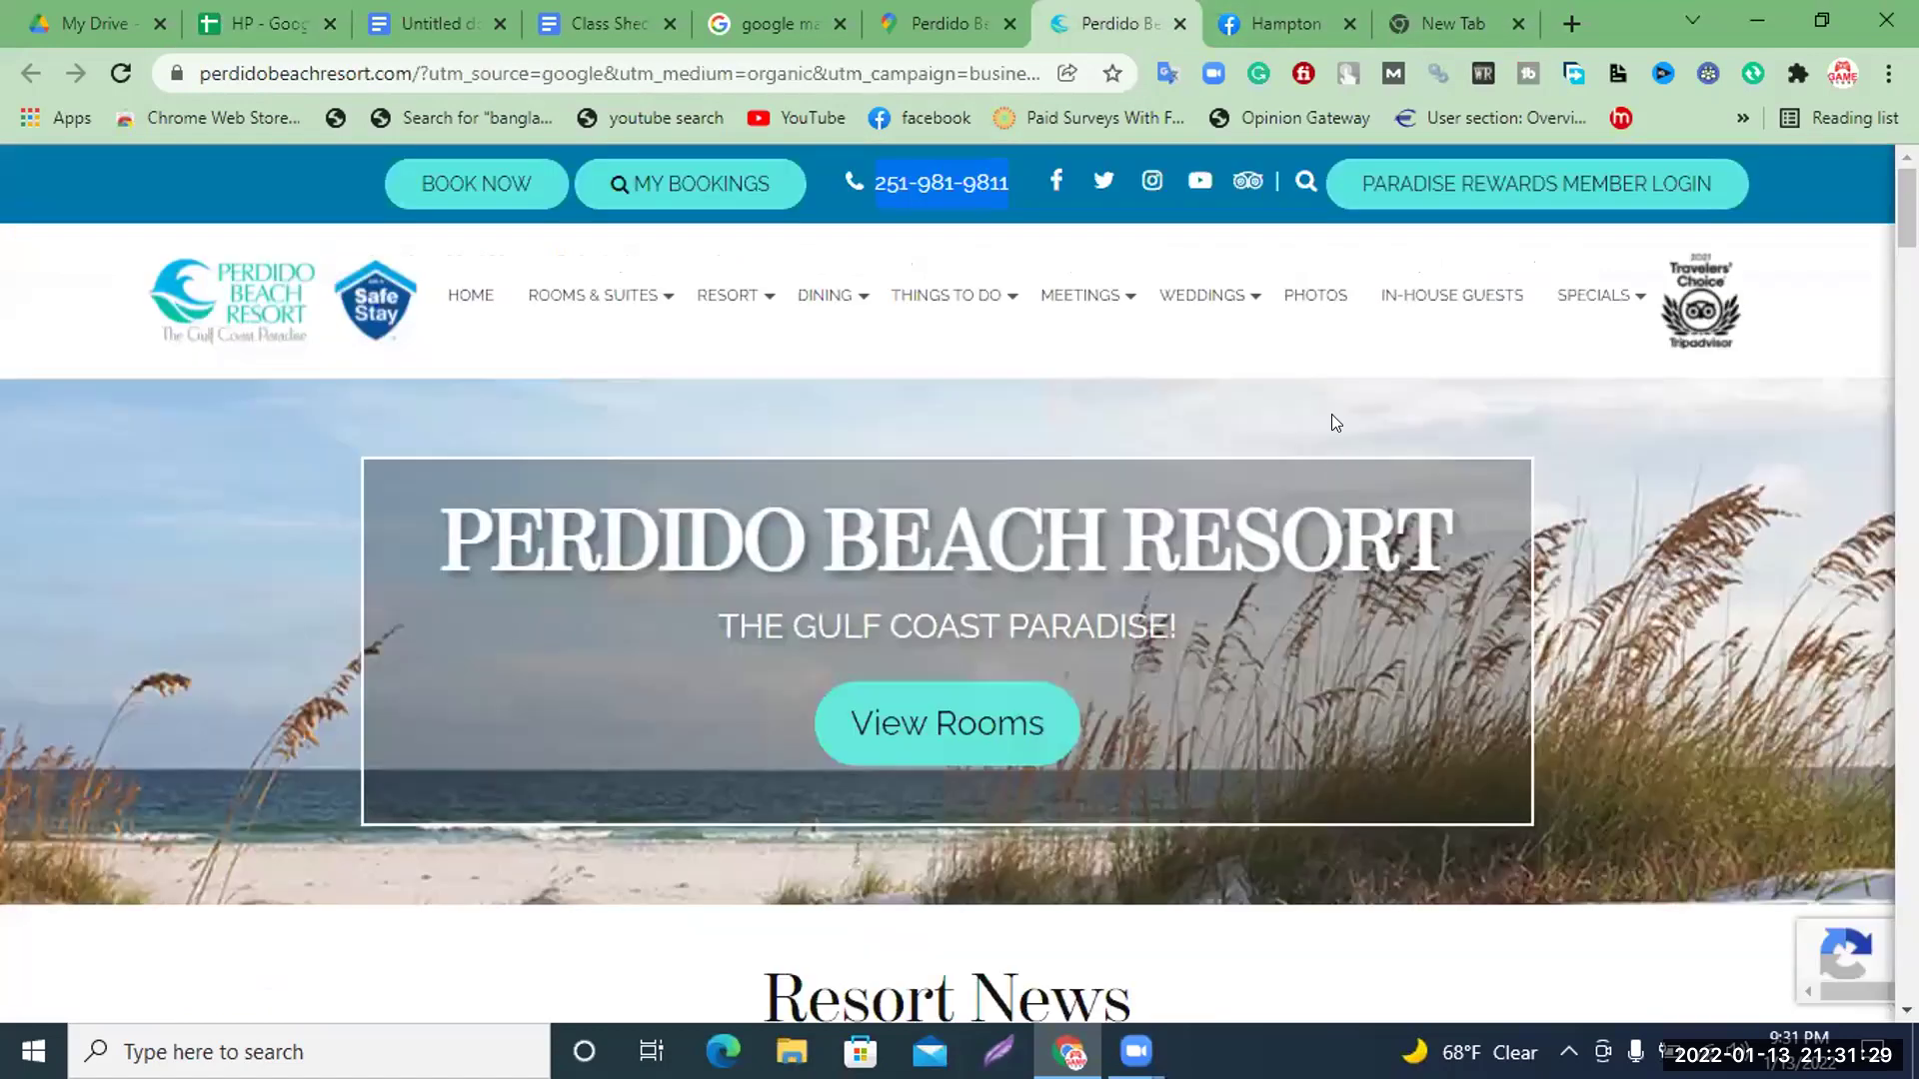
scroll(867, 258, down, 3)
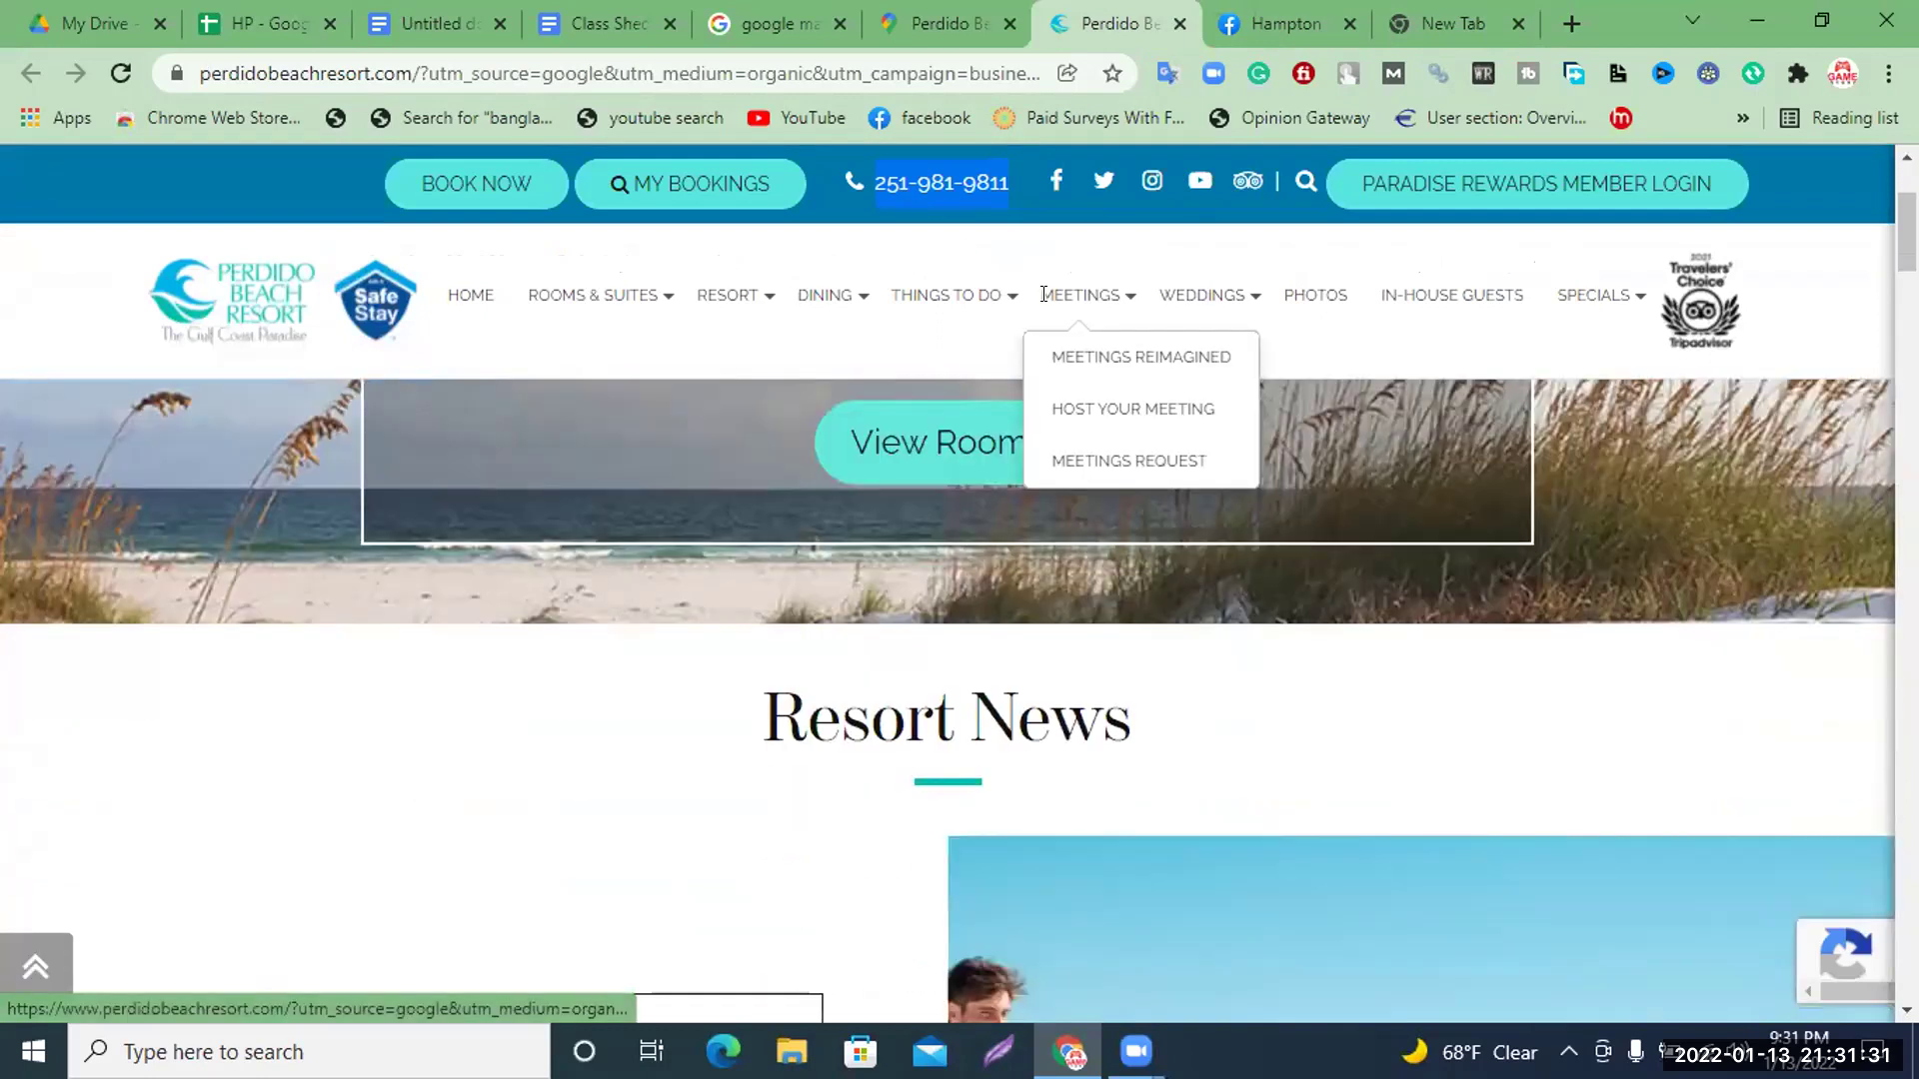
click(921, 14)
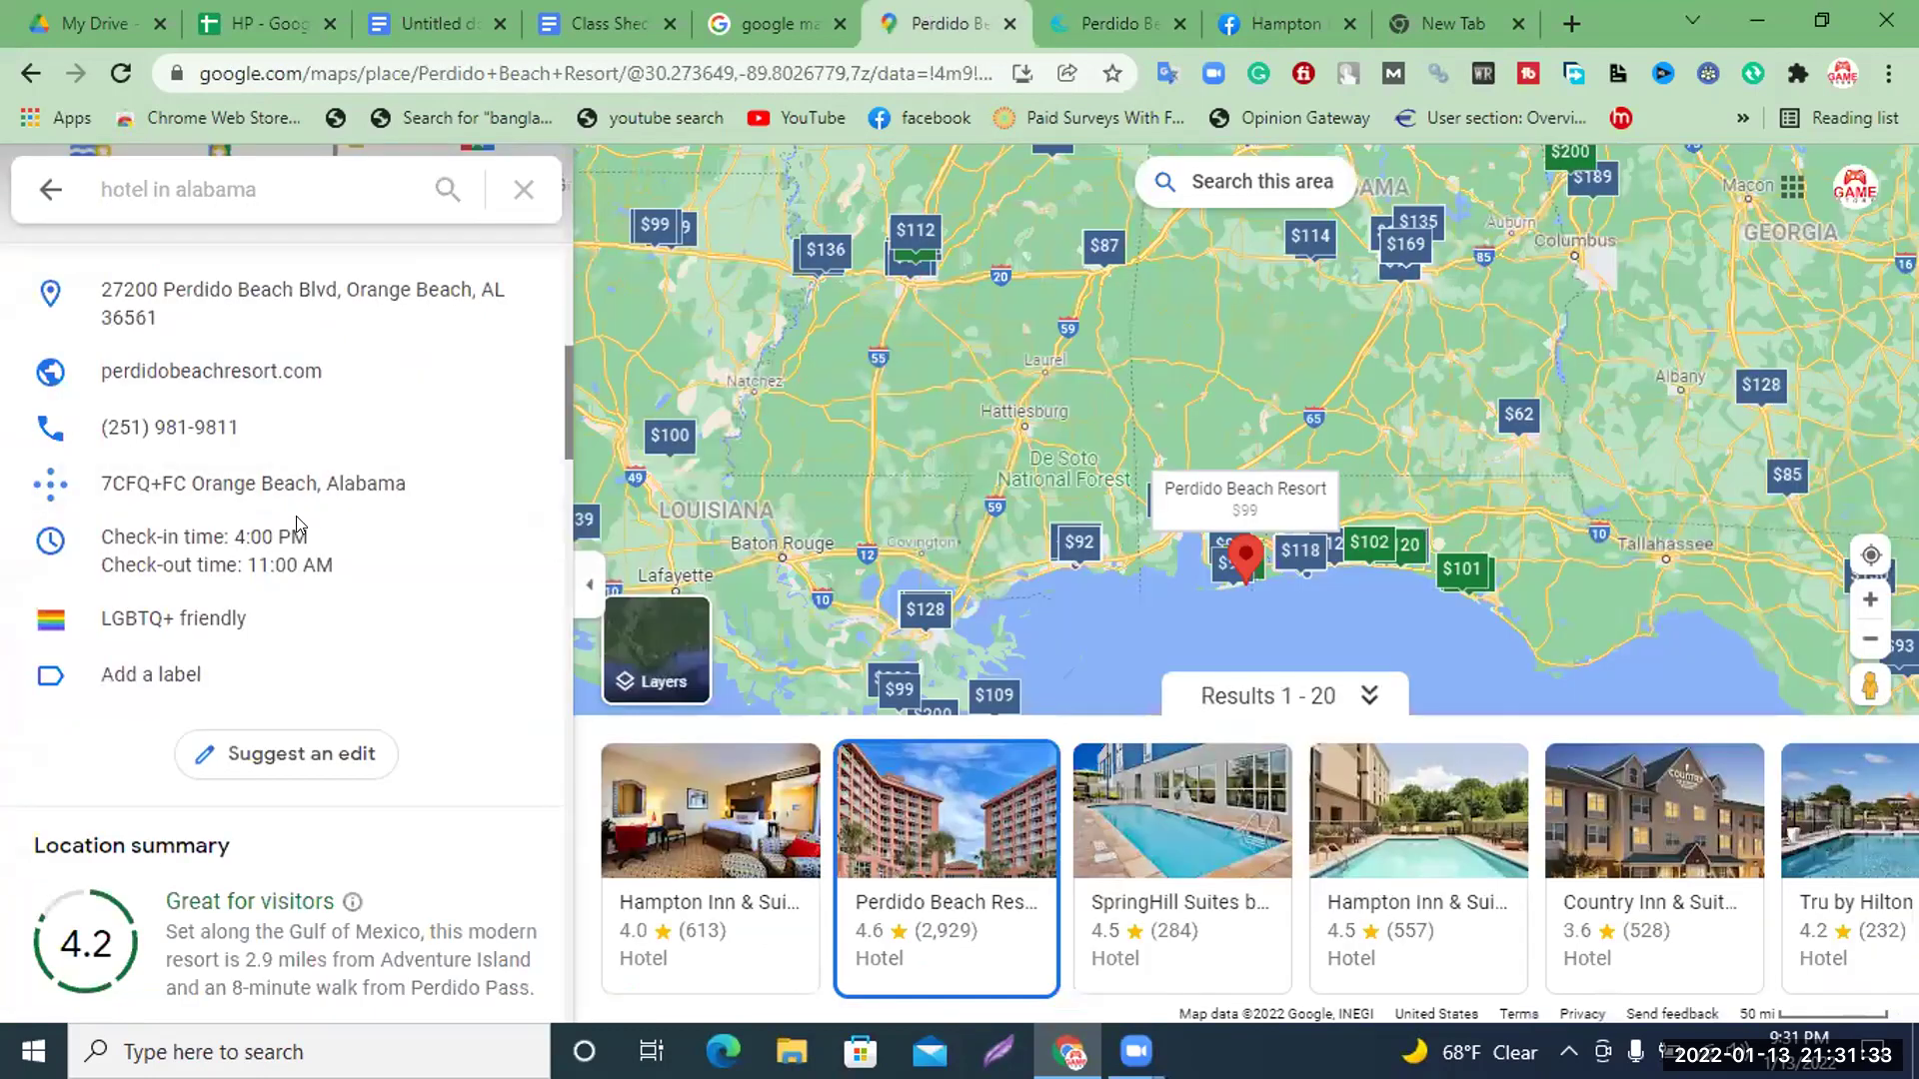
scroll(305, 517, up, 1)
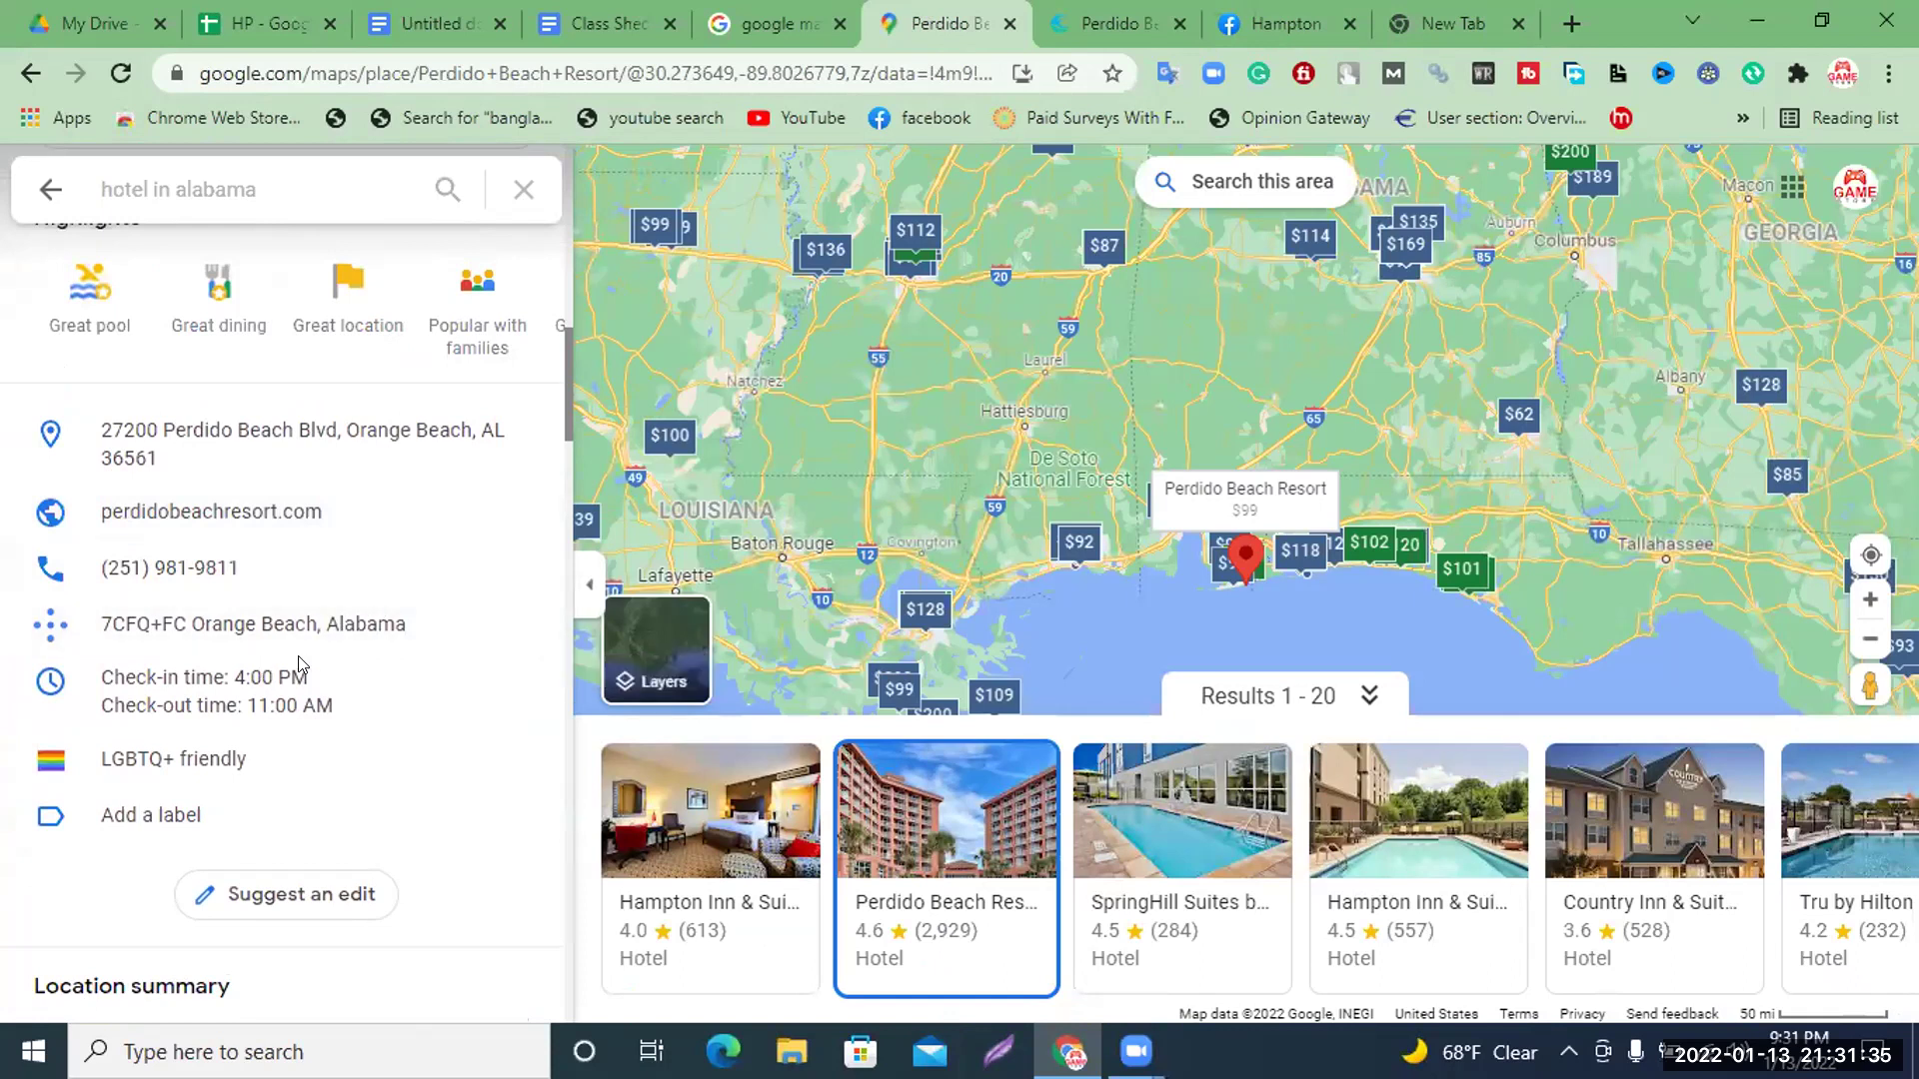
scroll(320, 664, down, 1)
scroll(339, 660, down, 4)
scroll(348, 645, up, 6)
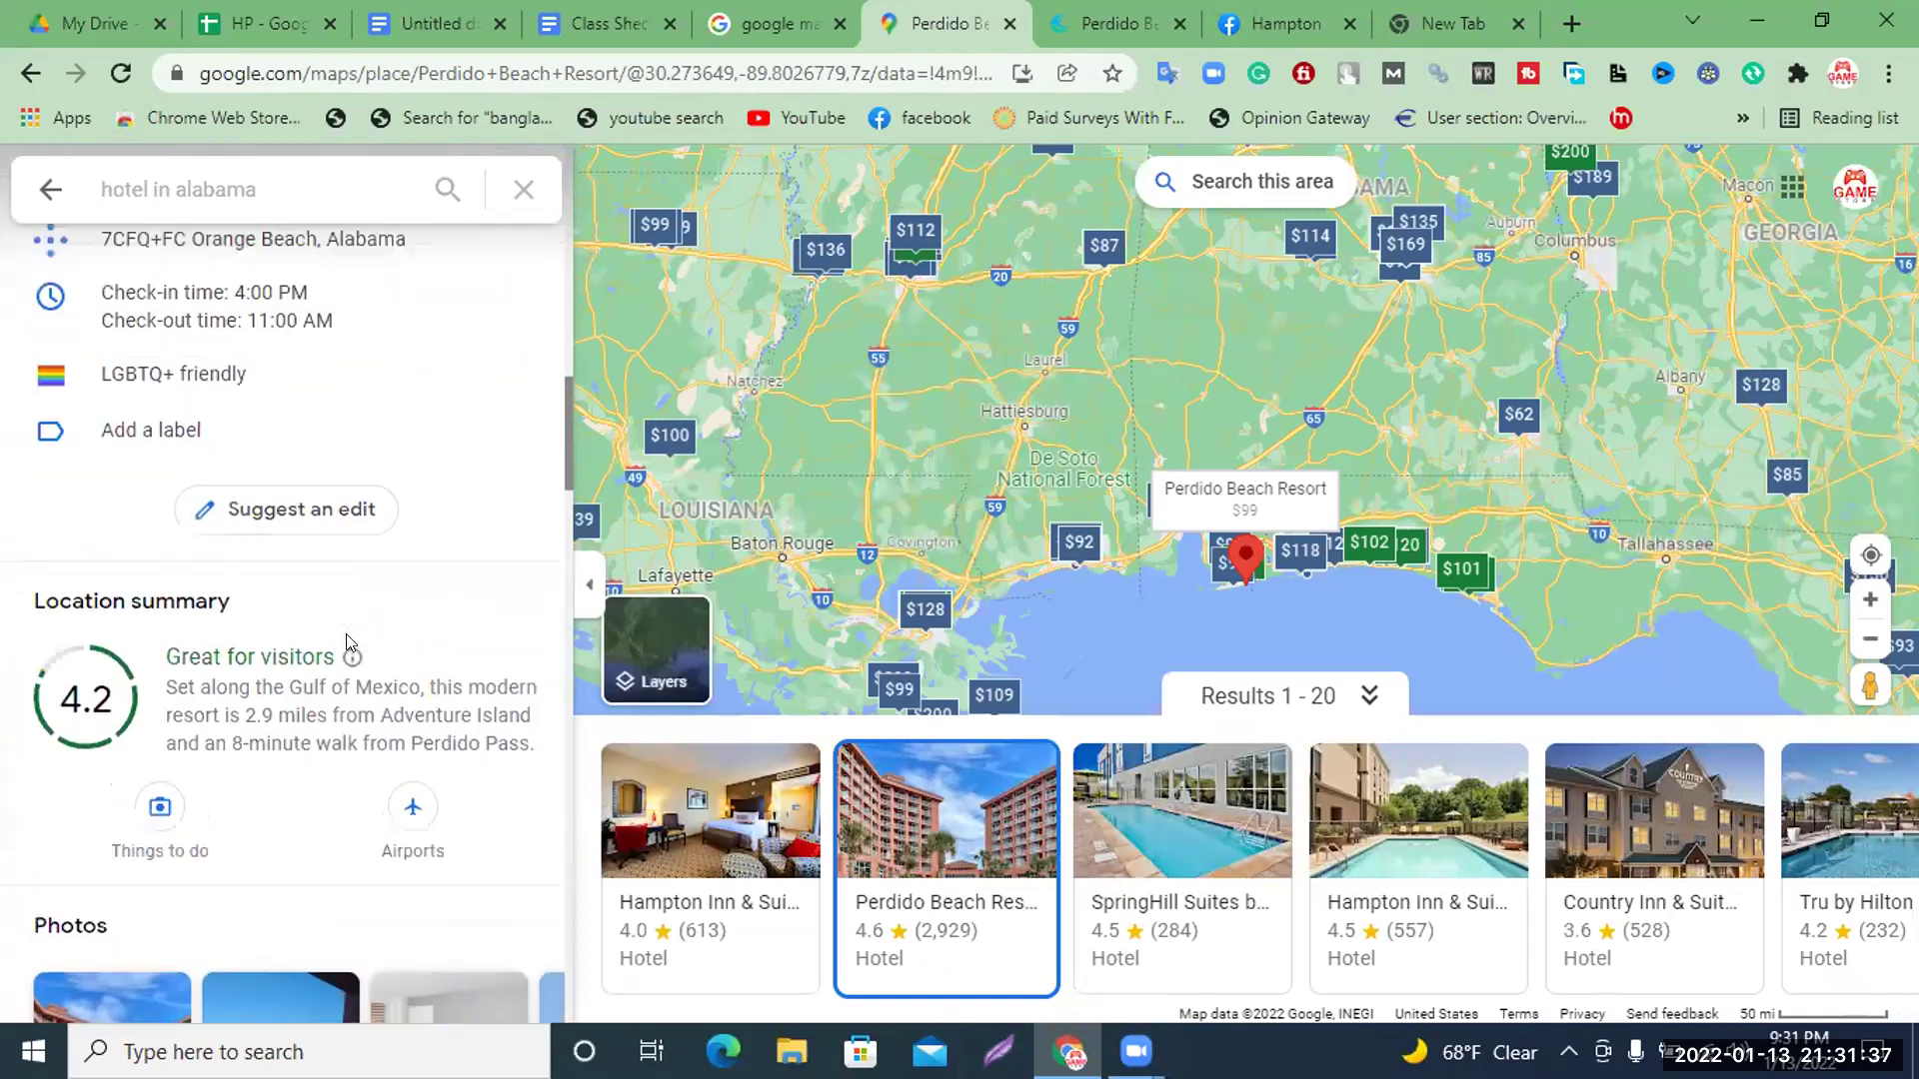
scroll(345, 638, up, 5)
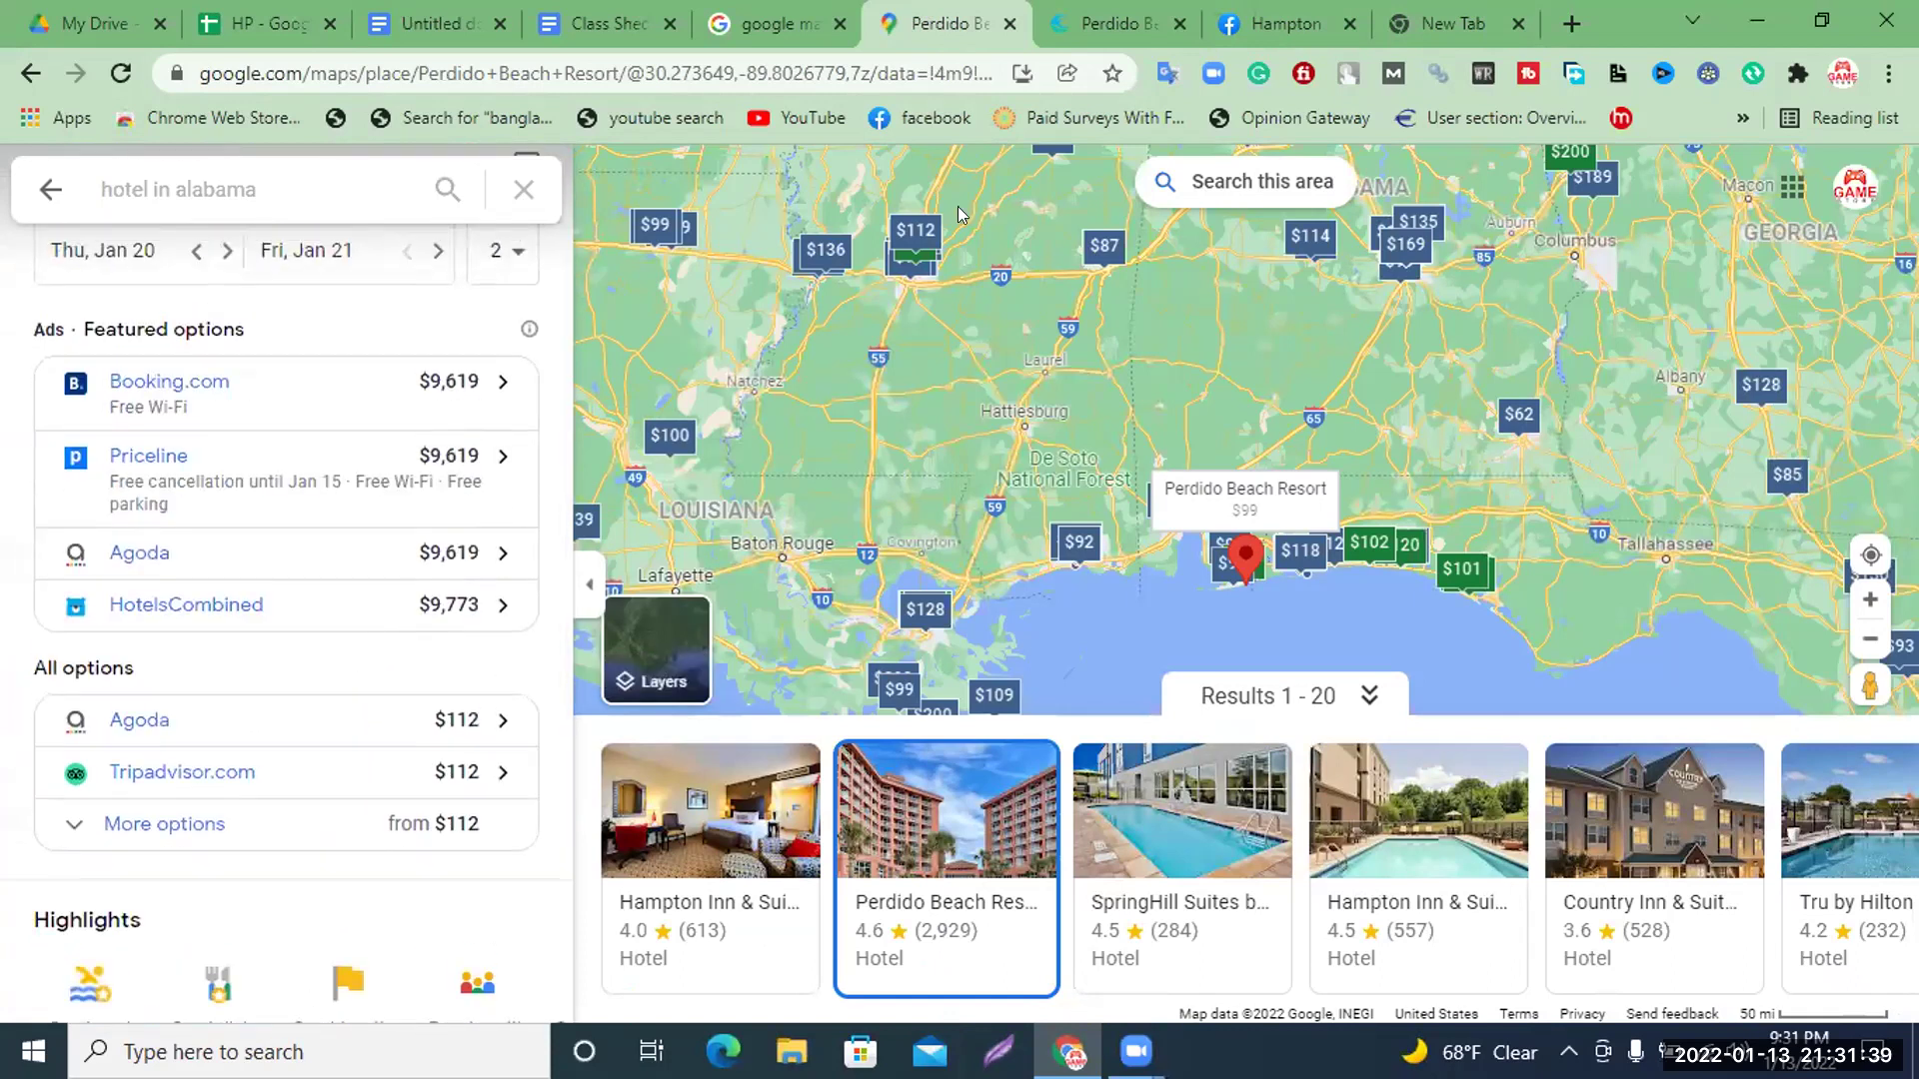
Examine the Perdido Beach Resort website down to its footer for an e-mail address and social media links
click(1067, 19)
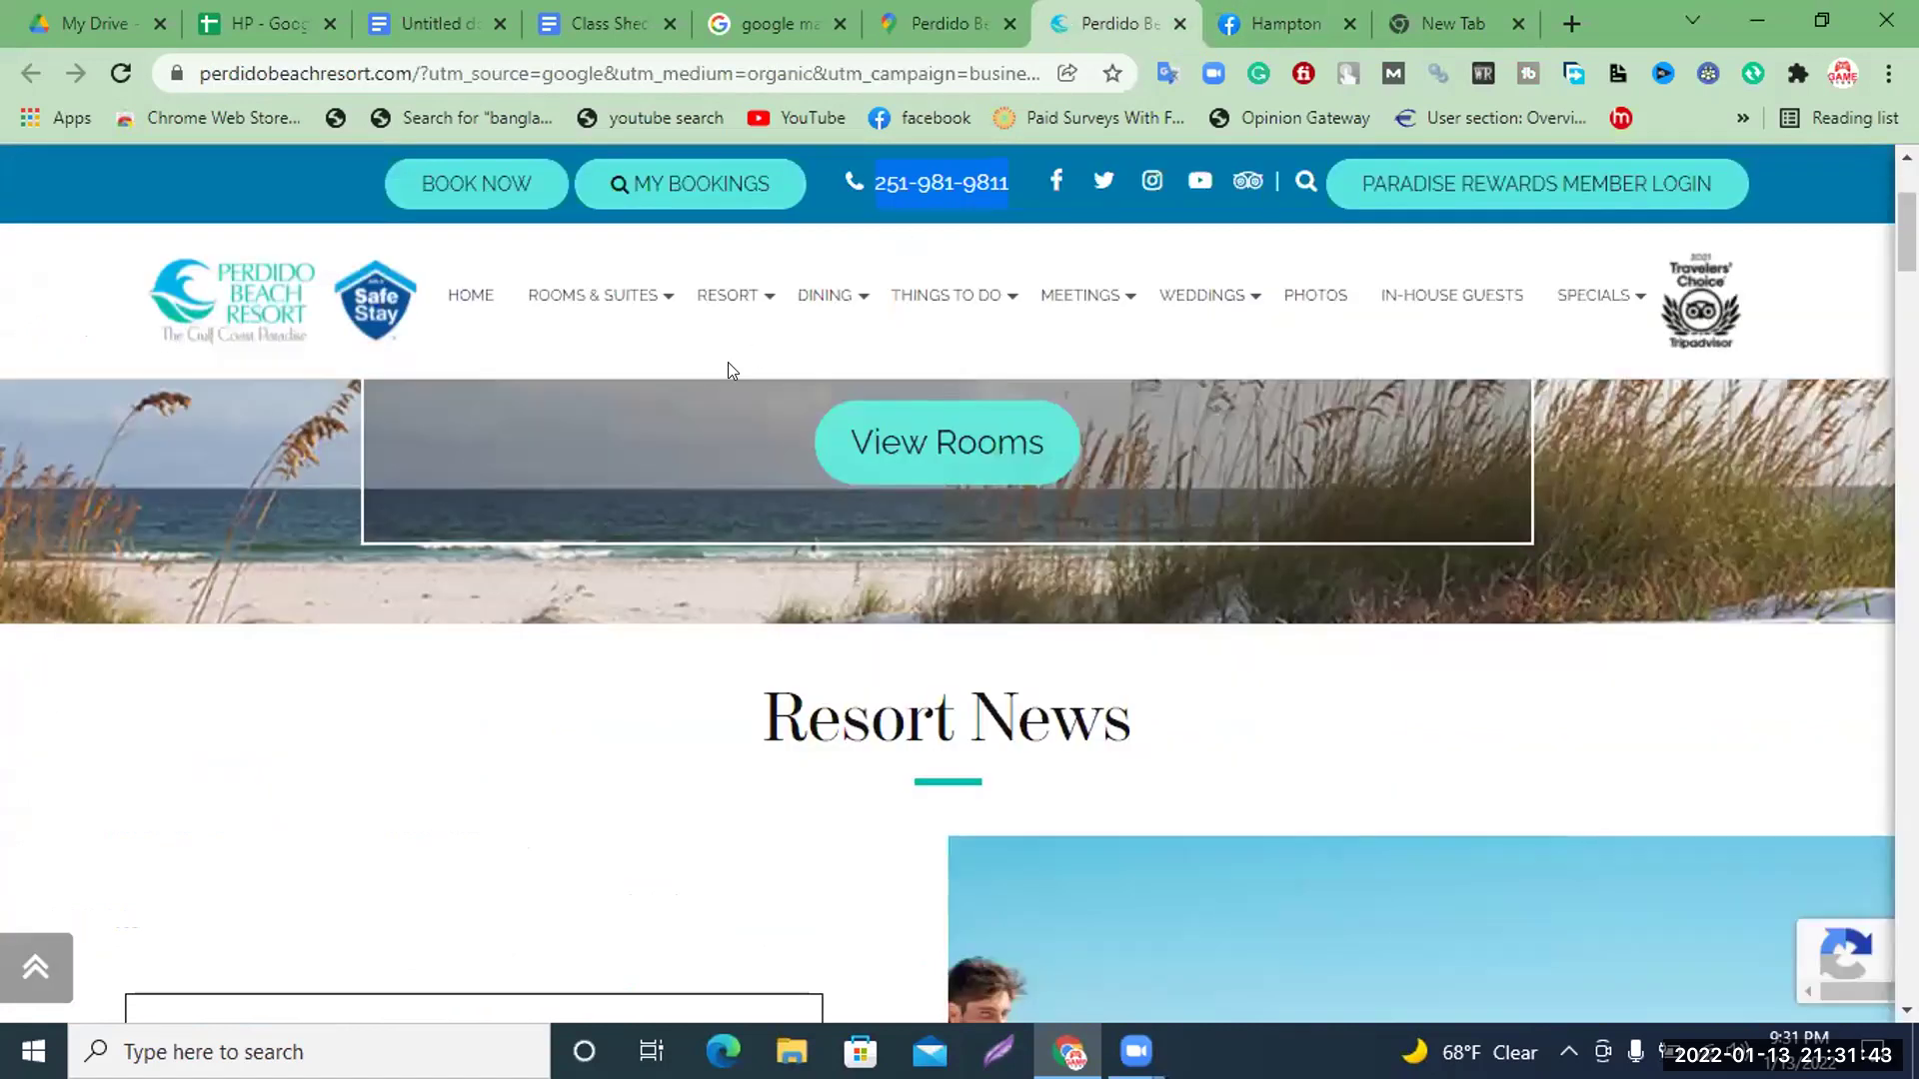
mouse_move(1214, 314)
scroll(754, 347, down, 10)
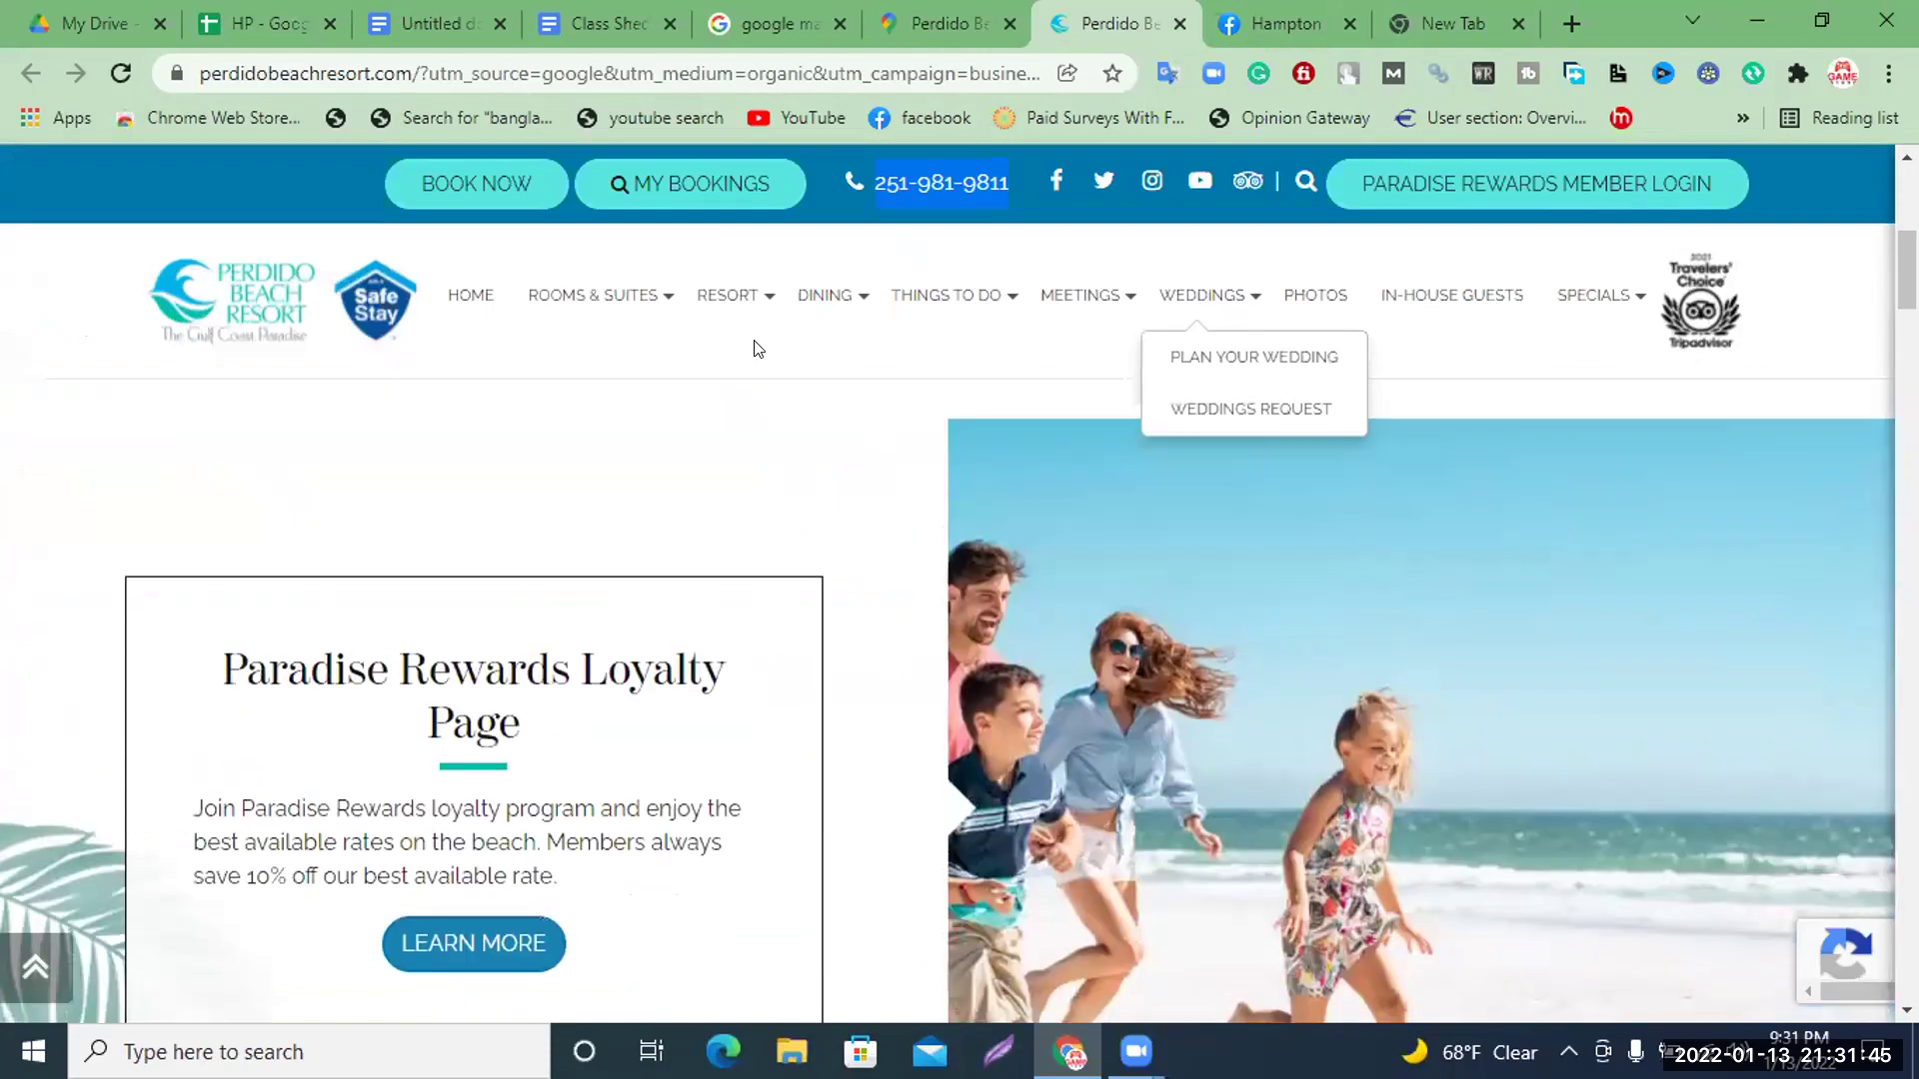
scroll(754, 346, down, 15)
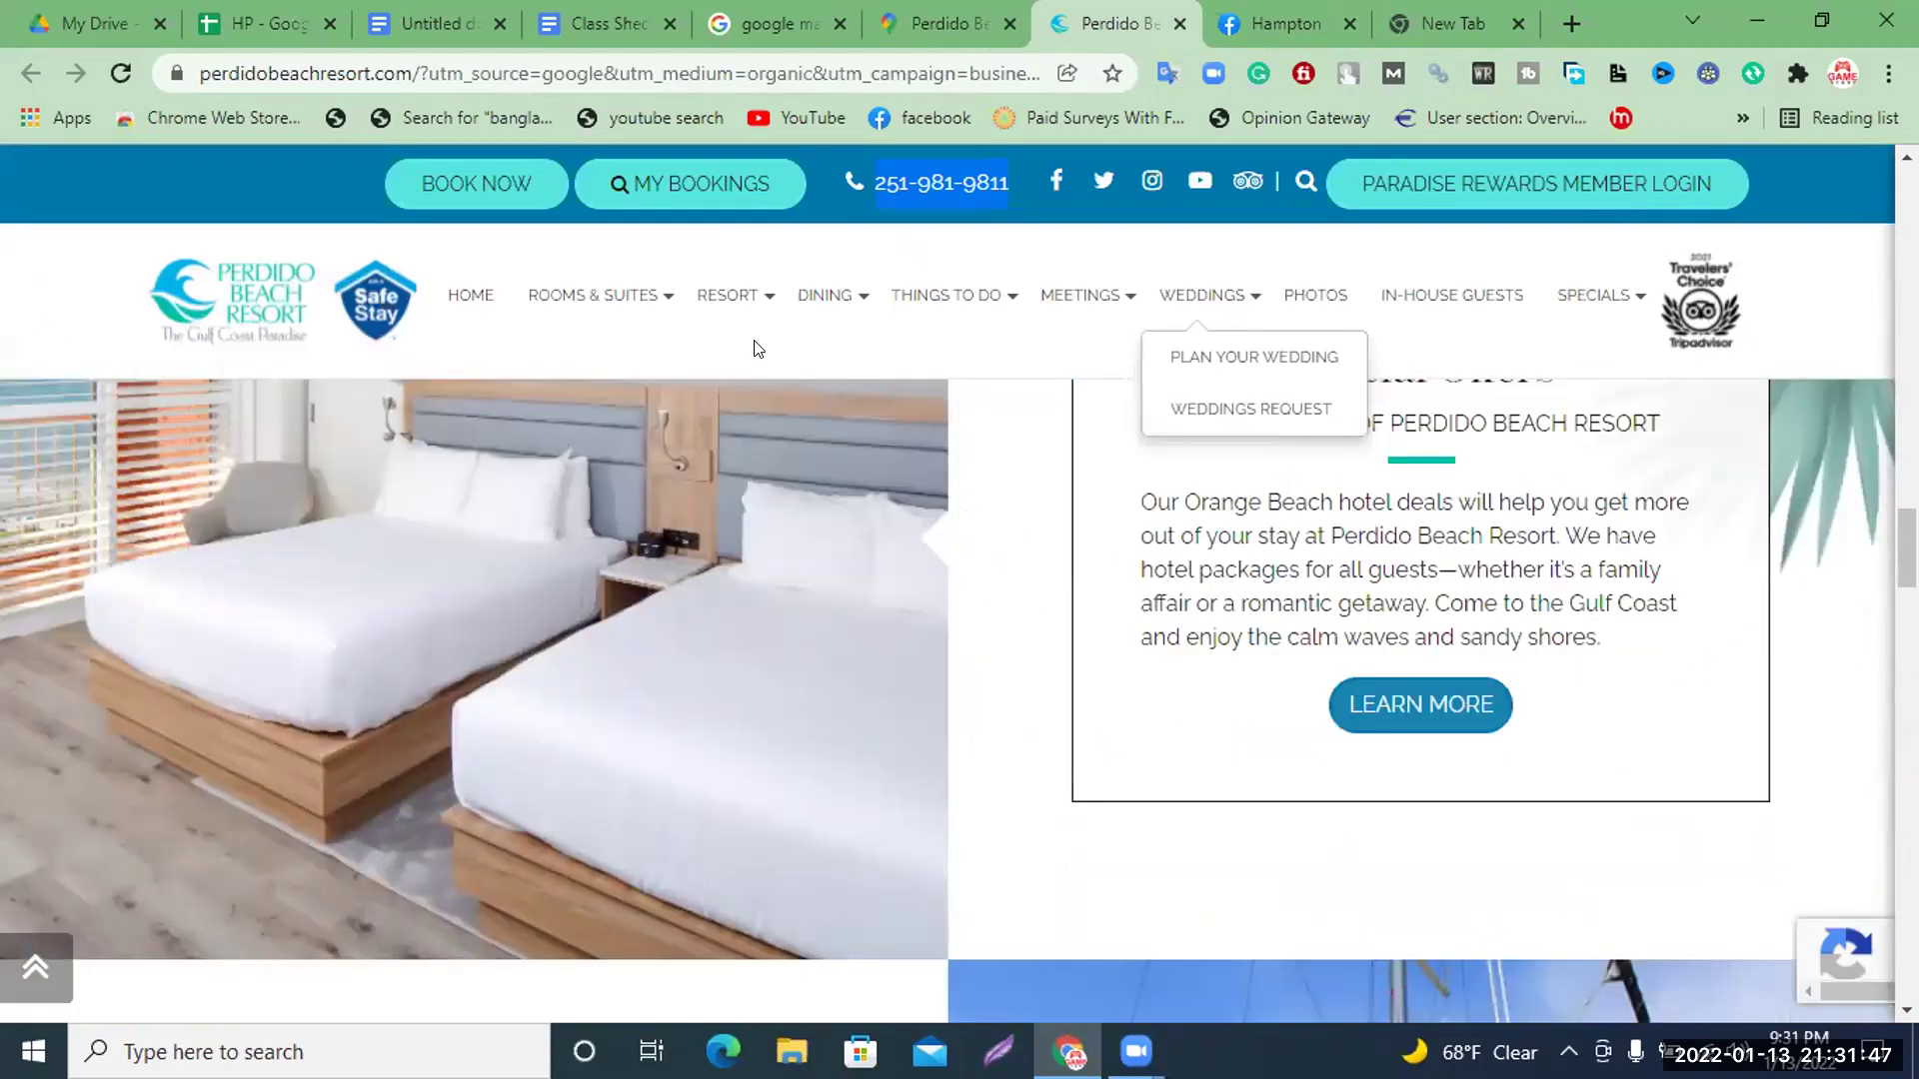
scroll(753, 346, down, 15)
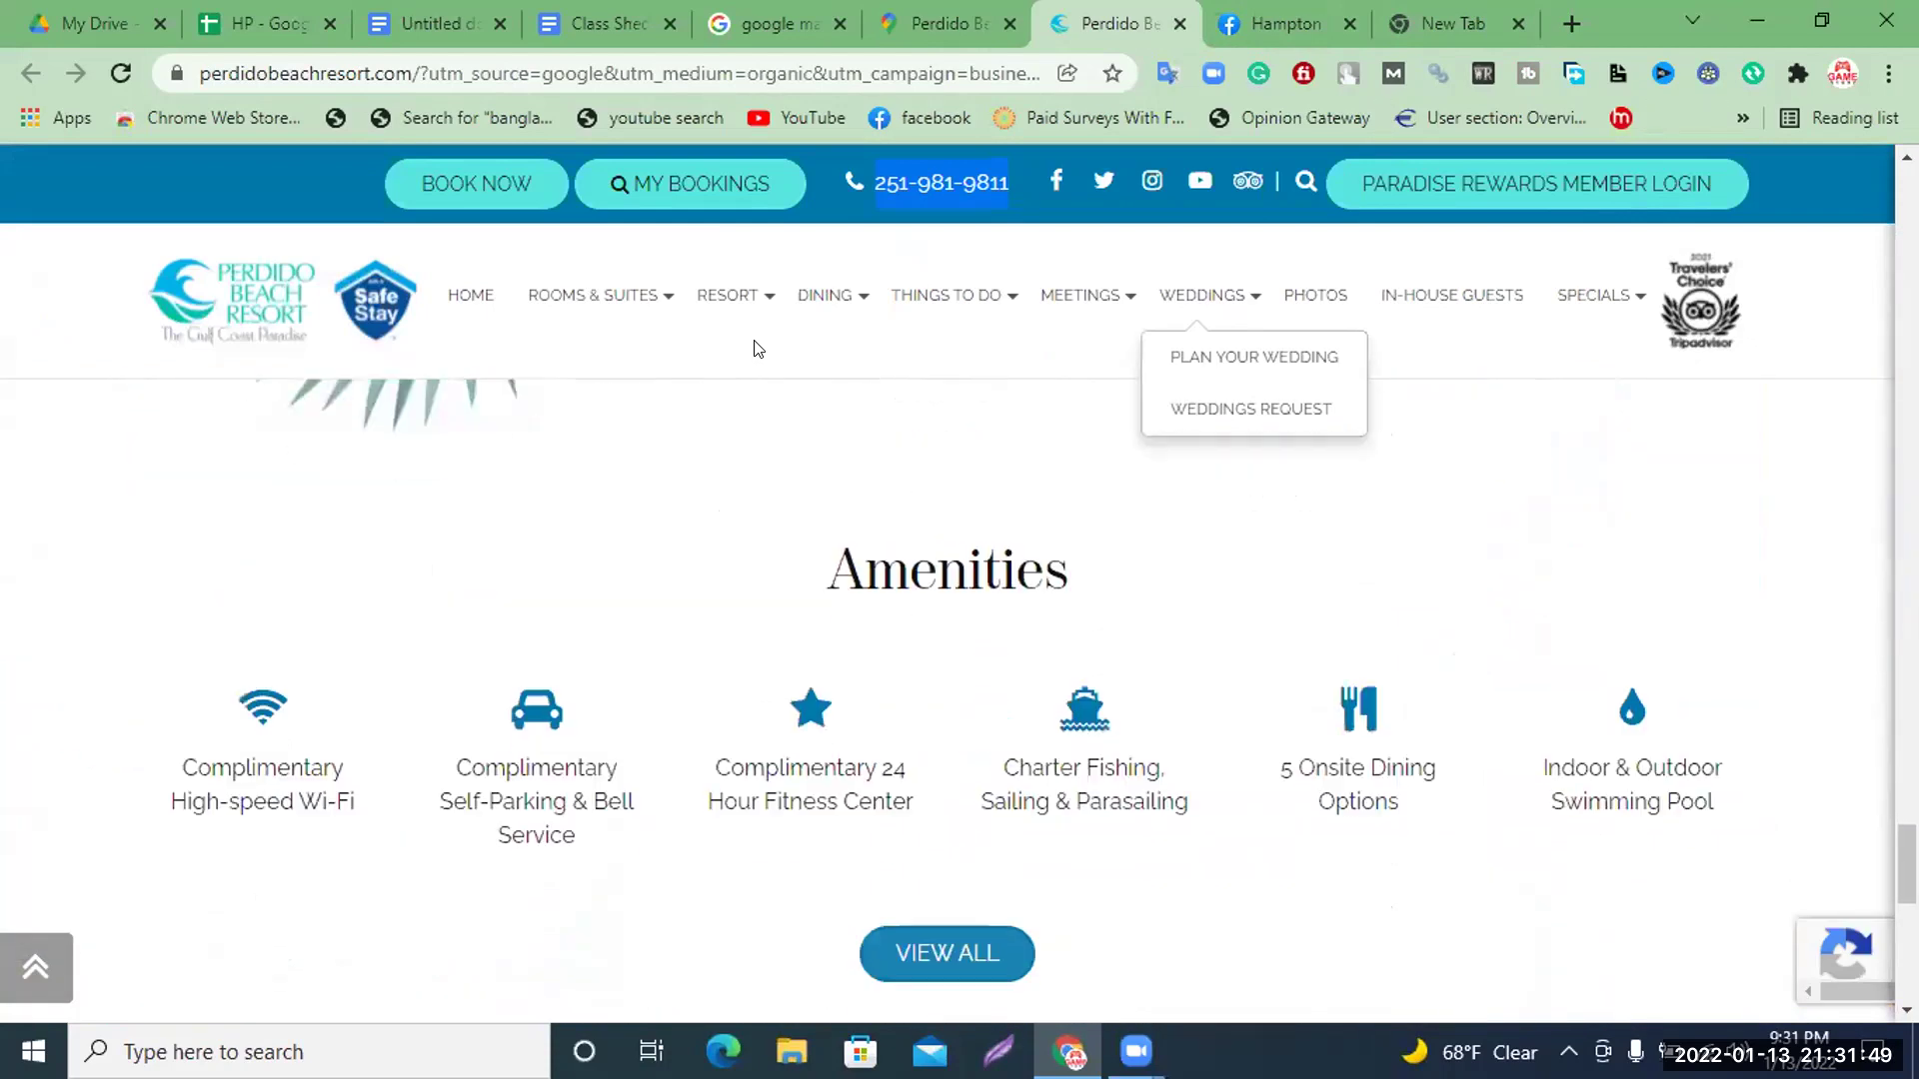
scroll(758, 349, up, 4)
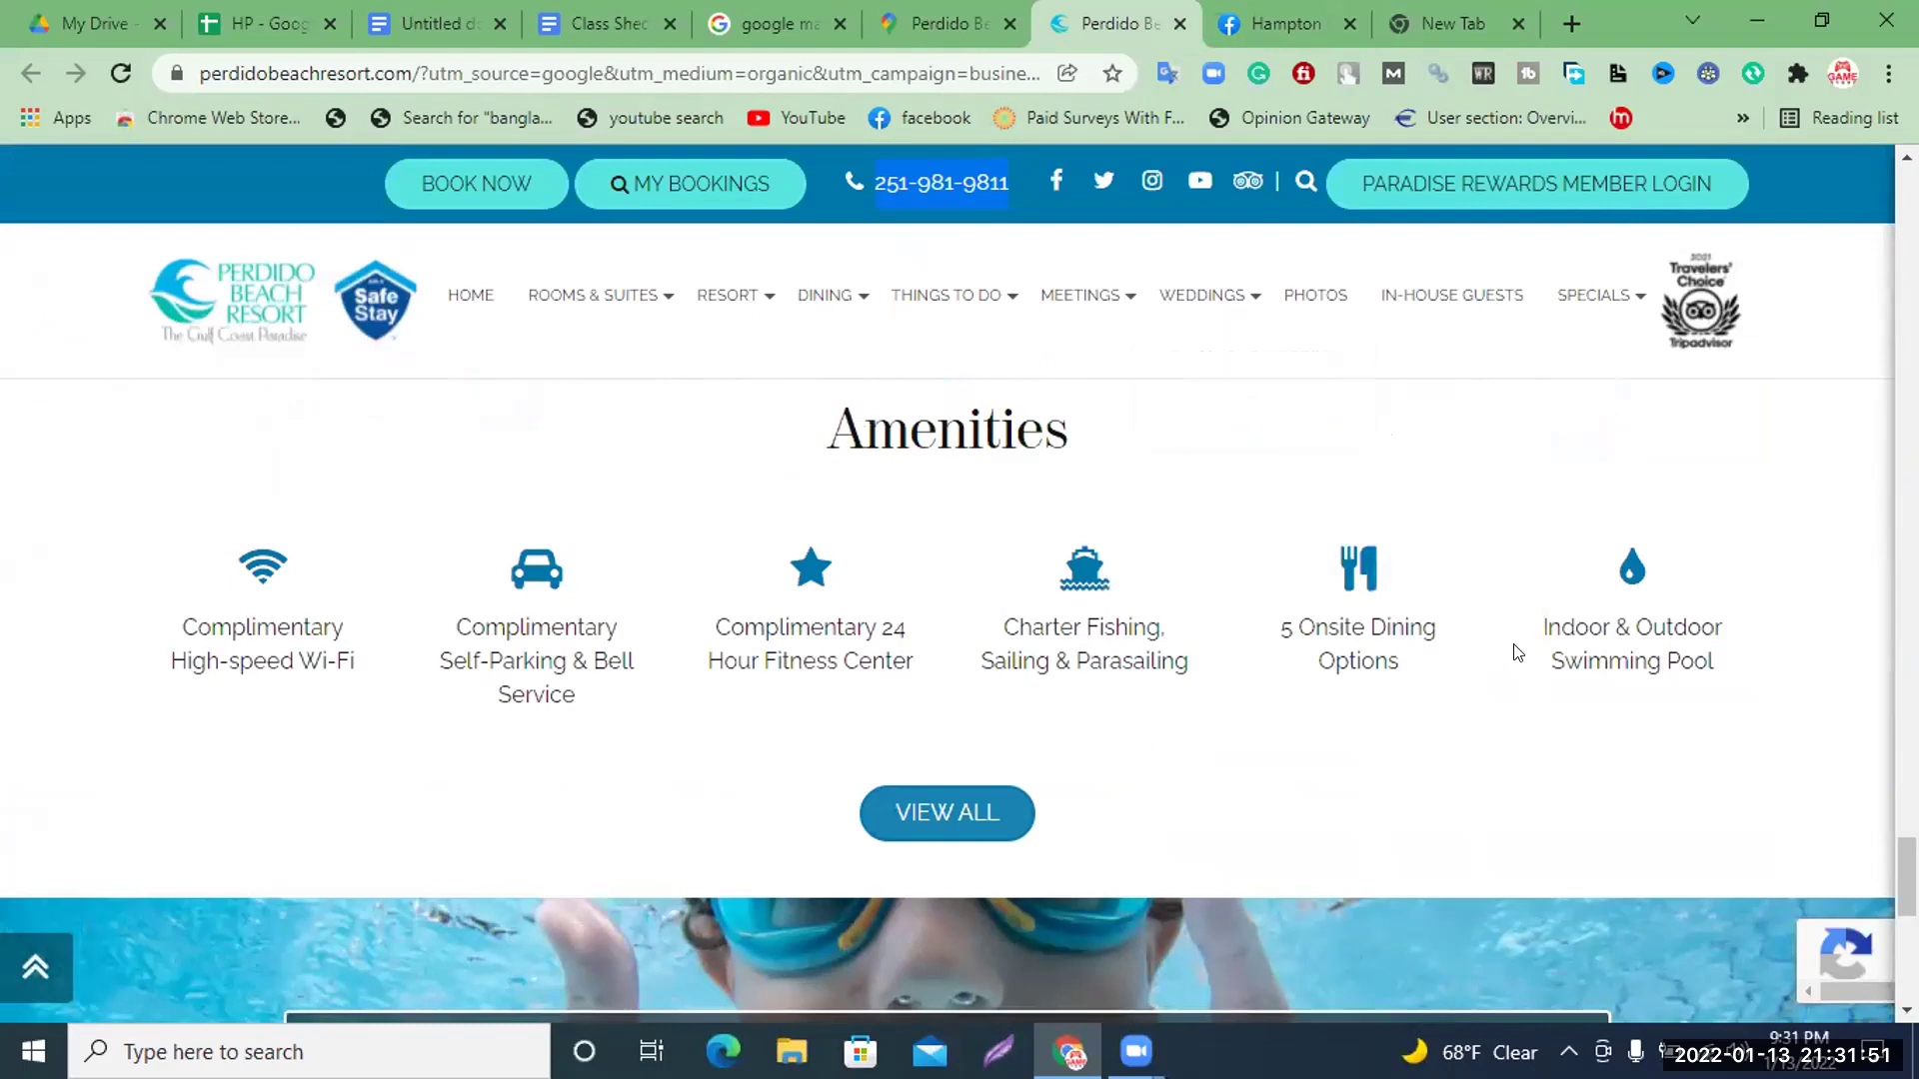
scroll(1512, 650, down, 5)
scroll(1513, 647, down, 4)
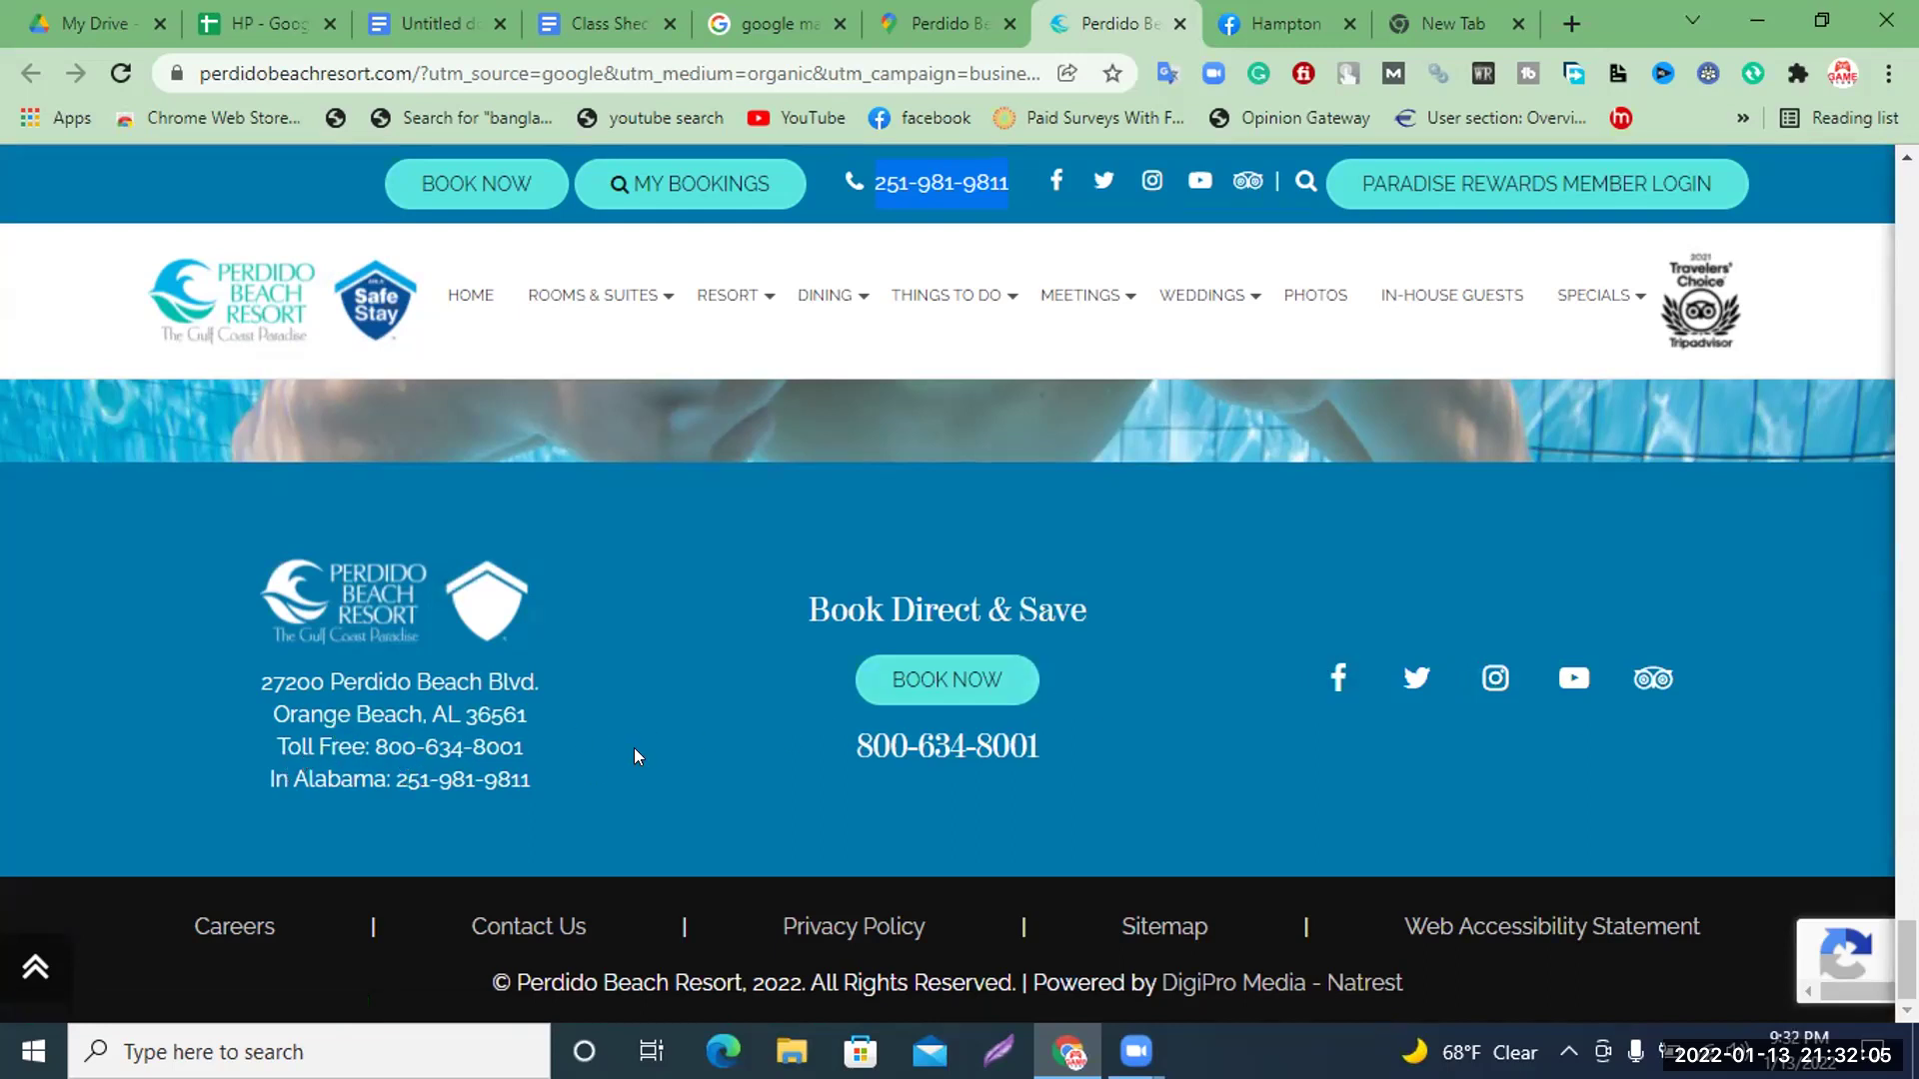
Open the resort's Facebook page from the website footer in a separate tab and close the old Hampton Inn Facebook tab
right_click(1340, 683)
click(1362, 698)
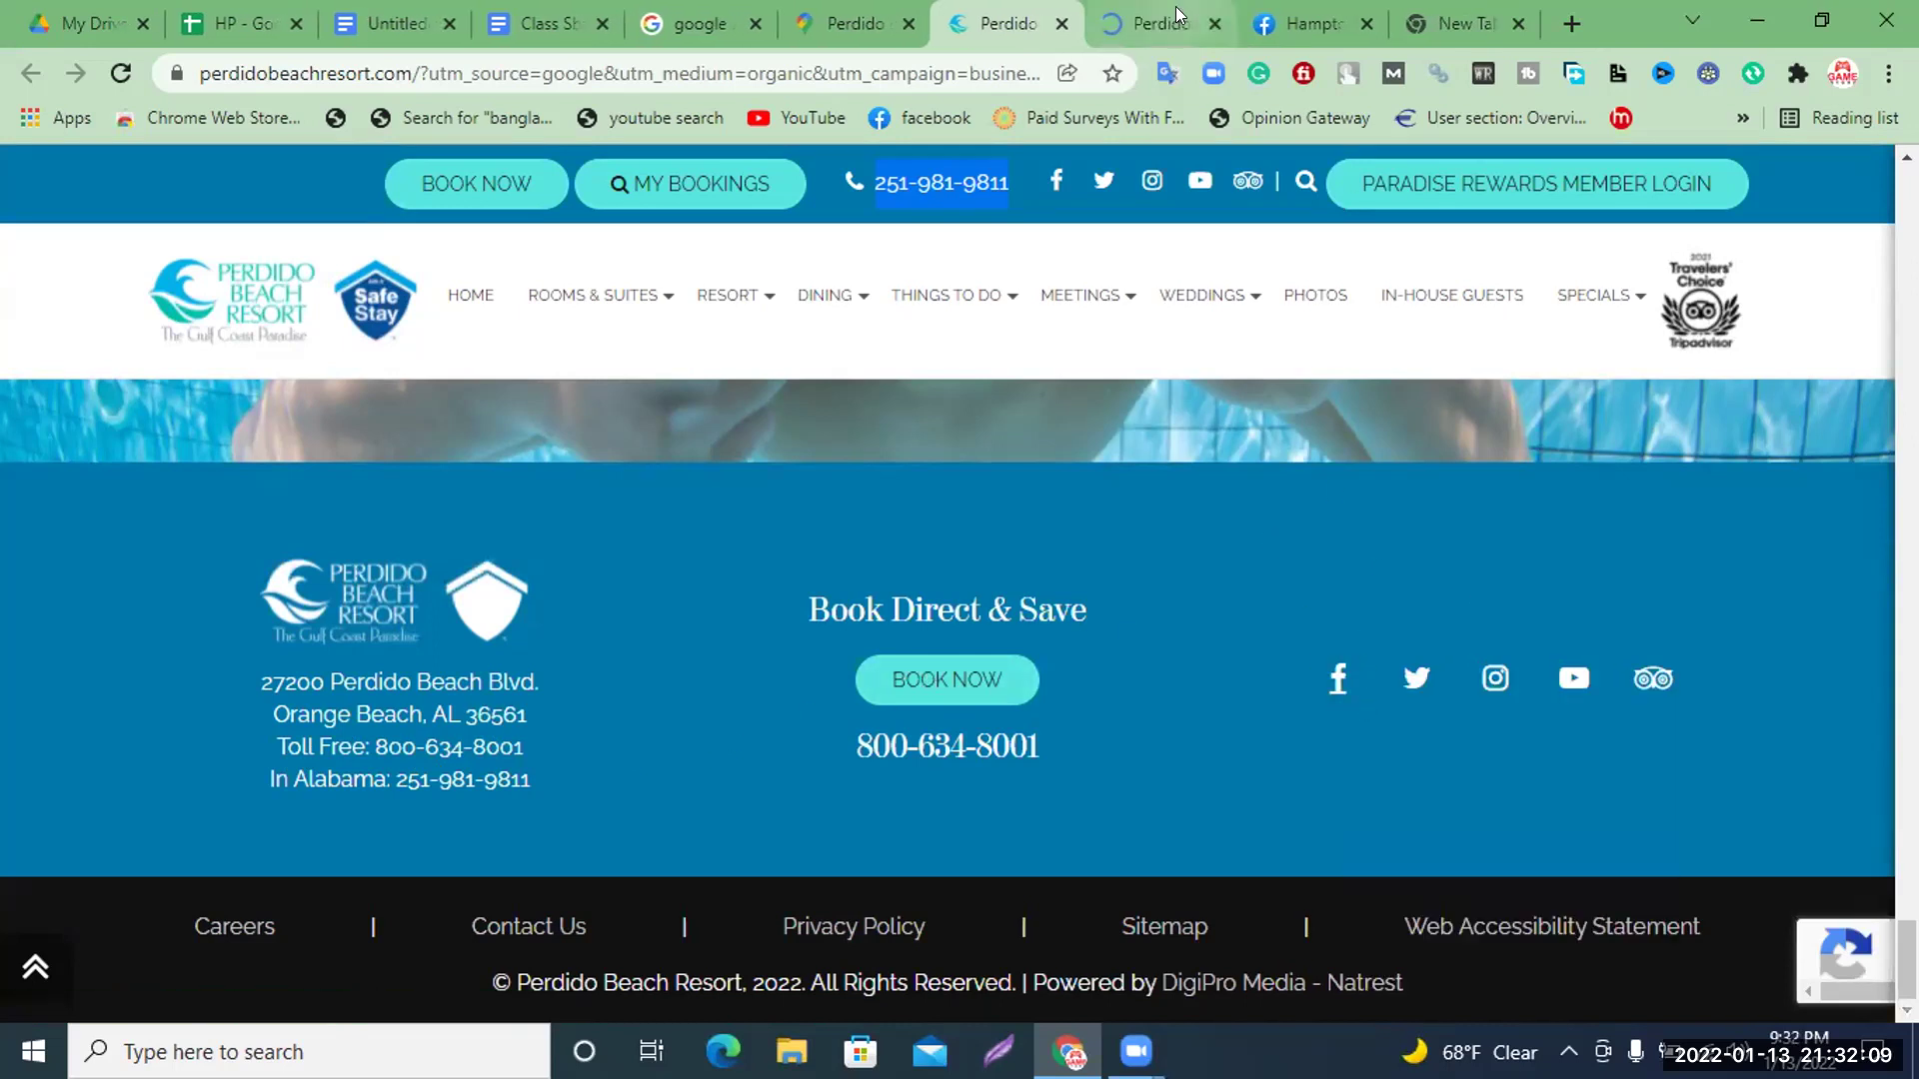
click(1175, 6)
middle_click(1311, 10)
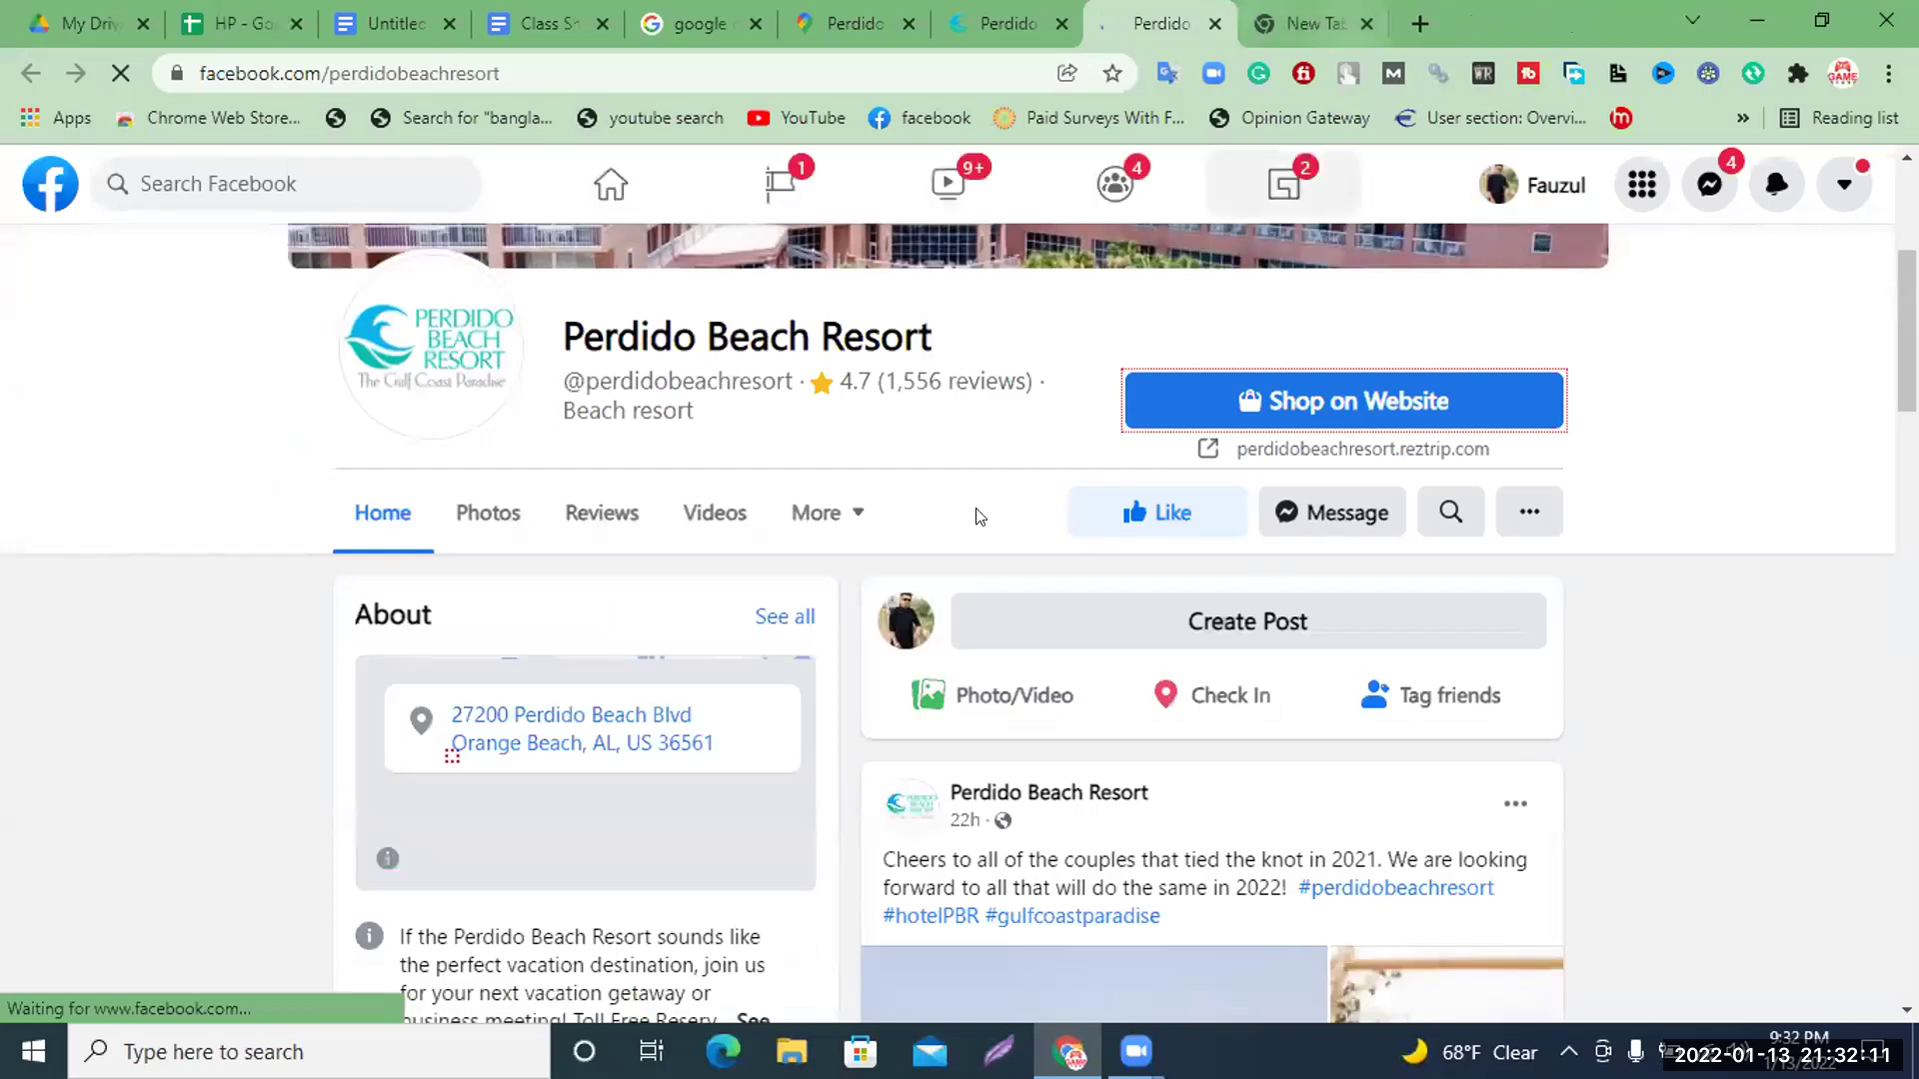
Copy the contact e-mail from the resort's Facebook page into Gmail cell D3 of the HP sheet and make it bold
scroll(759, 610, down, 10)
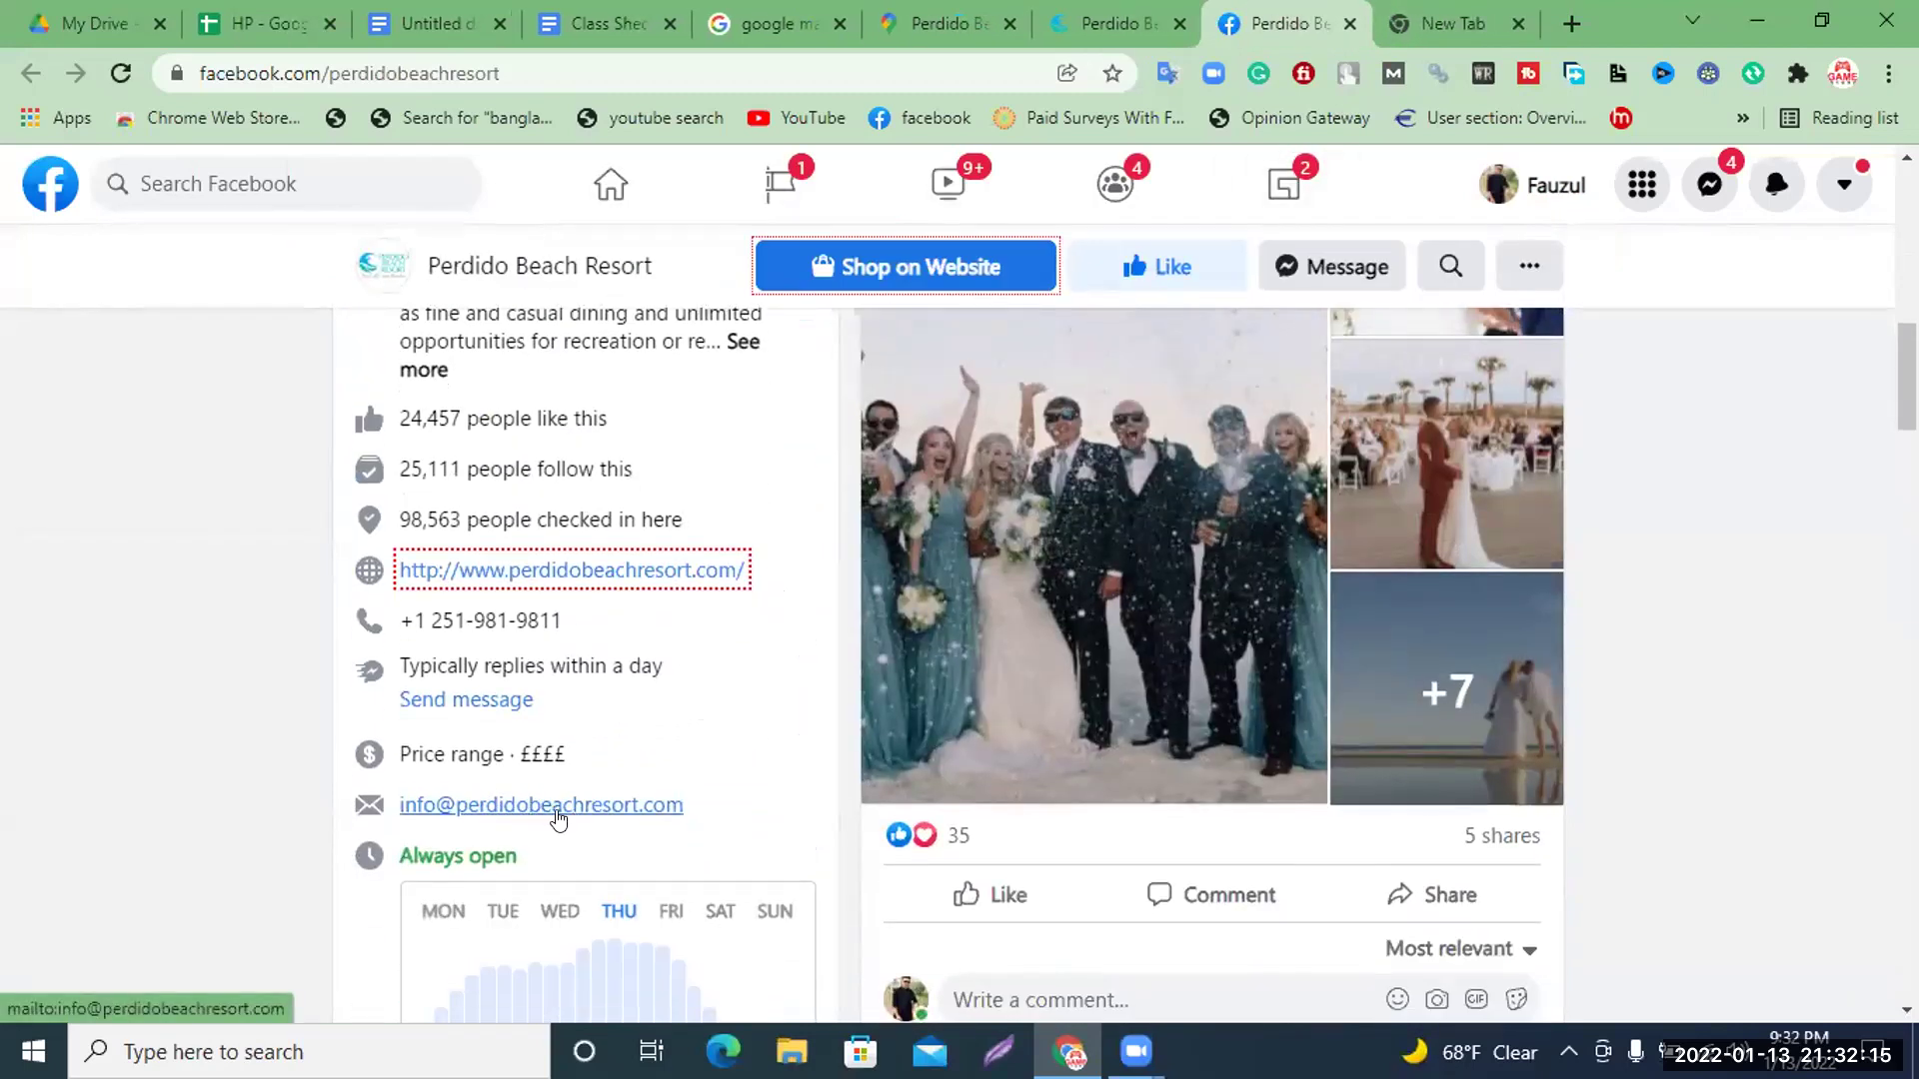
drag(705, 806, 408, 826)
key(ctrl+c)
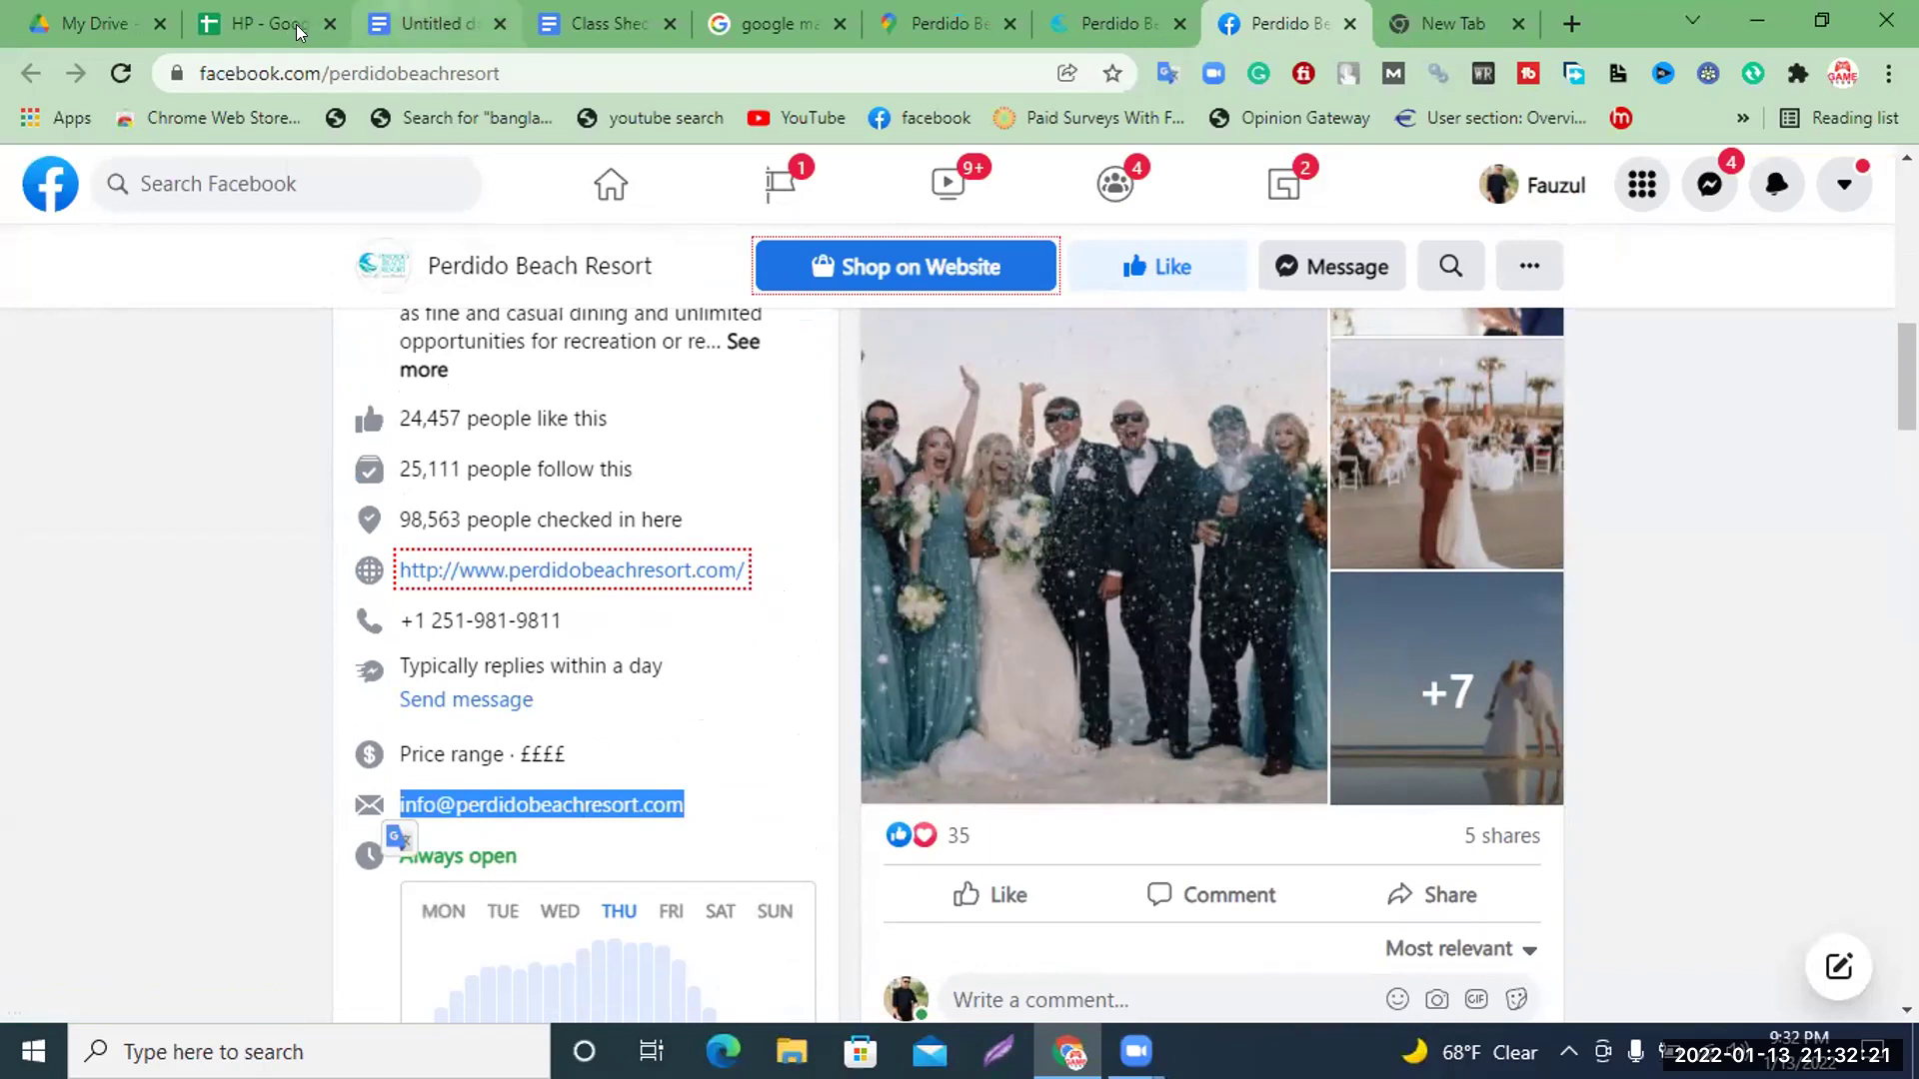
click(262, 23)
key(ctrl+v)
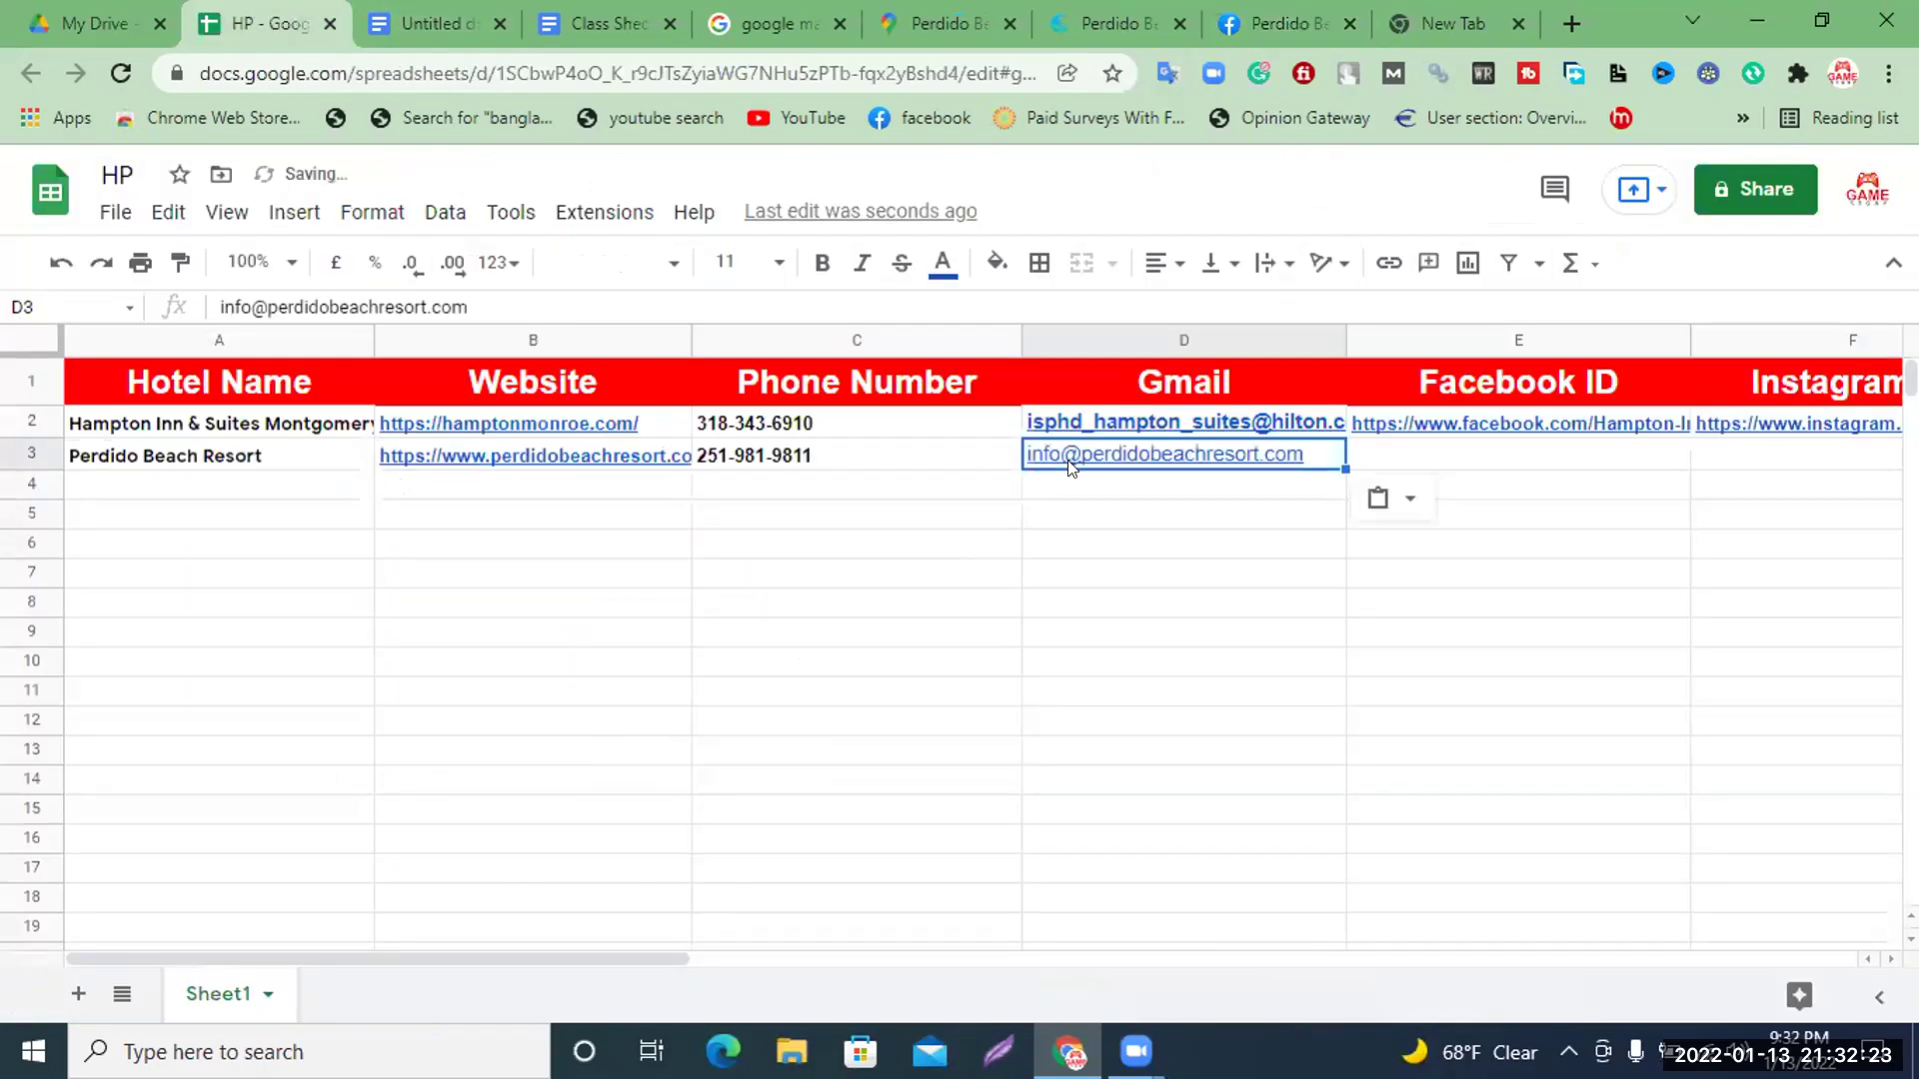
click(805, 264)
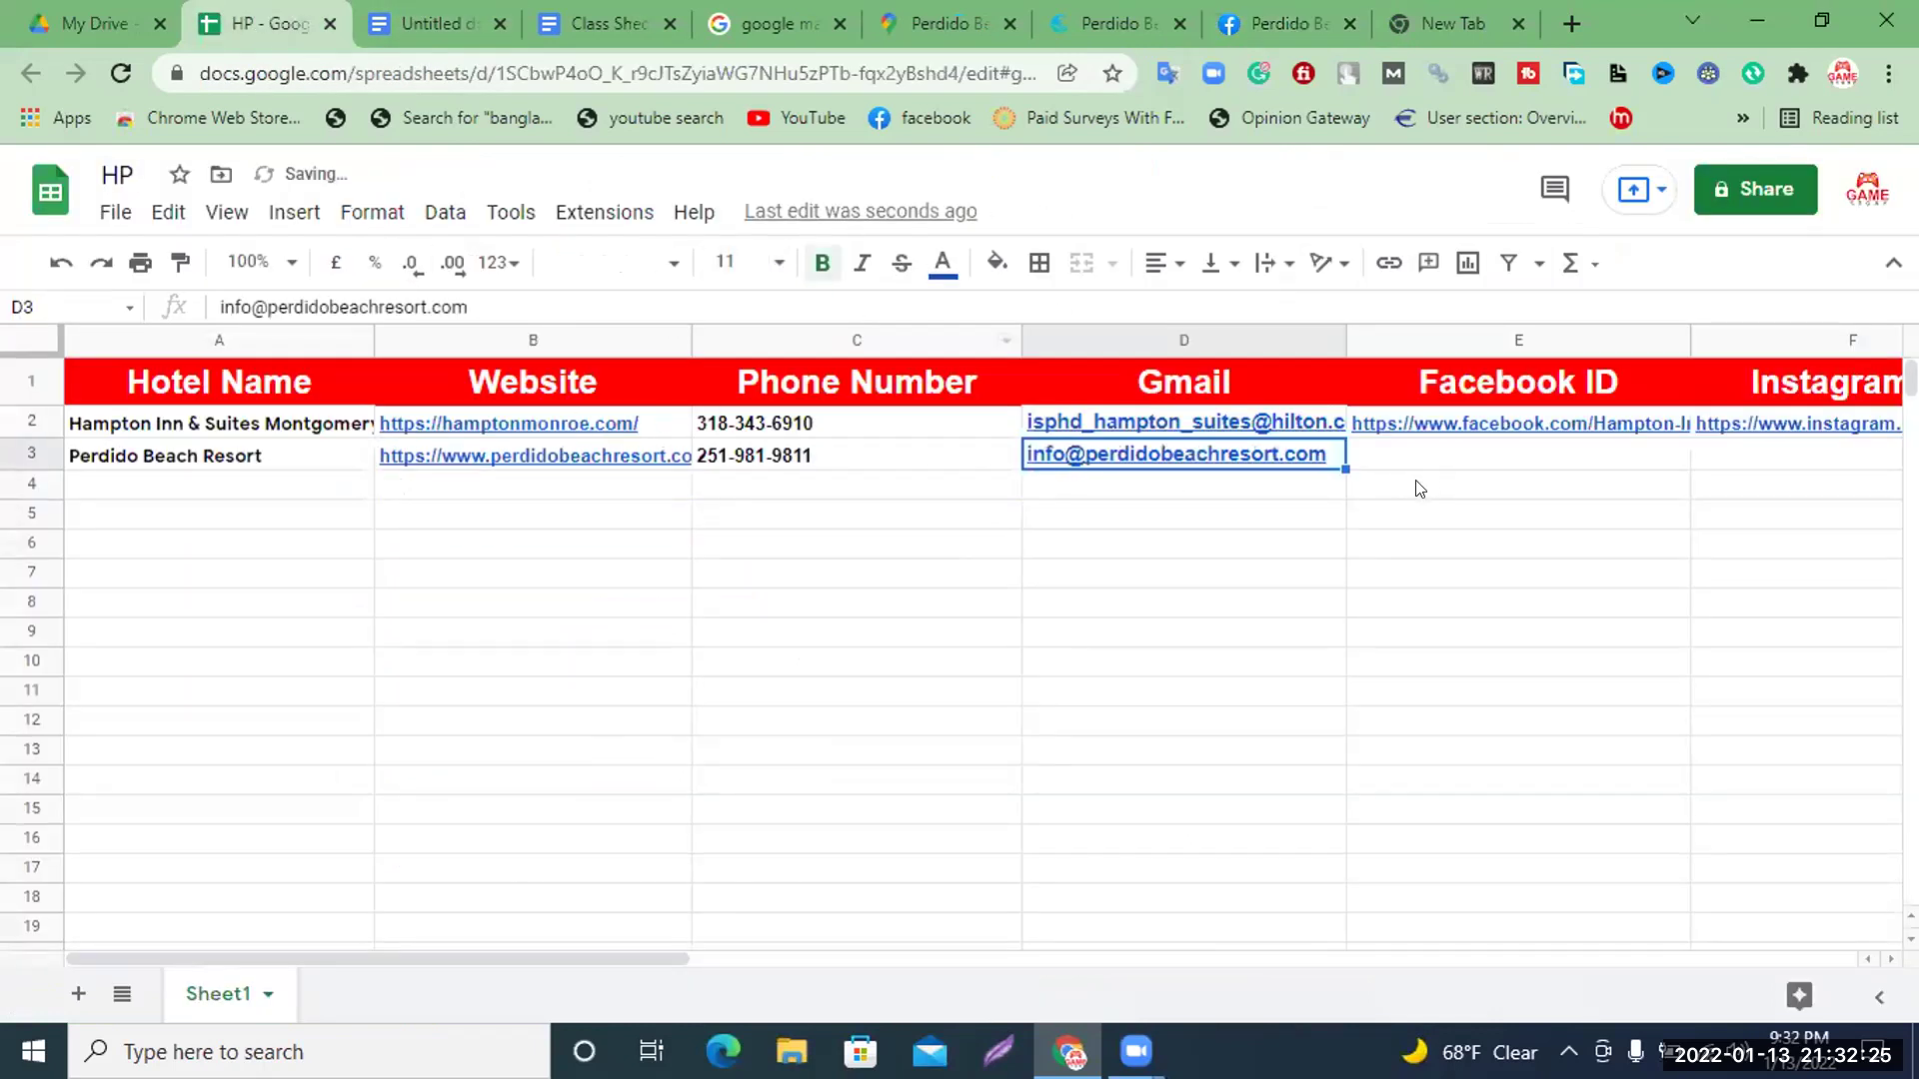
Copy the resort's Facebook page address, facebook.com/perdidobeachresort, into Facebook ID cell E3 and make it bold
click(1451, 460)
click(1290, 23)
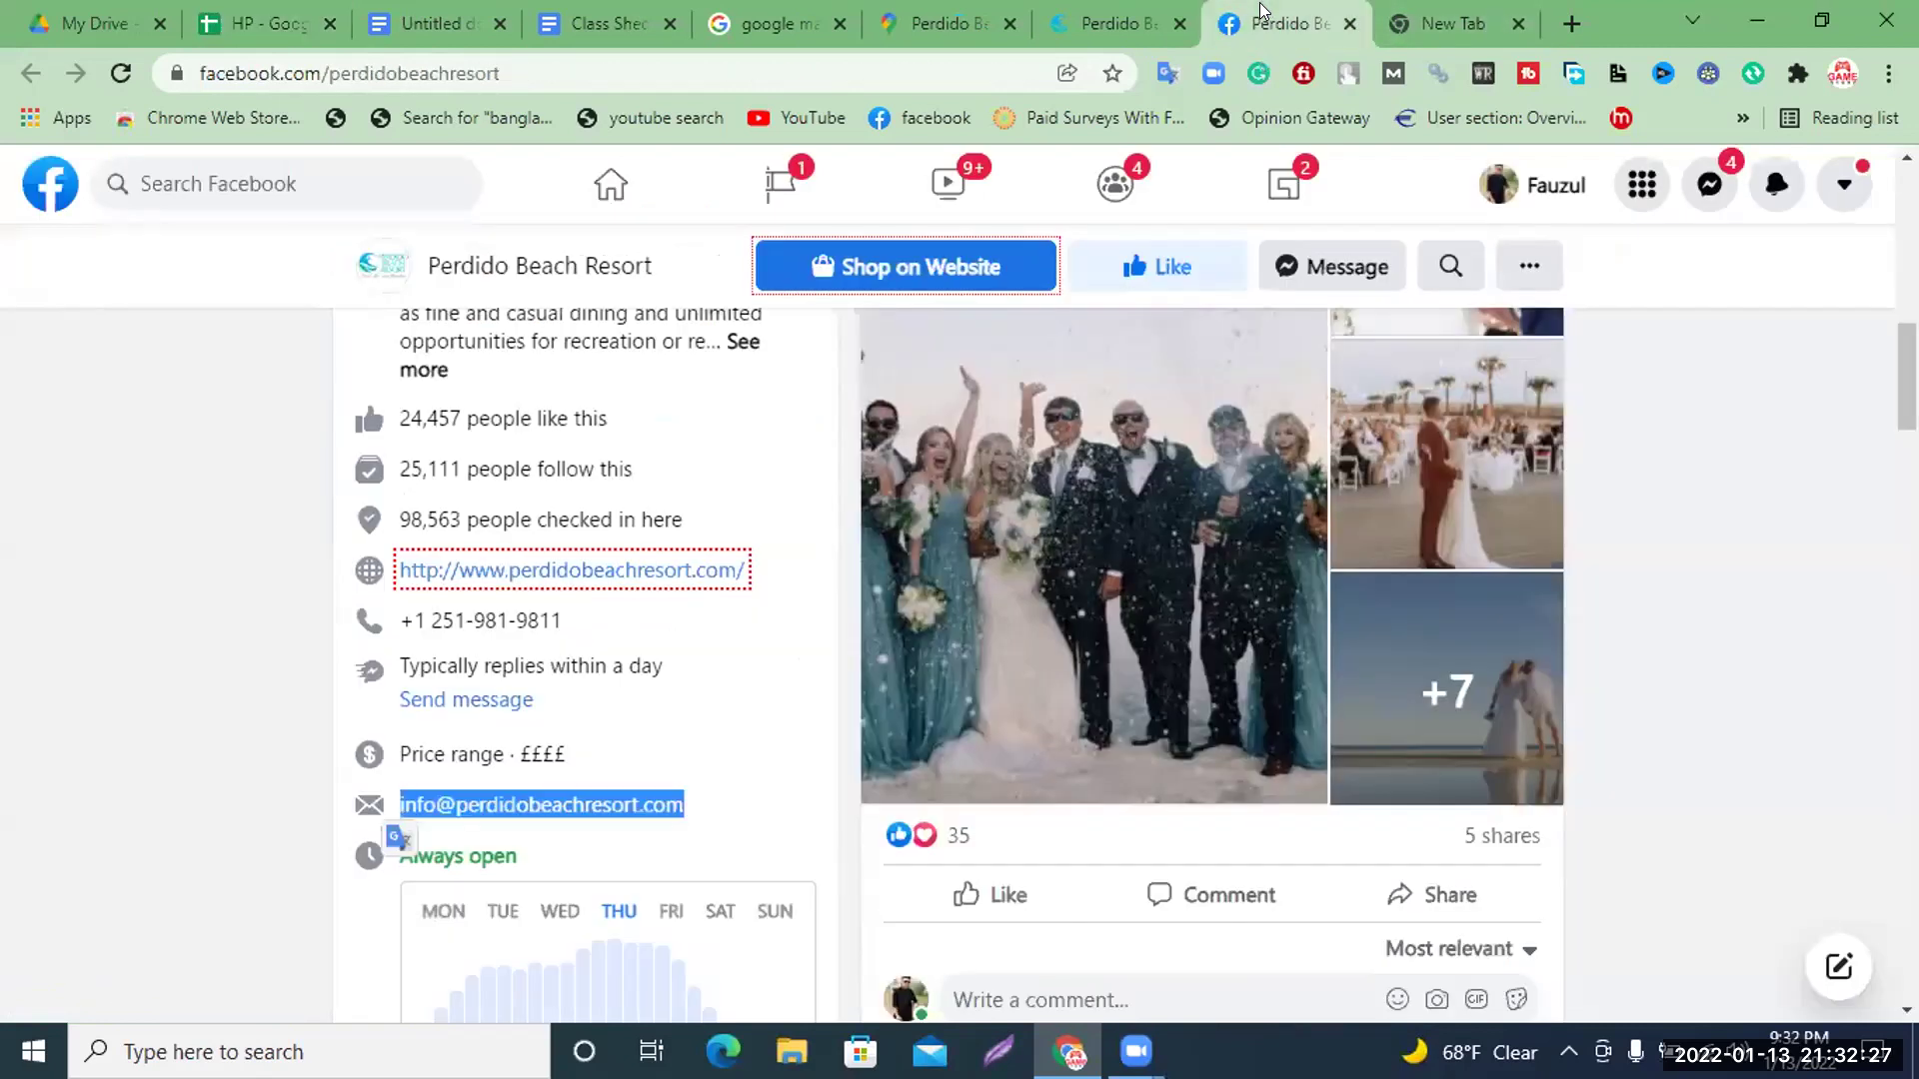
scroll(974, 383, up, 10)
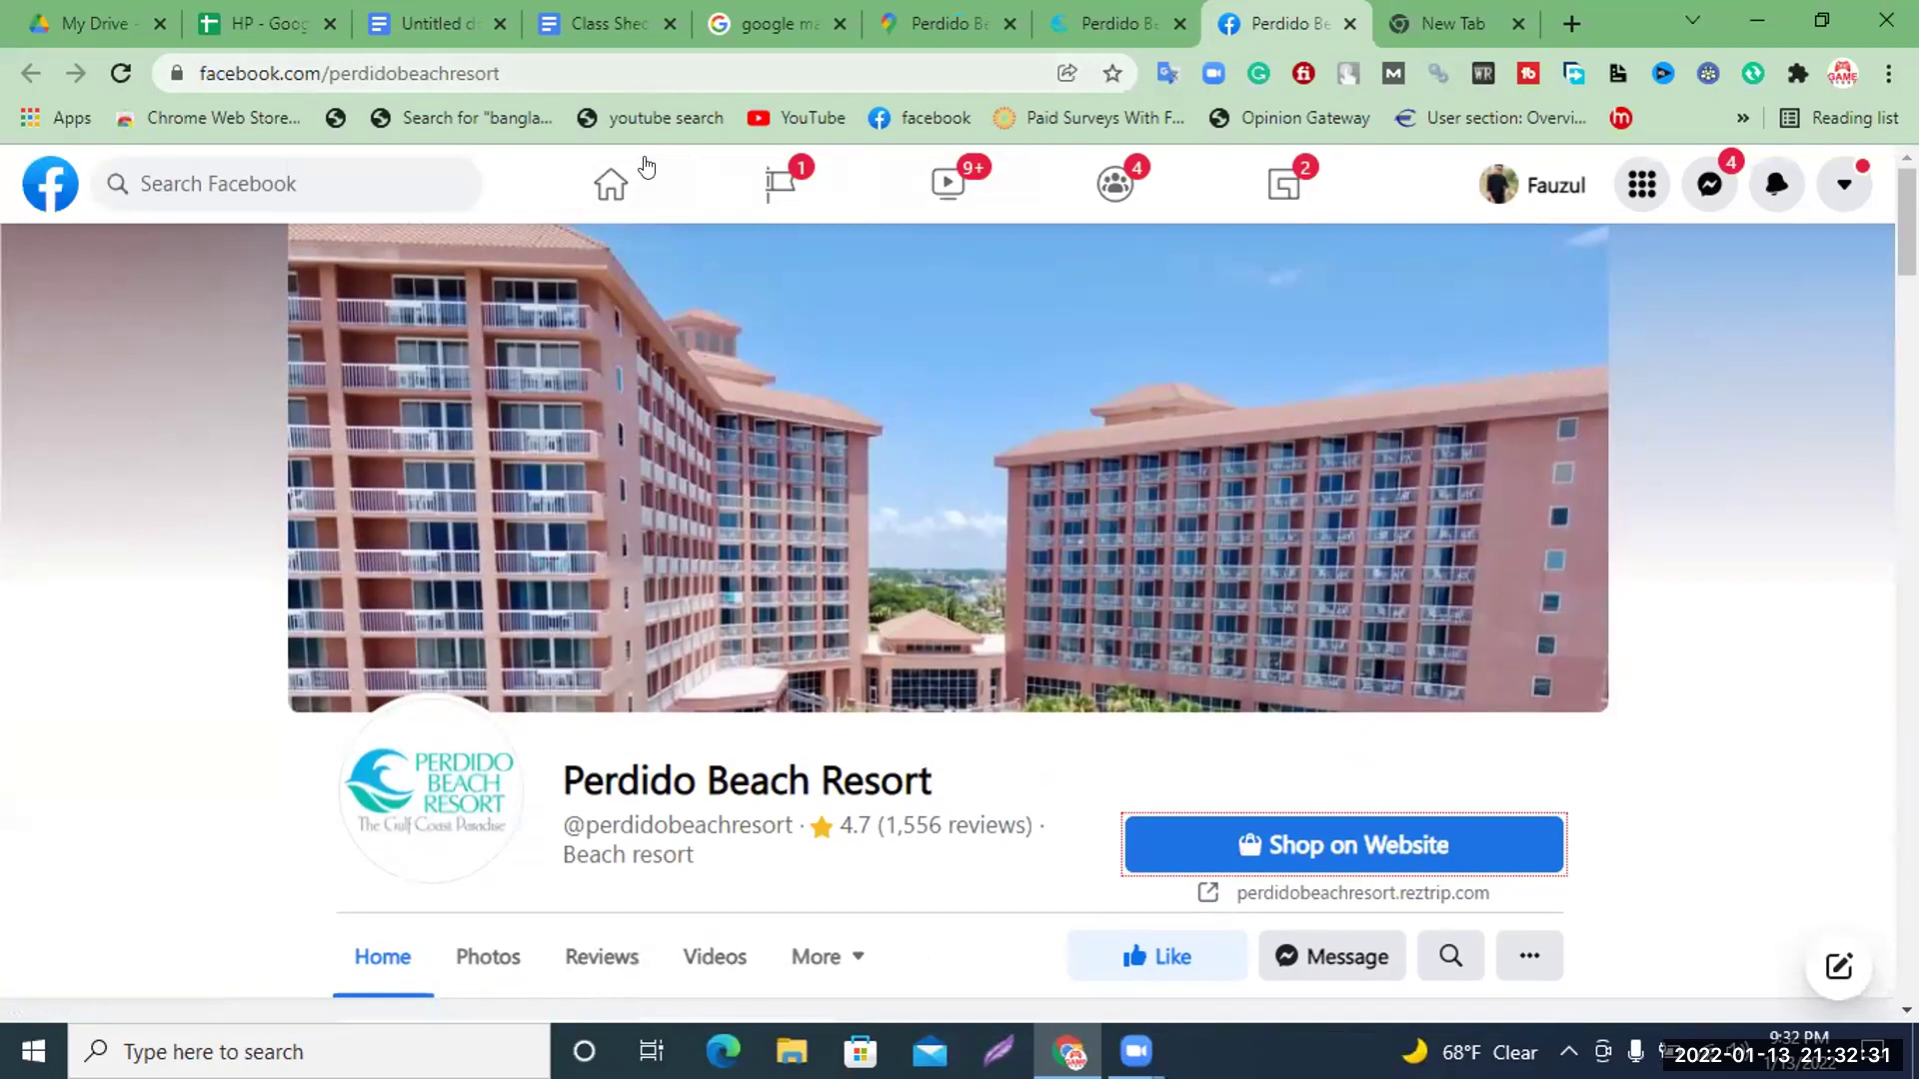
key(ctrl+l)
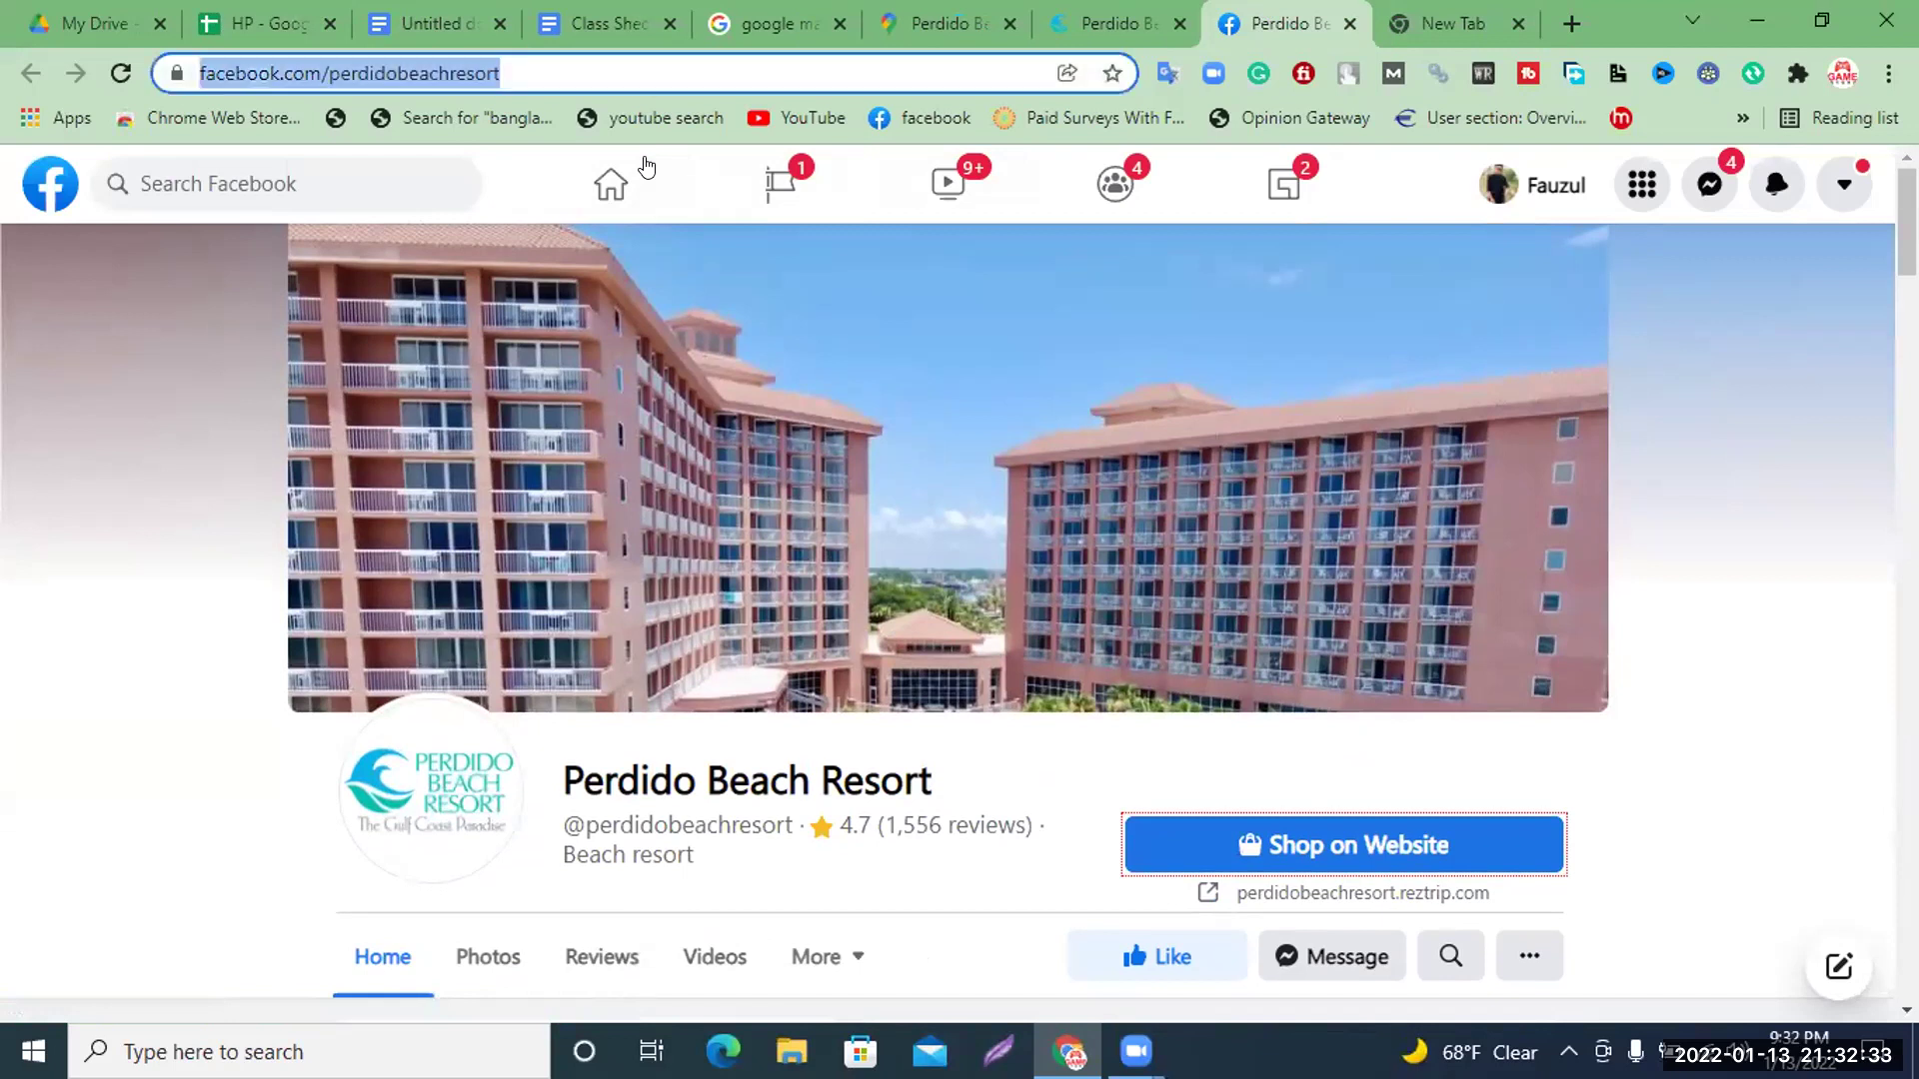
key(ctrl+c)
click(282, 22)
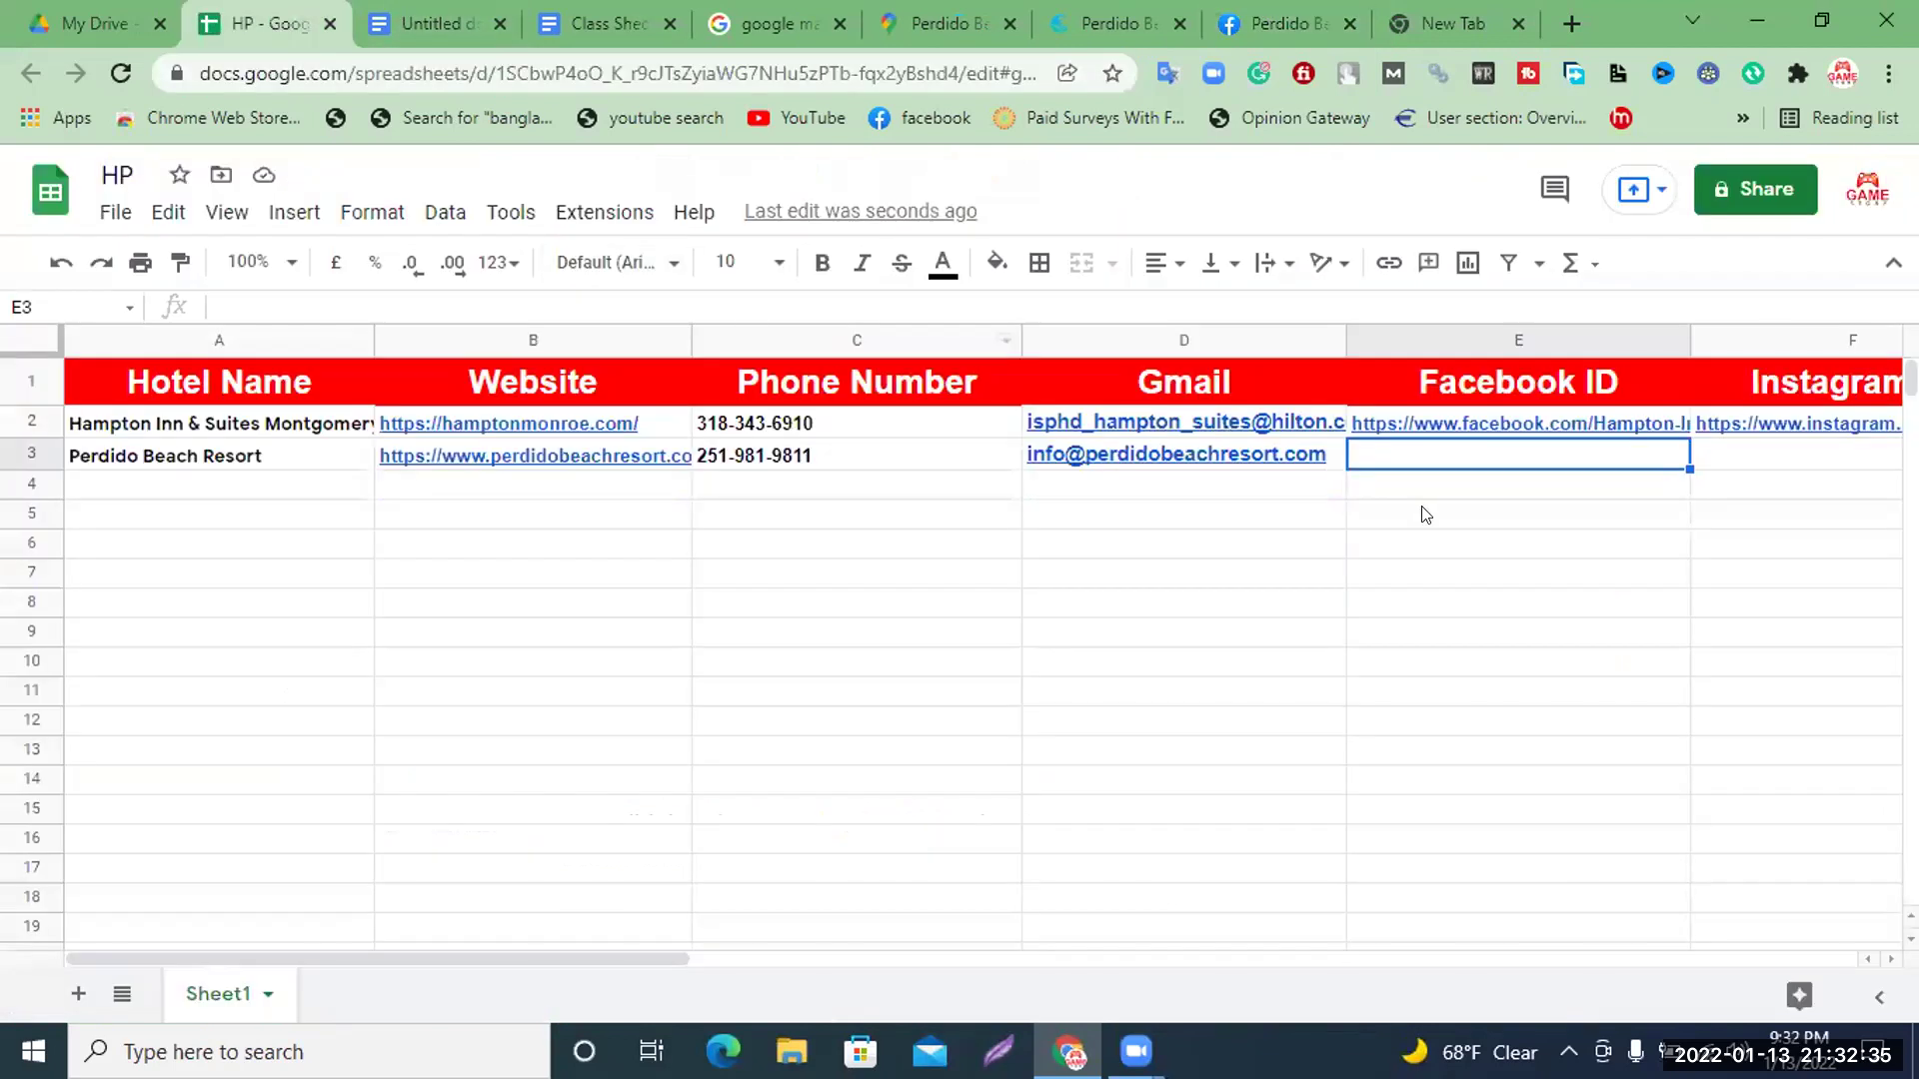
key(ctrl+v)
click(822, 263)
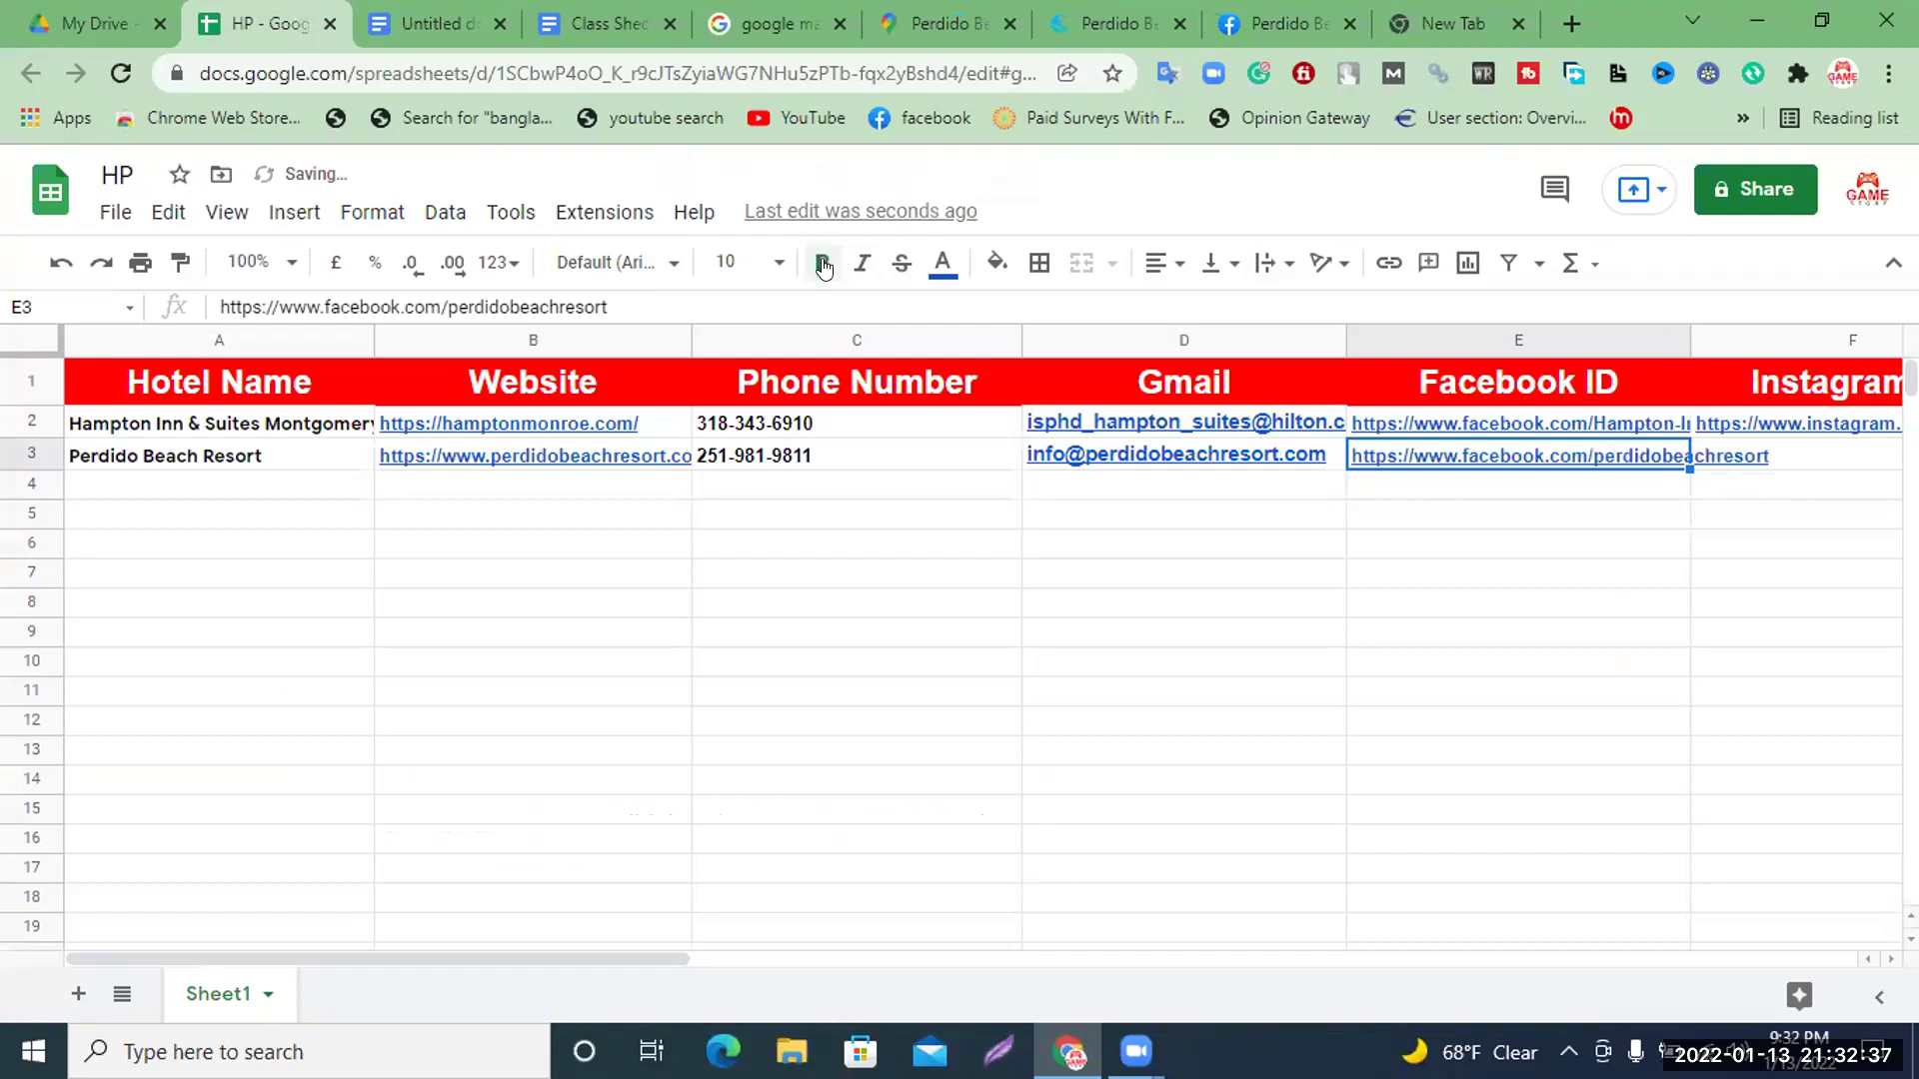
Select Instagram ID cell F3 for Perdido Beach Resort and open the resort's Instagram profile from its website footer
drag(640, 953, 1038, 946)
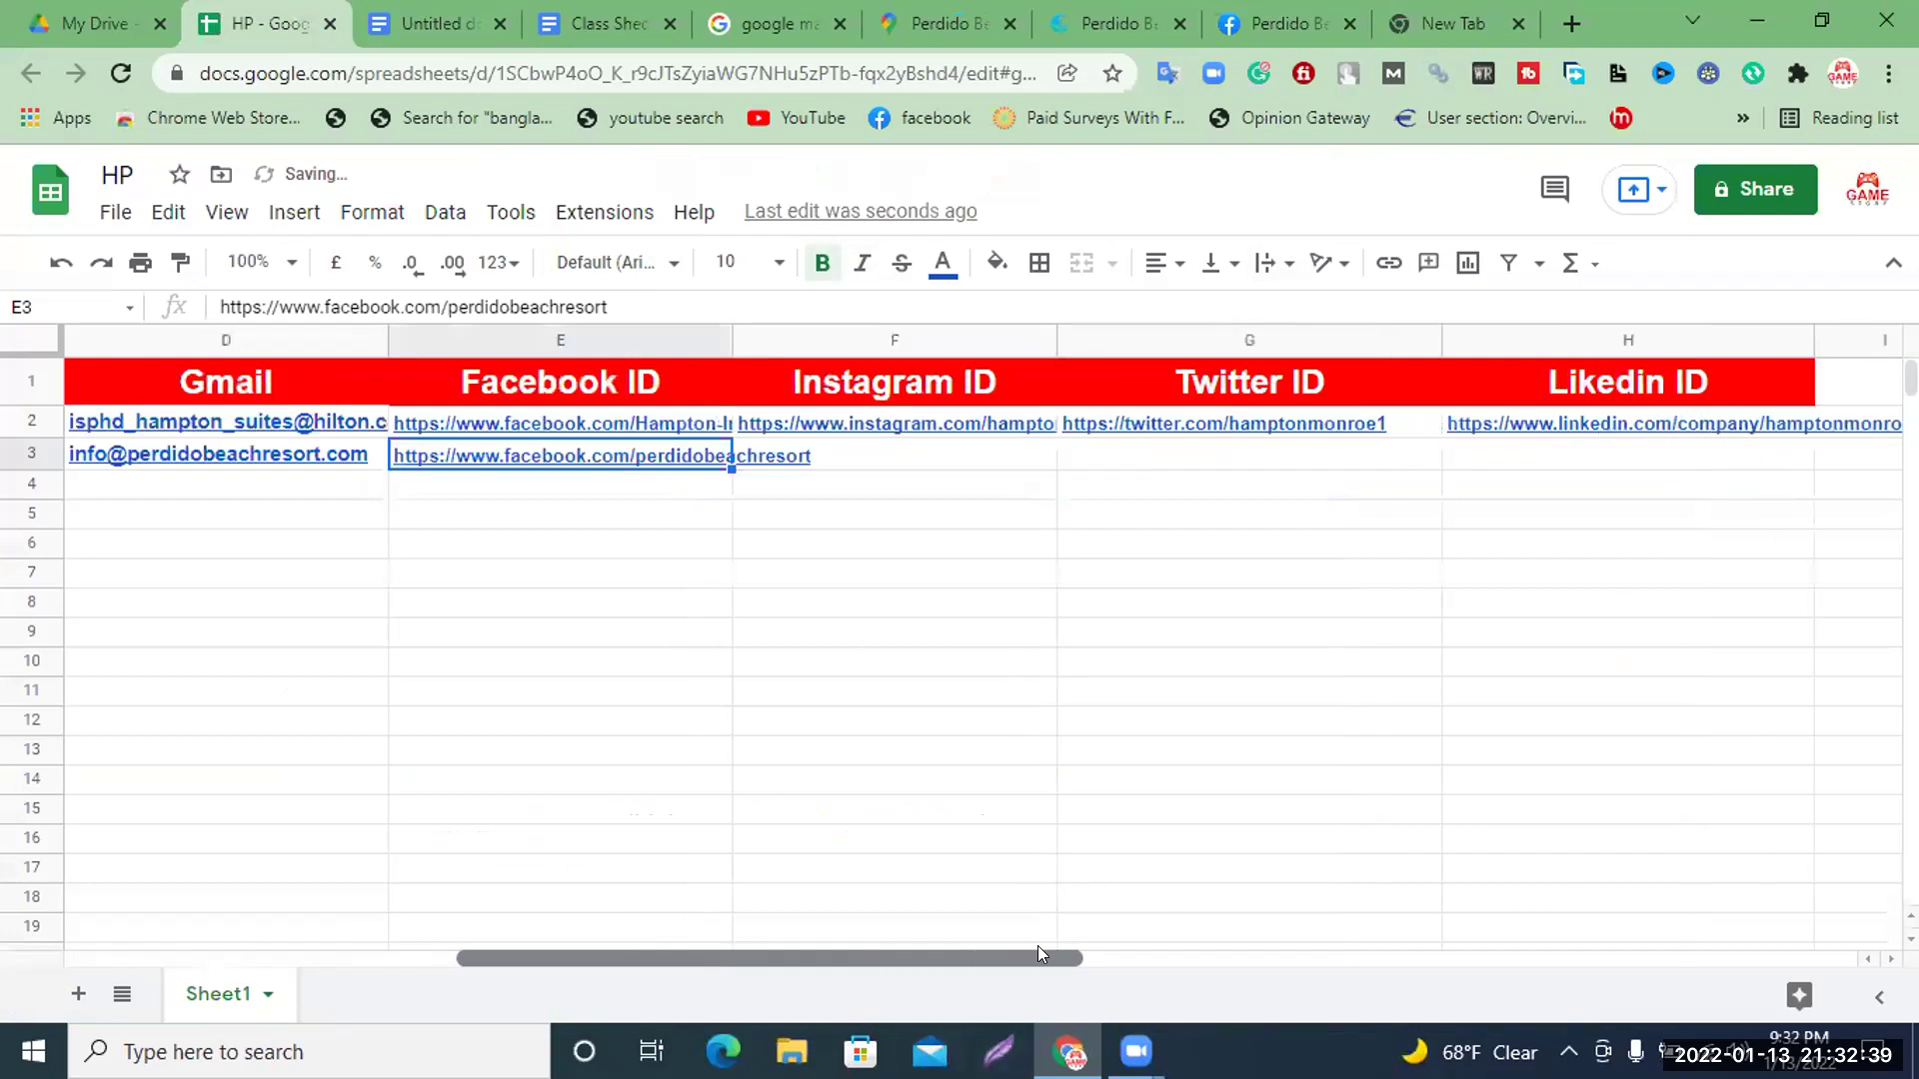
click(924, 465)
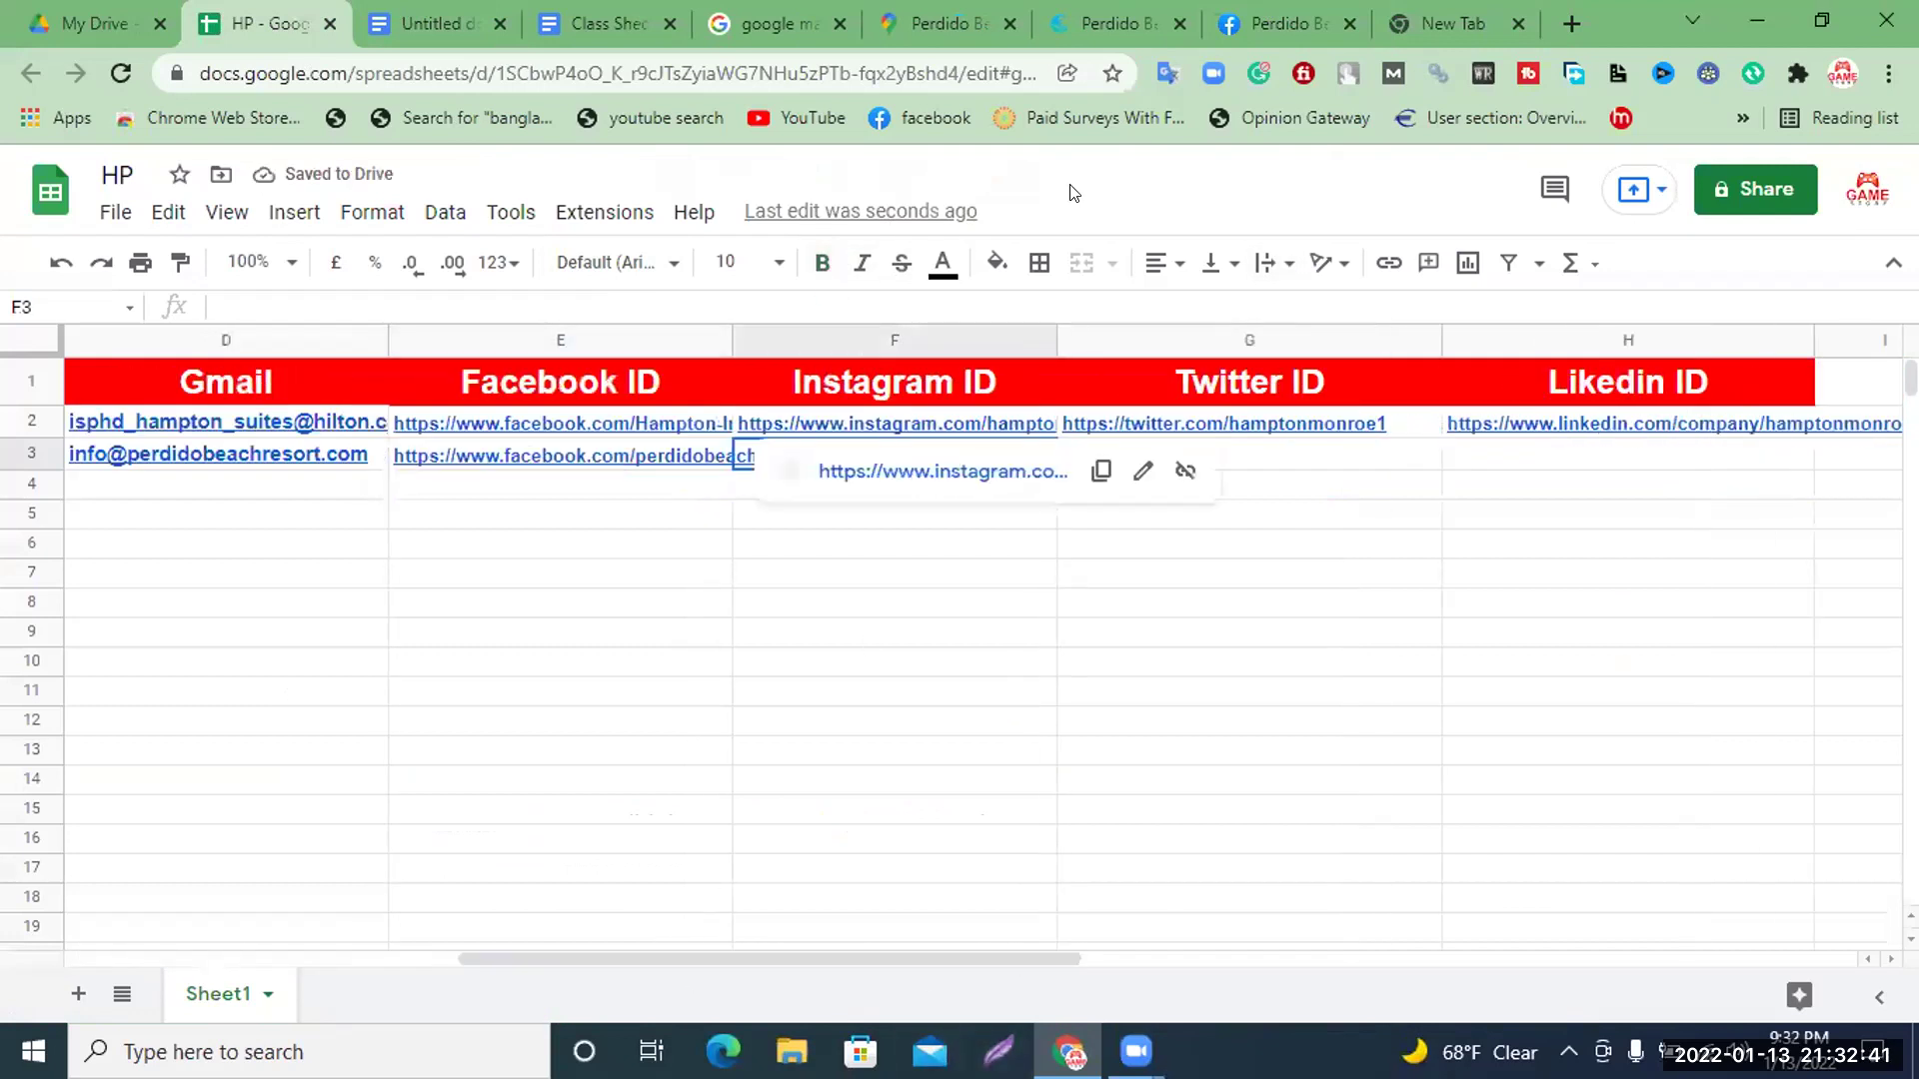
click(1261, 17)
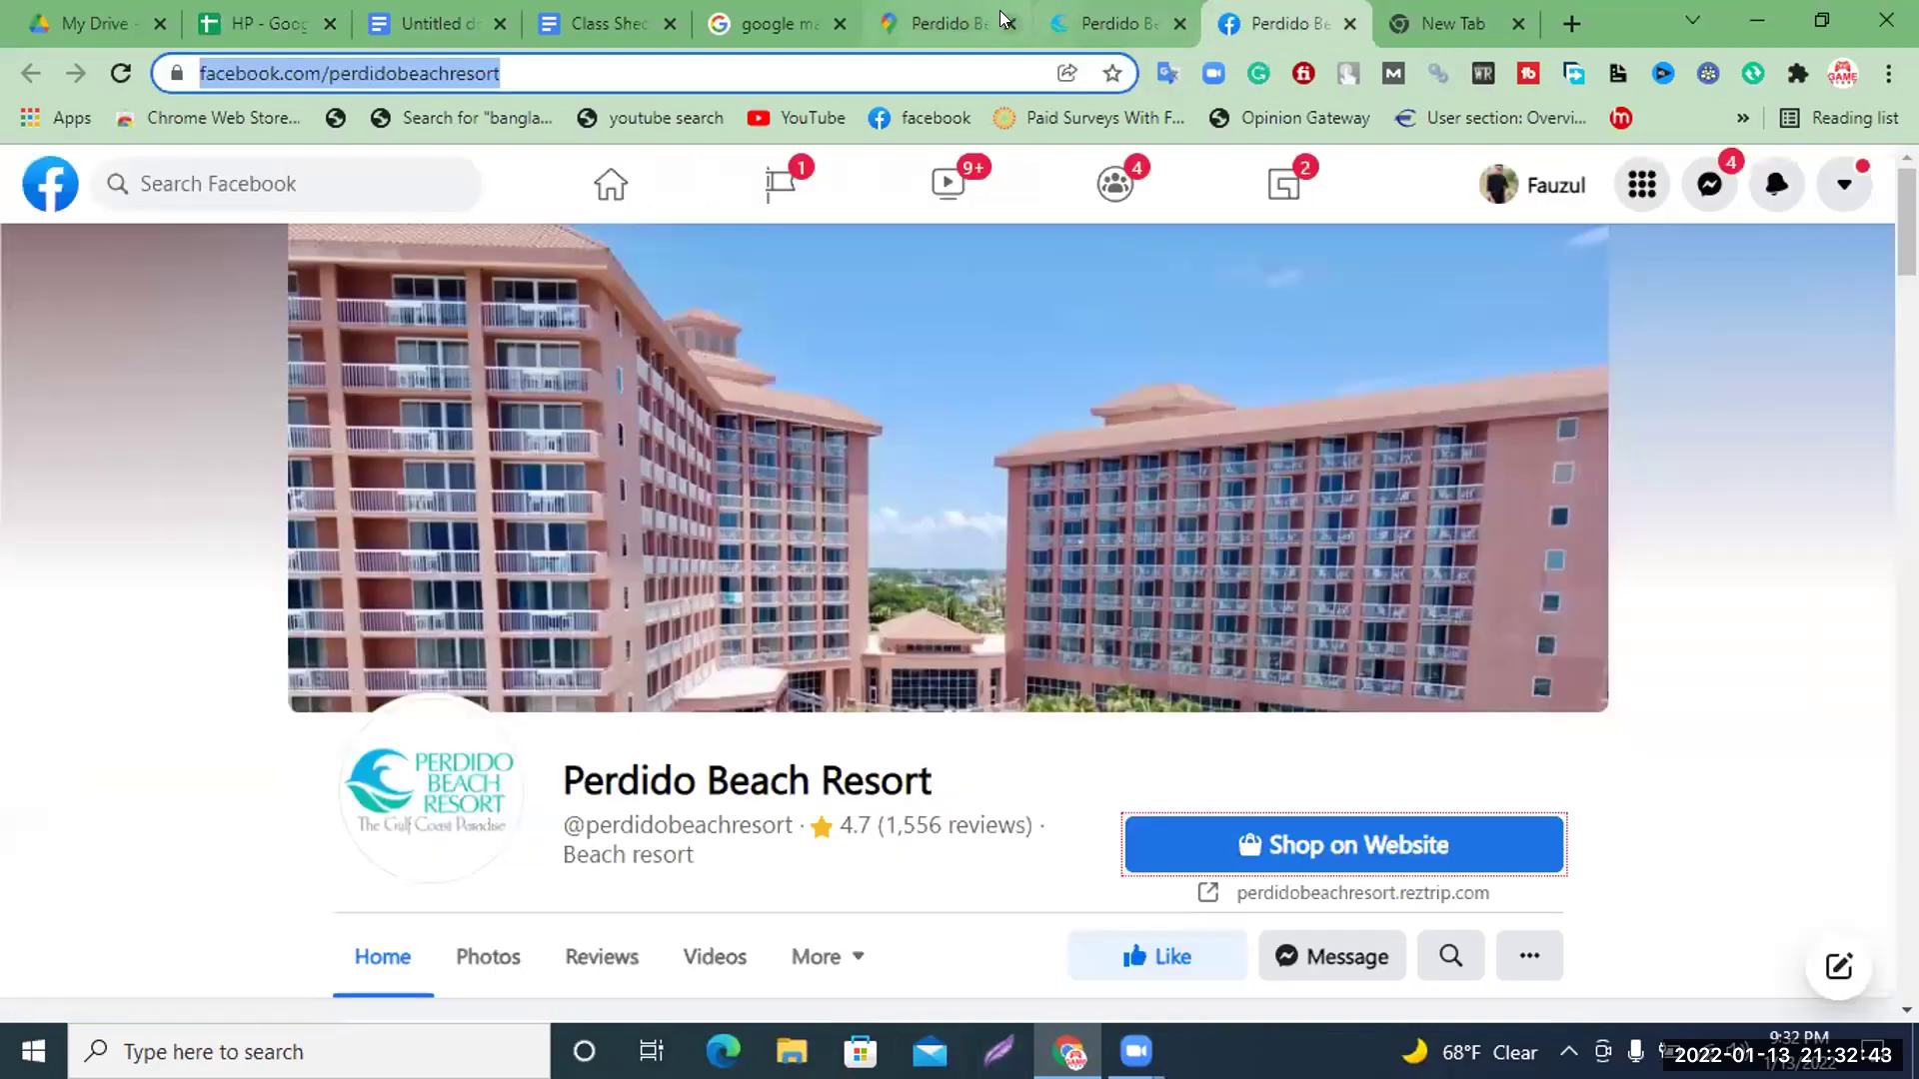
key(ctrl+shift+Tab)
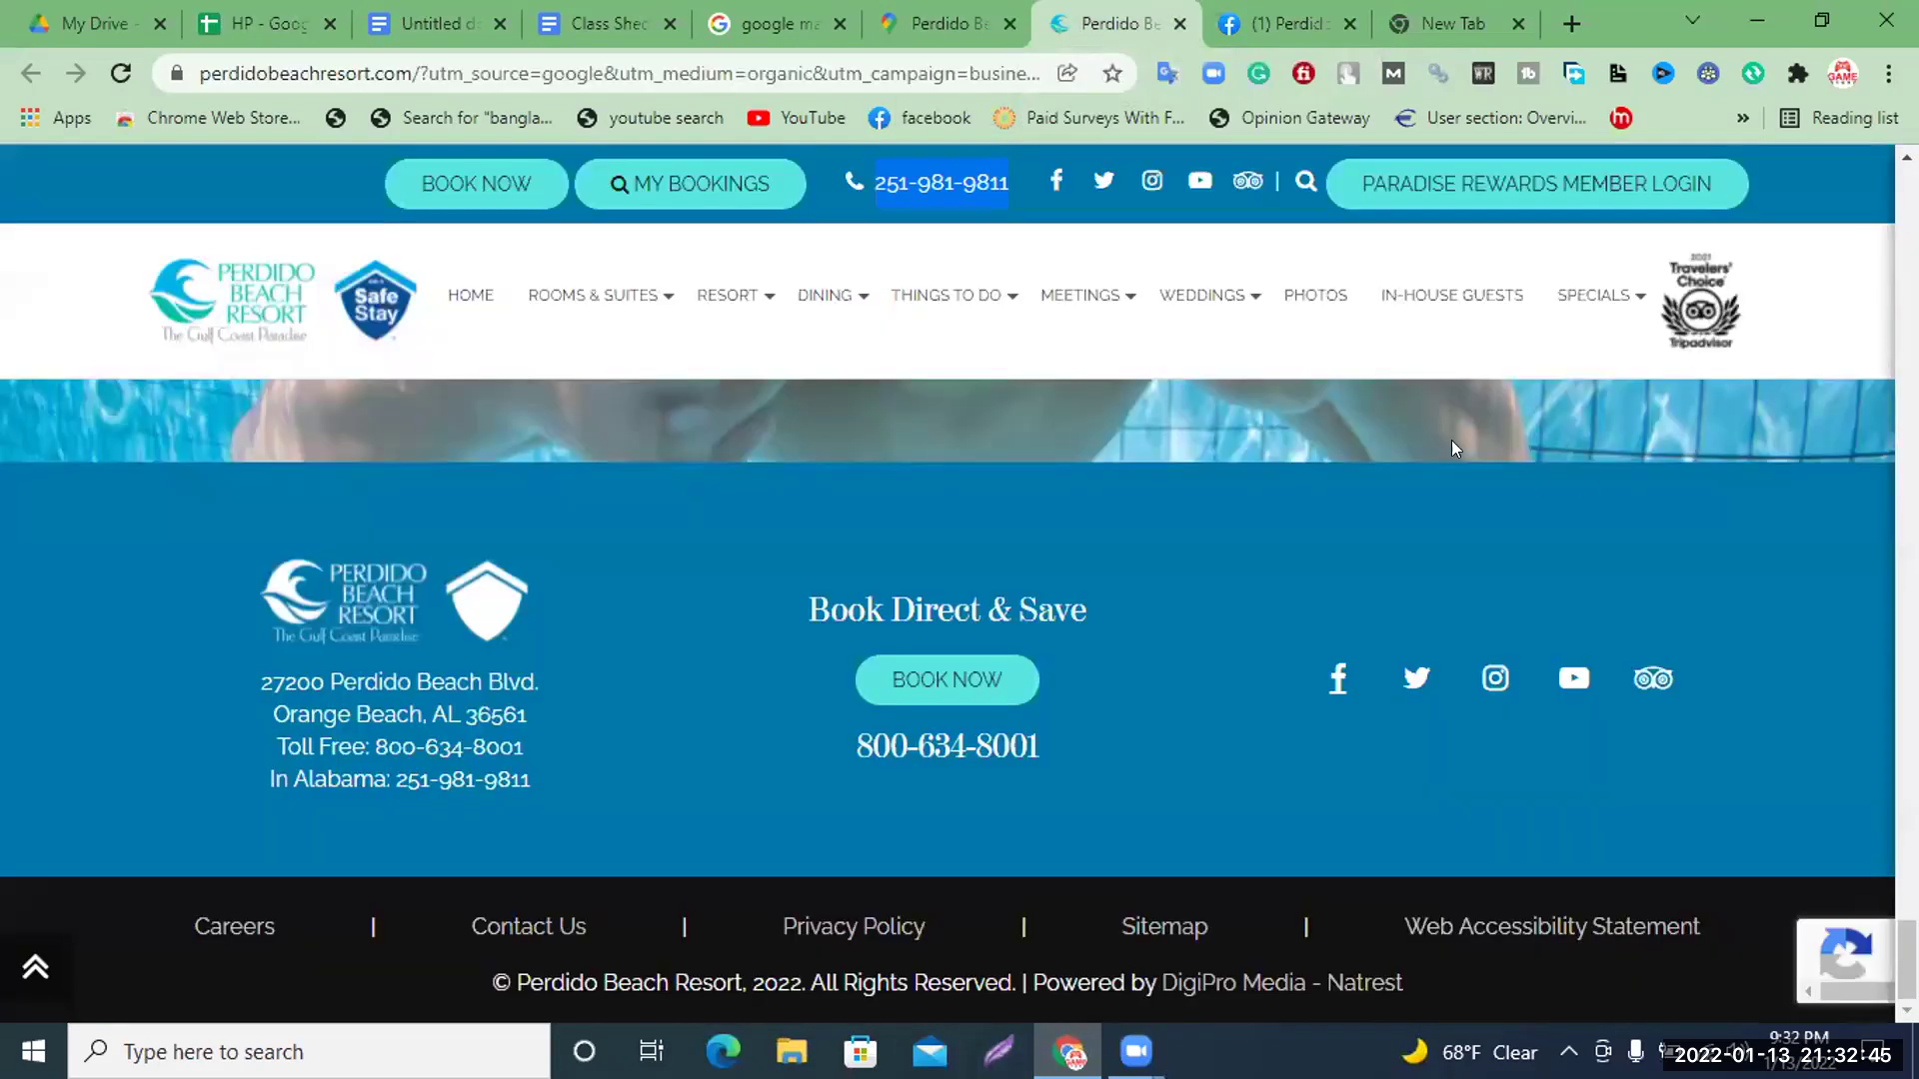
click(1500, 680)
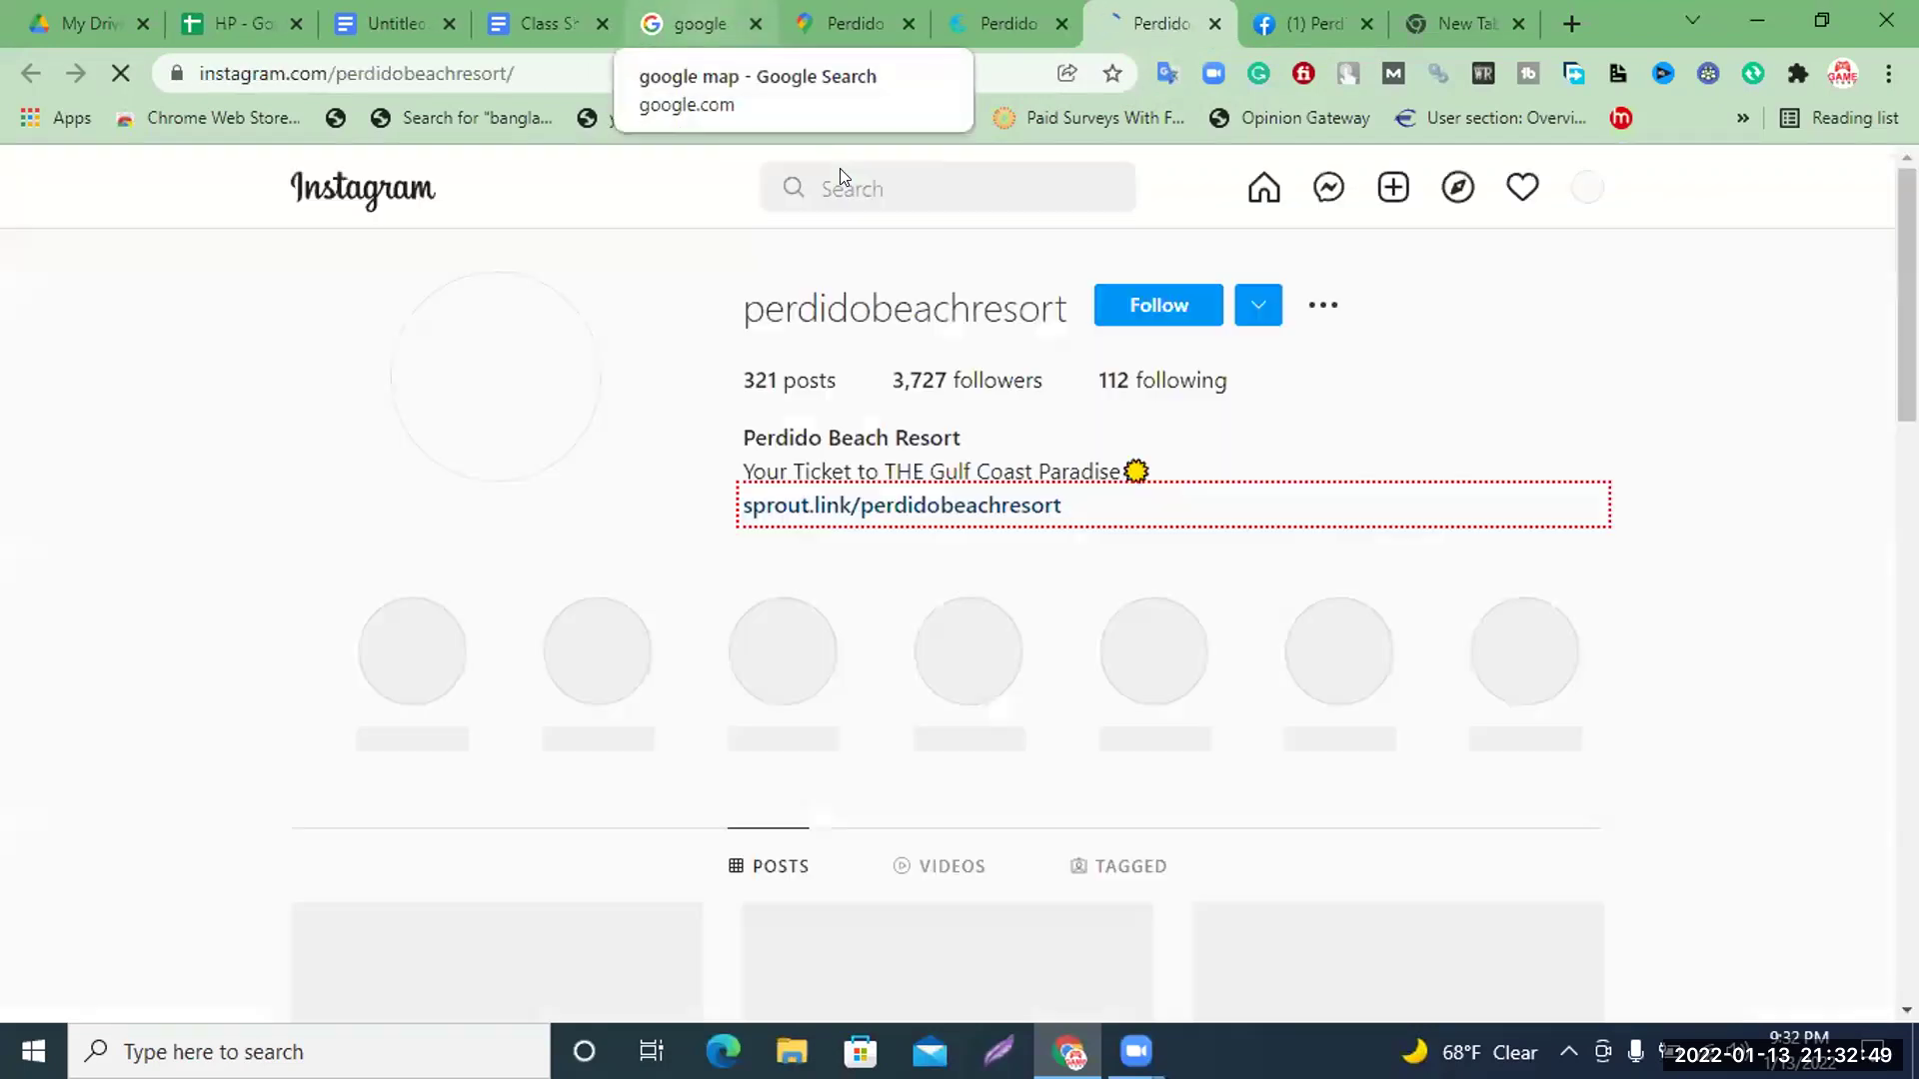
Copy the resort's Instagram profile address, instagram.com/perdidobeachresort, into Instagram ID cell F3 of the HP sheet and make it bold
click(530, 90)
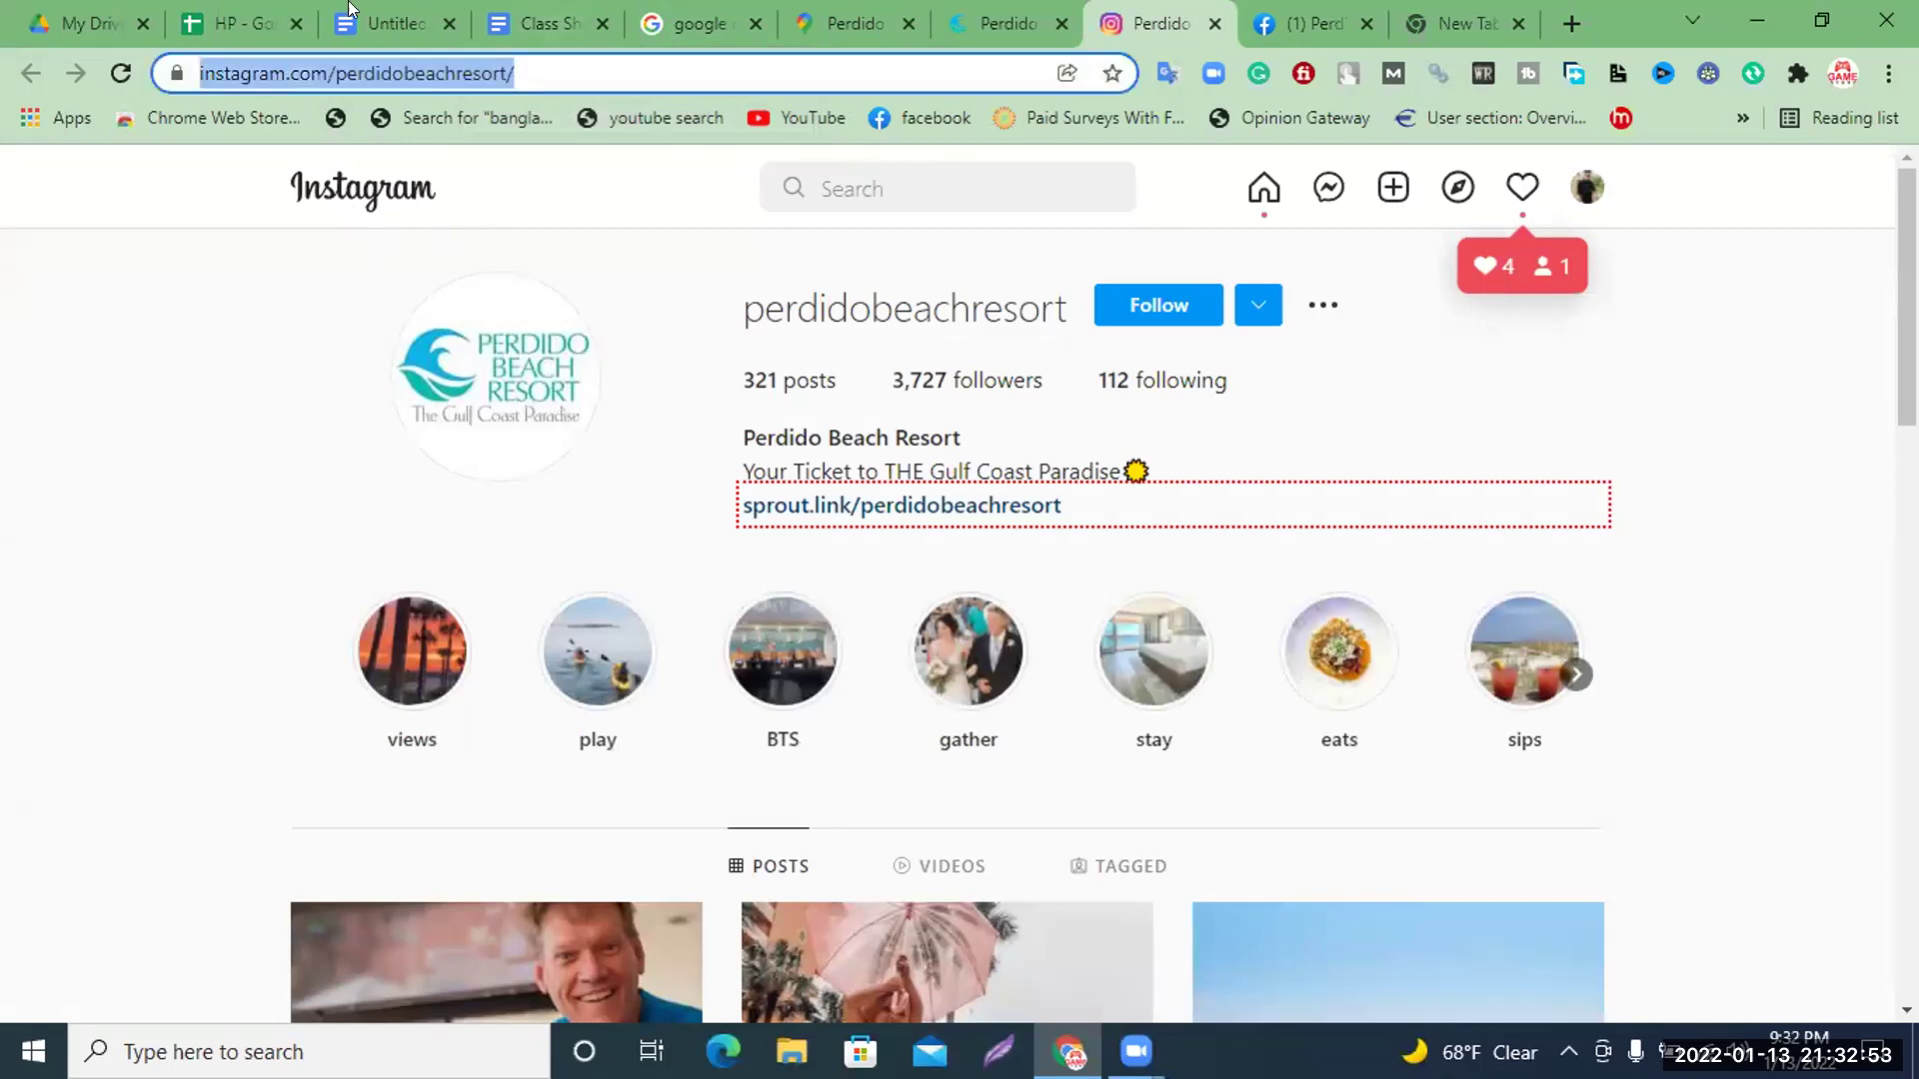
drag(352, 12, 228, 8)
click(510, 8)
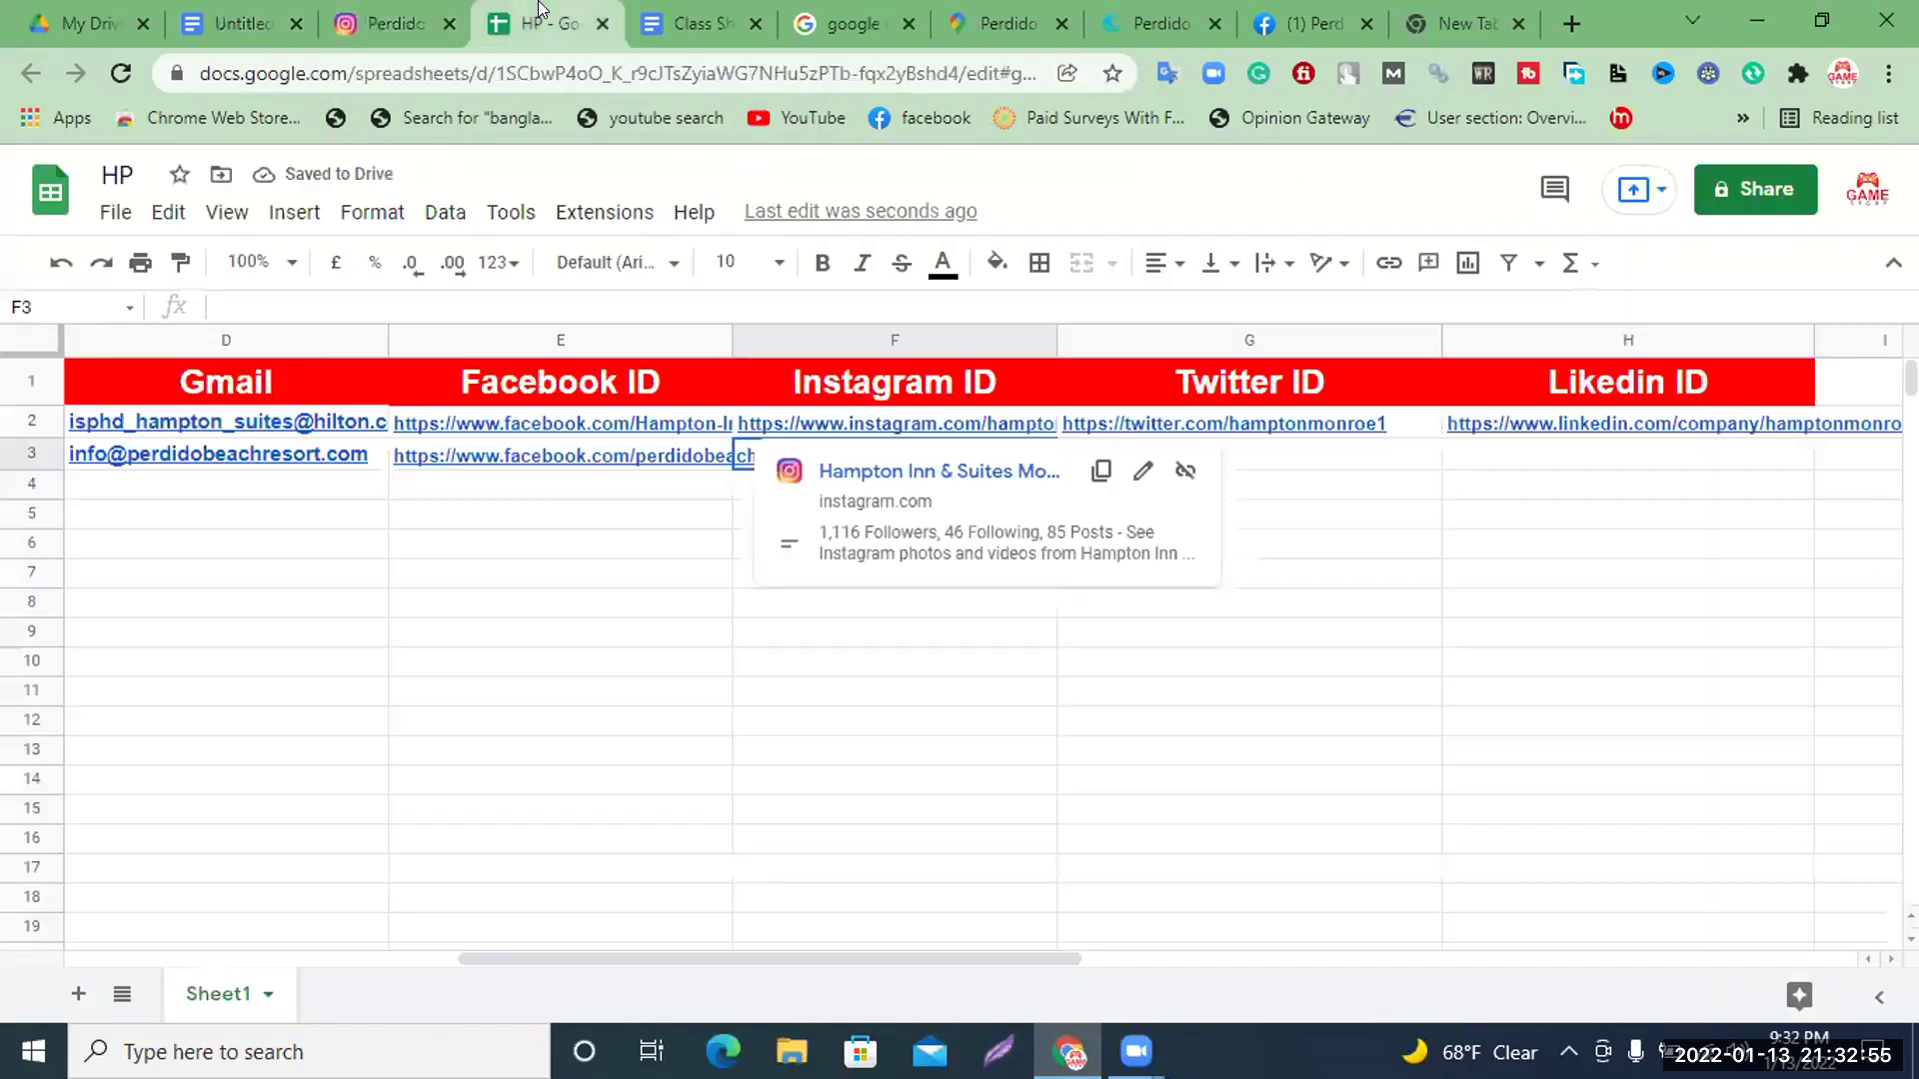
key(ctrl+v)
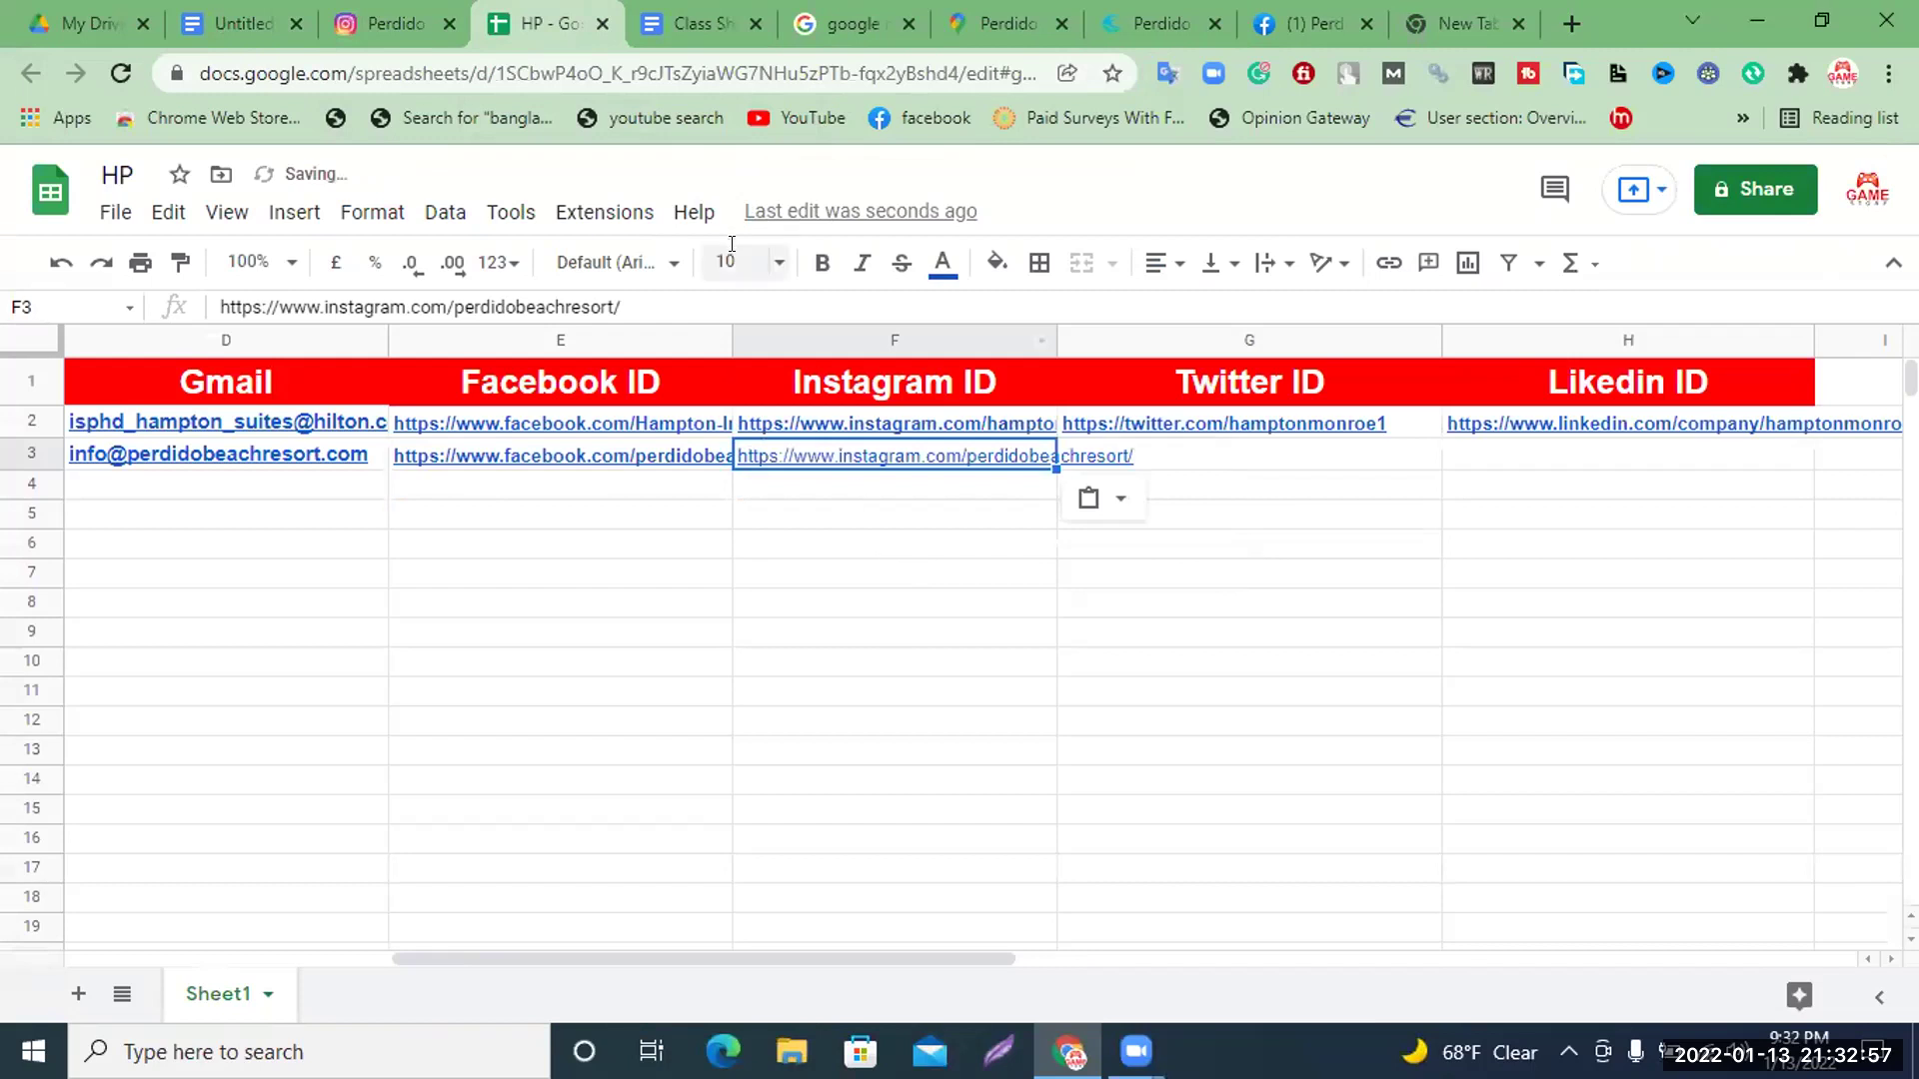
click(819, 264)
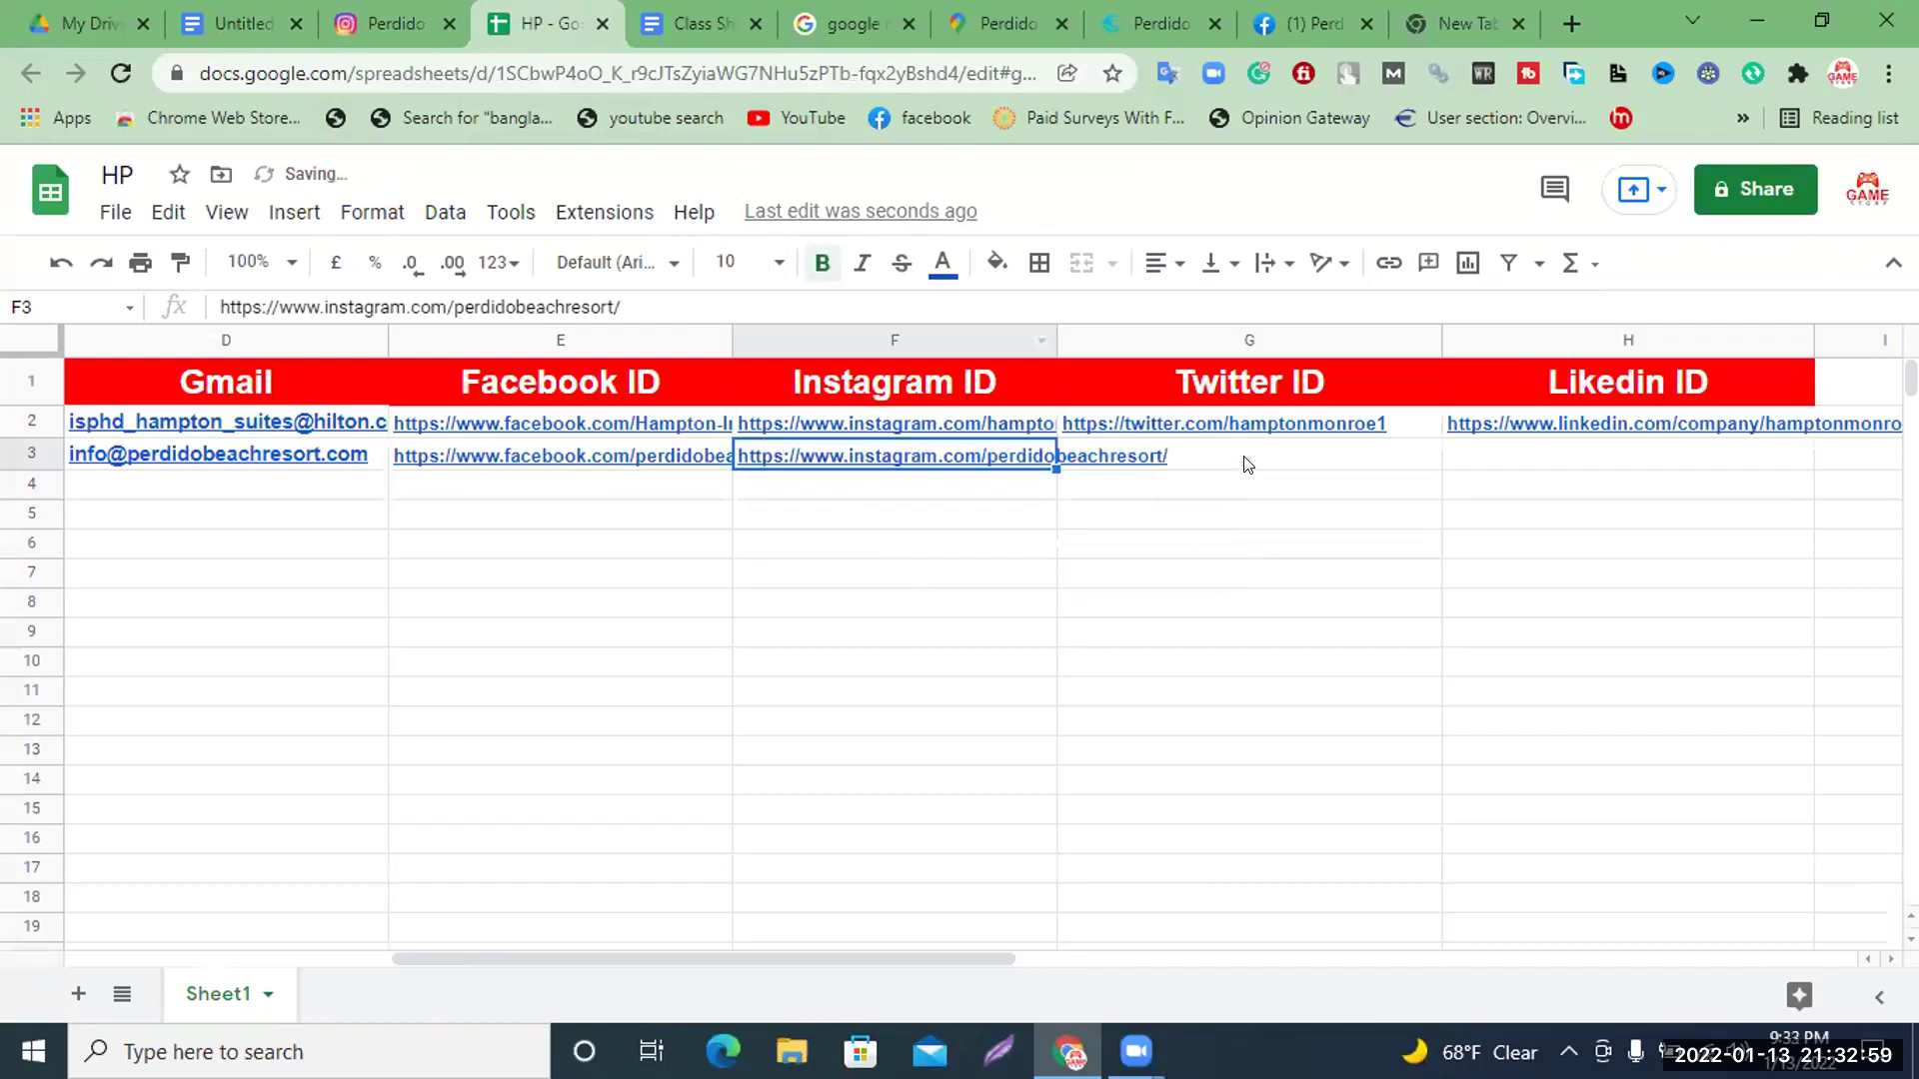
Open the resort's Twitter profile from its website, copy the address twitter.com/PerdidoBeachRes into Twitter ID cell G3 and make it bold
click(1247, 464)
click(1172, 10)
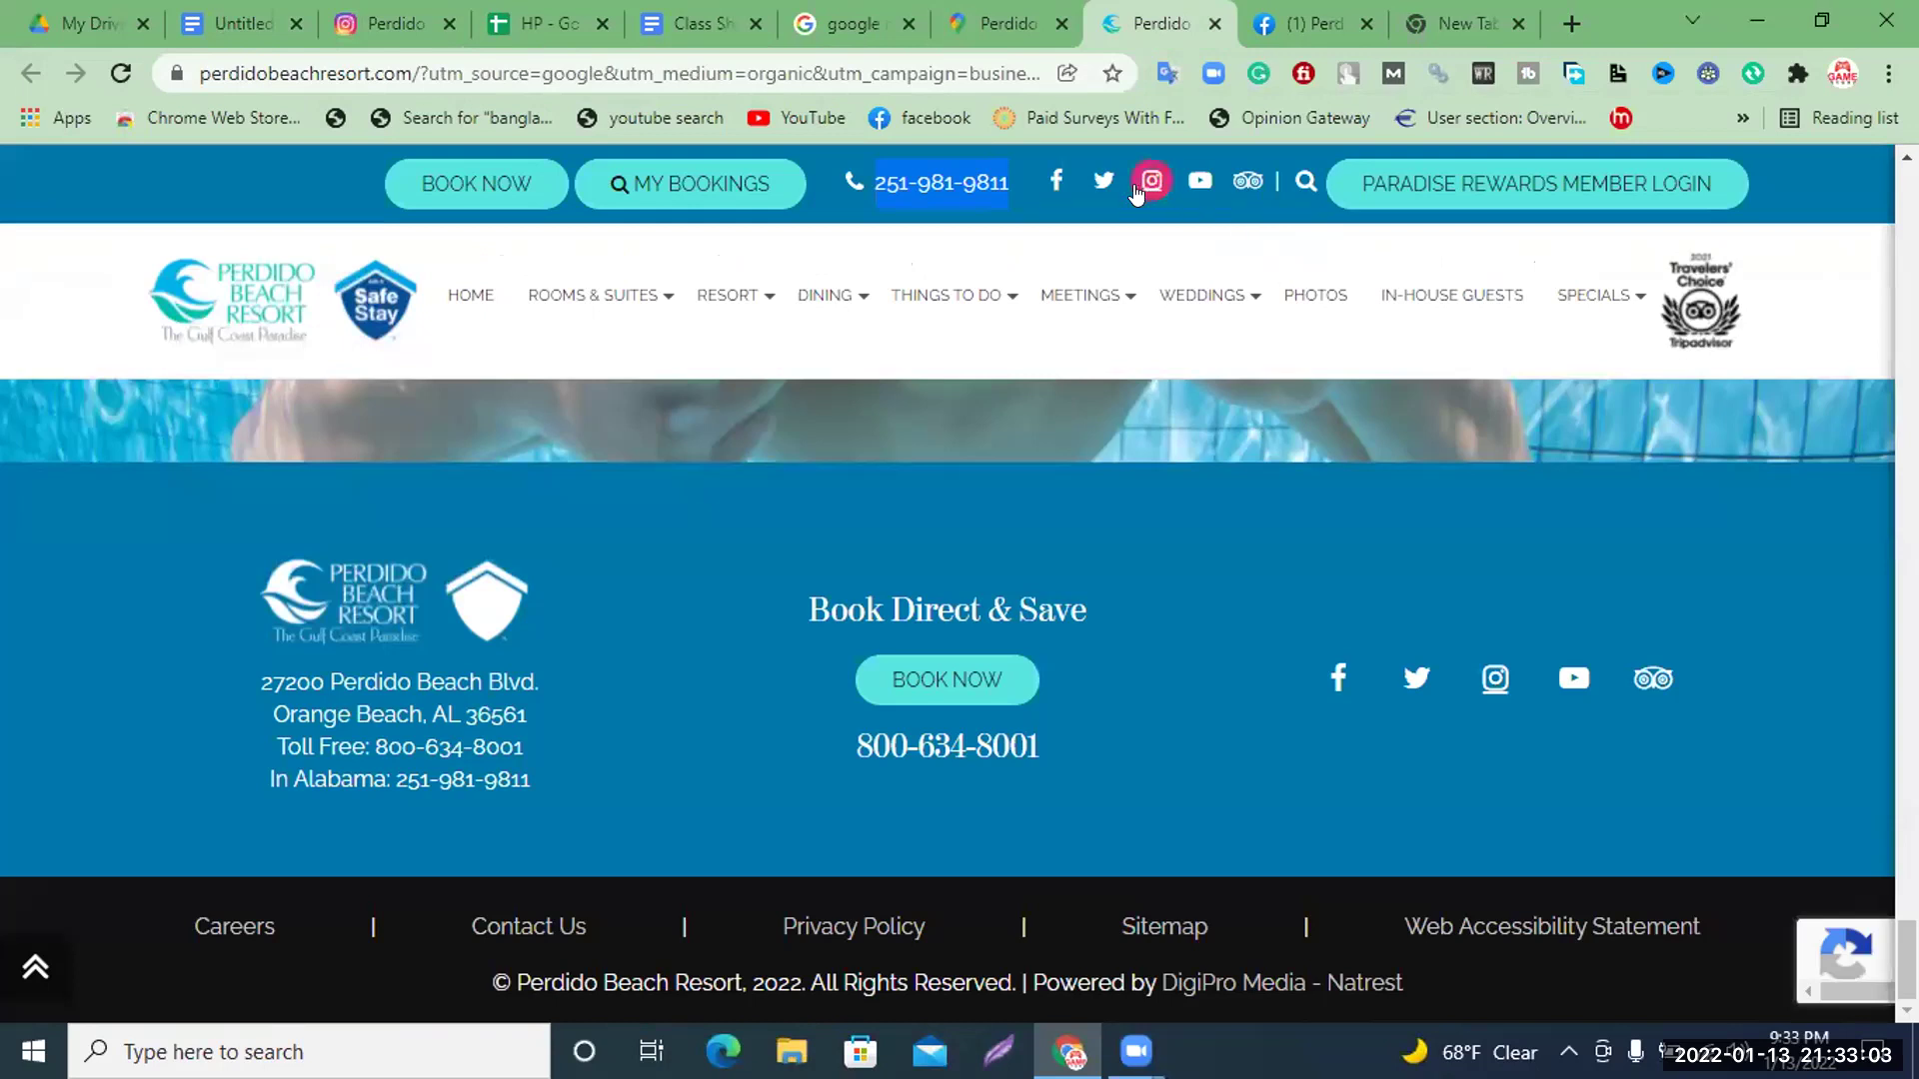
click(1102, 186)
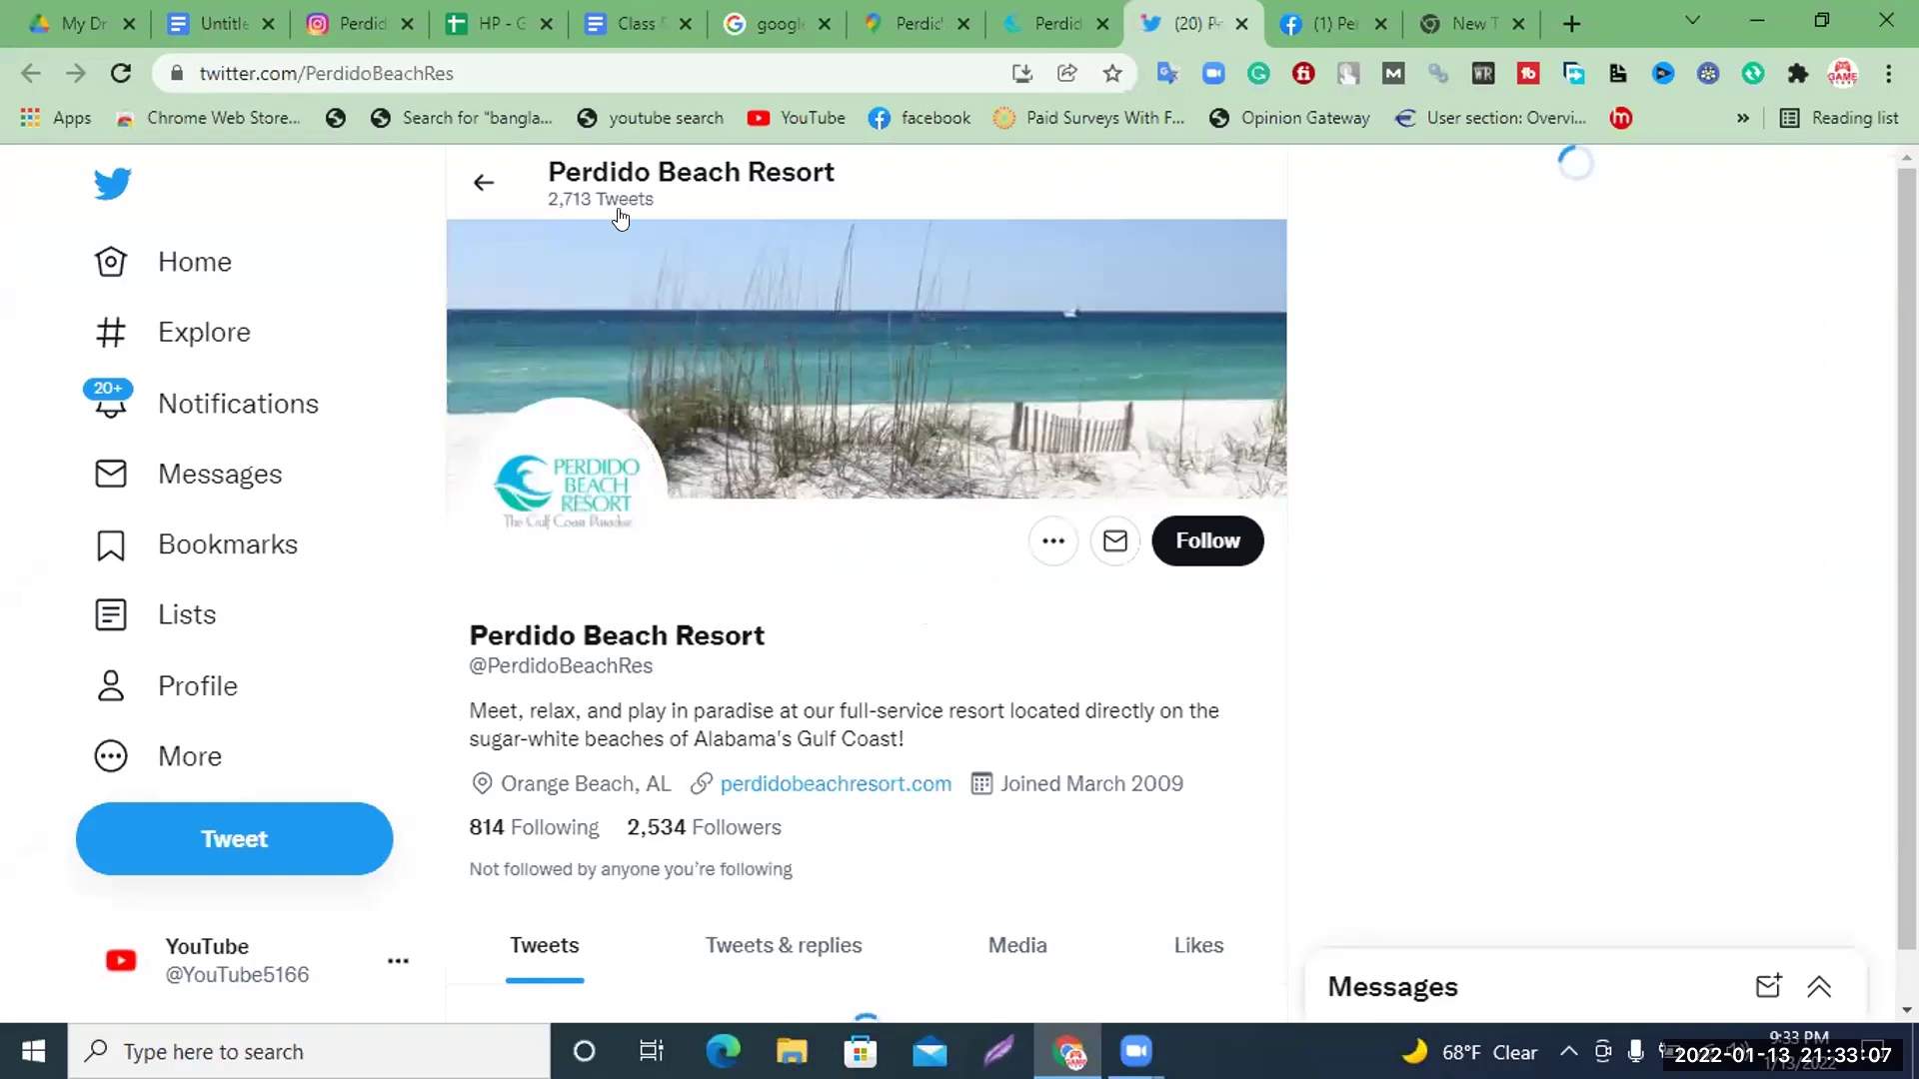
click(464, 72)
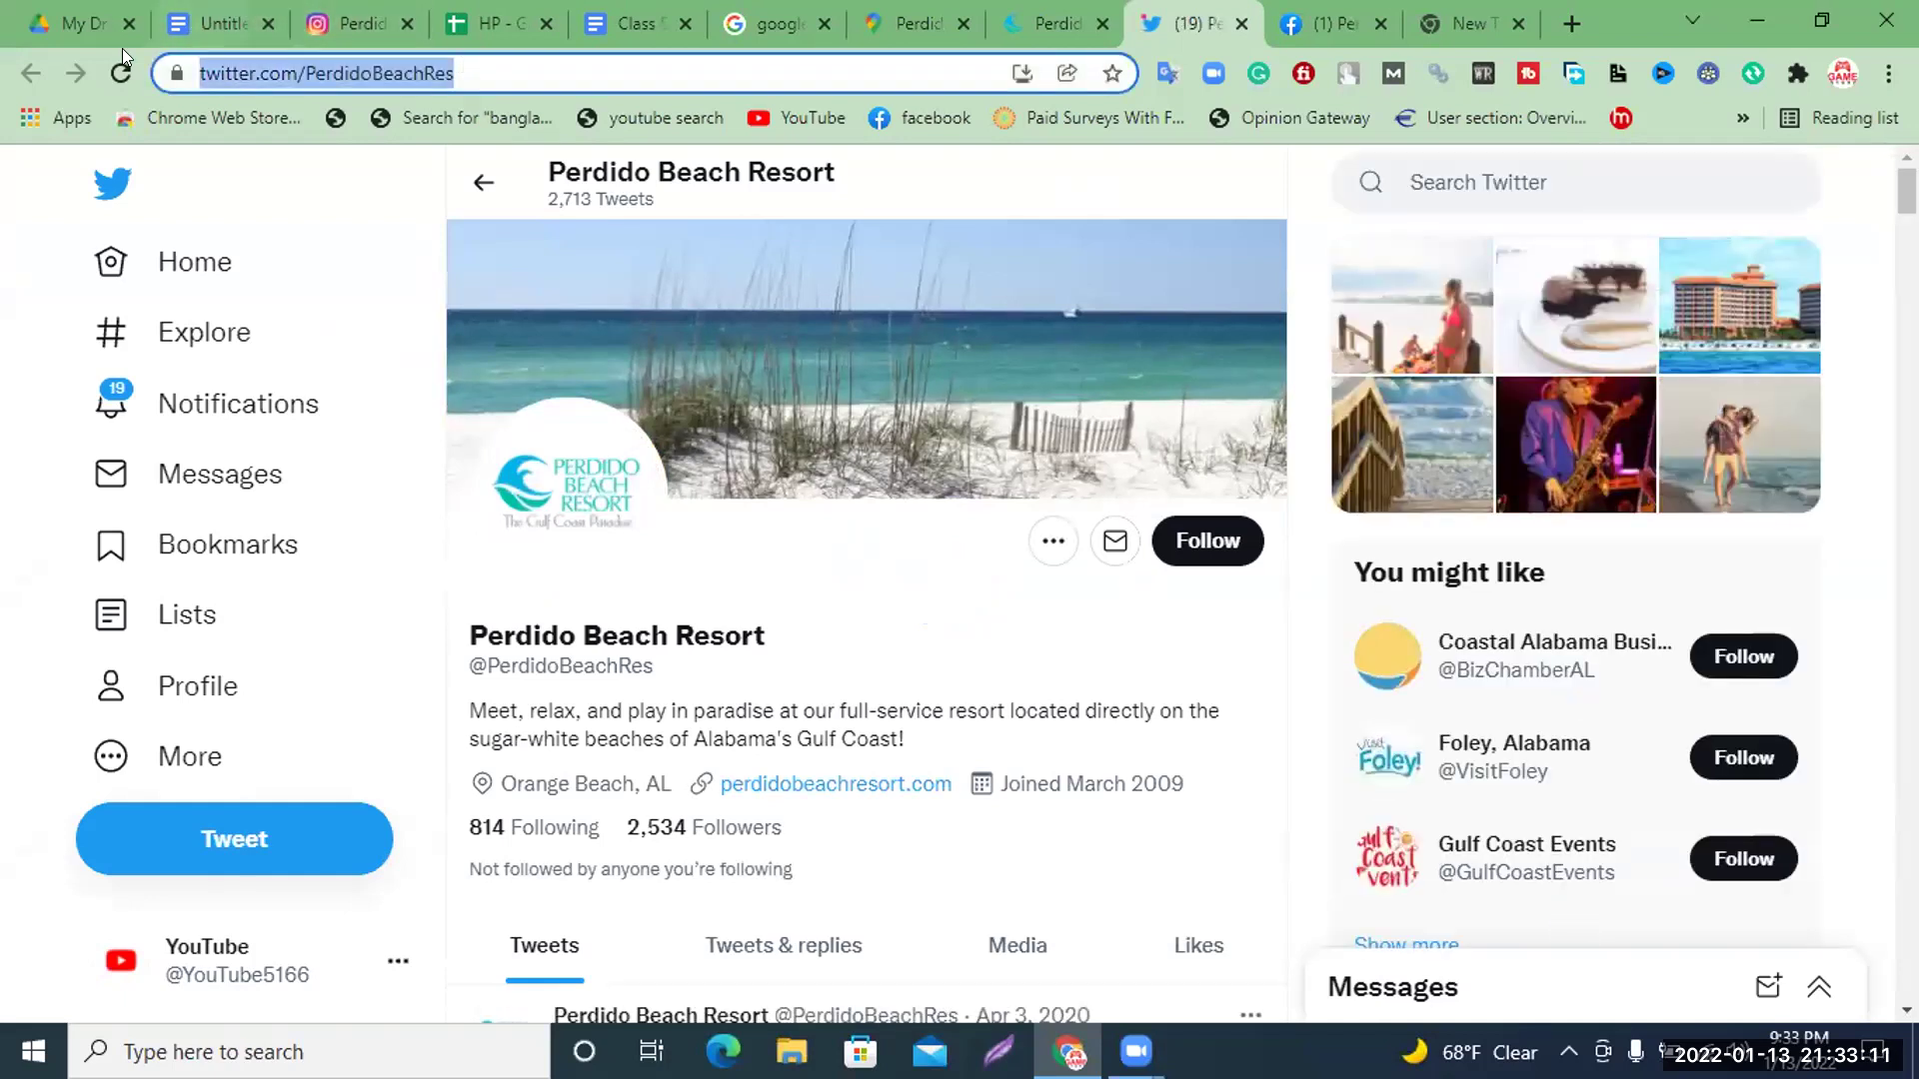
click(494, 6)
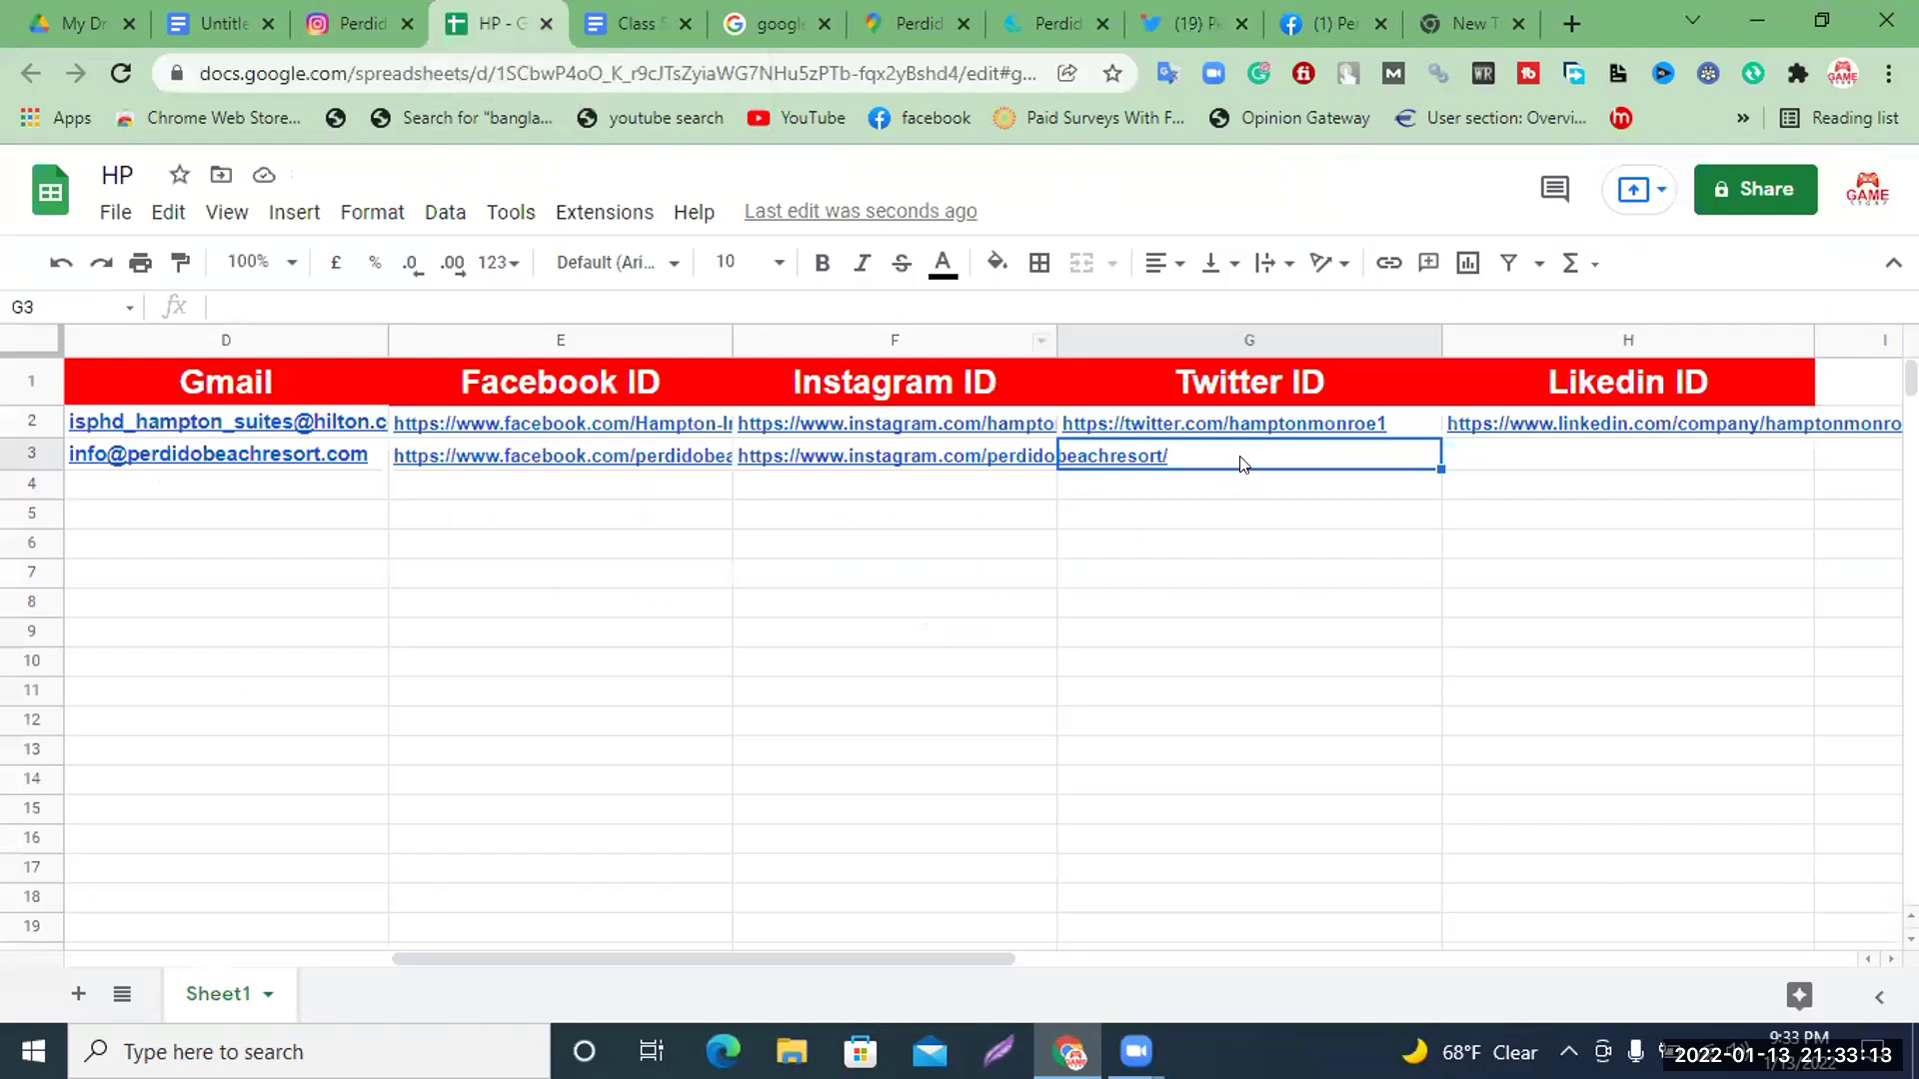
key(ctrl+v)
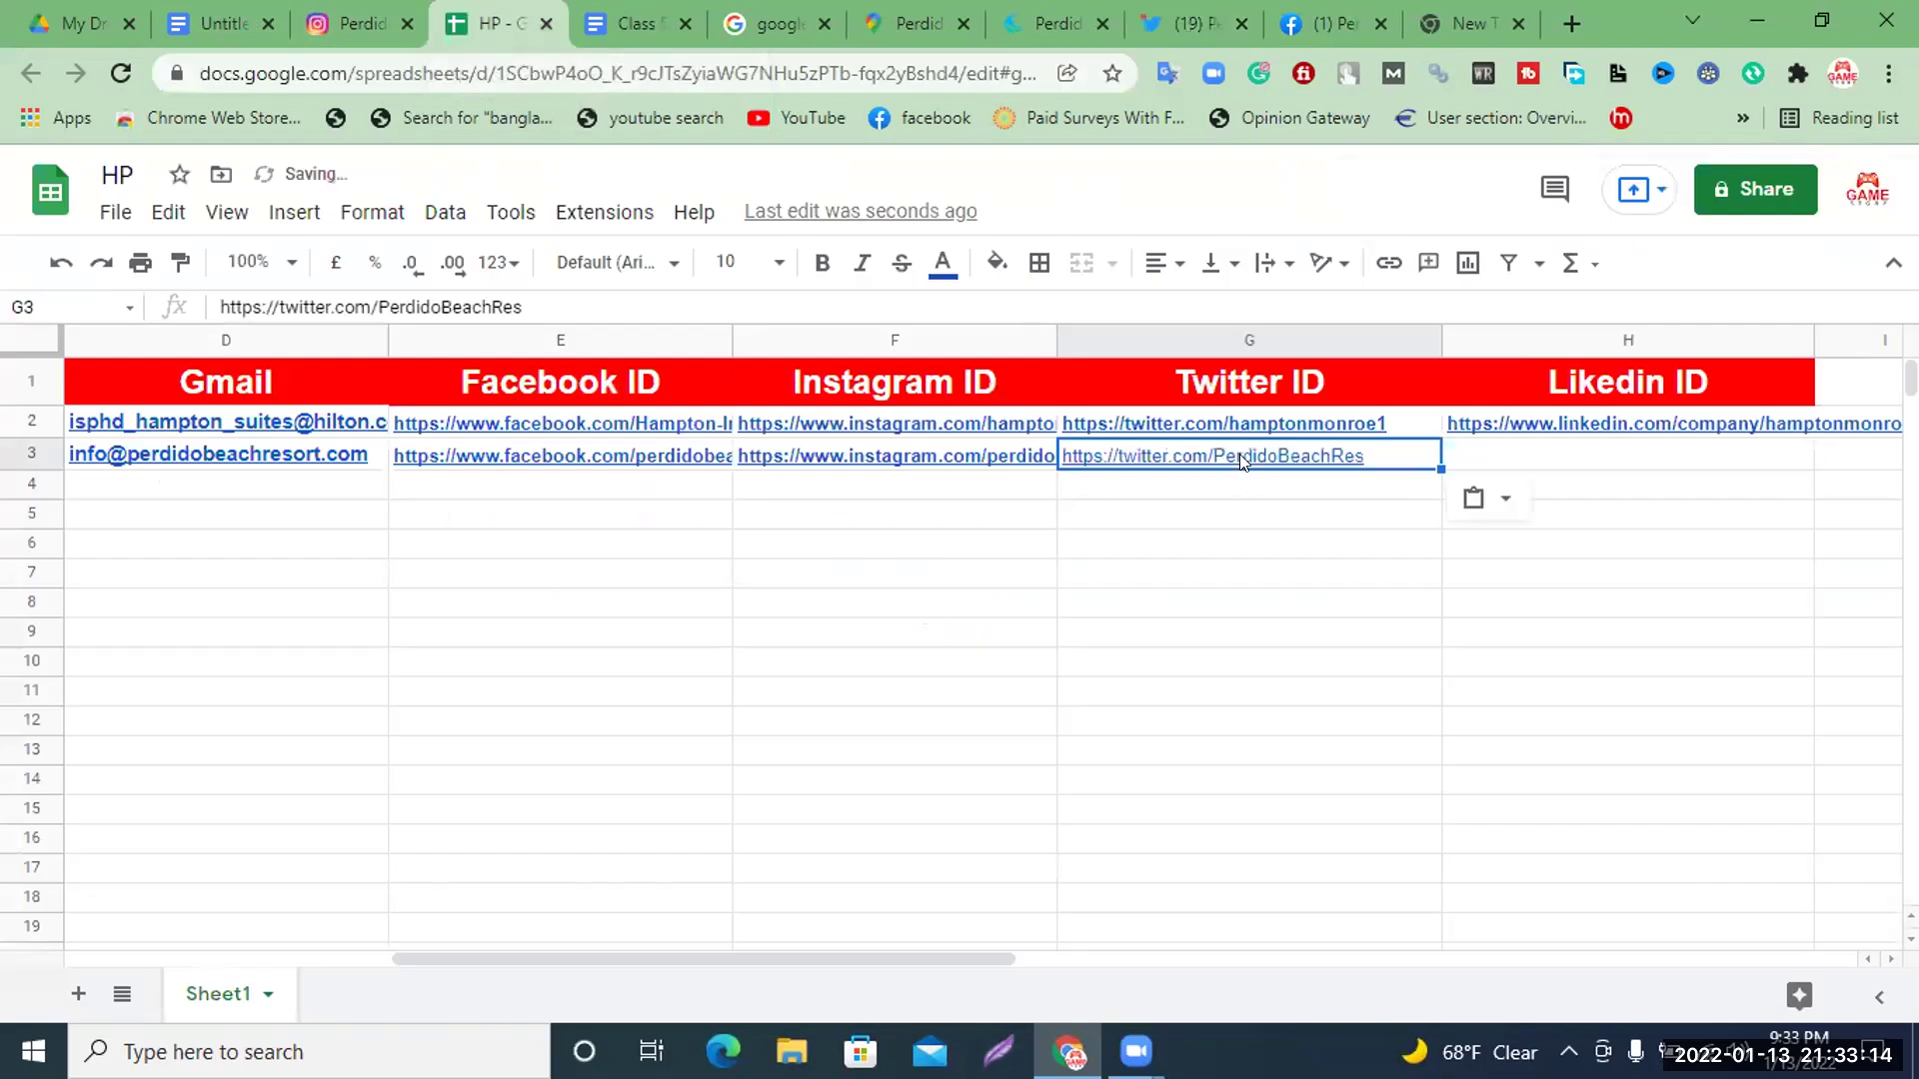
click(831, 260)
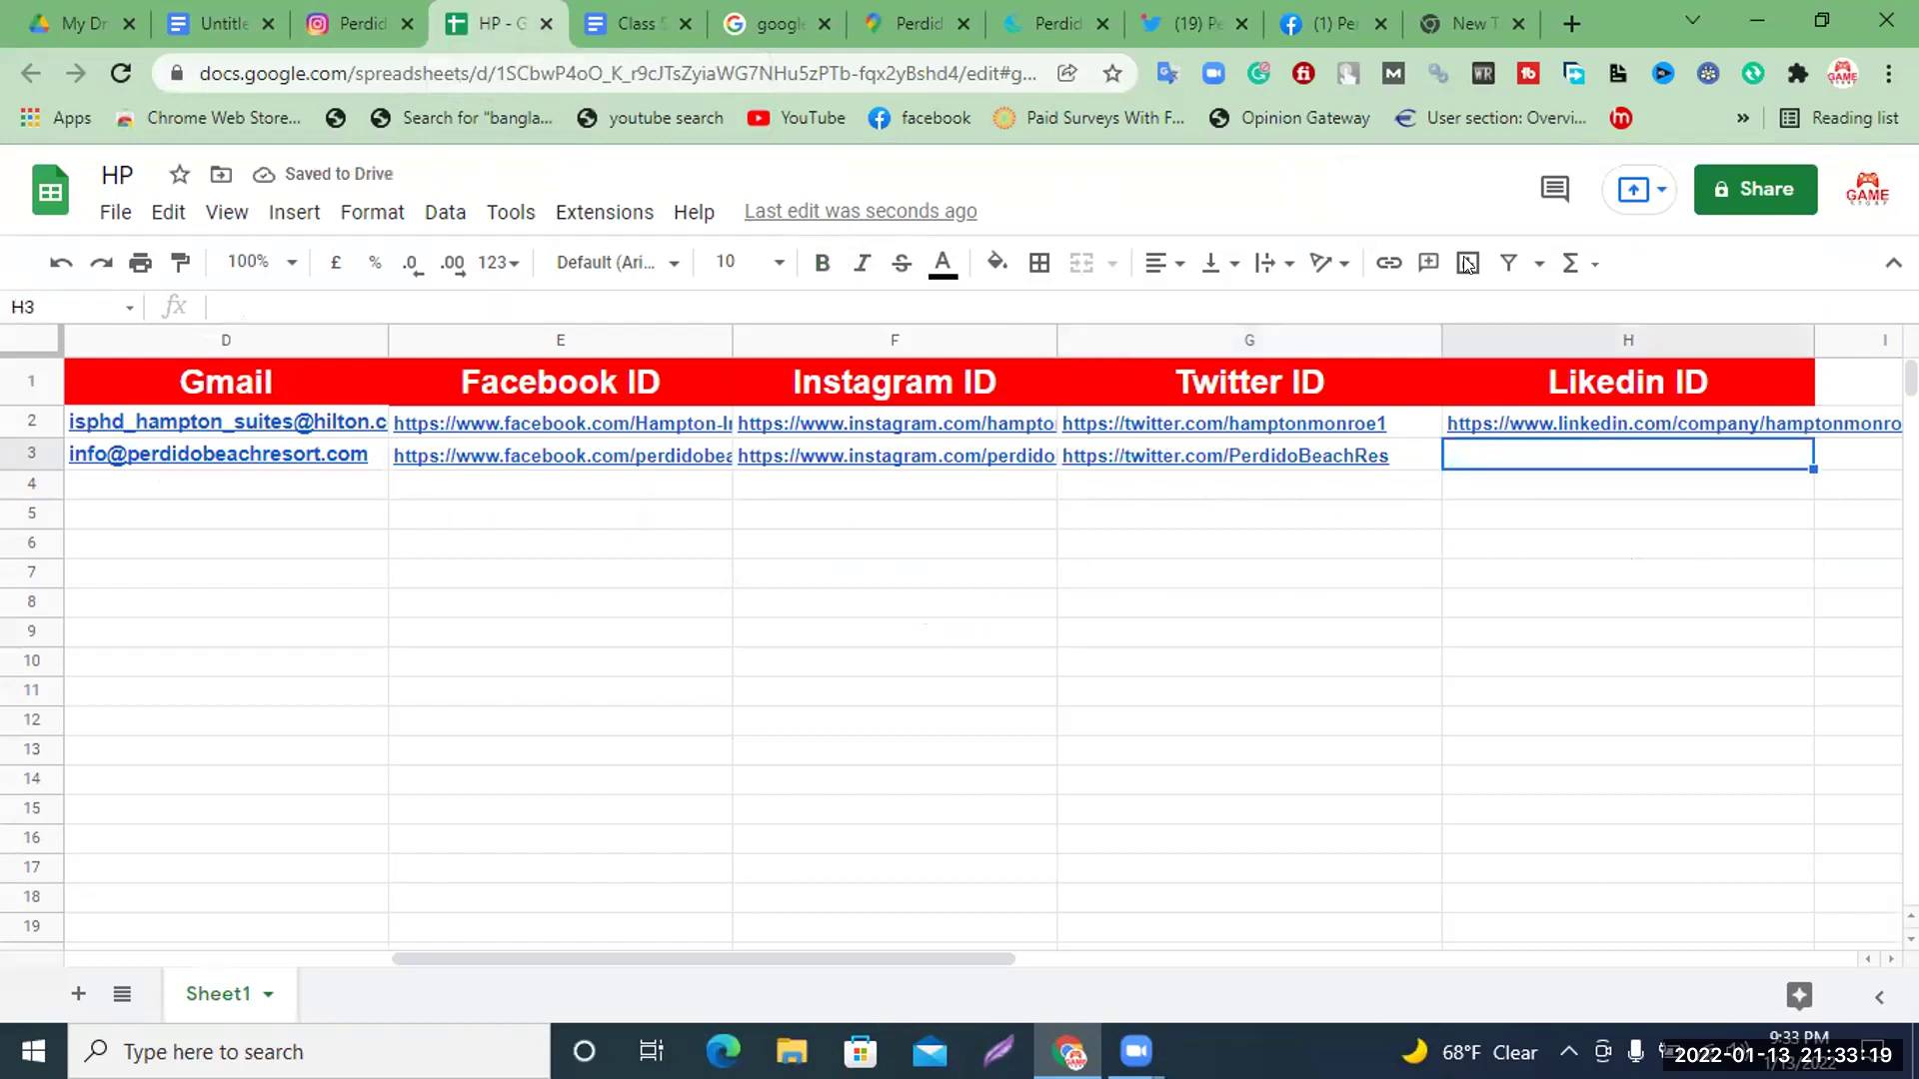
Check the resort's website for a LinkedIn link and copy the name Perdido Beach Resort from its Google Maps listing
key(ctrl+8)
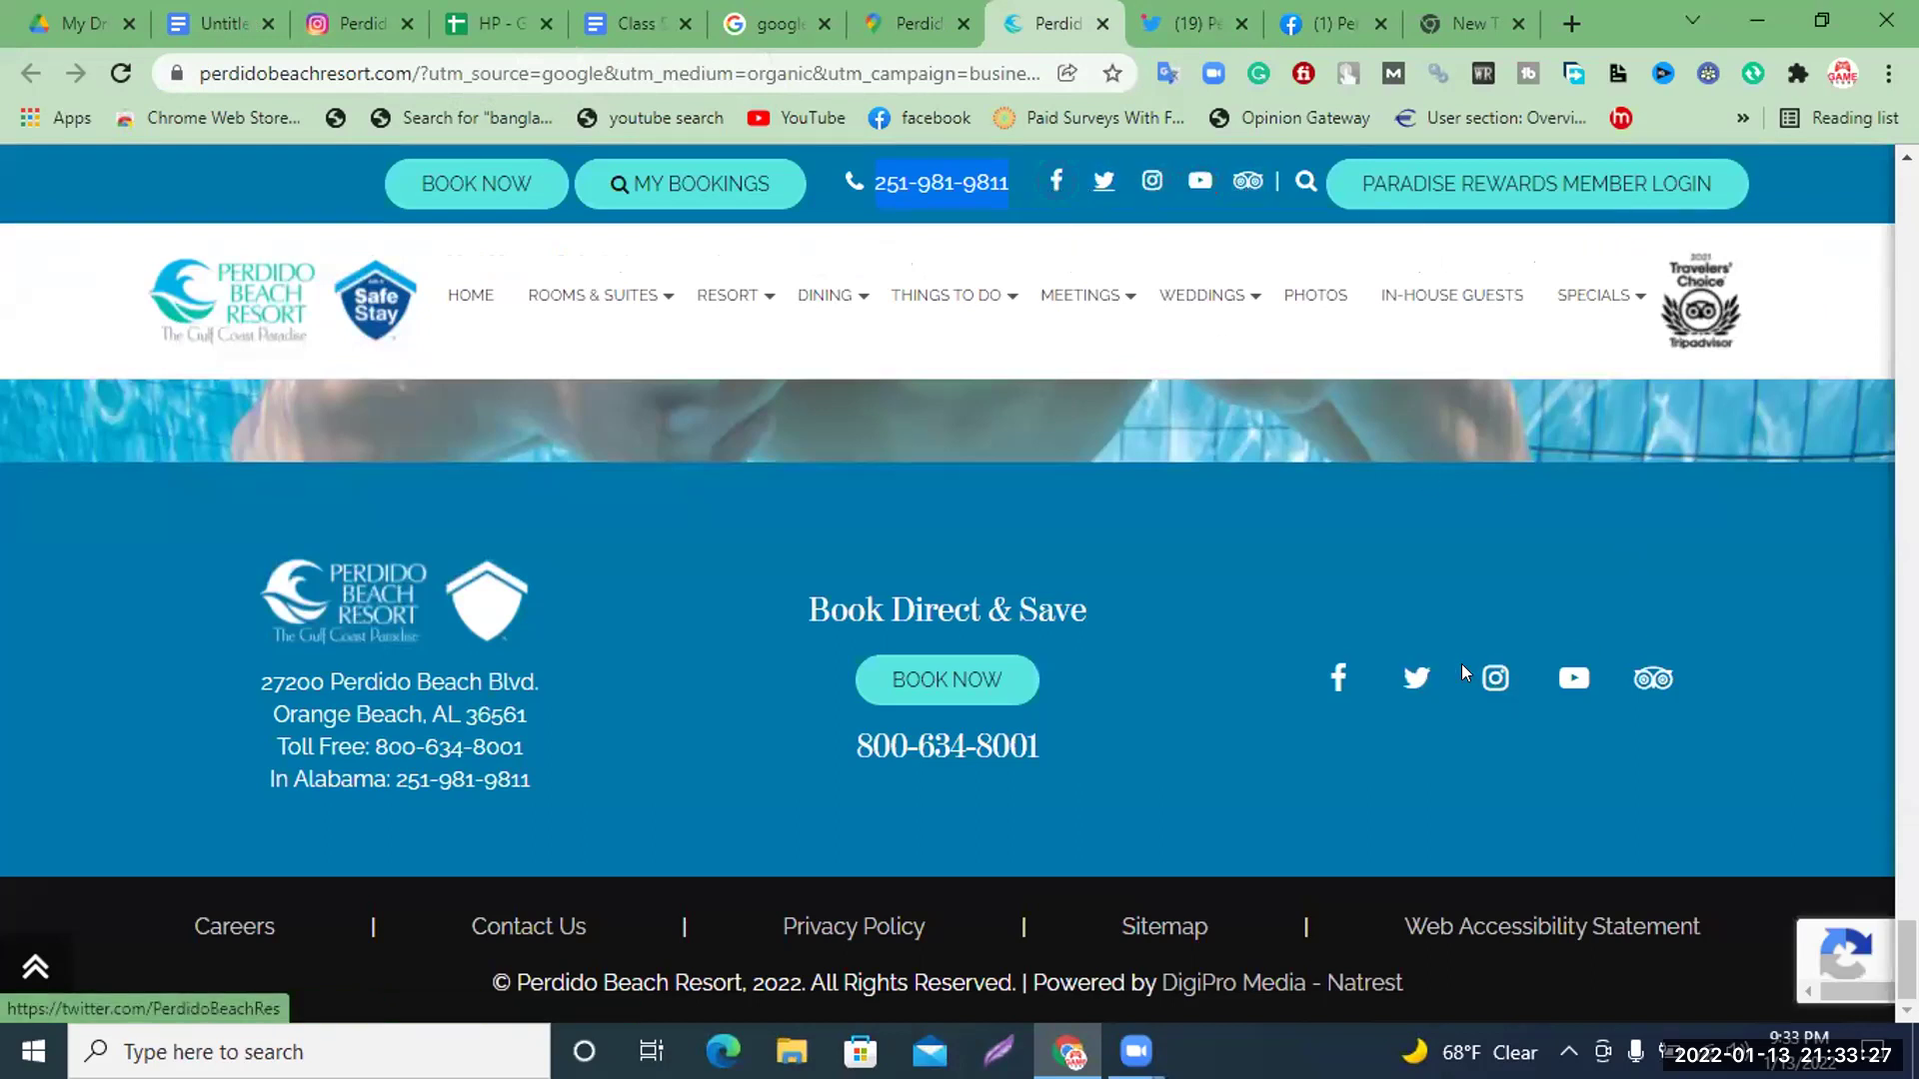
scroll(683, 487, up, 20)
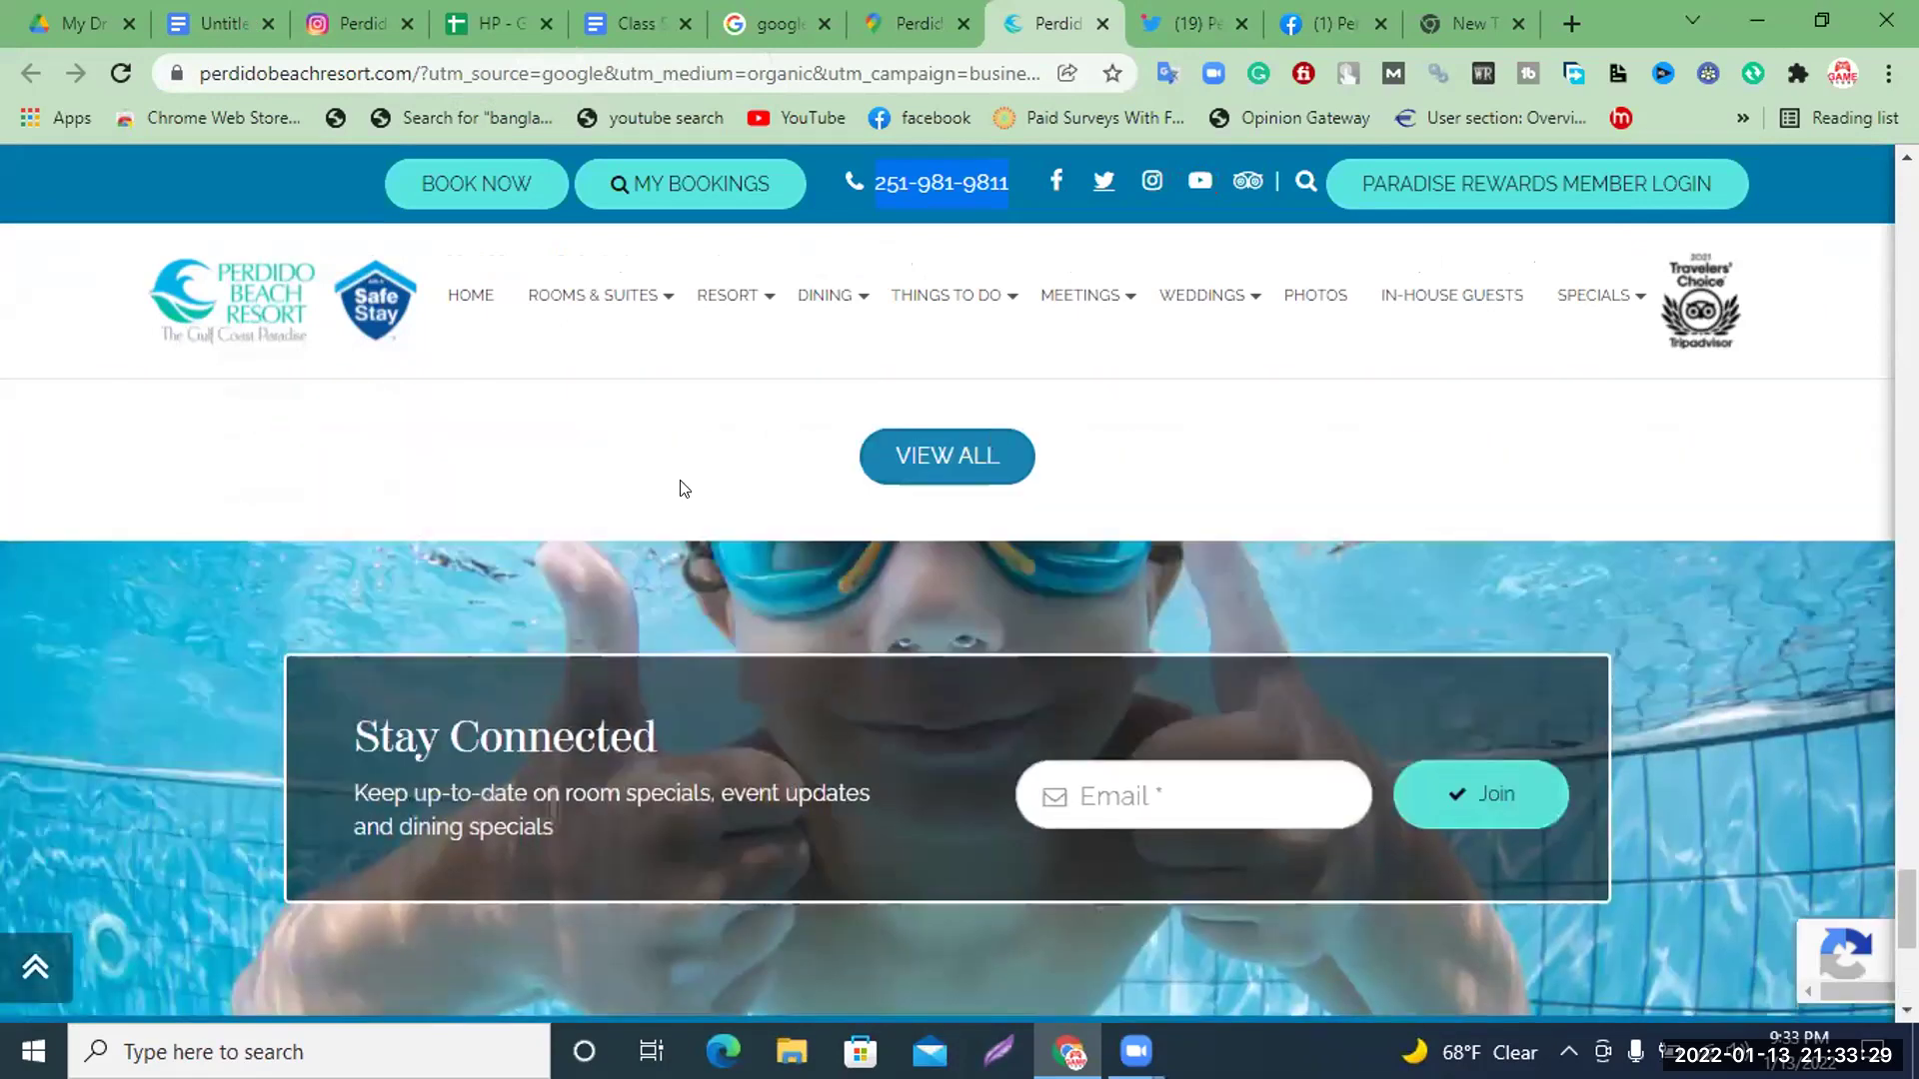
scroll(683, 487, up, 20)
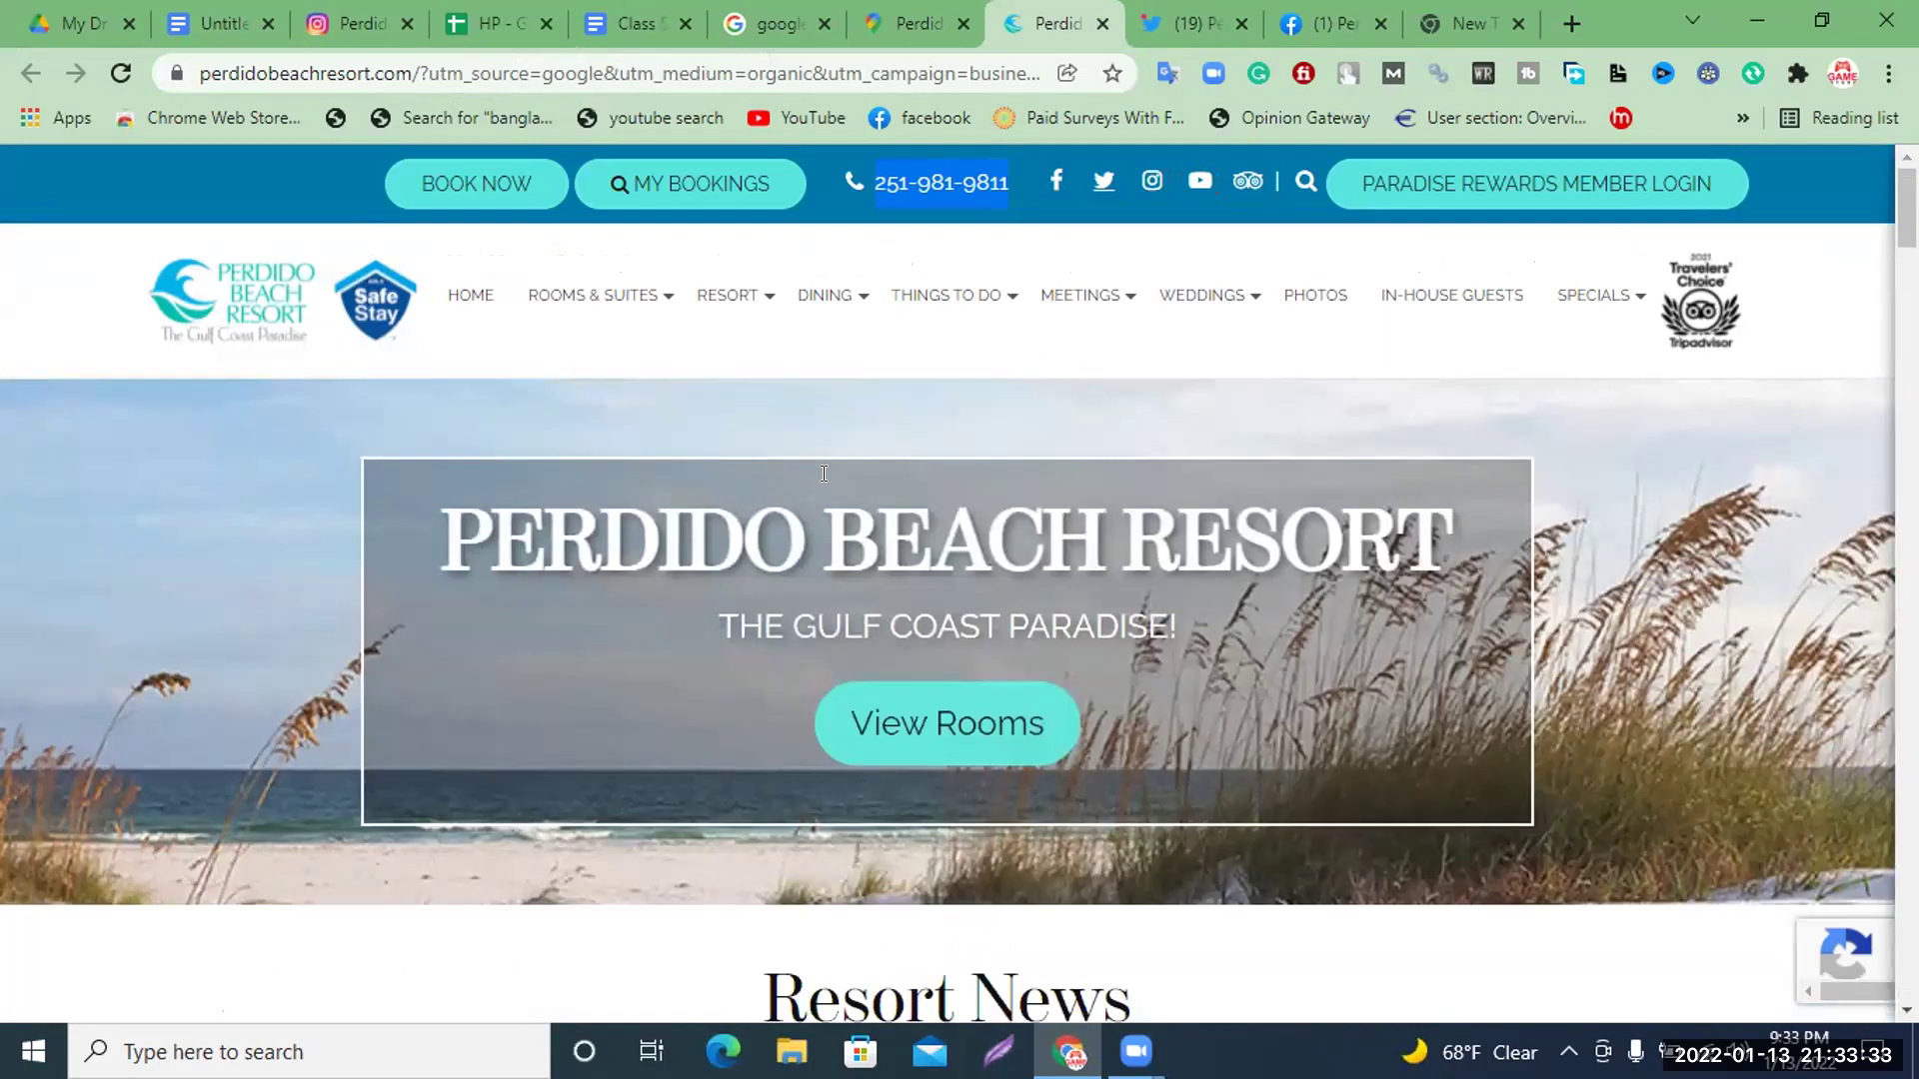
click(905, 23)
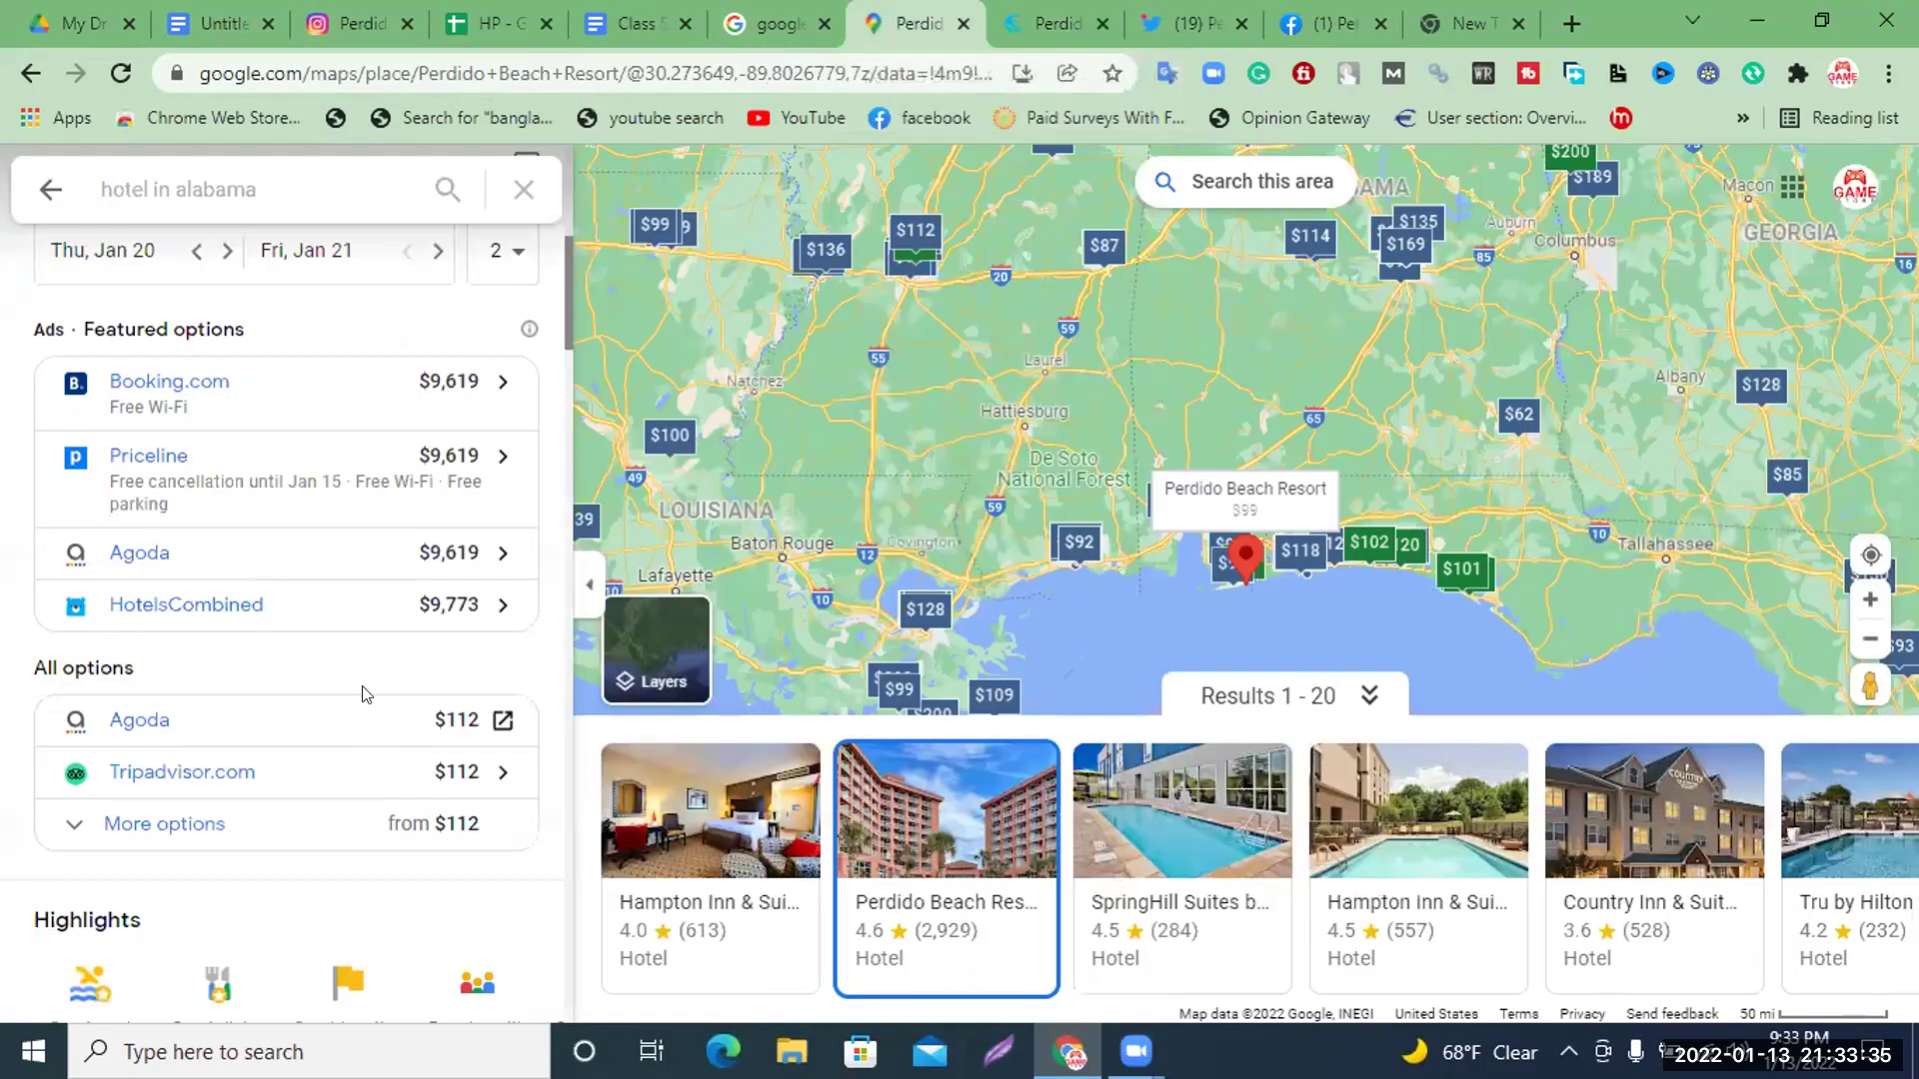
scroll(362, 694, up, 7)
right_click(308, 530)
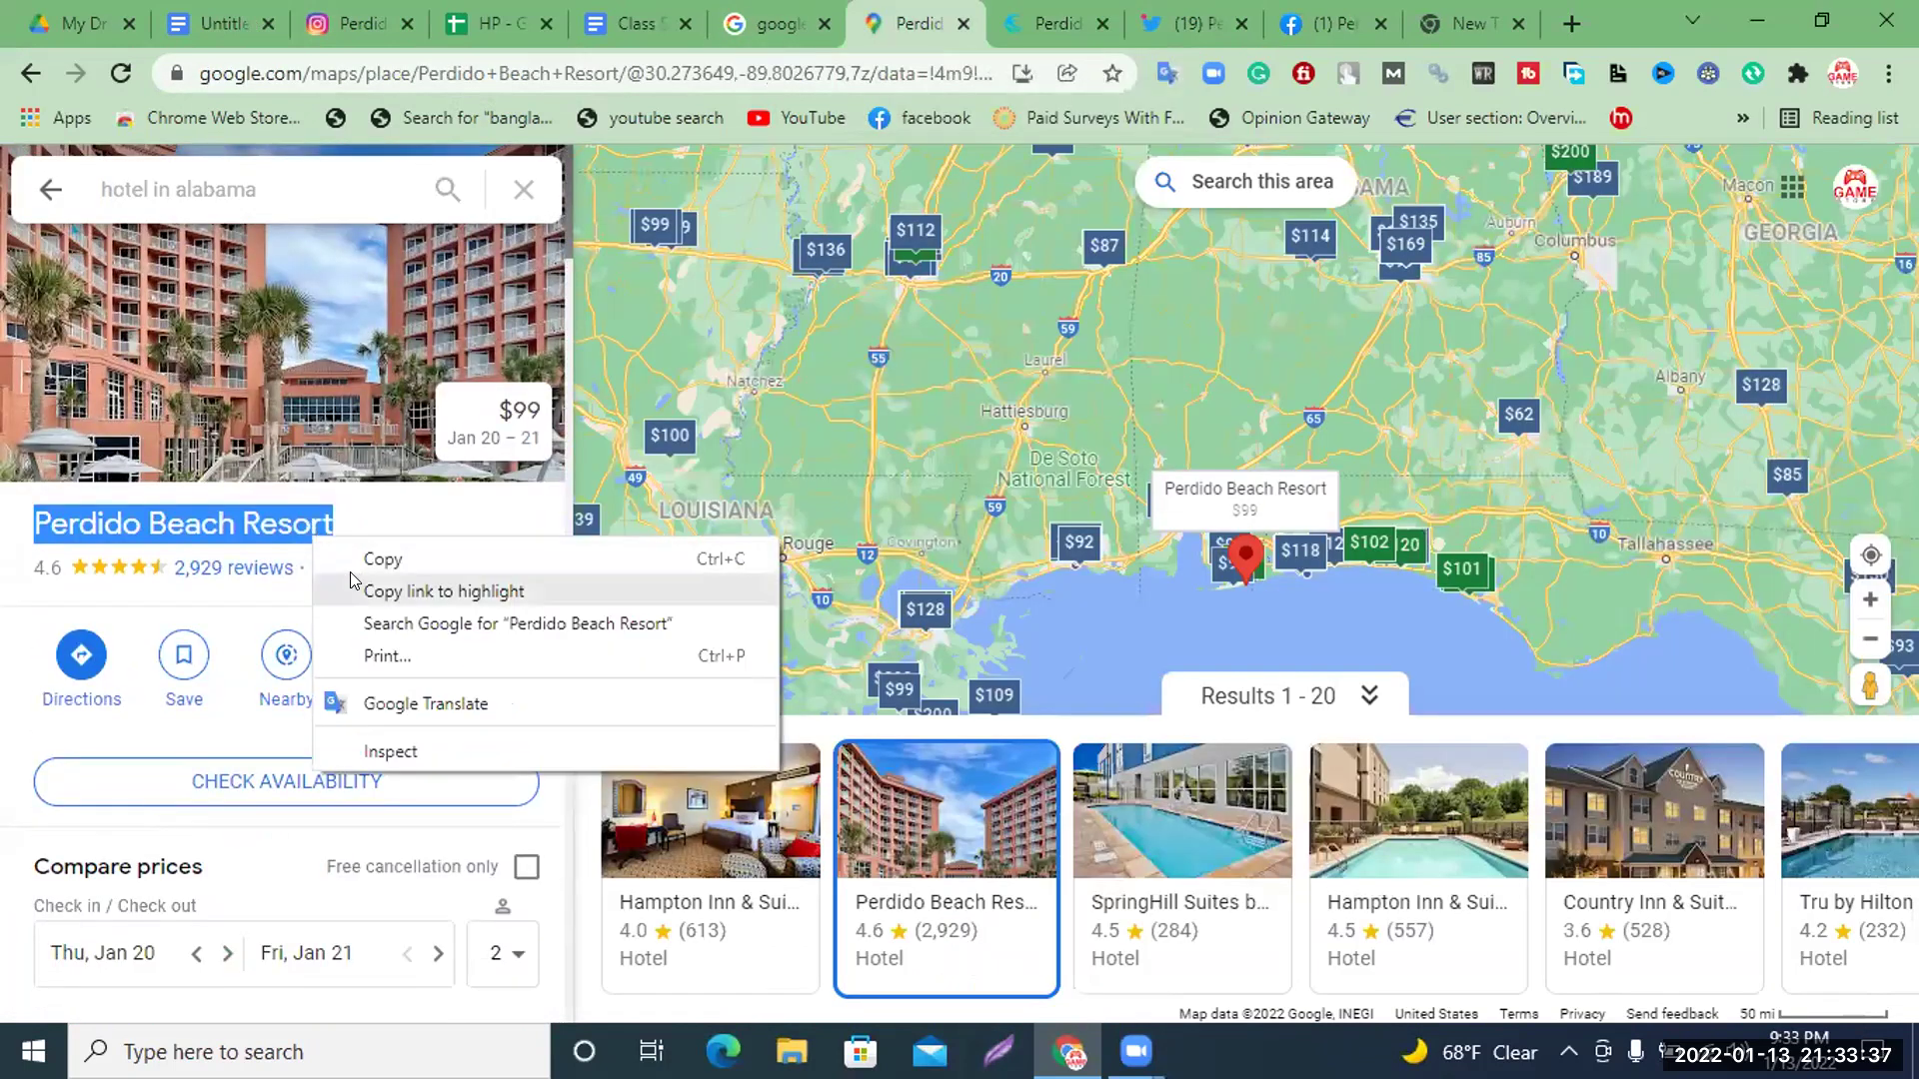
click(362, 556)
Open the LinkedIn sign-in page, linkedin.com/uas/login, in a new browser tab
click(1569, 22)
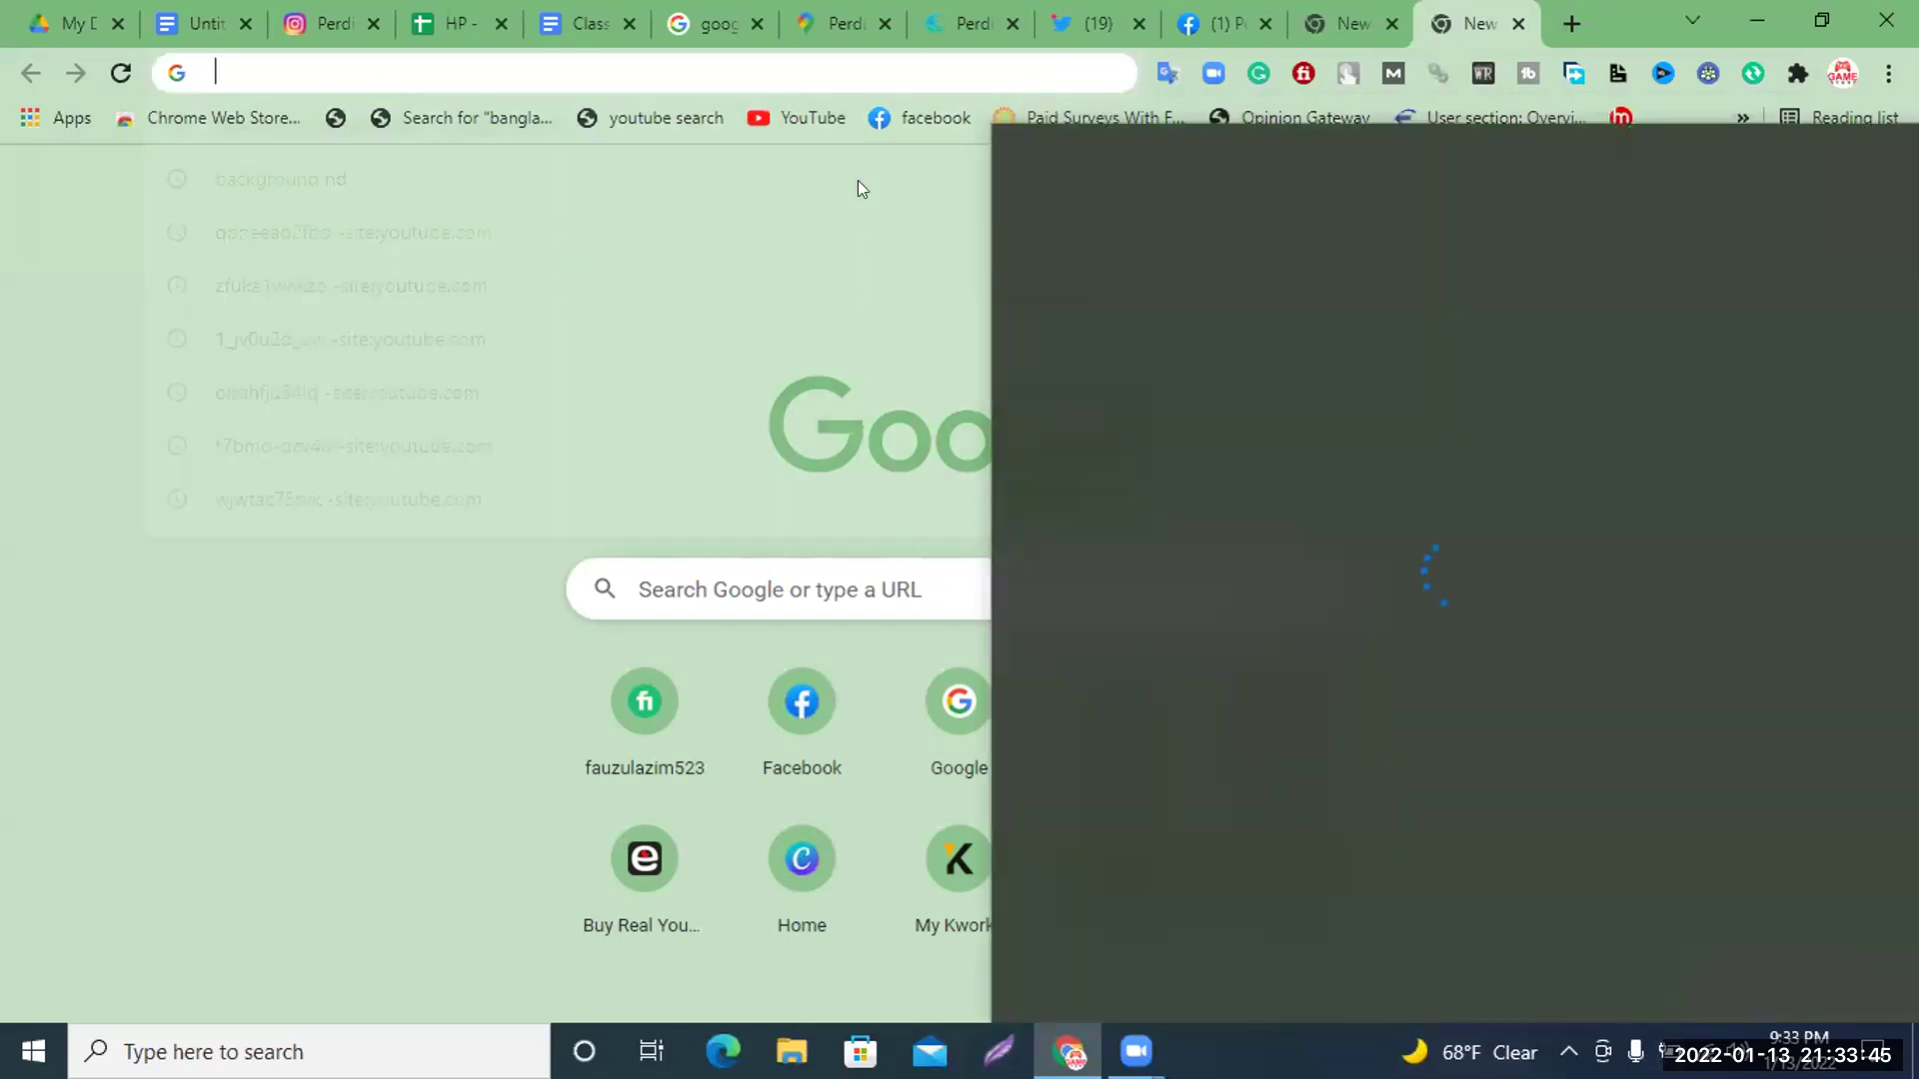
text(linkedin.com/uas/login?trk=hb_signin)
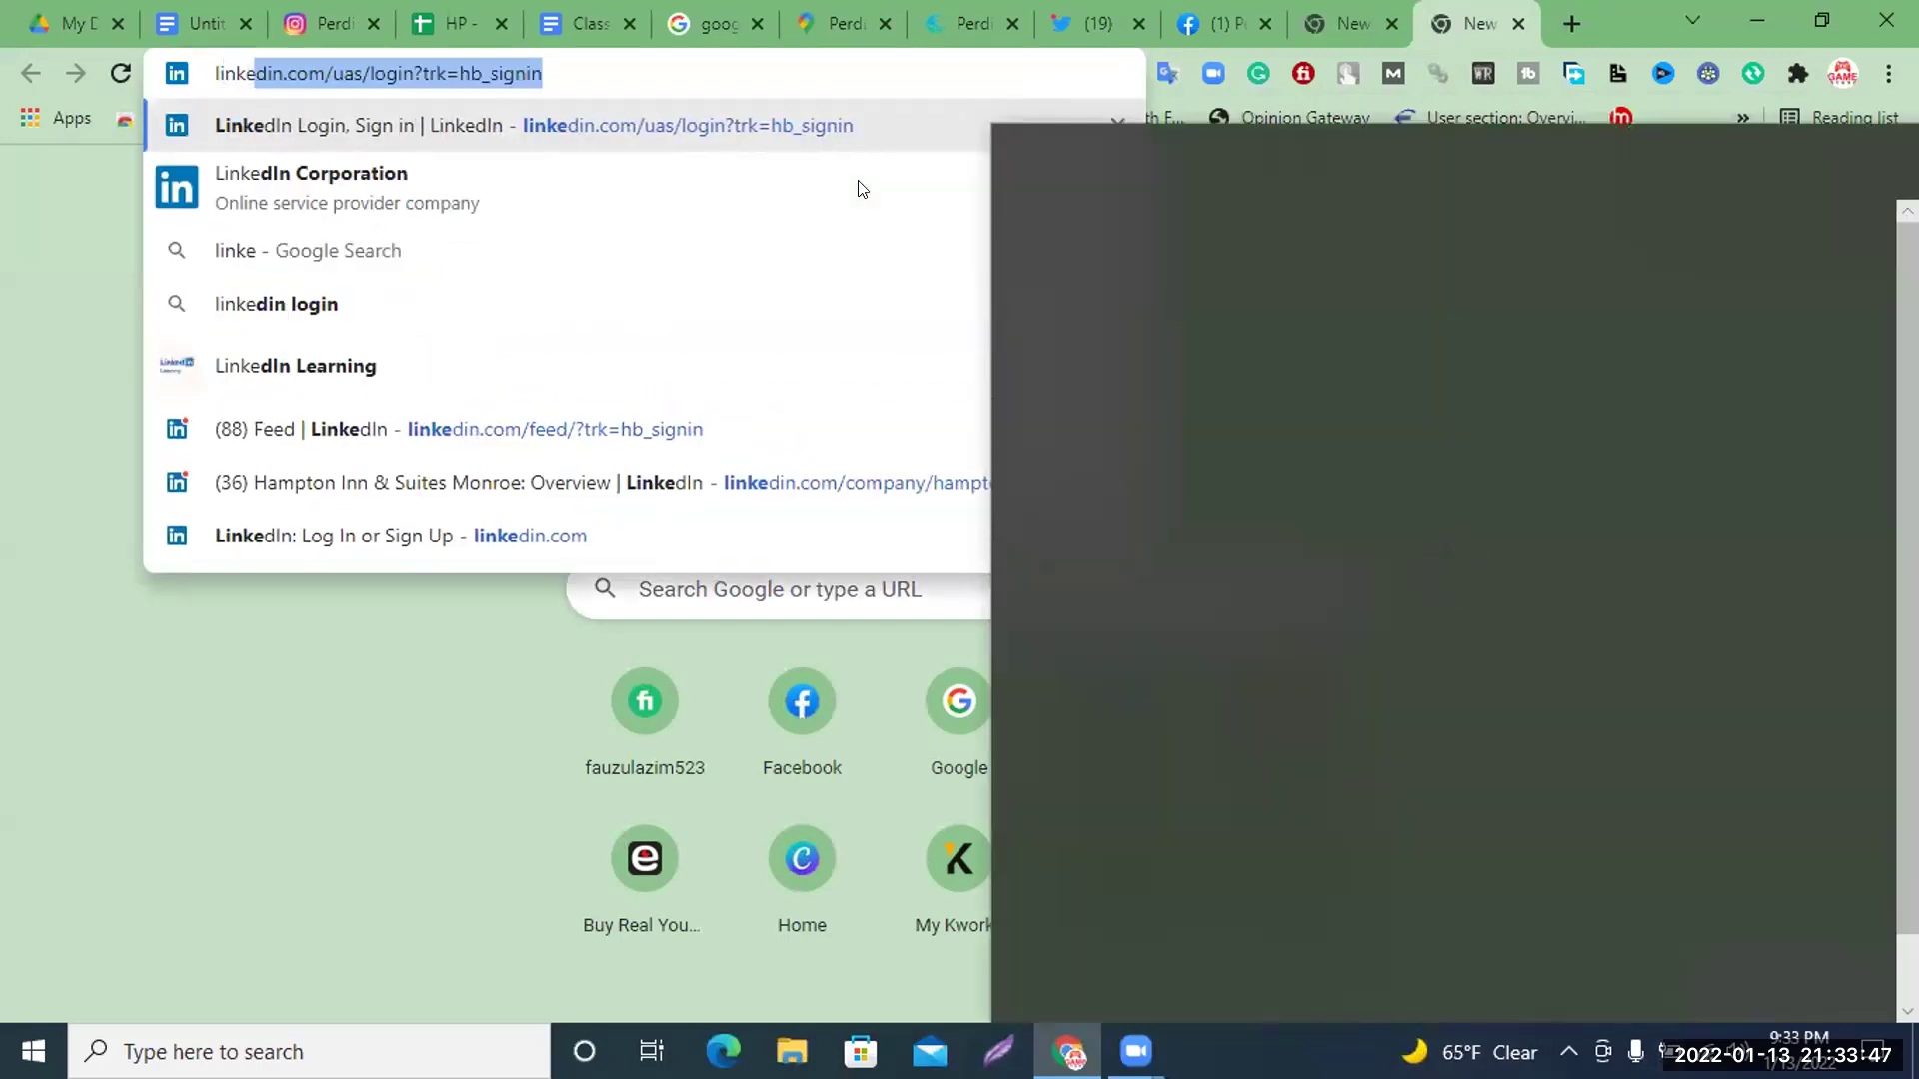
key(Return)
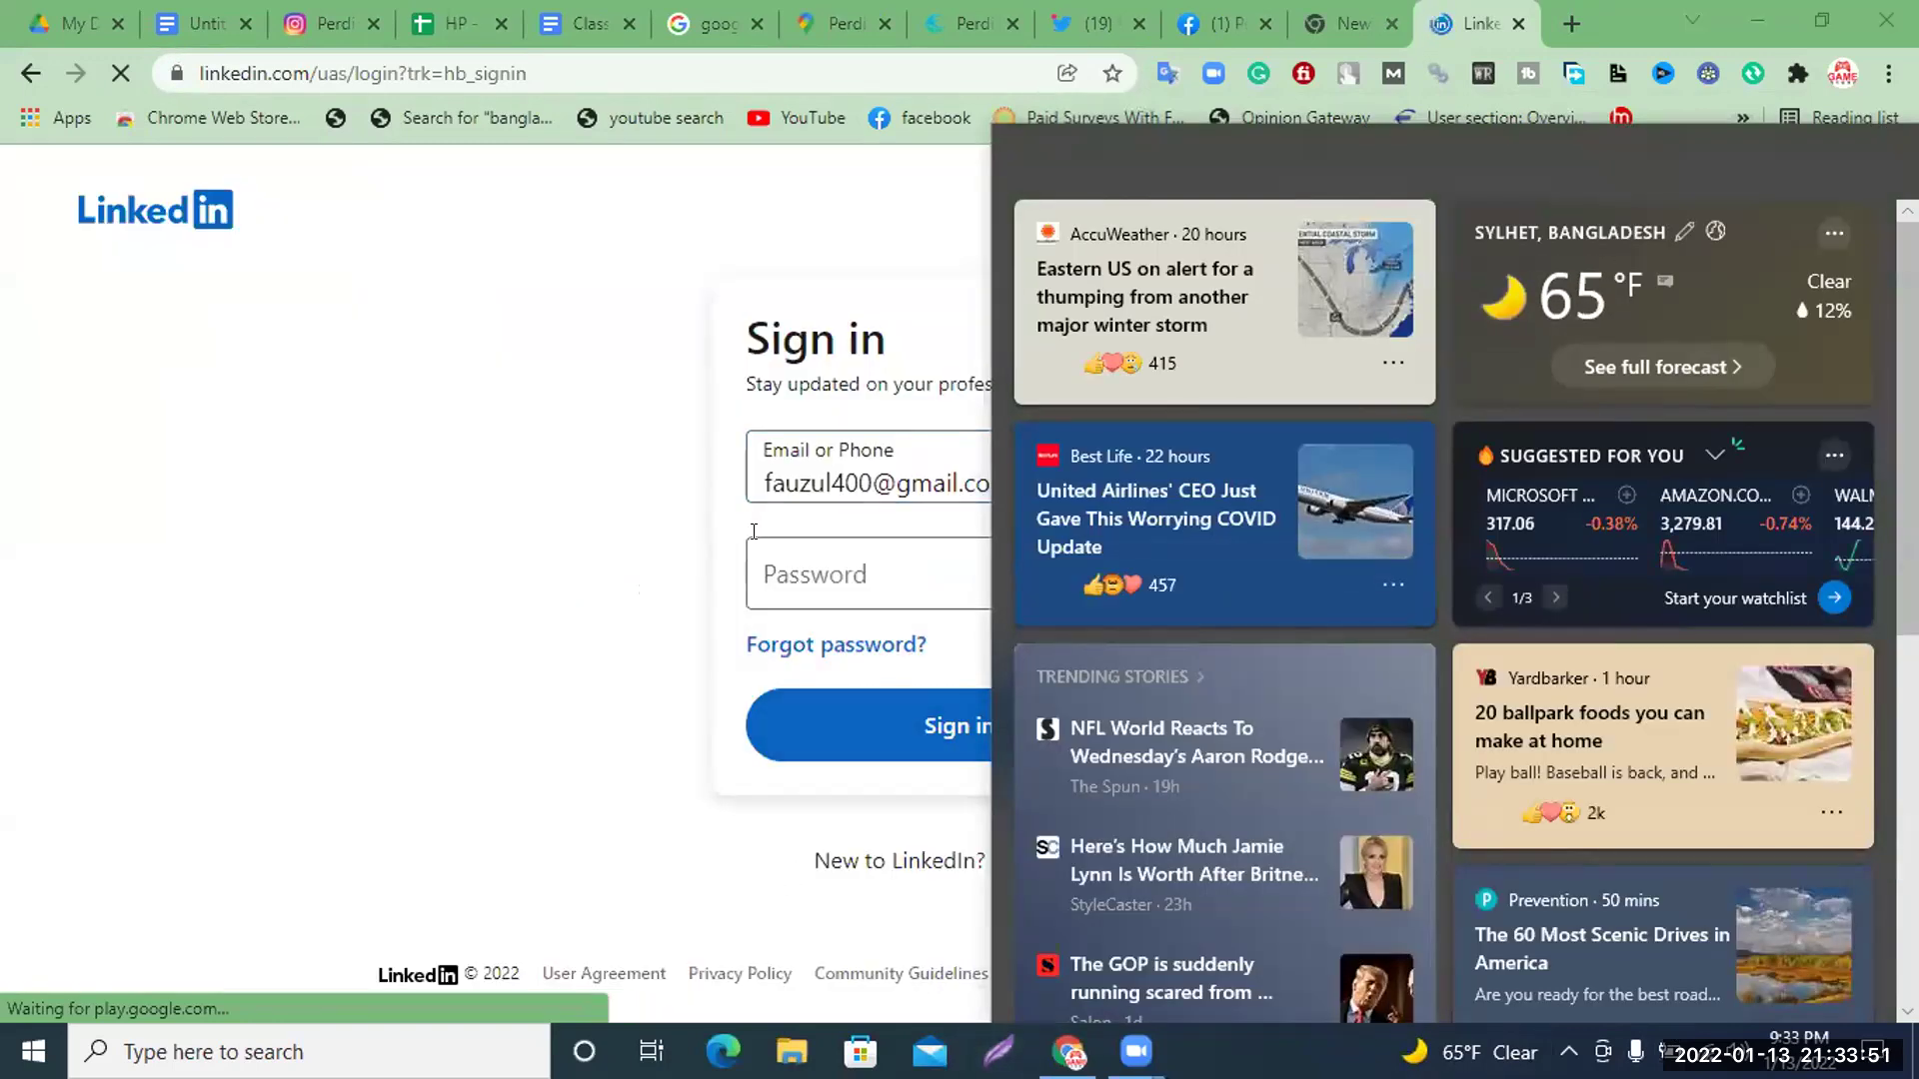
Sign in to LinkedIn with the account password, skip adding a phone number and close the stray news panel and window
click(813, 590)
text(*************)
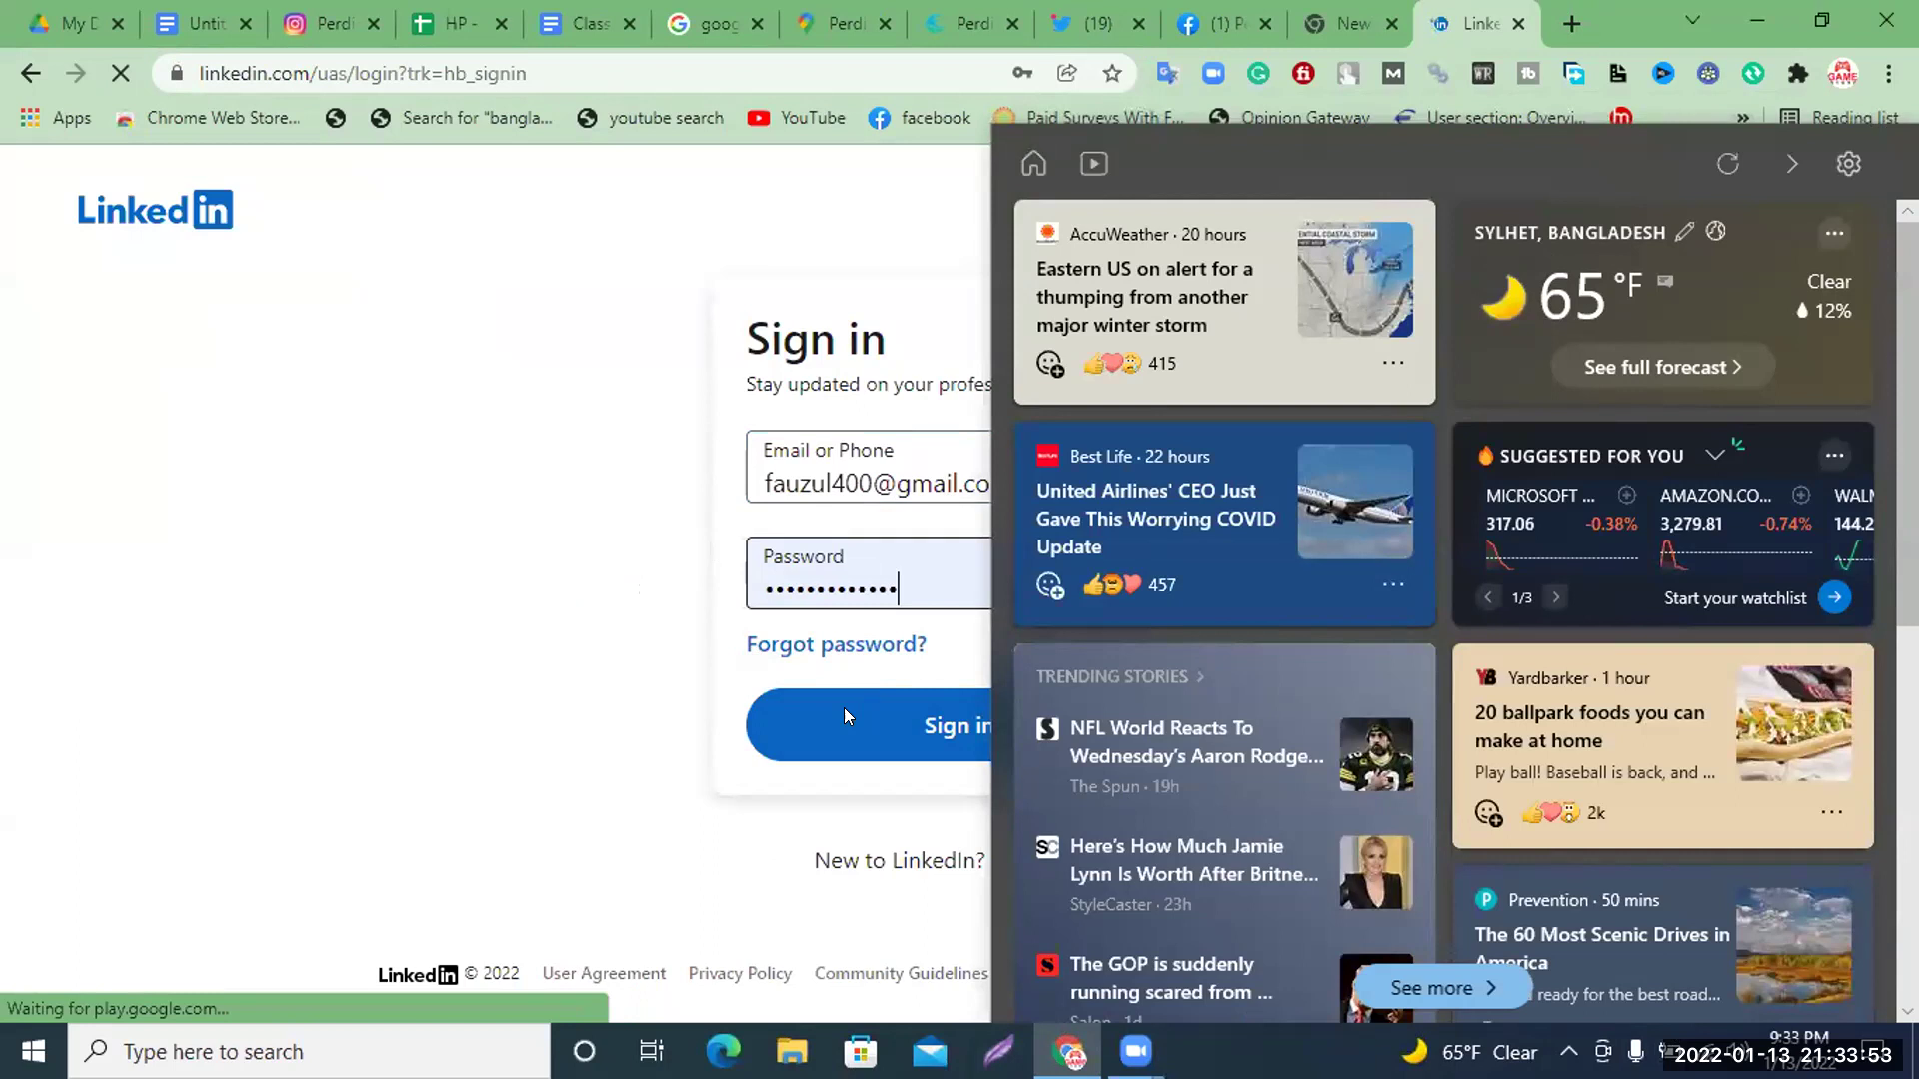
click(1789, 166)
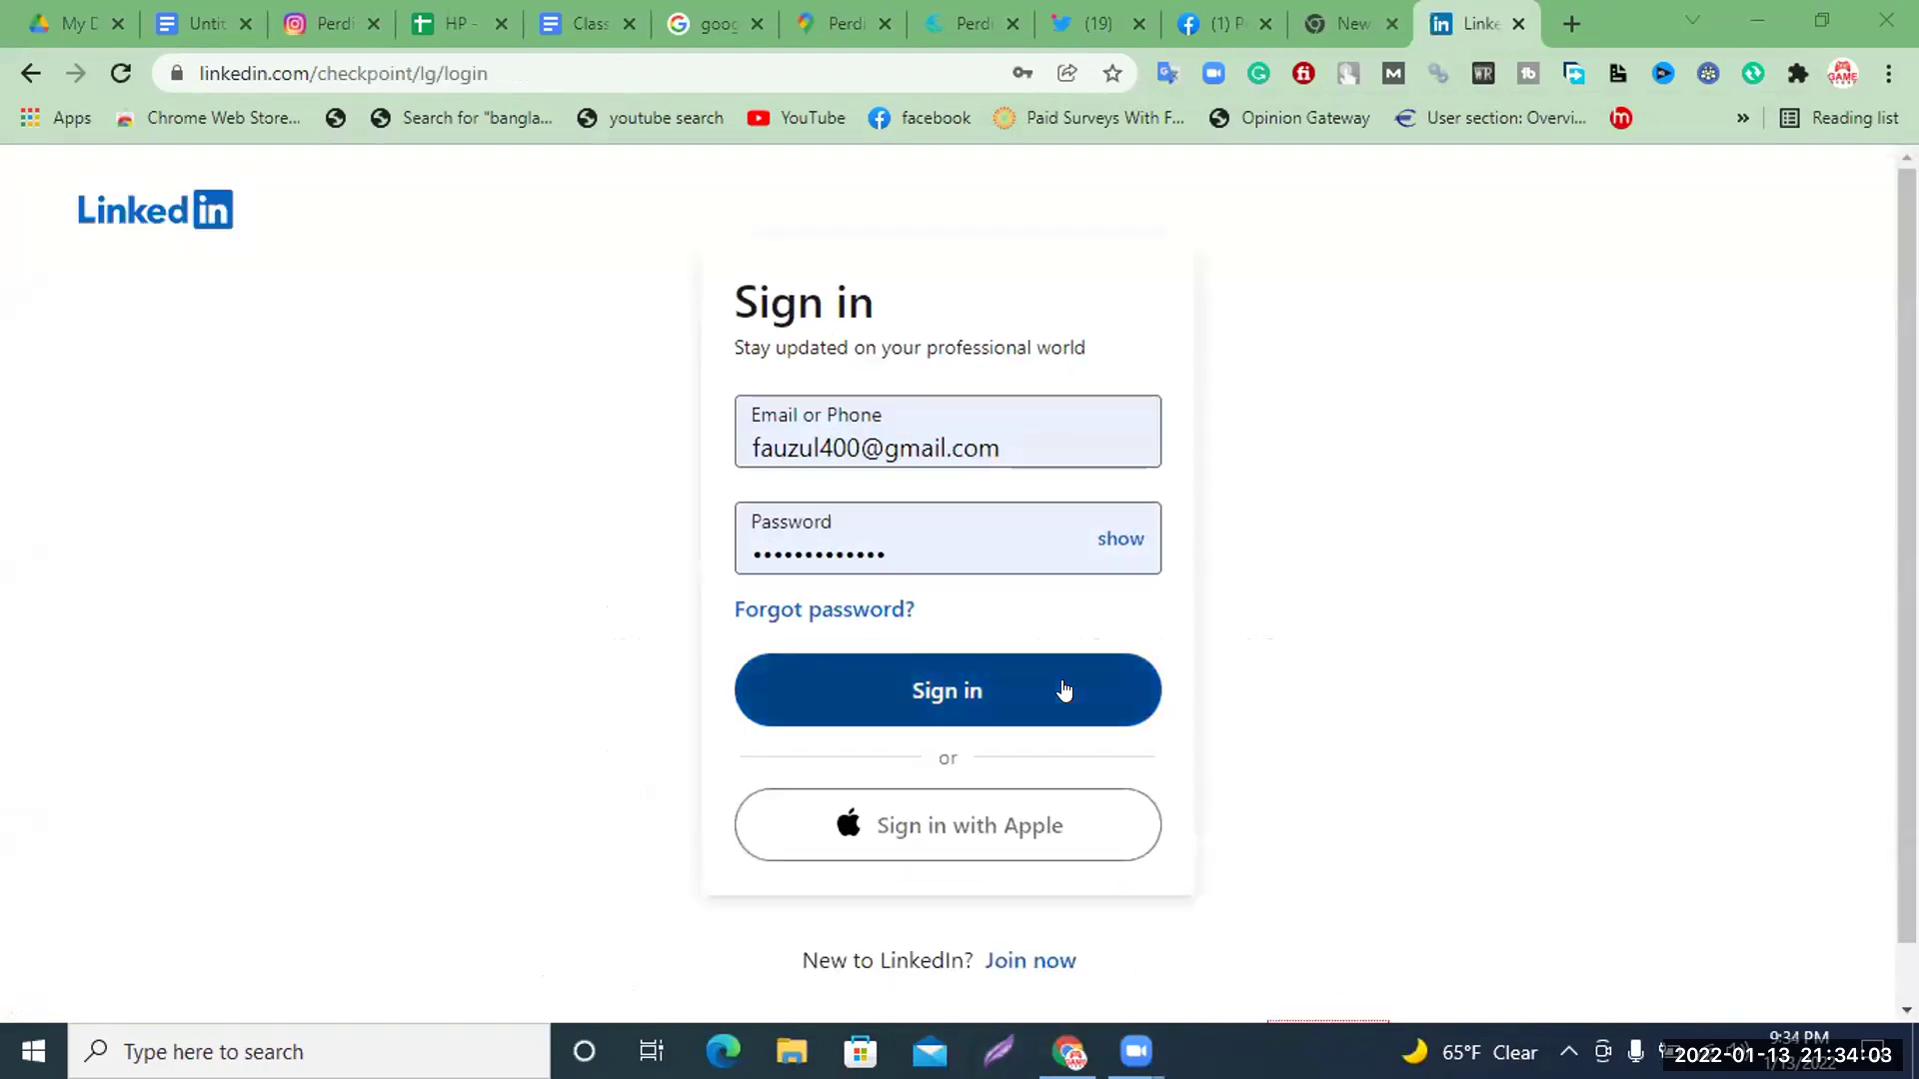
click(1048, 691)
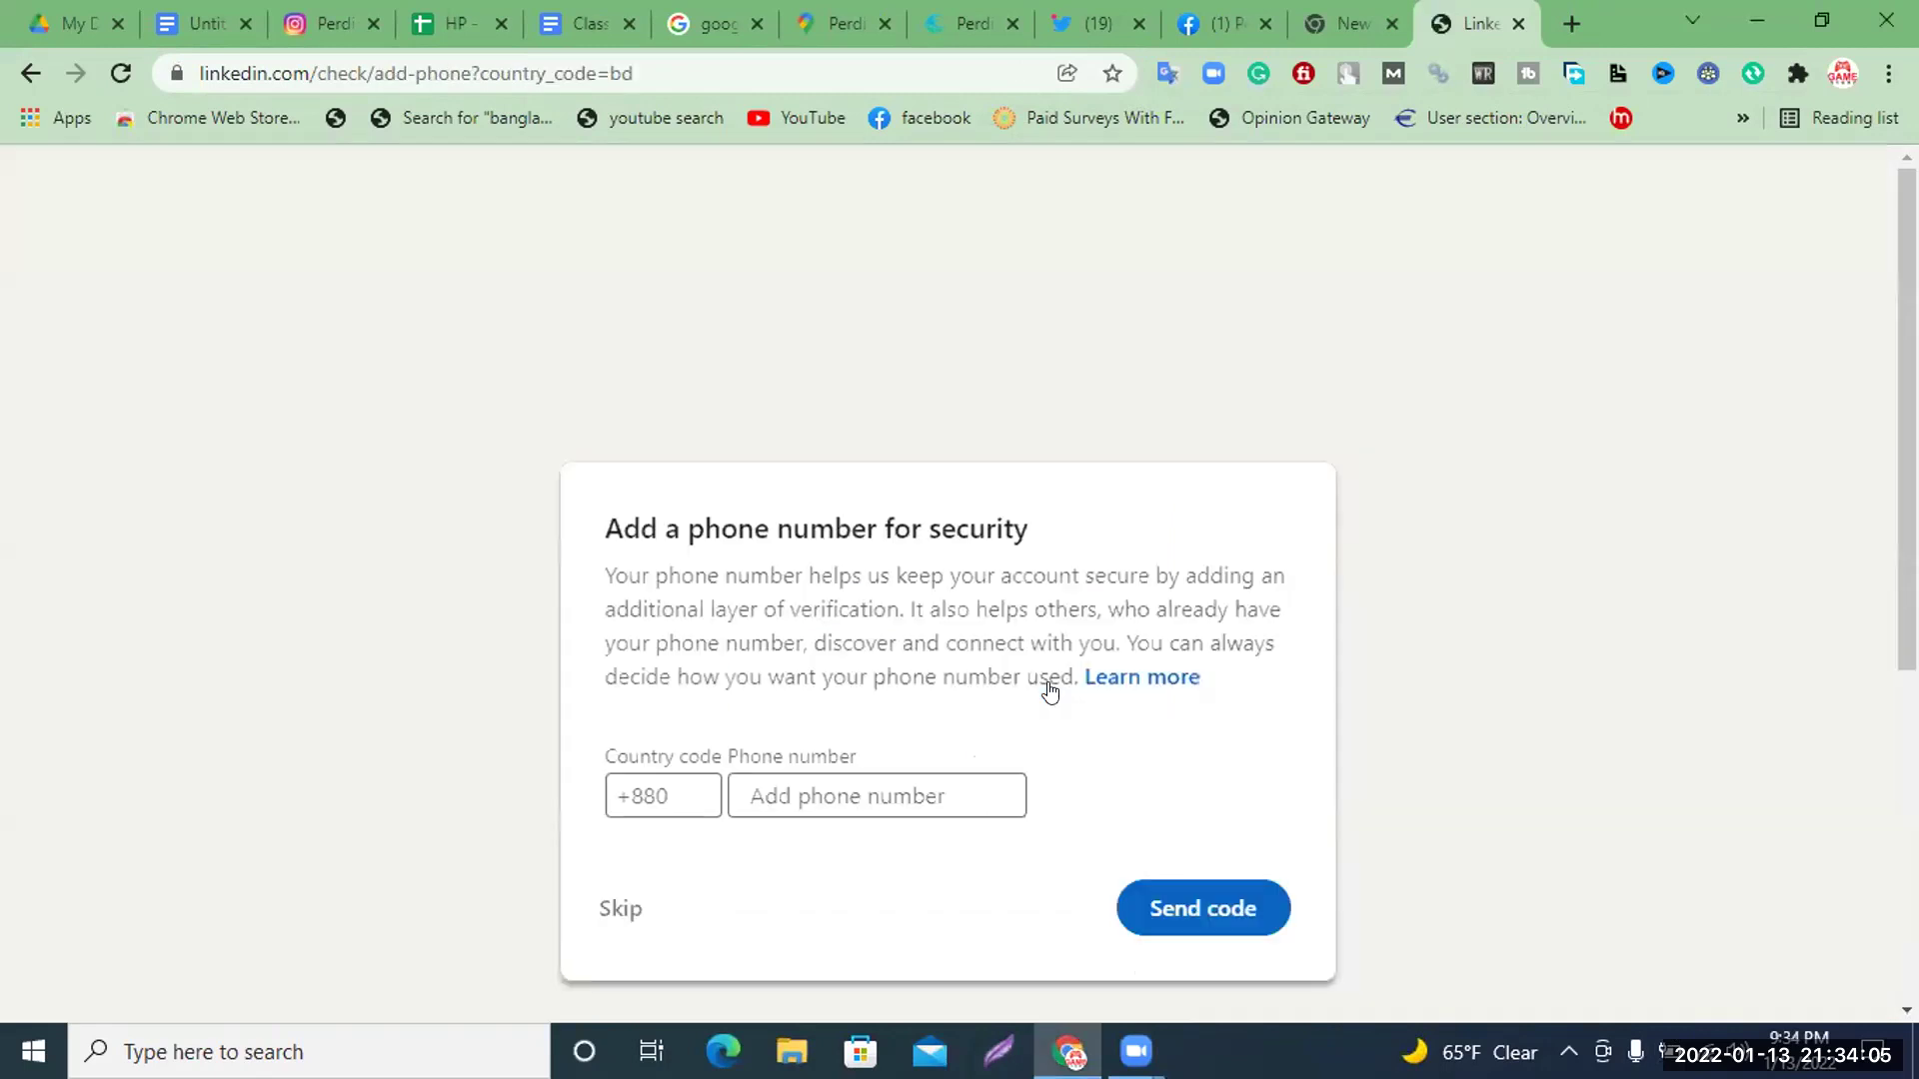
click(614, 912)
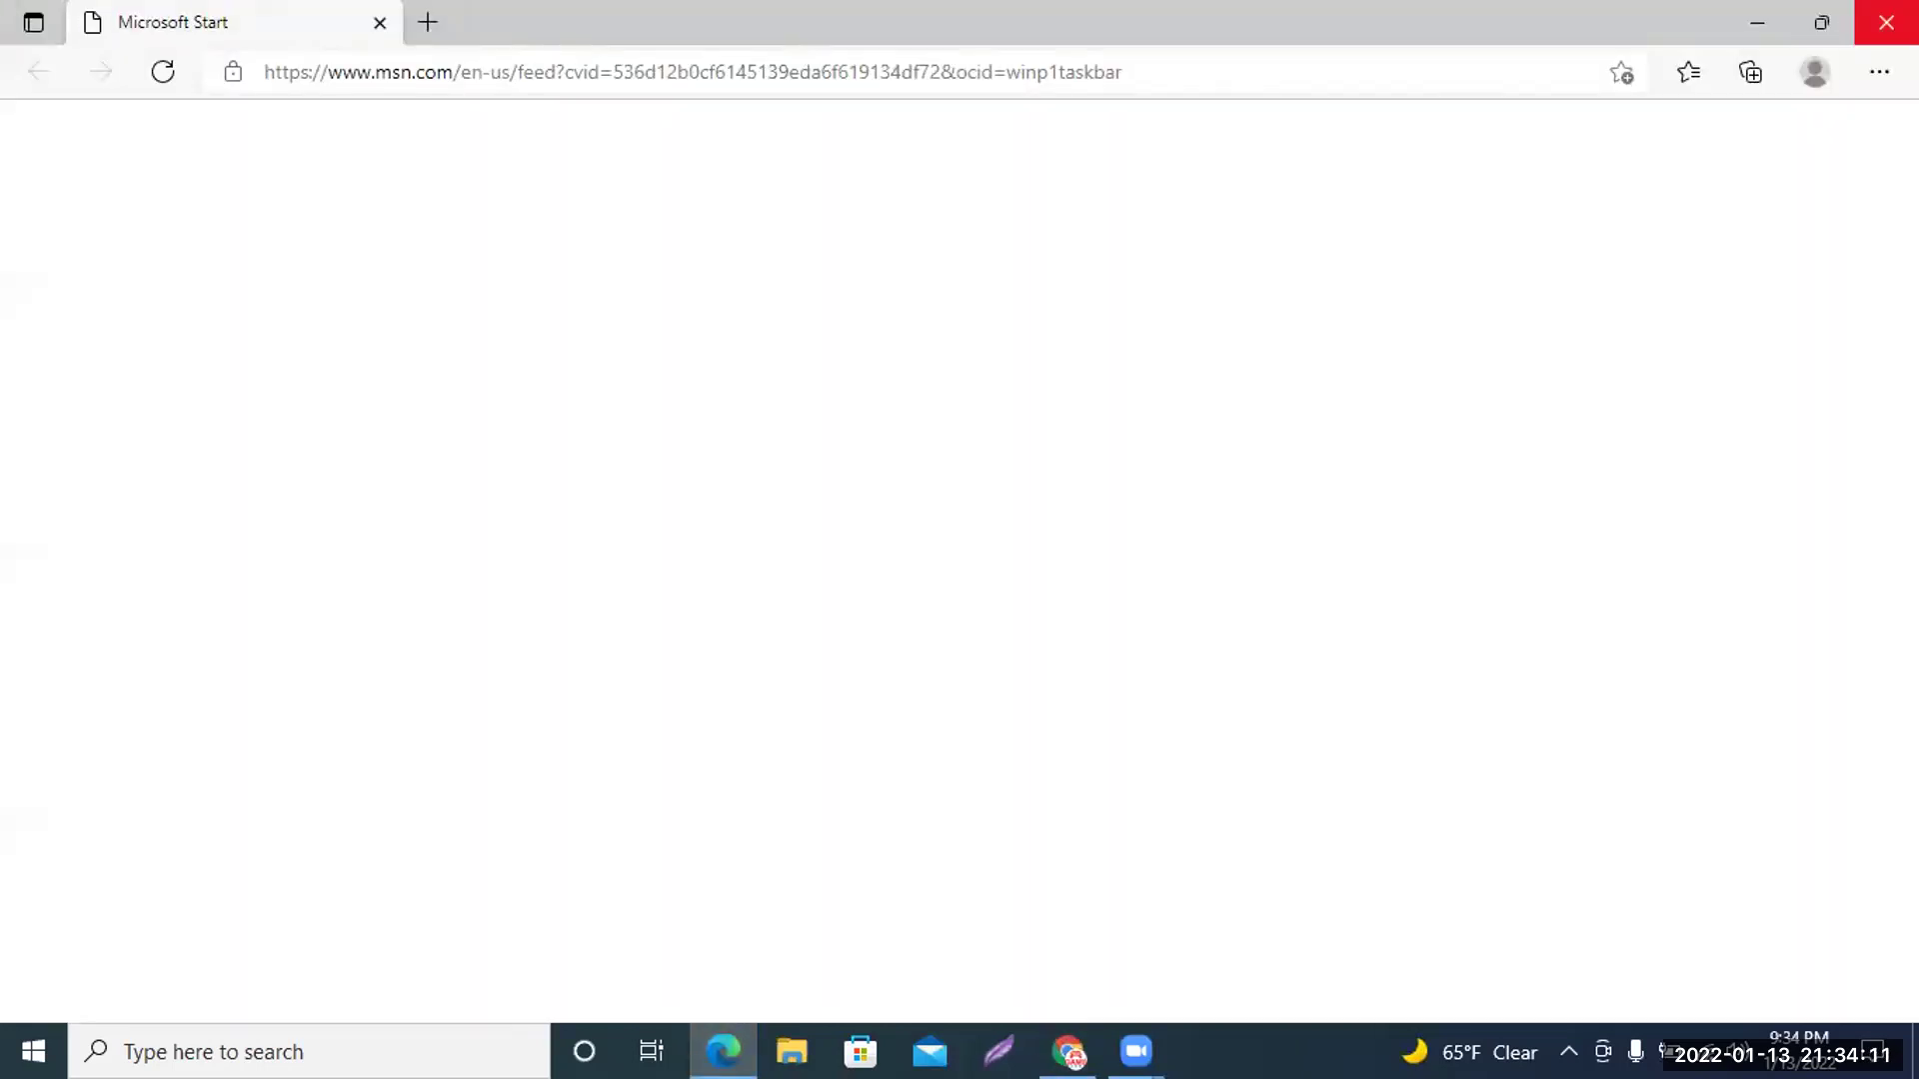
click(1886, 22)
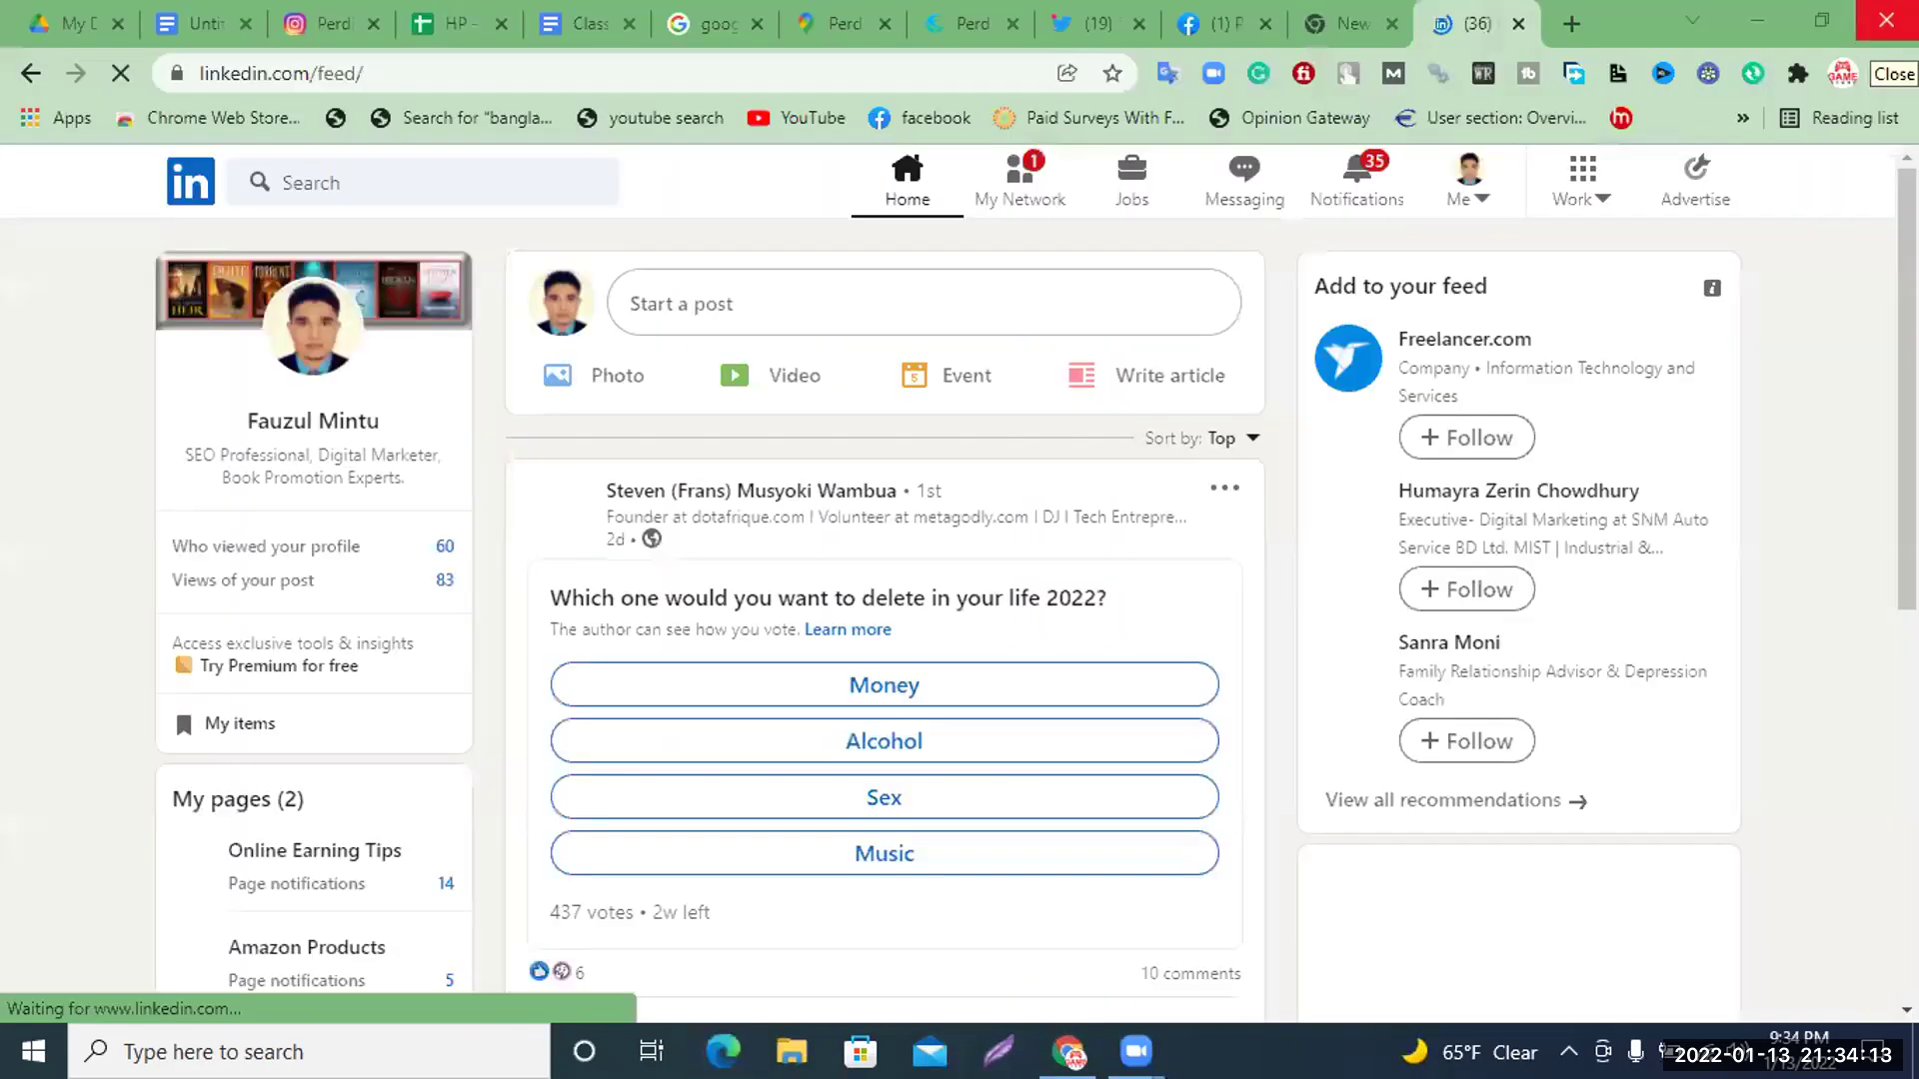
Search LinkedIn for Perdido Beach Resort, compare the result's logo with the resort's website and open the matching company page
click(309, 189)
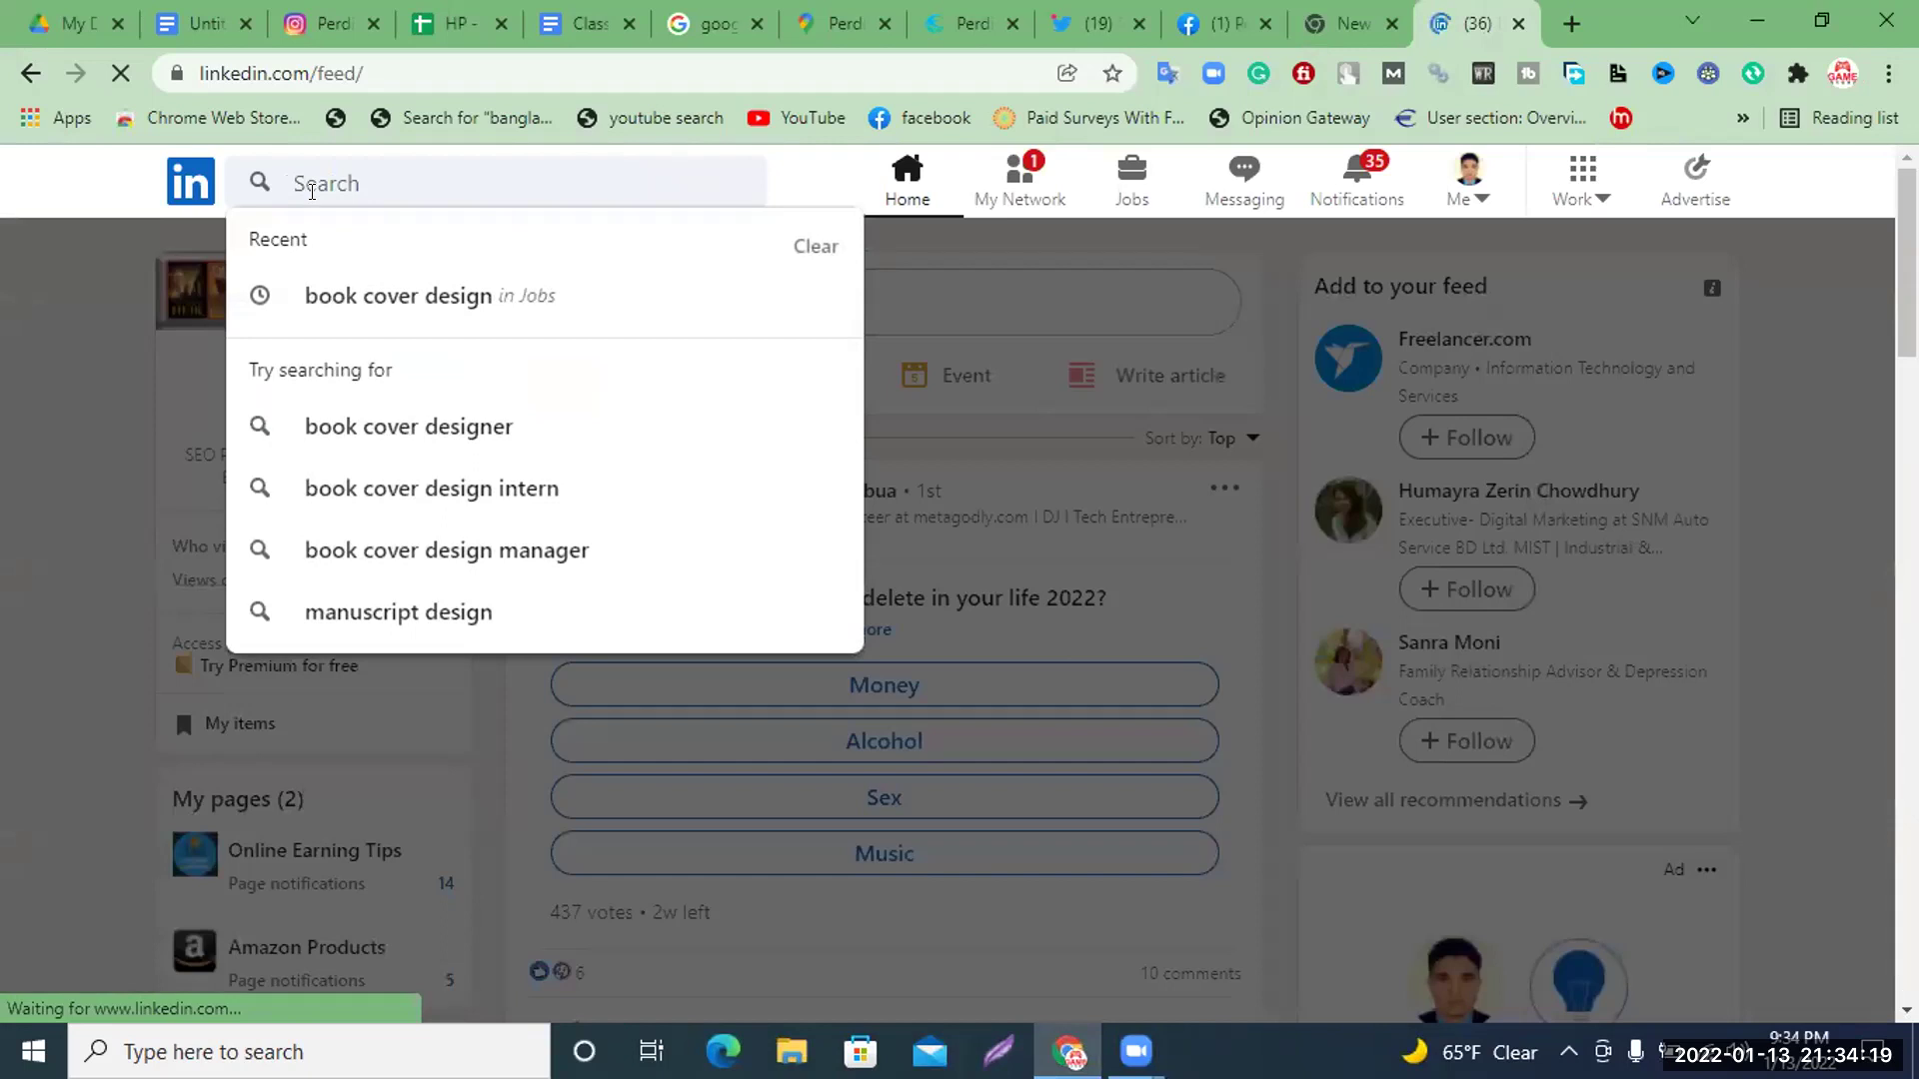
key(ctrl+v)
click(365, 243)
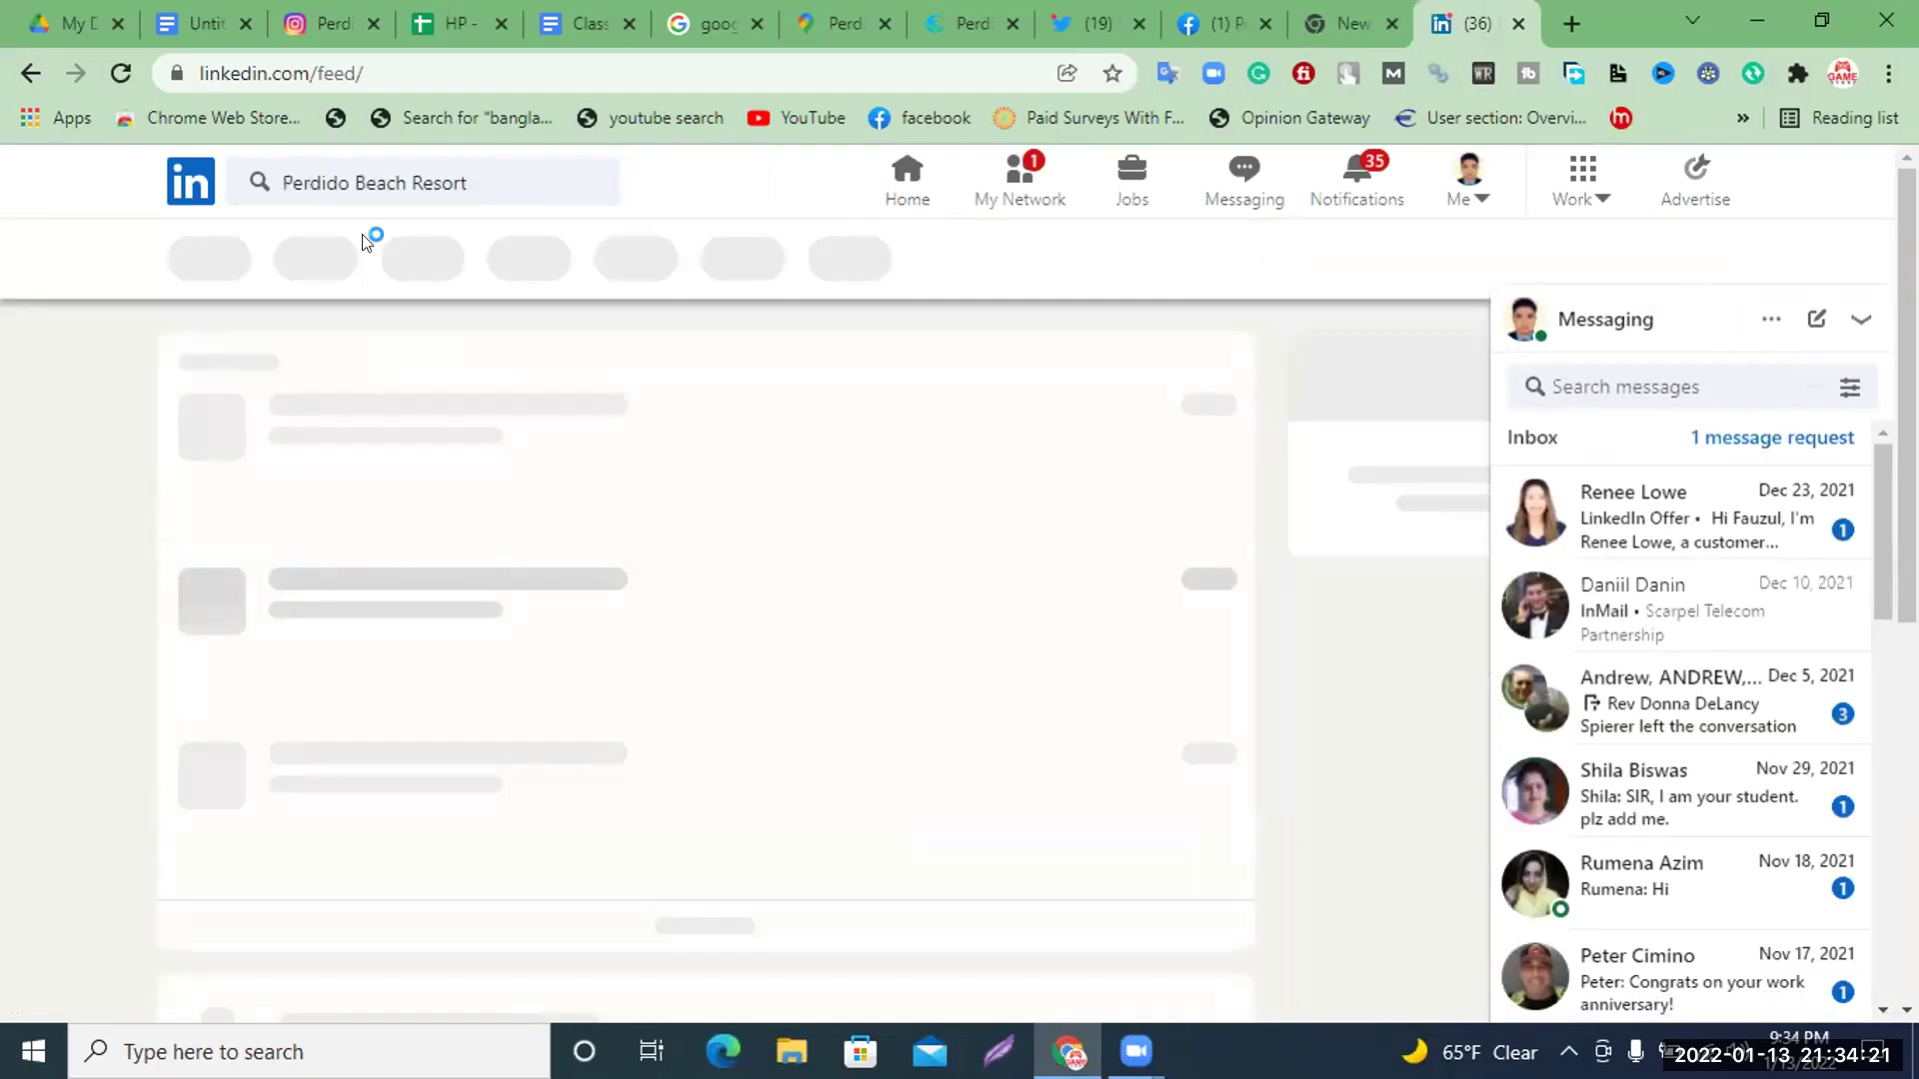
click(1858, 320)
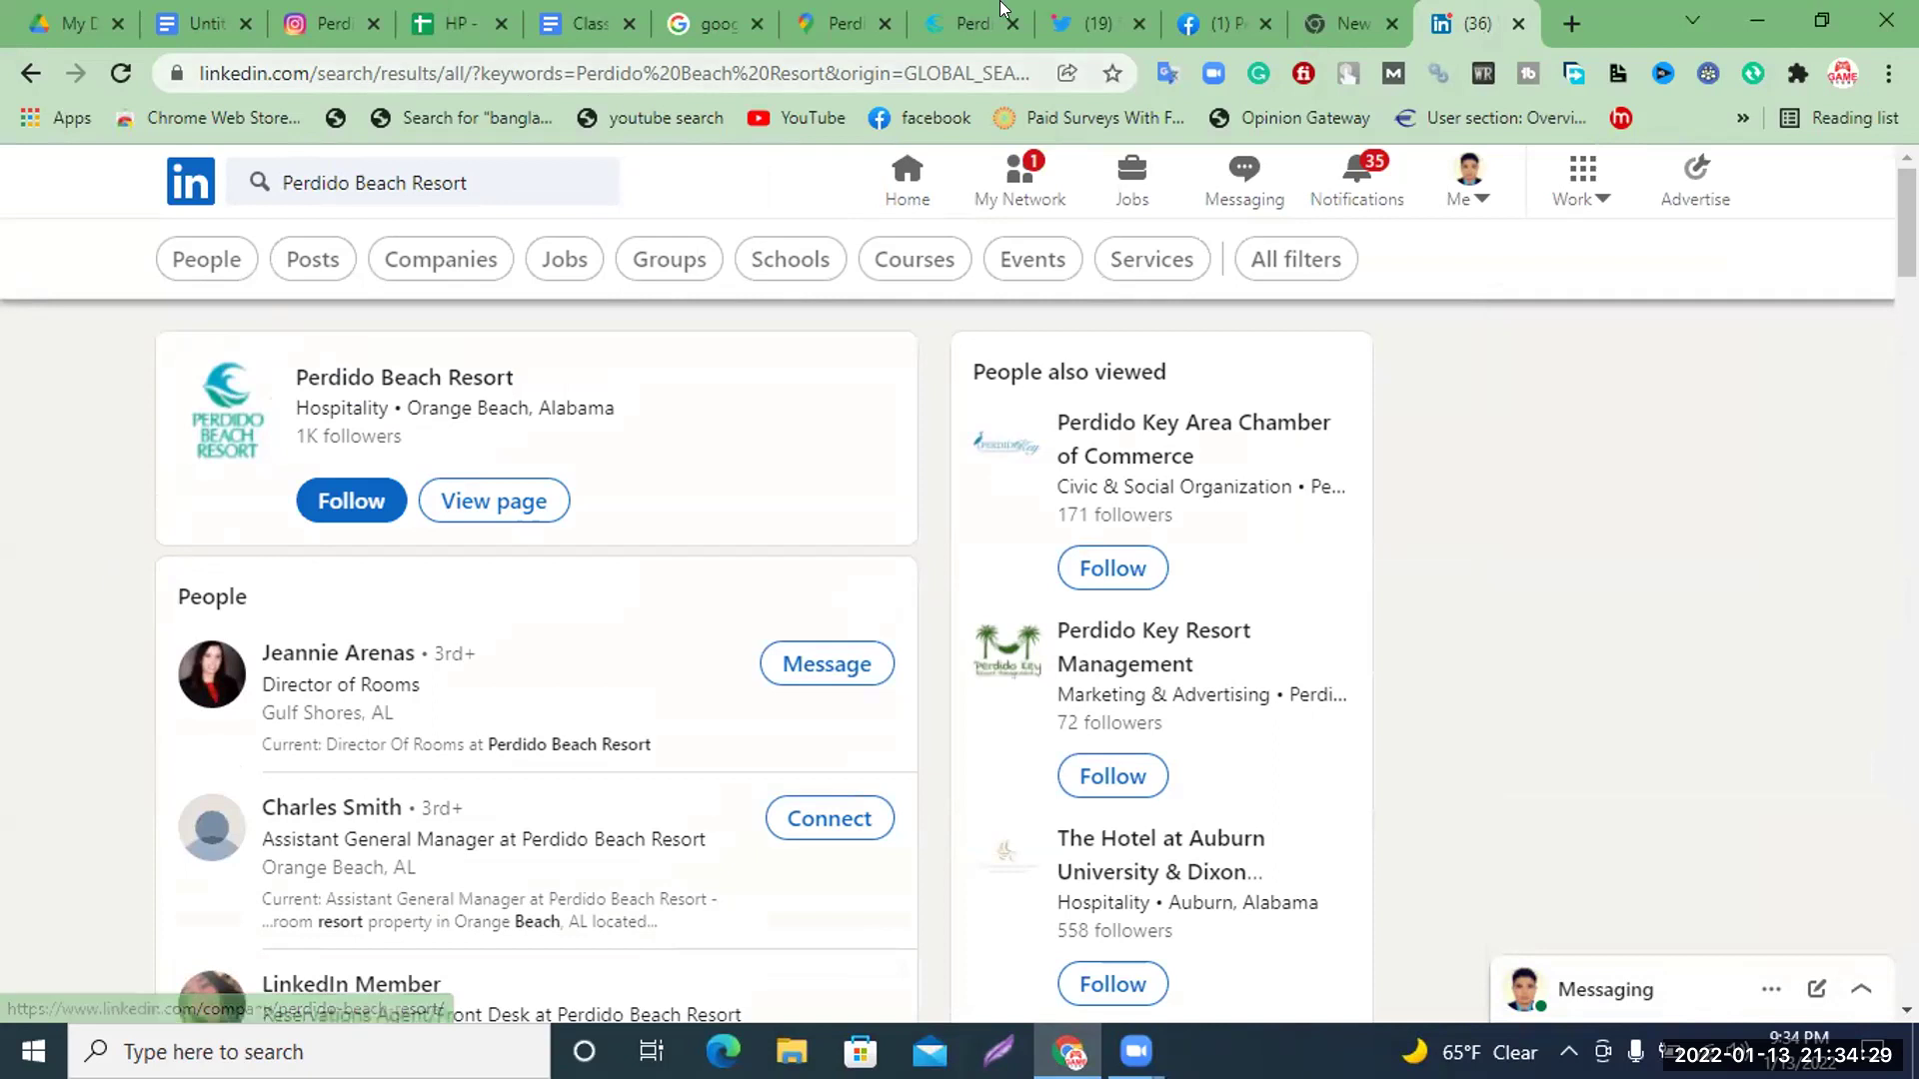
click(958, 10)
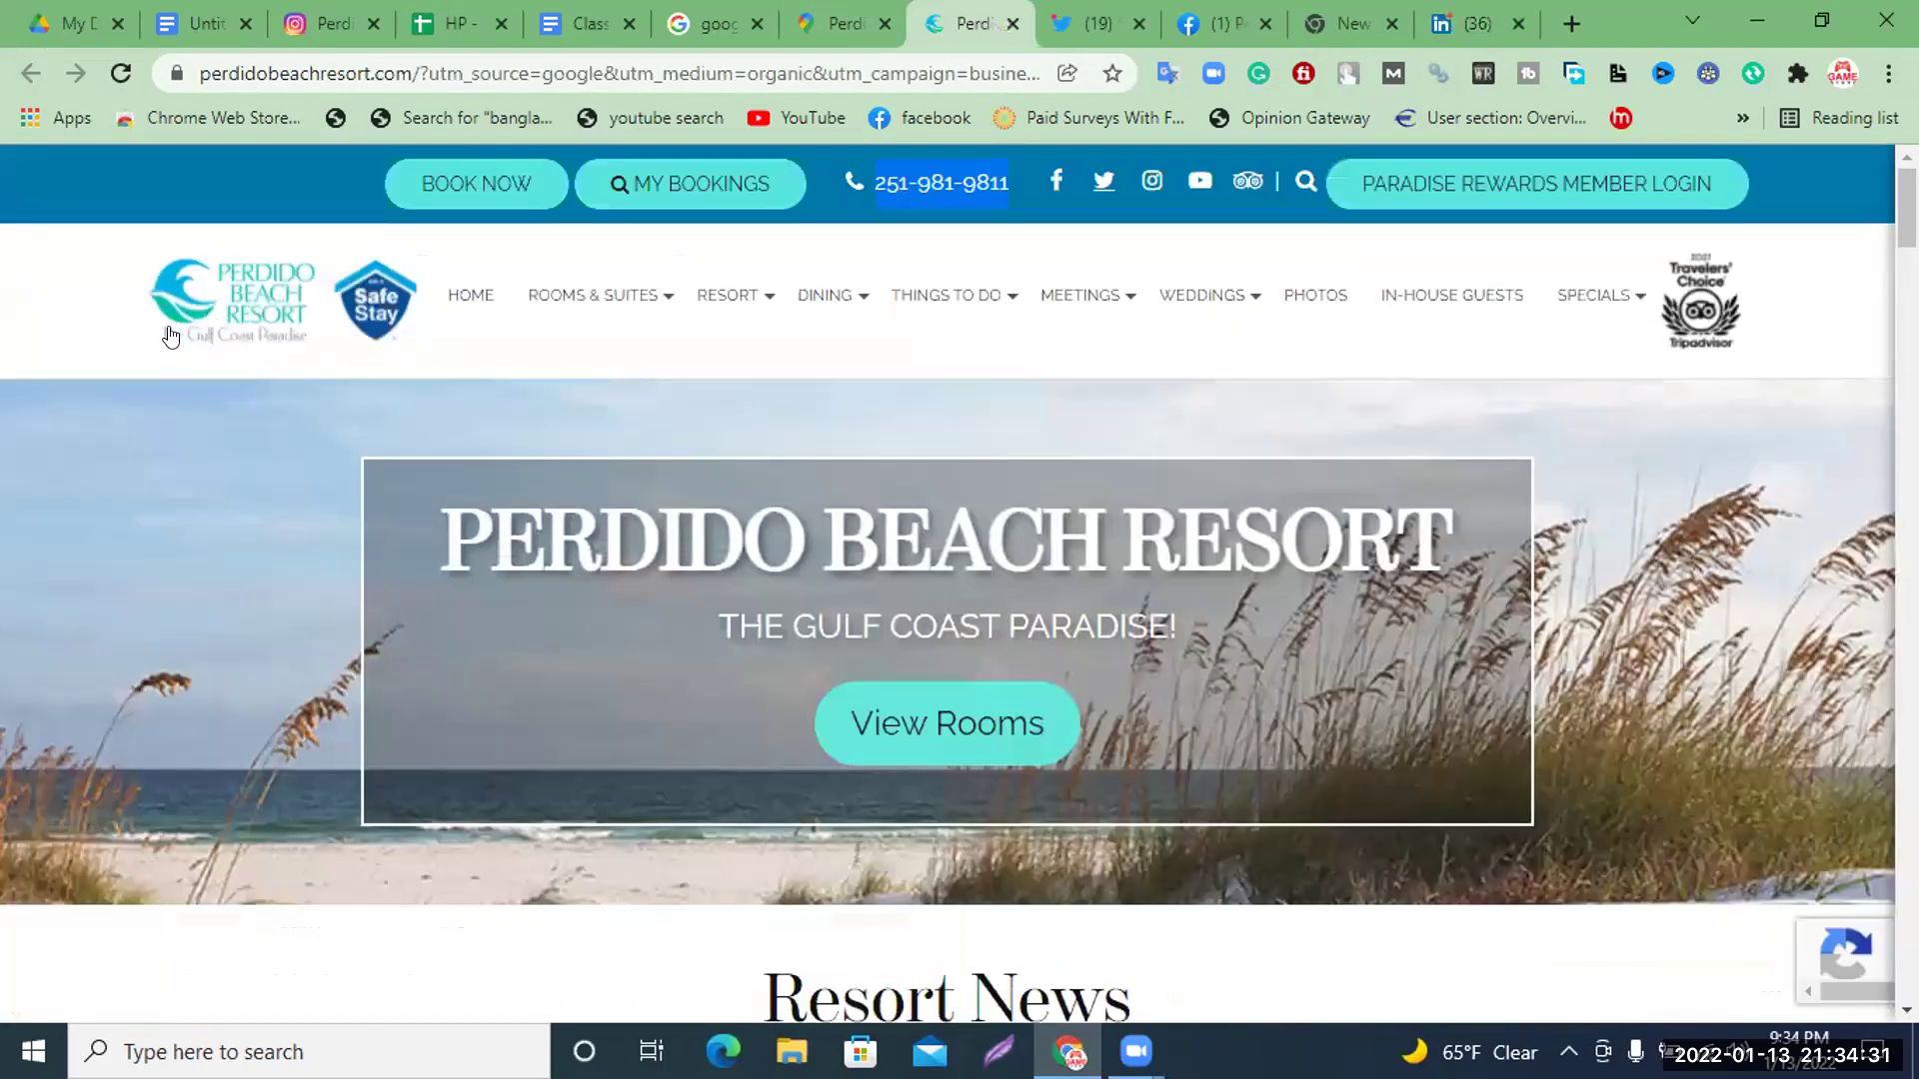
click(1475, 24)
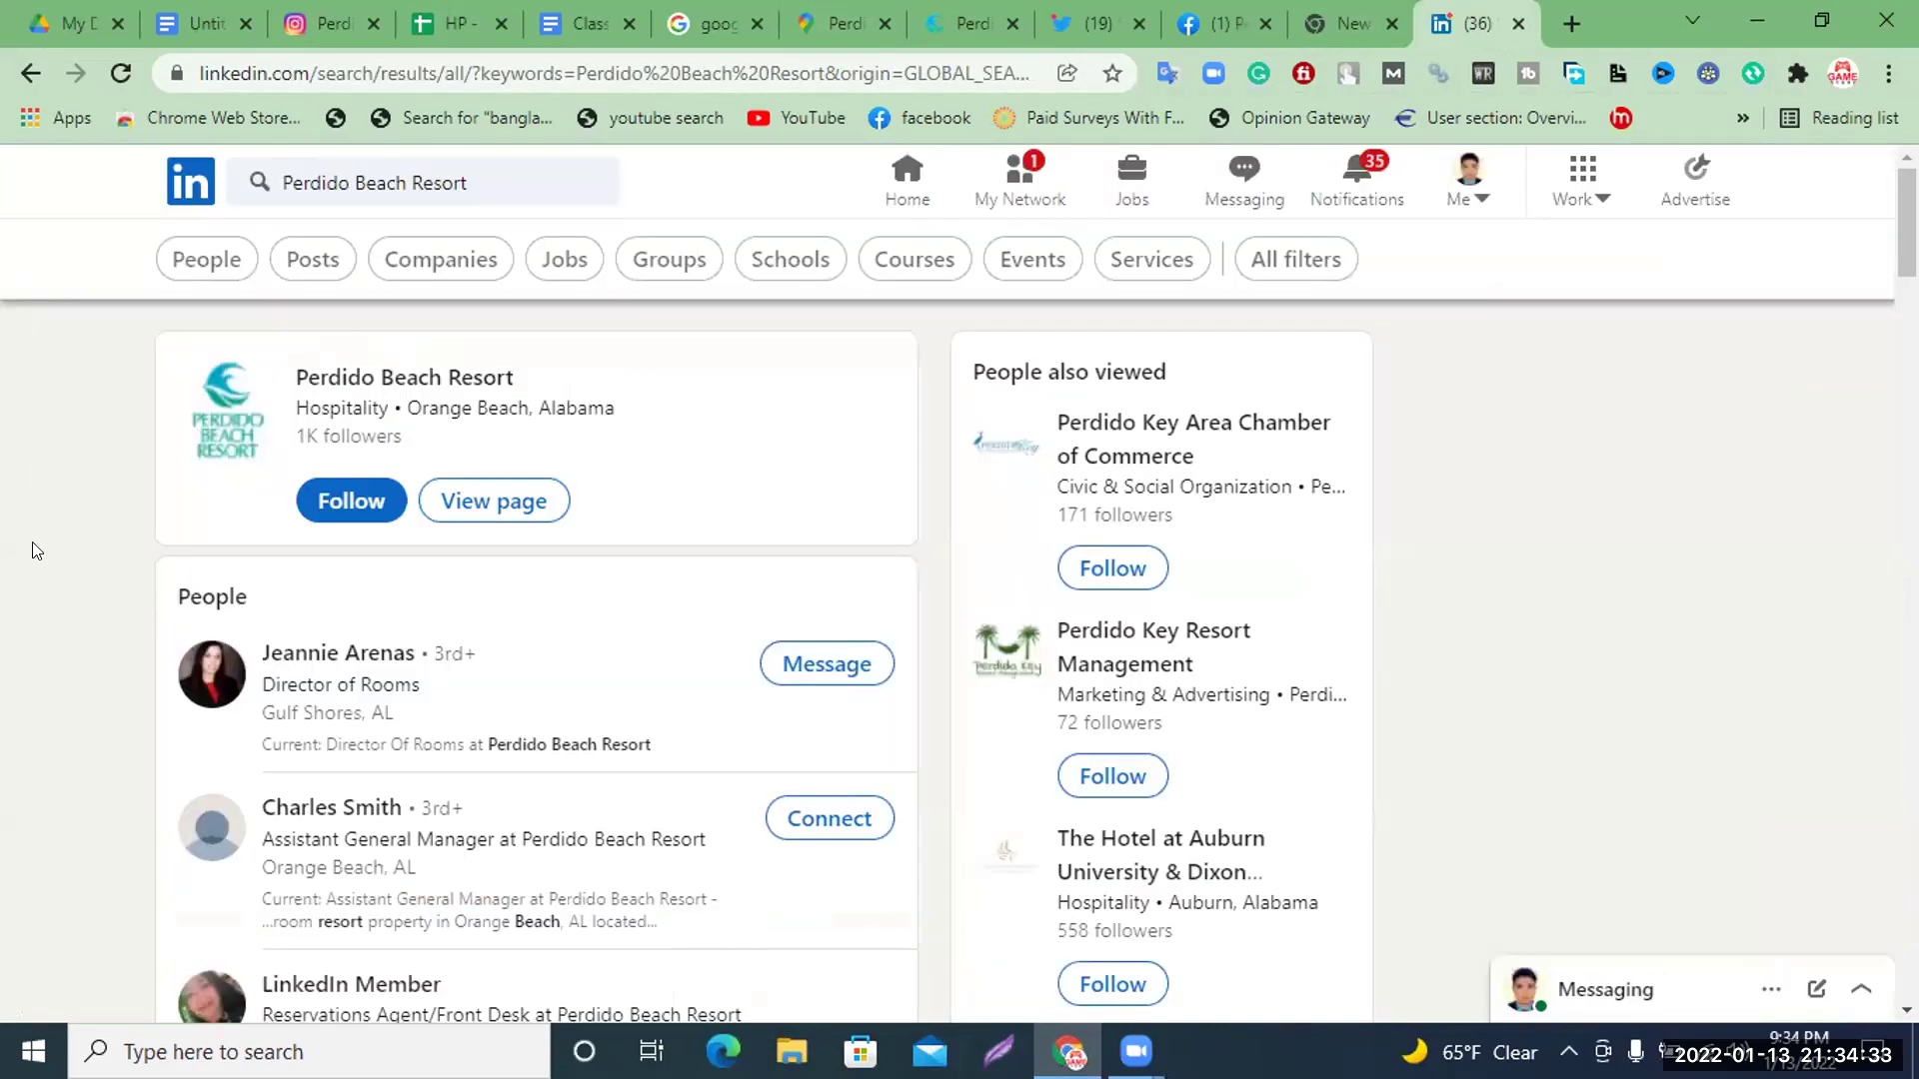
click(370, 385)
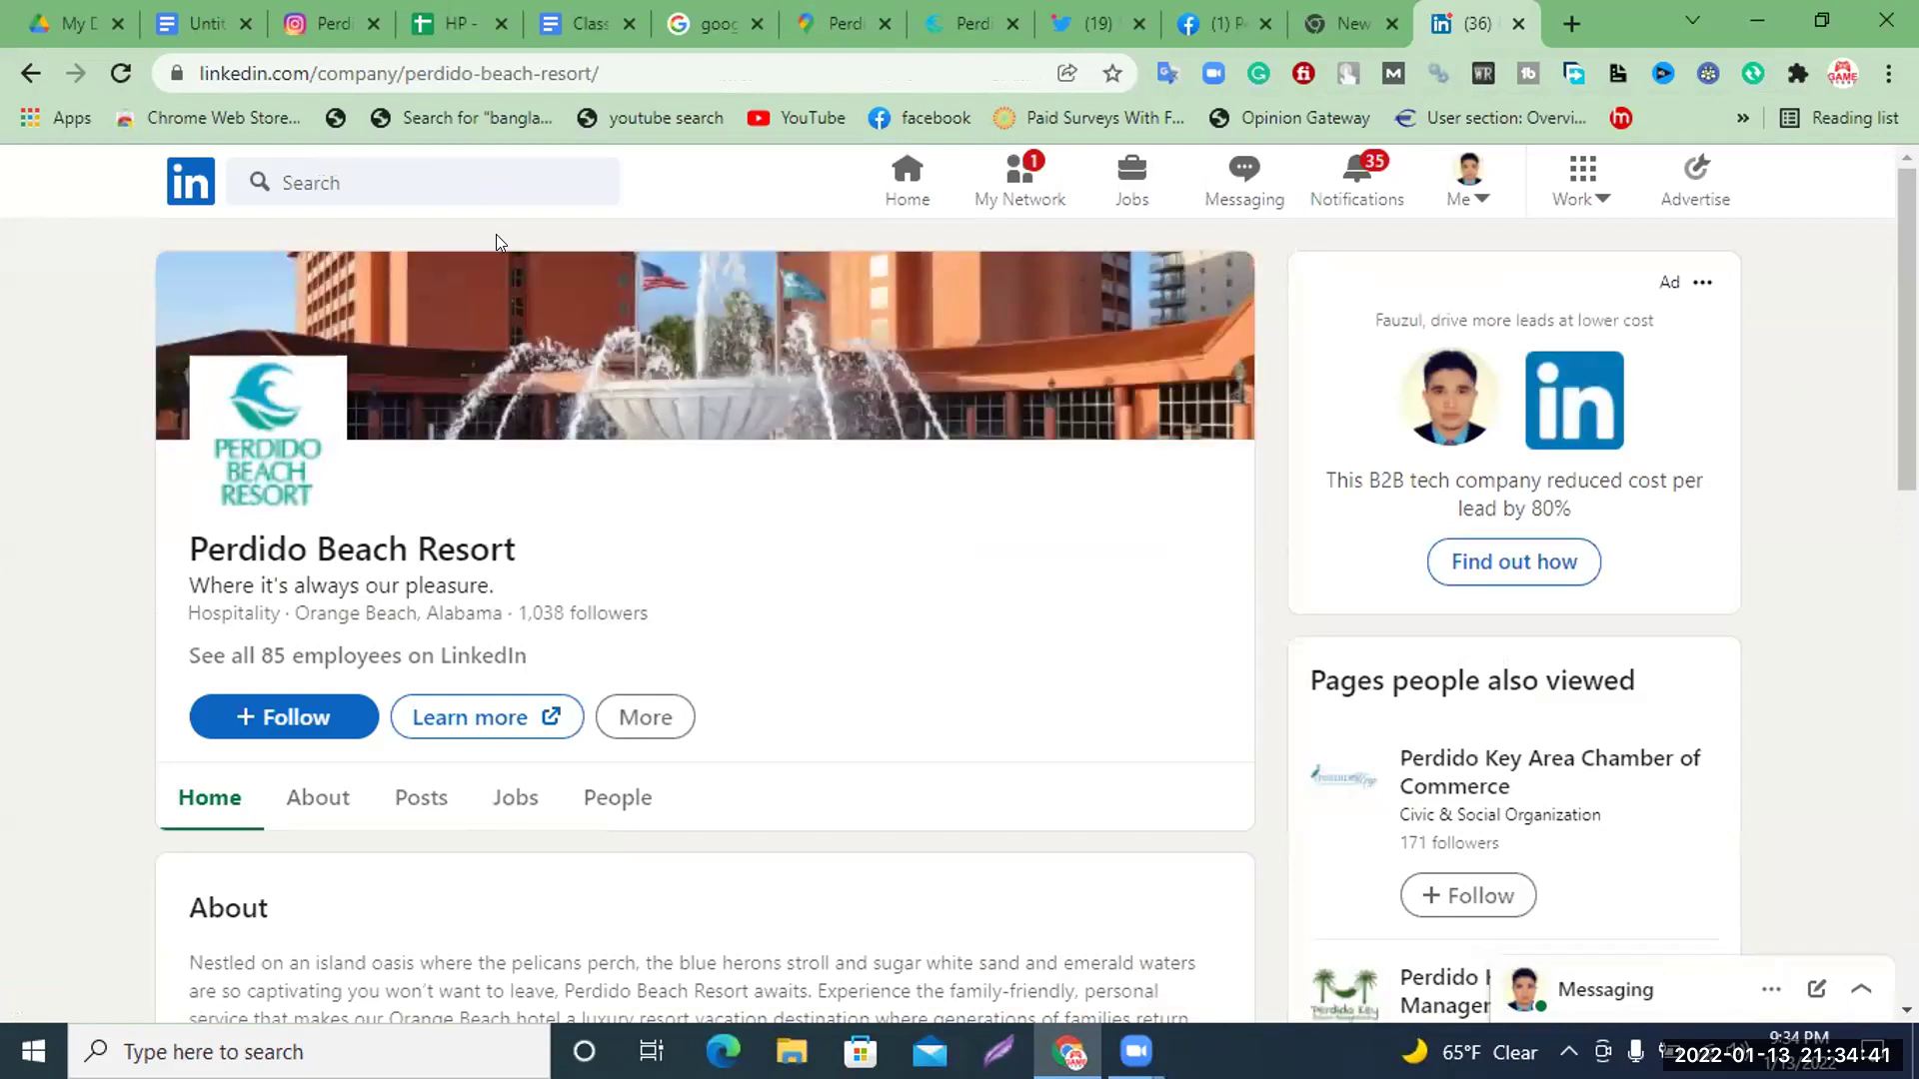
Copy the company page address, linkedin.com/company/perdido-beach-resort, into LinkedIn ID cell H3 of the HP sheet and make it bold
key(ctrl+l)
key(ctrl+c)
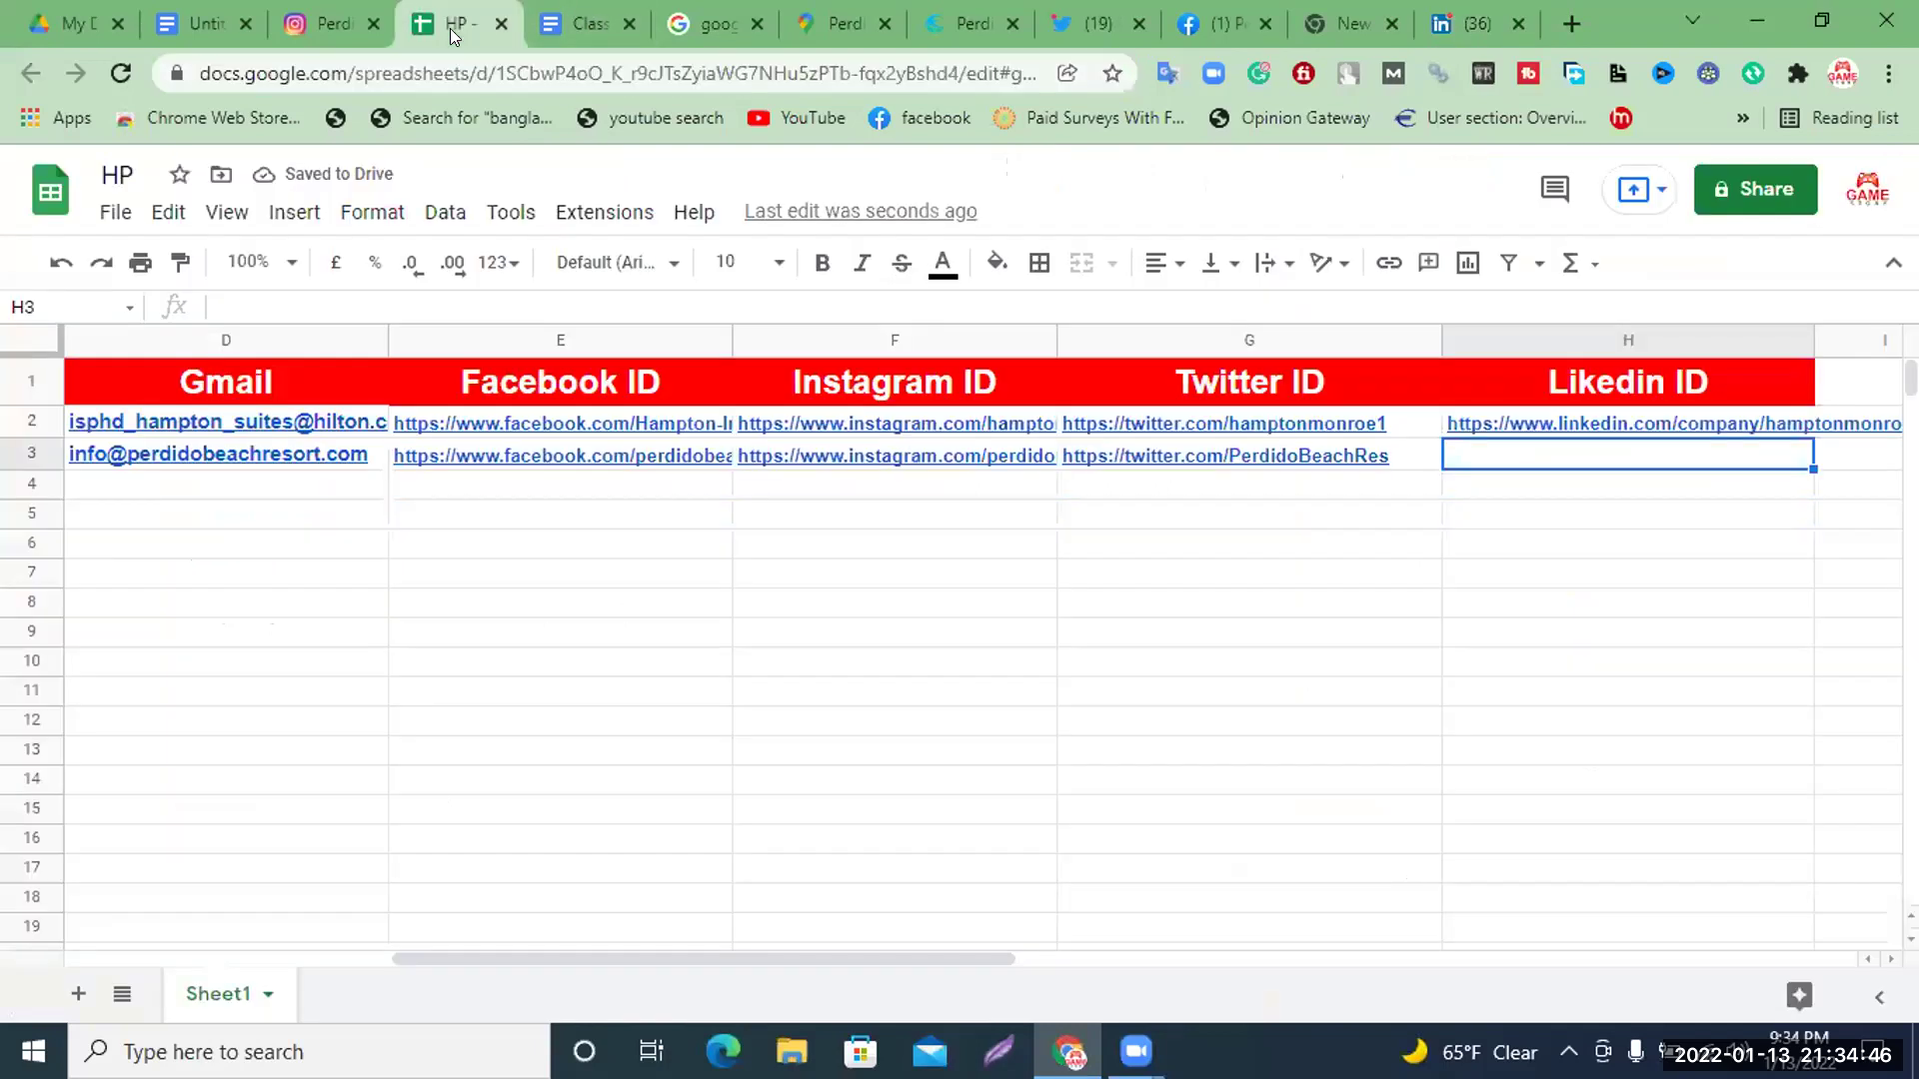
click(449, 28)
key(ctrl+v)
click(821, 263)
drag(928, 955, 632, 877)
Return to the LinkedIn search results for the resort, look through its listed staff and open the Director of Rooms' profile
click(1477, 23)
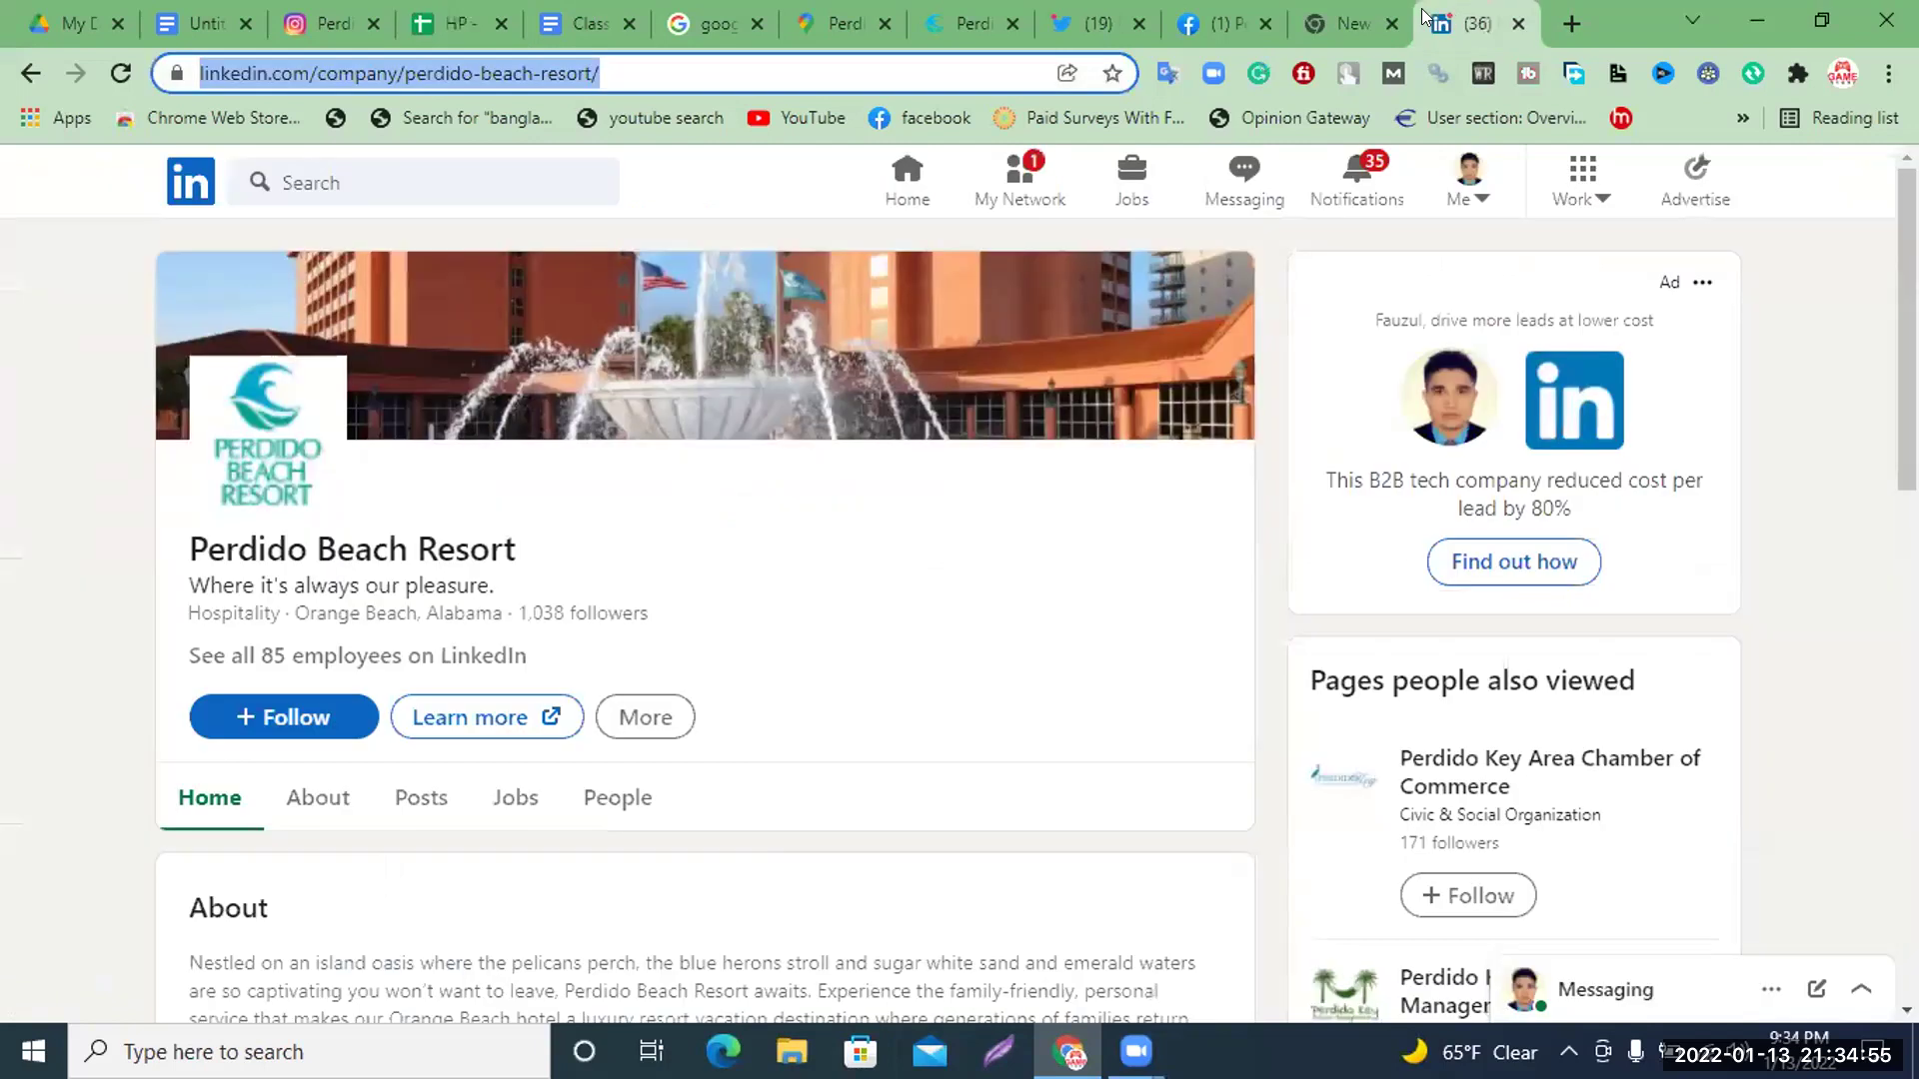
click(32, 74)
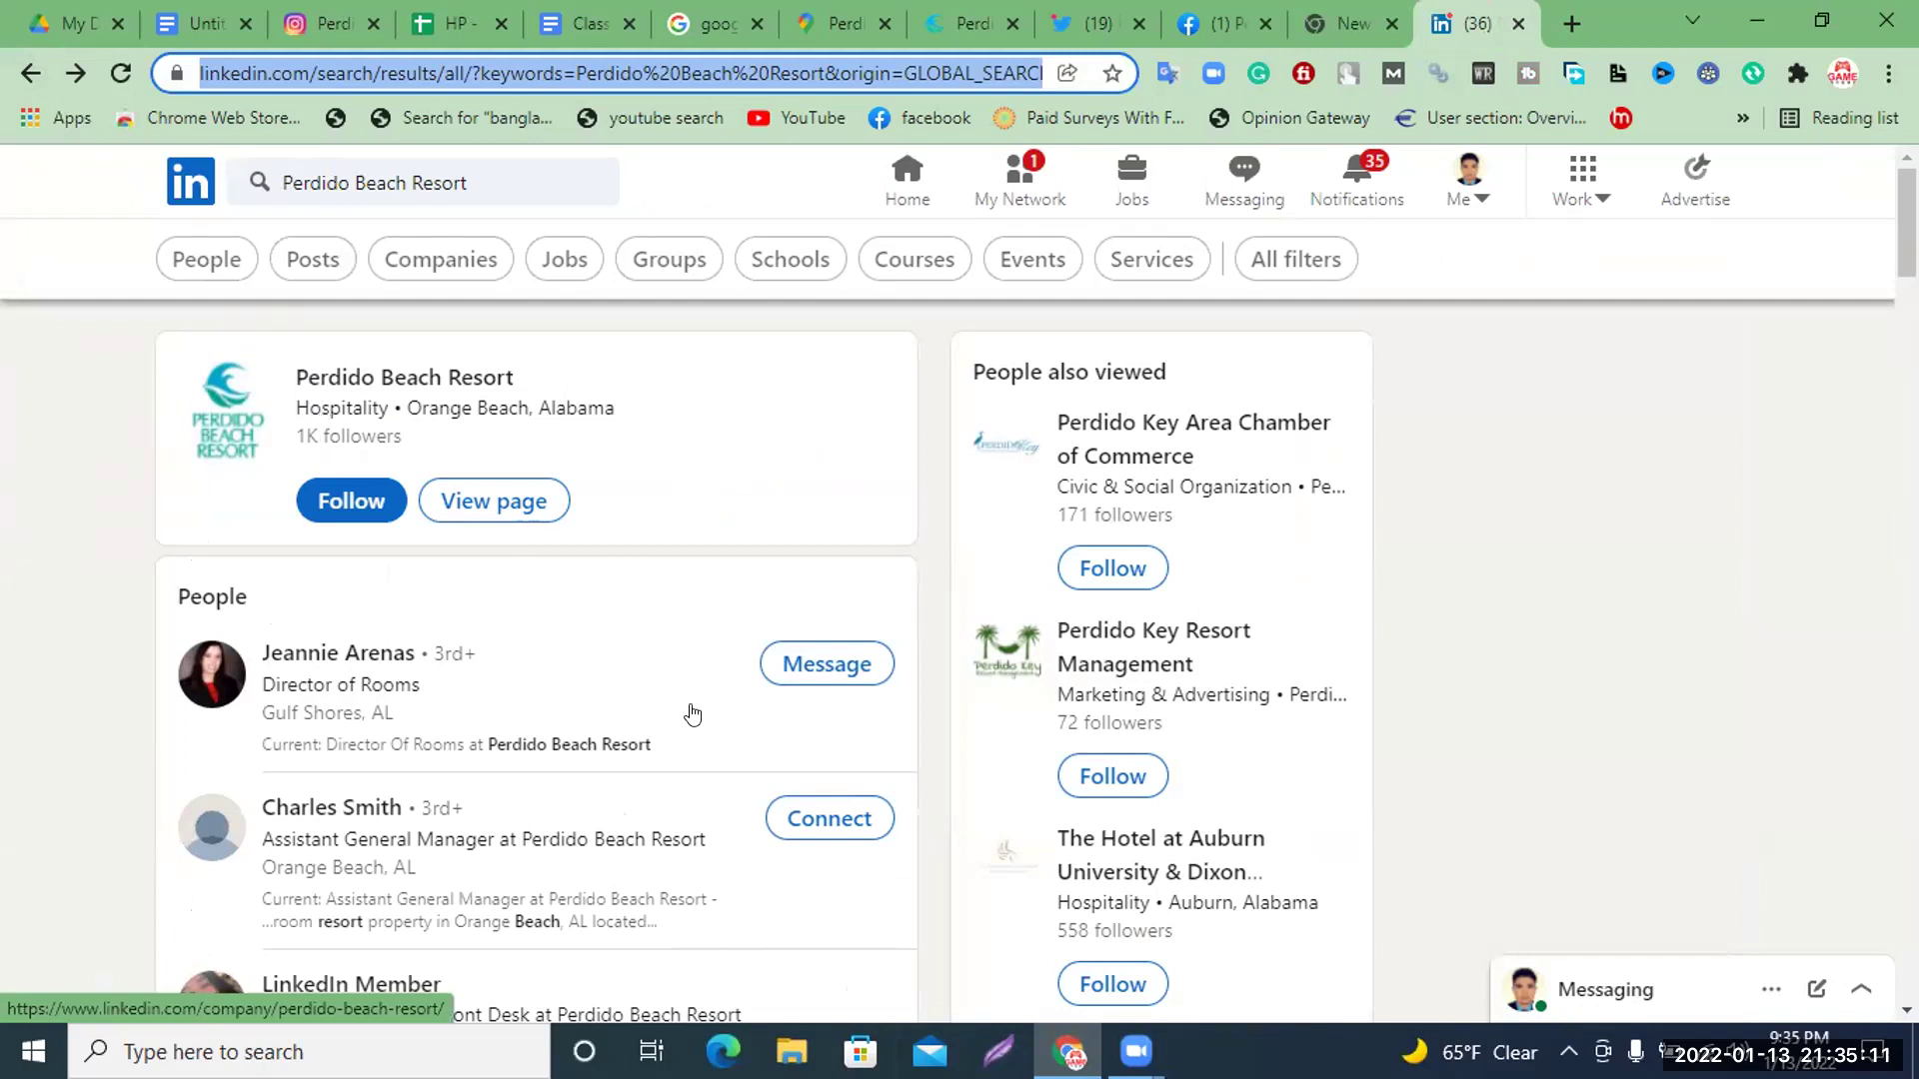
scroll(686, 714, down, 3)
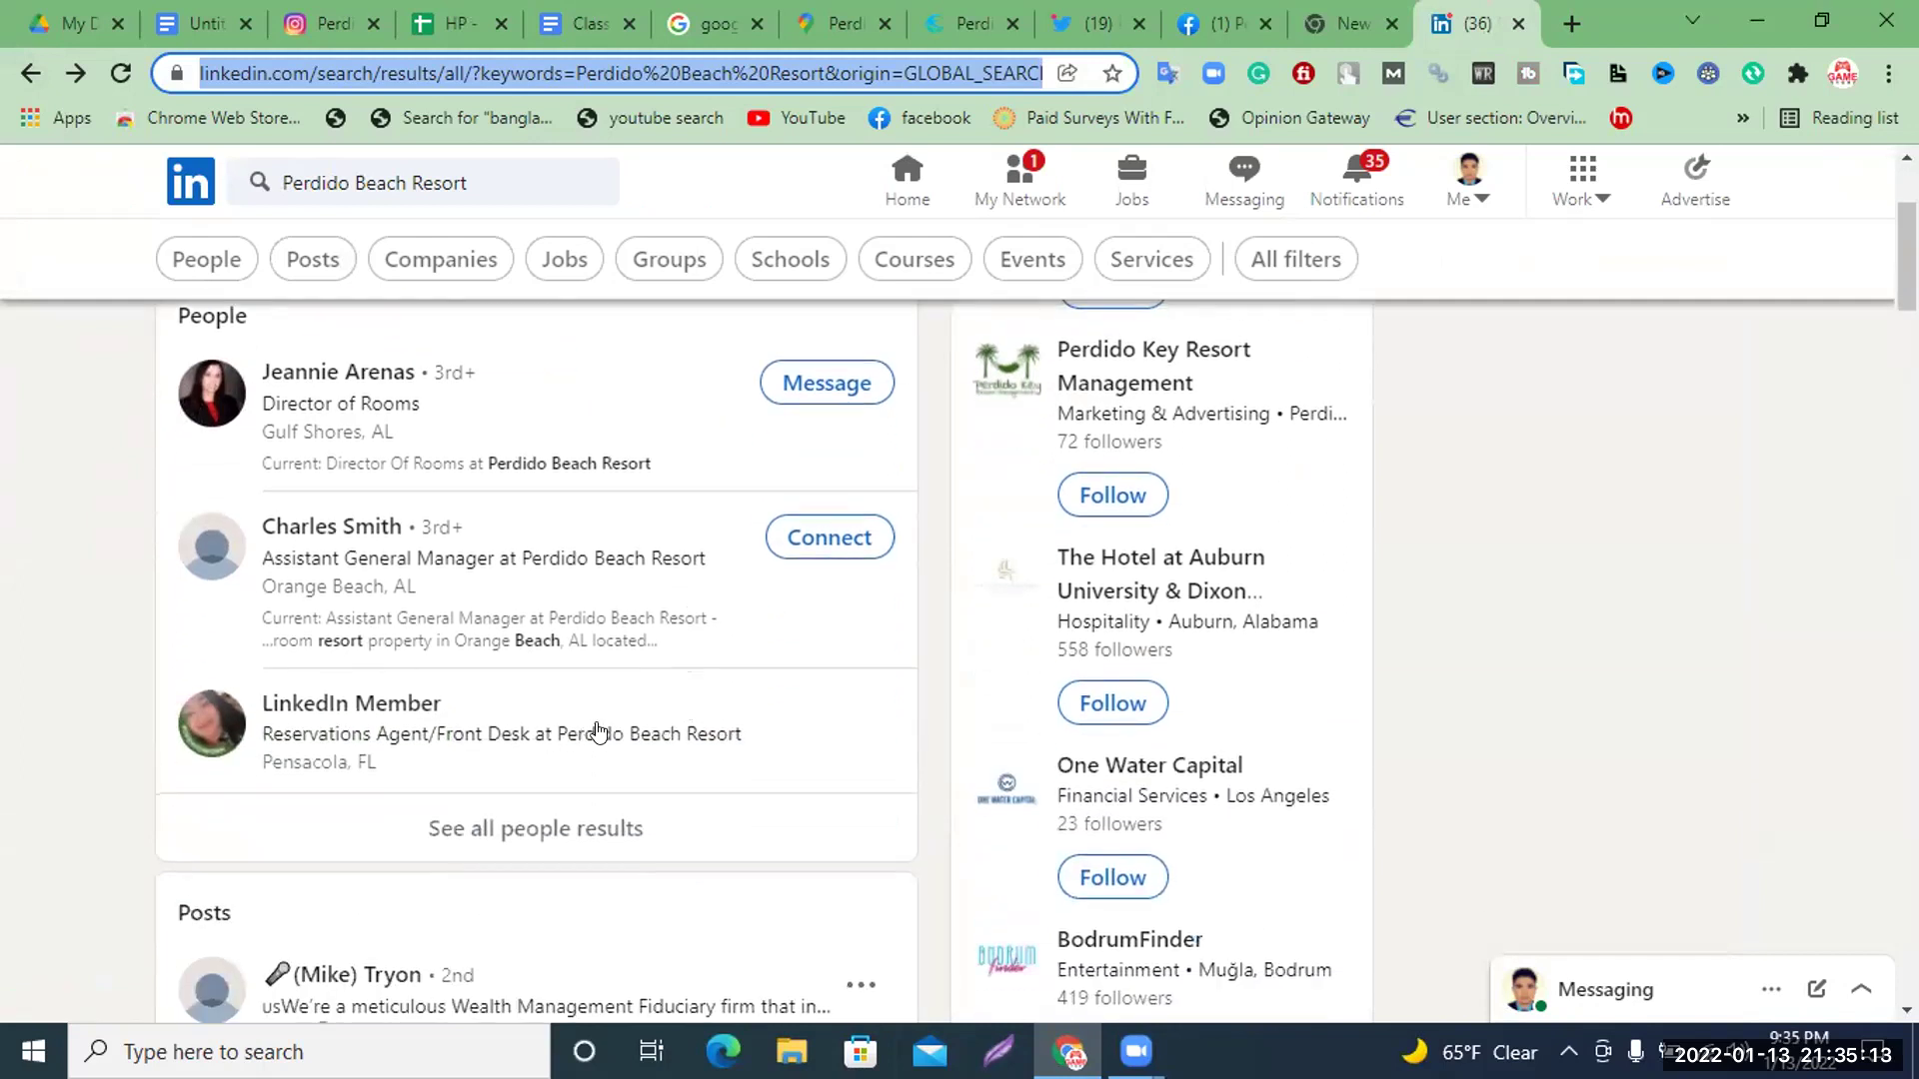
scroll(605, 728, down, 3)
scroll(628, 764, up, 6)
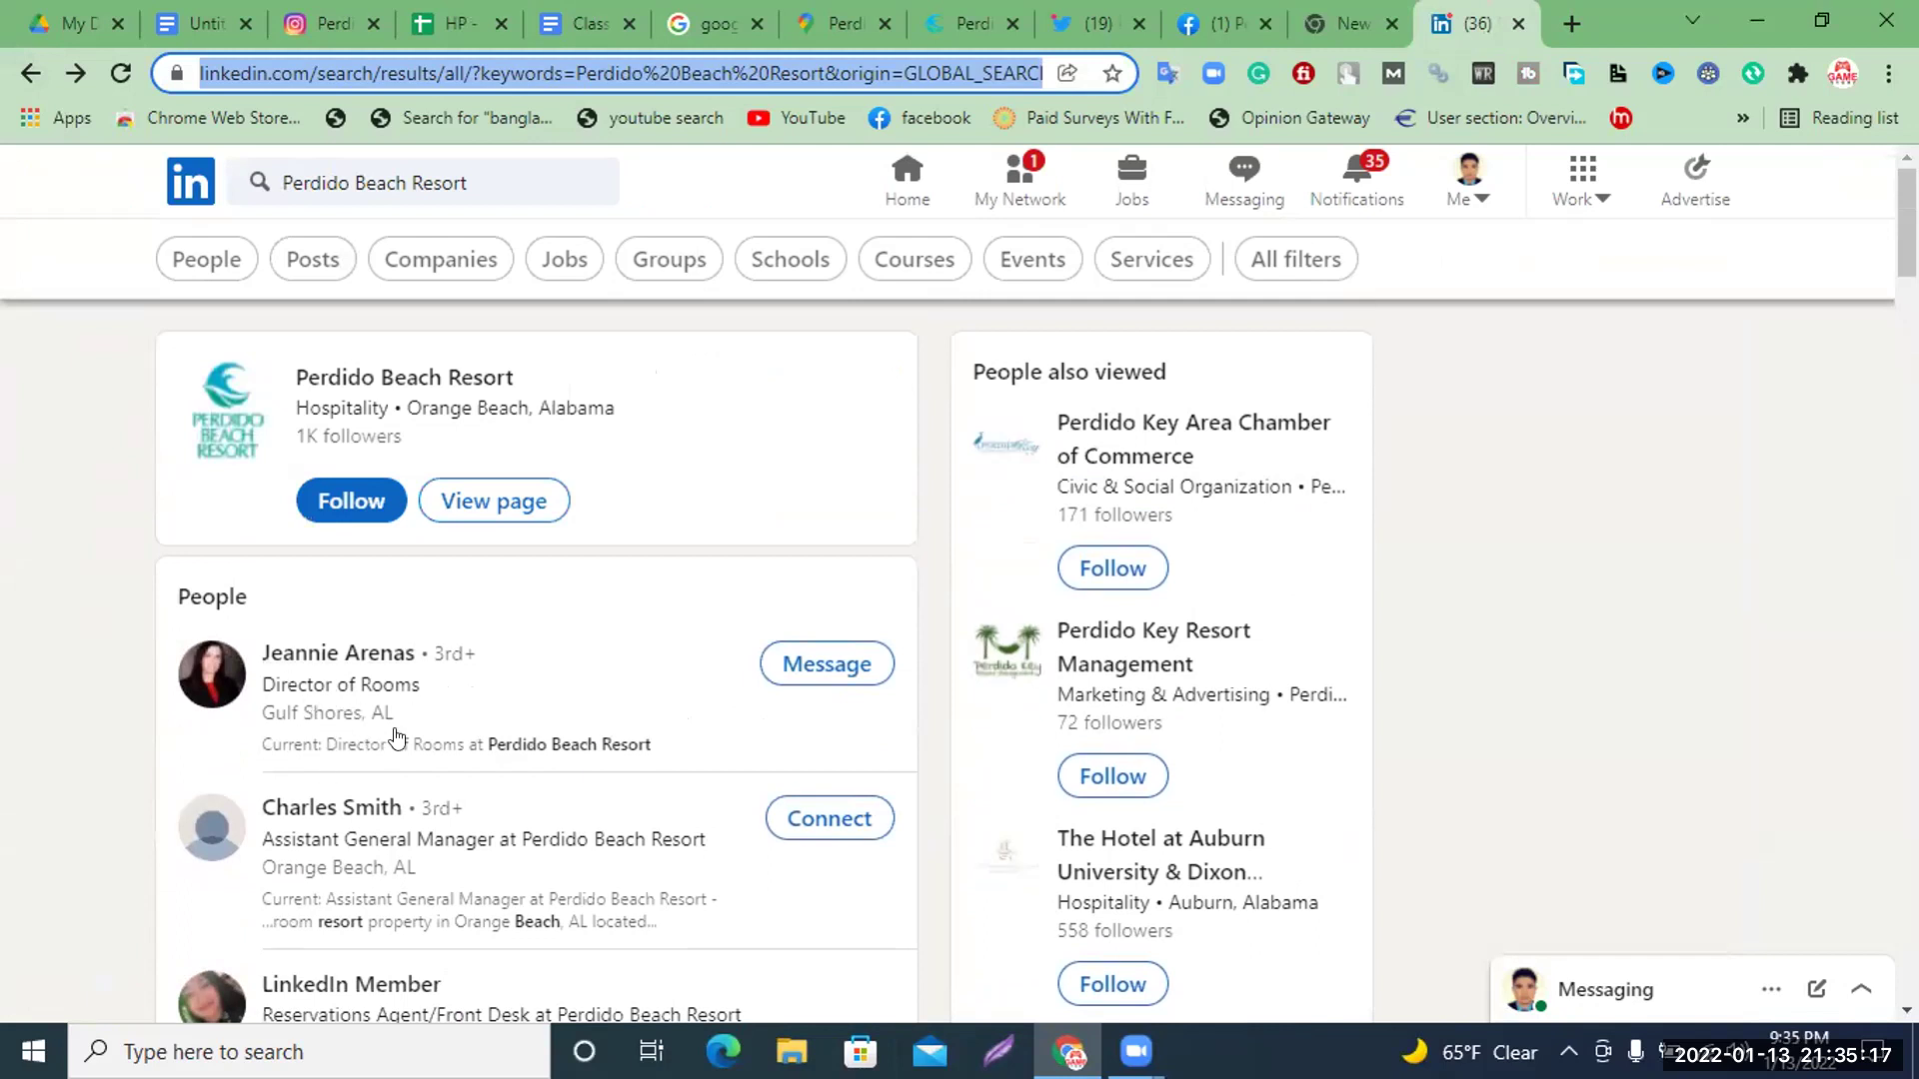
click(348, 651)
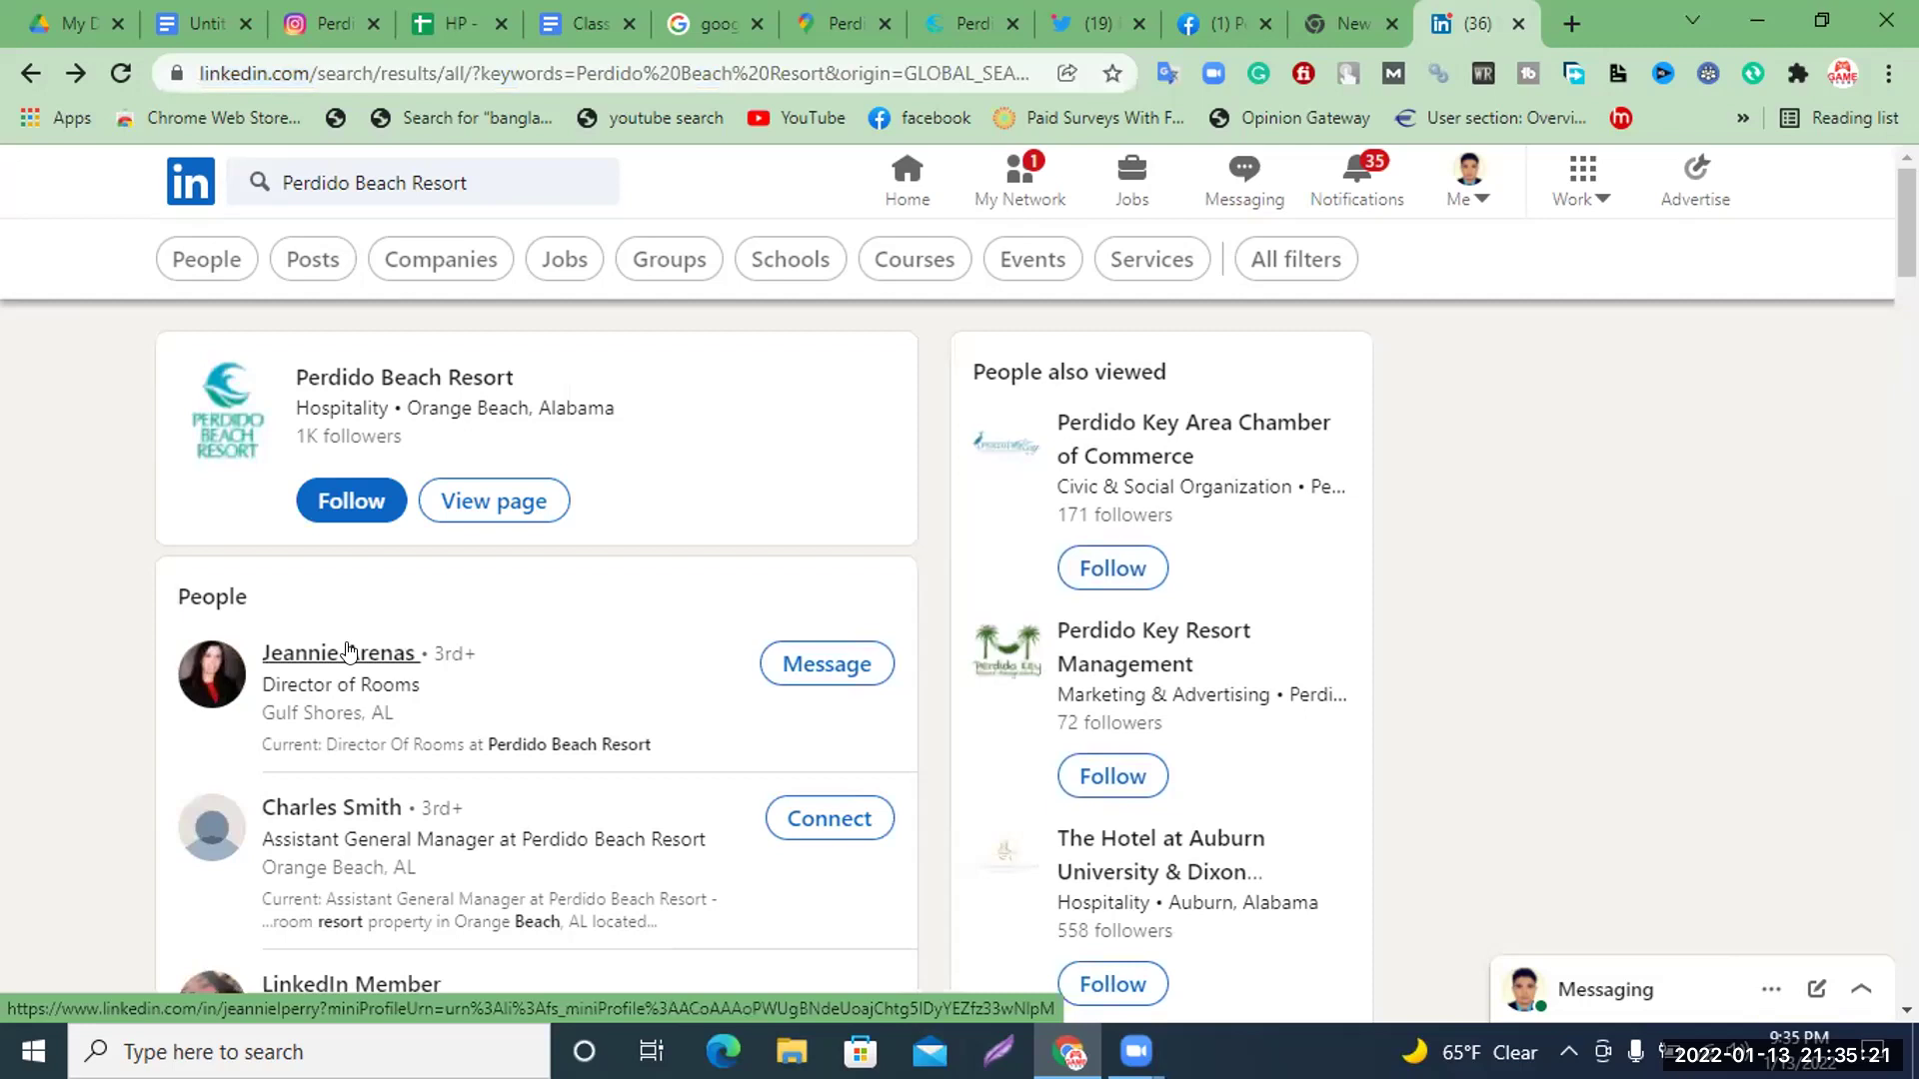
Look through the Director of Rooms' LinkedIn profile and return to the Perdido Beach Resort search results
click(347, 651)
right_click(348, 651)
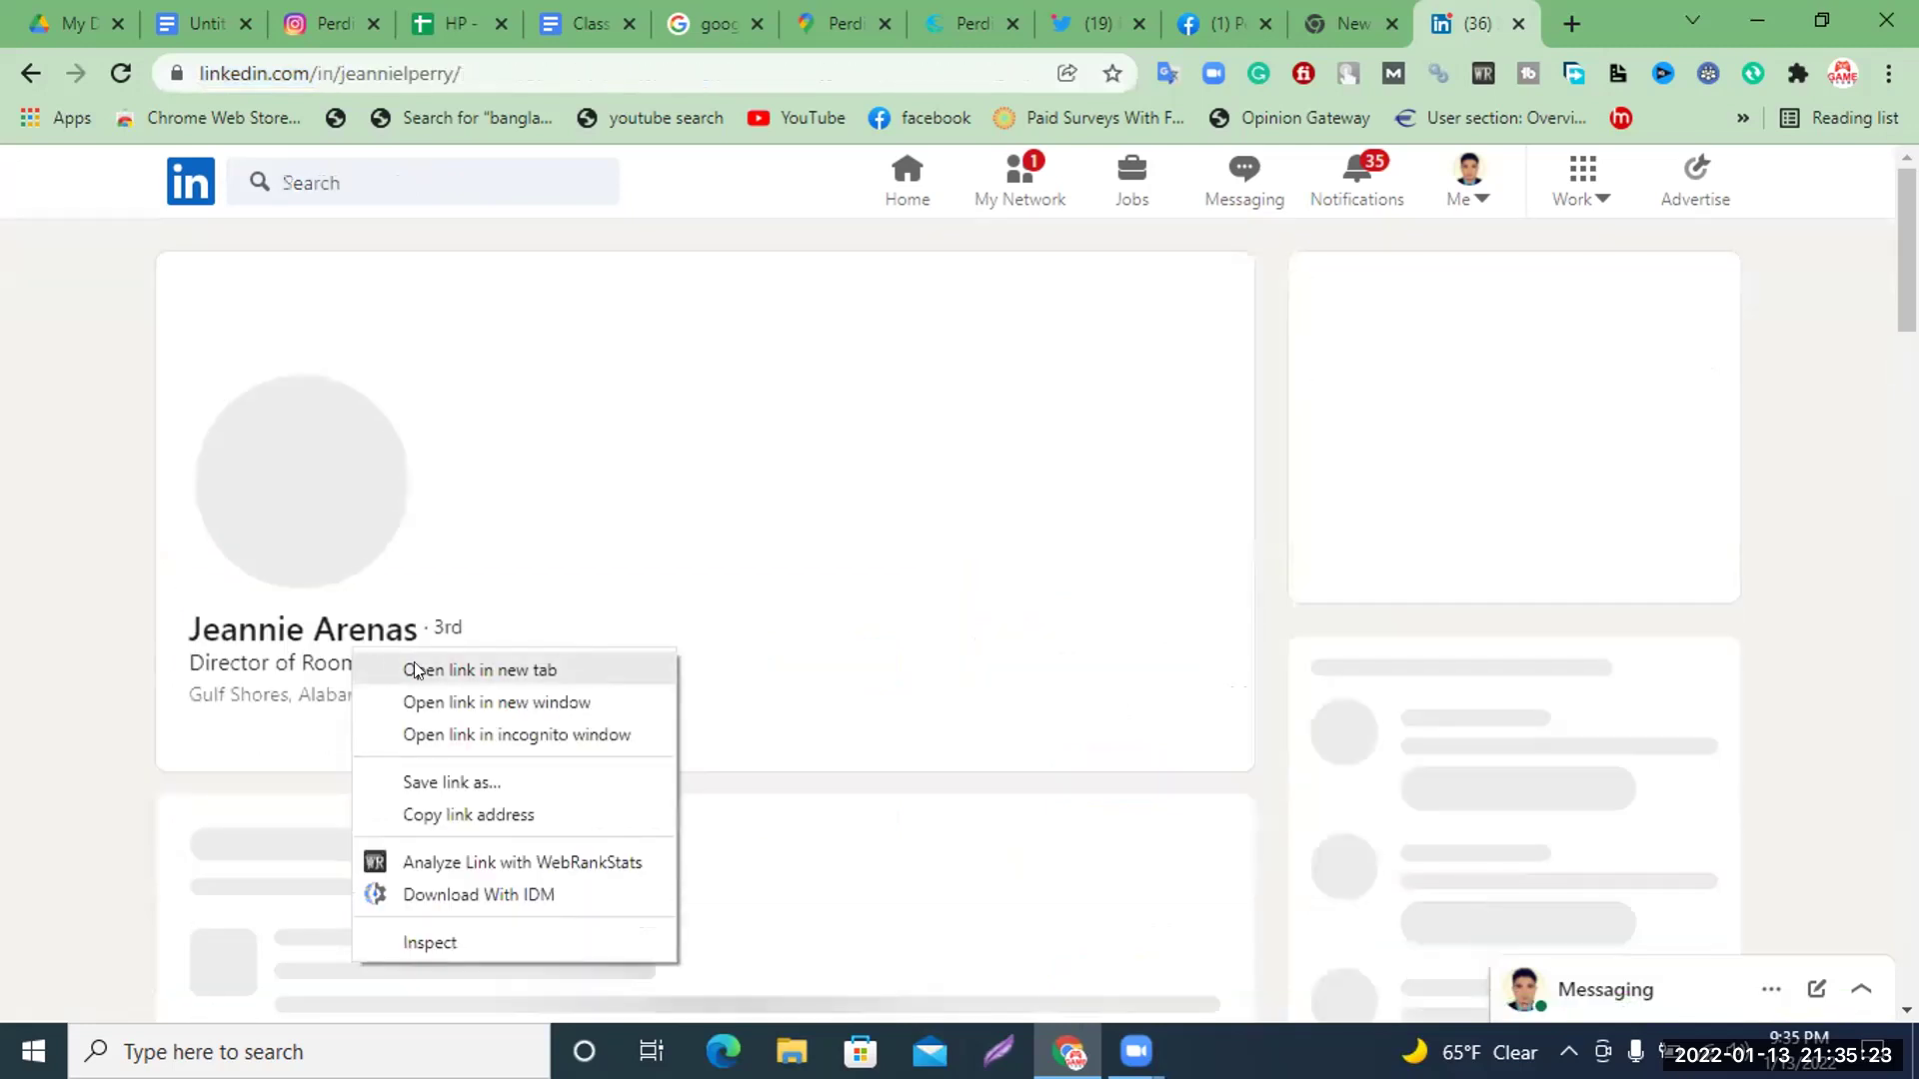
click(4, 598)
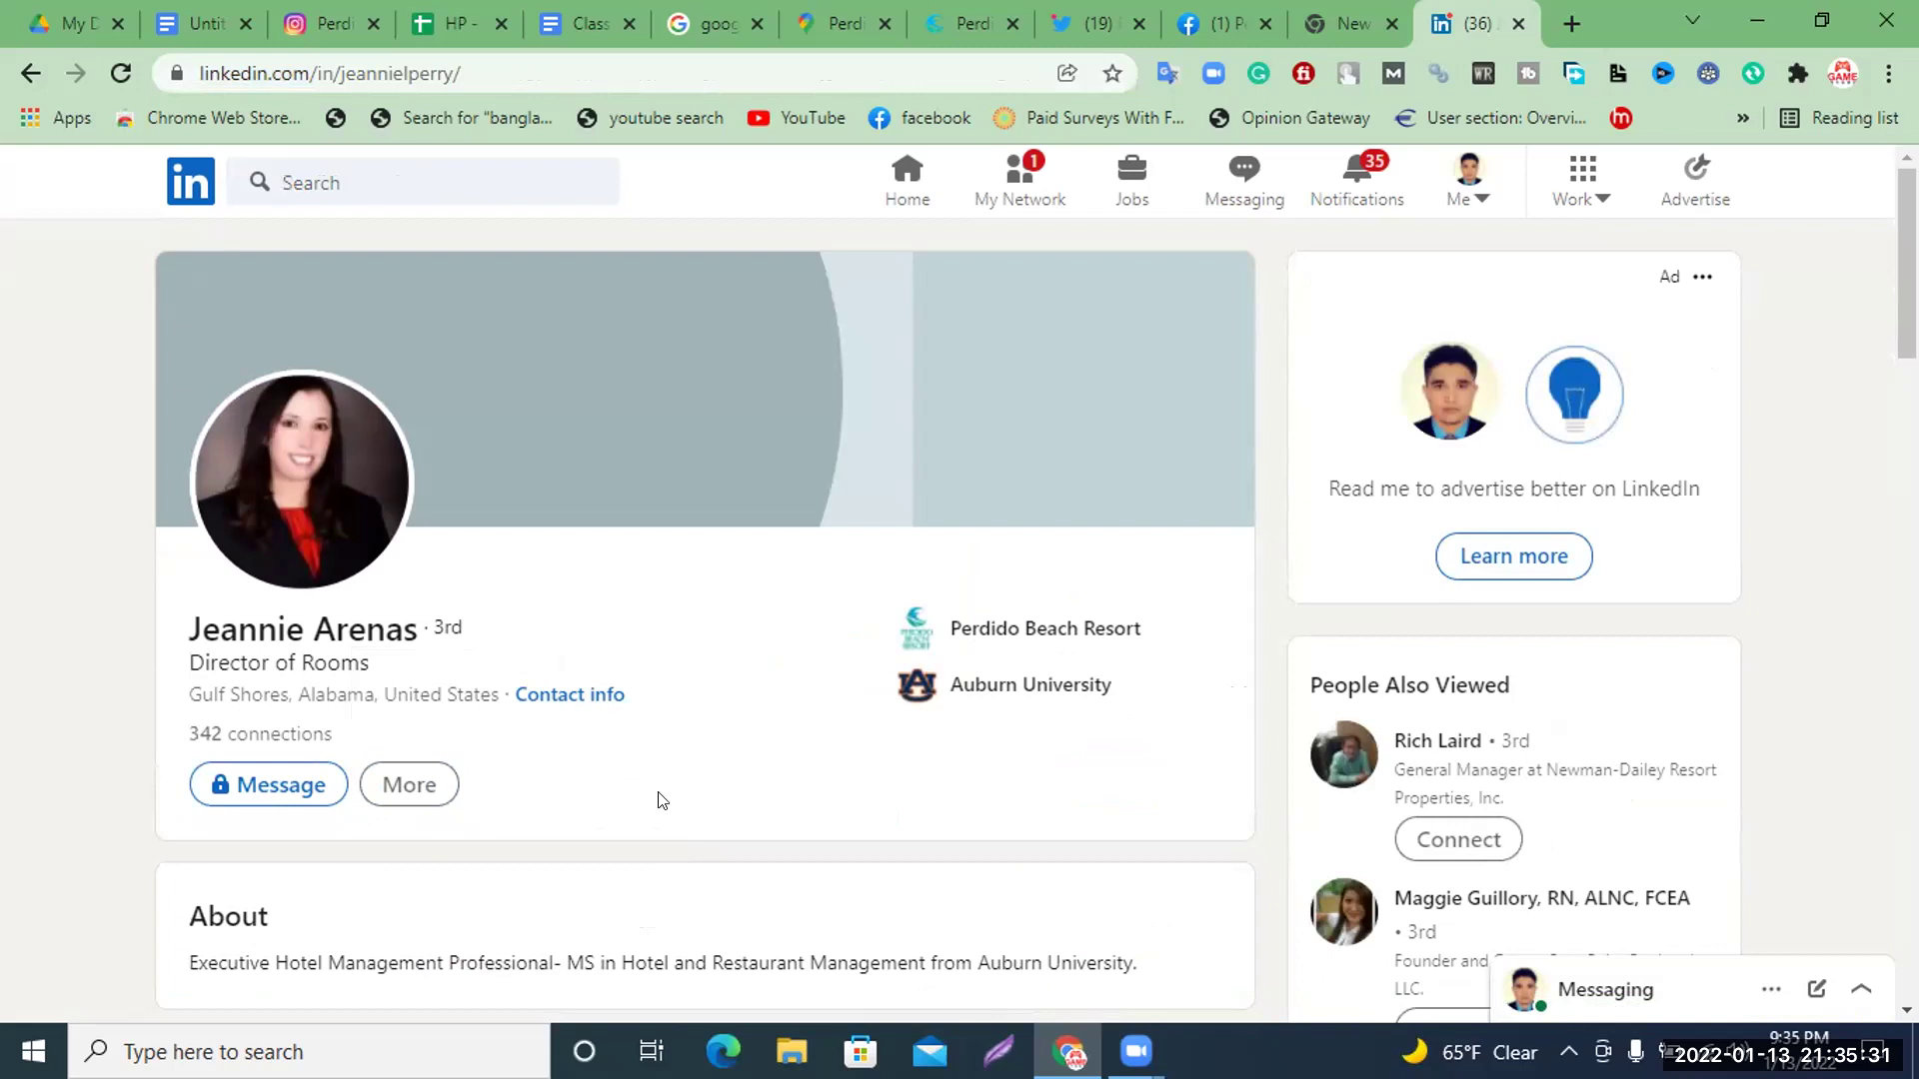
scroll(694, 763, down, 3)
scroll(659, 739, up, 3)
click(8, 78)
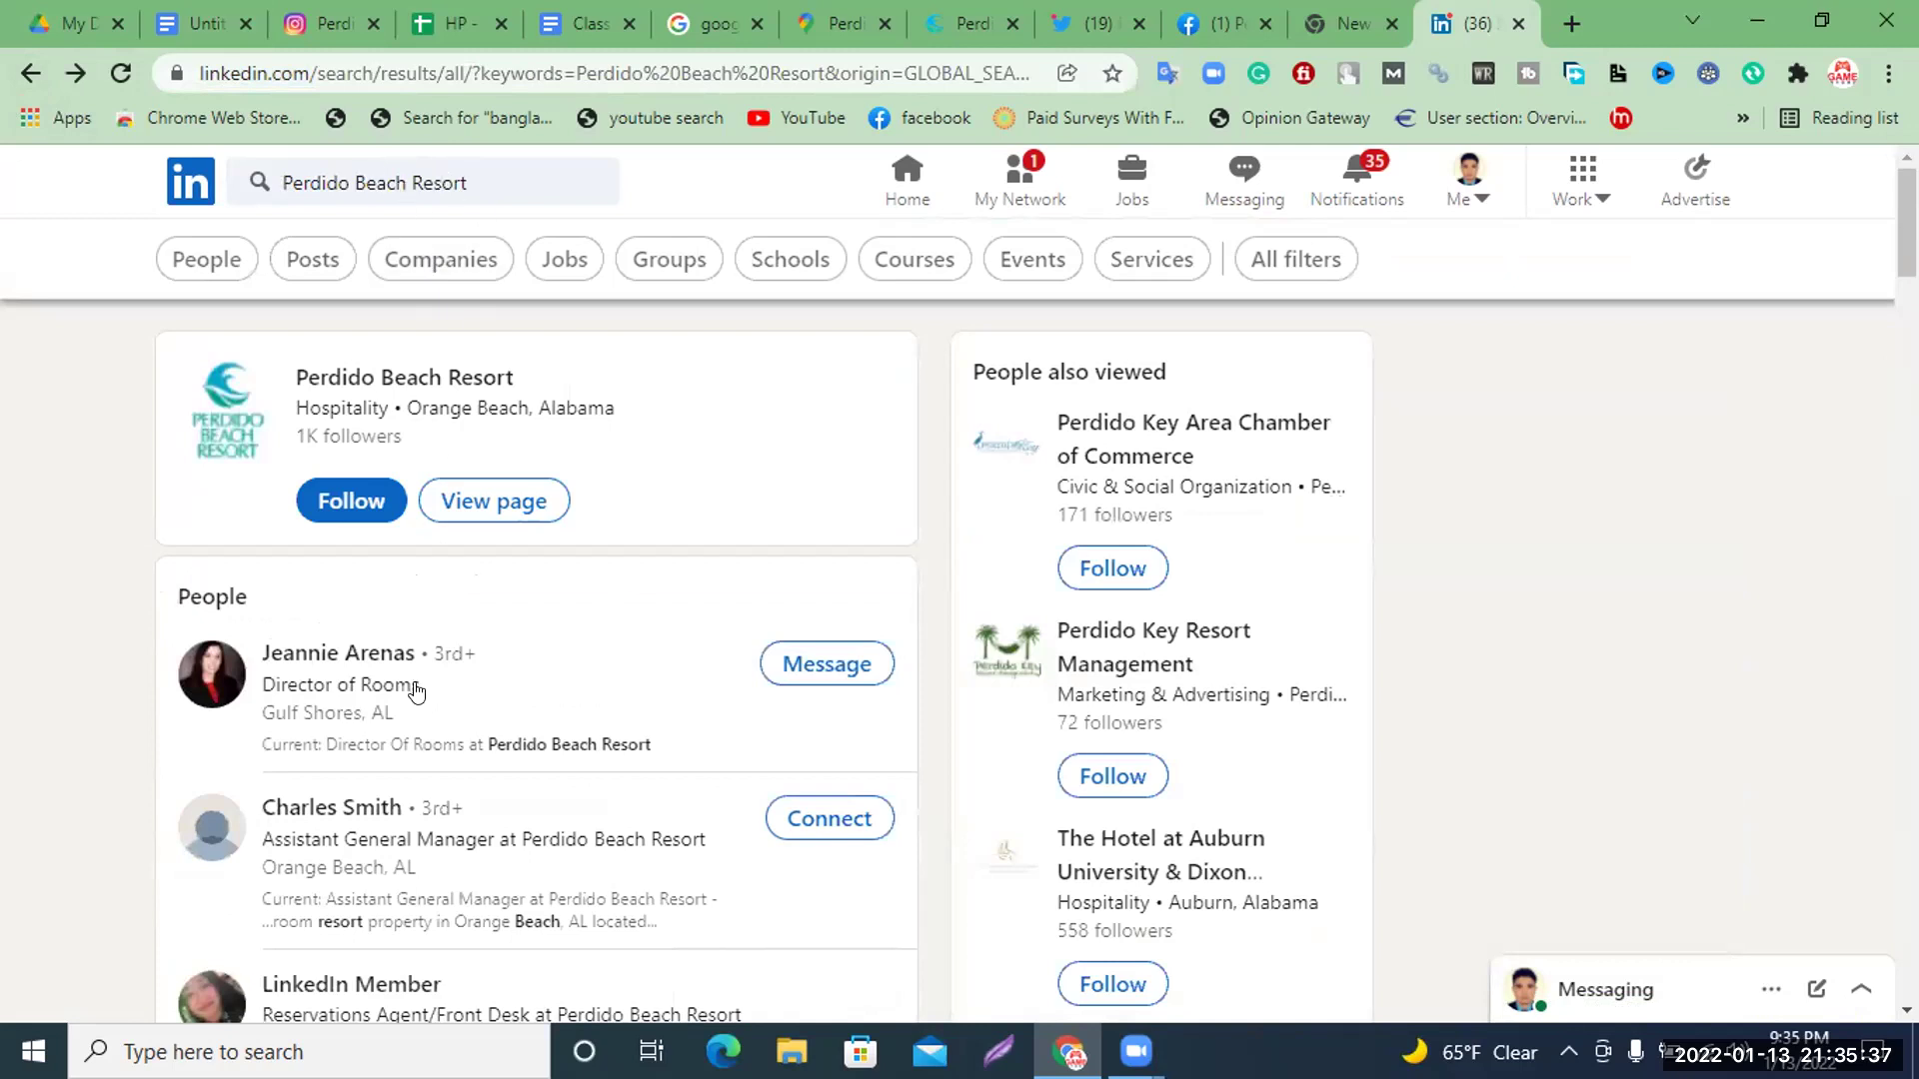
Copy the hotel name from cell A2 of the HP sheet and search LinkedIn for Hampton Inn & Suites Montgomery-Downtown
click(441, 12)
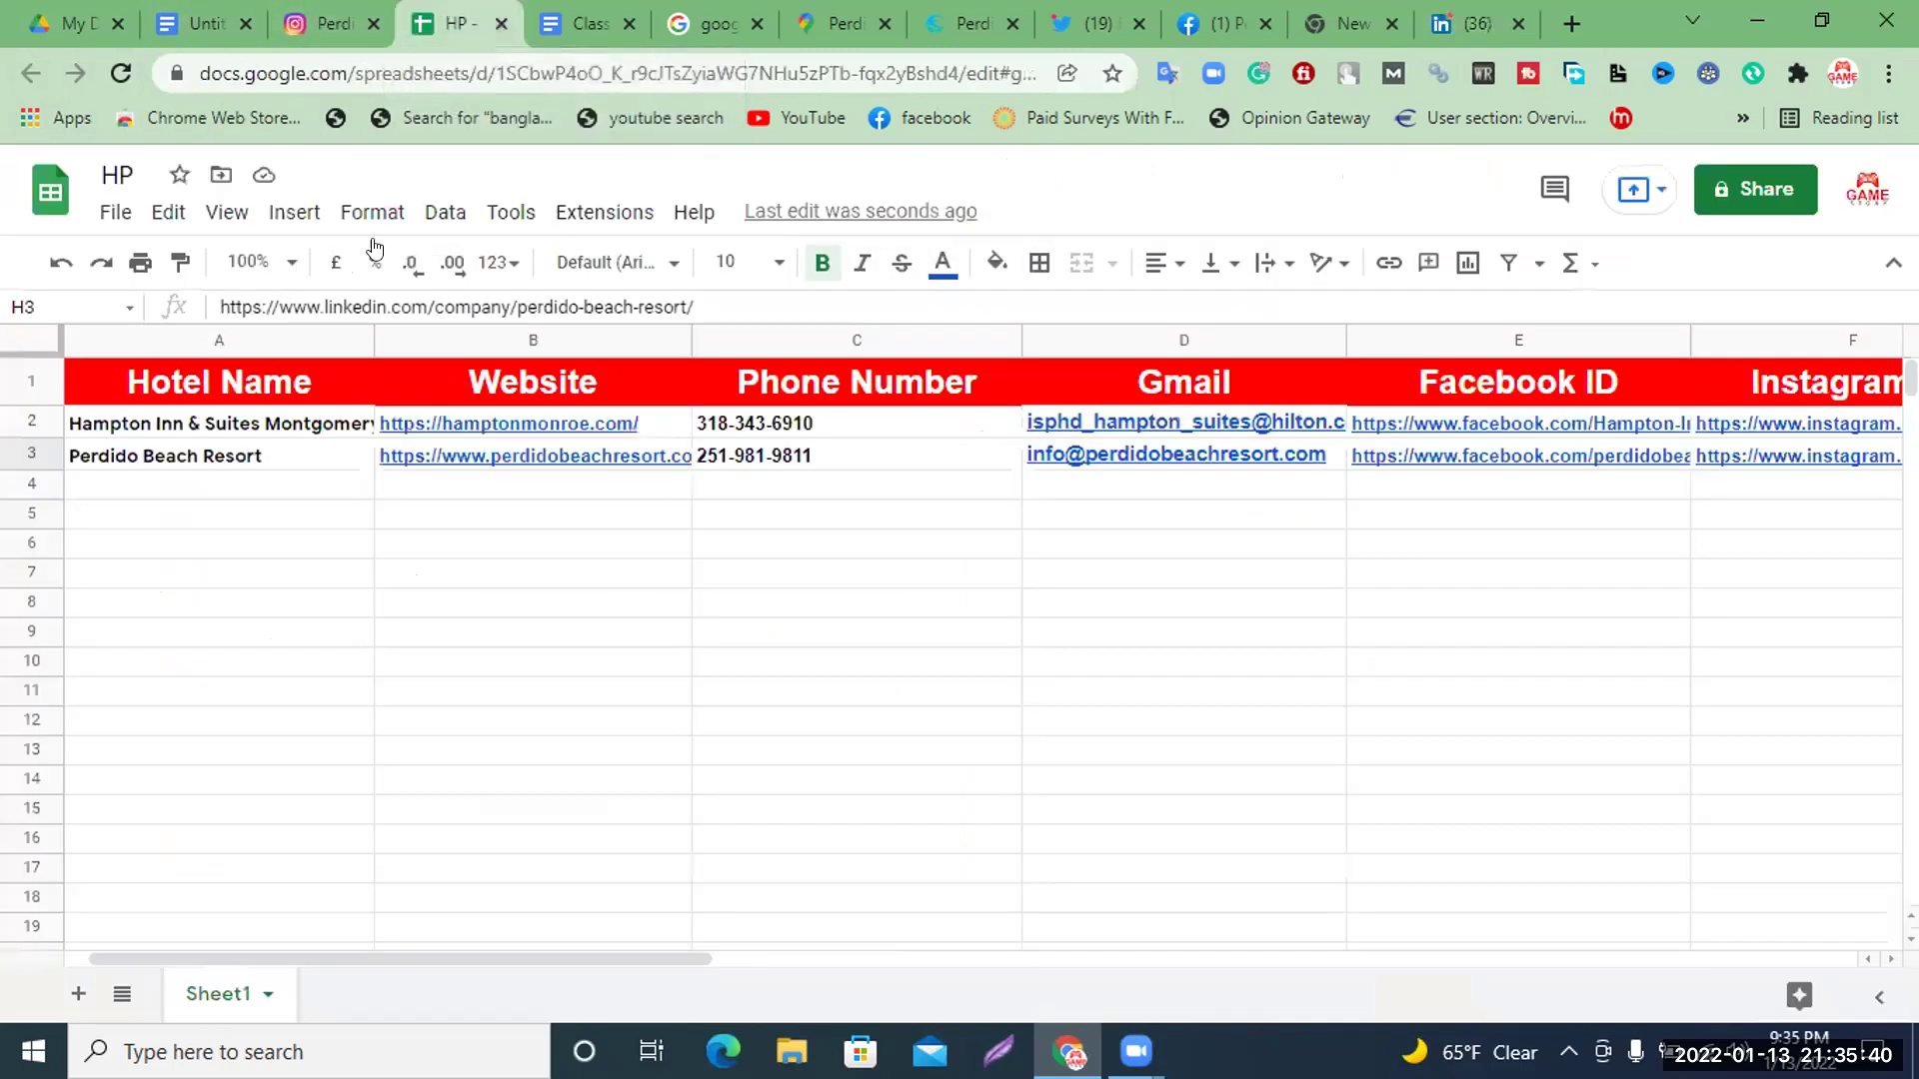
click(232, 424)
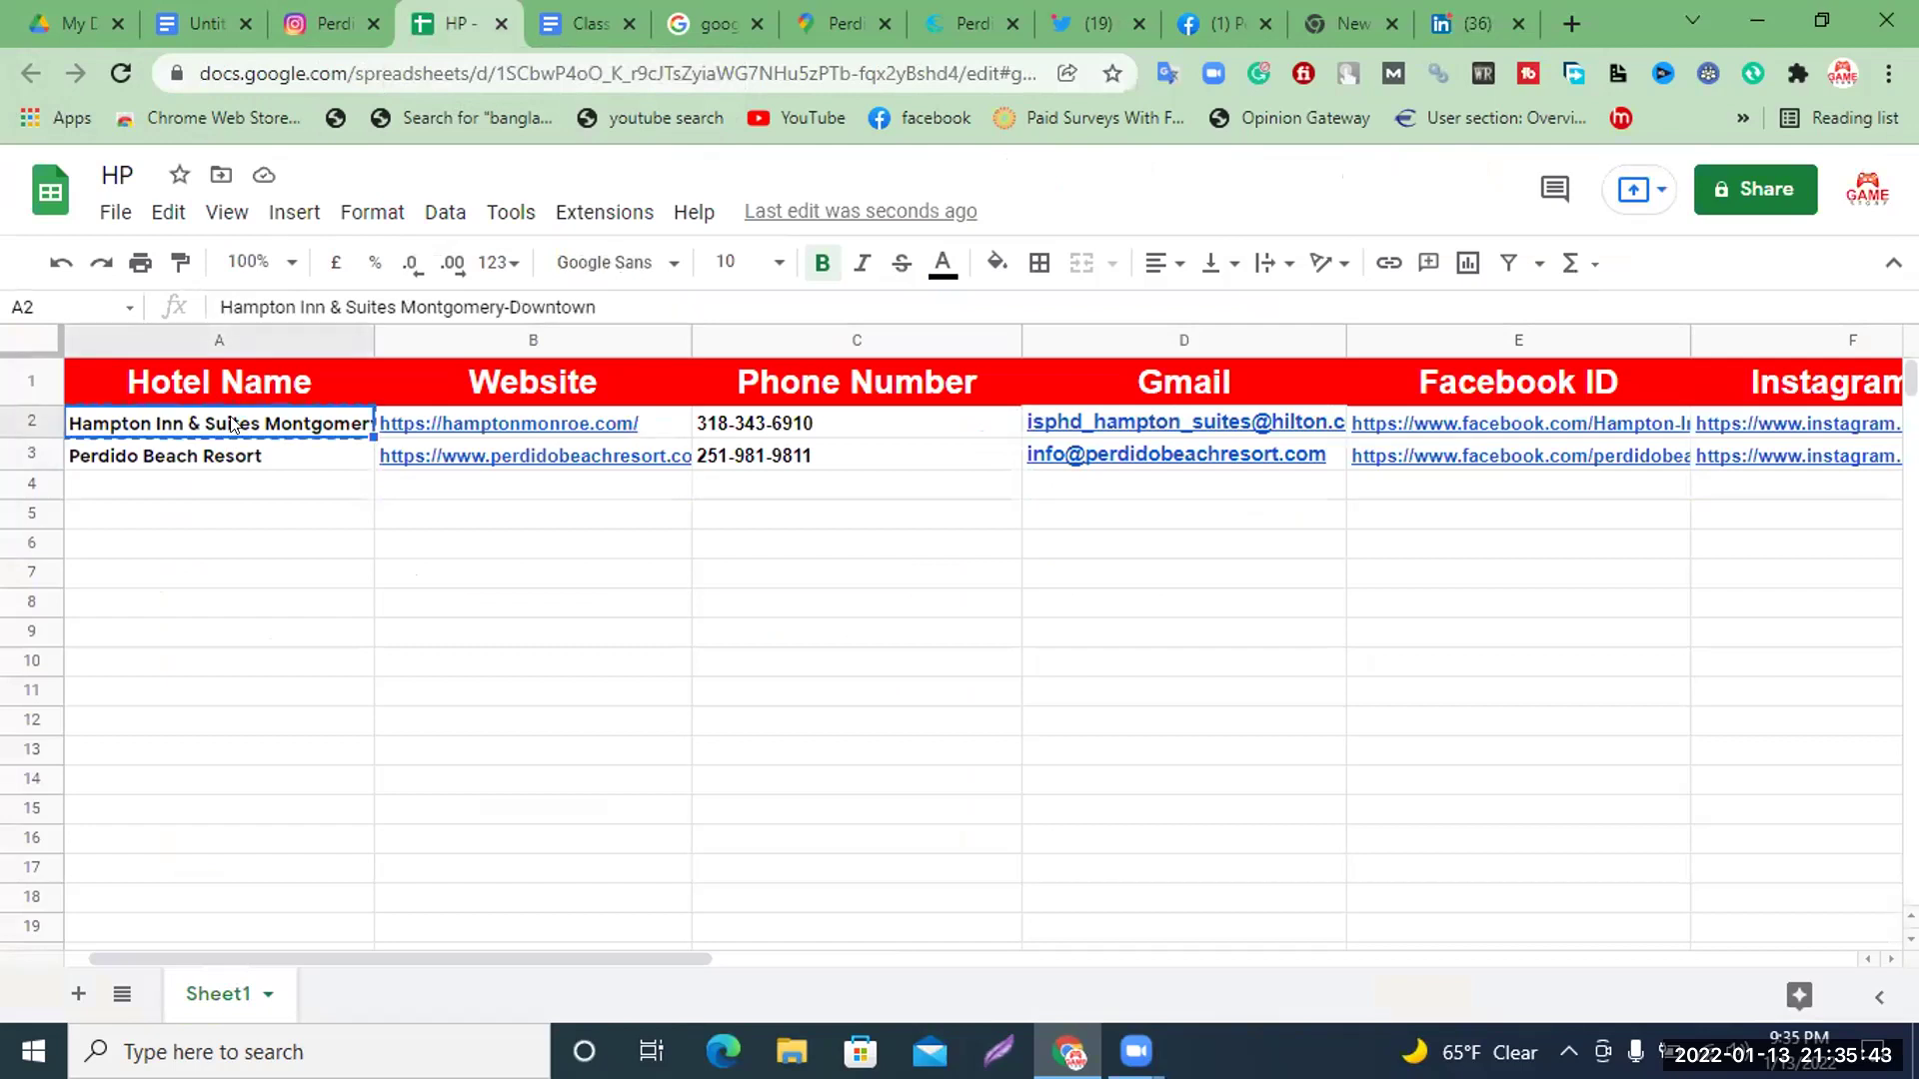
click(1479, 22)
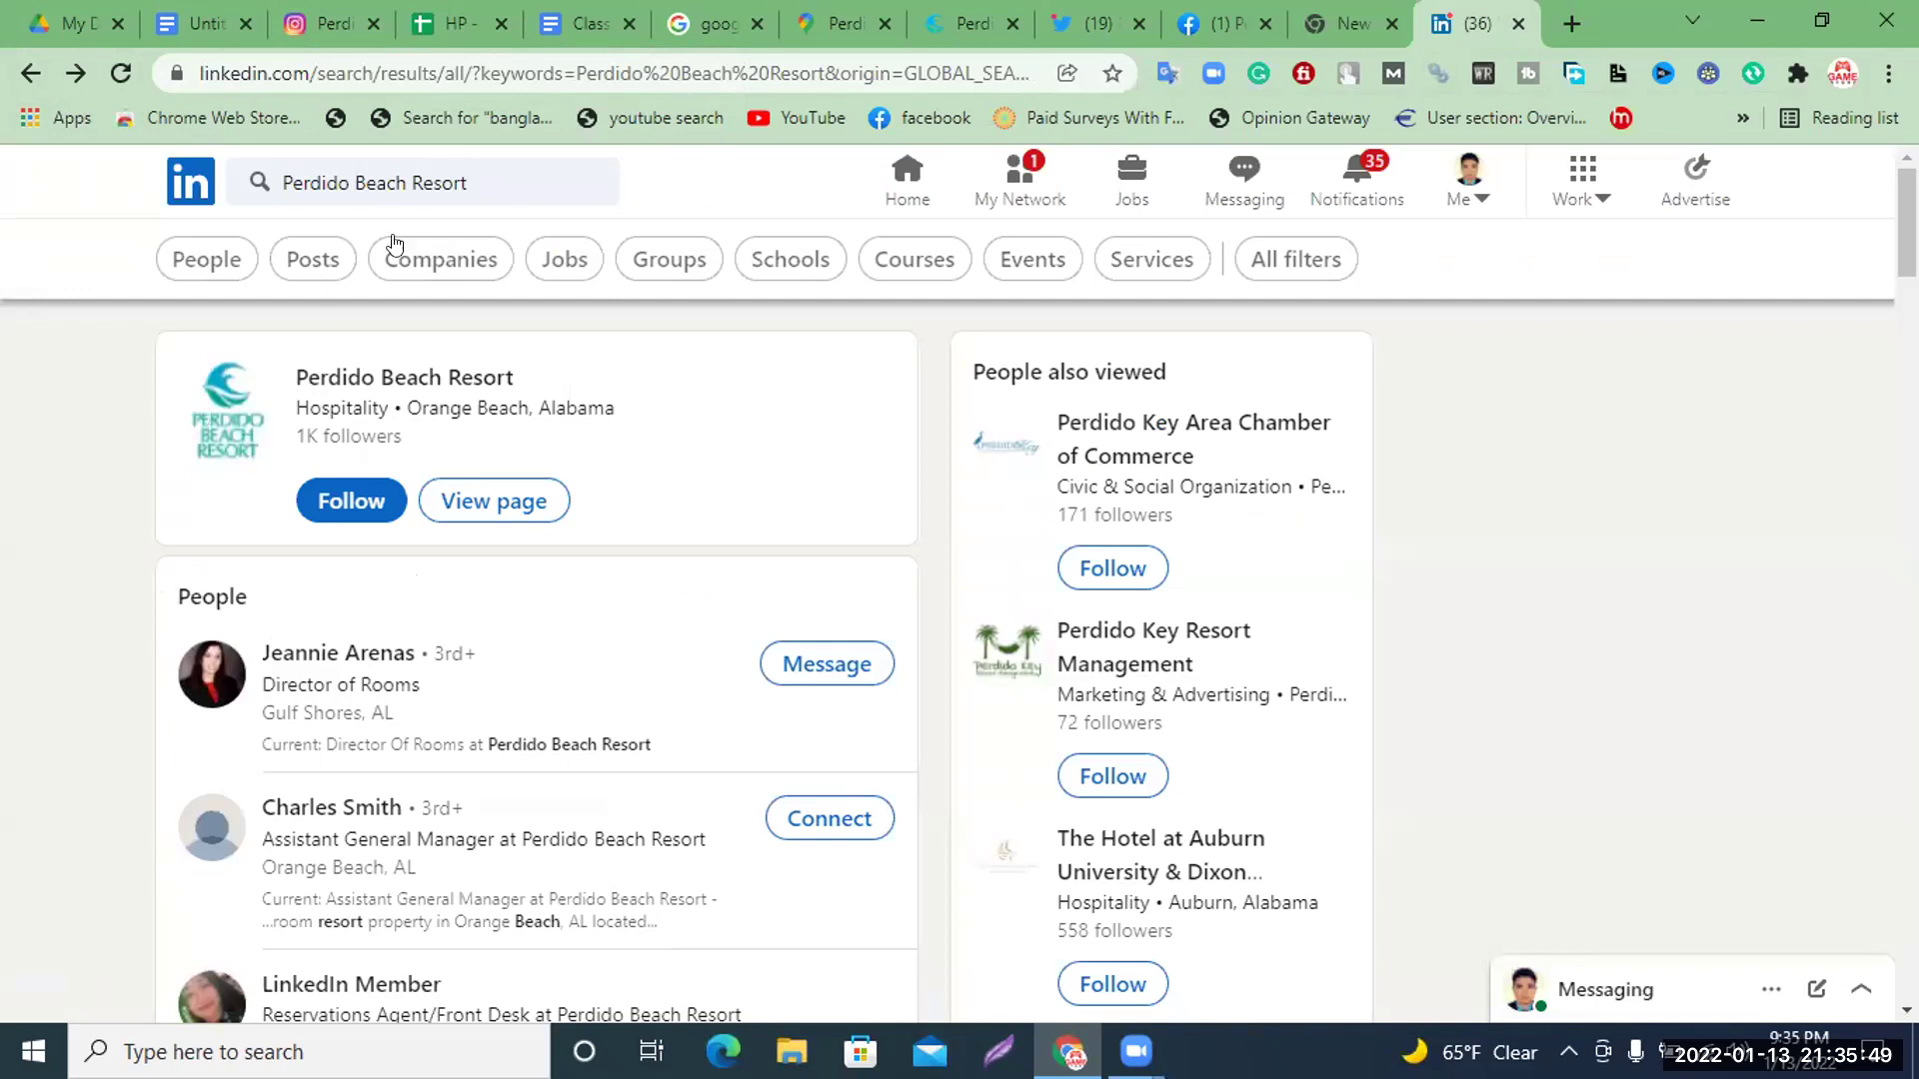
click(518, 174)
key(ctrl+a)
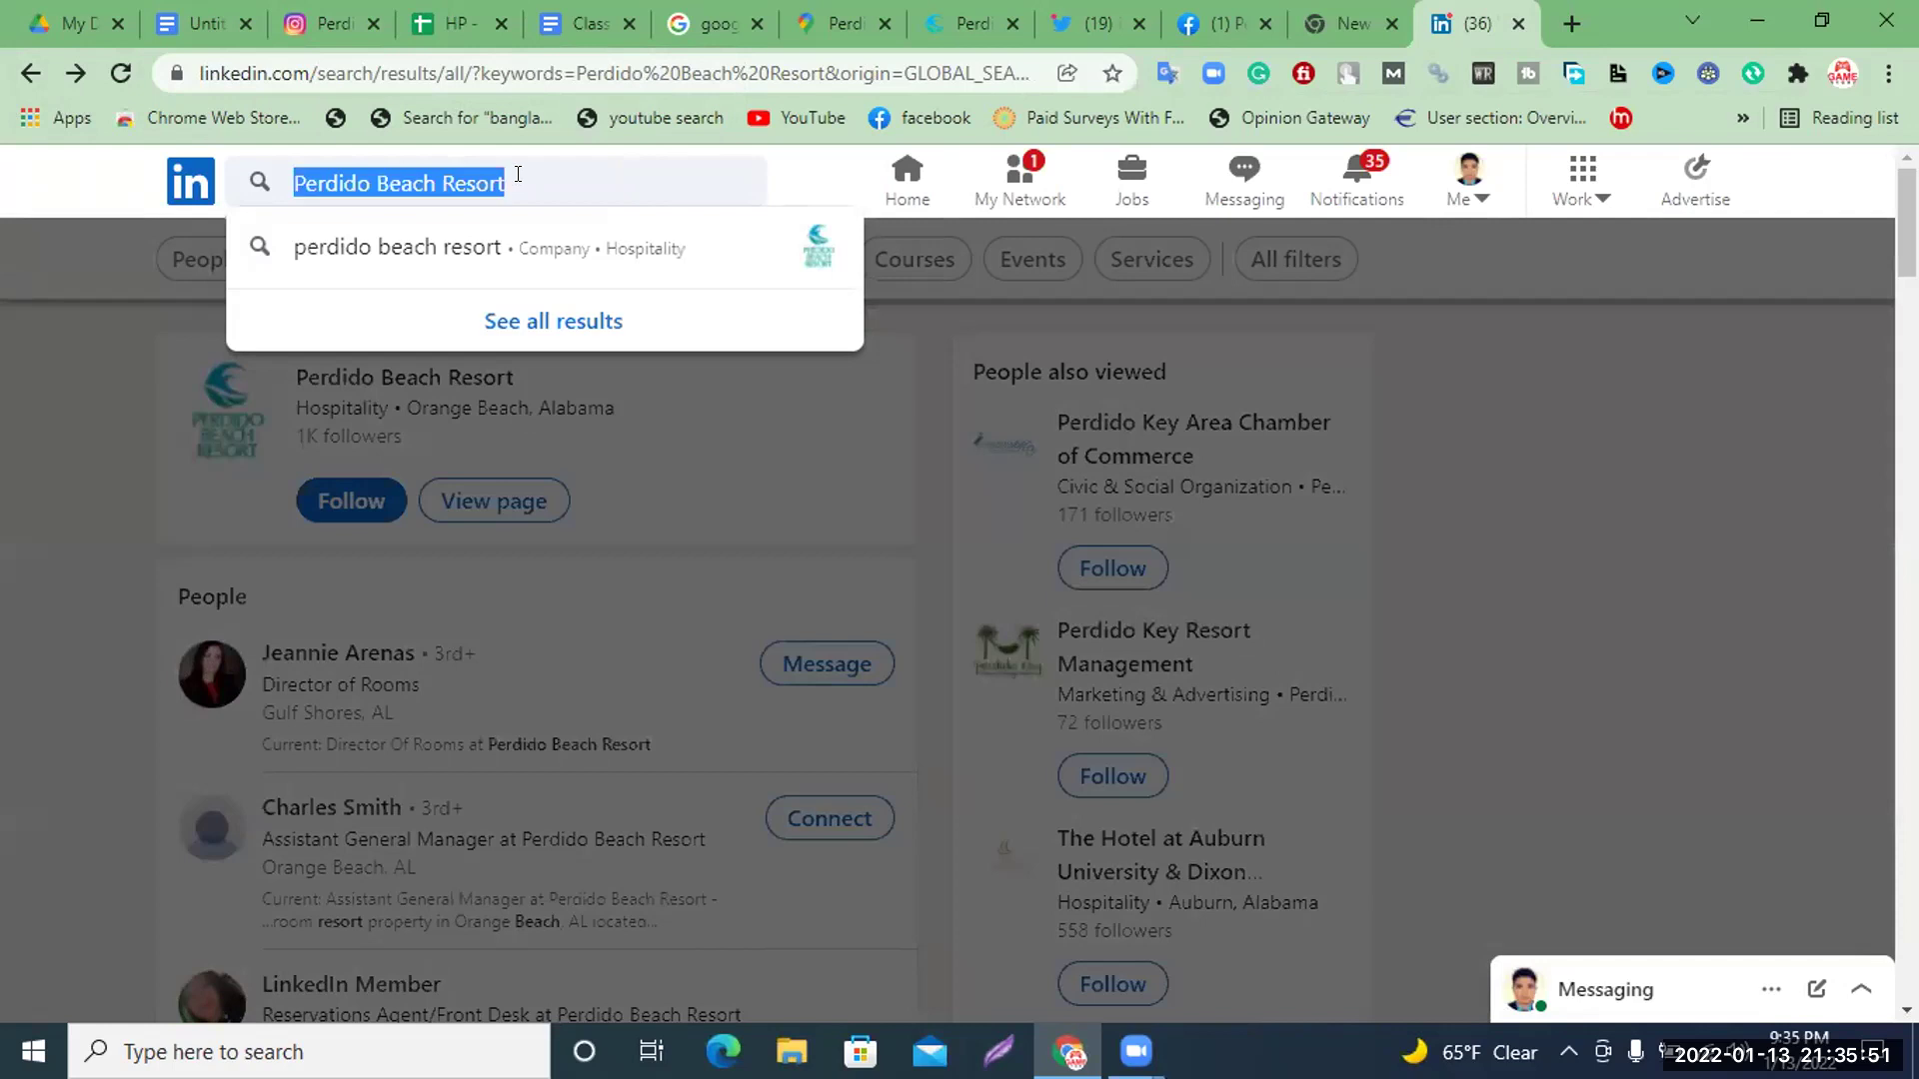
text(Hampton Inn & Suites Montgomery-Downtown)
key(Return)
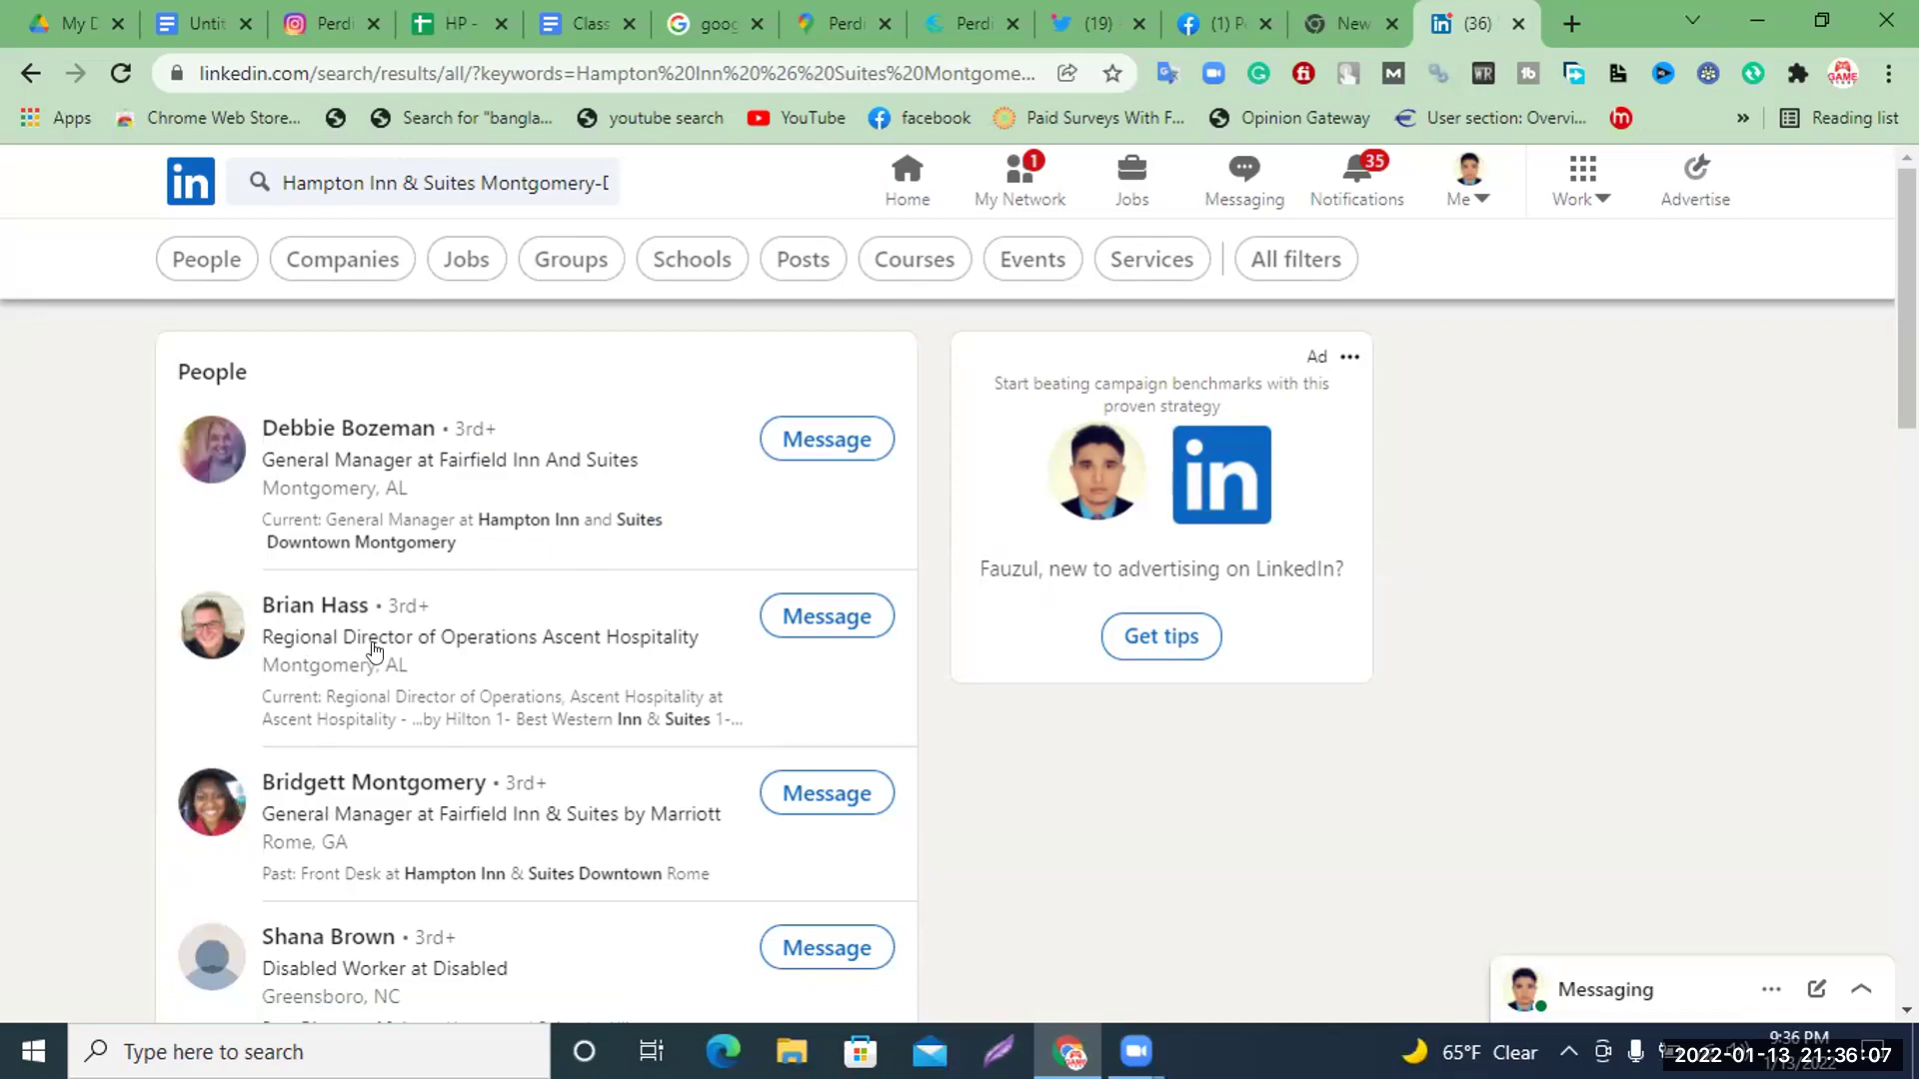
Look through the people found for Hampton Inn & Suites Montgomery-Downtown, check the business owner's profile and return to the results
scroll(426, 654, down, 1)
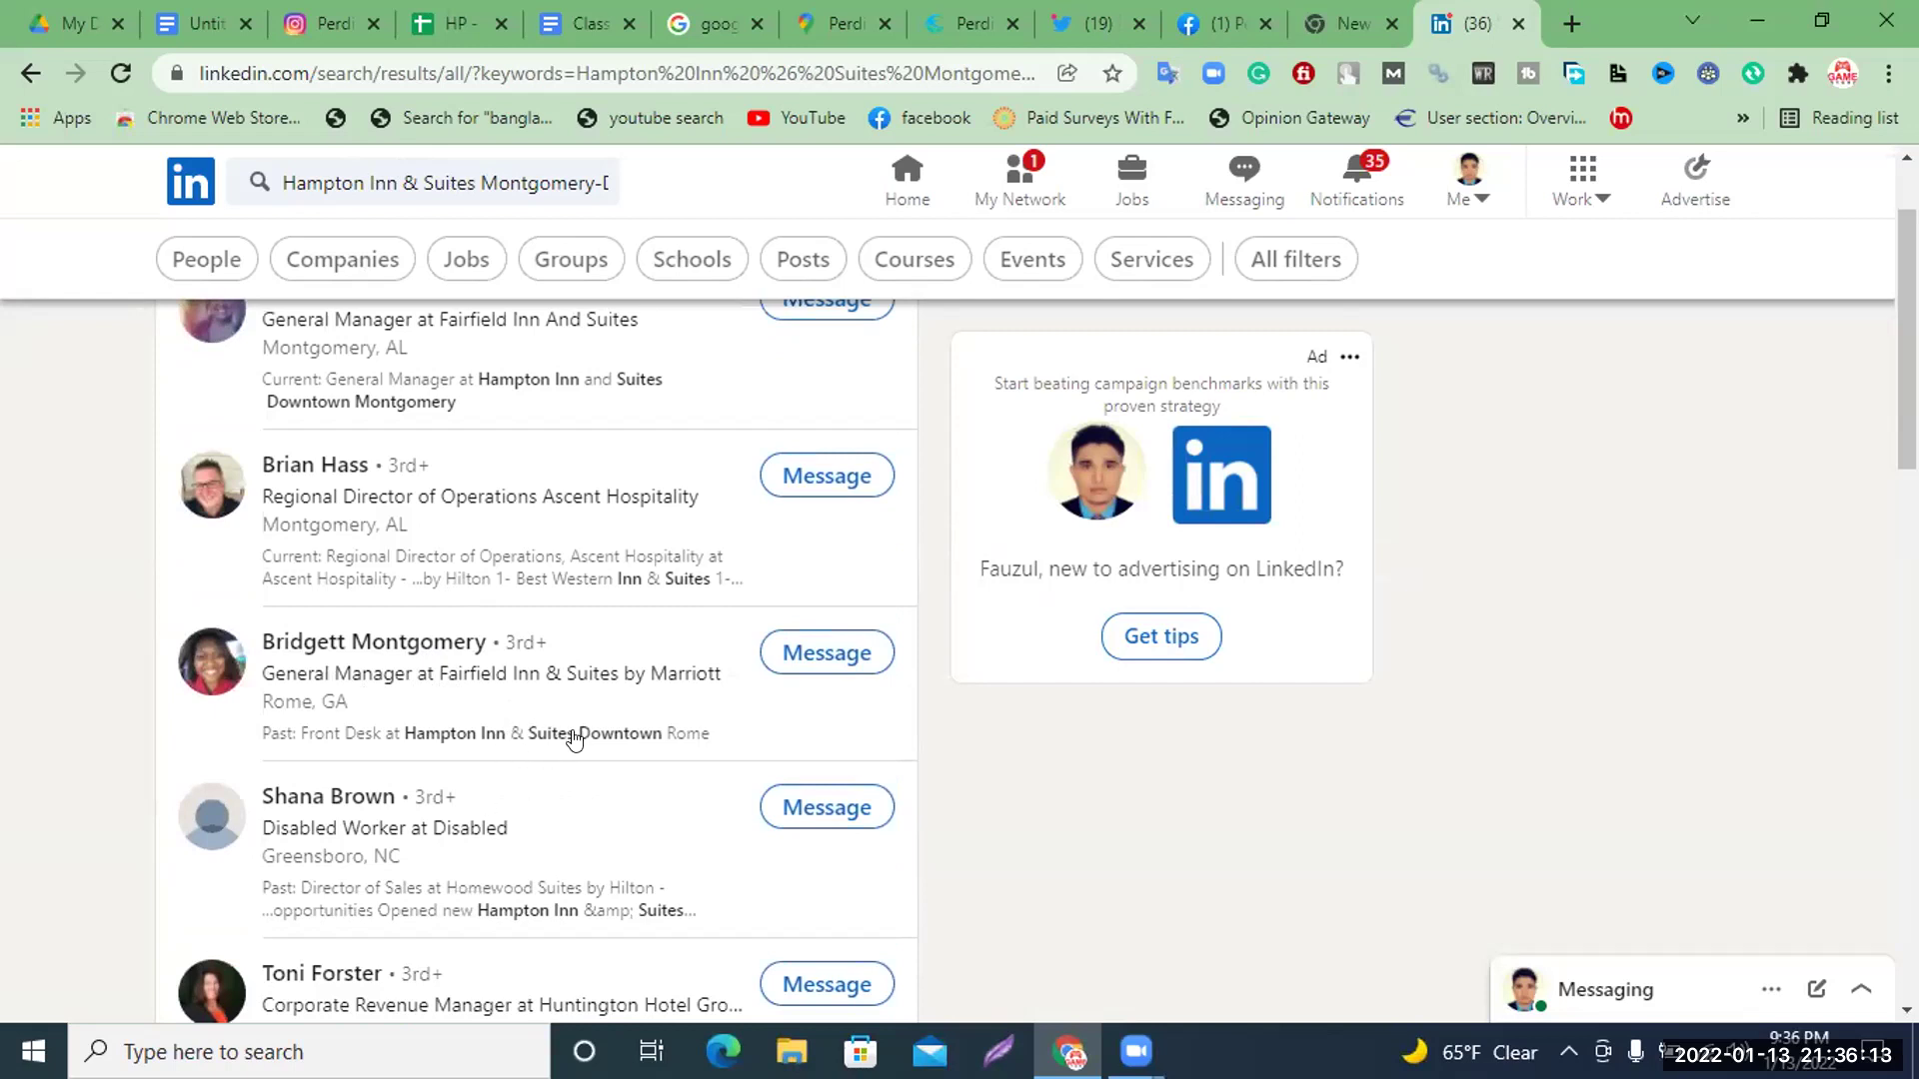
scroll(574, 740, down, 1)
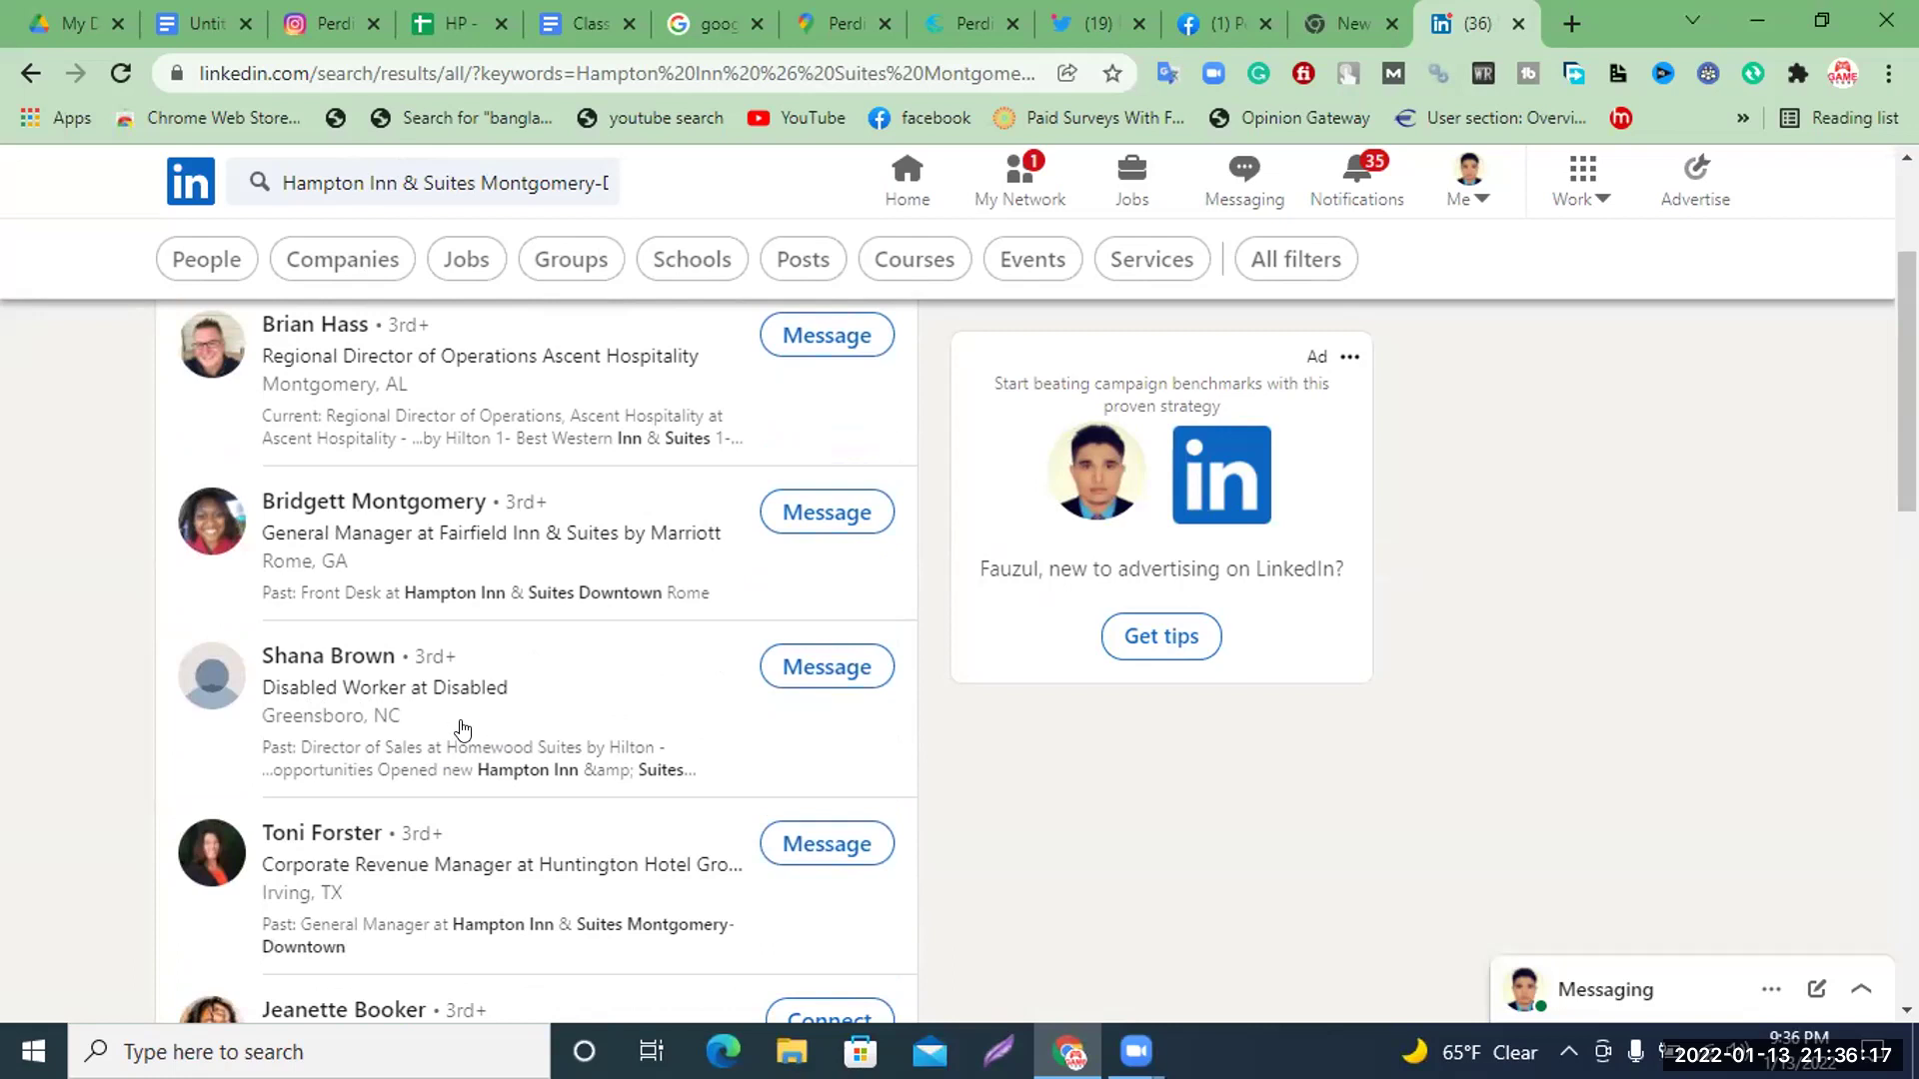
scroll(461, 730, down, 1)
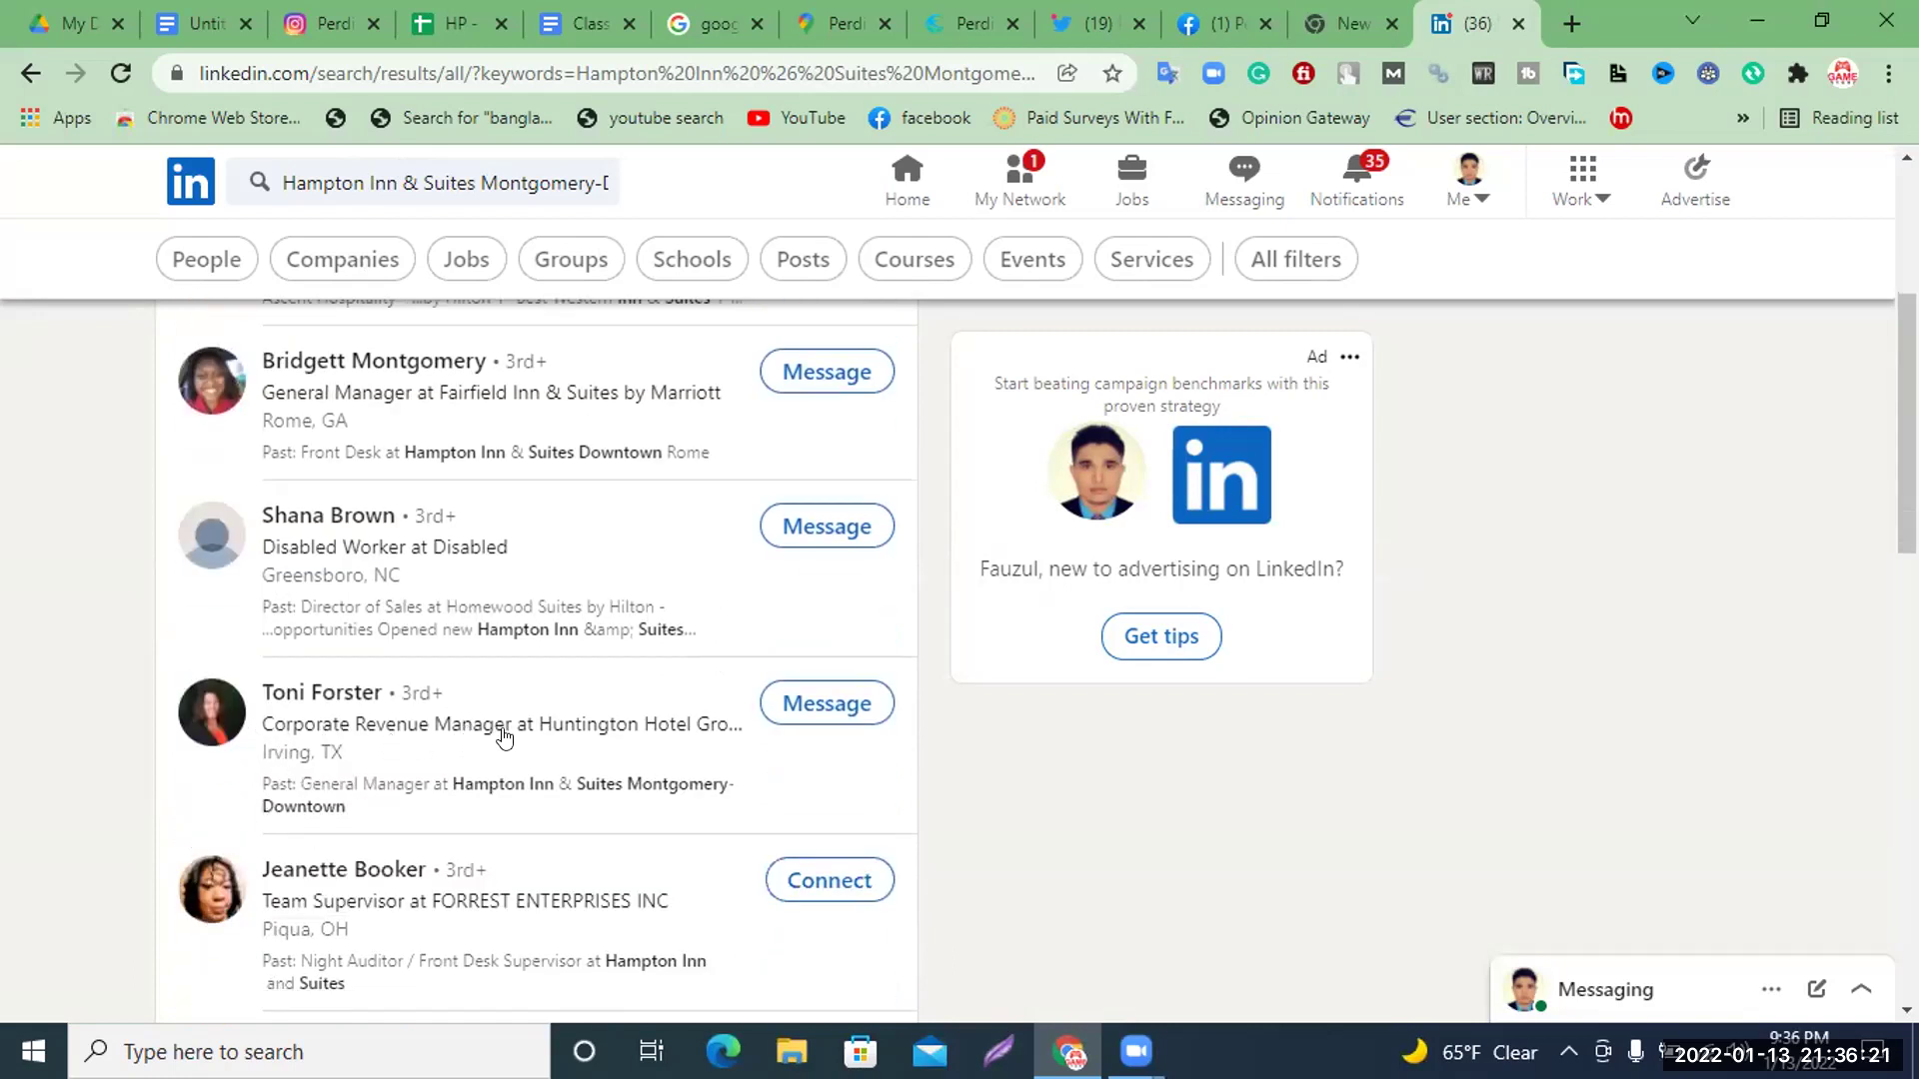
scroll(504, 737, down, 1)
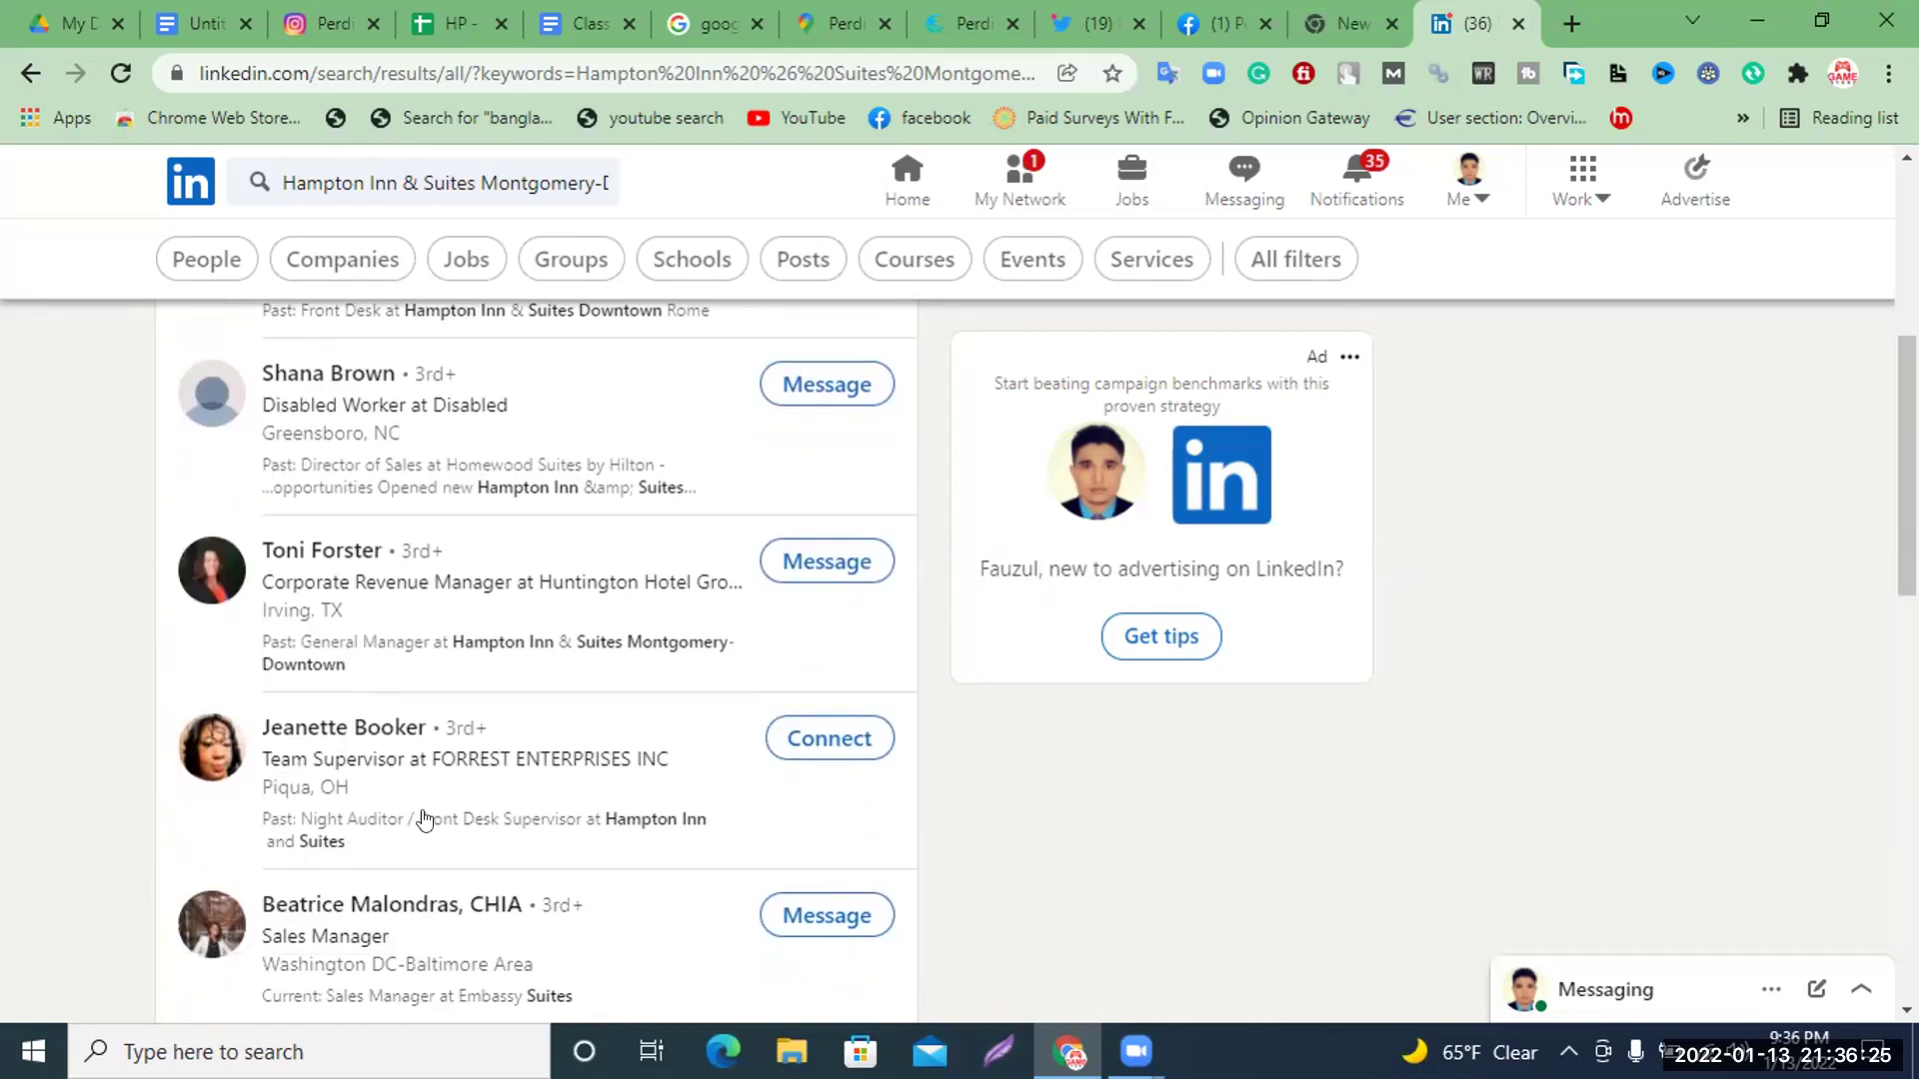
scroll(420, 818, down, 1)
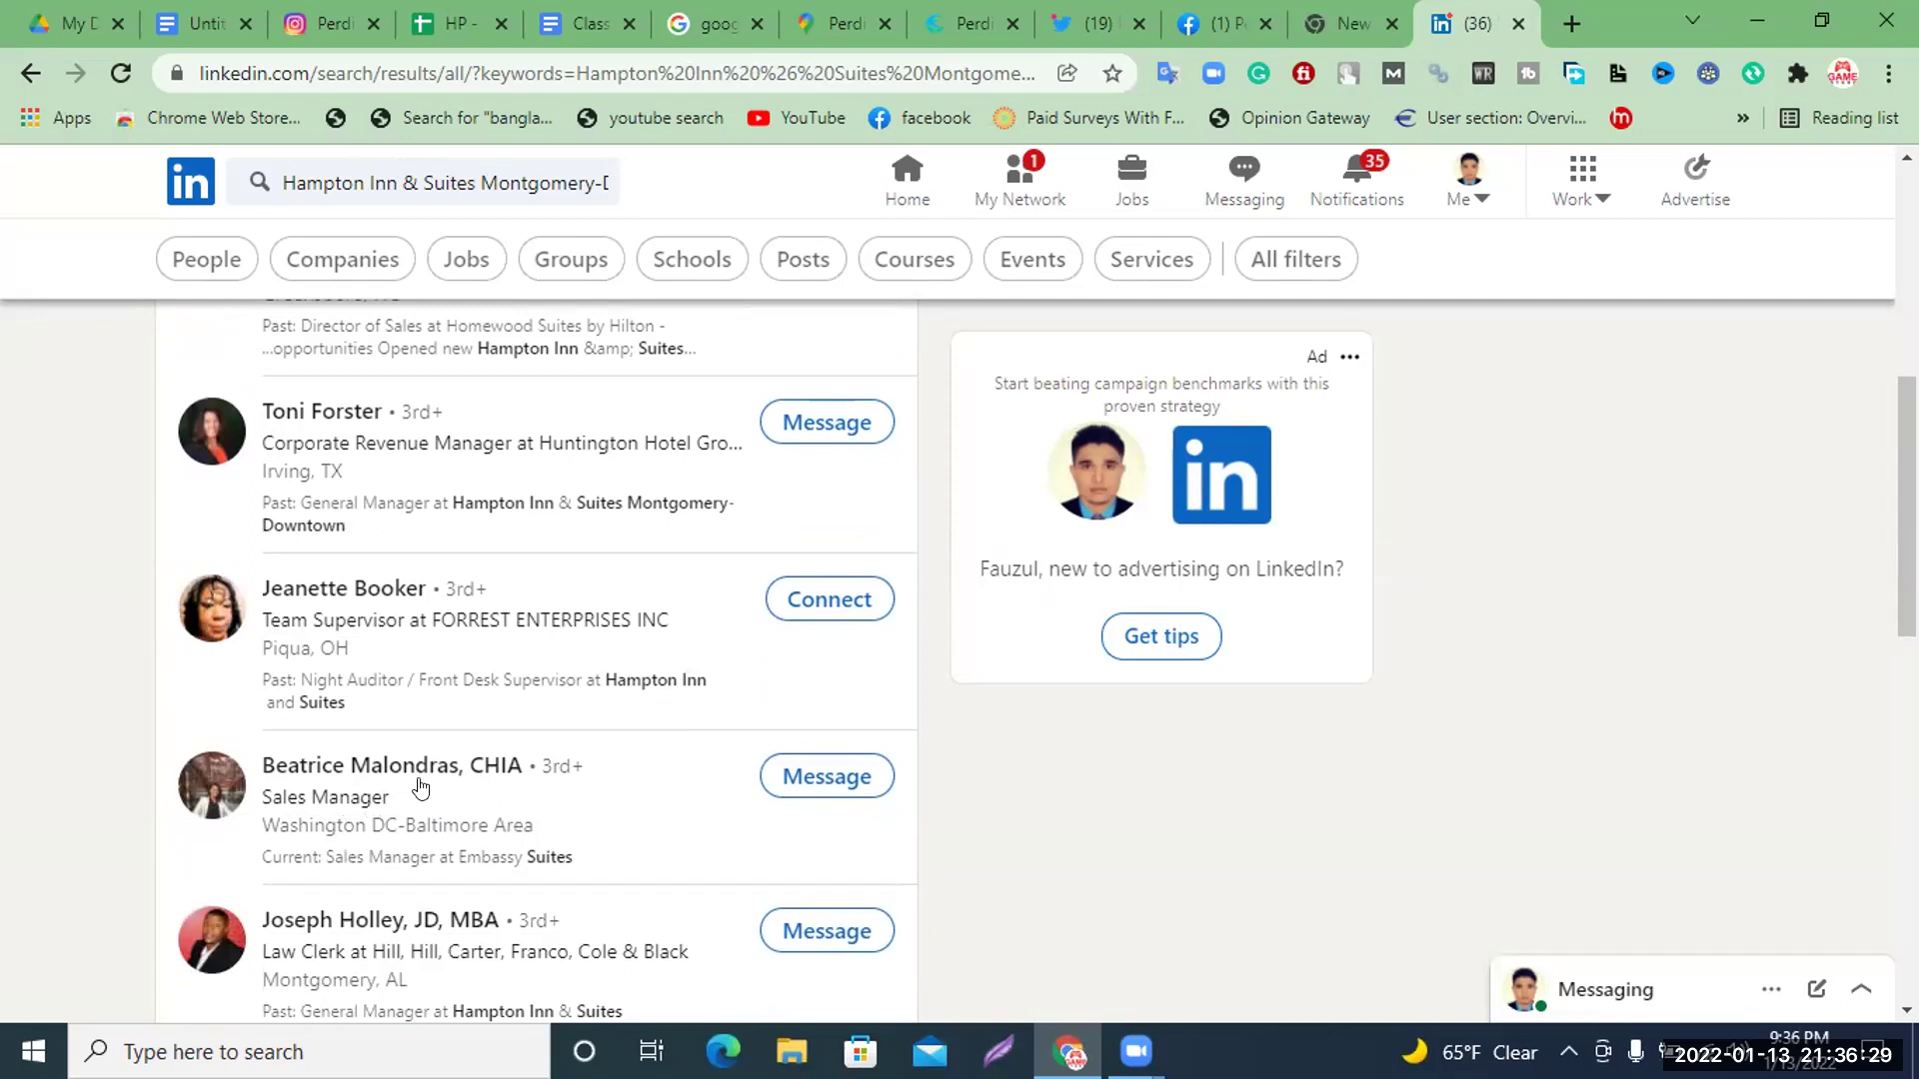
scroll(410, 800, up, 2)
drag(376, 965, 210, 435)
click(12, 504)
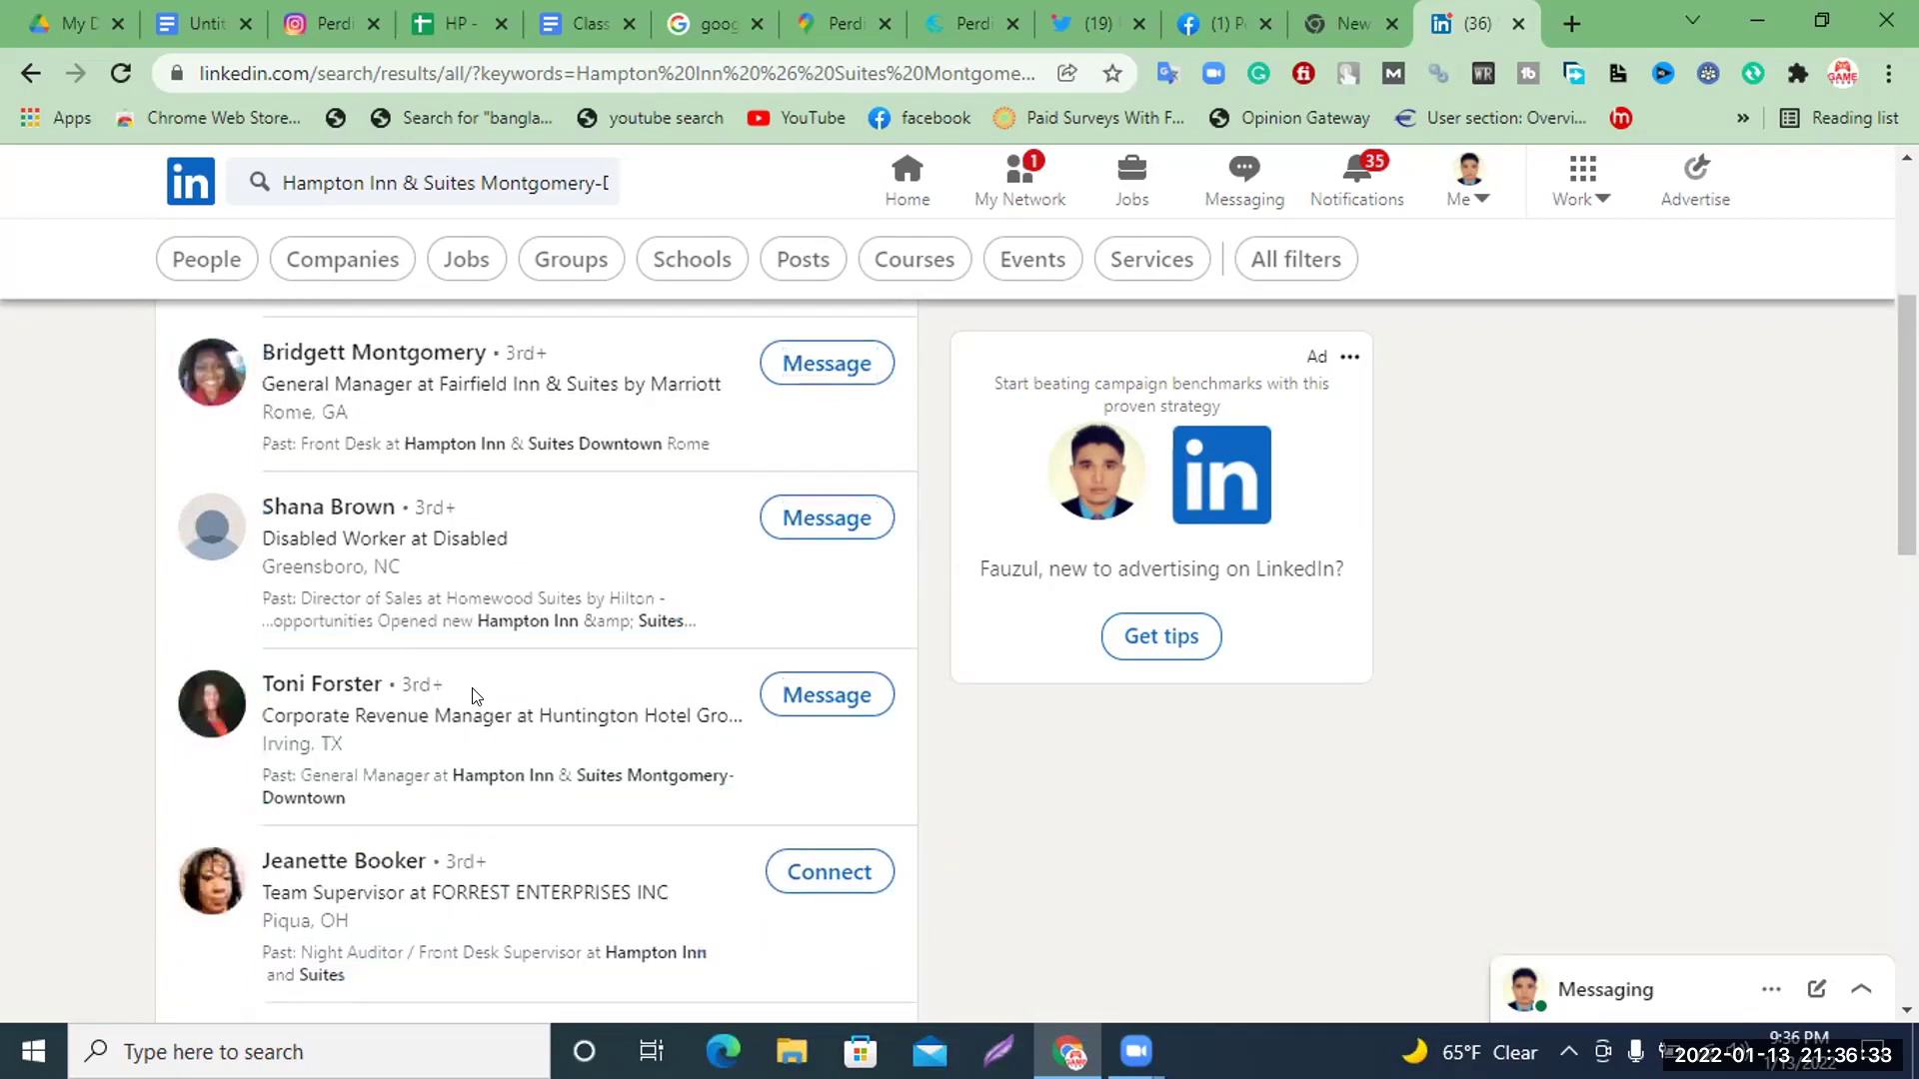
scroll(476, 696, down, 3)
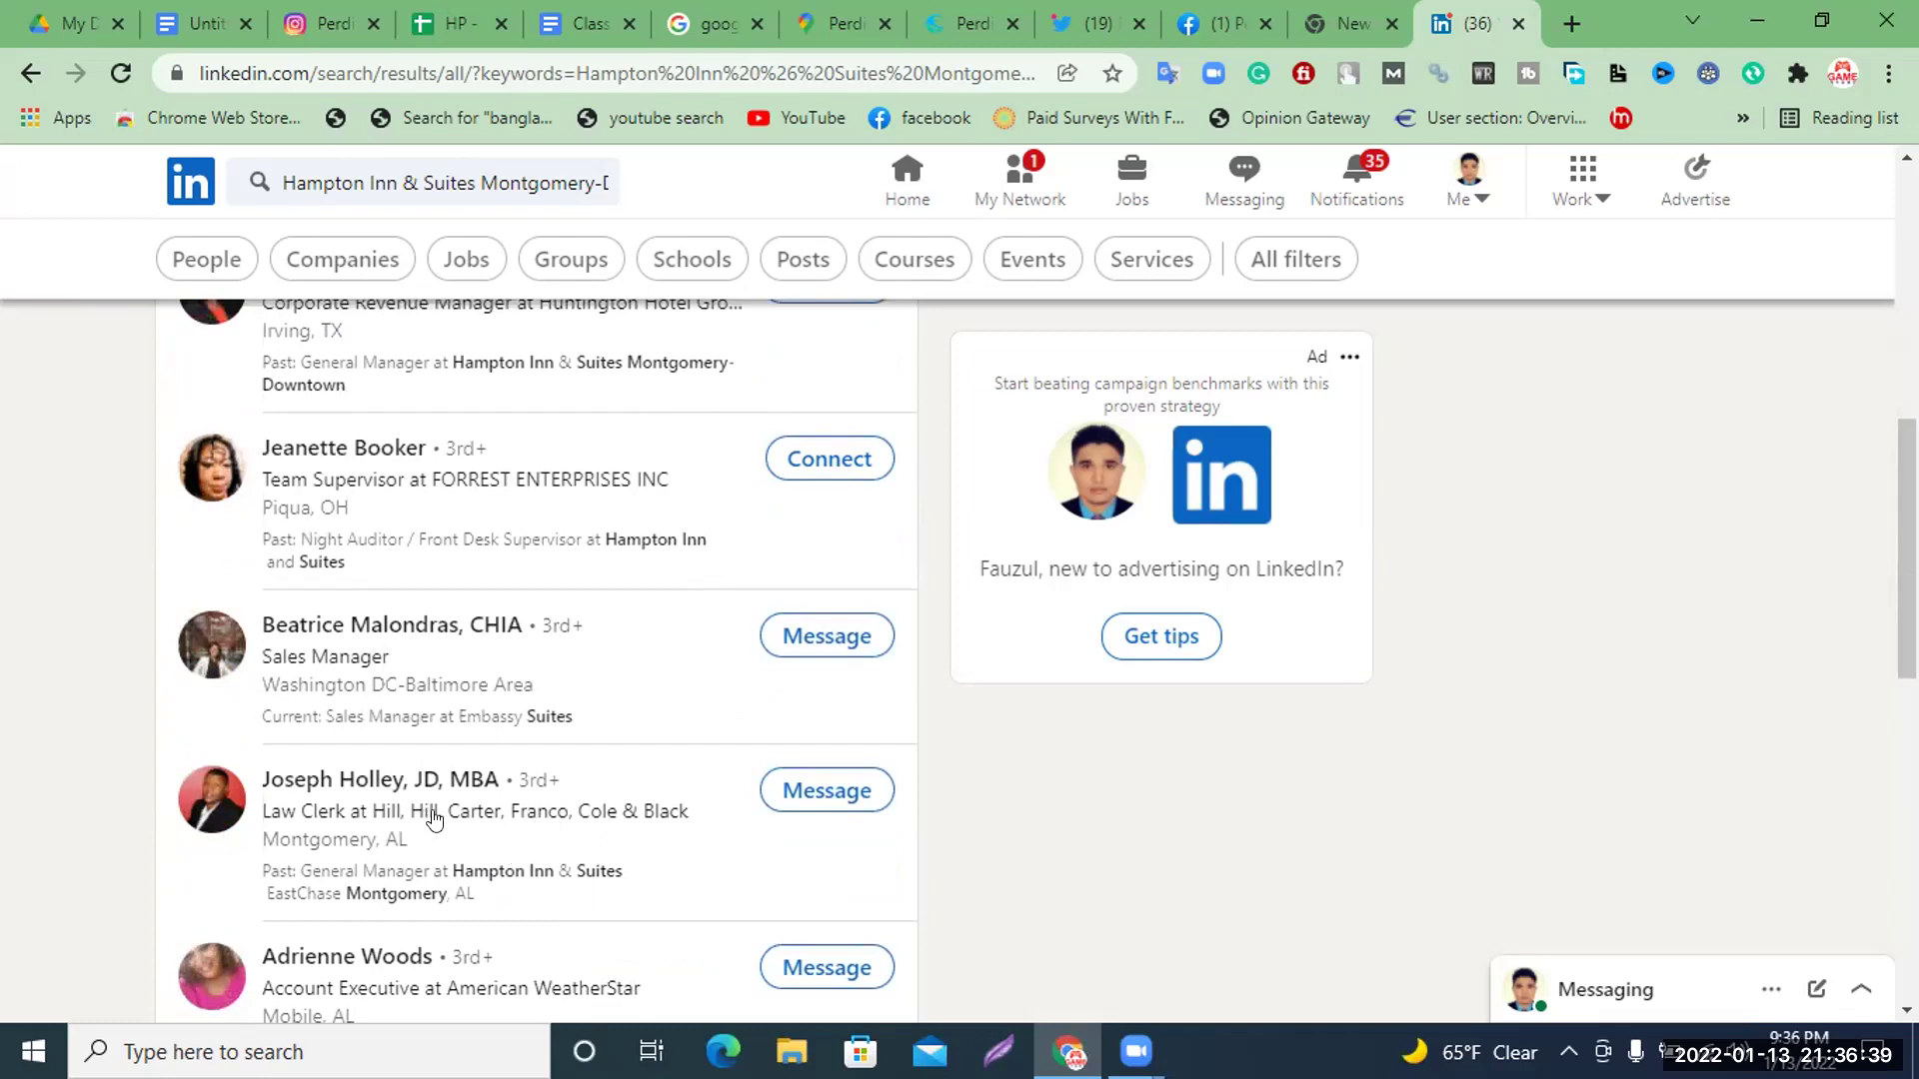
scroll(431, 821, down, 2)
scroll(335, 688, down, 2)
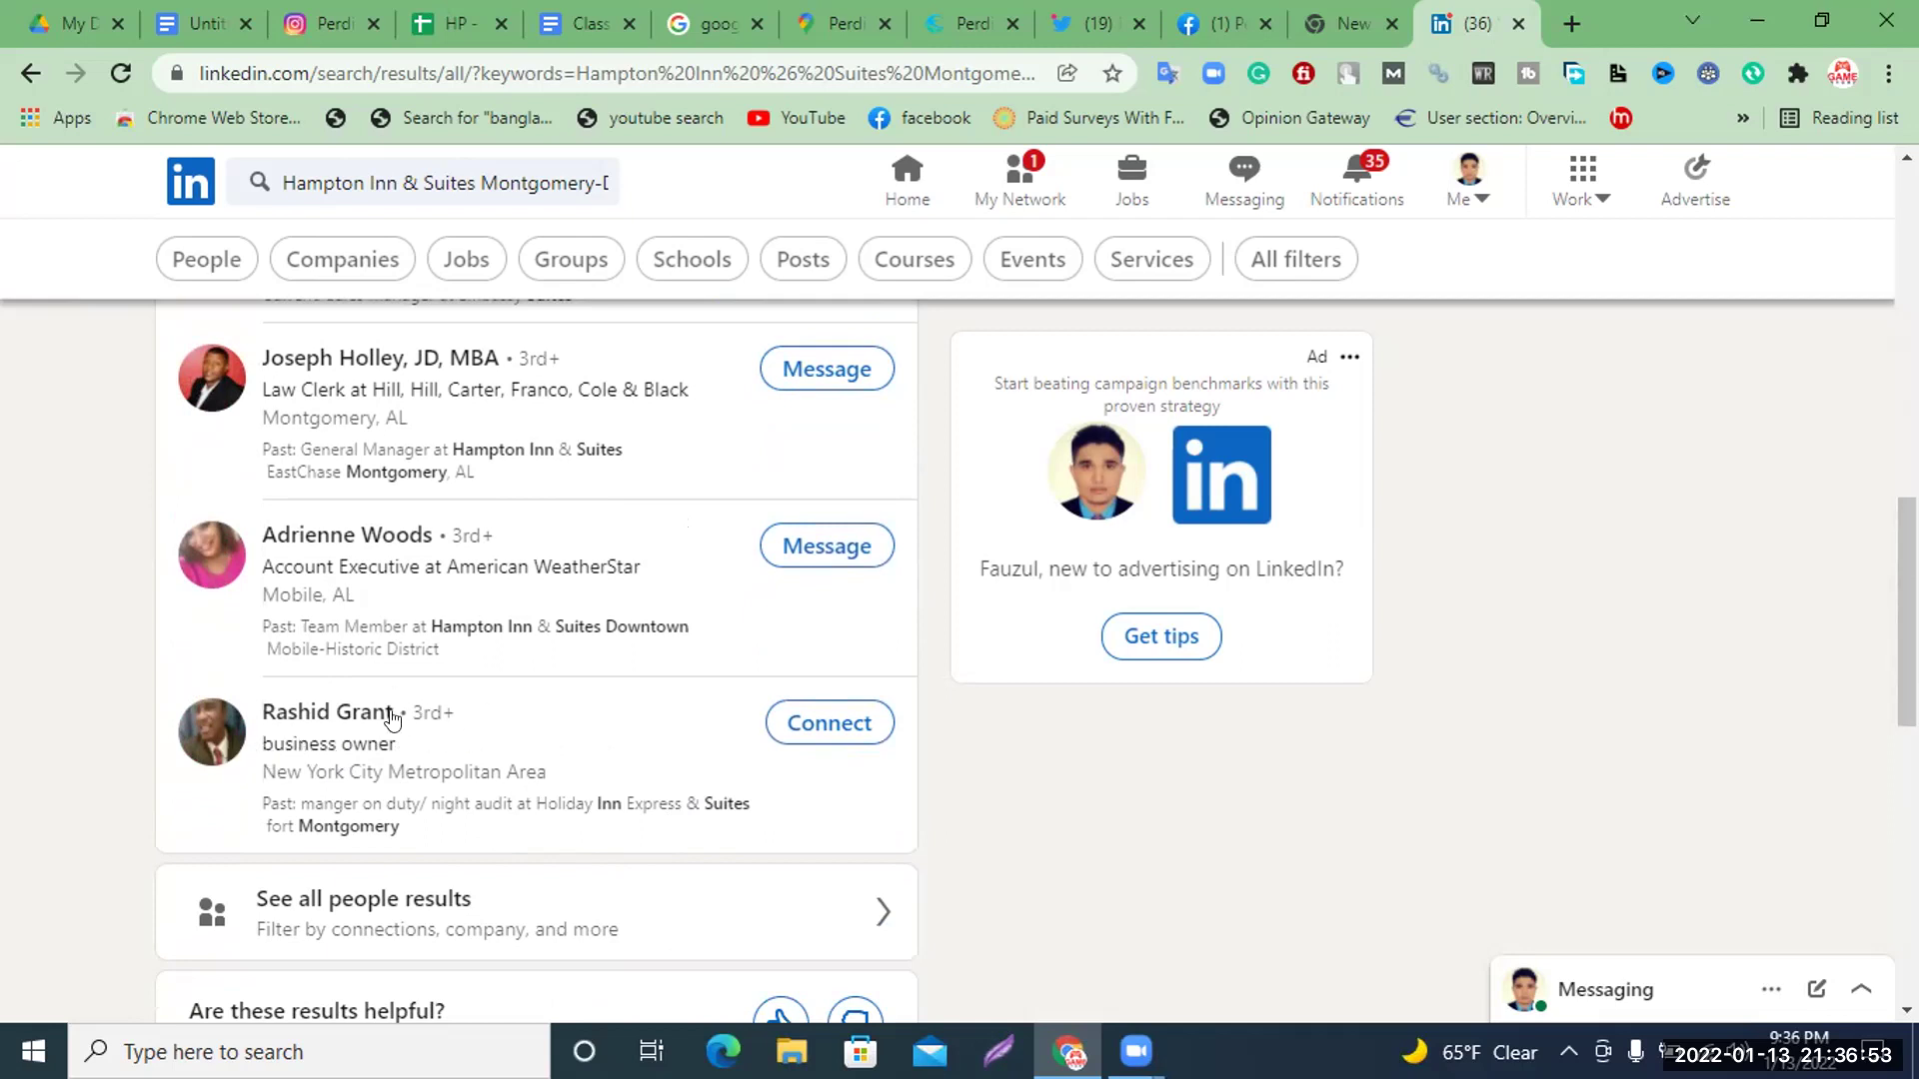
click(352, 712)
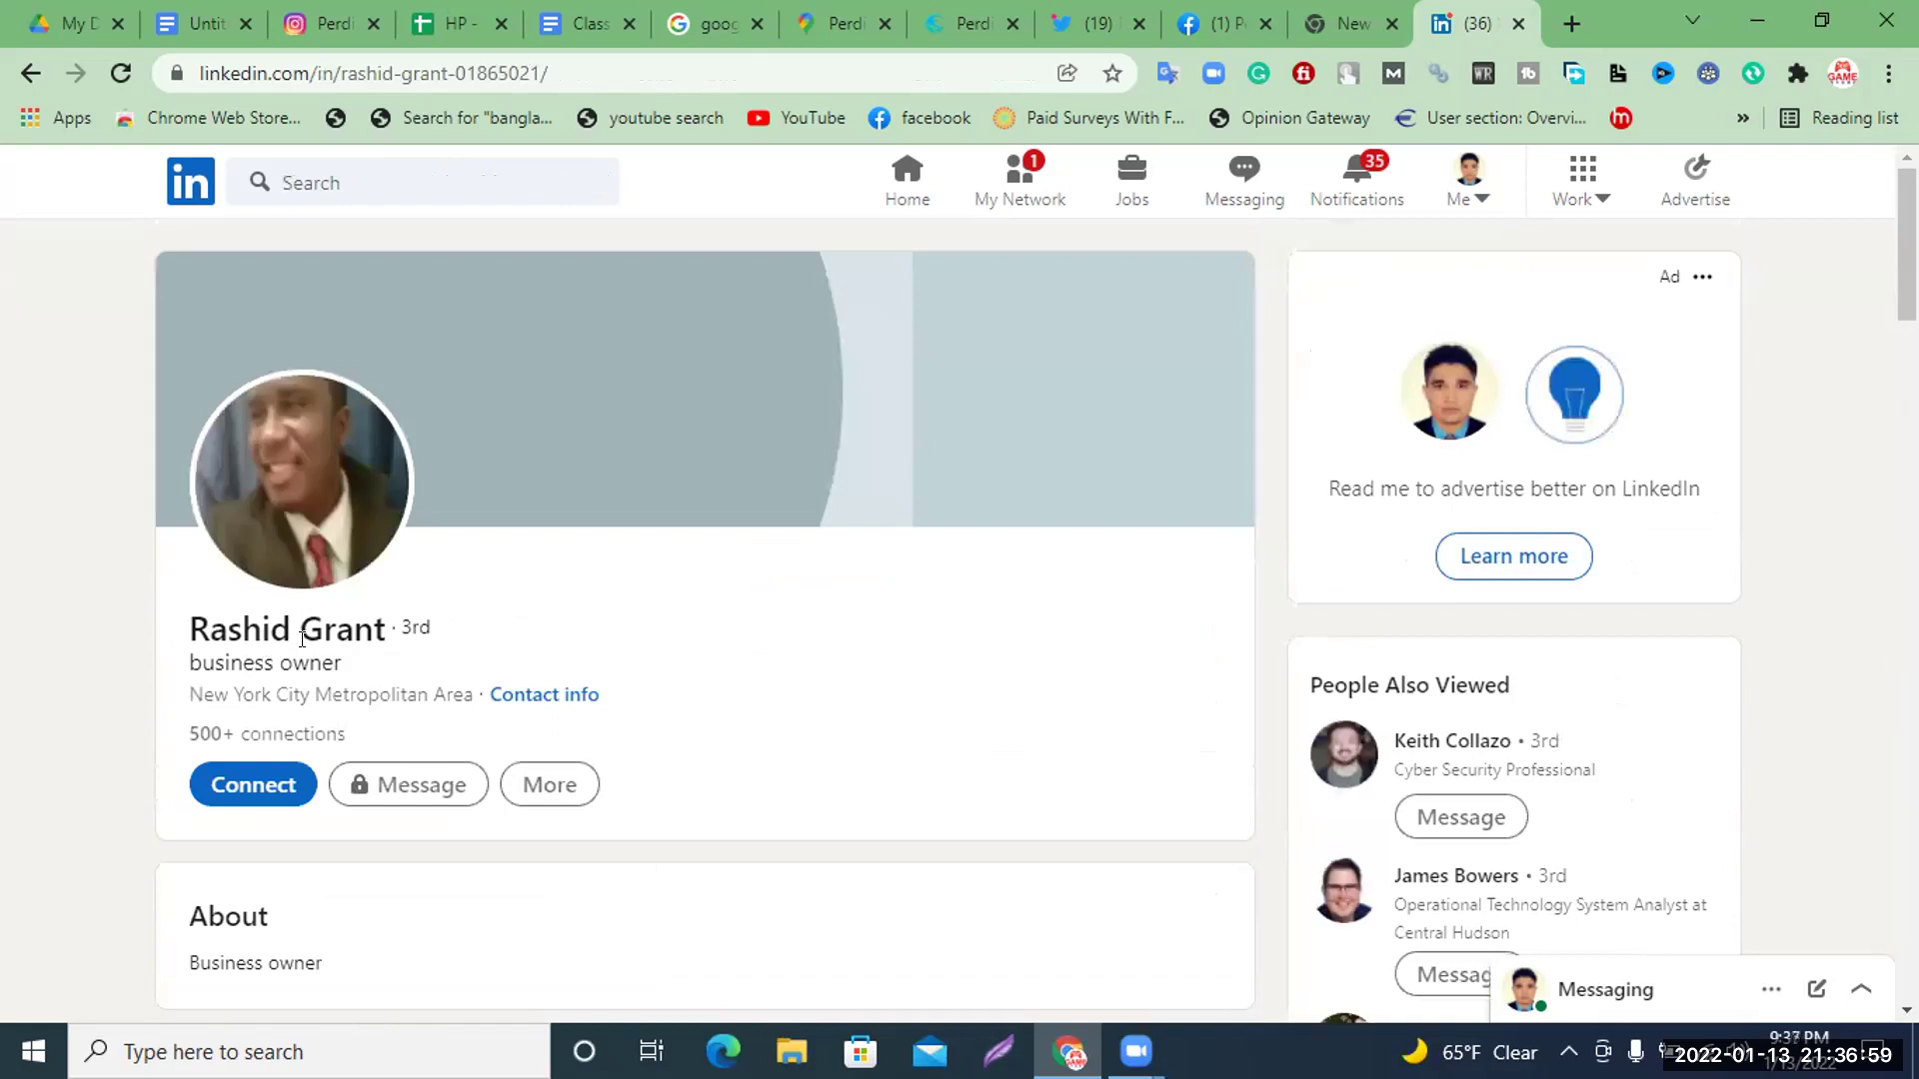
click(31, 73)
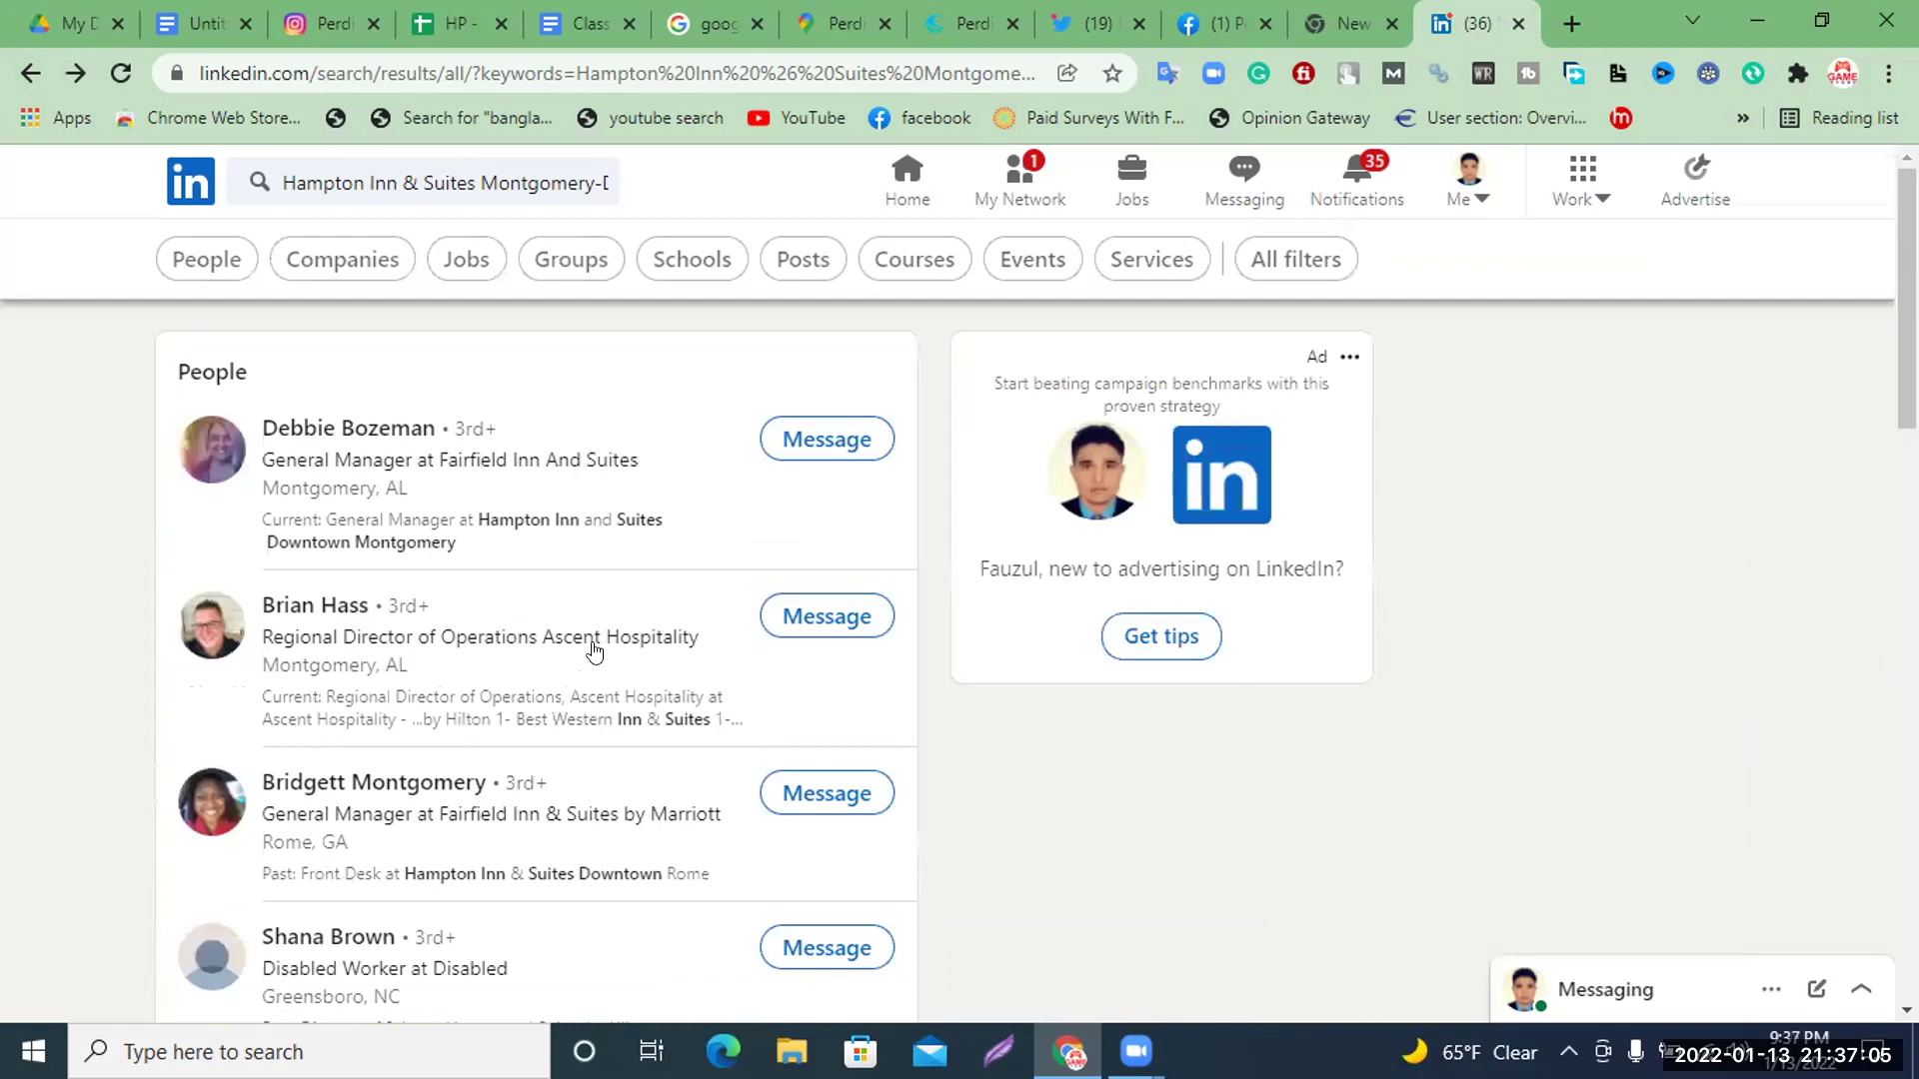
Open the profile of the General Manager at Fairfield Inn And Suites and view the contact info
click(392, 430)
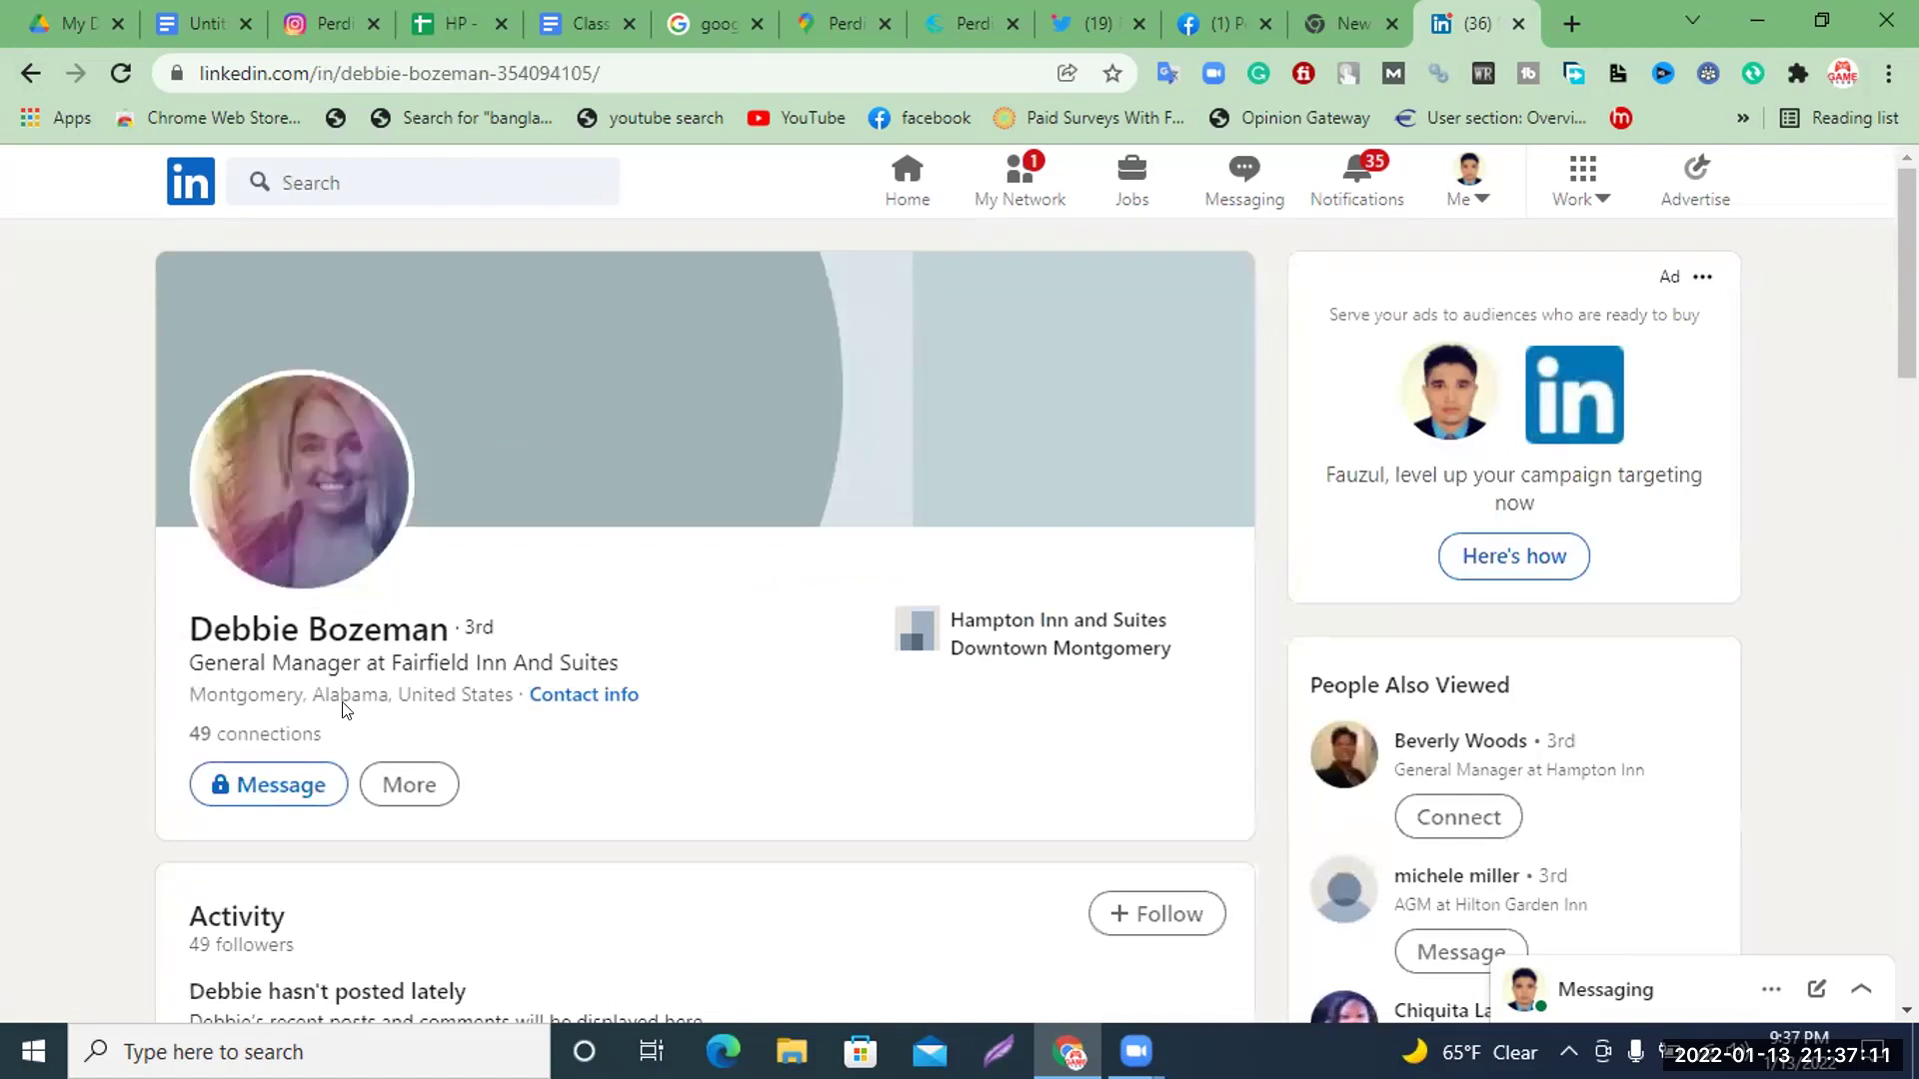
click(593, 690)
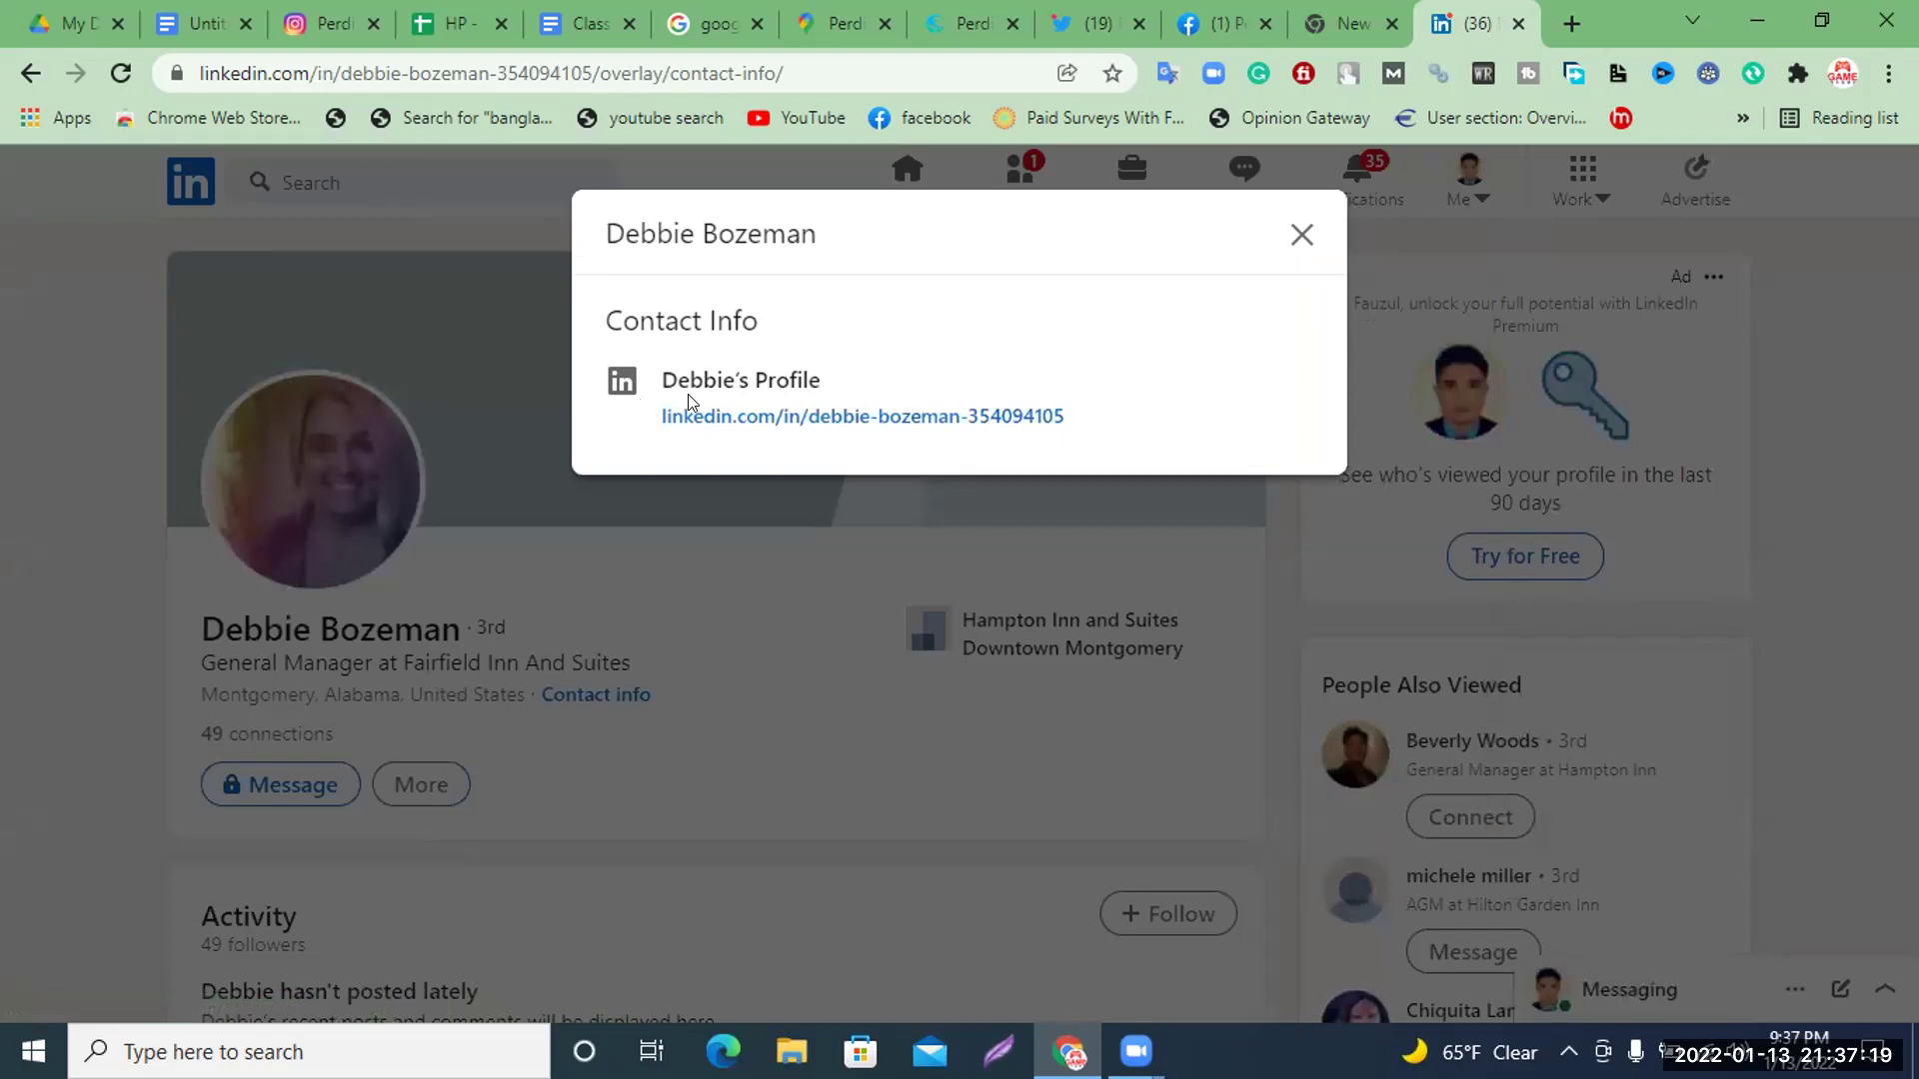
click(1301, 233)
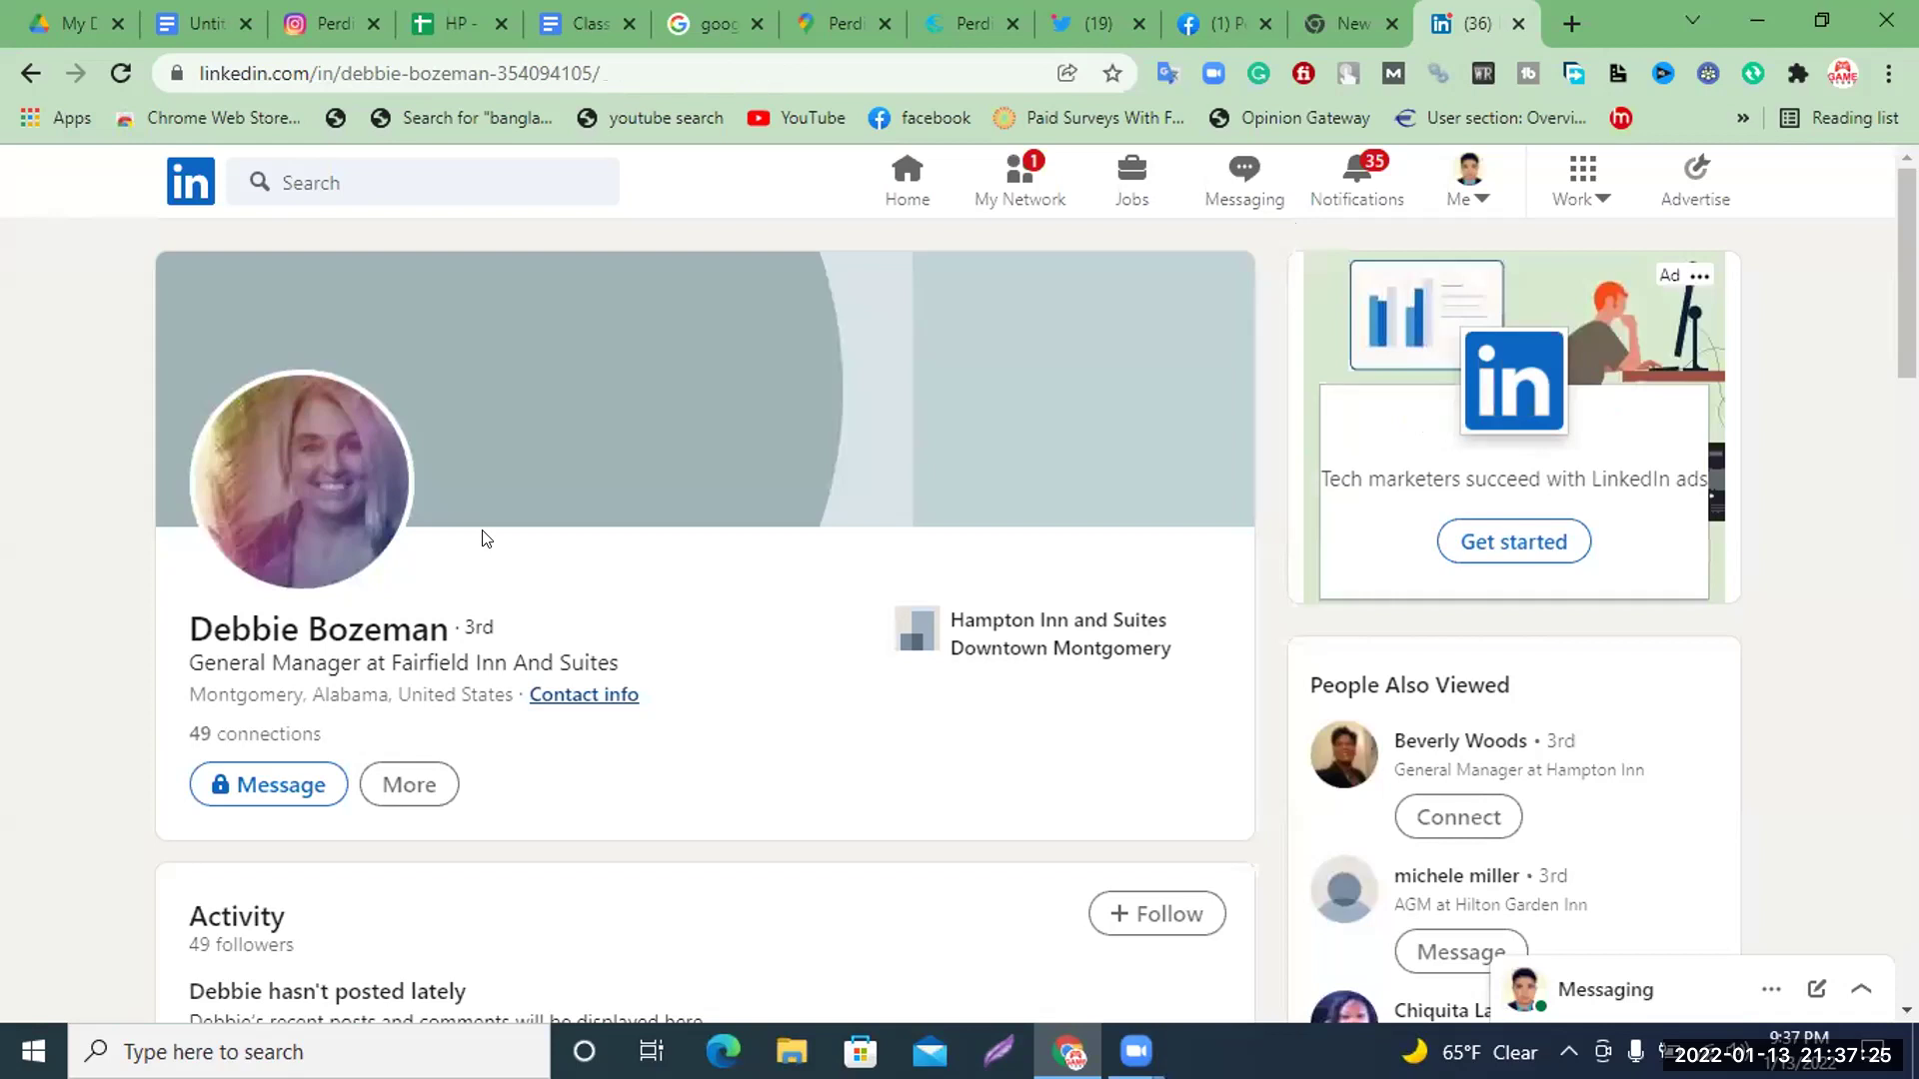
Check the General Manager's linked employer, Hampton Inn and Suites Downtown Montgomery, and read the profile's experience, skills and interests
click(1058, 640)
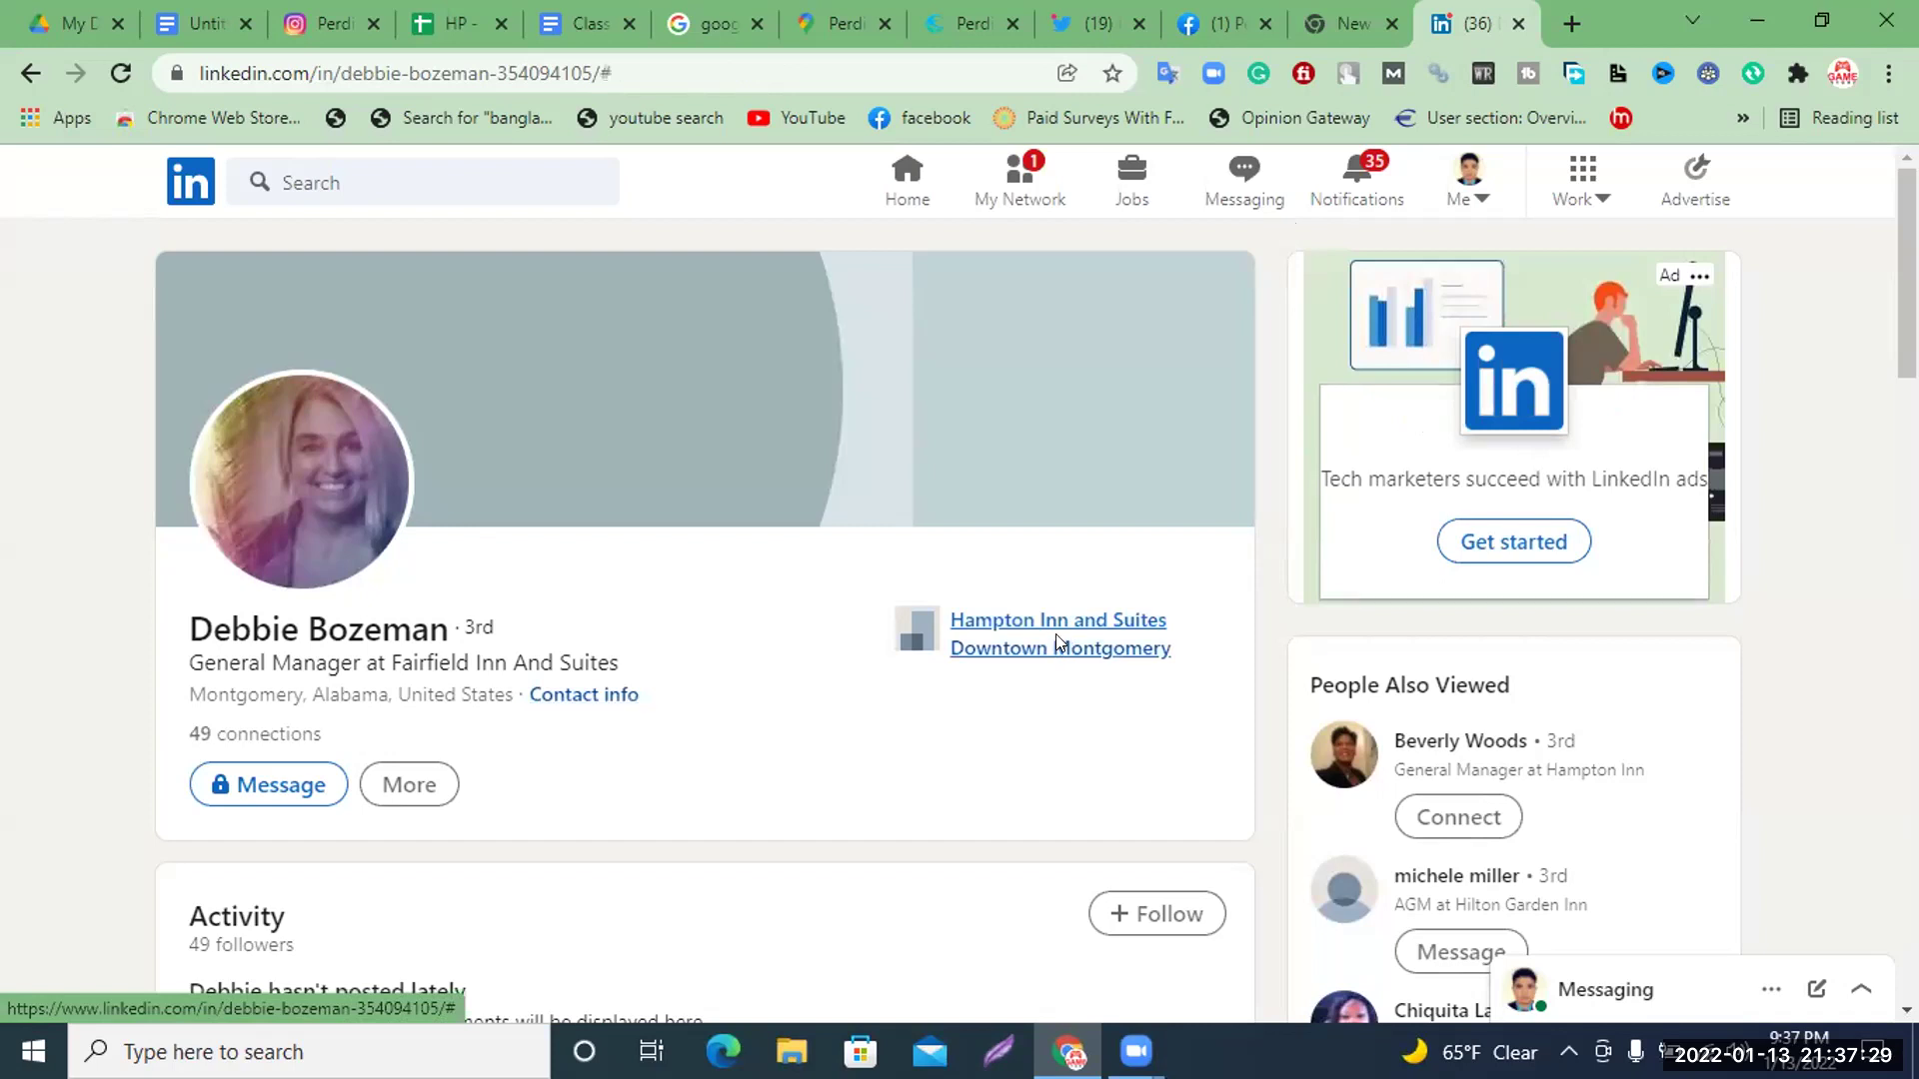
scroll(1039, 635, down, 8)
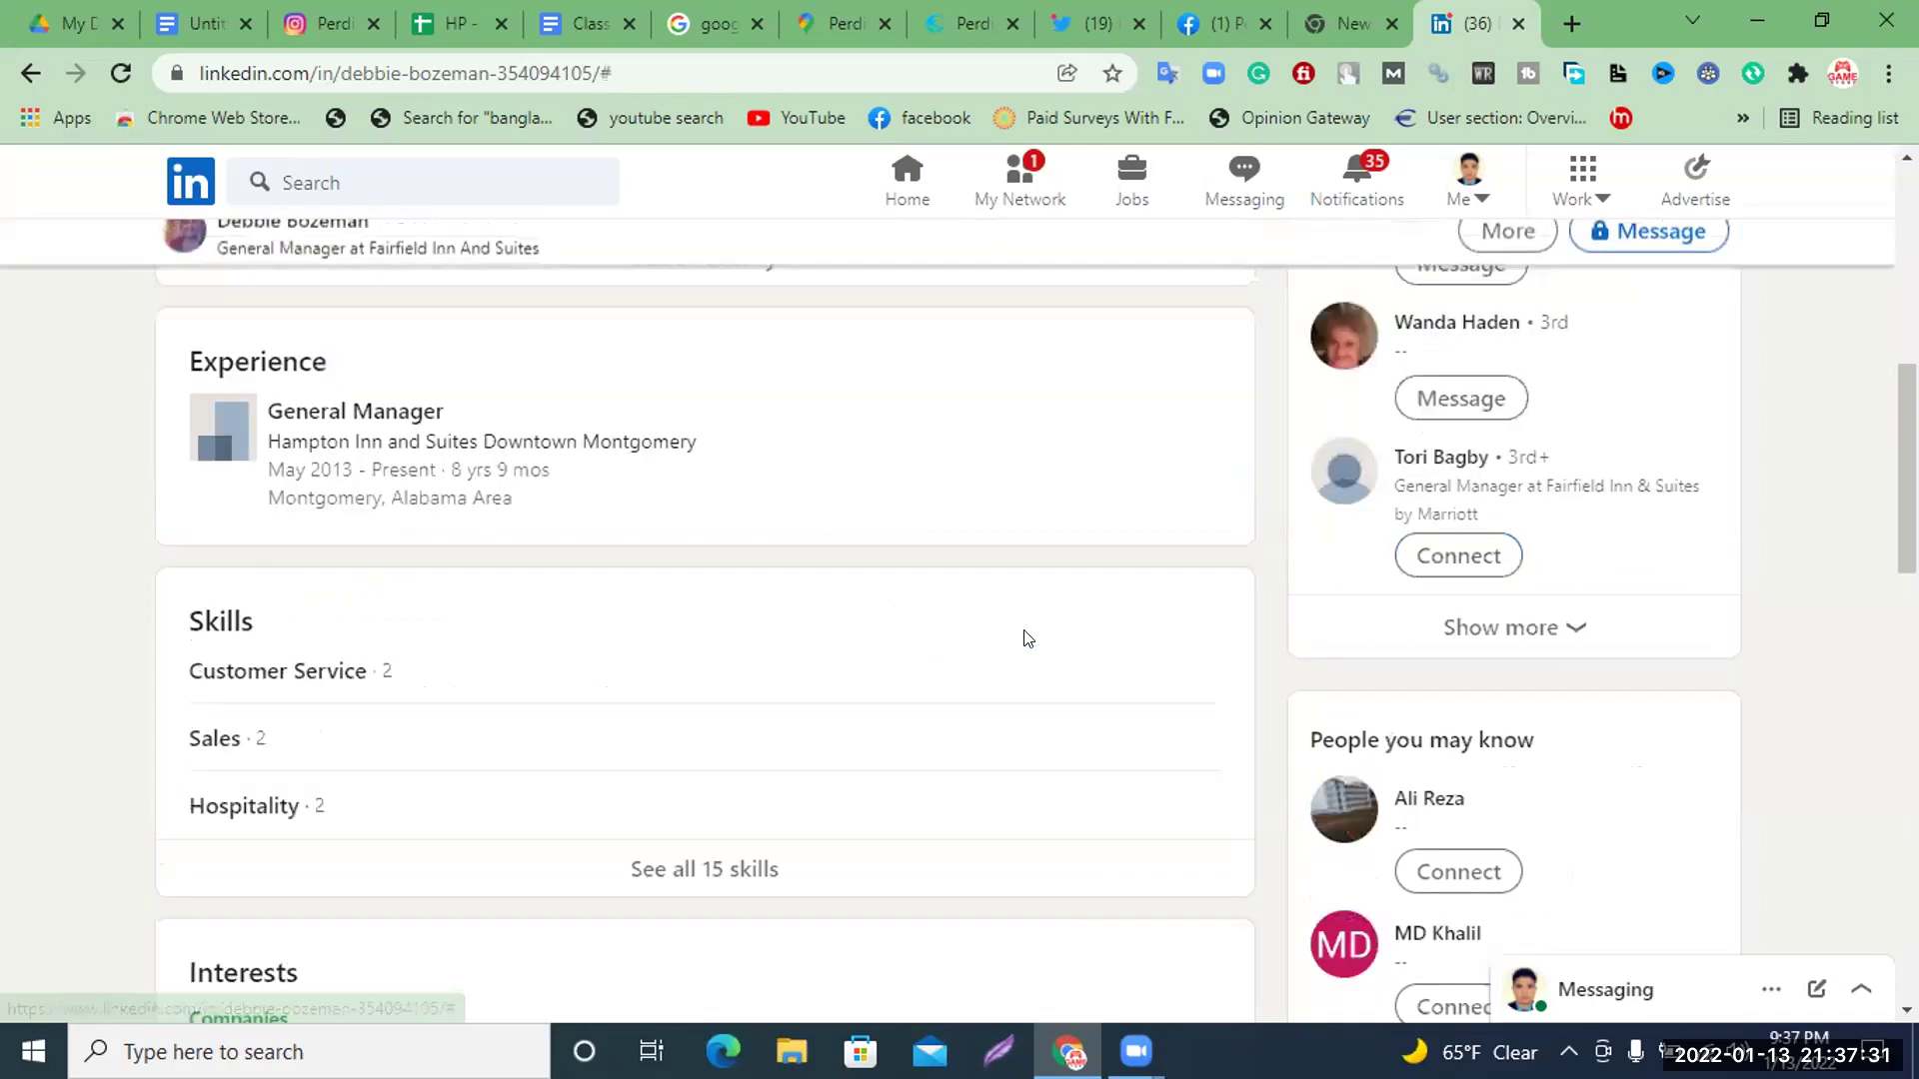
scroll(900, 627, up, 4)
scroll(877, 621, up, 4)
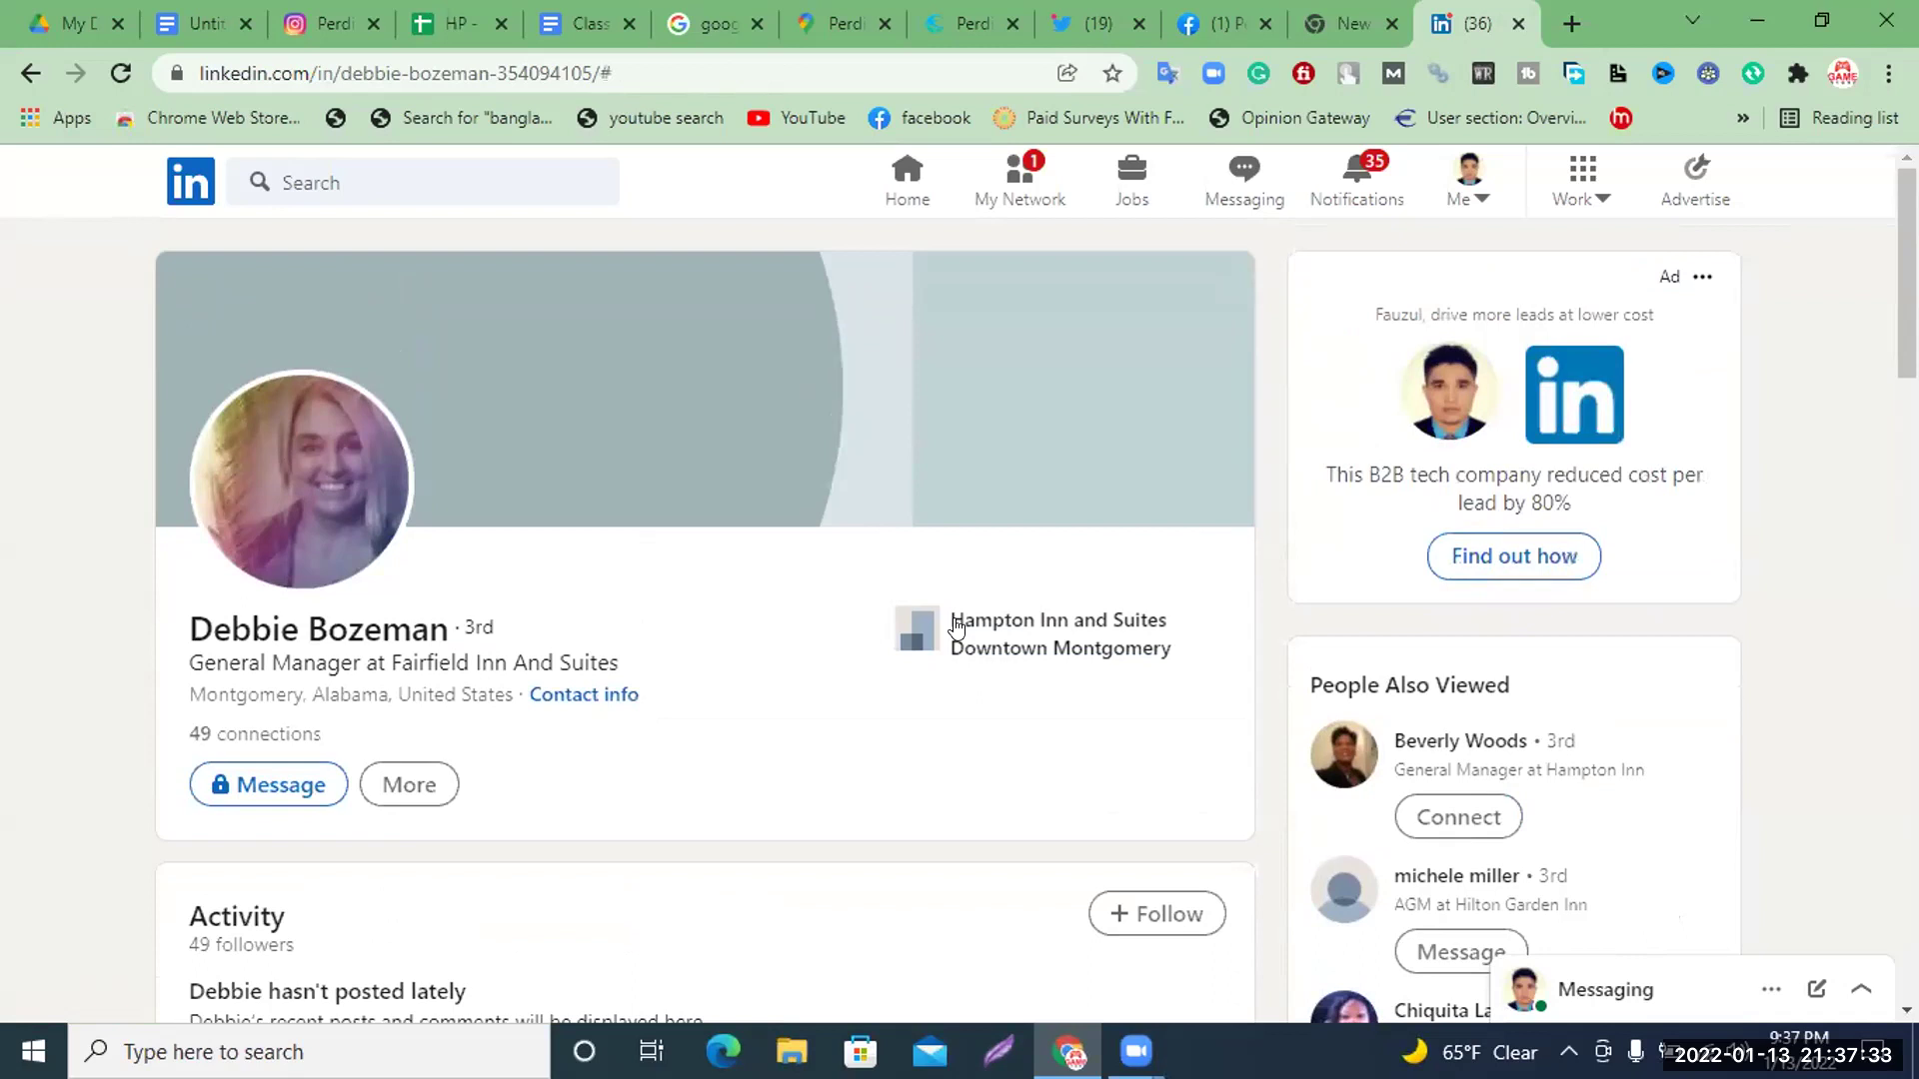
scroll(977, 627, down, 8)
scroll(823, 604, down, 3)
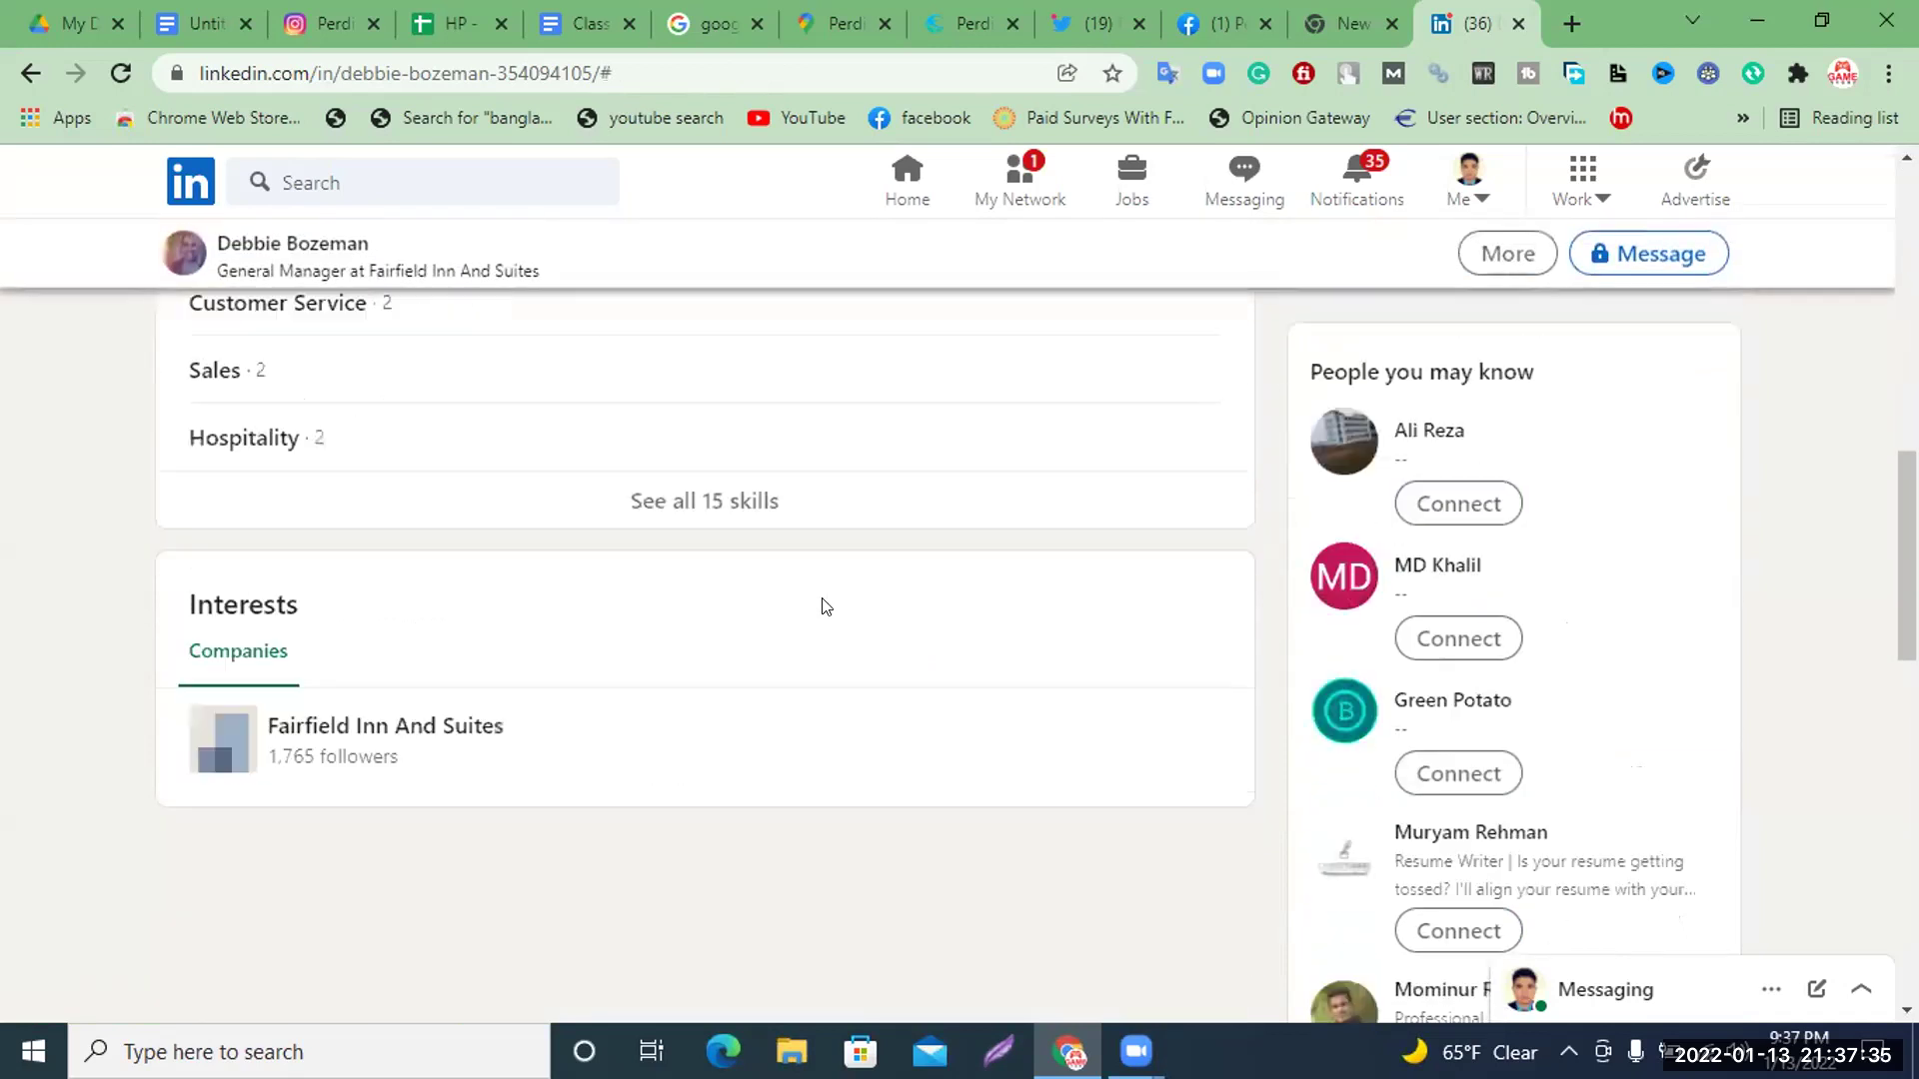
scroll(823, 605, up, 3)
click(31, 73)
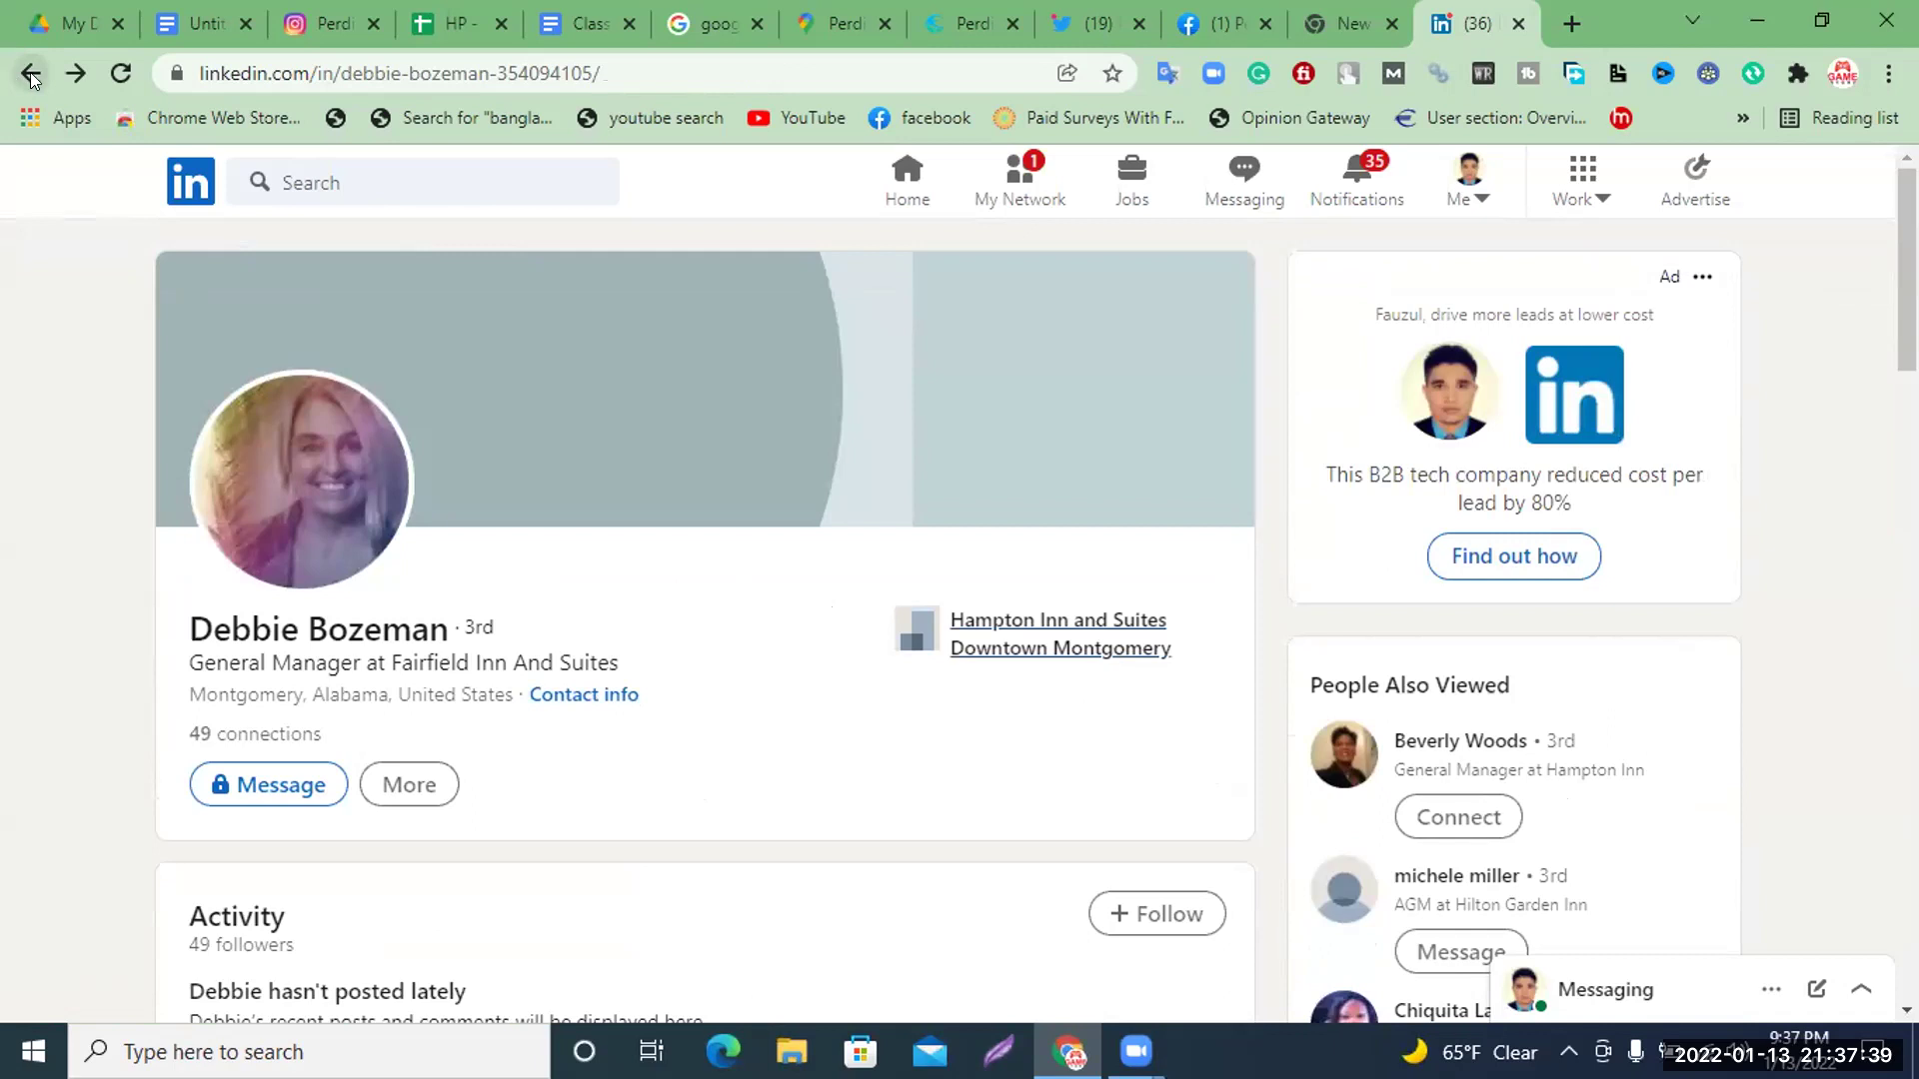
click(31, 73)
click(1290, 234)
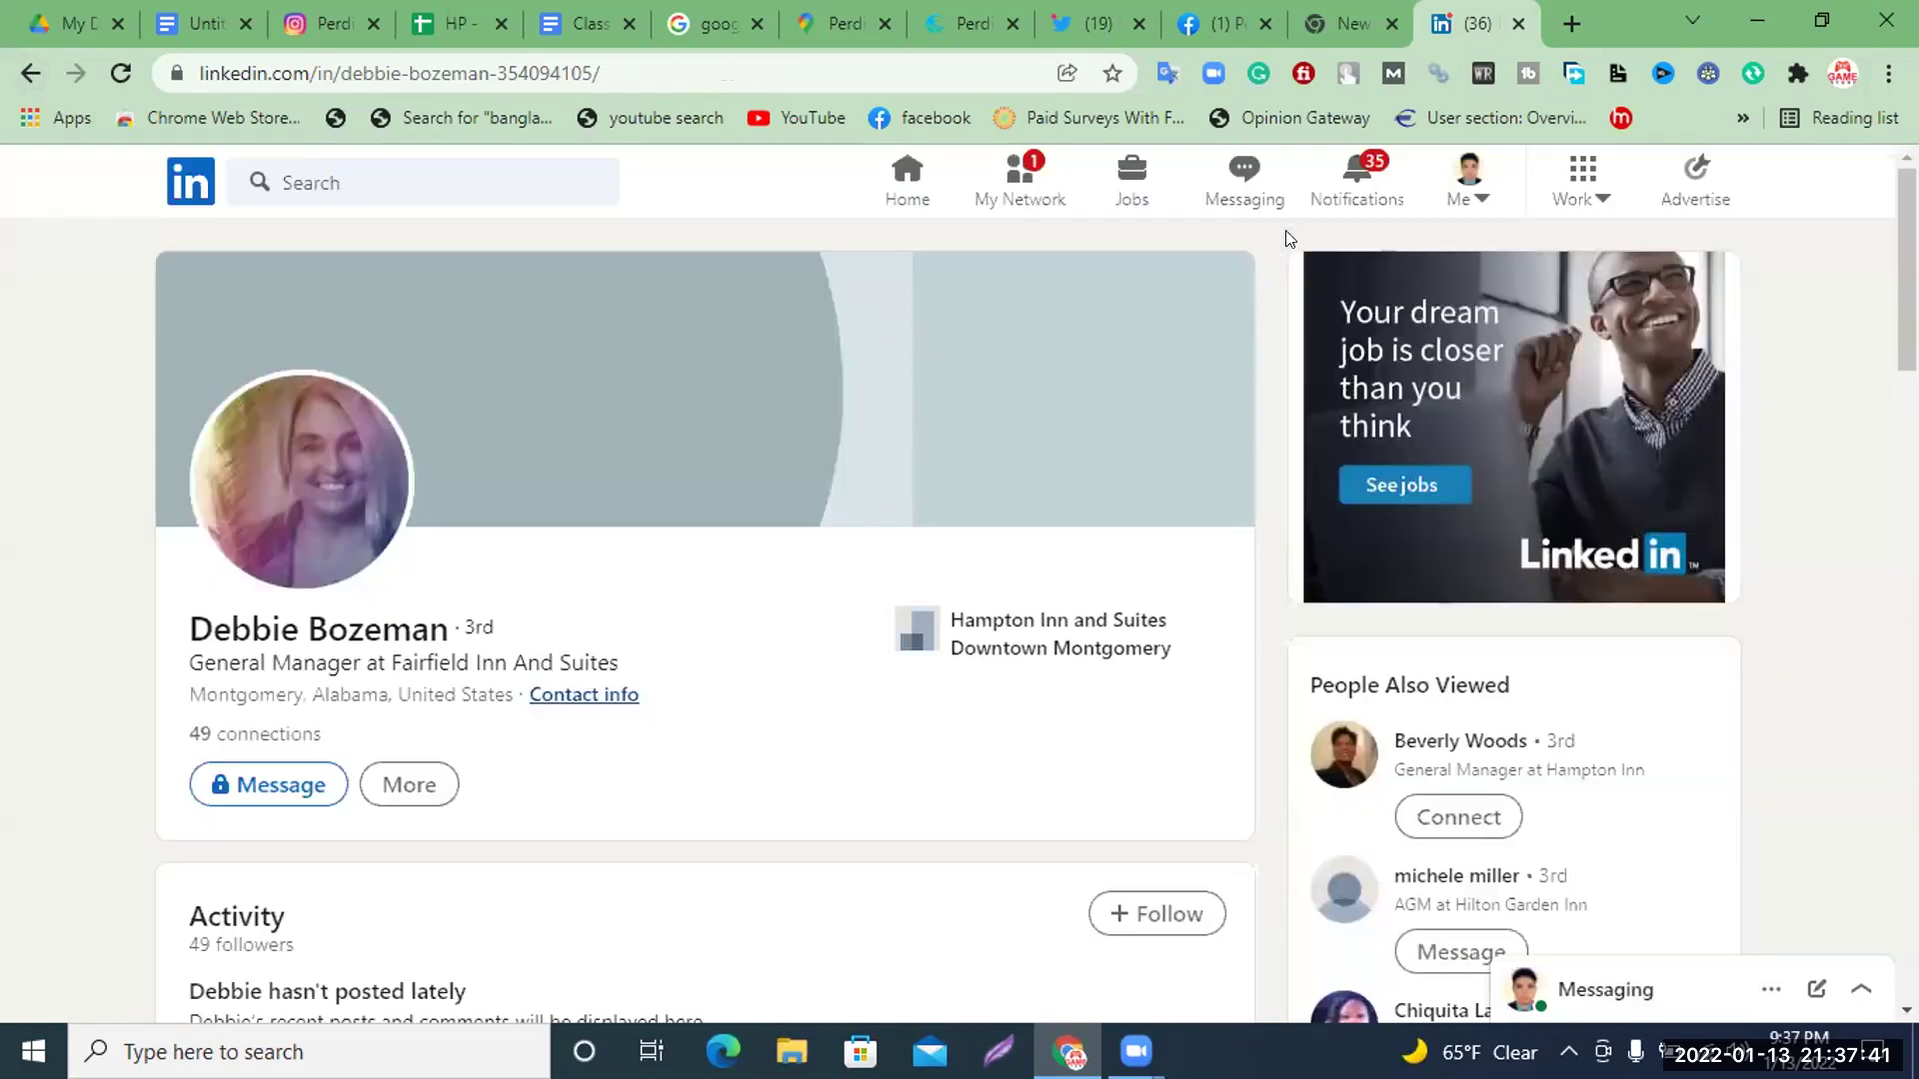
click(31, 73)
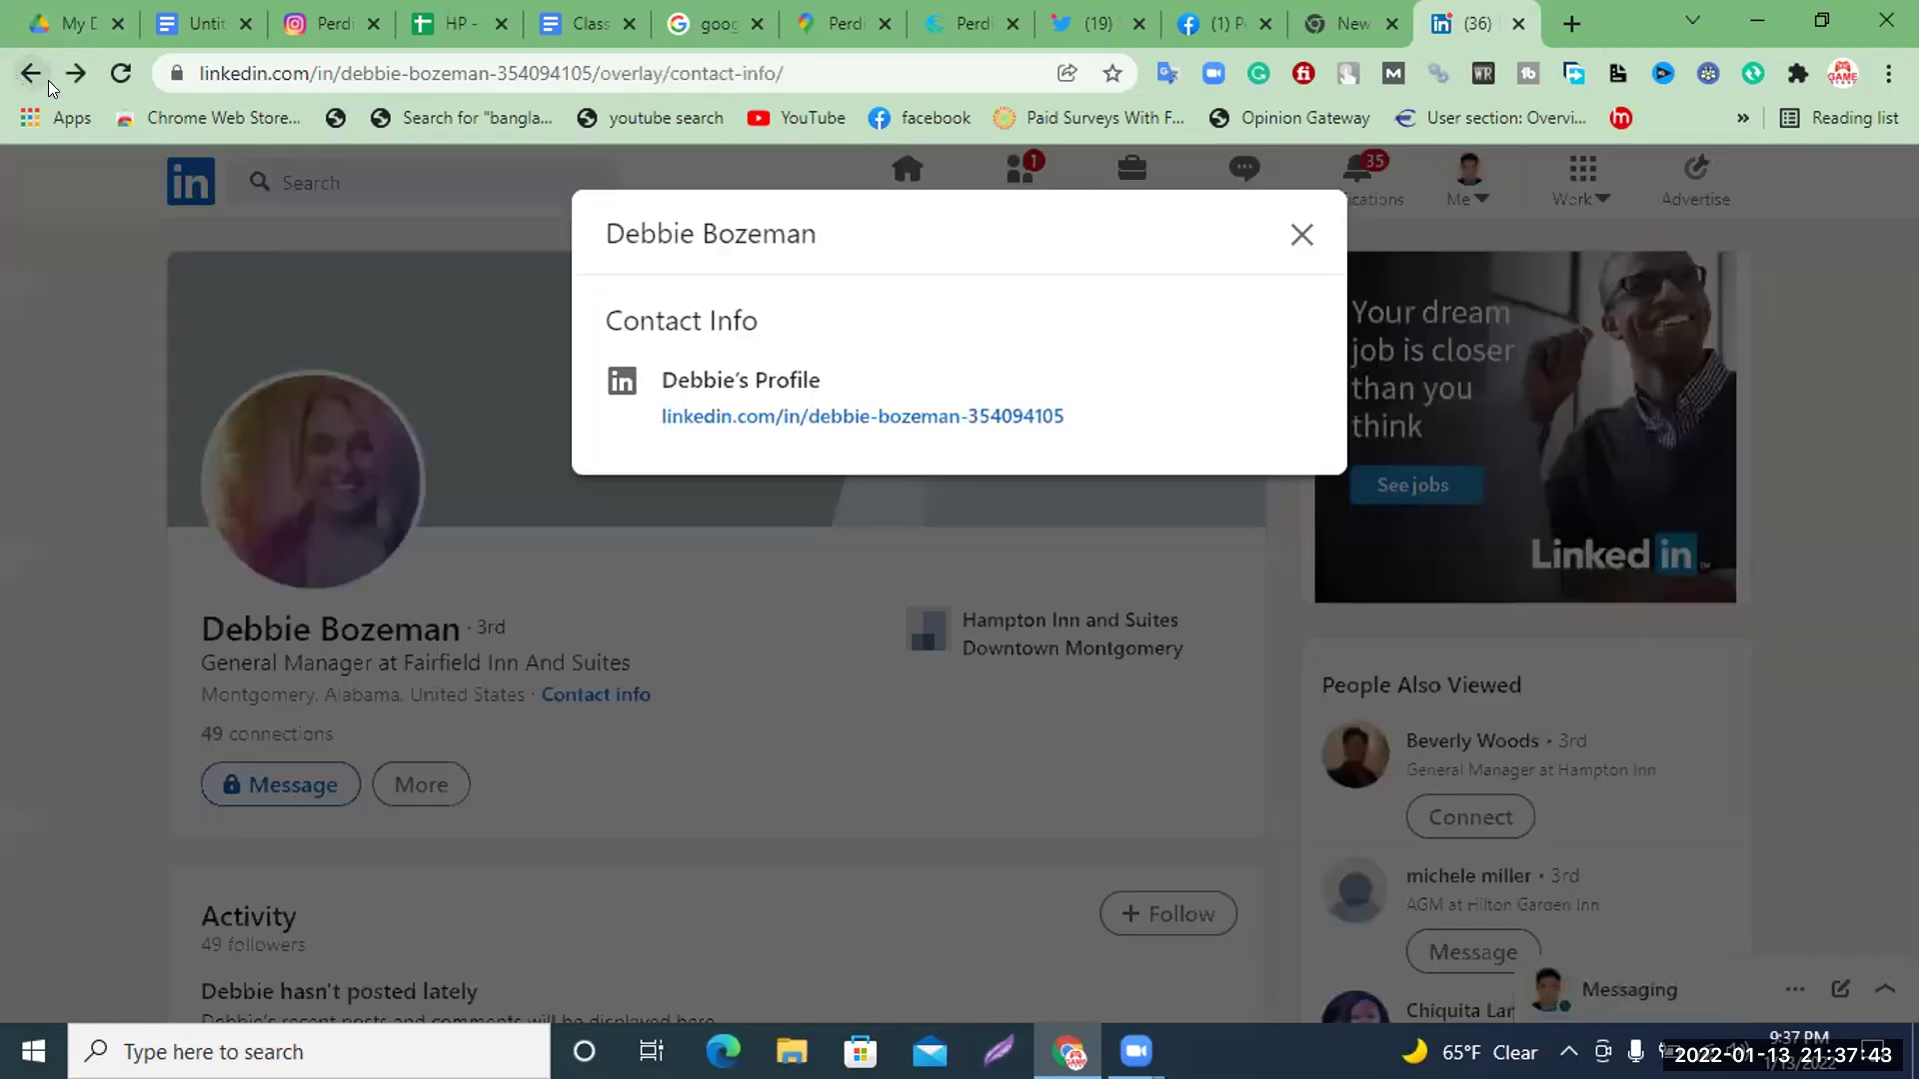
click(1301, 234)
click(30, 74)
click(31, 74)
click(31, 74)
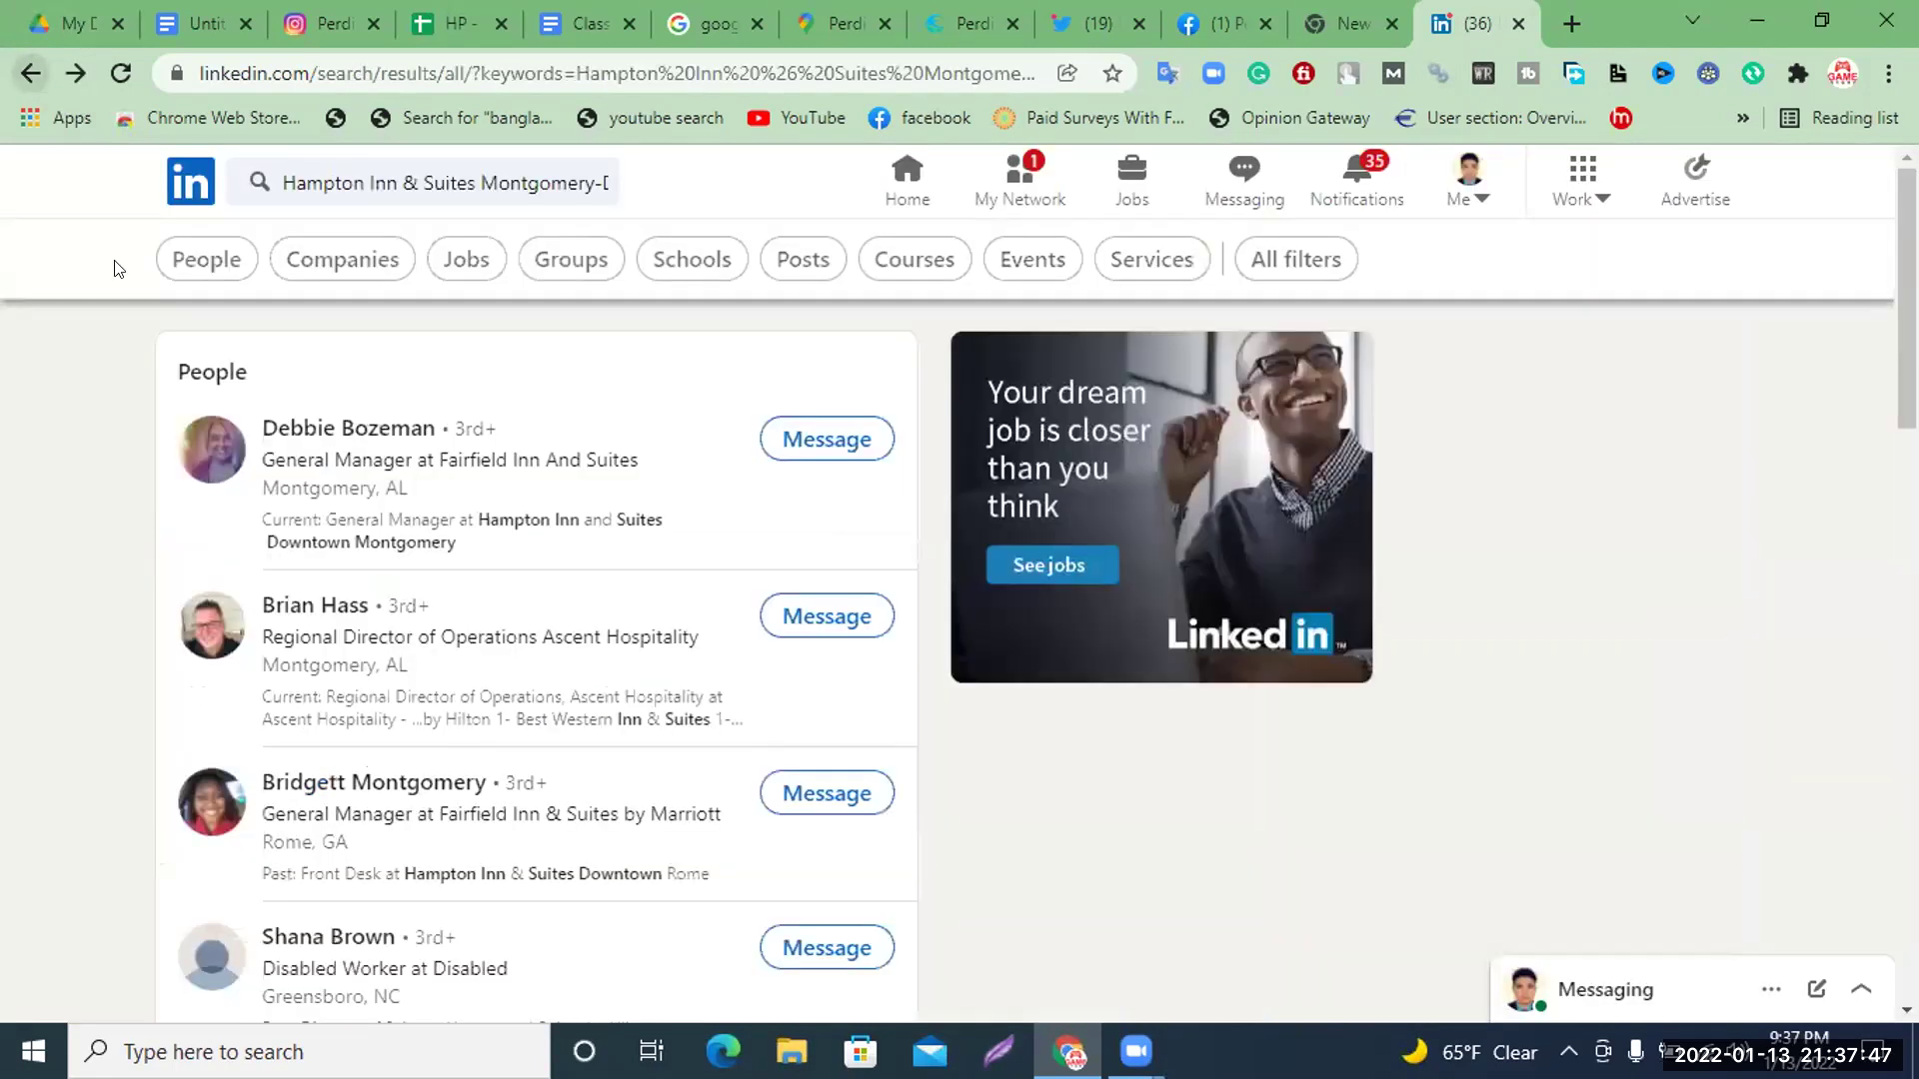
View the contact info of Ascent Hospitality's Regional Director of Operations and try the listed company website, doubletreemontgomery.com
click(321, 606)
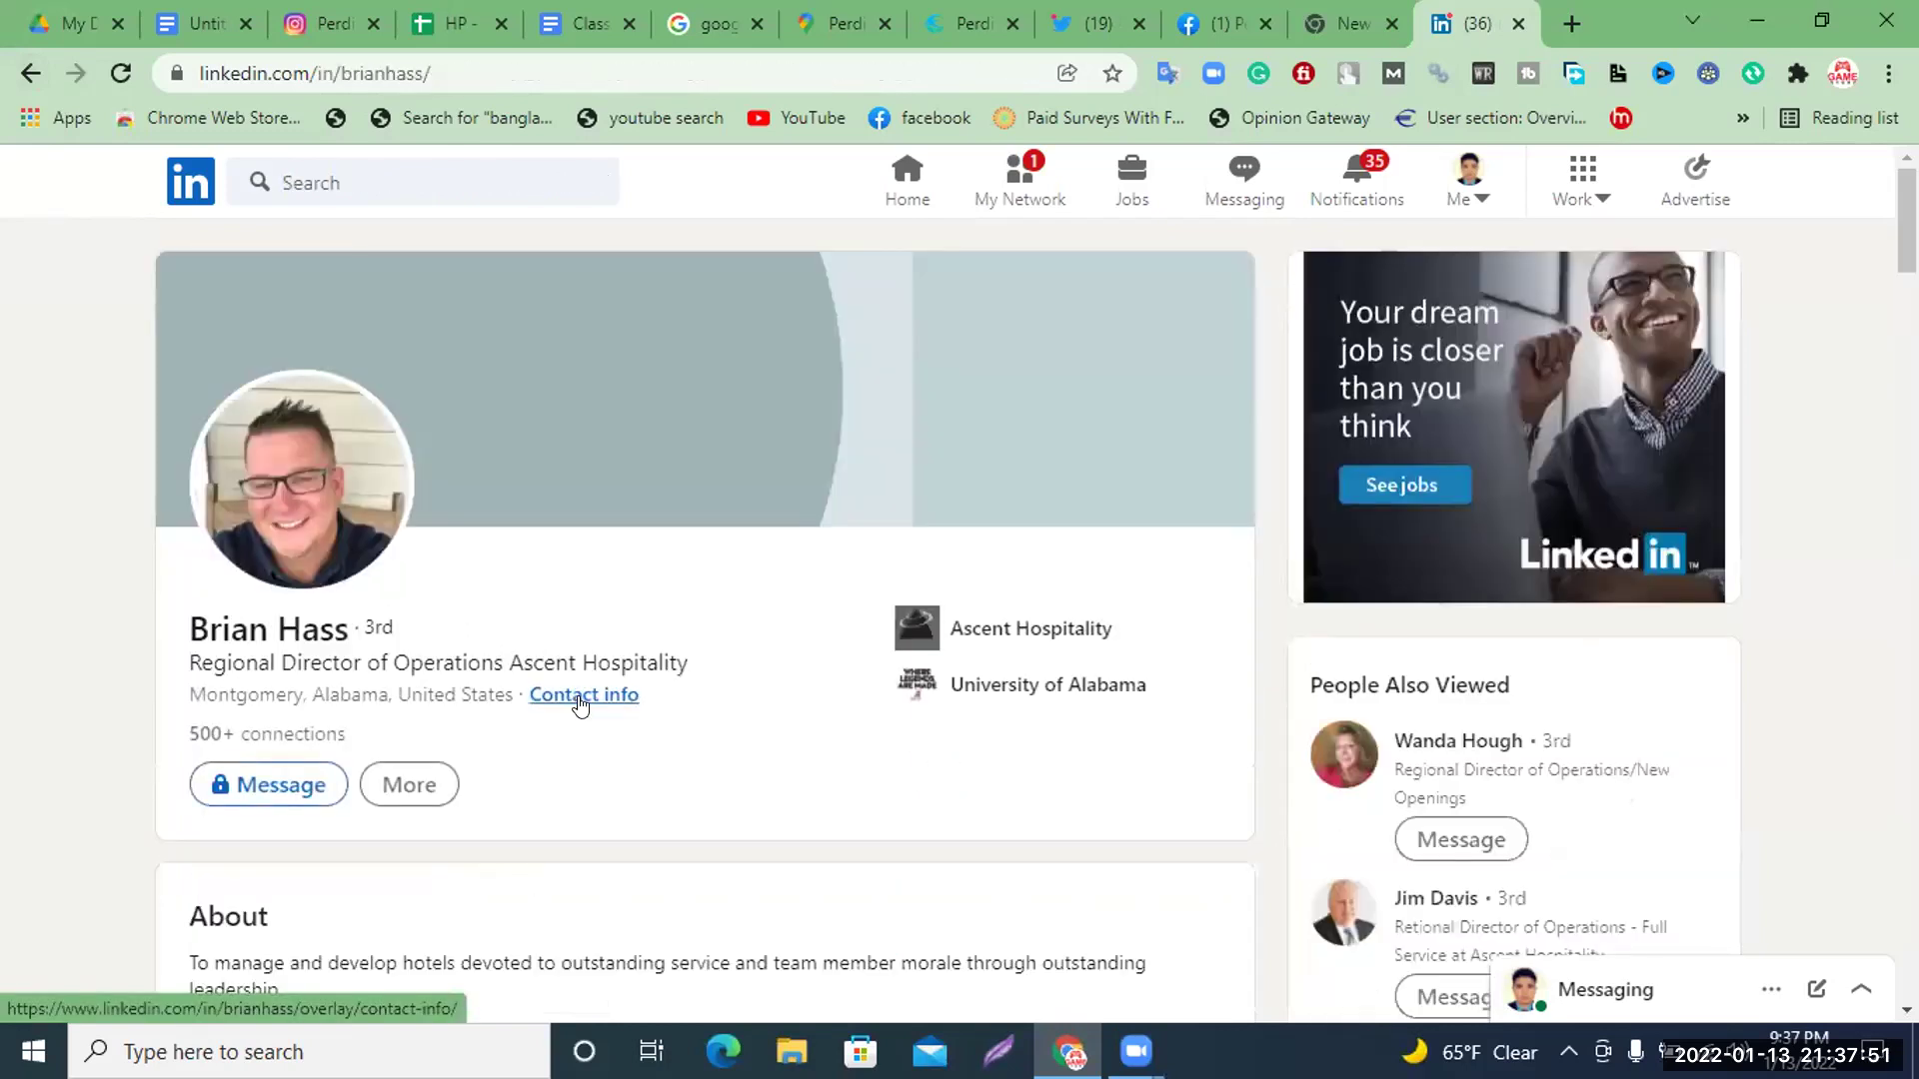
click(579, 700)
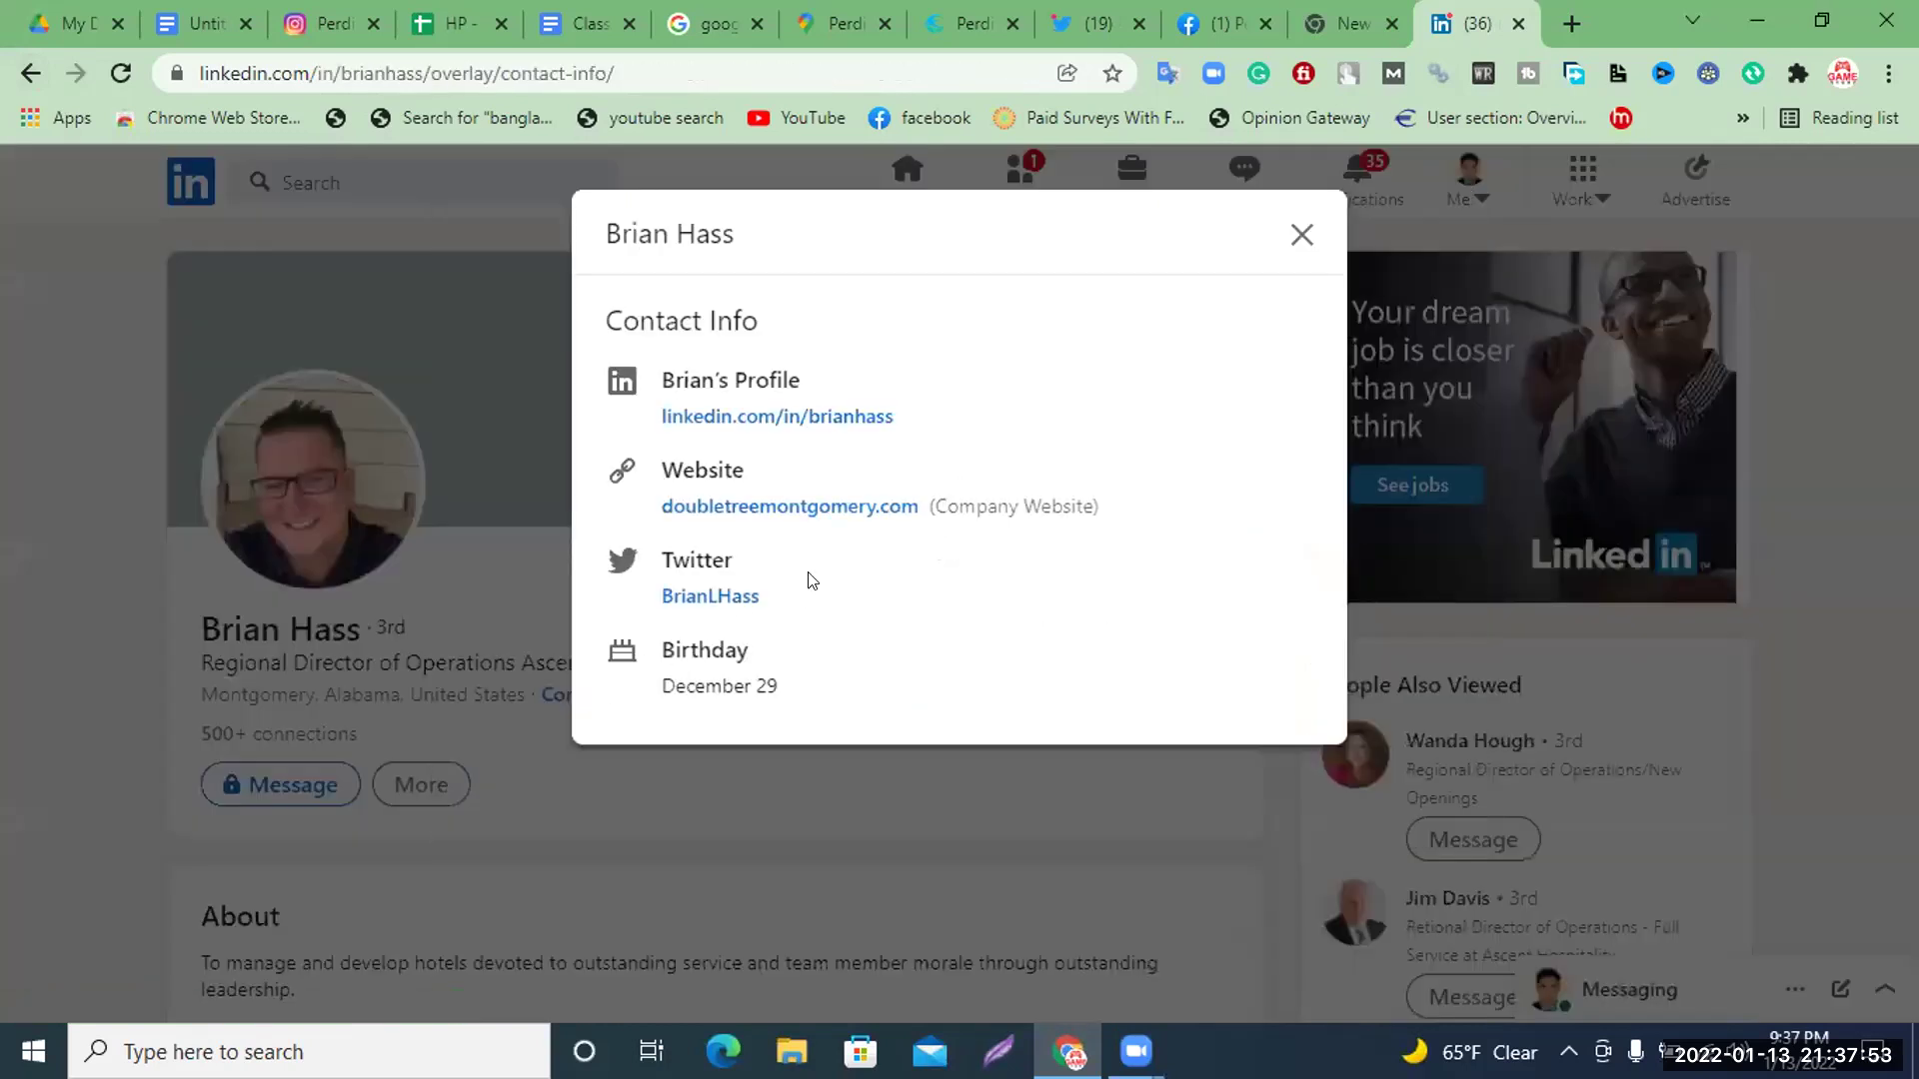
click(825, 507)
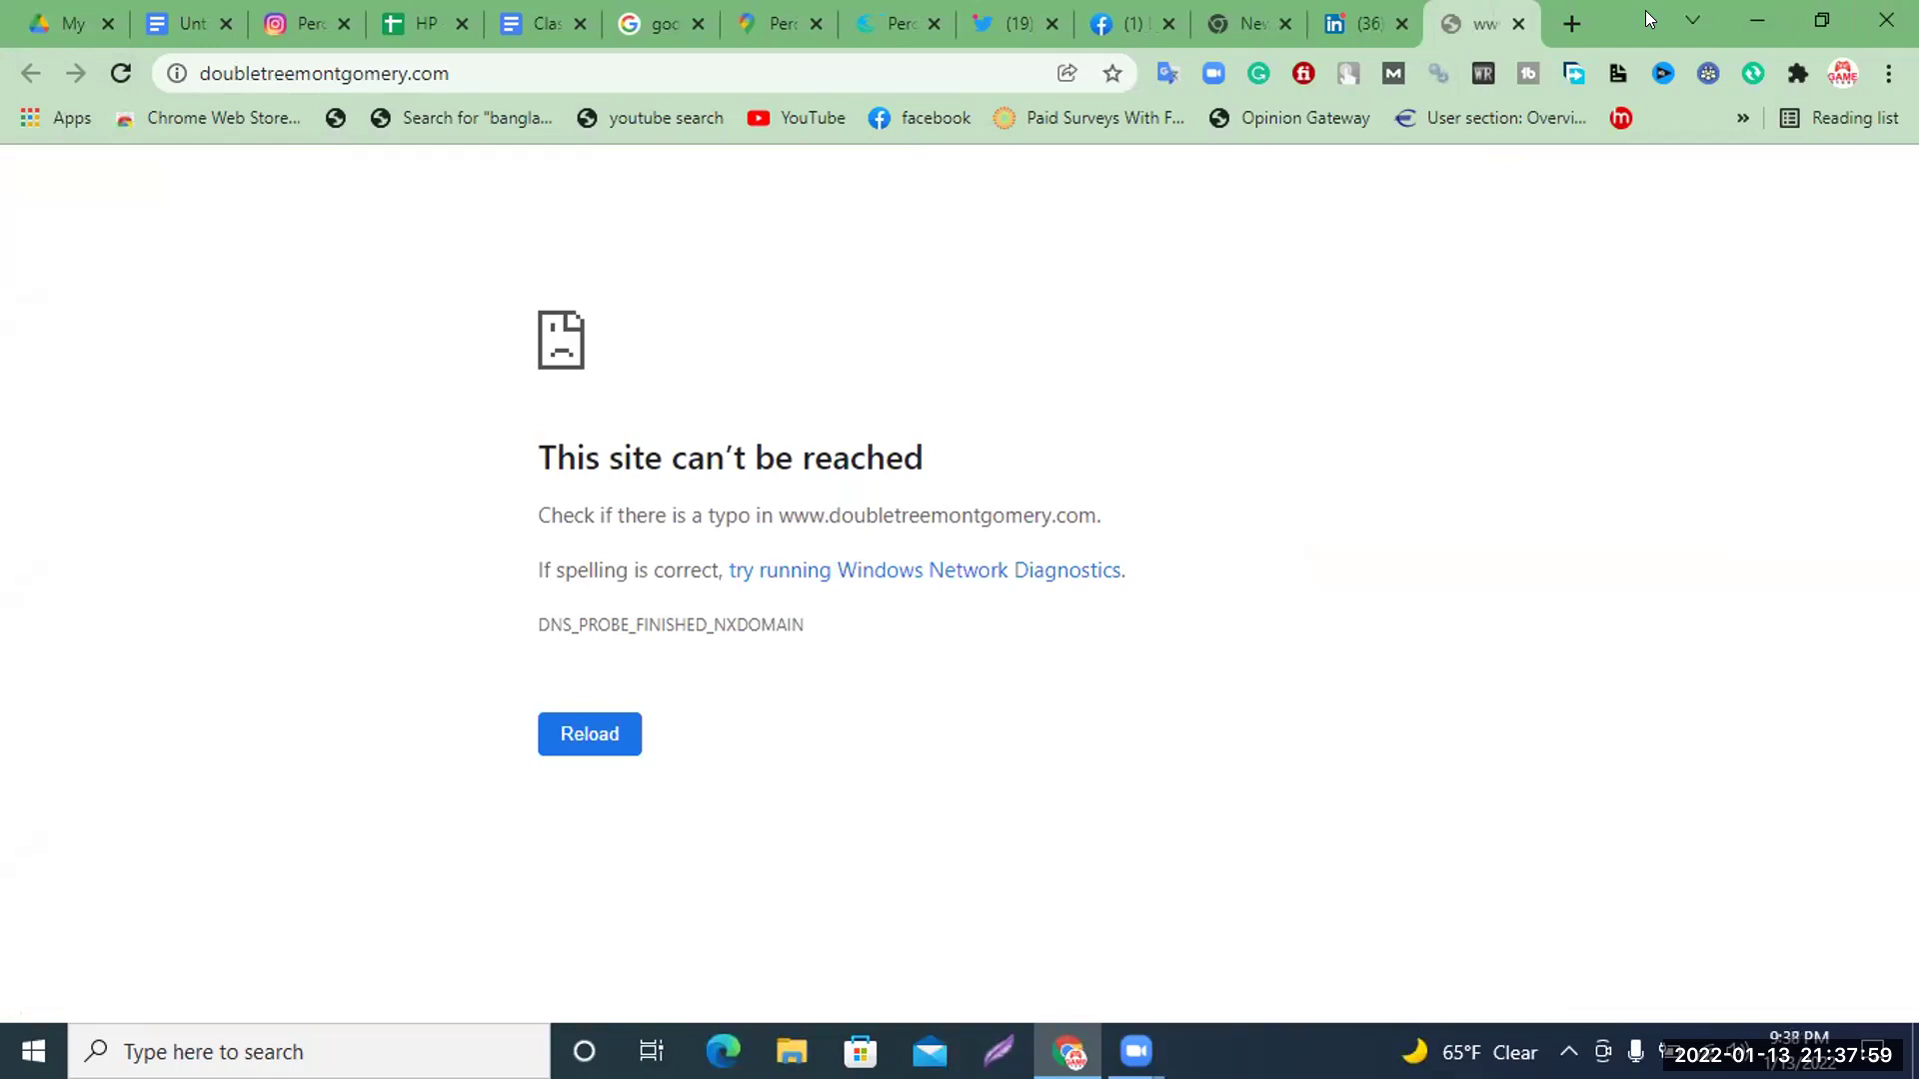
key(ctrl+w)
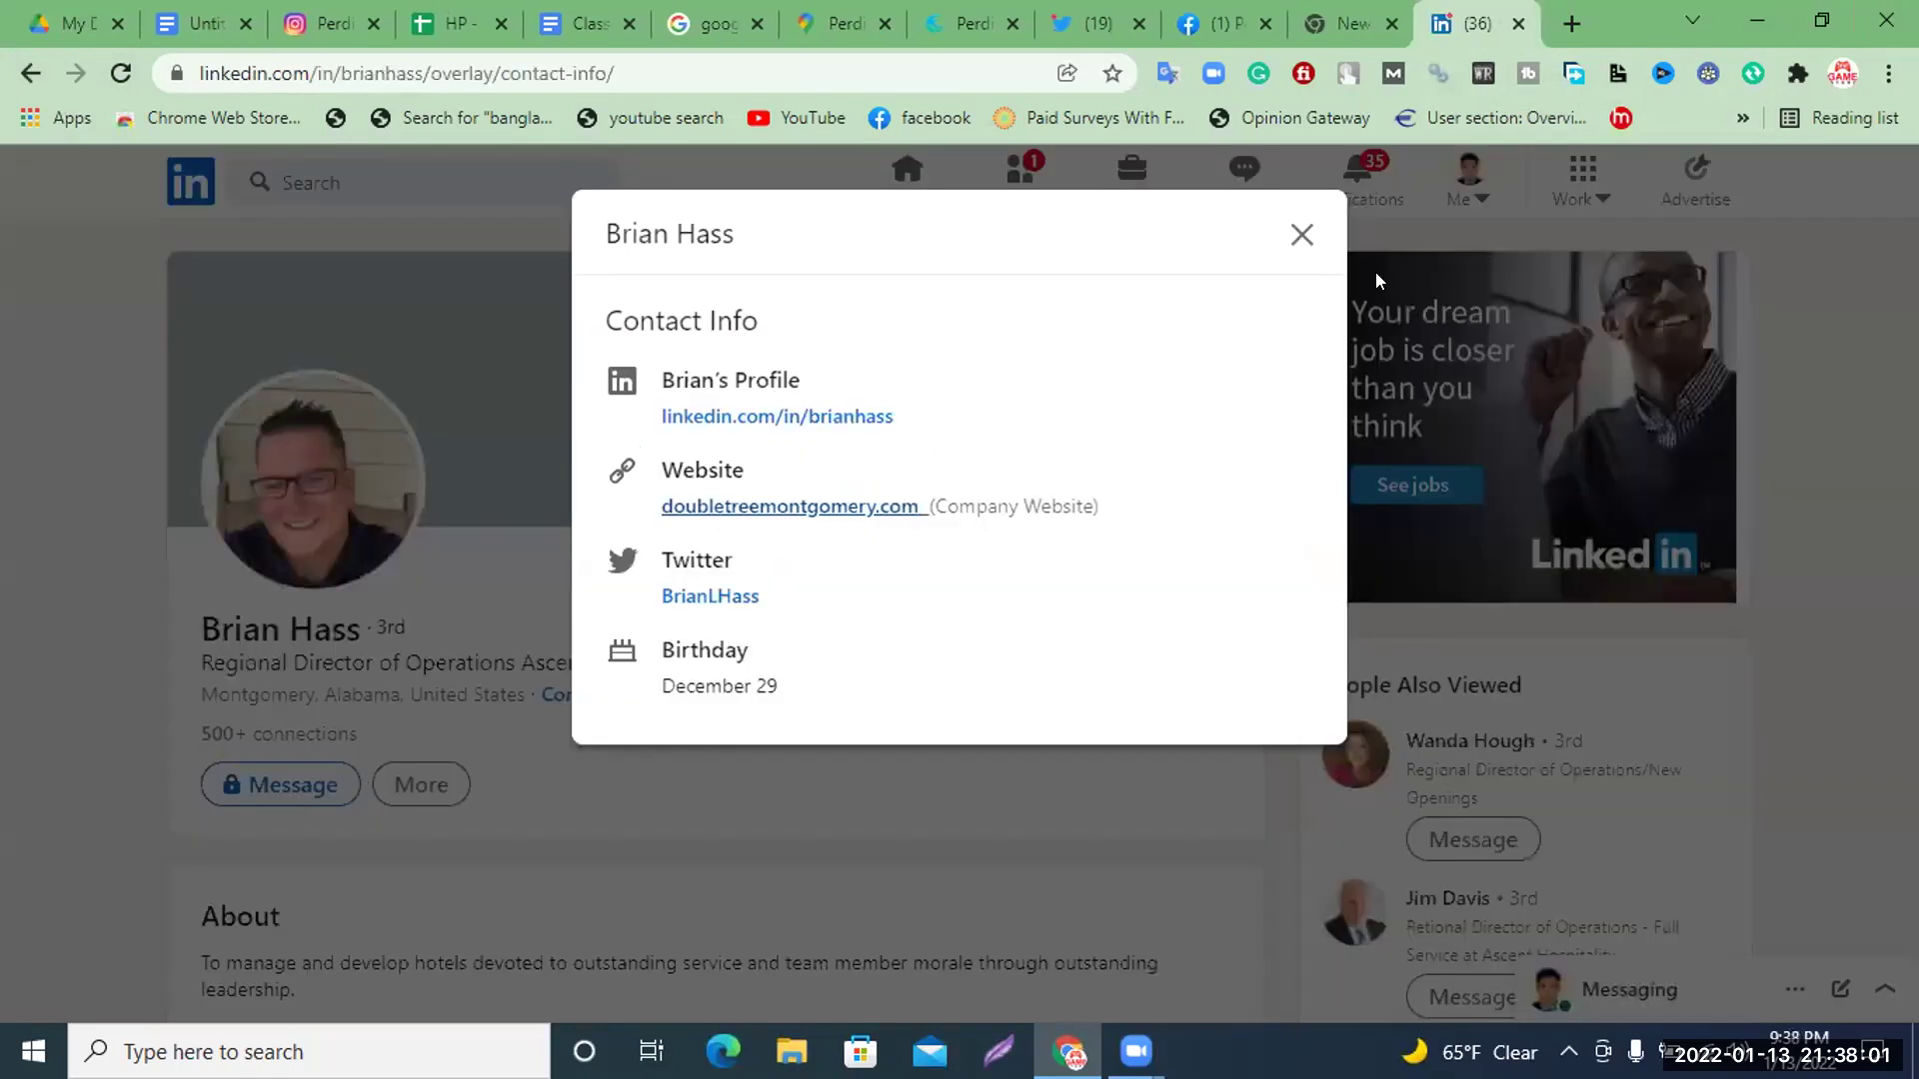
Close the Regional Director's contact info, the LinkedIn tab and the tab beside it
click(1301, 234)
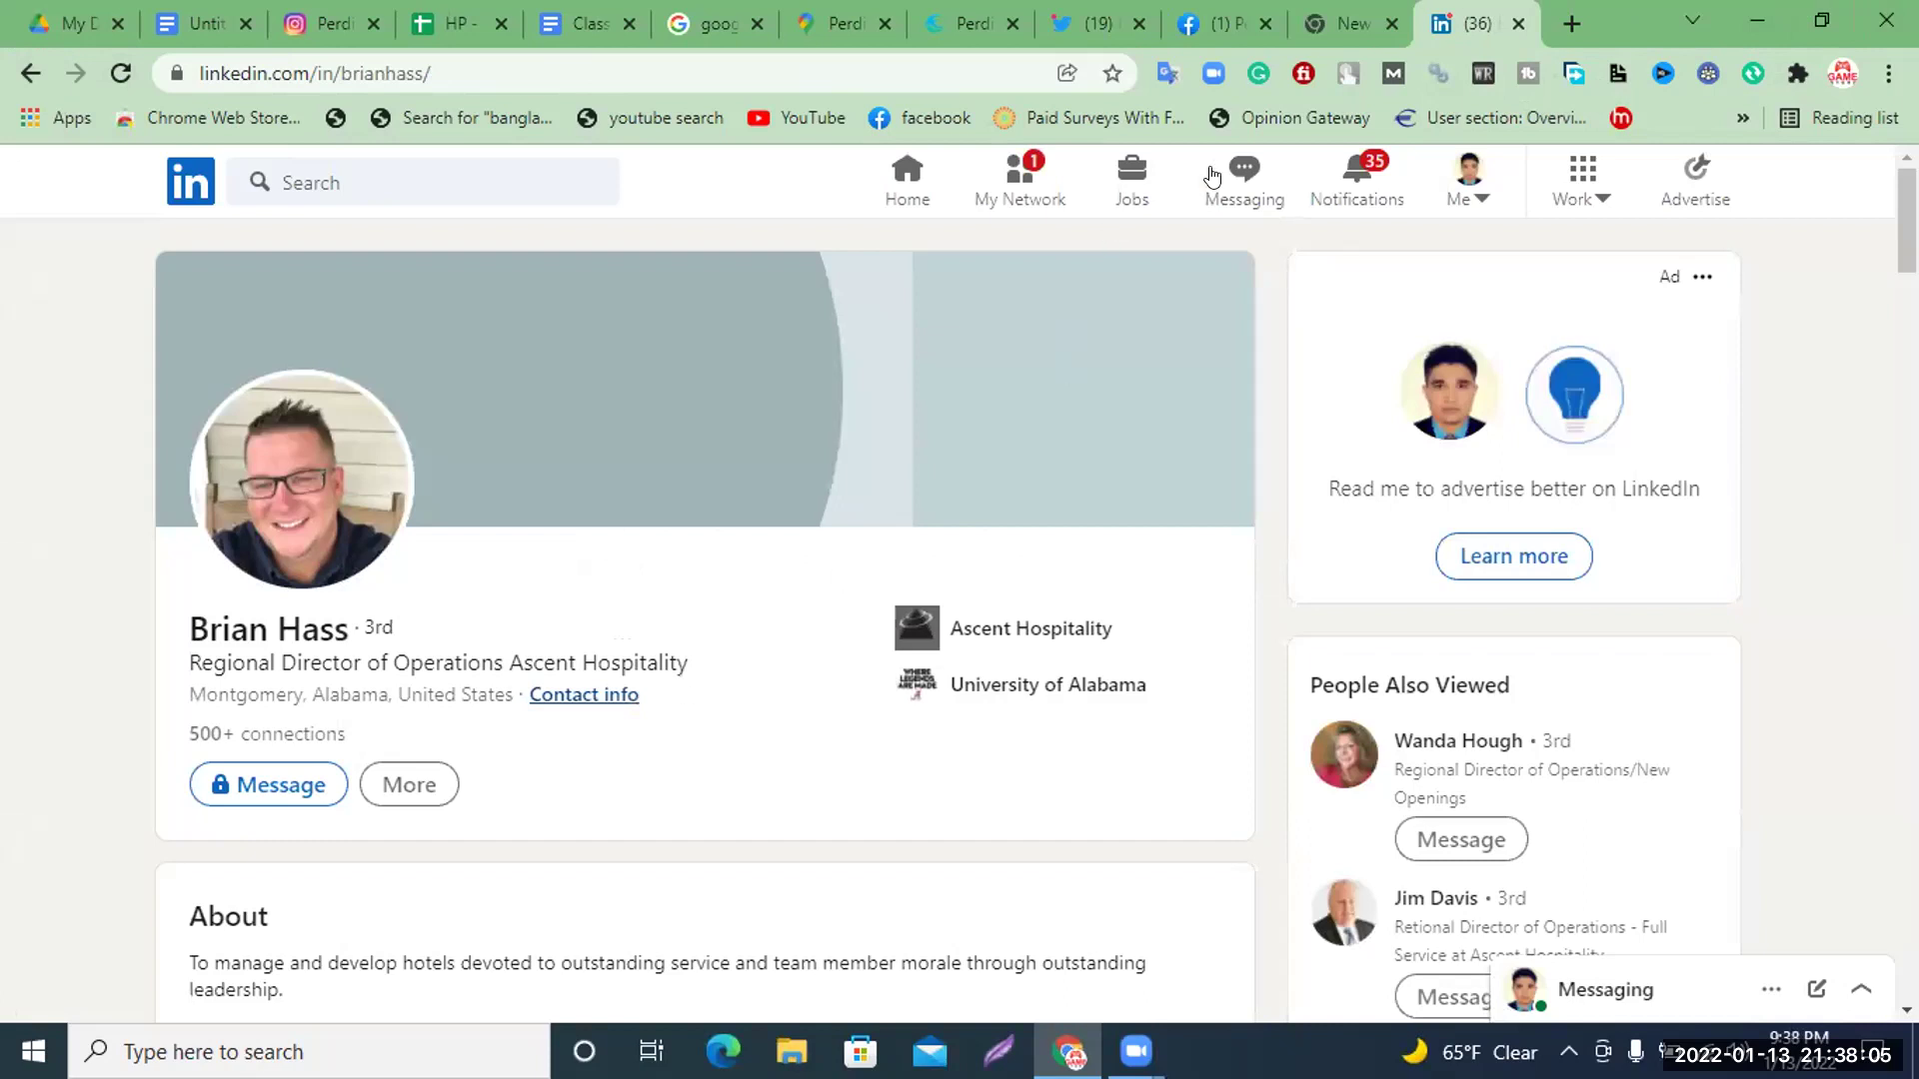
key(ctrl+w)
key(ctrl+w)
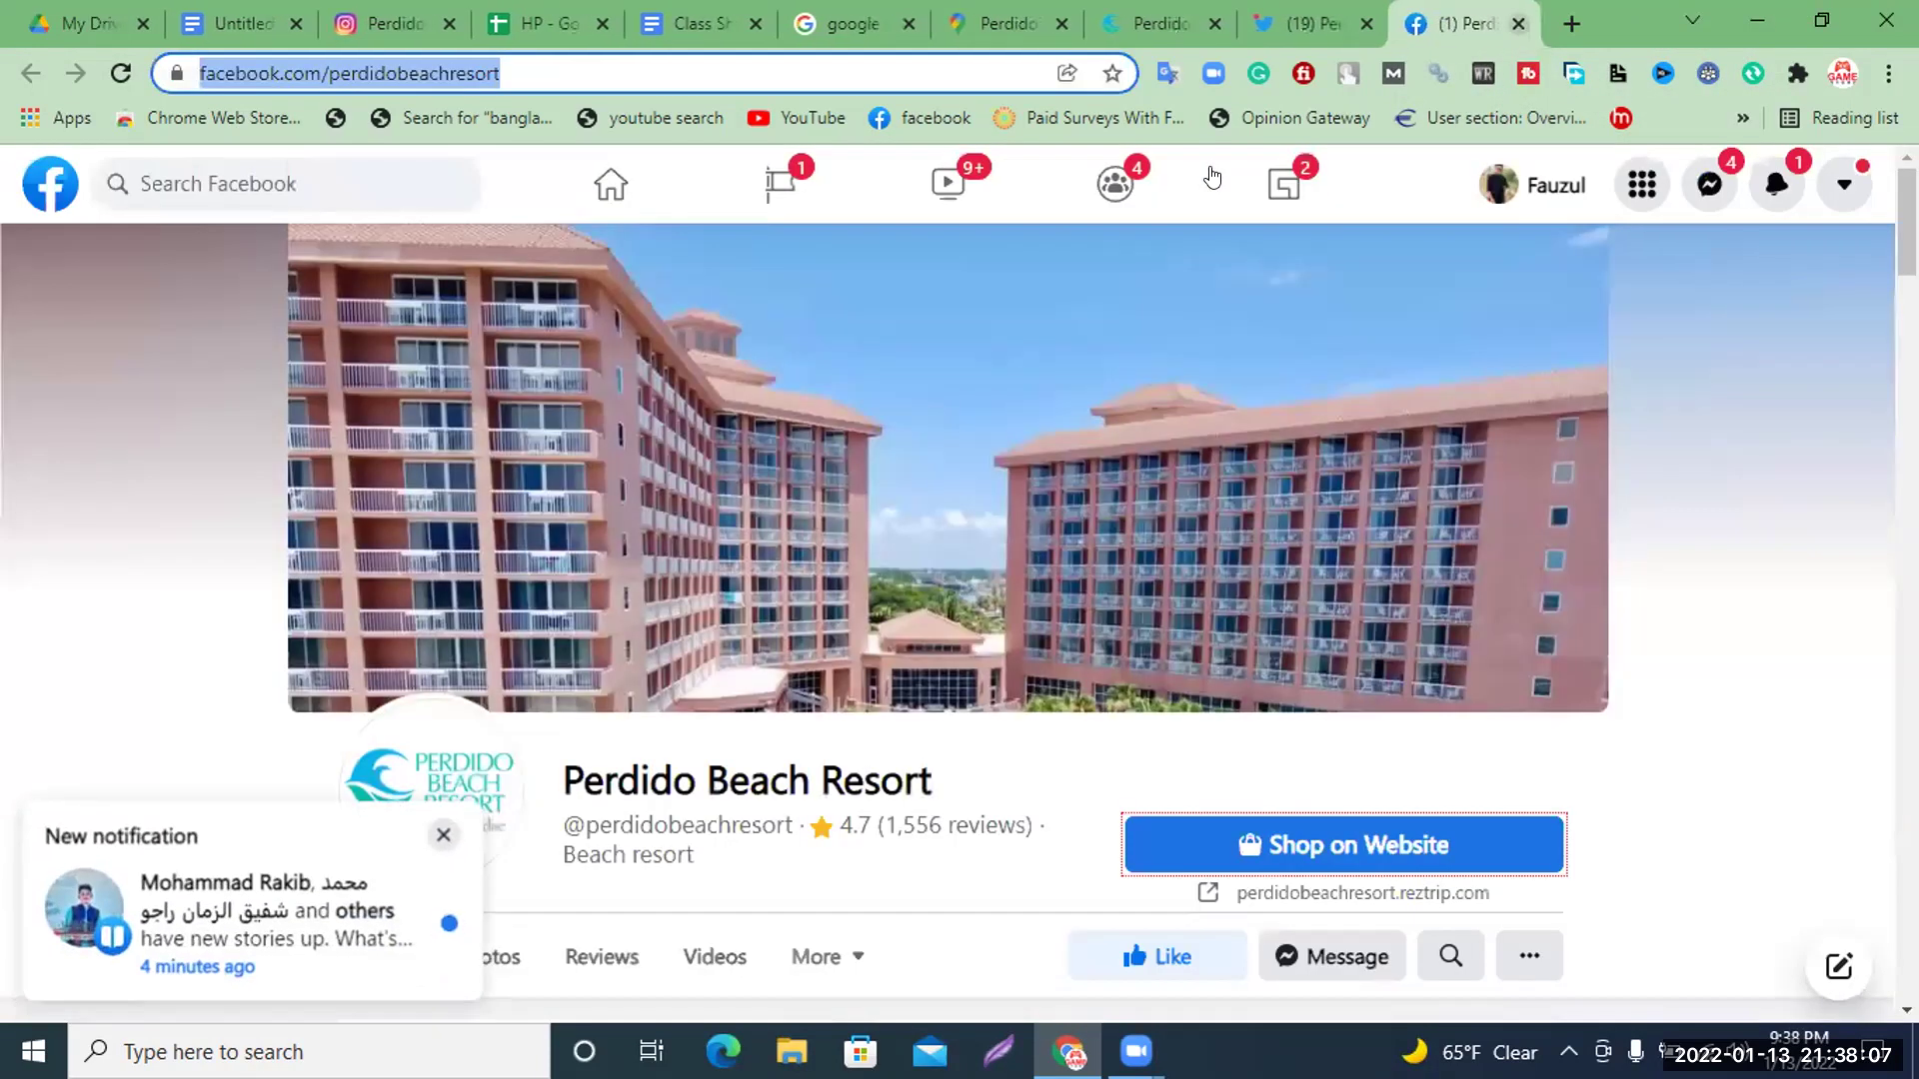
Close the Perdido Beach Resort website tab and return to the "hotel in alabama" results in Google Maps
key(ctrl+shift+Tab)
key(ctrl+shift+Tab)
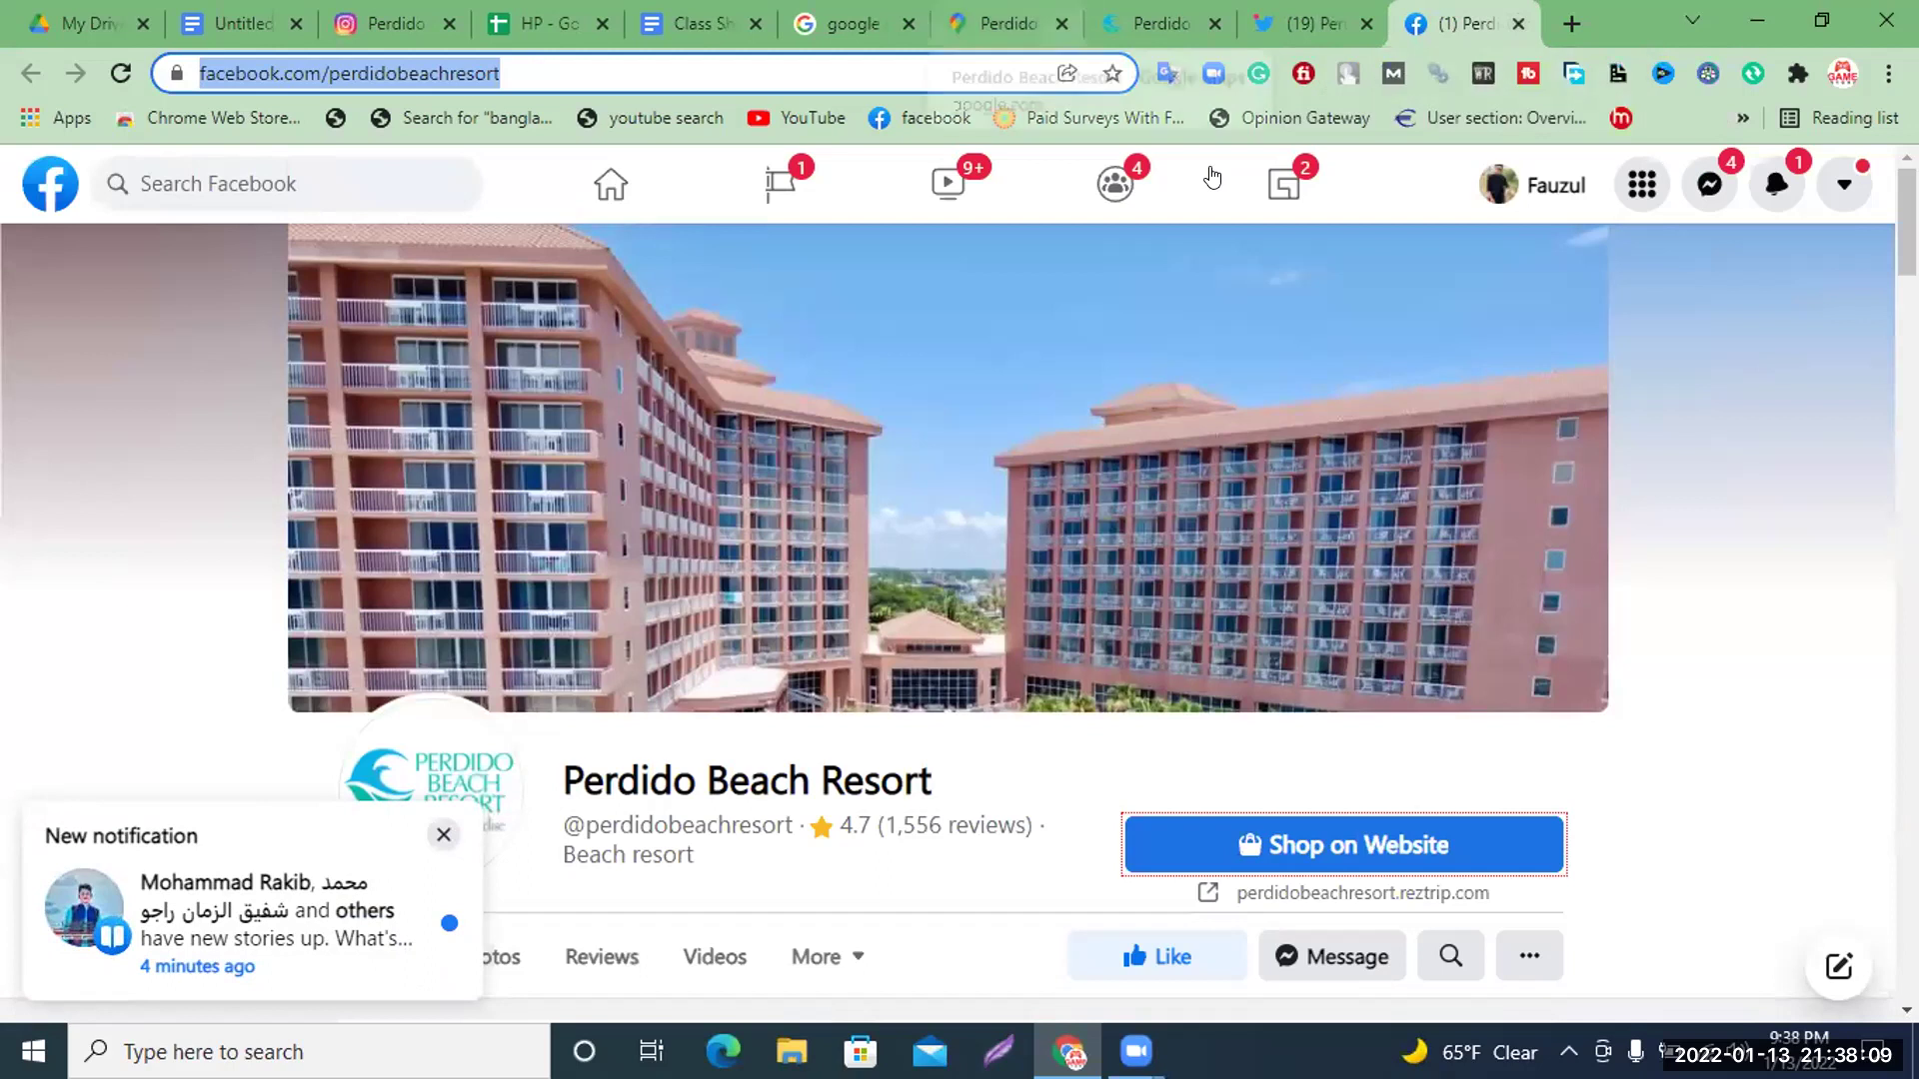
key(ctrl+w)
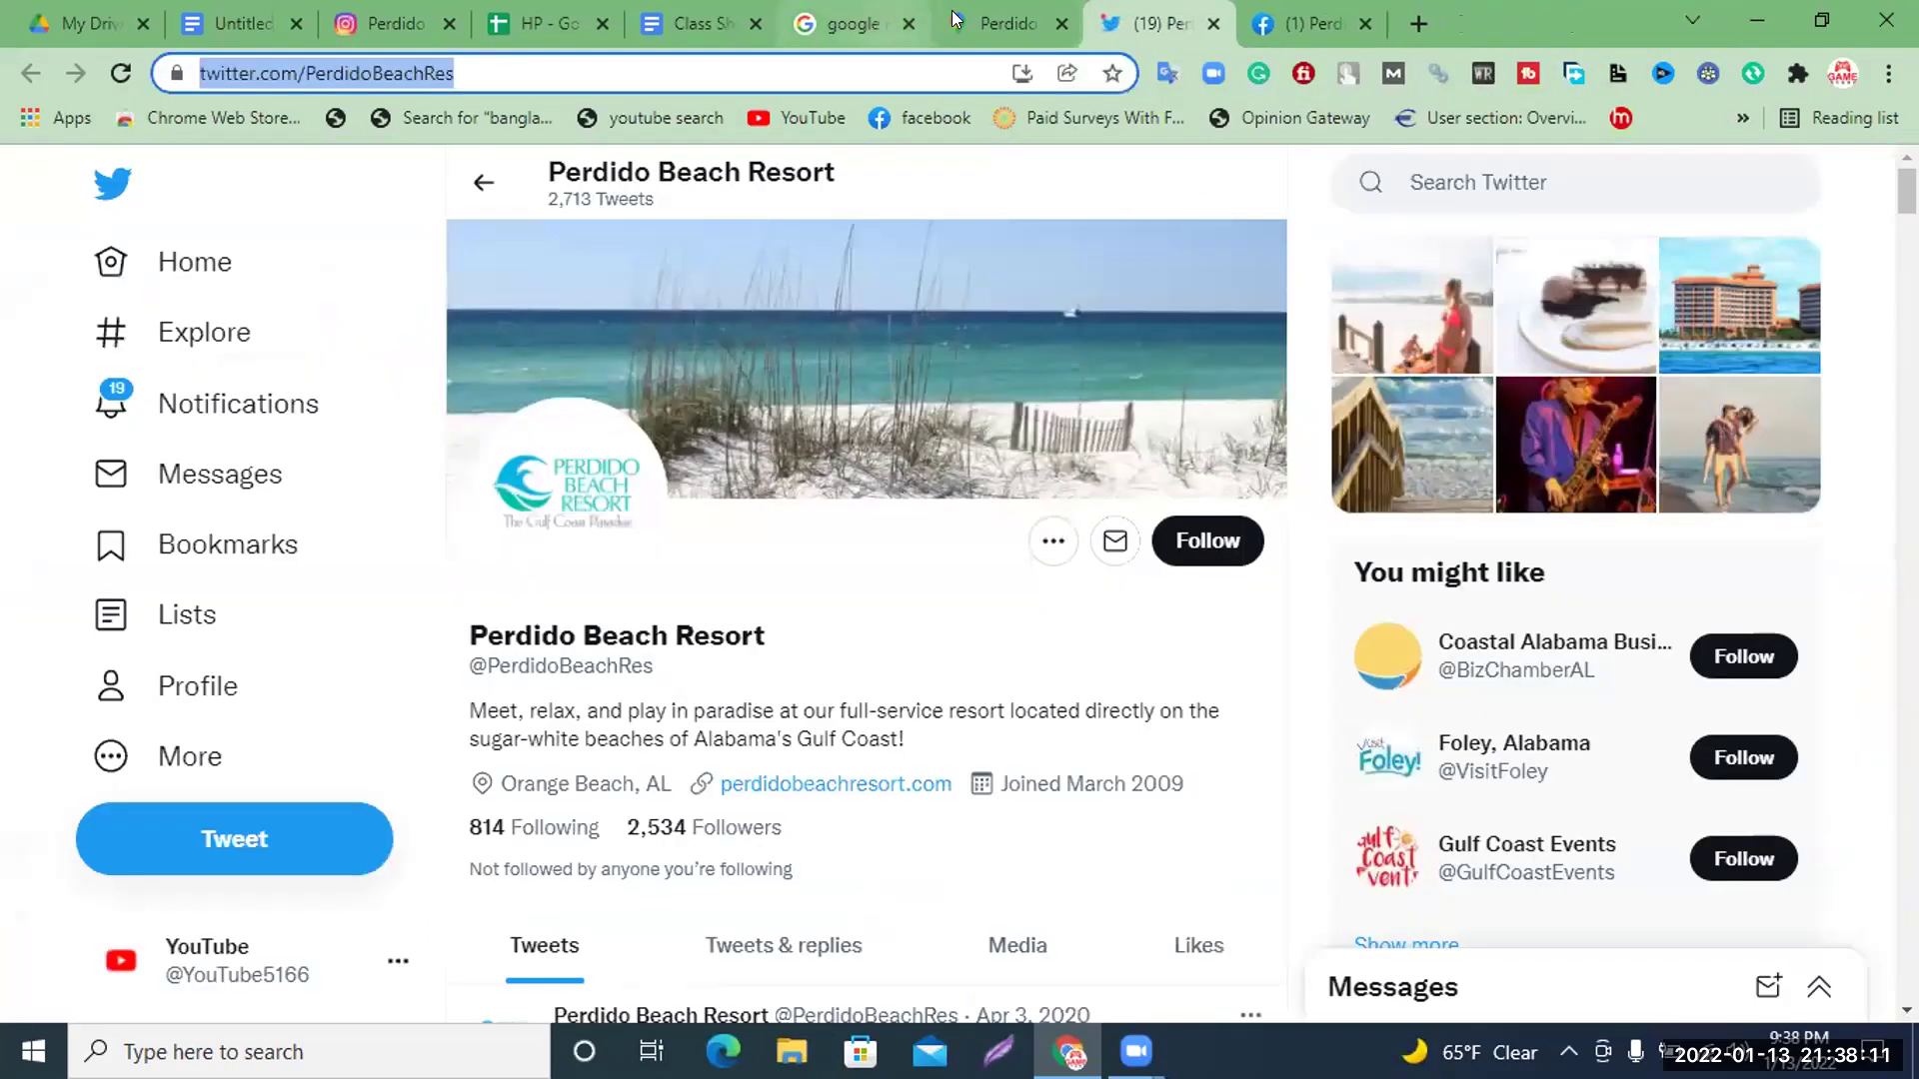
click(988, 12)
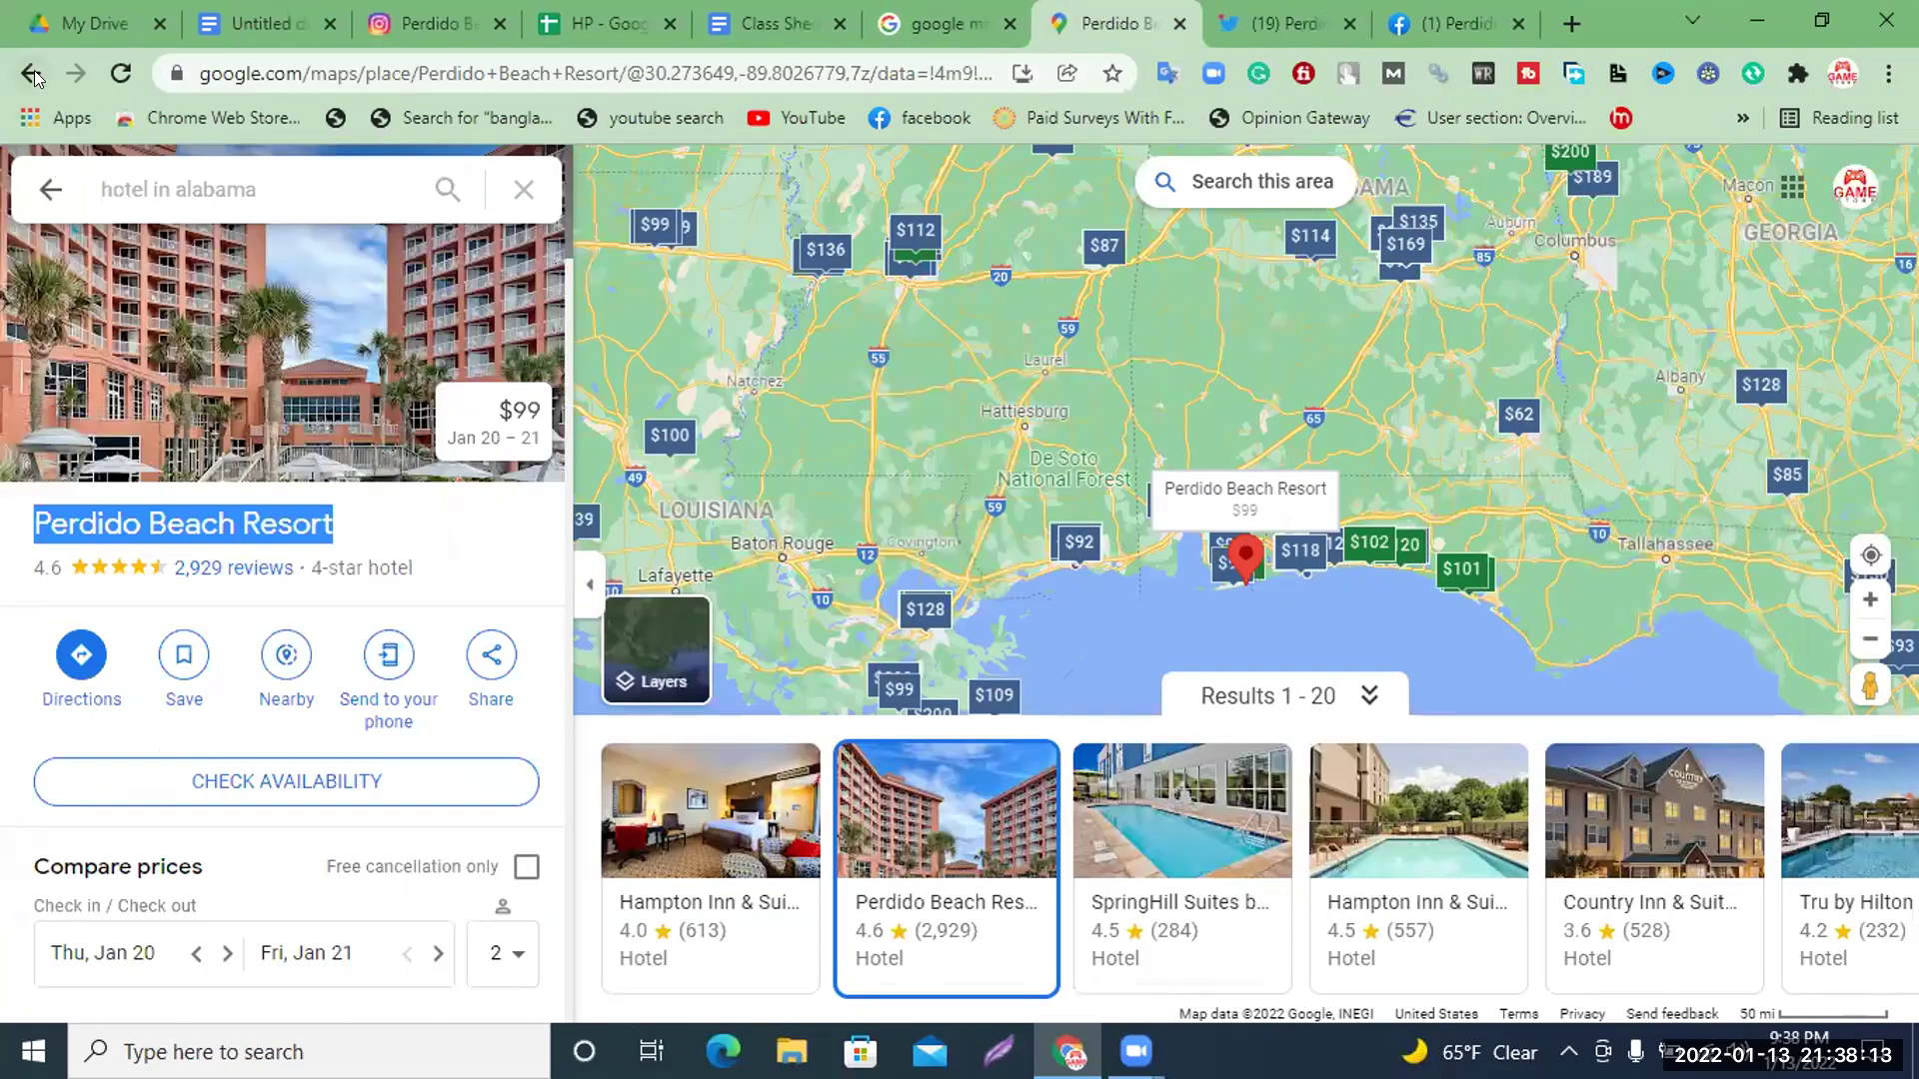
click(31, 74)
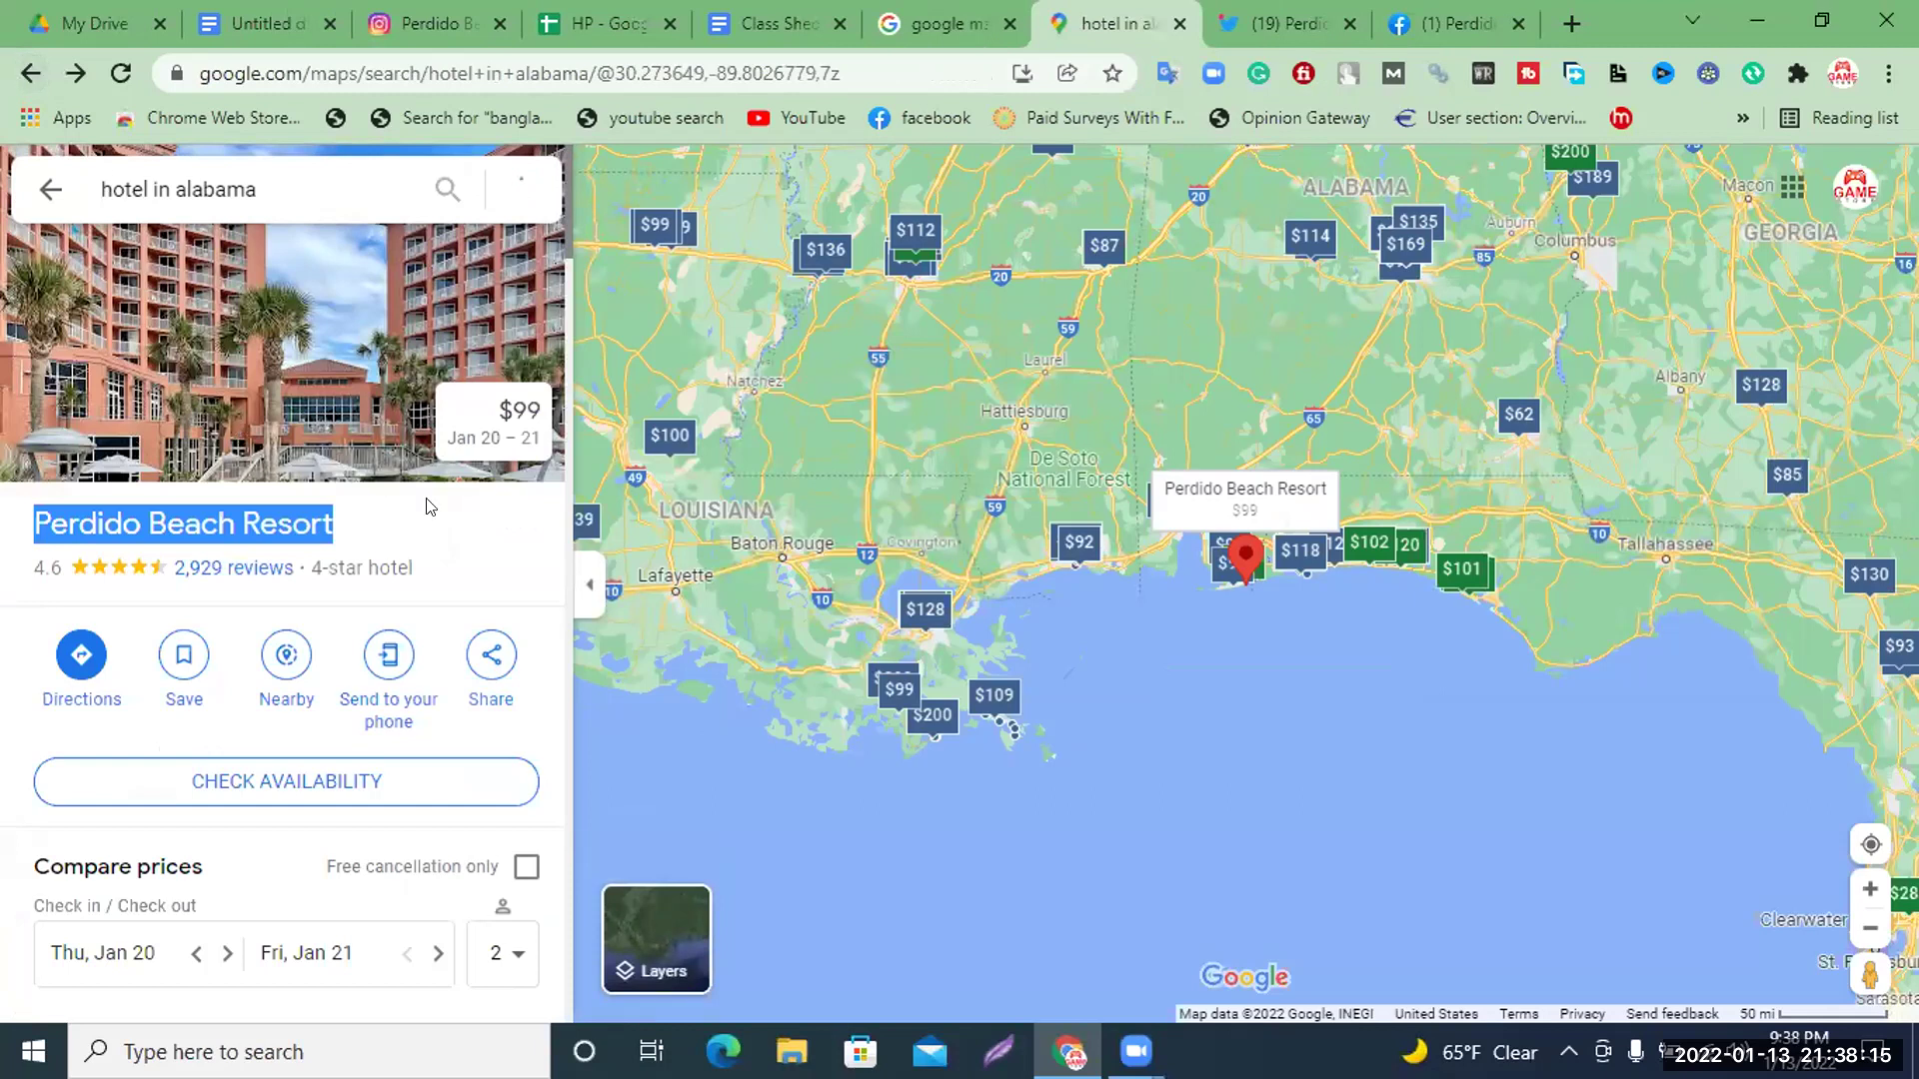
Open the Hotel Indigo Tuscaloosa Downtown listing from the hotel results in a new tab and switch to it
scroll(260, 628, down, 1)
scroll(241, 621, down, 3)
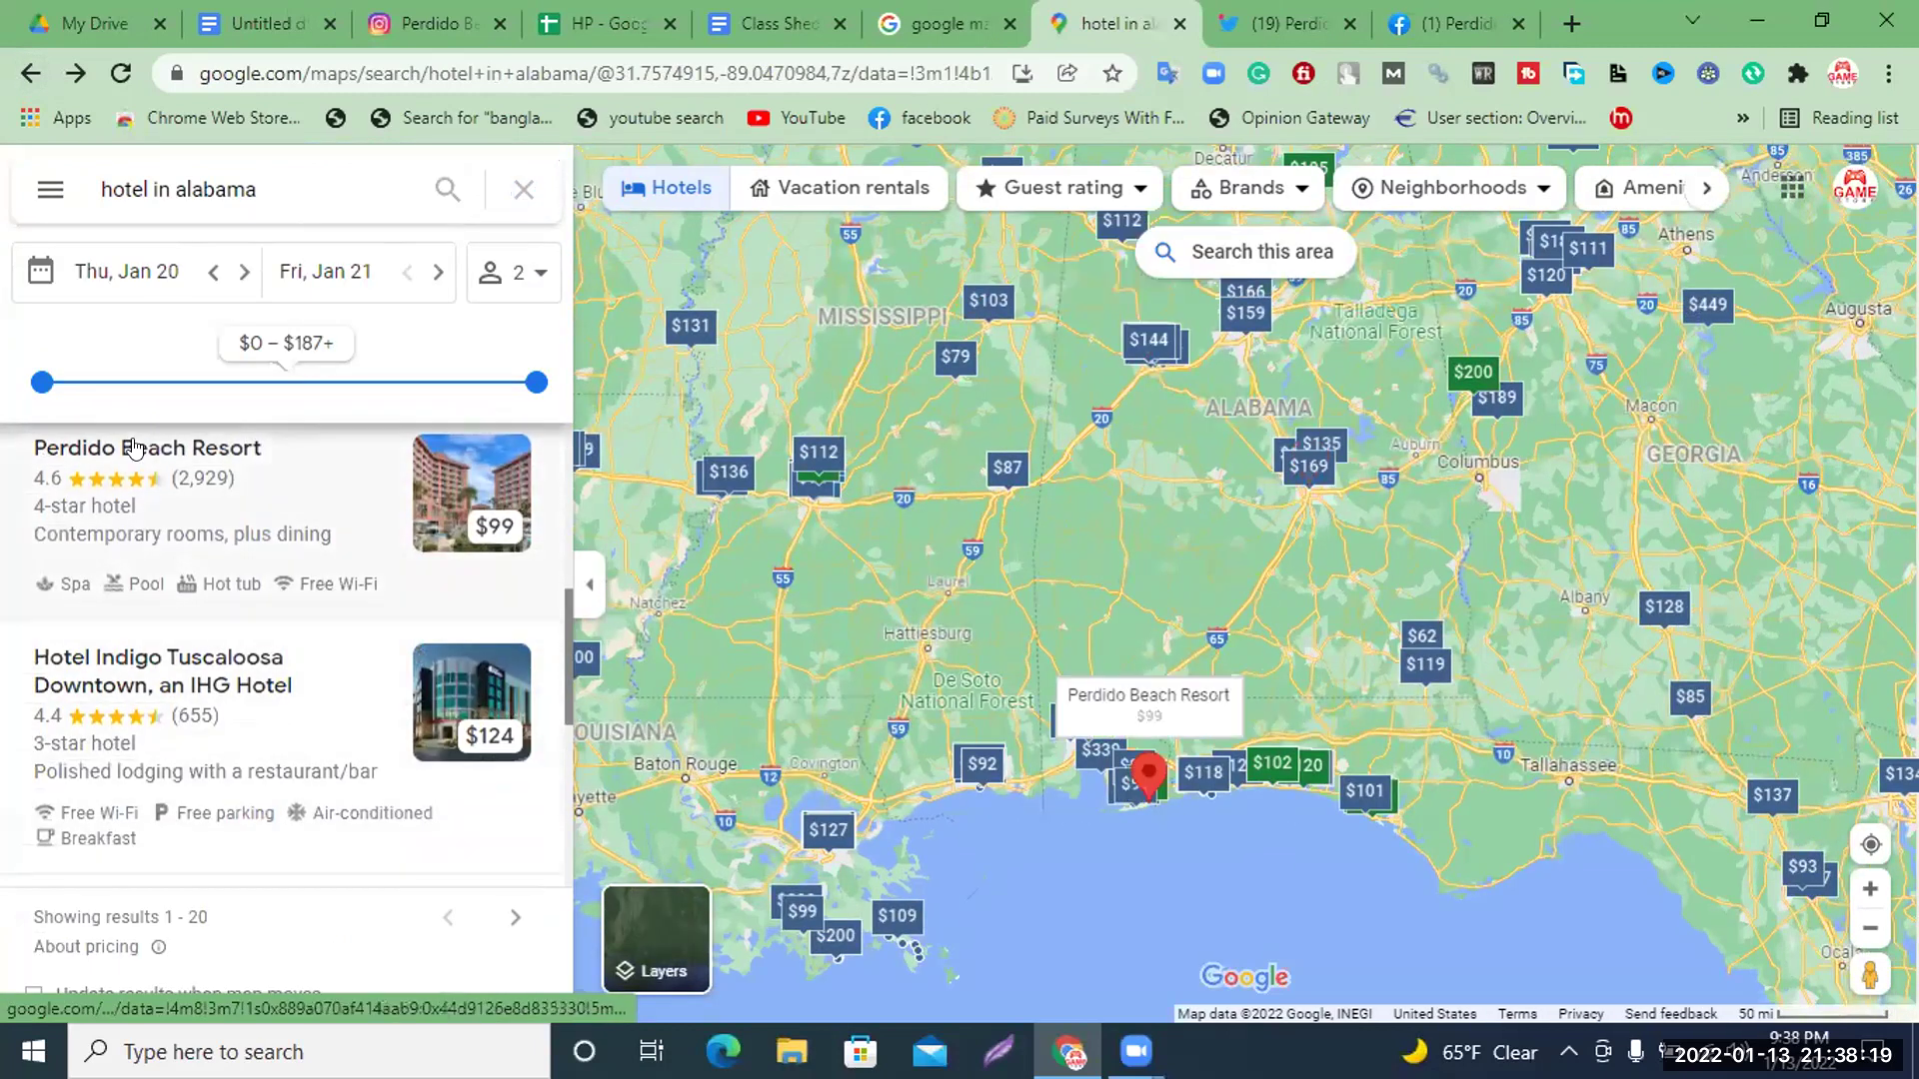
right_click(222, 688)
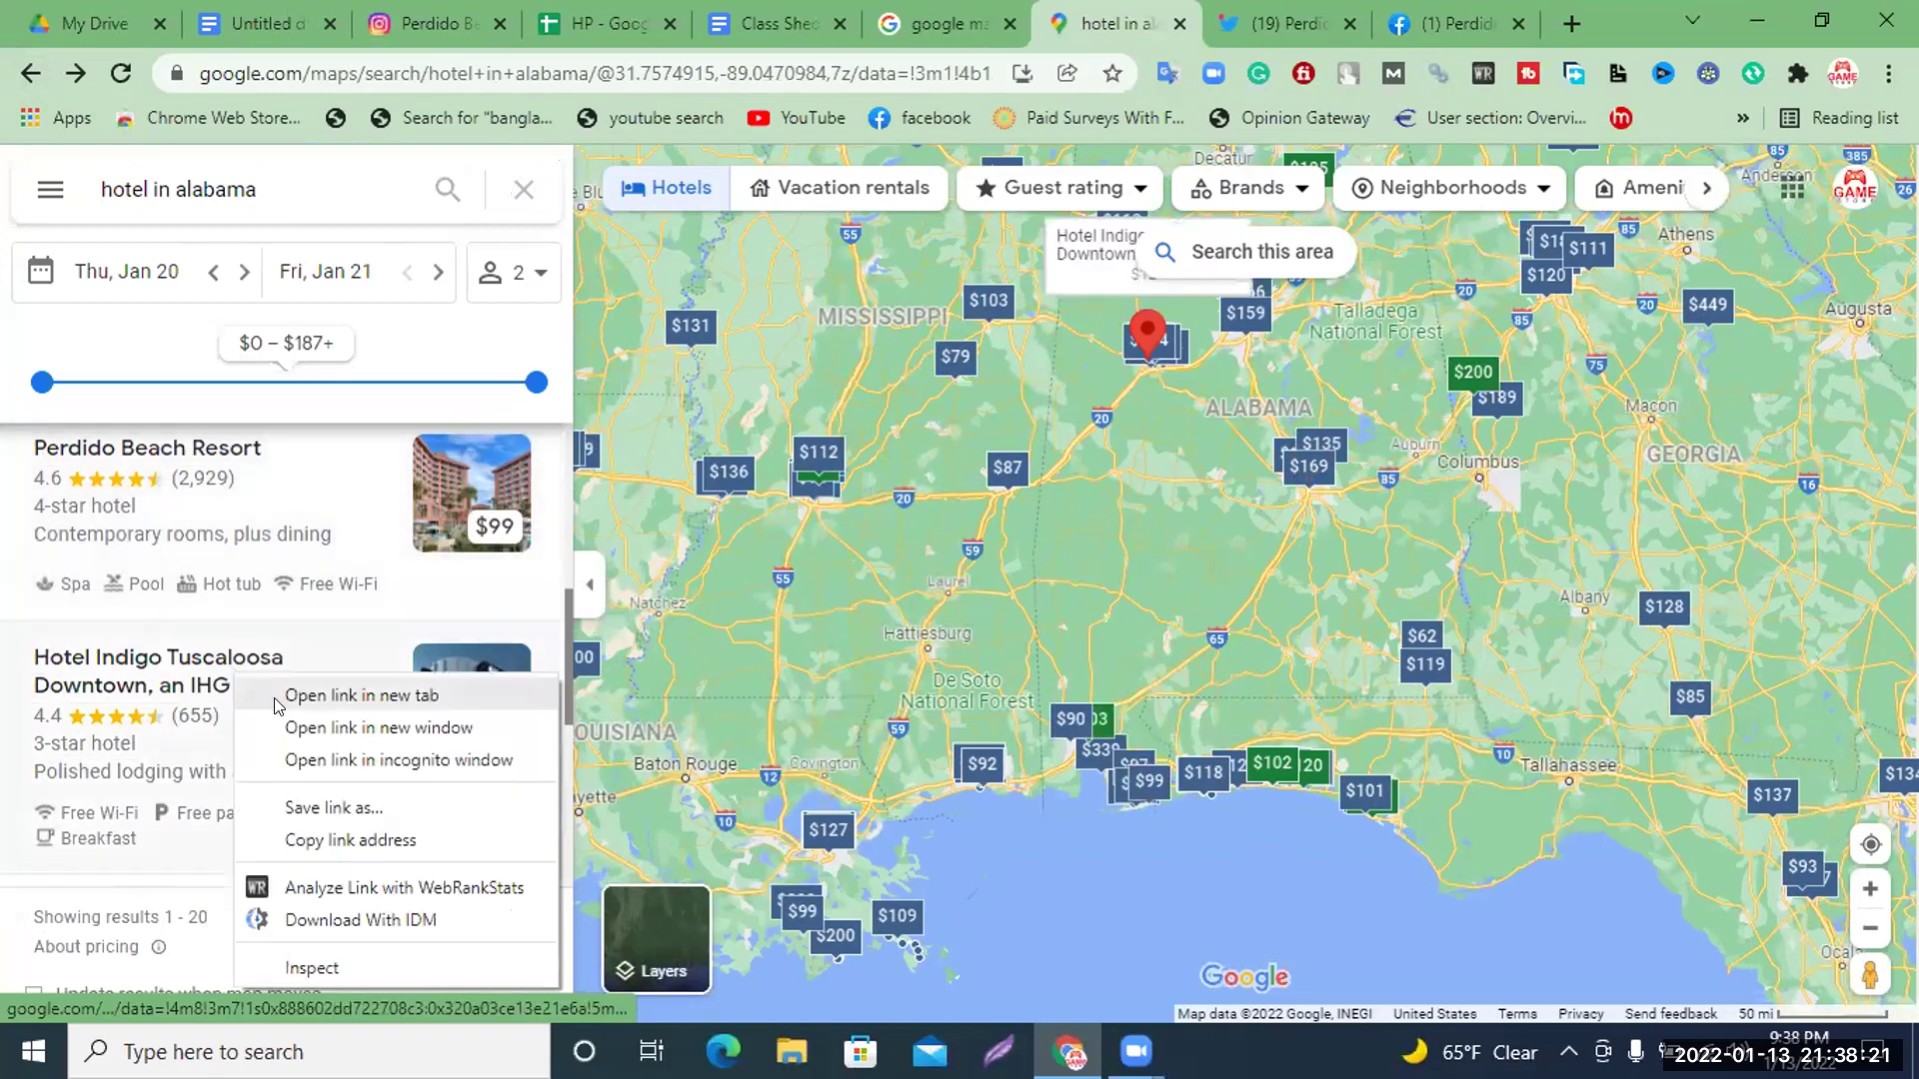
click(300, 689)
click(1116, 14)
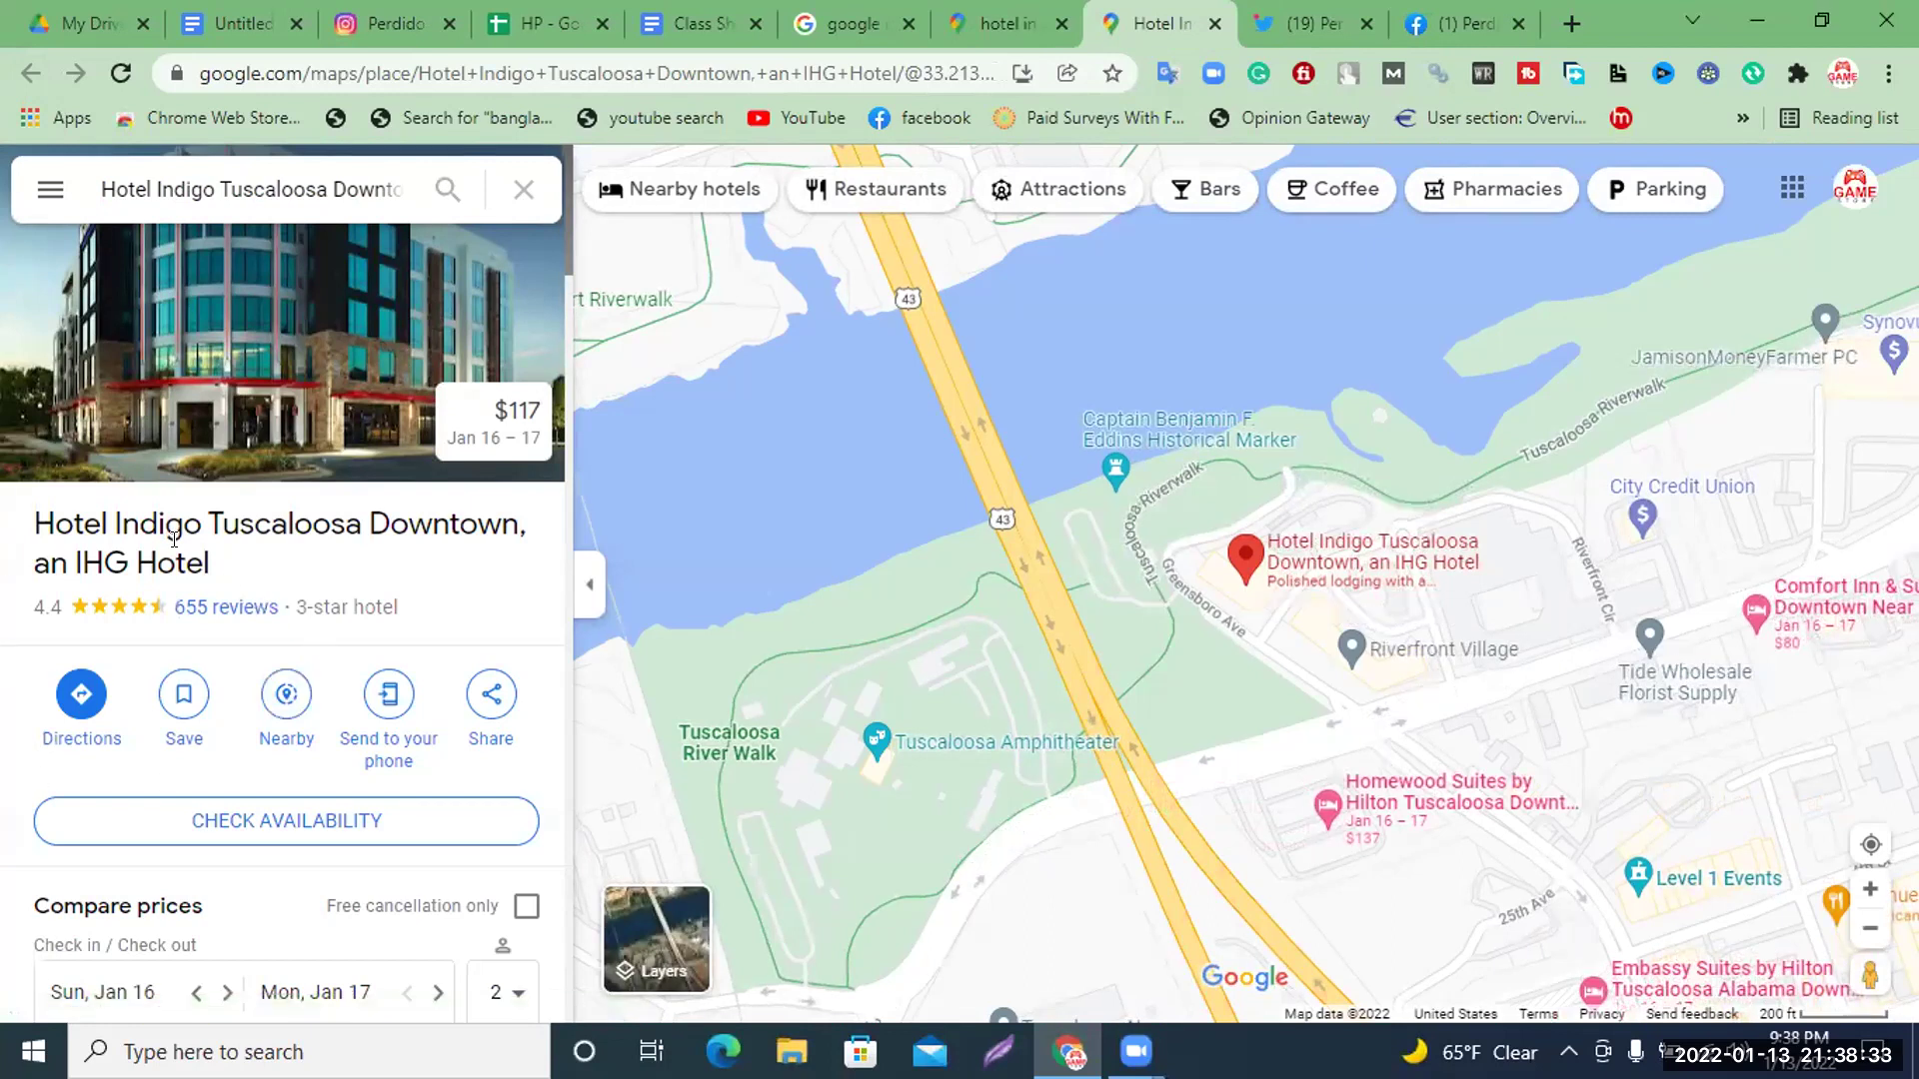
Copy the name "Hotel Indigo Tuscaloosa Downtown, an IHG Hotel" from its listing into cell A4 of the HP sheet and make it bold
drag(213, 563, 27, 548)
key(ctrl+c)
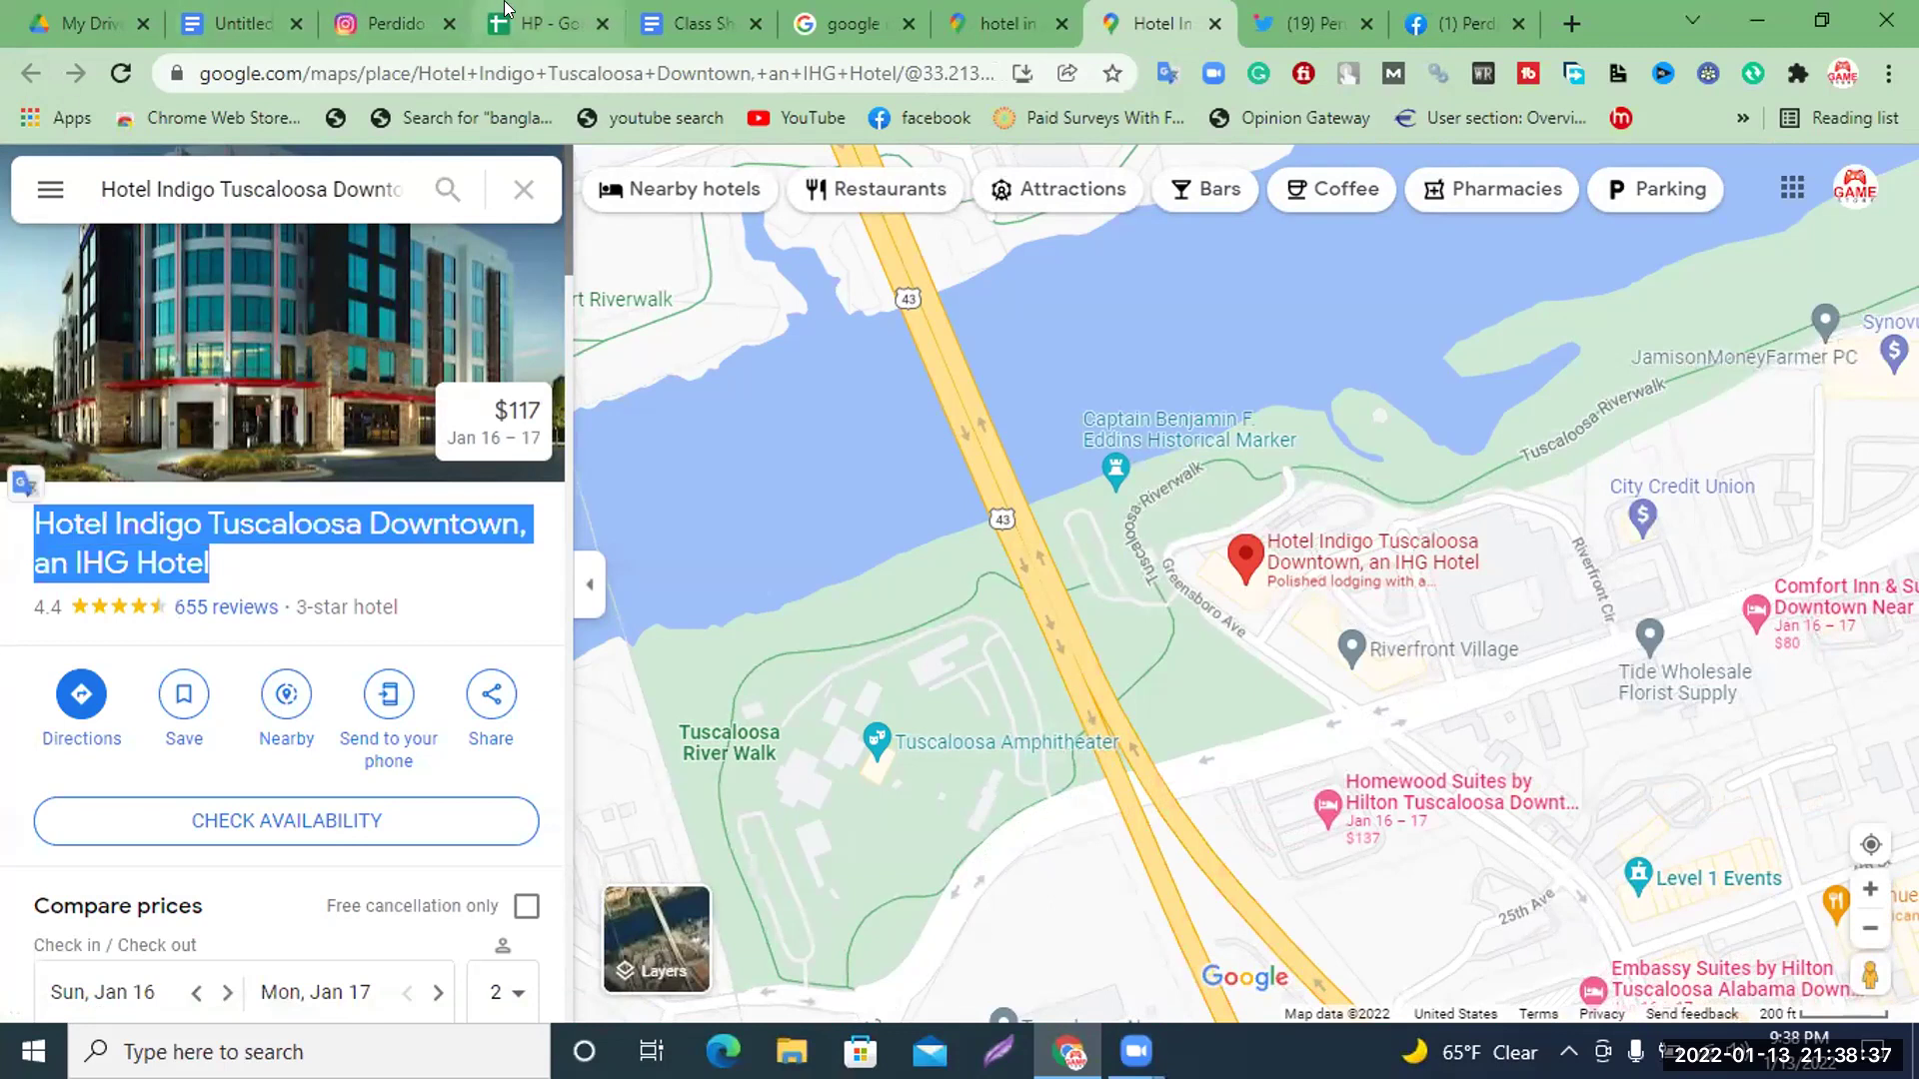
click(535, 23)
click(287, 487)
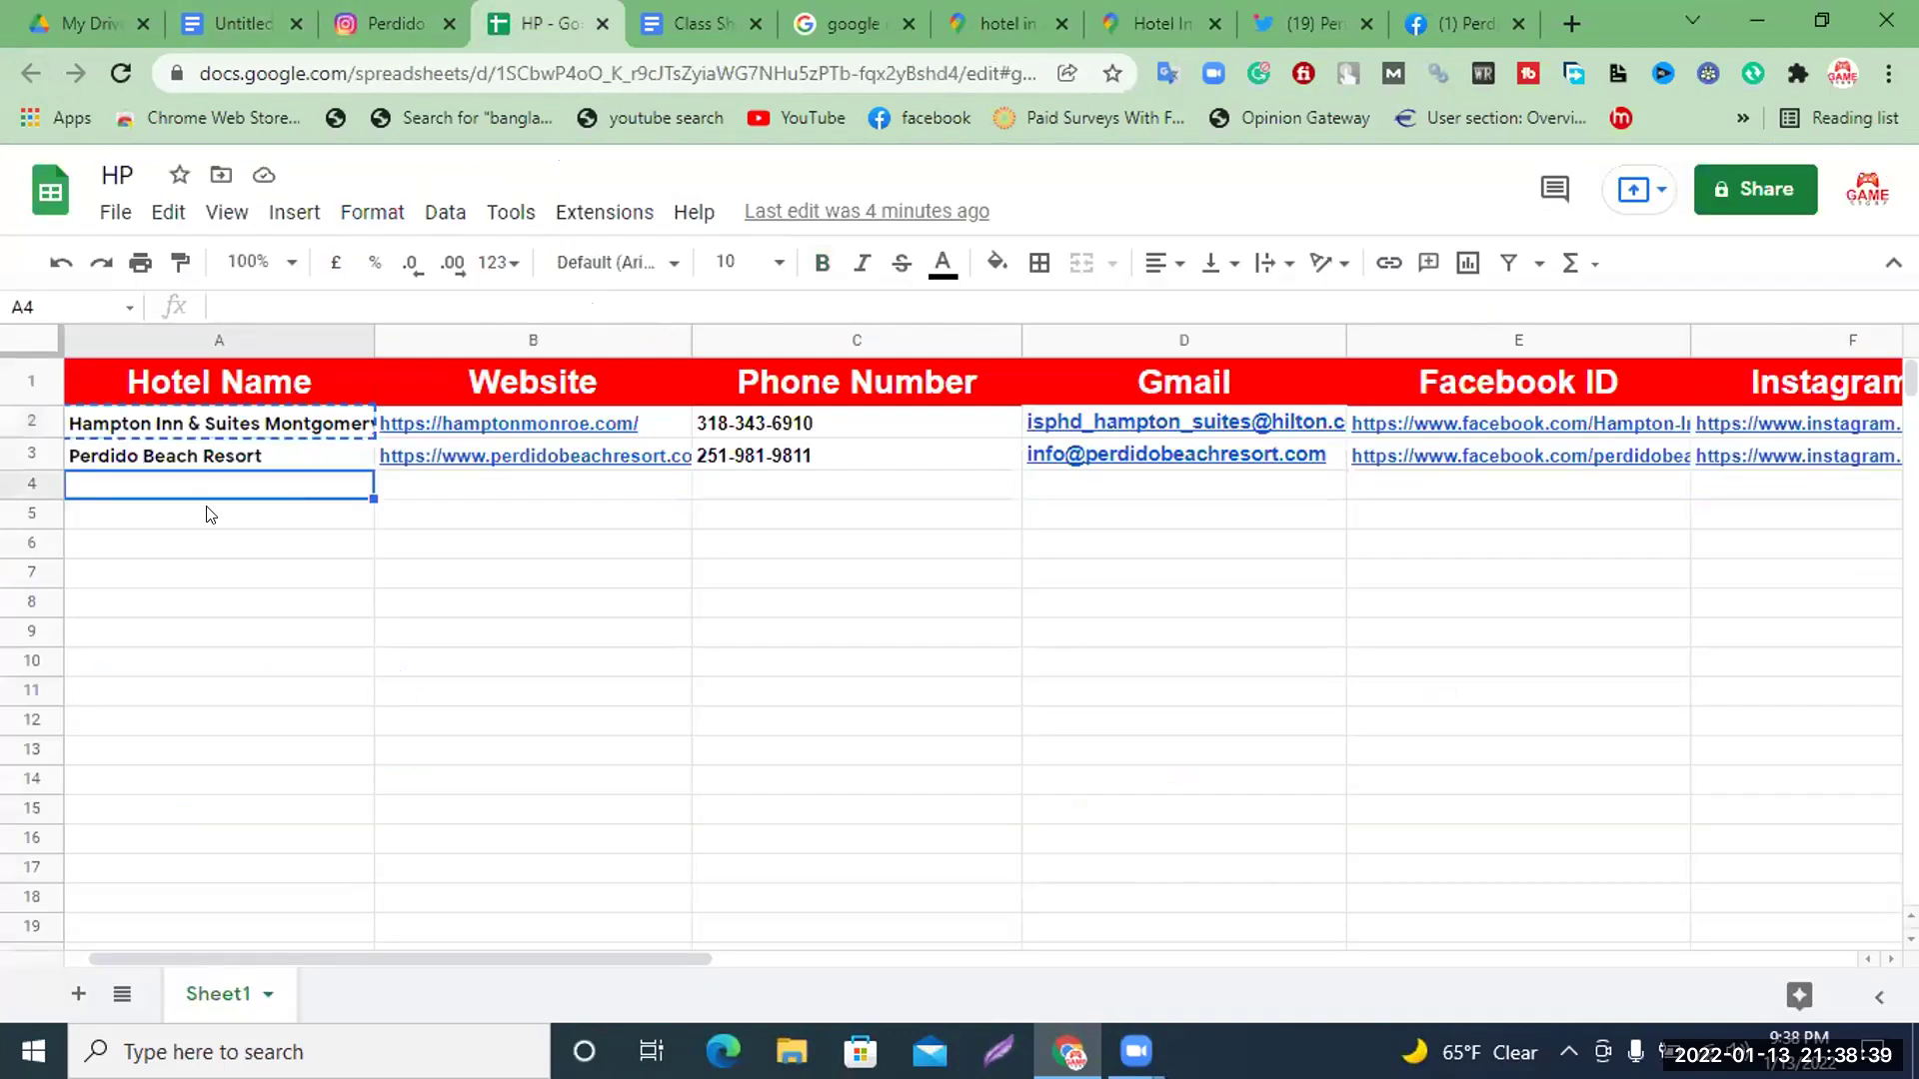
key(ctrl+v)
click(807, 263)
Select the new hotel's Website cell B4 and open the ihg.com website from its Google Maps listing
click(578, 486)
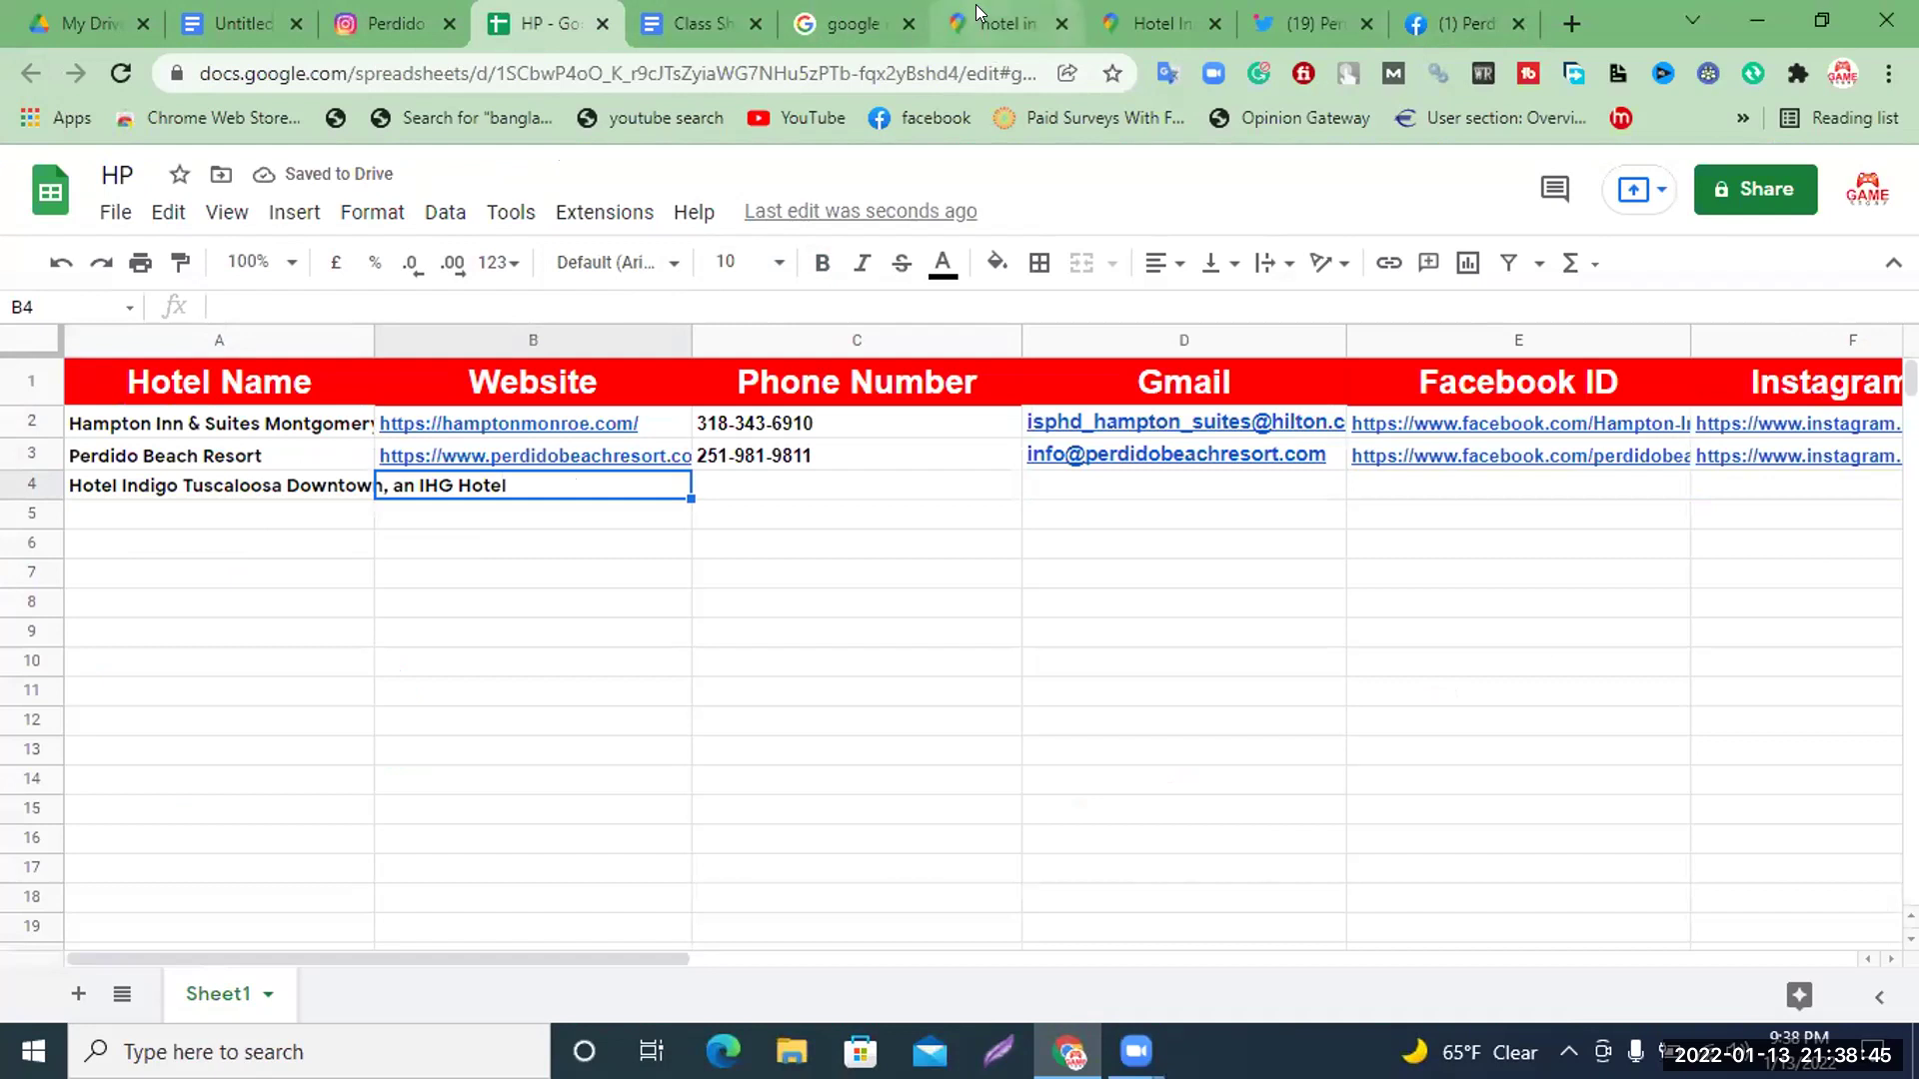
click(1000, 22)
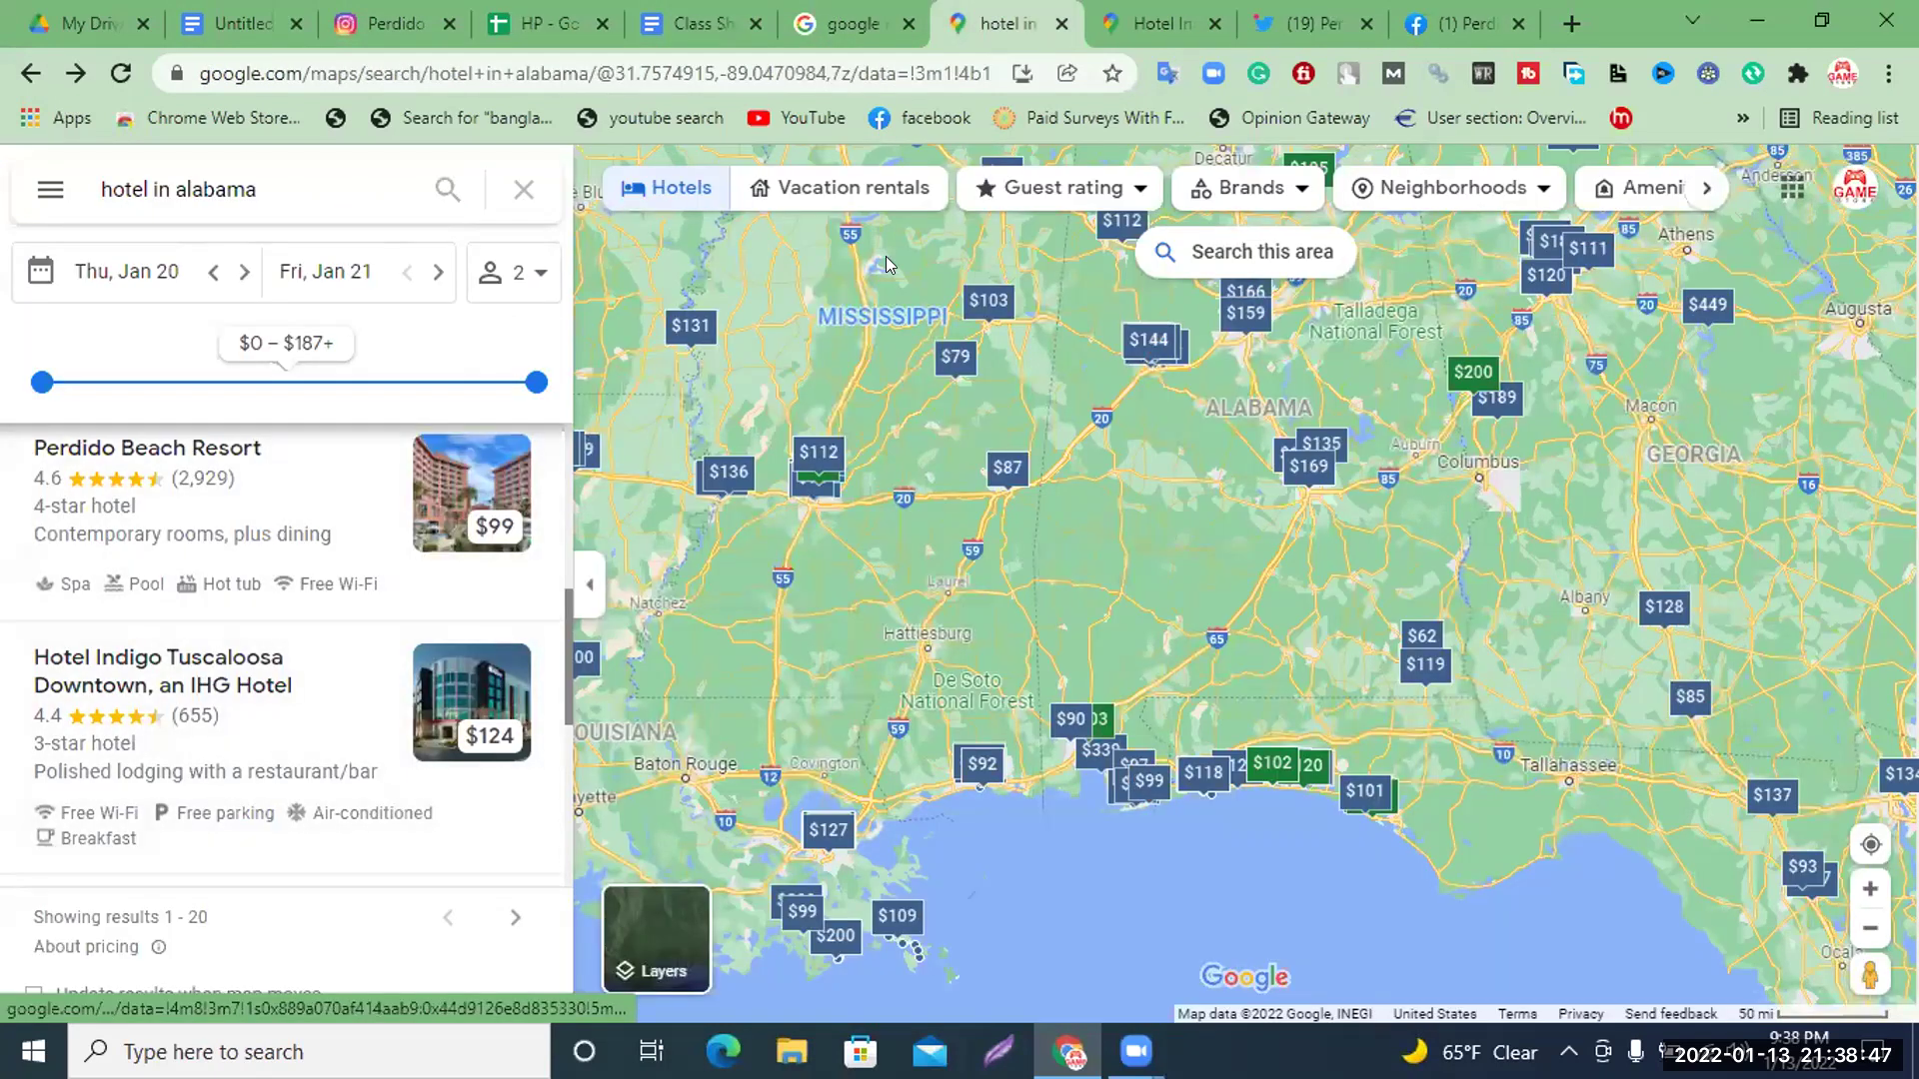
click(1129, 10)
scroll(155, 668, down, 14)
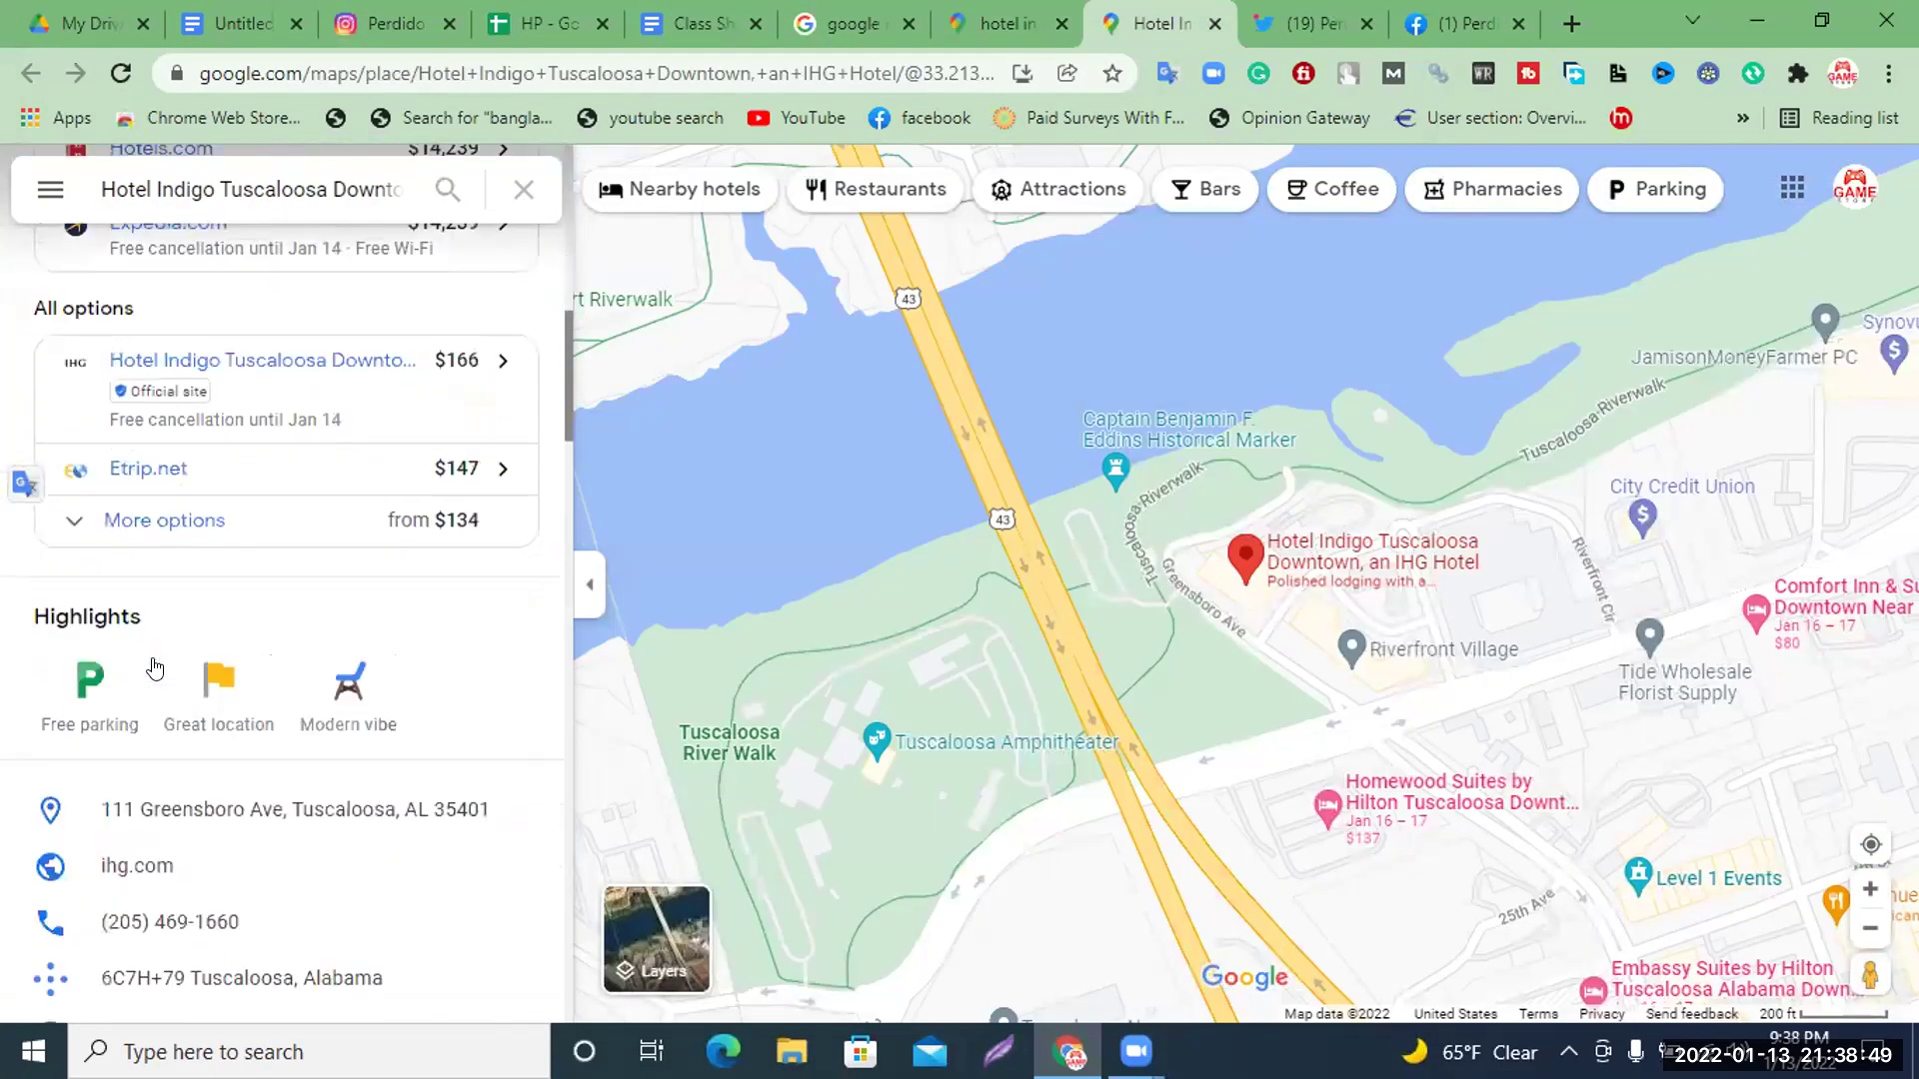
scroll(155, 665, down, 1)
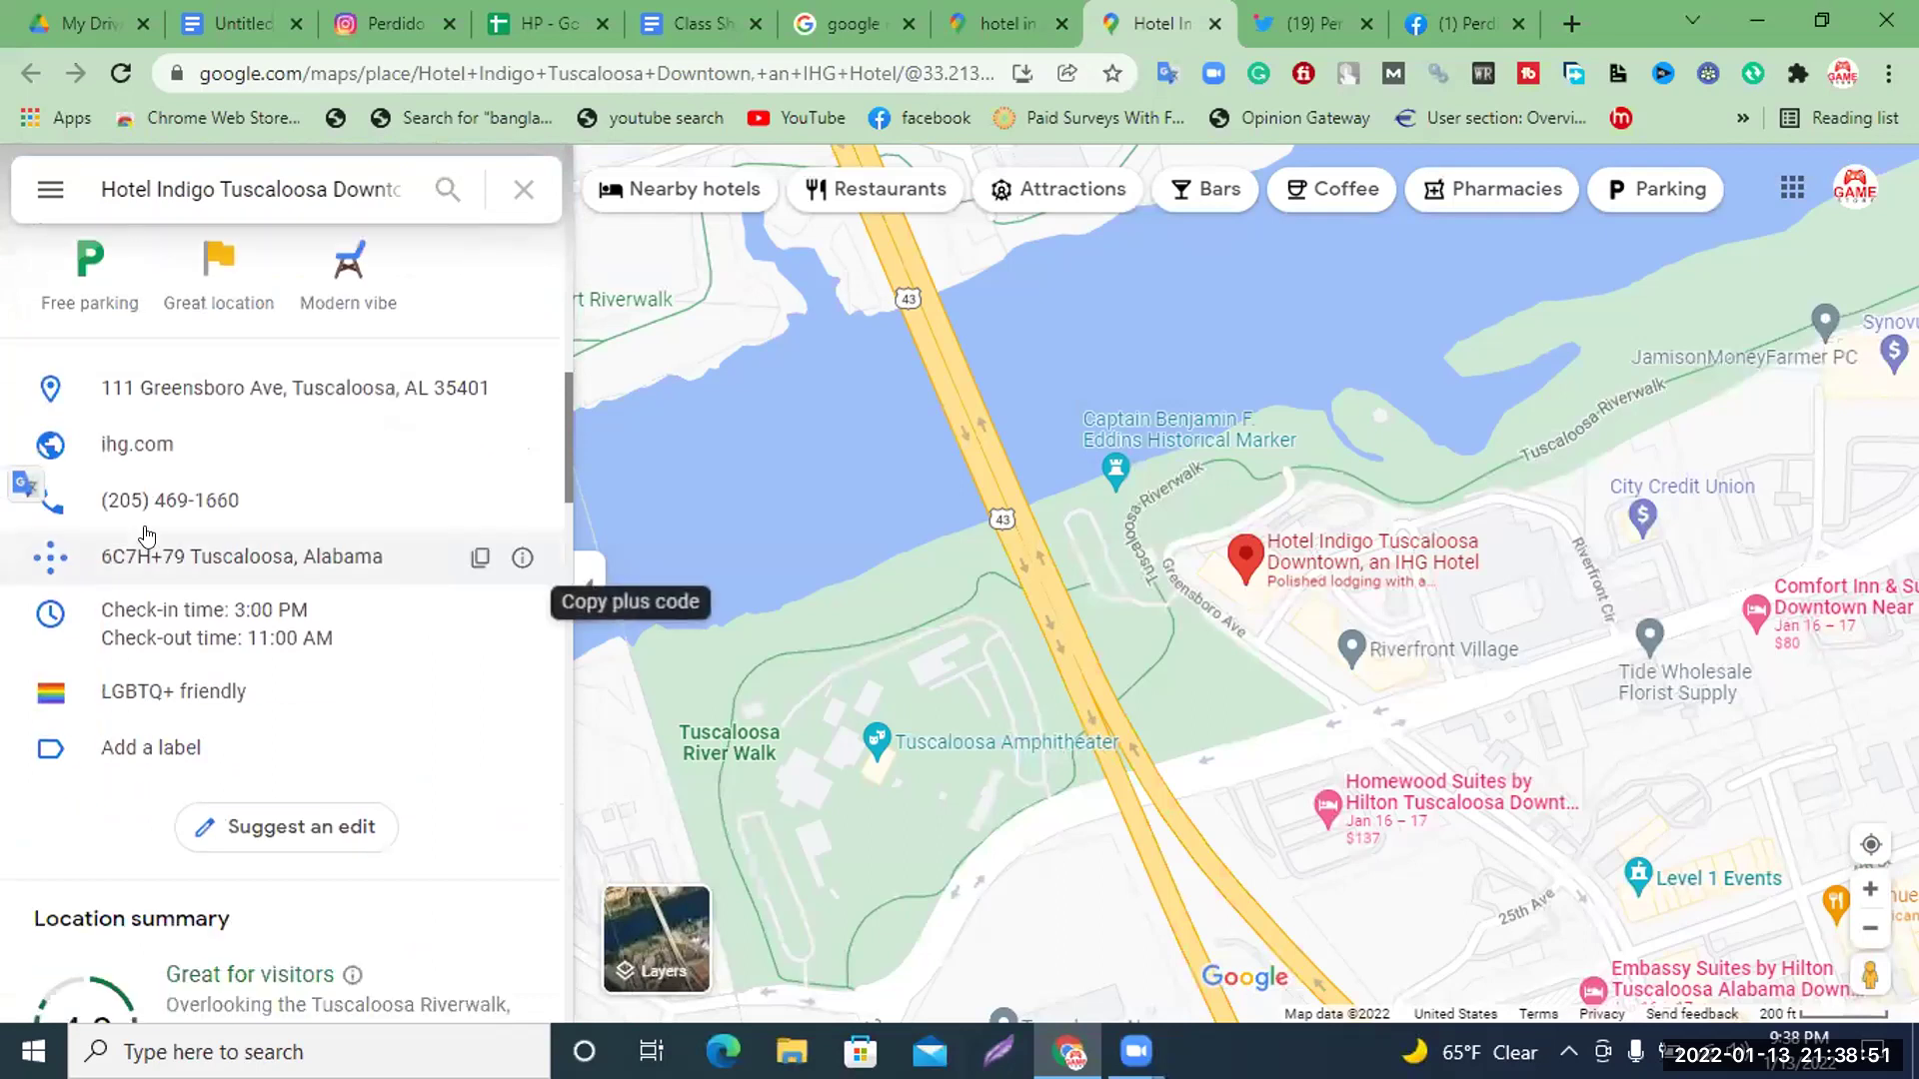
click(152, 444)
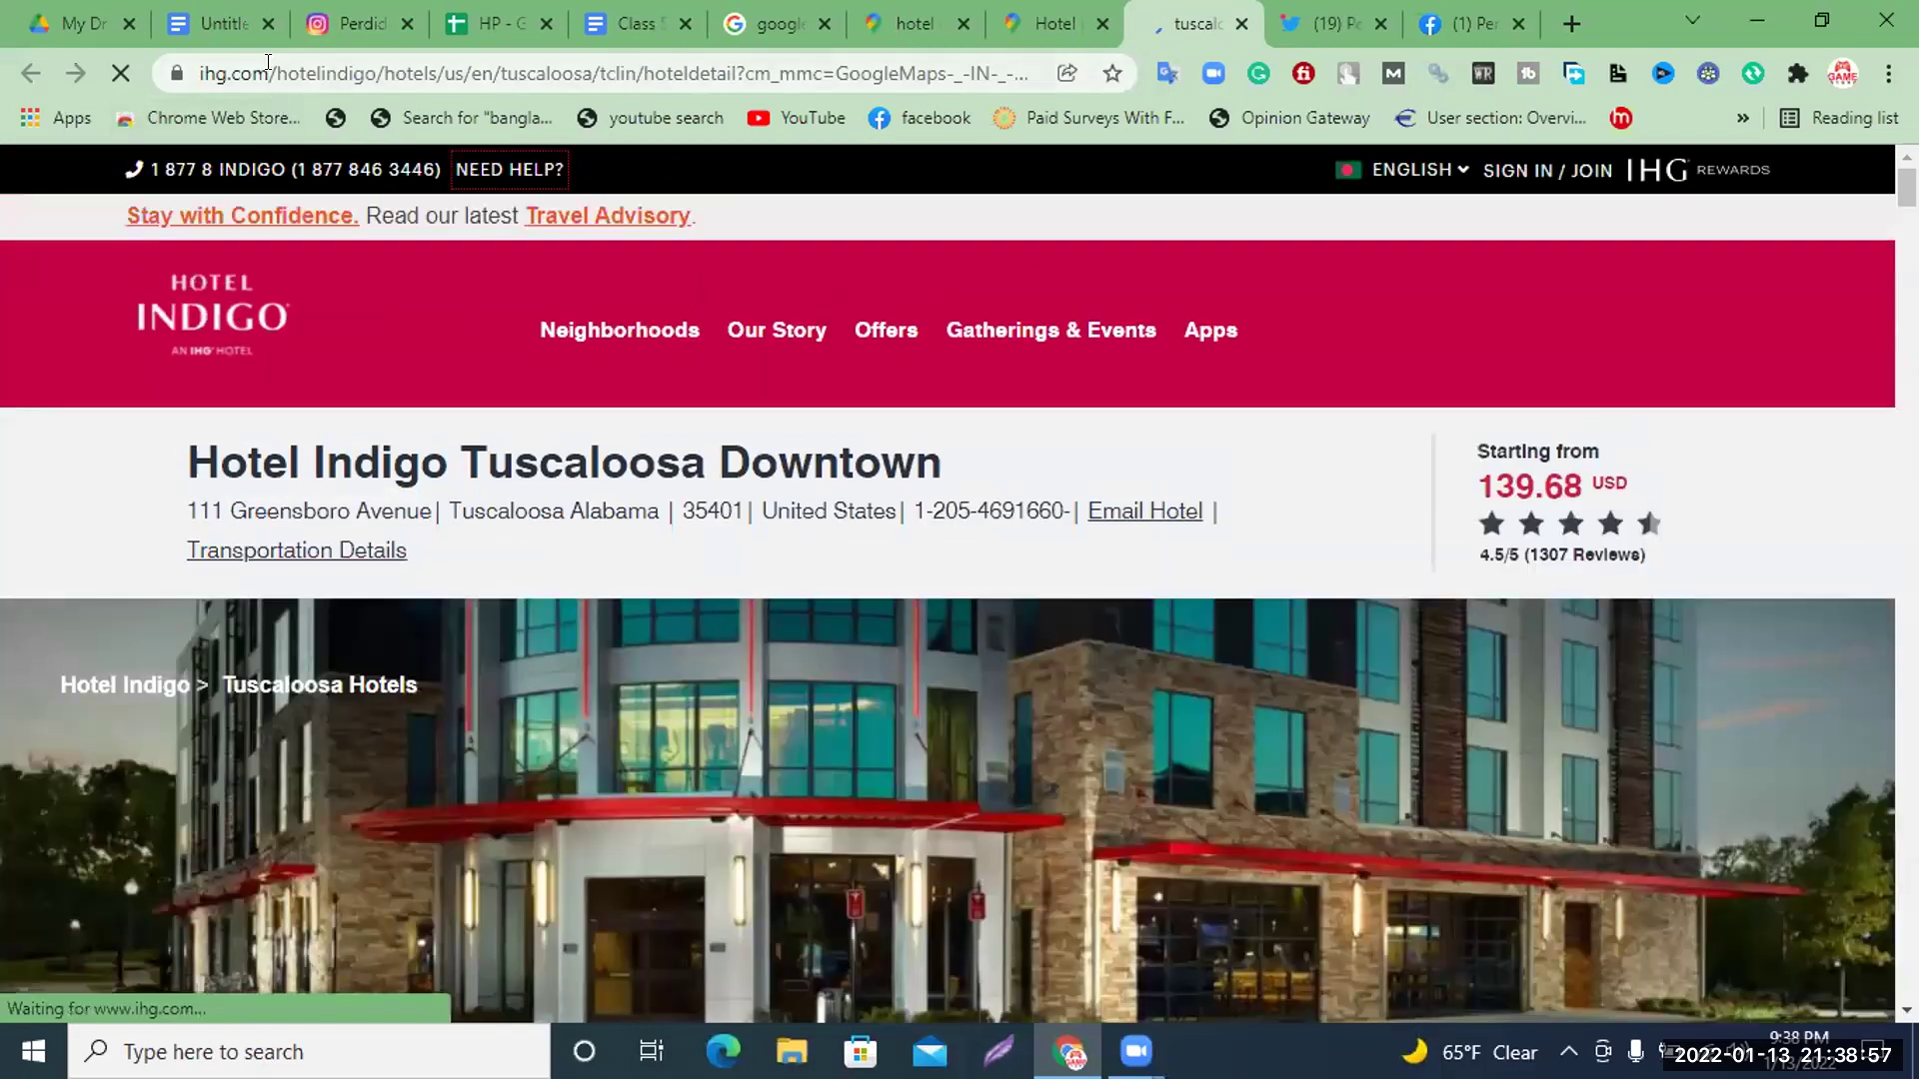
drag(275, 73, 76, 78)
key(ctrl+c)
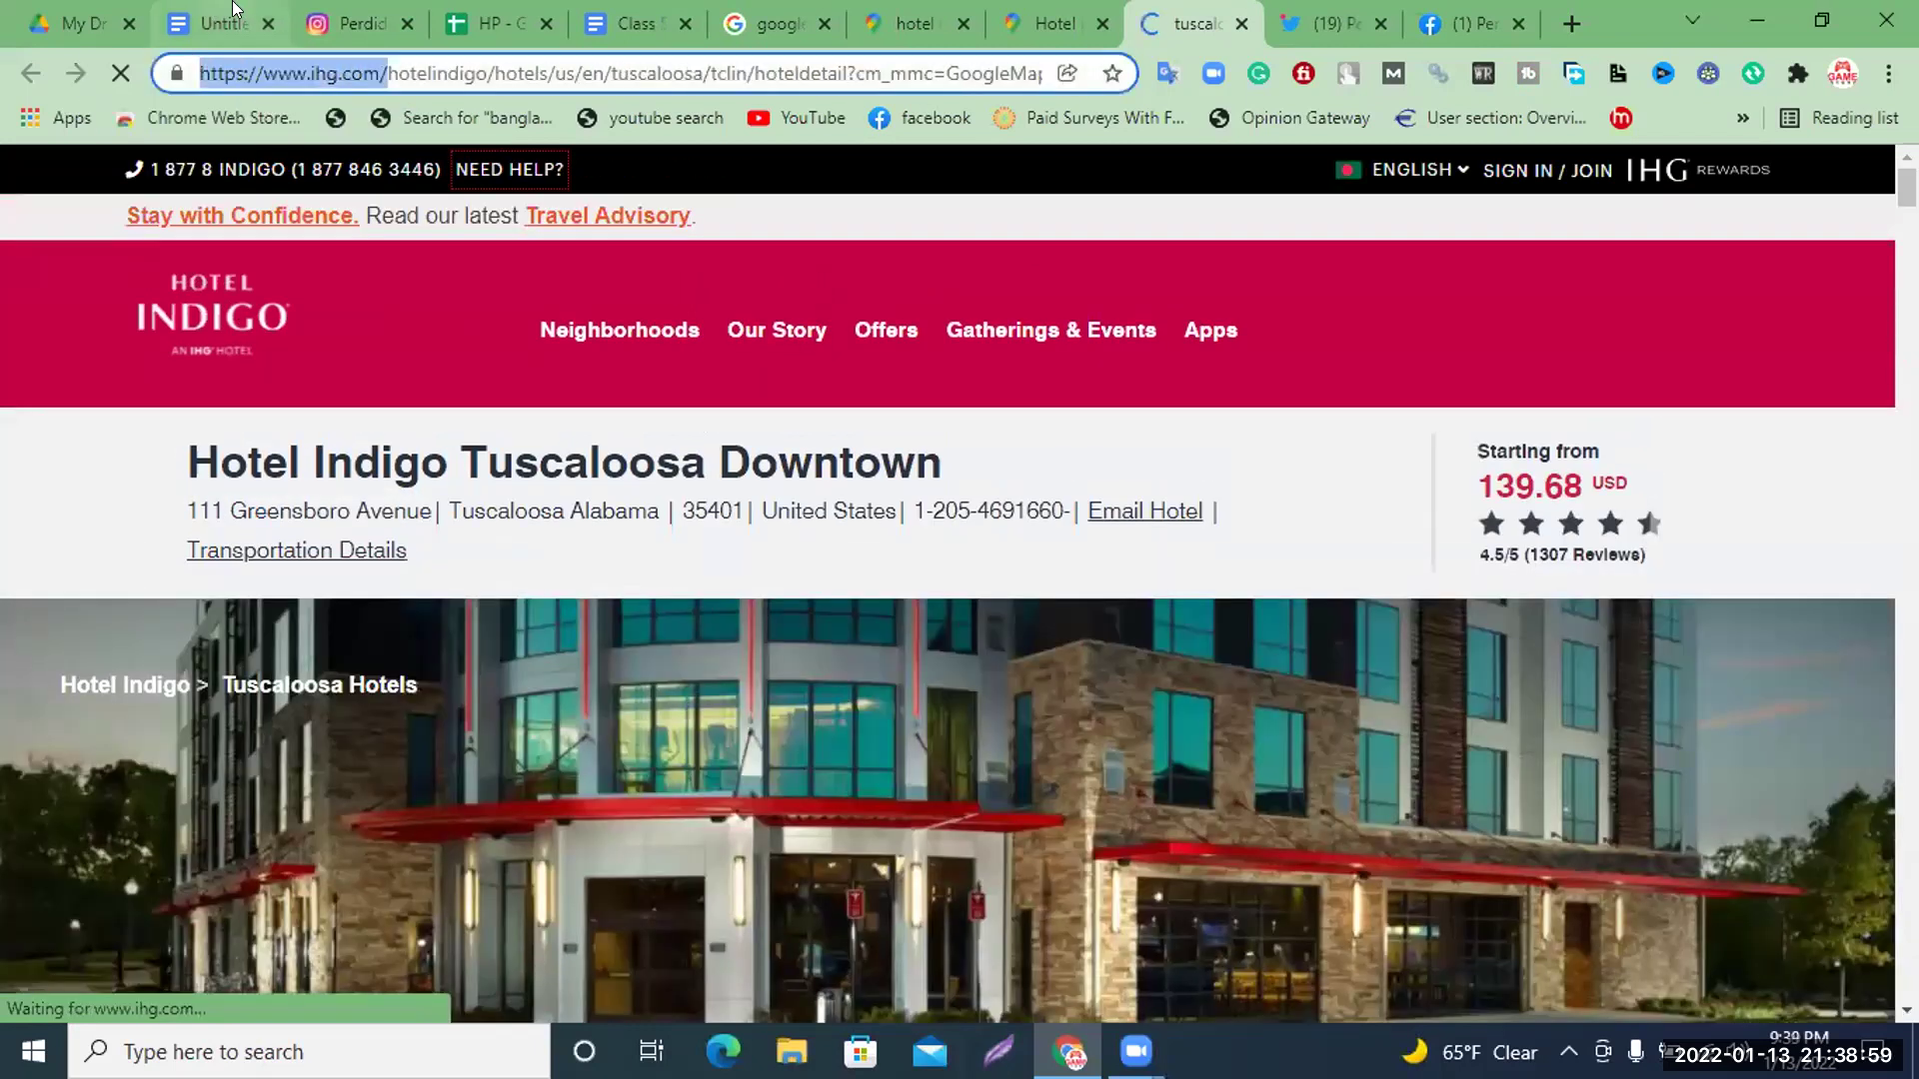
click(489, 23)
key(ctrl+v)
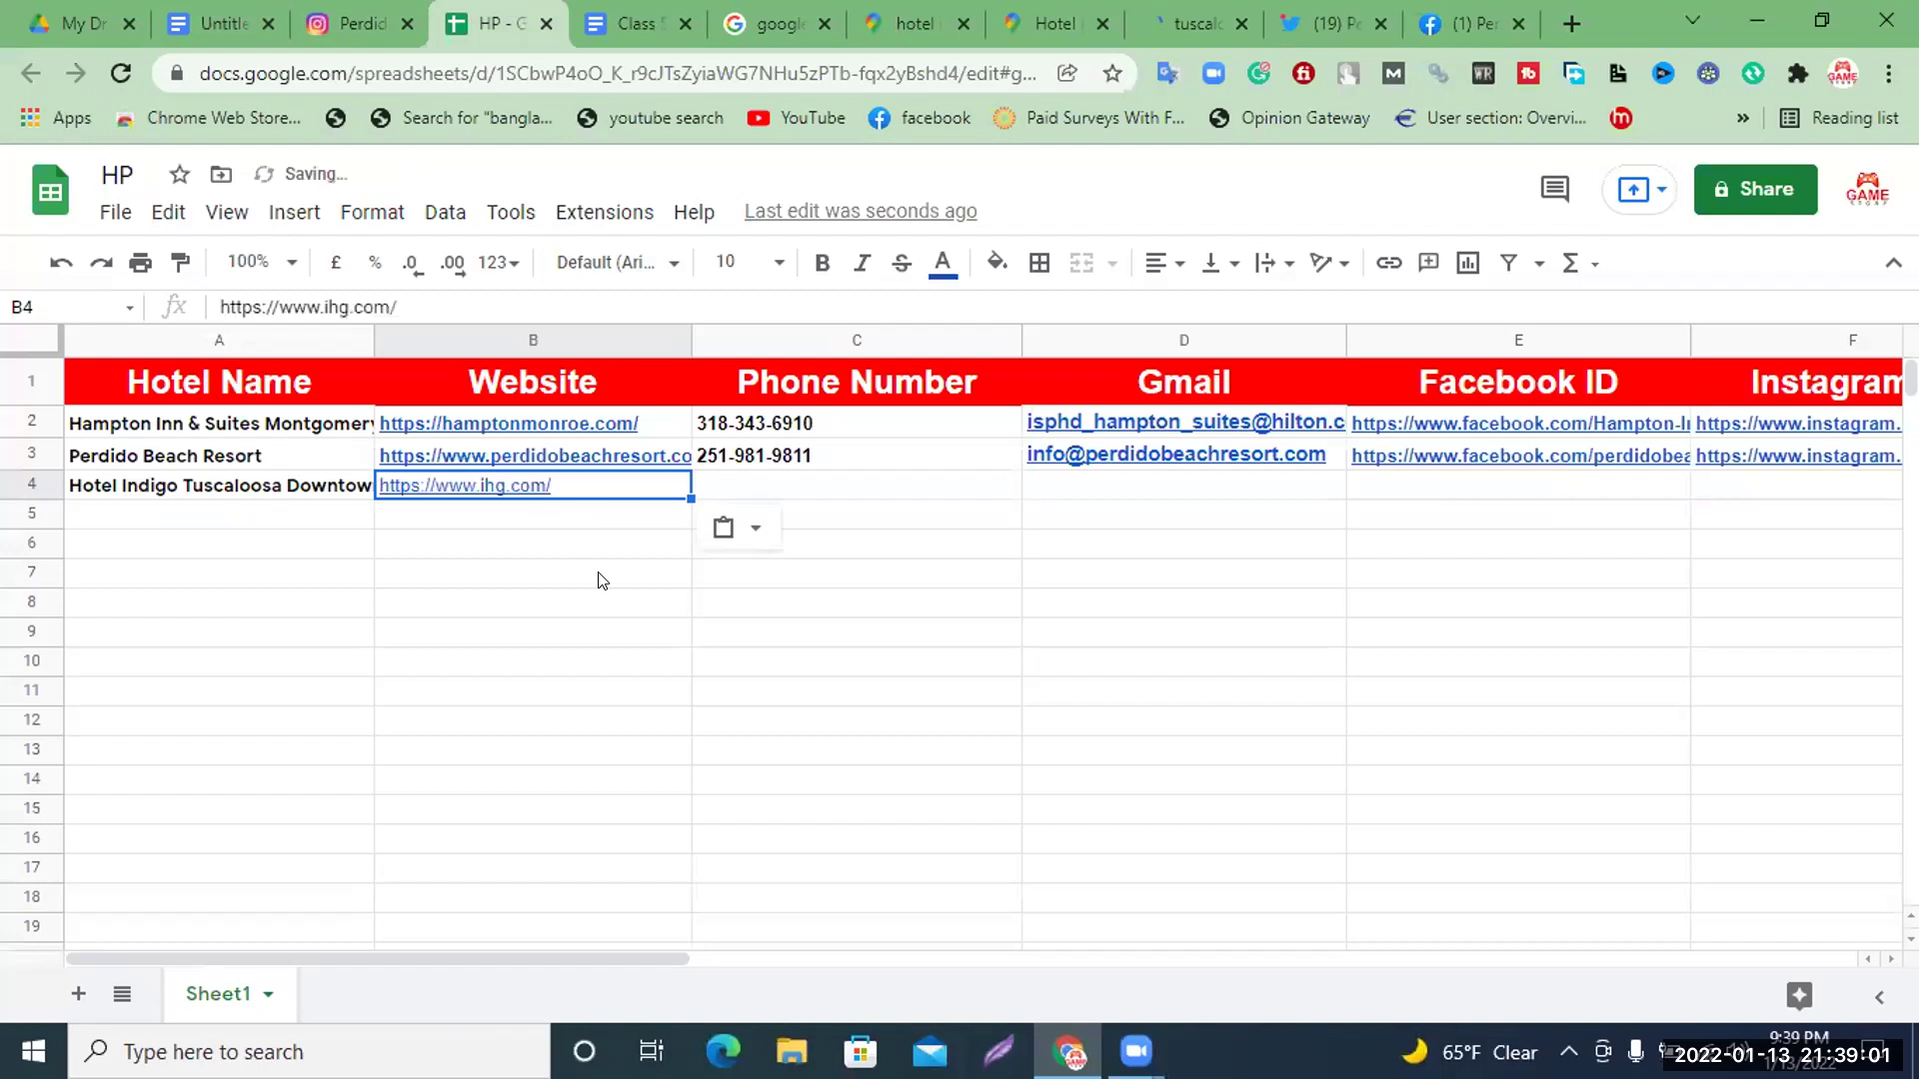
click(821, 263)
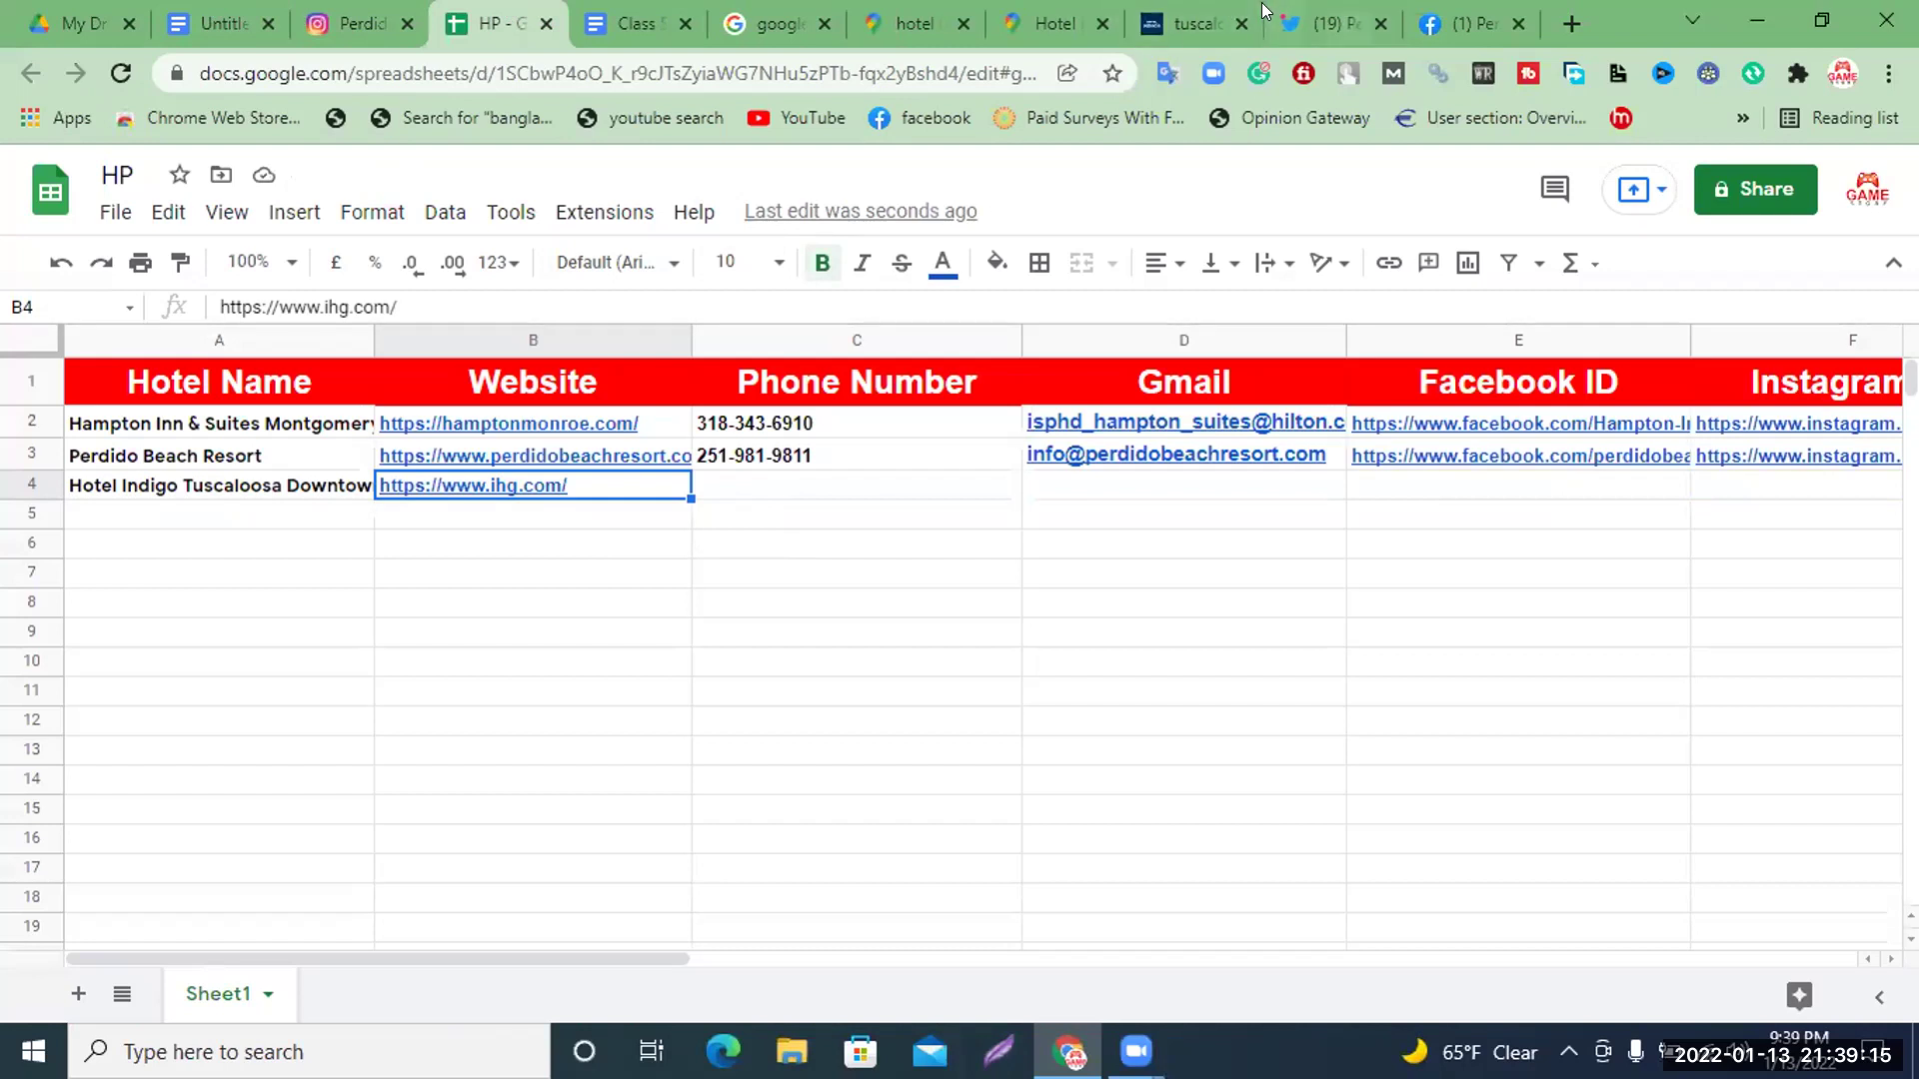
Copy the hotel's toll-free phone number from its website header into Phone Number cell C4 of the HP sheet
click(1158, 10)
click(492, 22)
click(821, 489)
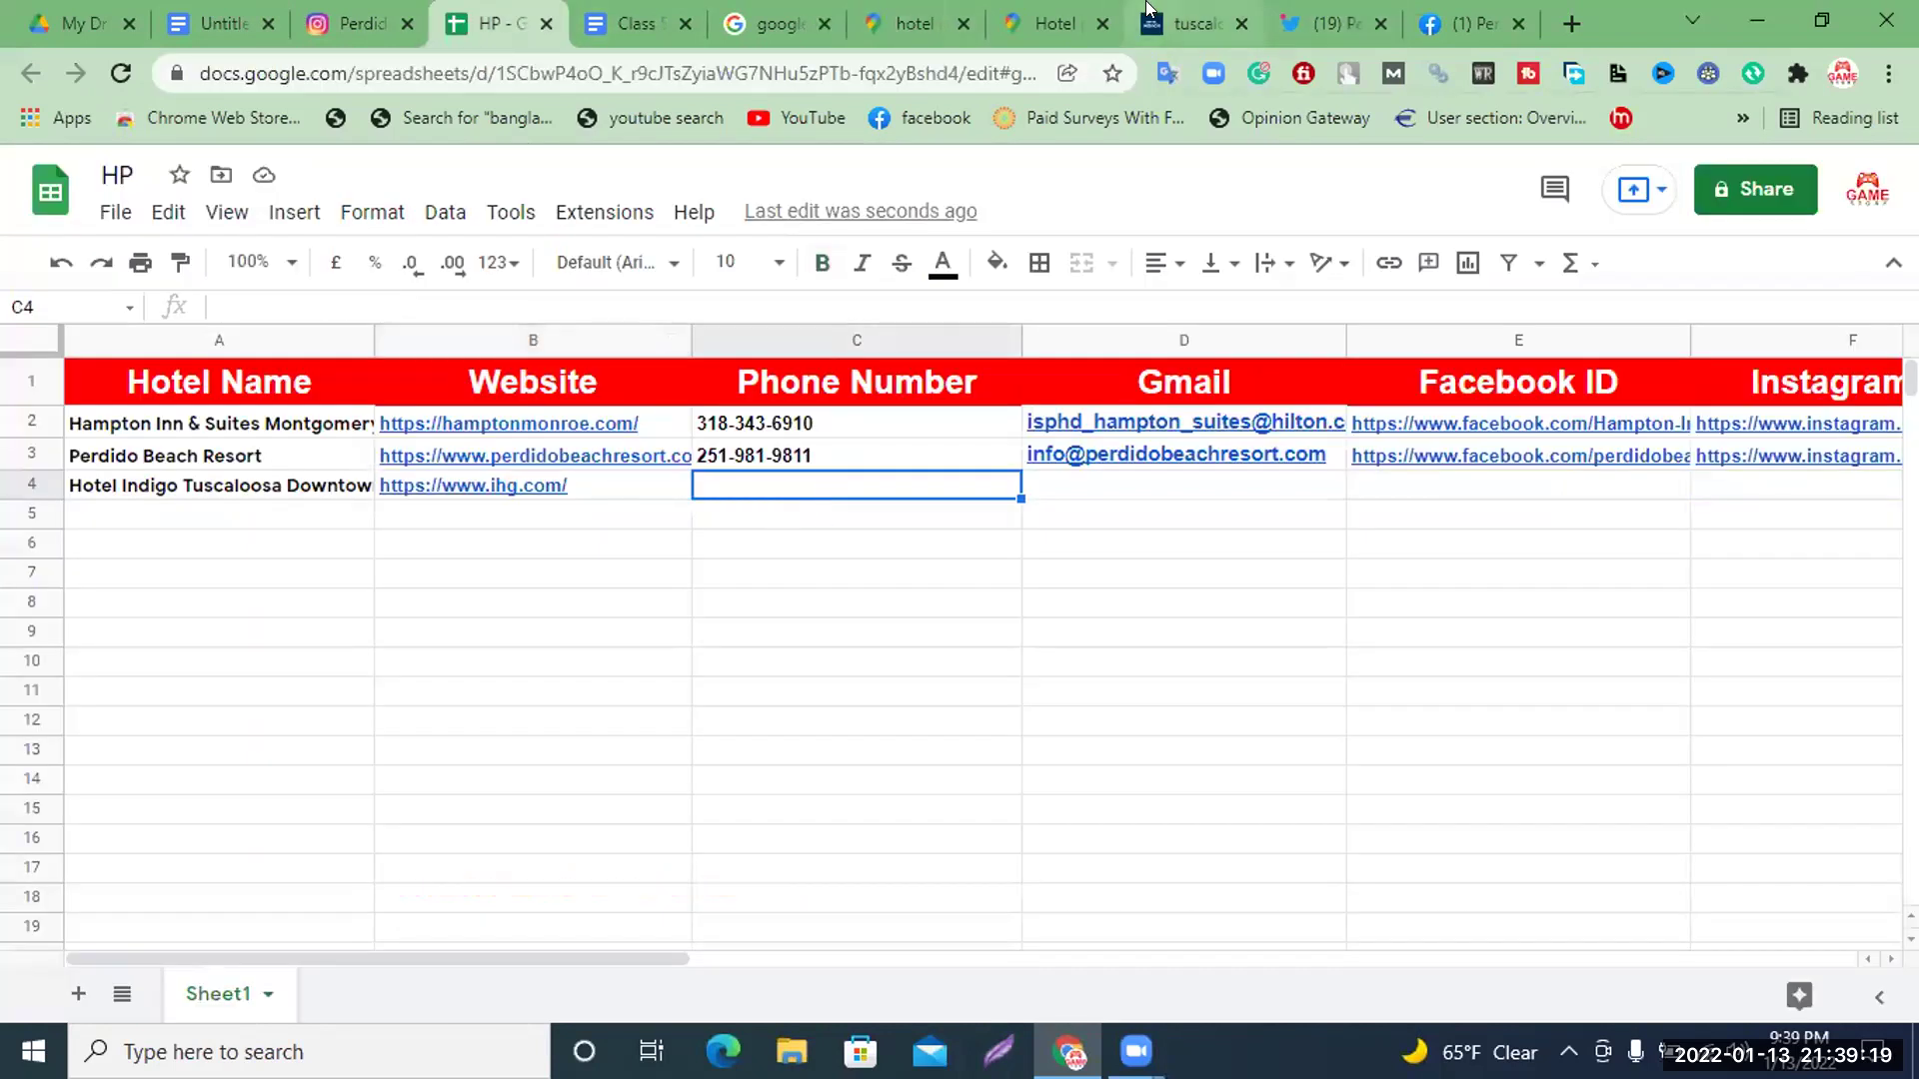
click(1189, 22)
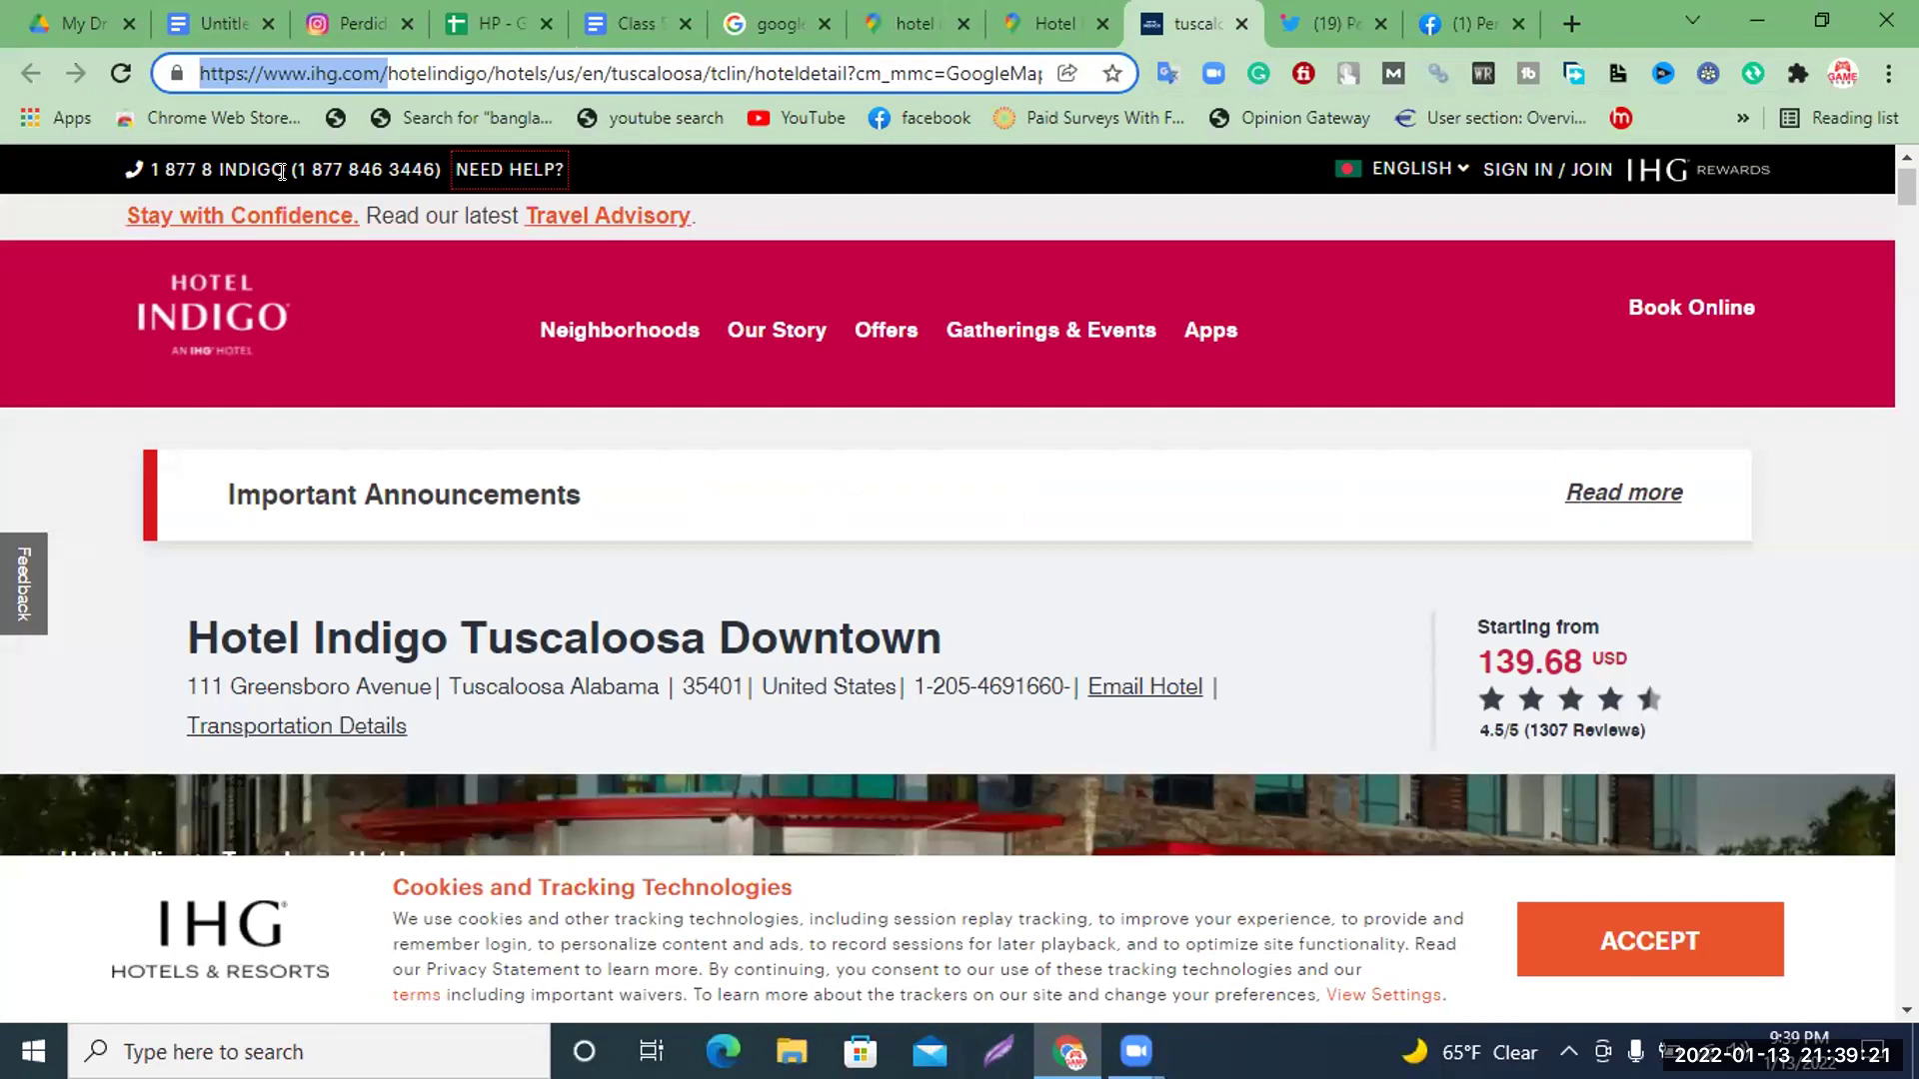
drag(296, 169, 436, 169)
key(ctrl+c)
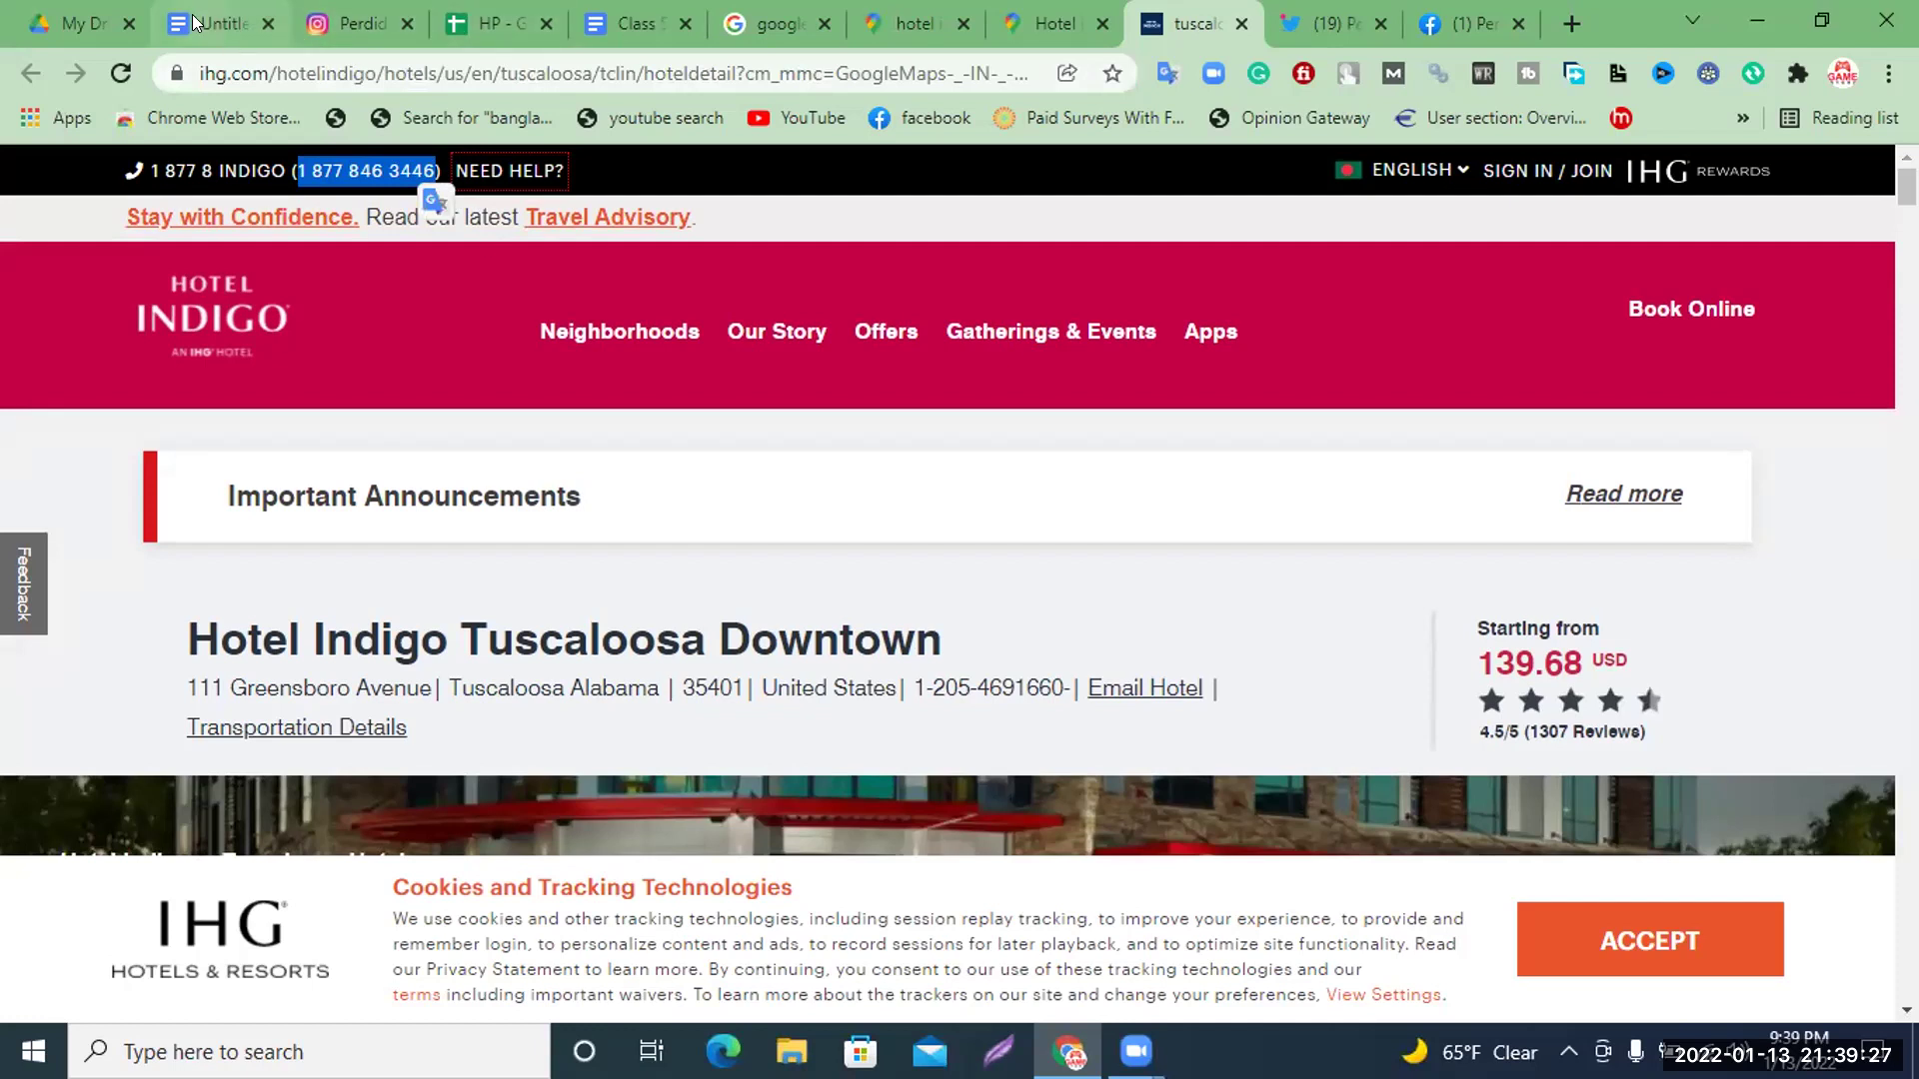
click(474, 10)
key(ctrl+v)
click(819, 576)
Select Gmail cell D4, try the Email Hotel link on the hotel's website and dismiss the app chooser
click(1219, 483)
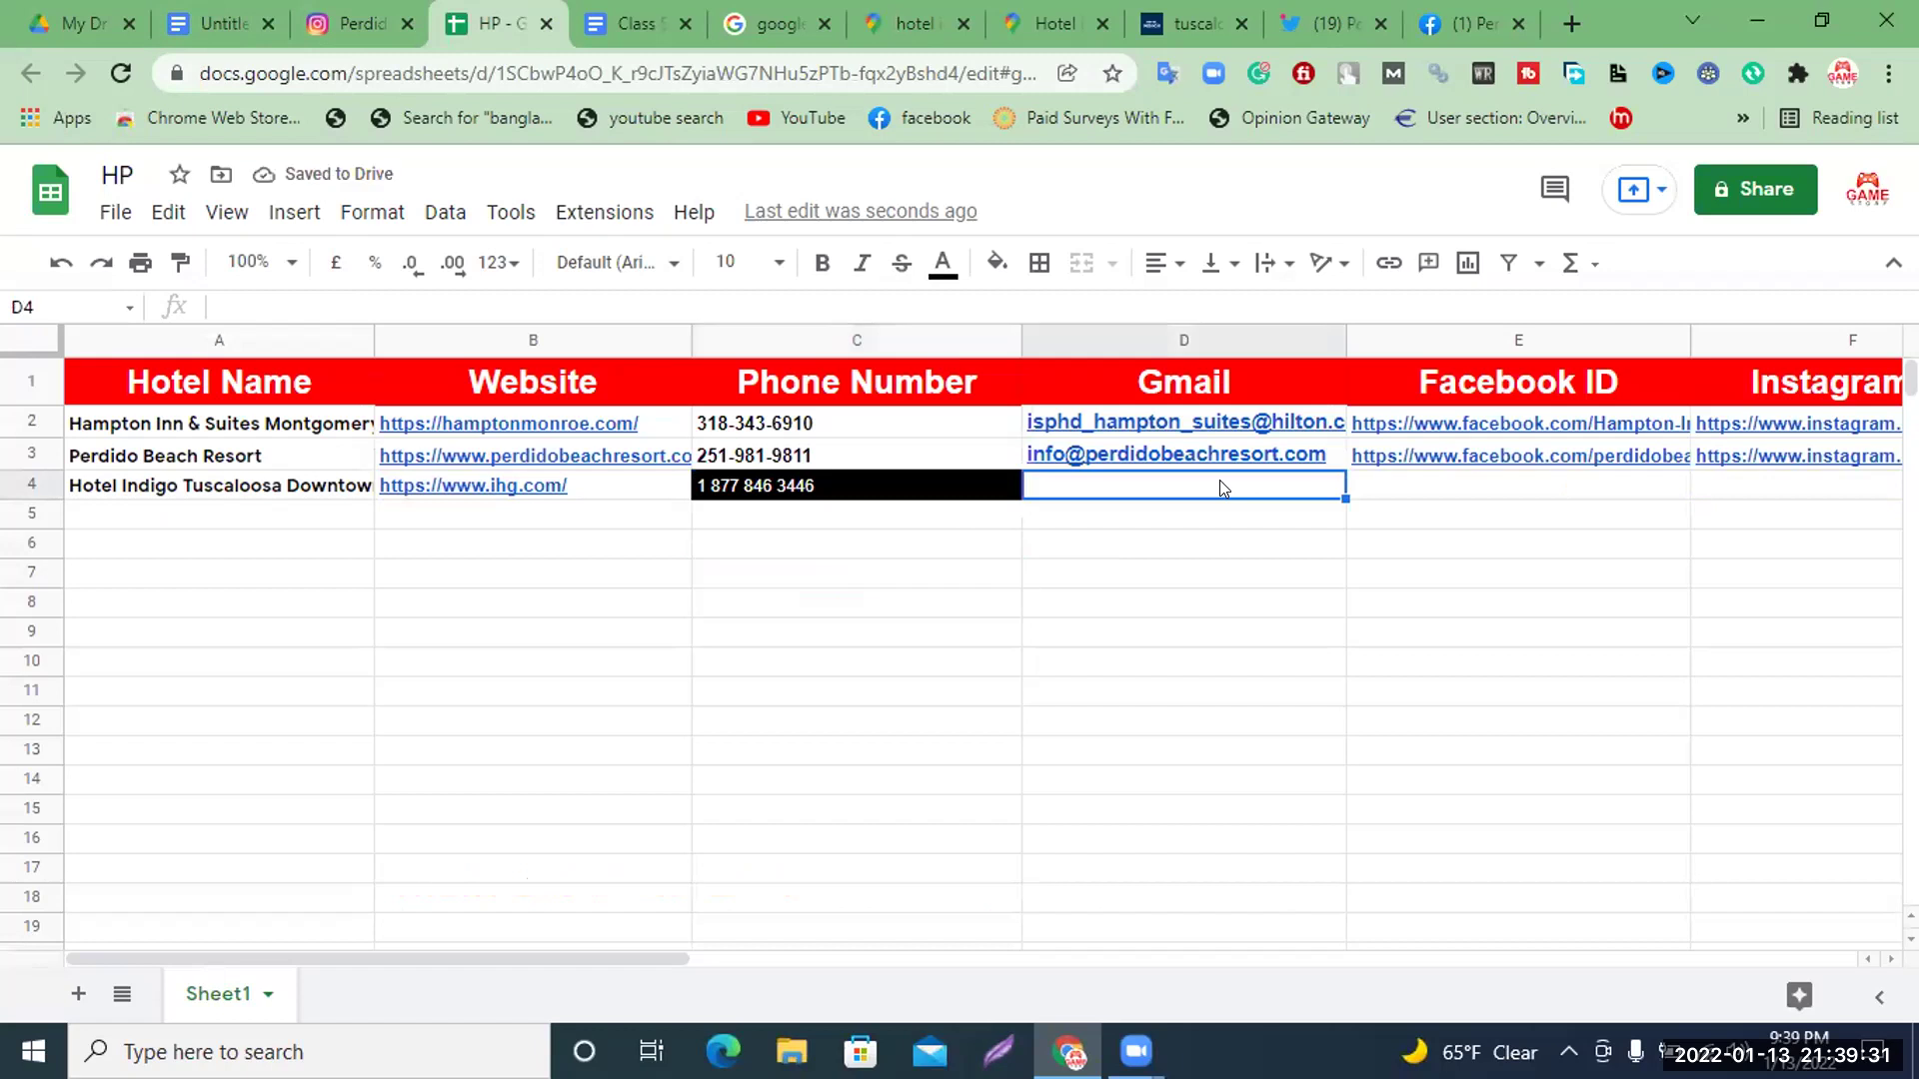
click(1159, 10)
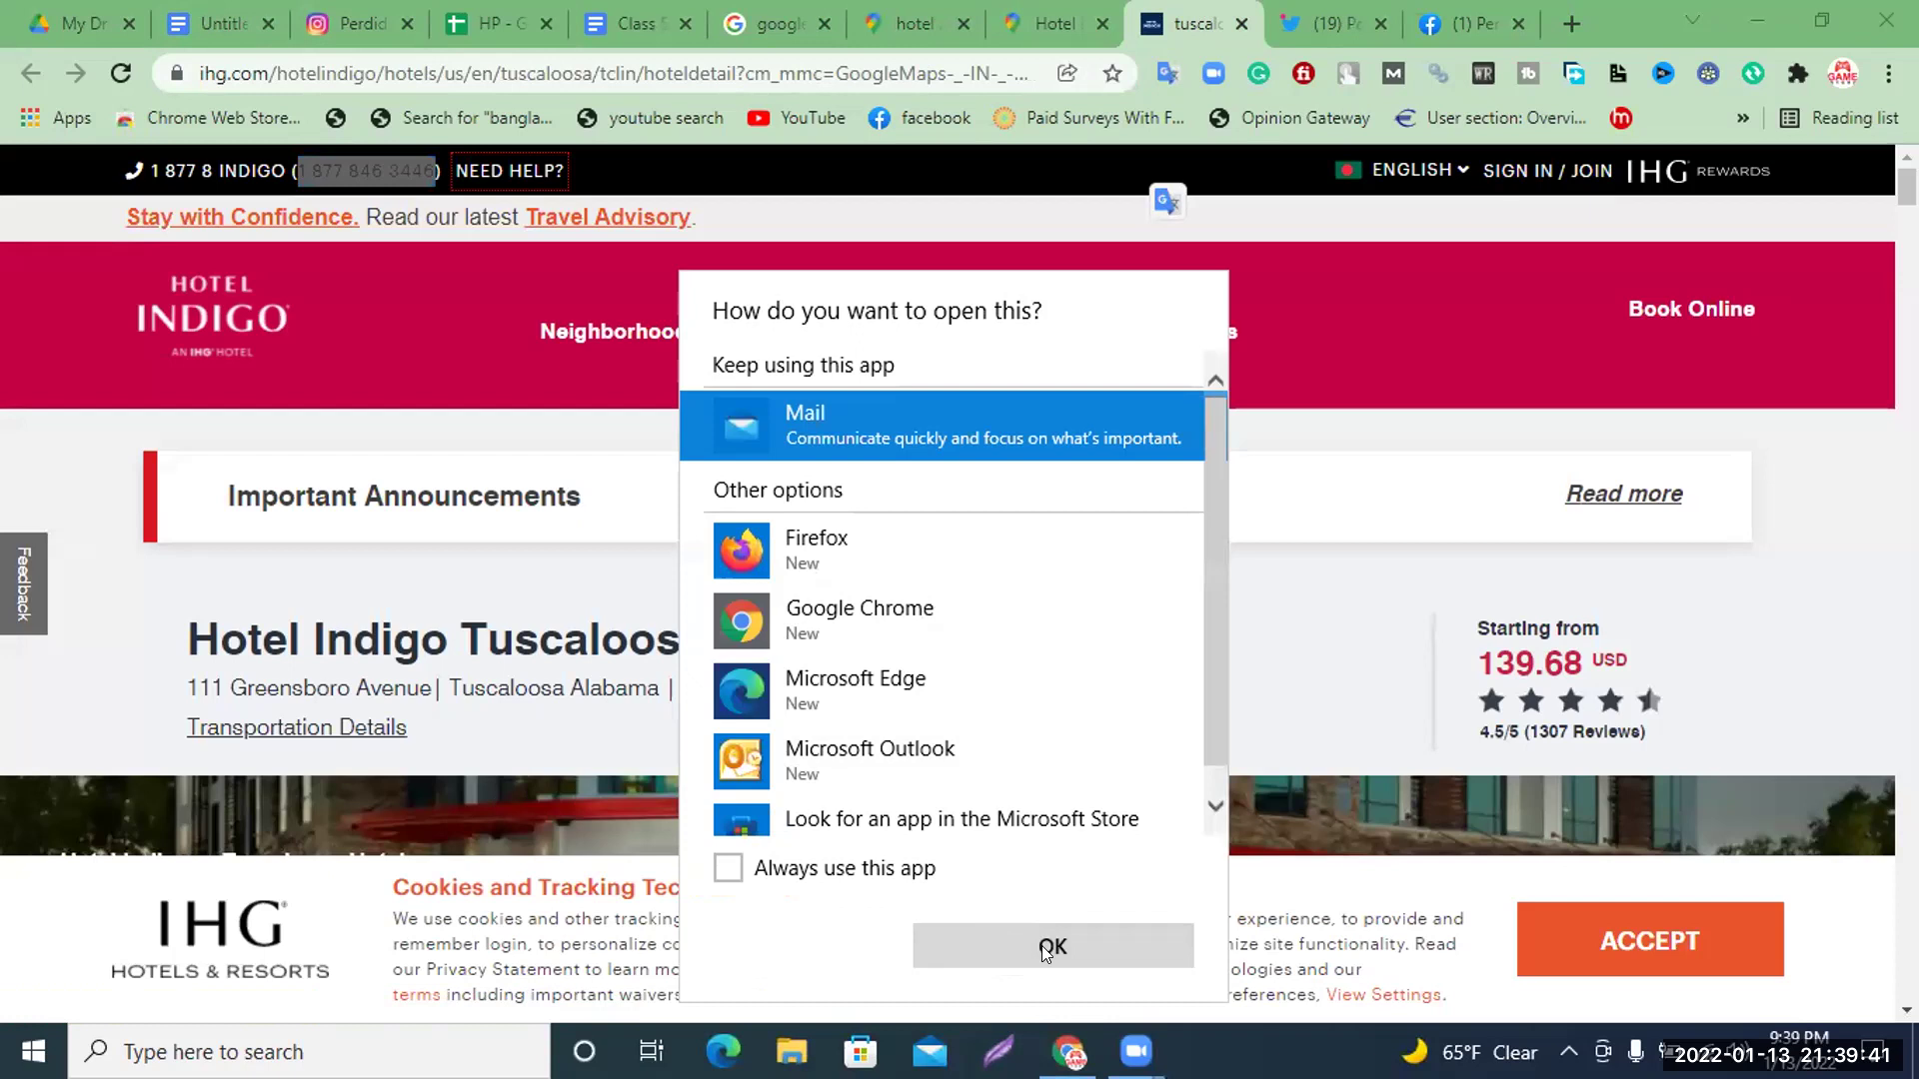
click(1357, 425)
Accept the site's cookies and look through the Hotel Indigo page and its footer for contact and social media links
scroll(1357, 429, down, 4)
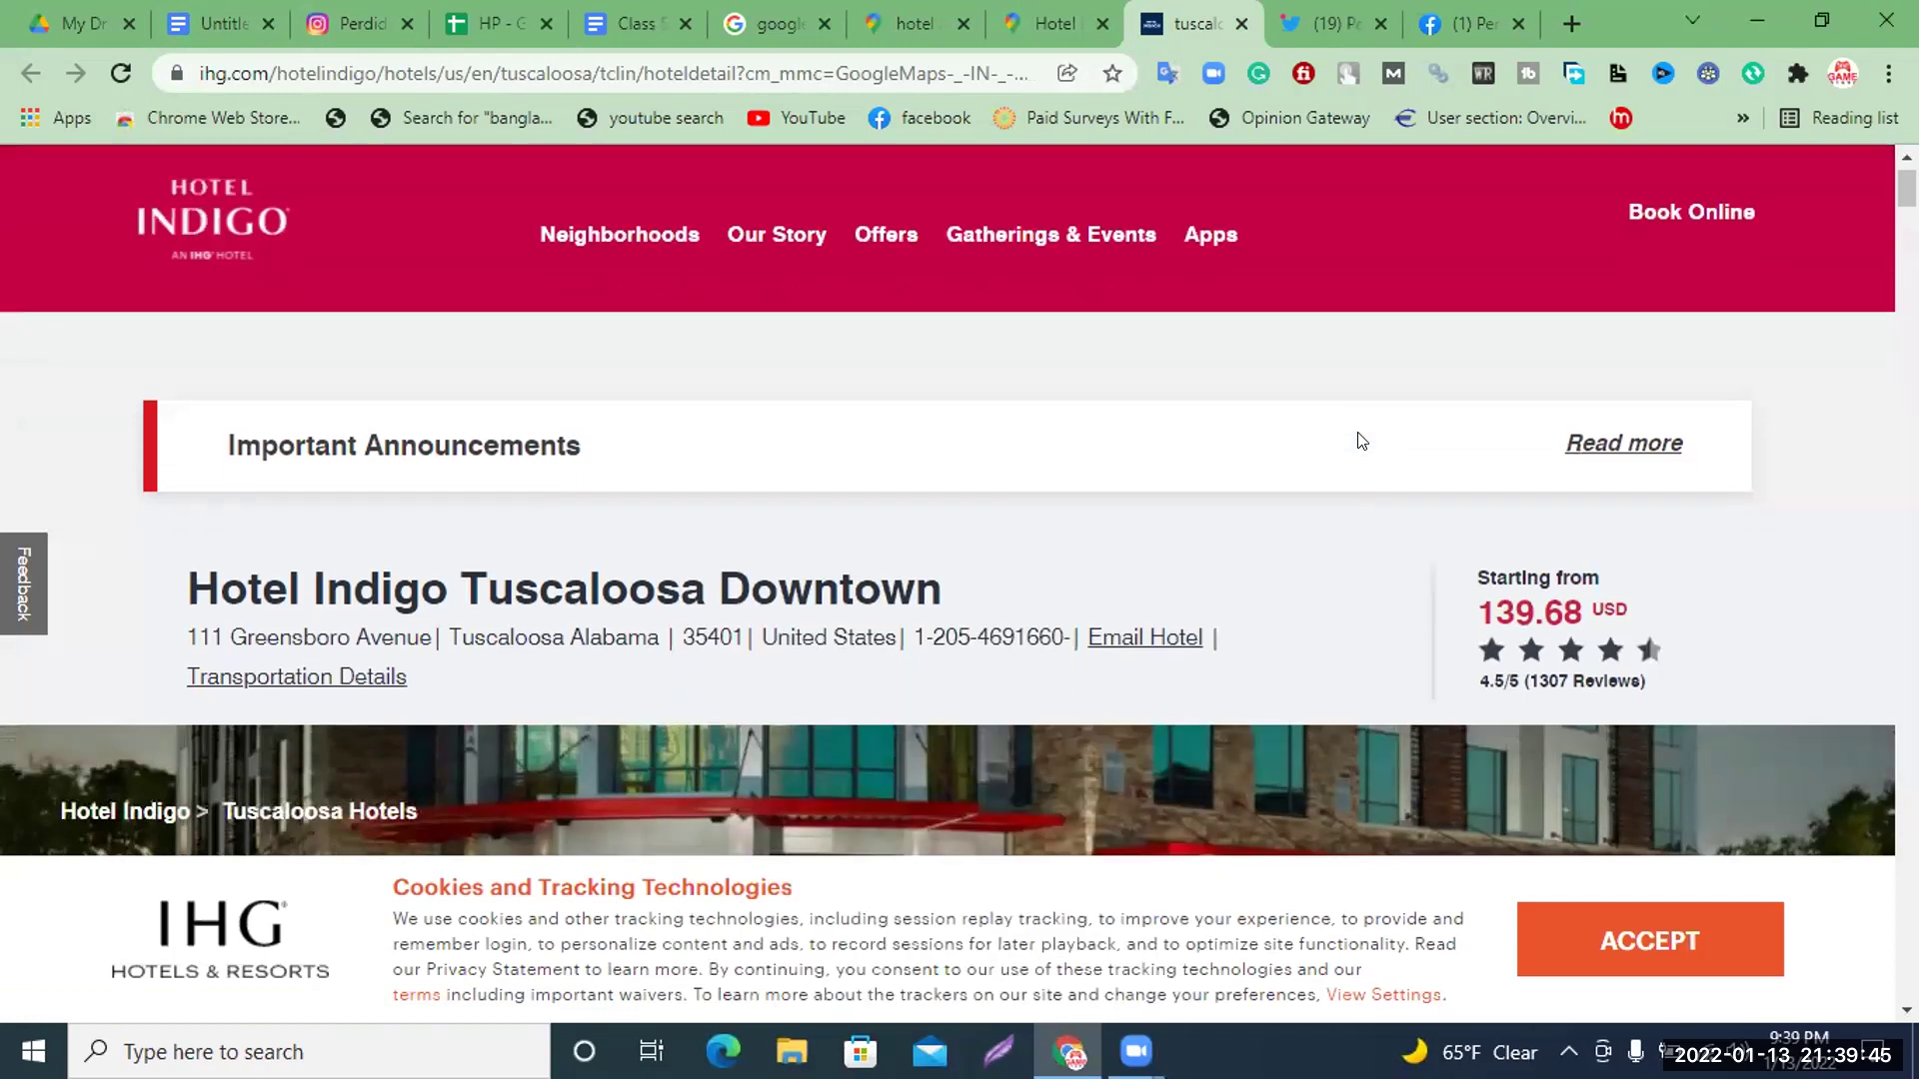
scroll(1329, 700, down, 6)
click(1669, 939)
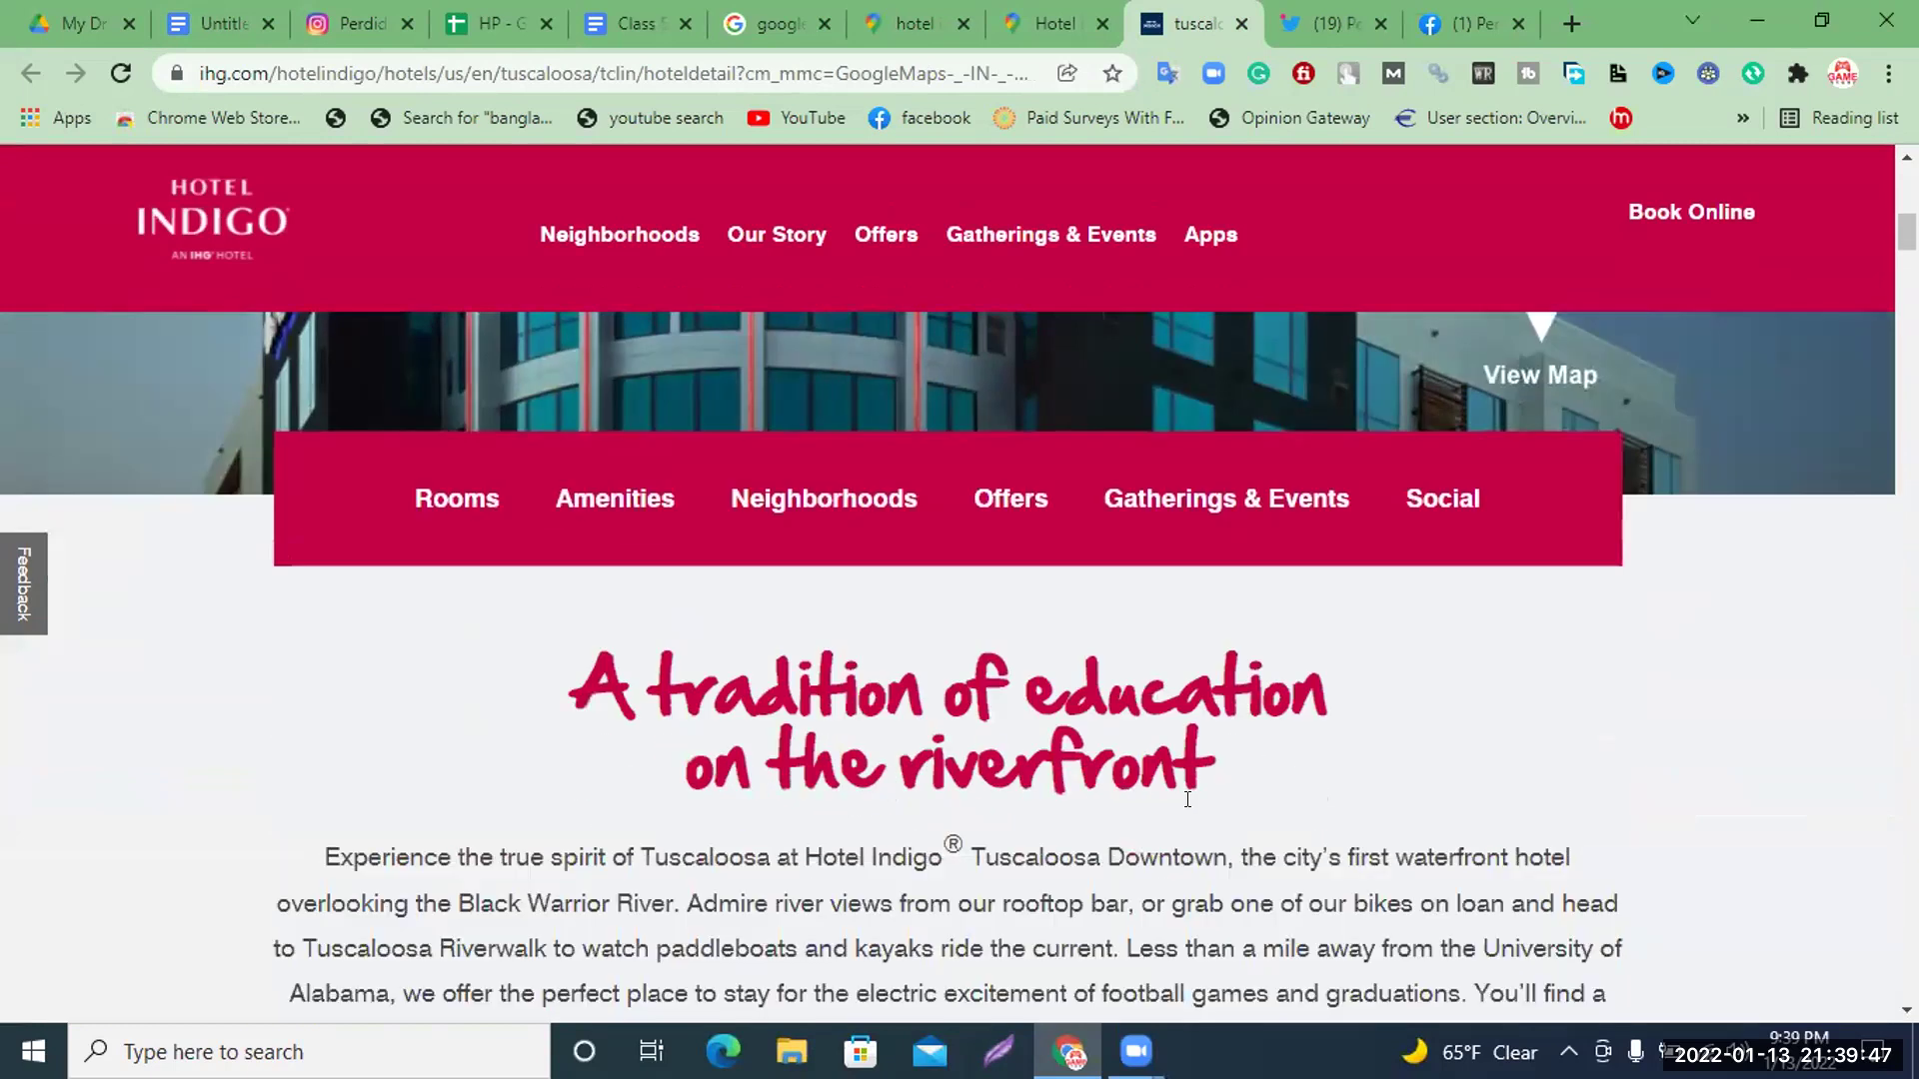
scroll(1196, 806, down, 5)
scroll(1196, 805, down, 15)
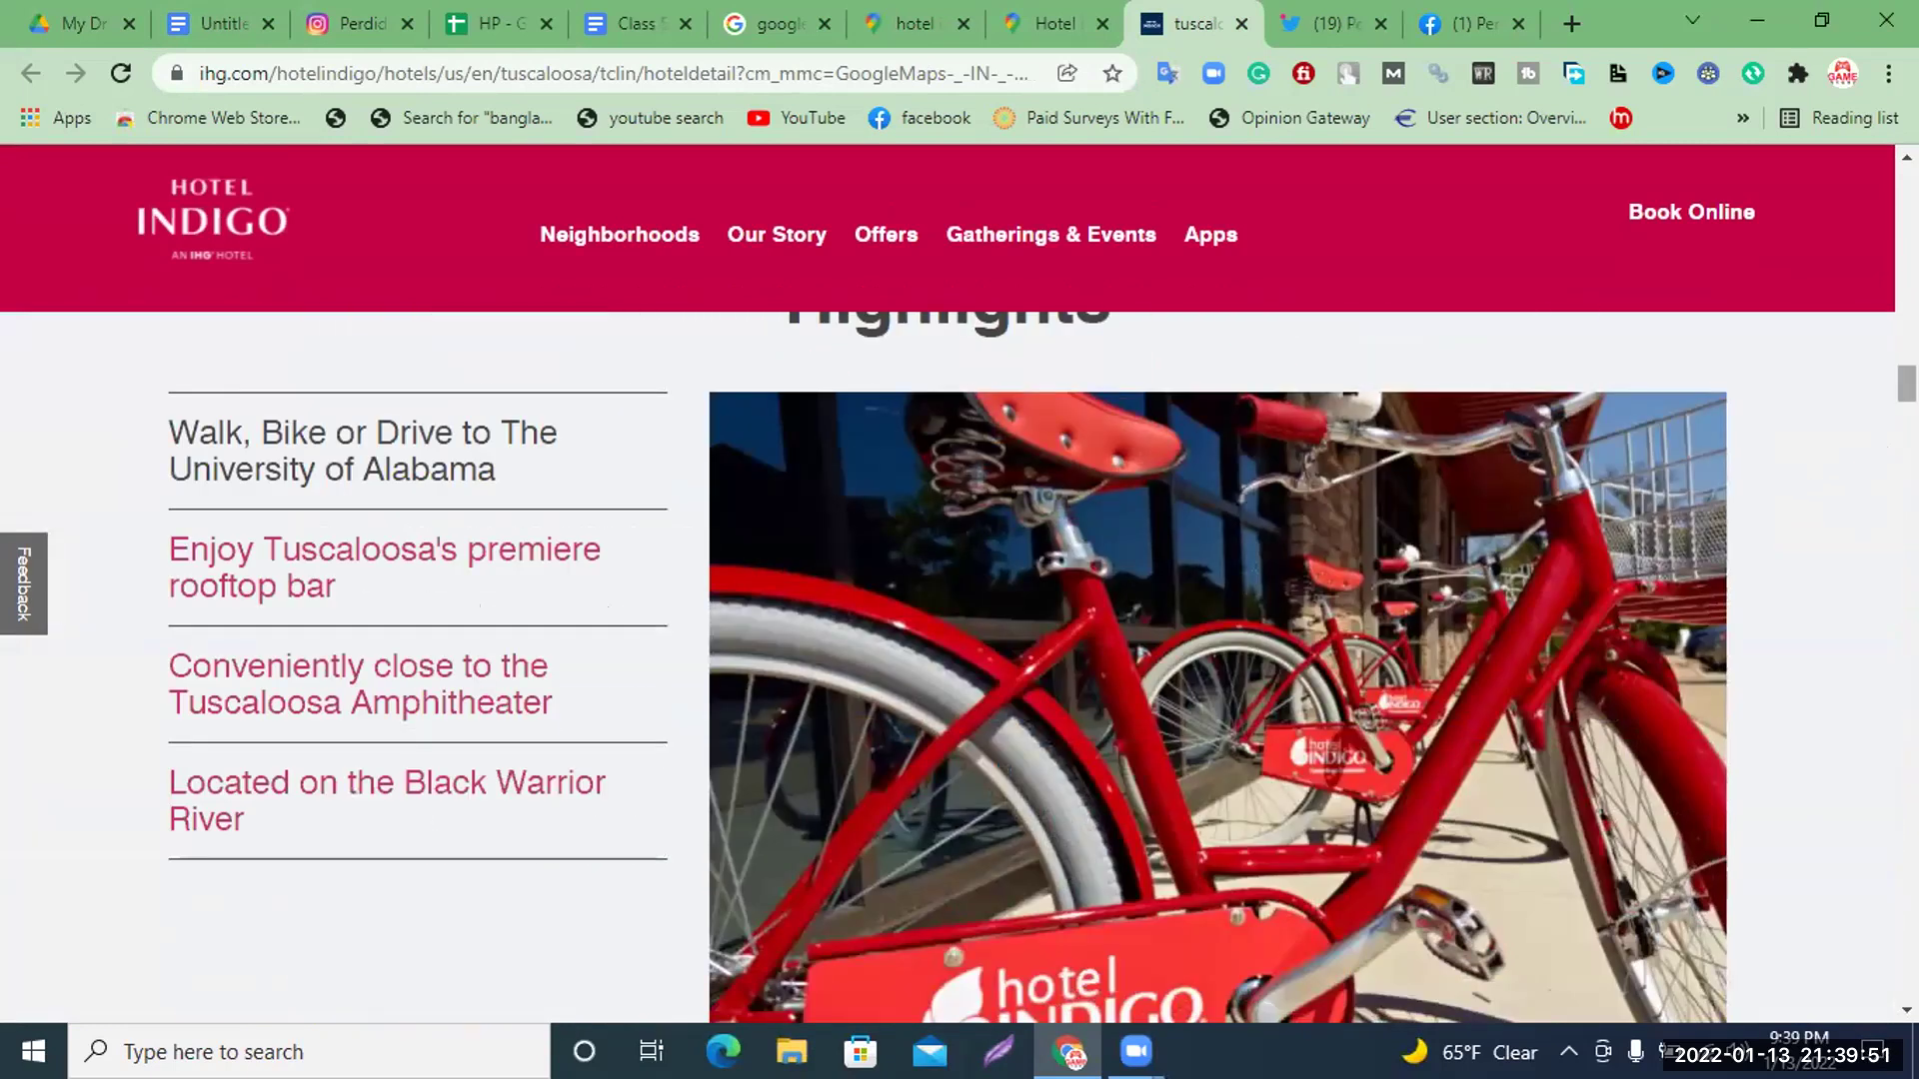
scroll(1196, 806, down, 20)
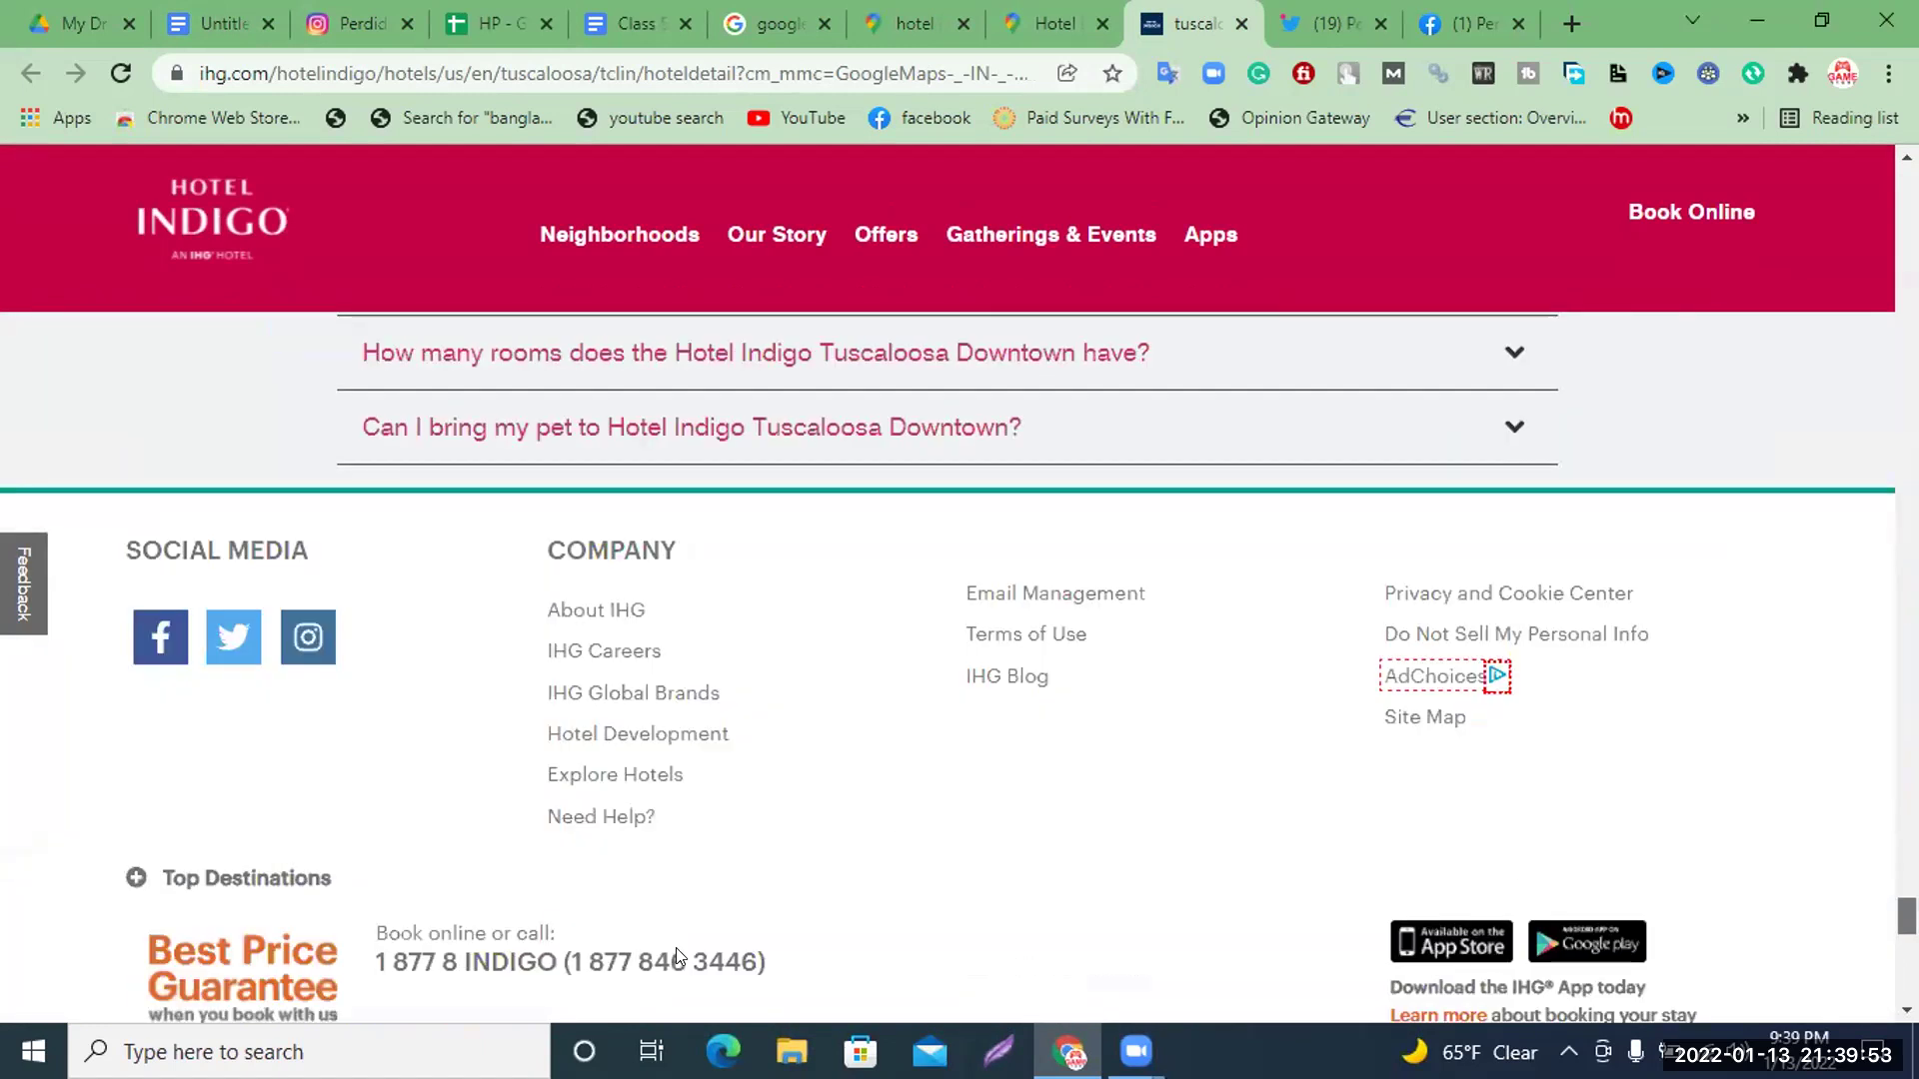
scroll(336, 999, down, 5)
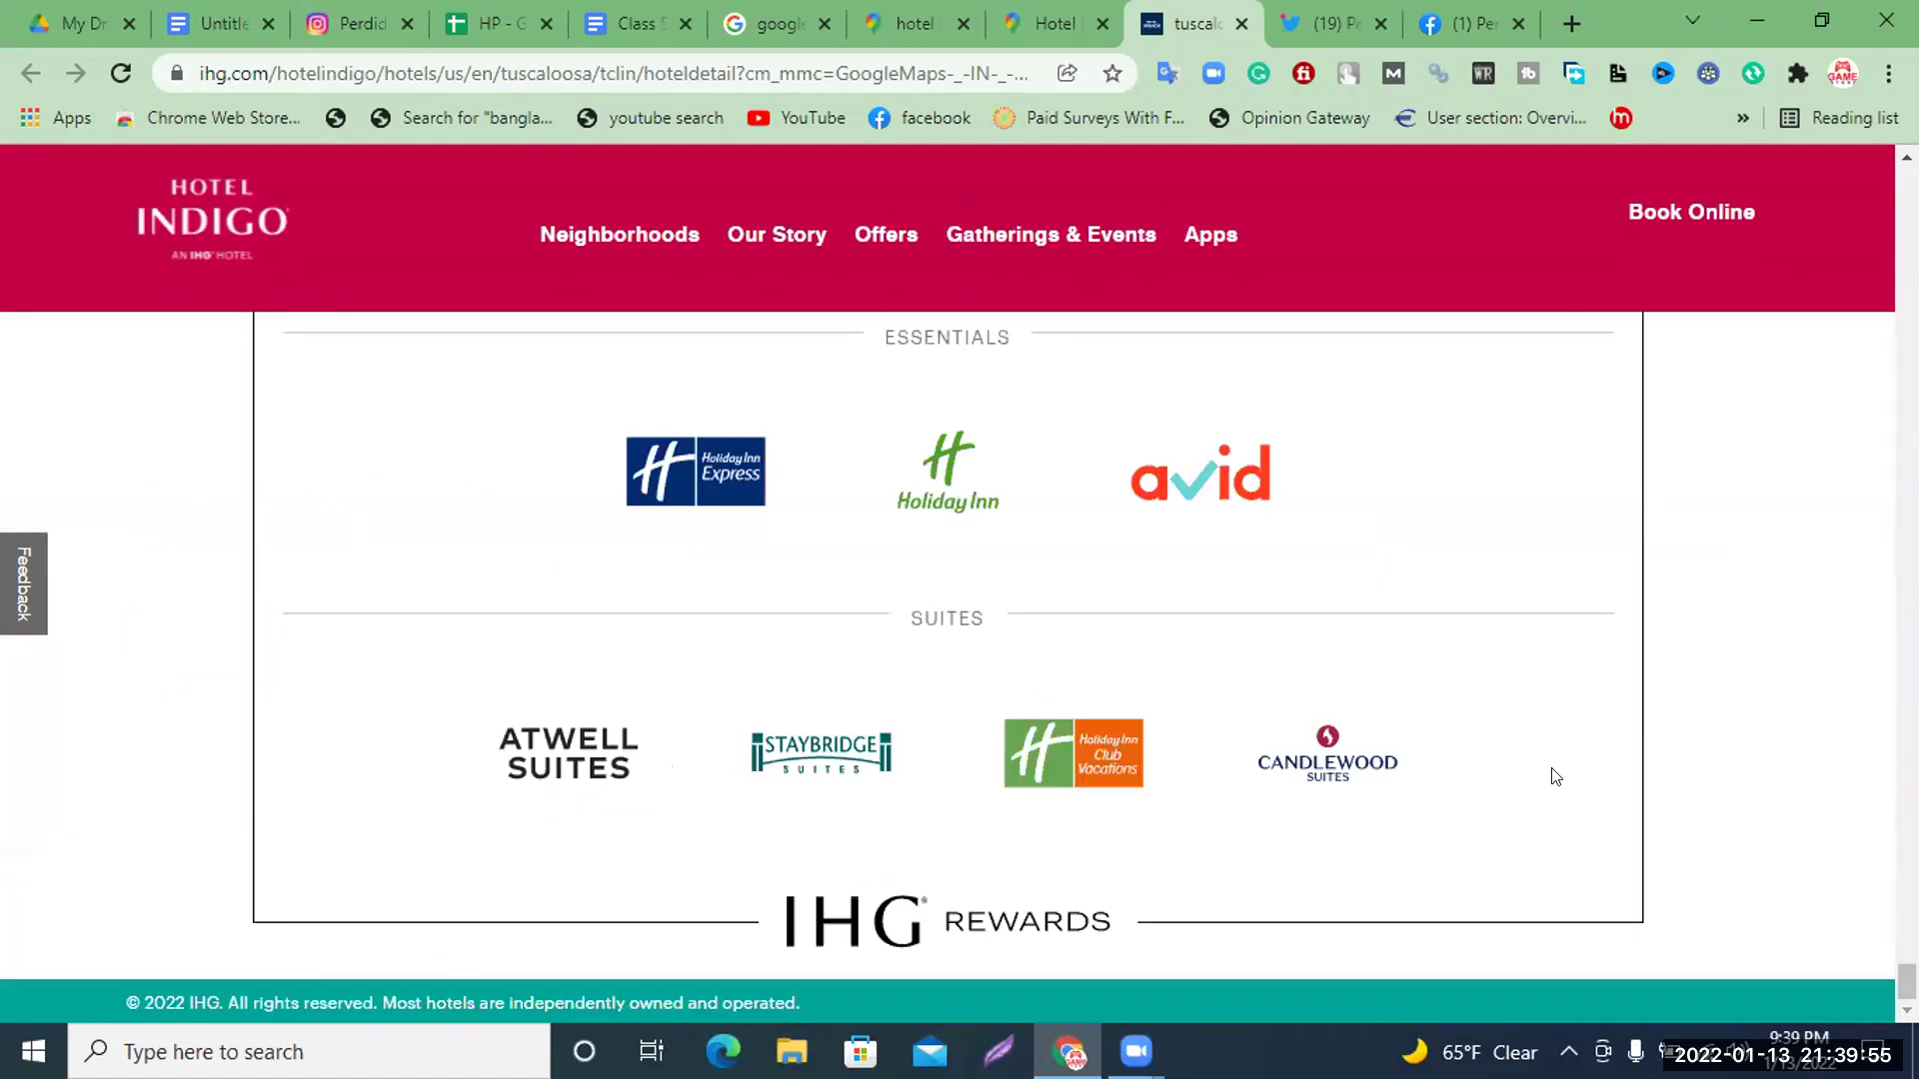
scroll(1555, 777, up, 10)
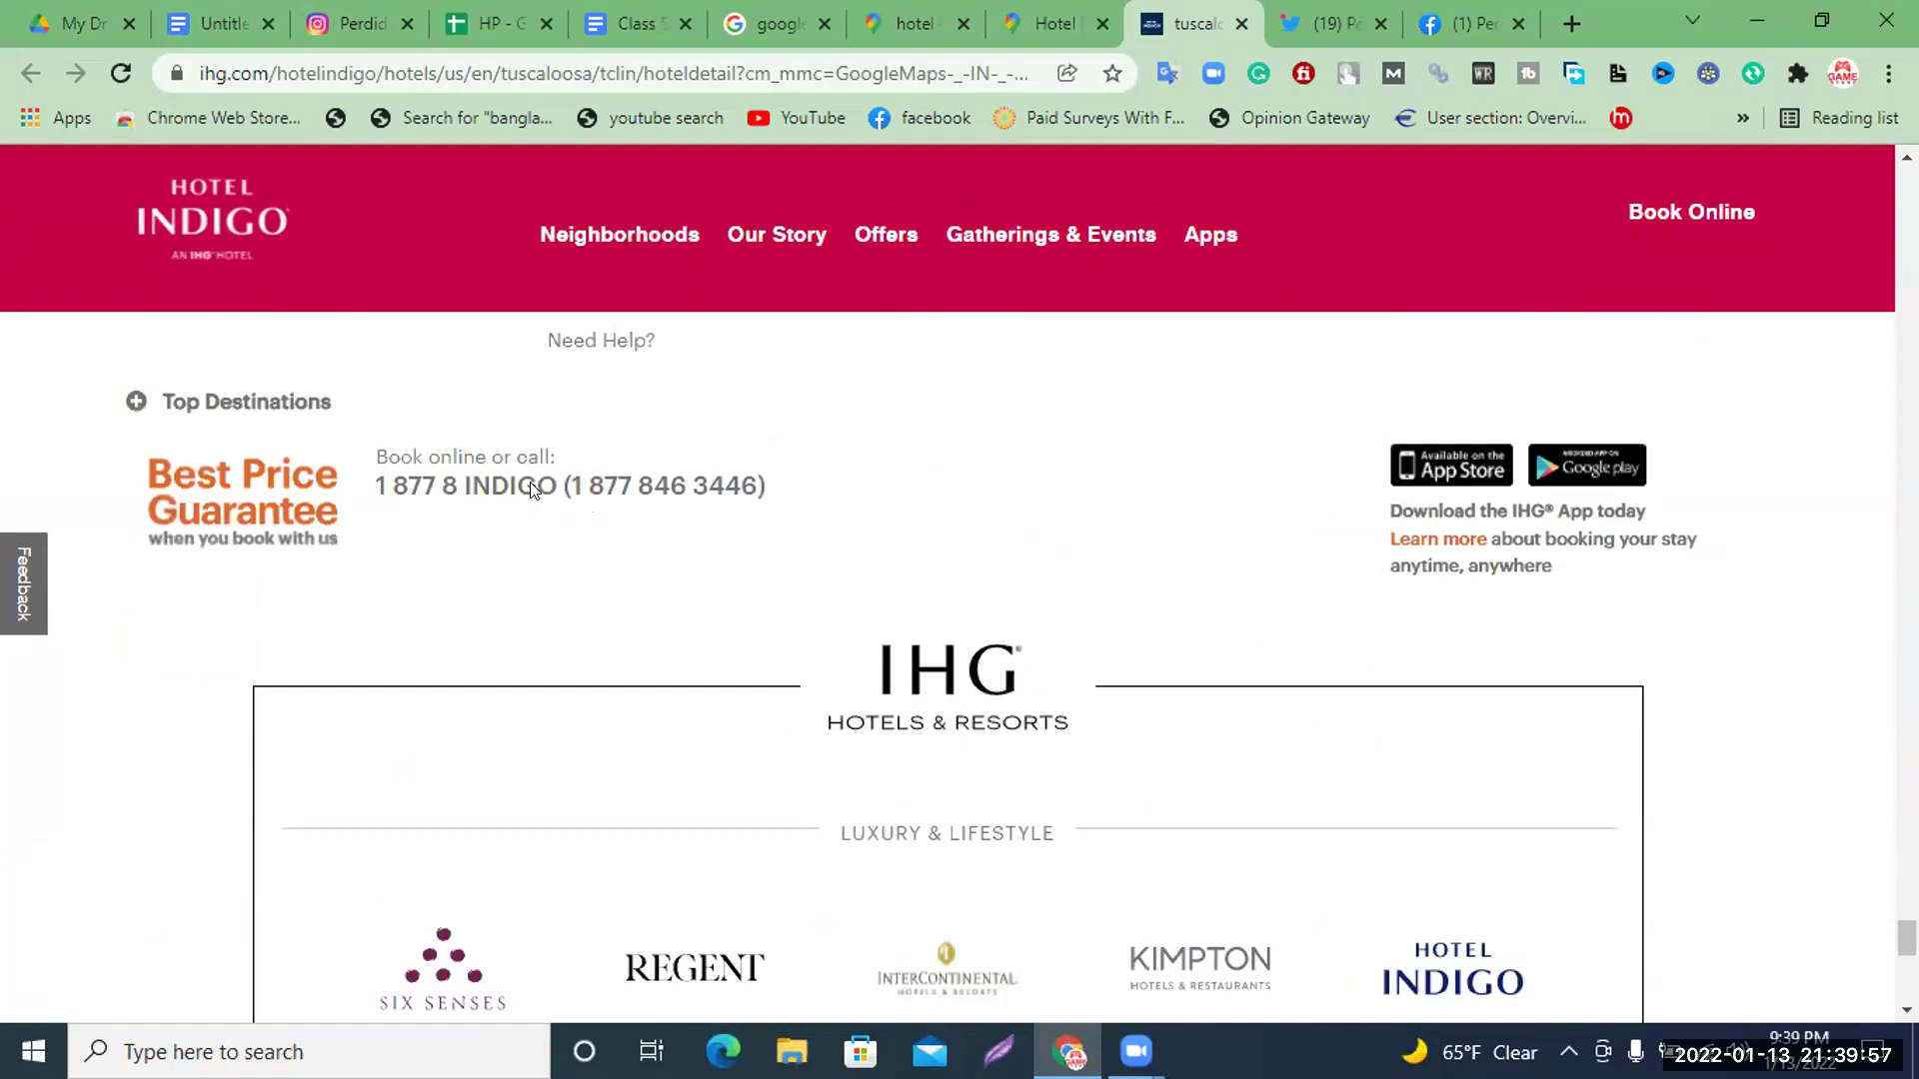
scroll(480, 519, up, 2)
scroll(835, 681, up, 3)
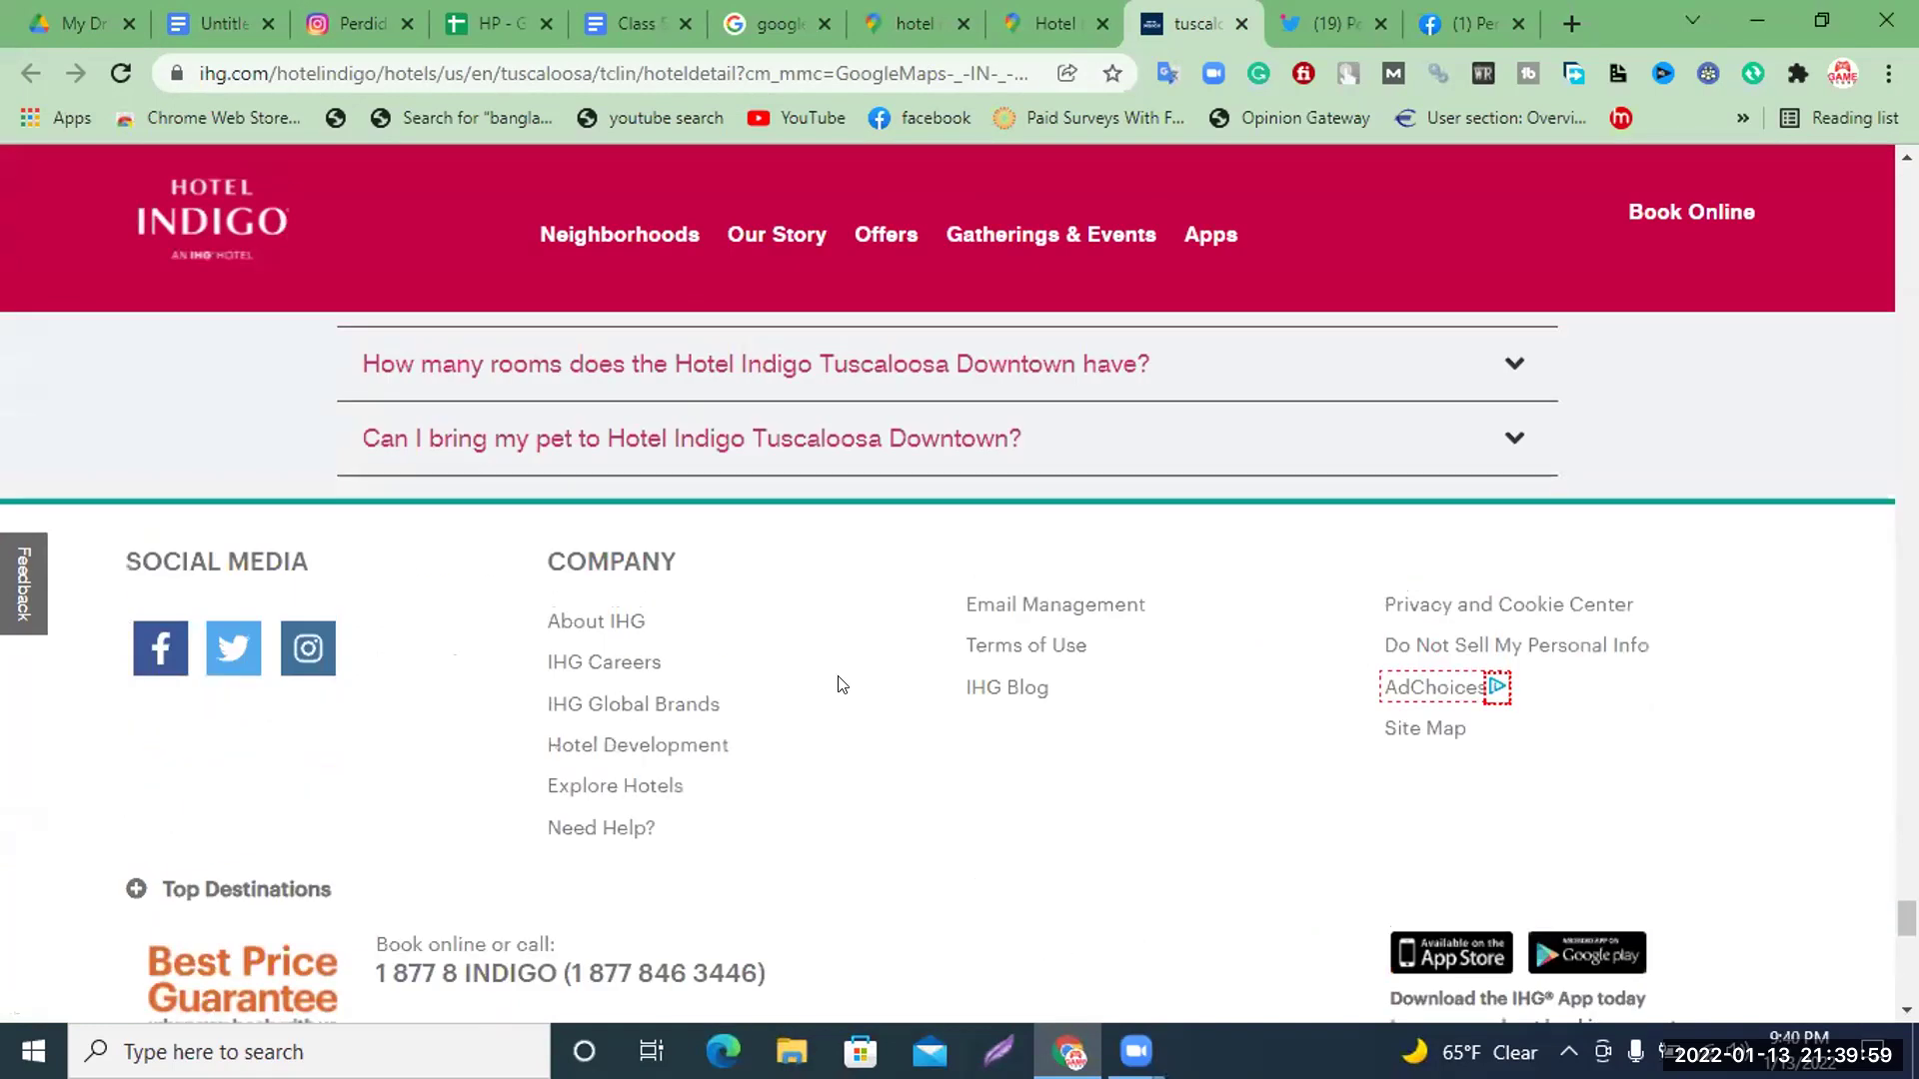
Open the About IHG page from the hotel site's footer and look through it down to the footer for contact and social media links
click(603, 627)
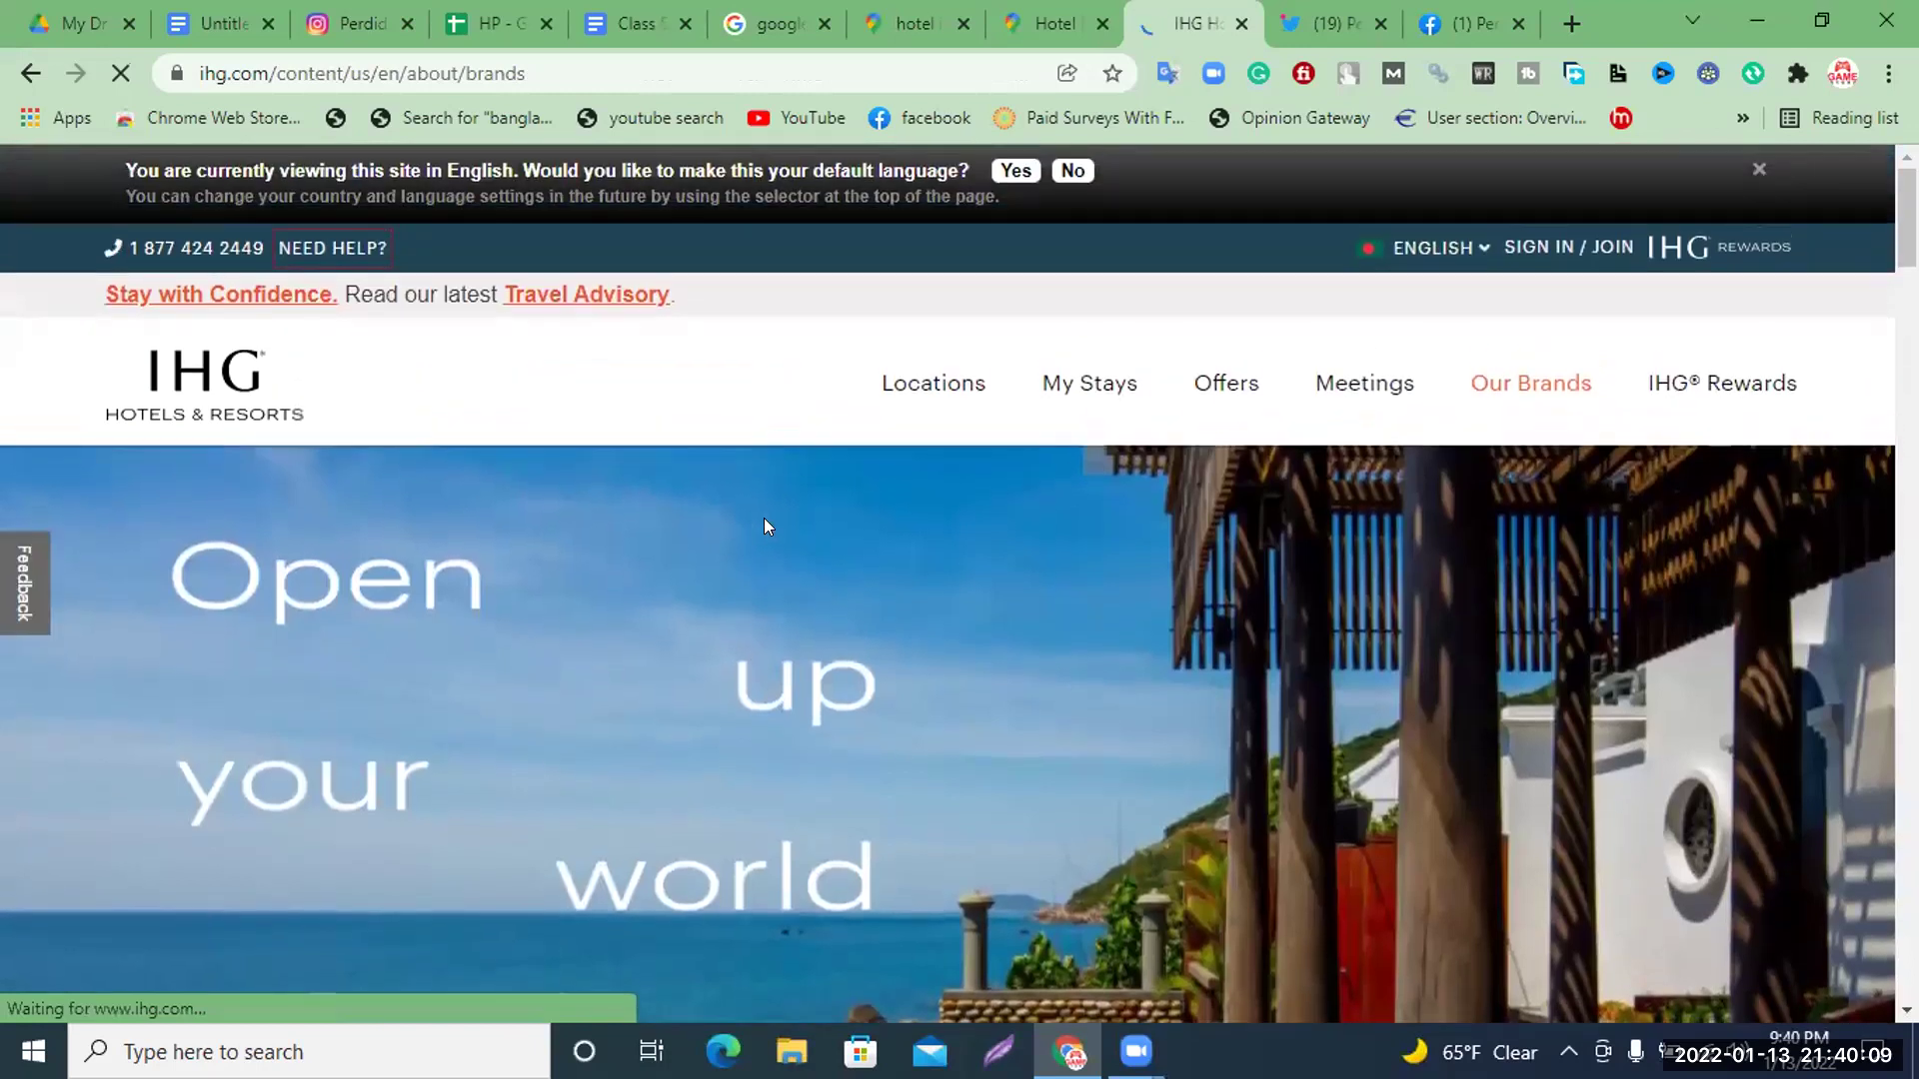
scroll(763, 519, down, 3)
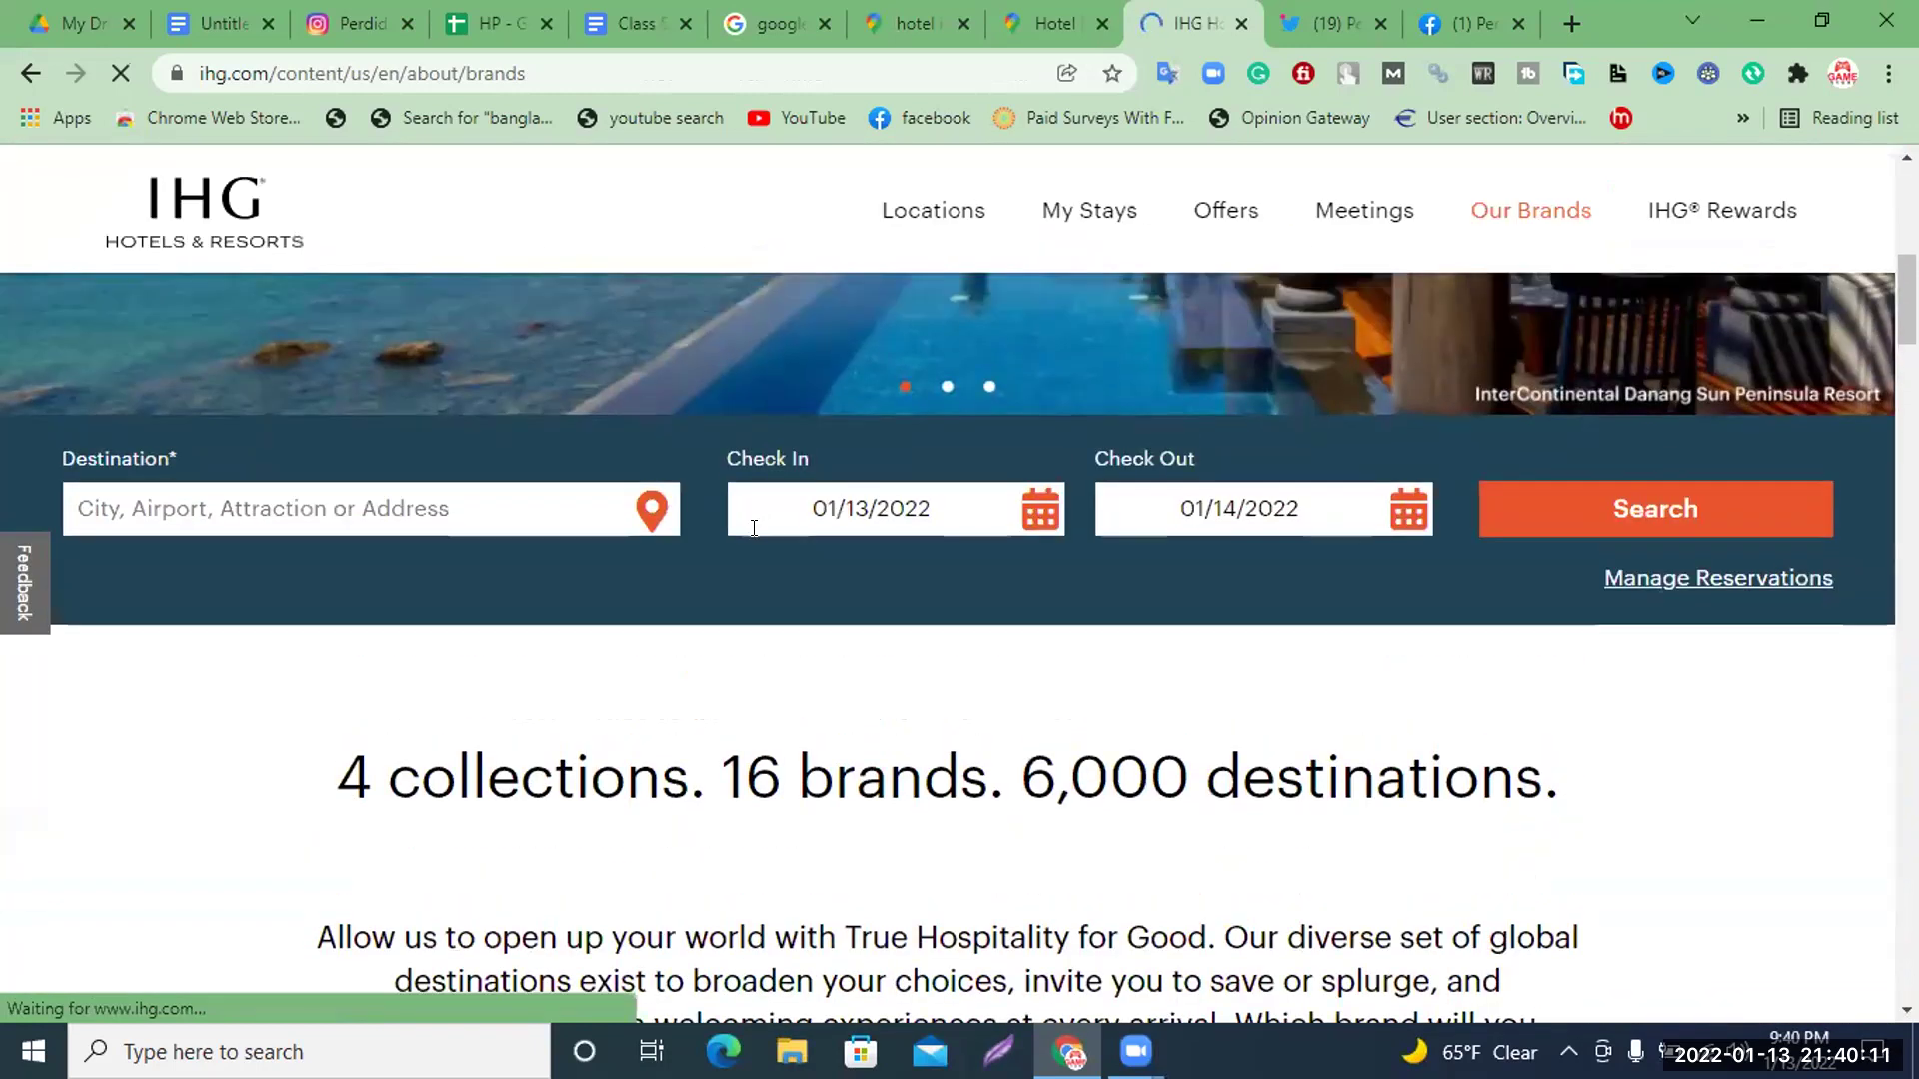
scroll(1259, 526, down, 8)
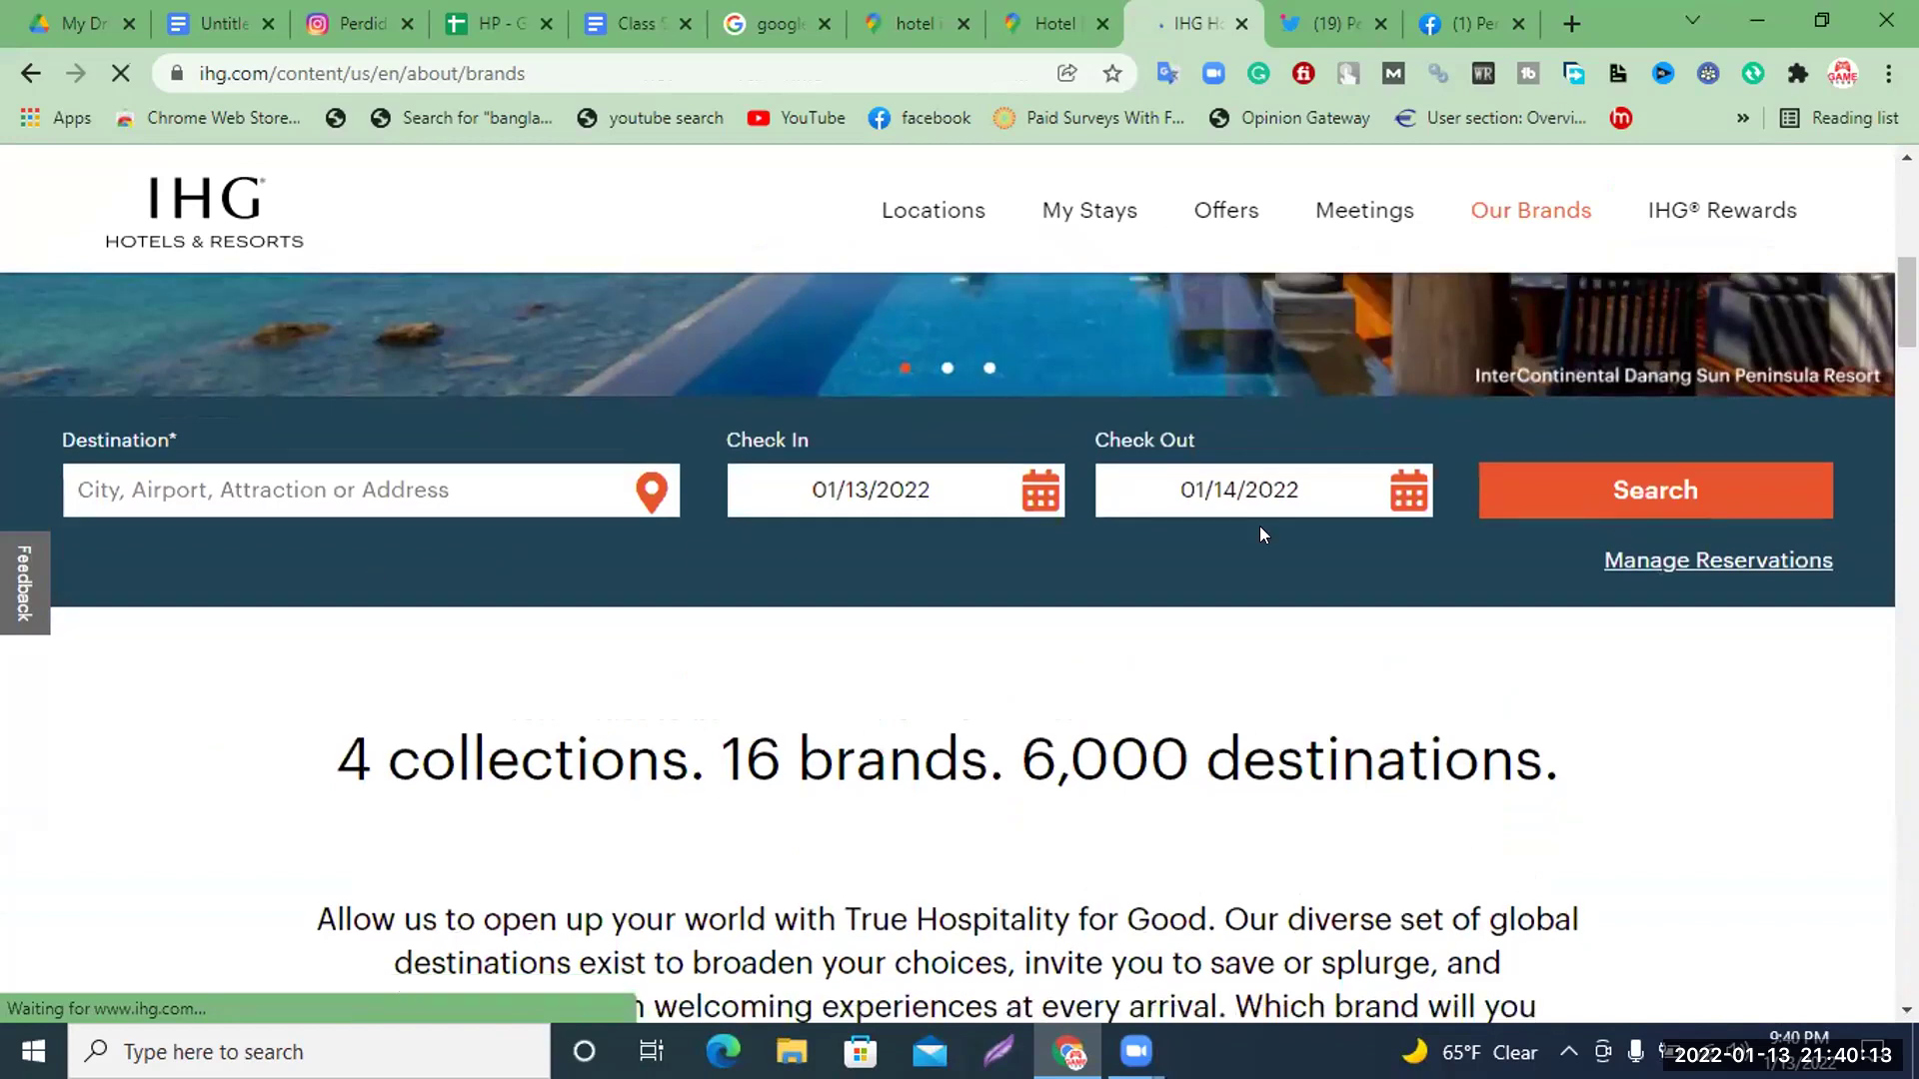
scroll(1256, 526, up, 5)
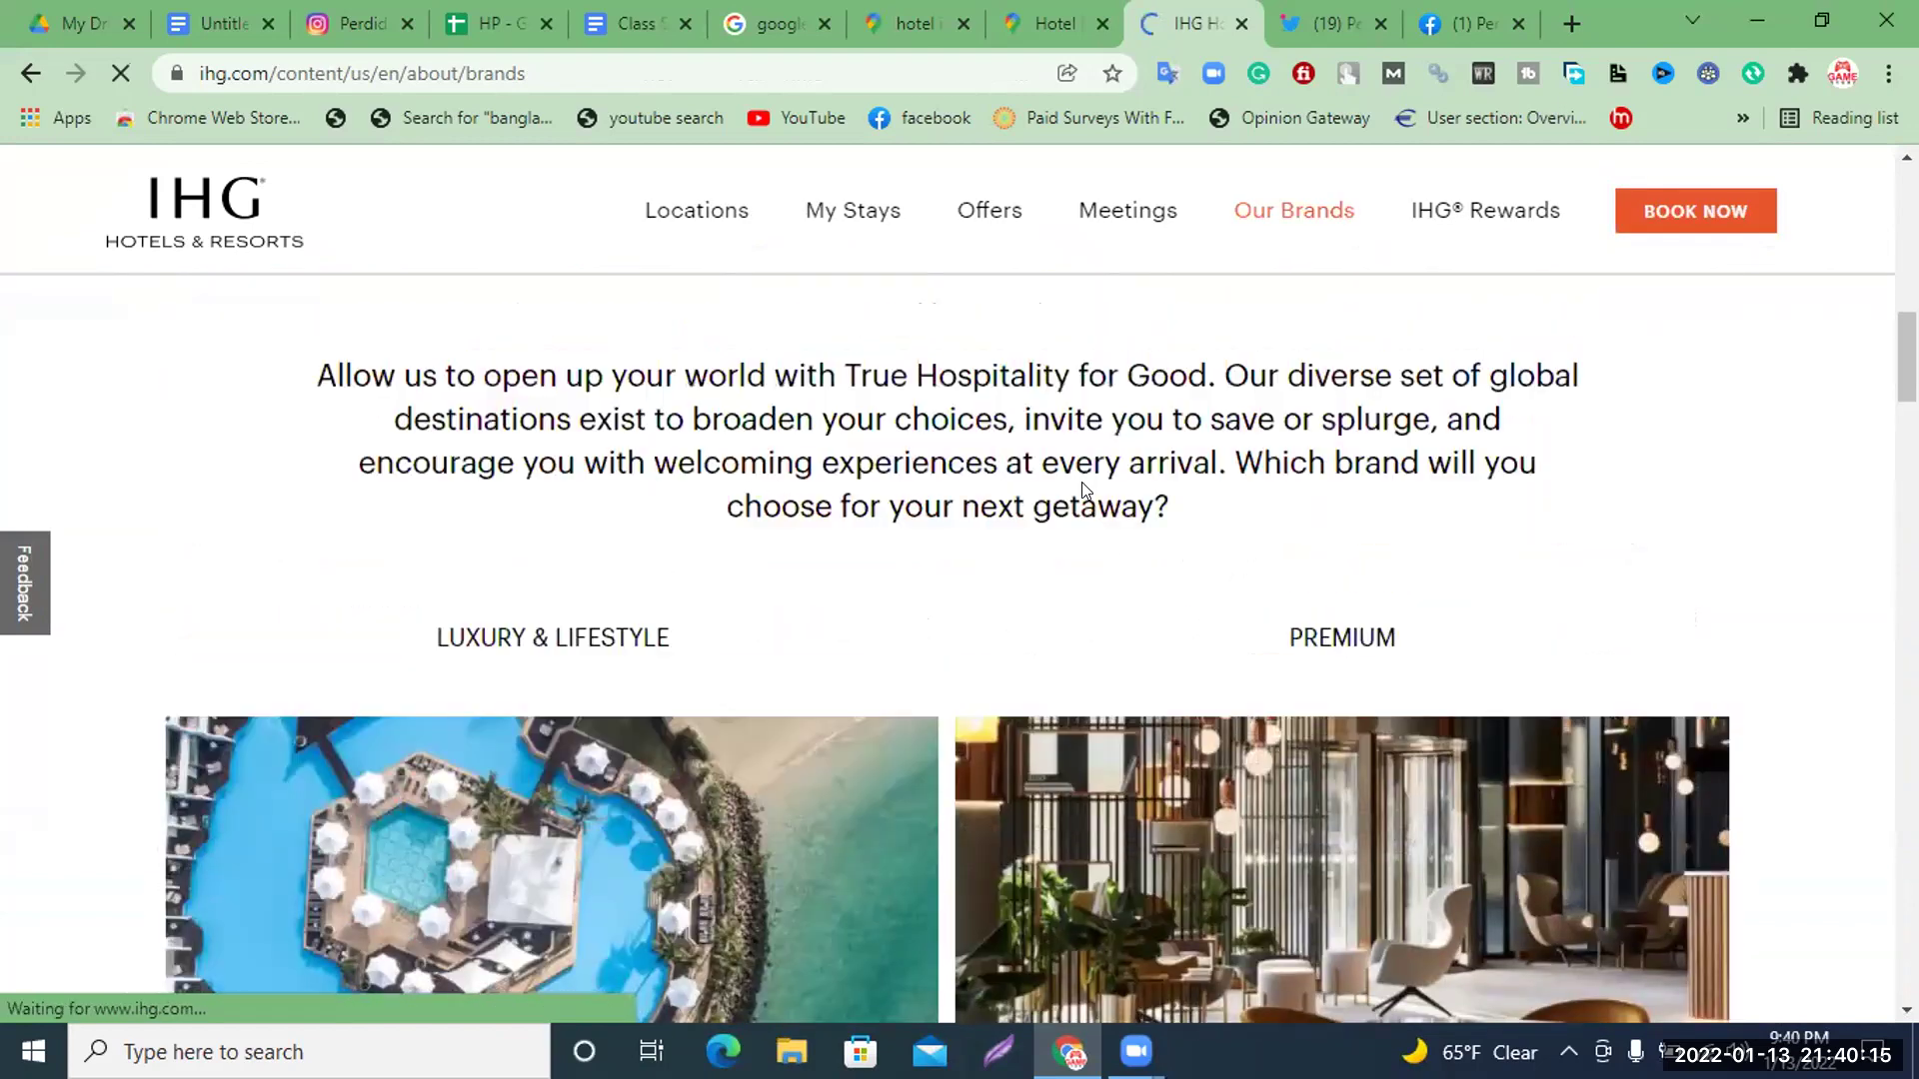
scroll(1090, 495, down, 10)
scroll(1083, 487, down, 14)
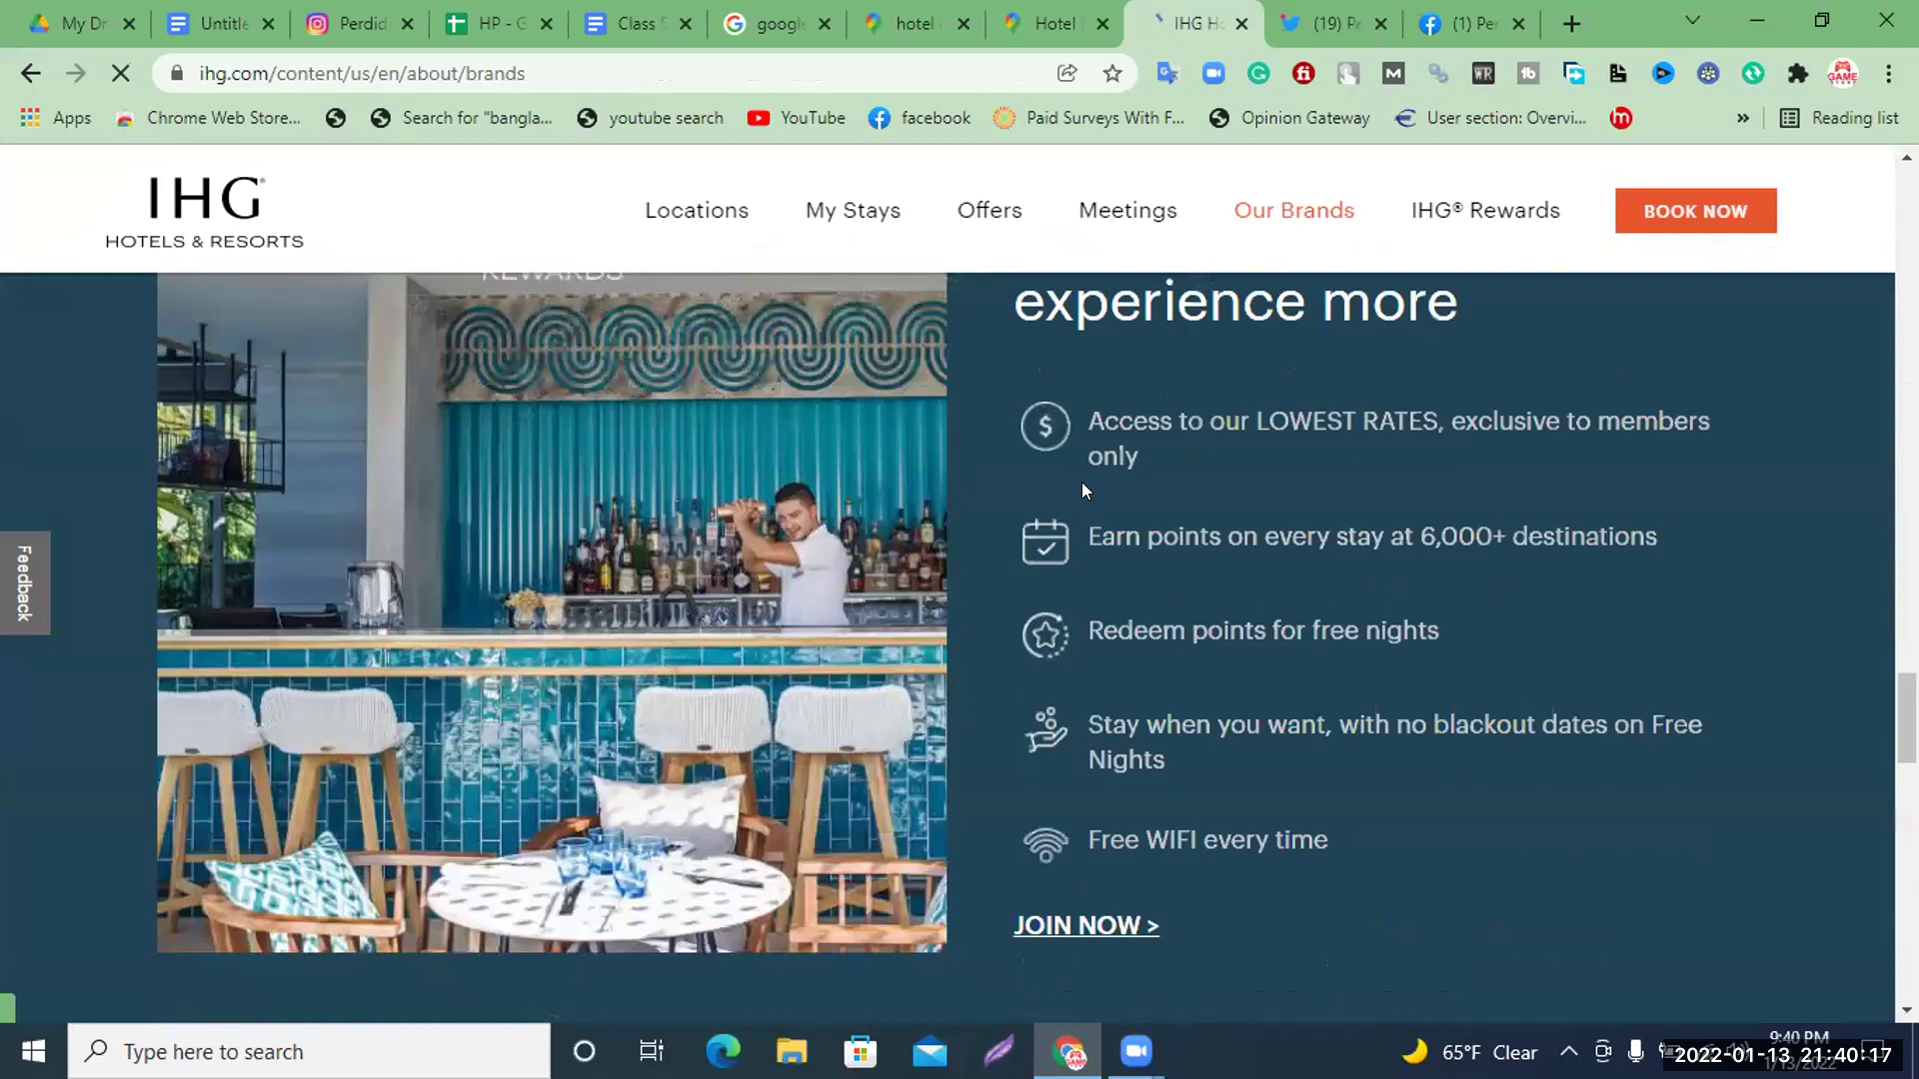
scroll(1083, 488, up, 4)
scroll(1083, 486, down, 5)
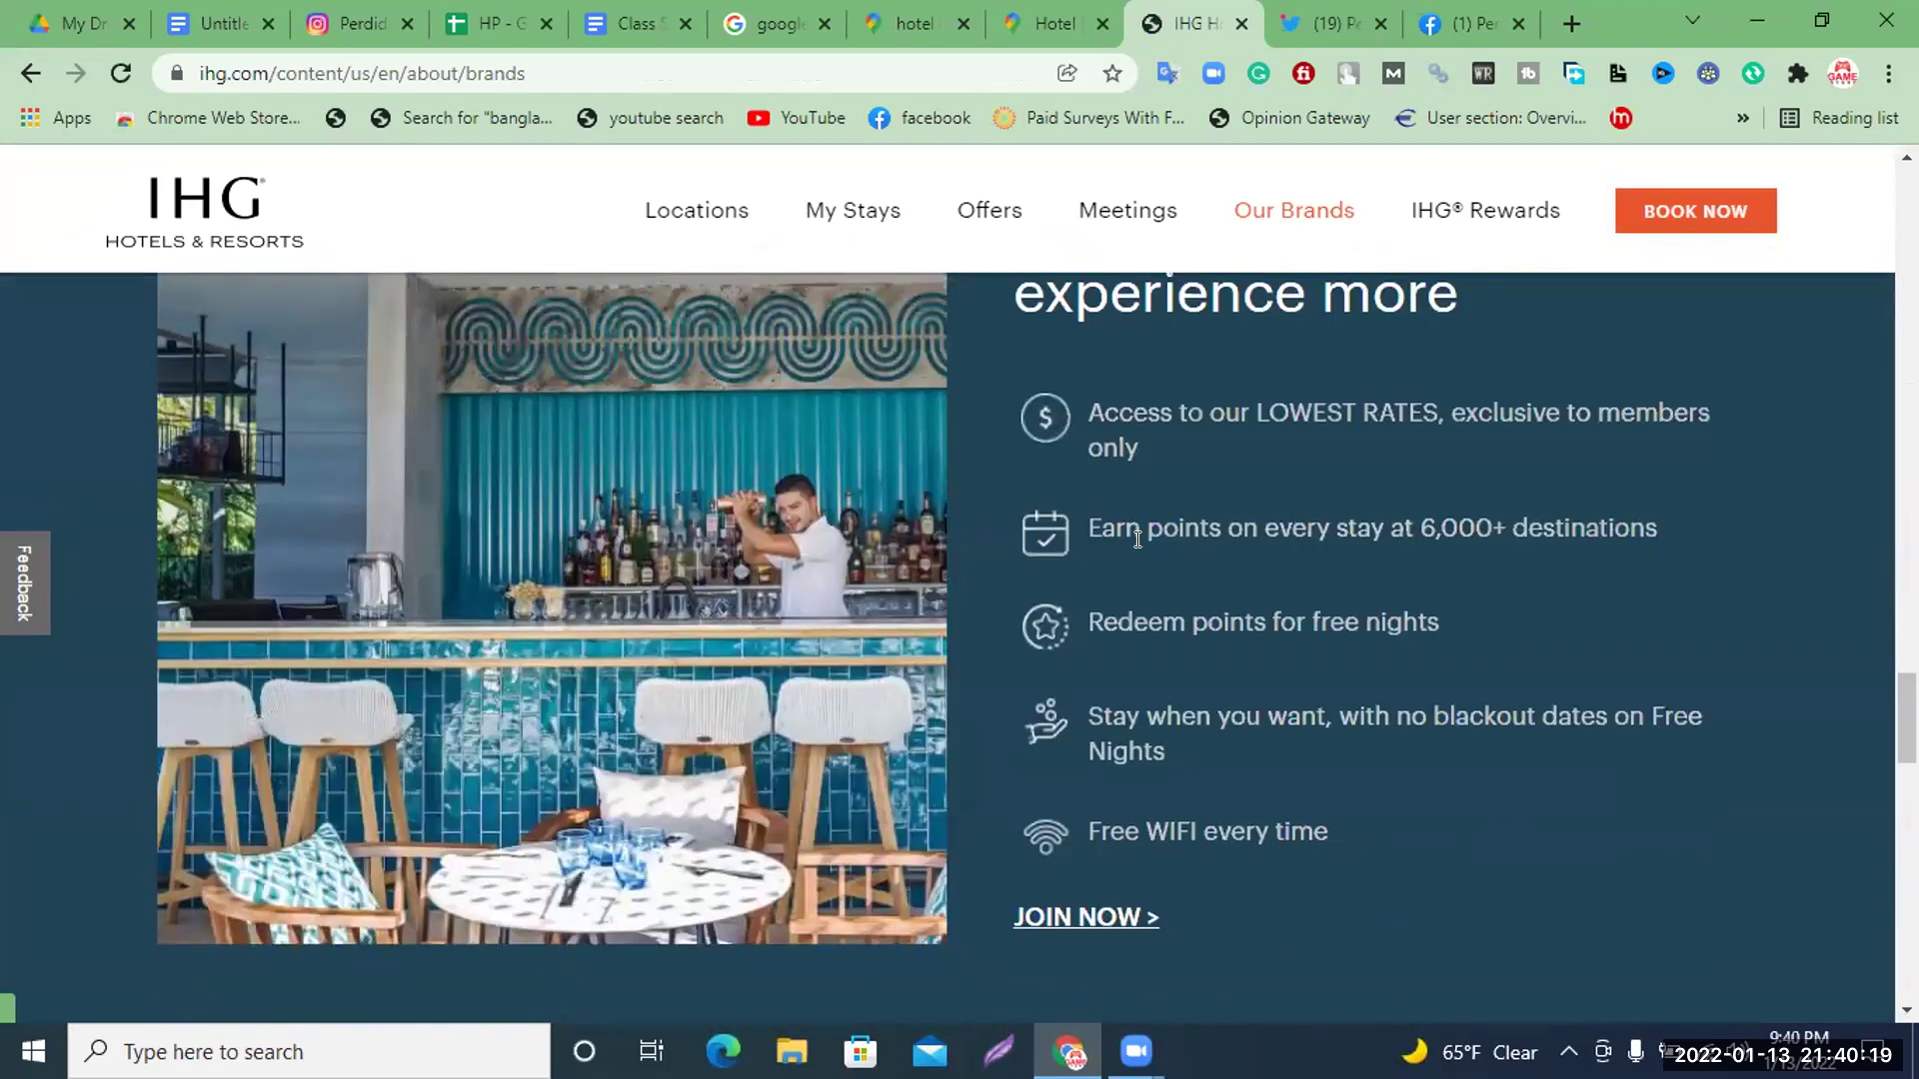
scroll(1129, 540, down, 8)
scroll(883, 737, down, 4)
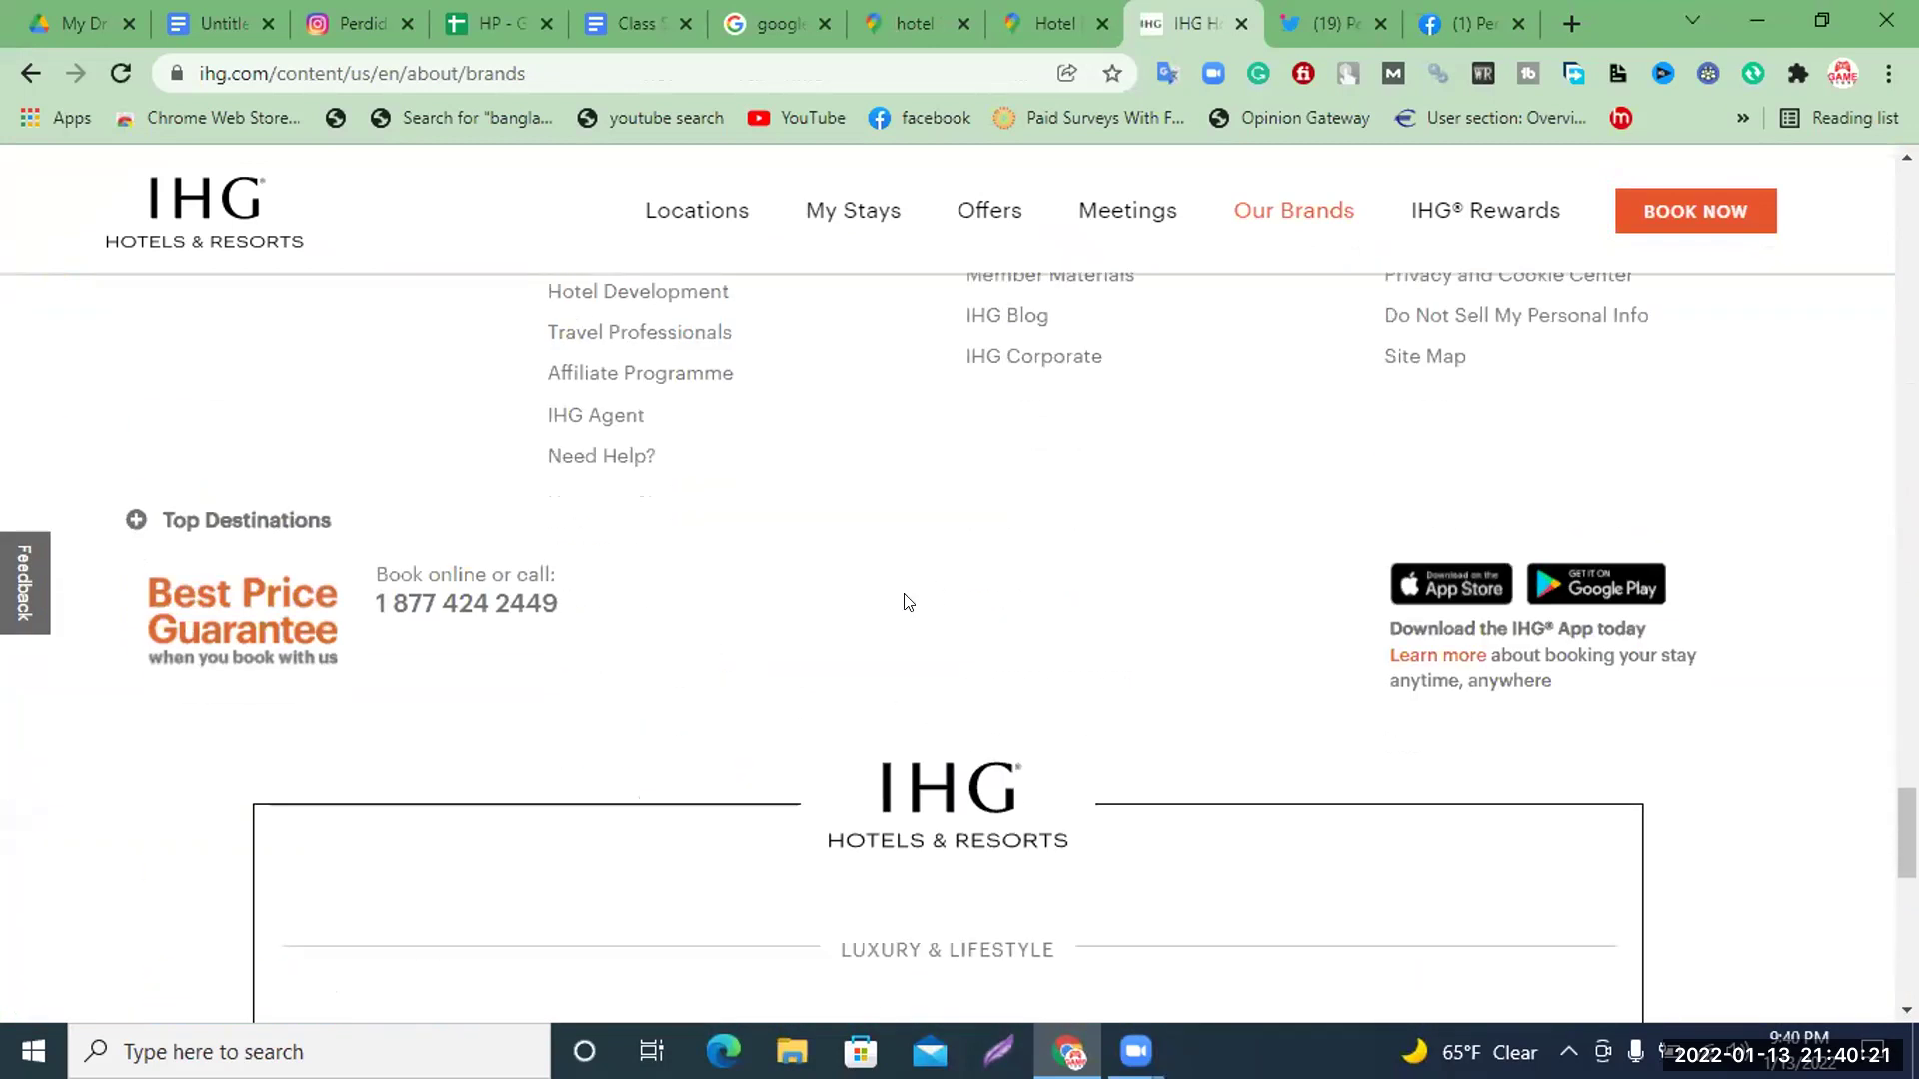
scroll(904, 619, up, 3)
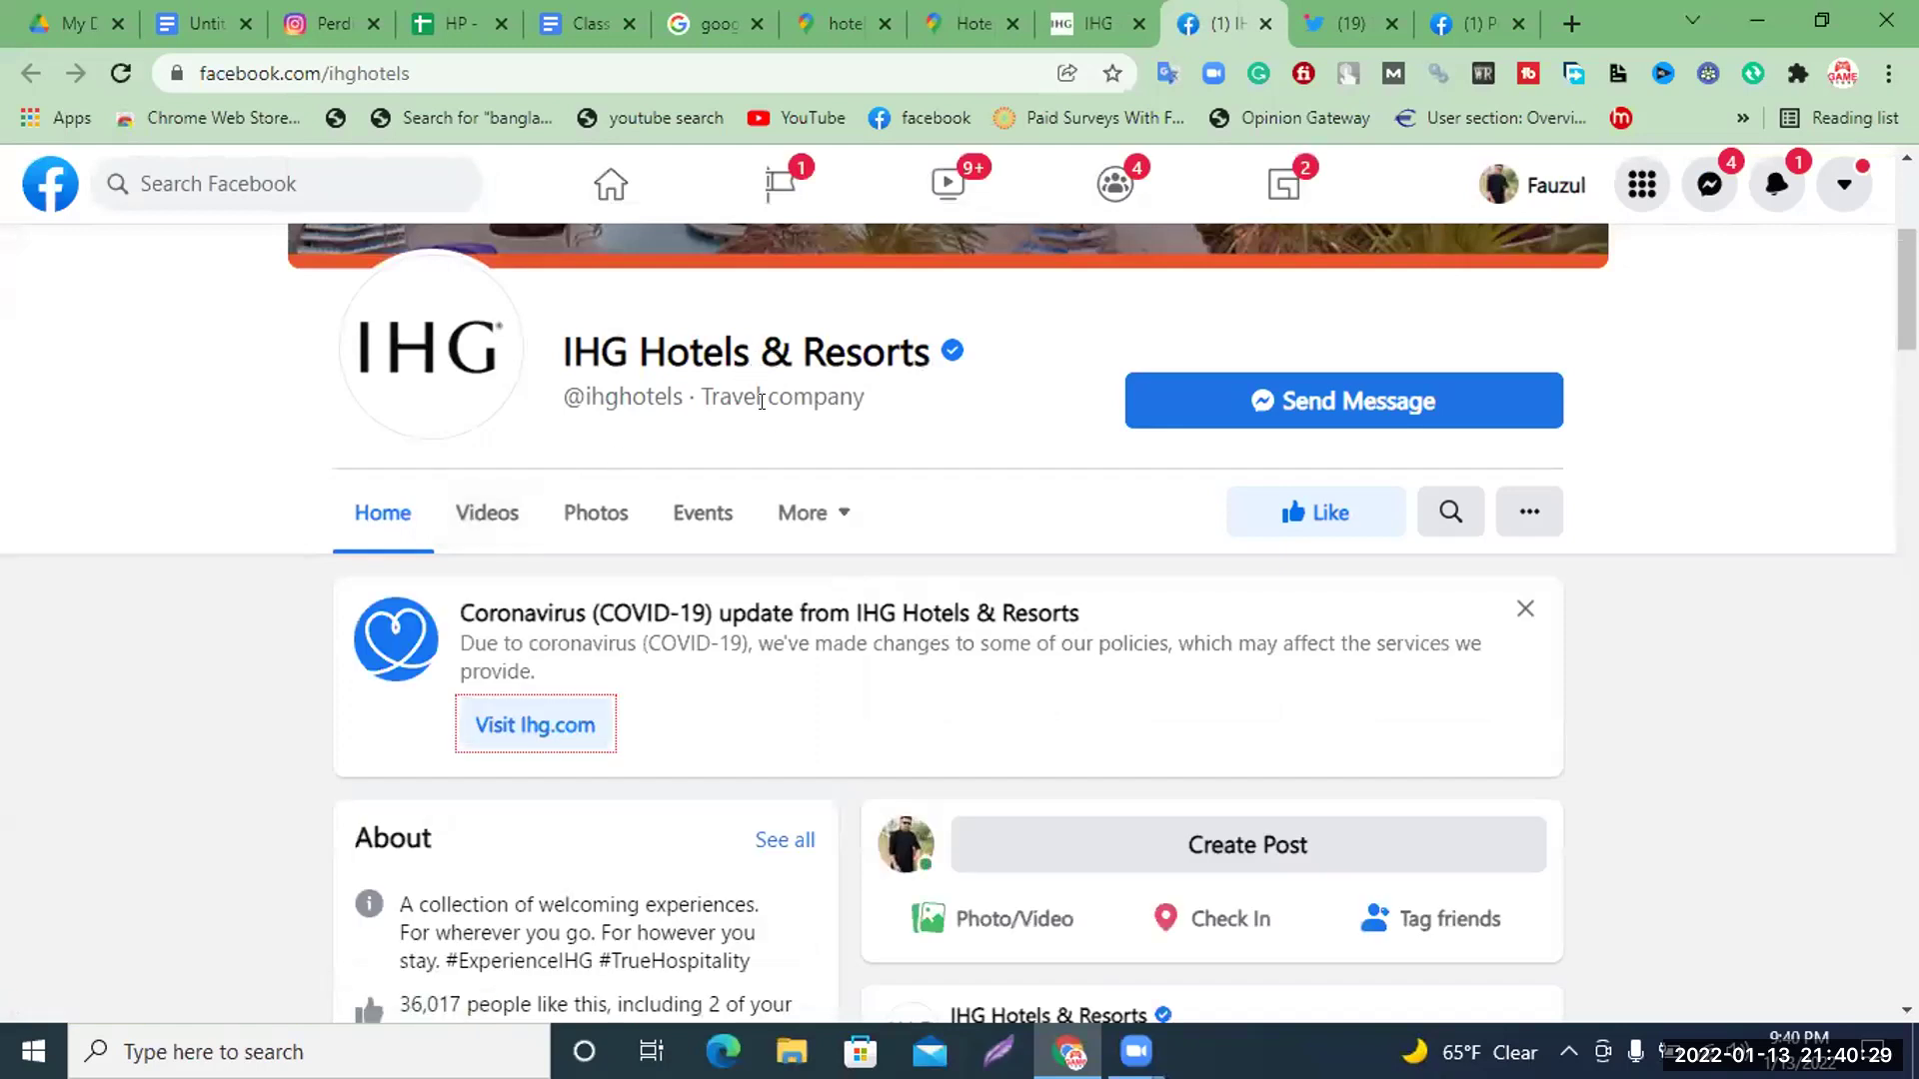
Look through the IHG Hotels & Resorts Facebook page and its About section for contact details
scroll(772, 417, down, 3)
scroll(677, 770, down, 6)
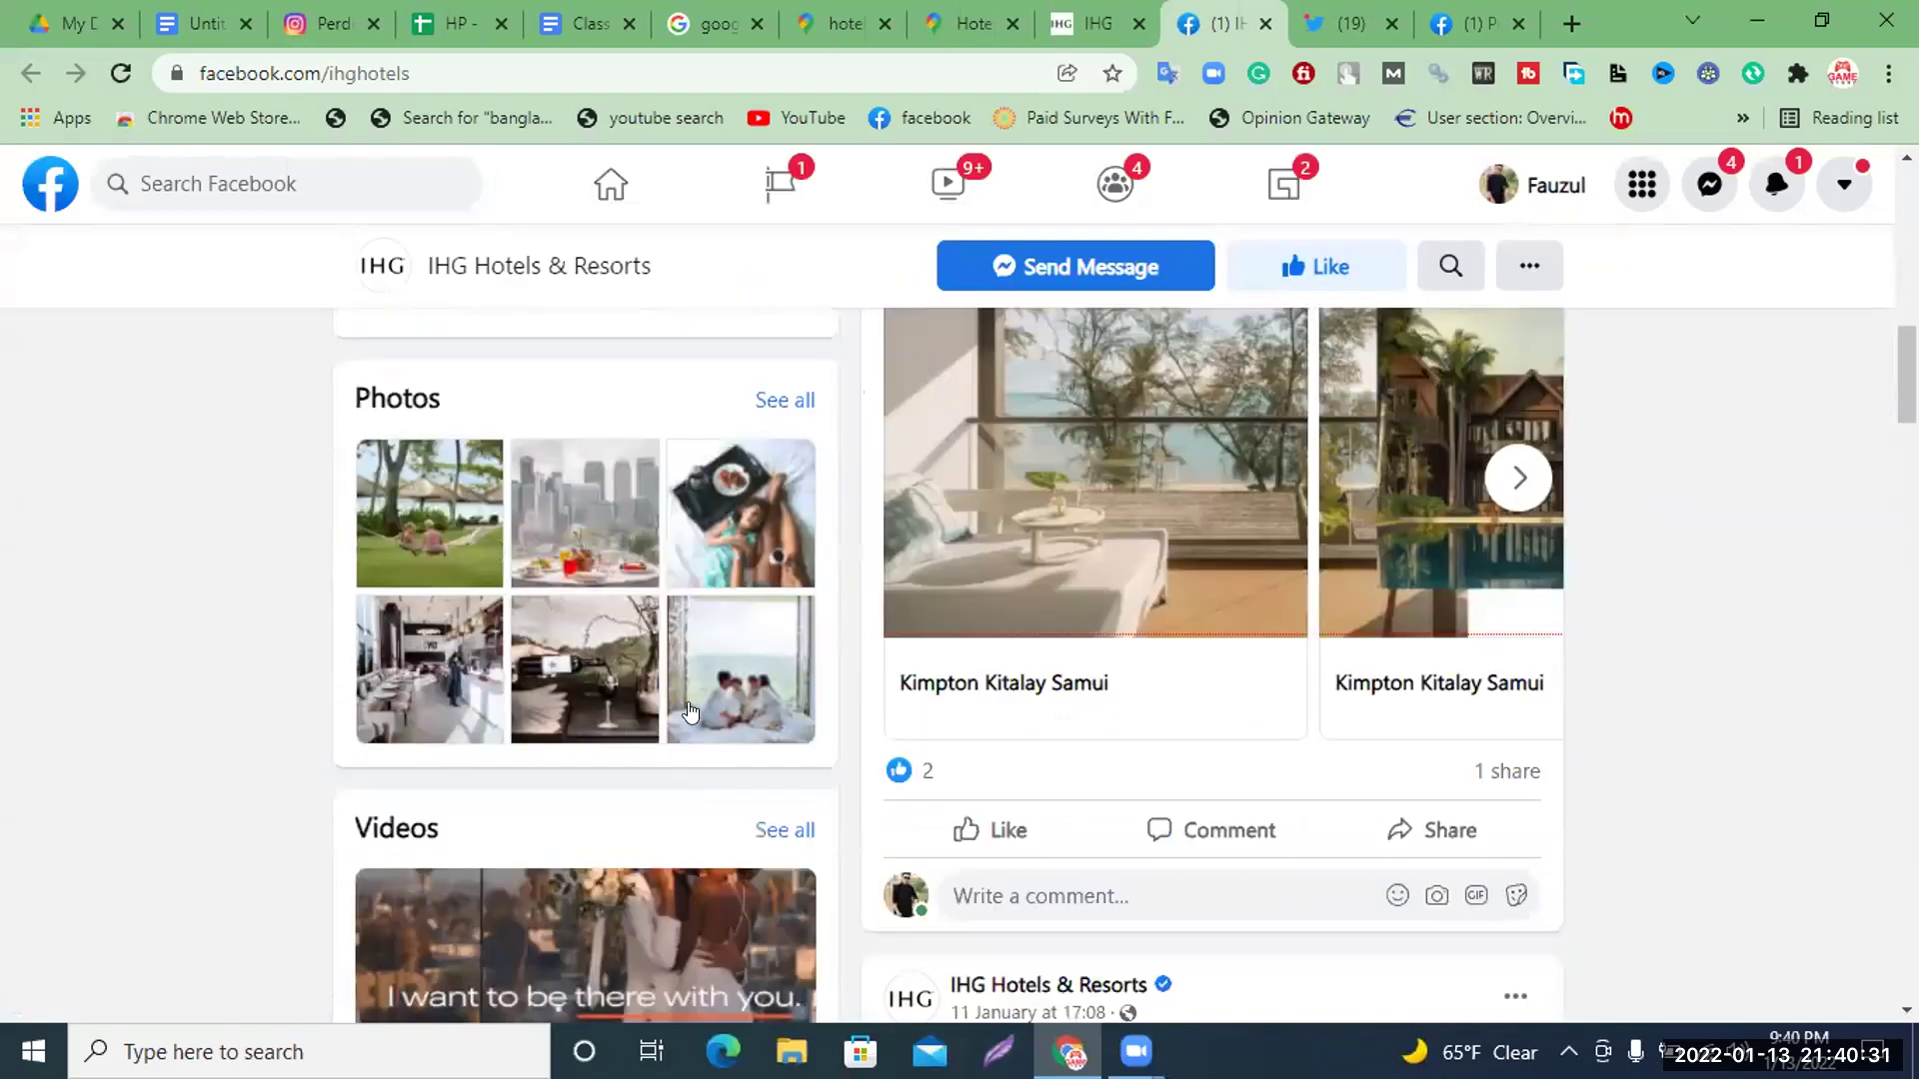
scroll(685, 710, up, 3)
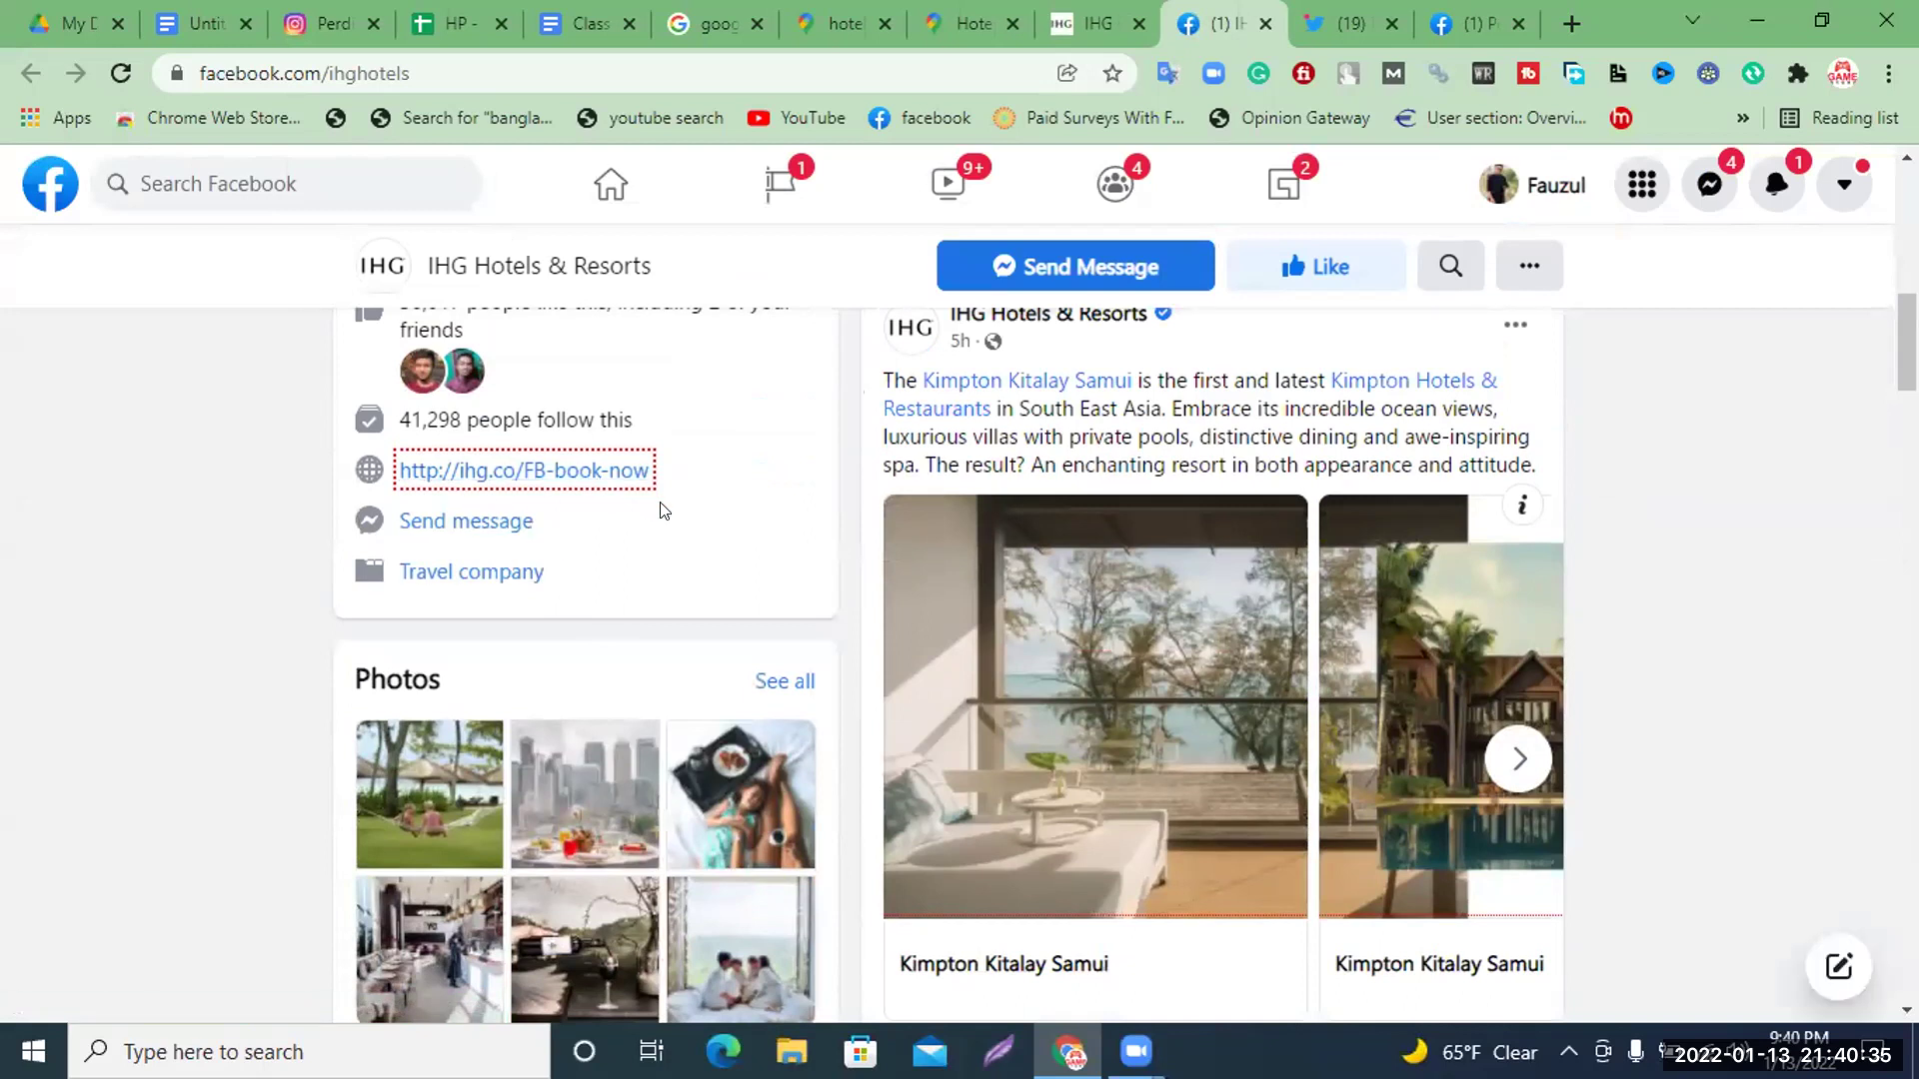
scroll(582, 578, up, 3)
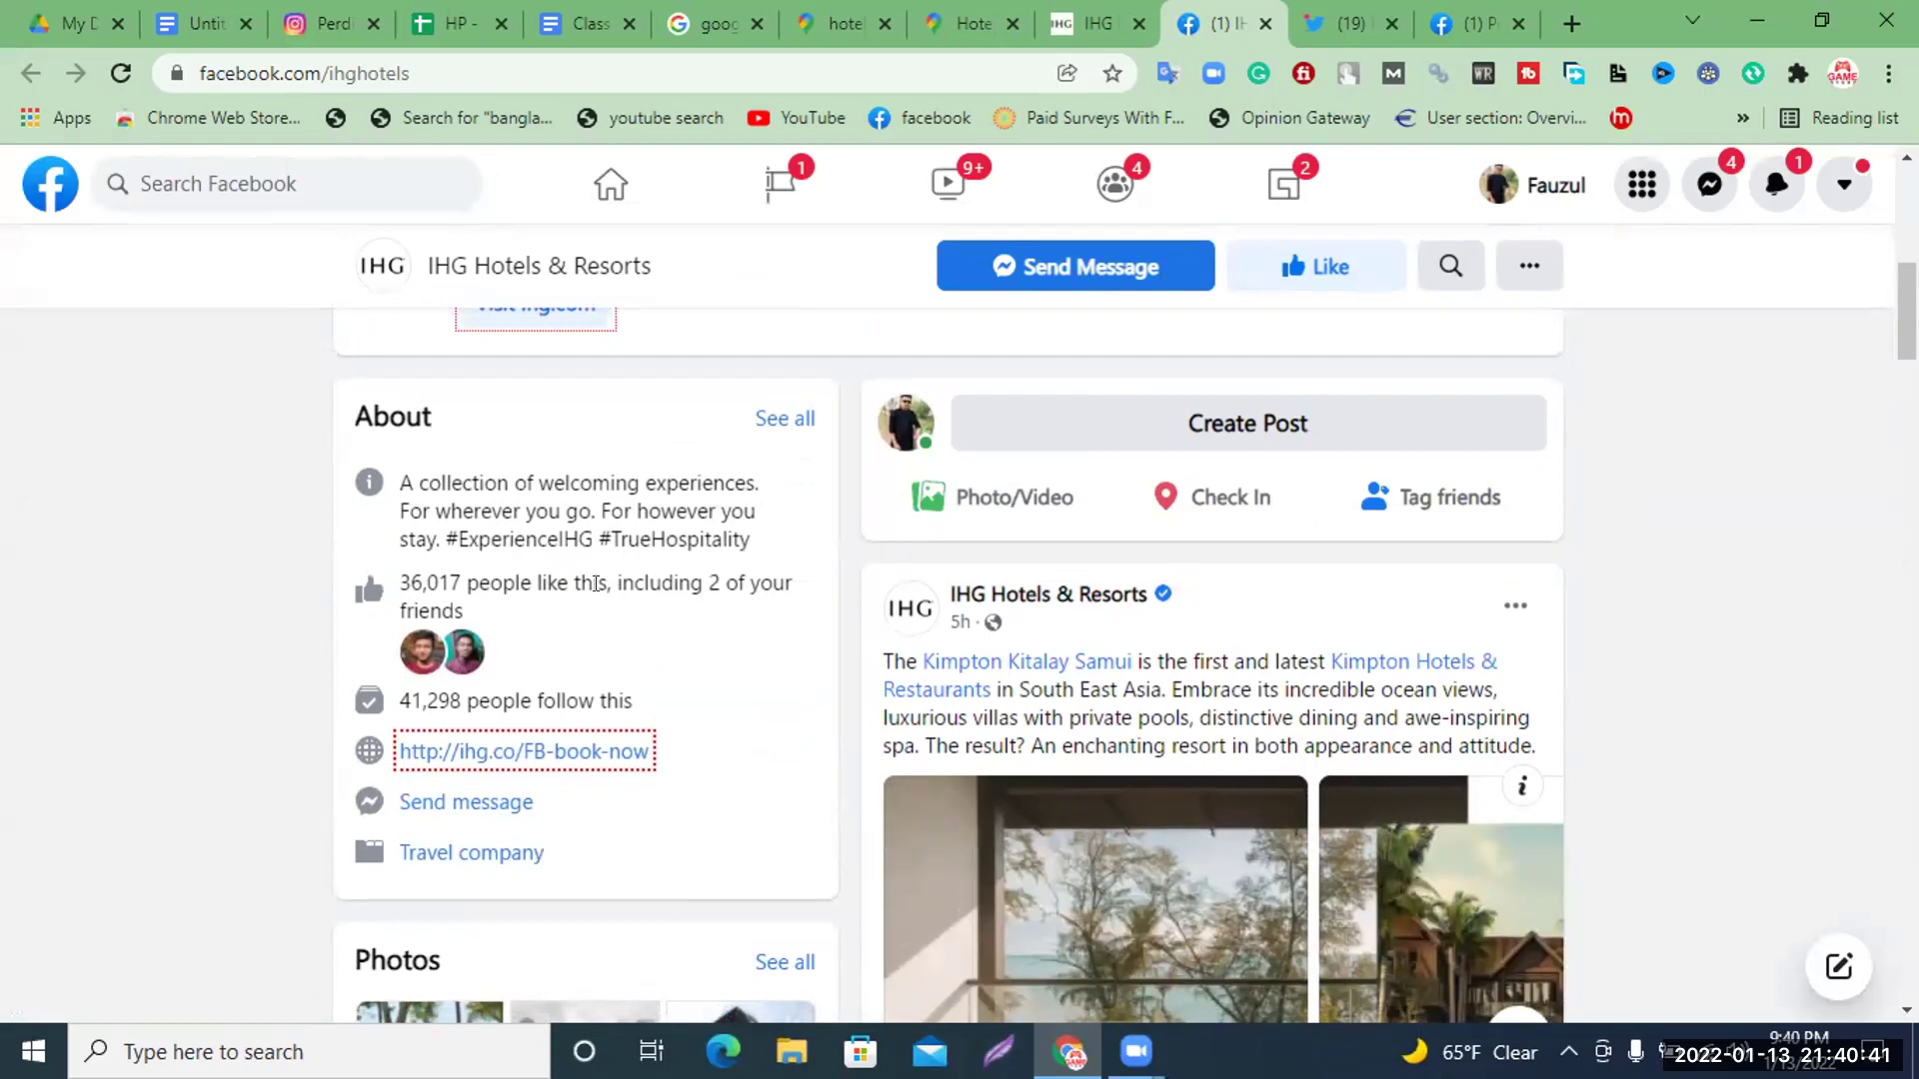
scroll(596, 583, up, 6)
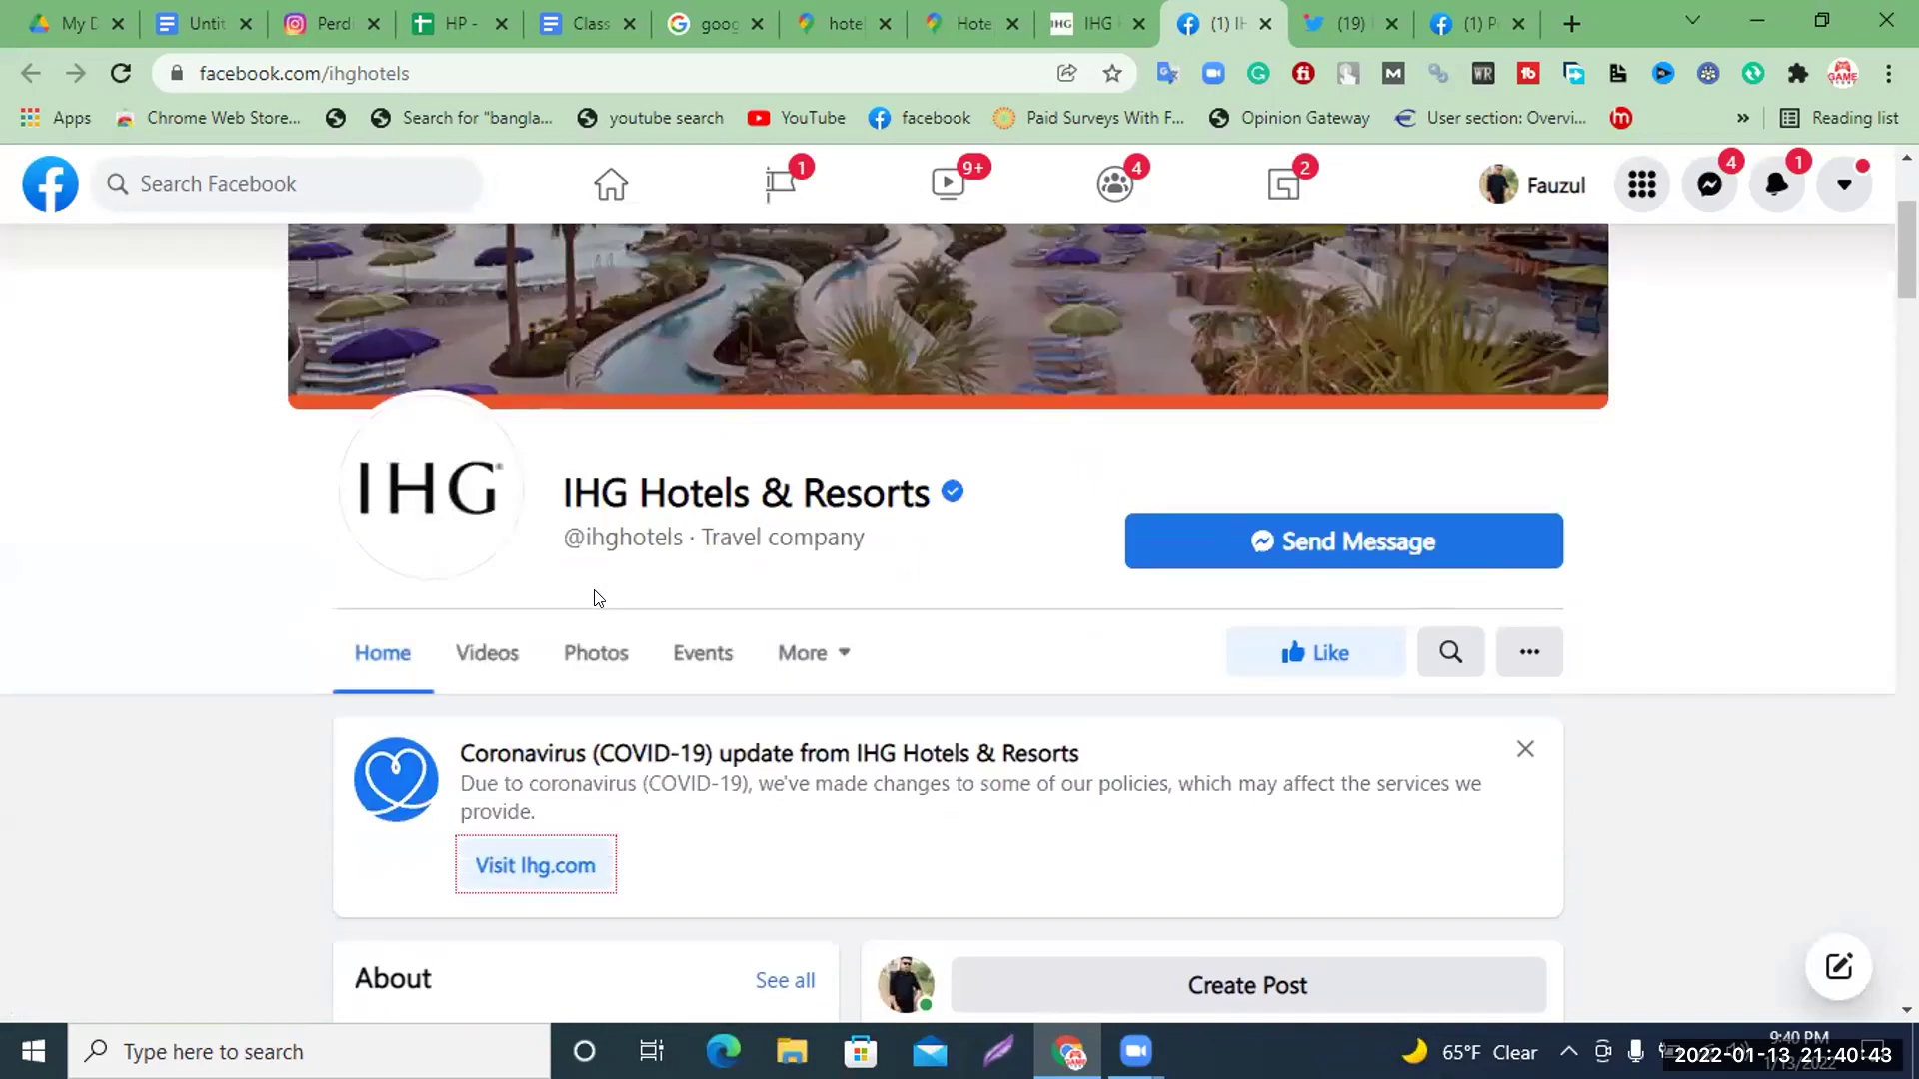
click(817, 662)
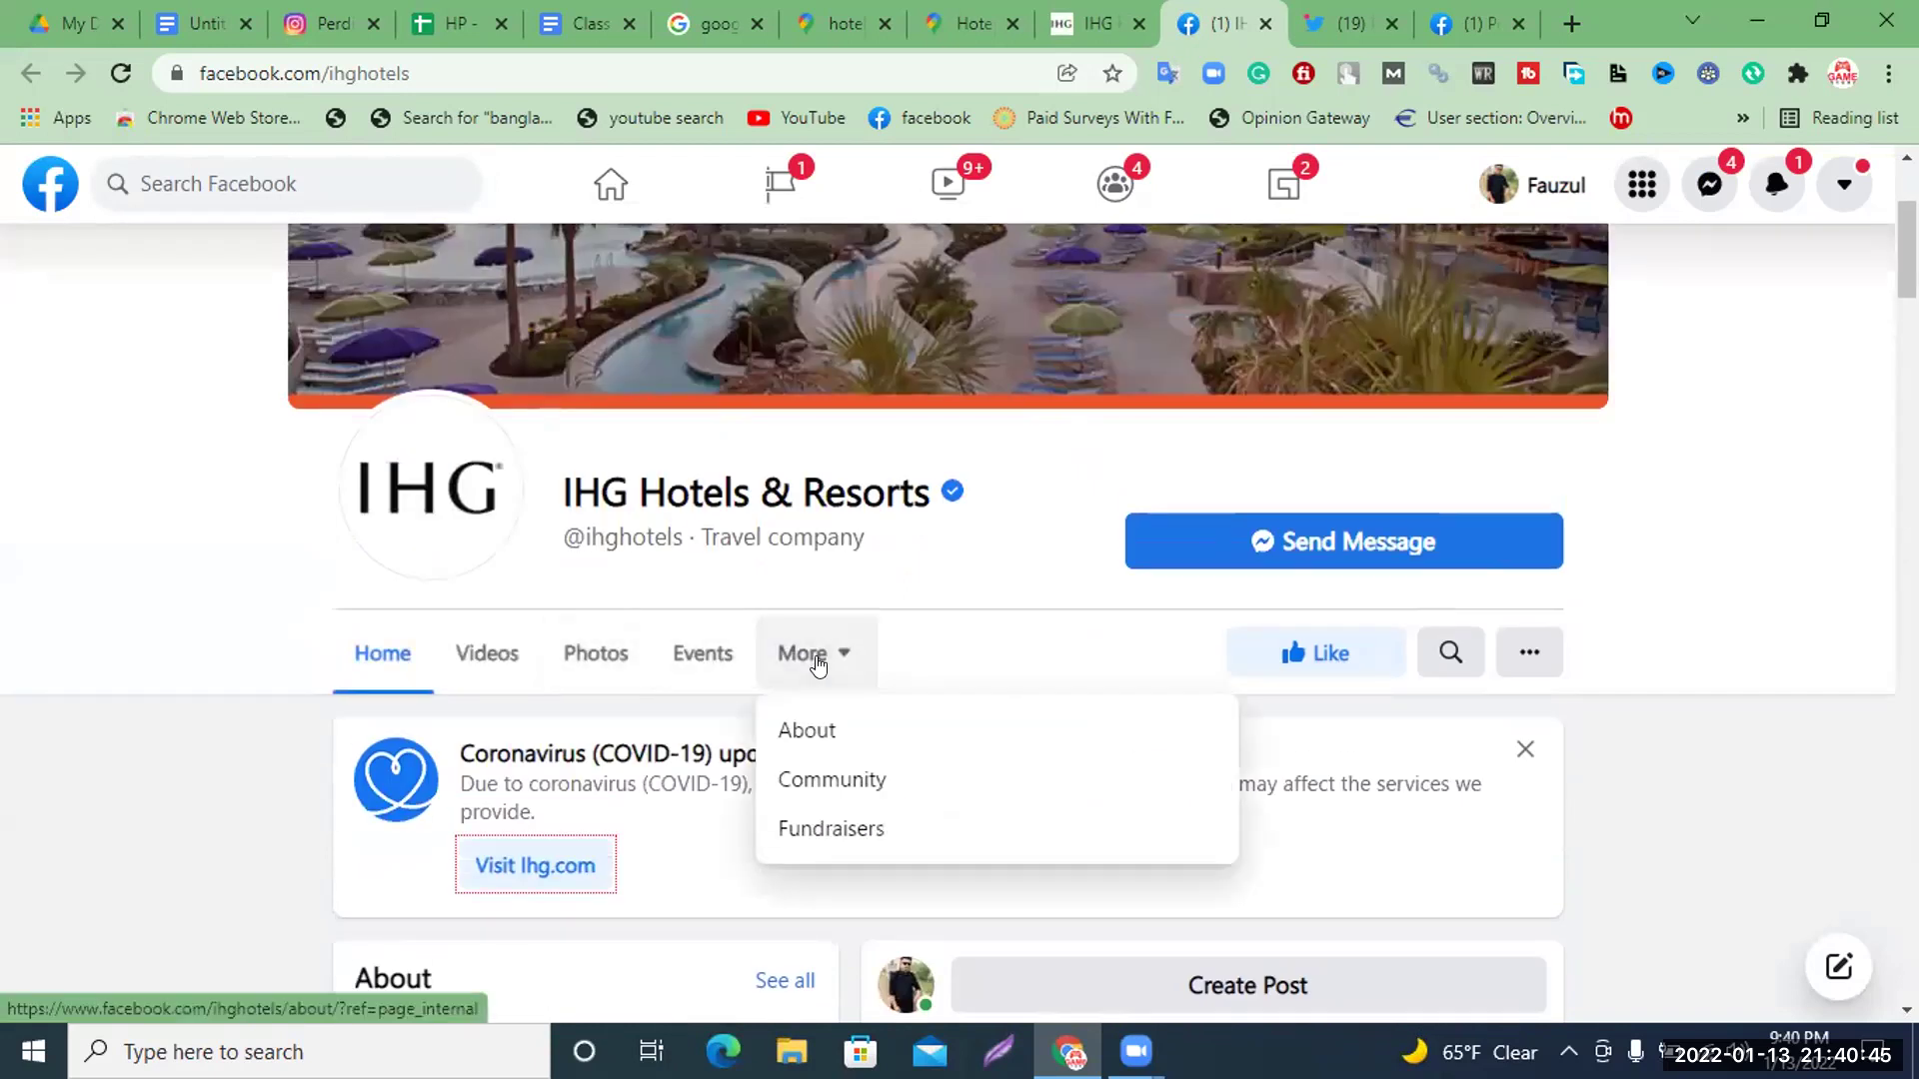
click(810, 728)
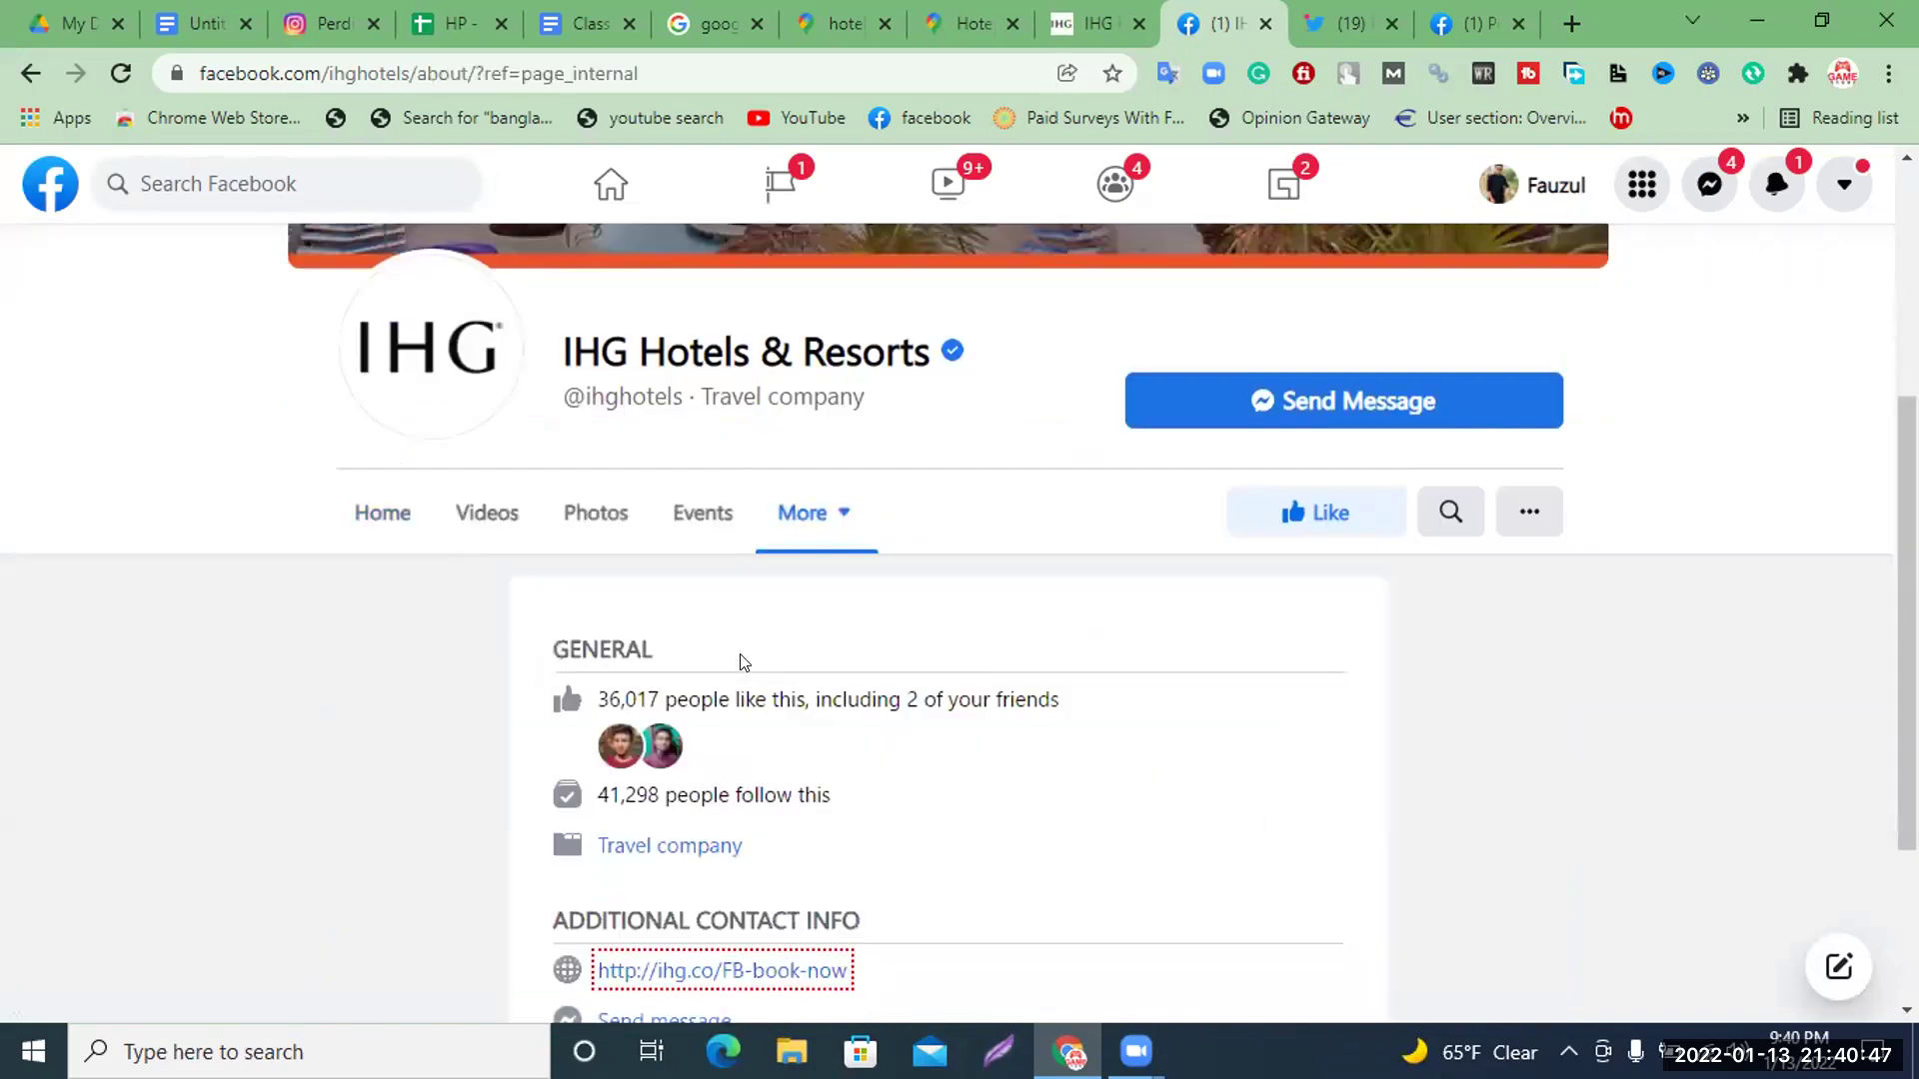
scroll(806, 617, down, 3)
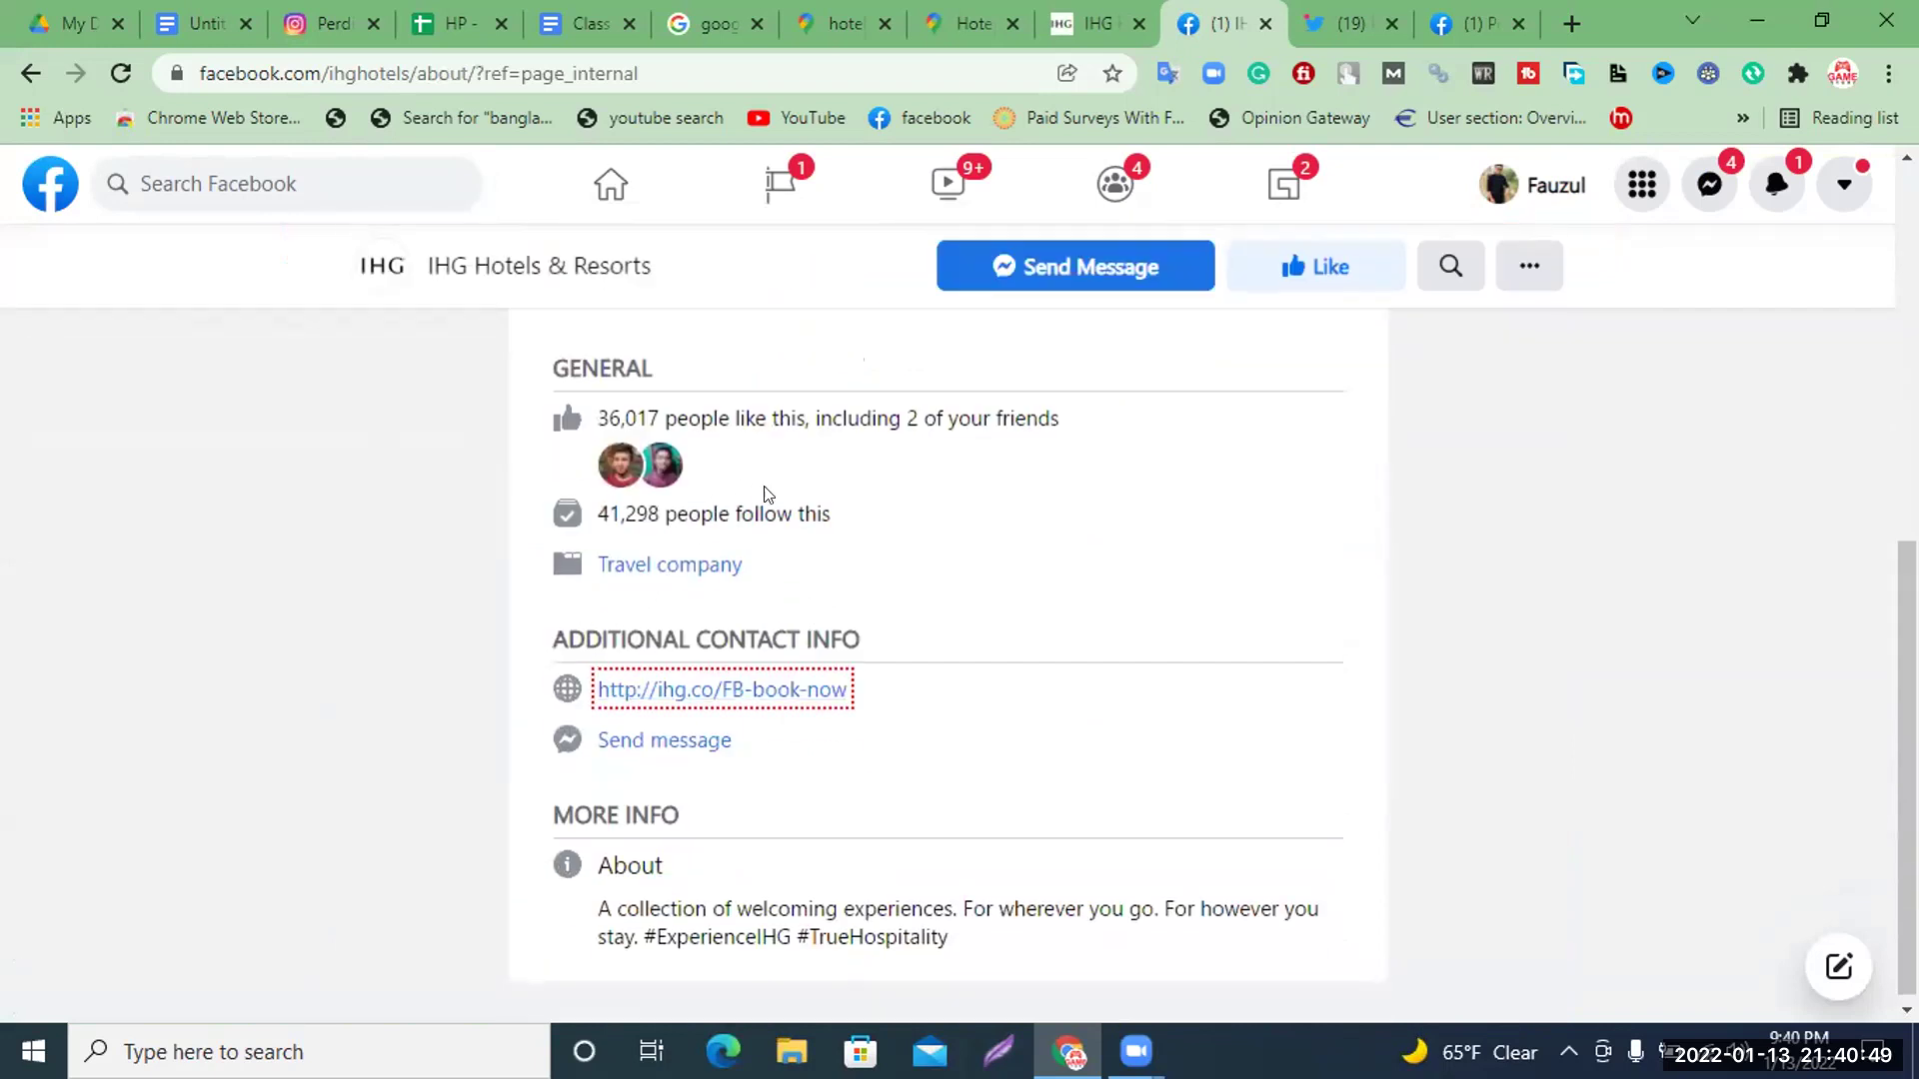
Open the ihg.co/FB-book-now link from the Facebook contact info and examine the IHG page's footer for contact links
click(824, 702)
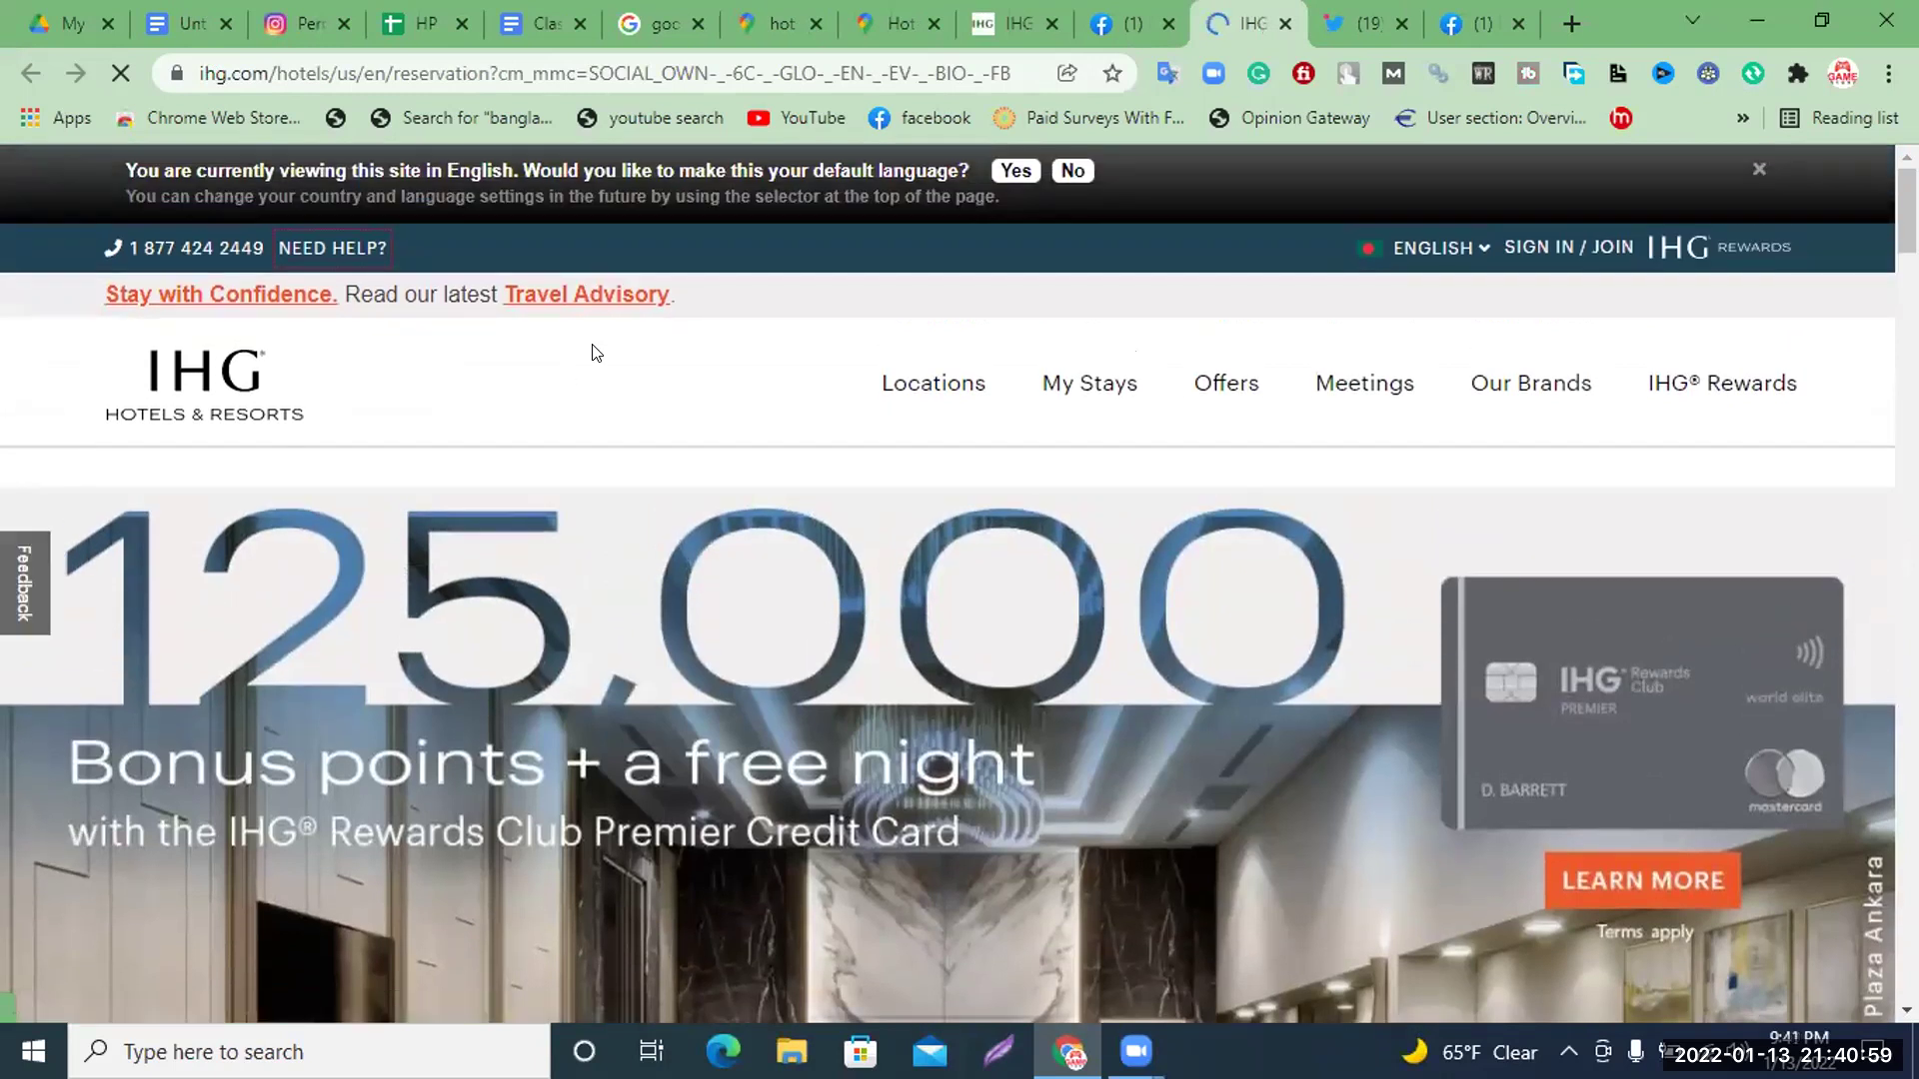
scroll(1075, 289, down, 15)
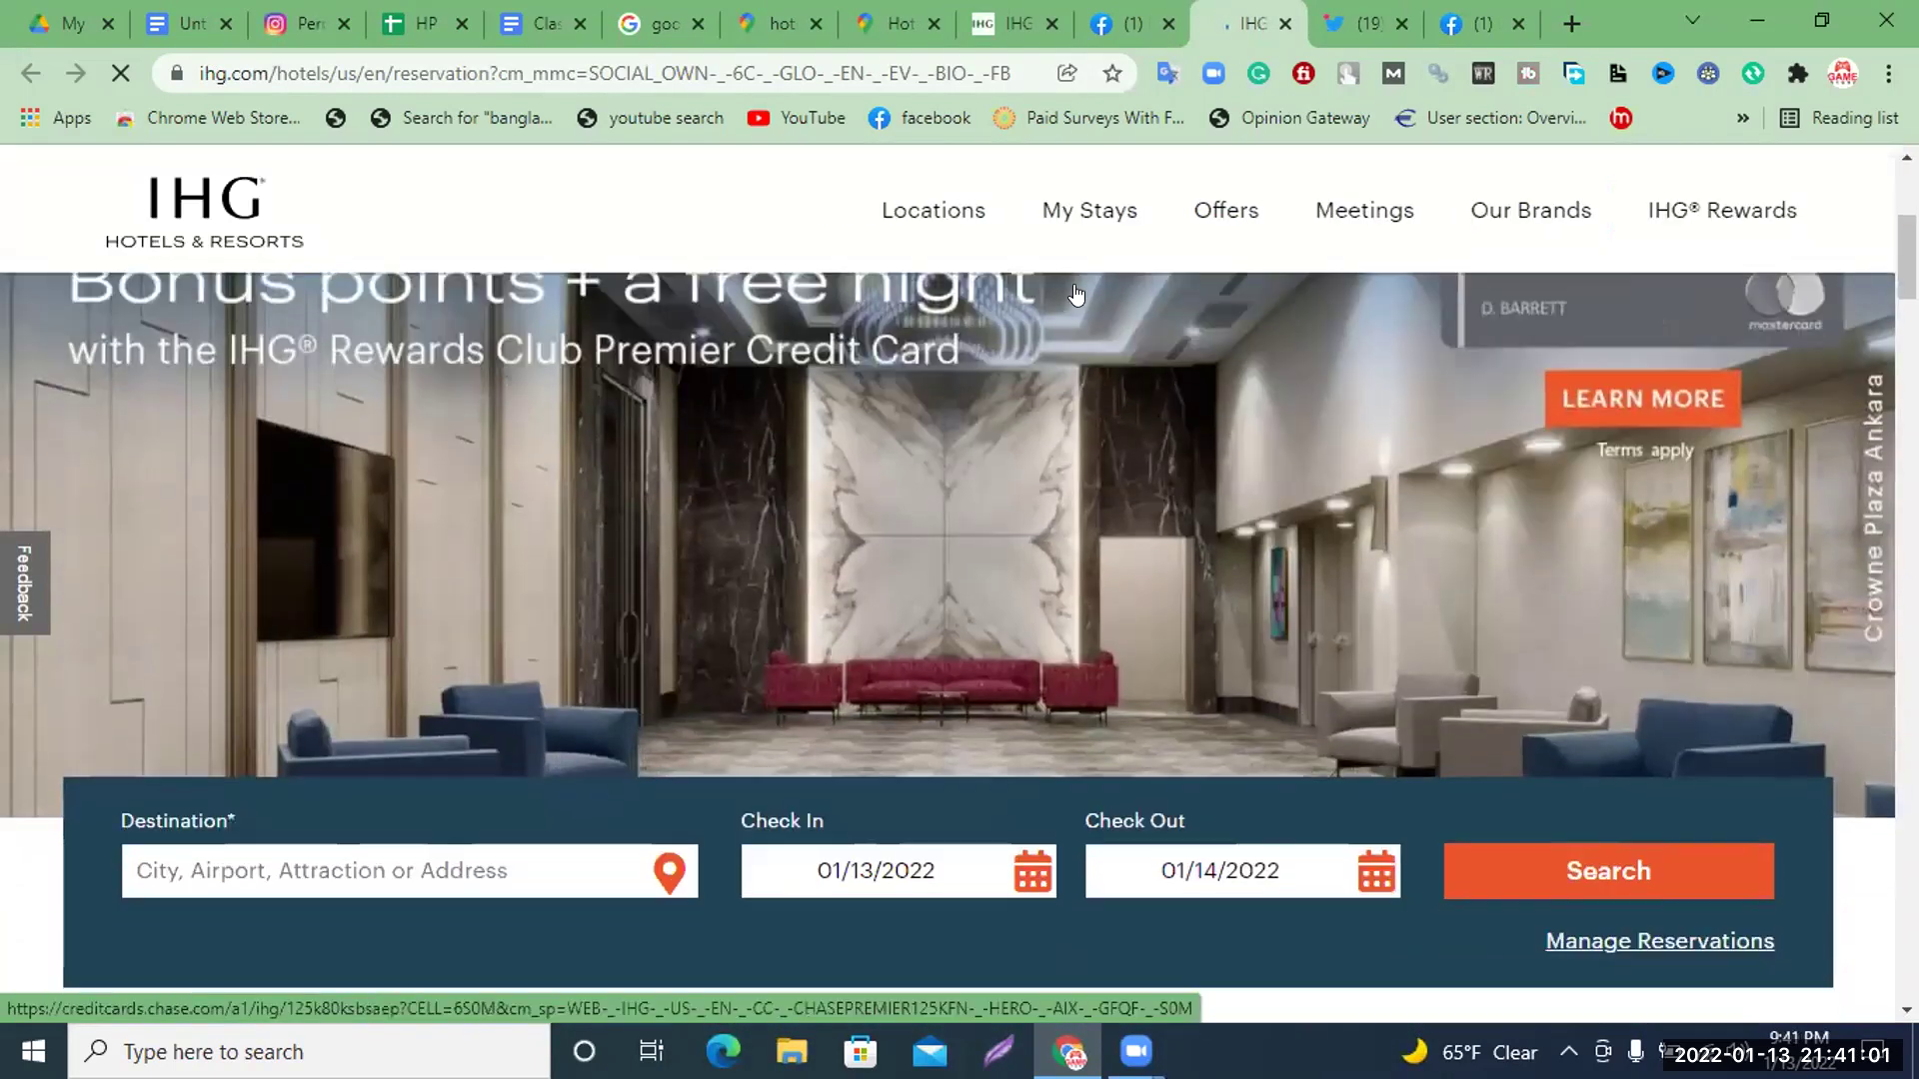
scroll(1075, 290, down, 20)
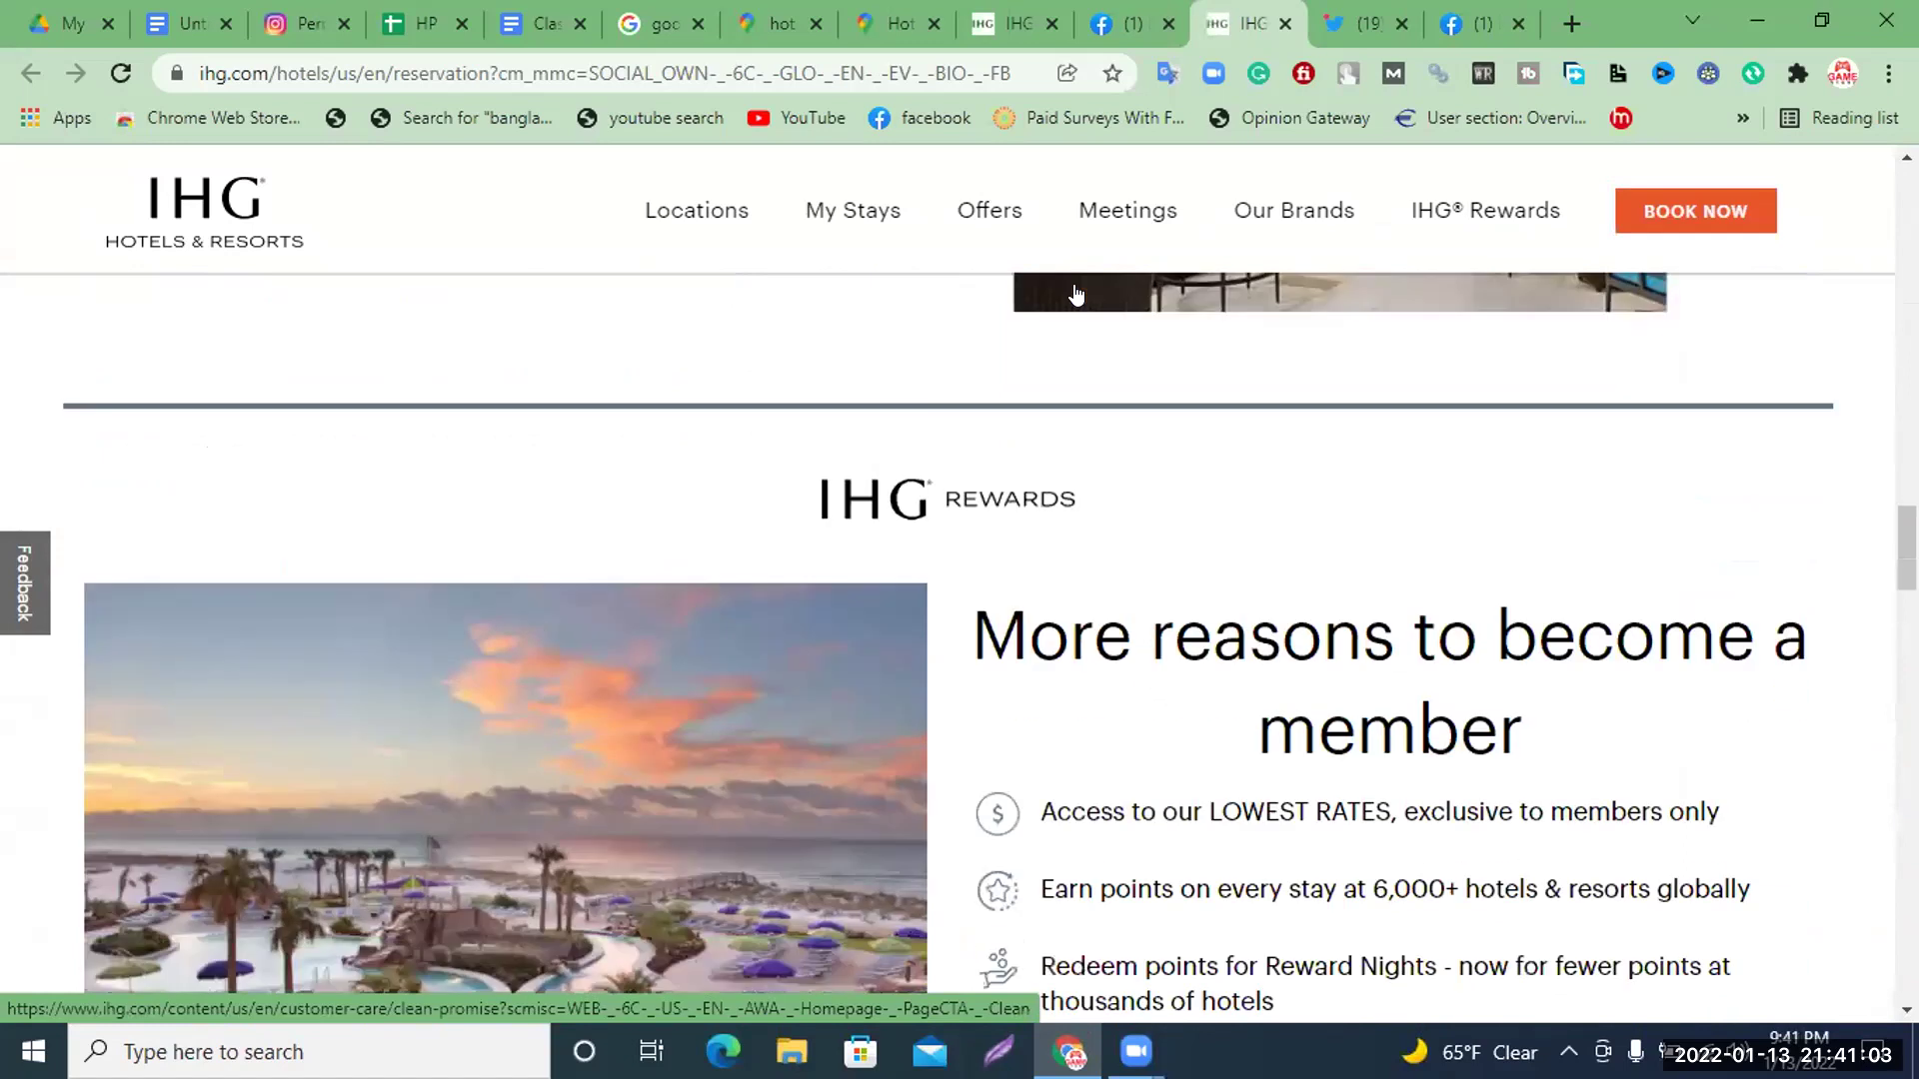
scroll(1080, 295, down, 17)
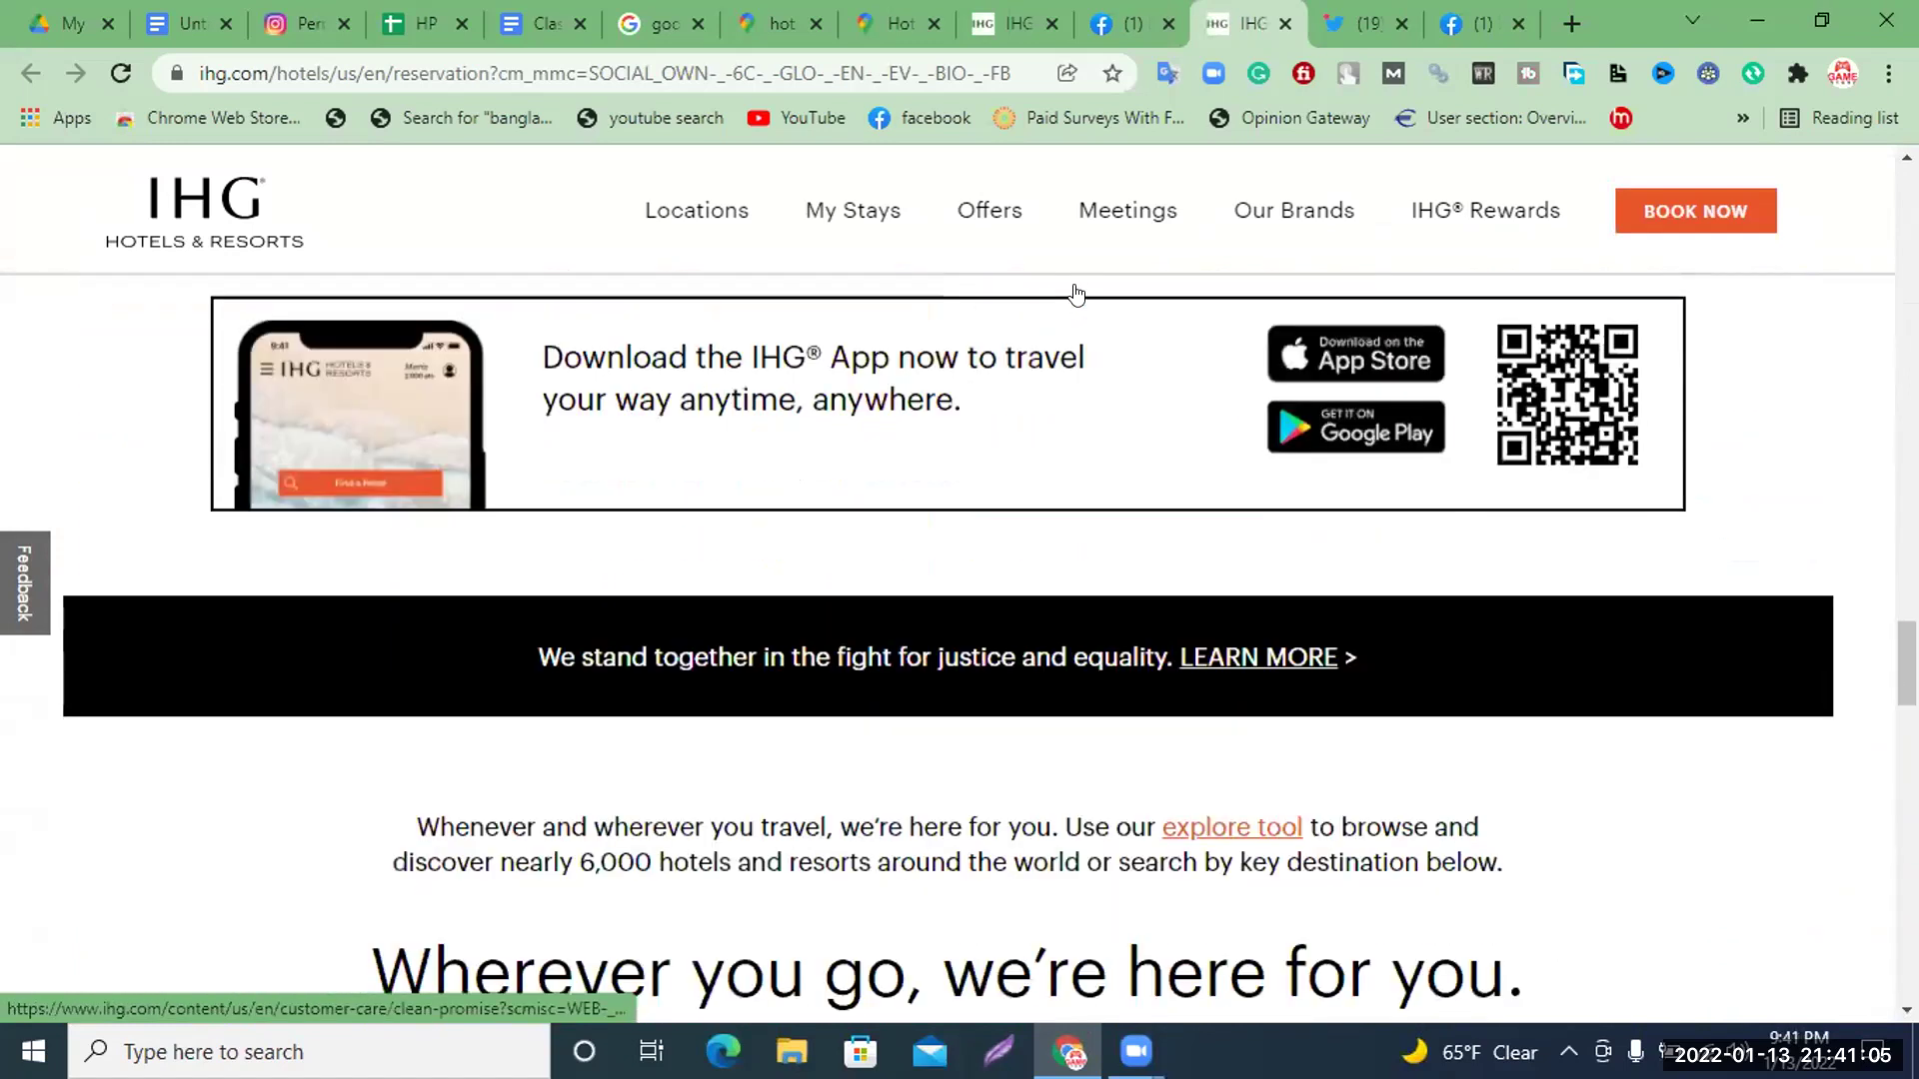
scroll(1075, 284, down, 6)
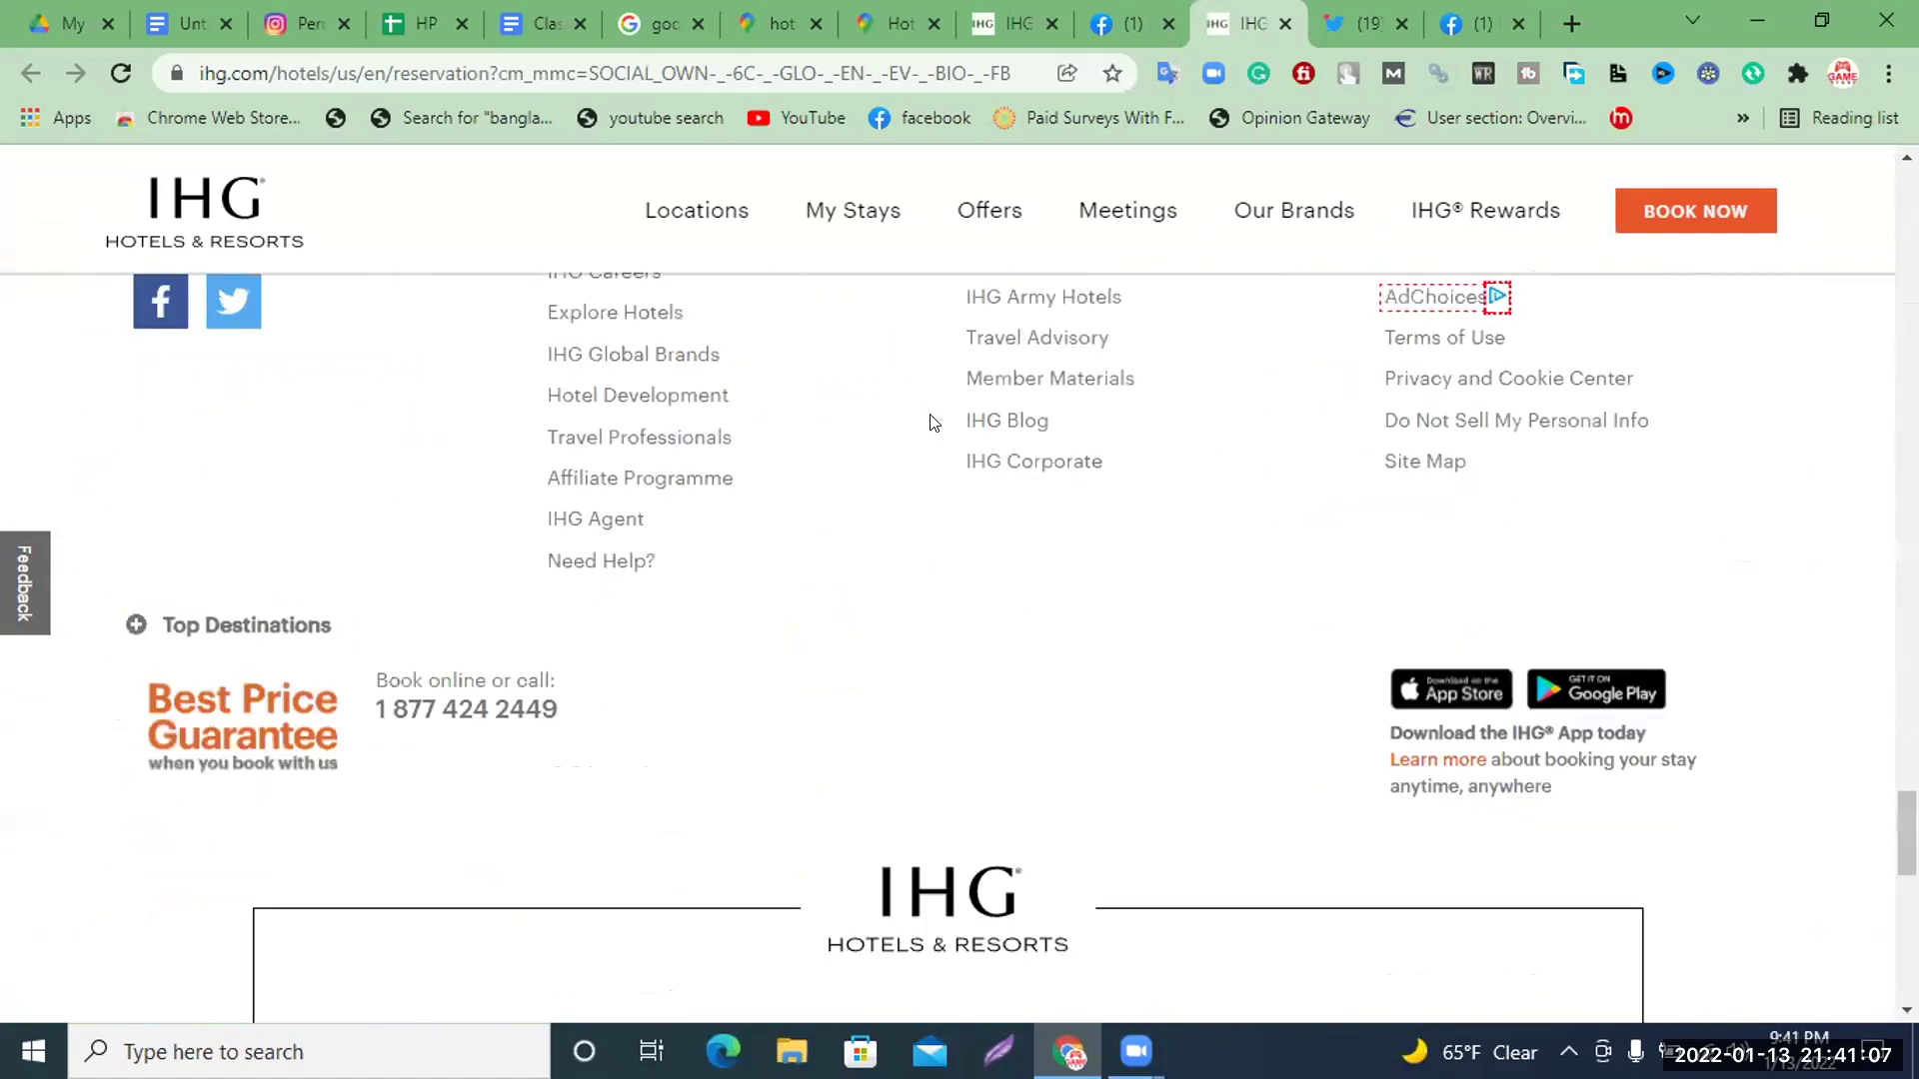
scroll(932, 422, up, 1)
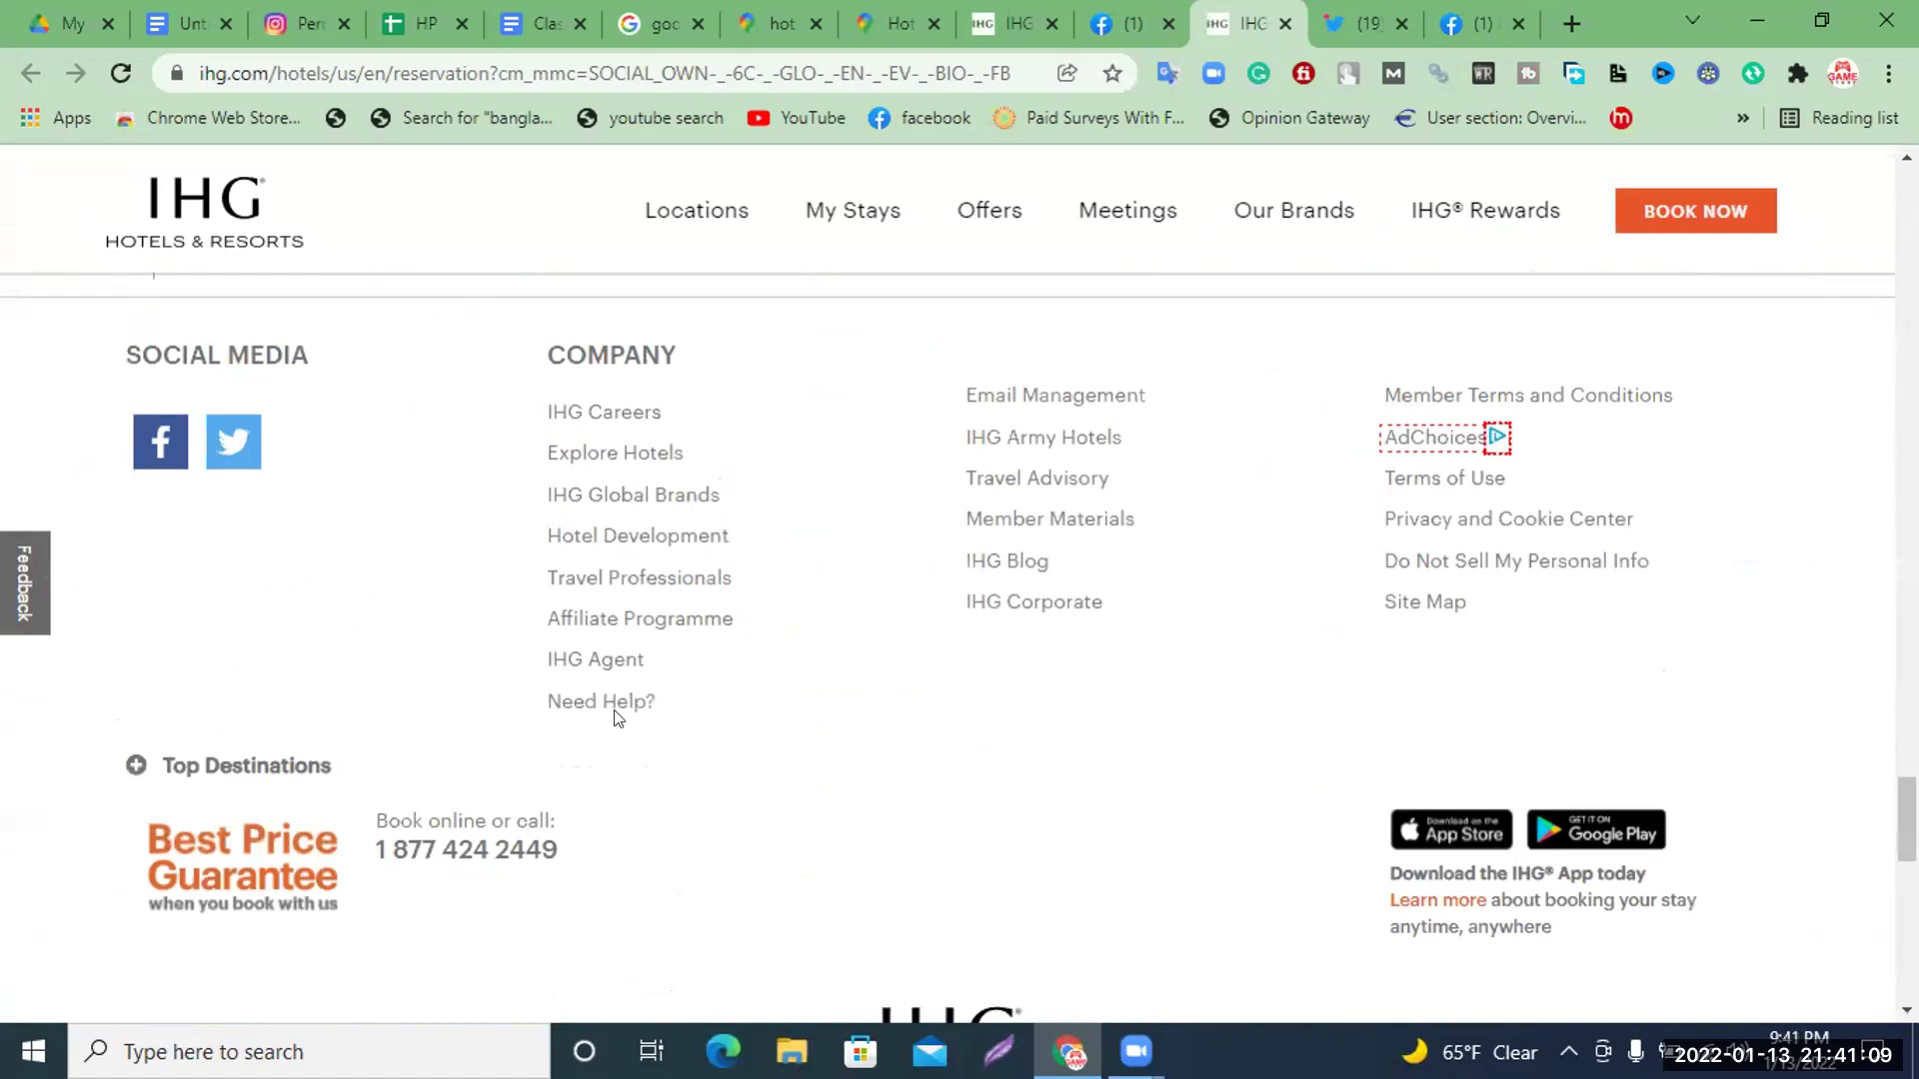
Open the Email Management page from the IHG footer and look through it for an email contact
click(1116, 397)
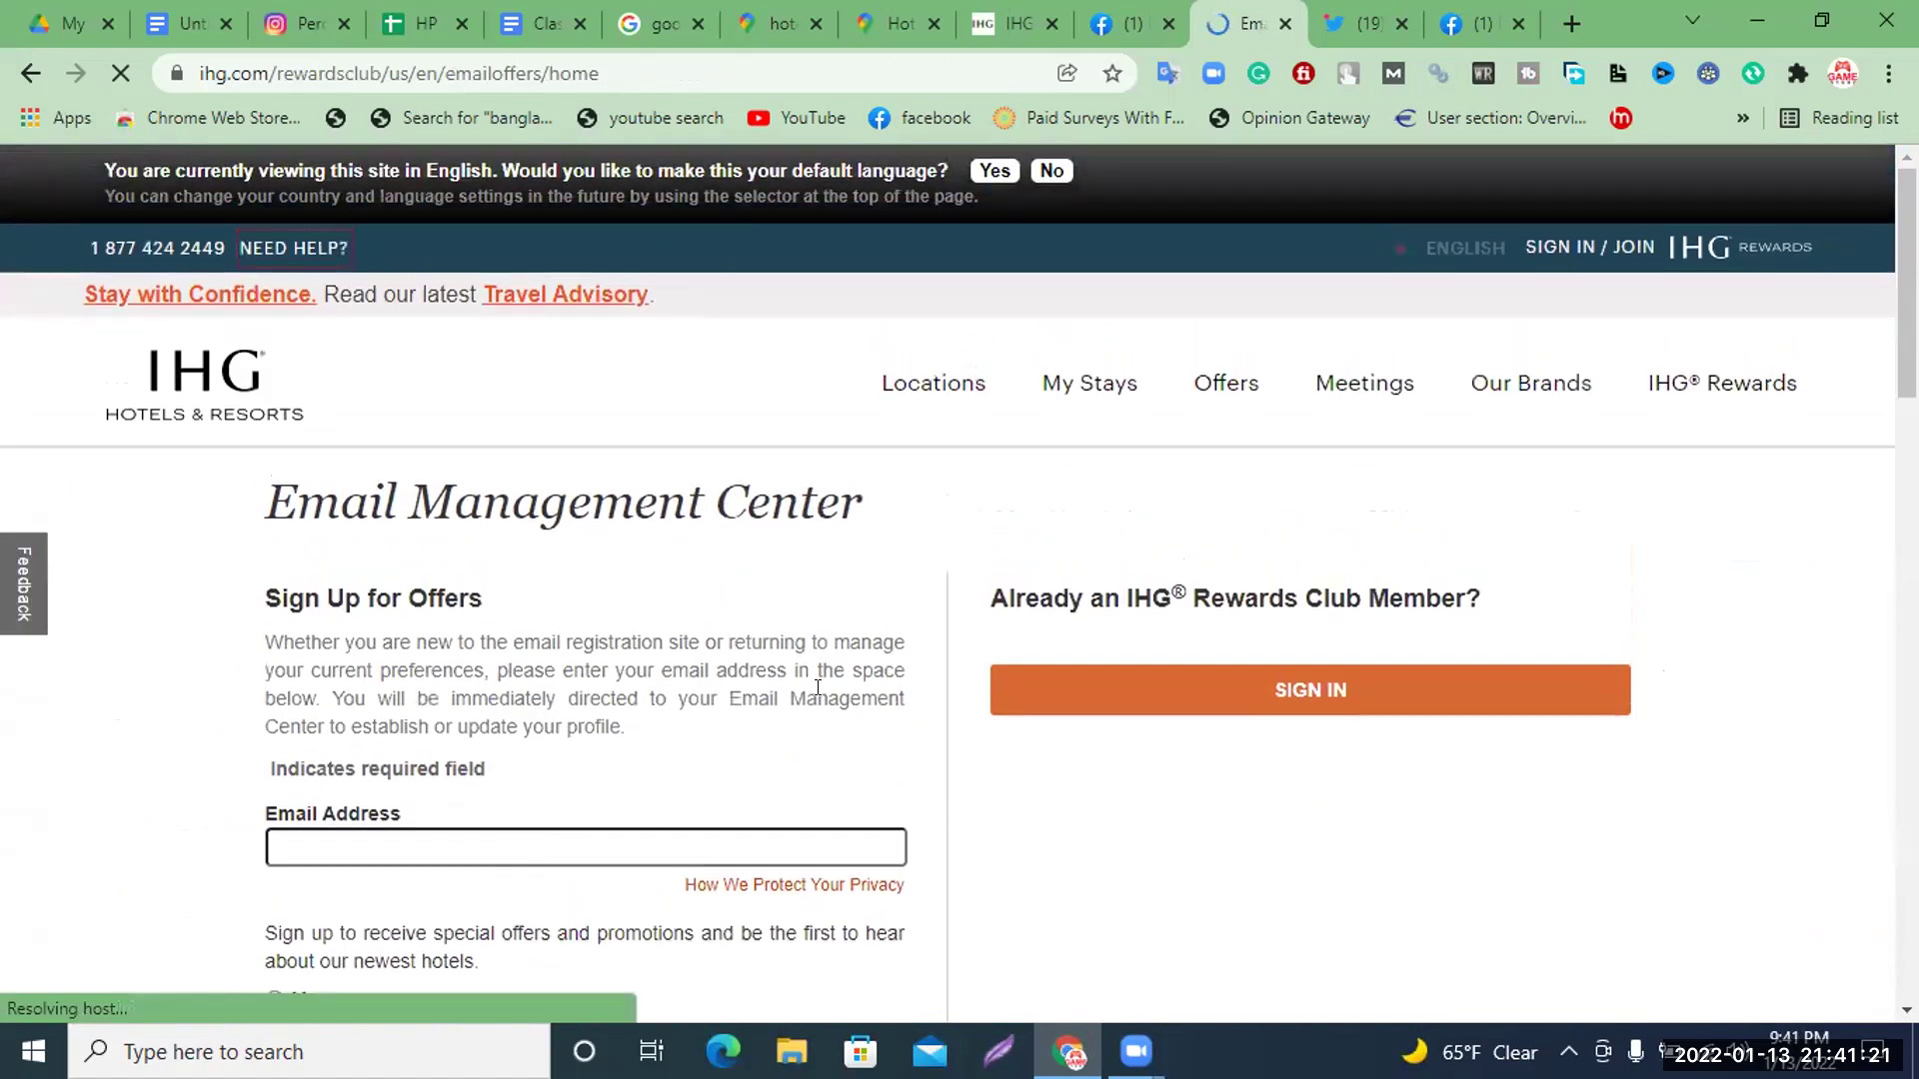
scroll(817, 690, down, 7)
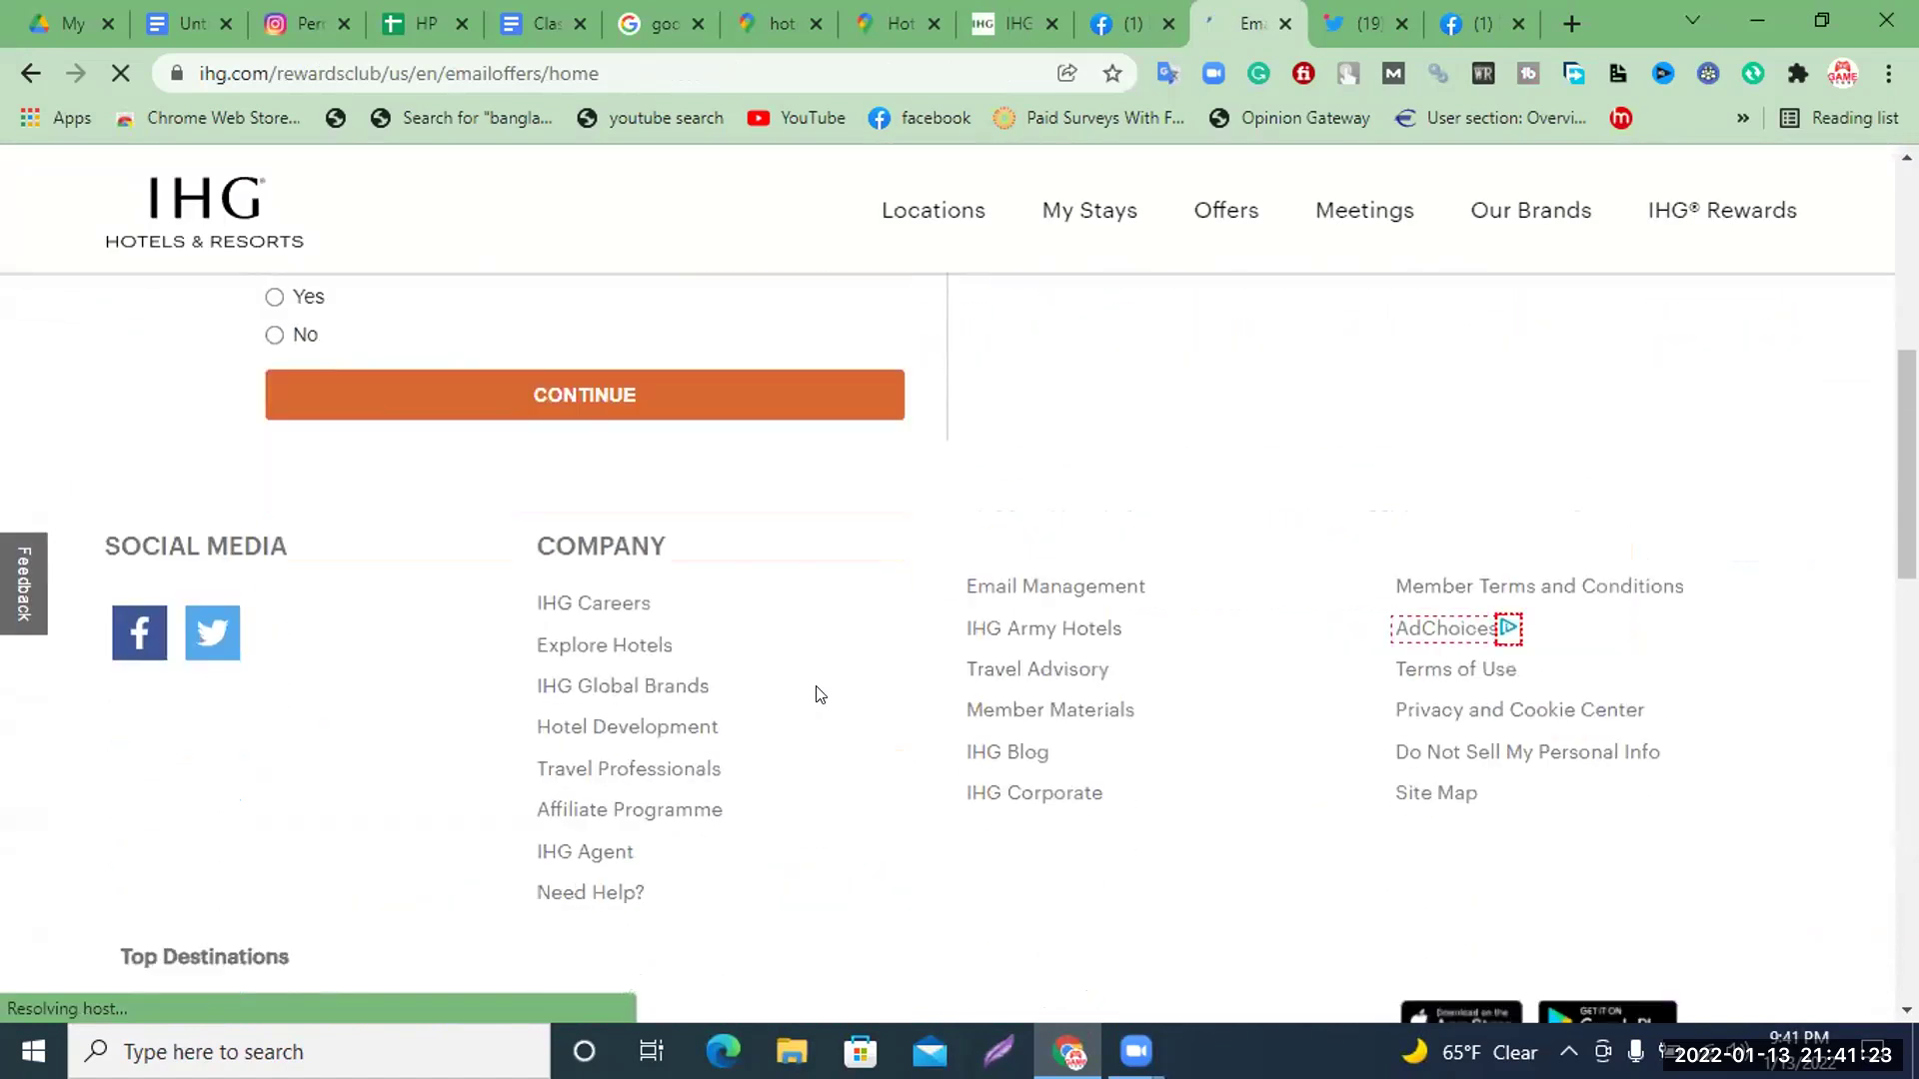
scroll(818, 693, down, 2)
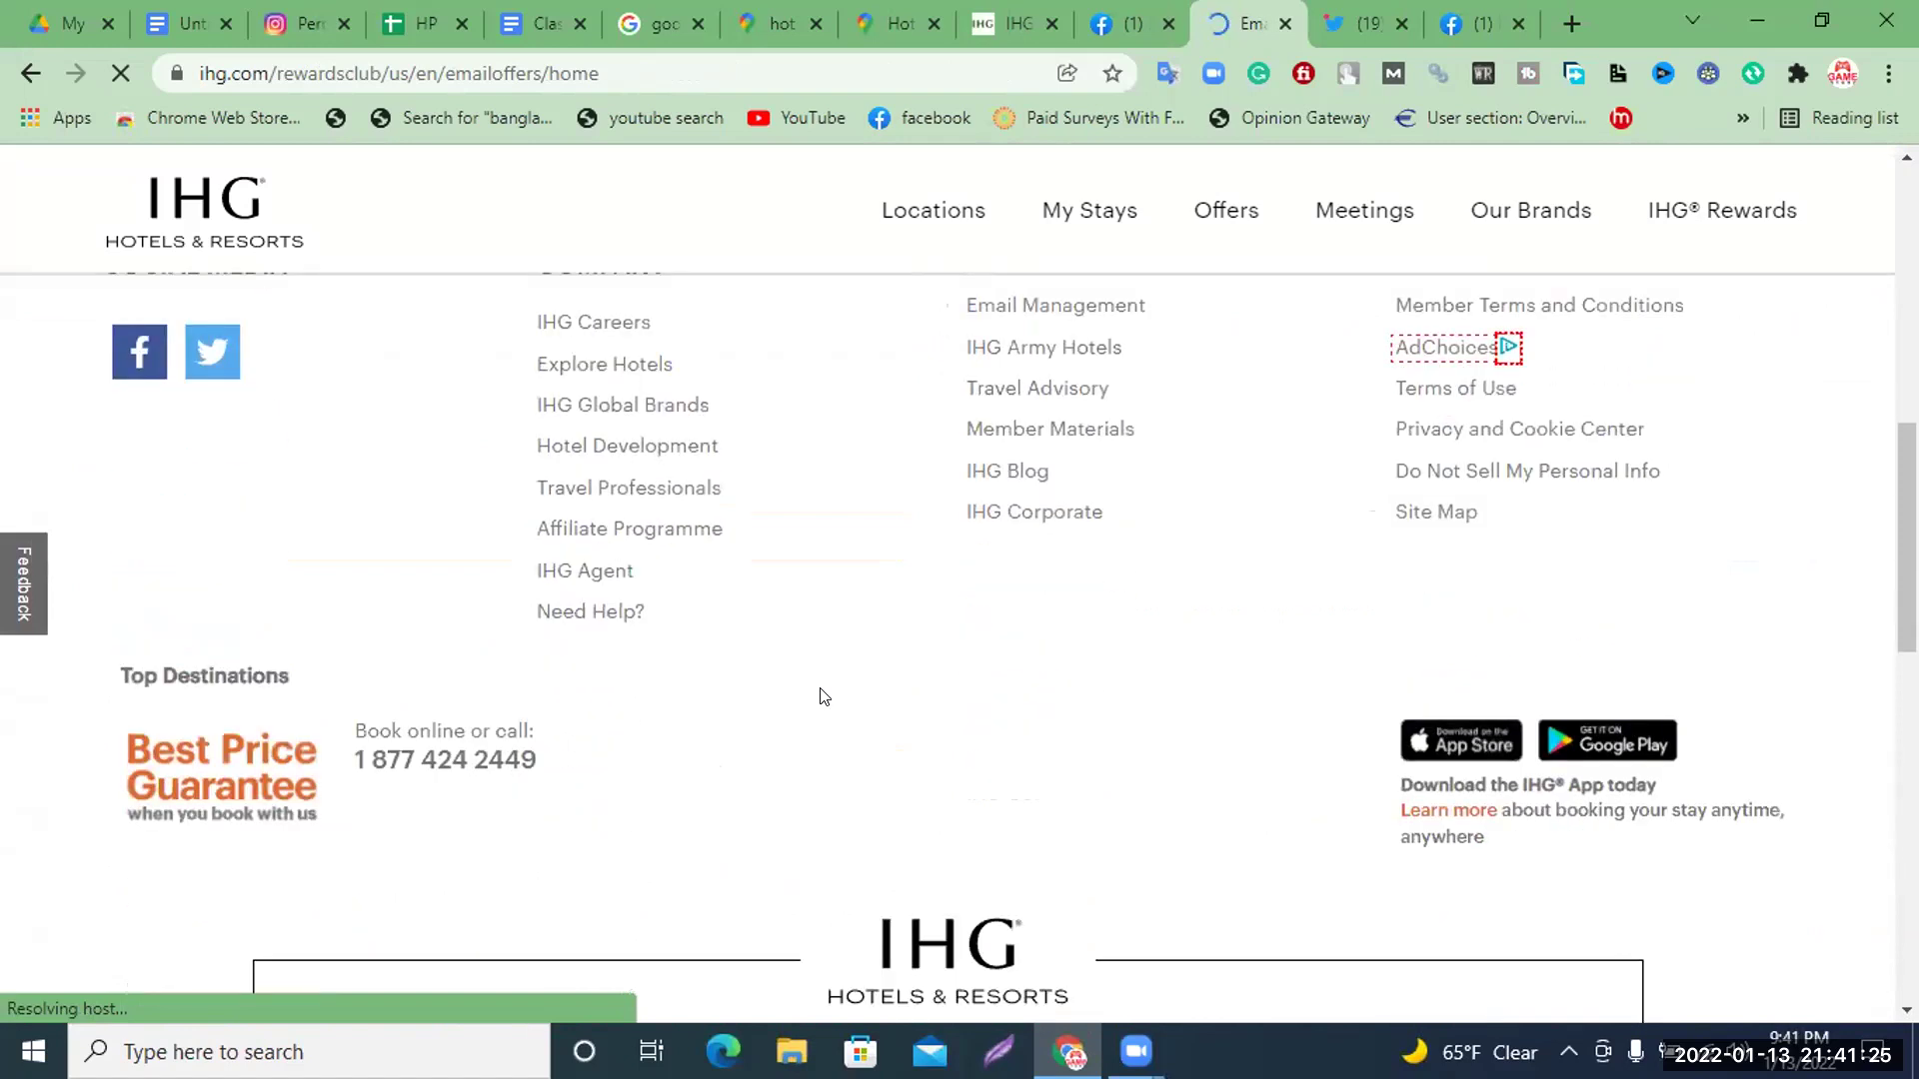
scroll(821, 698, down, 3)
scroll(821, 705, up, 3)
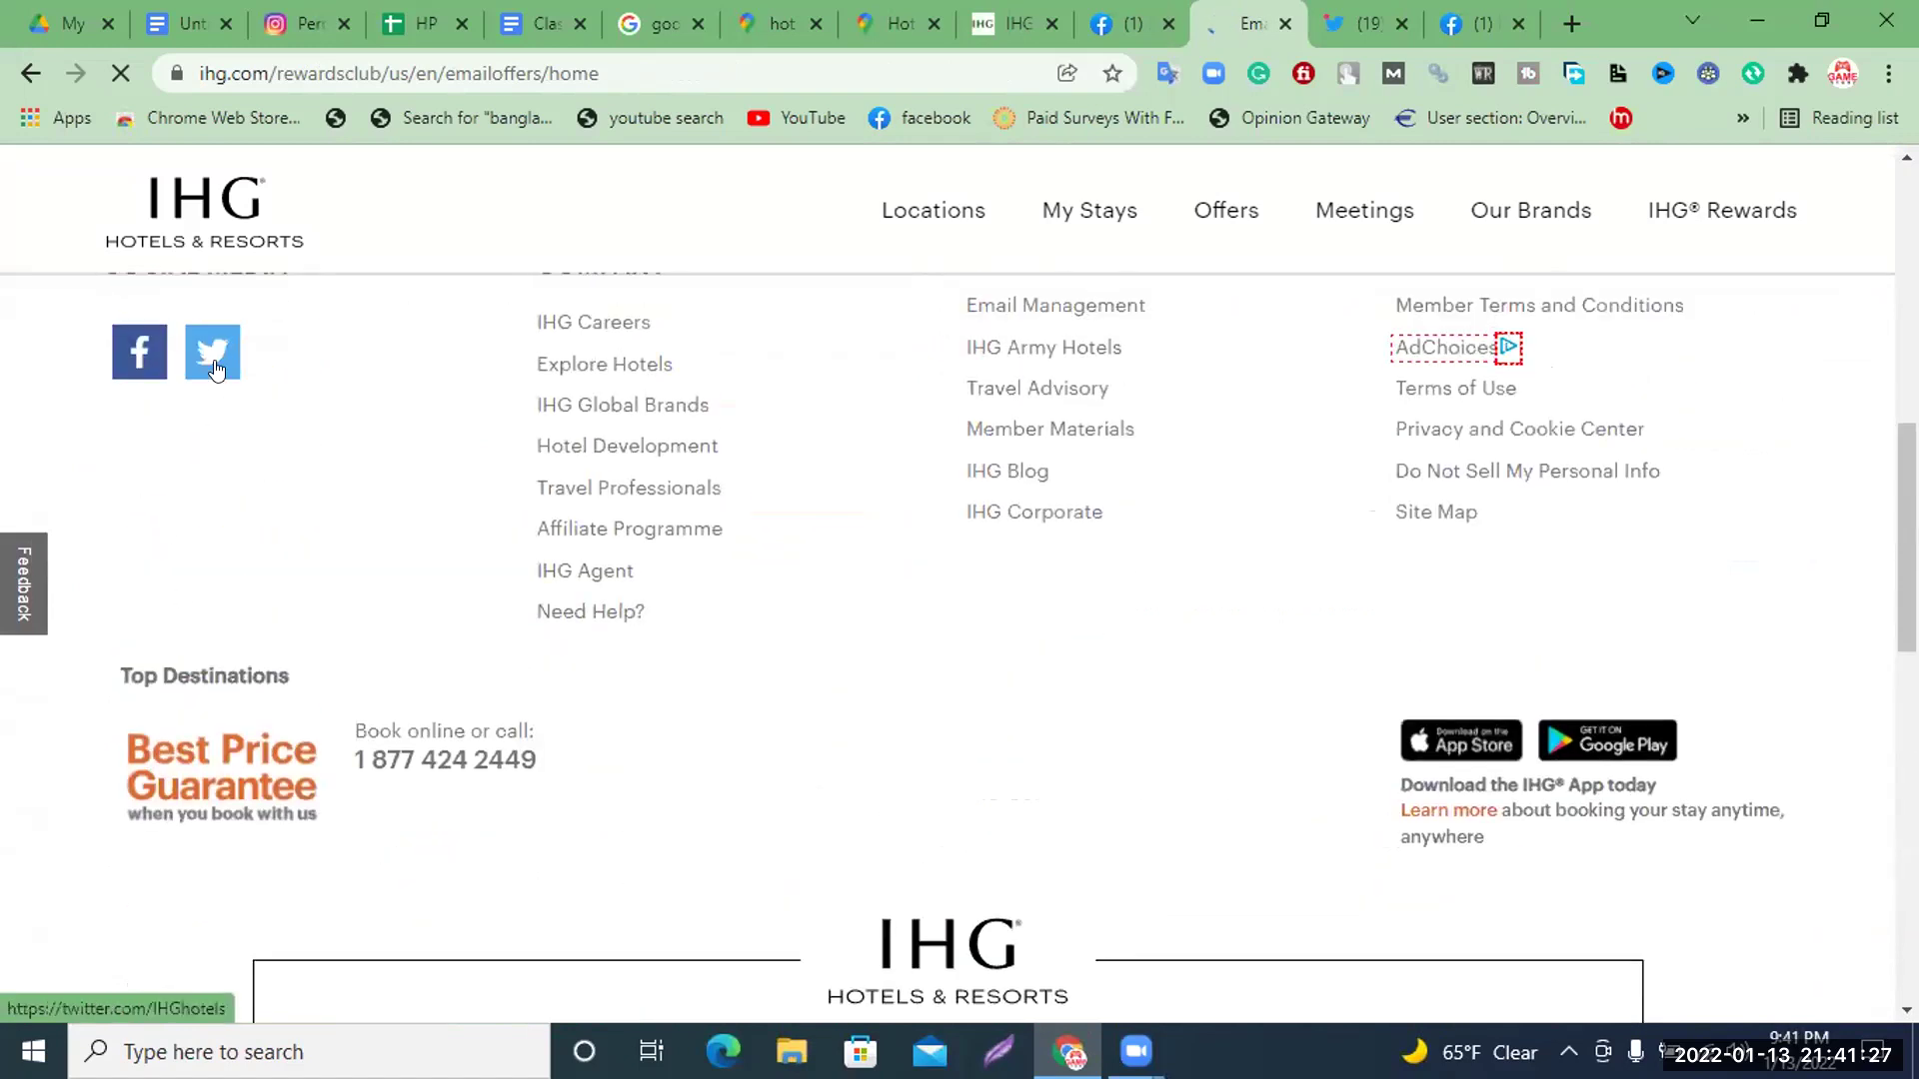
Open IHG's Twitter profile from the footer, examine its contact details and open its direct message conversation
click(214, 369)
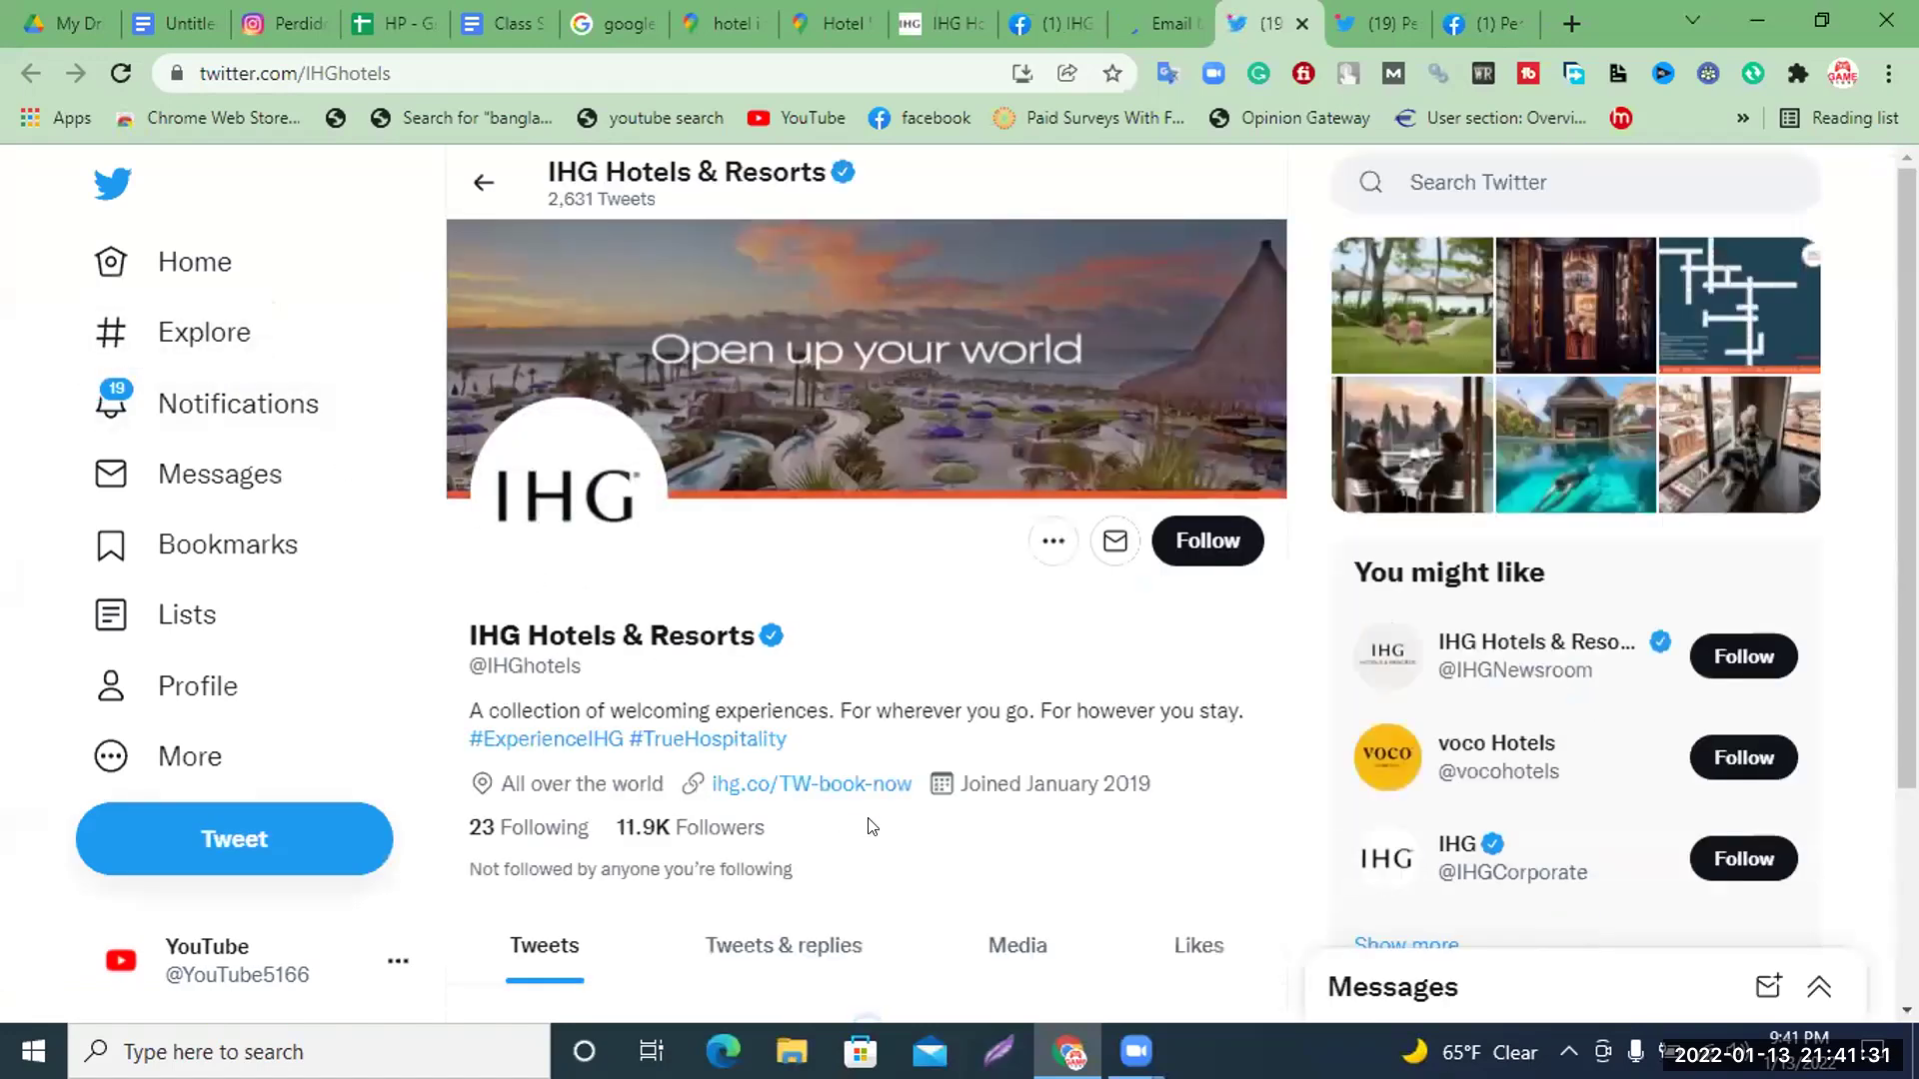
scroll(811, 737, down, 5)
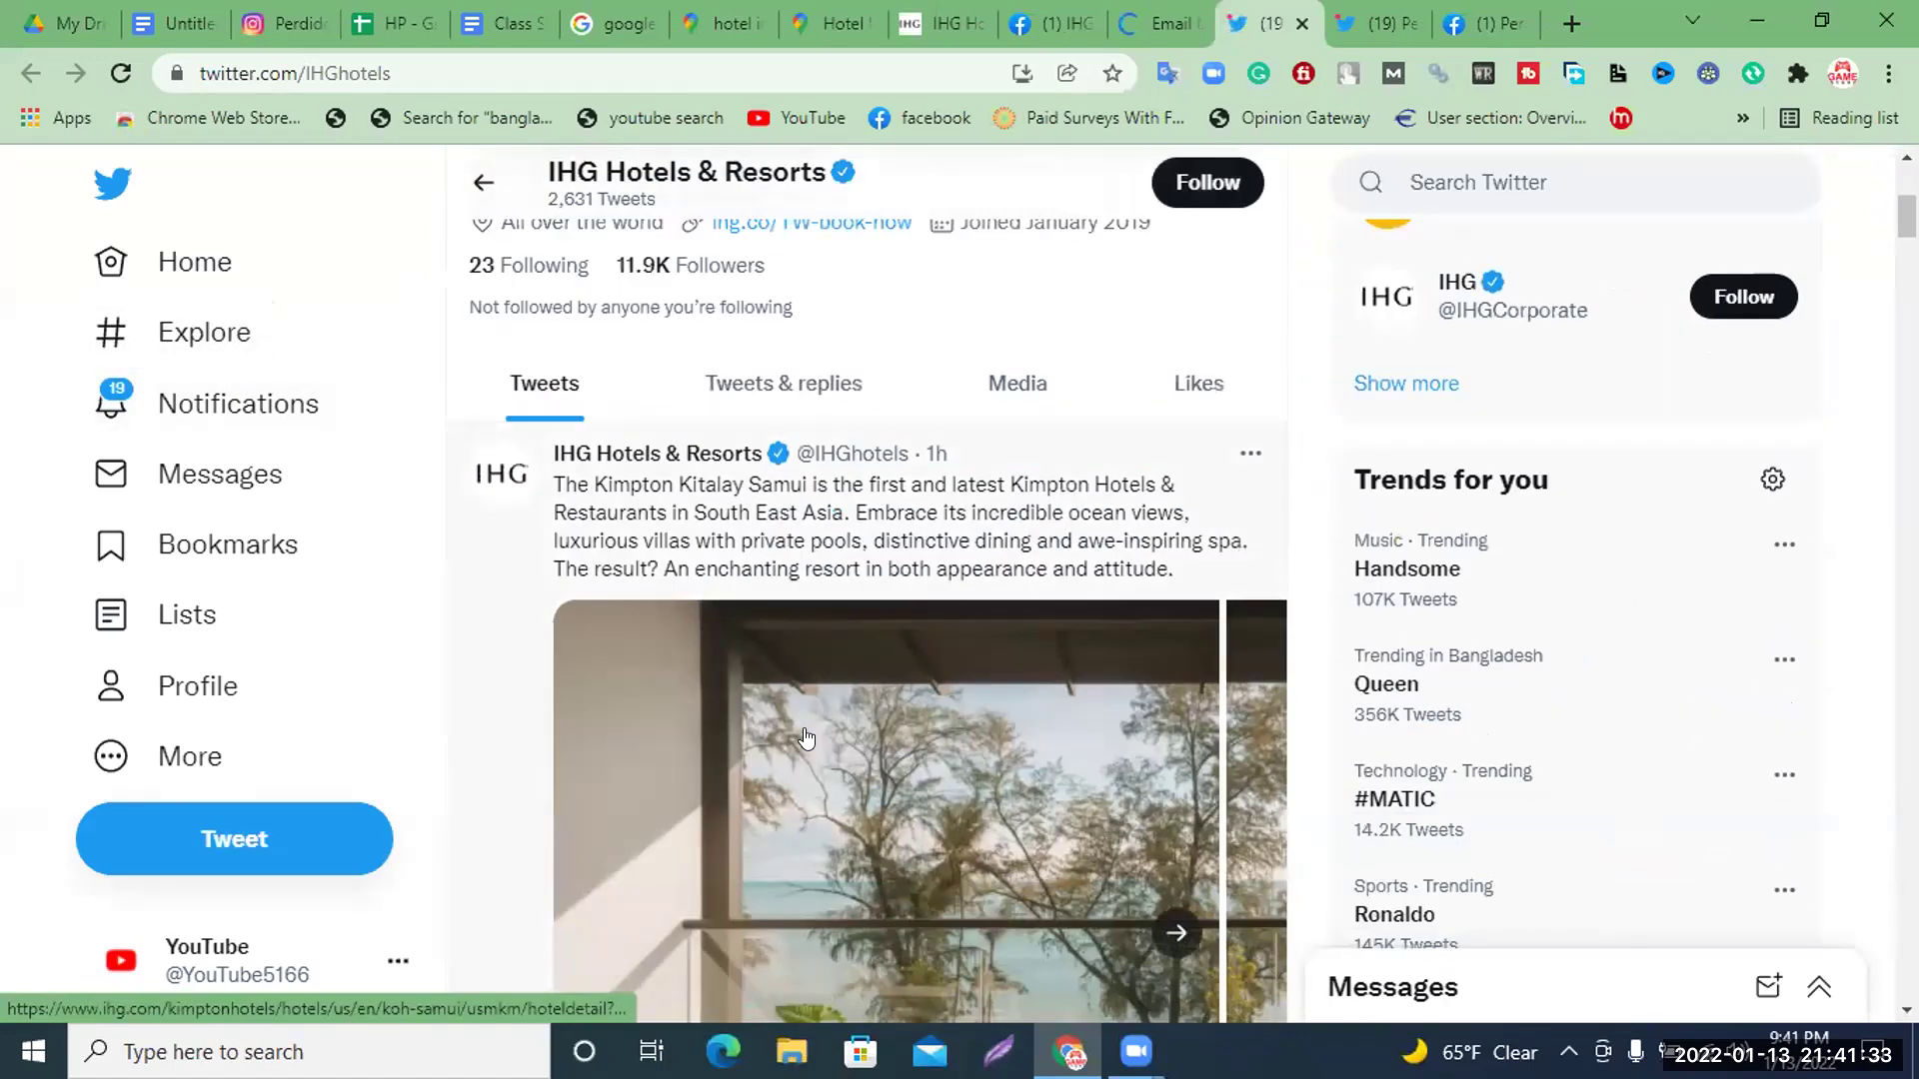
scroll(806, 738, up, 5)
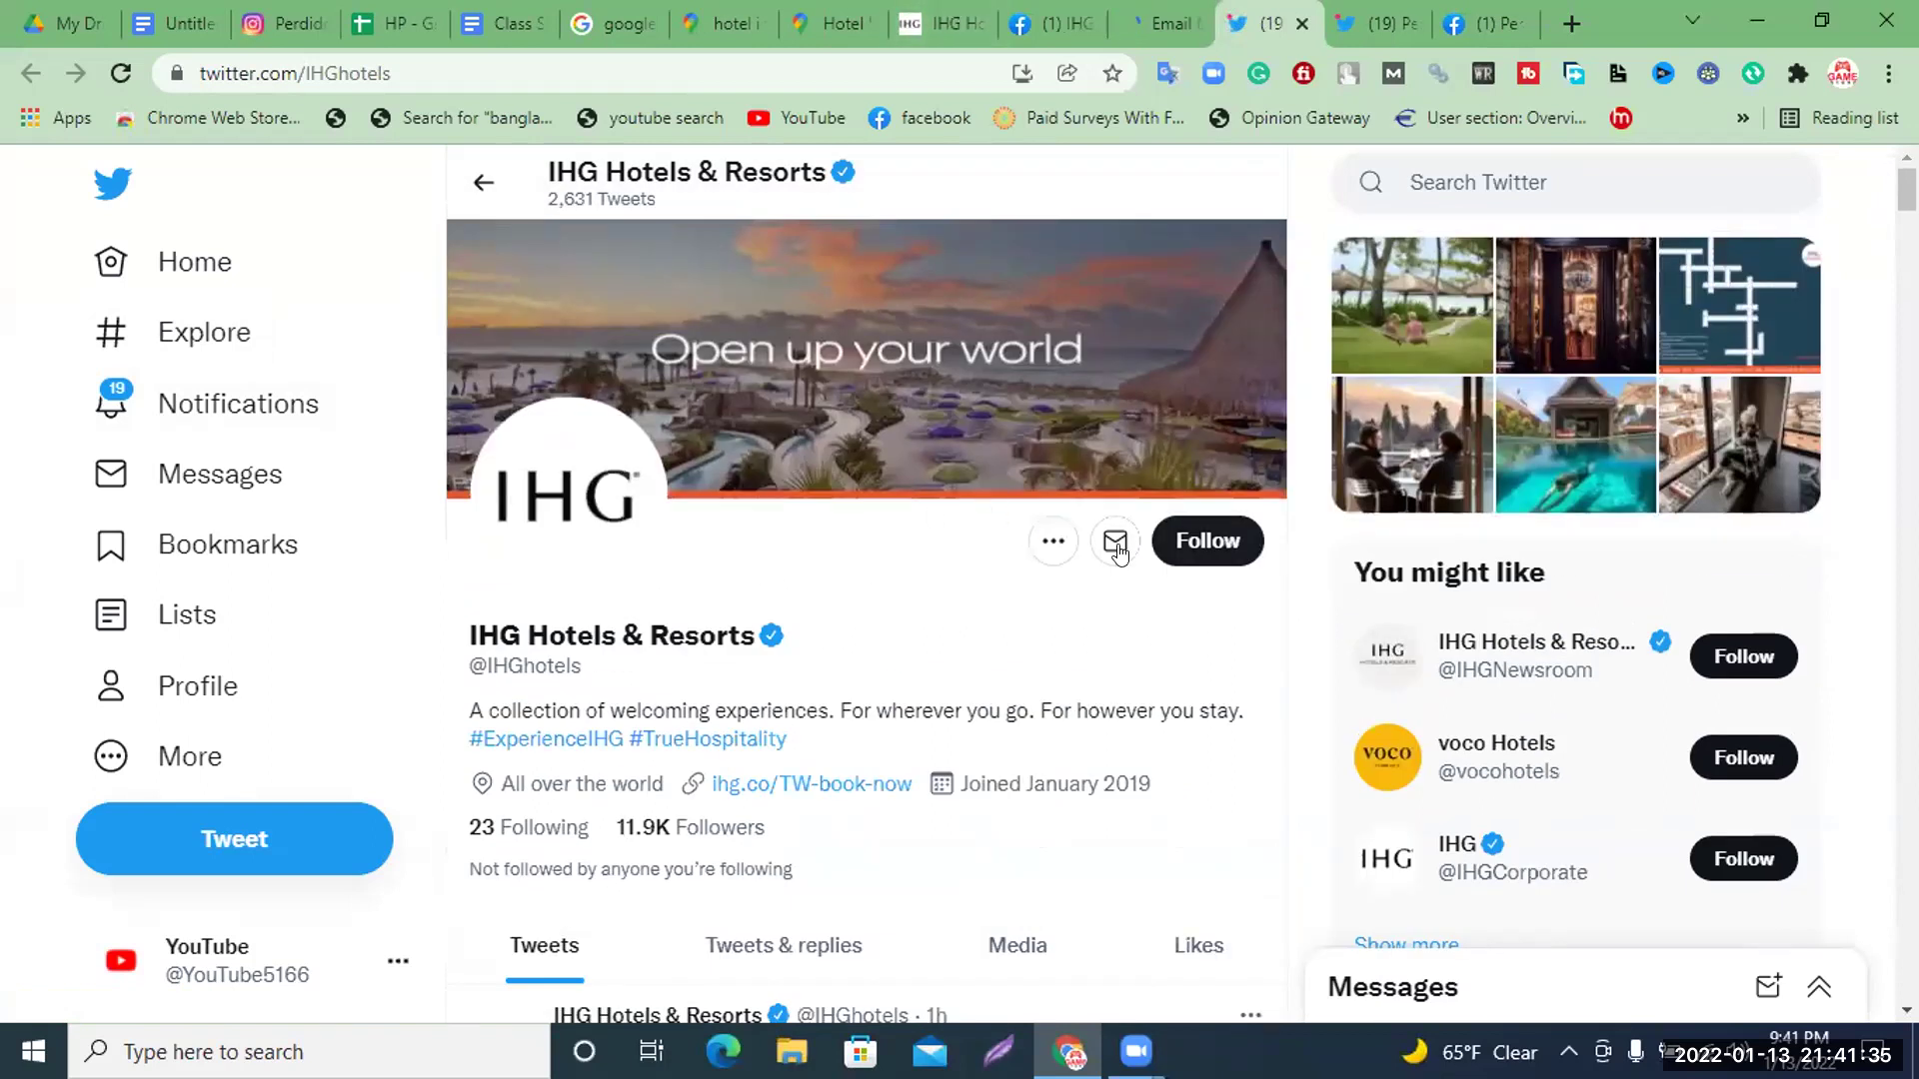
click(1115, 543)
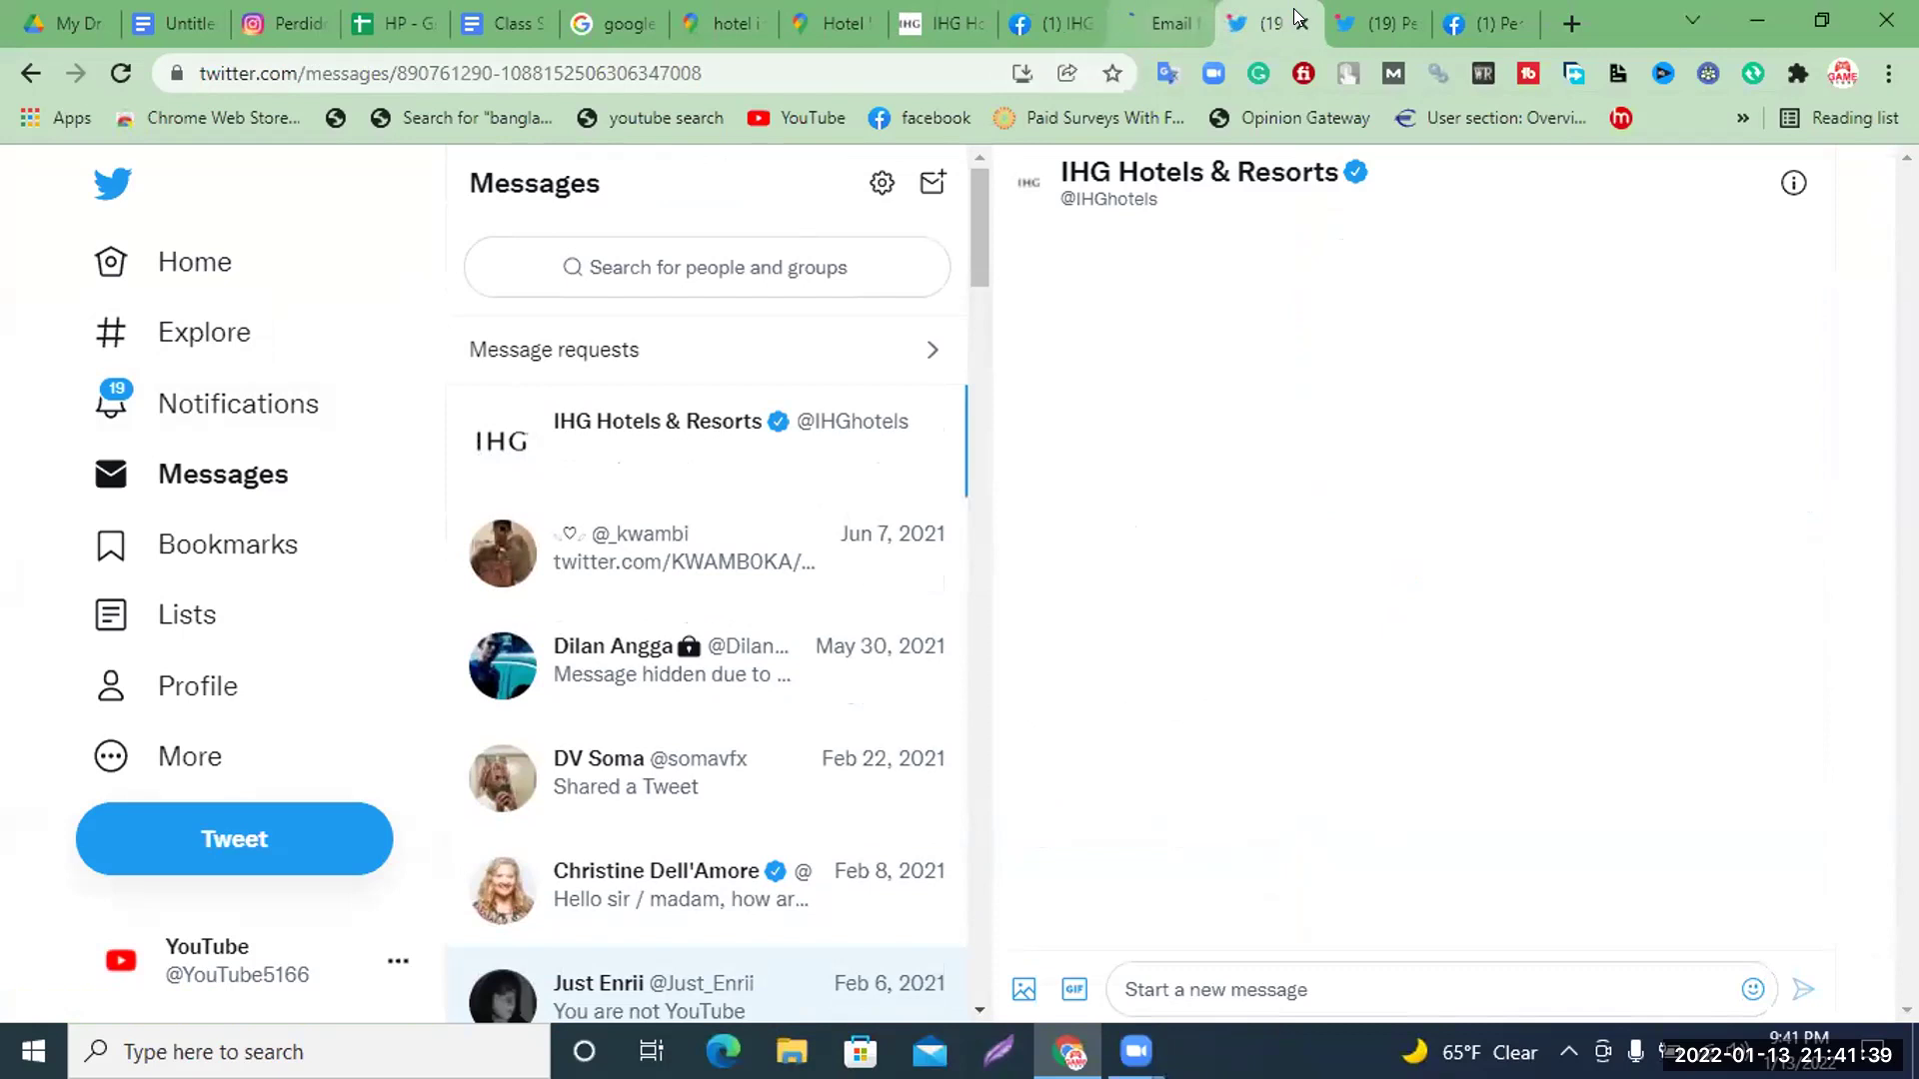
Close the Email Management Center page and copy the IHG Facebook About page's address into Facebook ID cell E4 of the HP sheet
click(1162, 23)
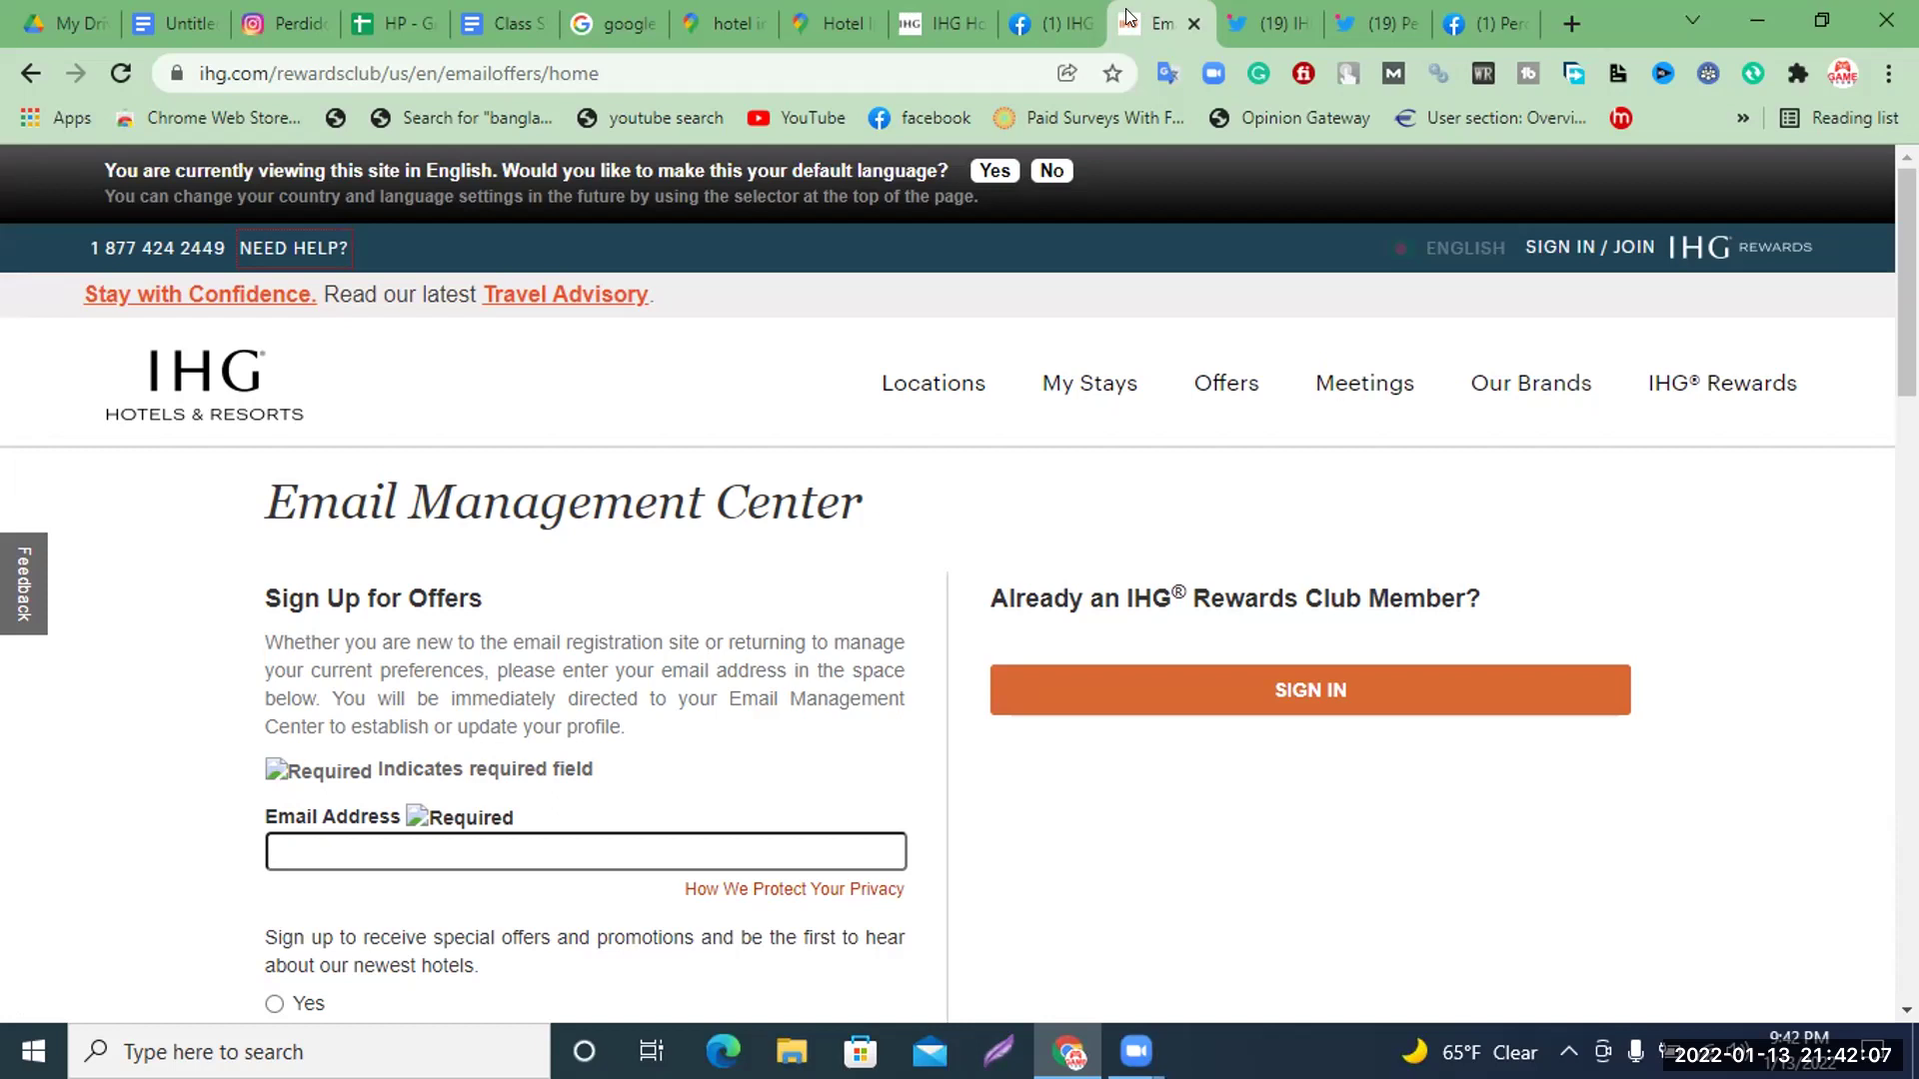
key(ctrl+w)
click(1065, 6)
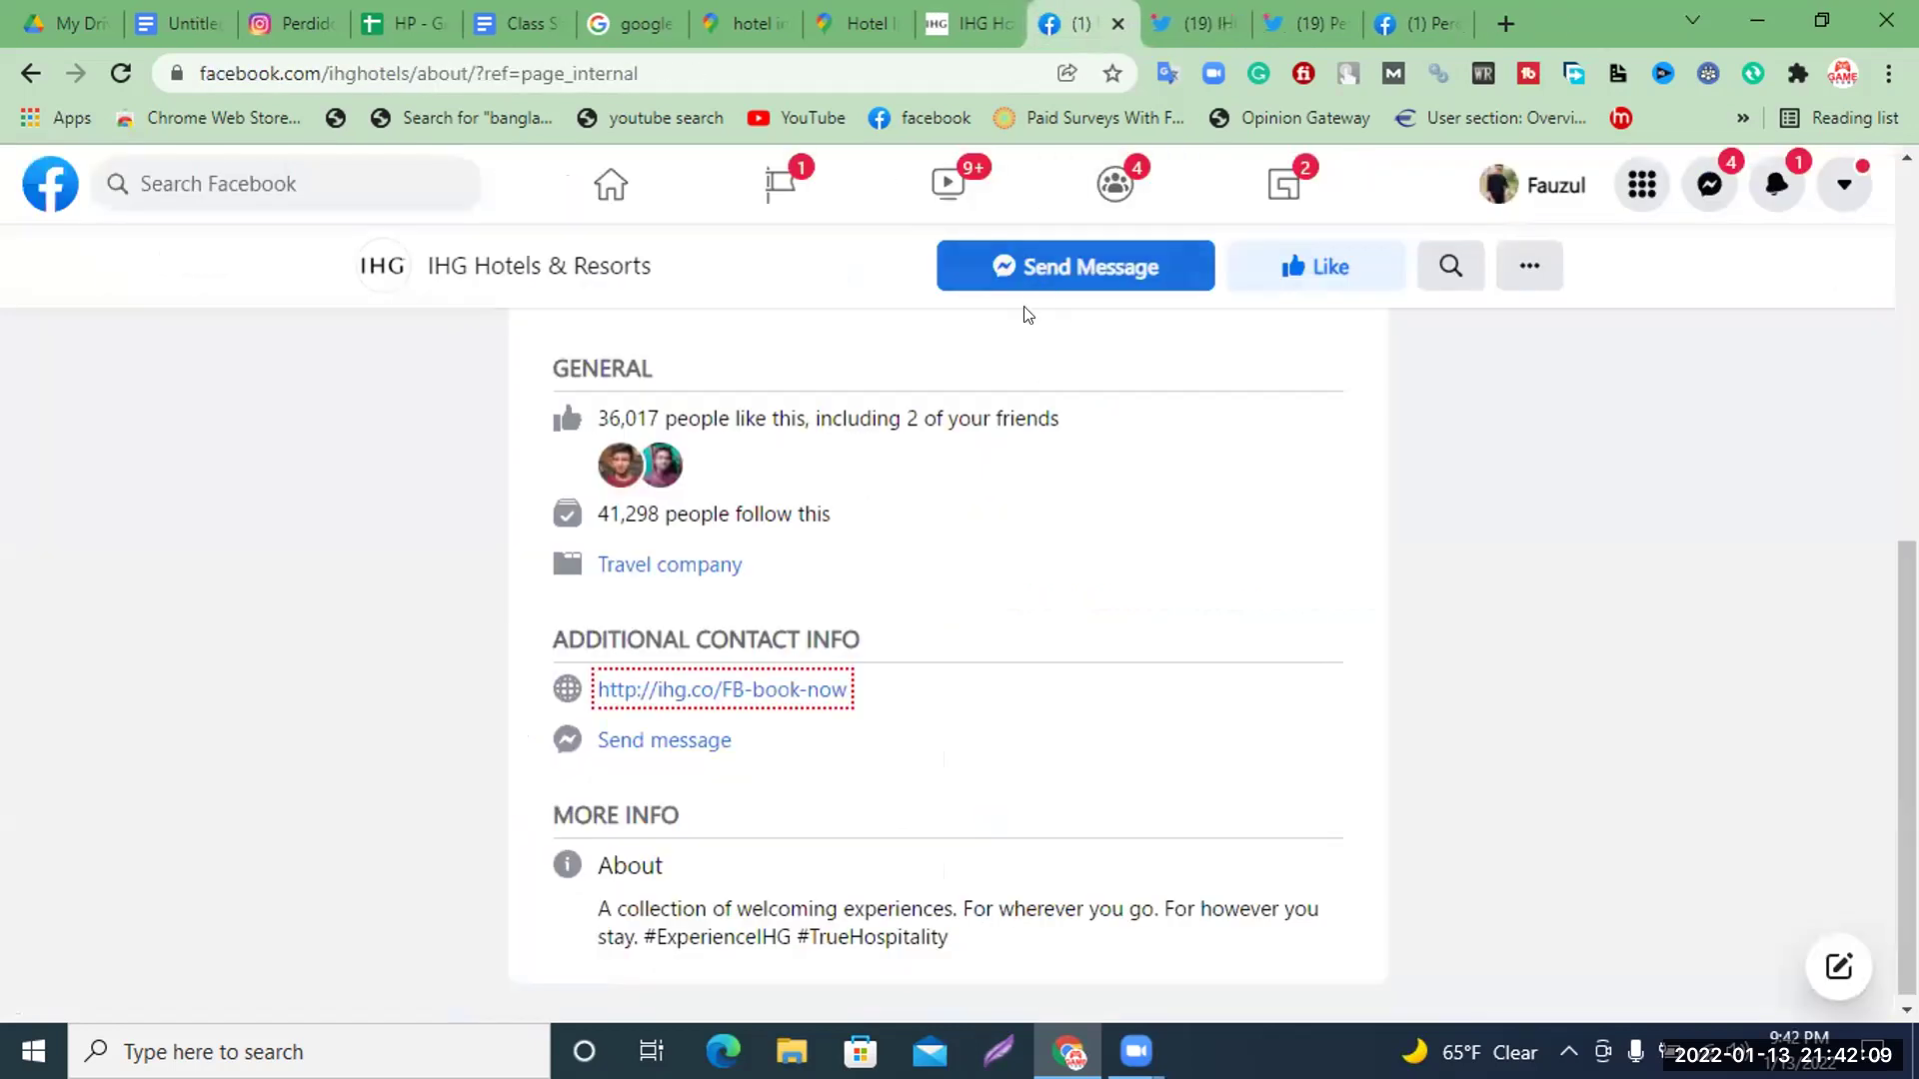
scroll(1157, 514, up, 7)
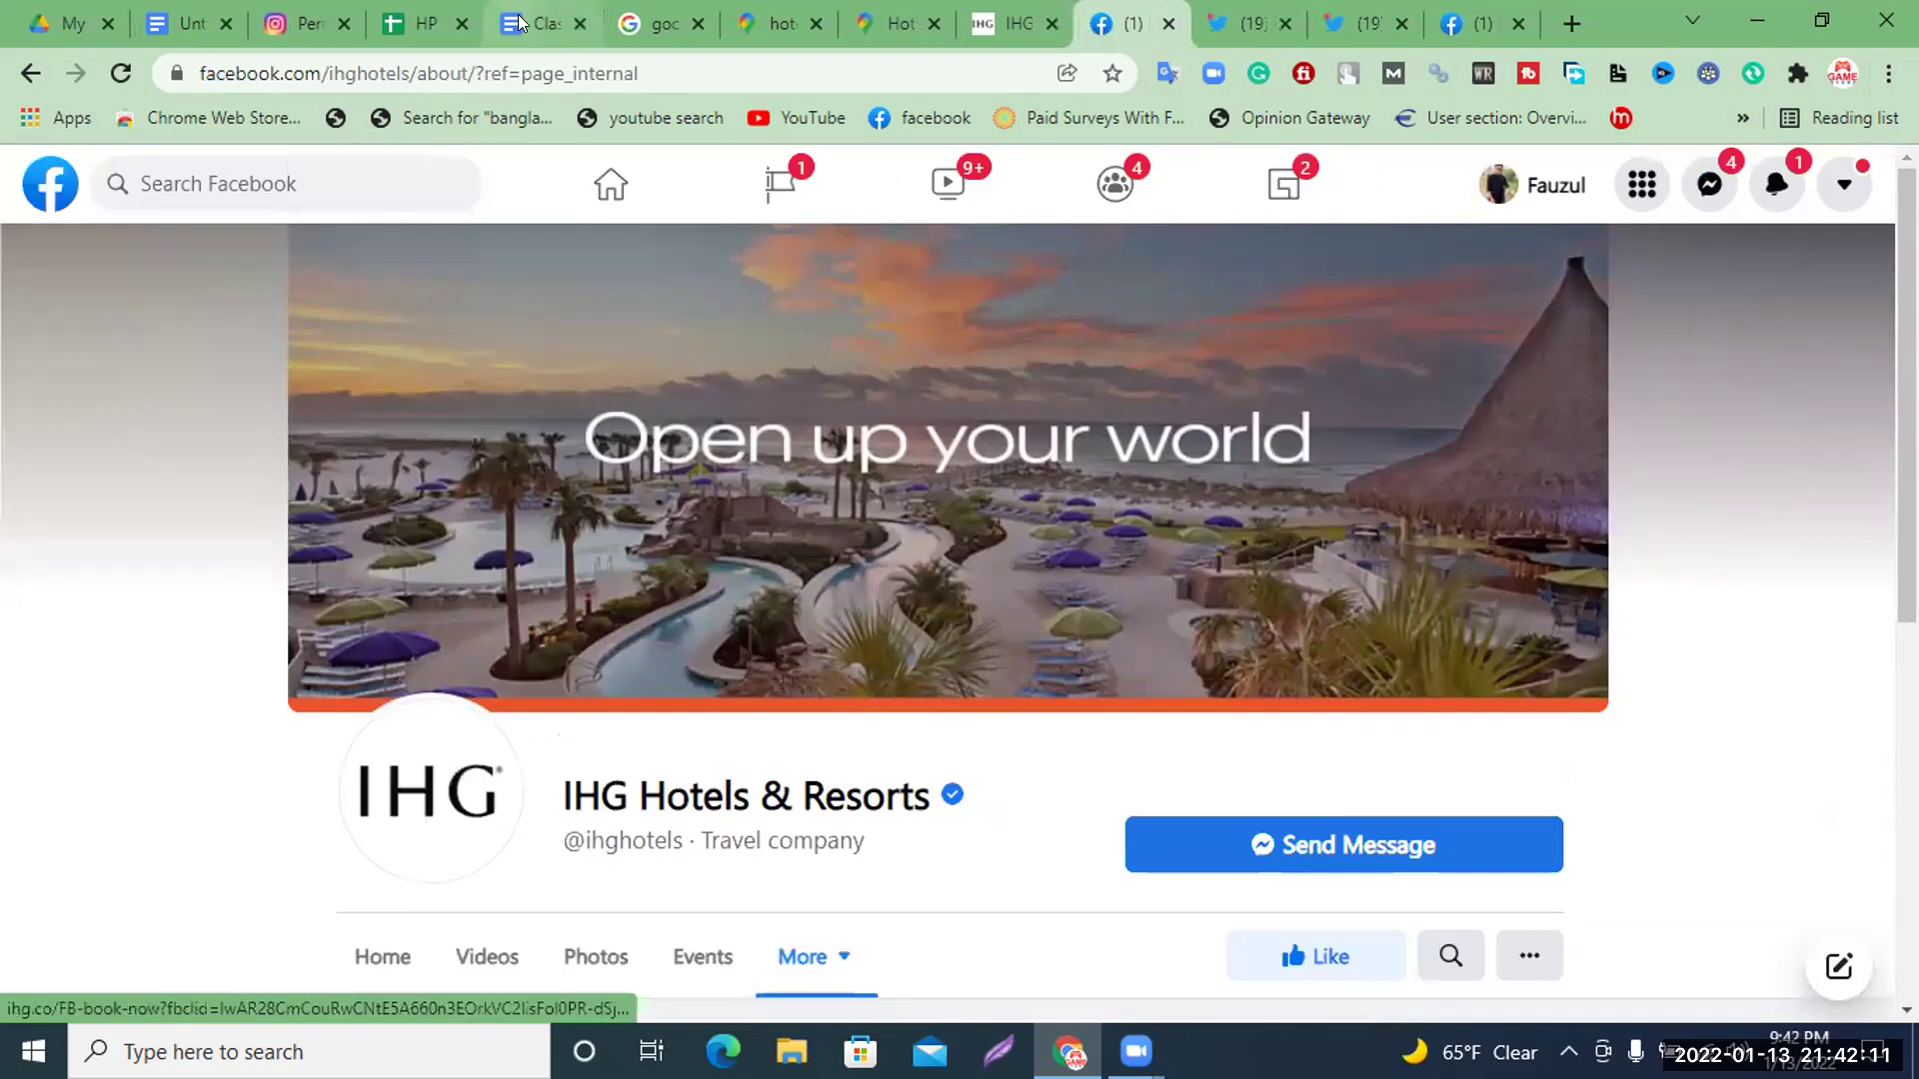
click(520, 74)
key(ctrl+c)
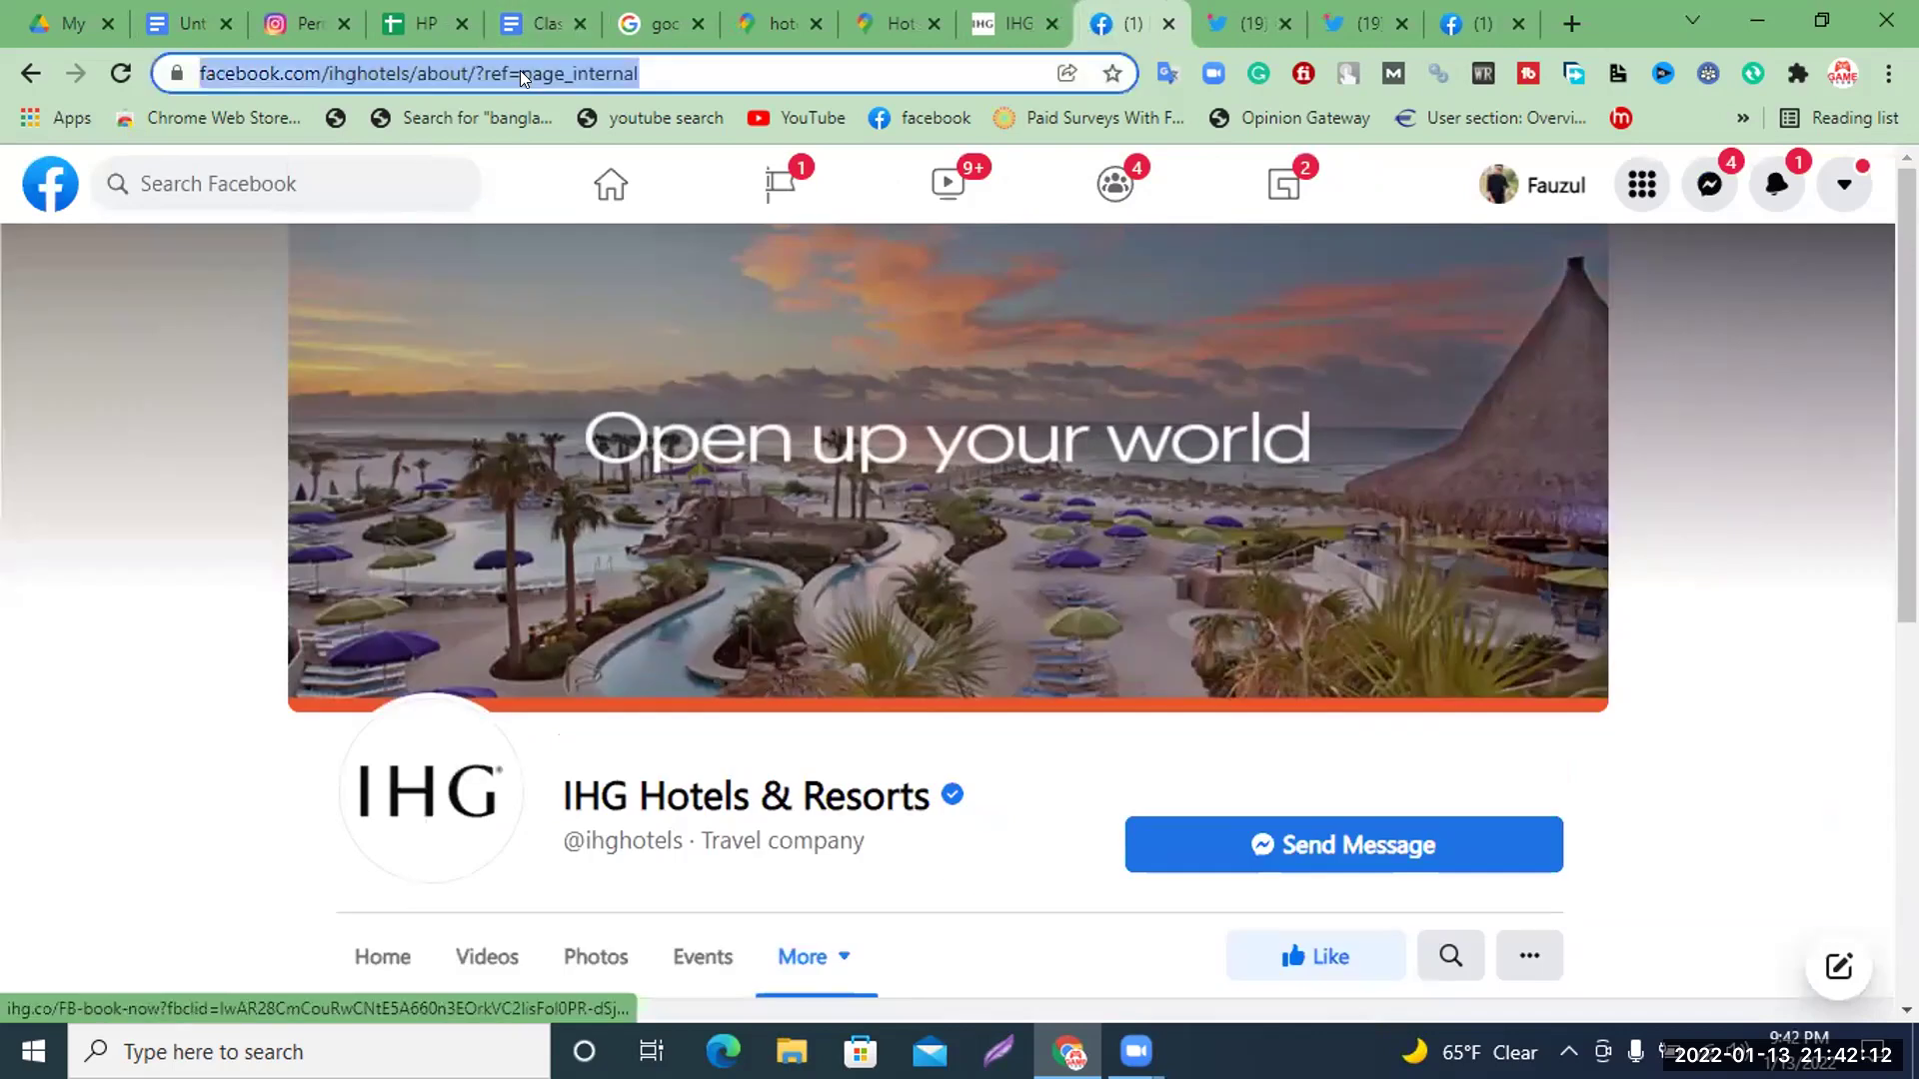
click(390, 28)
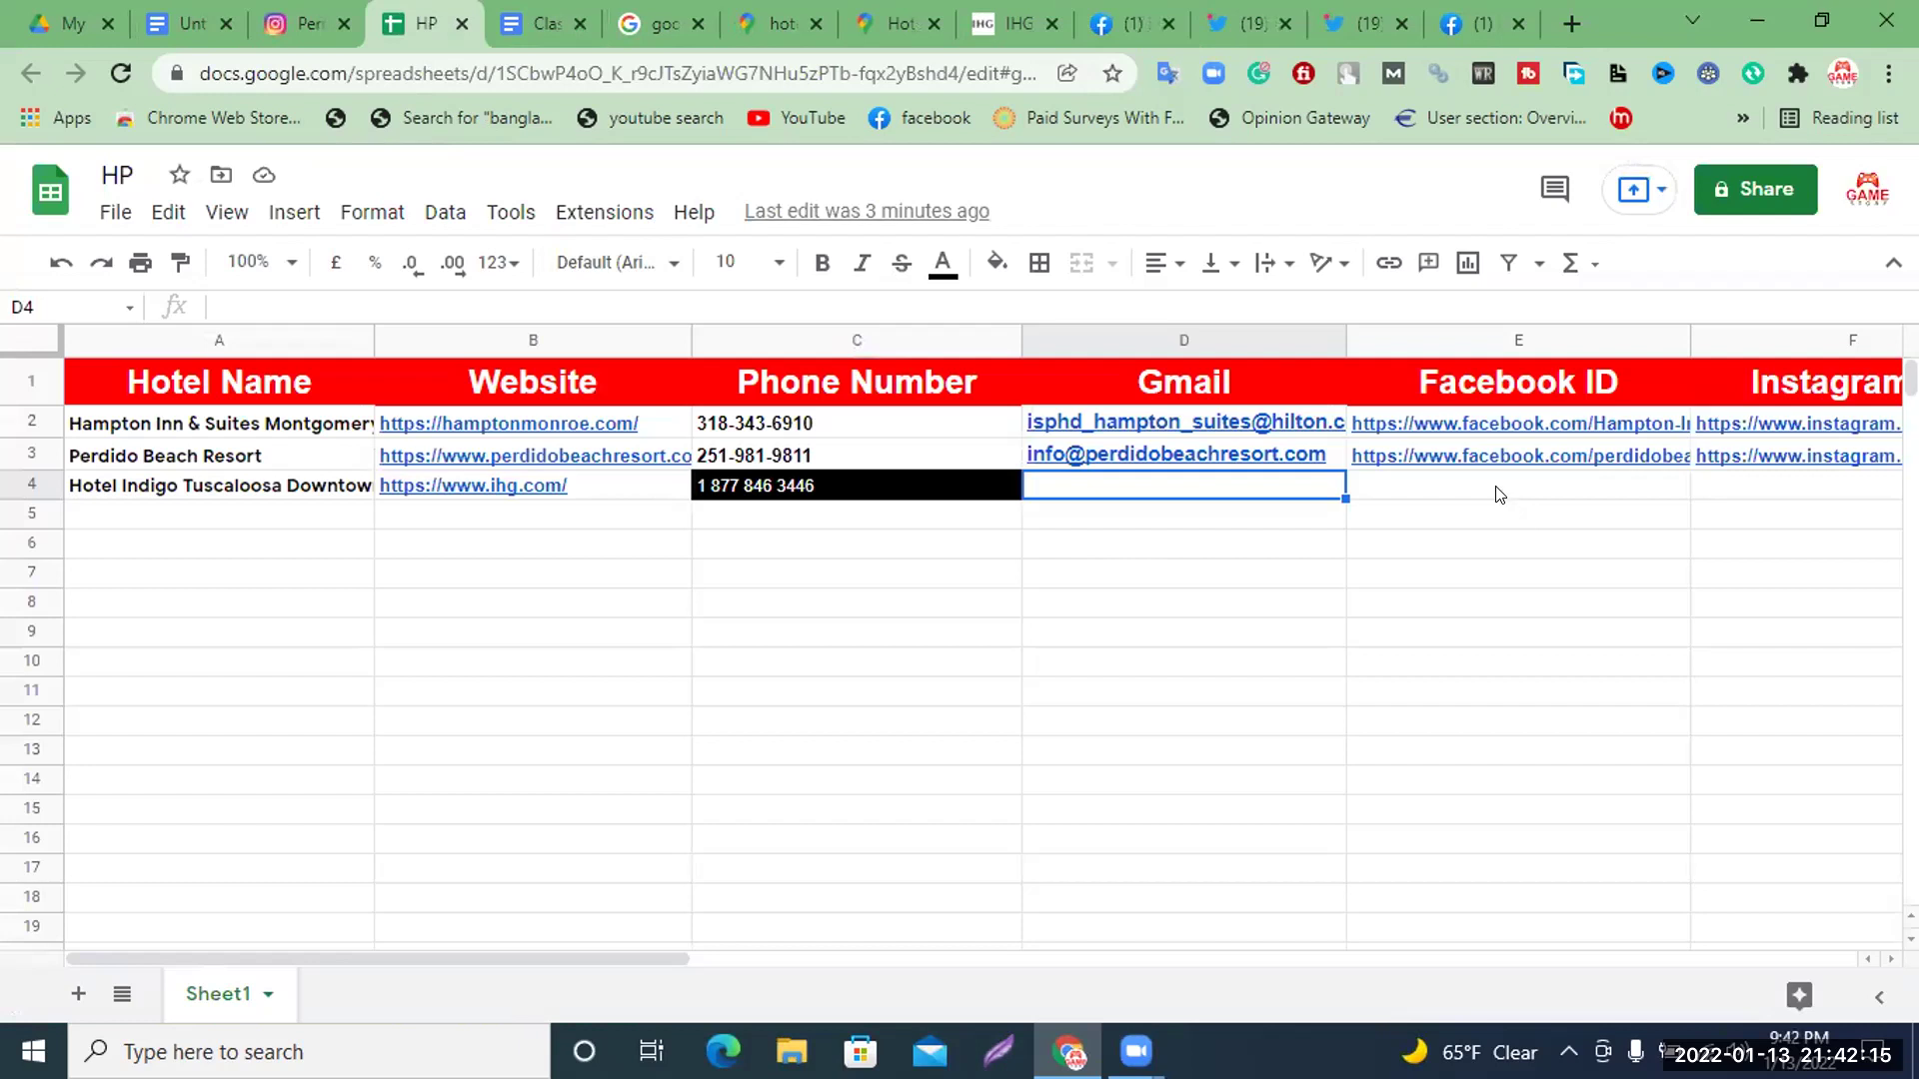
click(1499, 493)
key(ctrl+v)
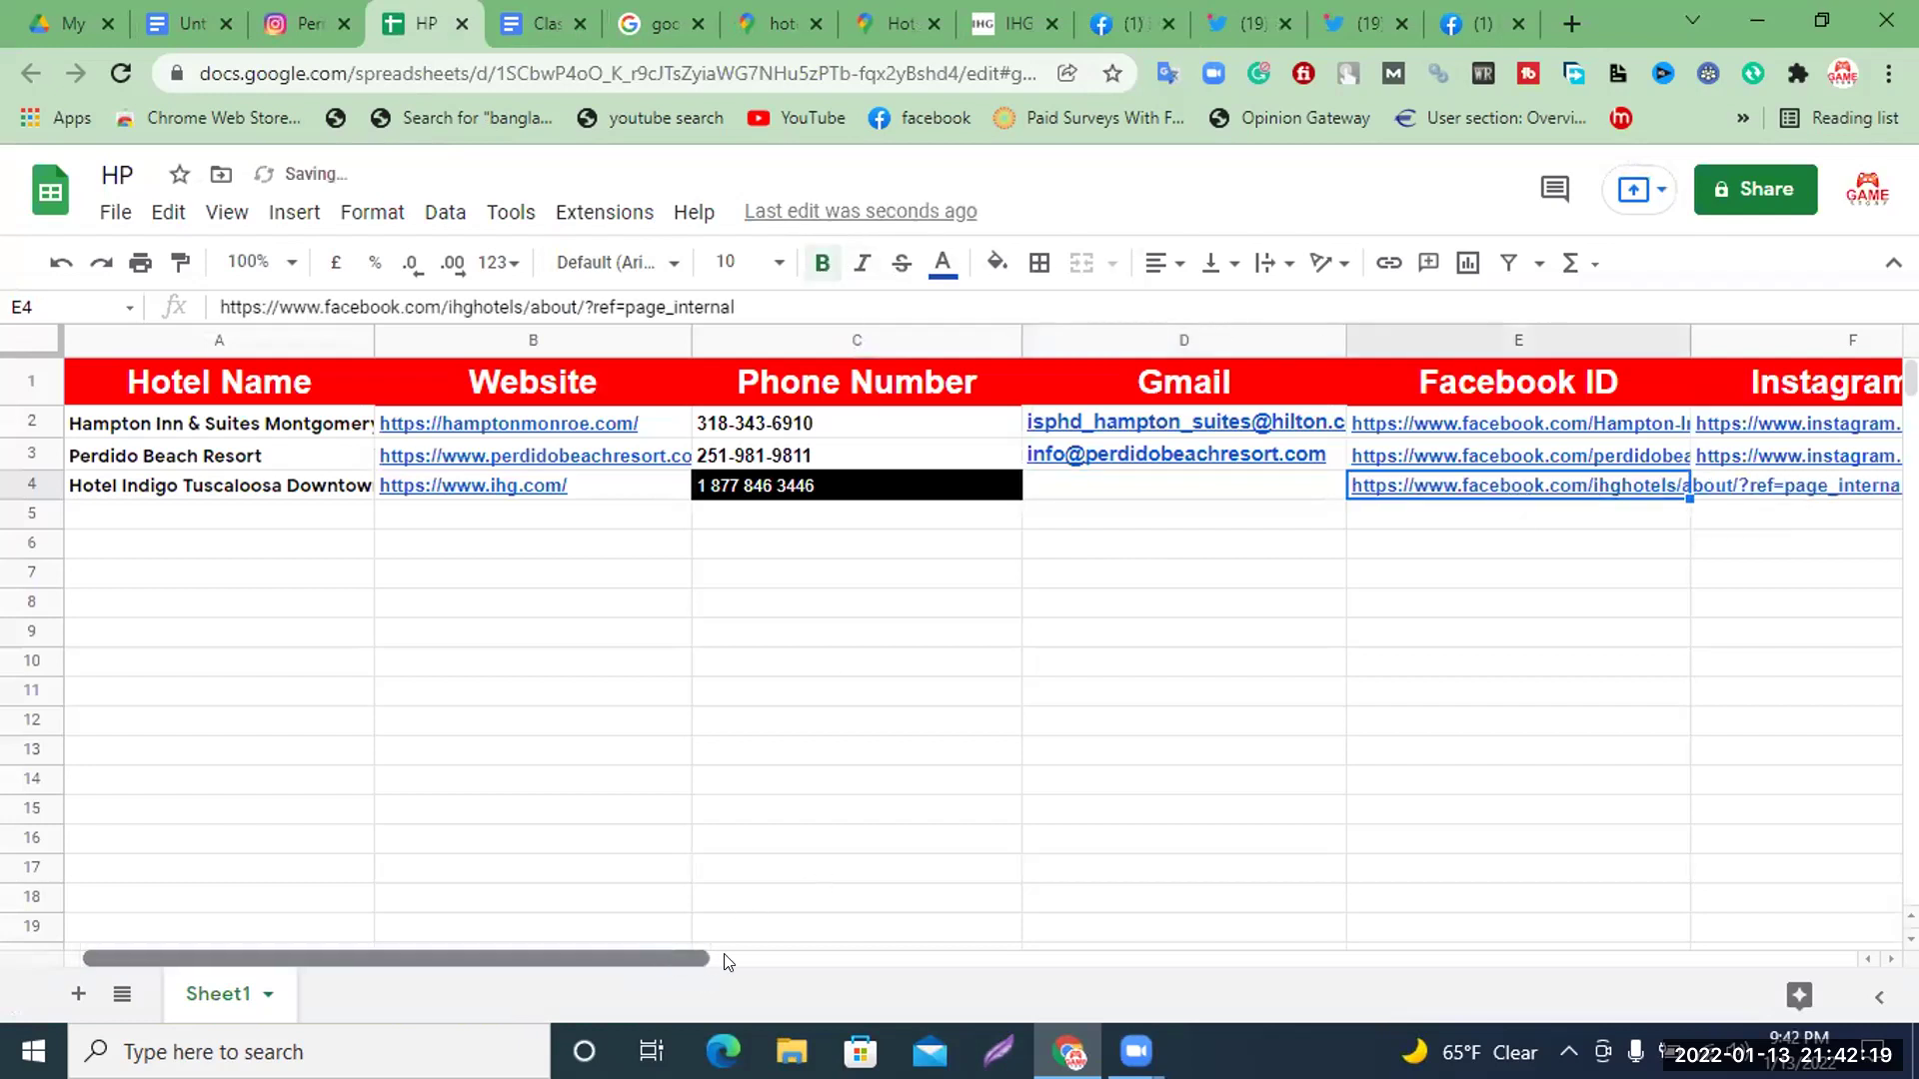
Examine the IHG brands page for an Instagram link and return to the HP sheet
drag(720, 960, 1108, 959)
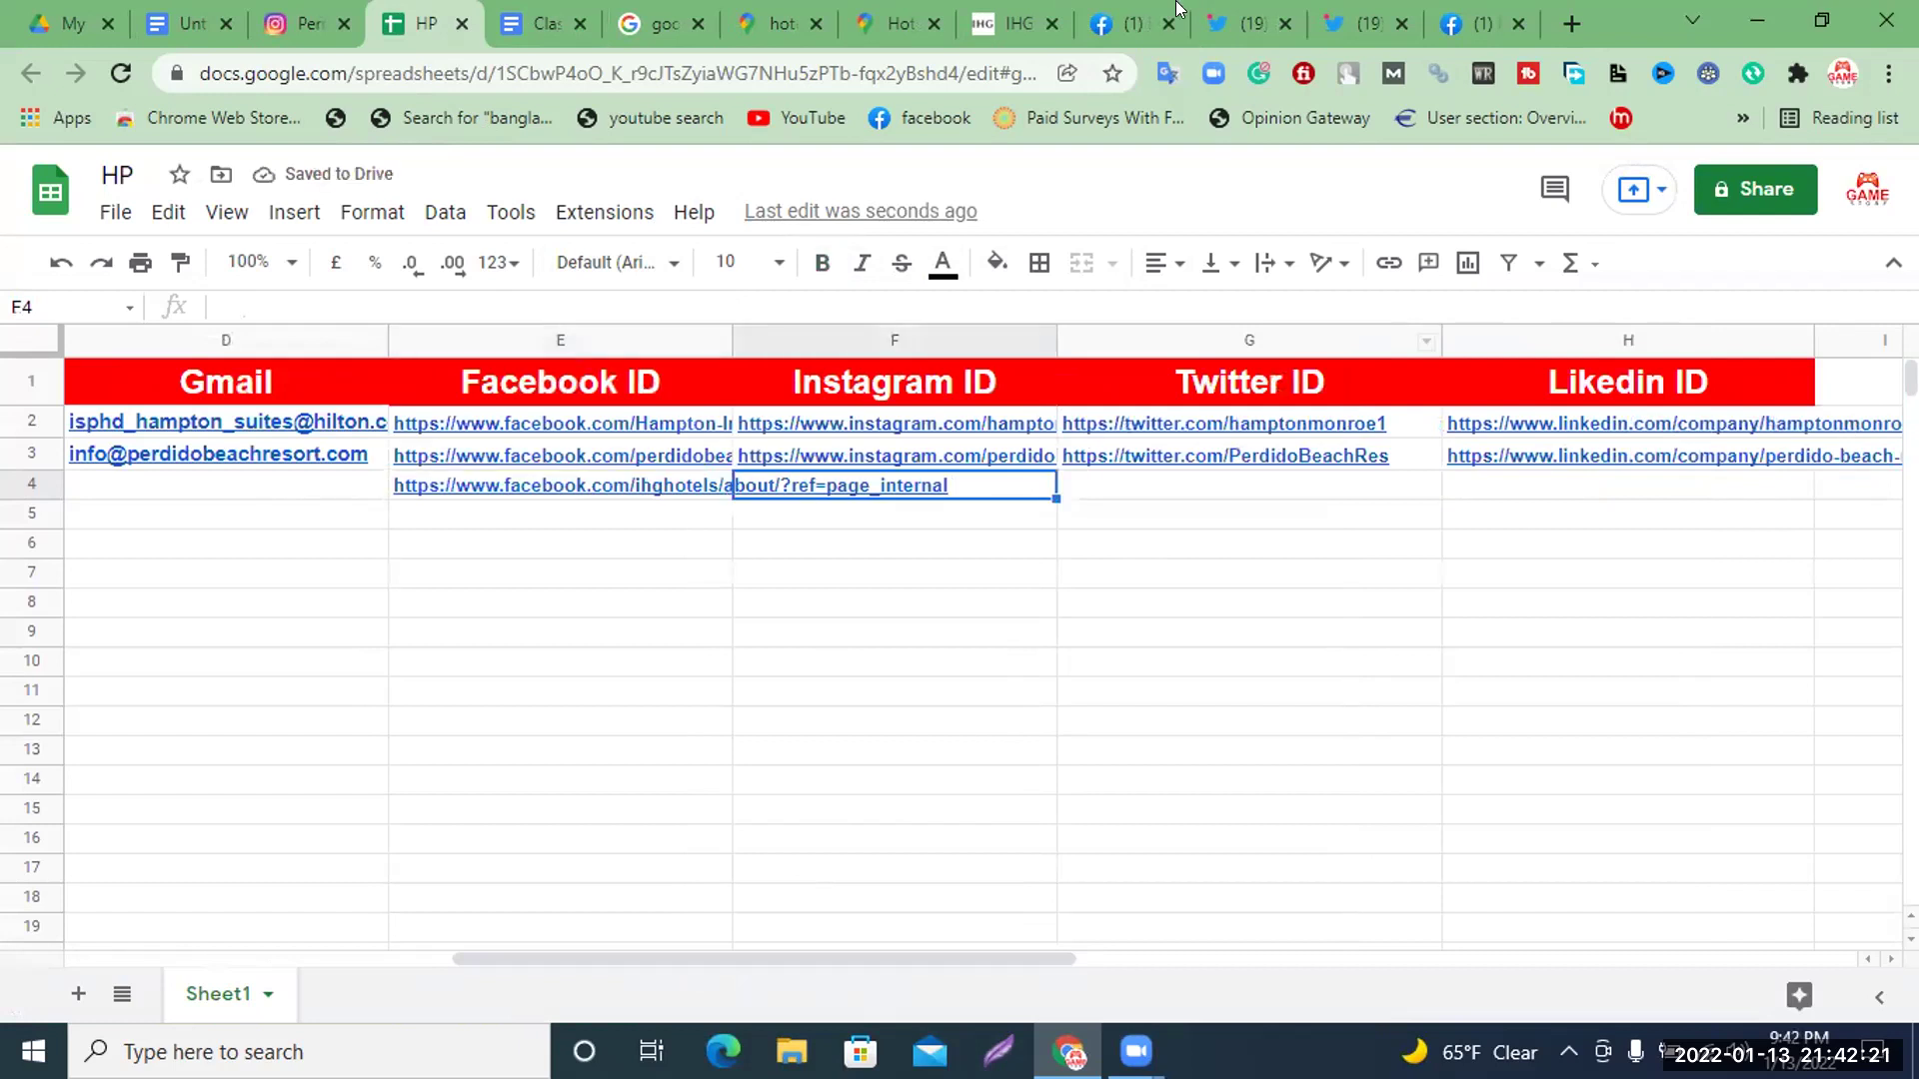
click(995, 18)
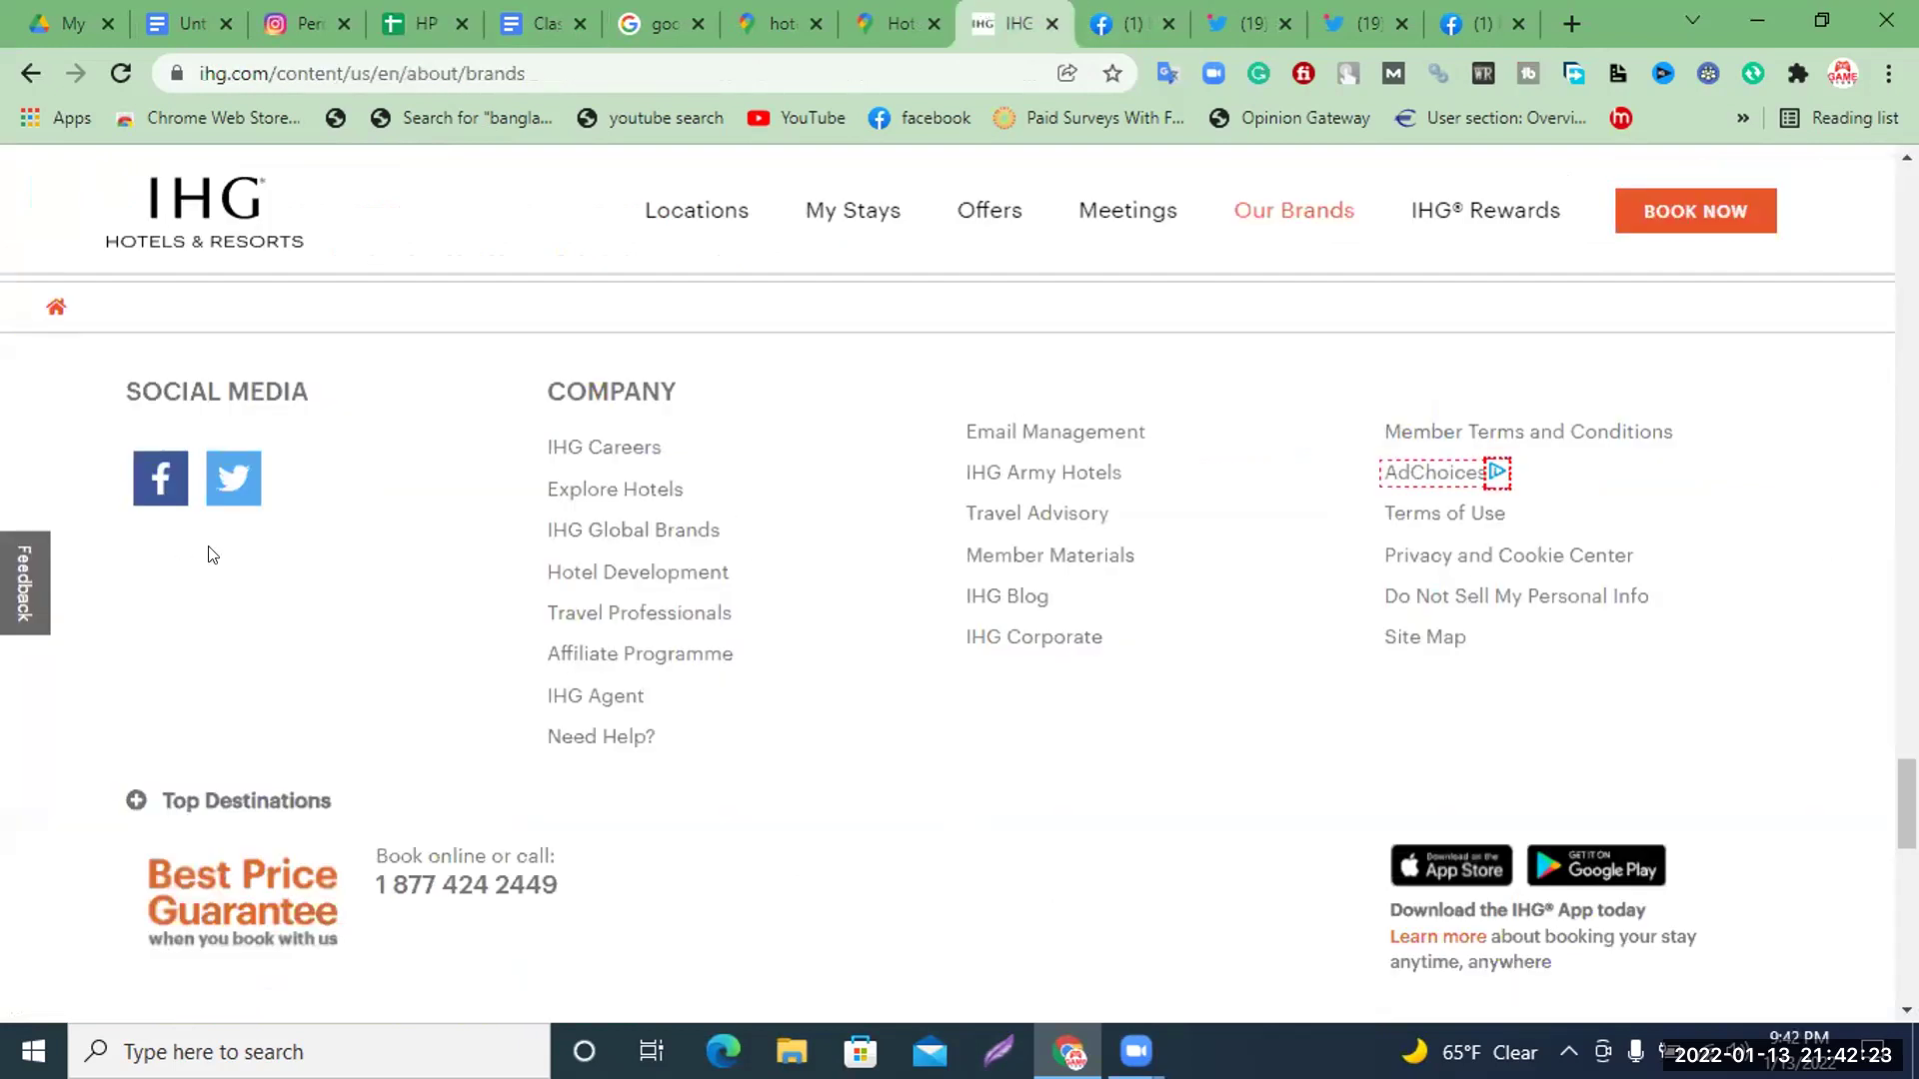
scroll(293, 506, up, 3)
scroll(293, 505, up, 10)
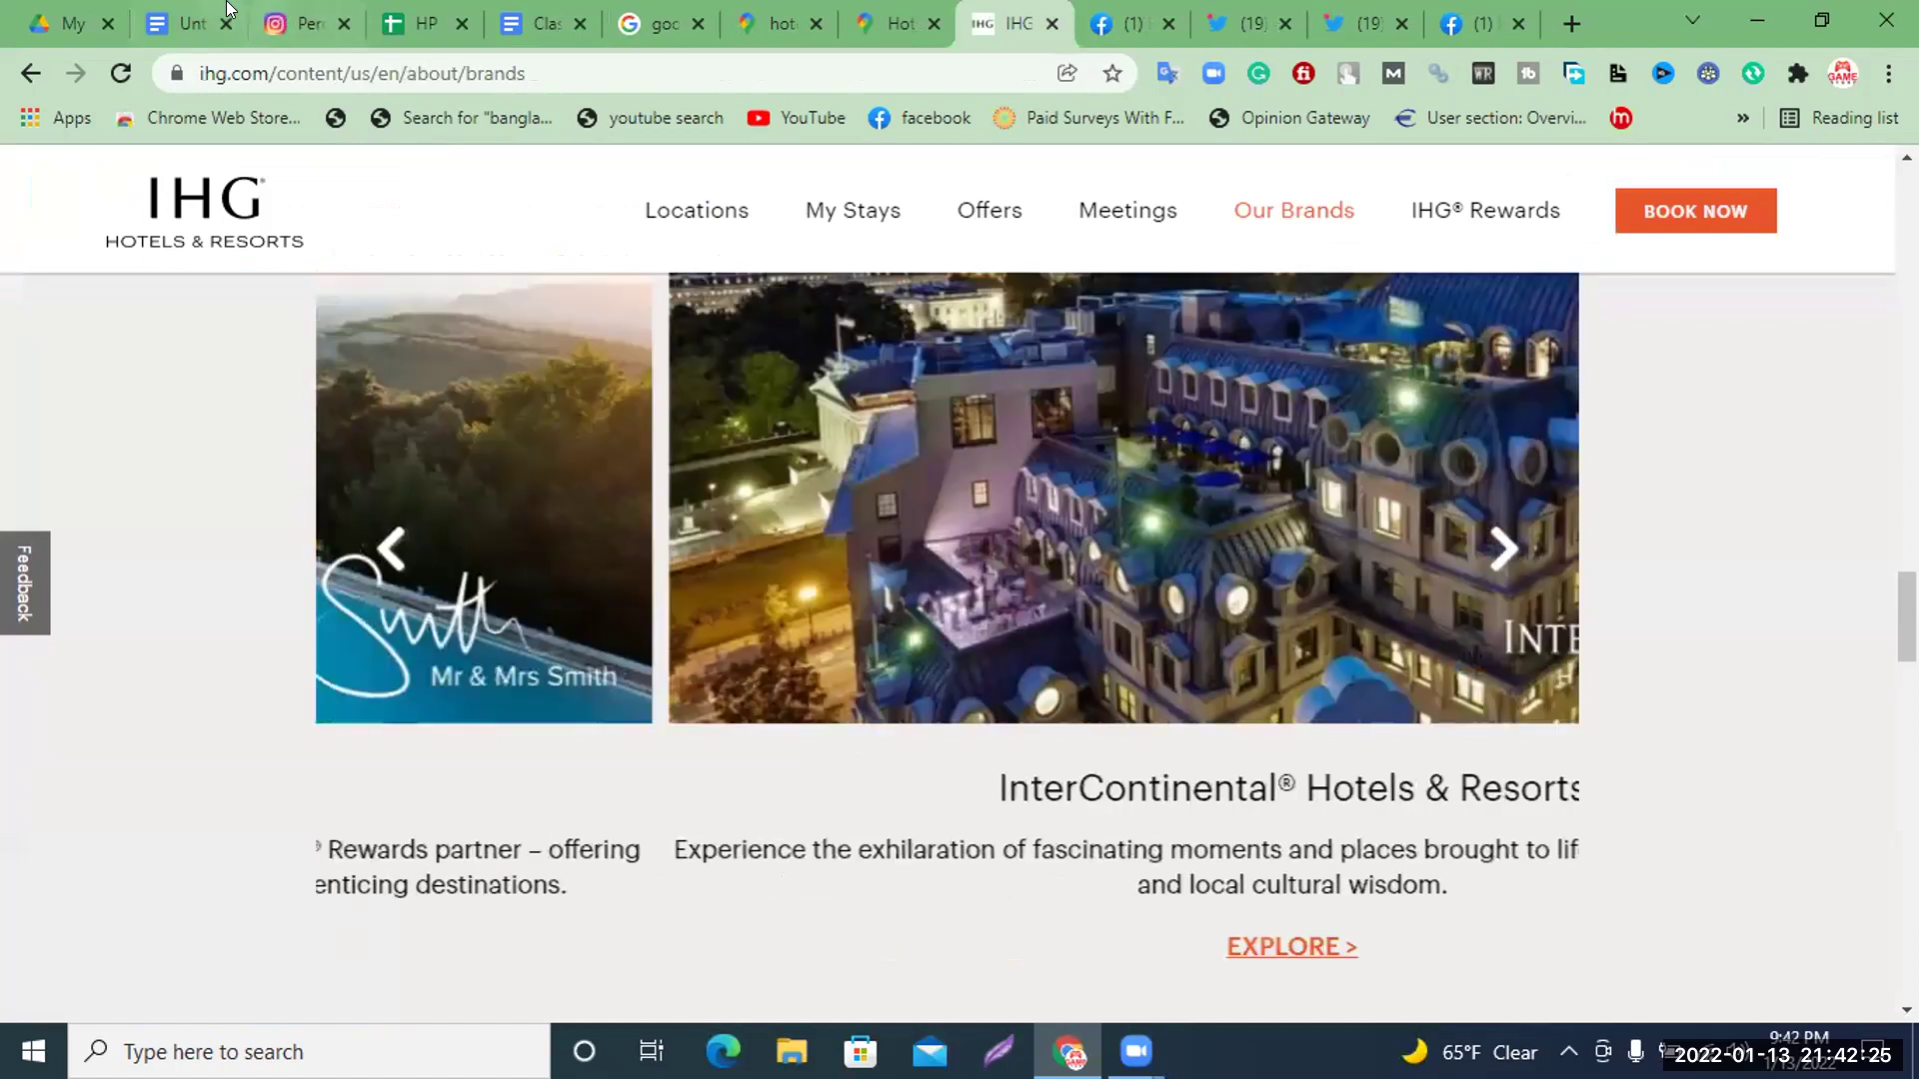
click(407, 10)
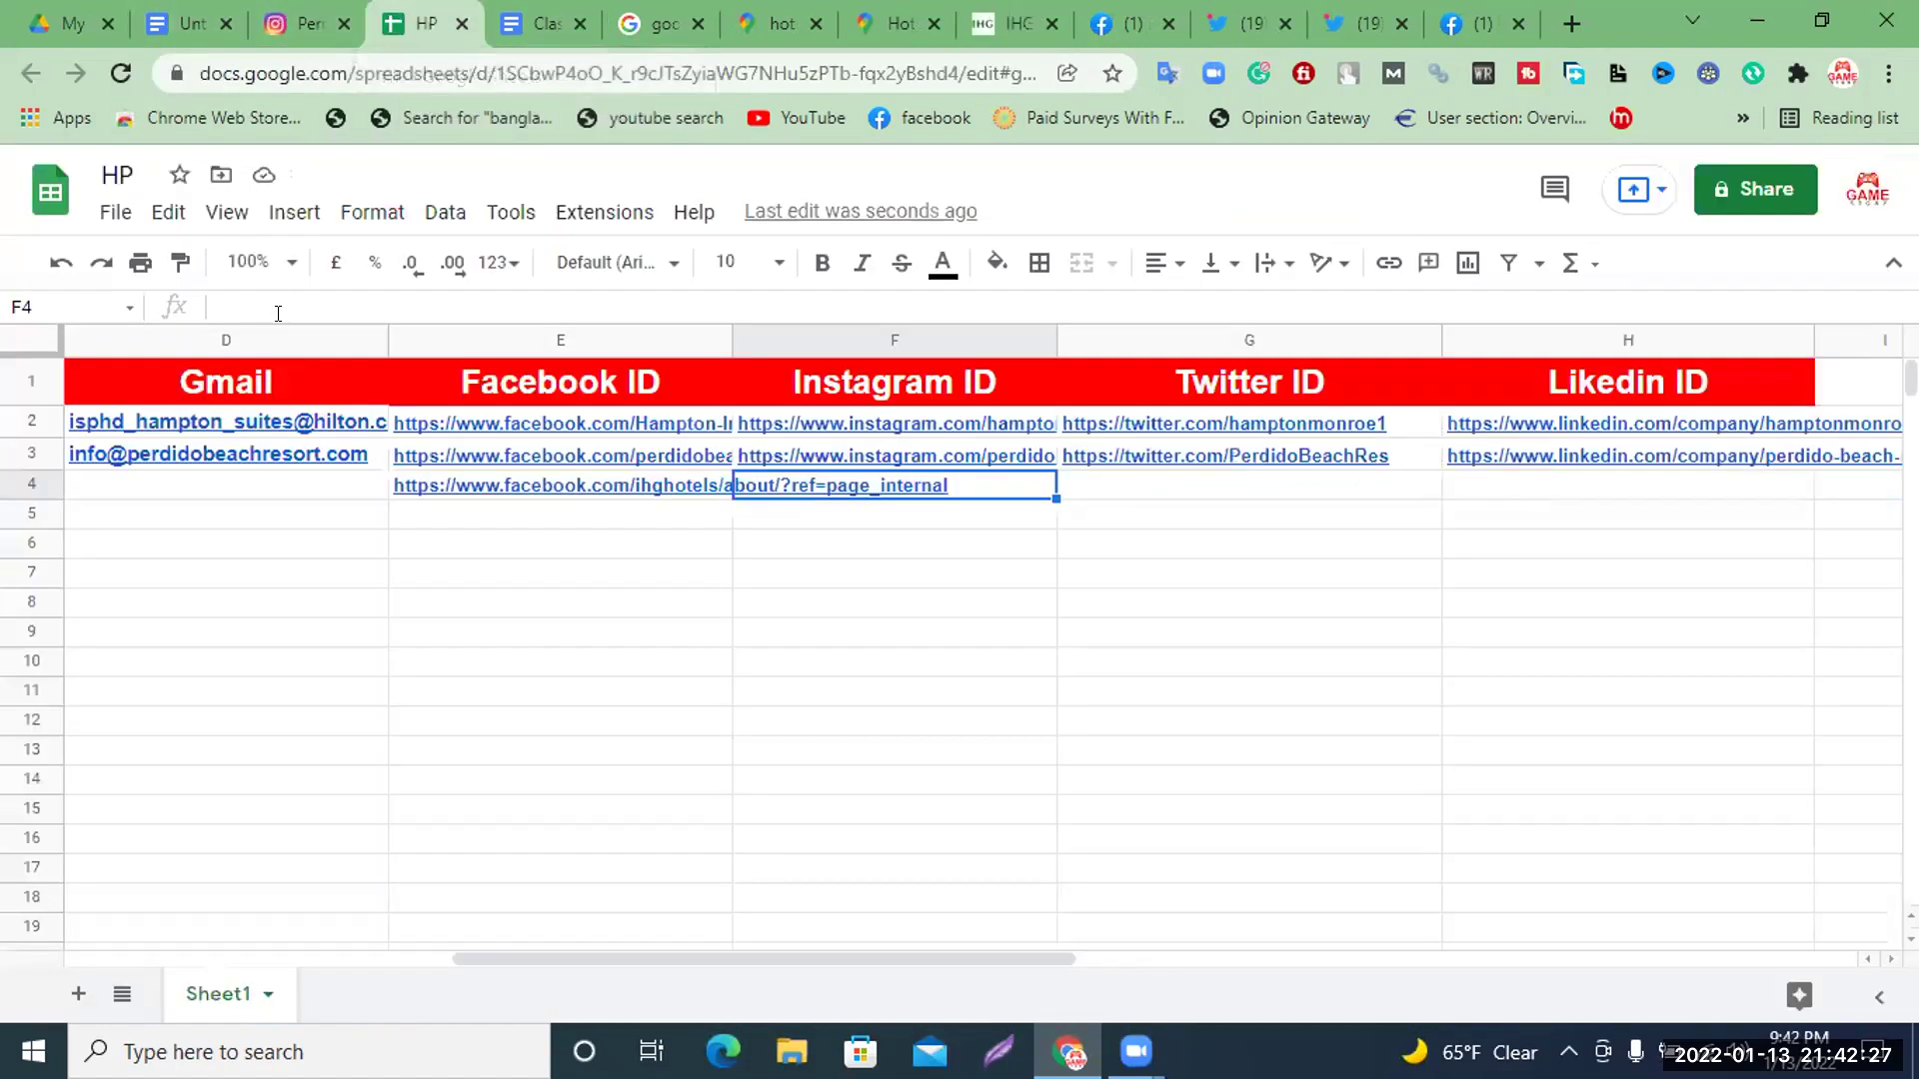
Copy the full hotel name from Hotel Indigo Tuscaloosa Downtown's Google Maps listing
click(302, 490)
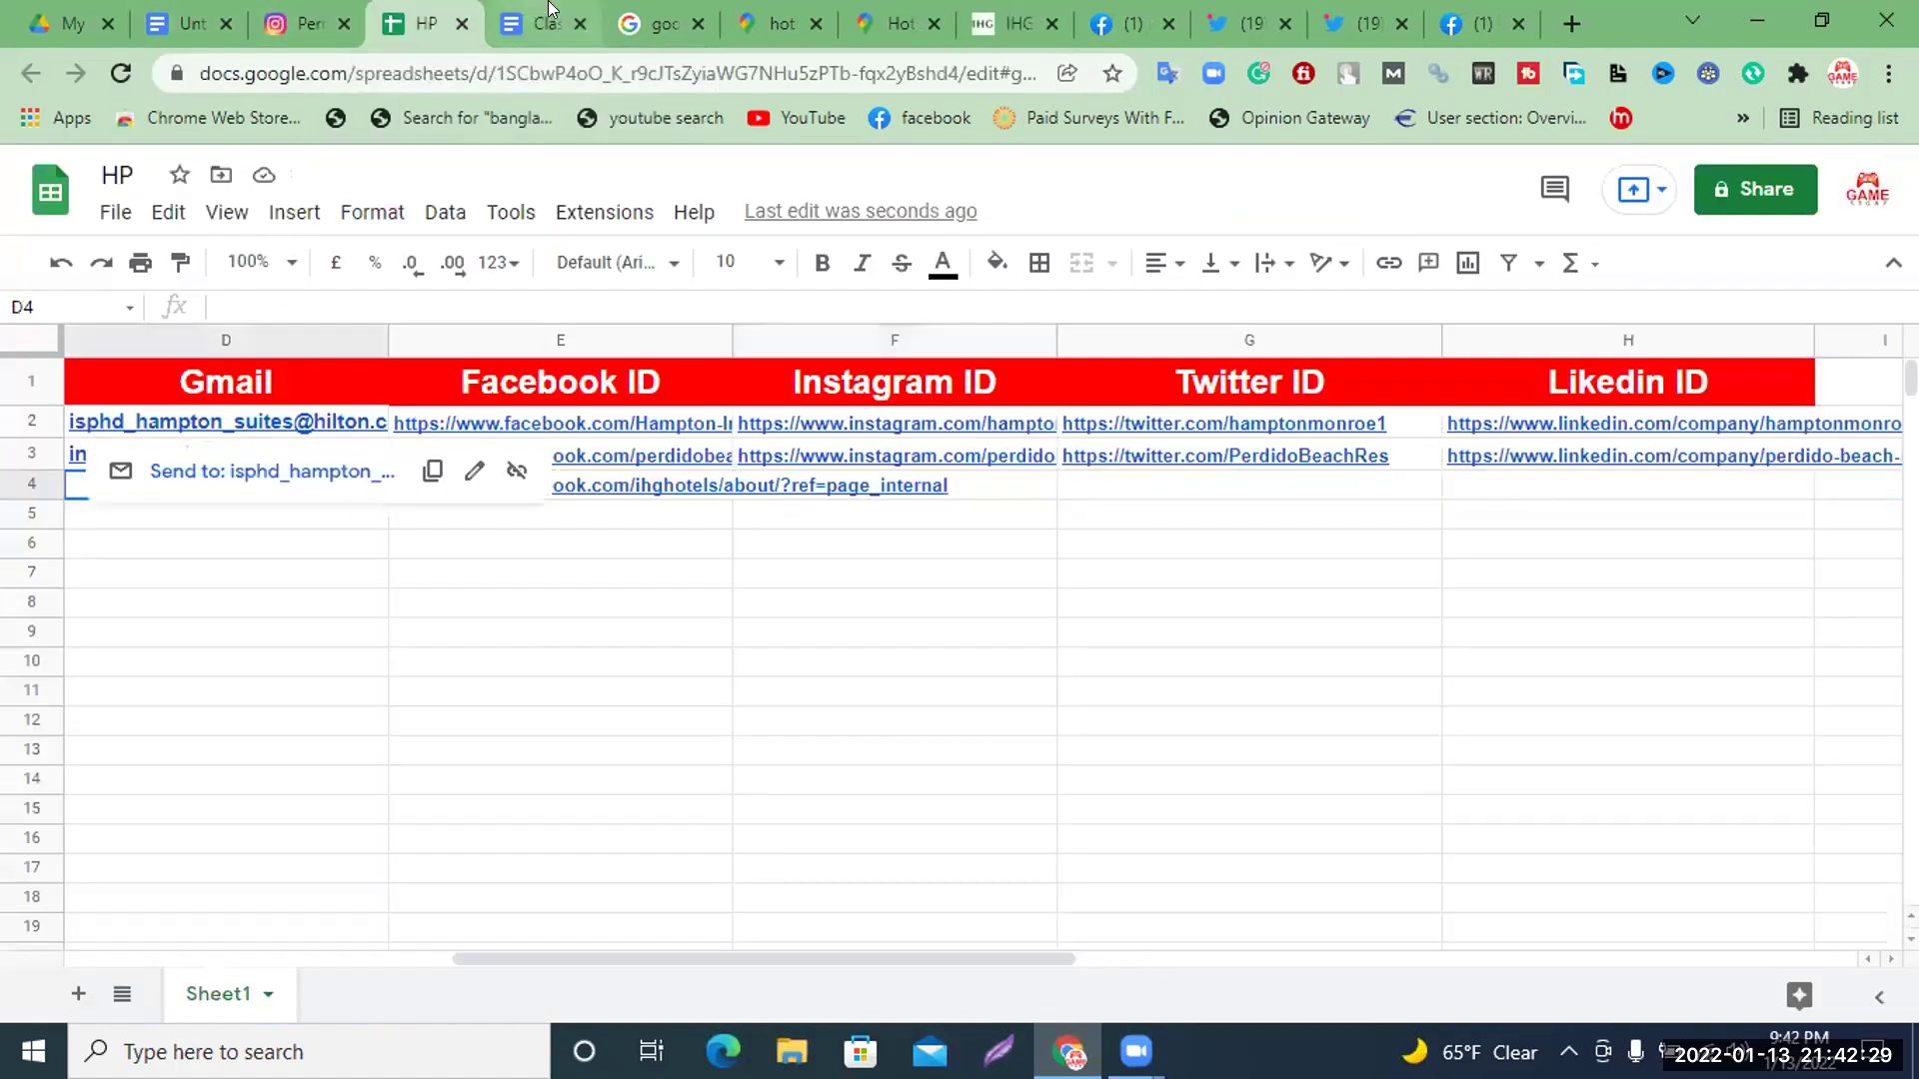
click(904, 18)
scroll(299, 484, up, 10)
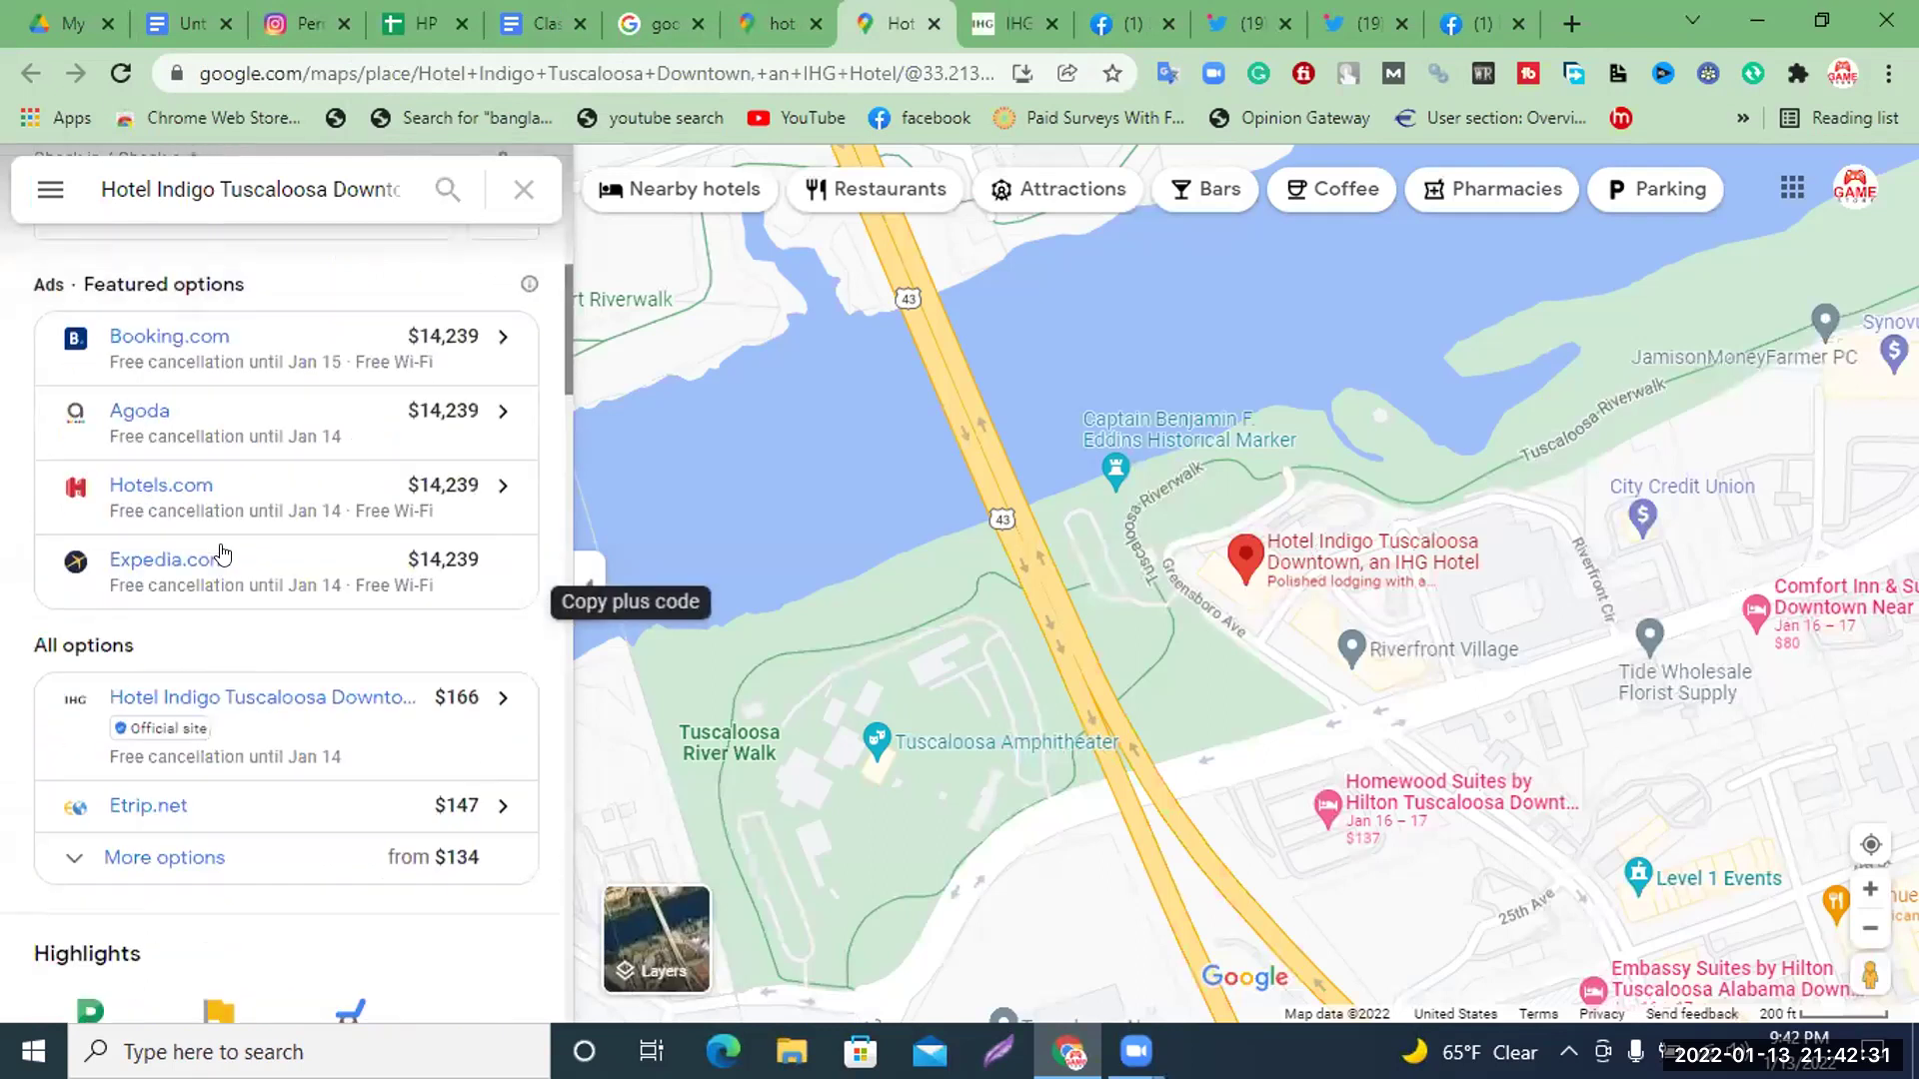
triple_click(256, 583)
key(ctrl+c)
right_click(245, 517)
click(330, 548)
Look through the hotel's Google Maps listing for contact details and other hotel information
scroll(400, 600, down, 6)
scroll(427, 644, up, 5)
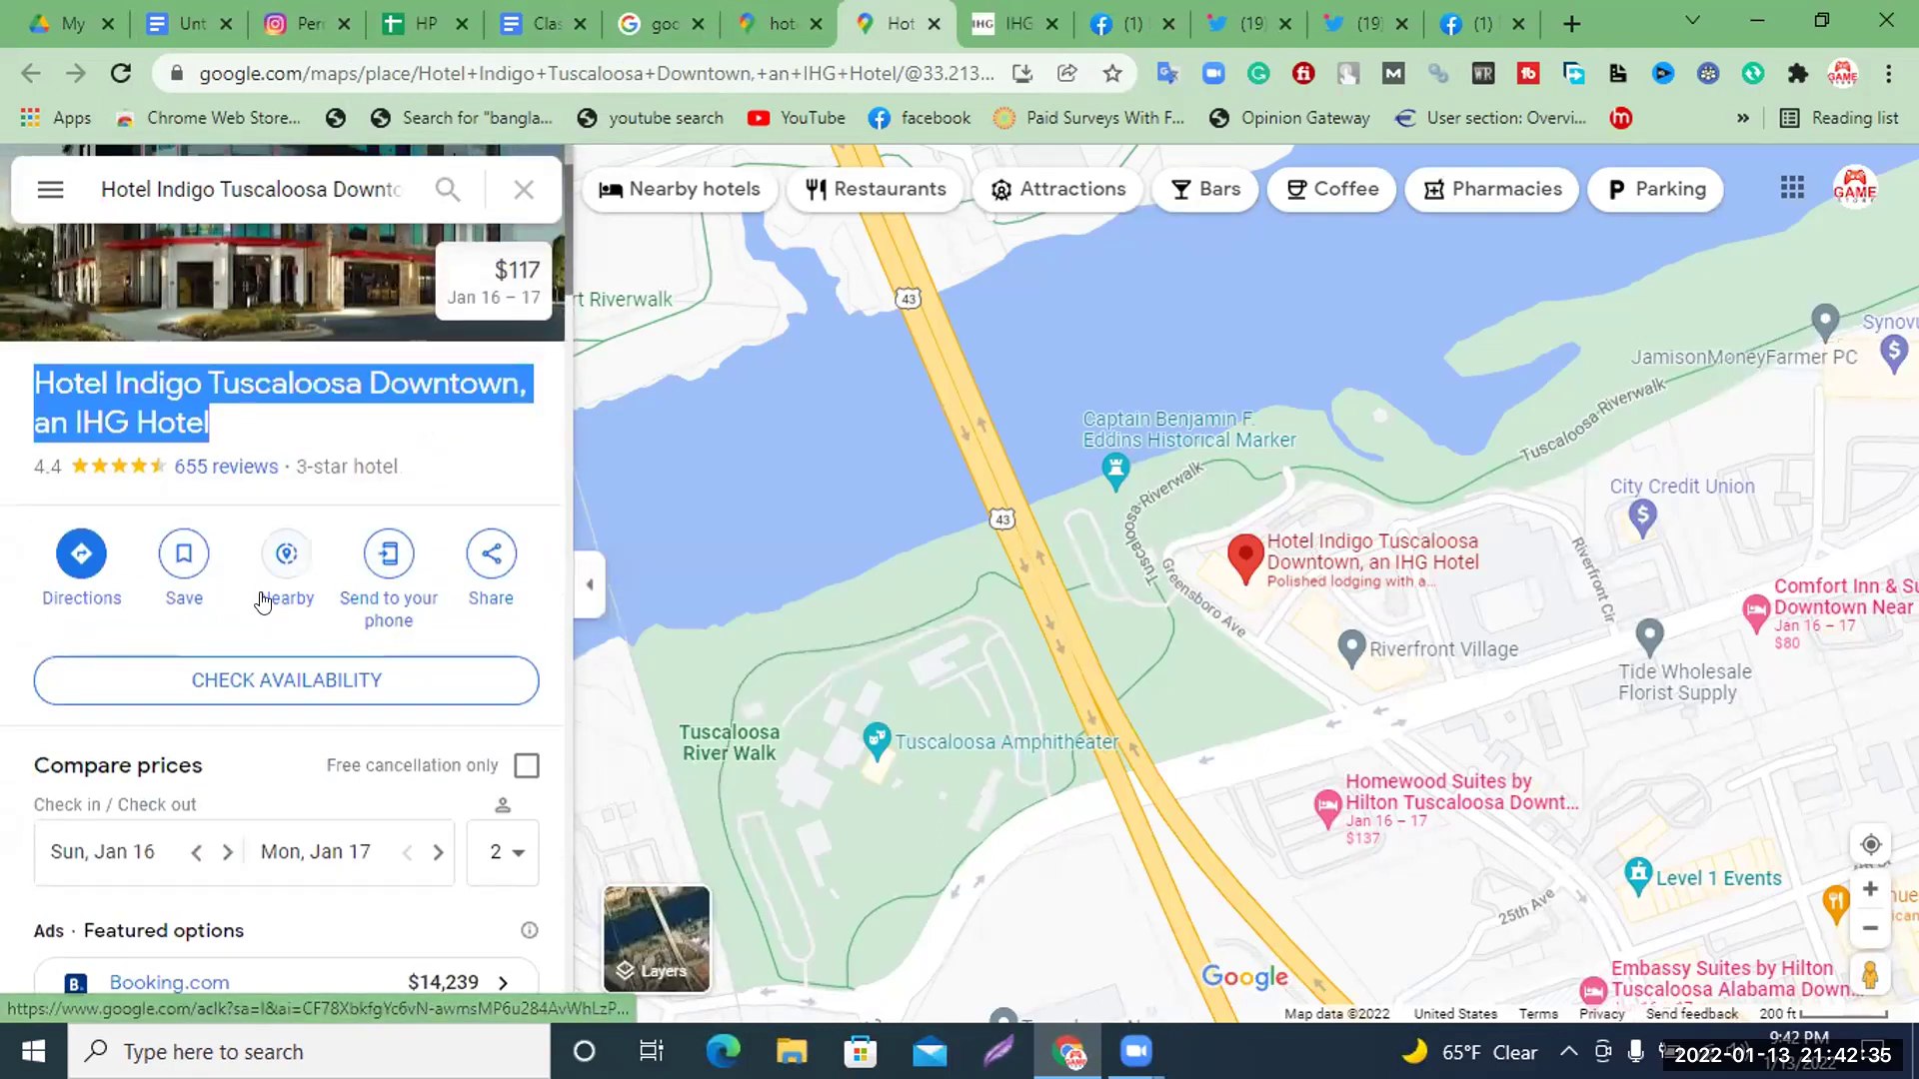
scroll(405, 552, down, 4)
scroll(405, 549, down, 7)
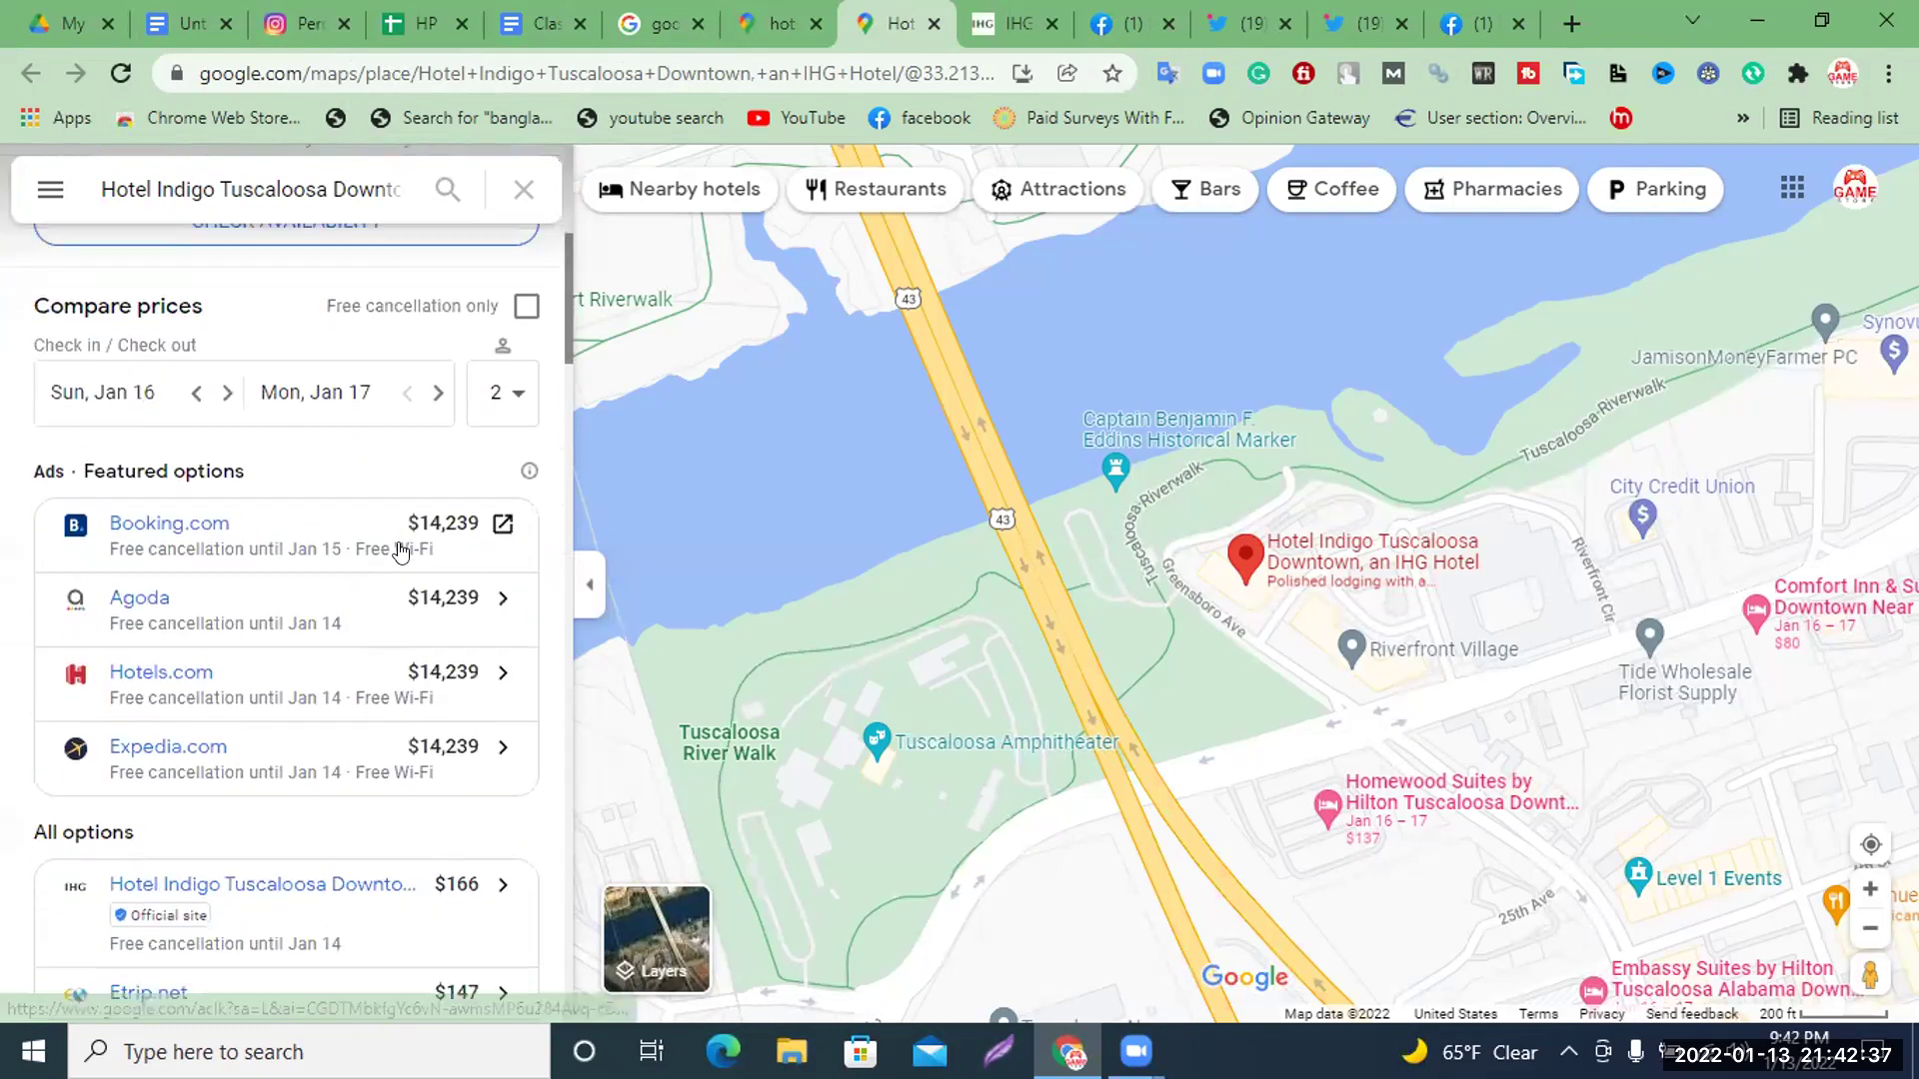
scroll(429, 699, down, 2)
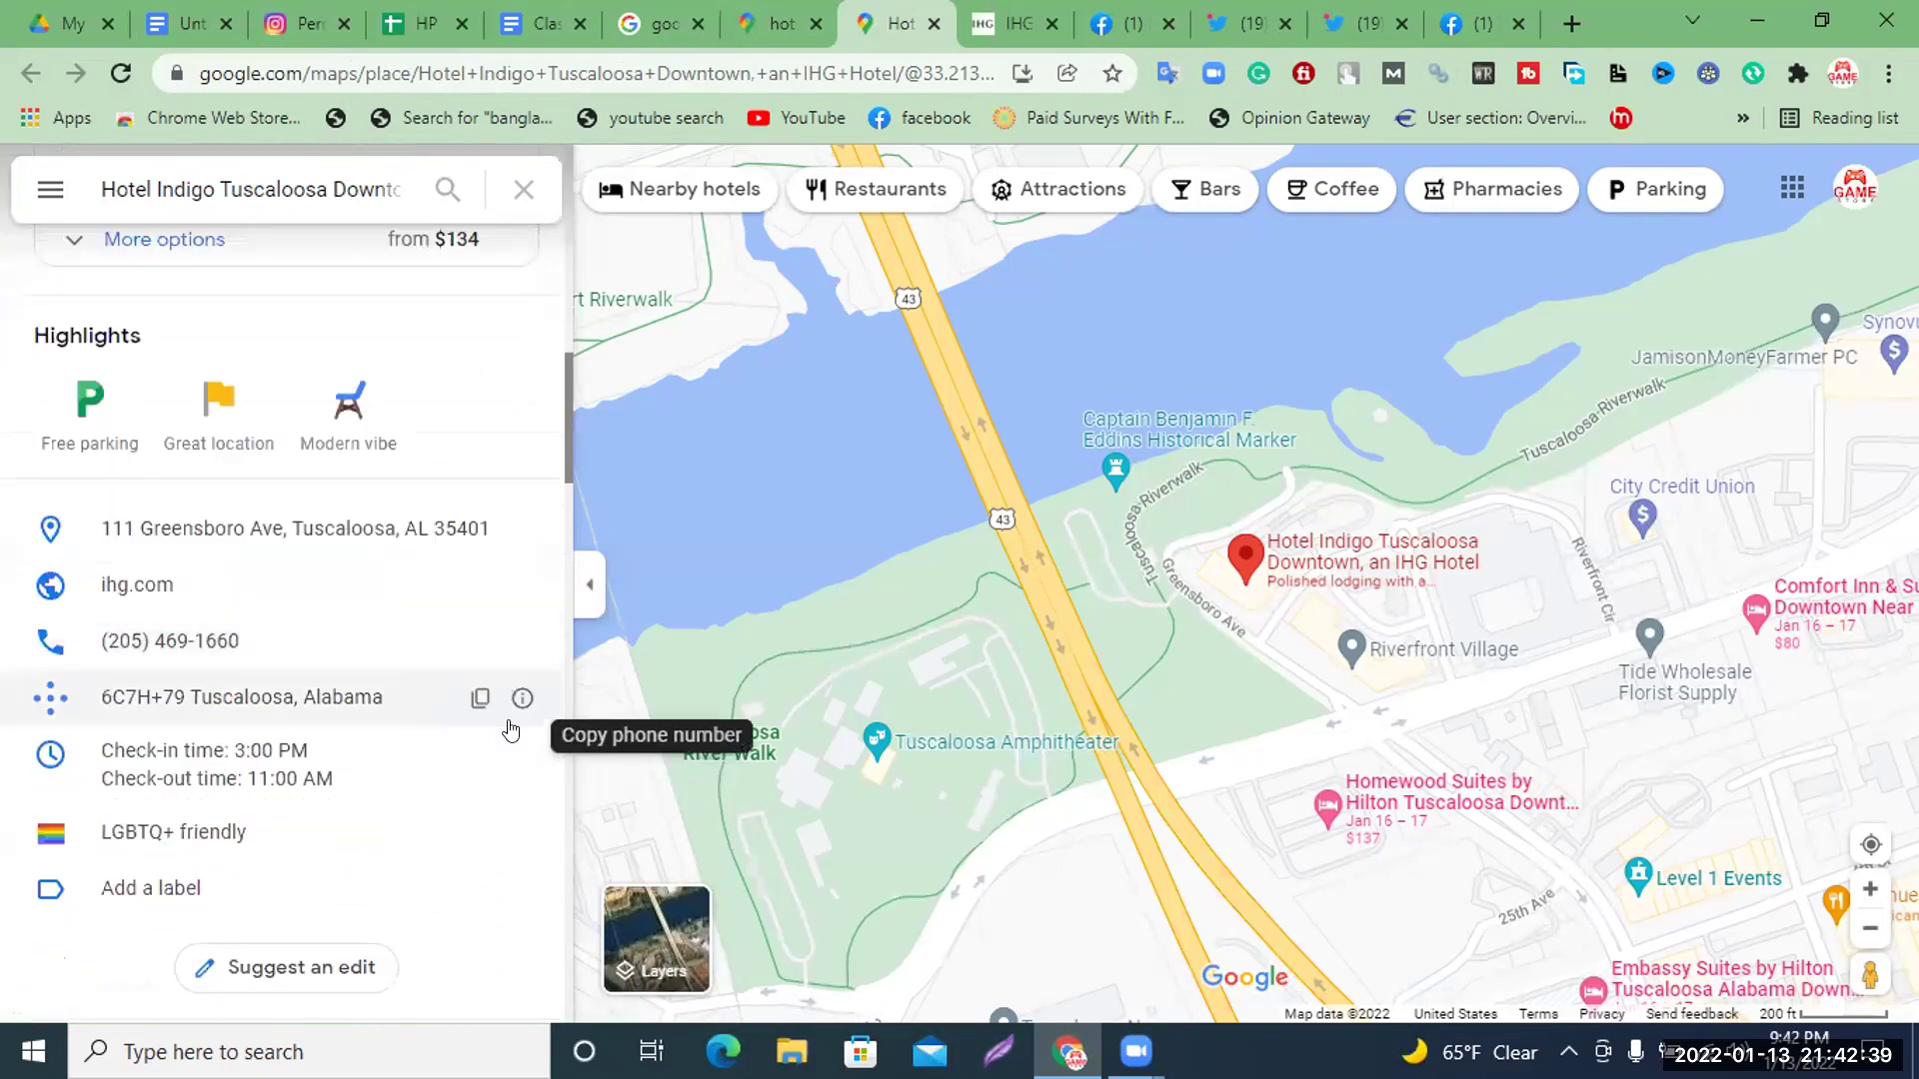
scroll(435, 711, down, 4)
scroll(416, 685, down, 10)
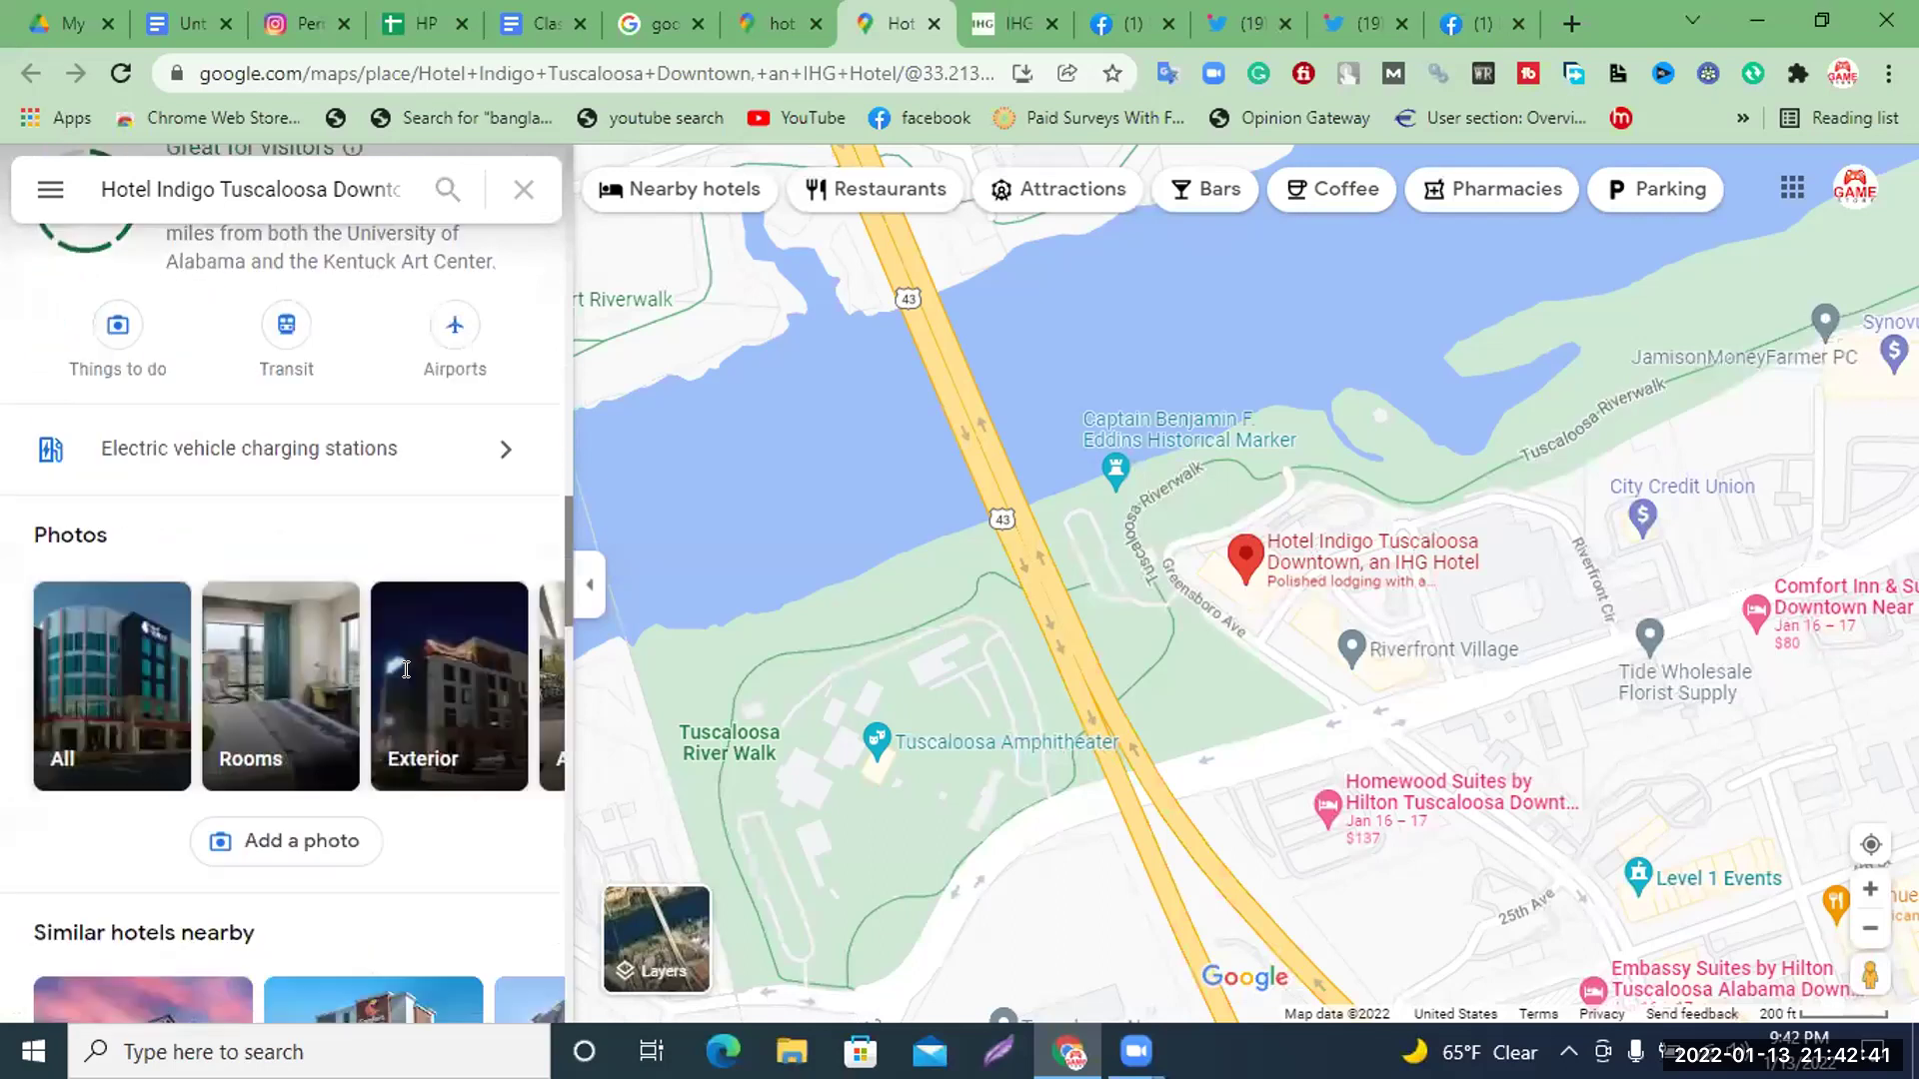
click(420, 22)
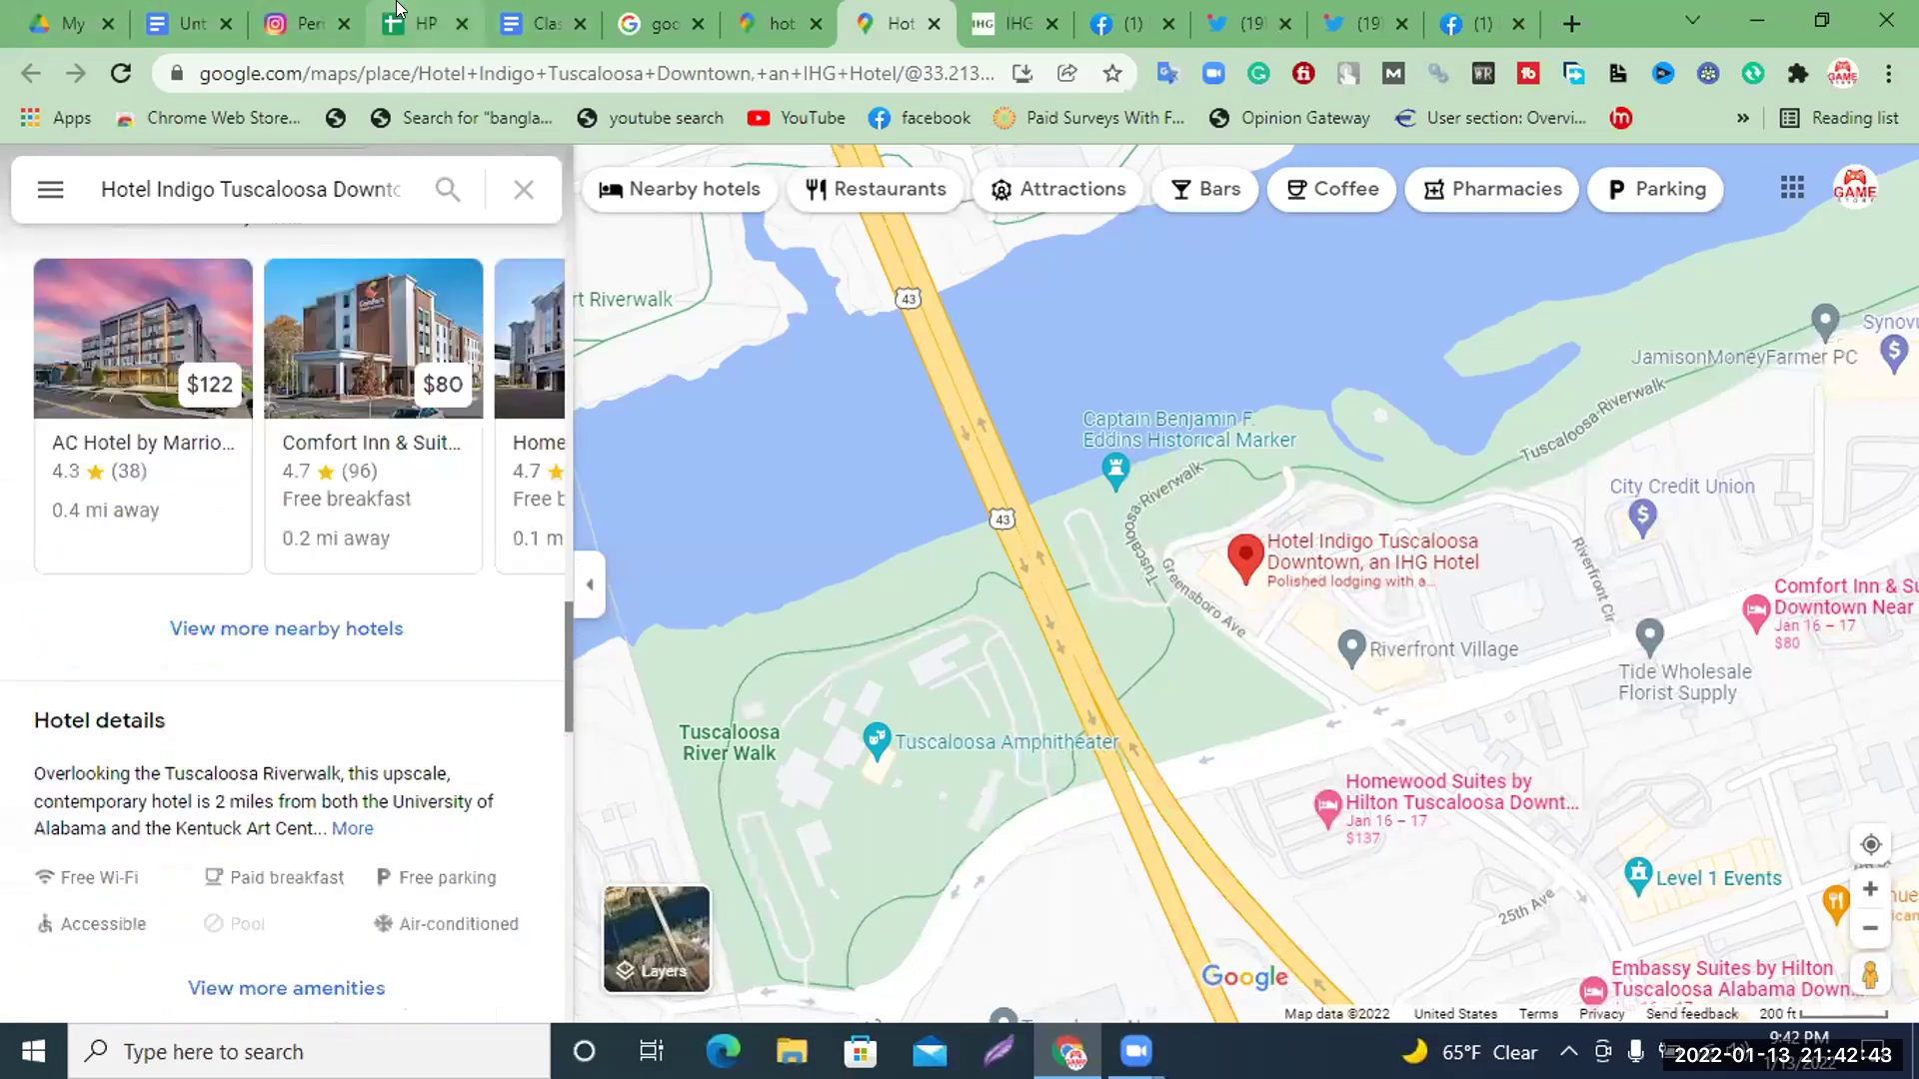
key(ctrl+v)
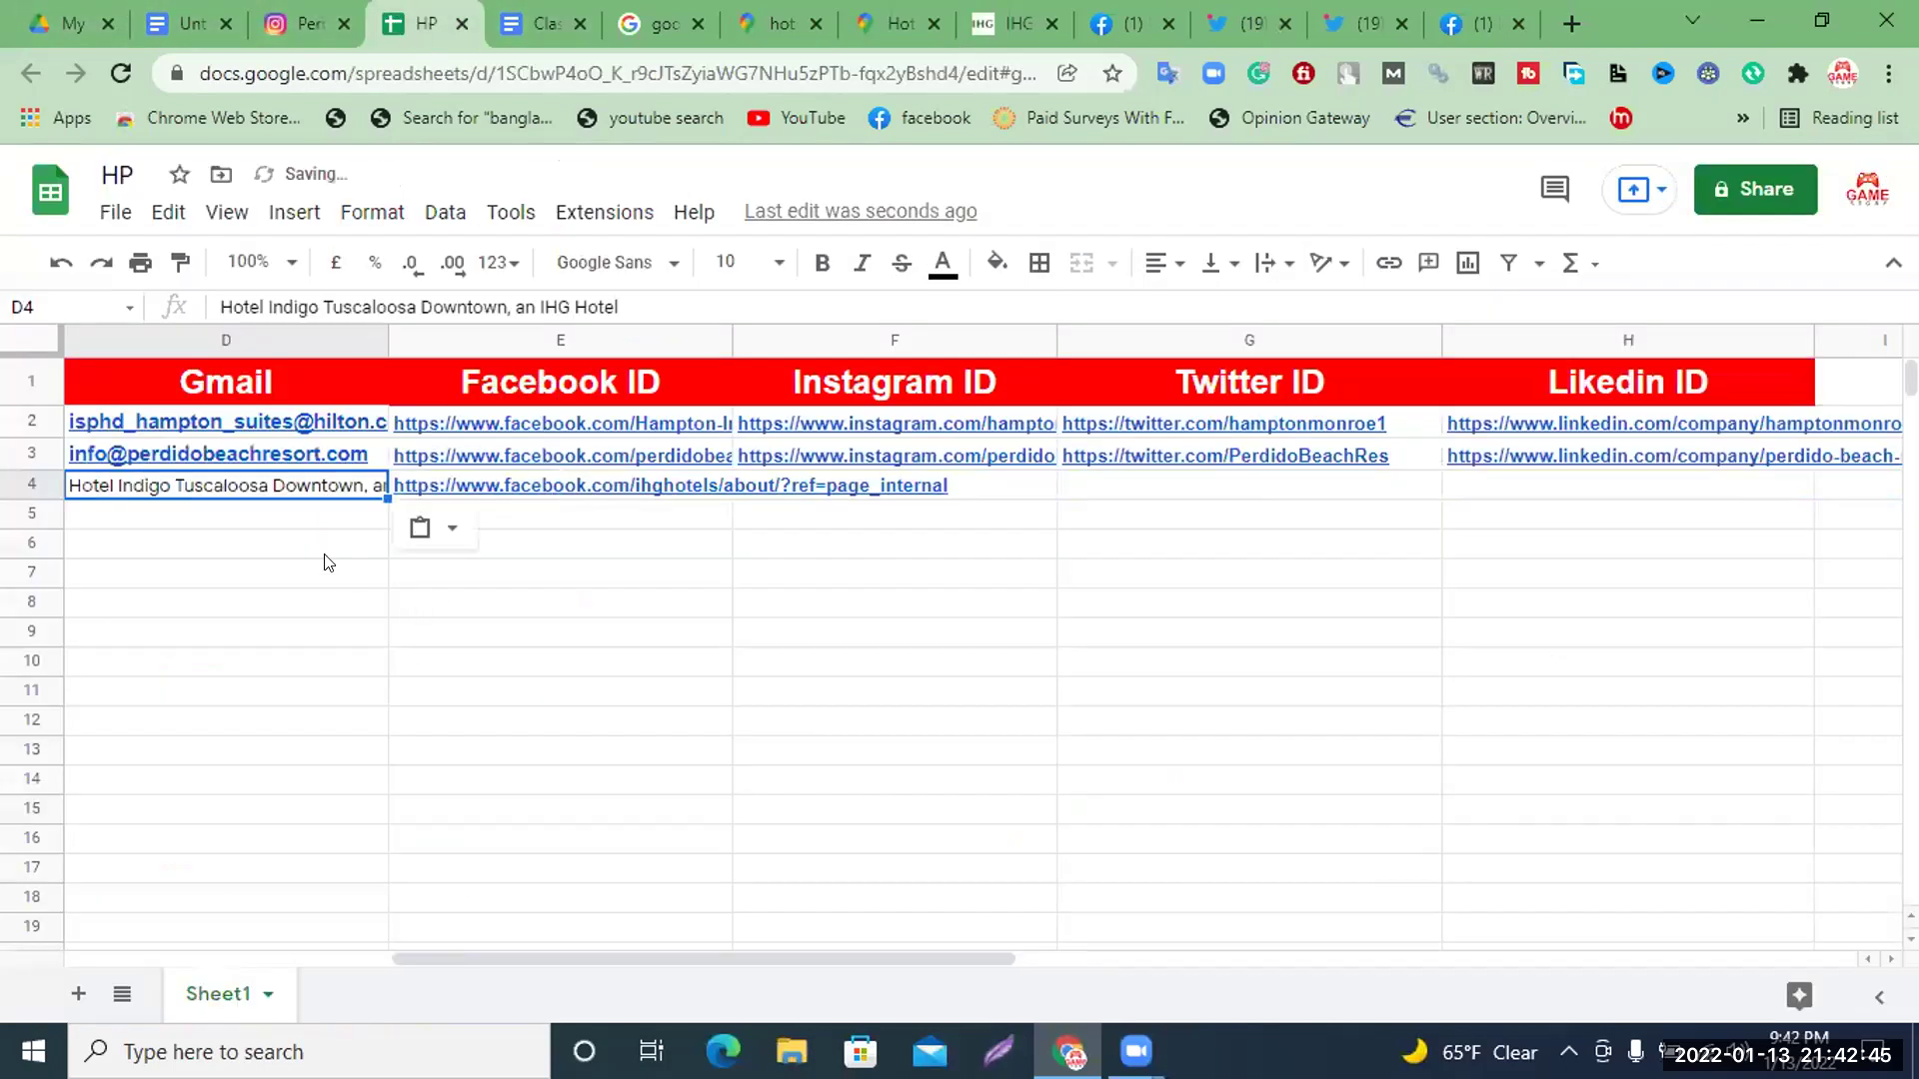
click(818, 265)
key(ctrl+b)
key(Delete)
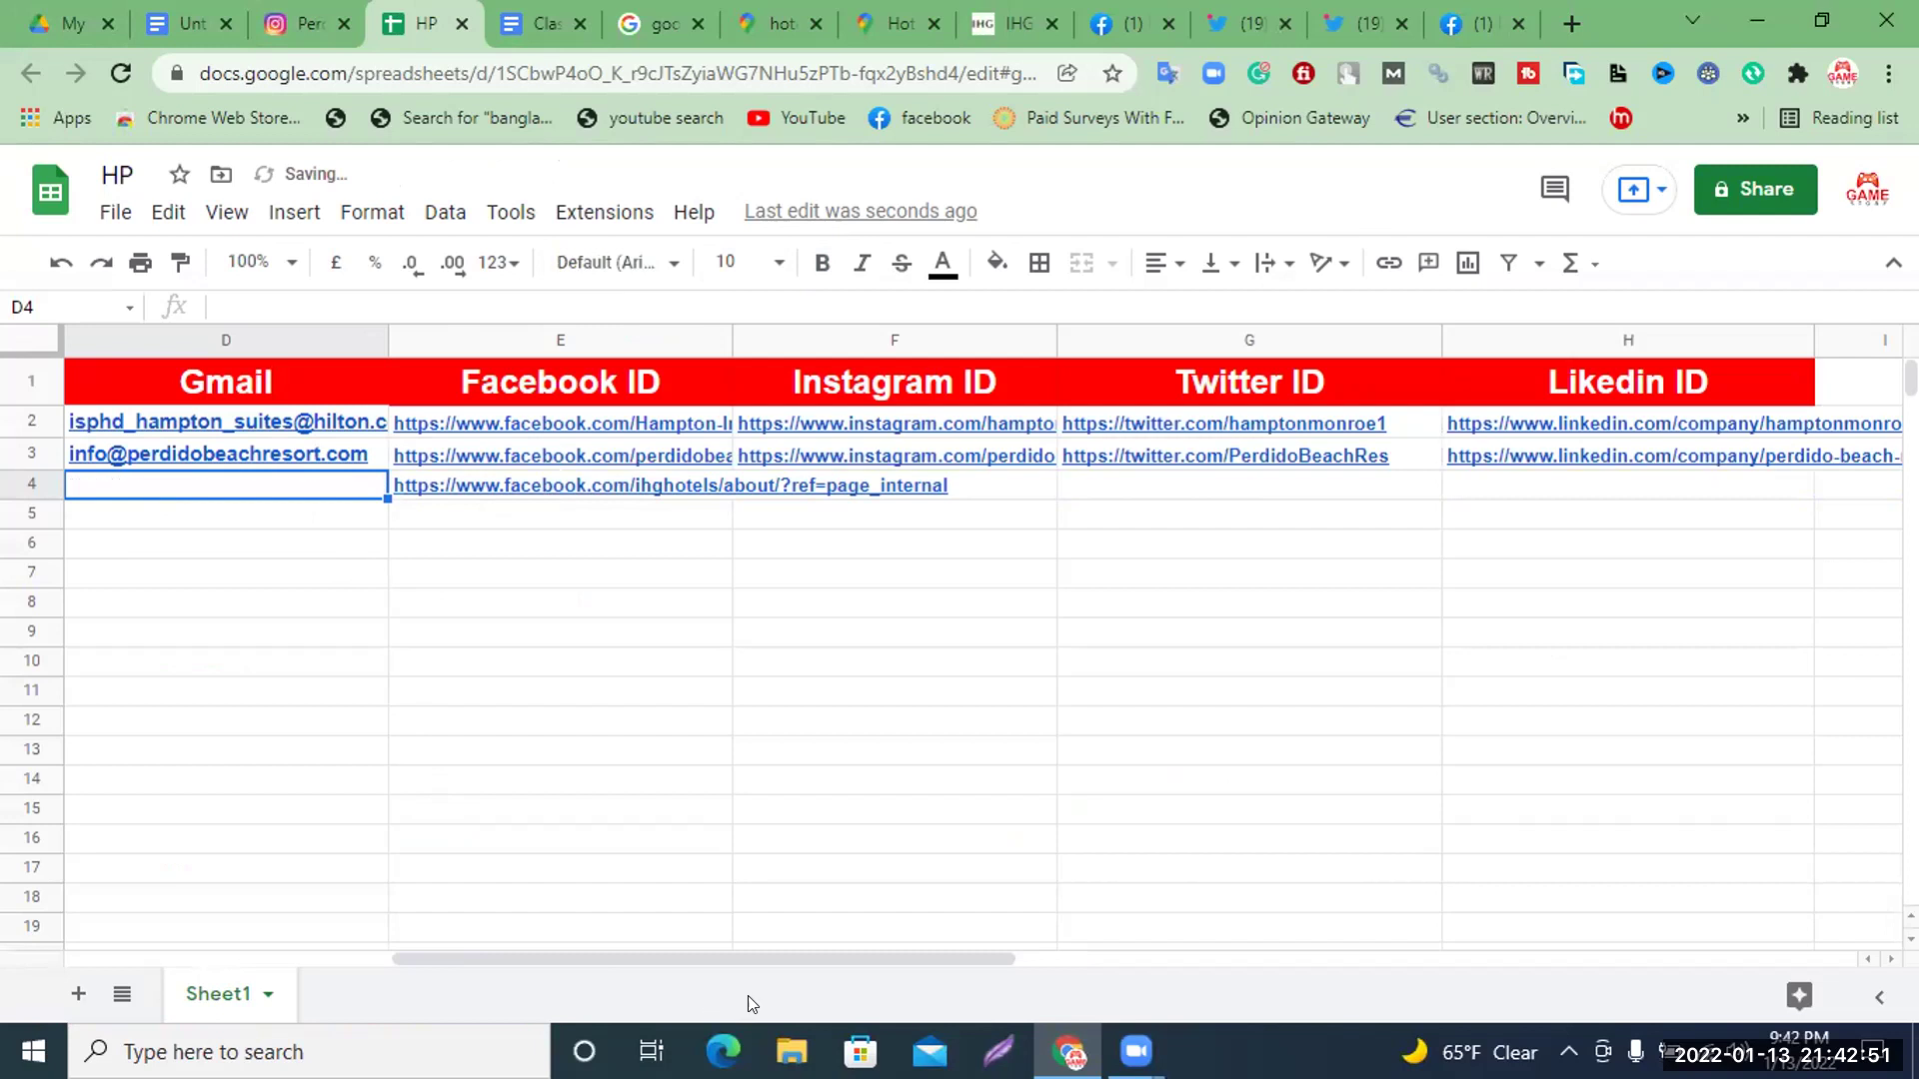
Search Instagram for "Hotel Indigo Tuscaloosa Downtown, an IHG Hotel" and open the hotelindigotuscaloosa profile
mouse_move(742, 945)
mouse_down()
mouse_move(386, 873)
mouse_move(592, 926)
mouse_move(583, 952)
mouse_move(265, 957)
mouse_up()
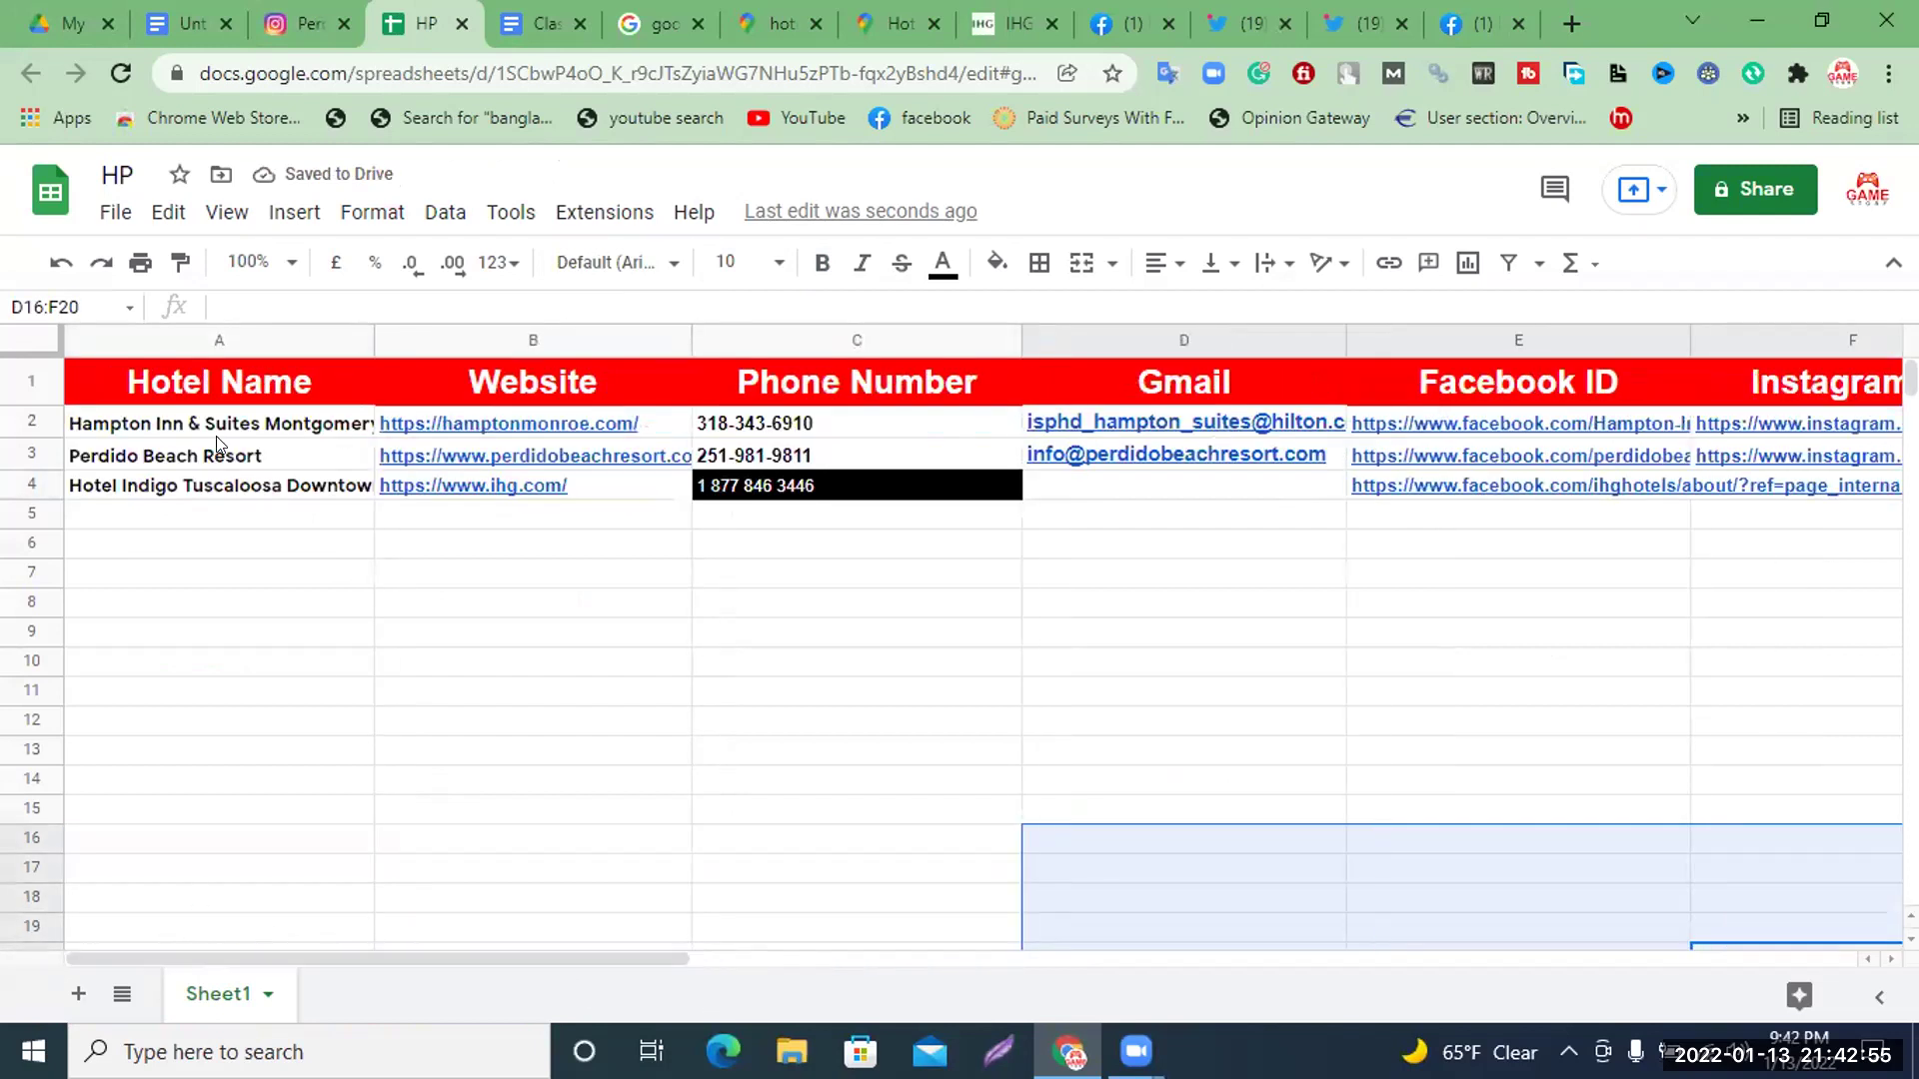
click(217, 489)
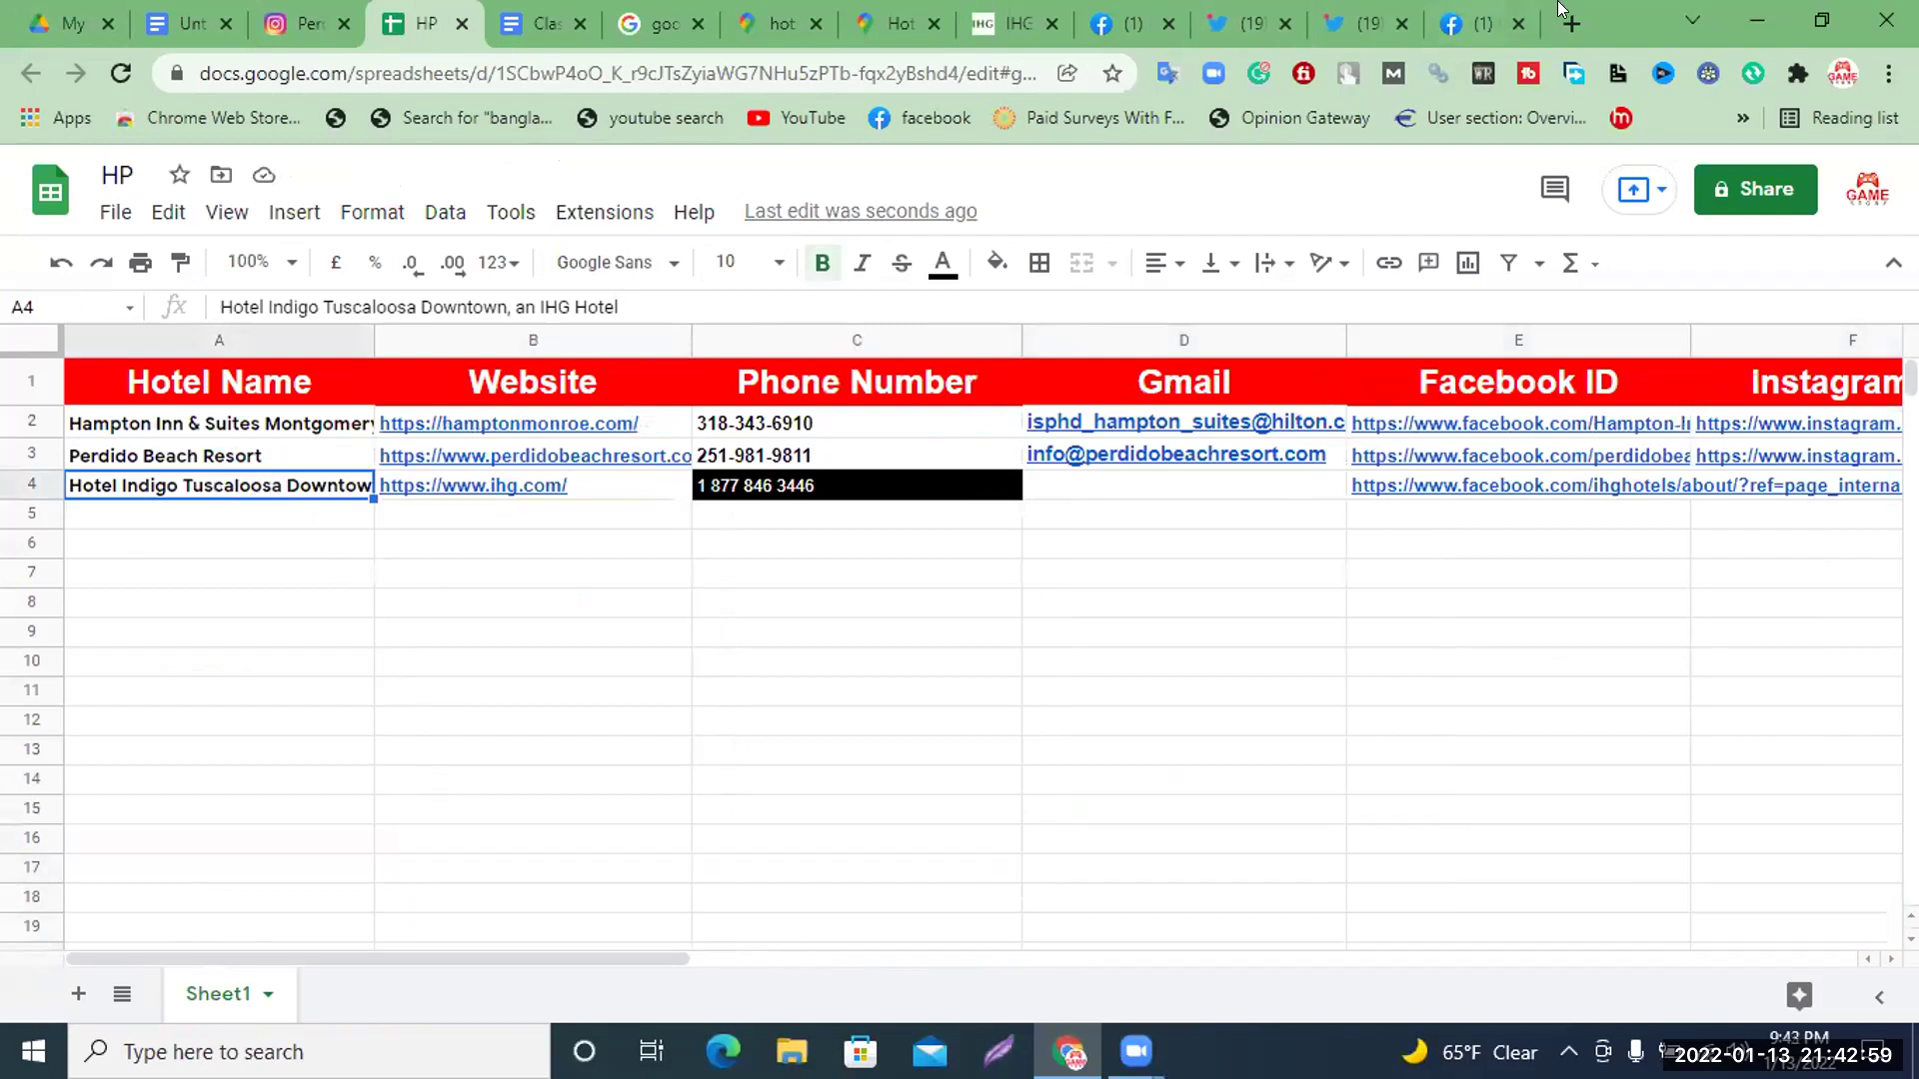
click(298, 20)
click(913, 193)
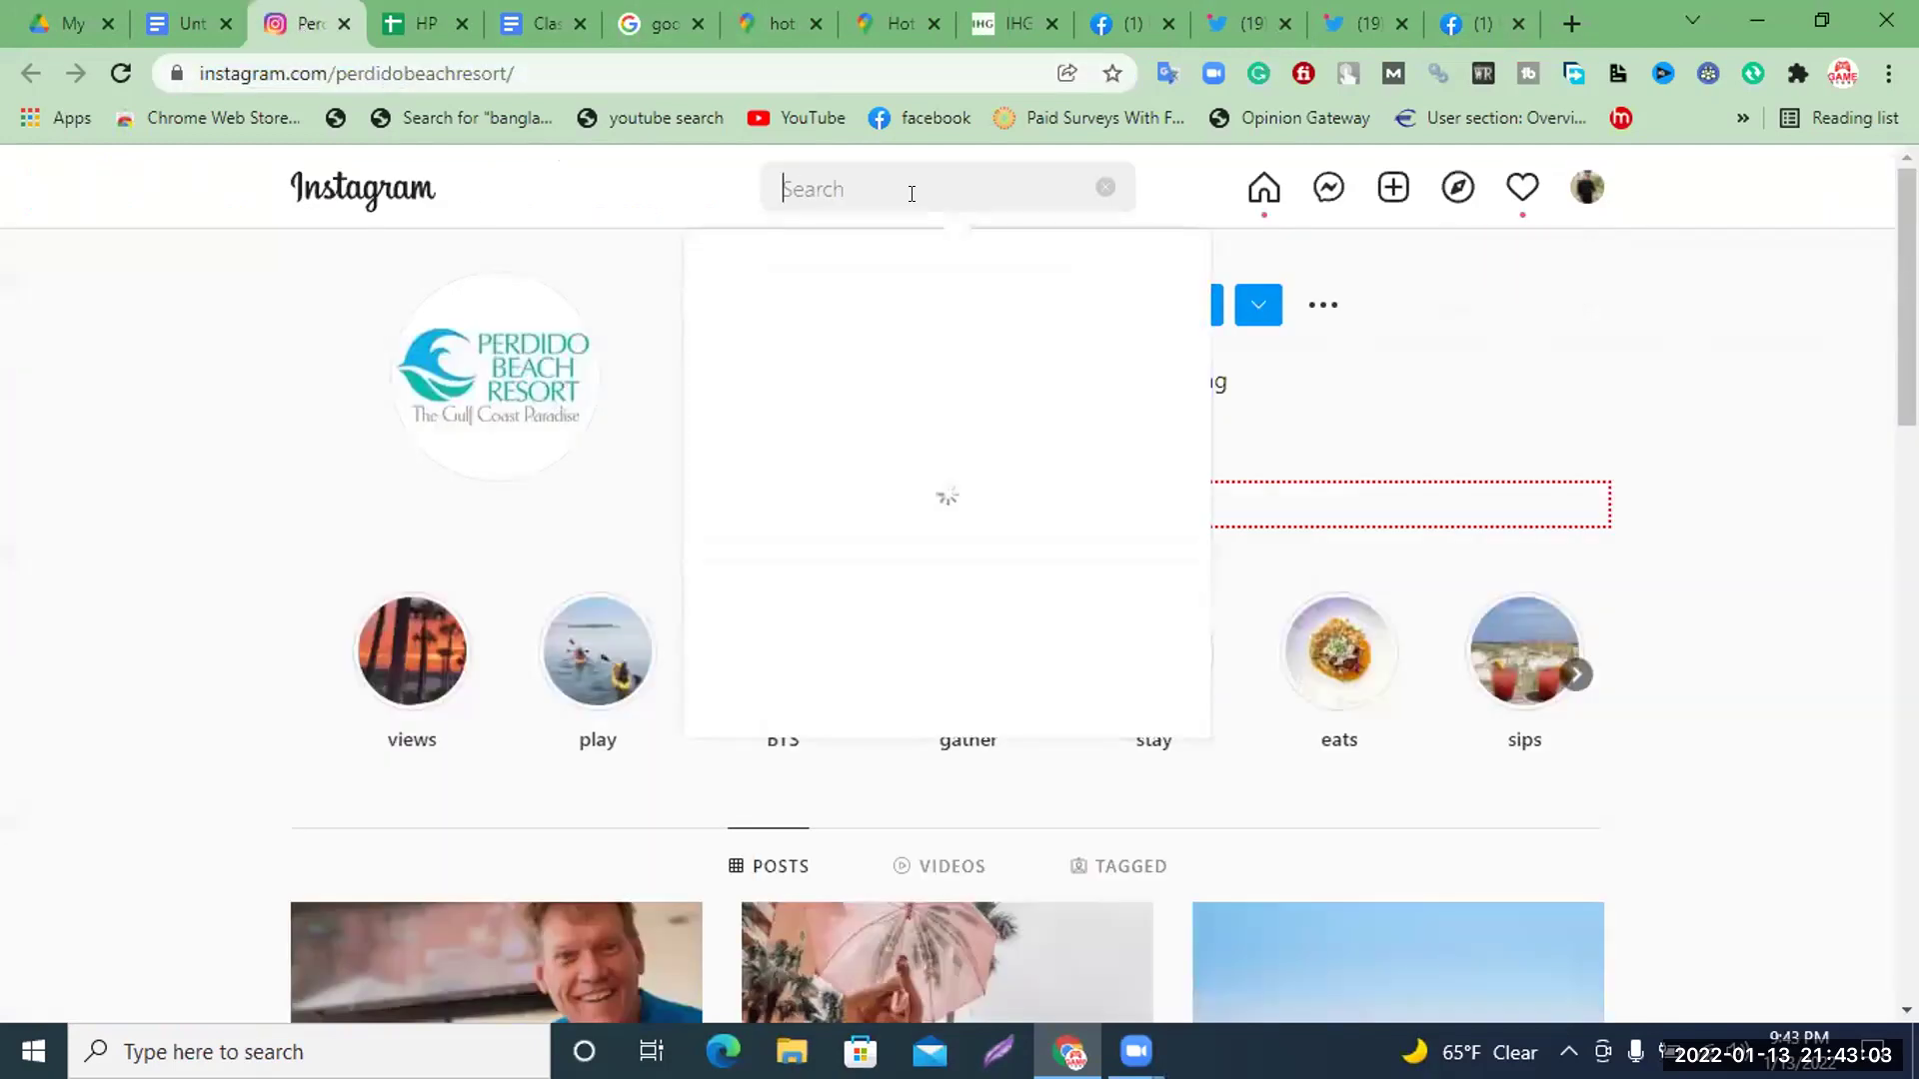
key(ctrl+v)
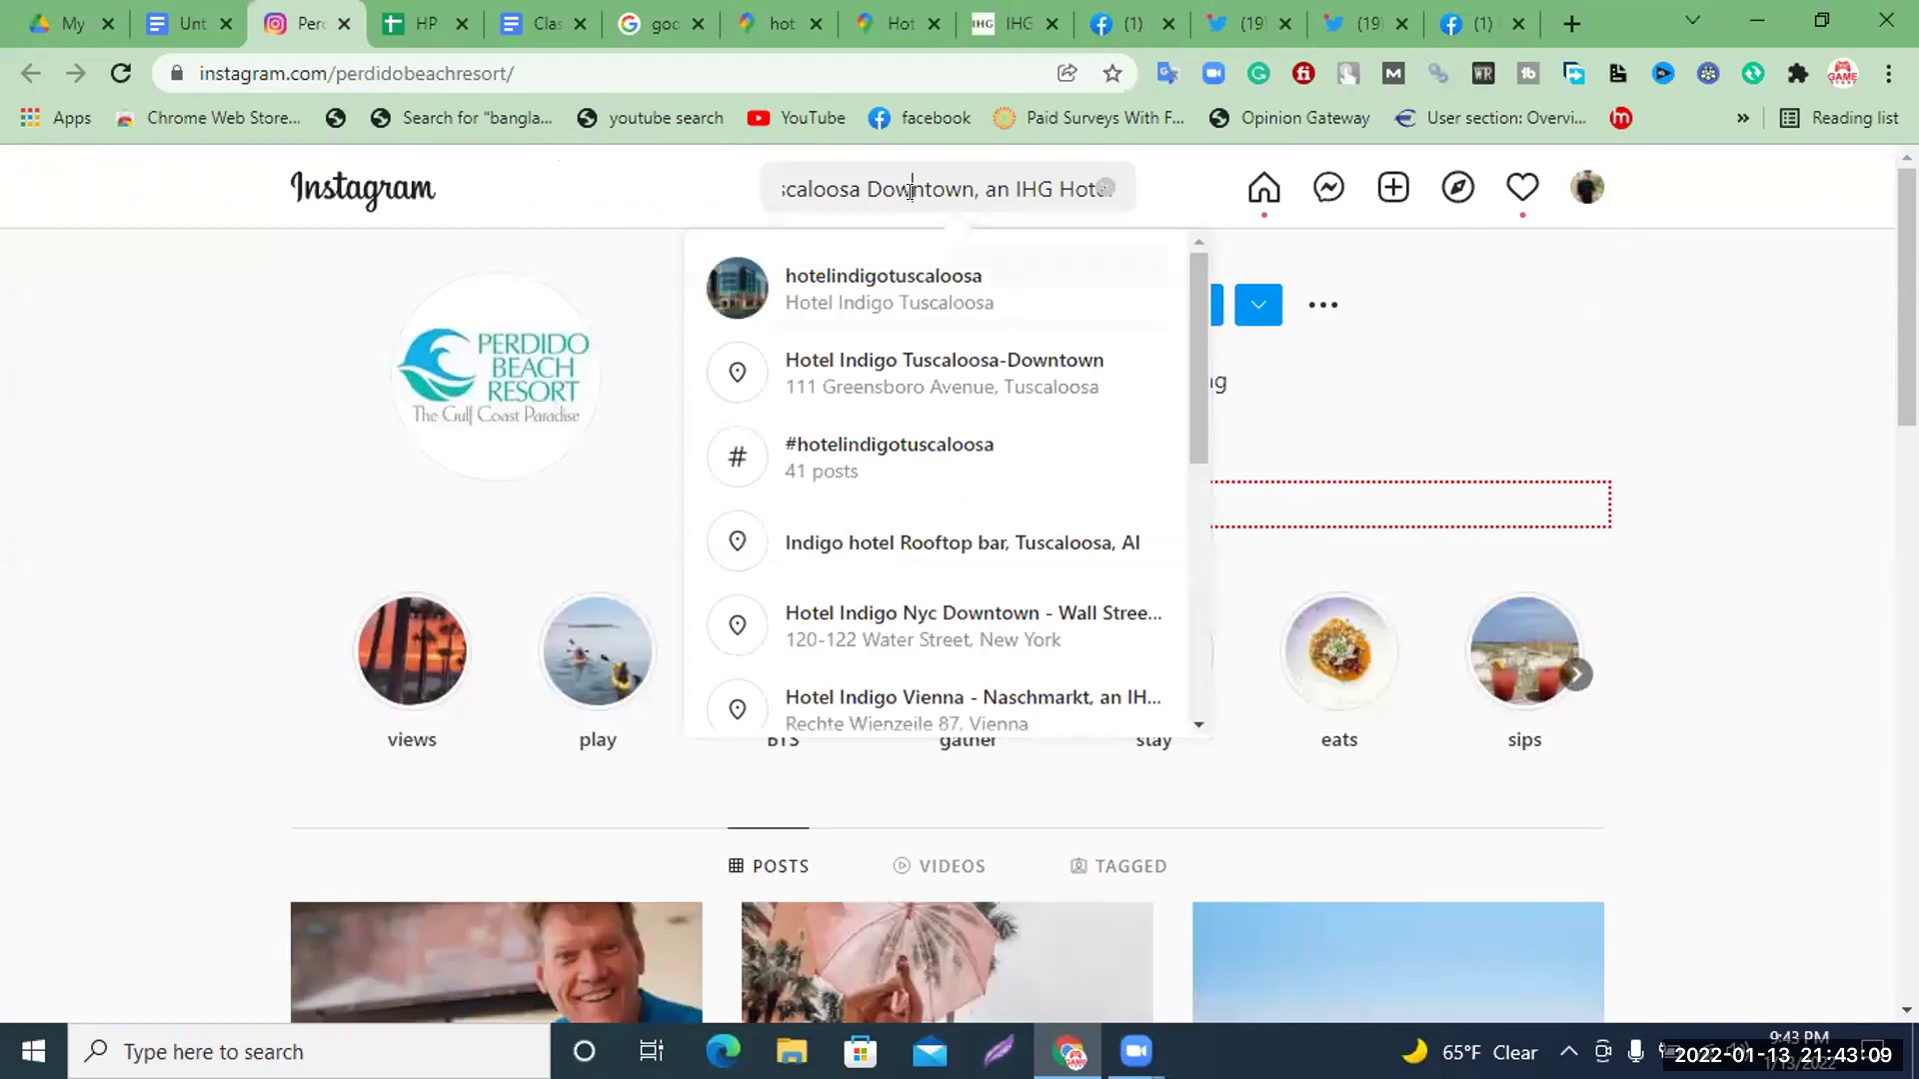
click(921, 311)
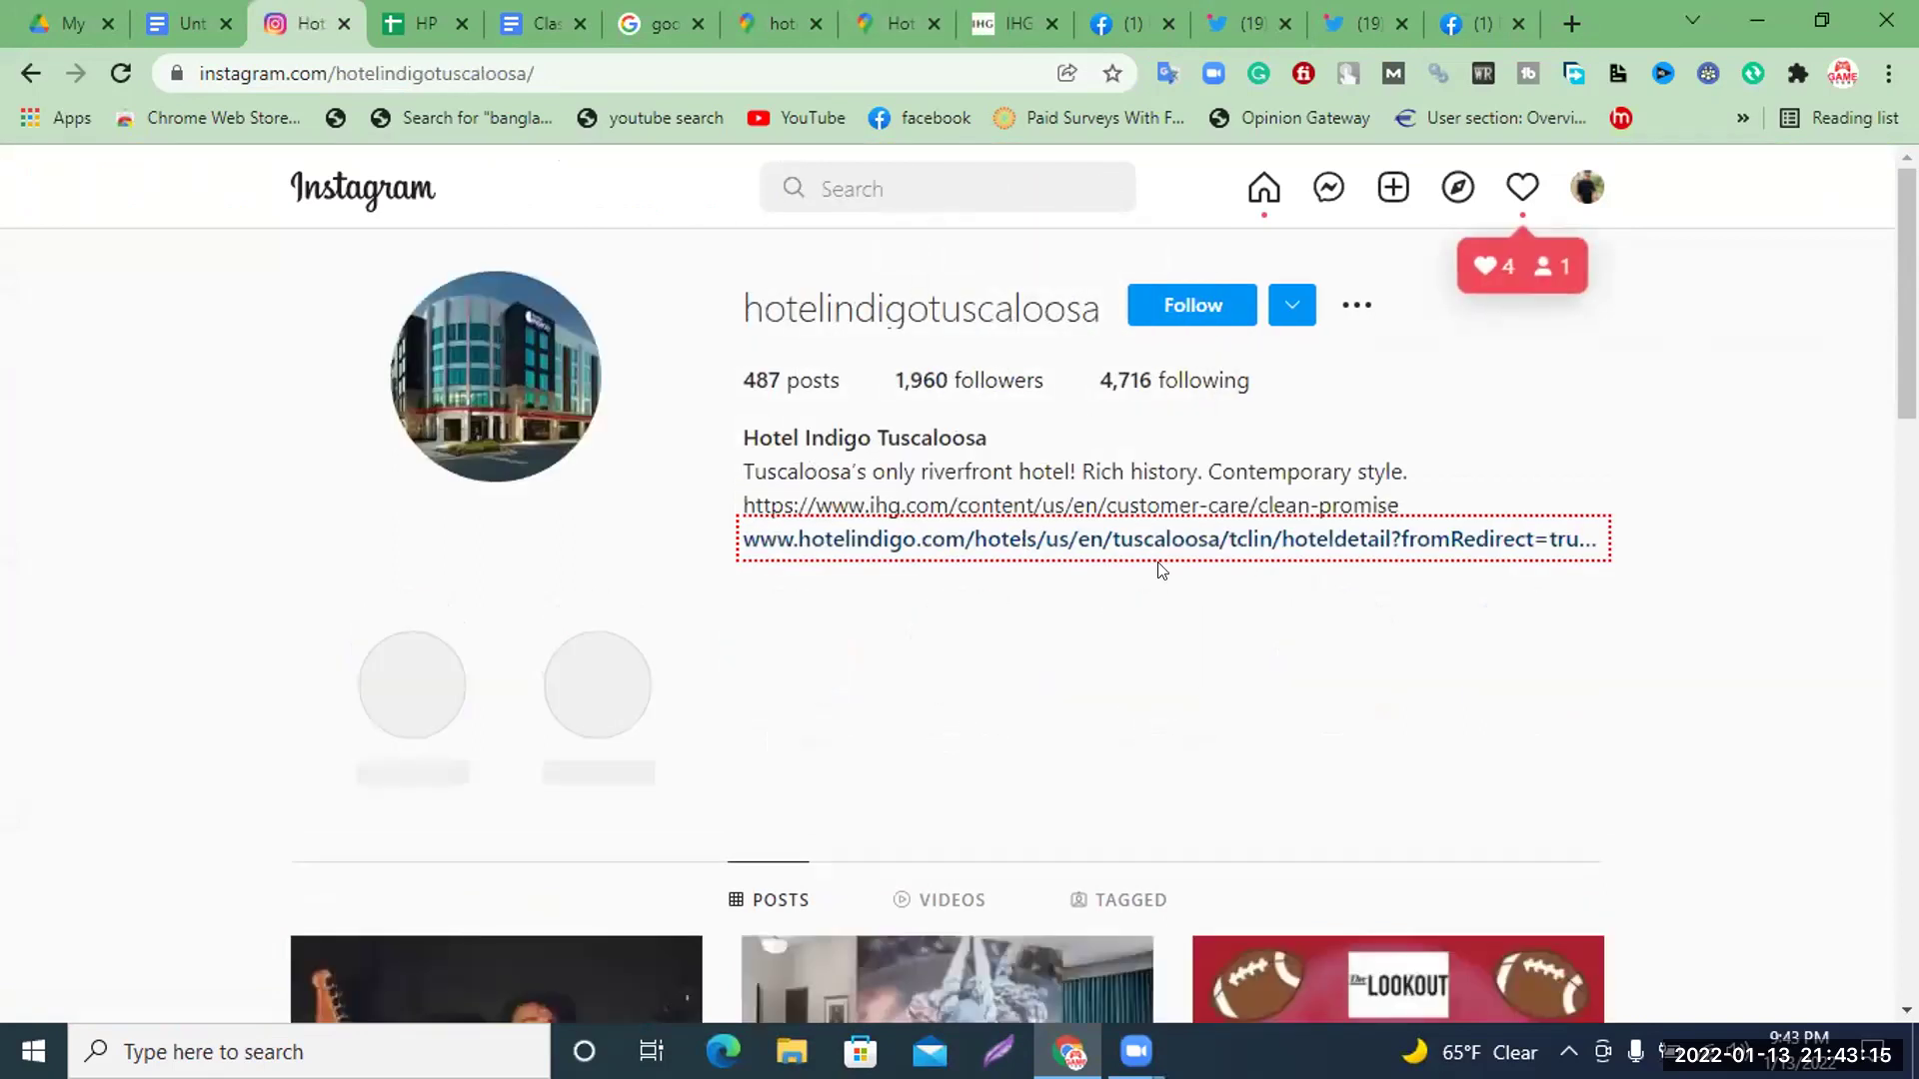
Open the hotel website linked in the Instagram profile and compare its phone number with row 4 of the HP sheet
click(1070, 540)
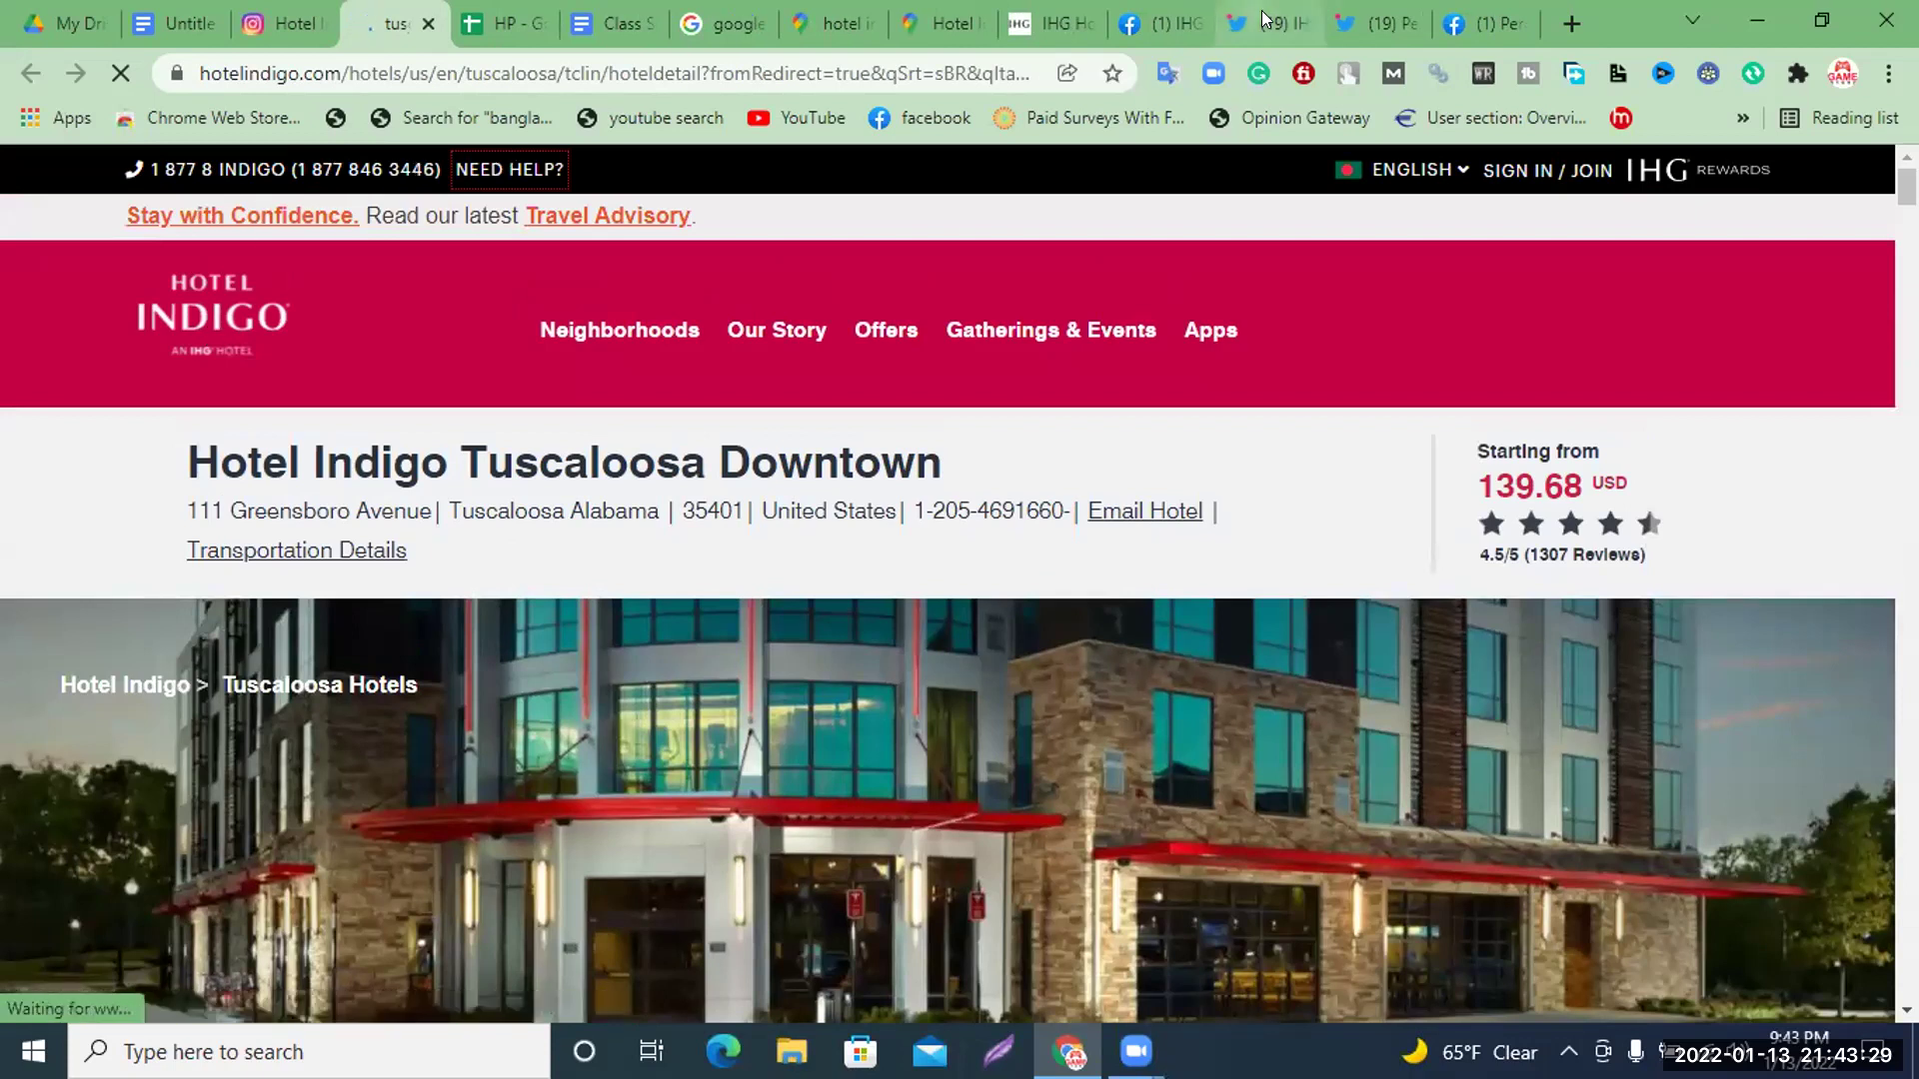
click(1089, 8)
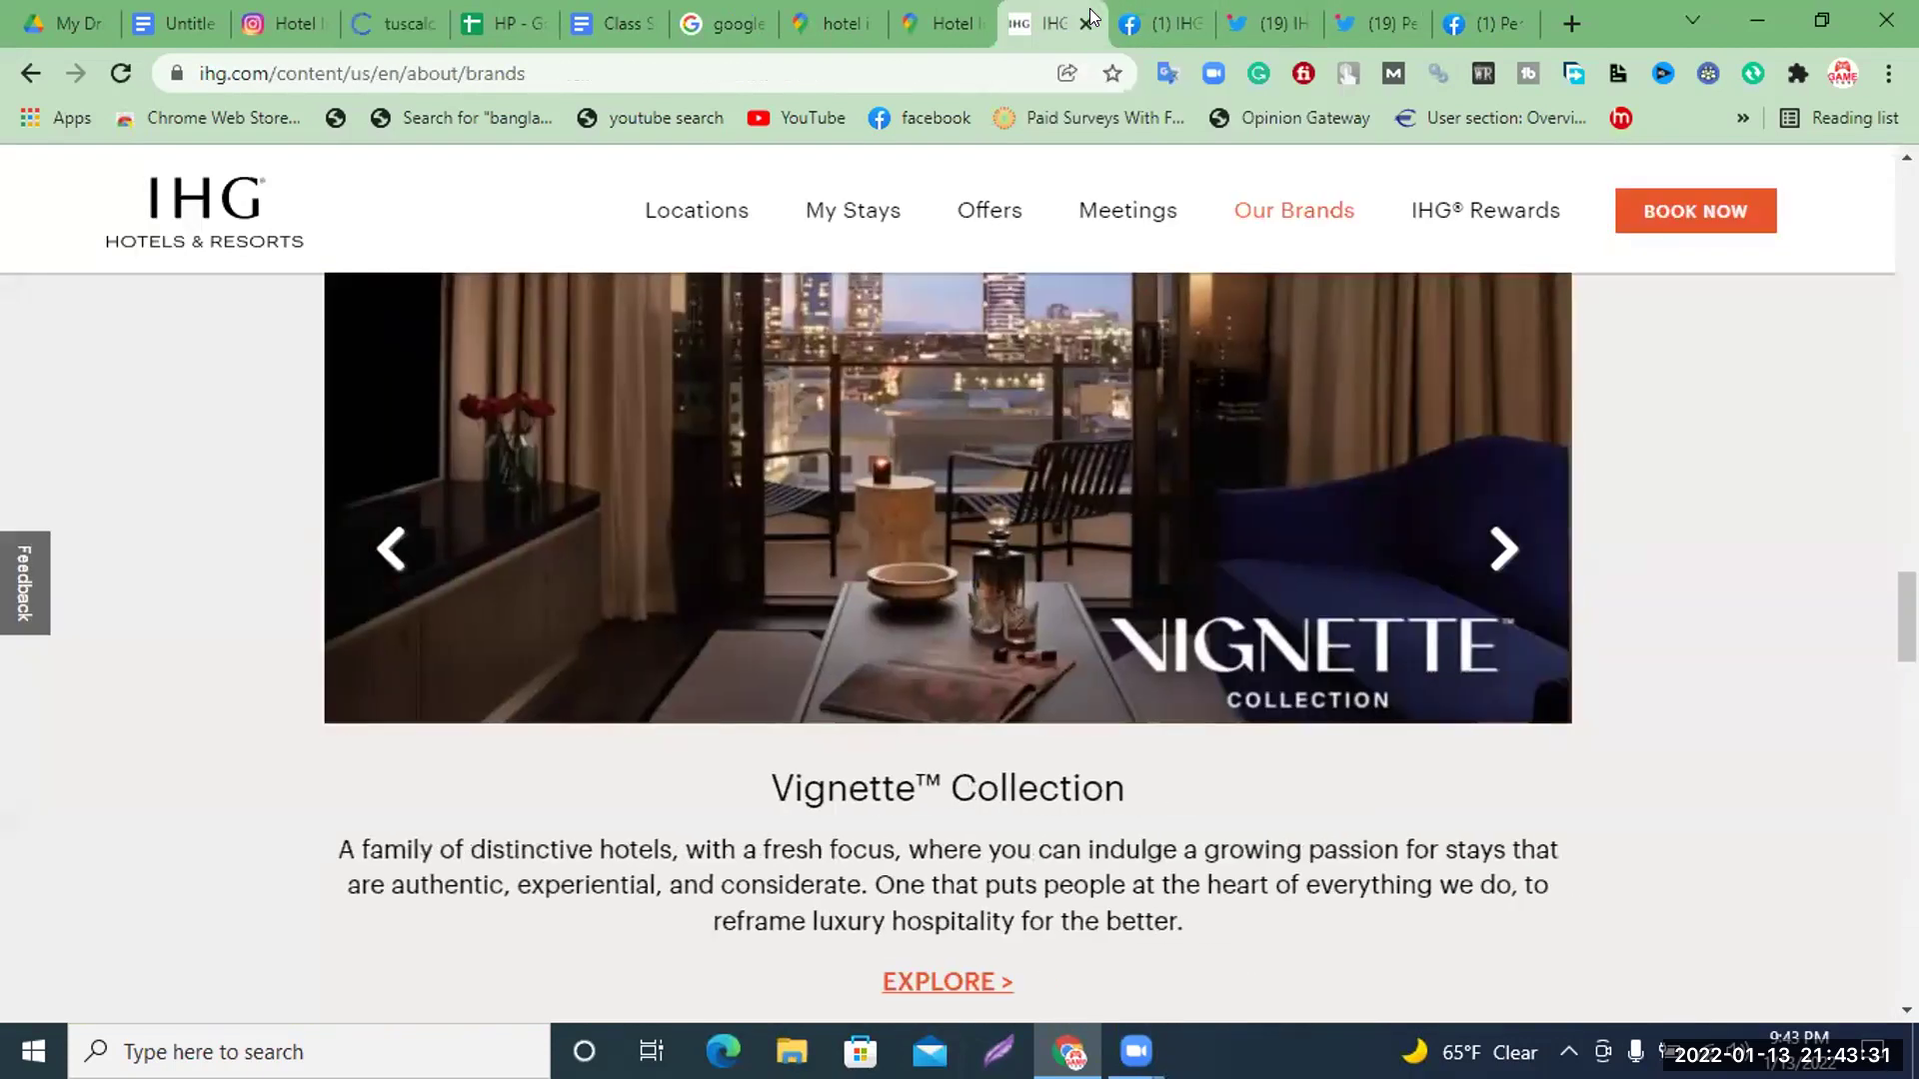
click(358, 14)
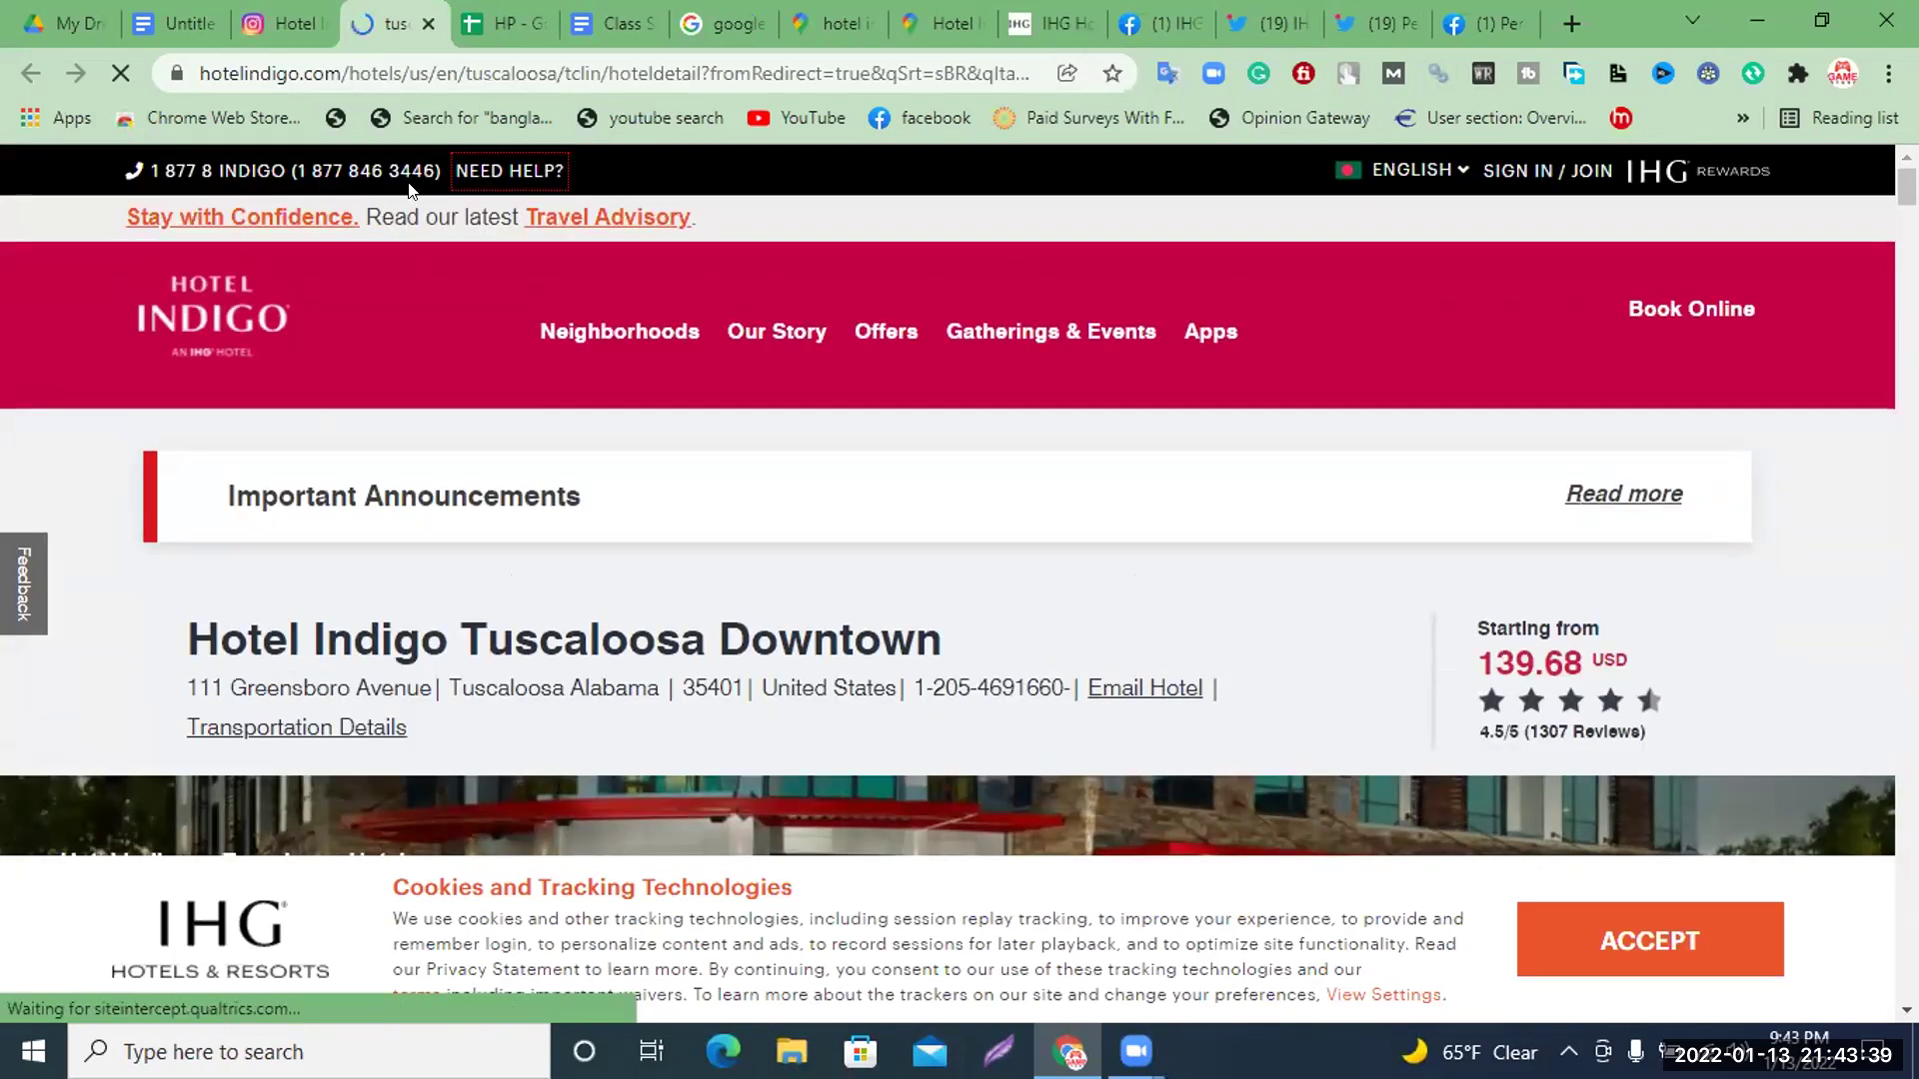
click(520, 10)
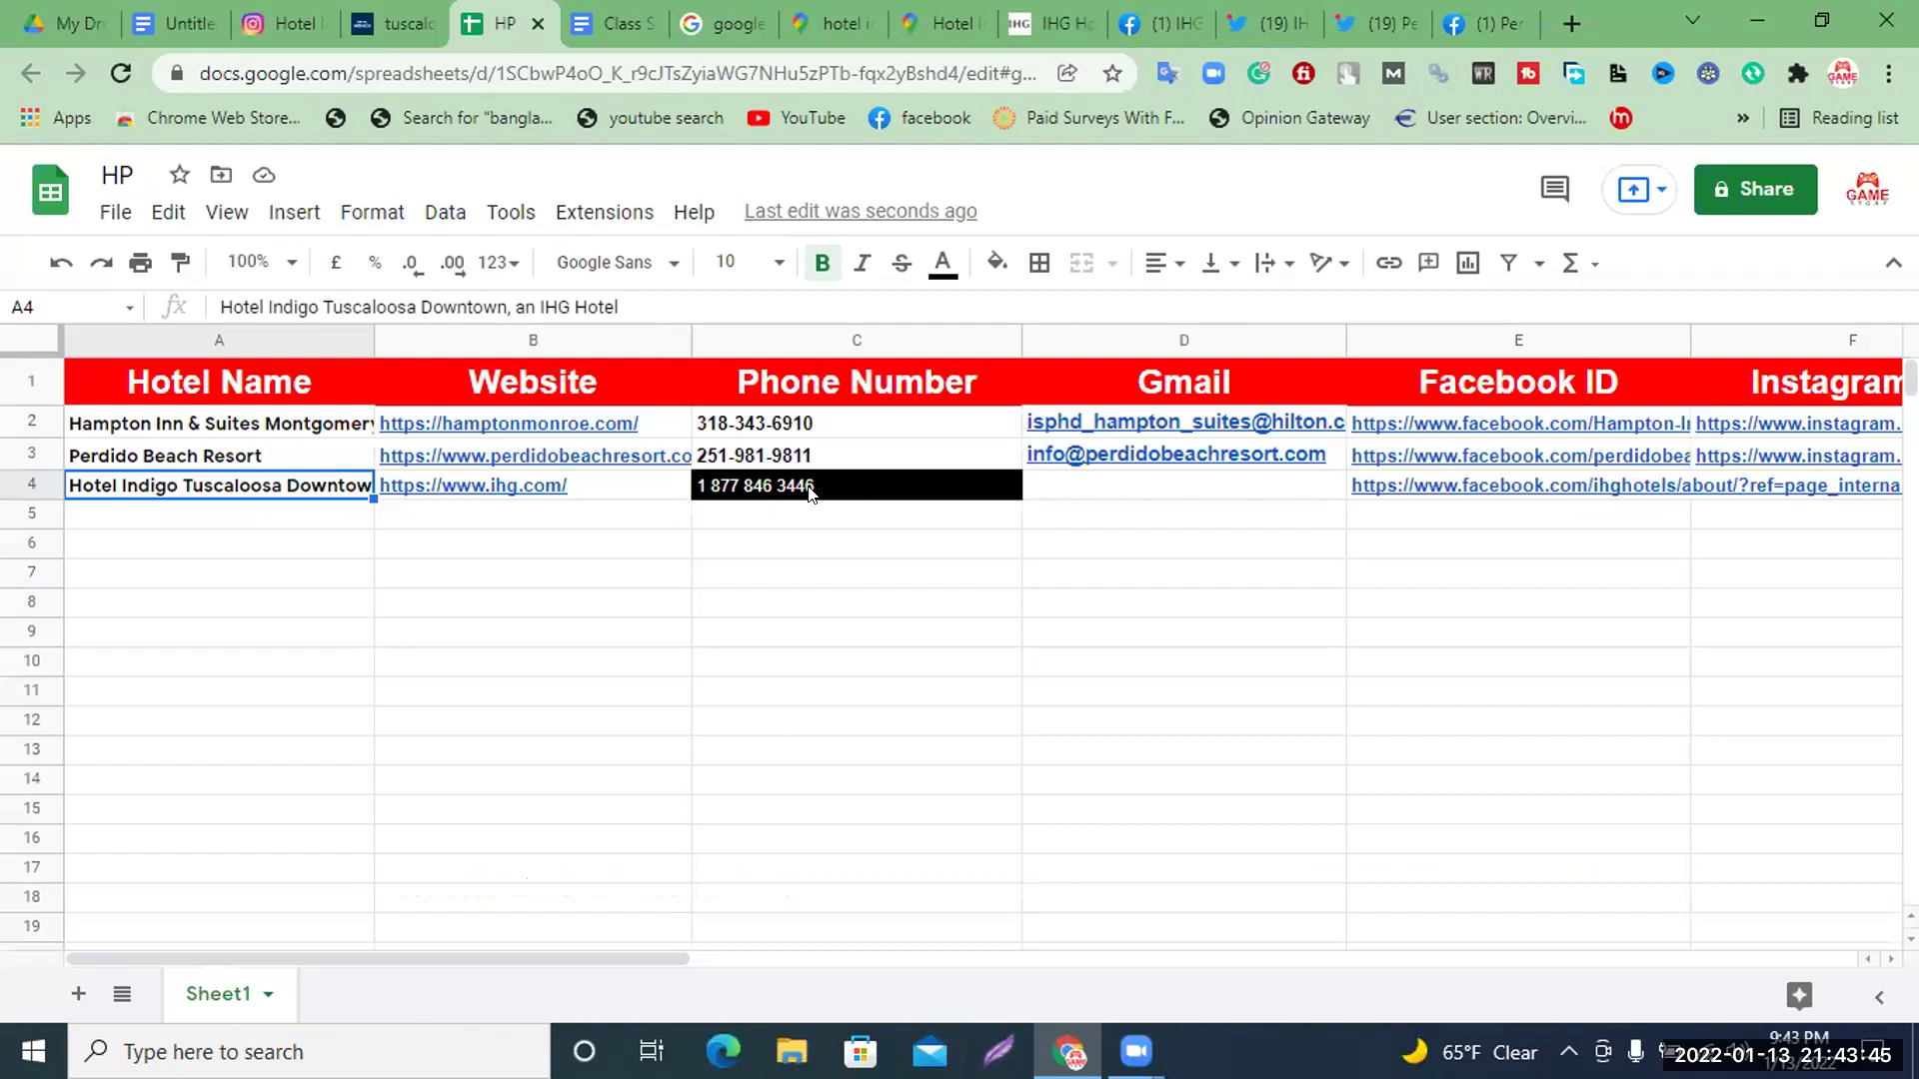
click(372, 30)
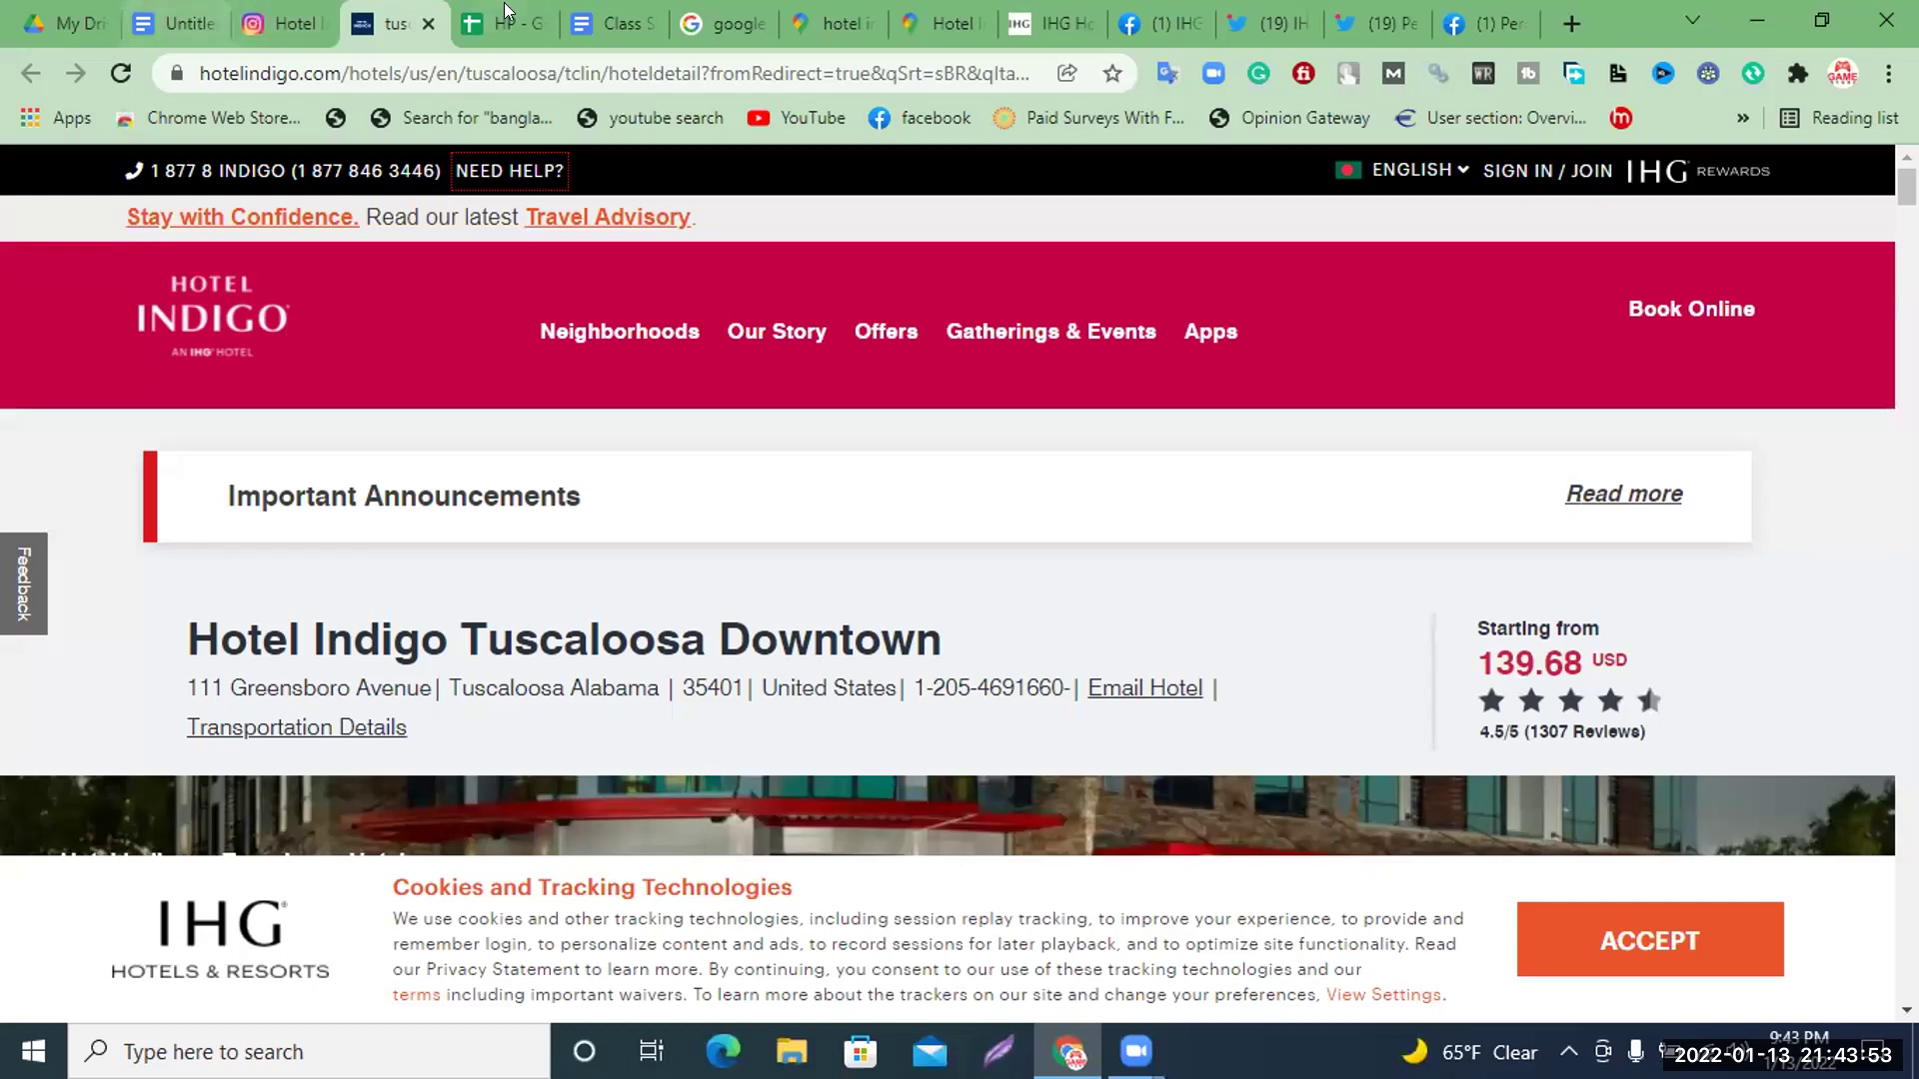
click(524, 28)
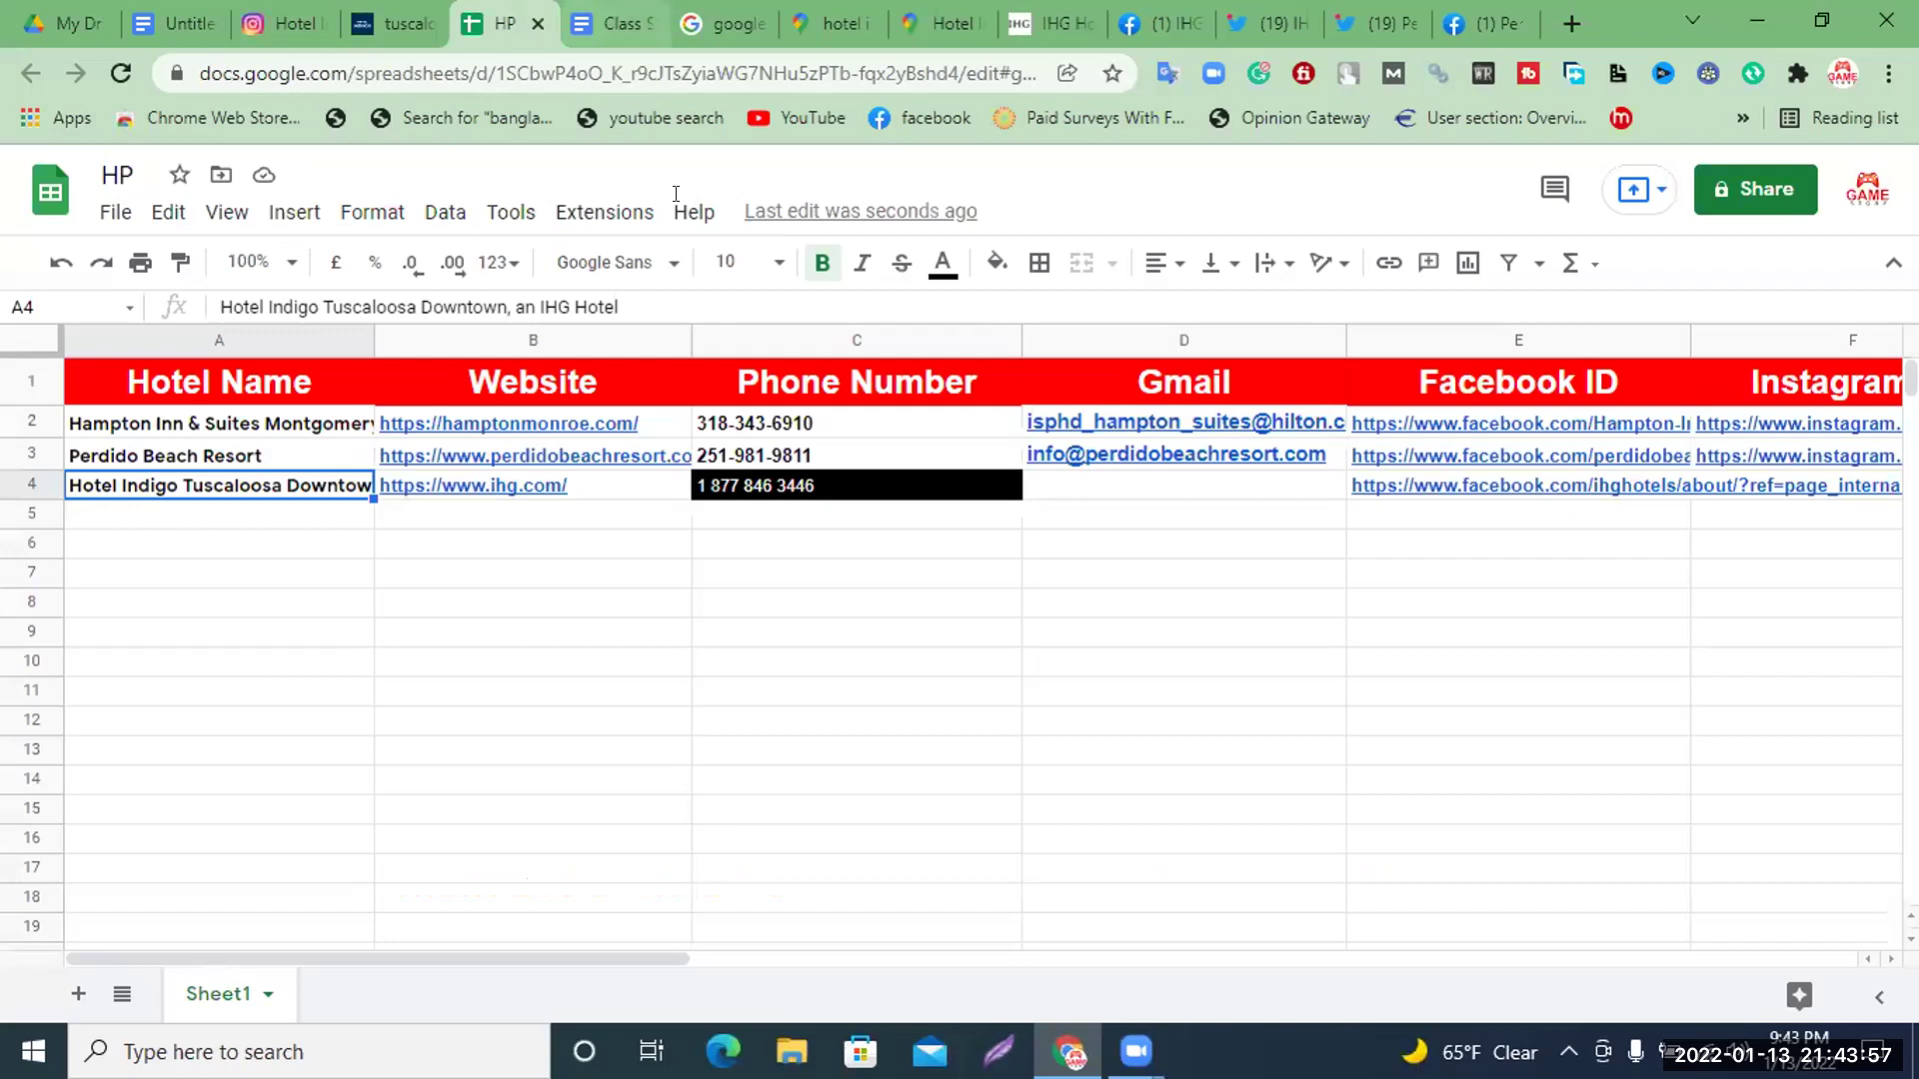
click(396, 23)
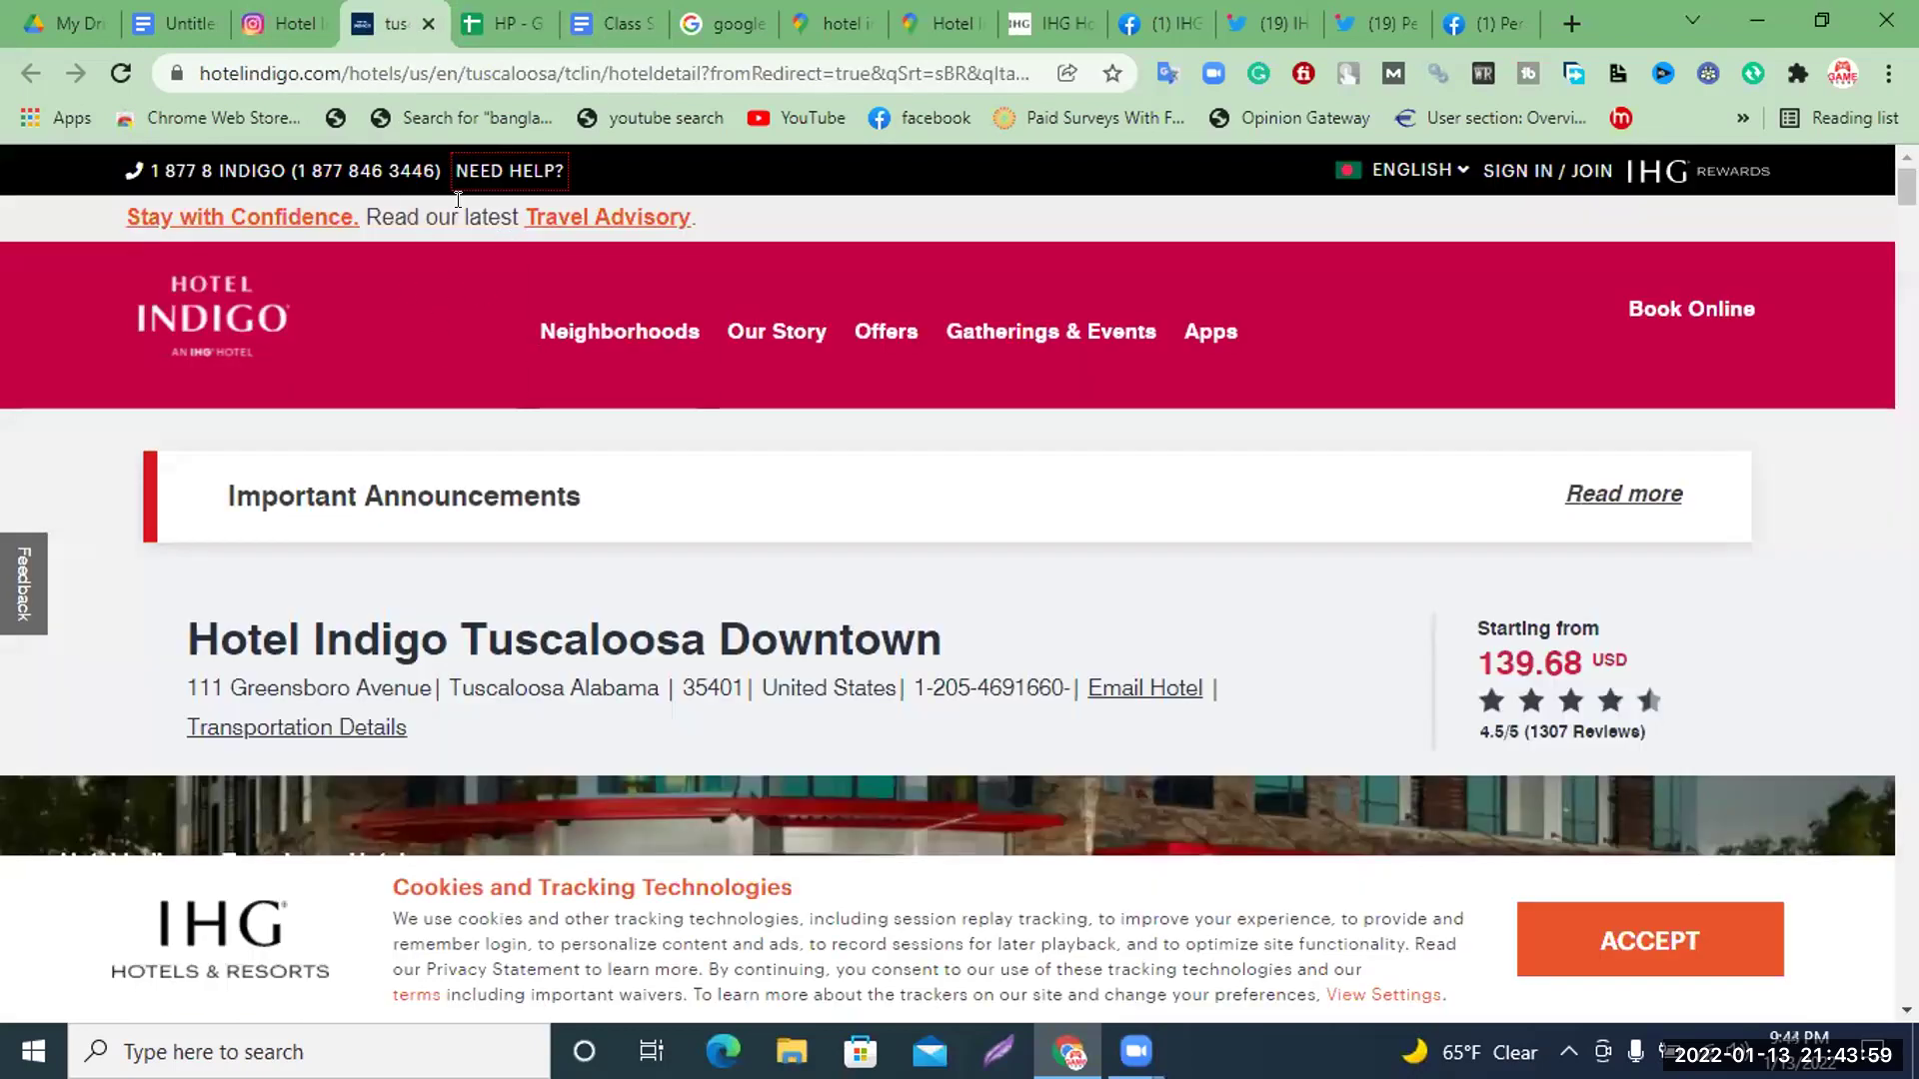
Look through the Hotel Indigo Tuscaloosa Downtown web page for an email contact and social media links
scroll(989, 450, down, 2)
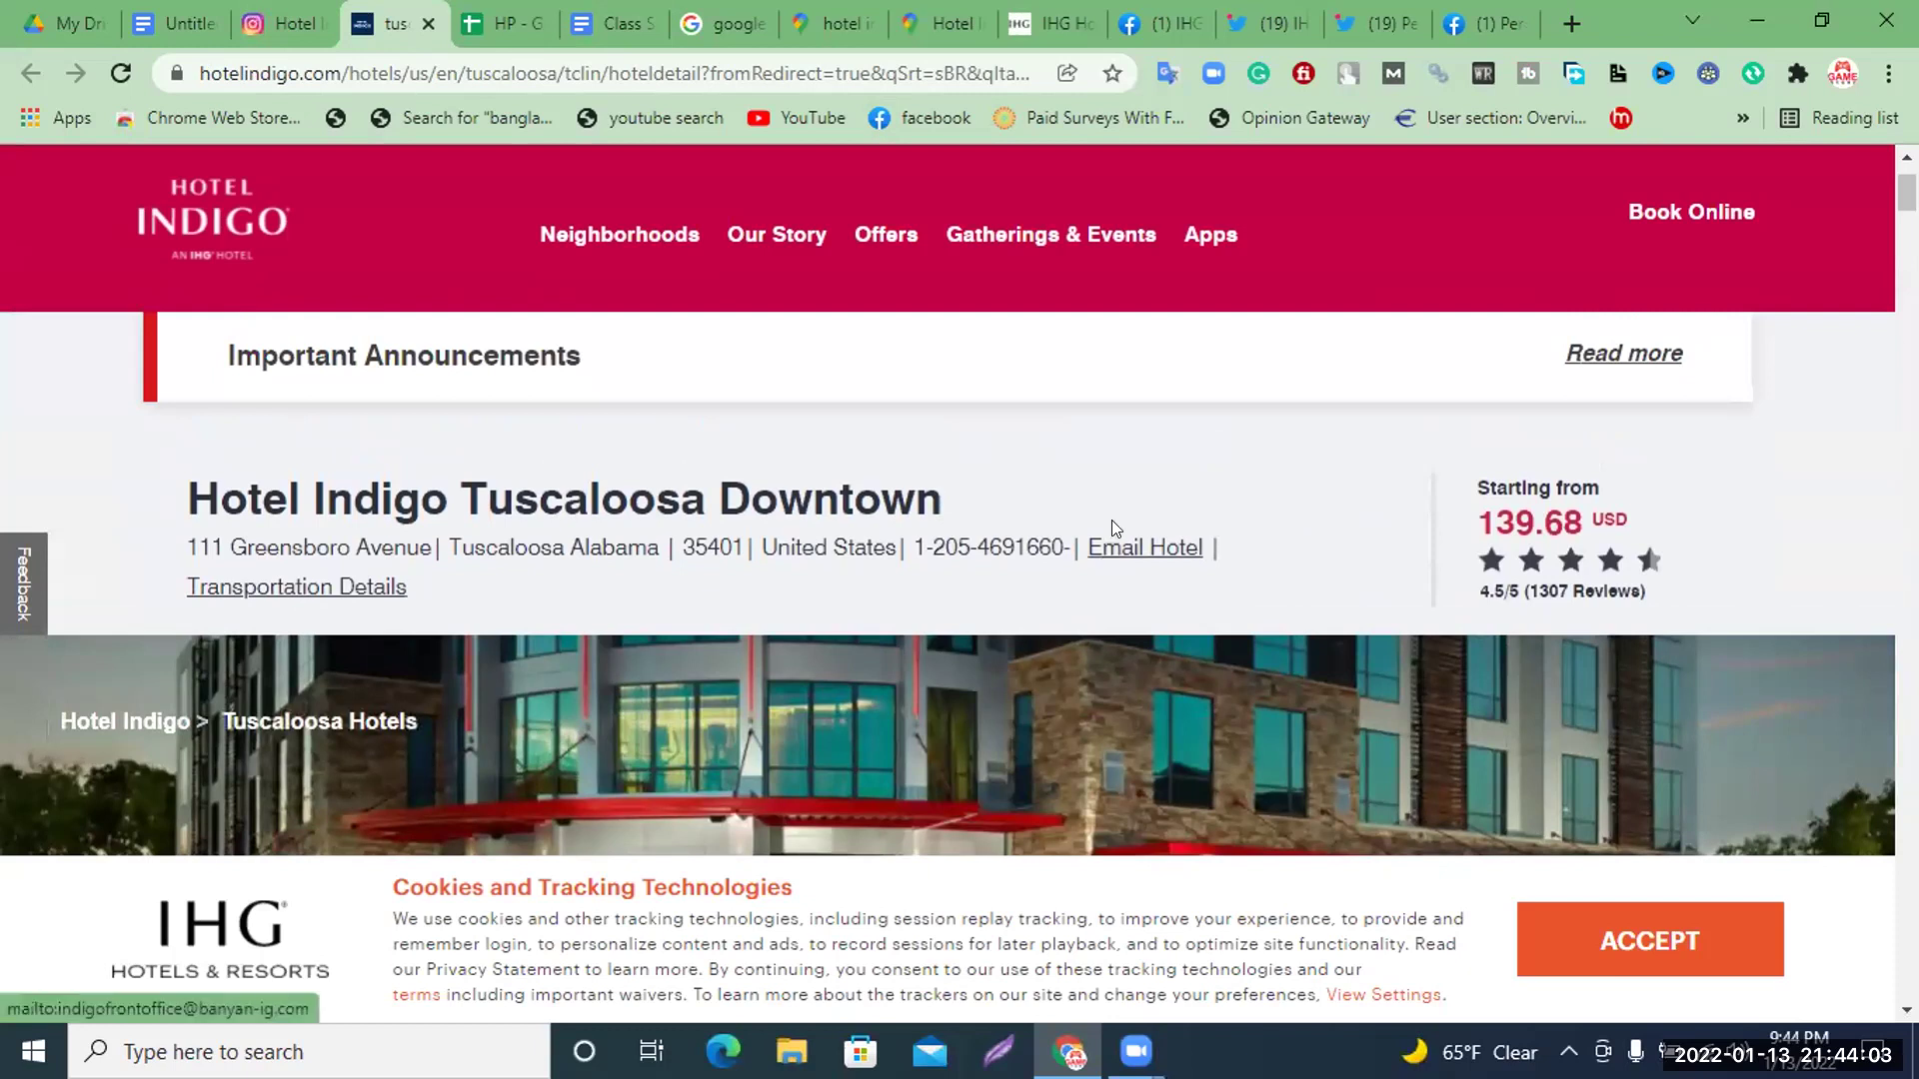
scroll(1109, 517, down, 8)
scroll(1103, 510, down, 10)
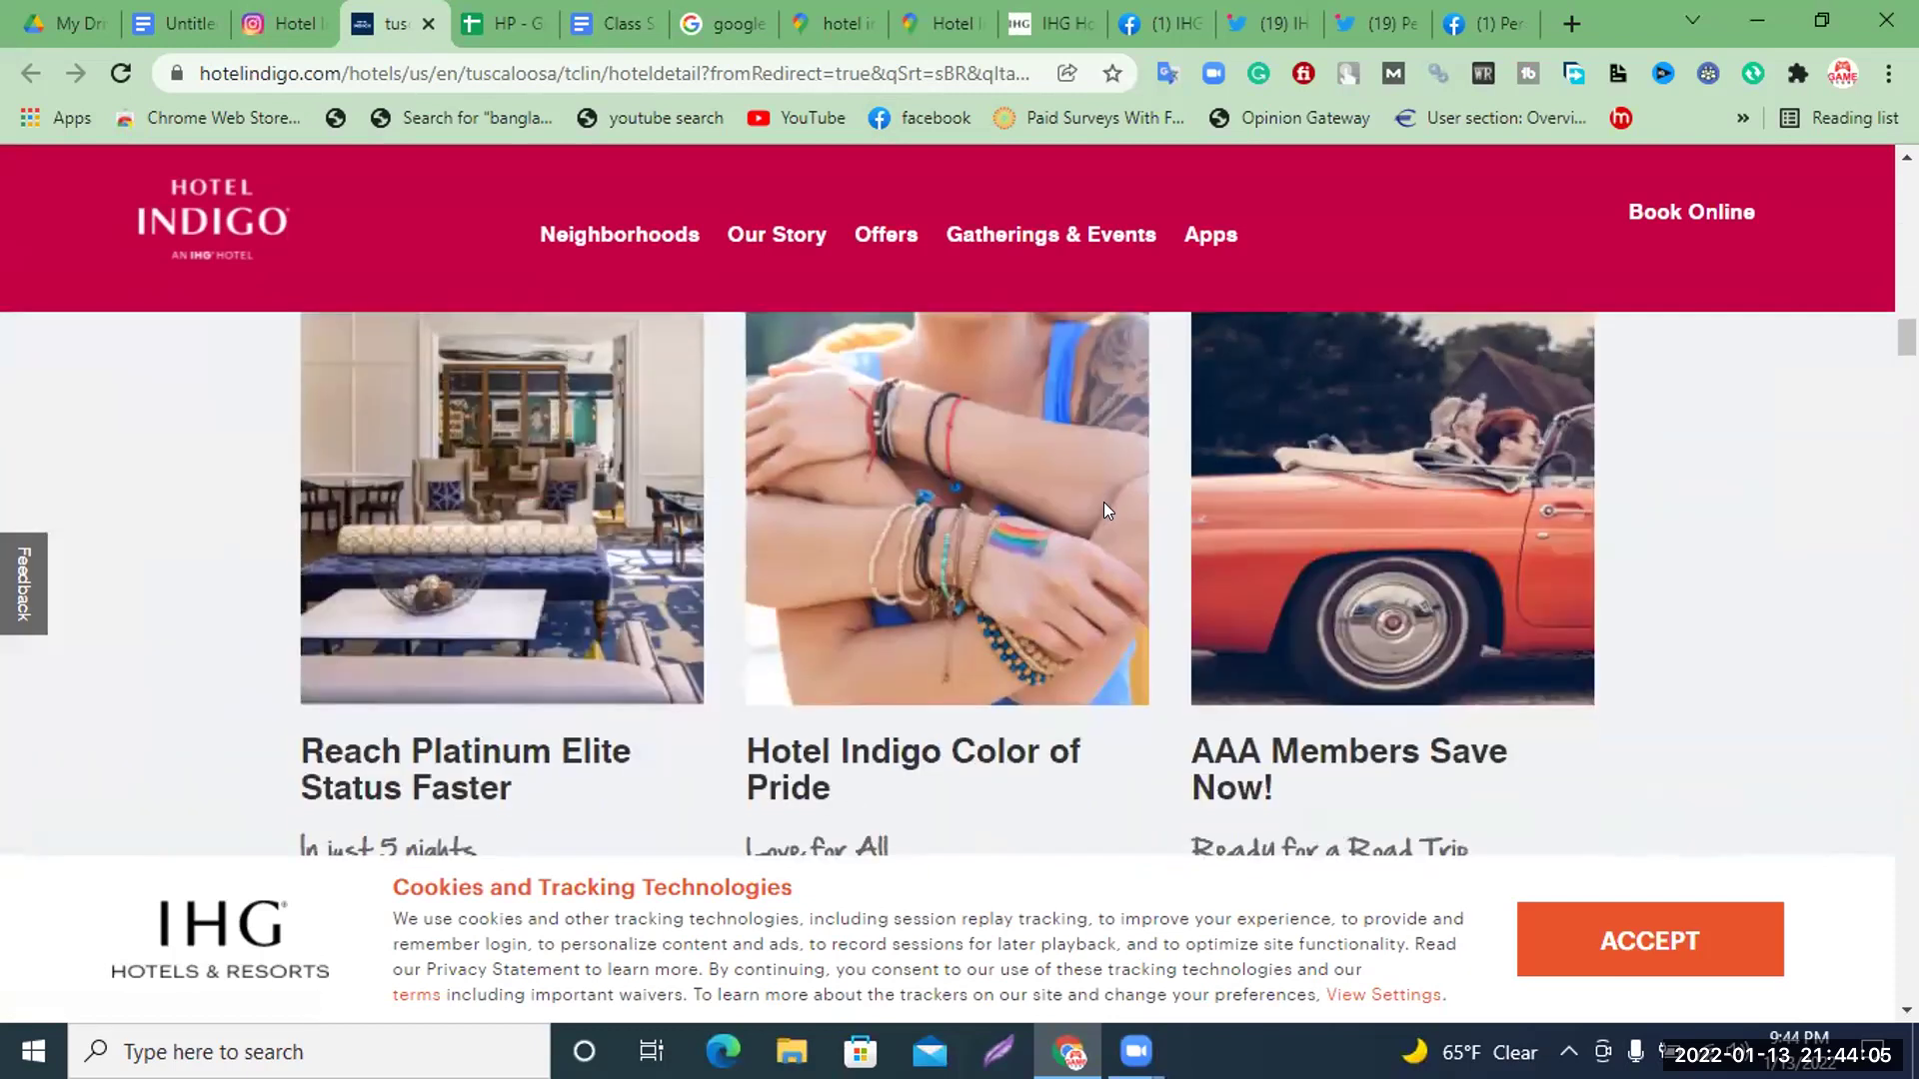
scroll(1085, 497, down, 12)
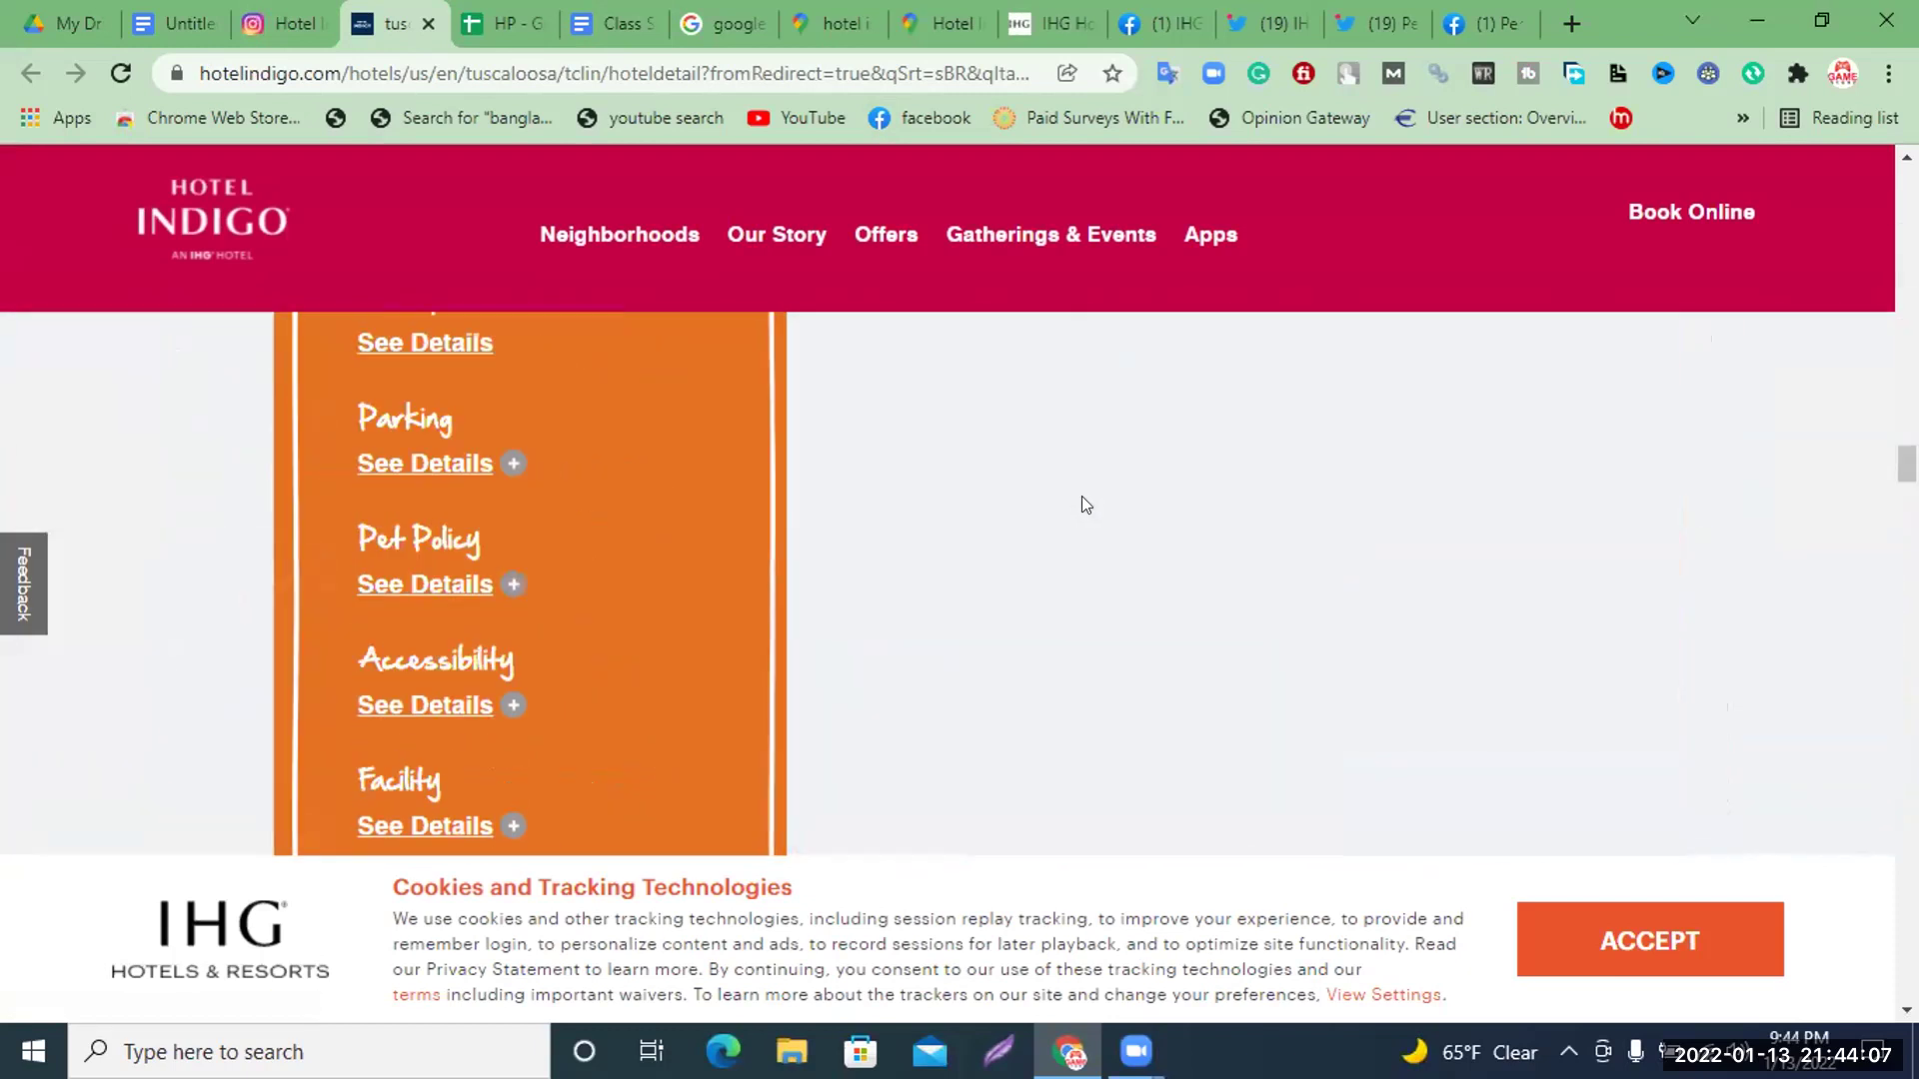
scroll(1078, 504, down, 15)
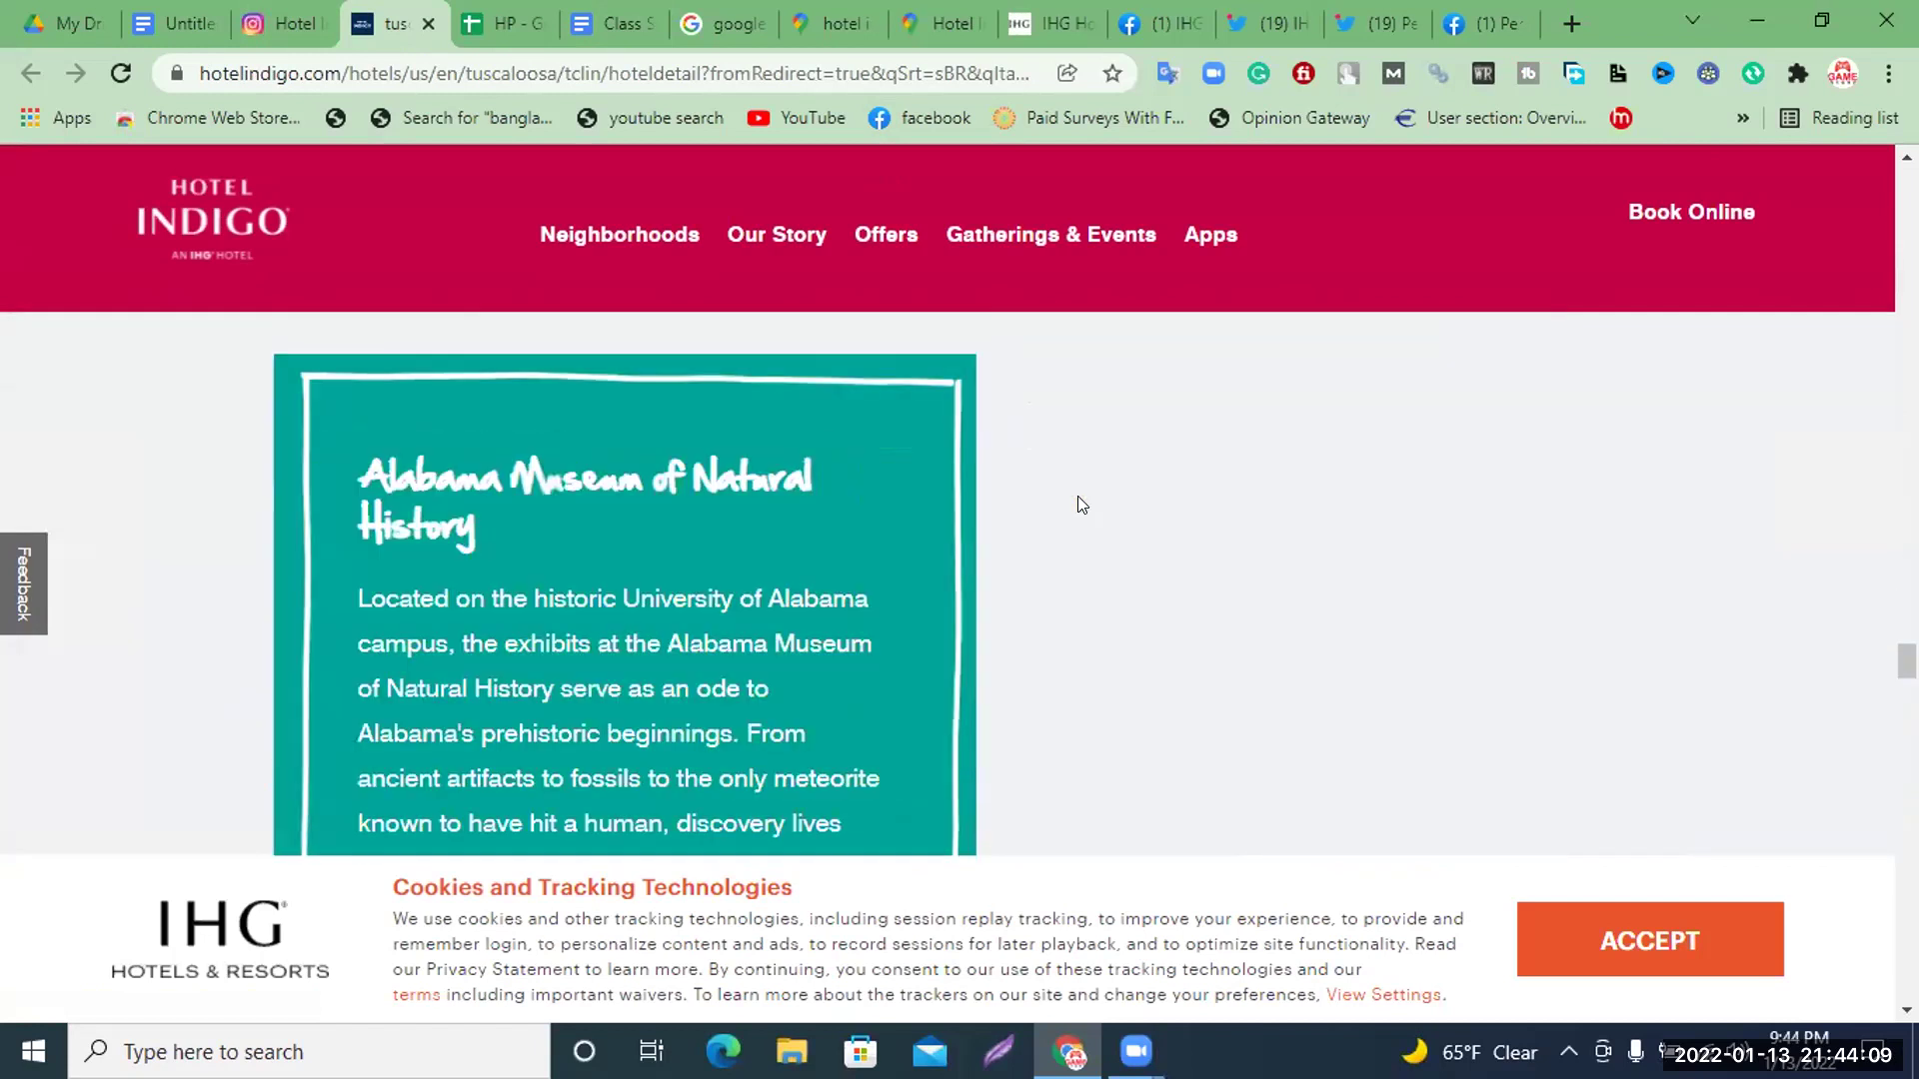
scroll(1070, 493, down, 15)
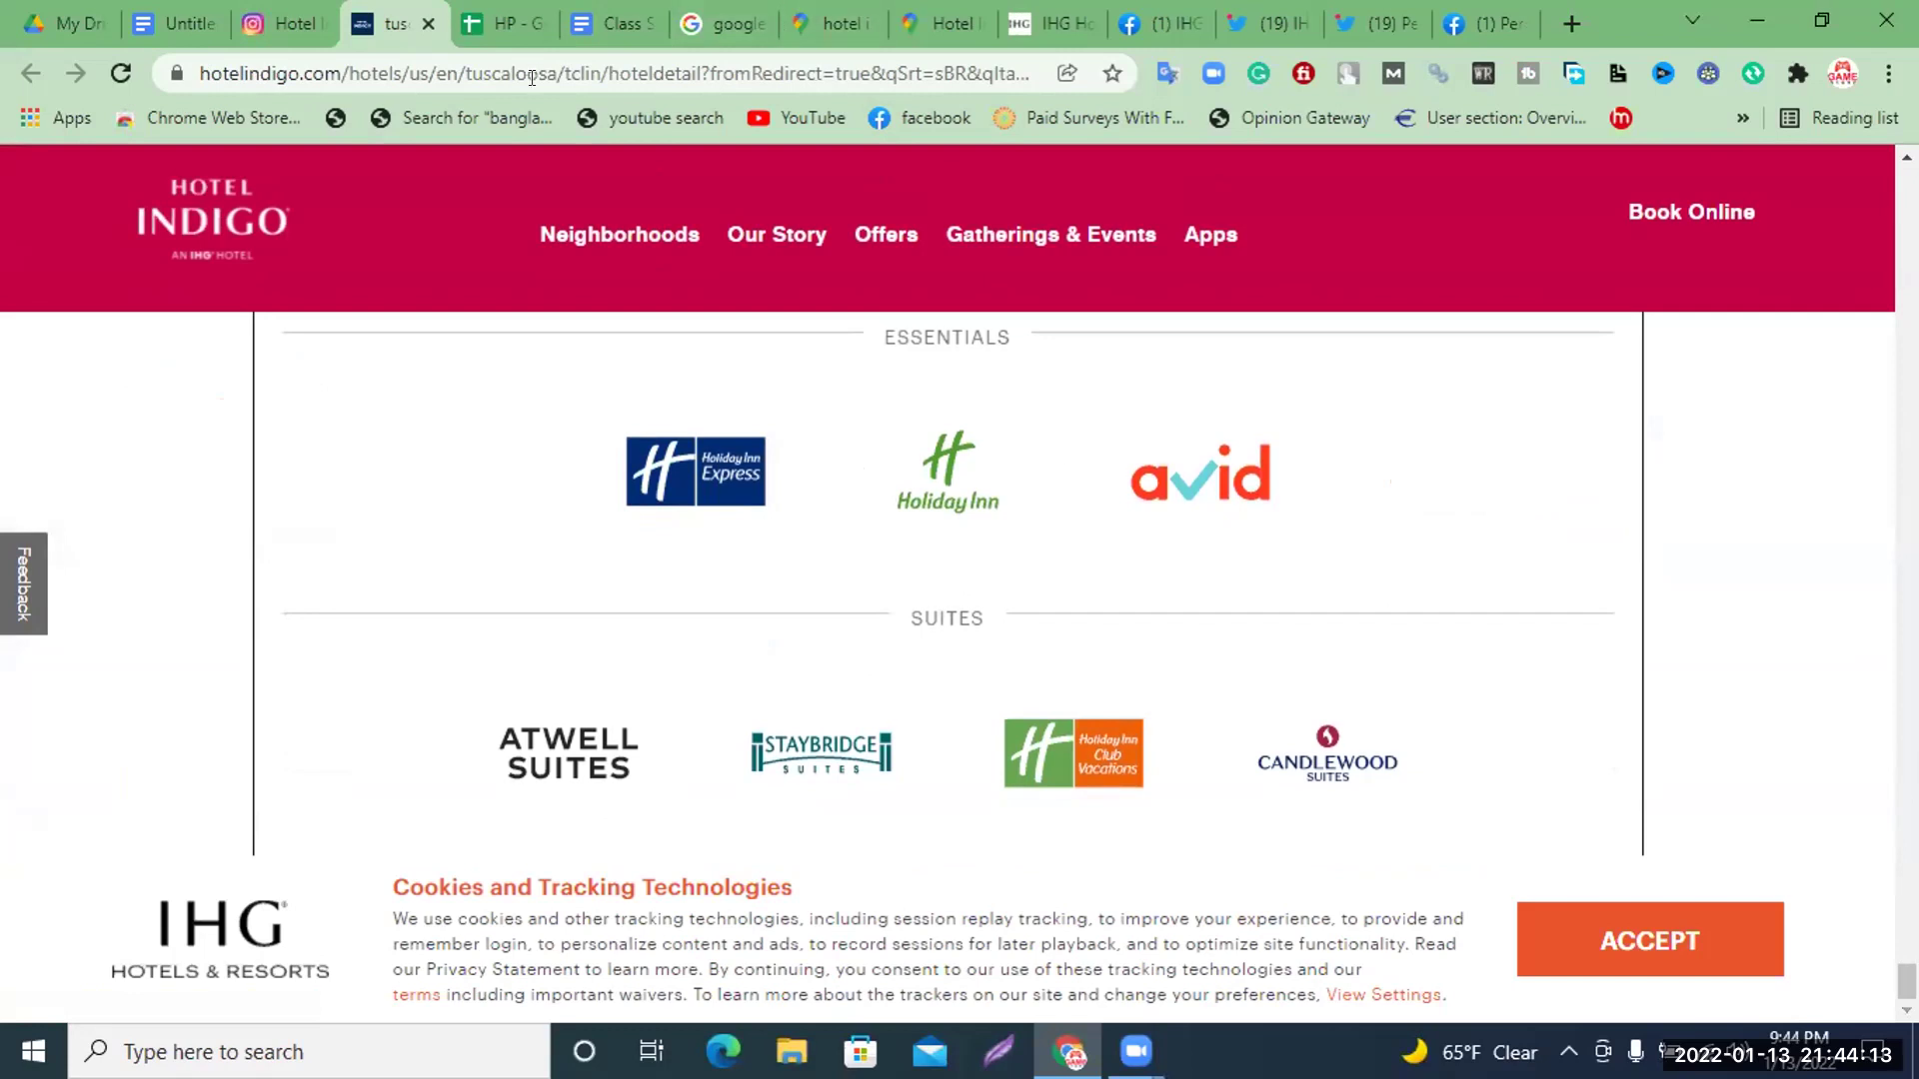
Copy the hotelindigotuscaloosa Instagram profile address into Instagram ID cell F4 of the HP sheet
click(295, 24)
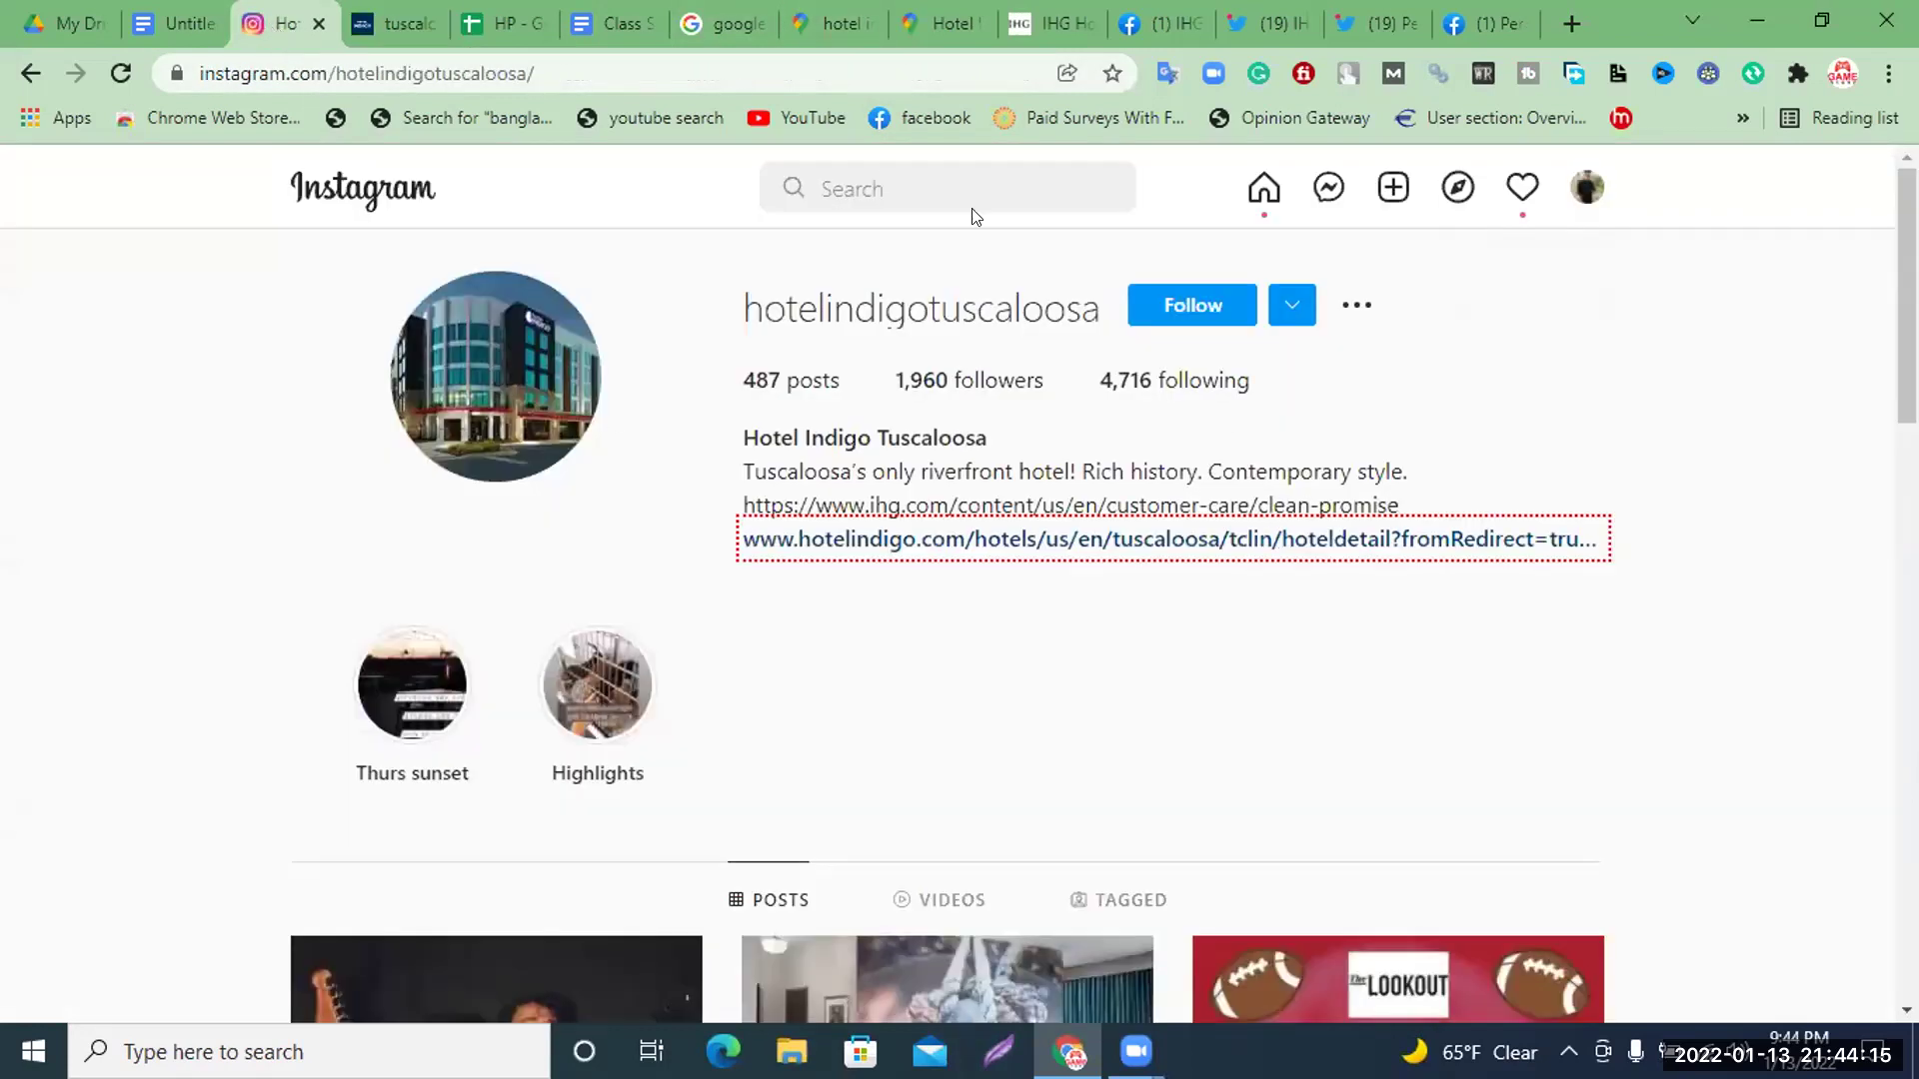
key(ctrl+l)
key(ctrl+c)
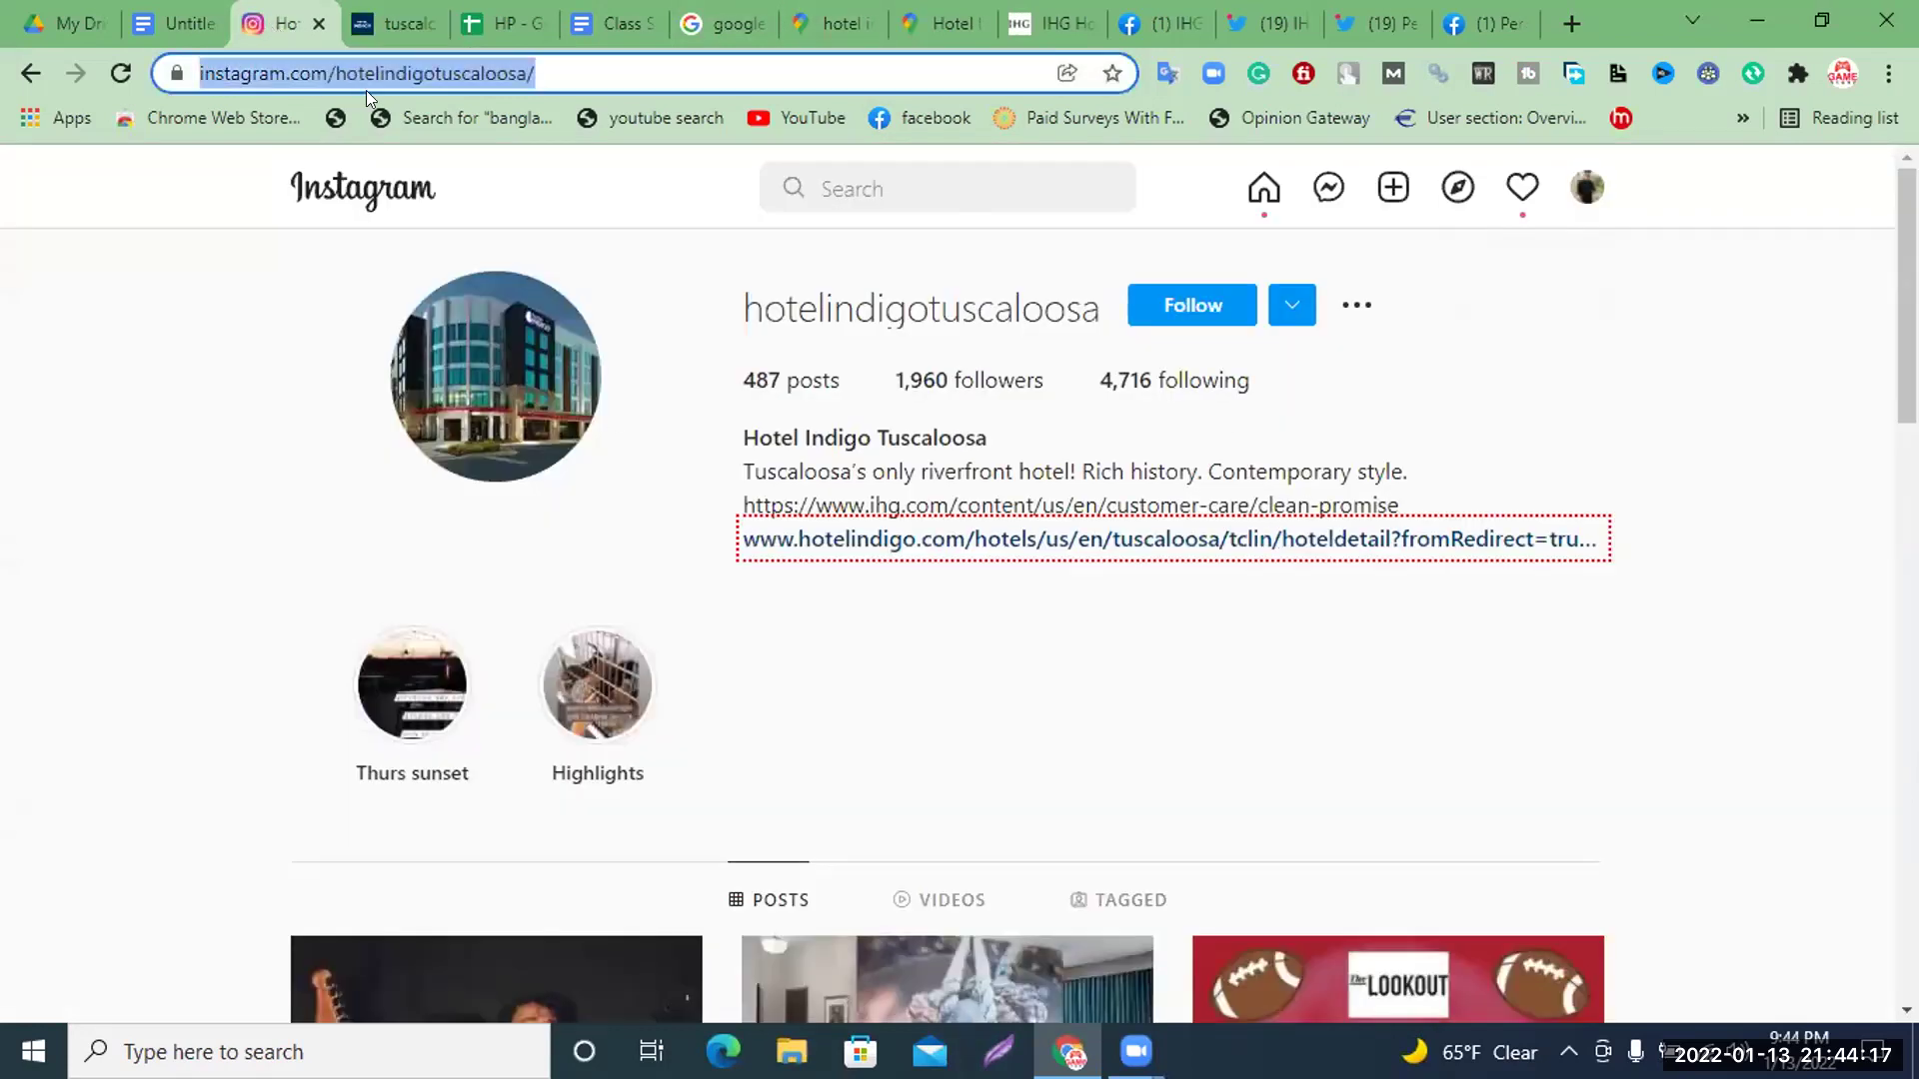
click(499, 24)
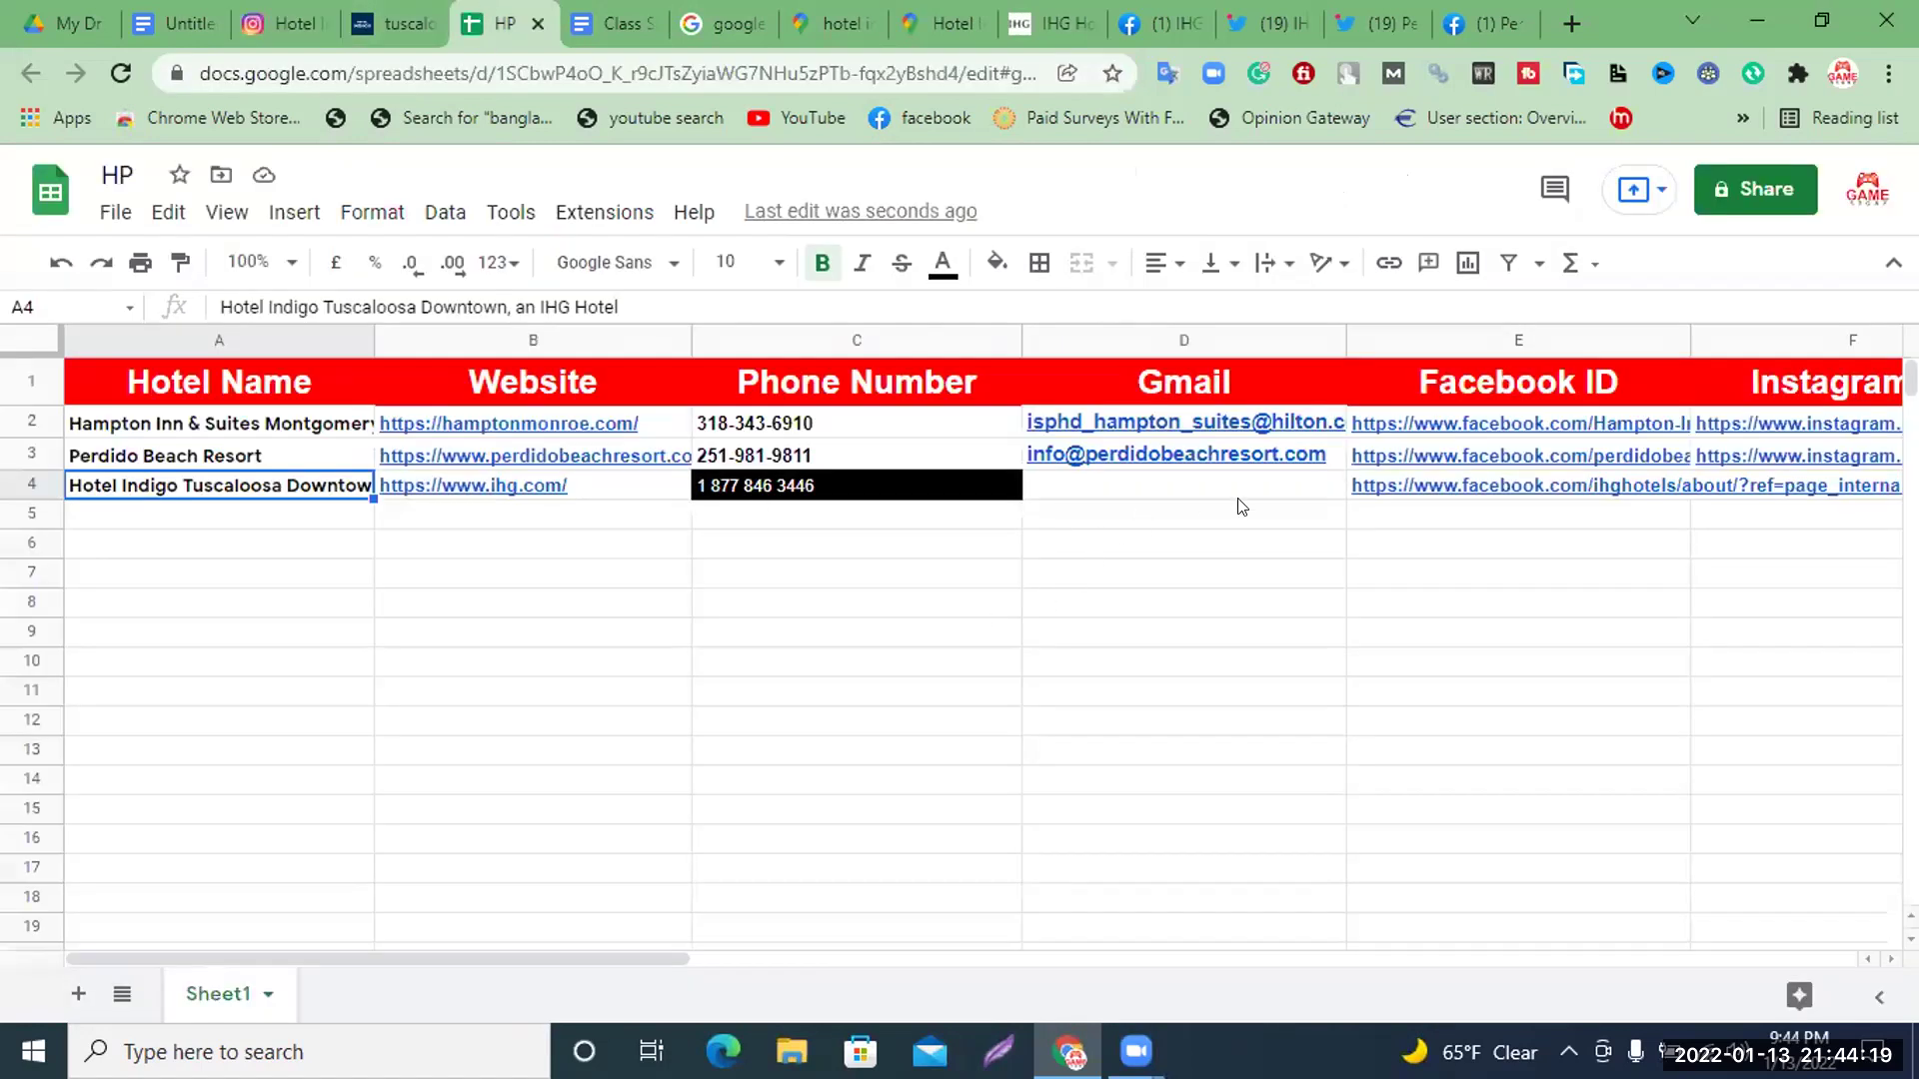
drag(617, 952, 1093, 965)
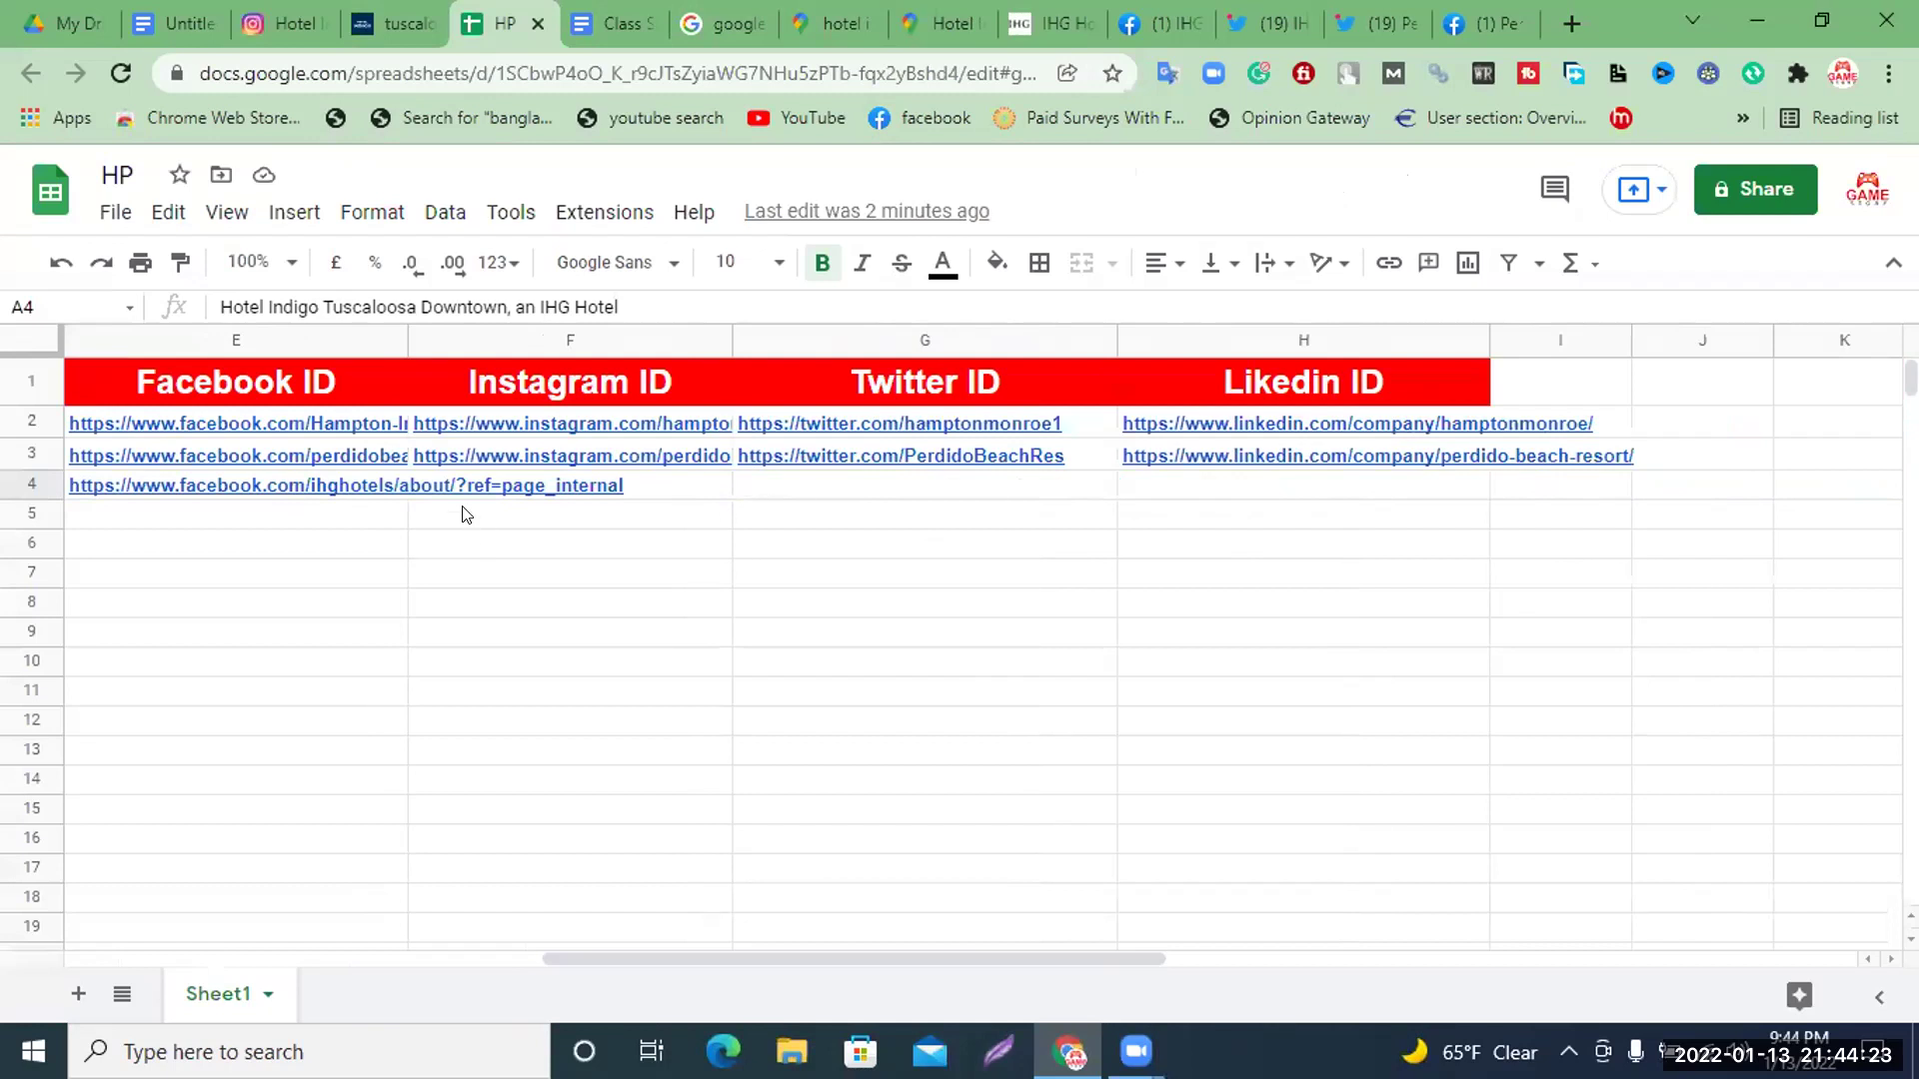
click(497, 490)
key(ctrl+v)
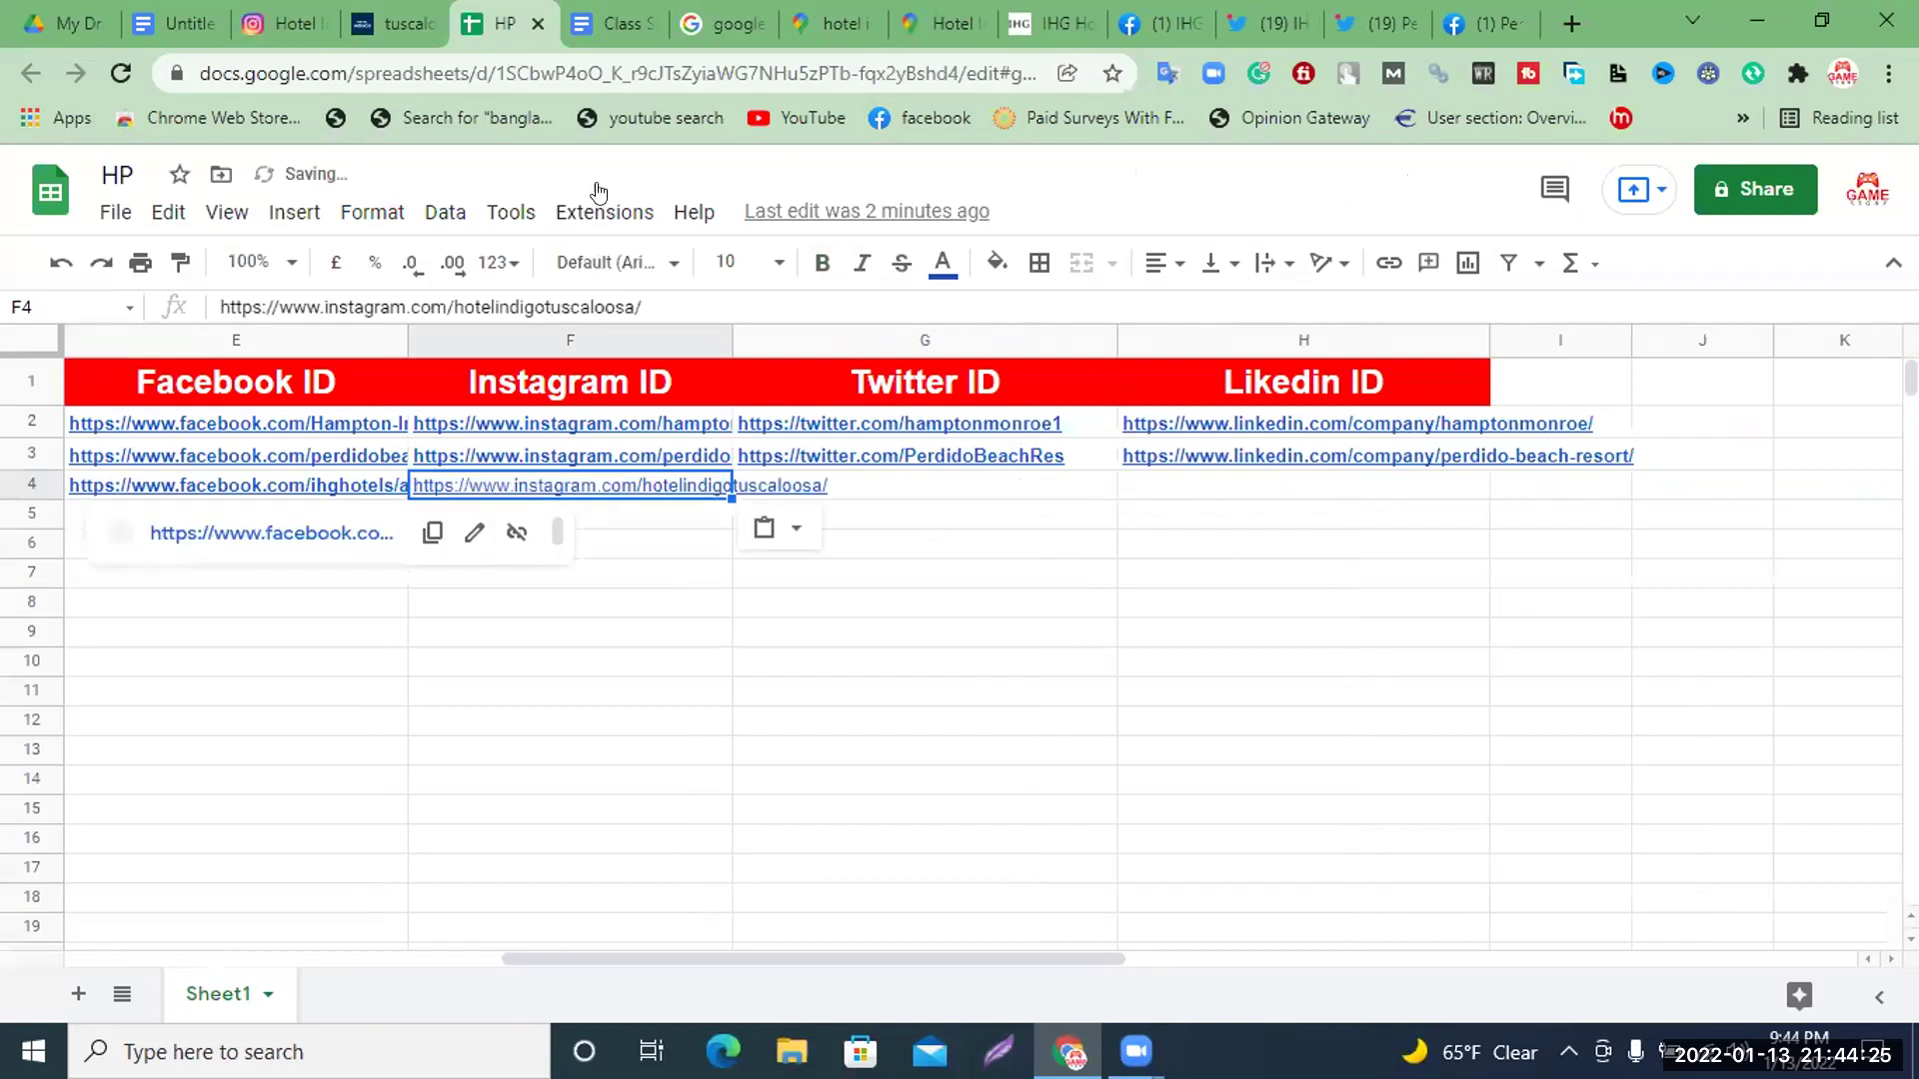
Make the hotelindigotuscaloosa Instagram link in cell F4 bold
click(823, 265)
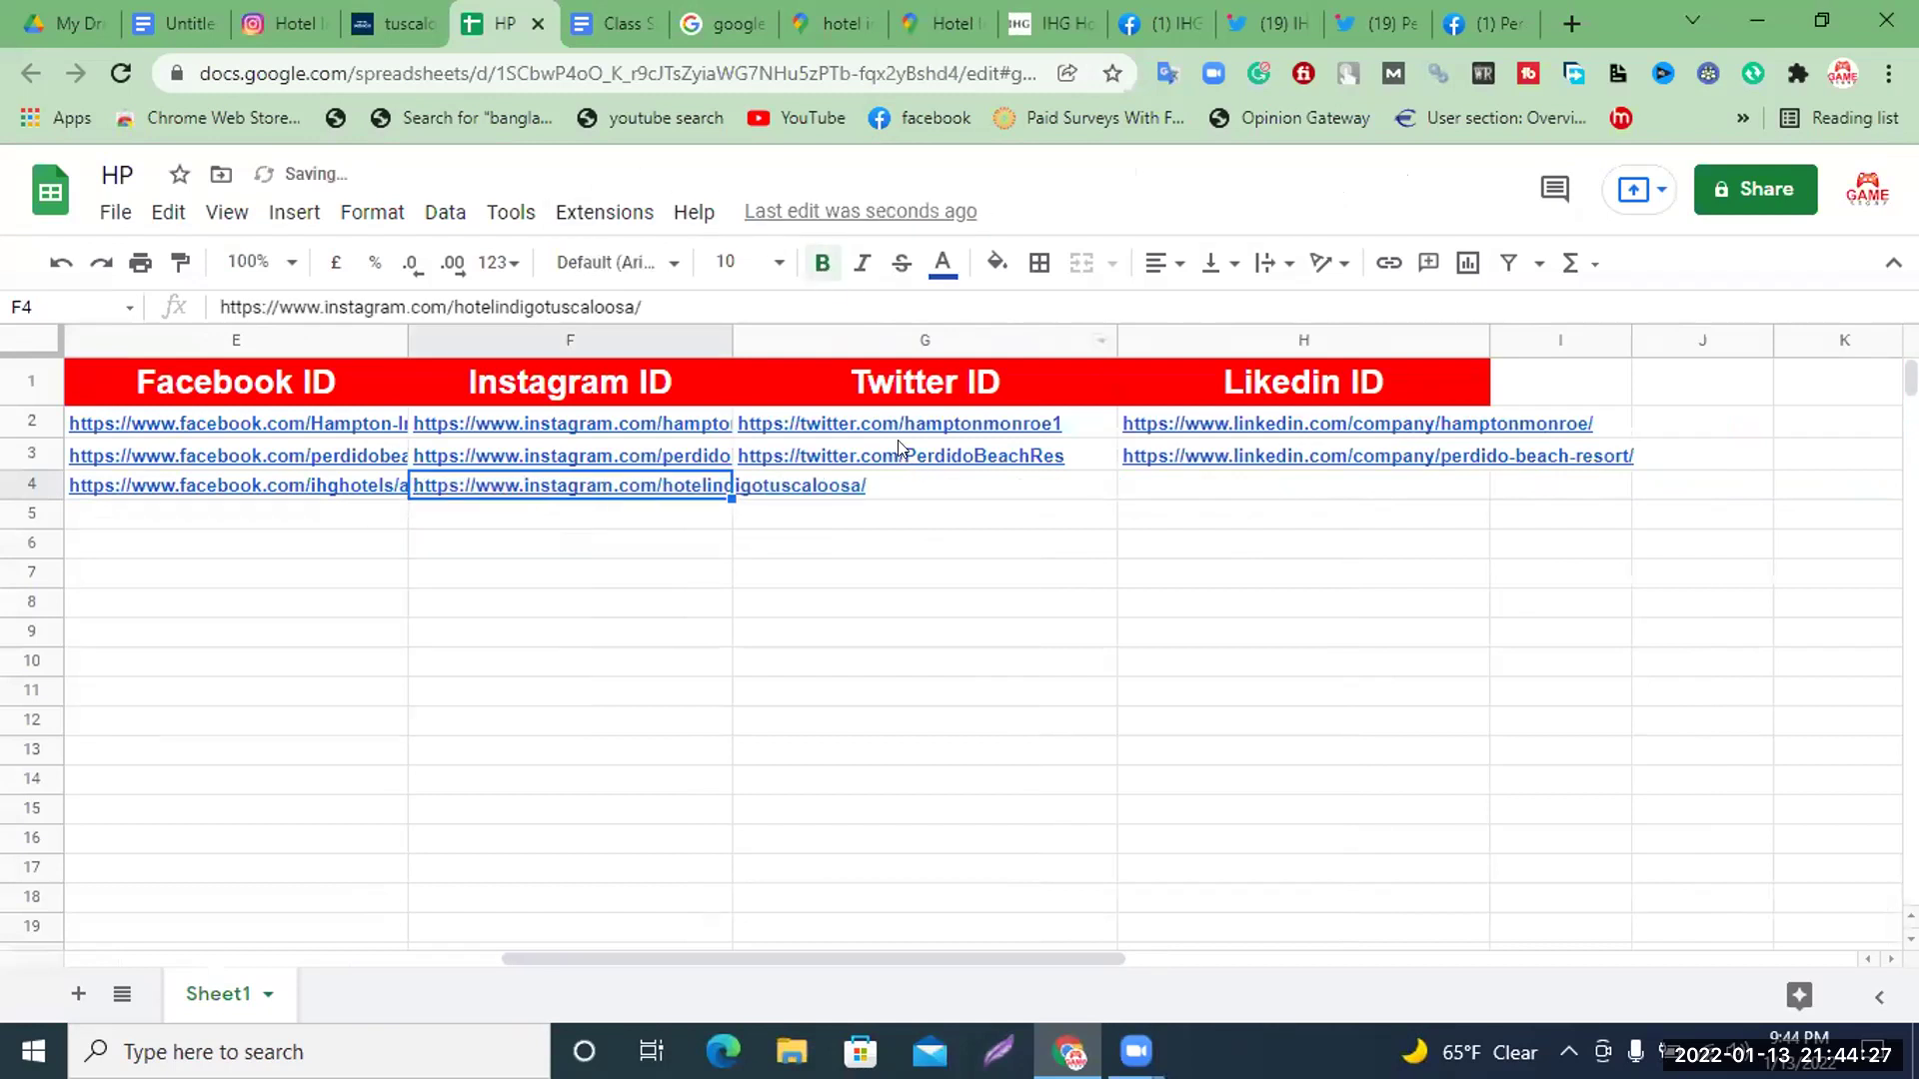
Look through the Hotel Indigo Tuscaloosa Downtown web page for a Twitter profile, checking its Twitter sharing link
click(395, 23)
scroll(1355, 517, up, 20)
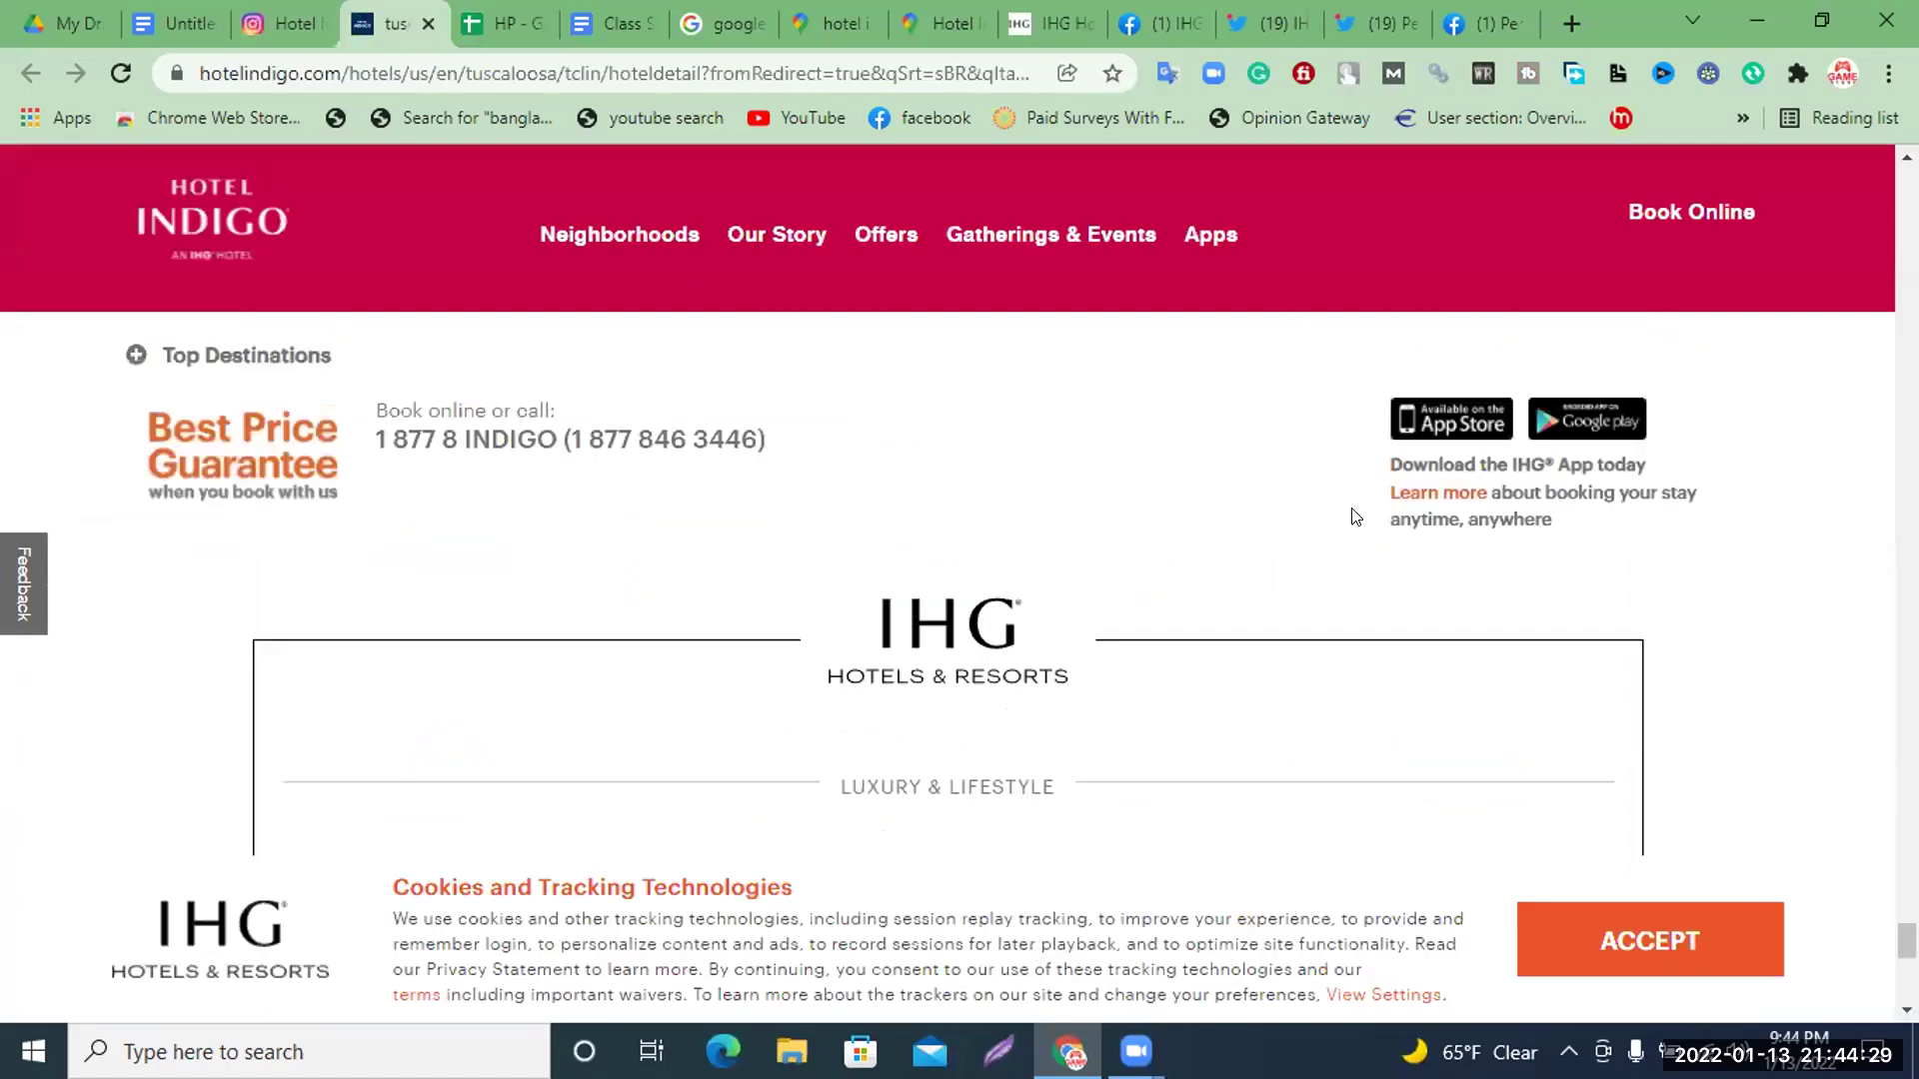
scroll(1599, 544, up, 5)
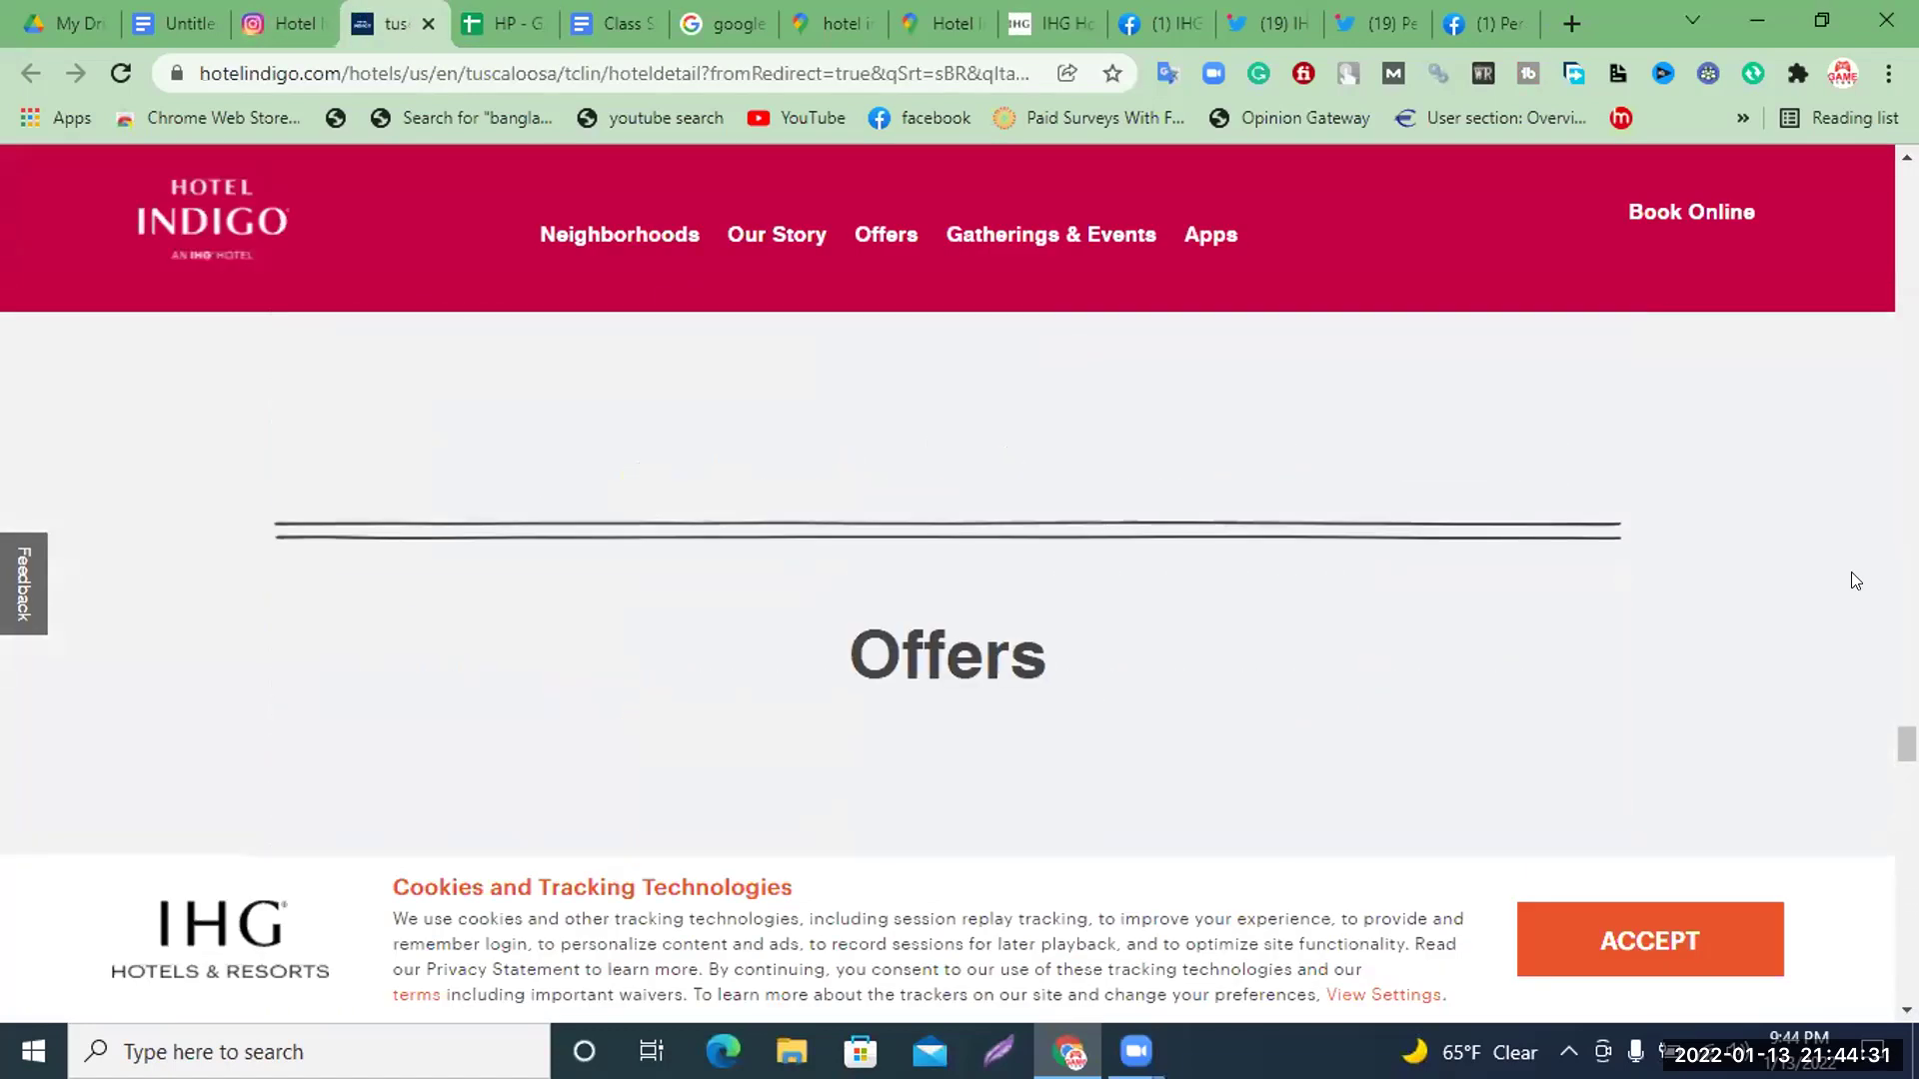
scroll(947, 584, up, 15)
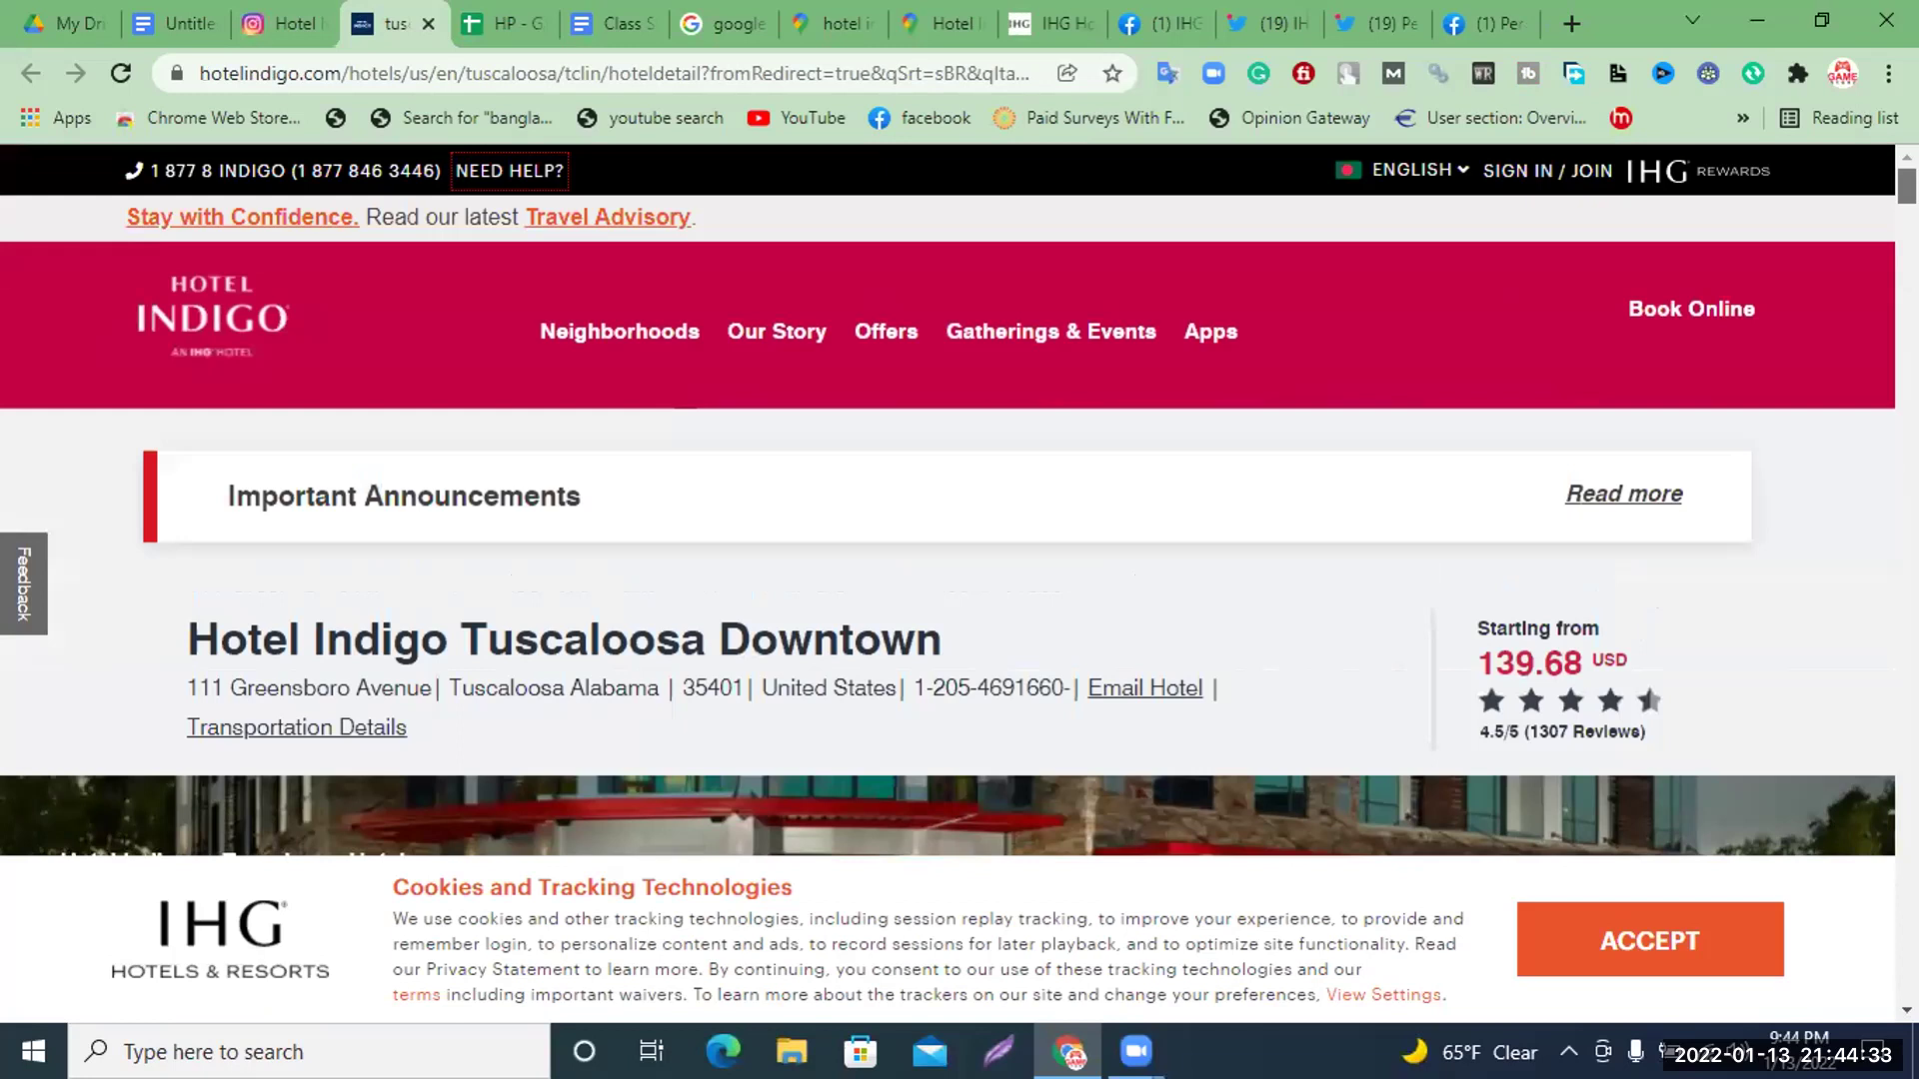
scroll(947, 584, down, 15)
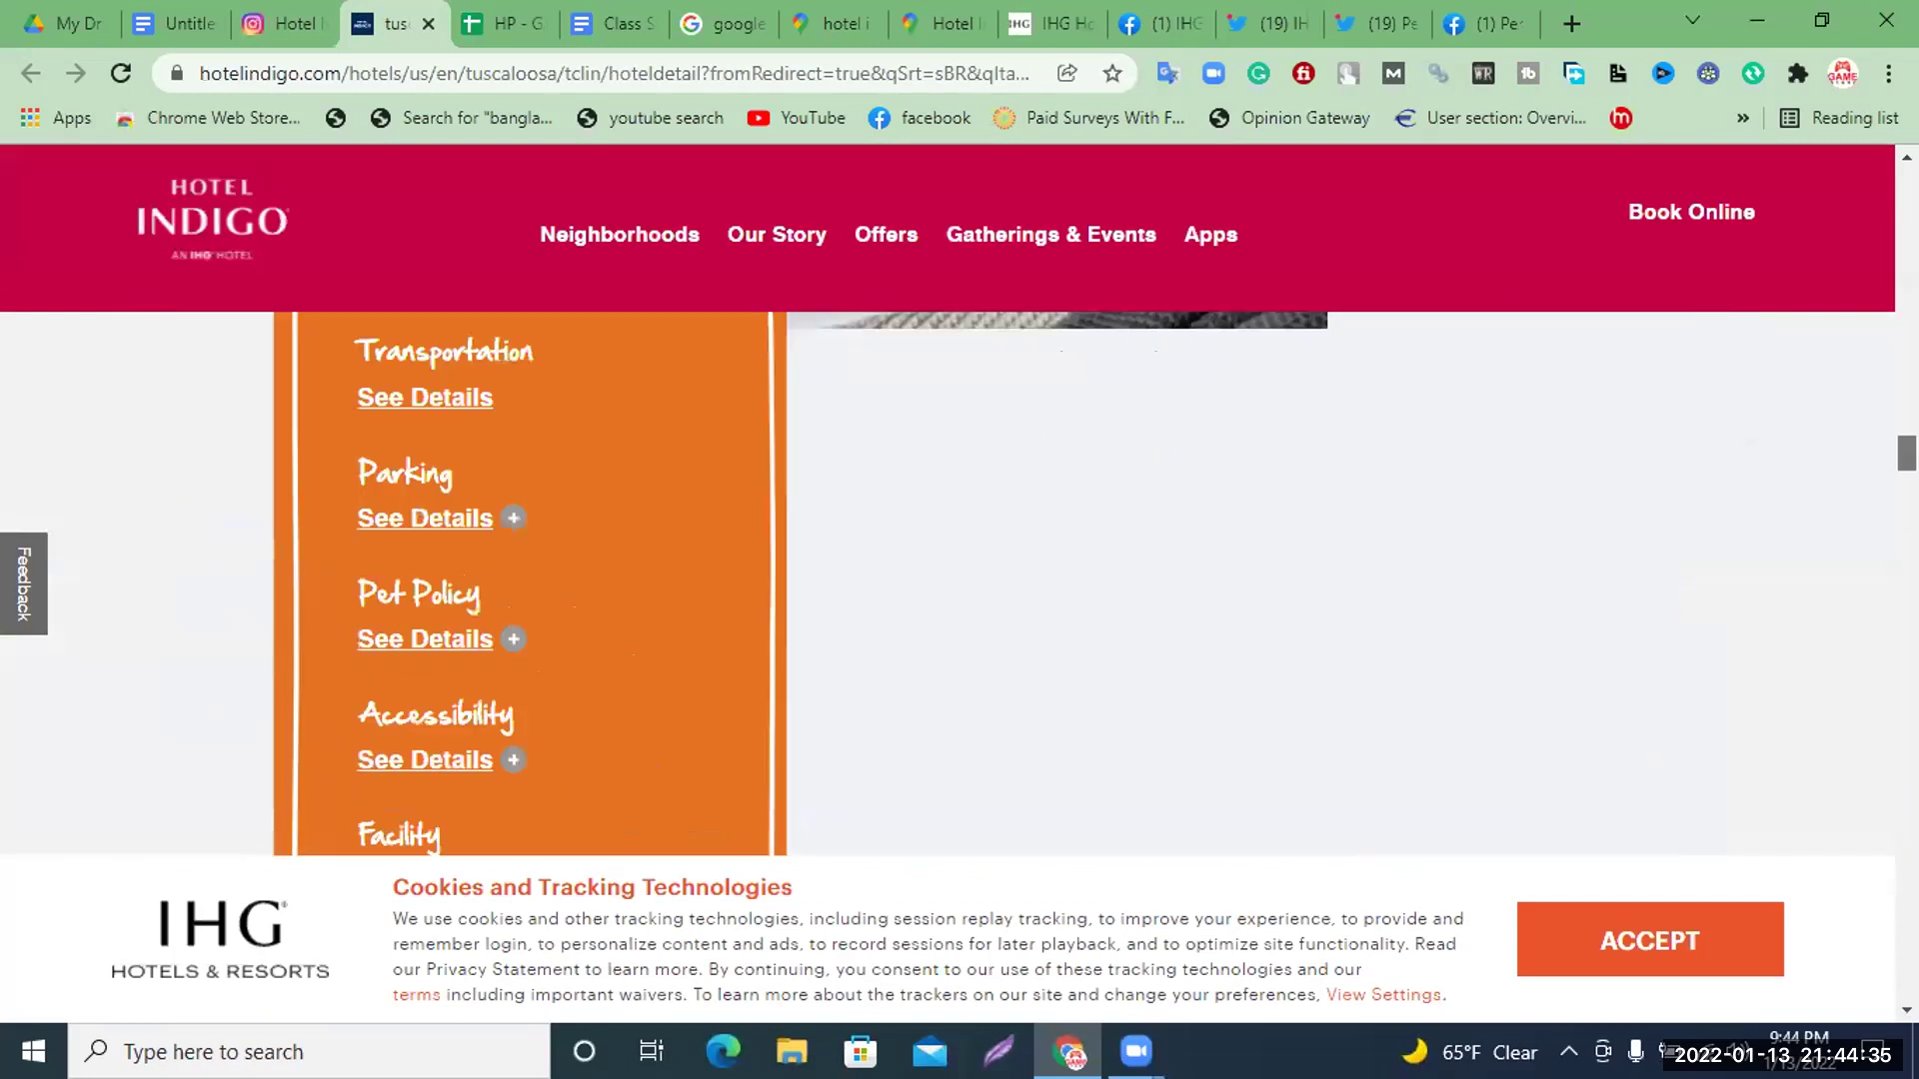
scroll(948, 584, down, 15)
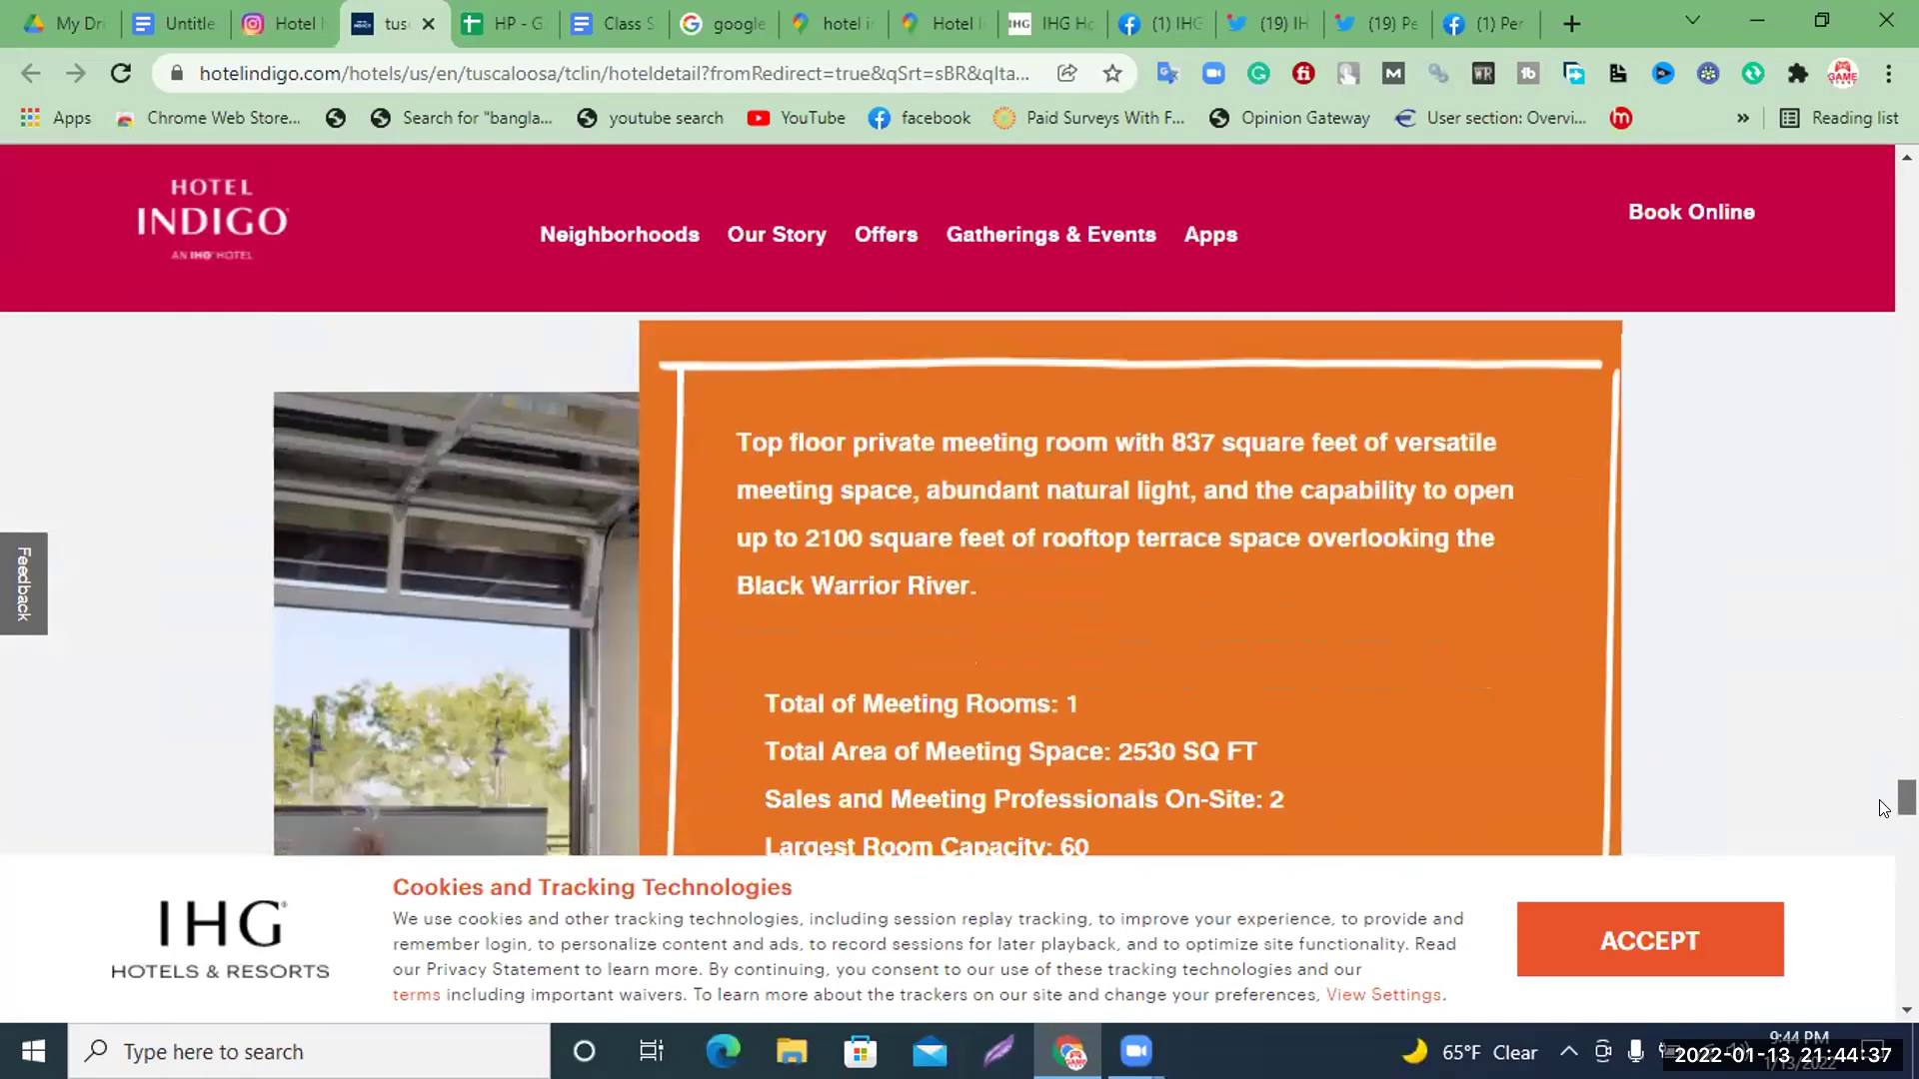
scroll(948, 585, down, 4)
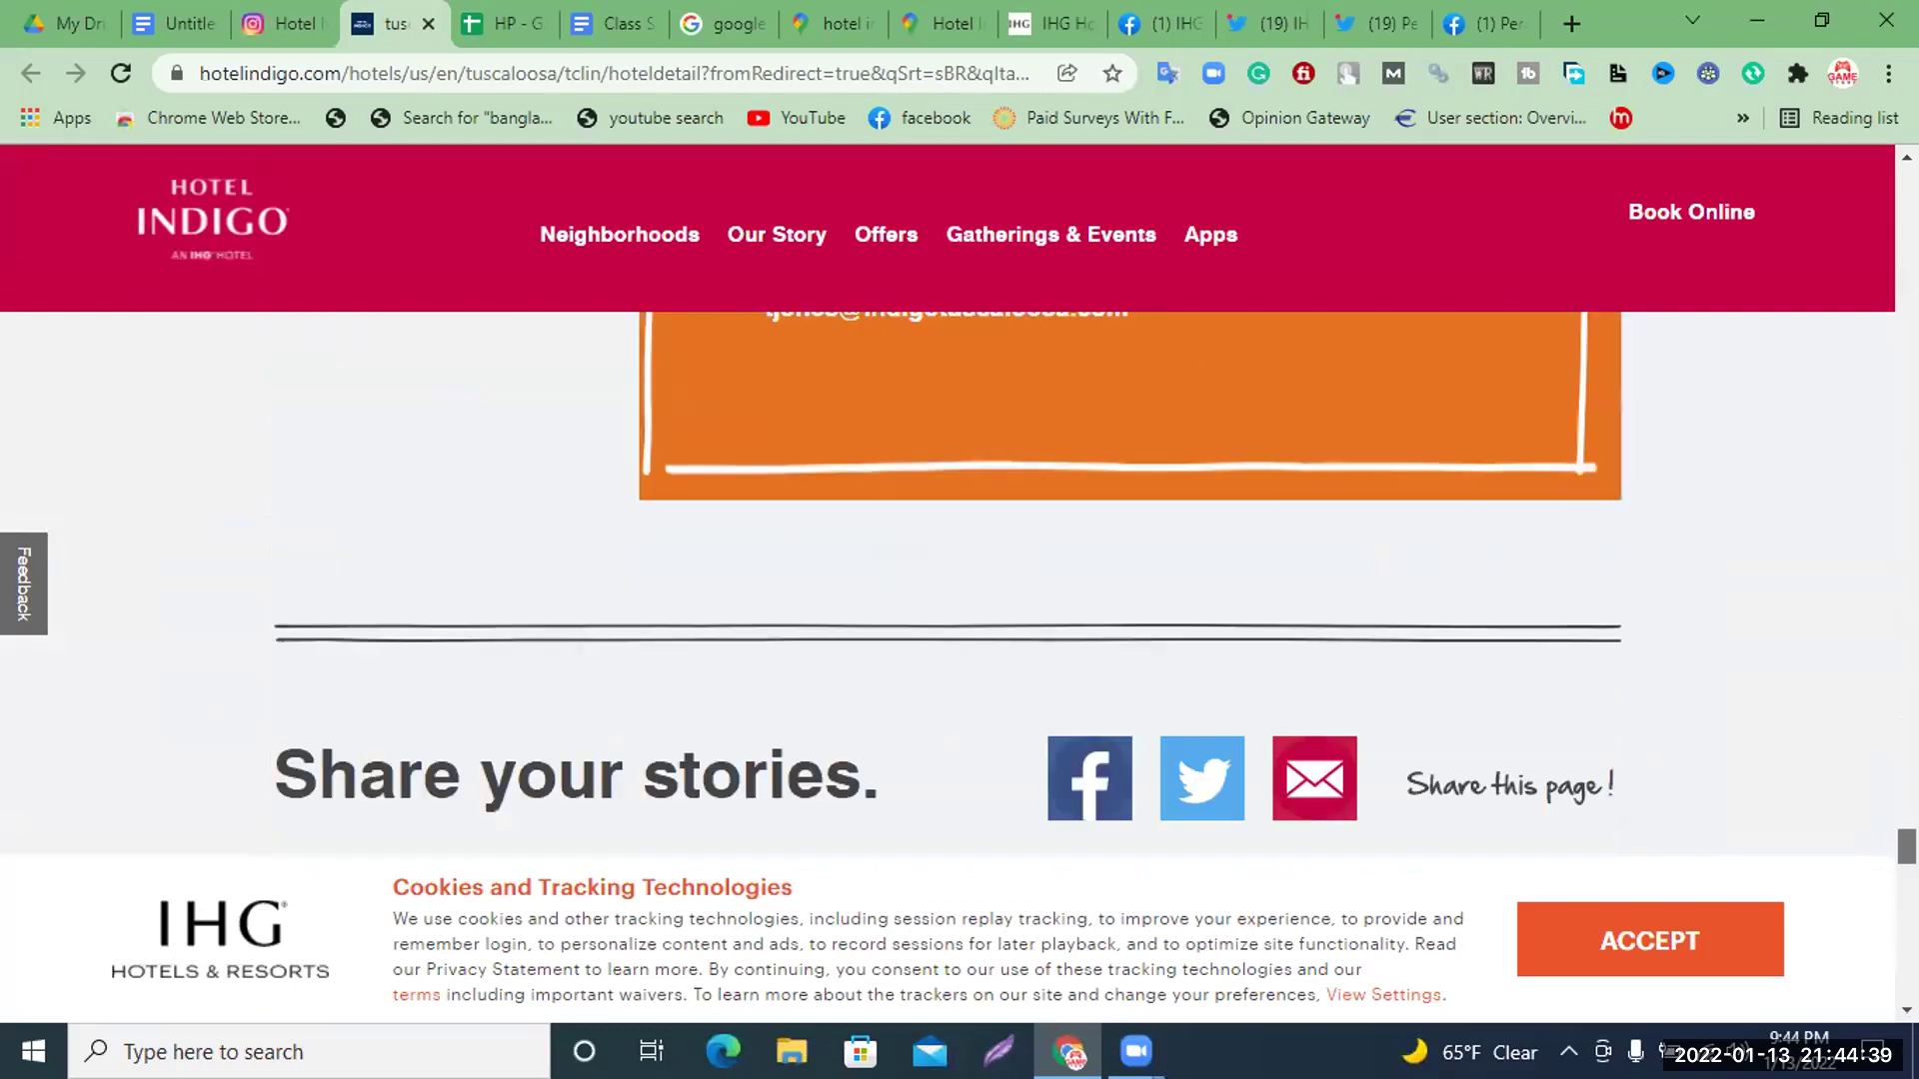
click(1204, 780)
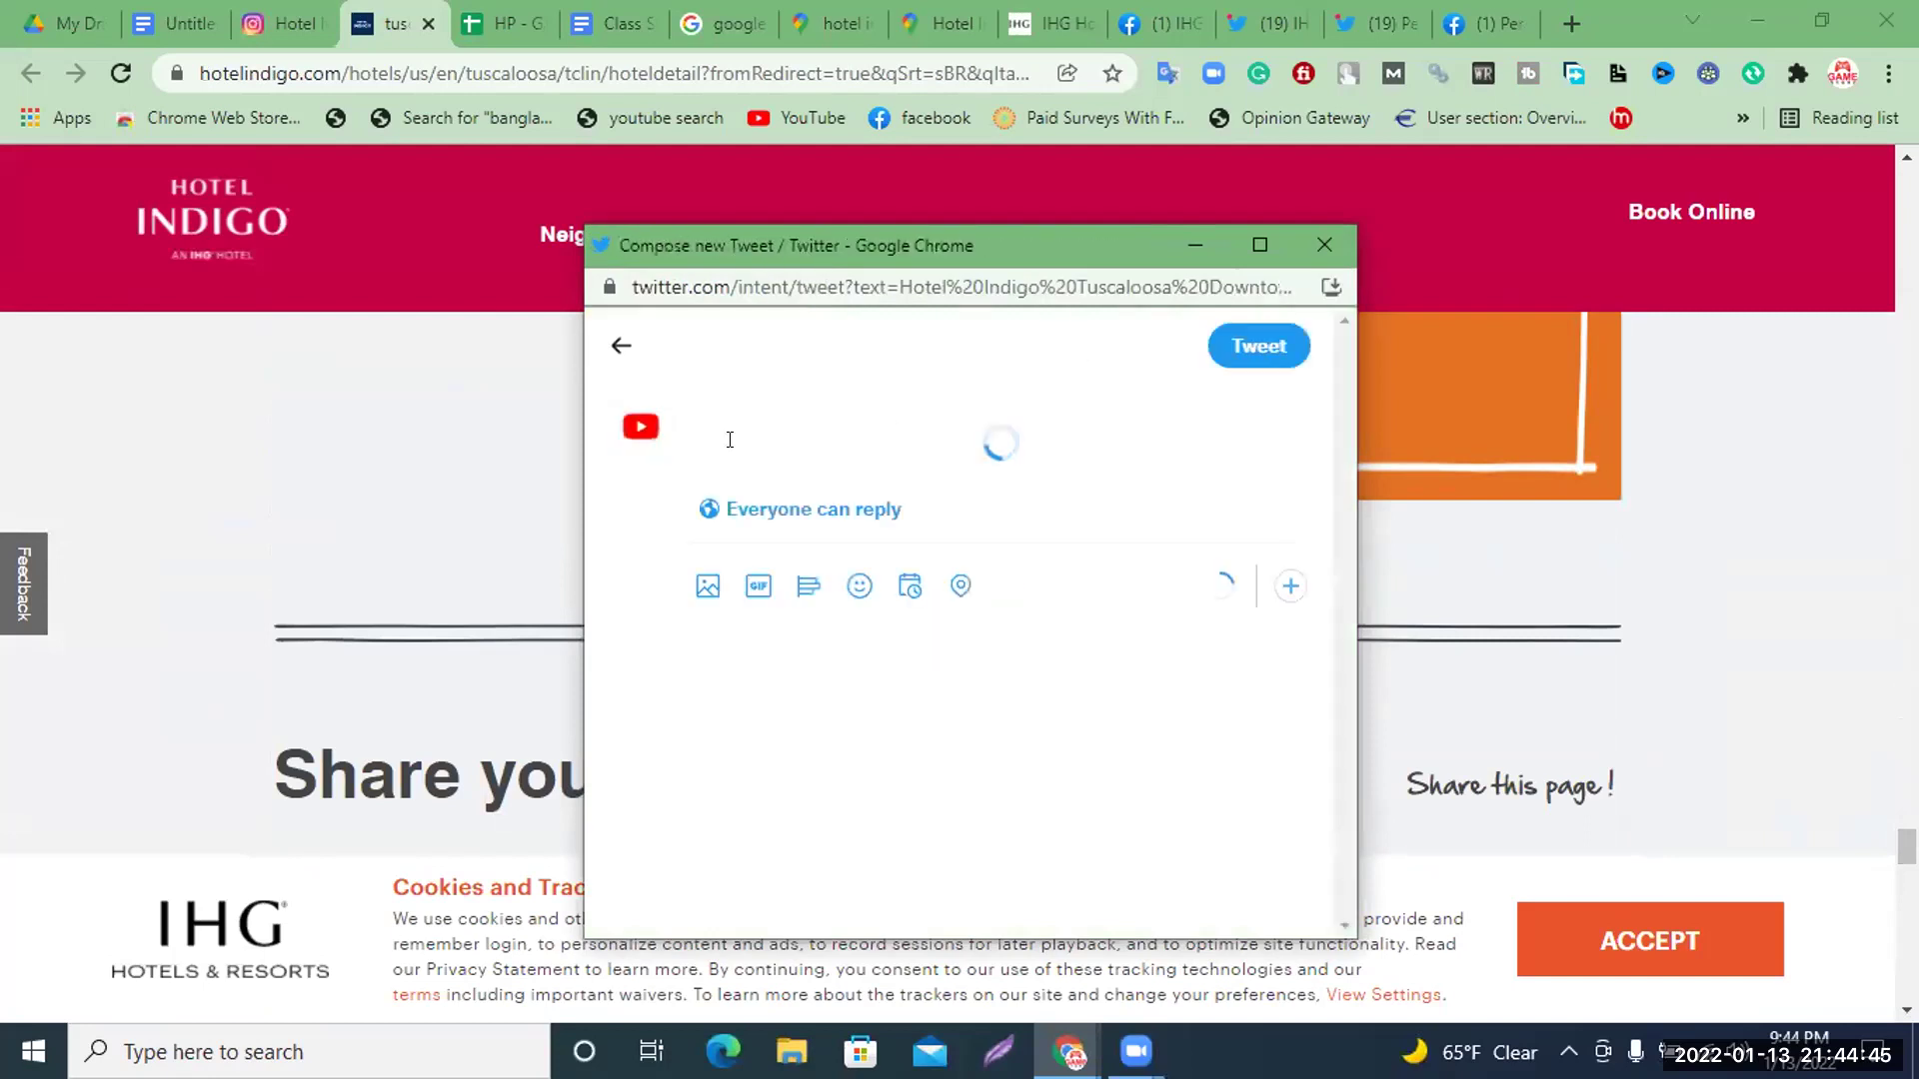
click(1326, 246)
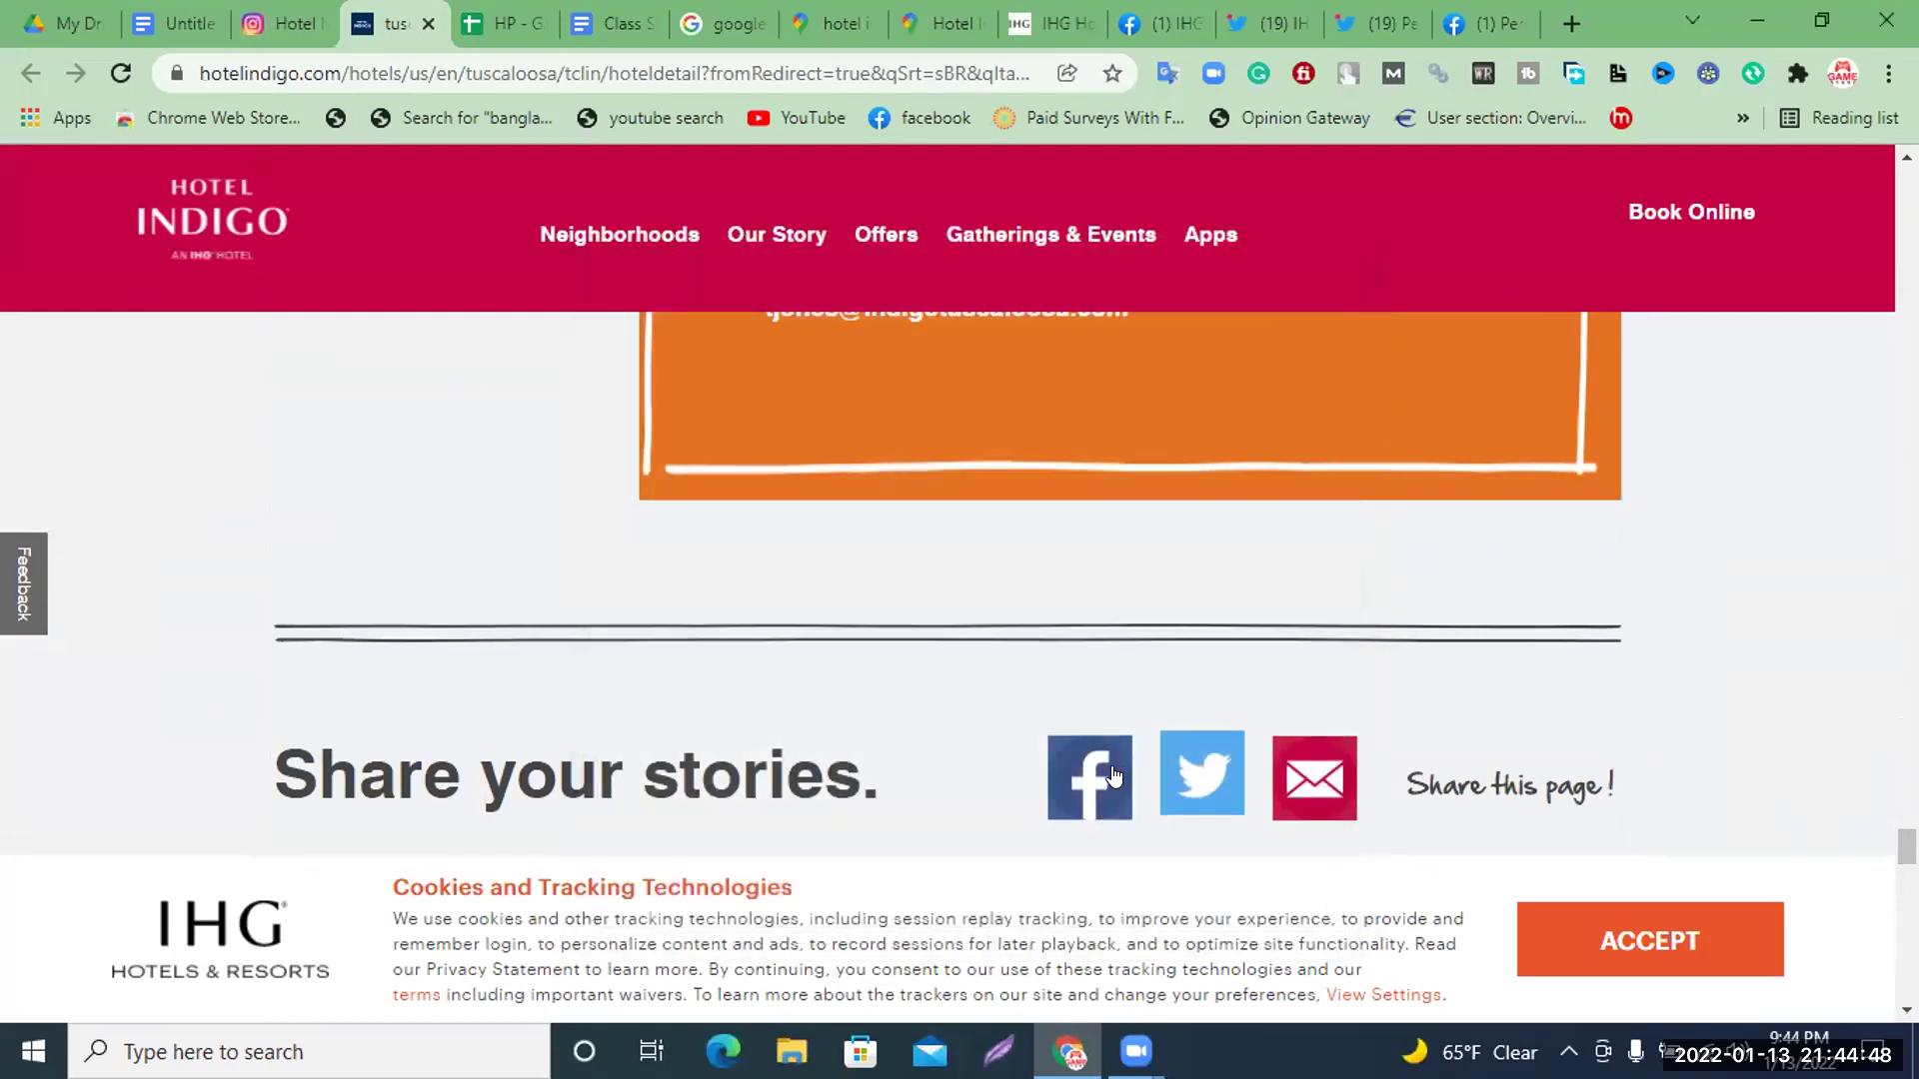
click(1184, 779)
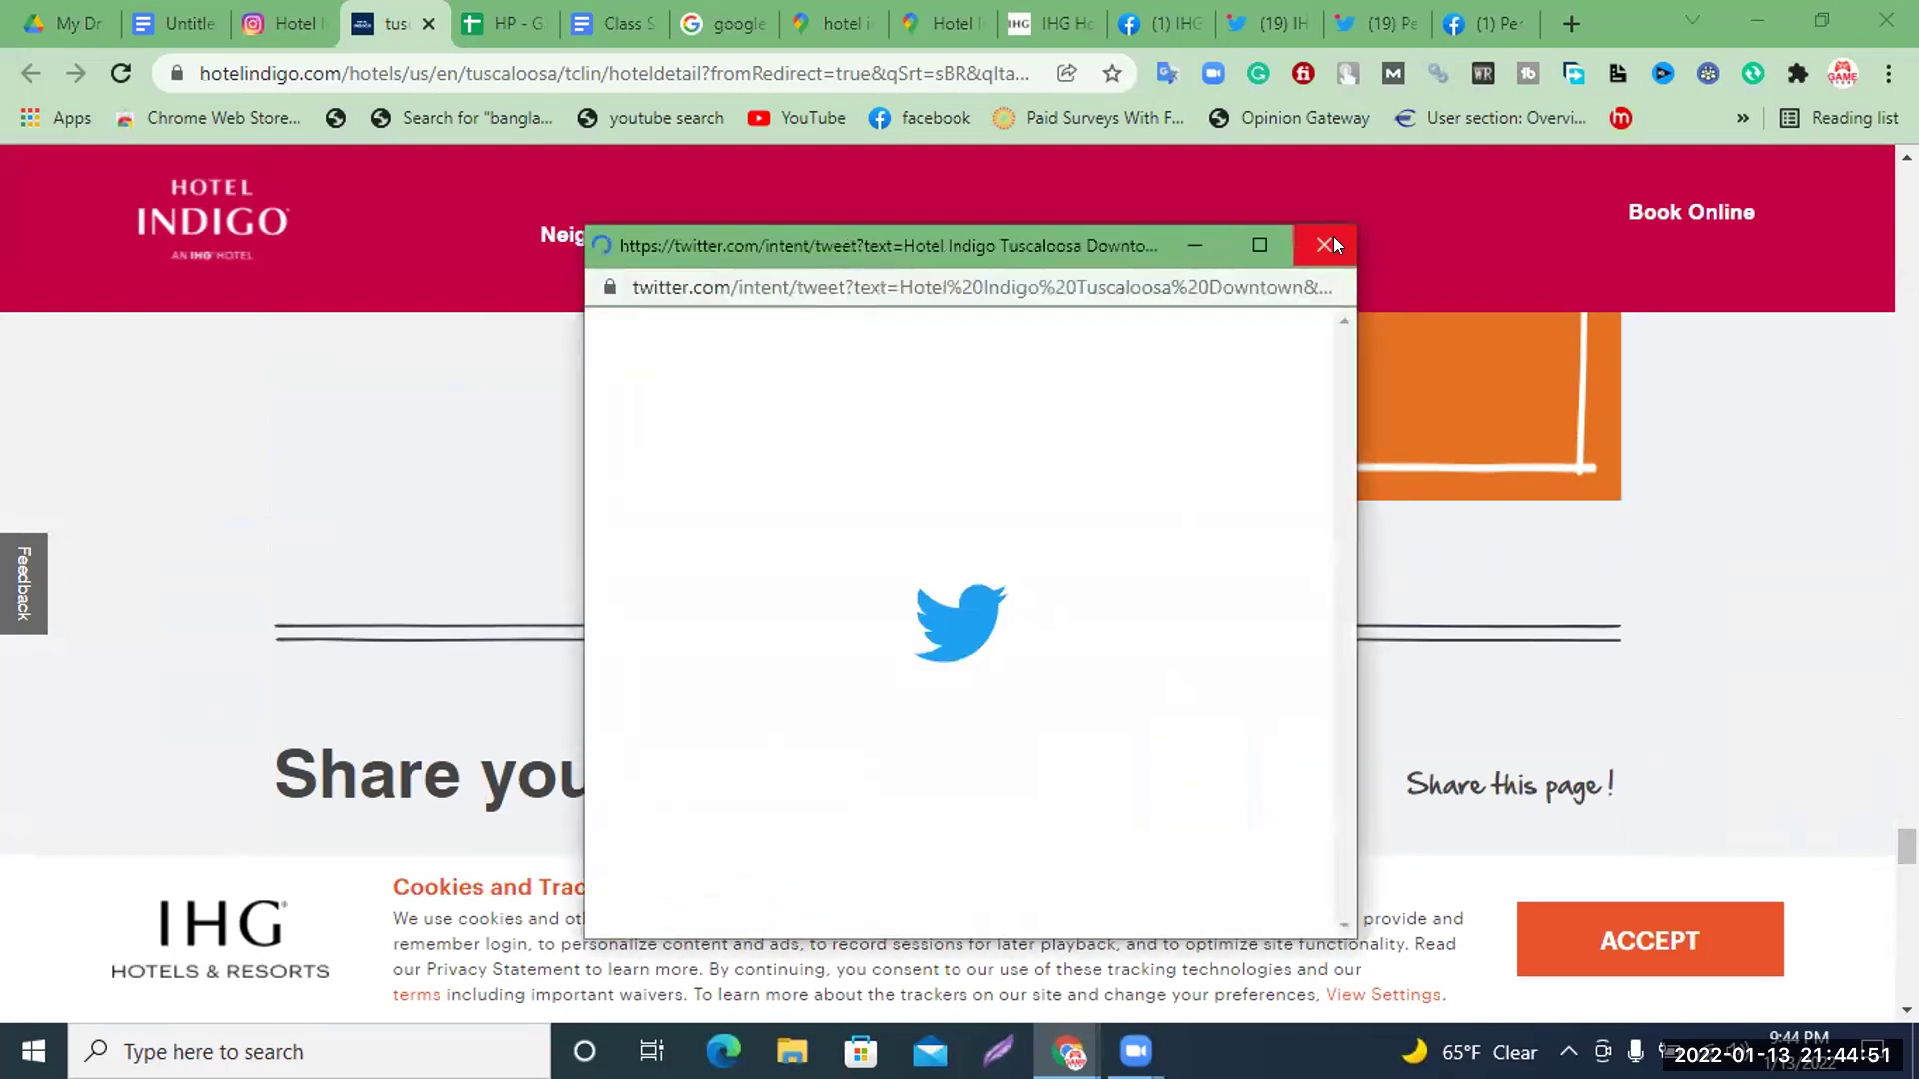
click(1325, 245)
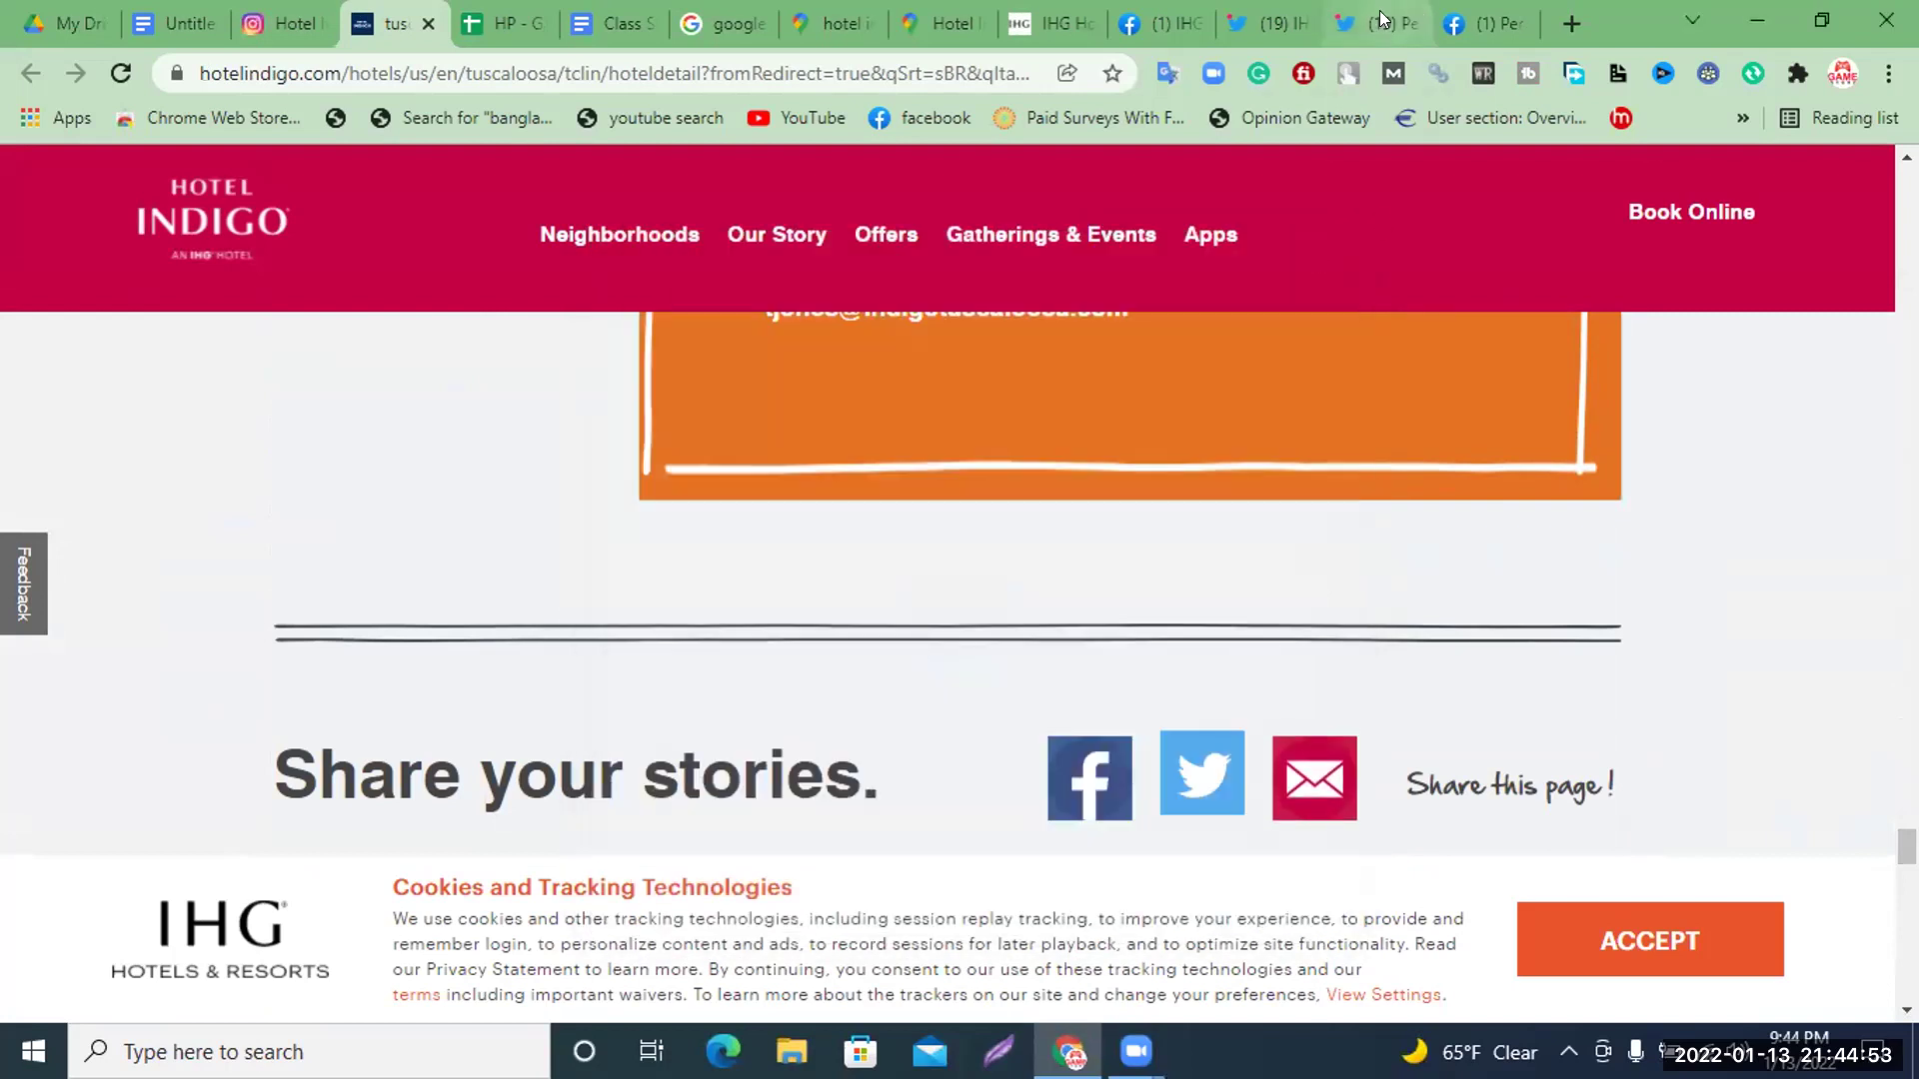
Switch to Twitter, go to its home page and activate the search box
click(1382, 19)
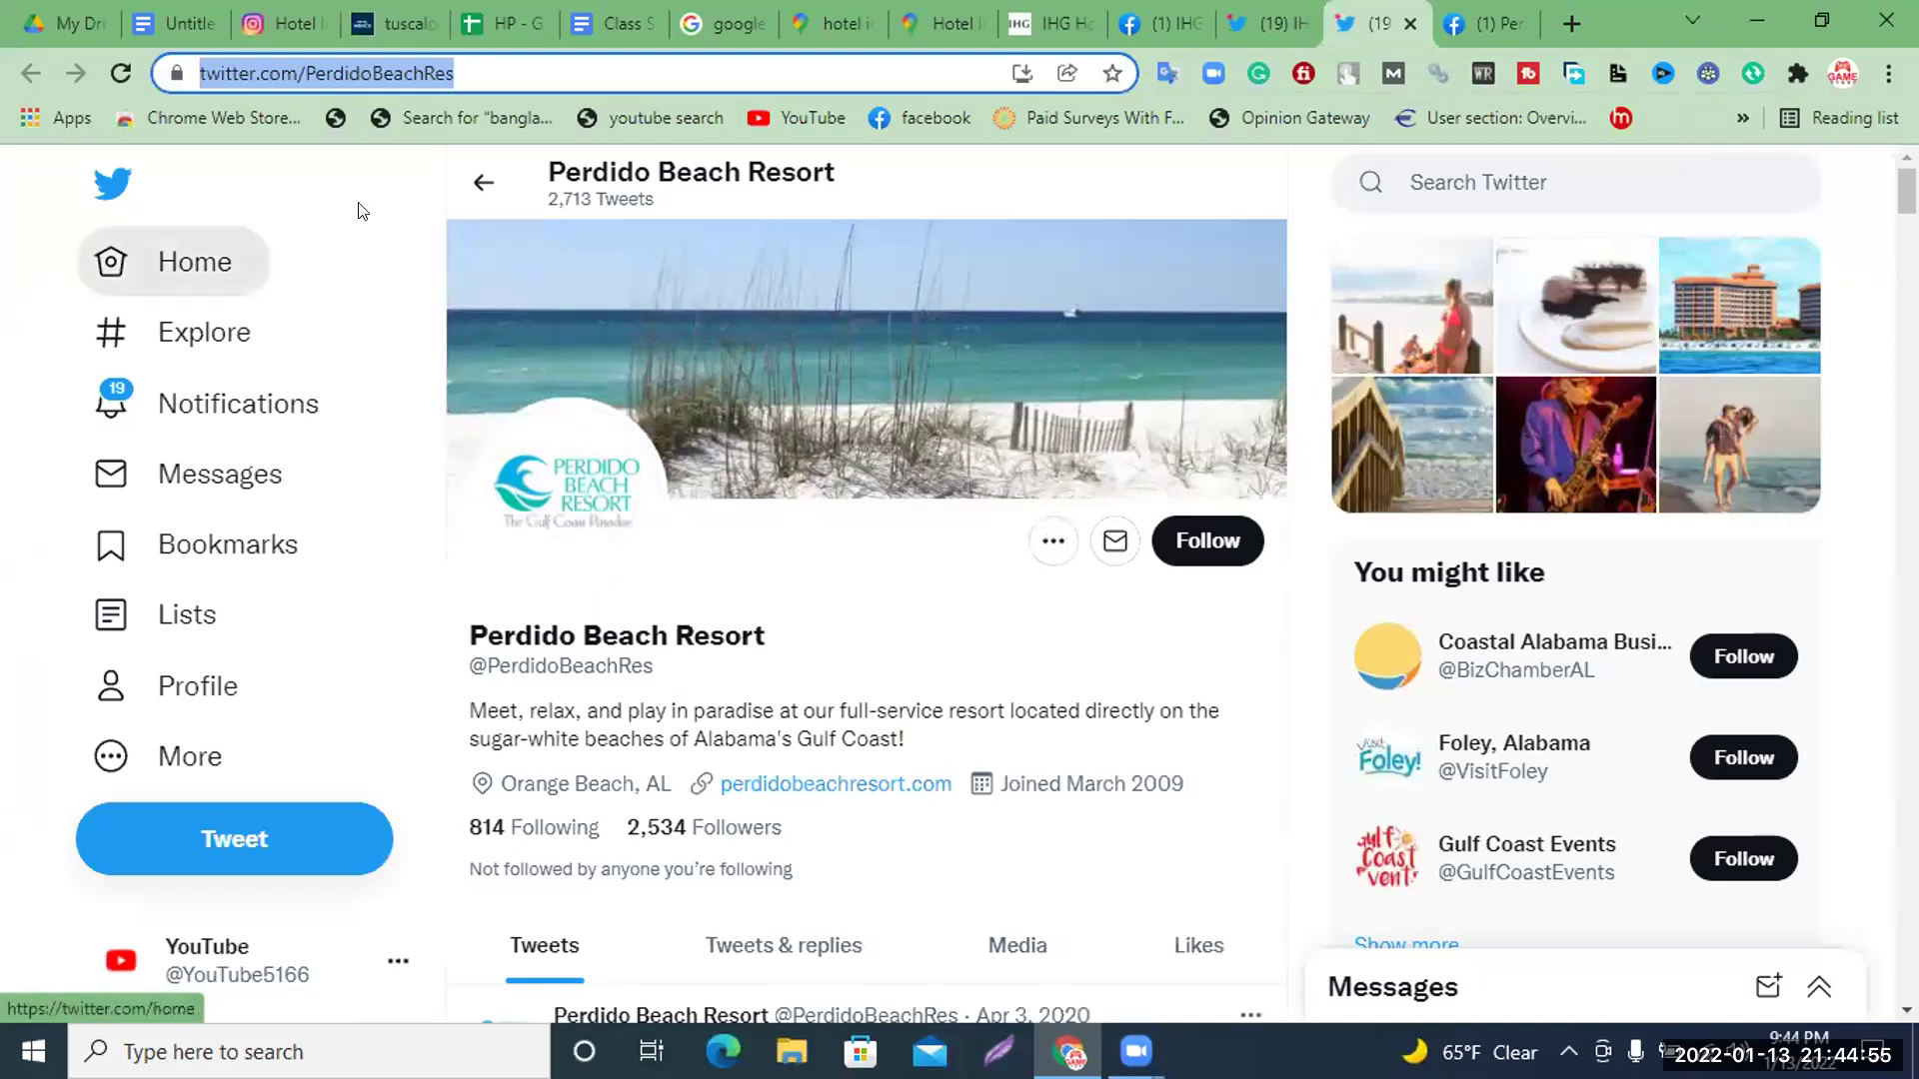
click(178, 267)
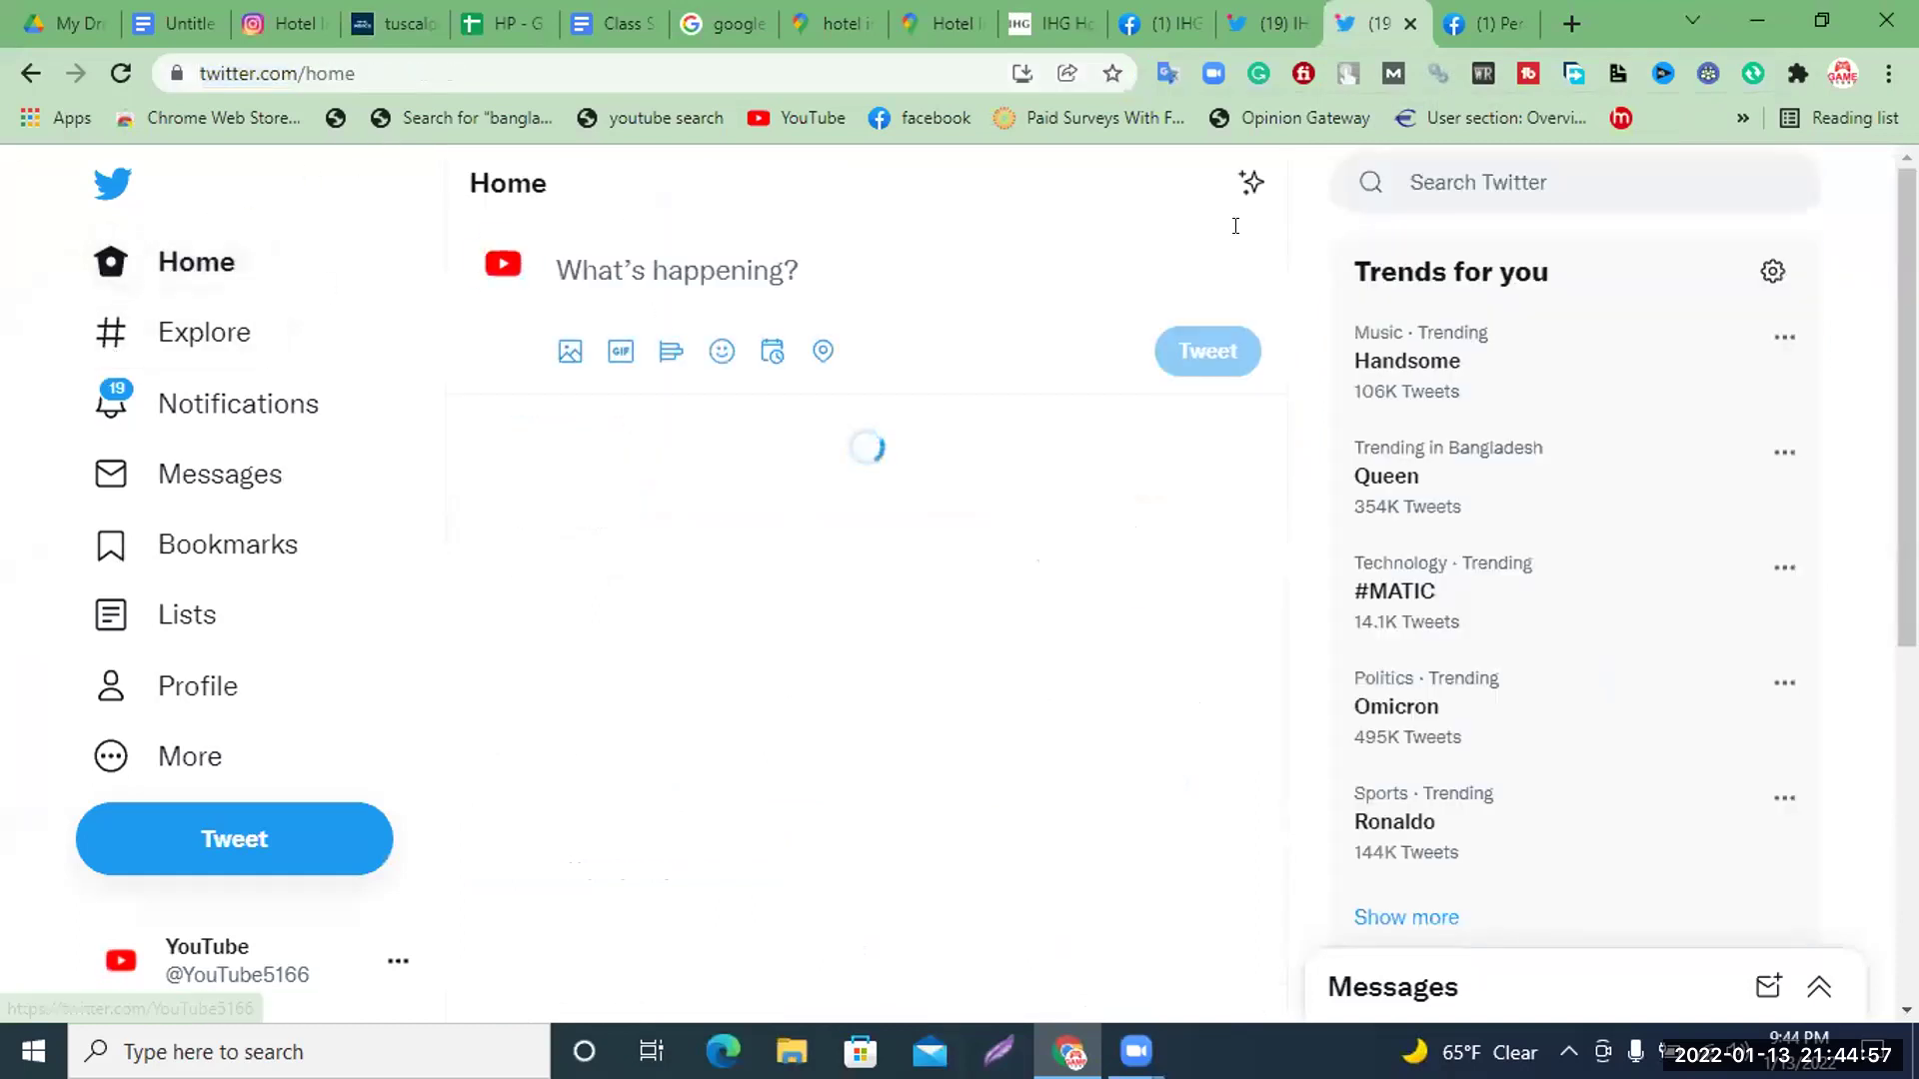
click(1447, 189)
text(https://www.instagram.com/hotelindigotuscaloosa/)
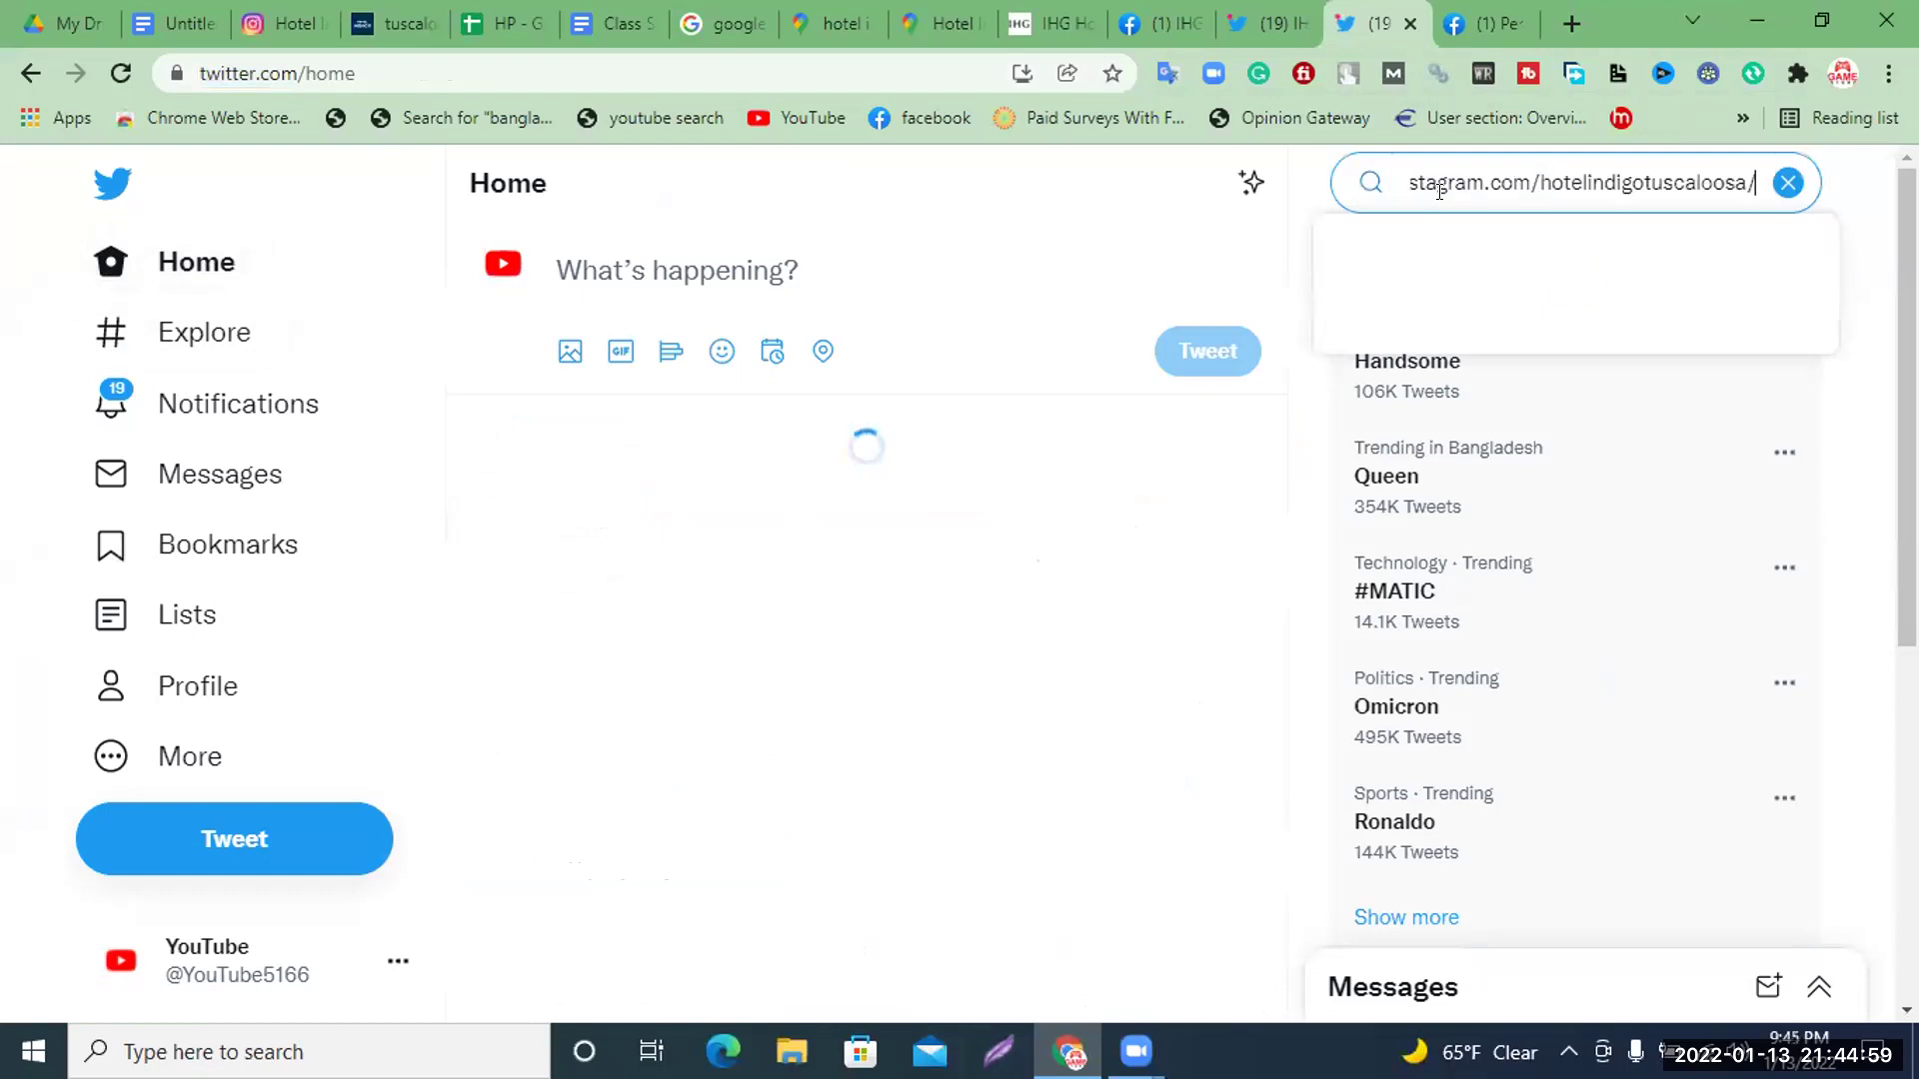
key(ctrl+a)
key(BackSpace)
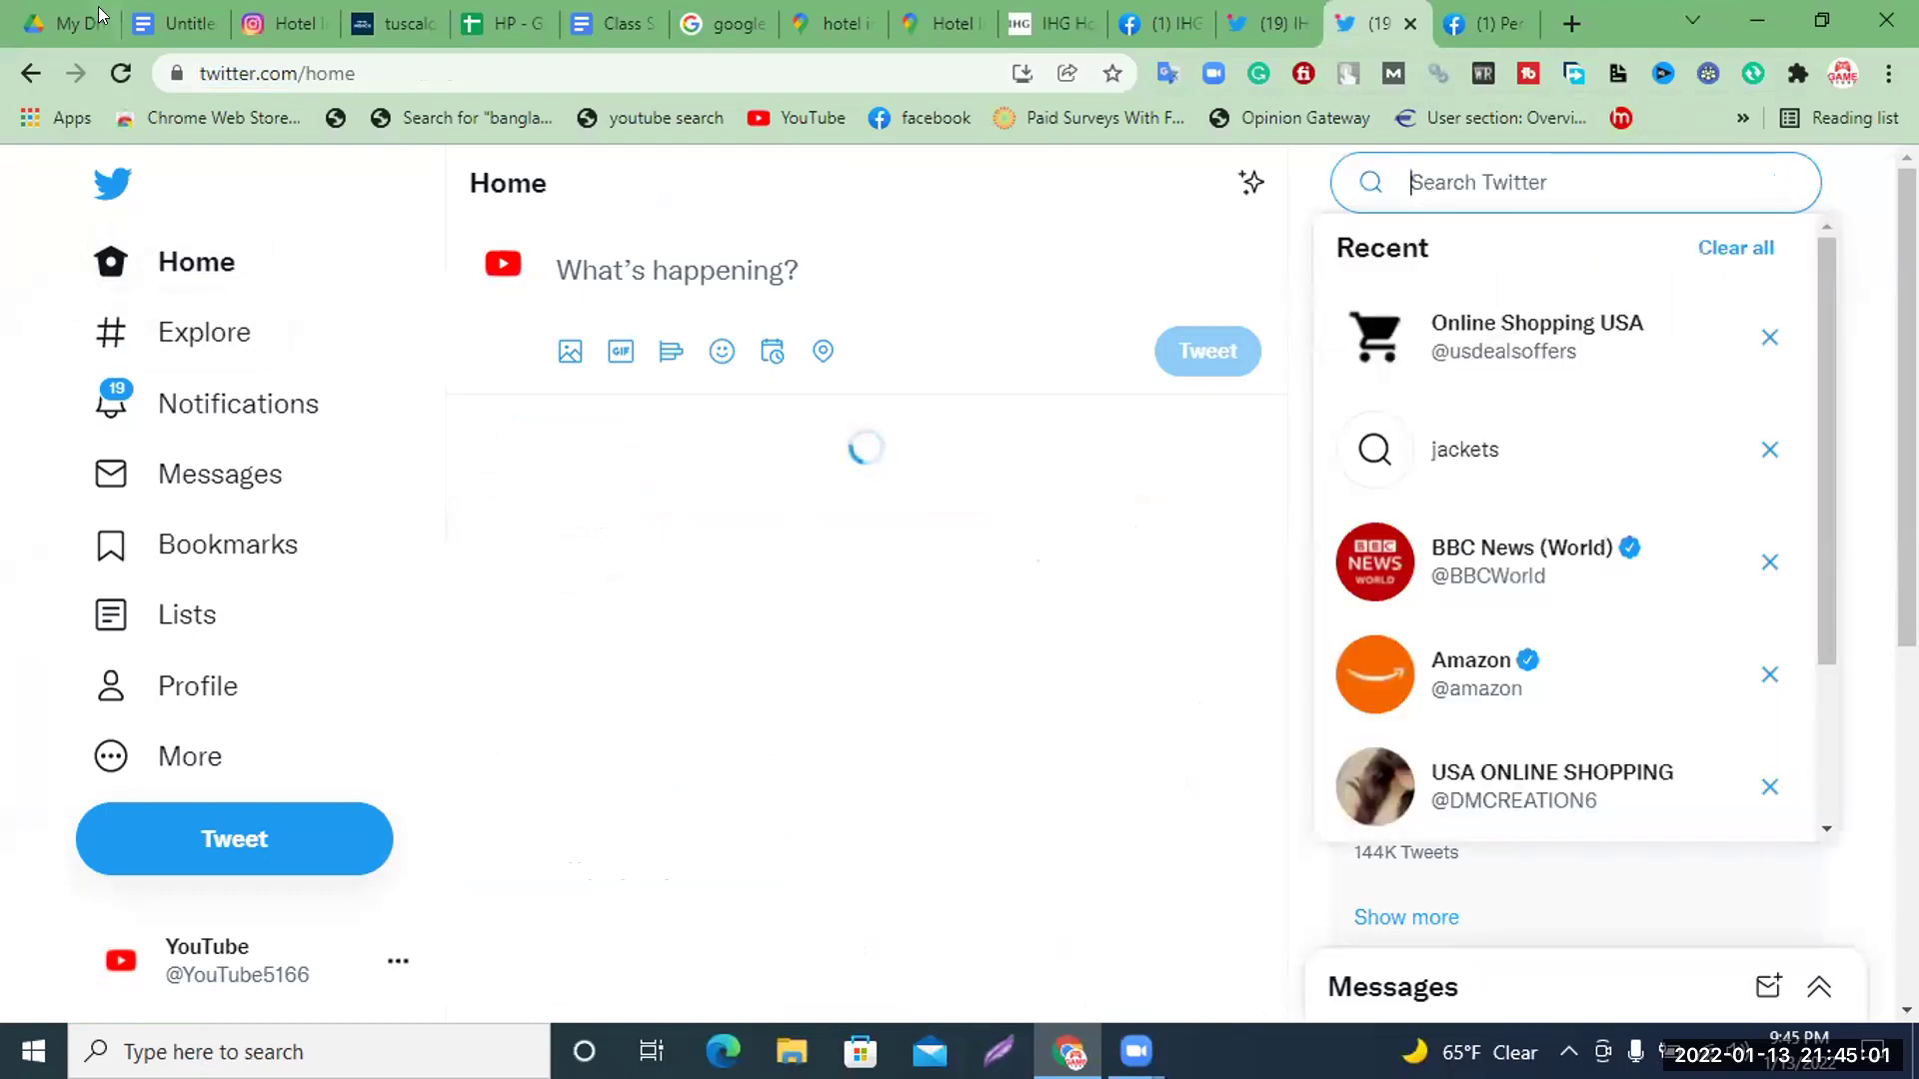
Copy the hotel name from cell A4 of the HP sheet and search Twitter for "Hotel Indigo Tuscaloosa Downtown, an IHG Hotel"
click(507, 26)
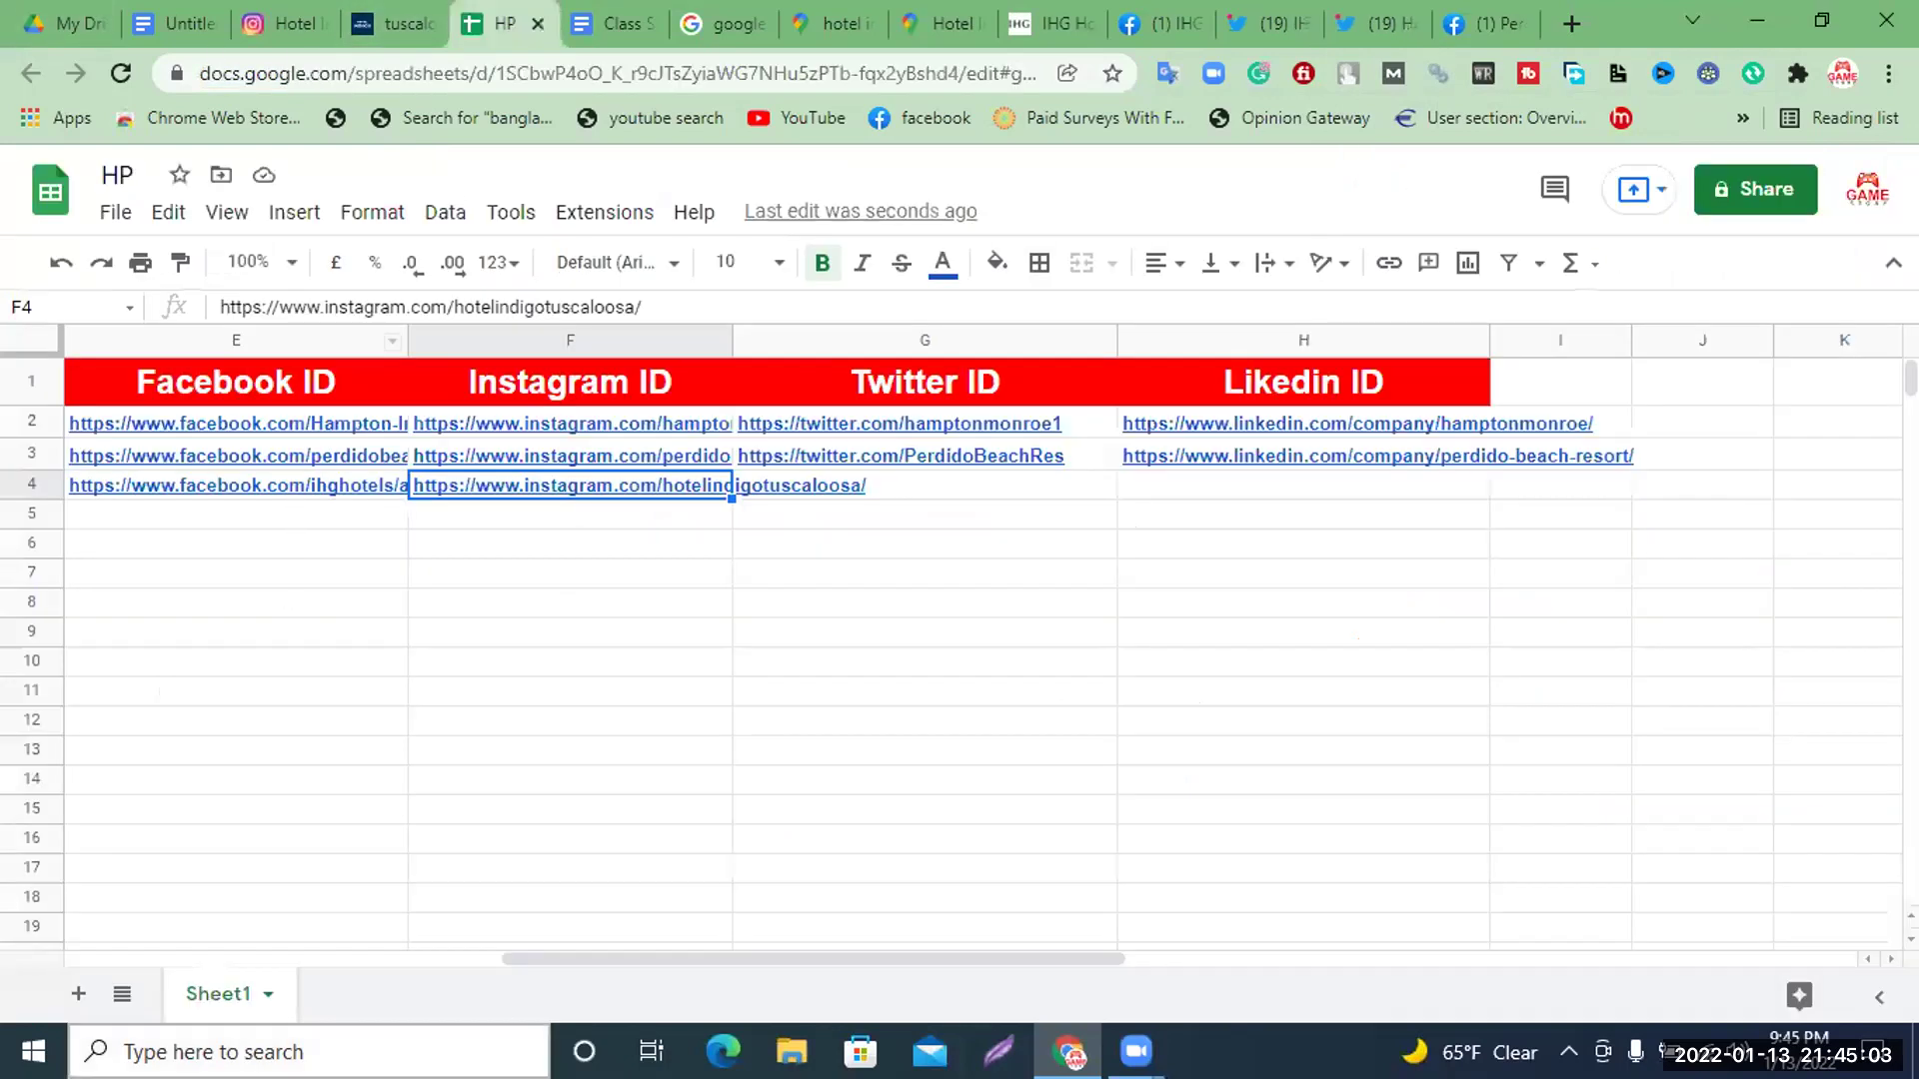
drag(616, 952, 350, 954)
scroll(240, 719, left, 2)
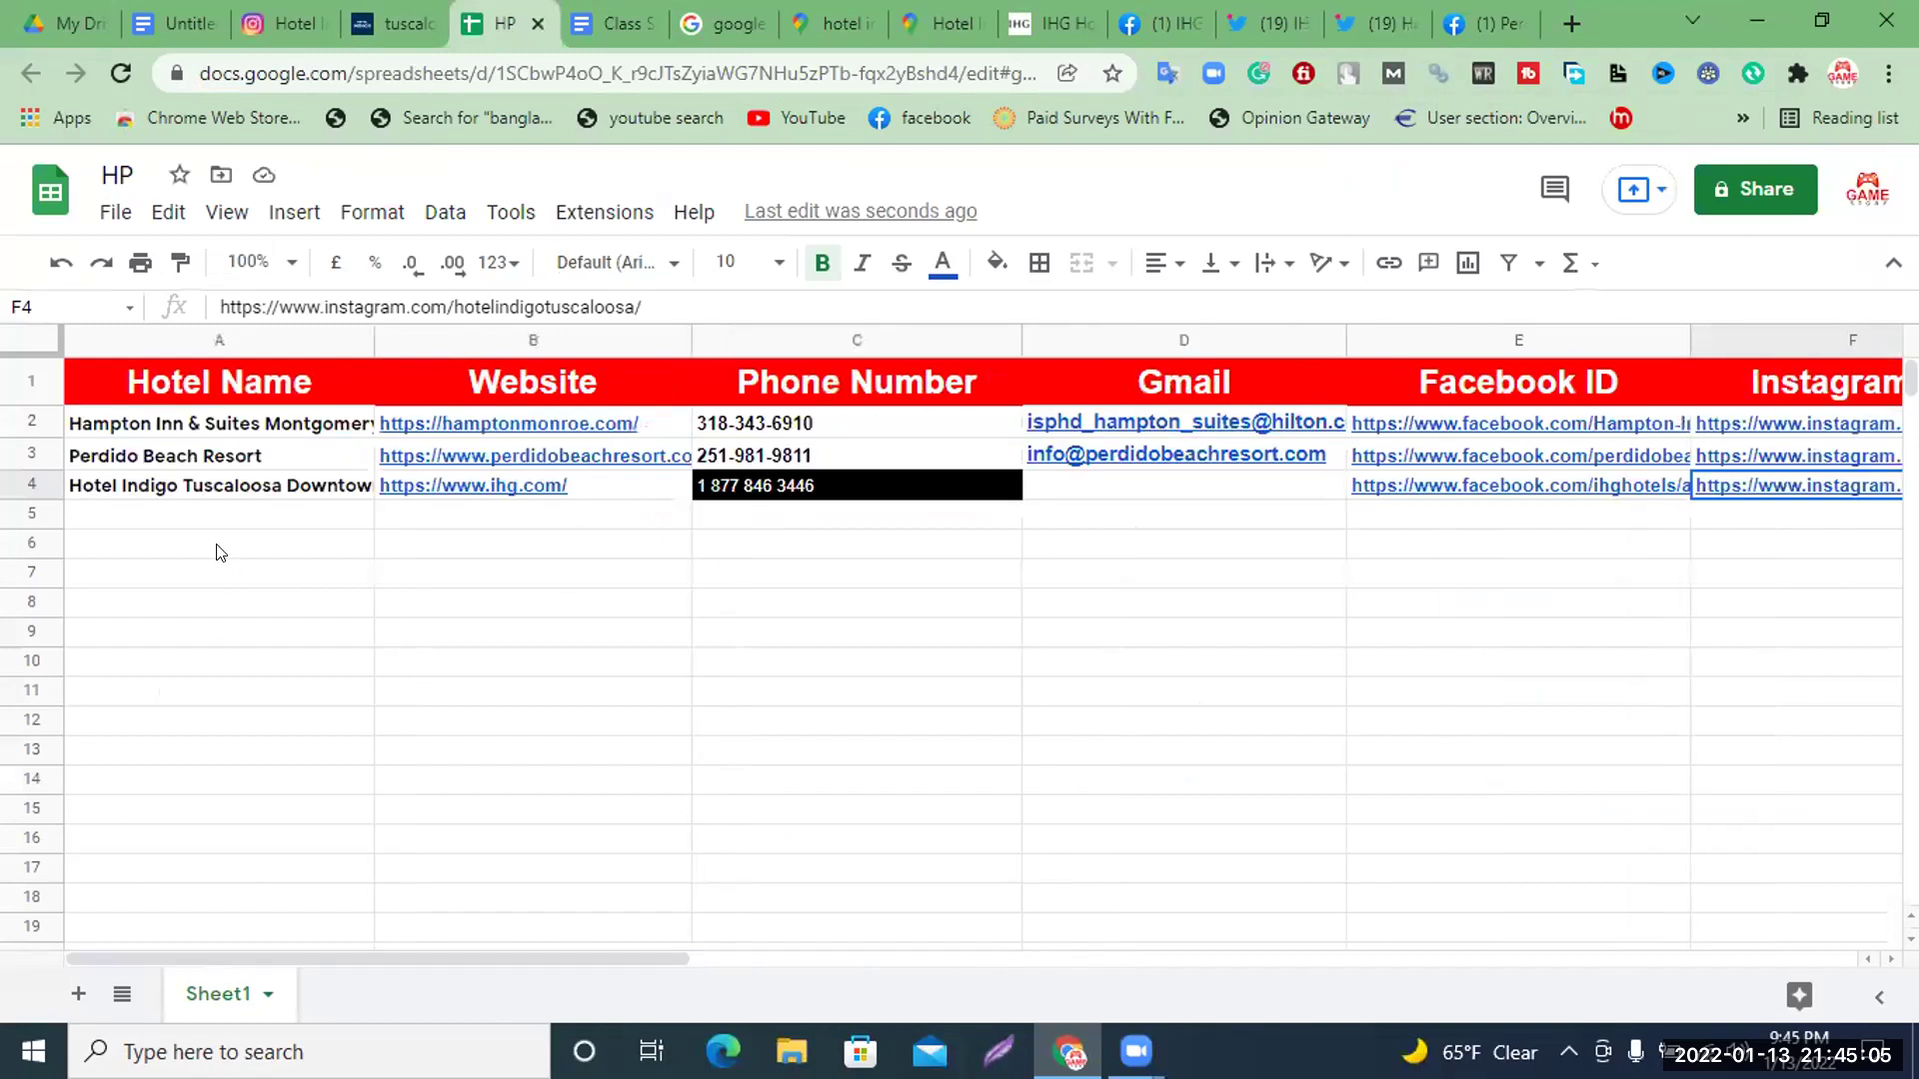
click(227, 487)
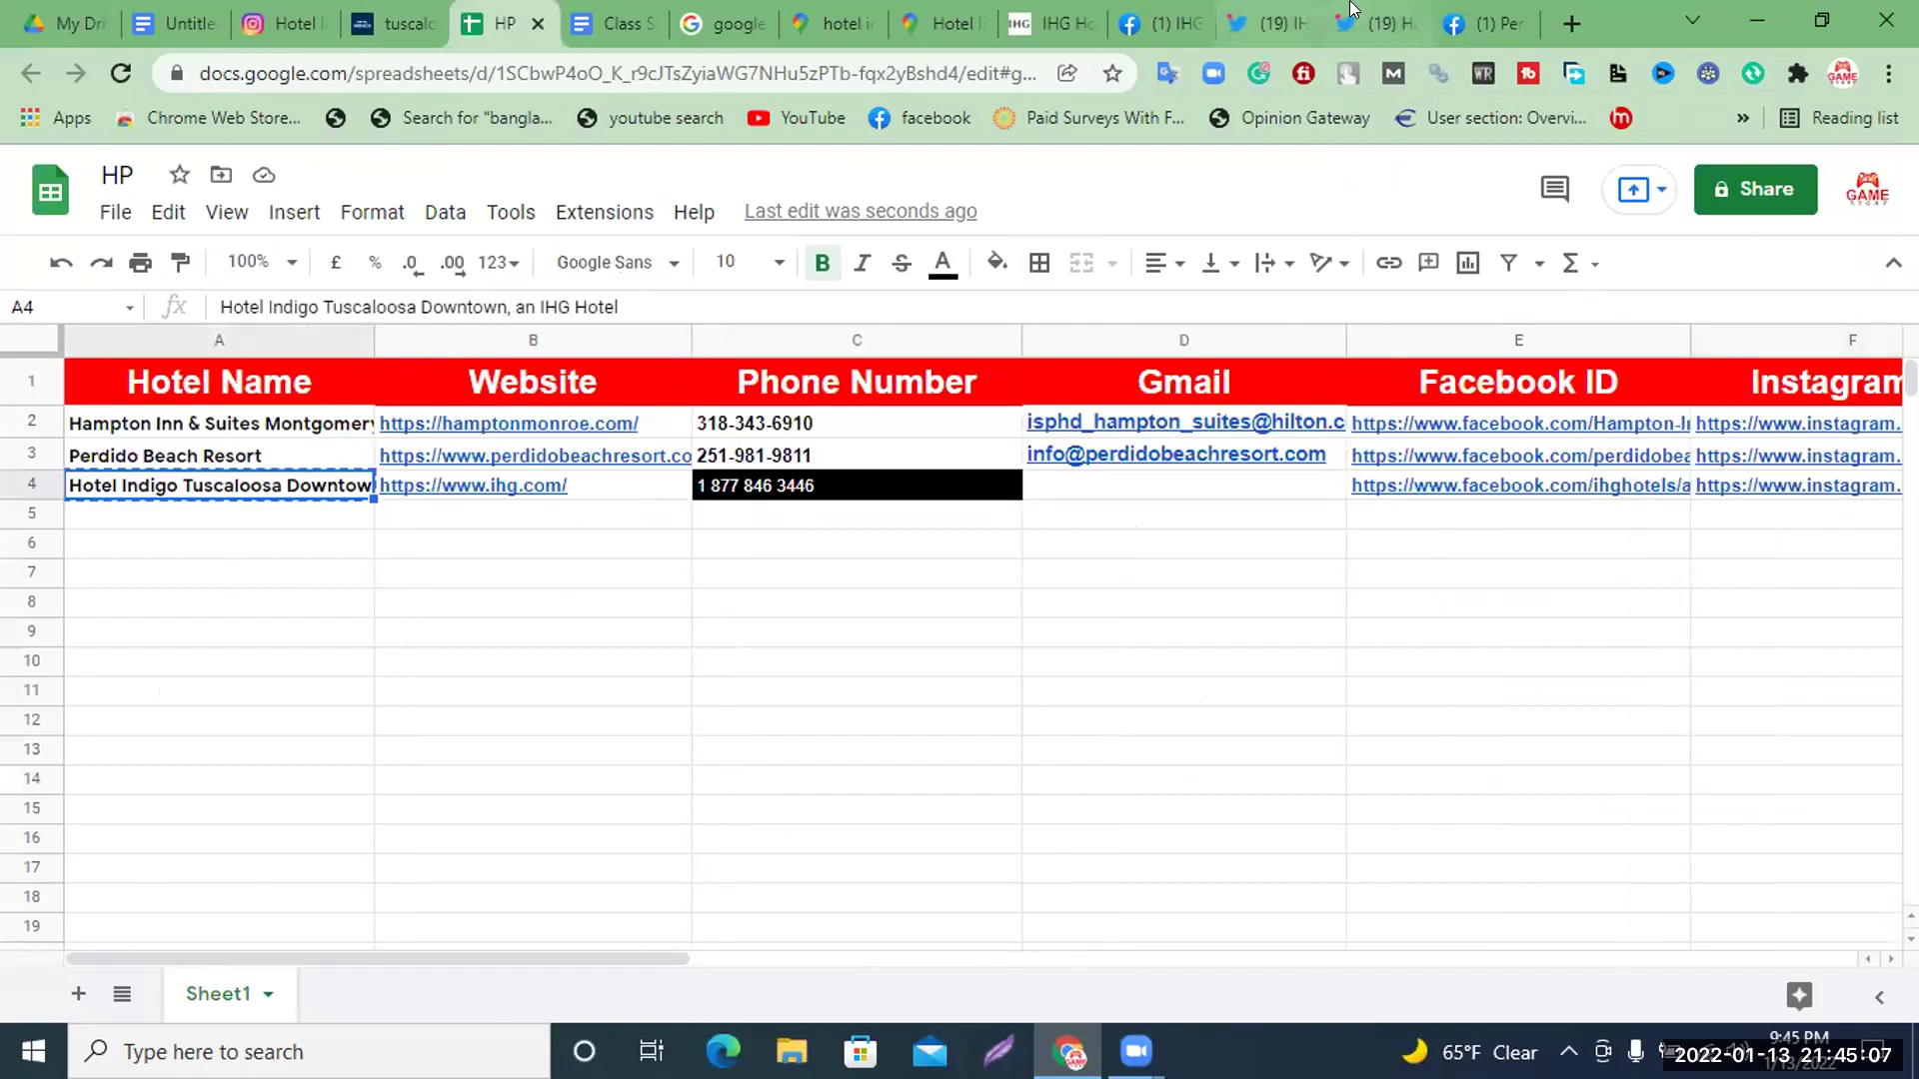
click(1377, 23)
text(Hotel Indigo Tuscaloosa Downtown, an IHG Hotel)
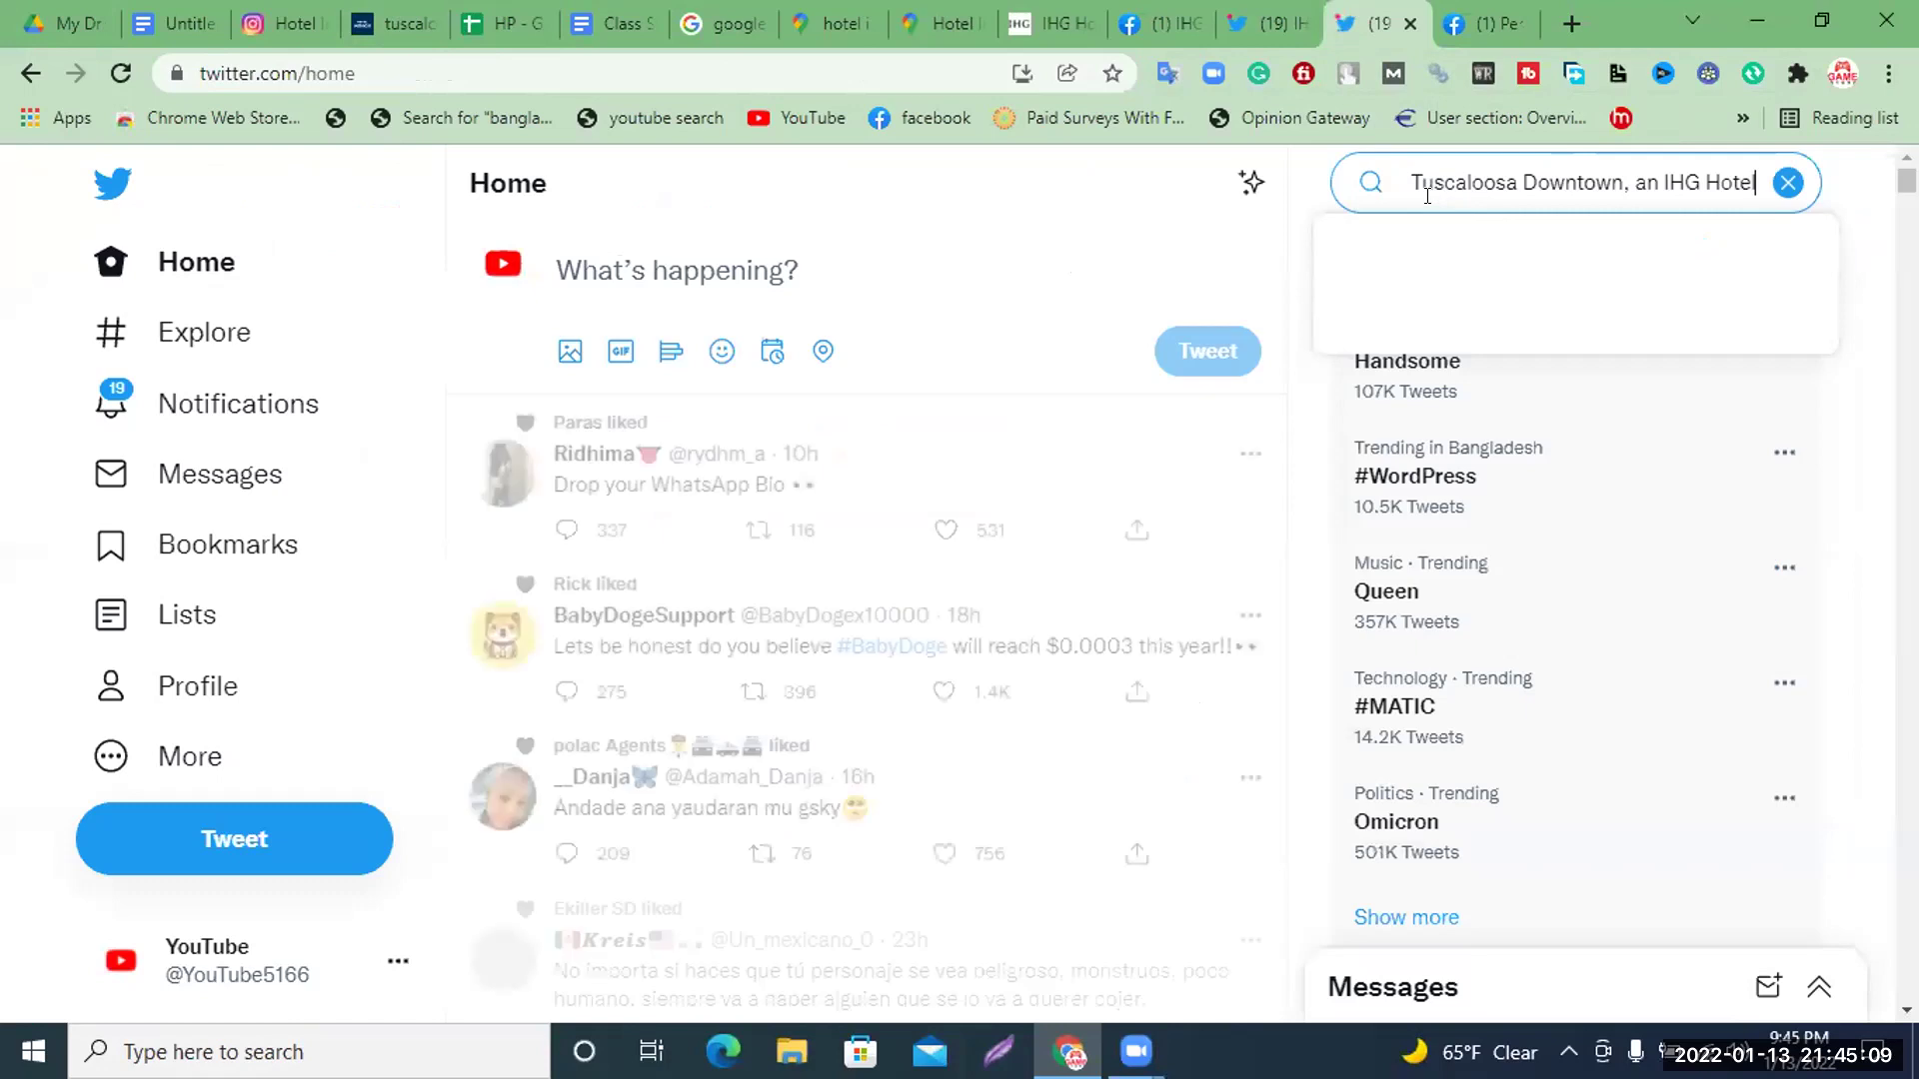
key(Return)
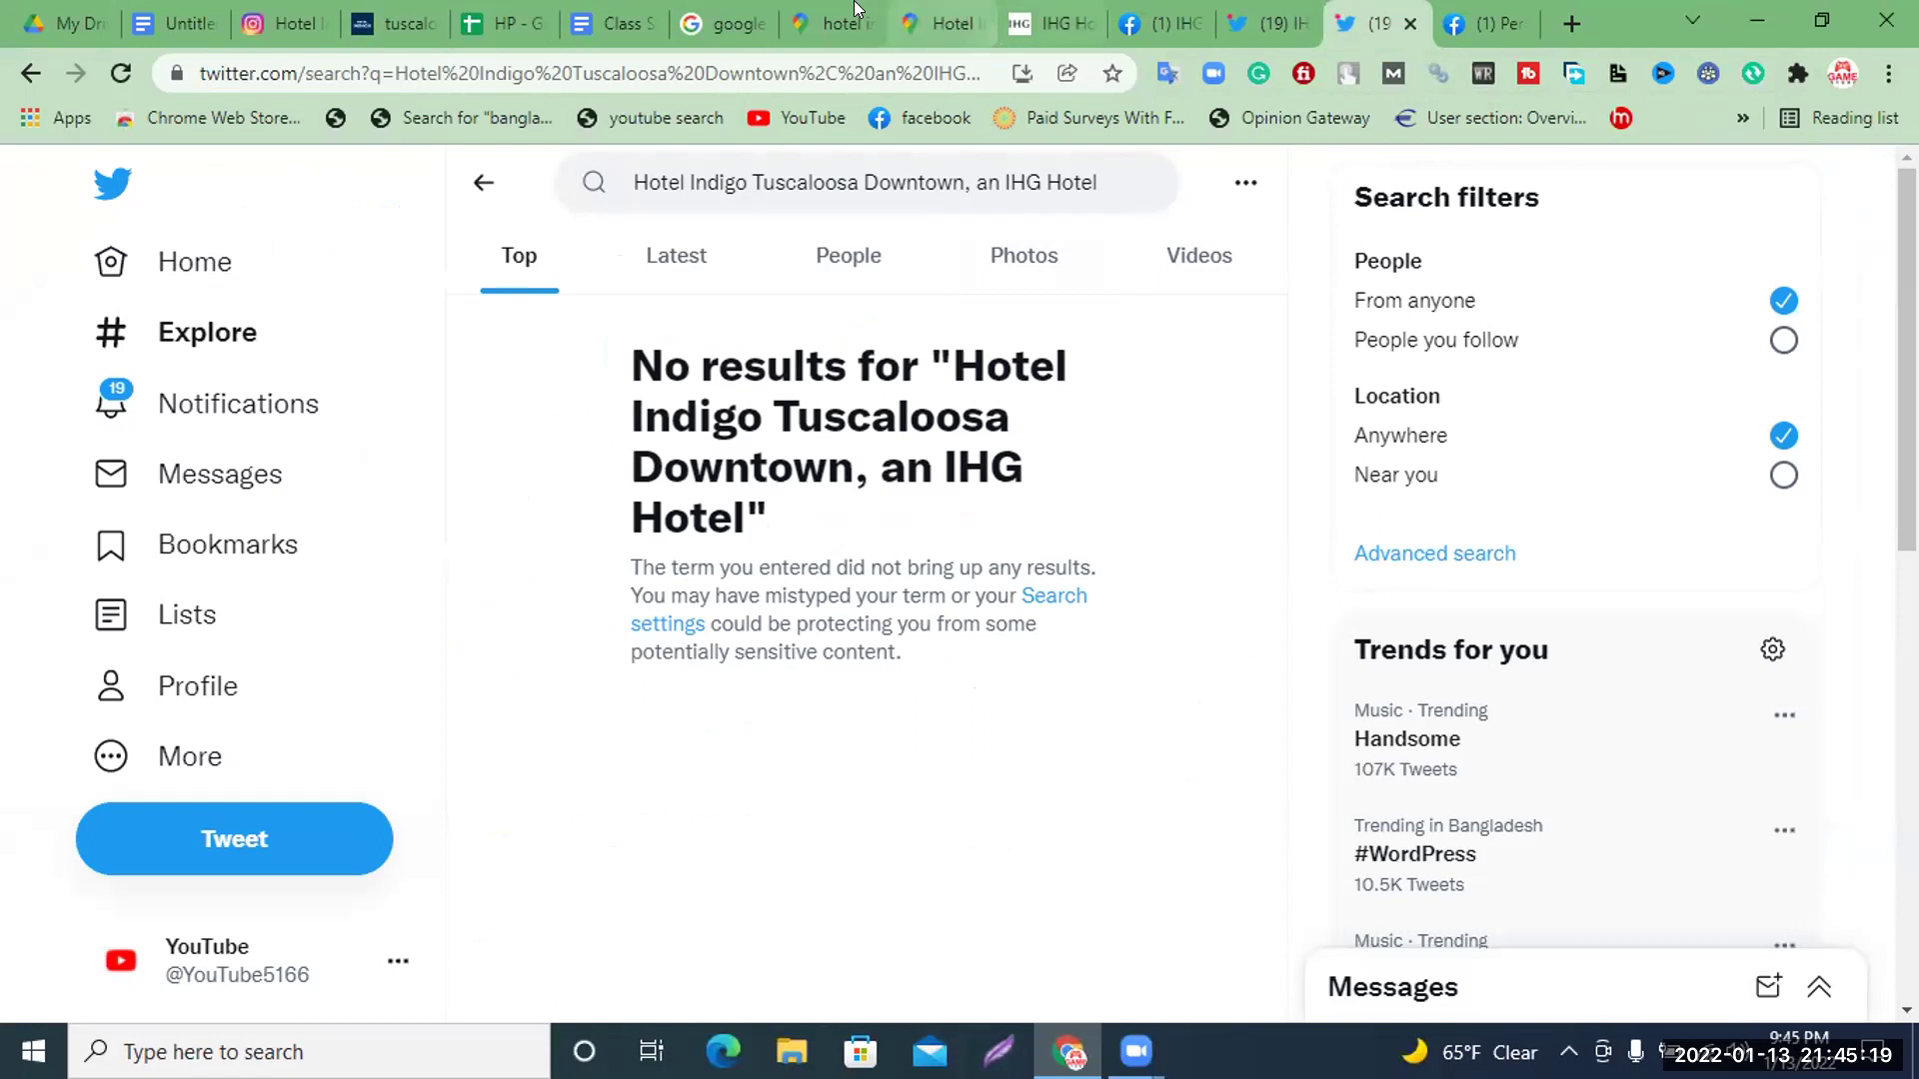
Close the IHG brands page, reopen the hotel page's Twitter share window and select the ihg.com link in the tweet draft
click(1039, 12)
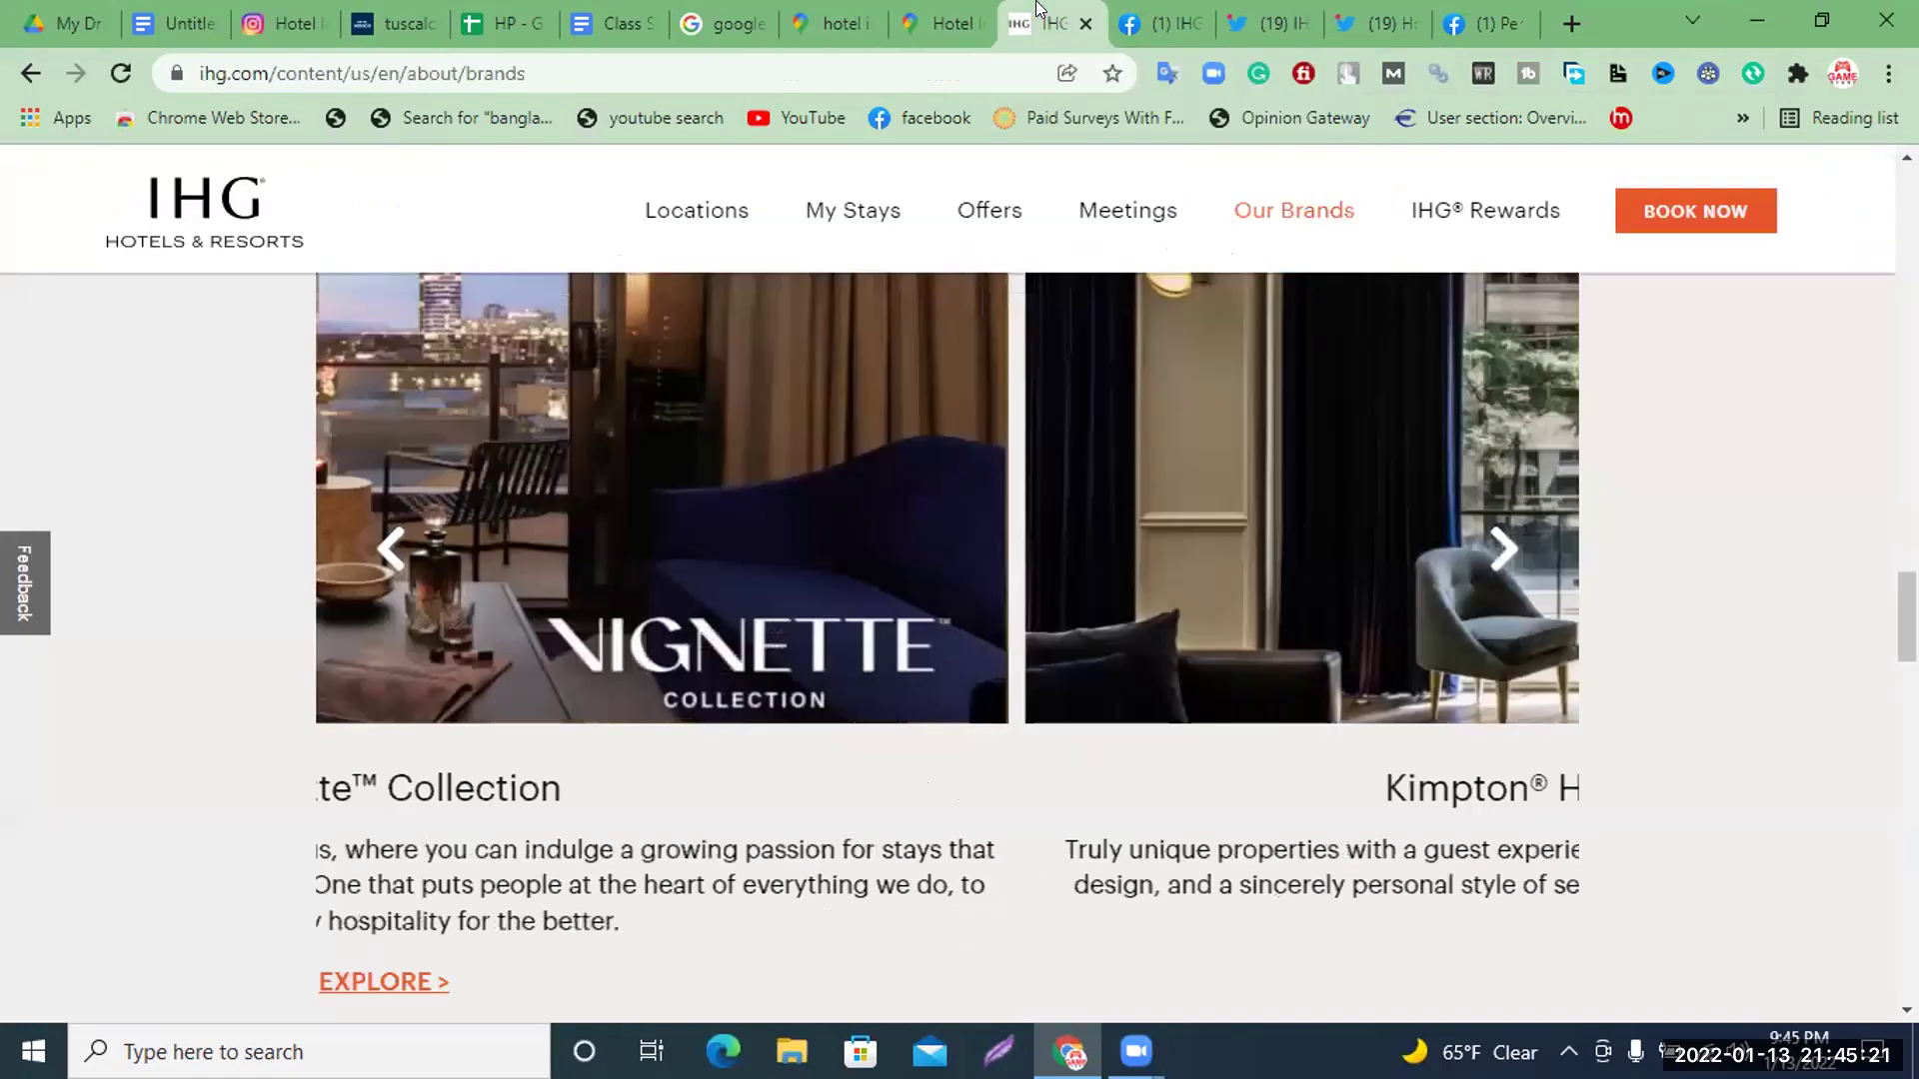
middle_click(1040, 12)
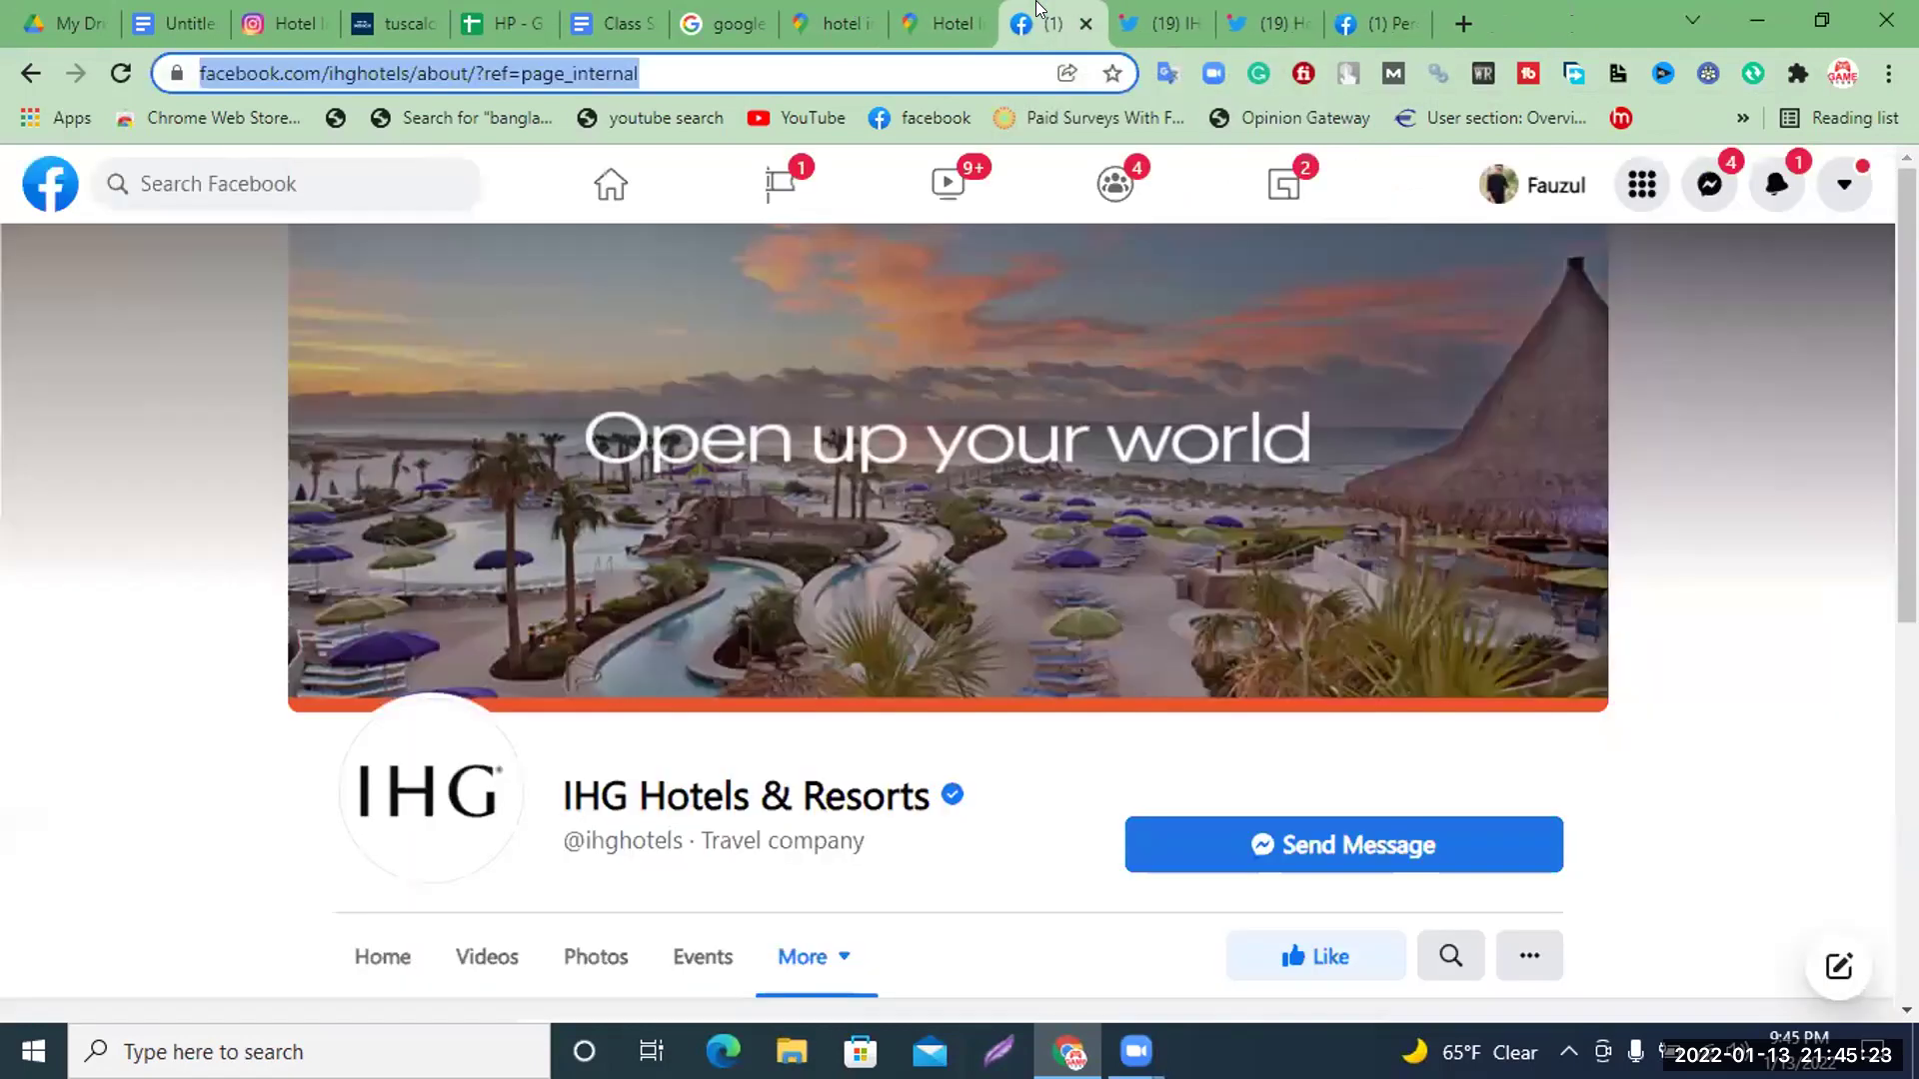
click(397, 14)
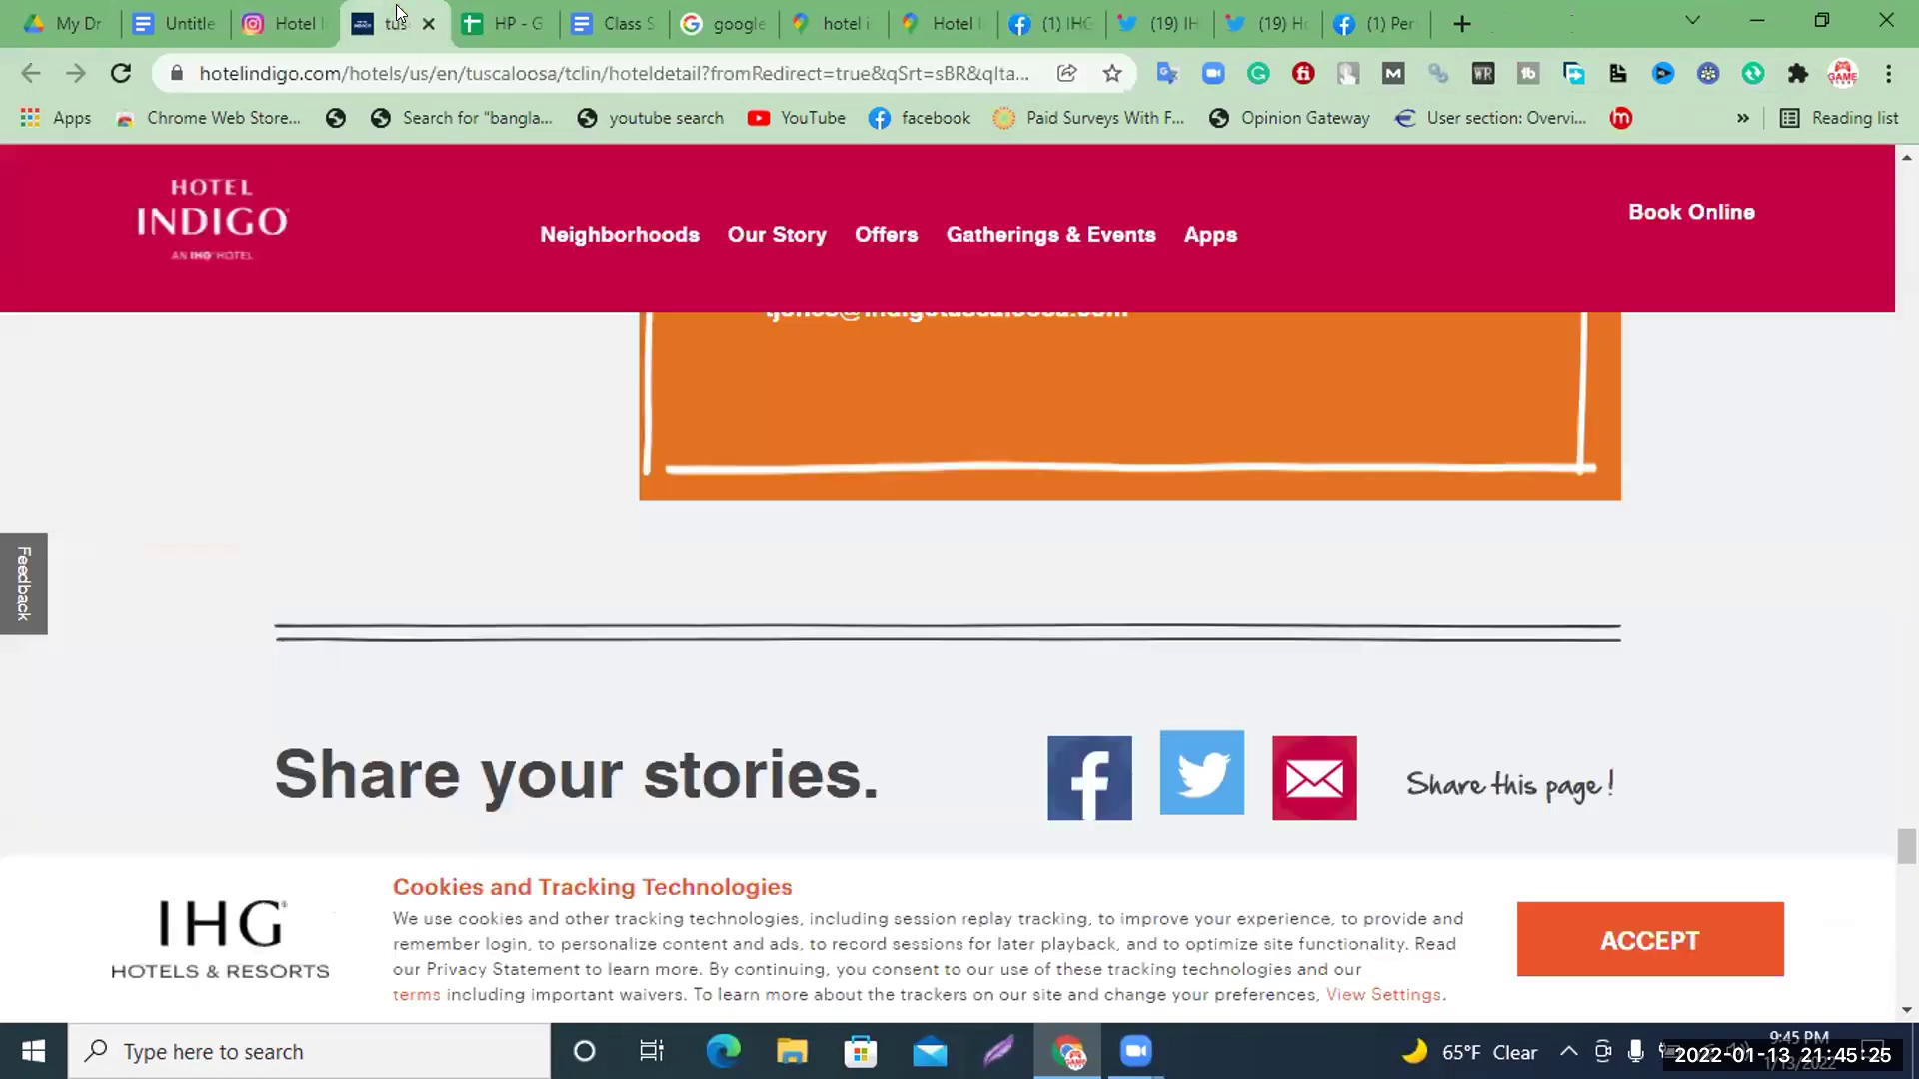
click(1137, 697)
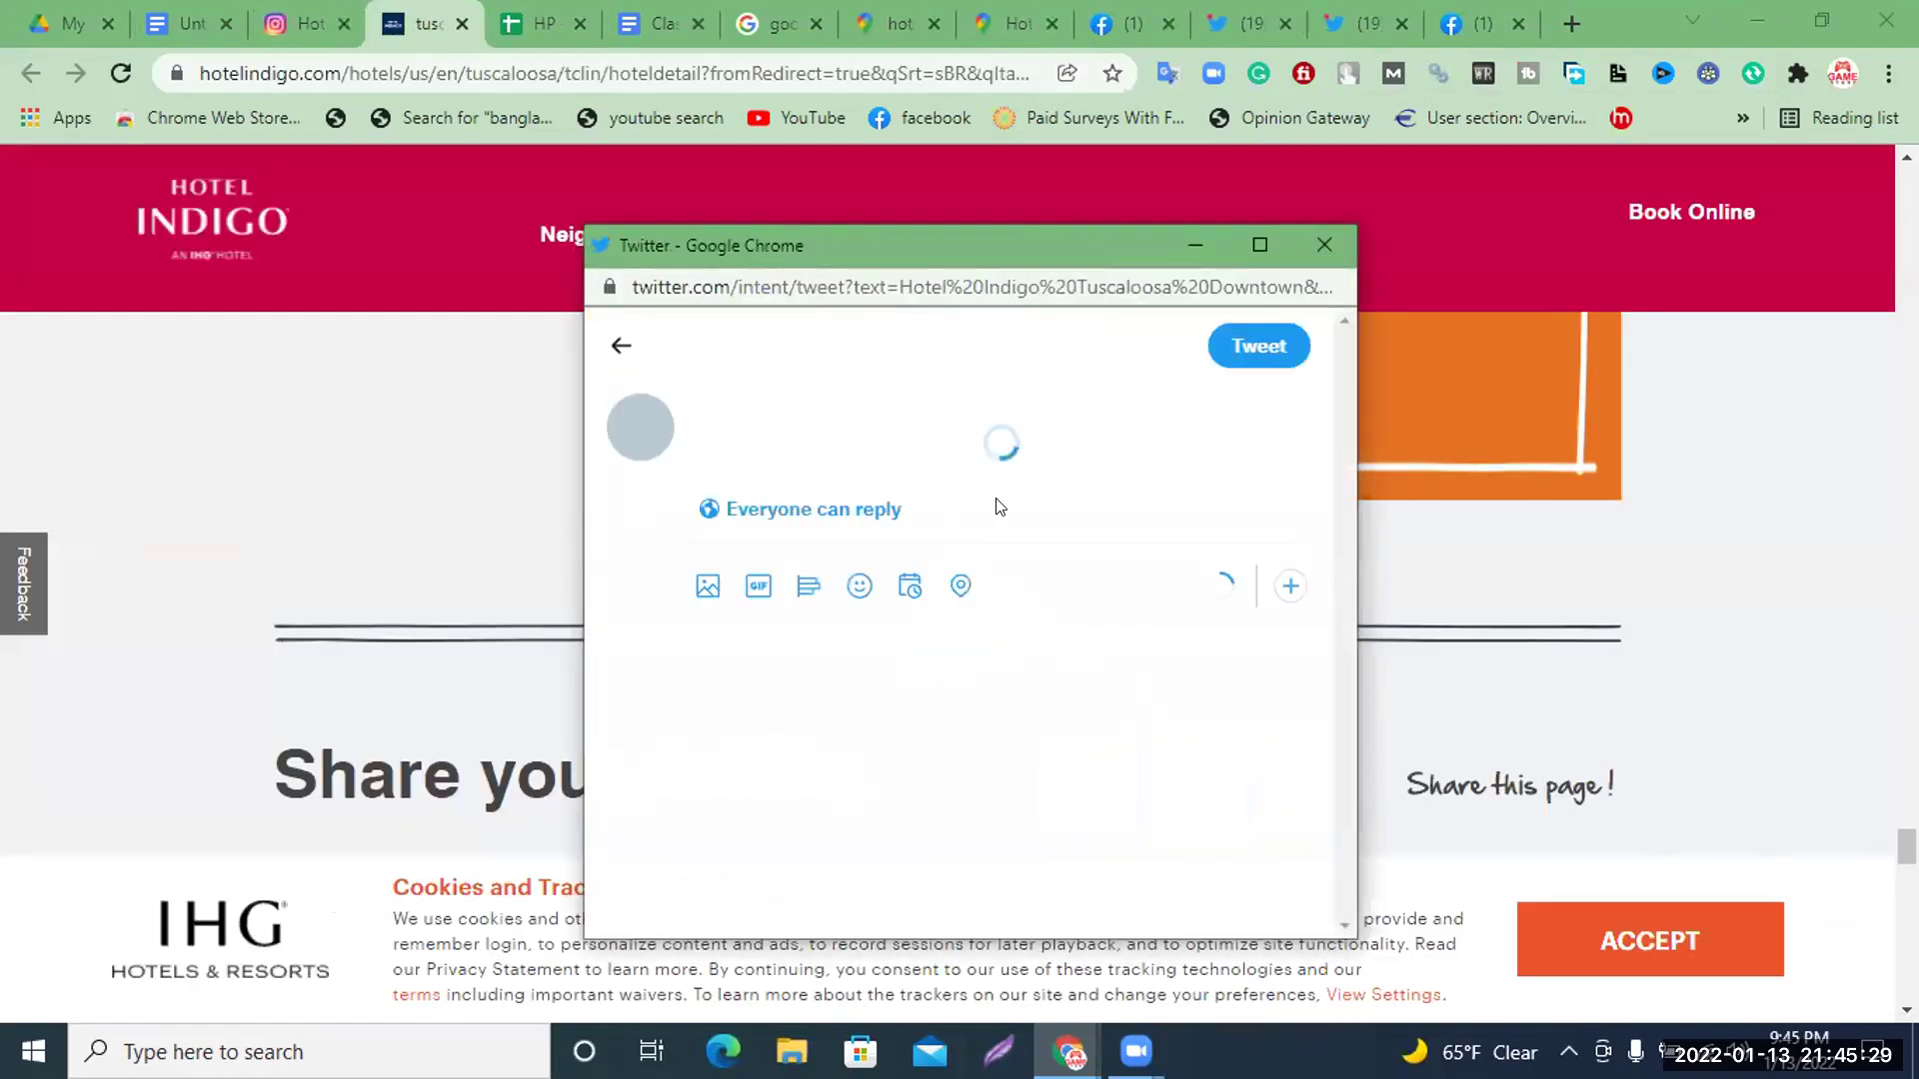
drag(697, 467, 818, 534)
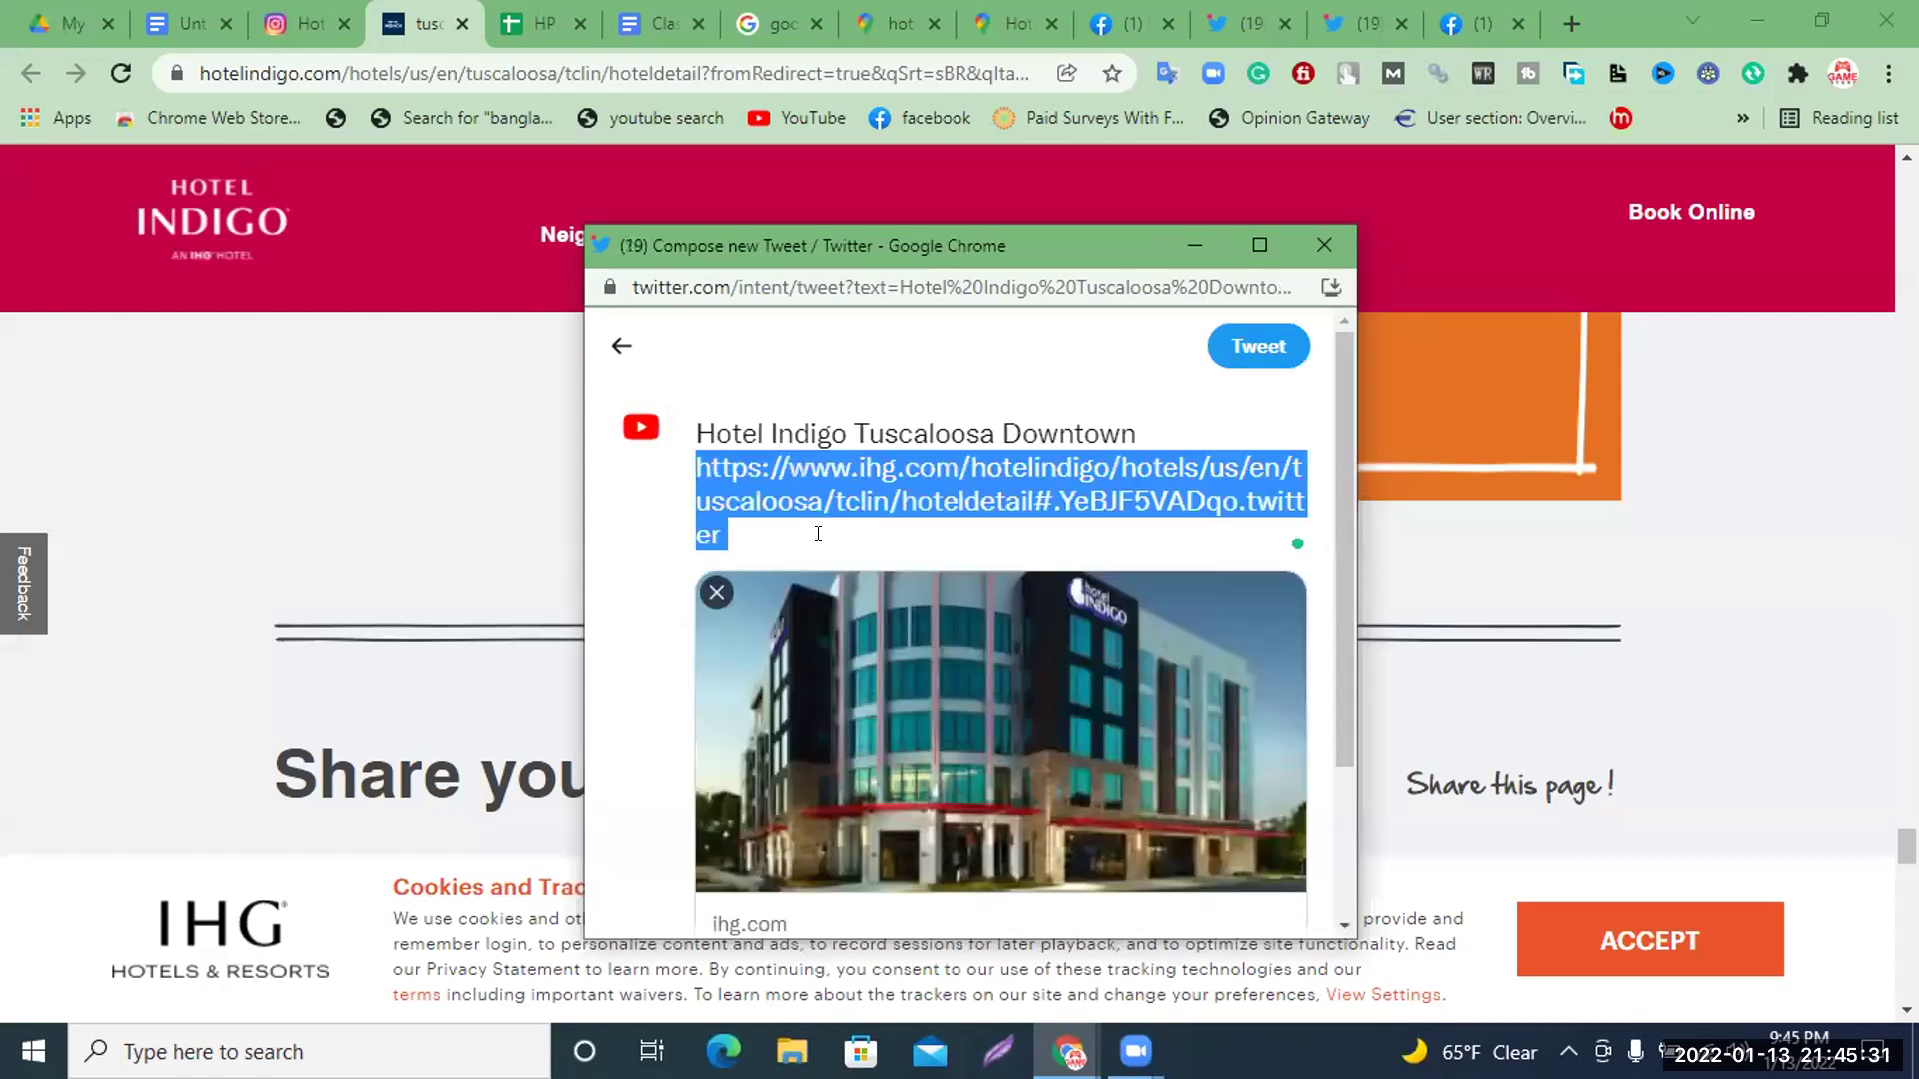
right_click(951, 486)
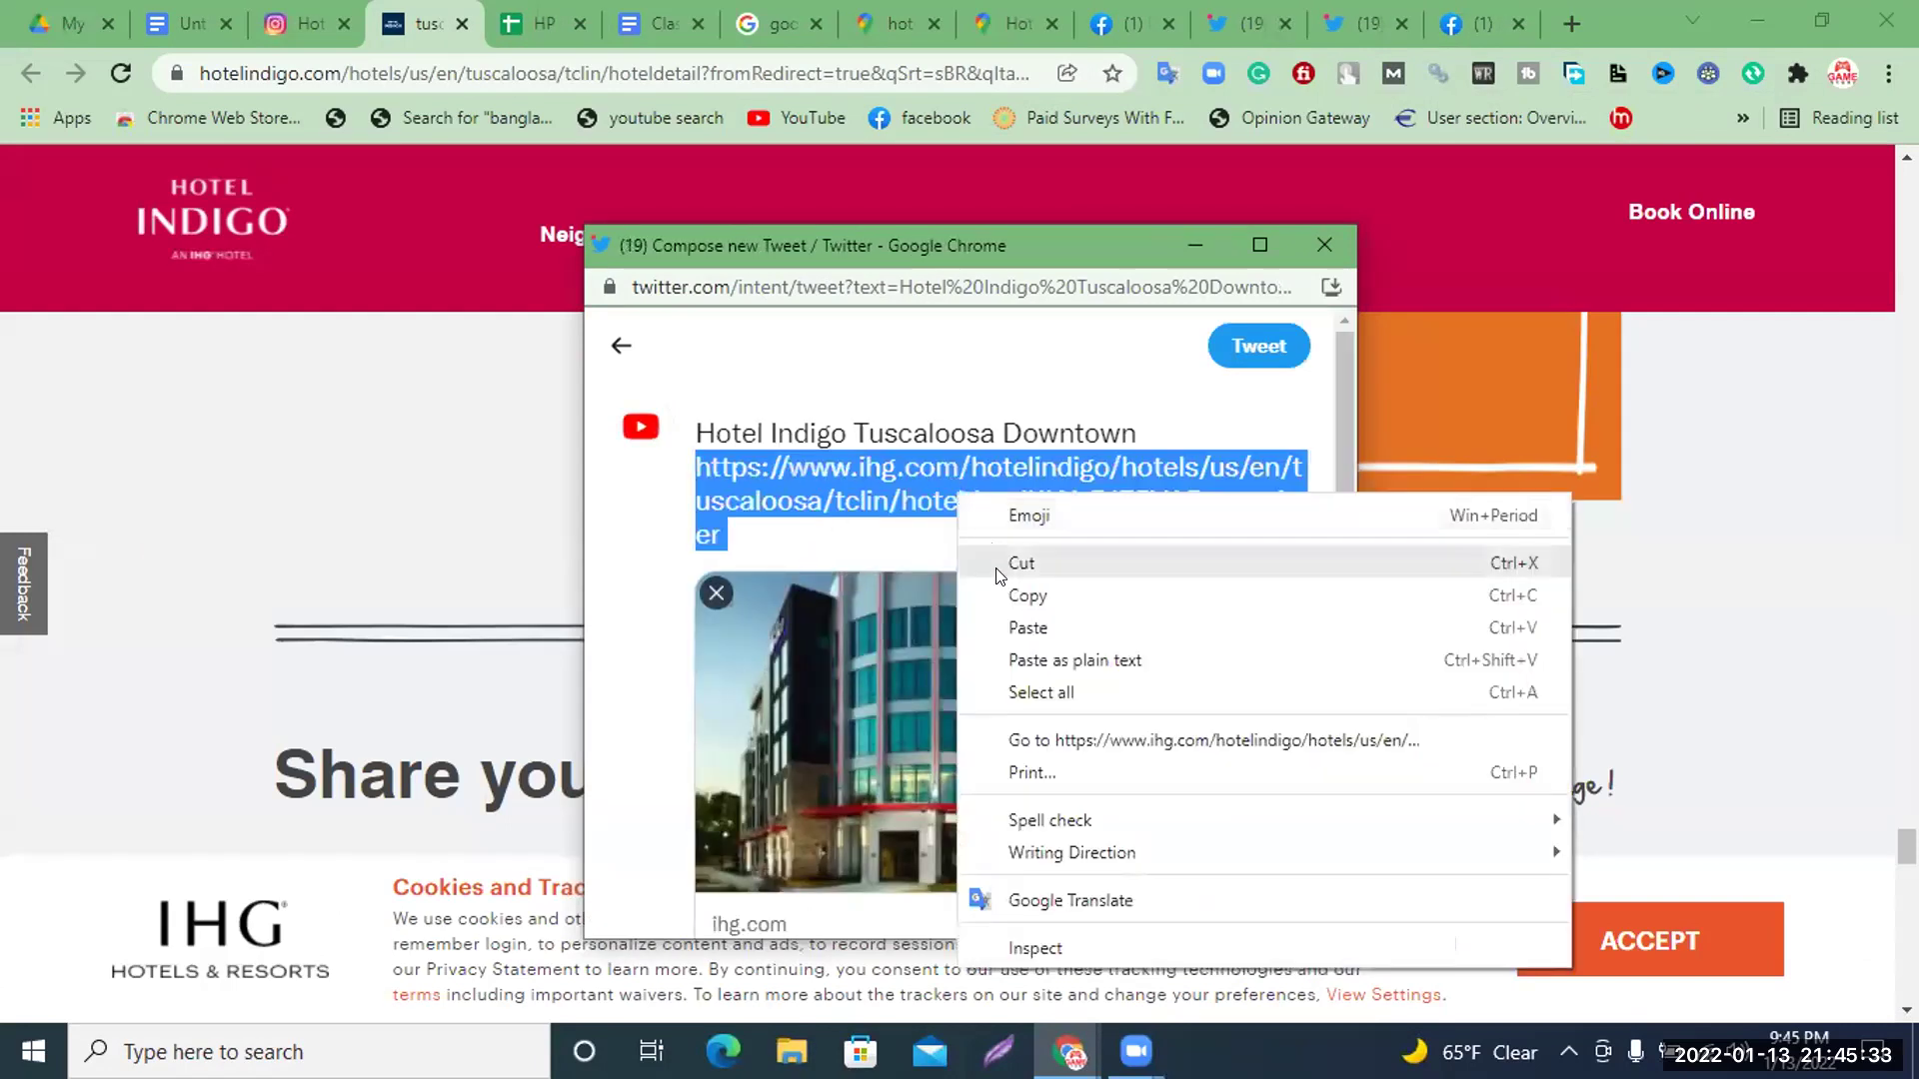
click(1020, 624)
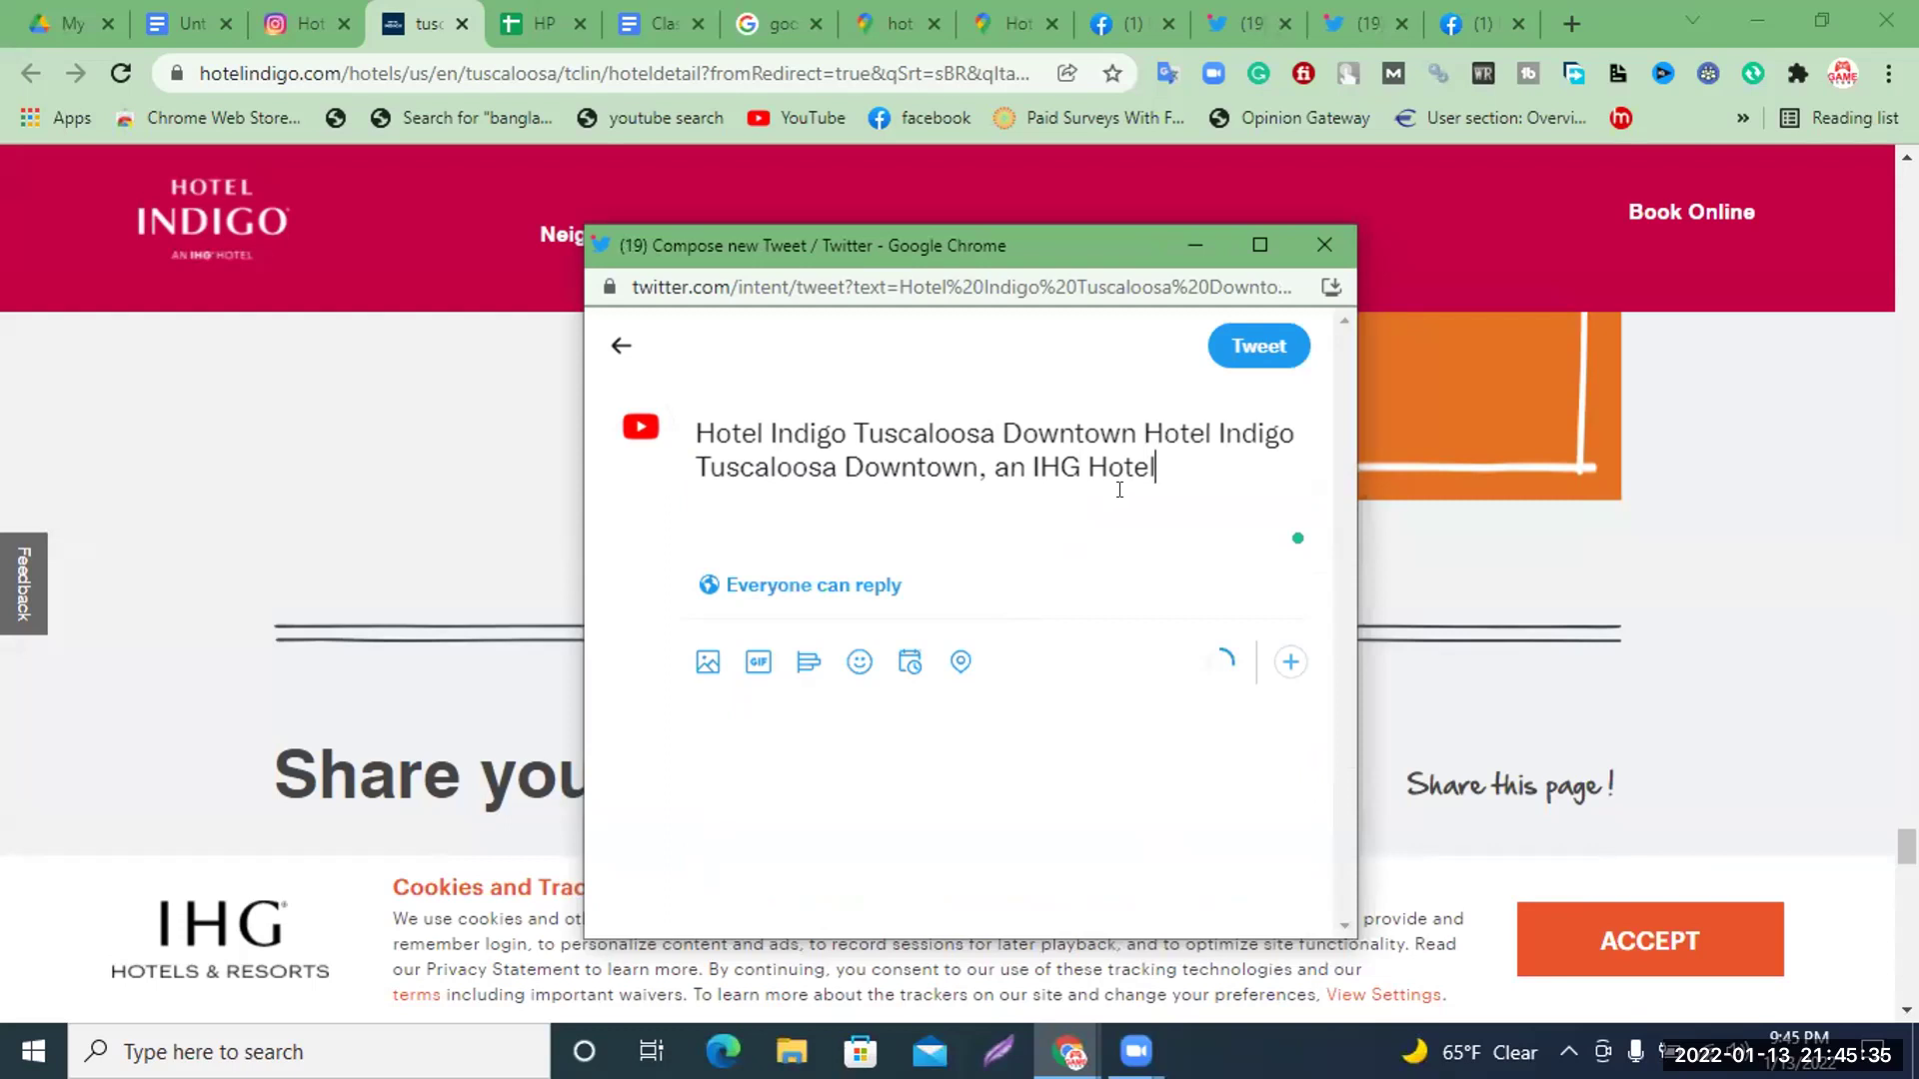
key(ctrl+z)
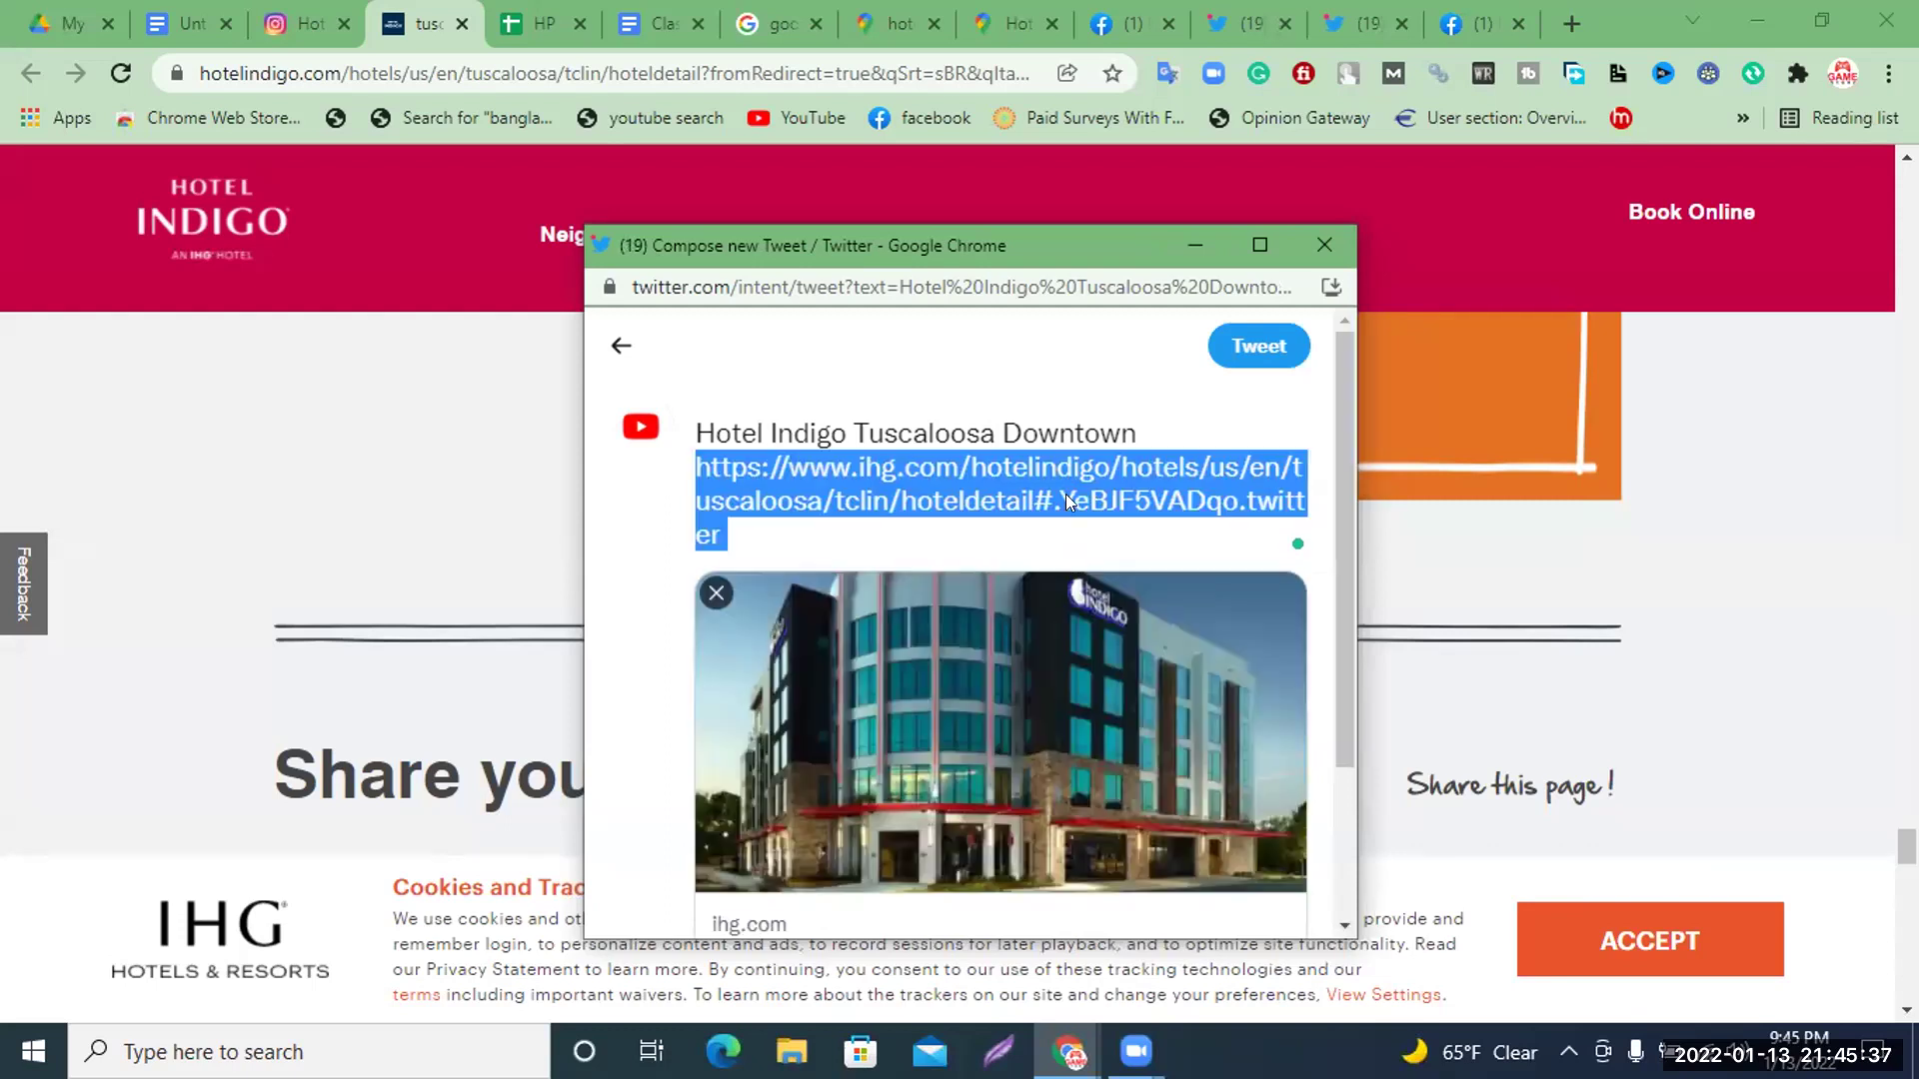
Copy the selected ihg.com link, close the tweet draft and open the link in the existing Twitter search tab
right_click(1065, 494)
click(1131, 601)
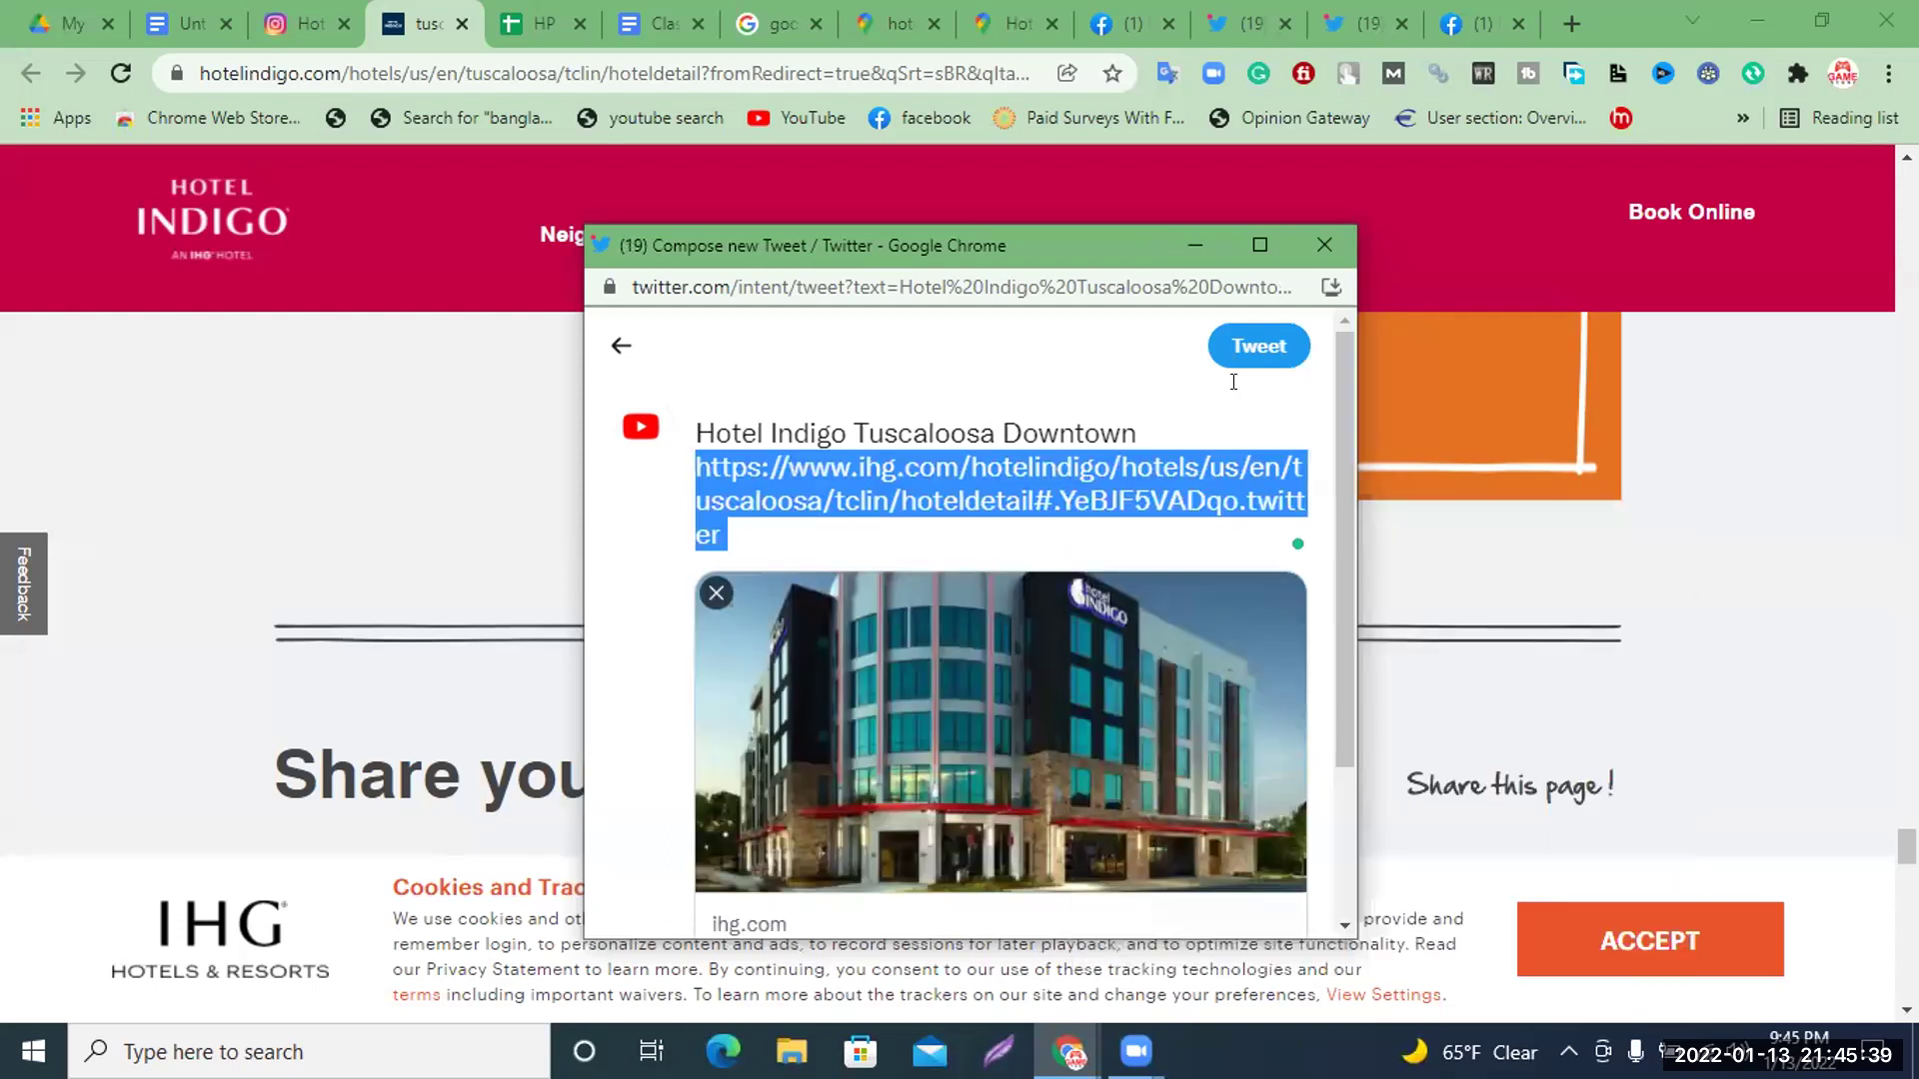
click(1322, 244)
click(1362, 23)
key(ctrl+l)
key(ctrl+v)
key(Return)
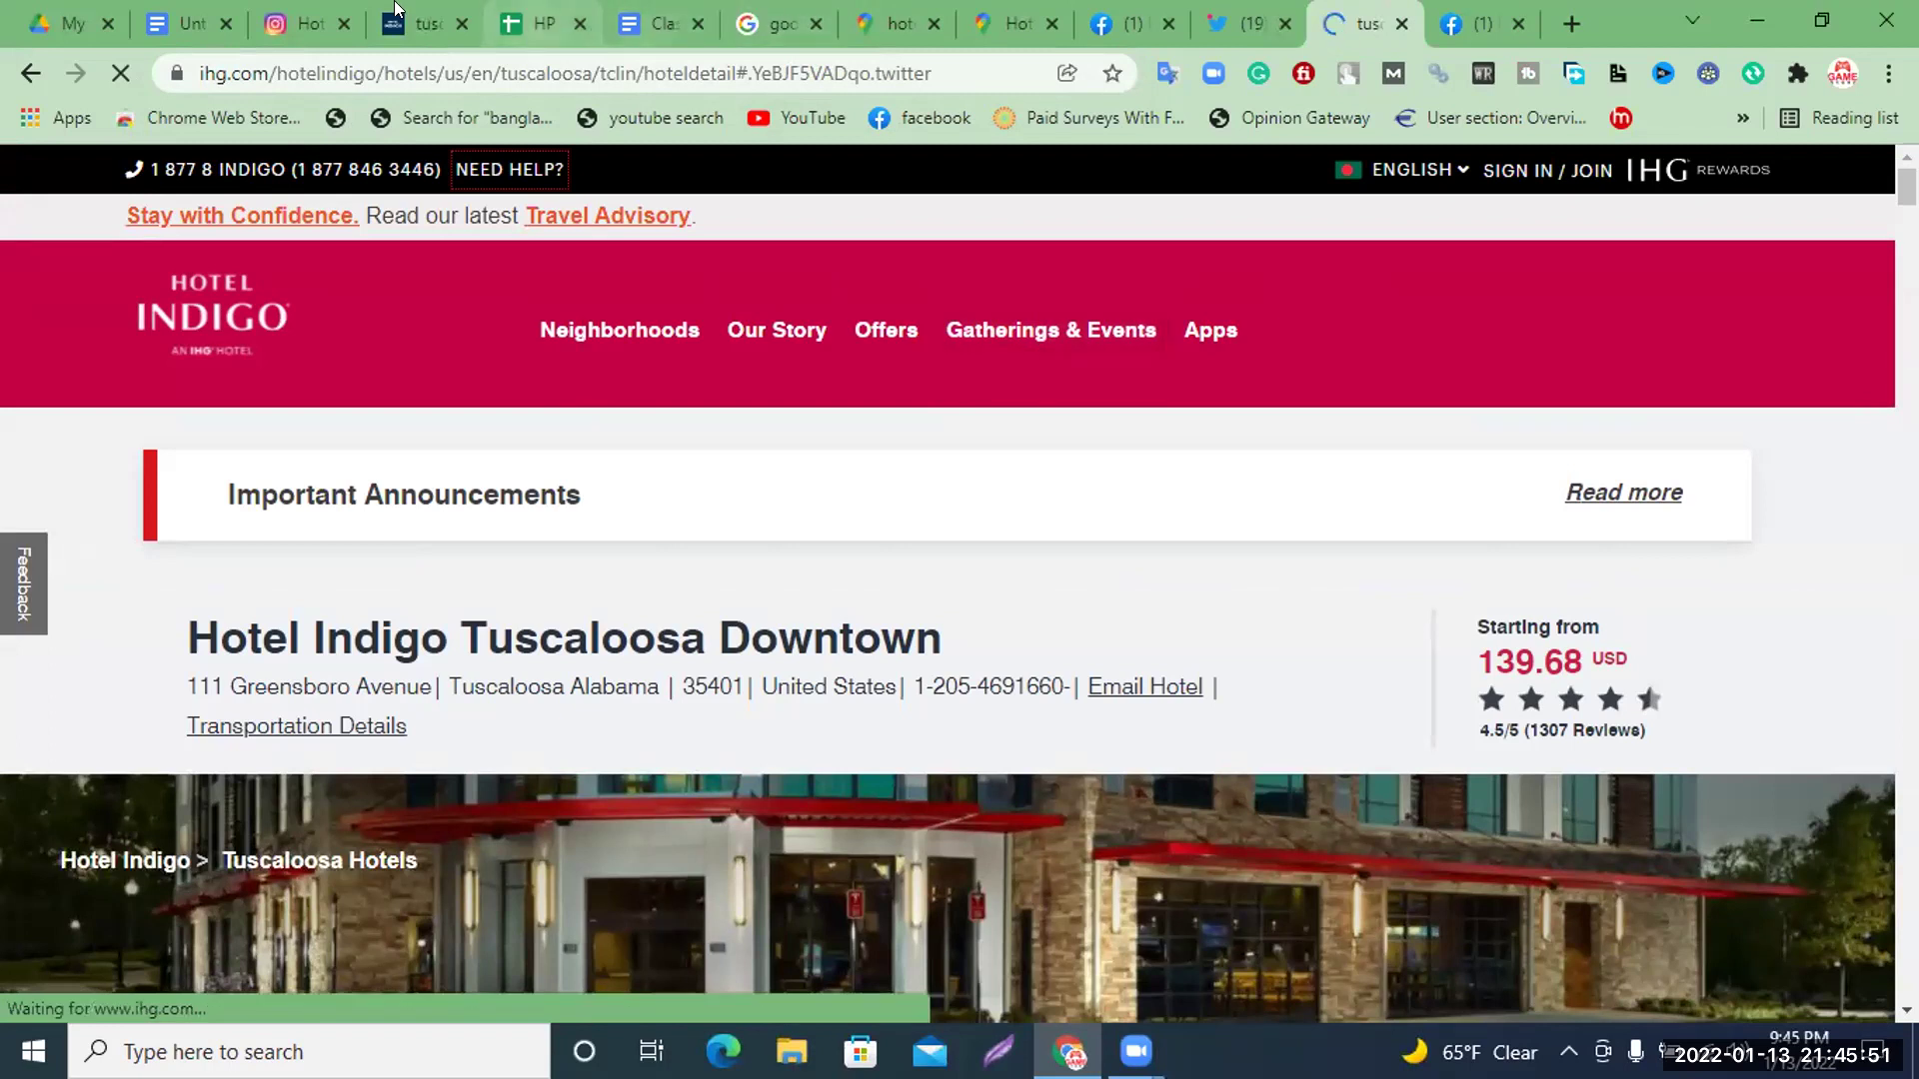
Return to the HP sheet and select the hotel's LinkedIn ID cell H4
click(540, 23)
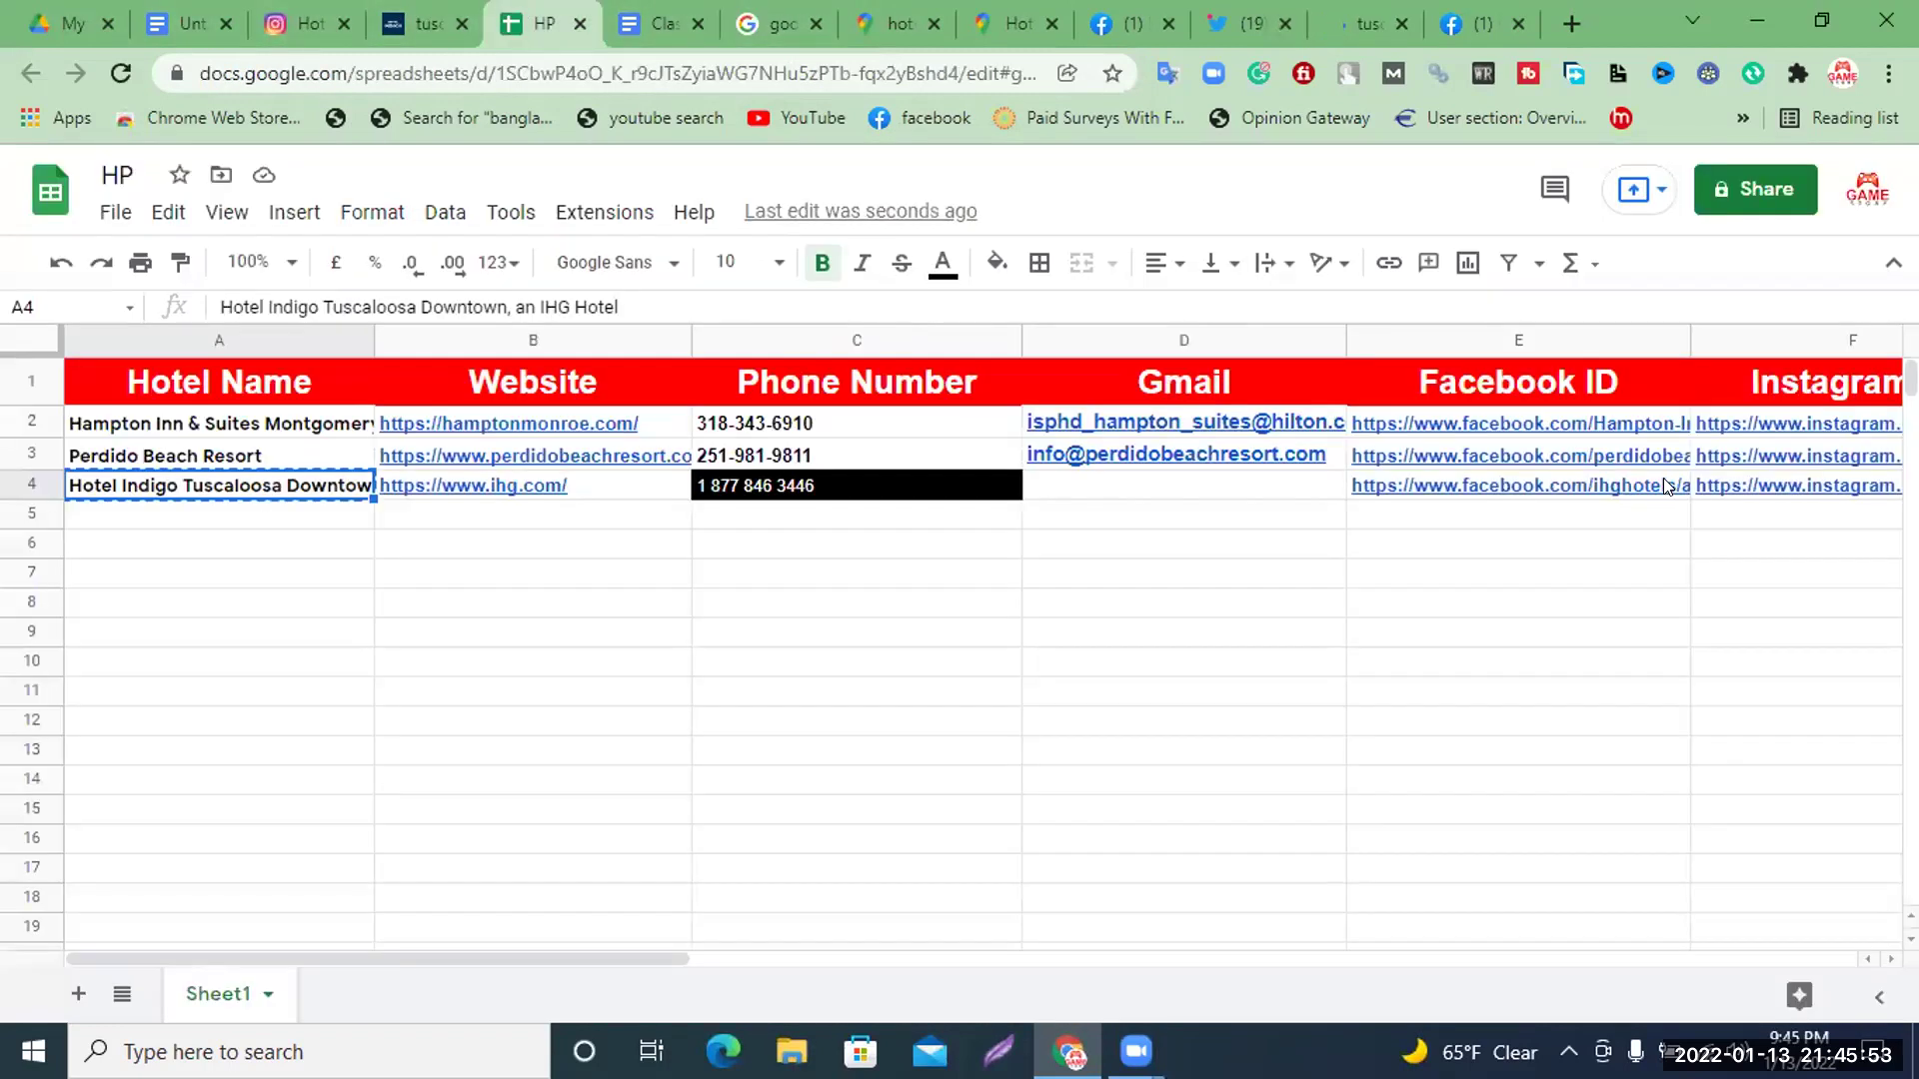
drag(636, 956, 976, 957)
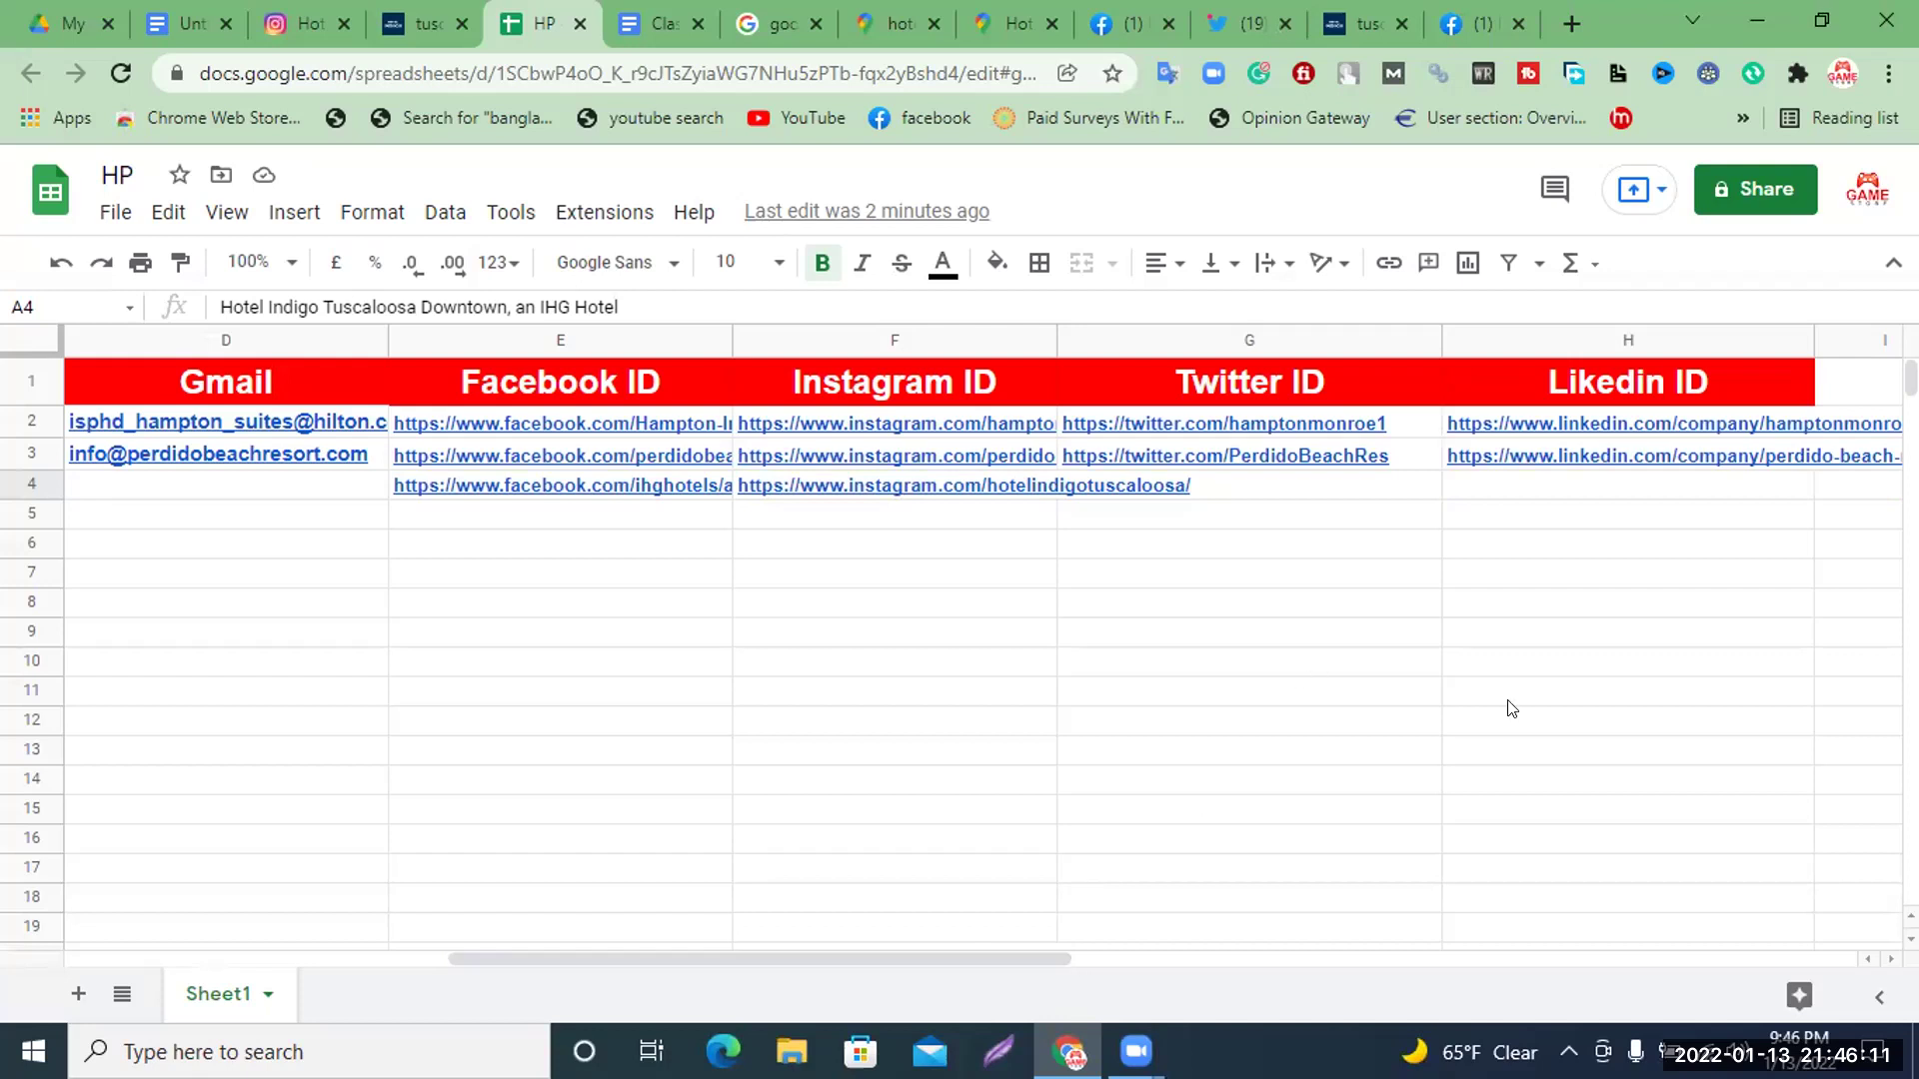
click(1633, 487)
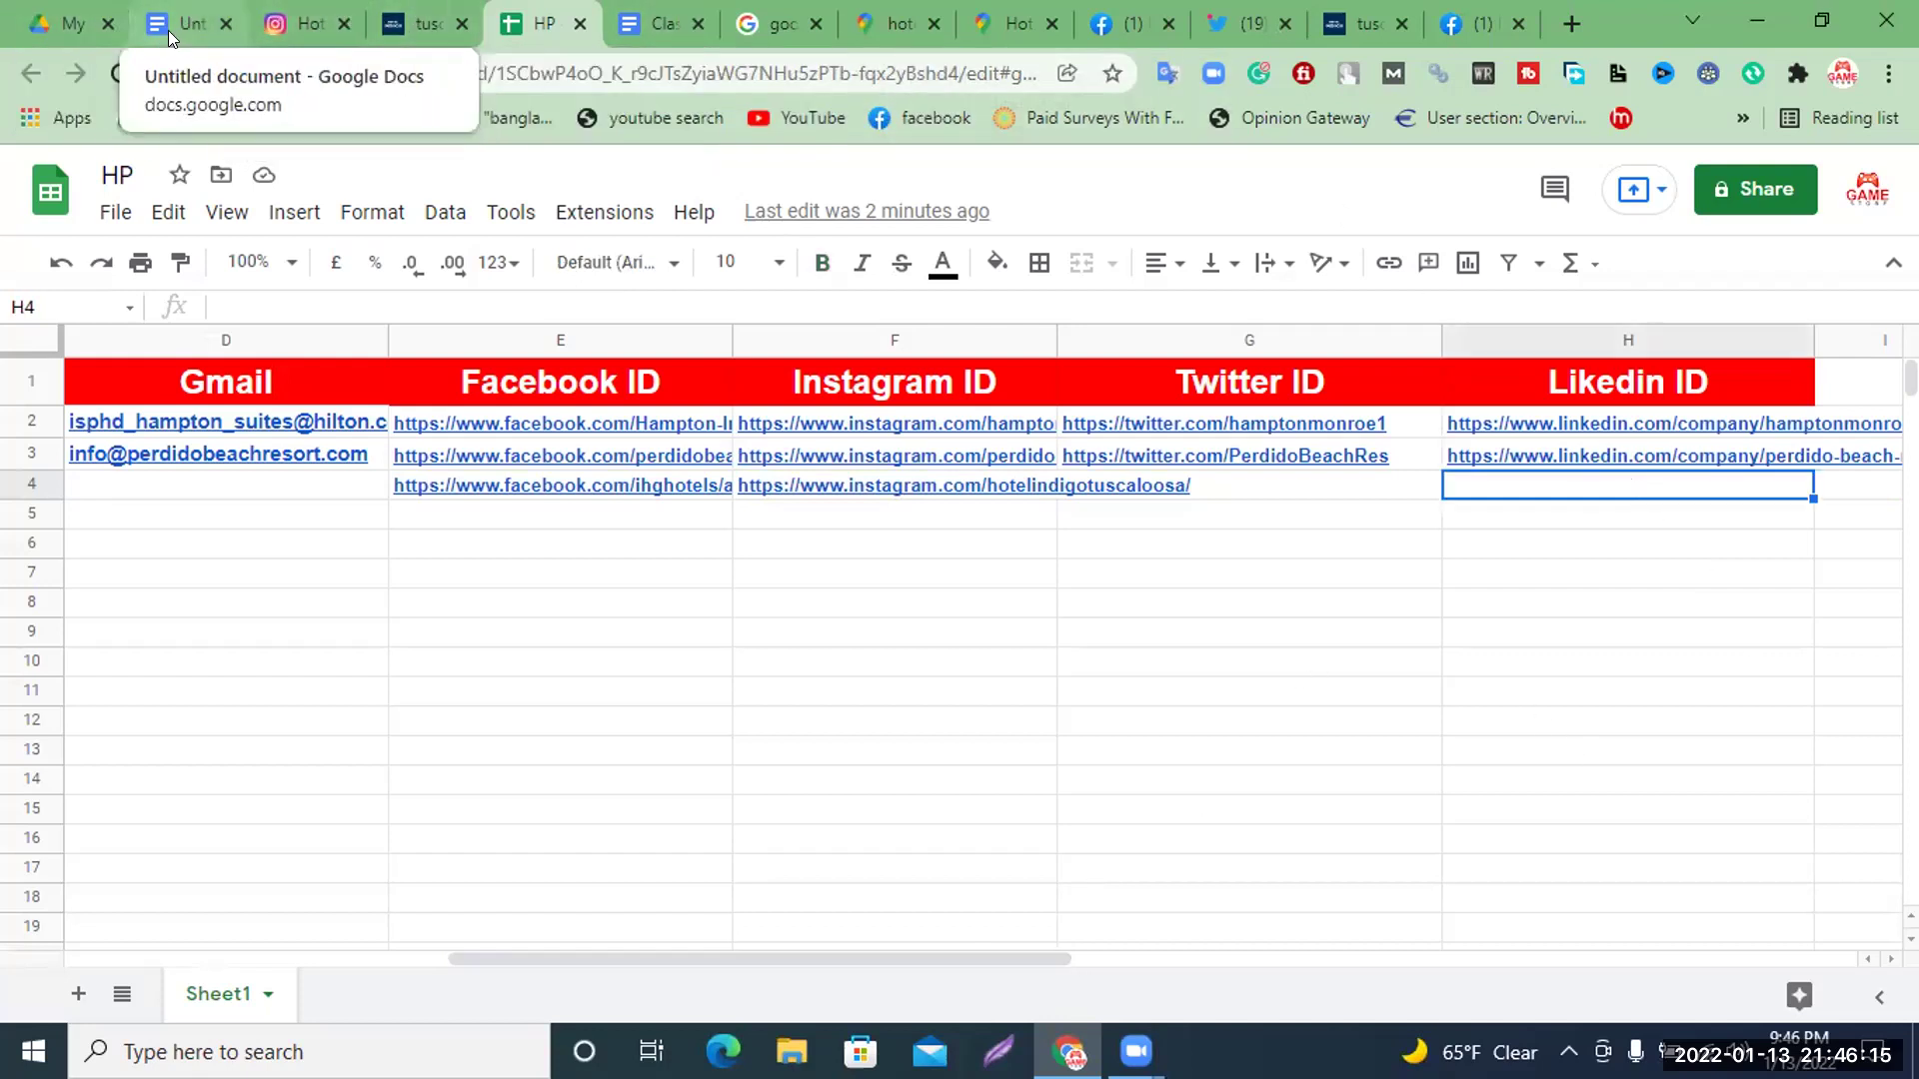
Copy the hotel name from cell A4 of the HP sheet and open LinkedIn in a new browser tab
drag(664, 960, 281, 849)
key(Escape)
click(298, 492)
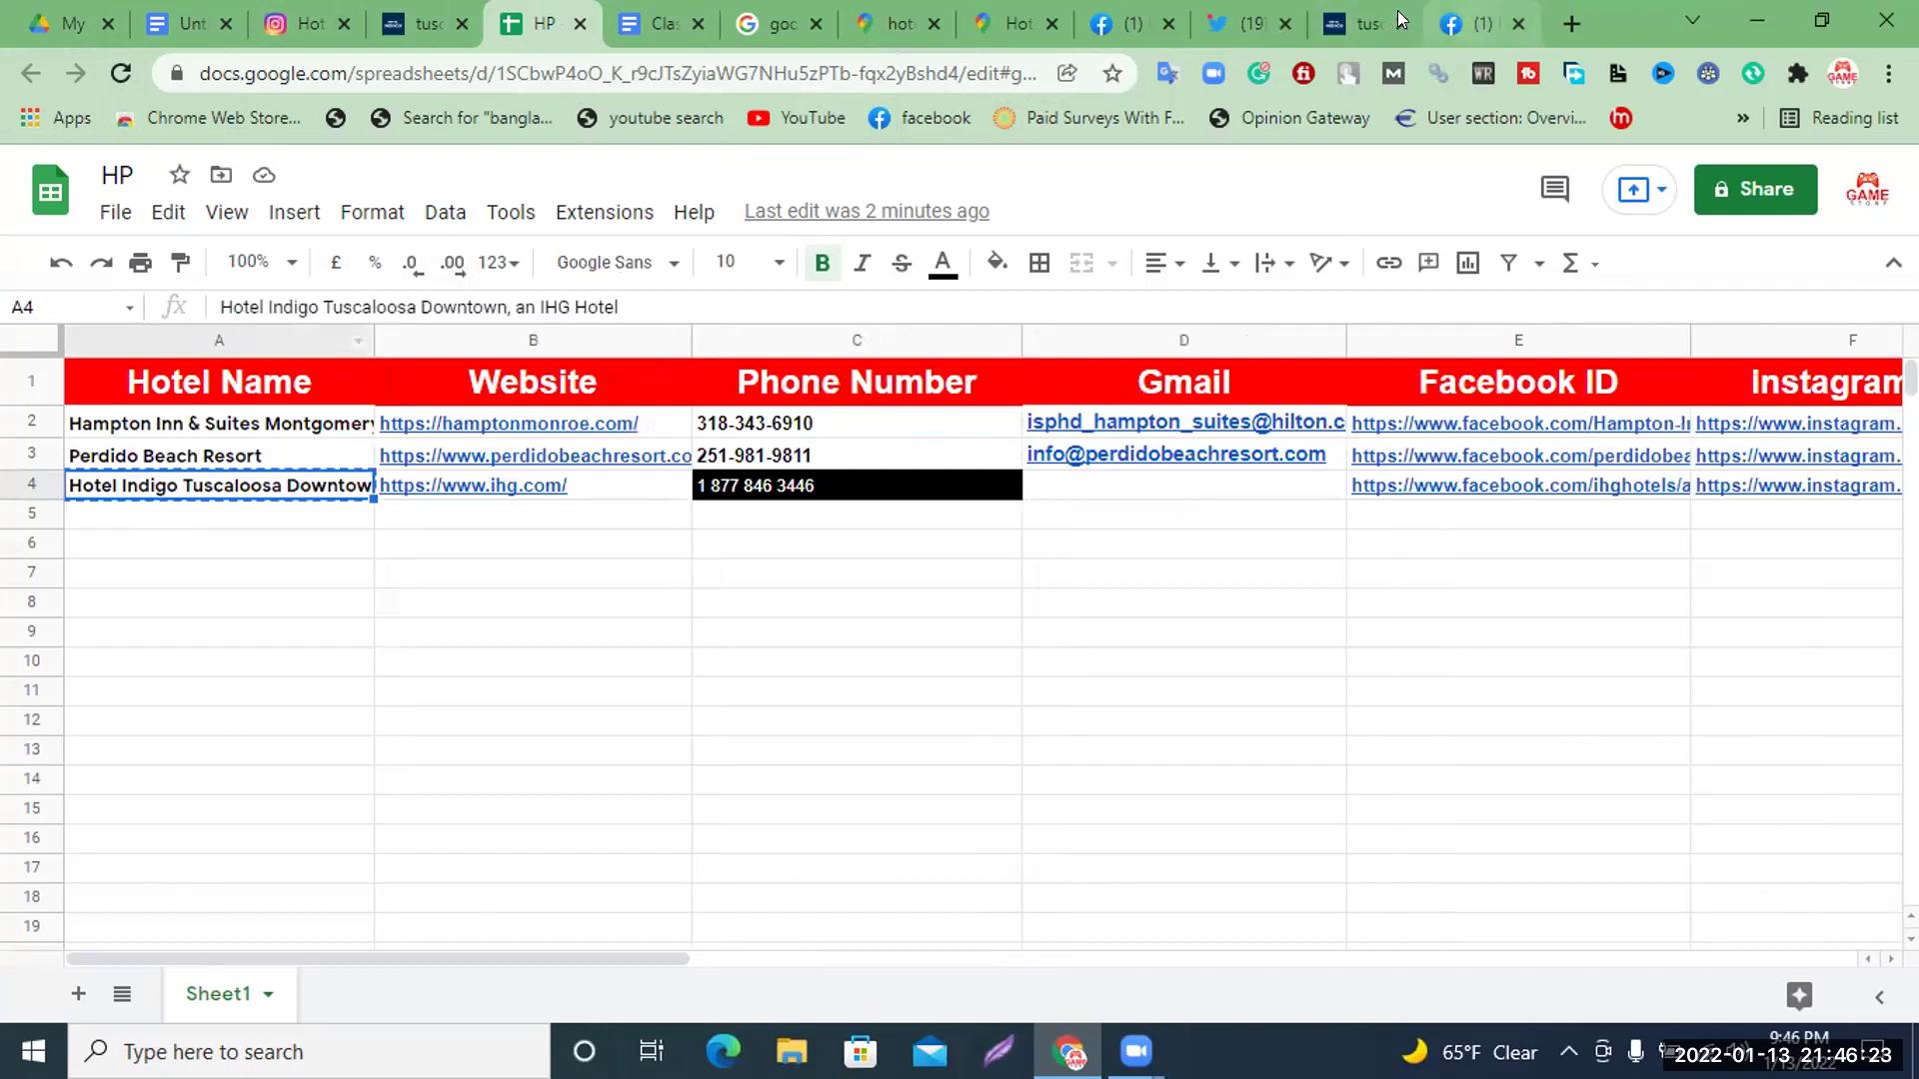
click(1572, 23)
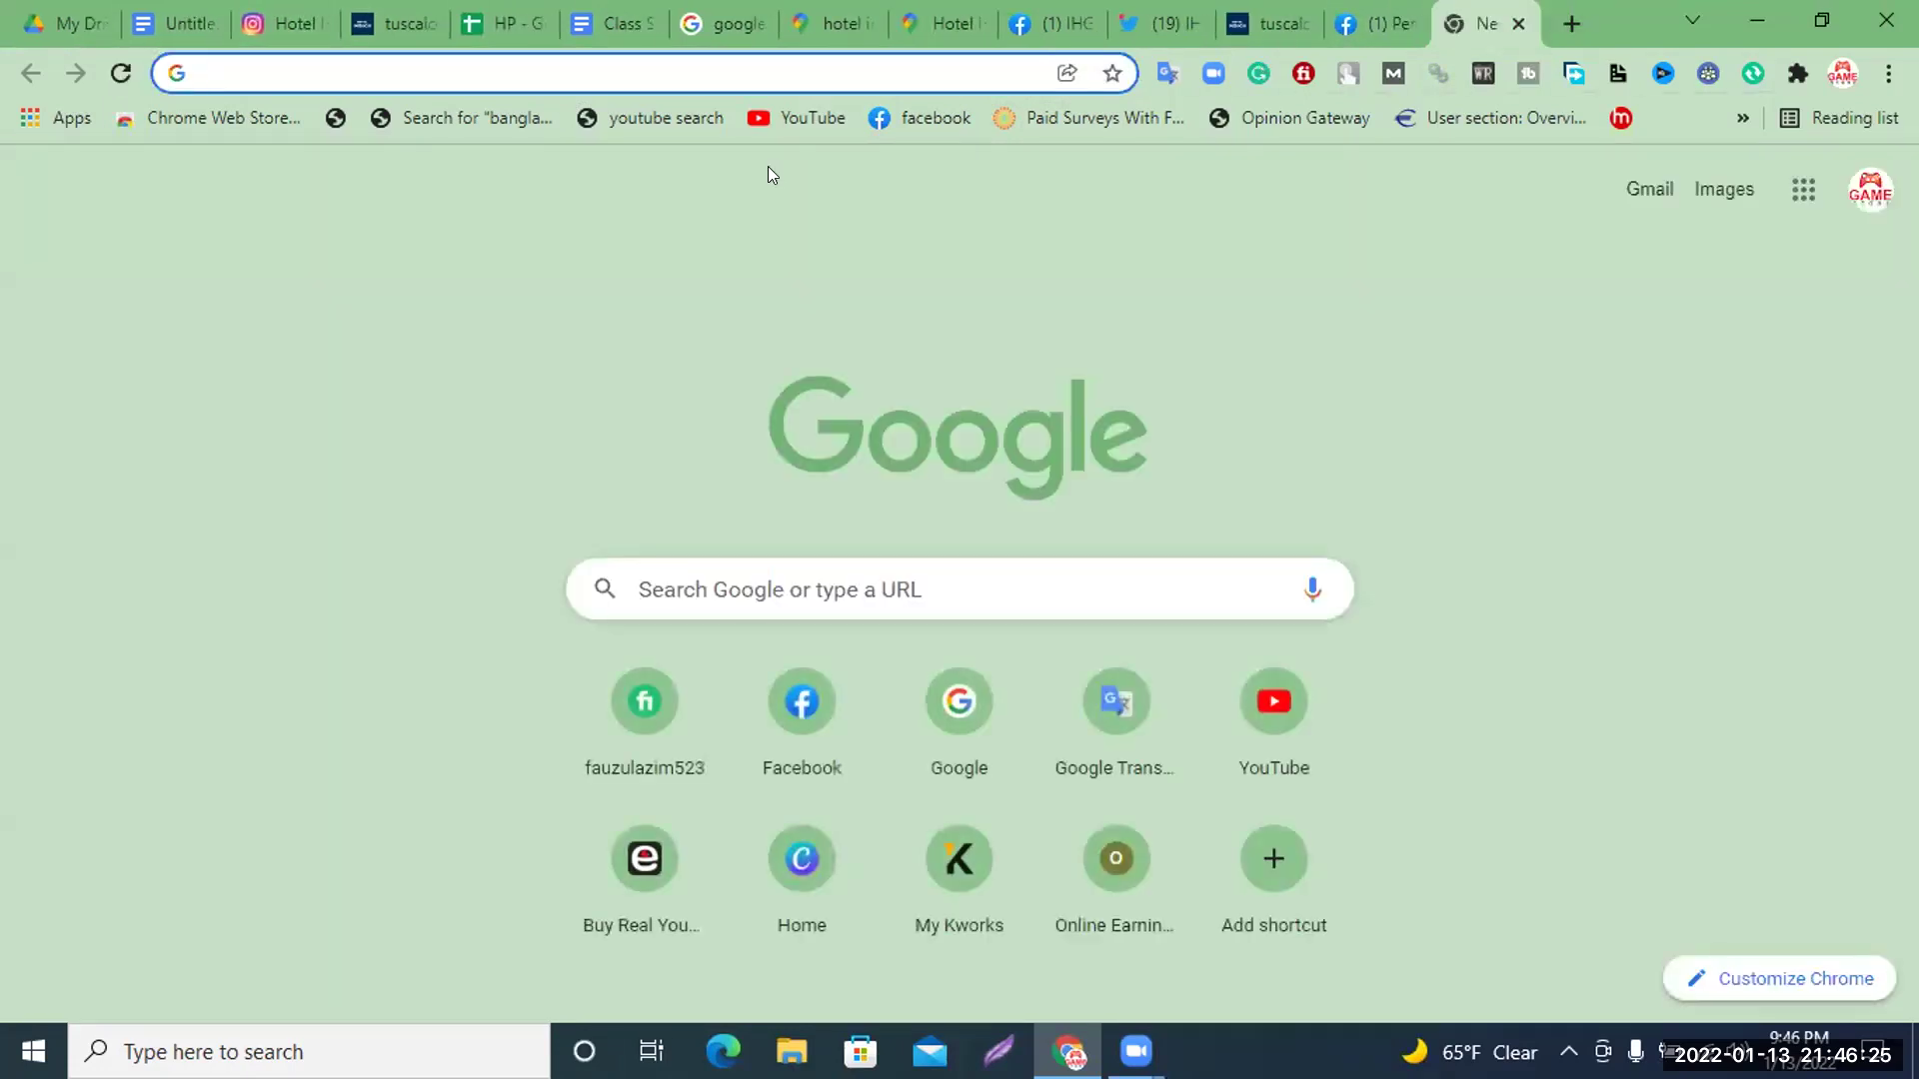
text(linke)
key(Return)
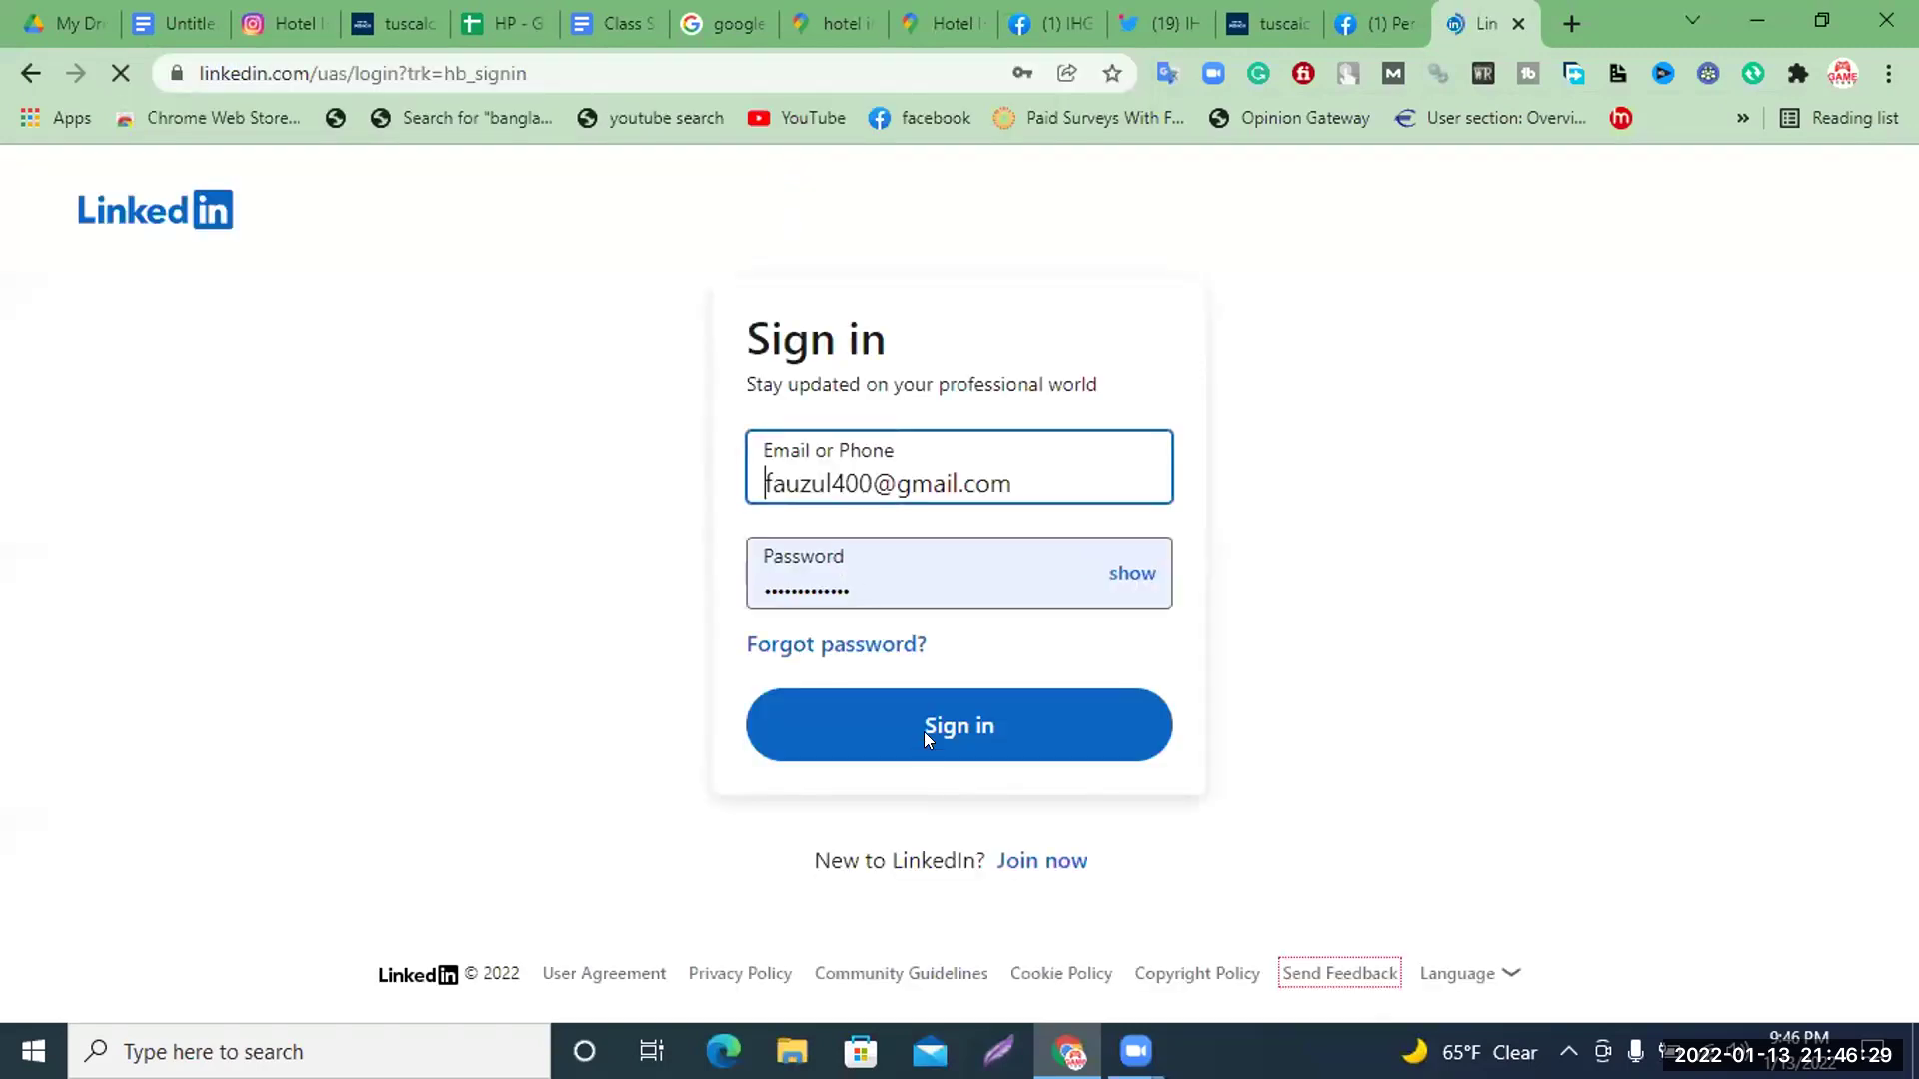
Sign in to LinkedIn with the saved account e-mail and password, returning to the sign-in form for a second attempt
click(923, 735)
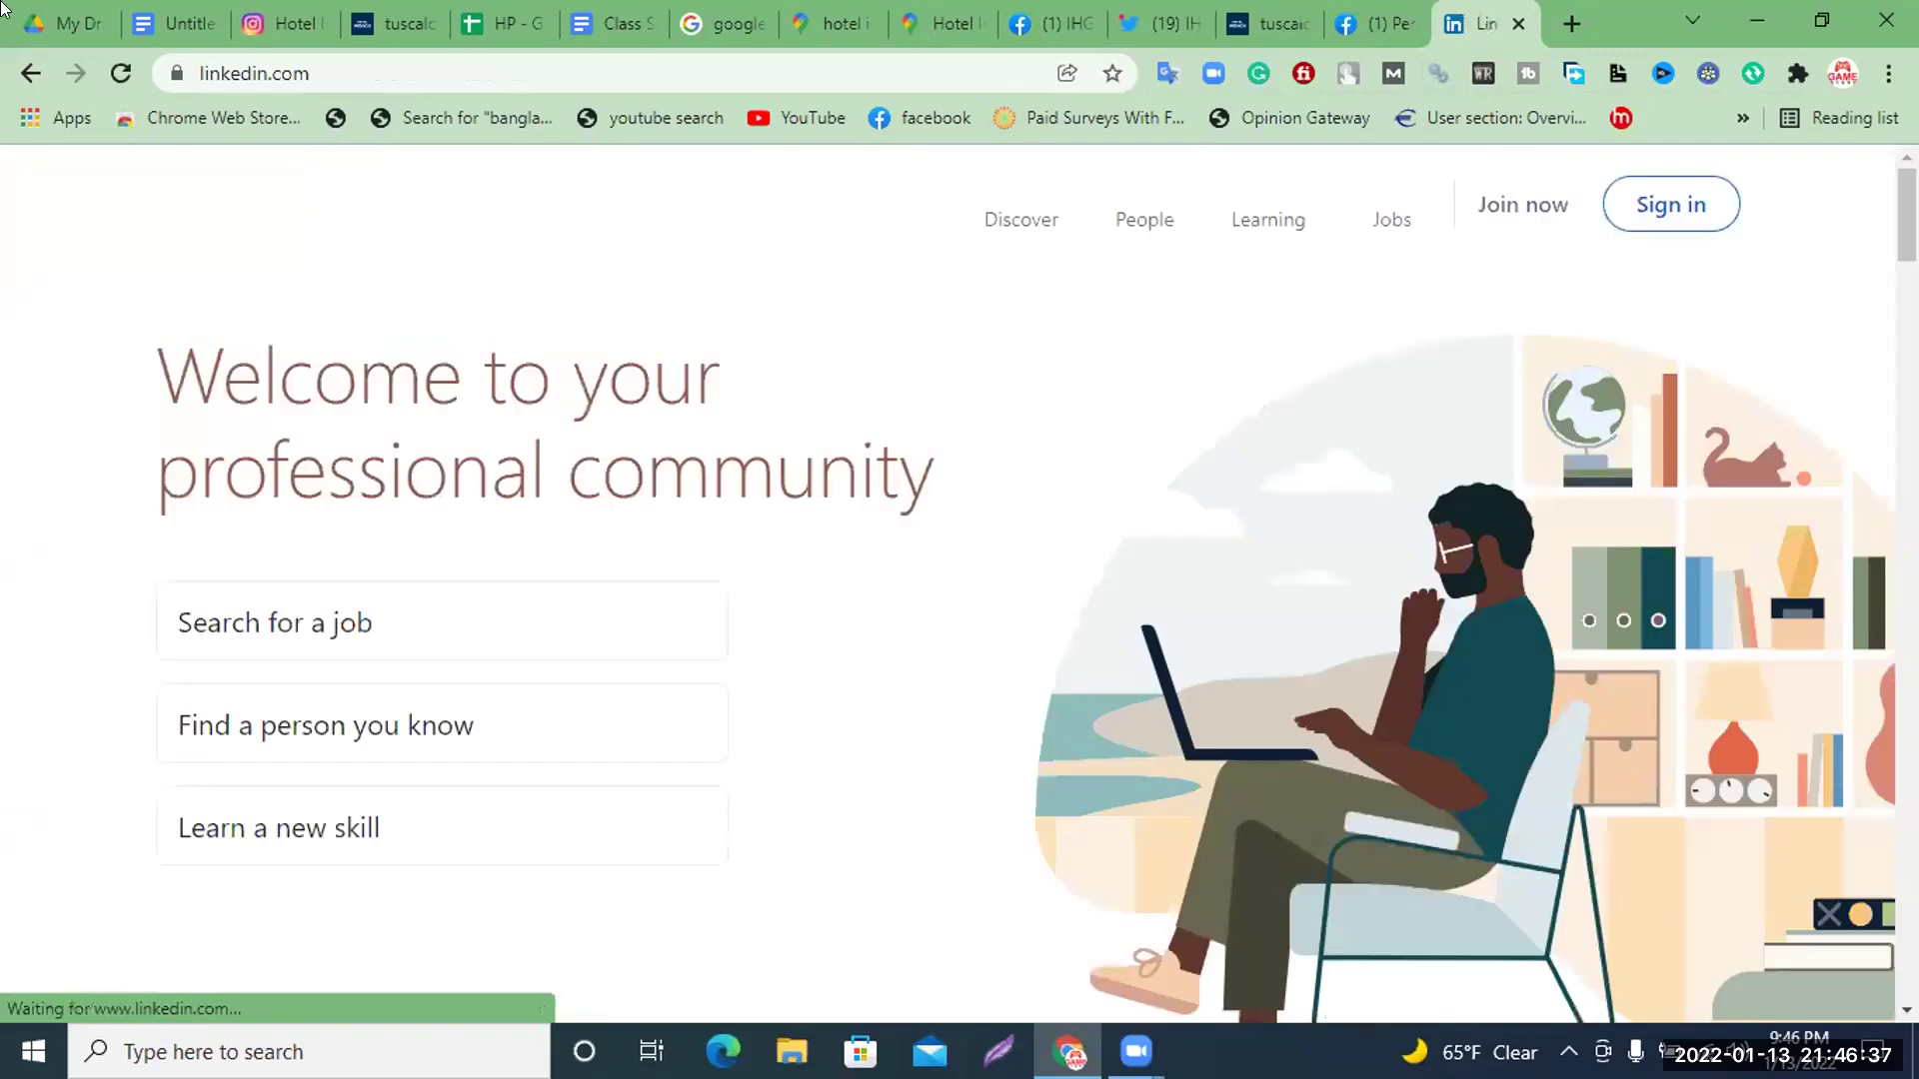
click(31, 74)
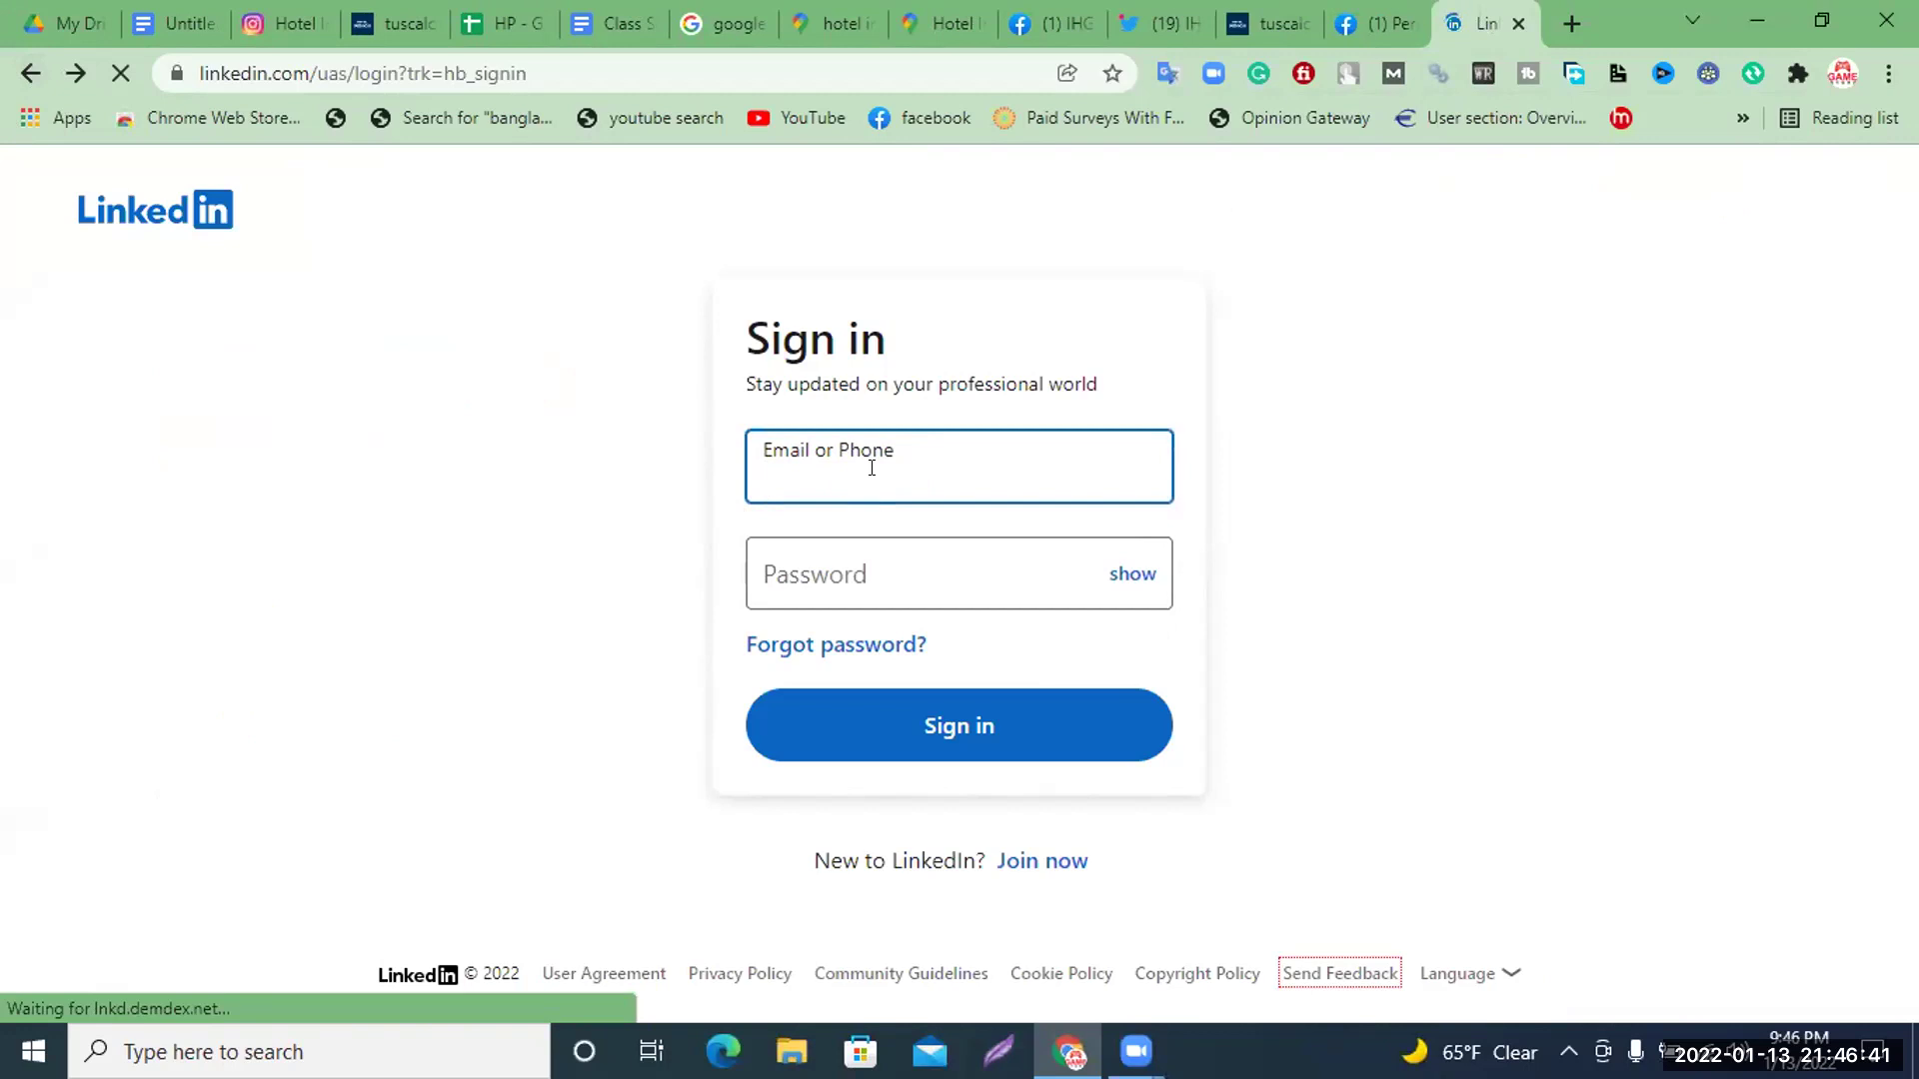
click(872, 468)
click(870, 545)
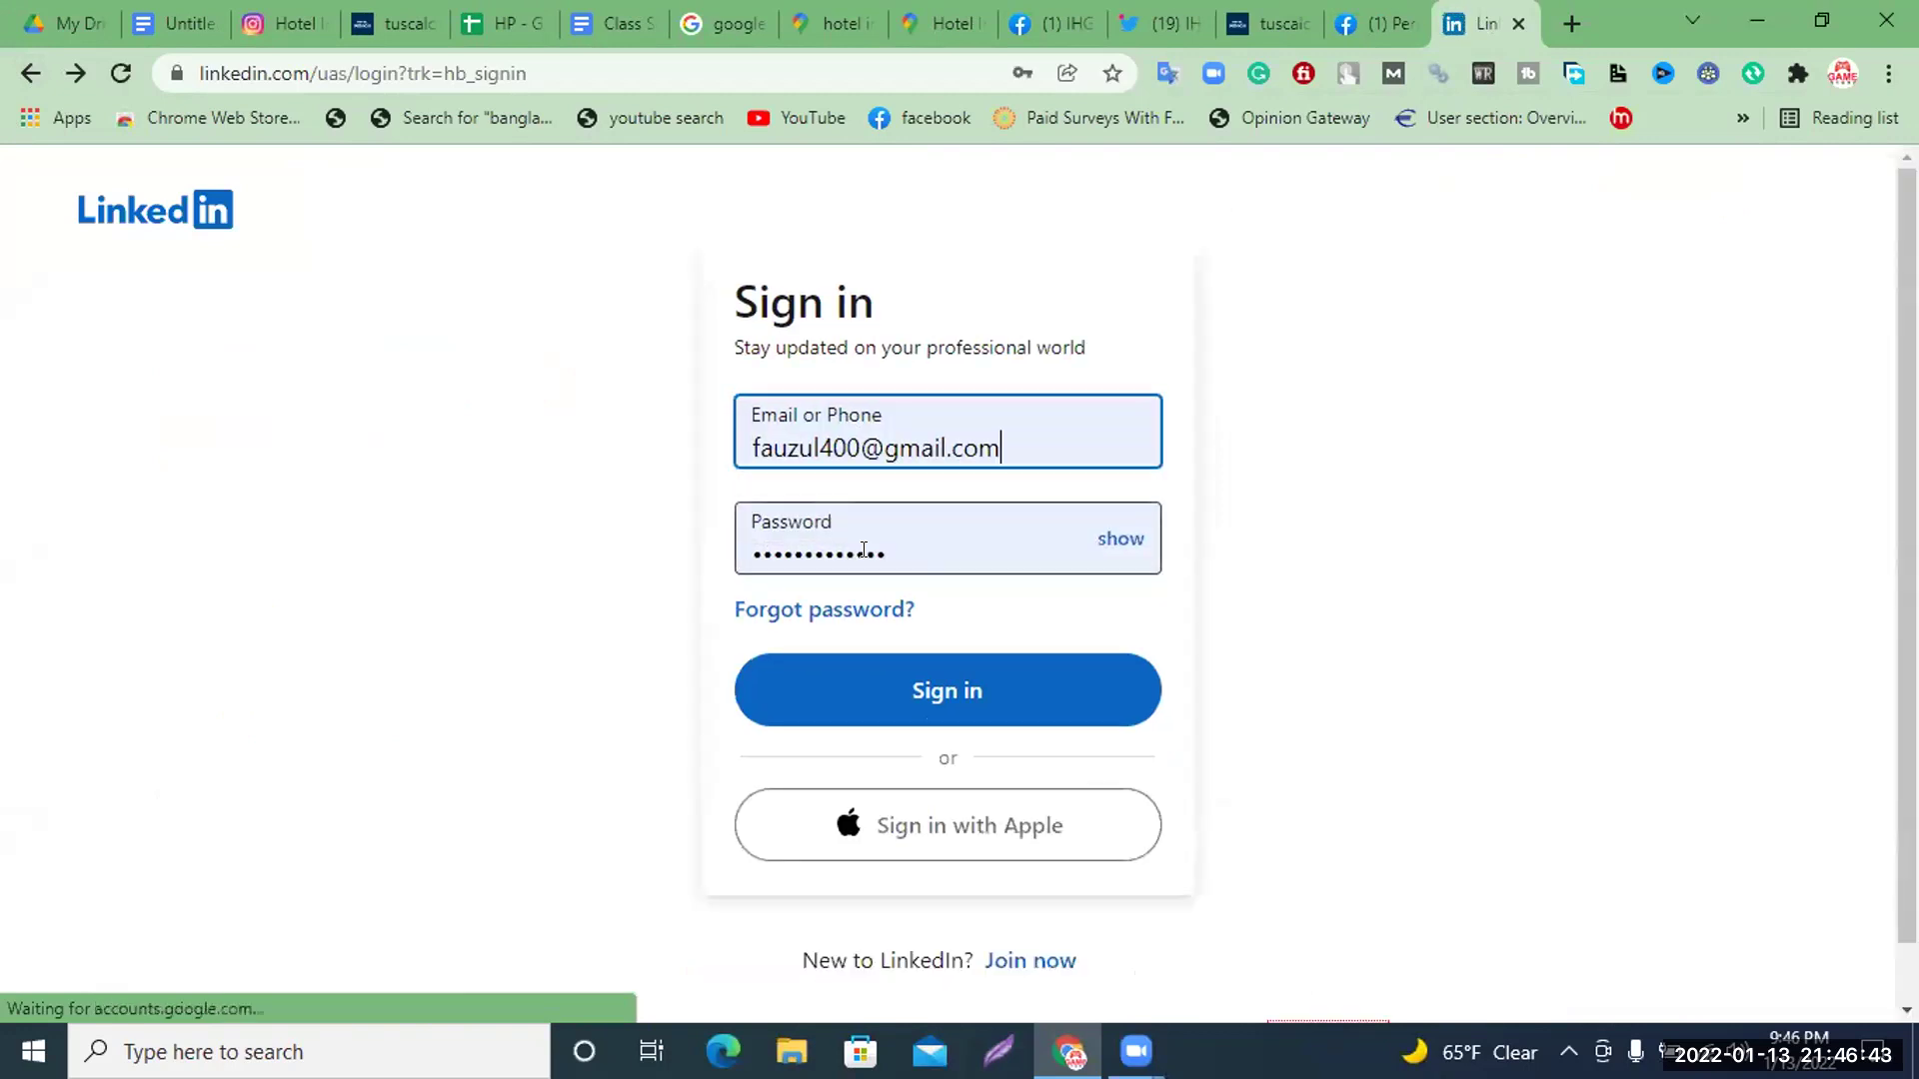
click(951, 688)
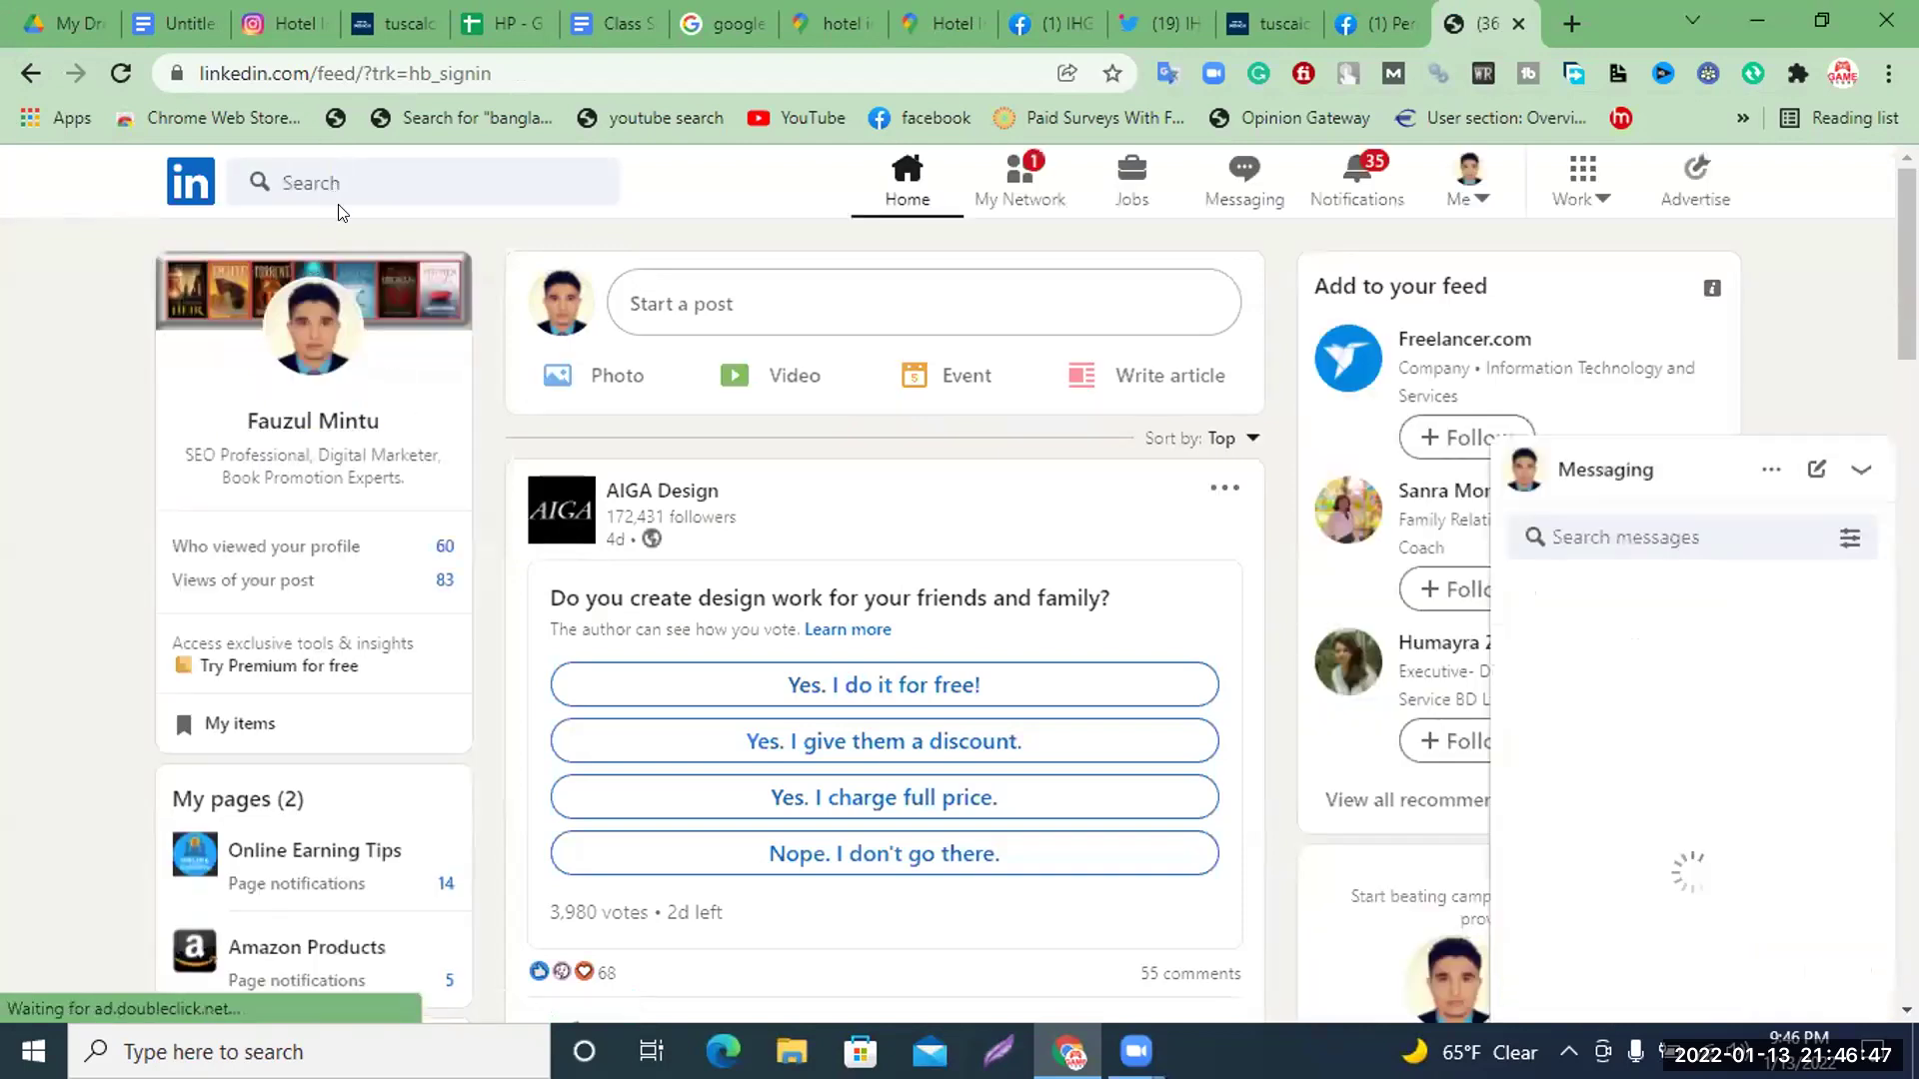
Search LinkedIn for the copied hotel name "Hotel Indigo Tuscaloosa Downtown, an IHG Hotel"
click(336, 180)
key(ctrl+v)
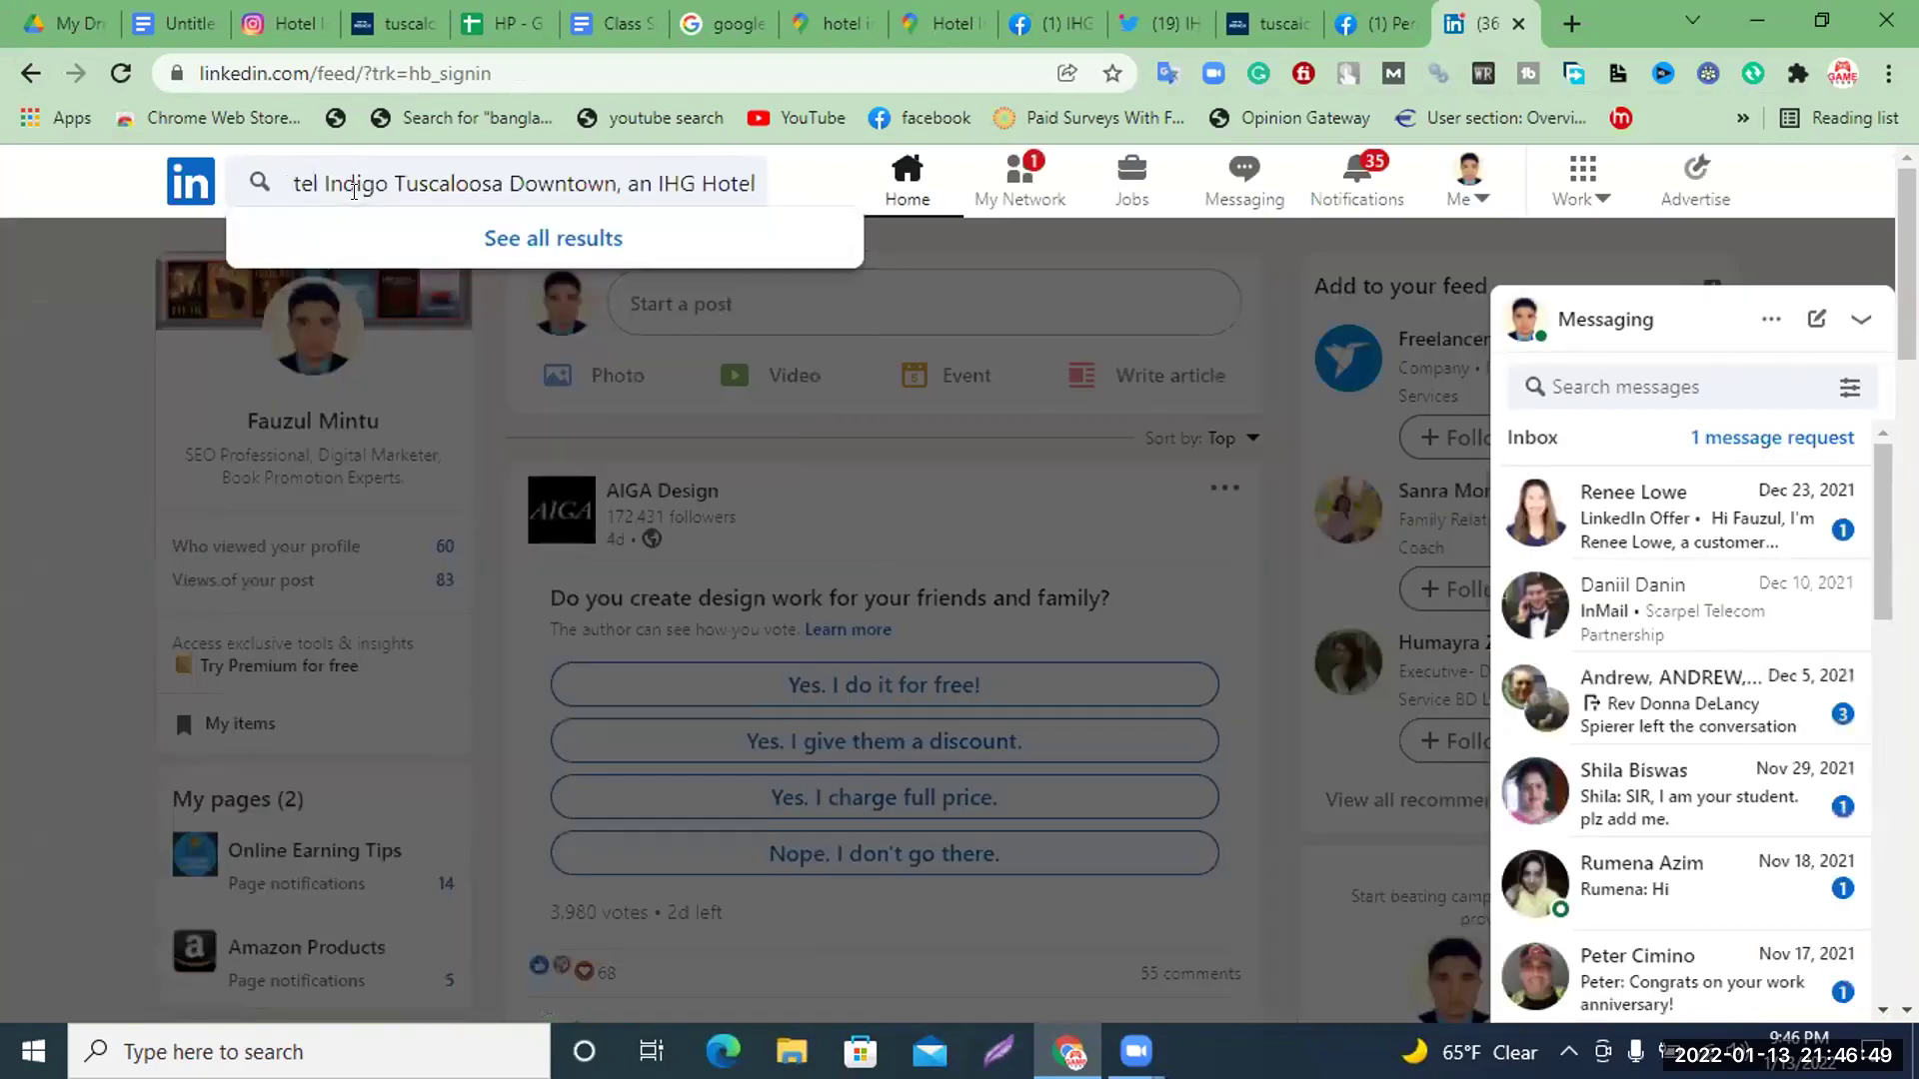
key(Return)
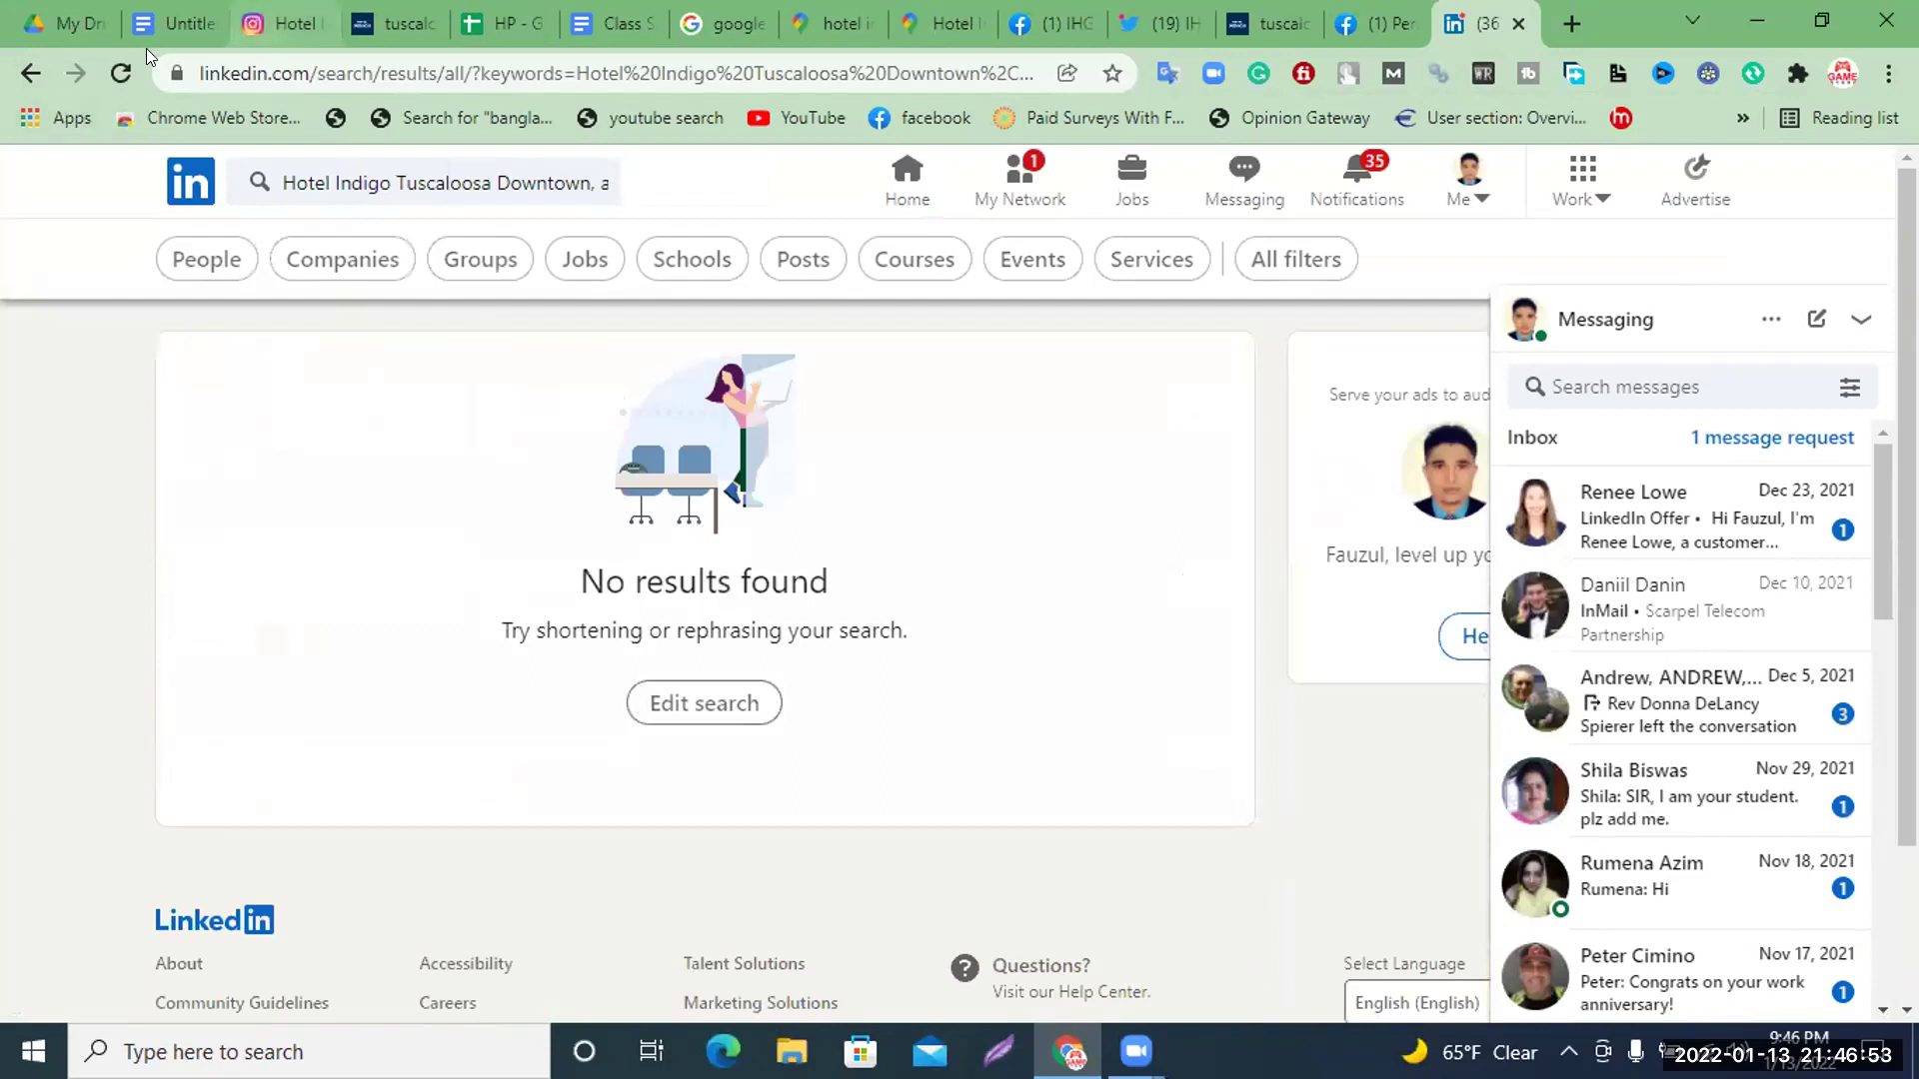
Return to the HP sheet and enter N/A as Hotel Indigo Tuscaloosa Downtown's Gmail entry in cell D4
click(503, 28)
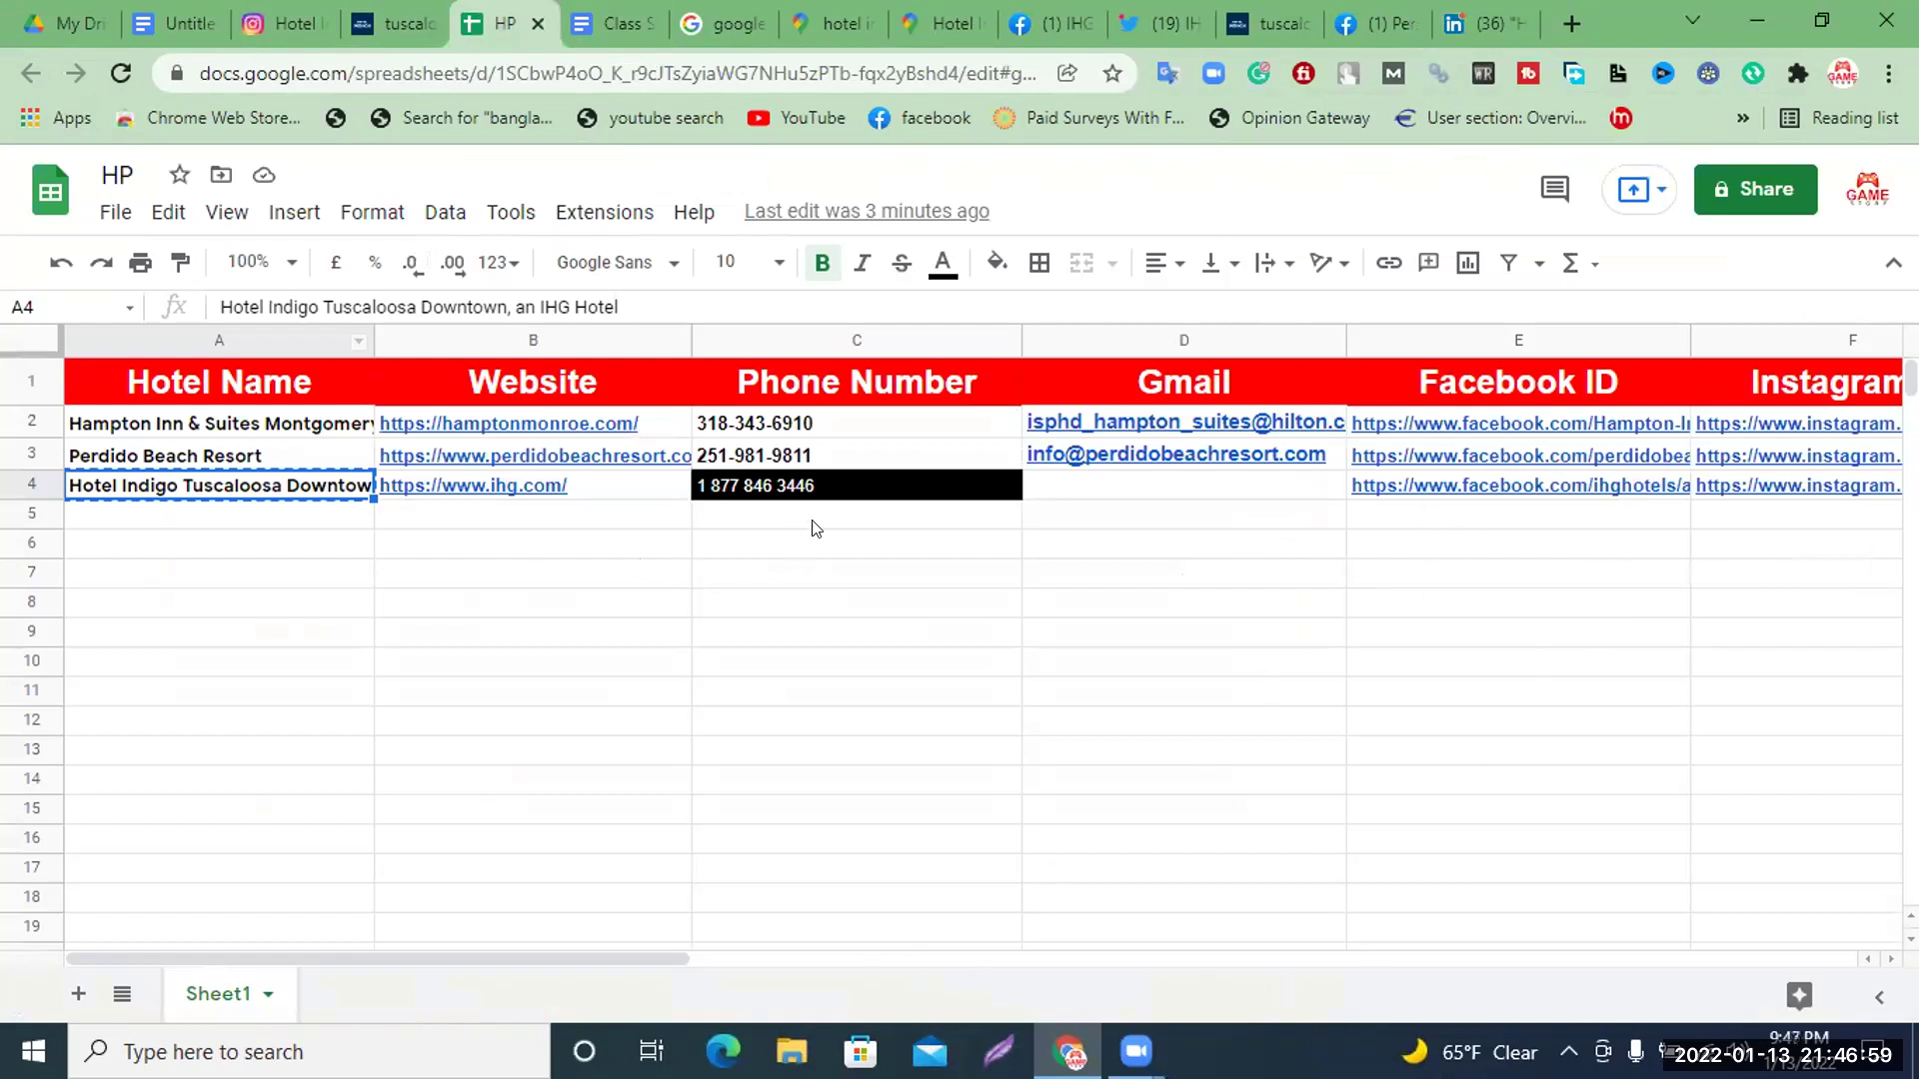
click(1110, 490)
text(N/A)
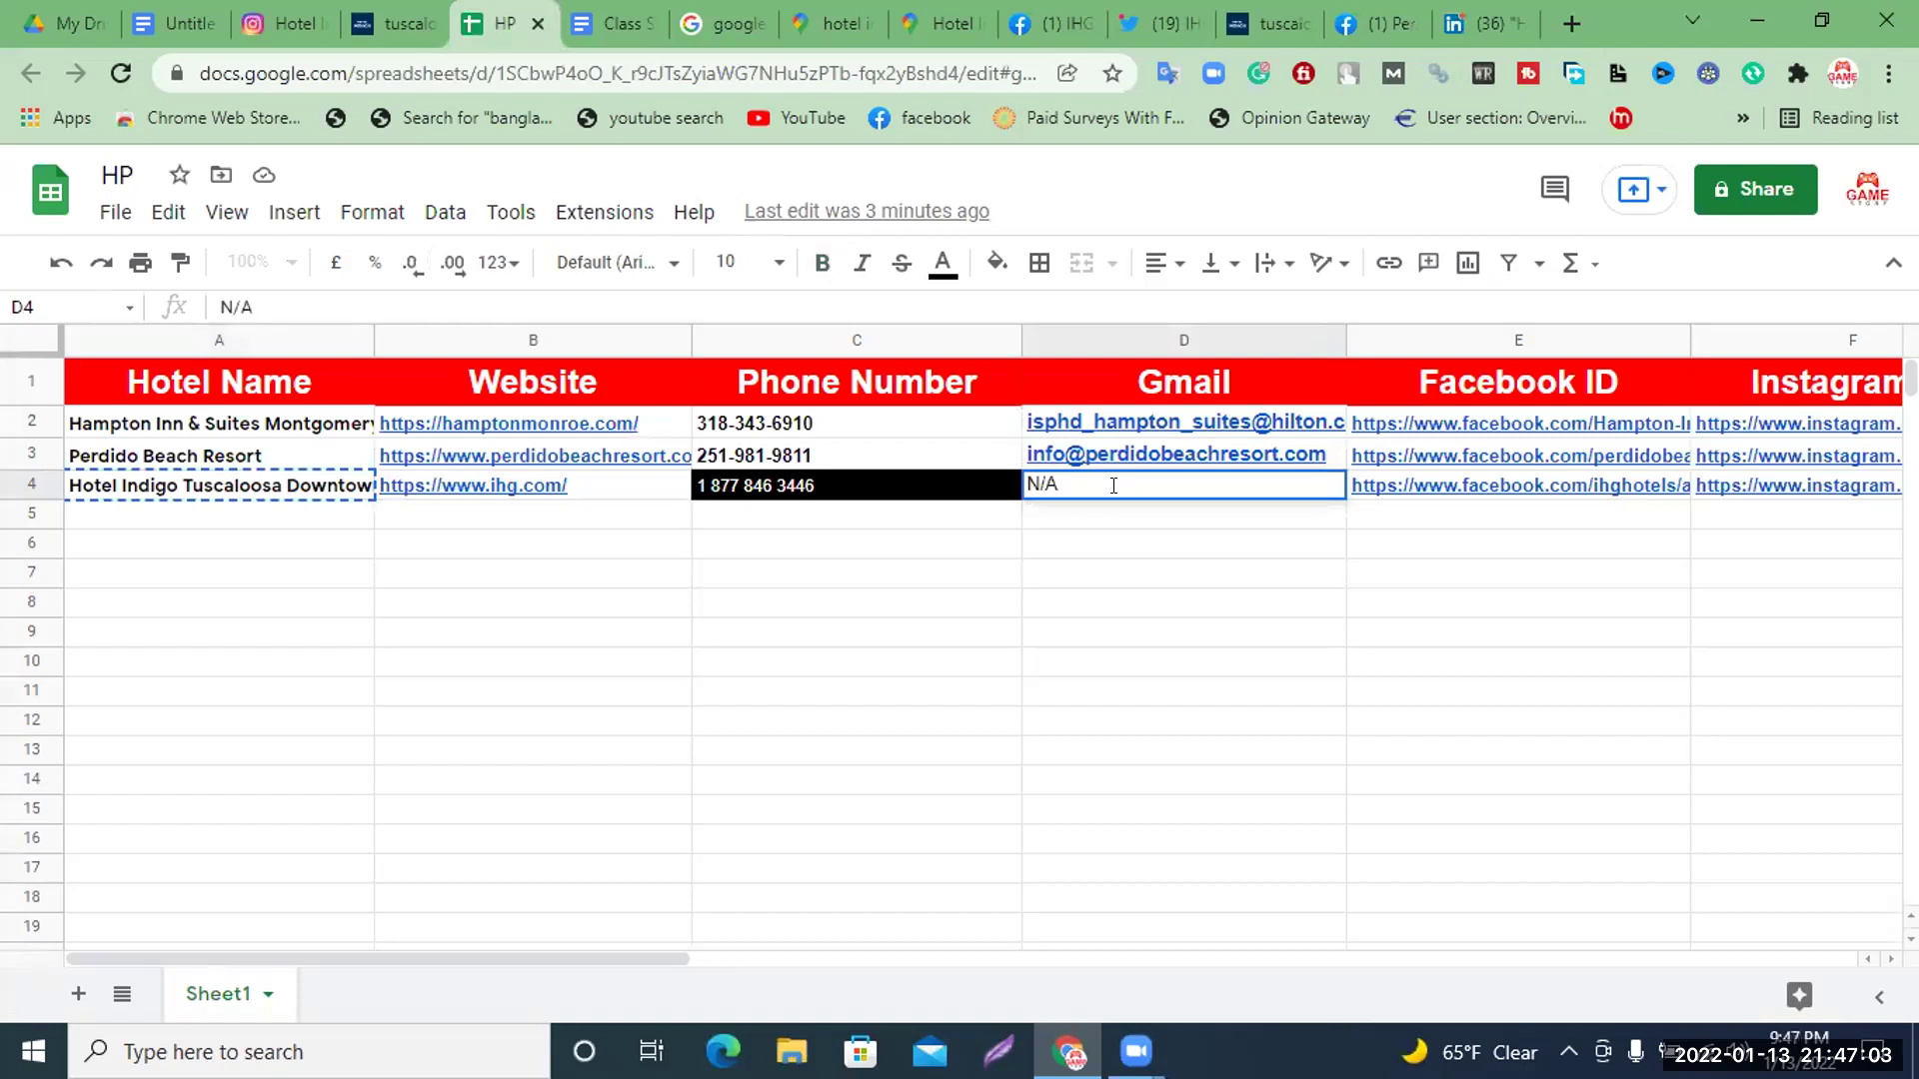
drag(664, 958, 1152, 887)
click(1349, 603)
Enter N/A as the hotel's LinkedIn ID in cell H4
click(1380, 488)
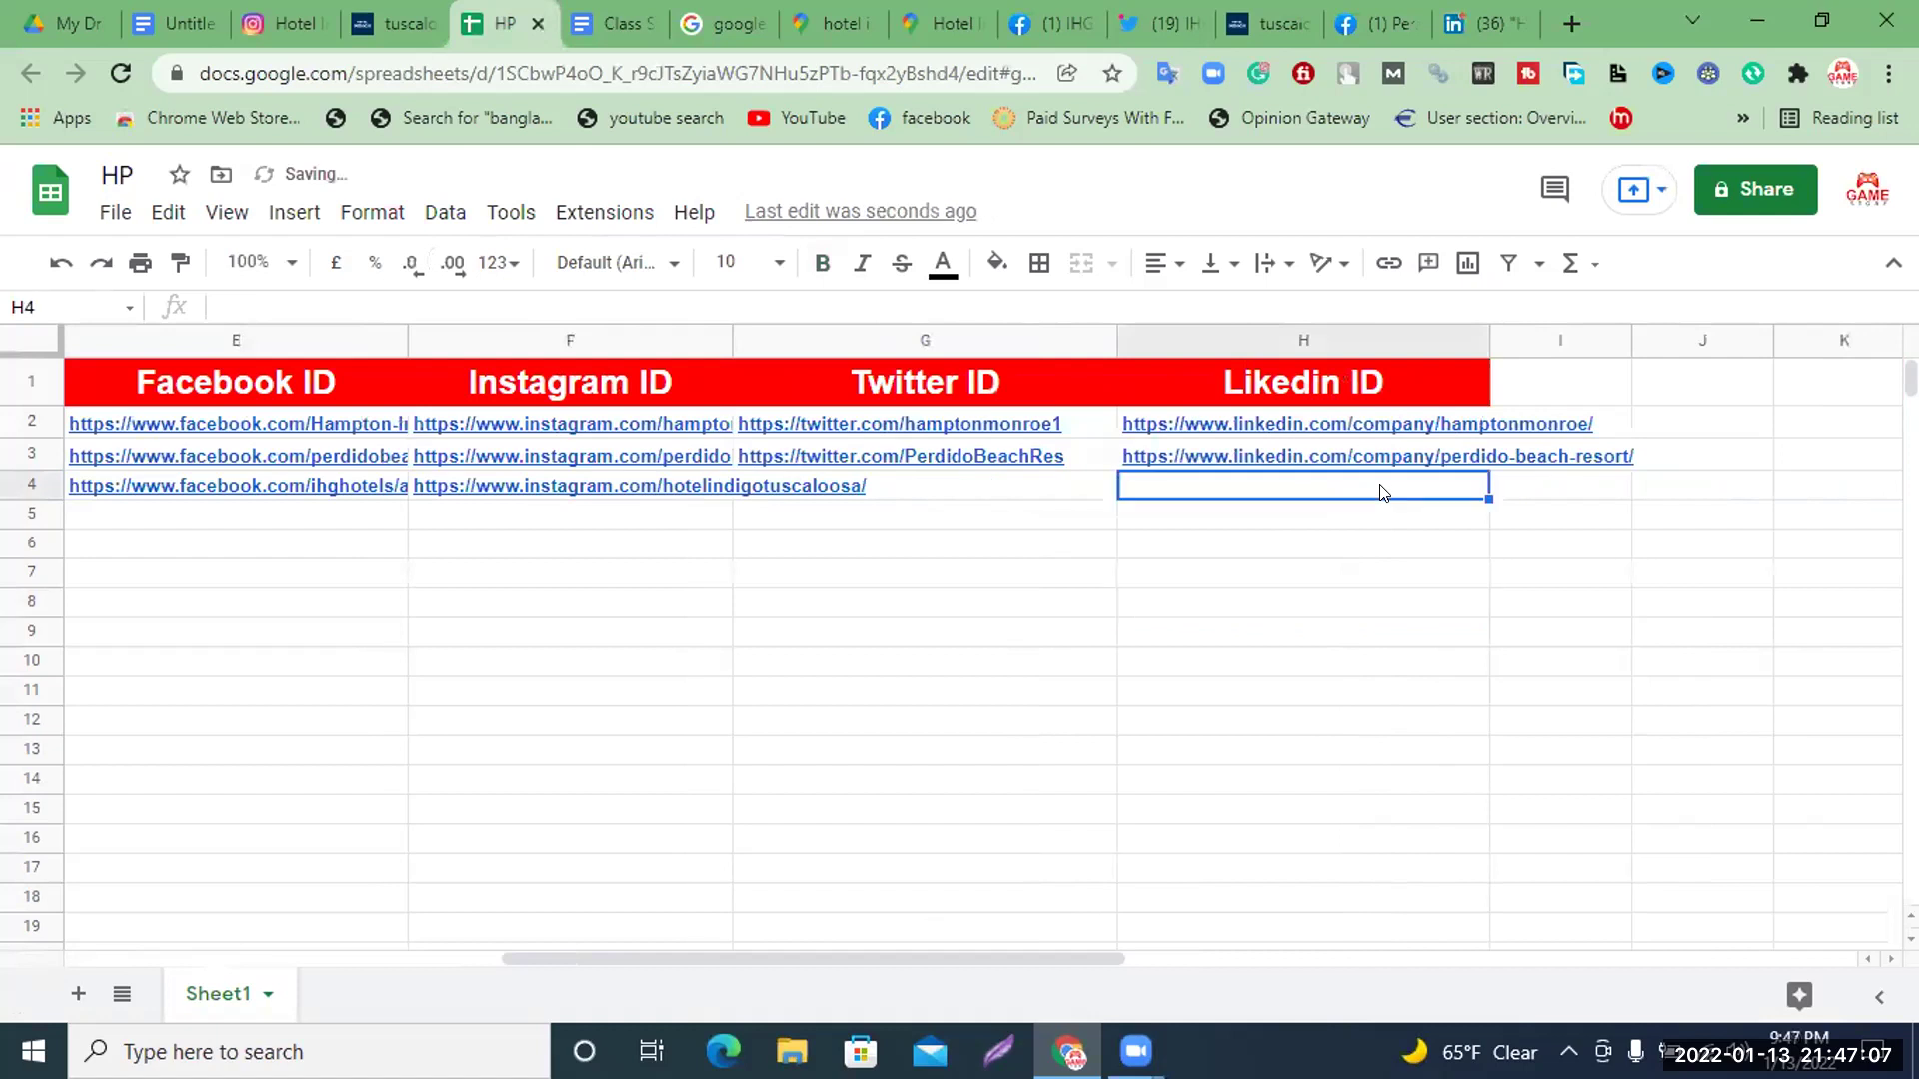
text(N.)
text(/A)
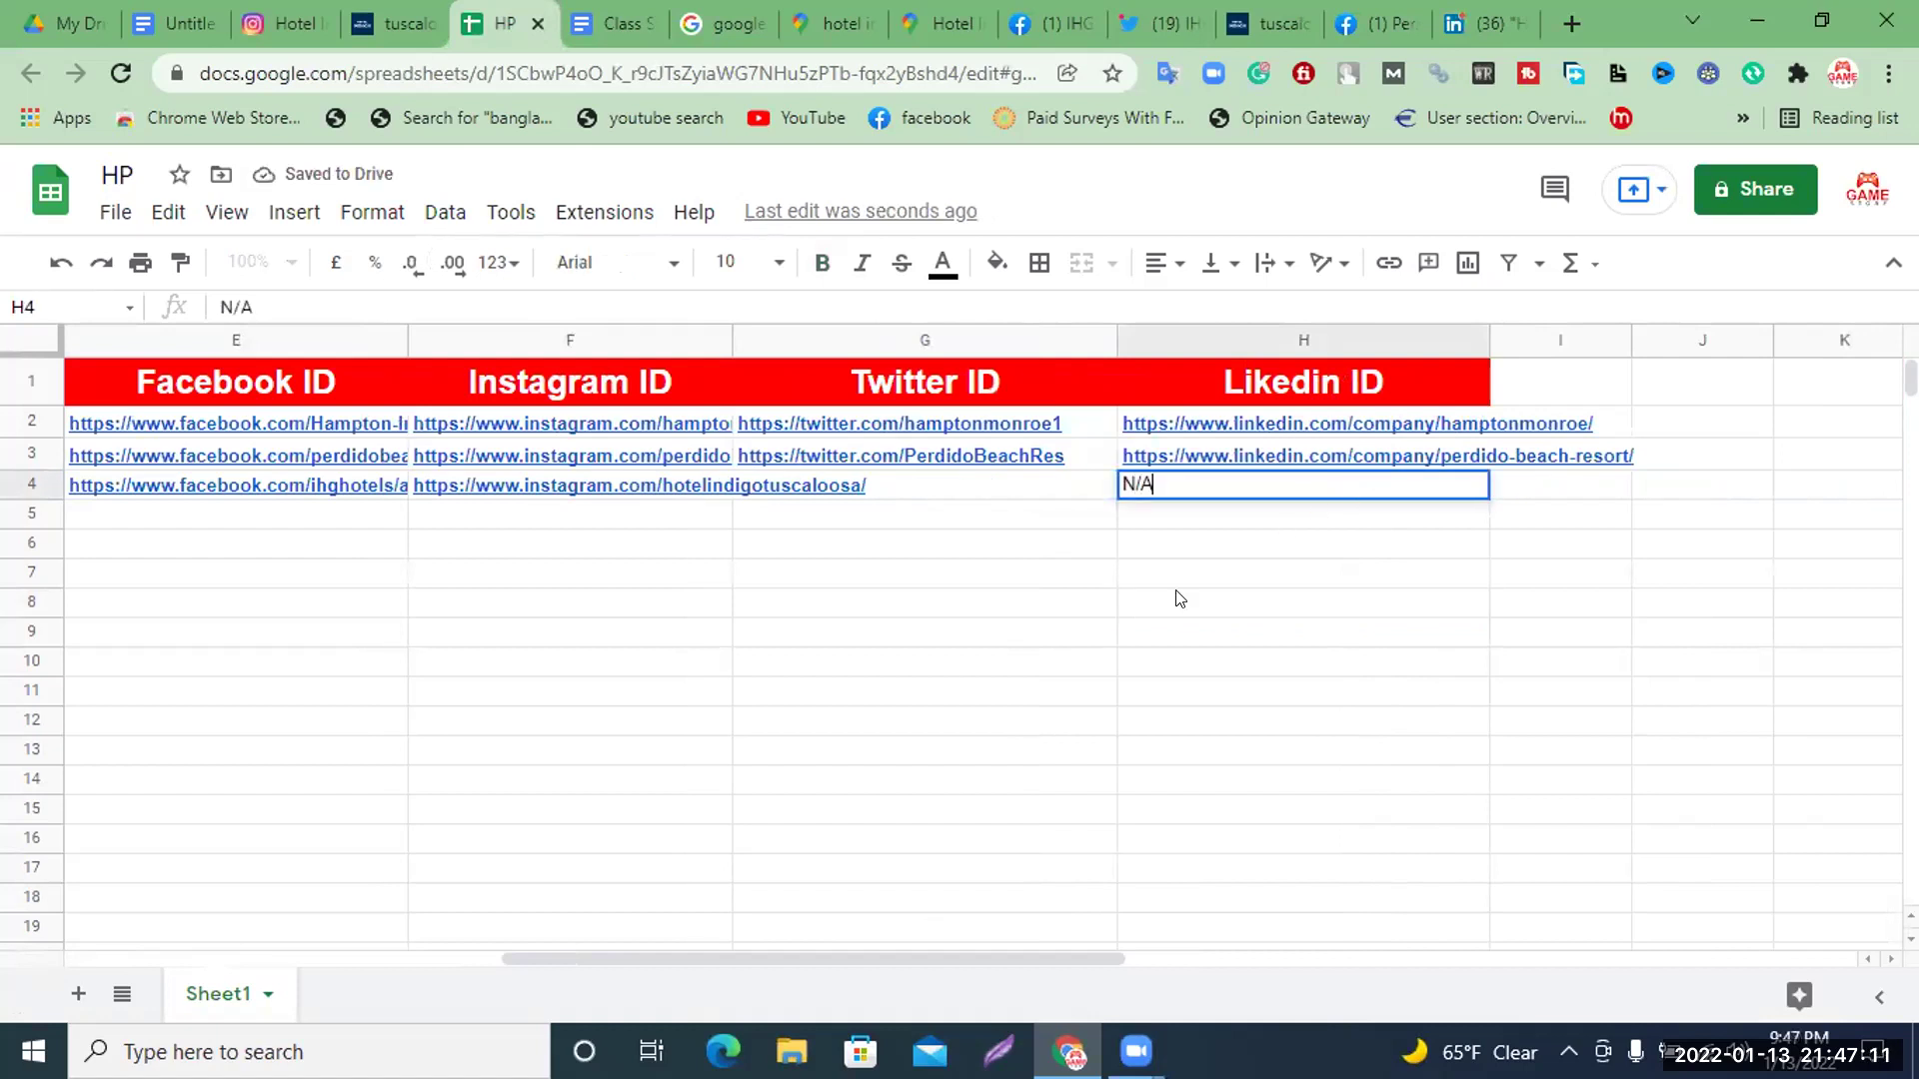
click(1180, 597)
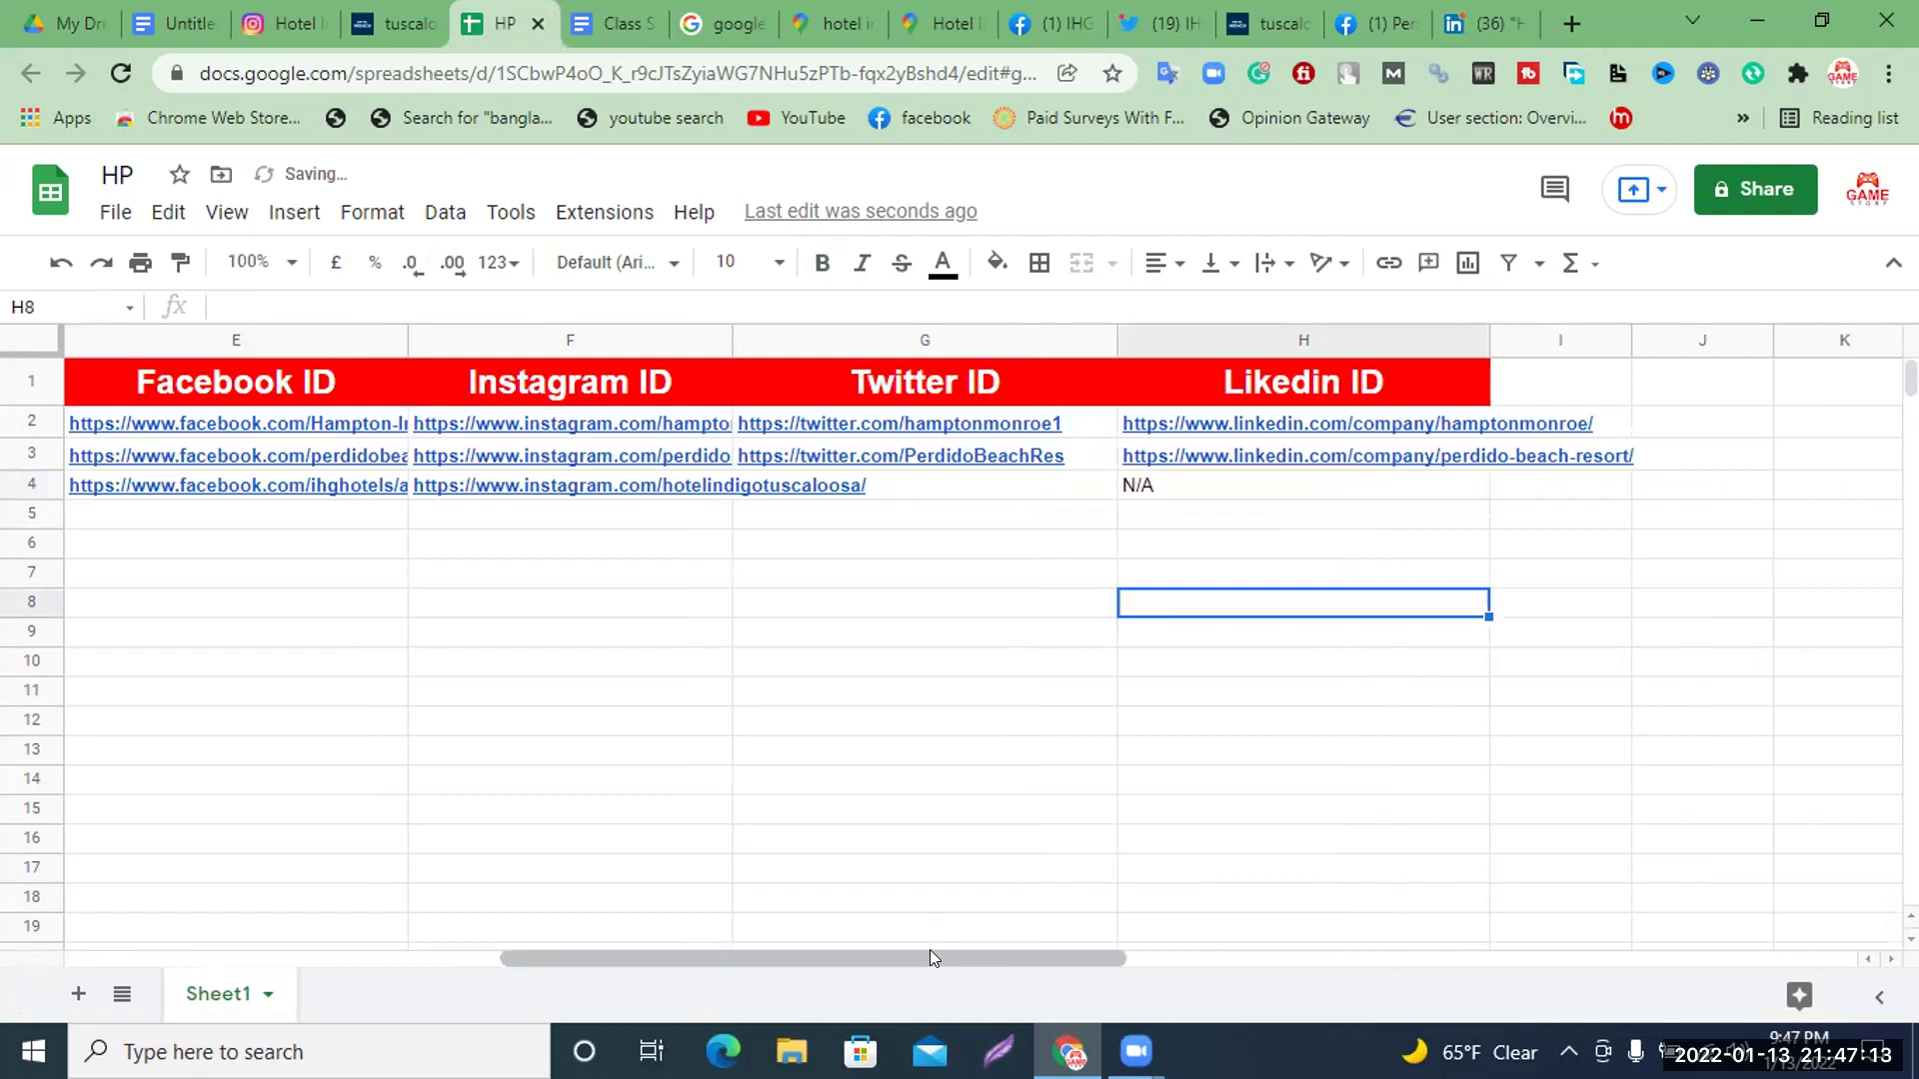
drag(930, 949, 428, 981)
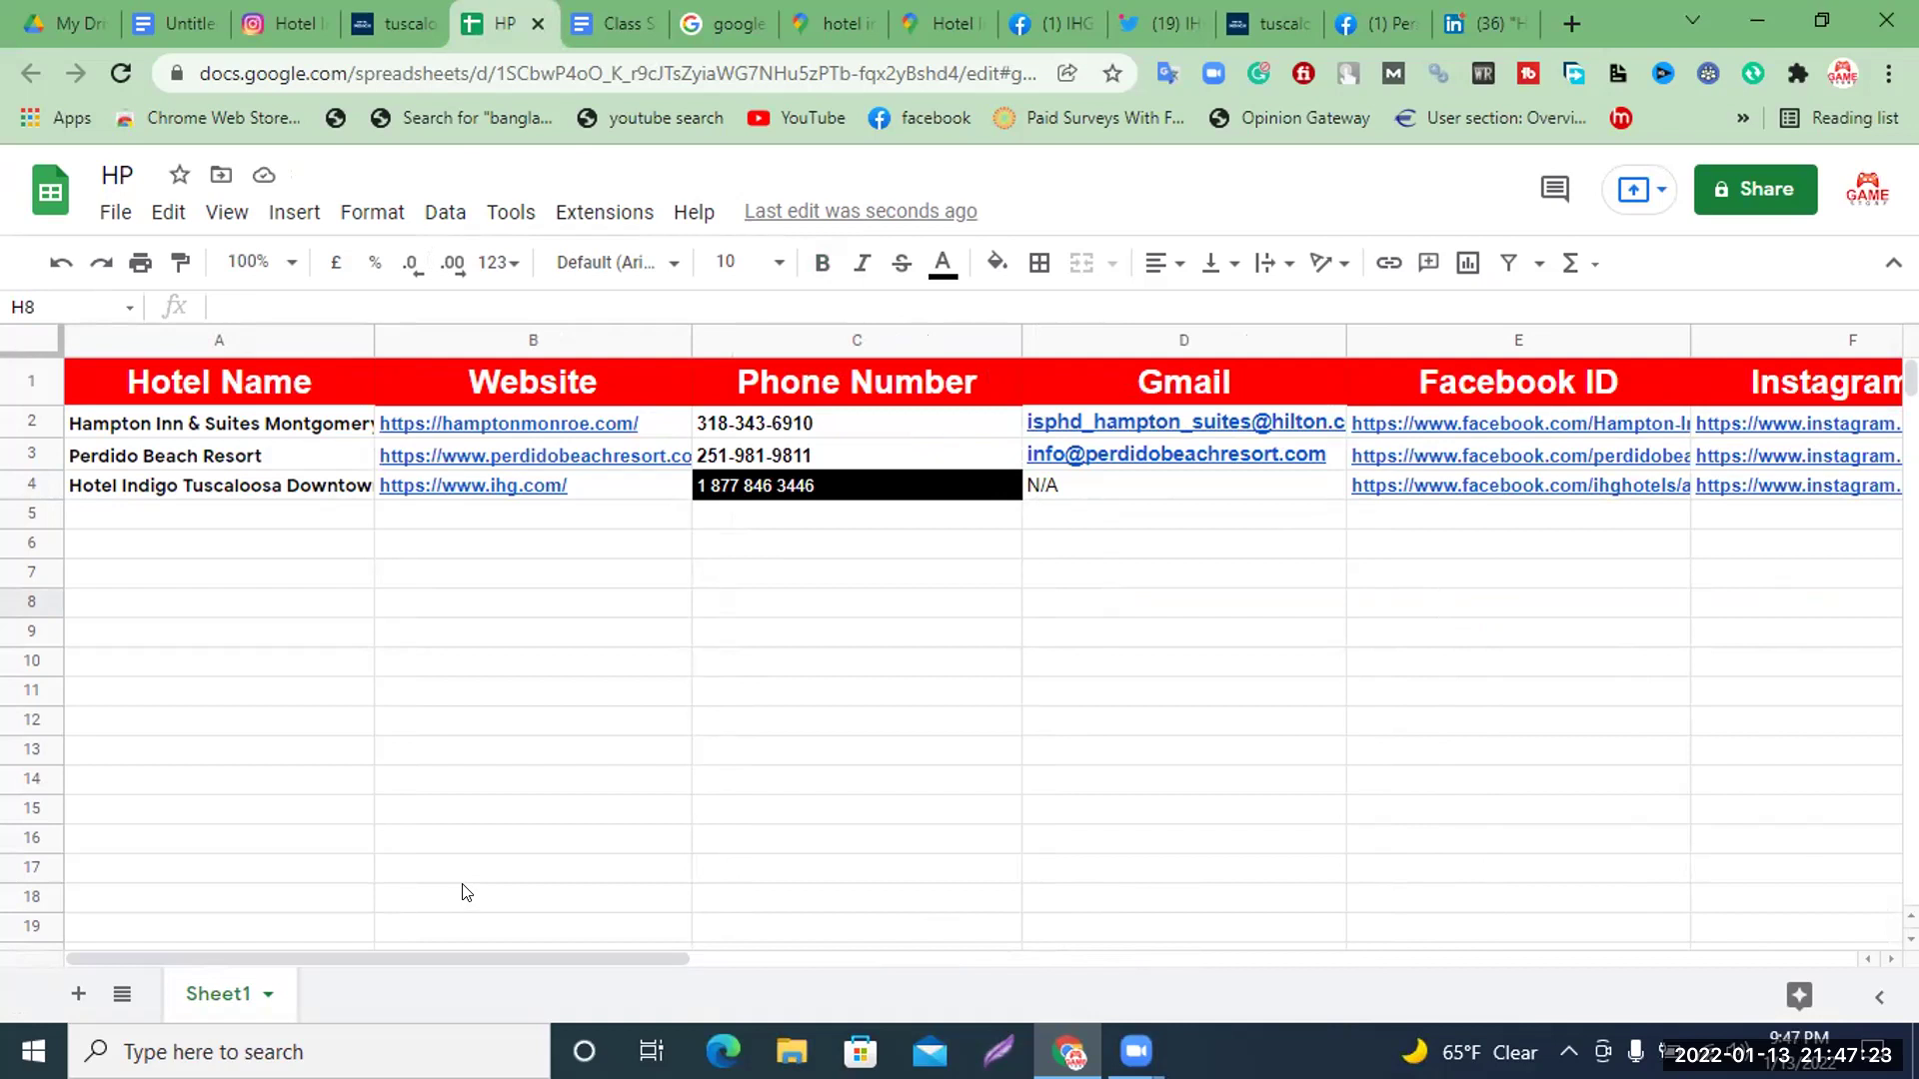
drag(540, 958, 947, 1020)
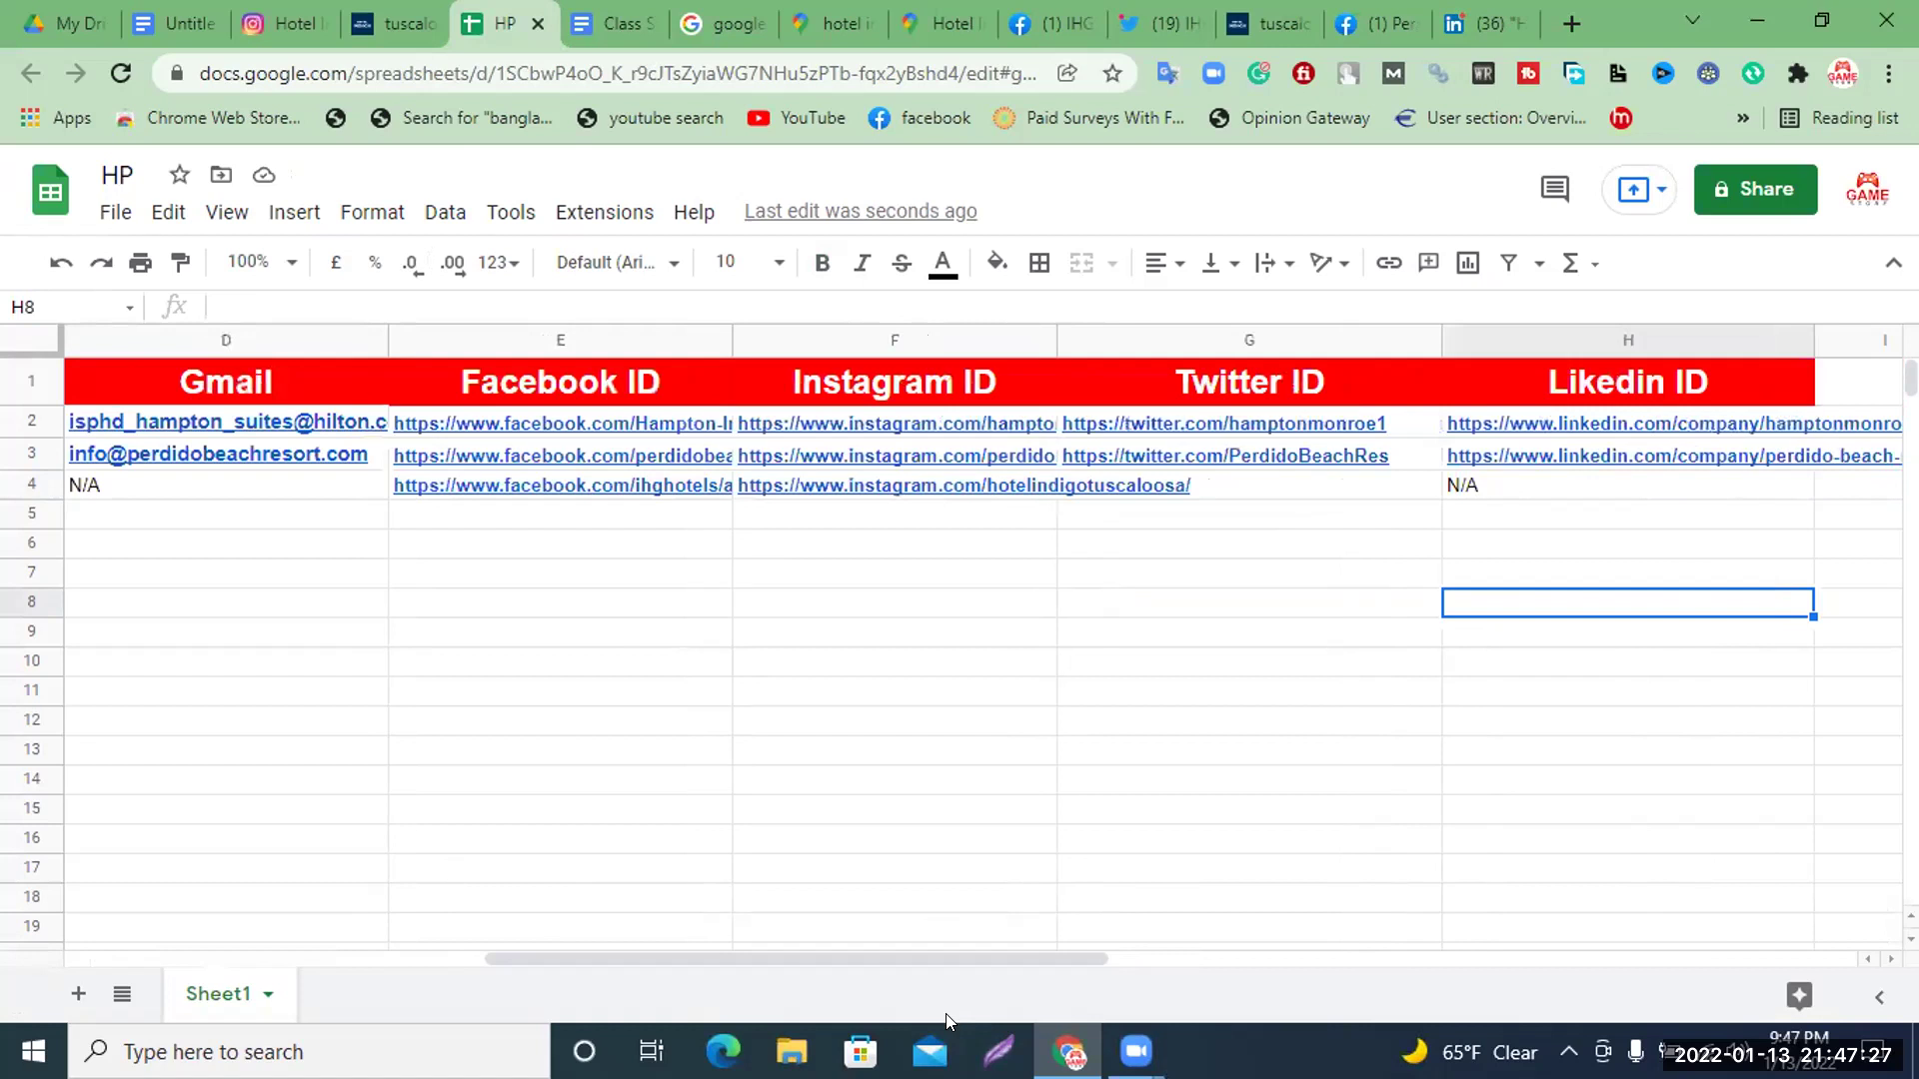